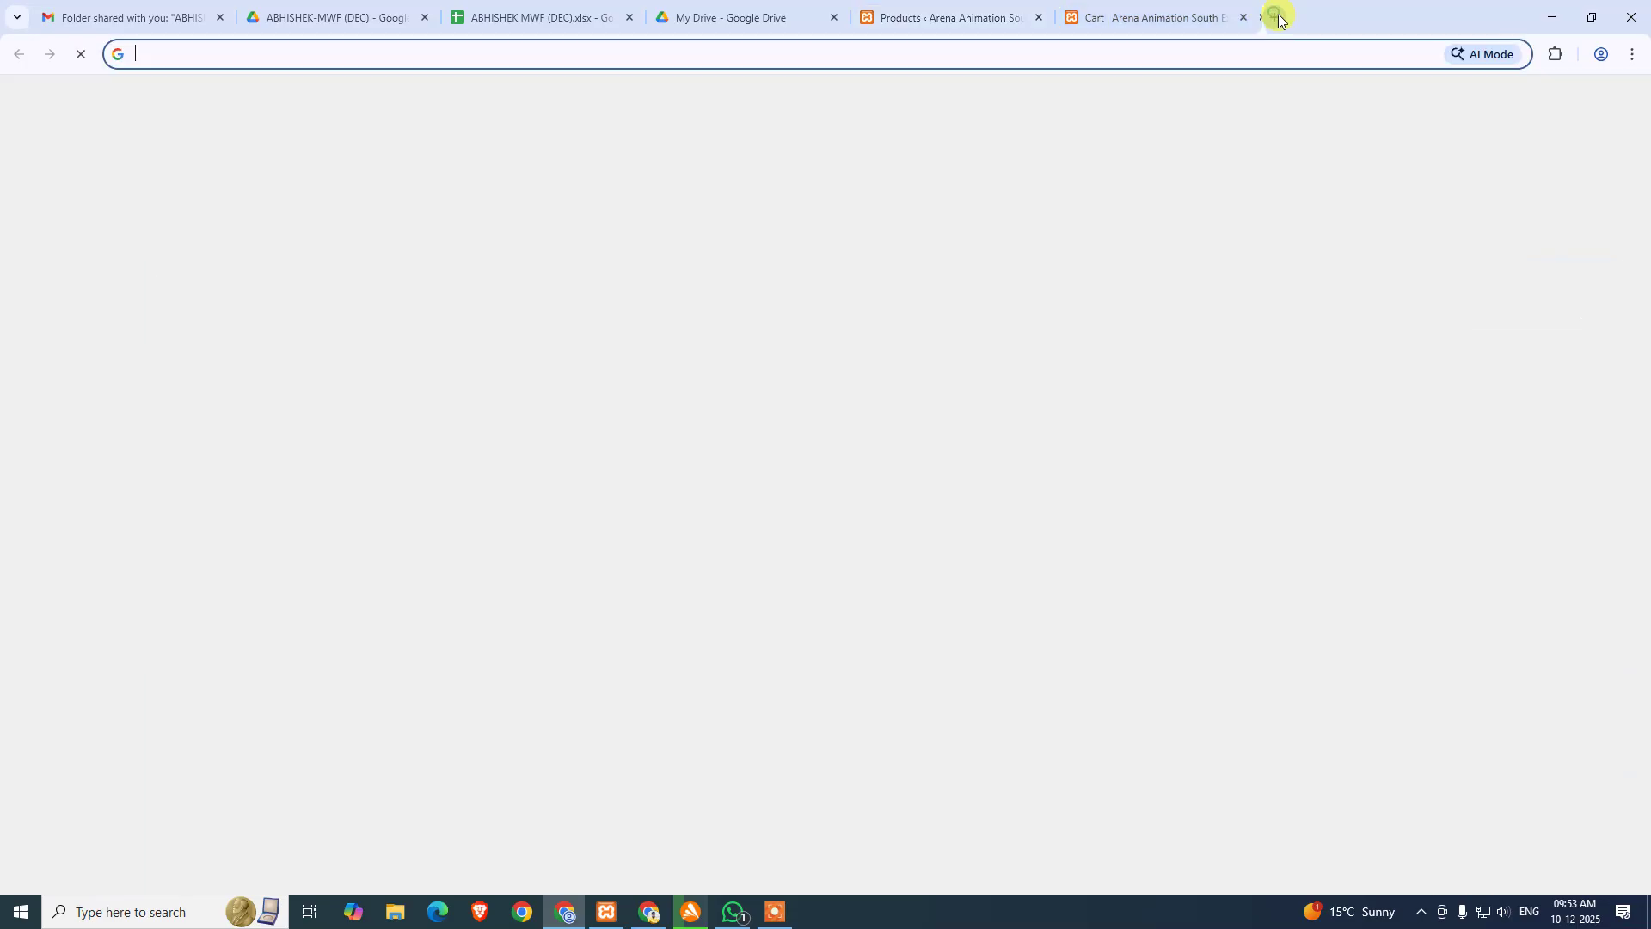
# - Go to flipkart.com, search for 'iphone', then refine the search to 'iphone 17'
pyautogui.write('flipkart')
pyautogui.press('Return')
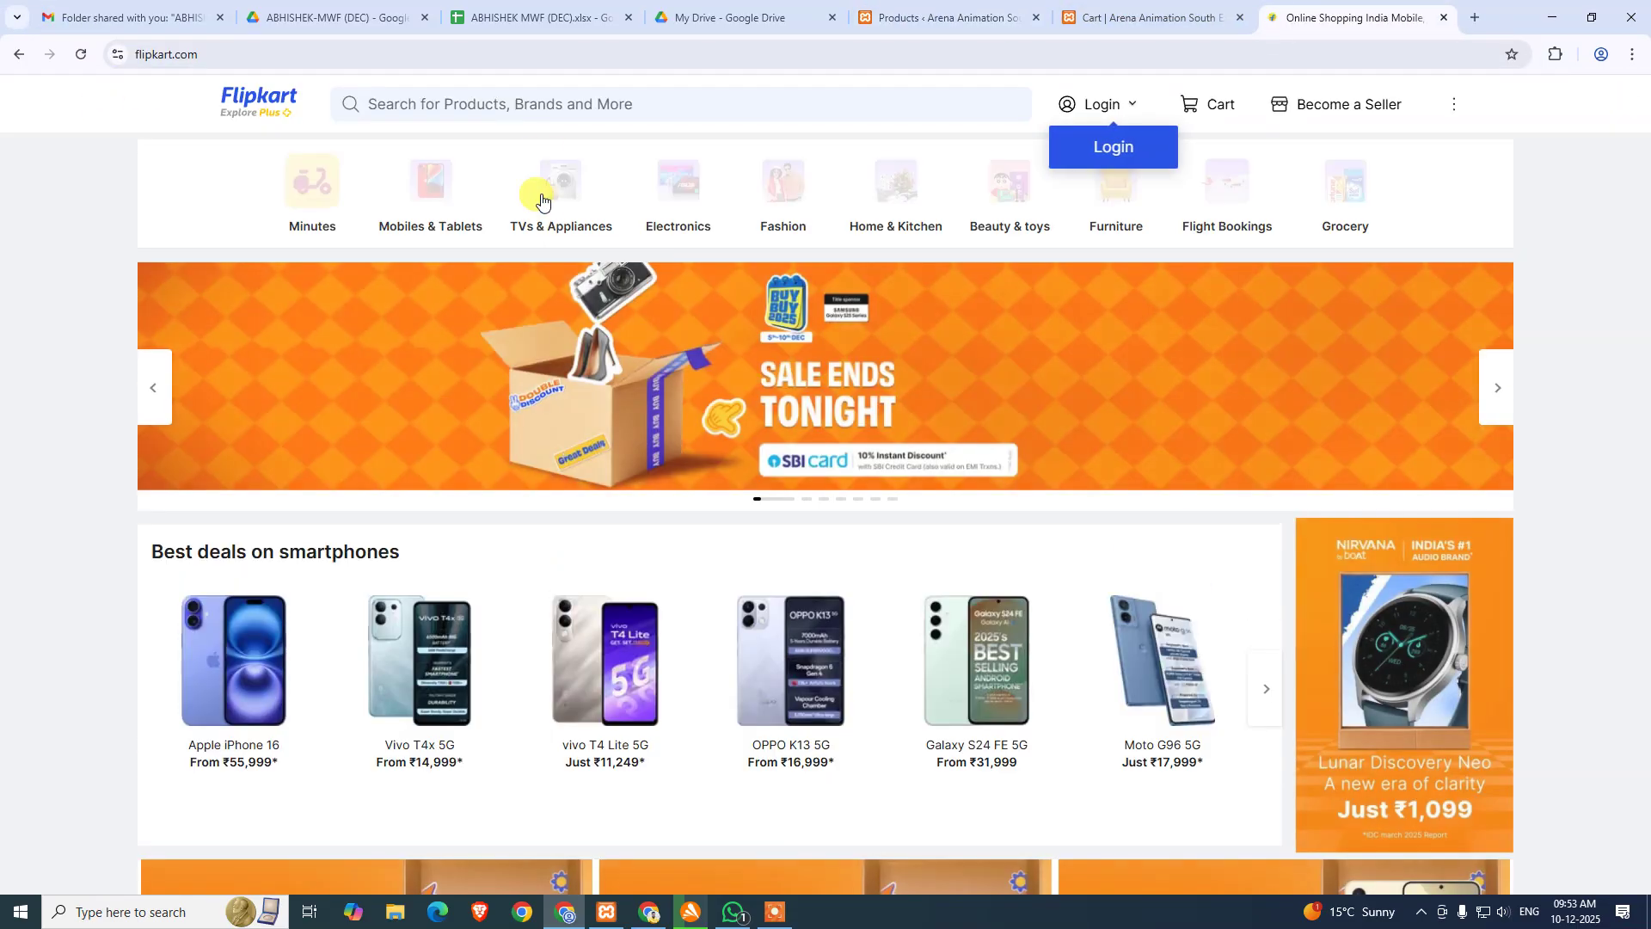
pyautogui.click(564, 109)
pyautogui.write('iphone')
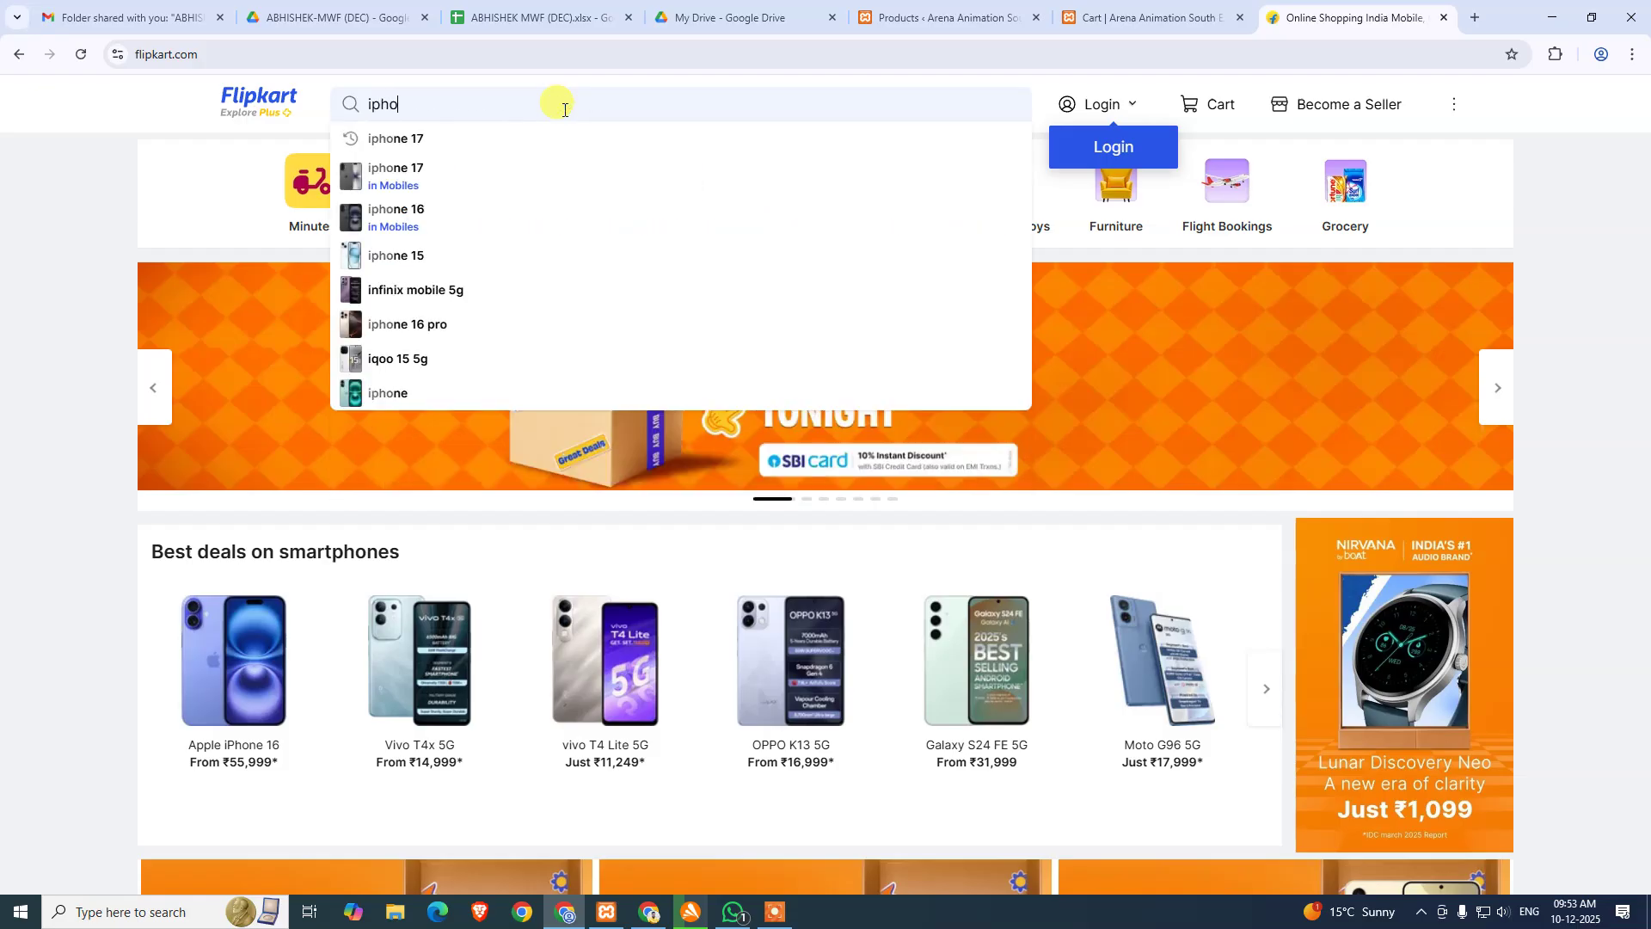
pyautogui.press('Return')
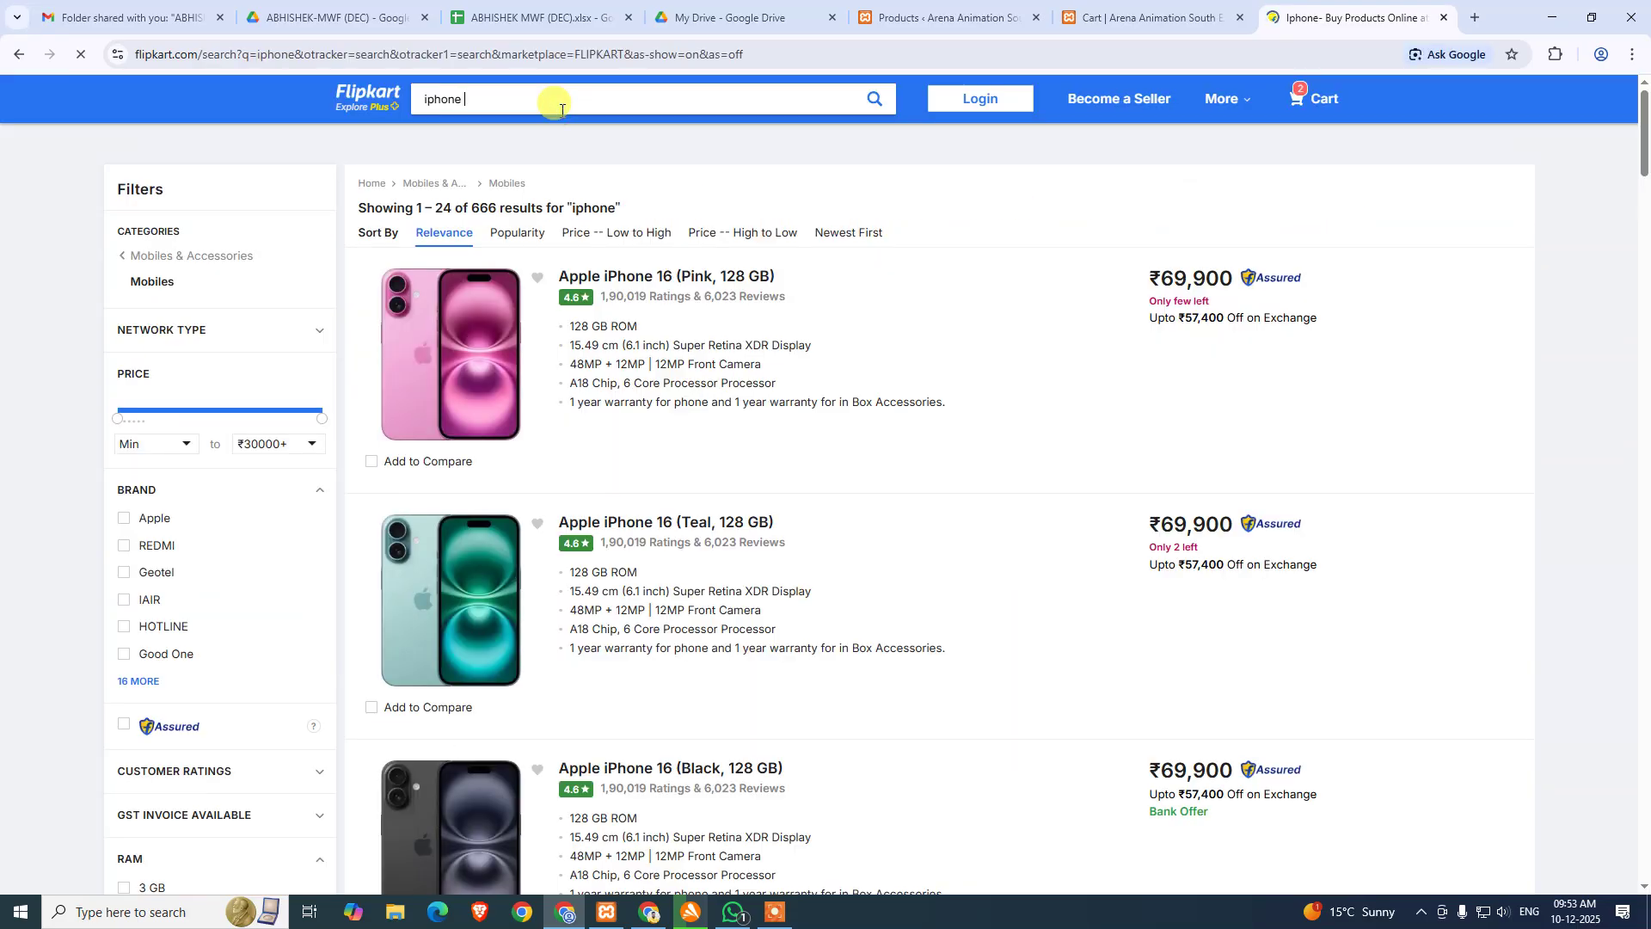
pyautogui.click(561, 109)
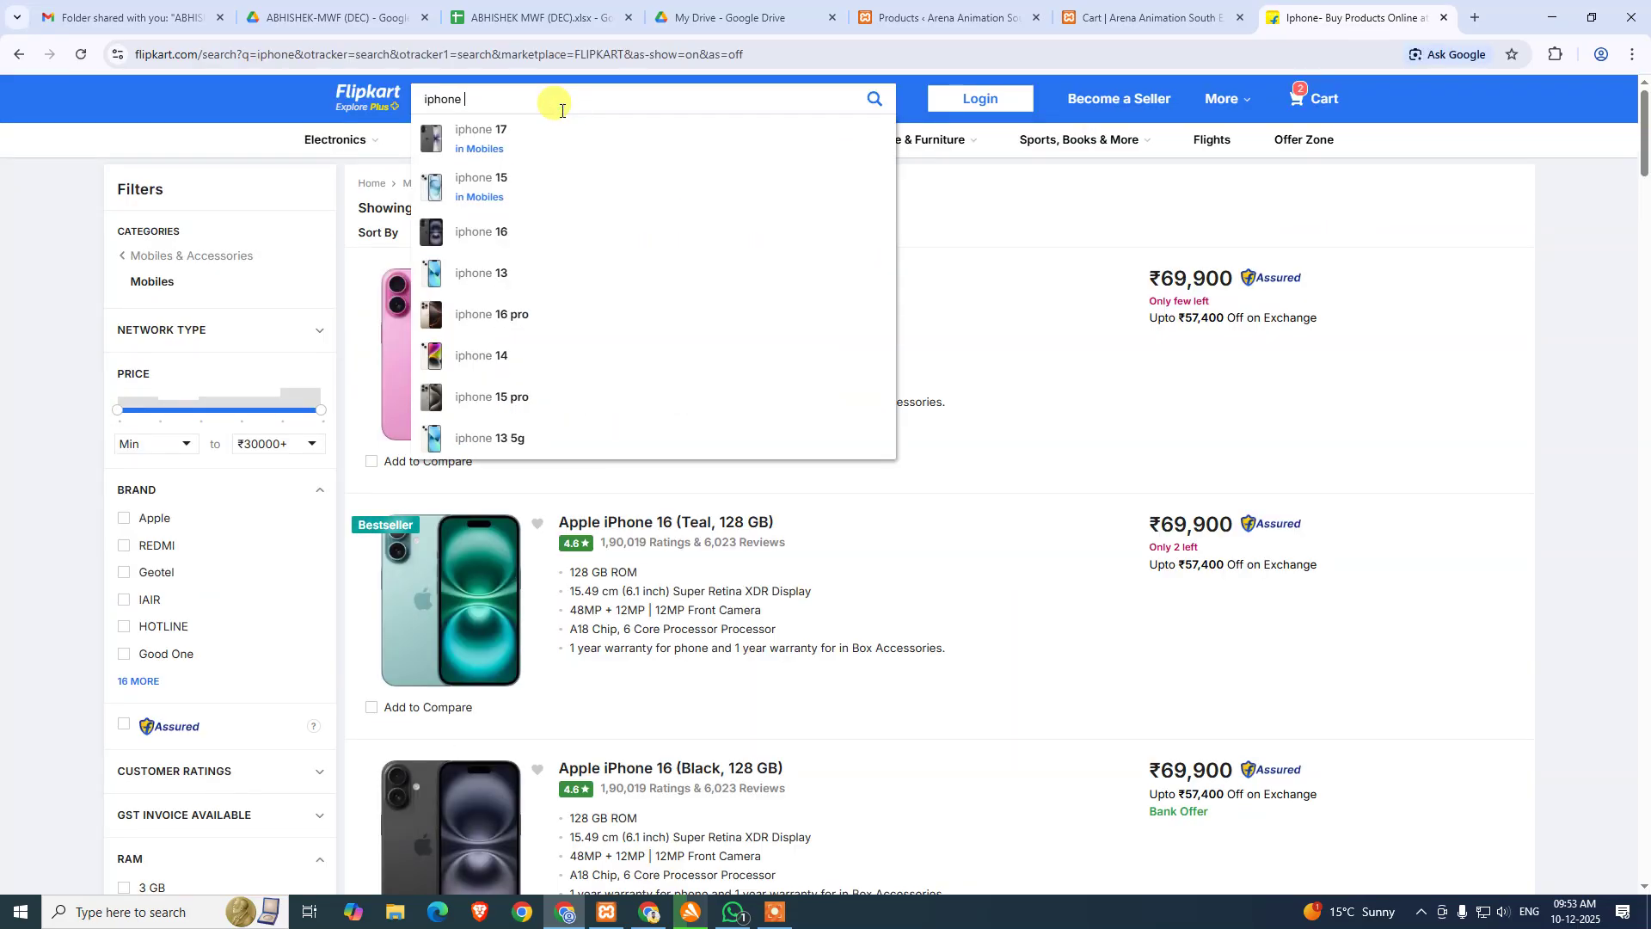
pyautogui.write('17')
pyautogui.press('Return')
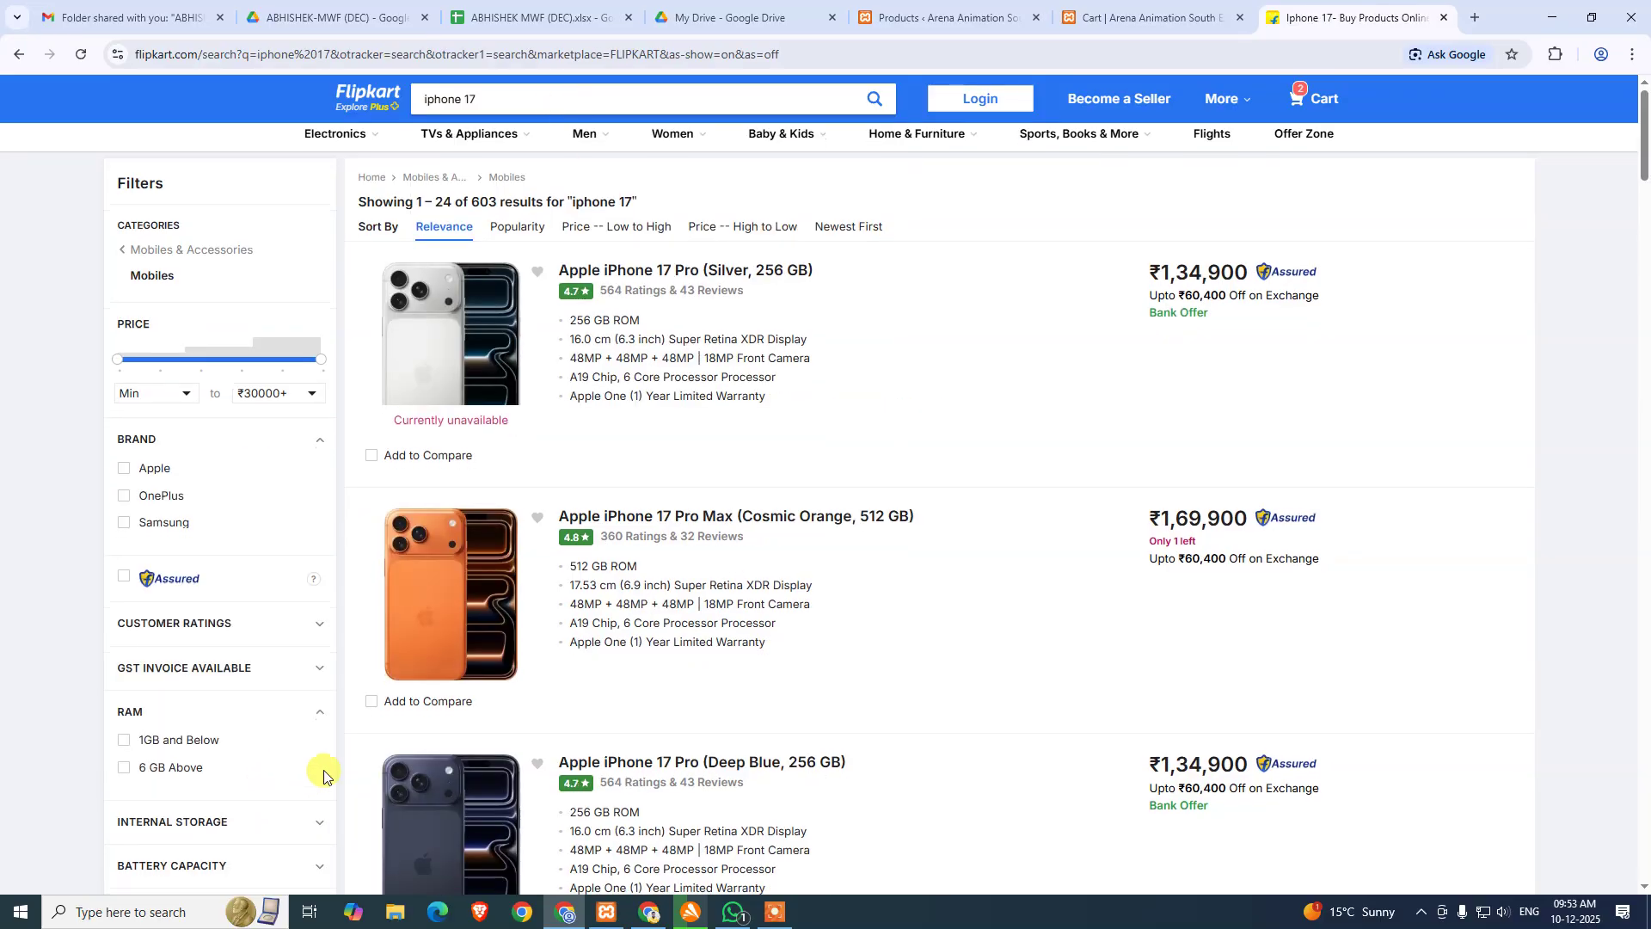
pyautogui.scroll(-17, 442, 700)
pyautogui.scroll(-5, 442, 722)
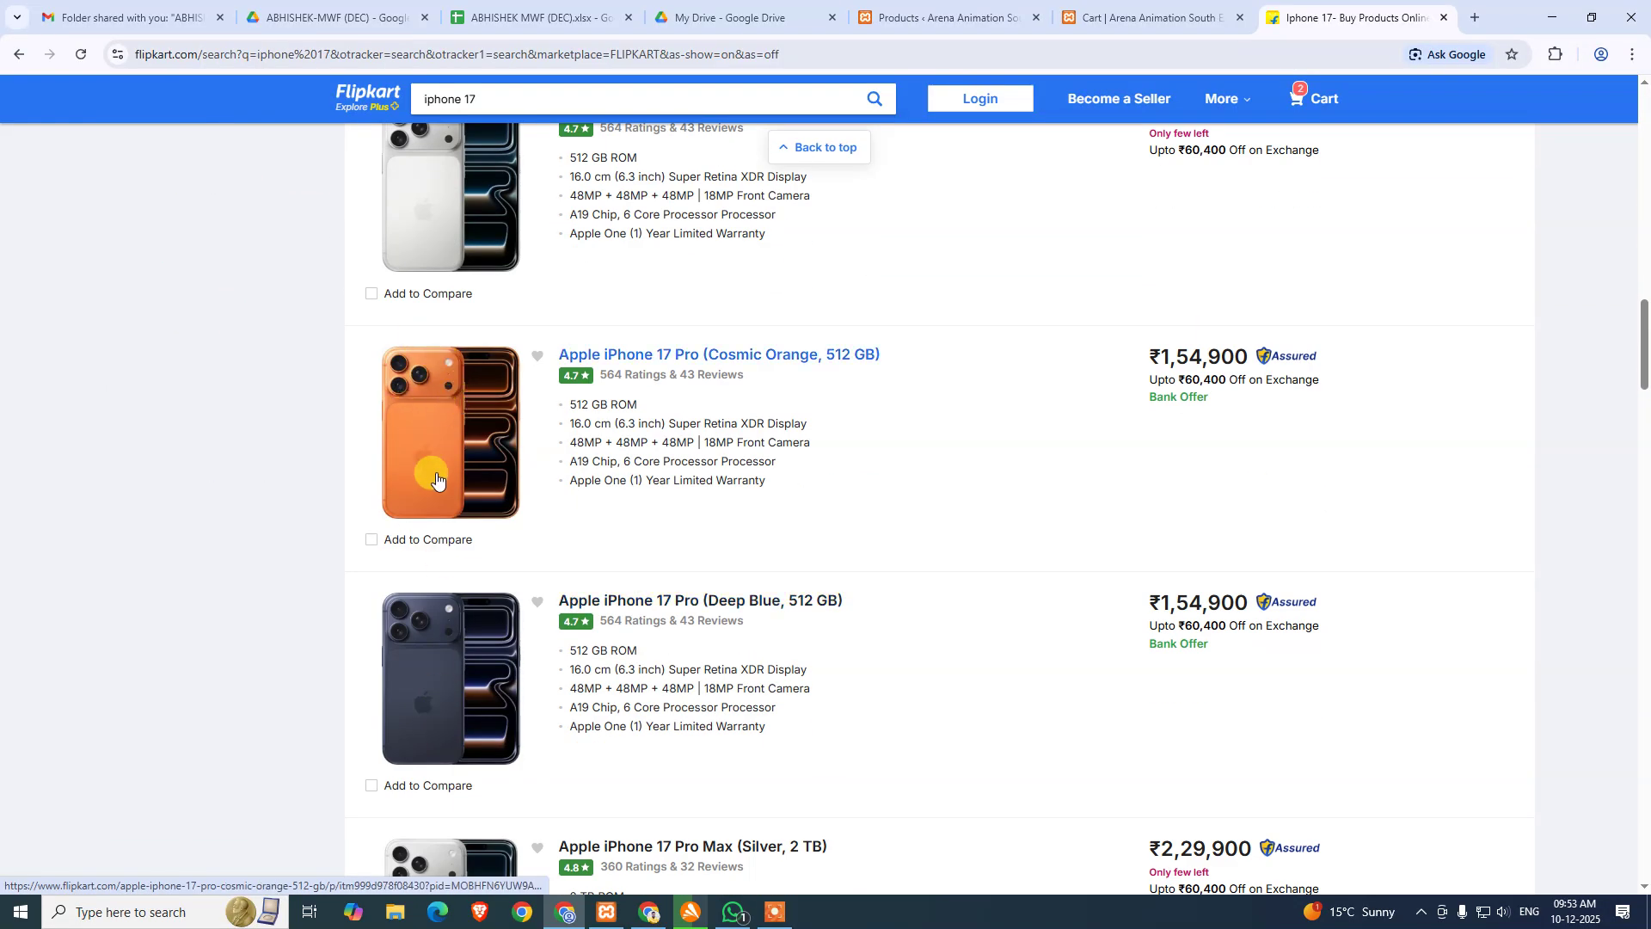
pyautogui.scroll(-4, 434, 670)
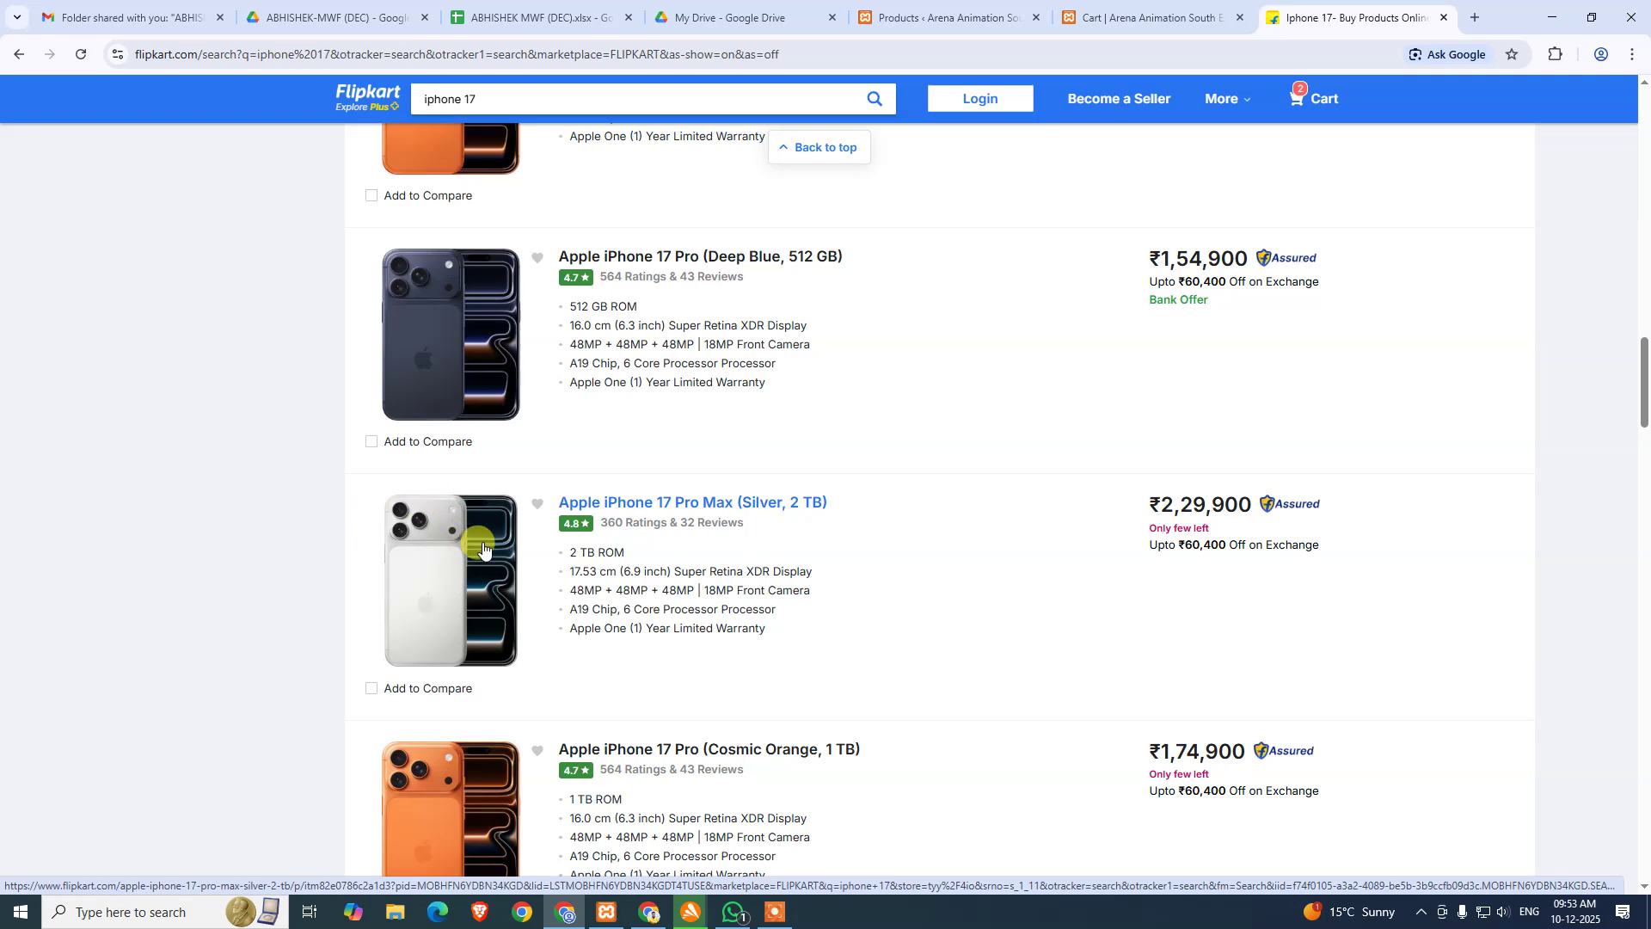
pyautogui.scroll(-5, 467, 608)
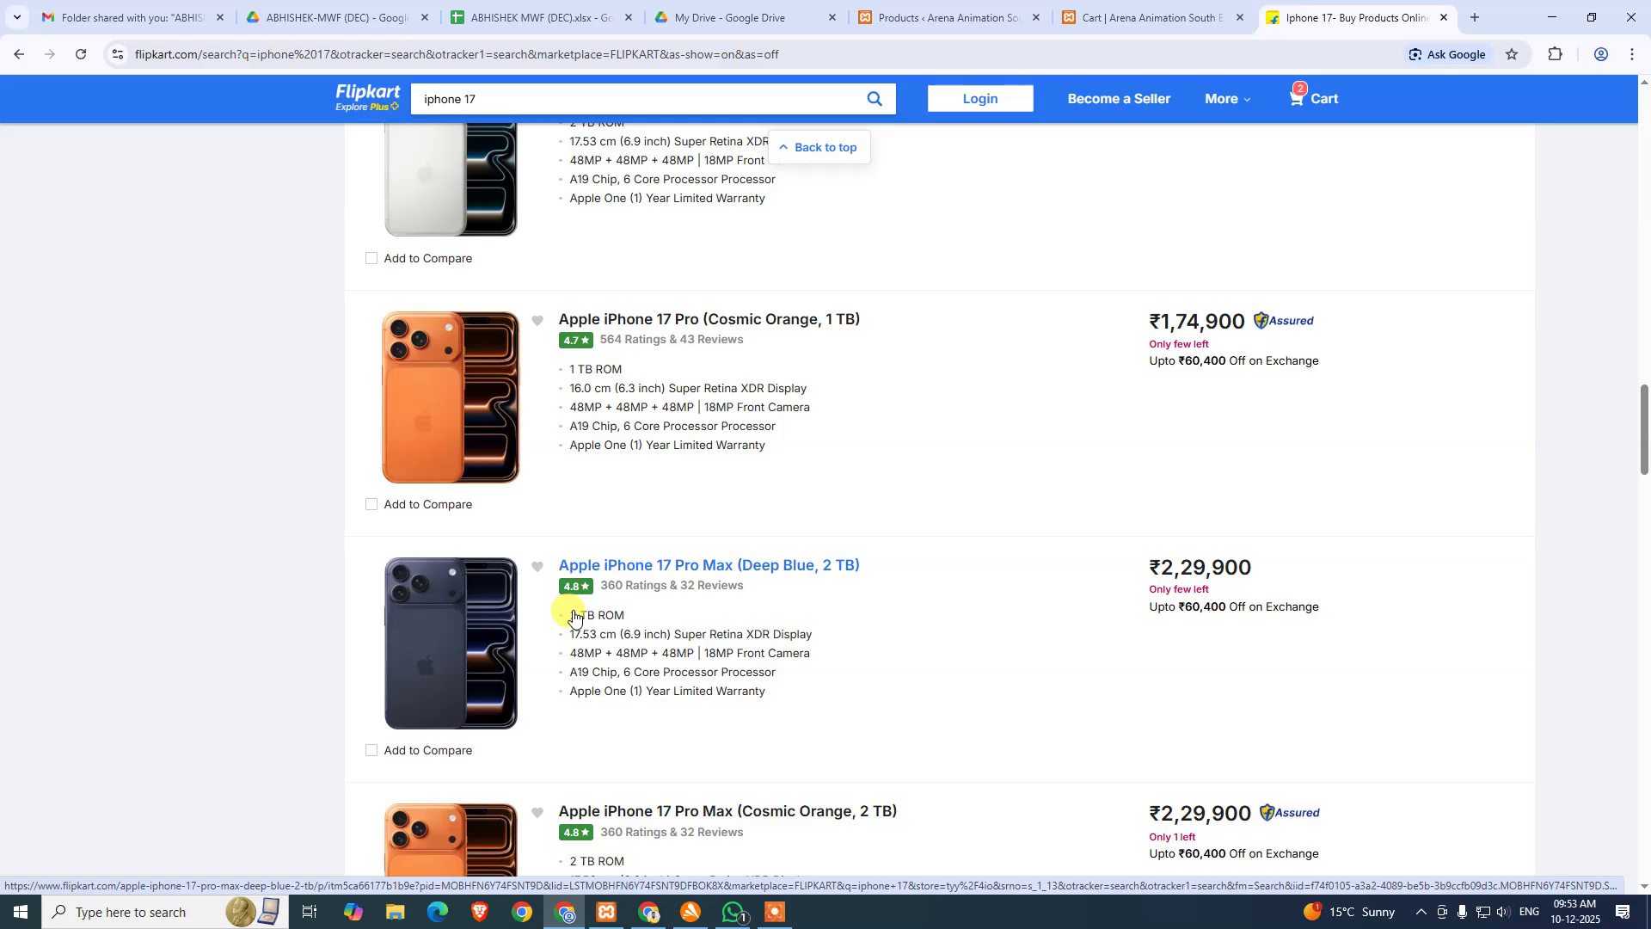
pyautogui.scroll(-14, 516, 674)
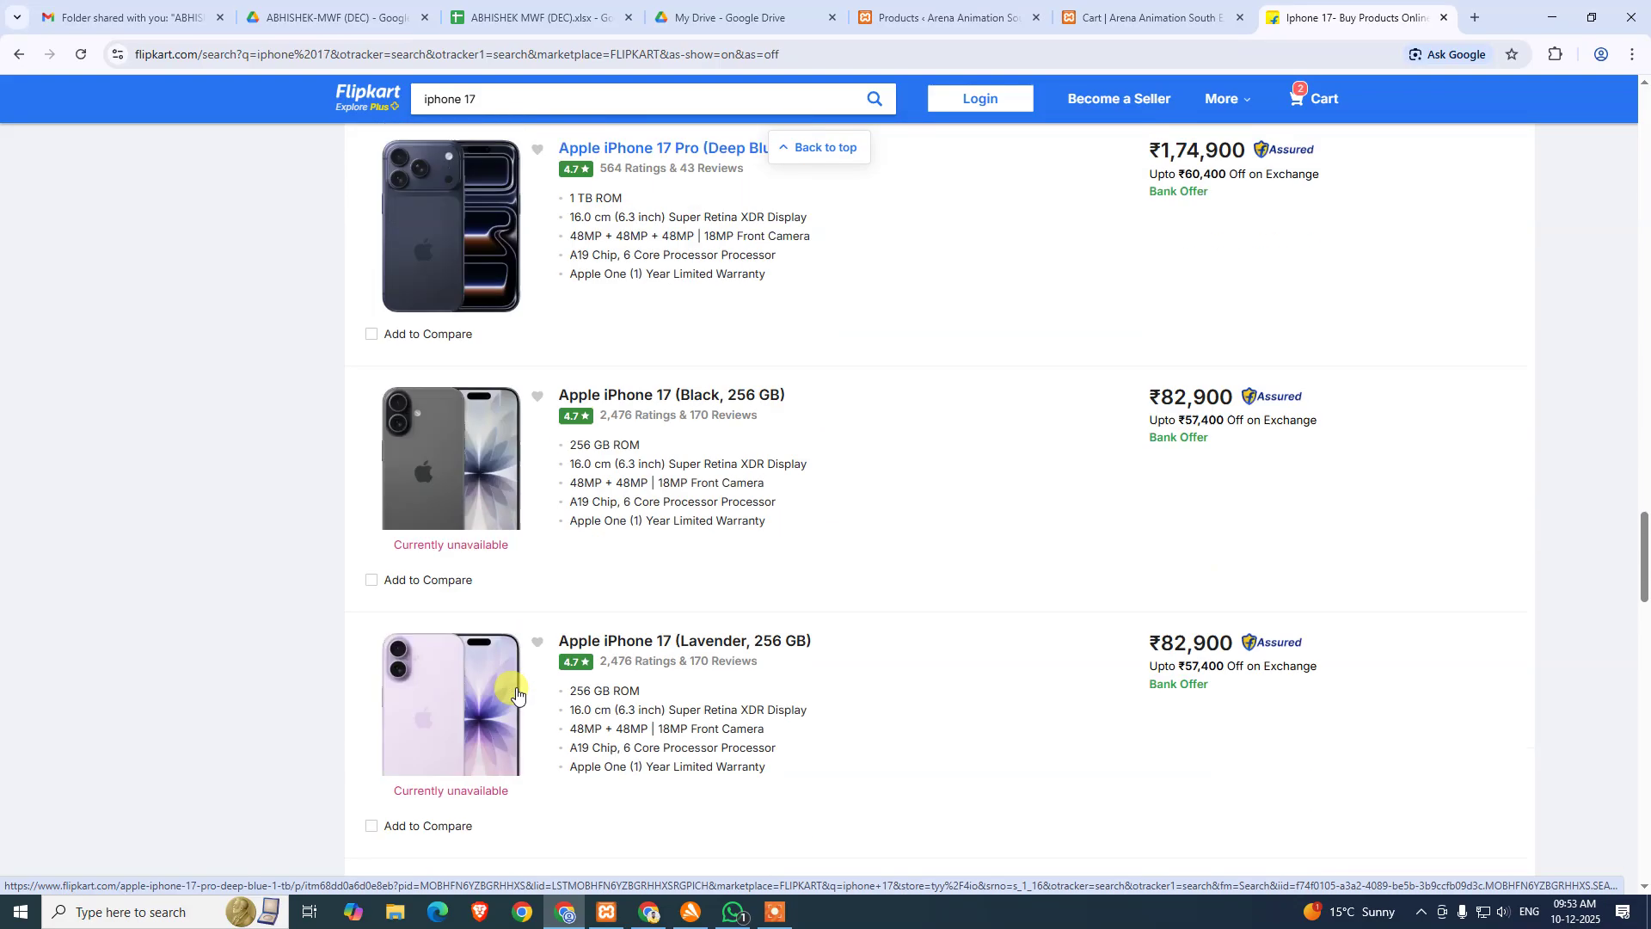
pyautogui.scroll(-11, 516, 692)
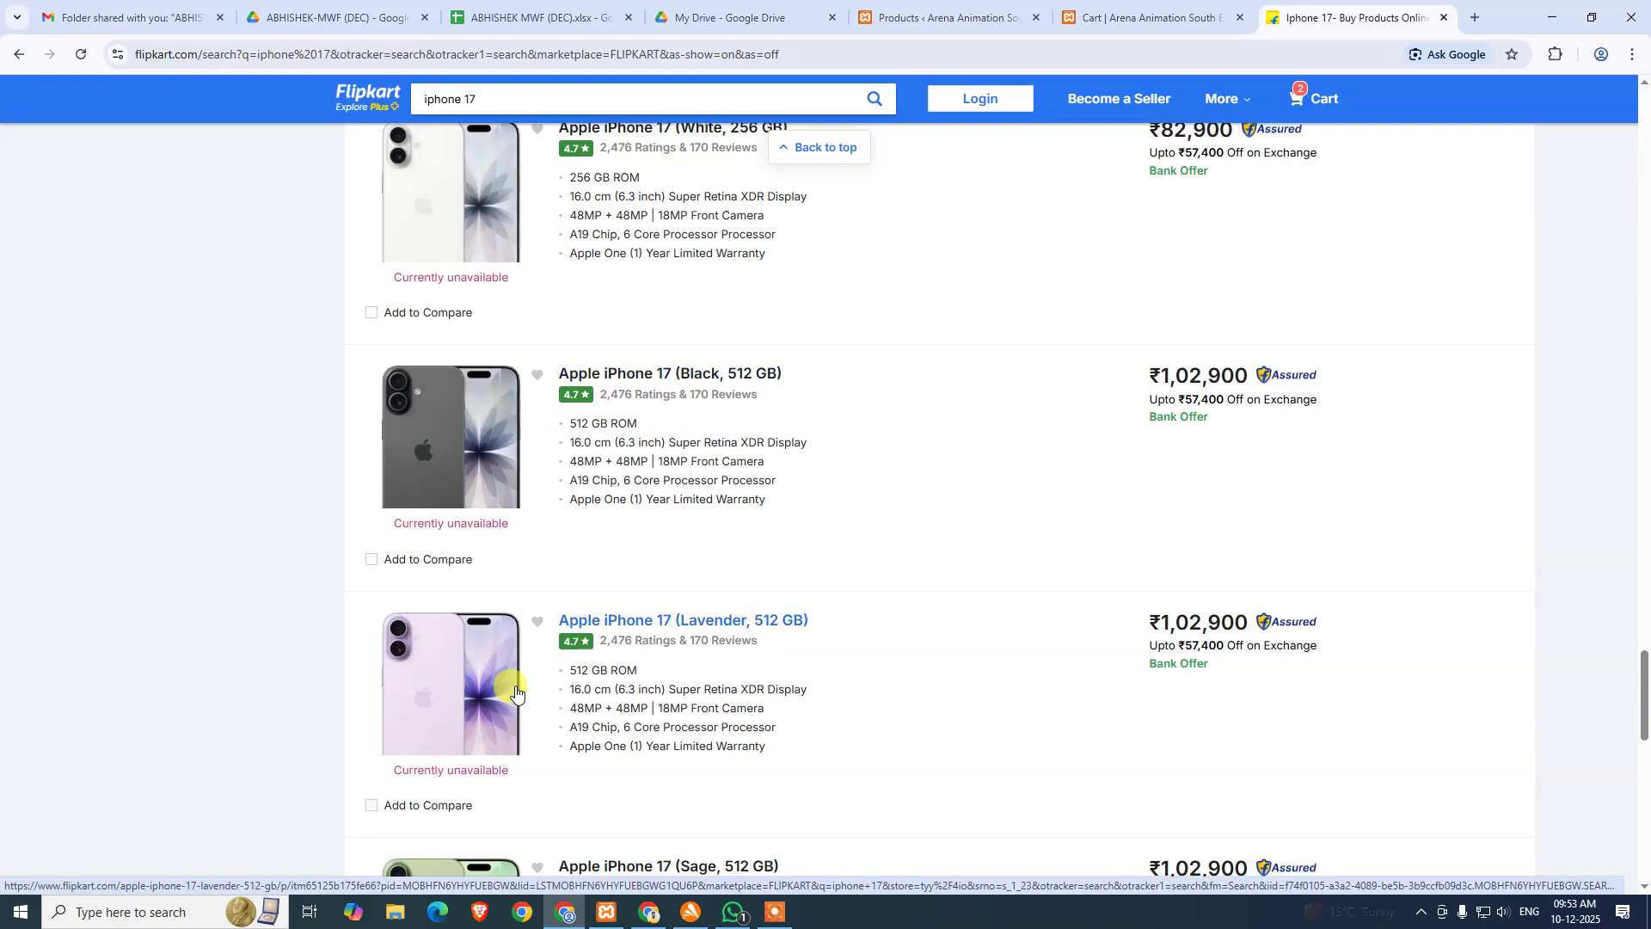
pyautogui.scroll(-18, 513, 686)
pyautogui.press('Home')
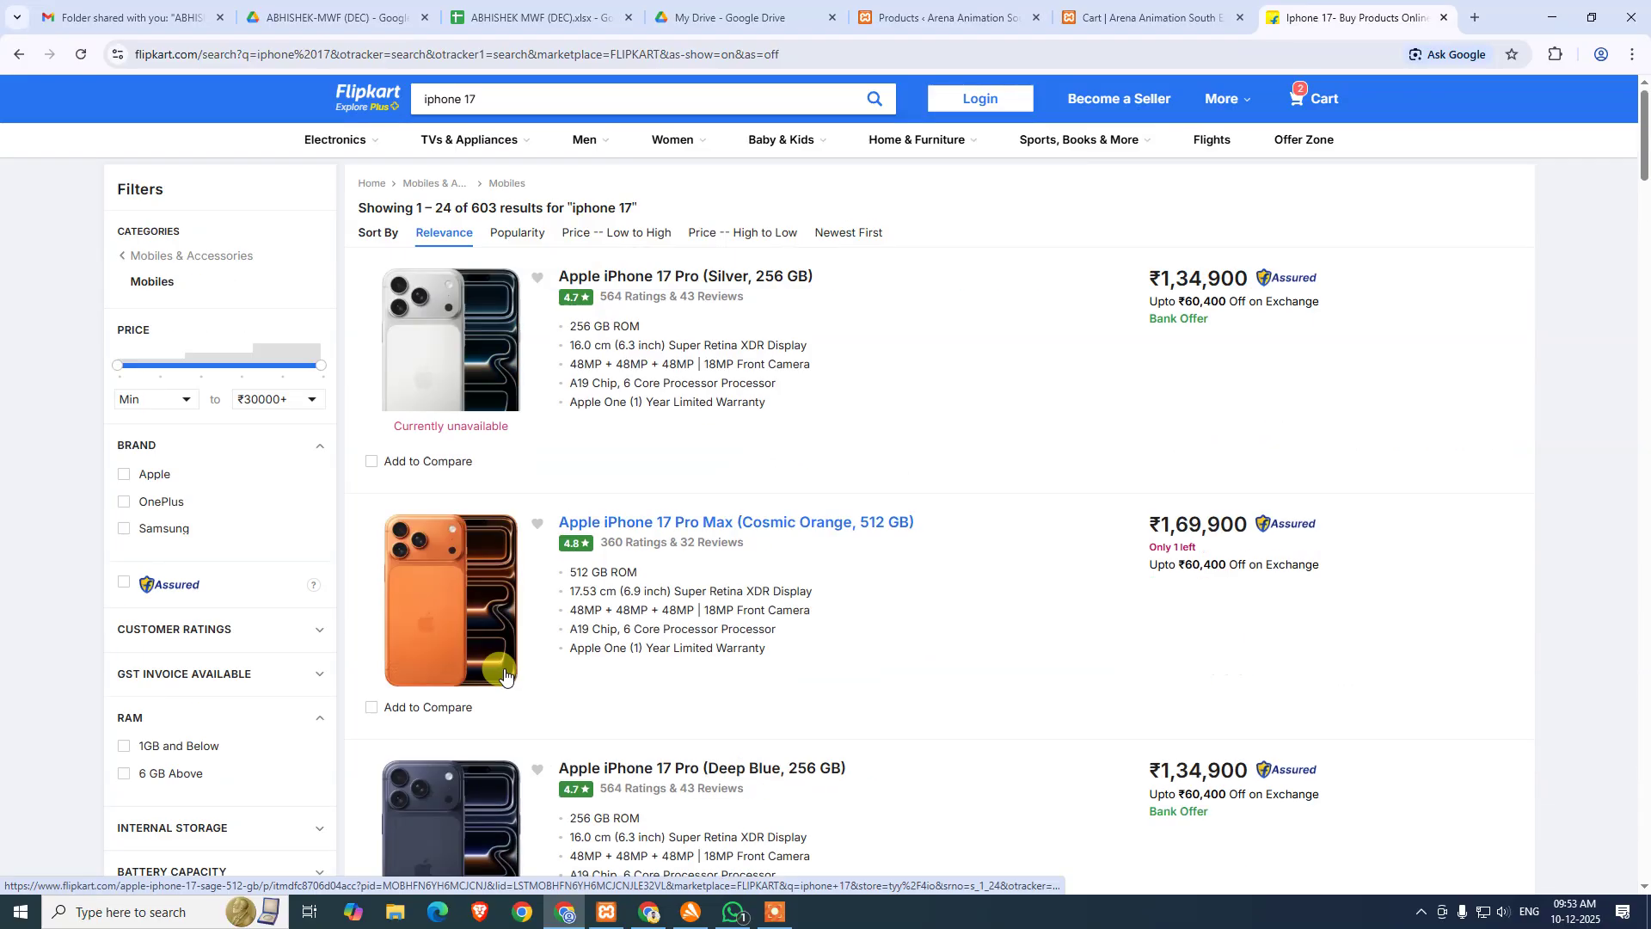
pyautogui.scroll(-16, 499, 662)
pyautogui.scroll(-20, 477, 674)
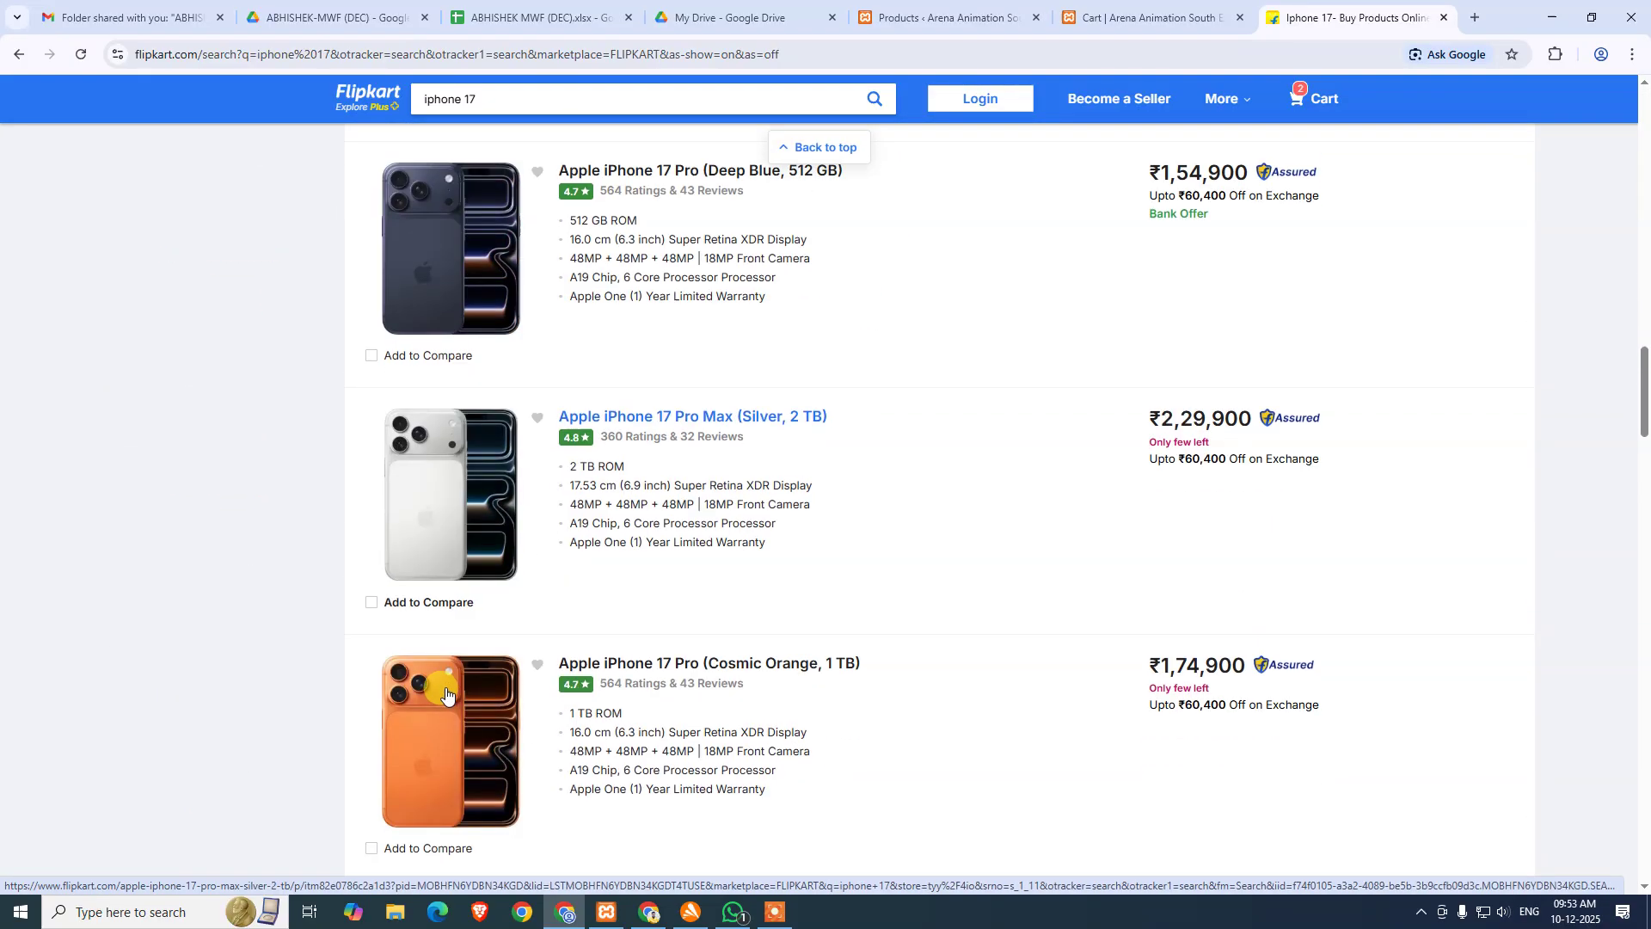
pyautogui.scroll(-9, 429, 689)
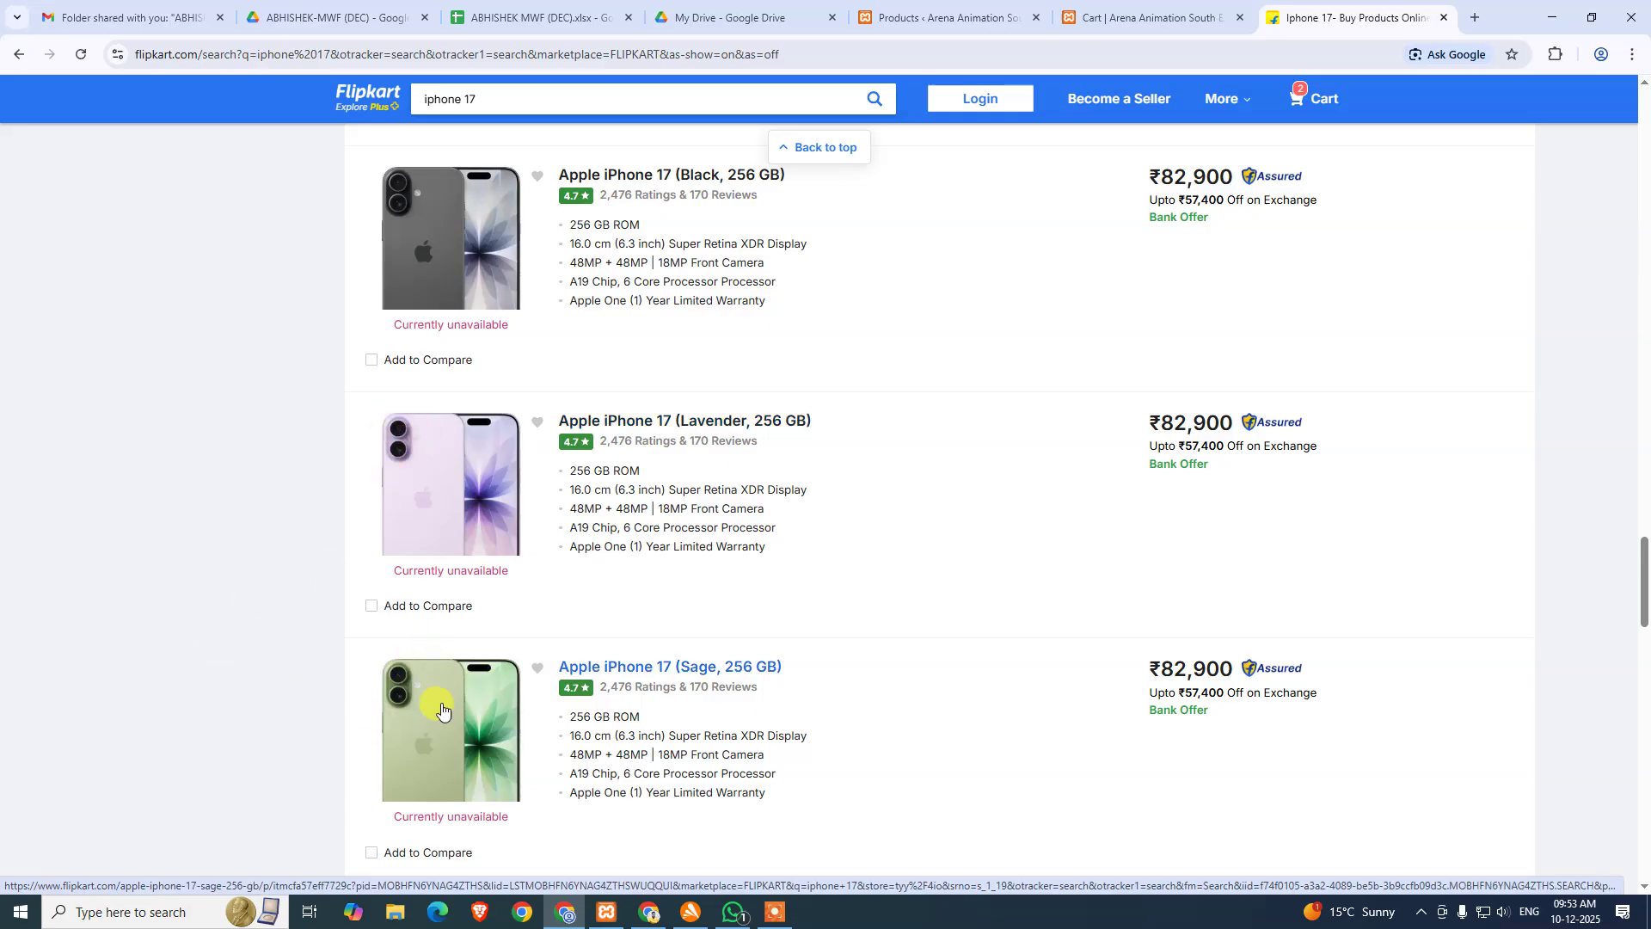
pyautogui.scroll(-1, 545, 586)
pyautogui.press('Home')
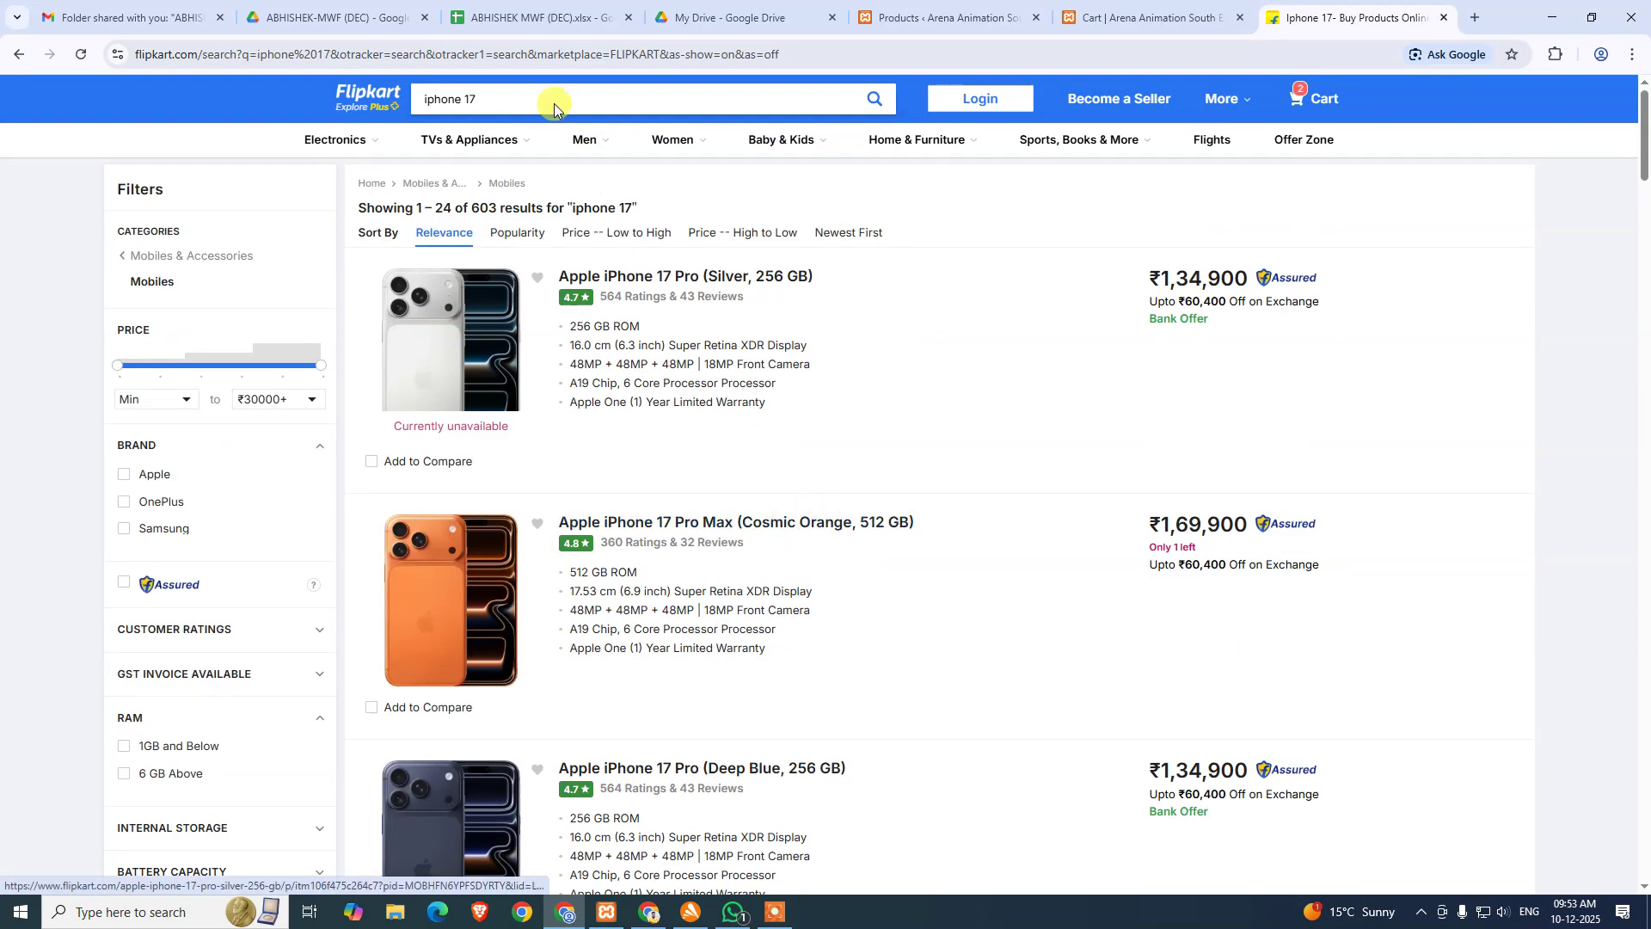
pyautogui.click(533, 98)
pyautogui.press('Escape')
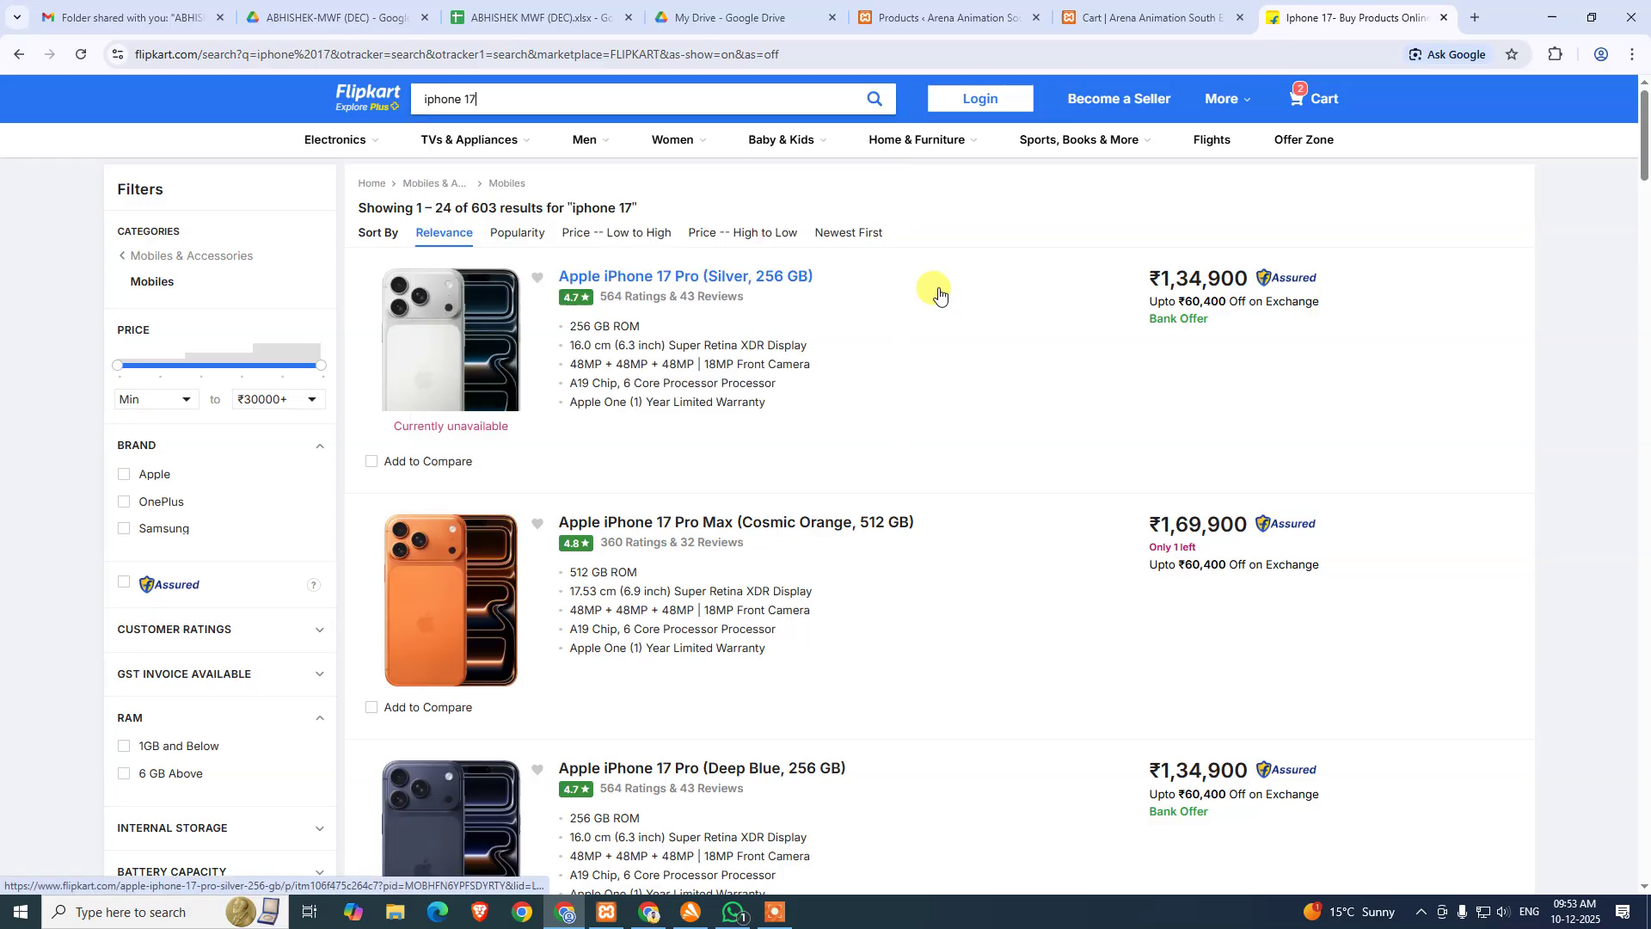
pyautogui.scroll(-20, 472, 354)
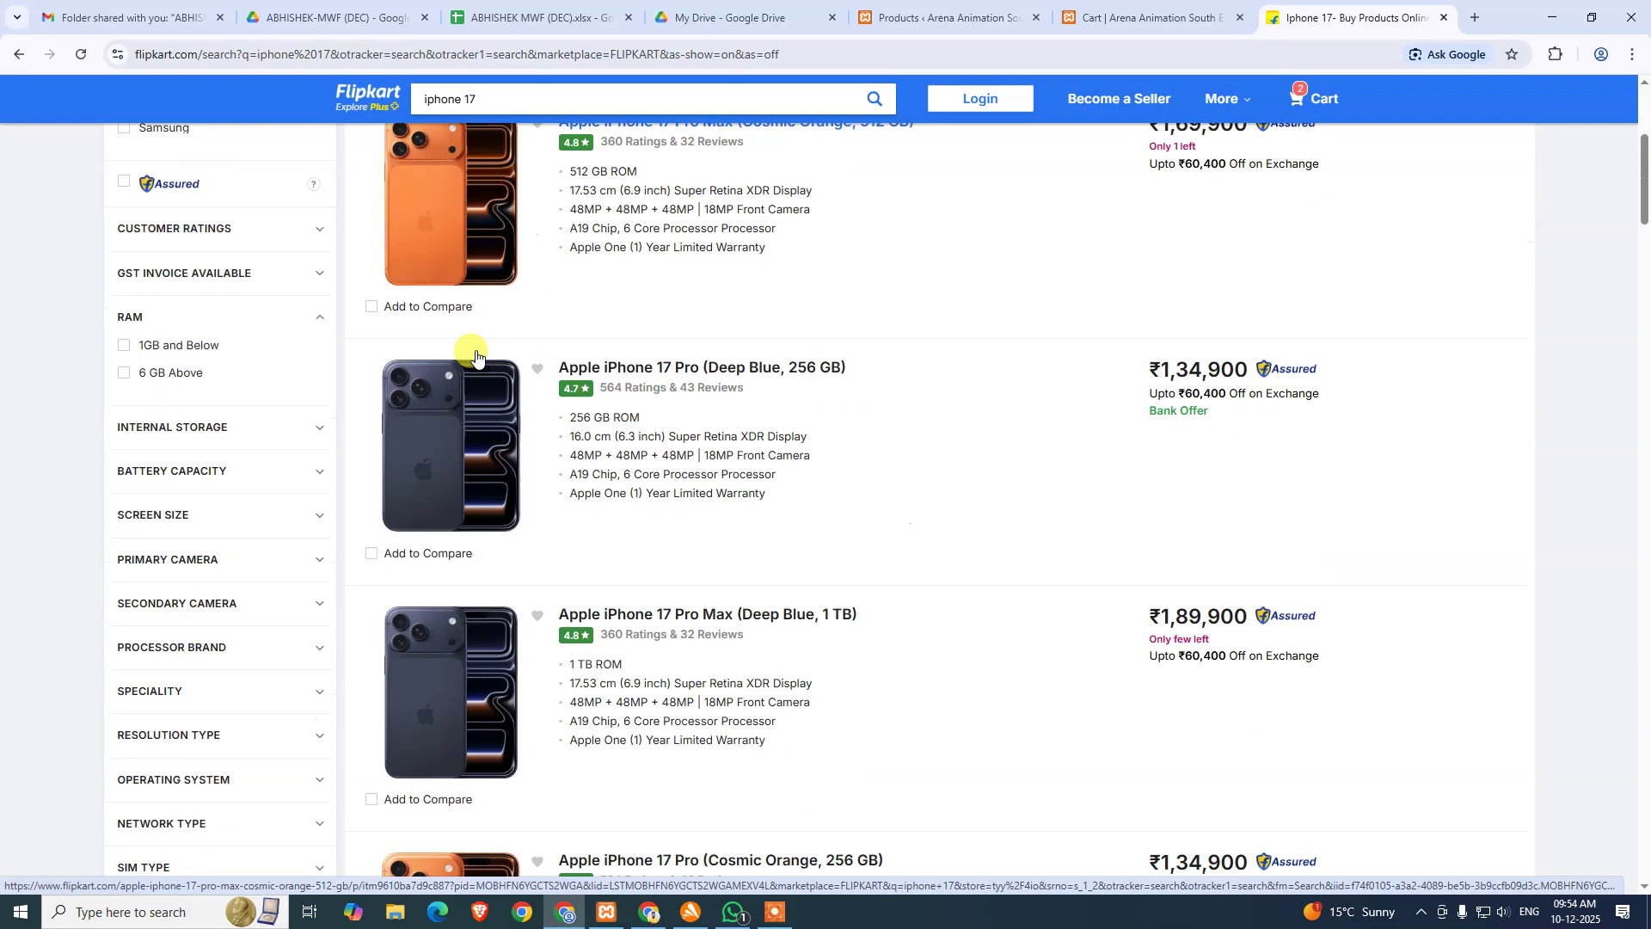
pyautogui.scroll(-15, 507, 378)
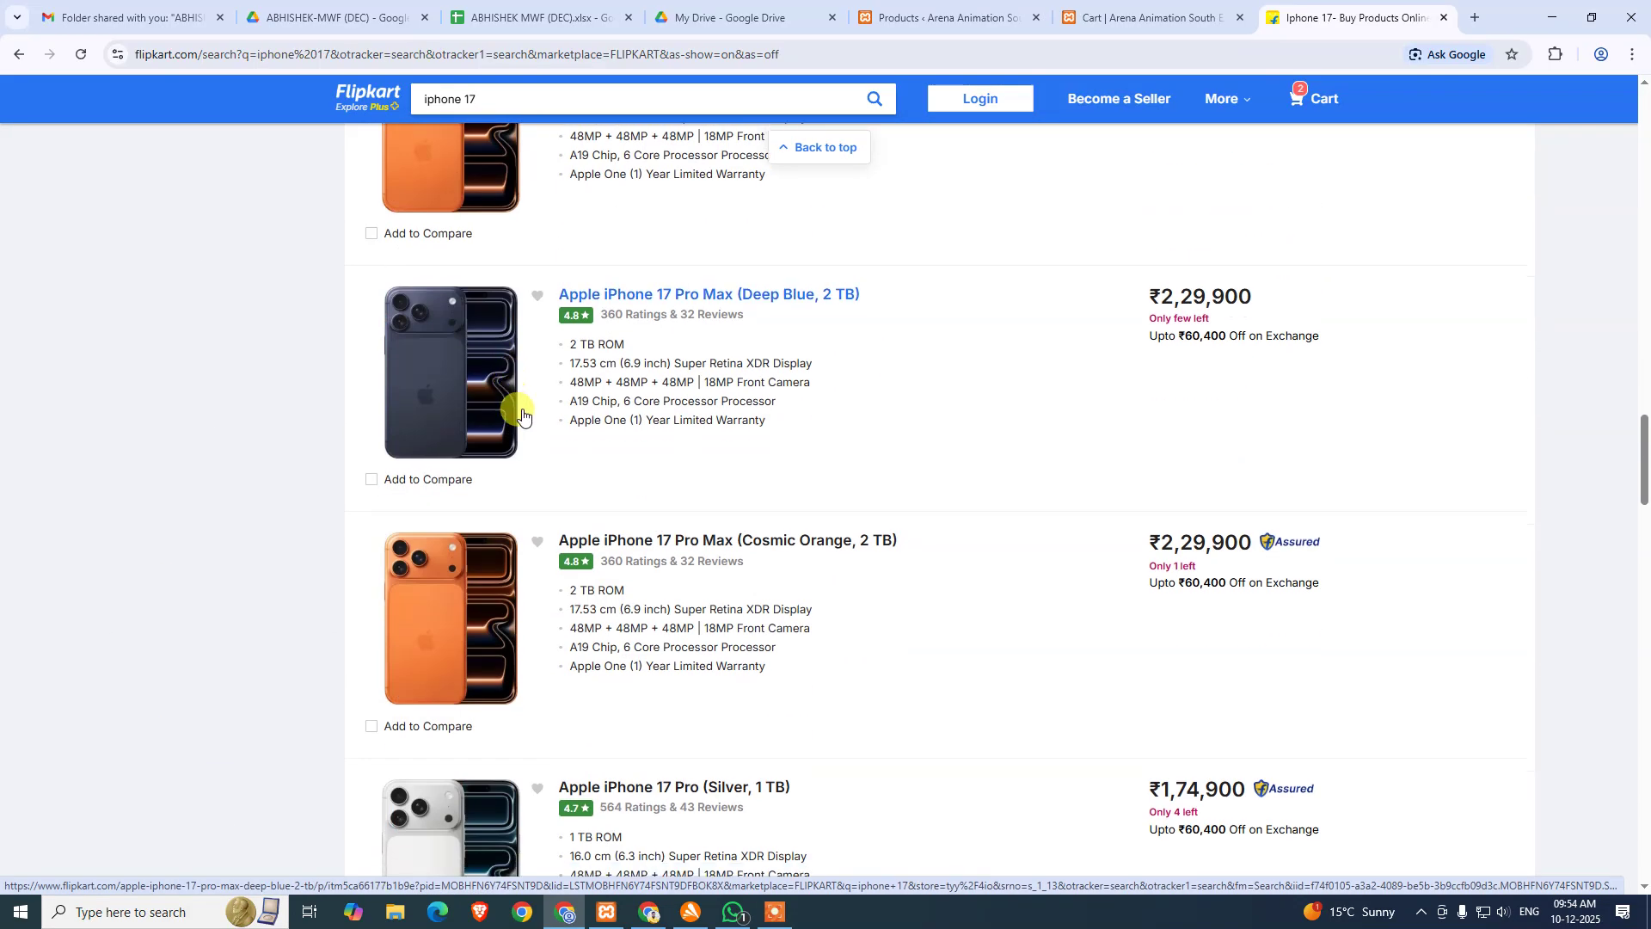
pyautogui.scroll(5, 527, 444)
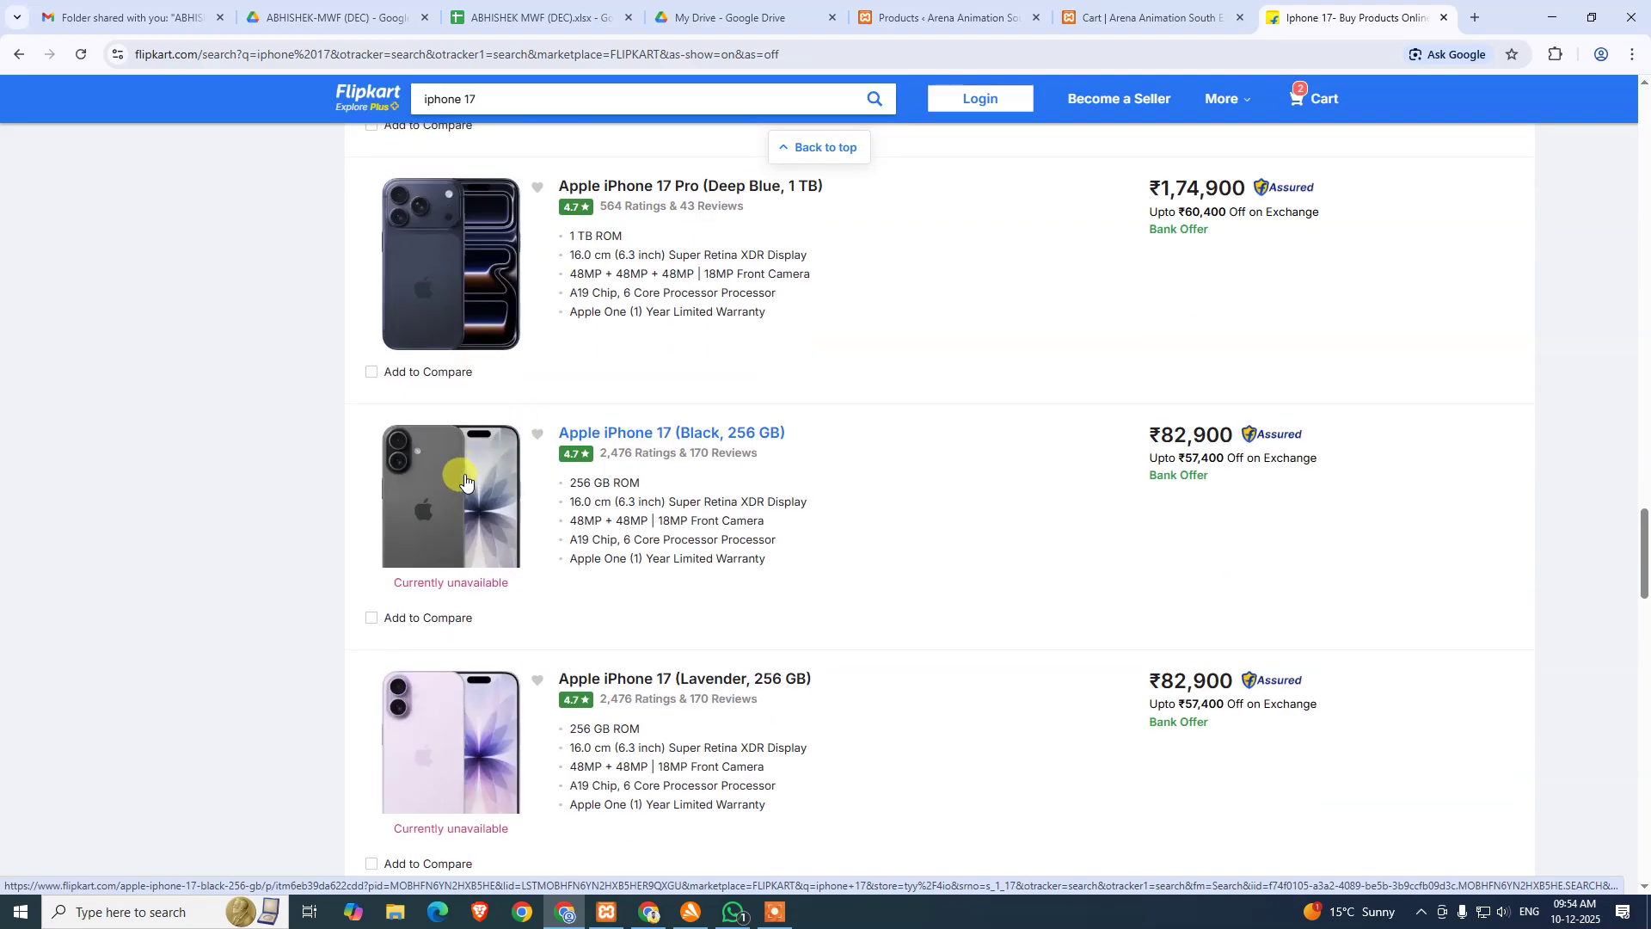
pyautogui.scroll(-4, 456, 453)
# - Look over the Lavender iPhone 17 256 GB listing, then close it and browse the results
pyautogui.click(450, 406)
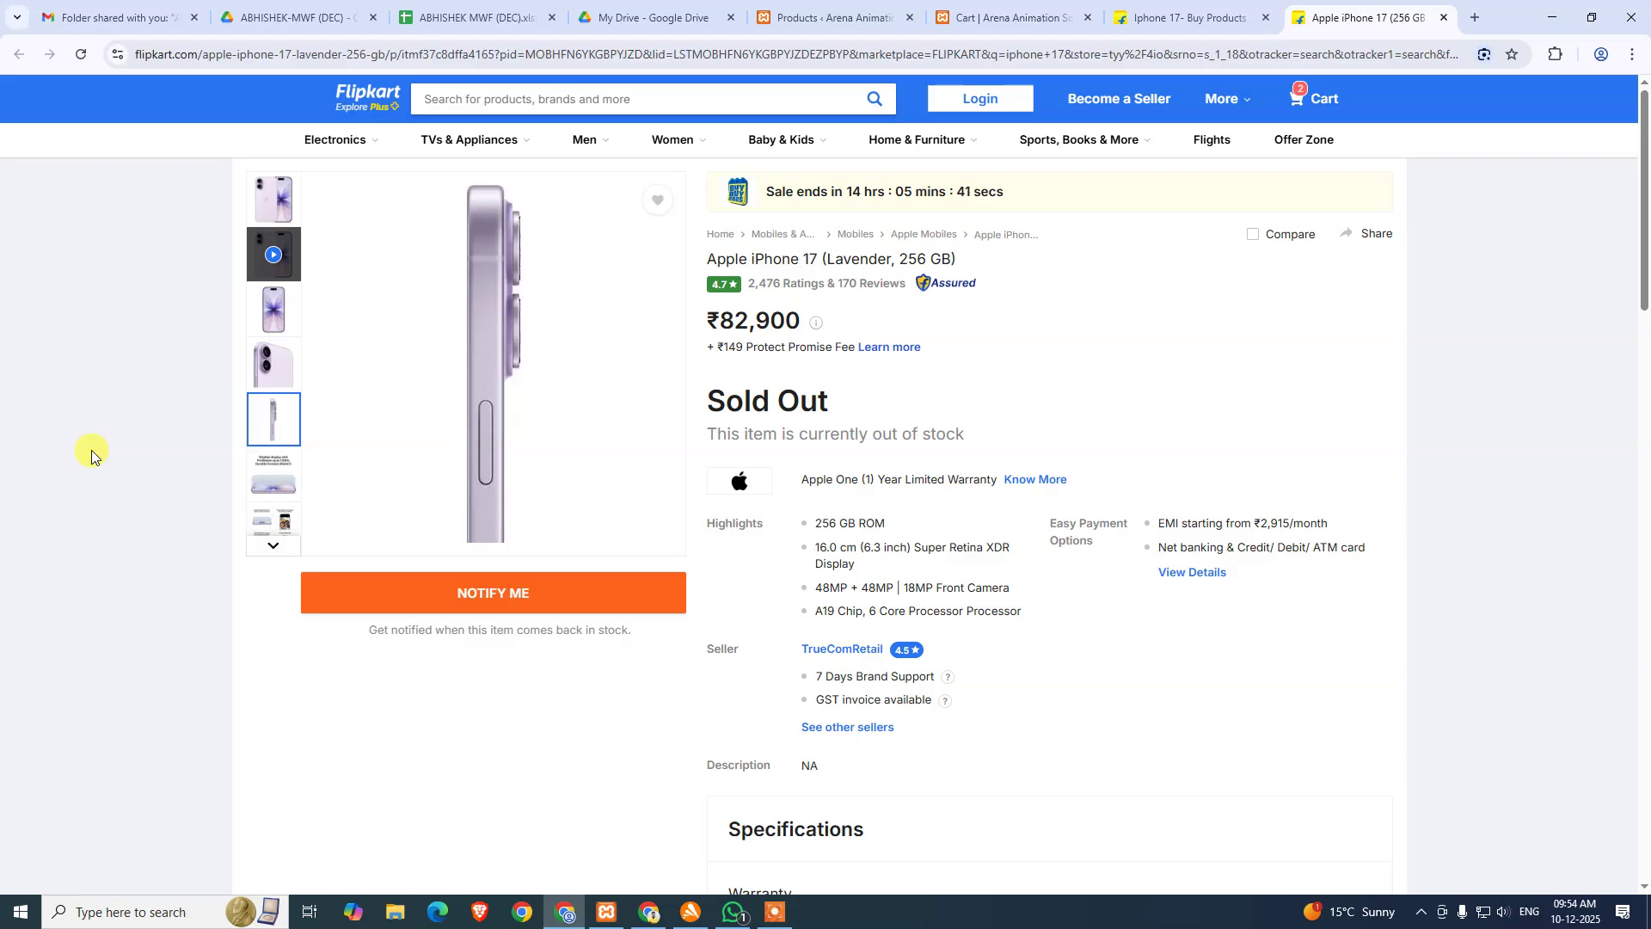
pyautogui.scroll(-6, 258, 479)
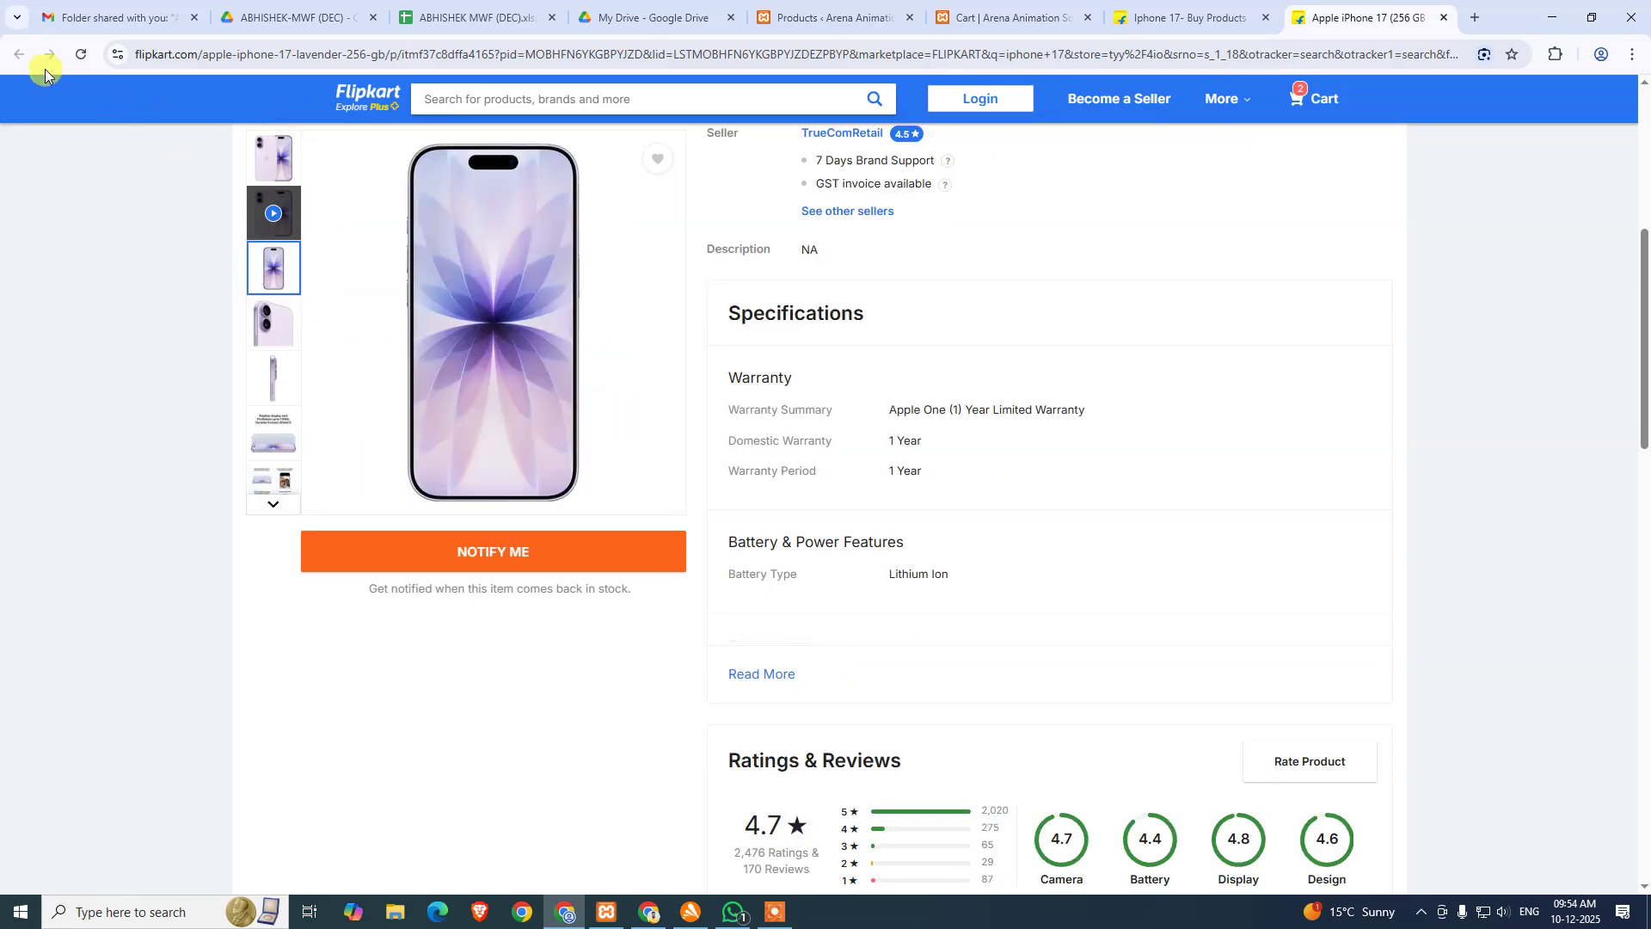
pyautogui.hotkey('ctrl', 'w')
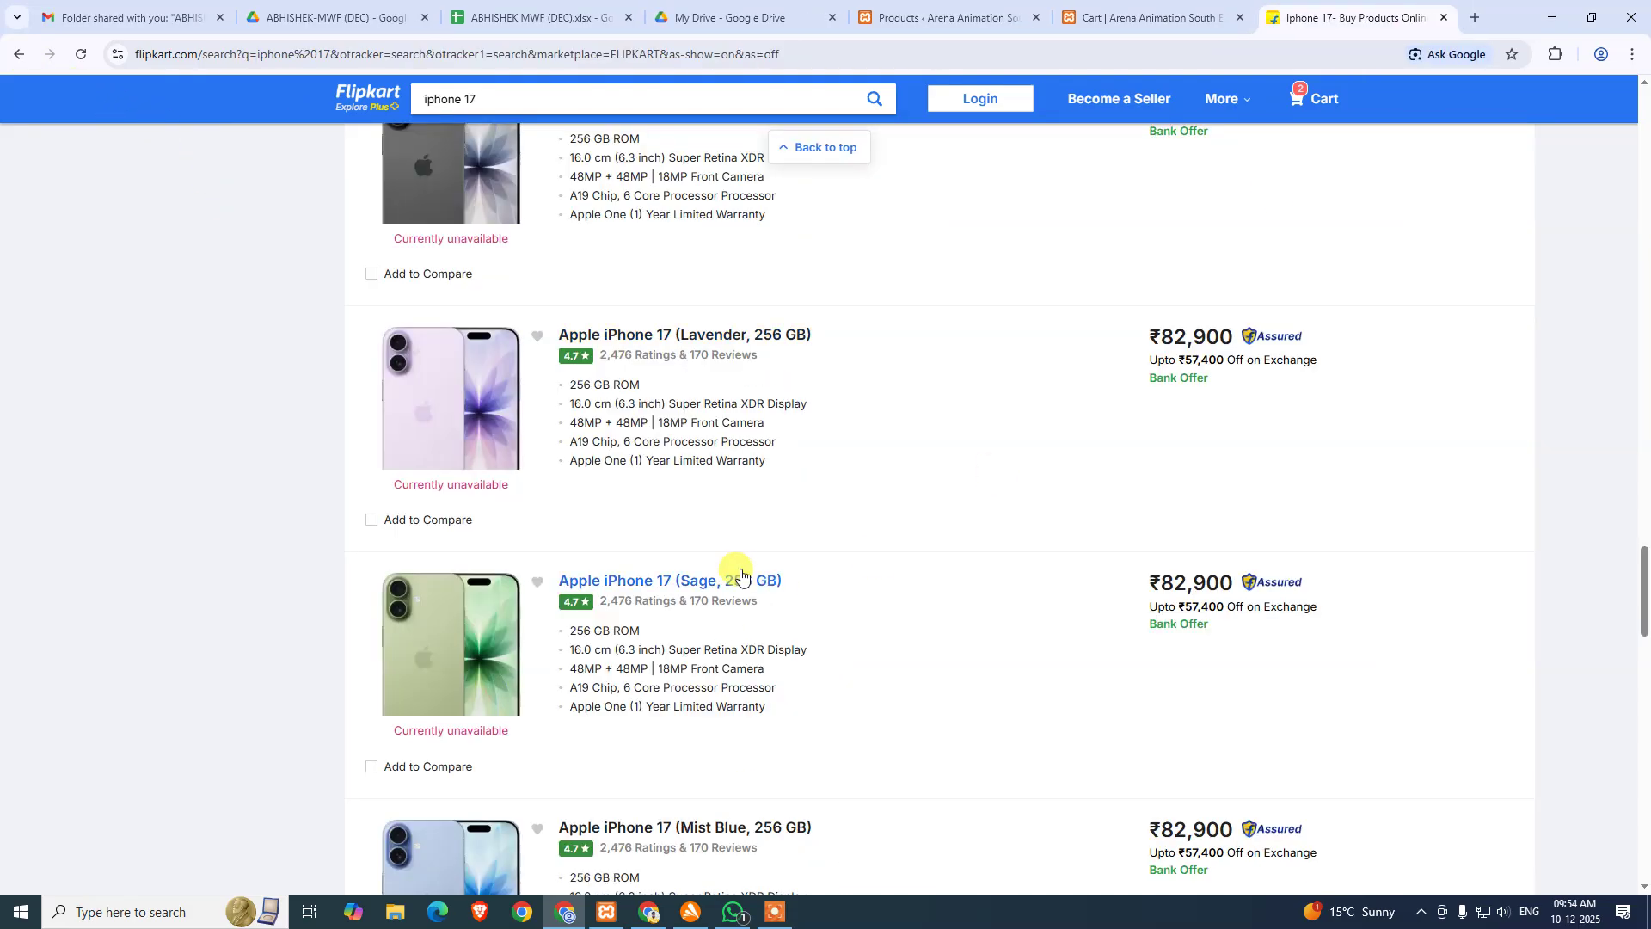
pyautogui.scroll(-5, 737, 571)
pyautogui.scroll(-8, 654, 533)
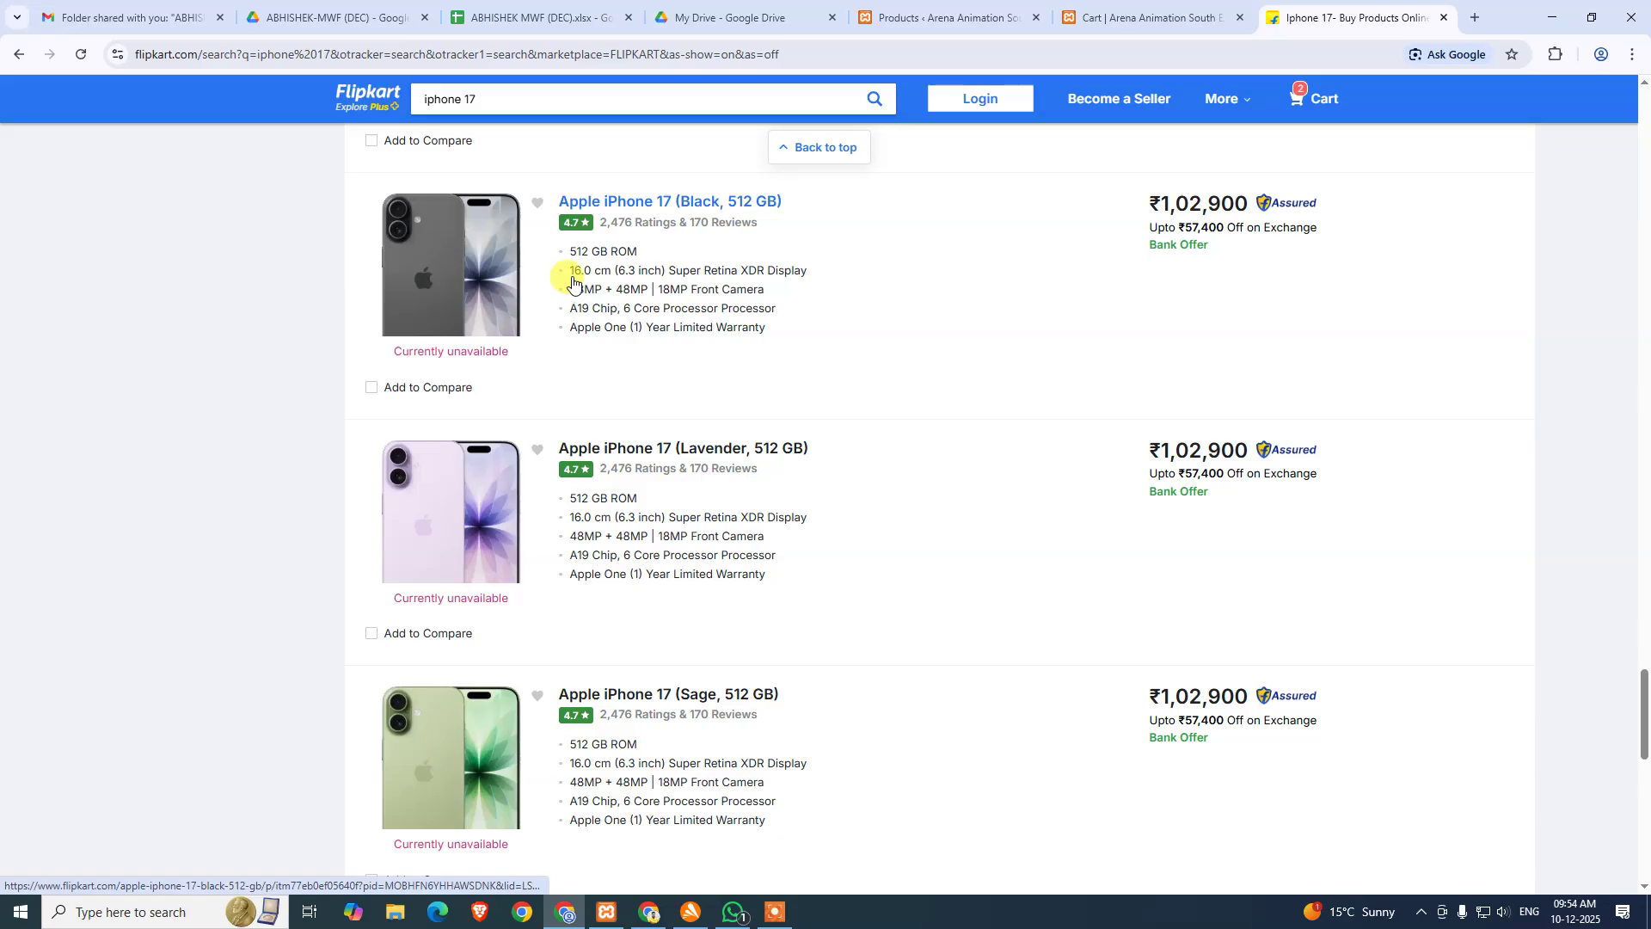
pyautogui.scroll(-6, 508, 455)
pyautogui.scroll(6, 516, 450)
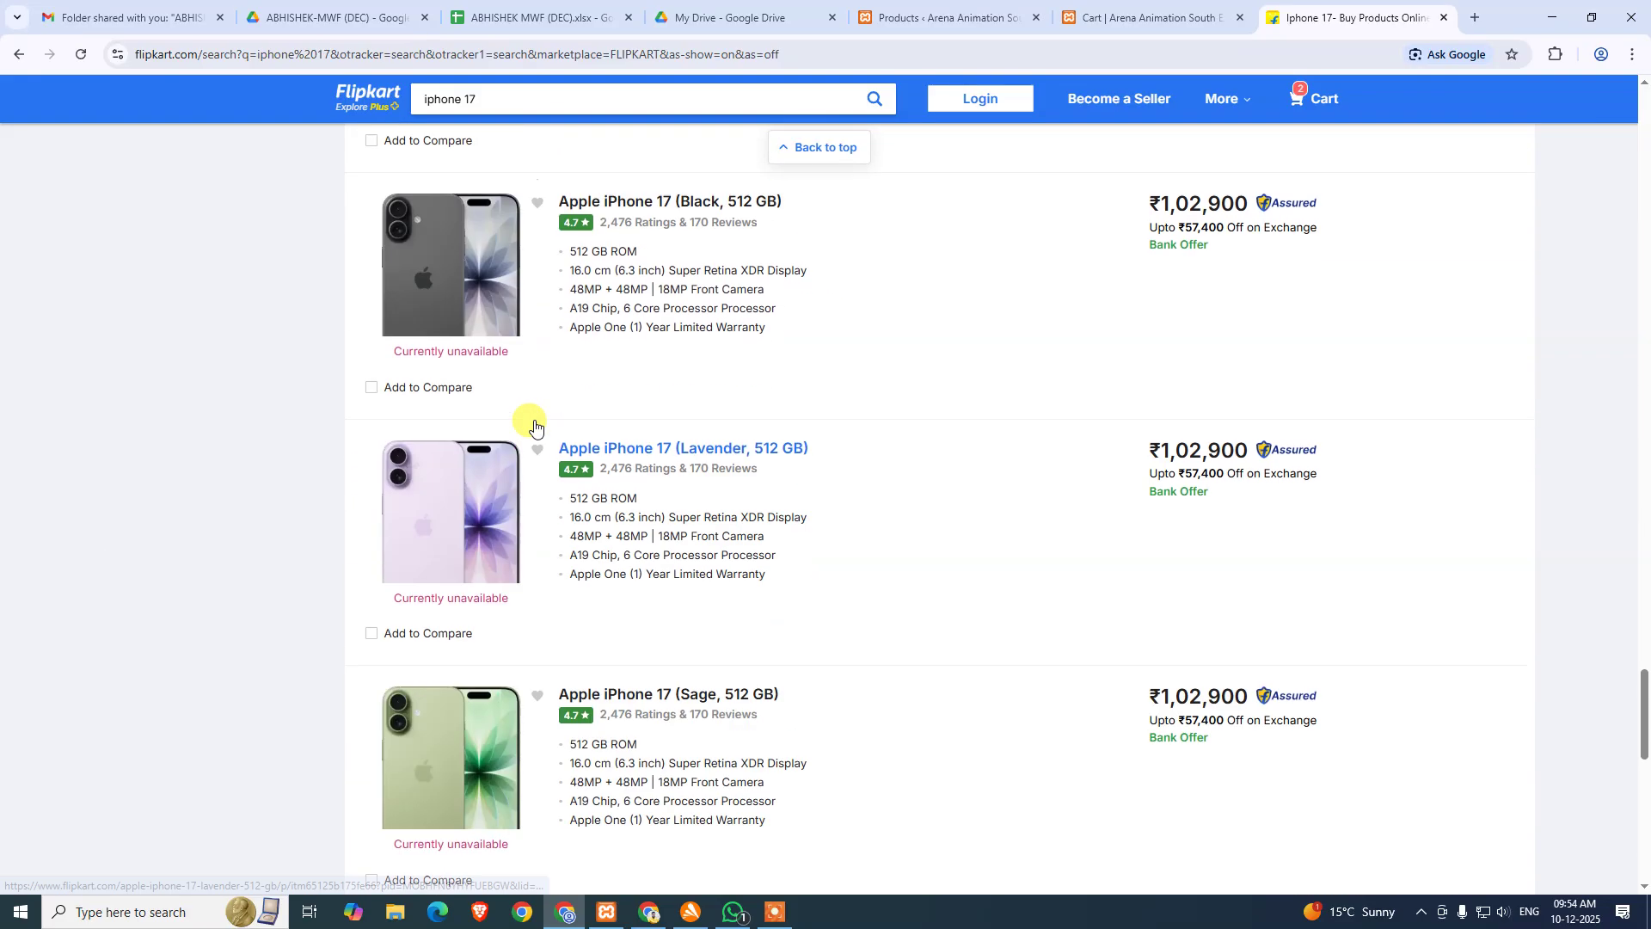
# - Check the Black iPhone 17 512 GB listing, then close it and return to the results
pyautogui.click(462, 281)
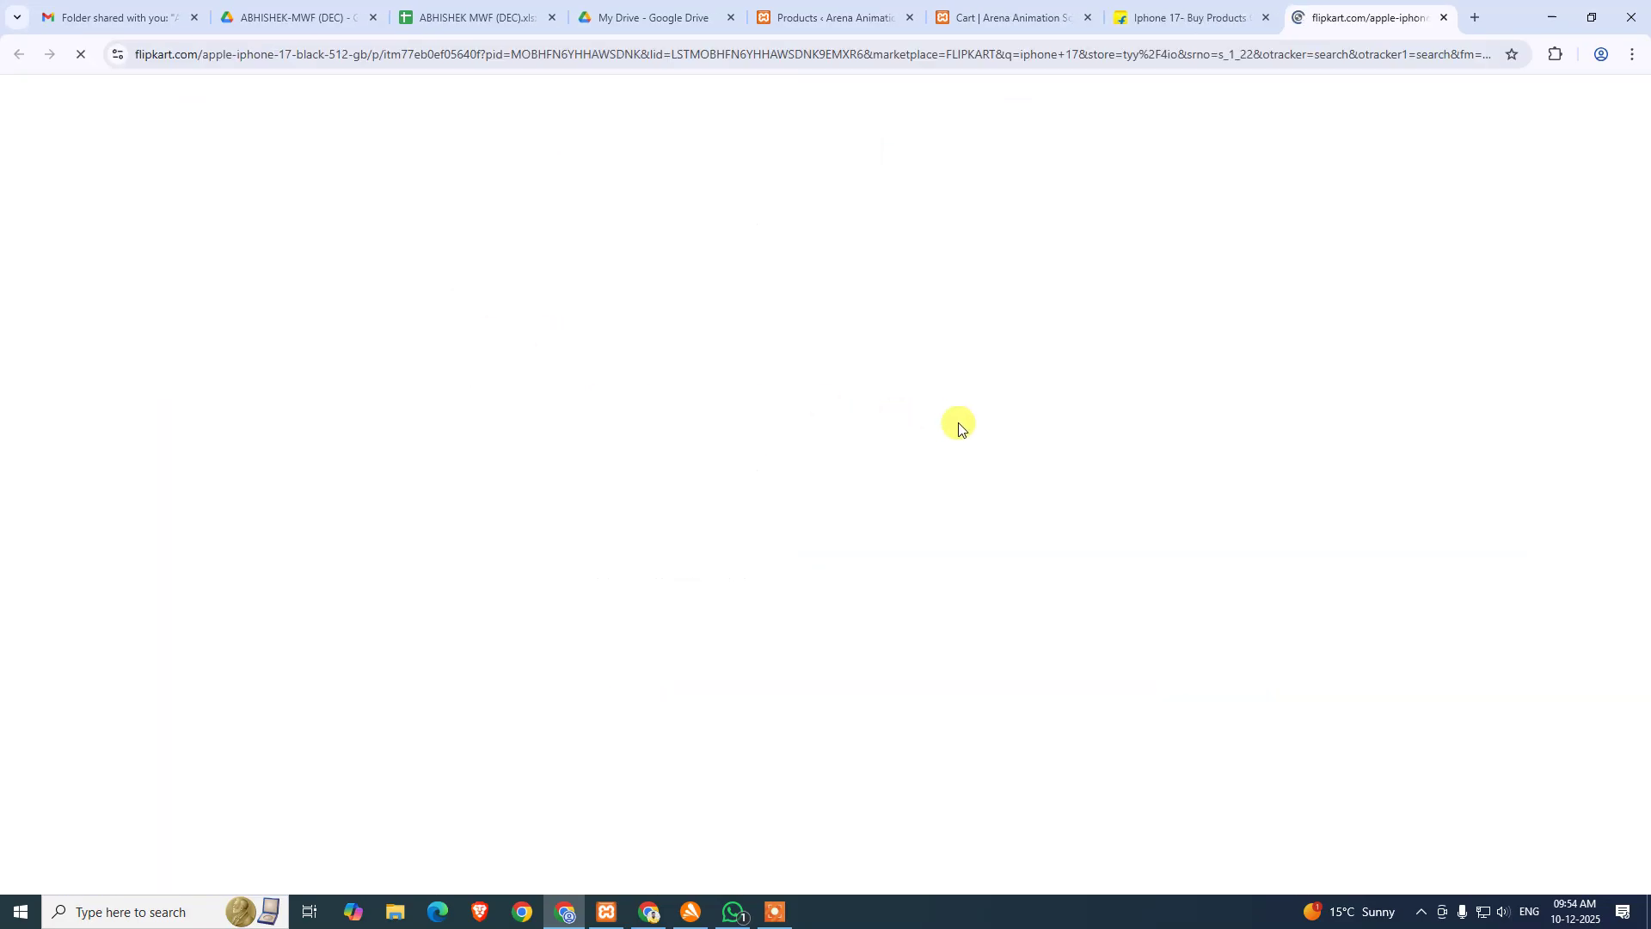
pyautogui.scroll(-5, 873, 524)
pyautogui.scroll(5, 877, 516)
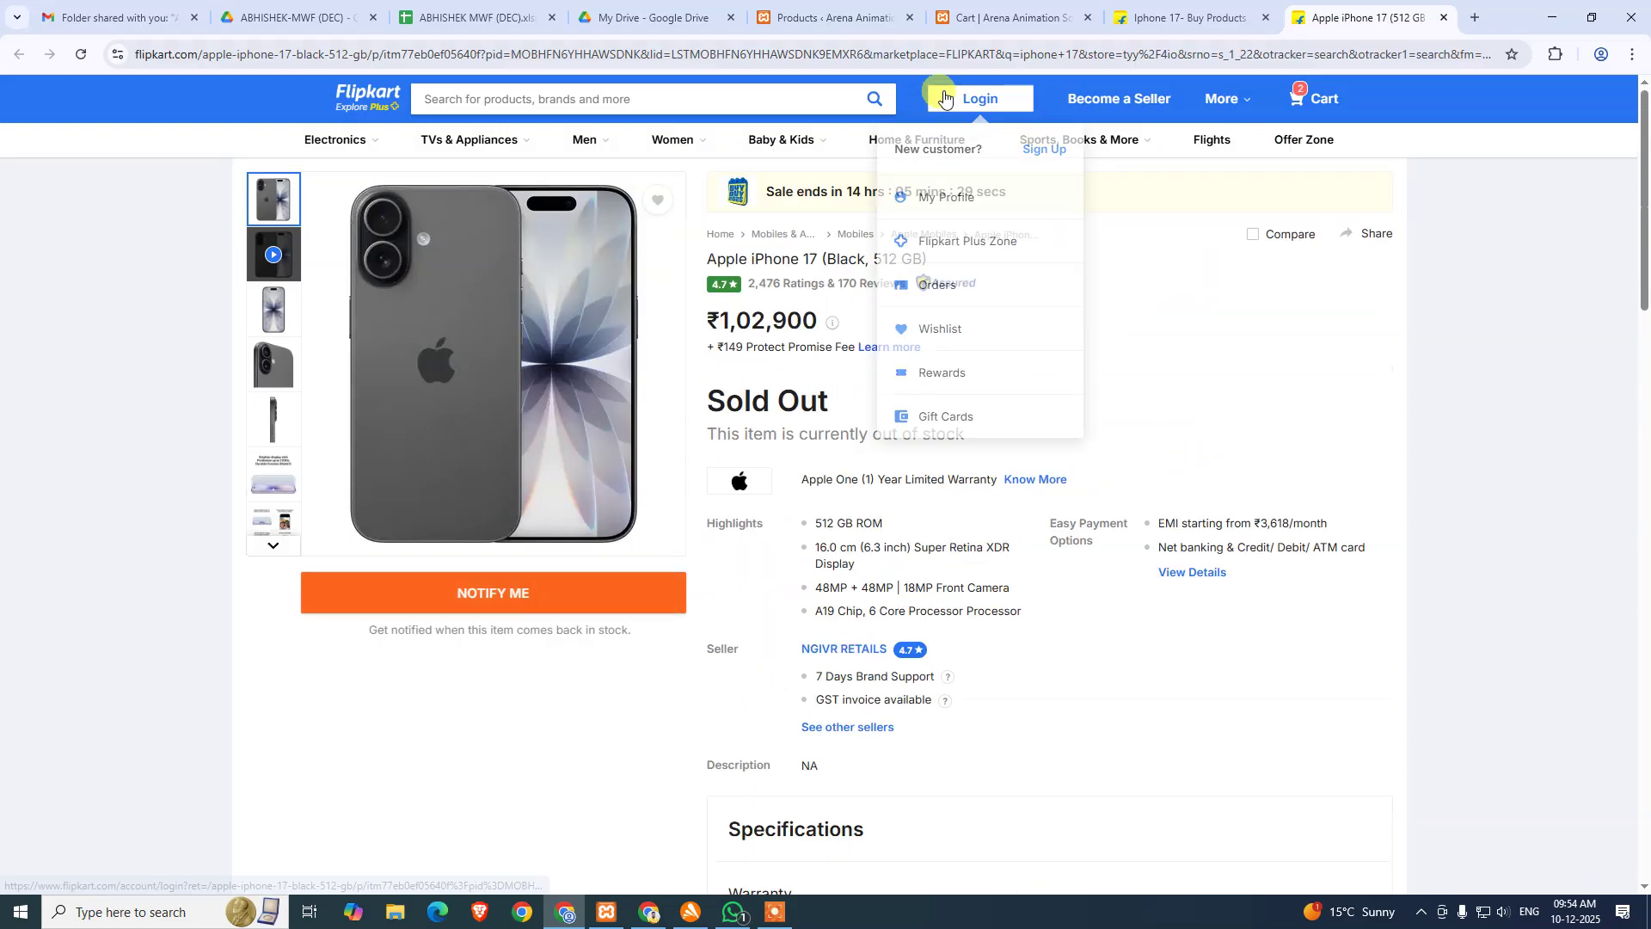
pyautogui.click(1444, 17)
pyautogui.scroll(8, 621, 439)
pyautogui.scroll(15, 621, 438)
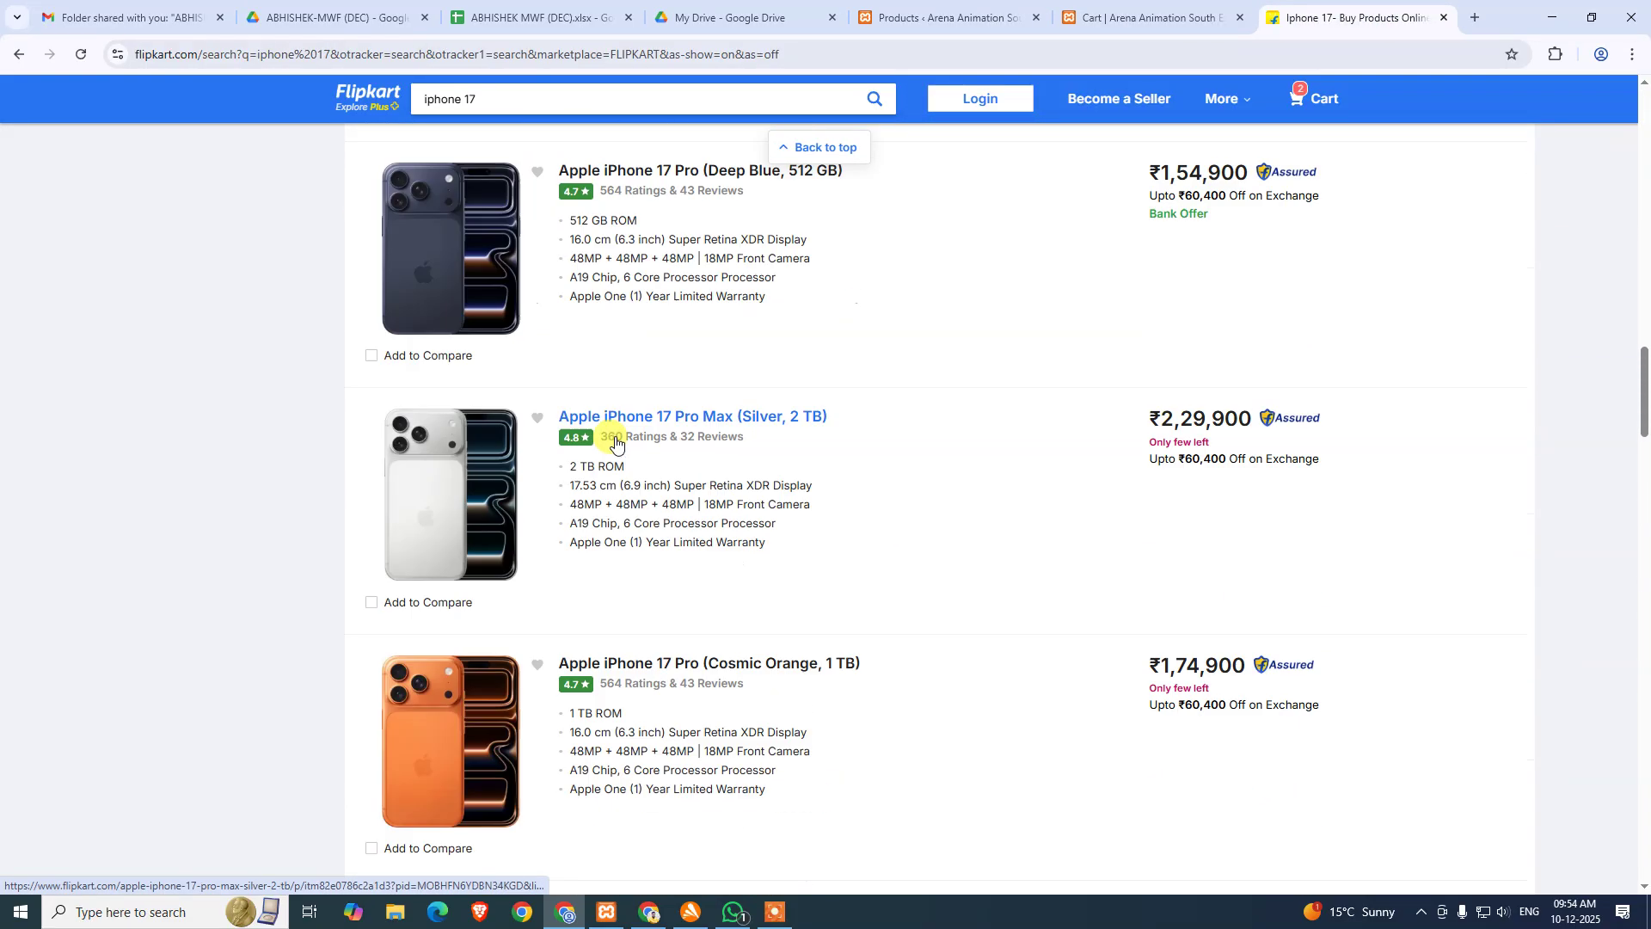
pyautogui.scroll(10, 480, 437)
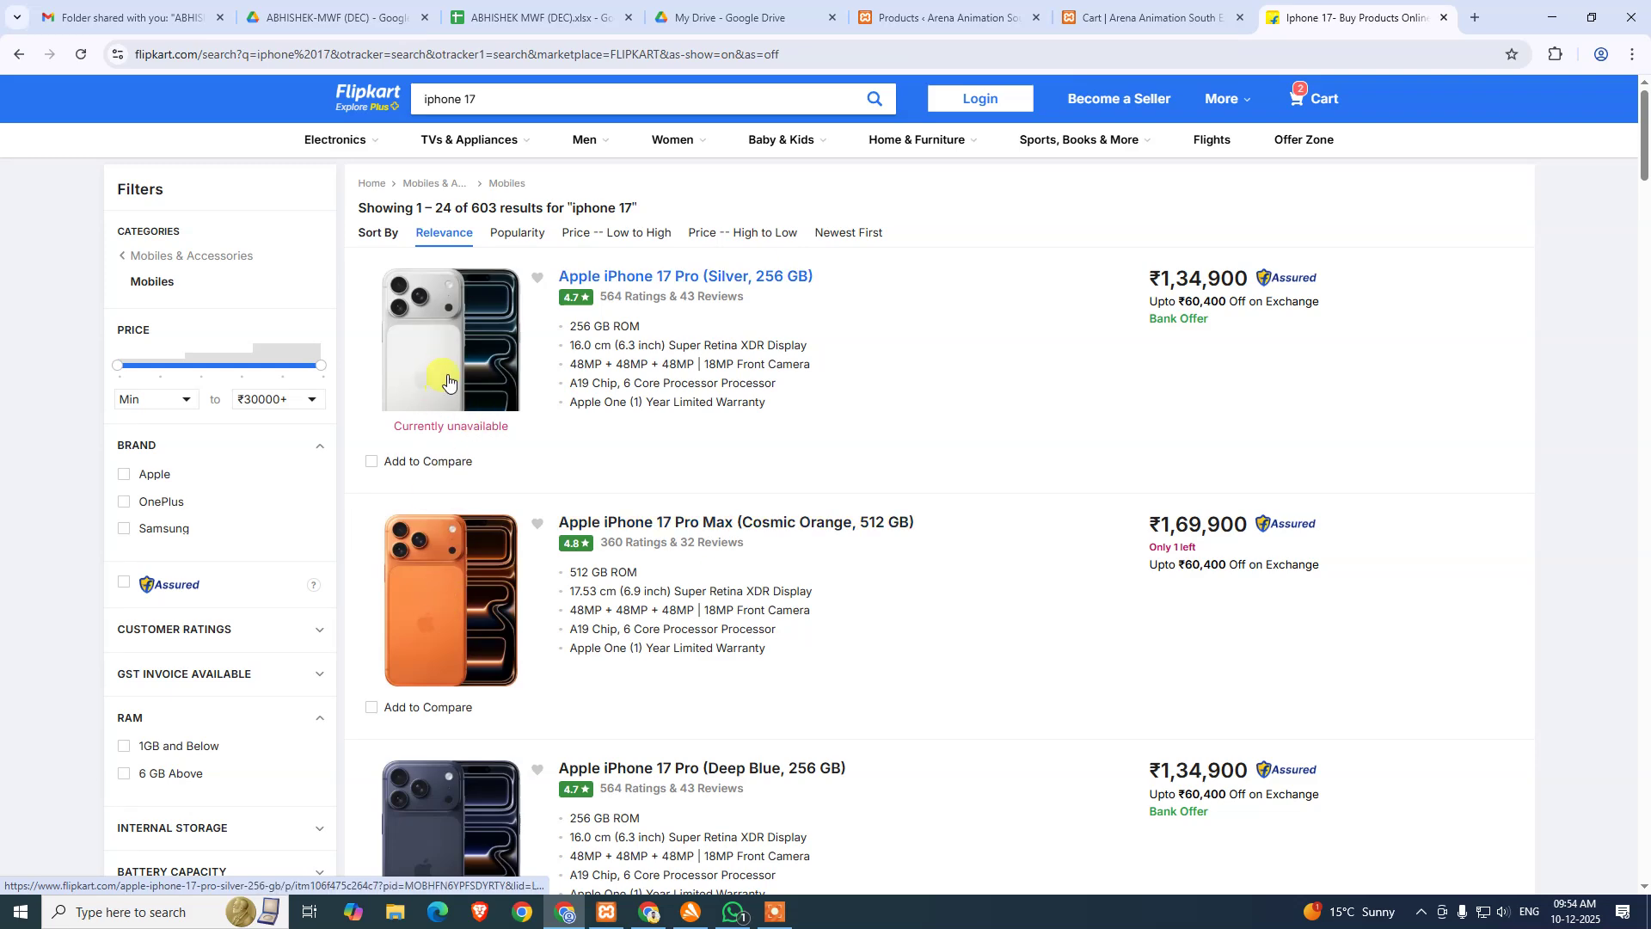
# - Open the sold-out iPhone 17 Pro Silver 256 GB listing and switch it to Cosmic Orange
pyautogui.click(442, 376)
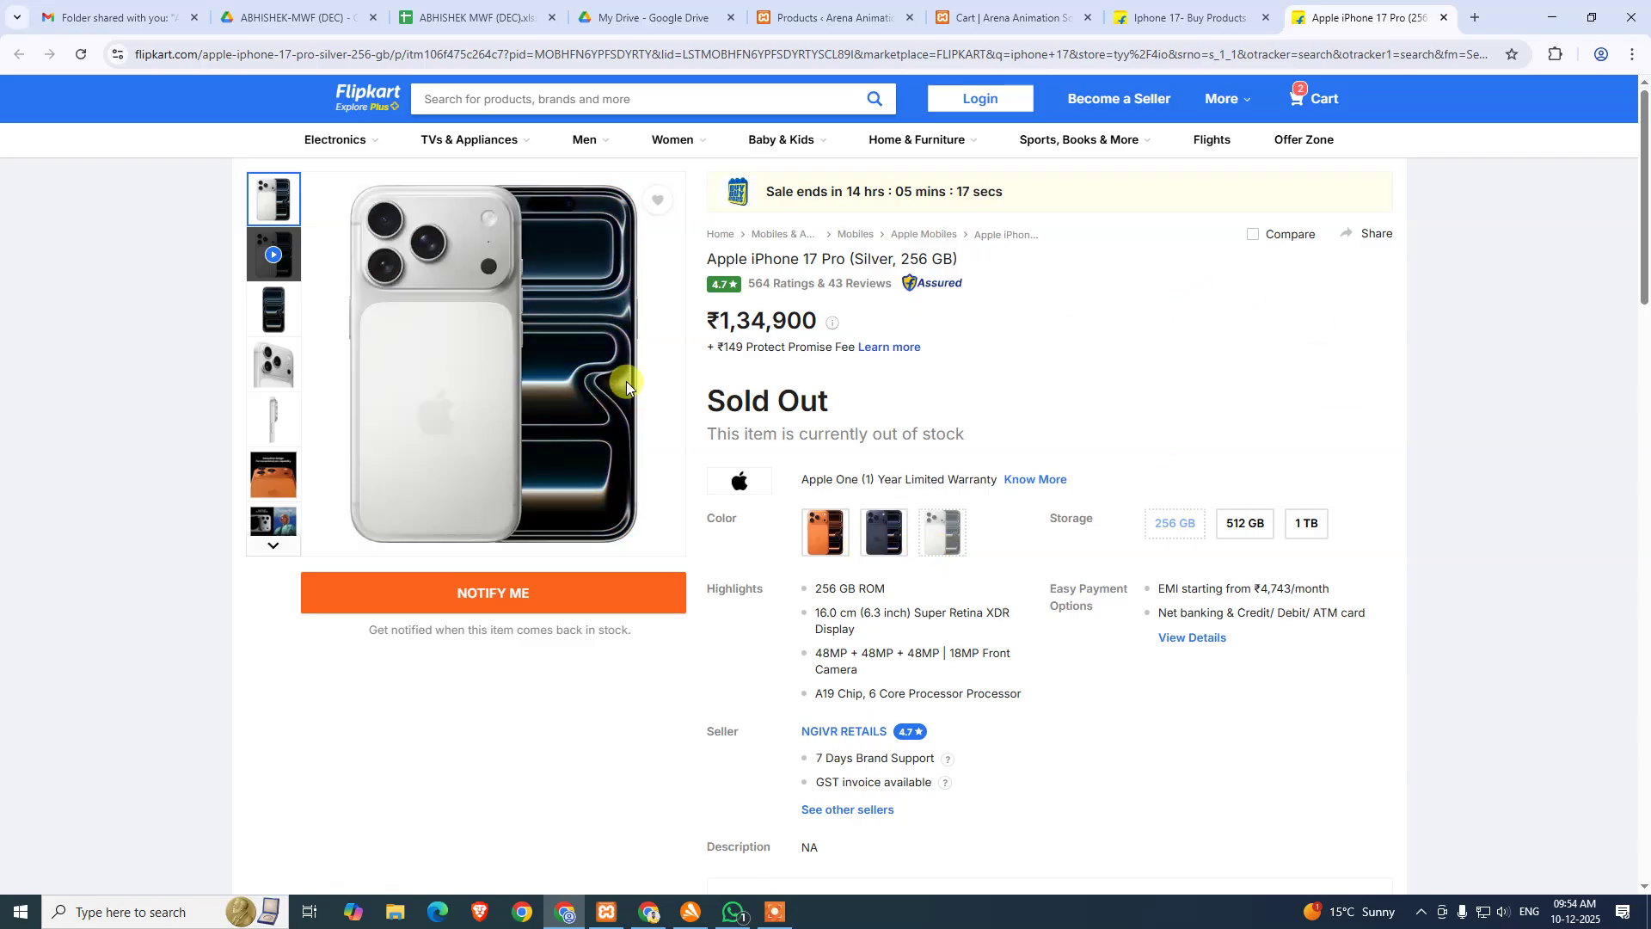
pyautogui.moveTo(406, 353)
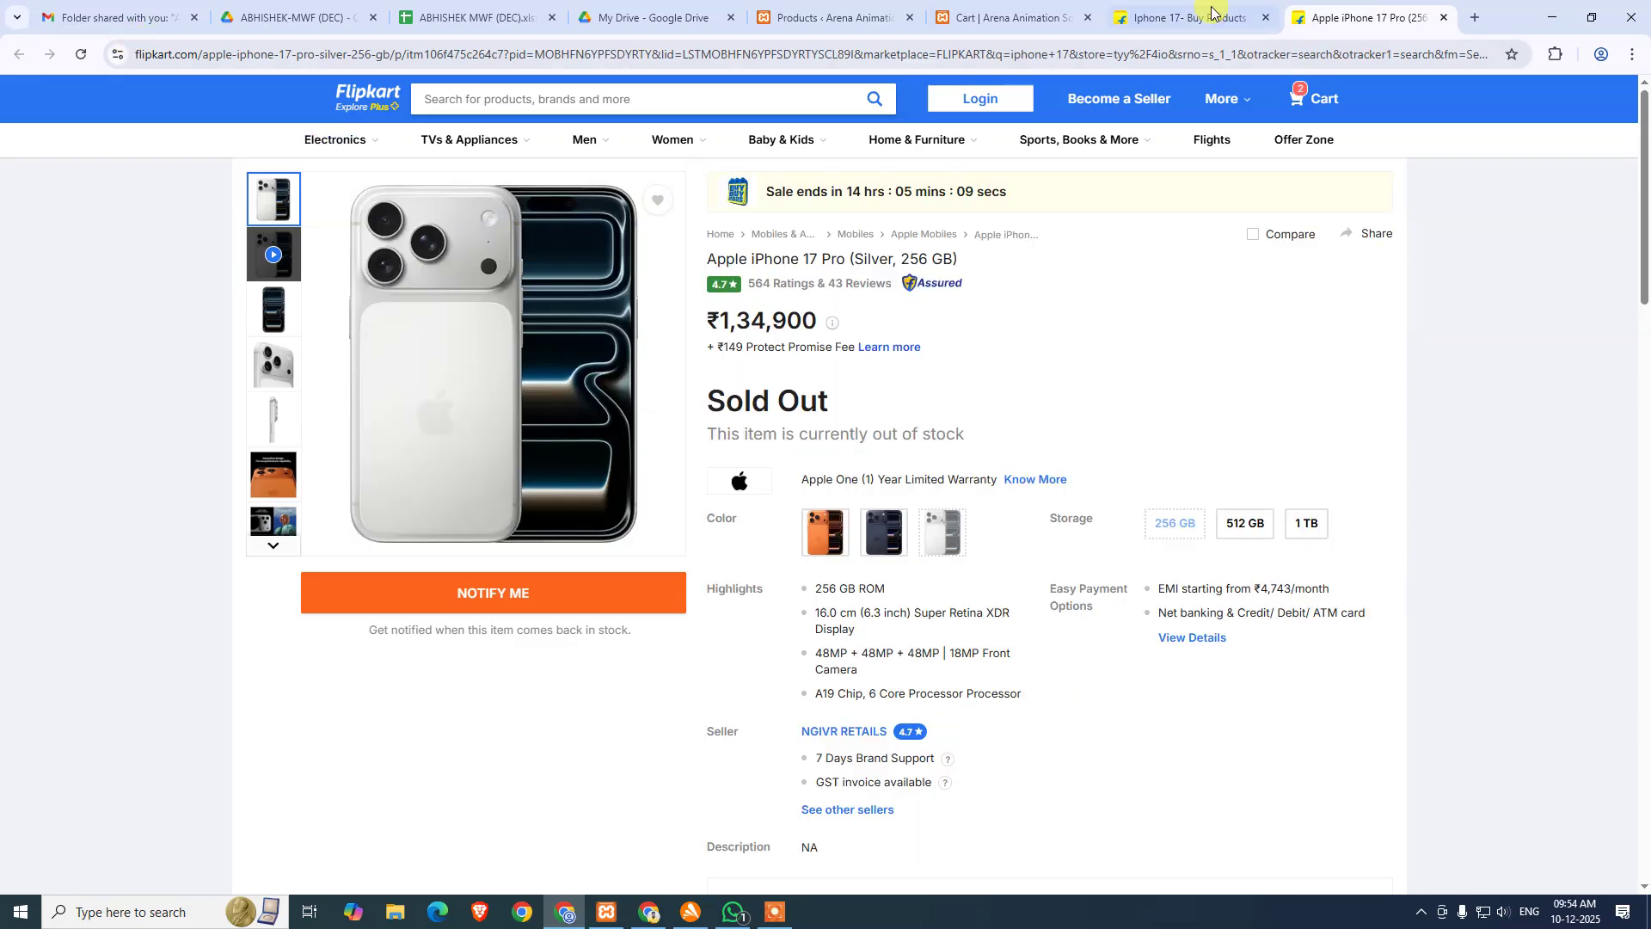
pyautogui.click(555, 97)
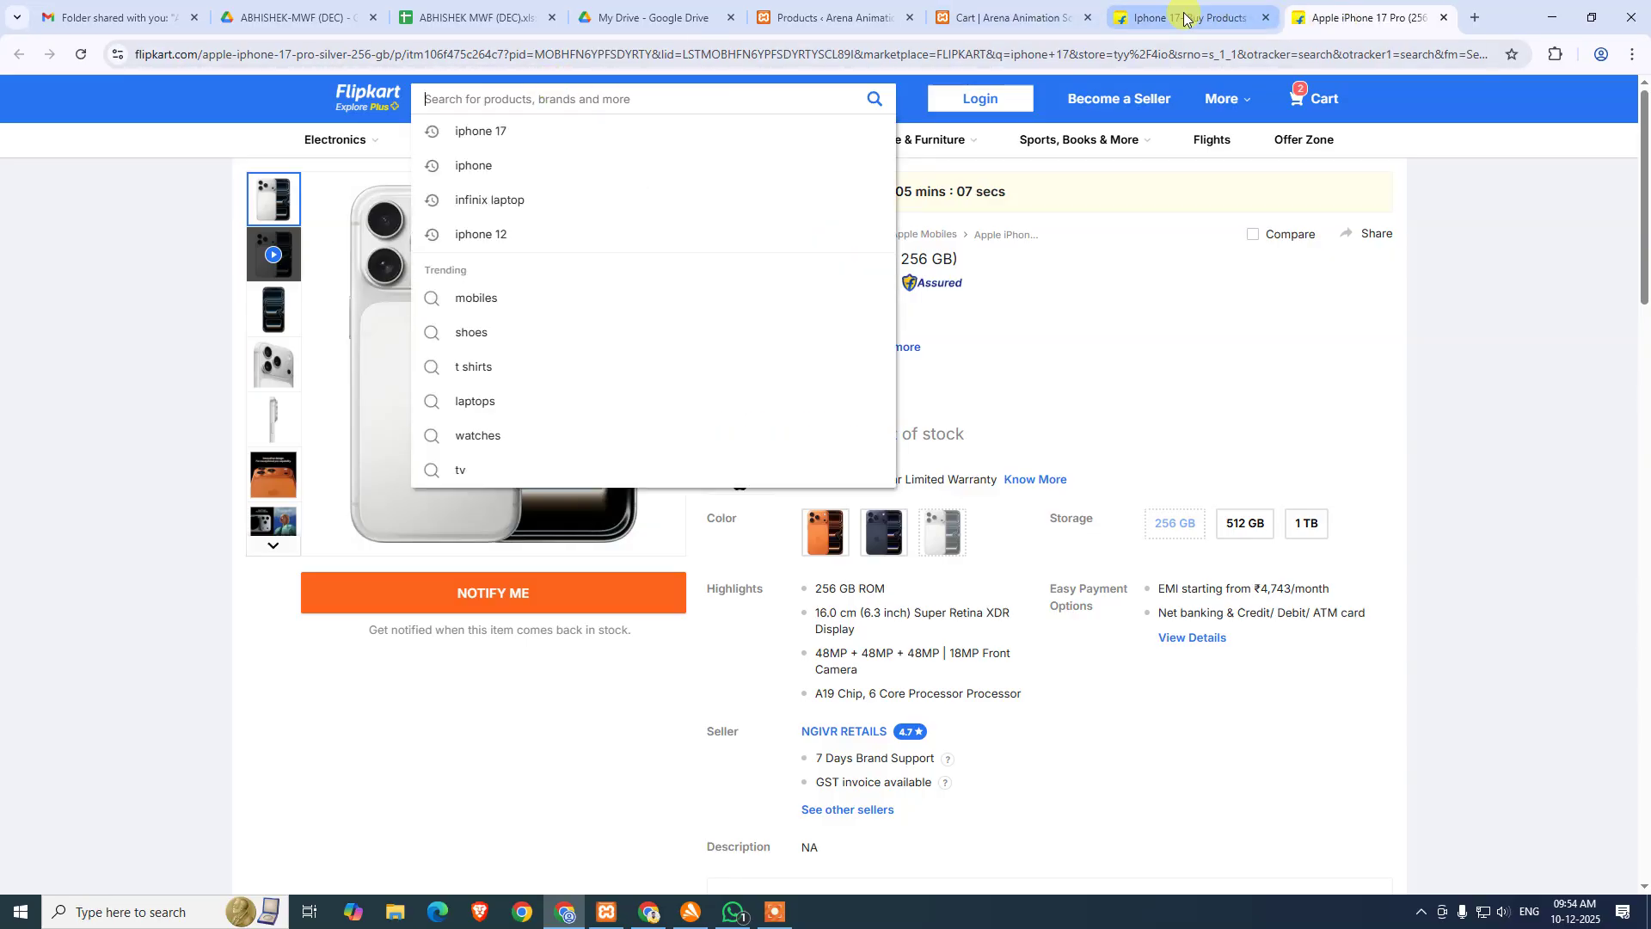
pyautogui.write('ipho')
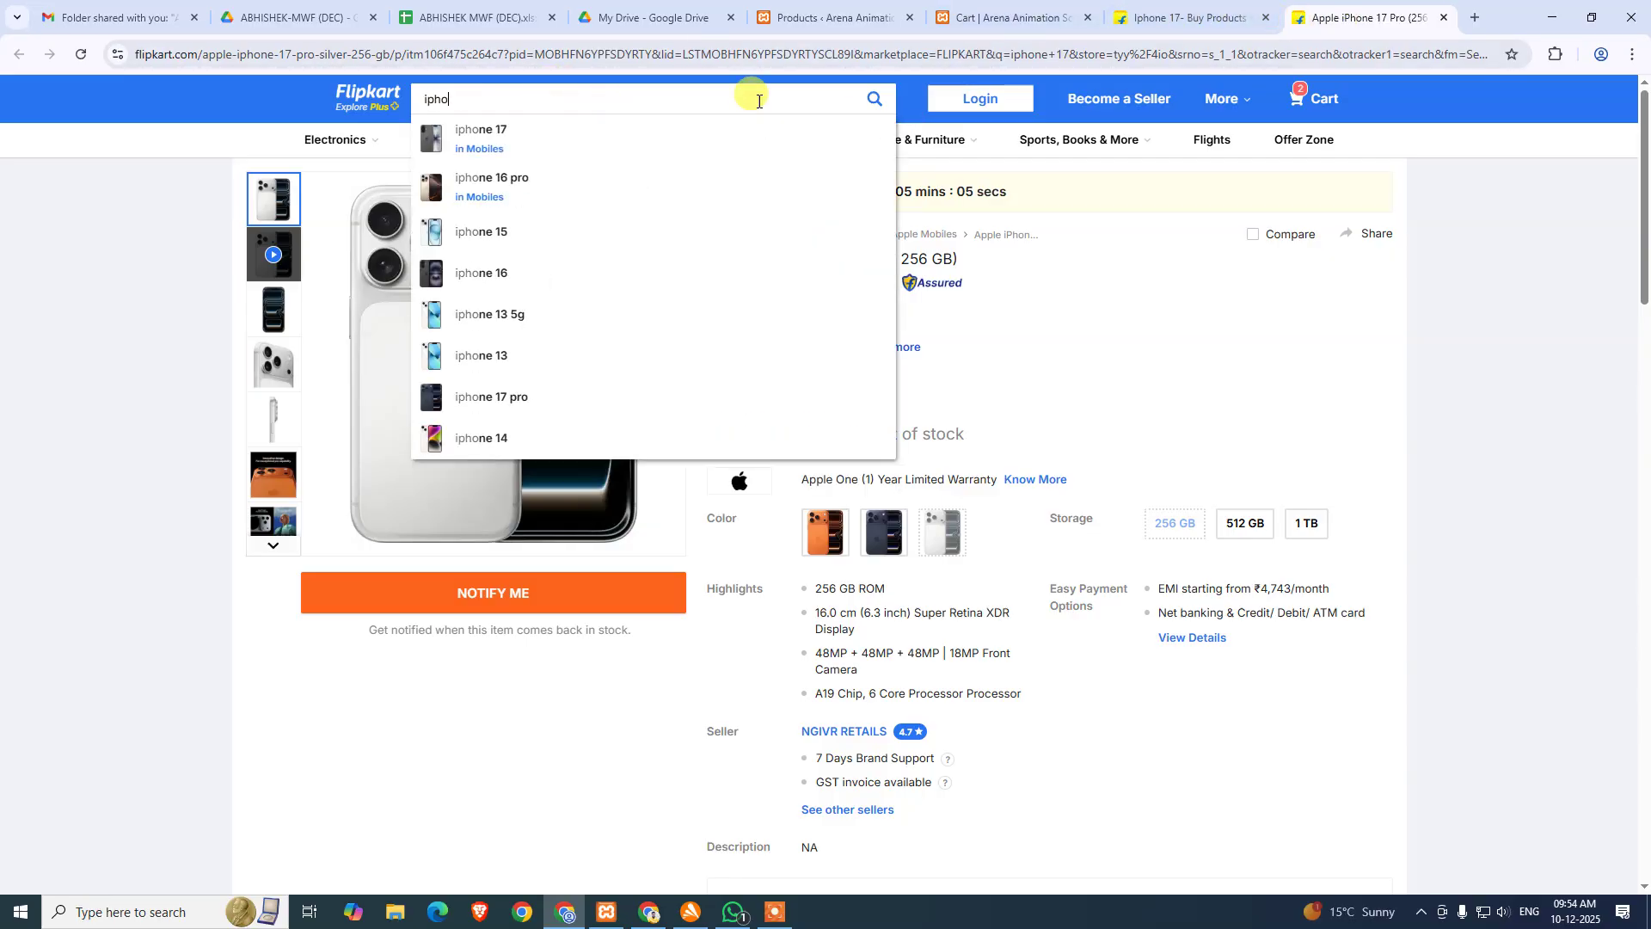
pyautogui.write('ne')
pyautogui.click(1086, 632)
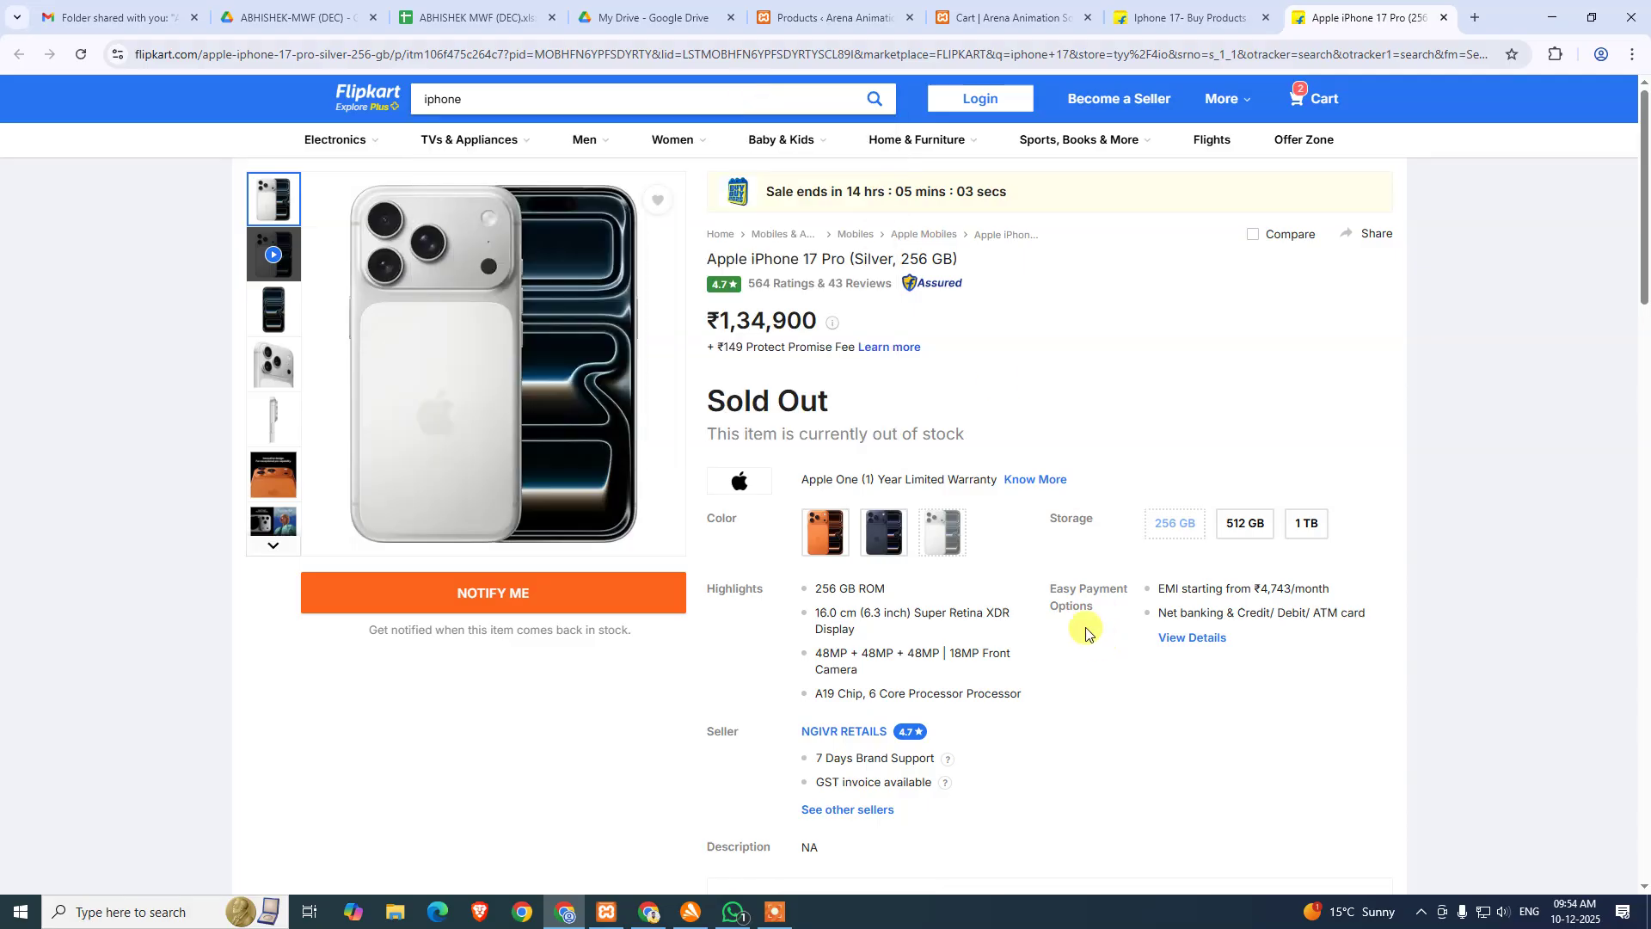
pyautogui.click(809, 534)
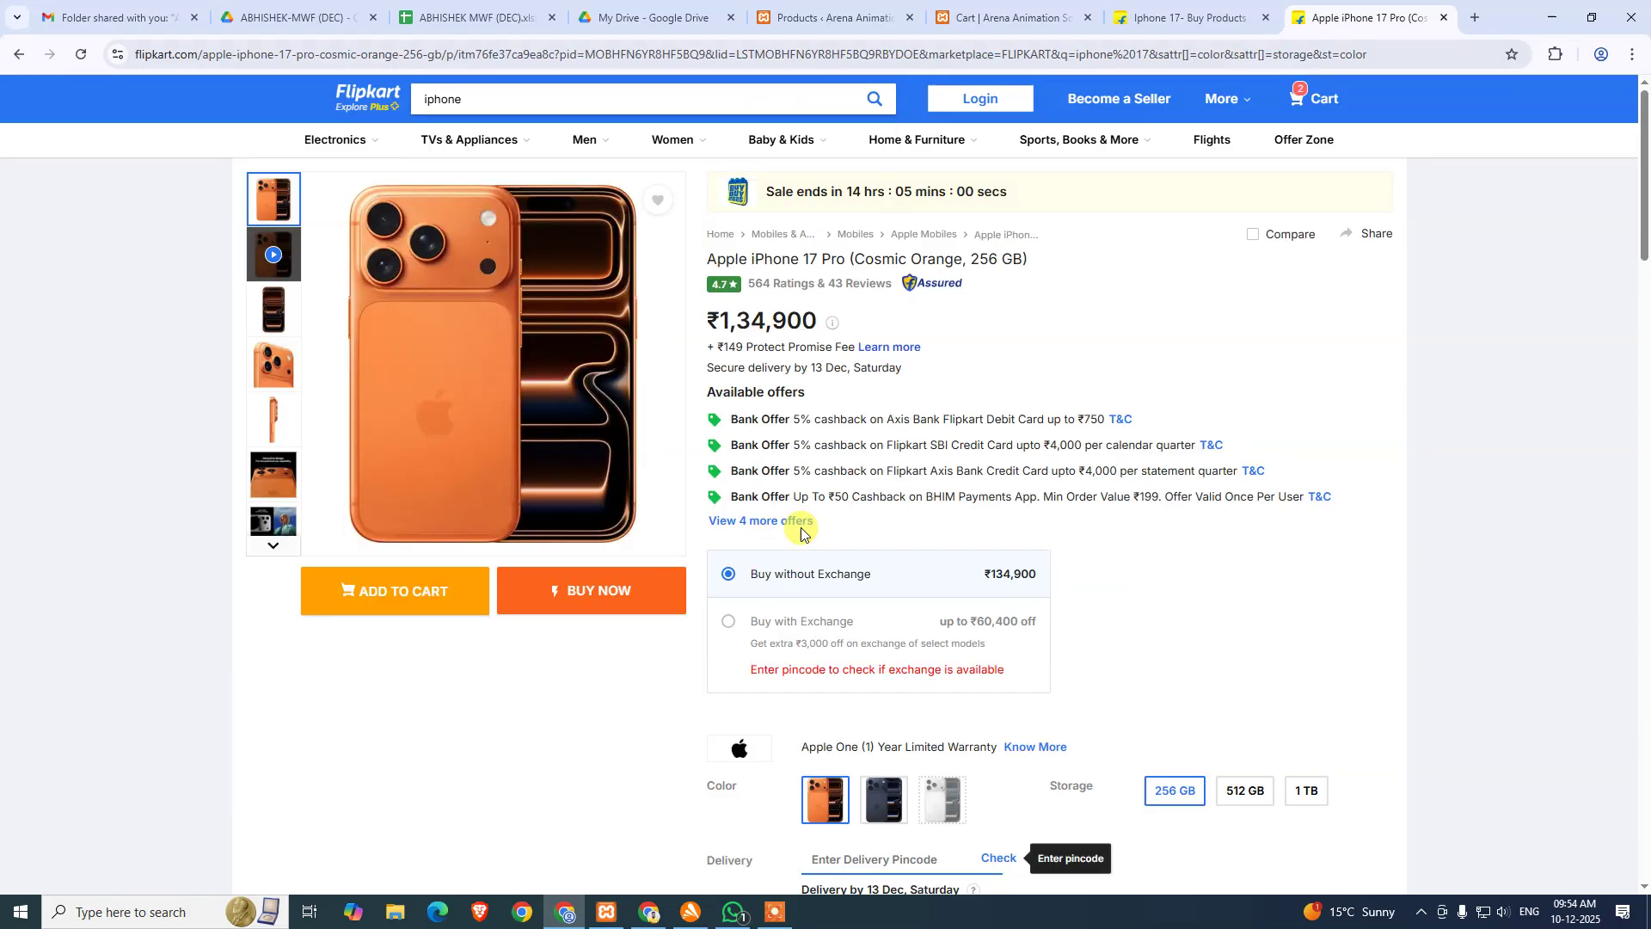
# - Search Flipkart for 'iphone 17 pro max'
pyautogui.scroll(-2, 826, 531)
pyautogui.scroll(-2, 947, 508)
pyautogui.scroll(4, 947, 508)
pyautogui.click(557, 102)
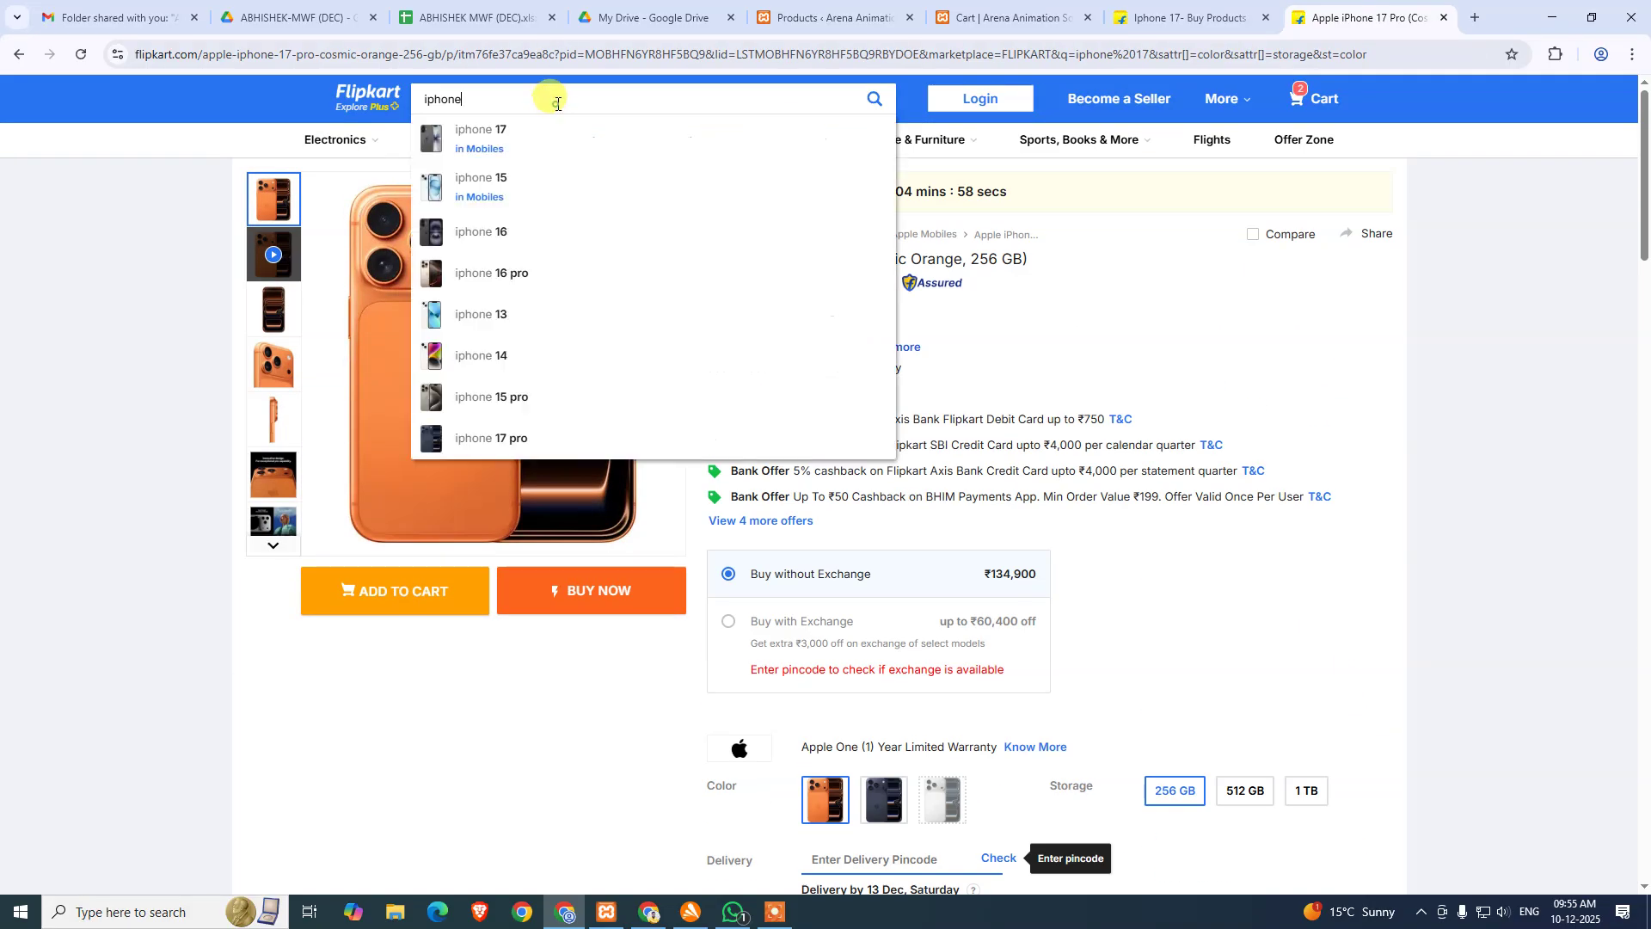
pyautogui.write('17 ')
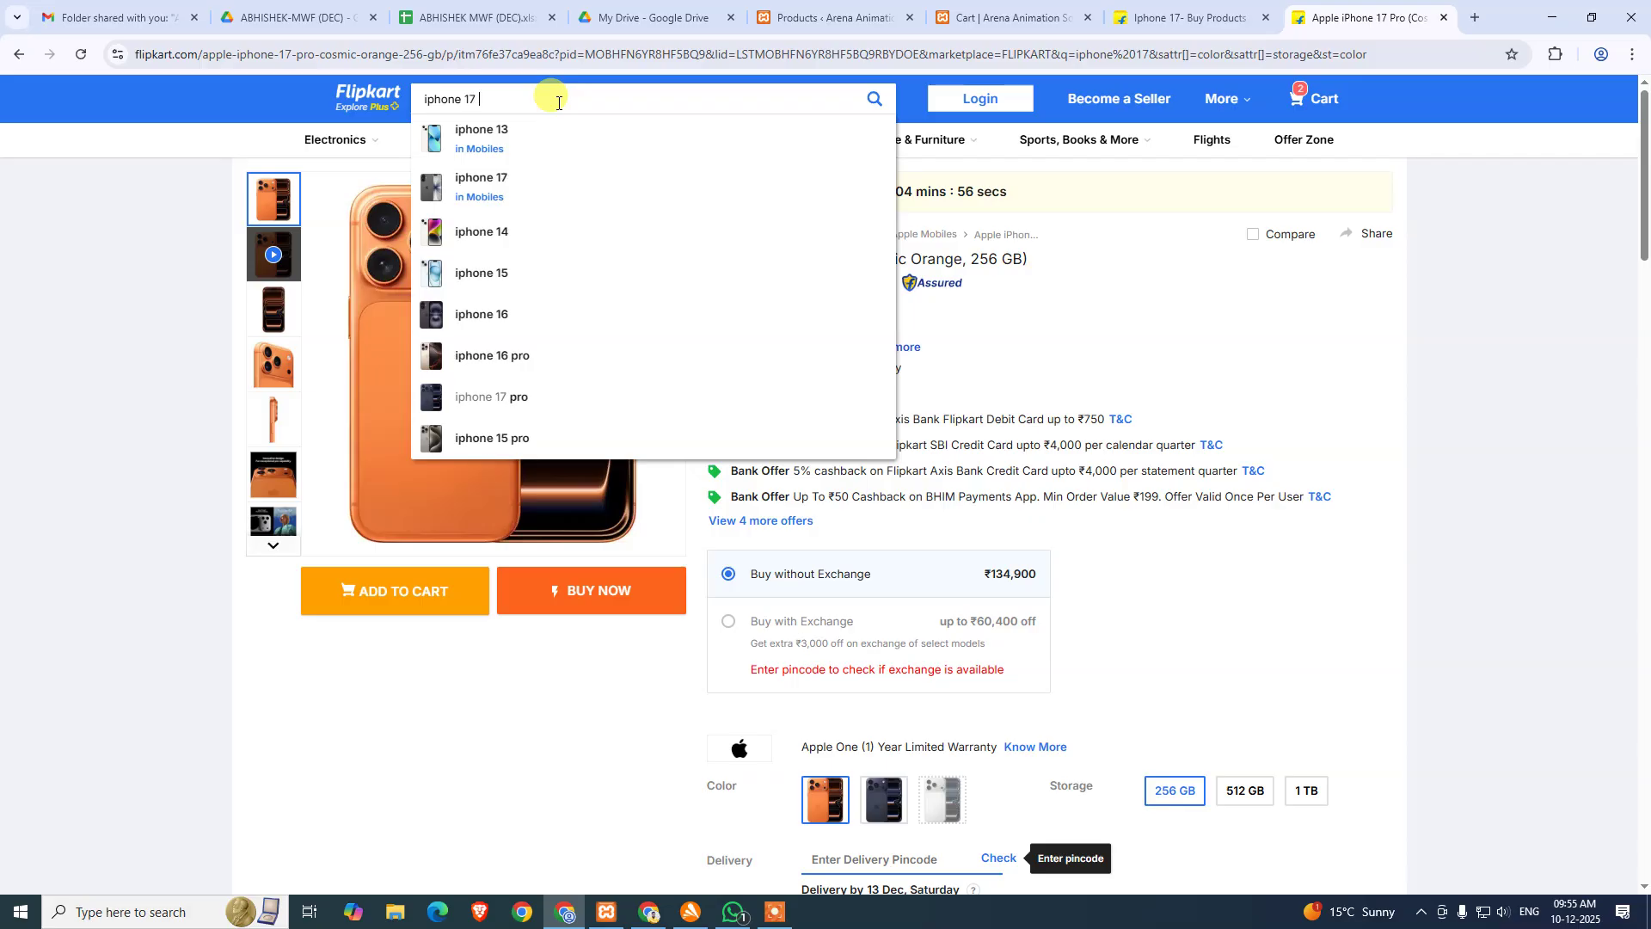
pyautogui.write('pro max')
pyautogui.press('Return')
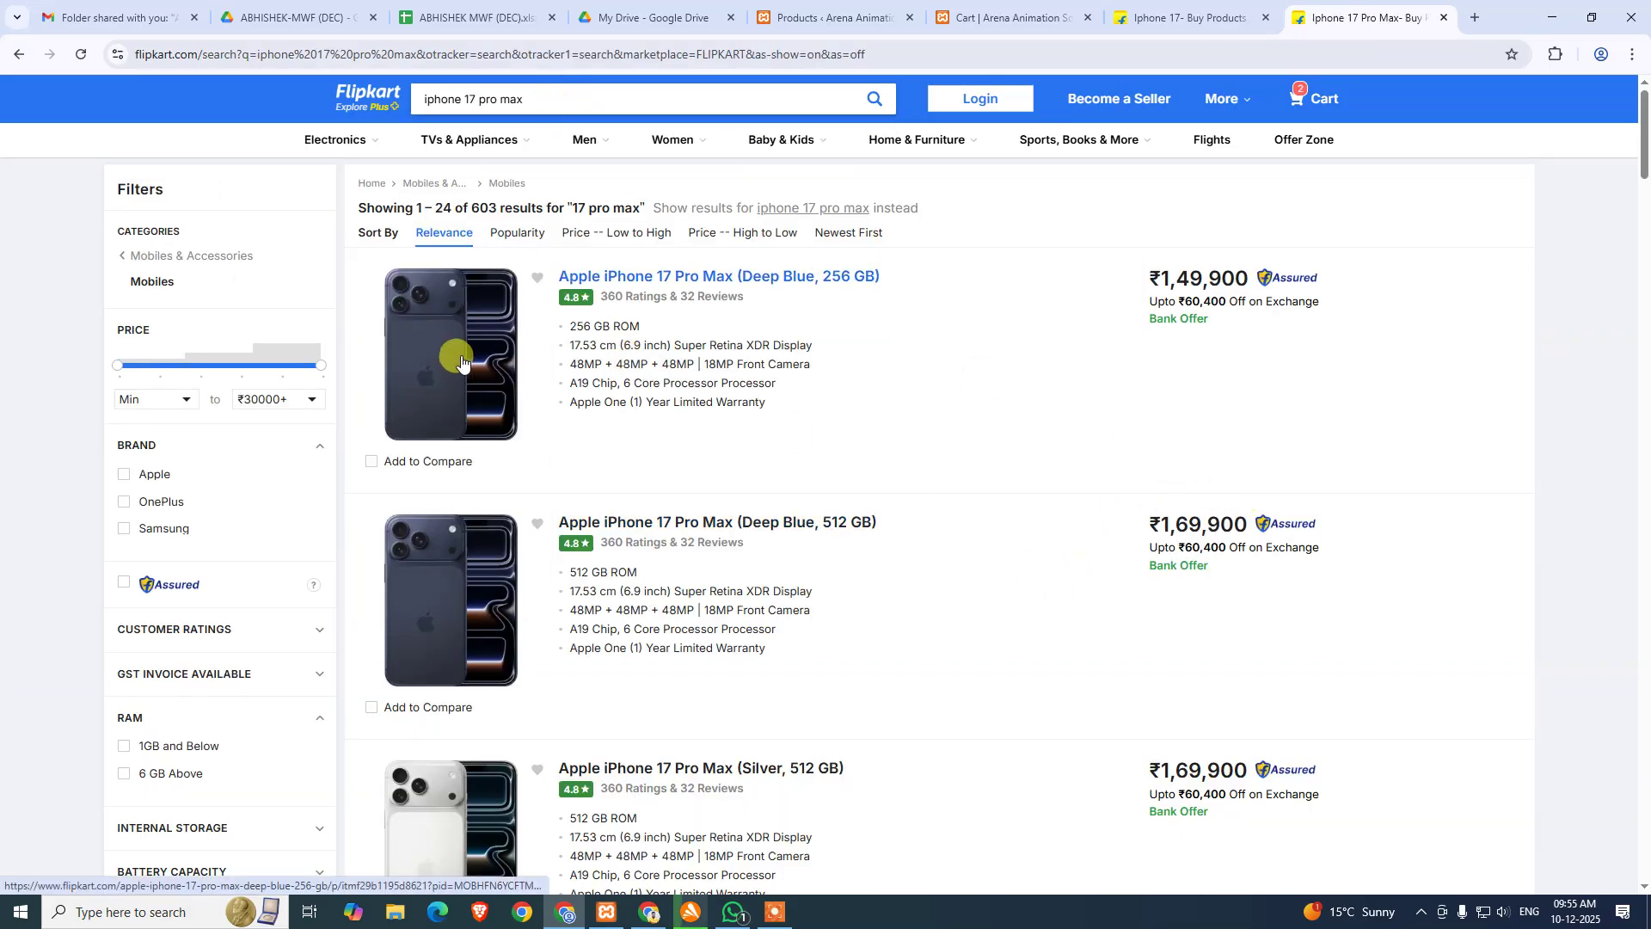
# - Open the iPhone 17 Pro Max Deep Blue, 256 GB listing and scroll through its specs
pyautogui.click(462, 362)
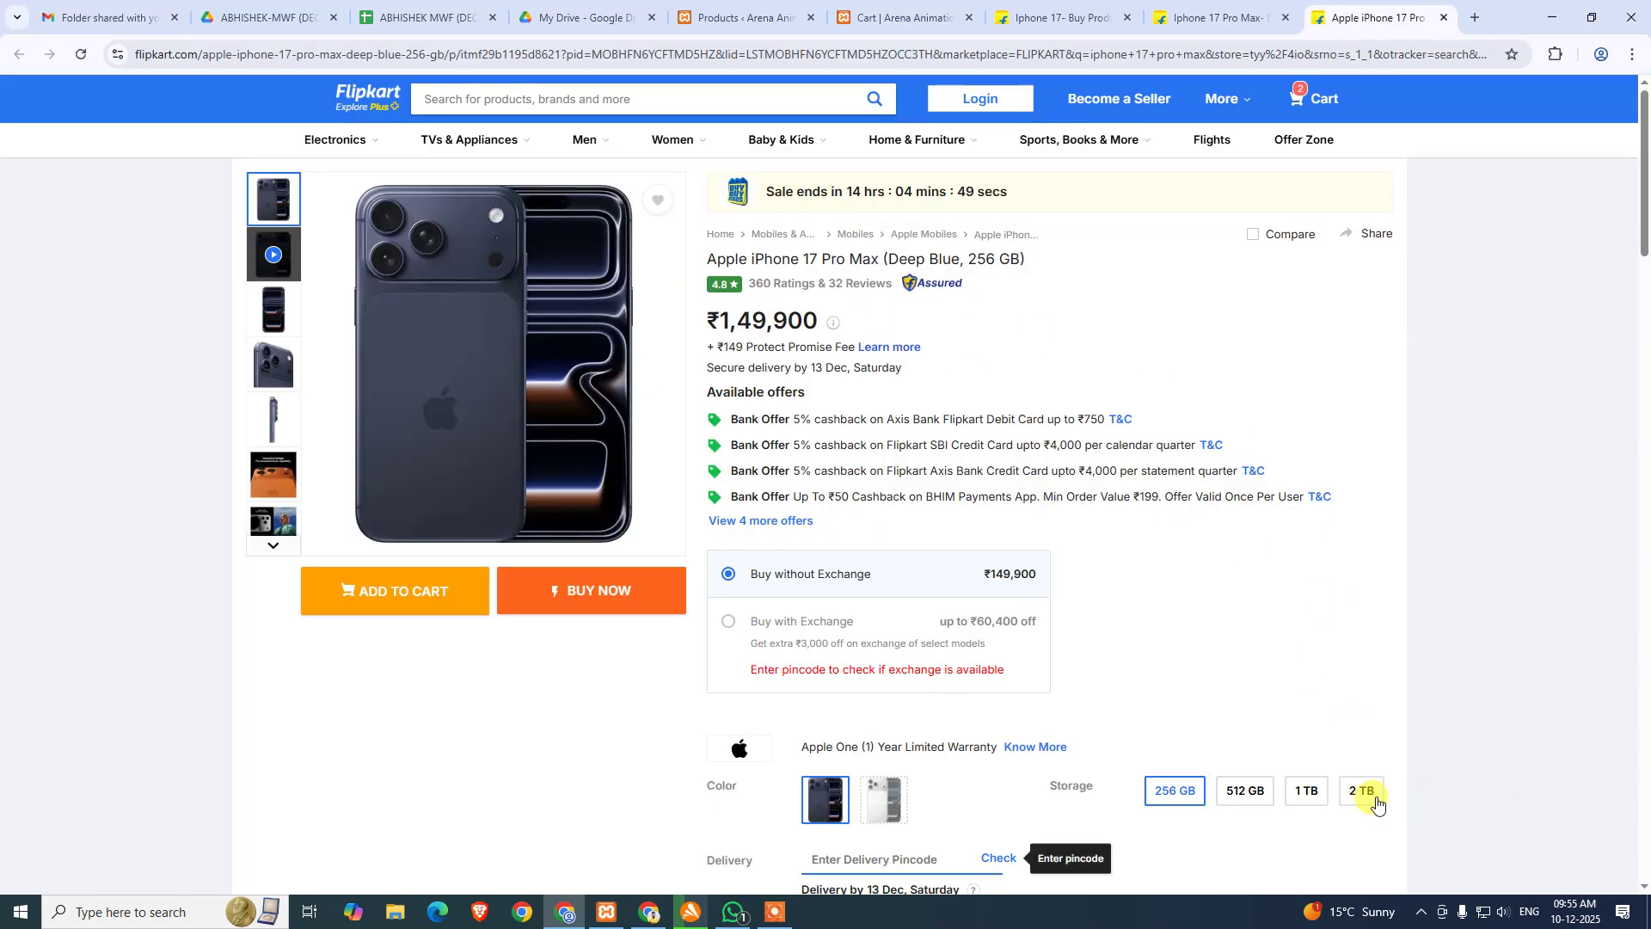
pyautogui.scroll(-6, 1351, 705)
pyautogui.scroll(6, 1207, 522)
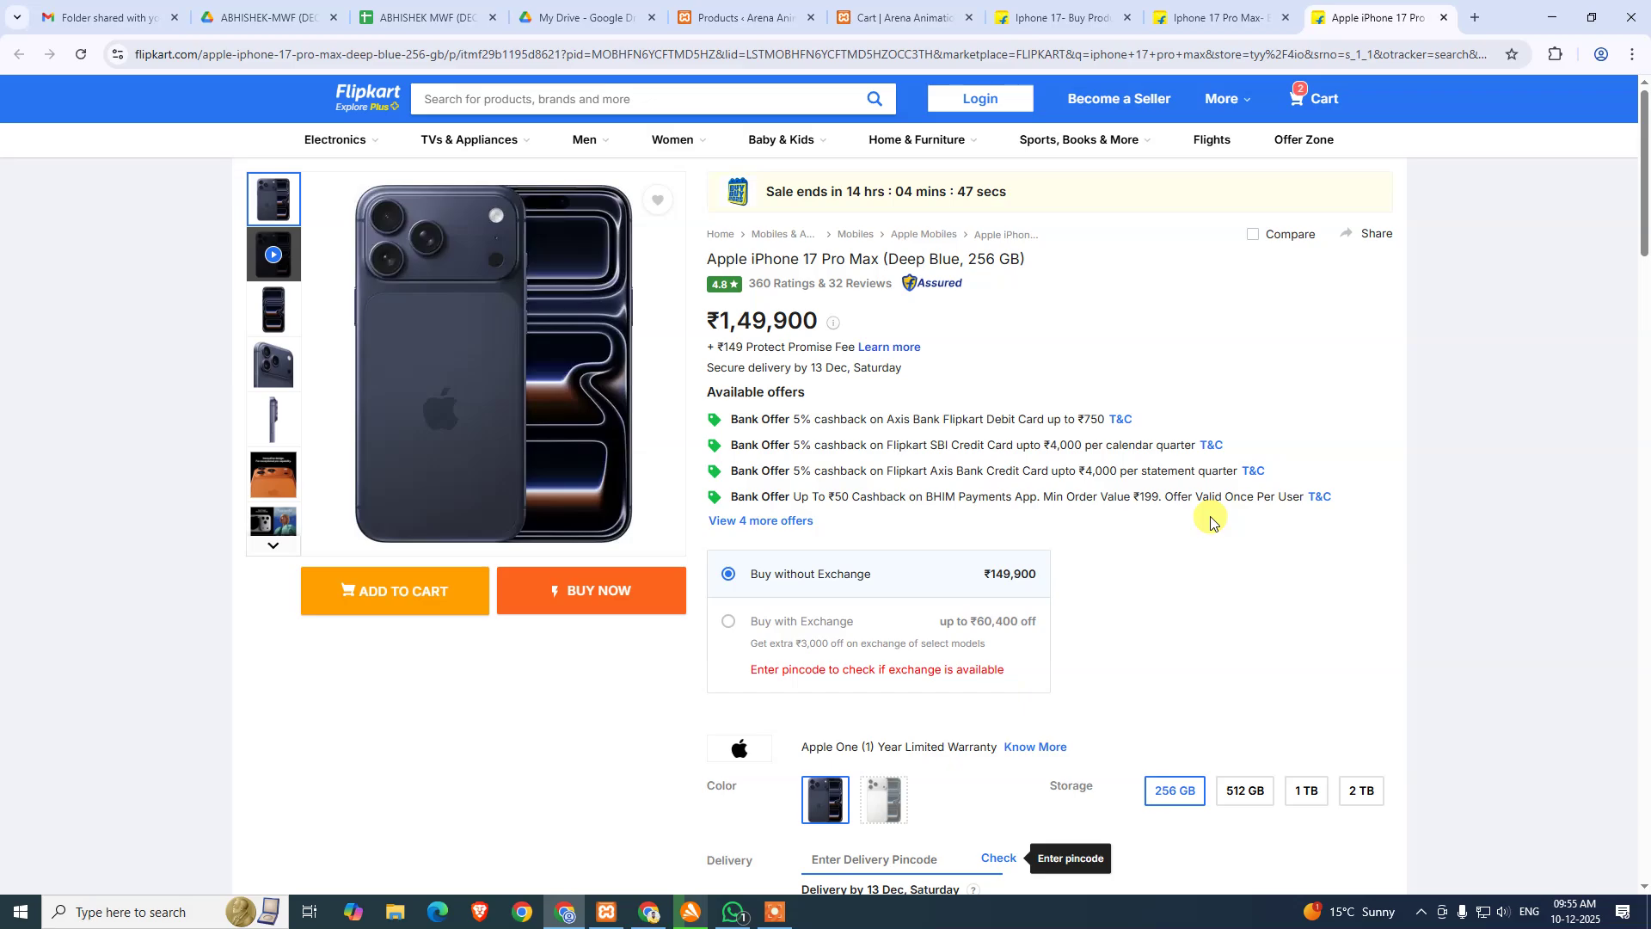
pyautogui.scroll(-4, 1218, 524)
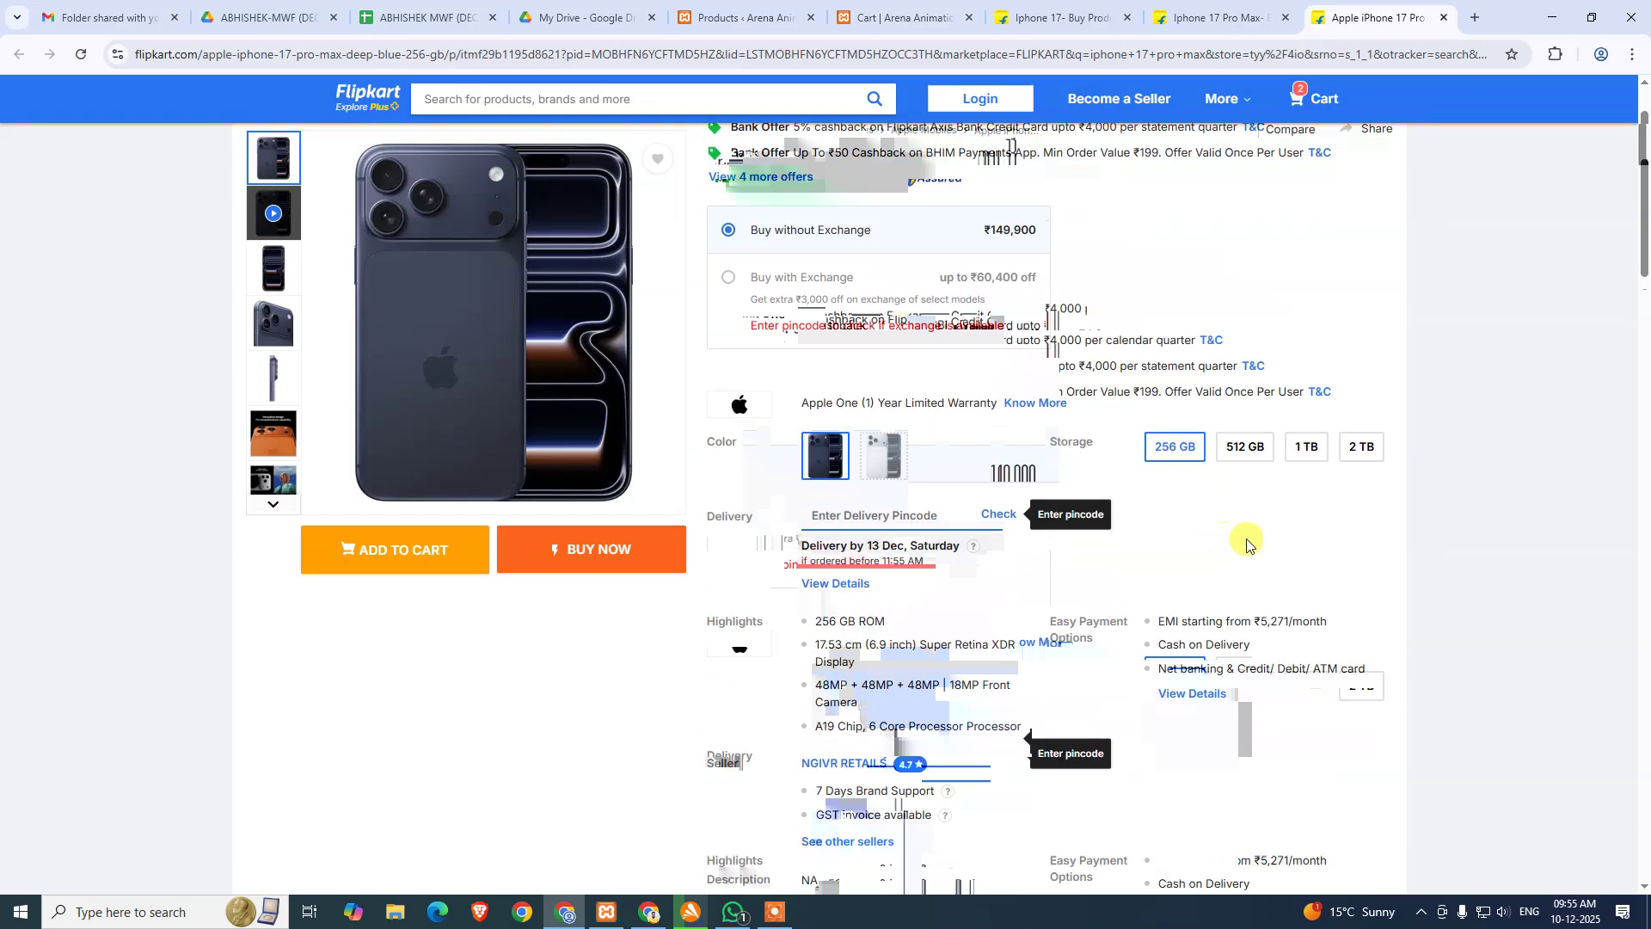
pyautogui.scroll(1, 659, 563)
pyautogui.scroll(3, 659, 563)
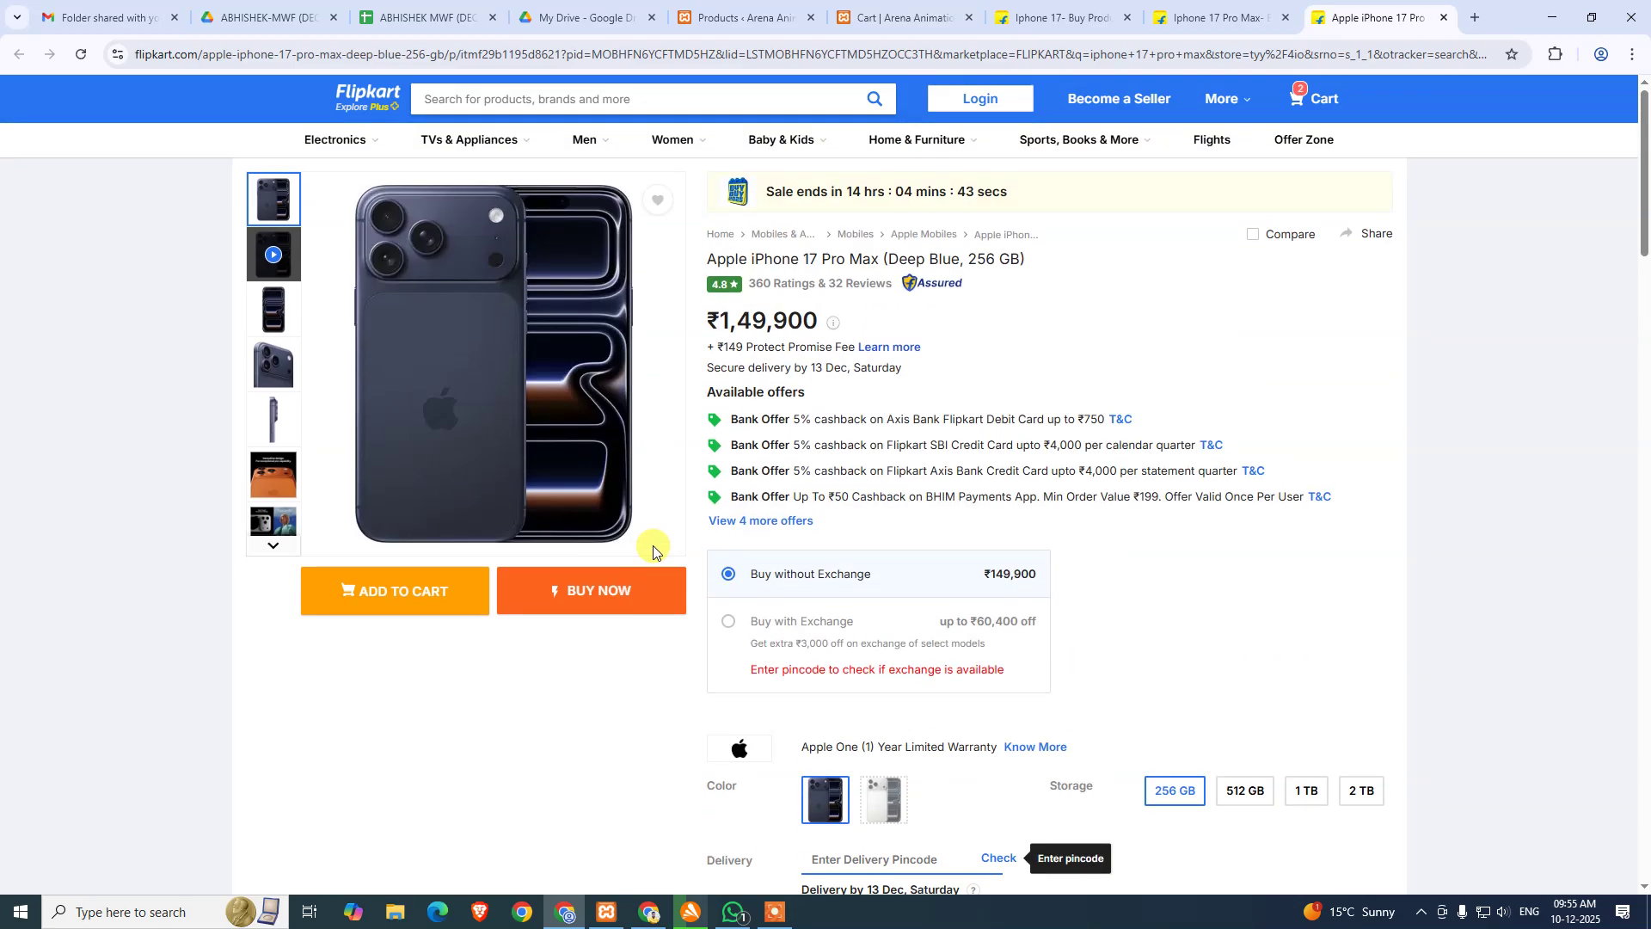
pyautogui.scroll(-3, 906, 258)
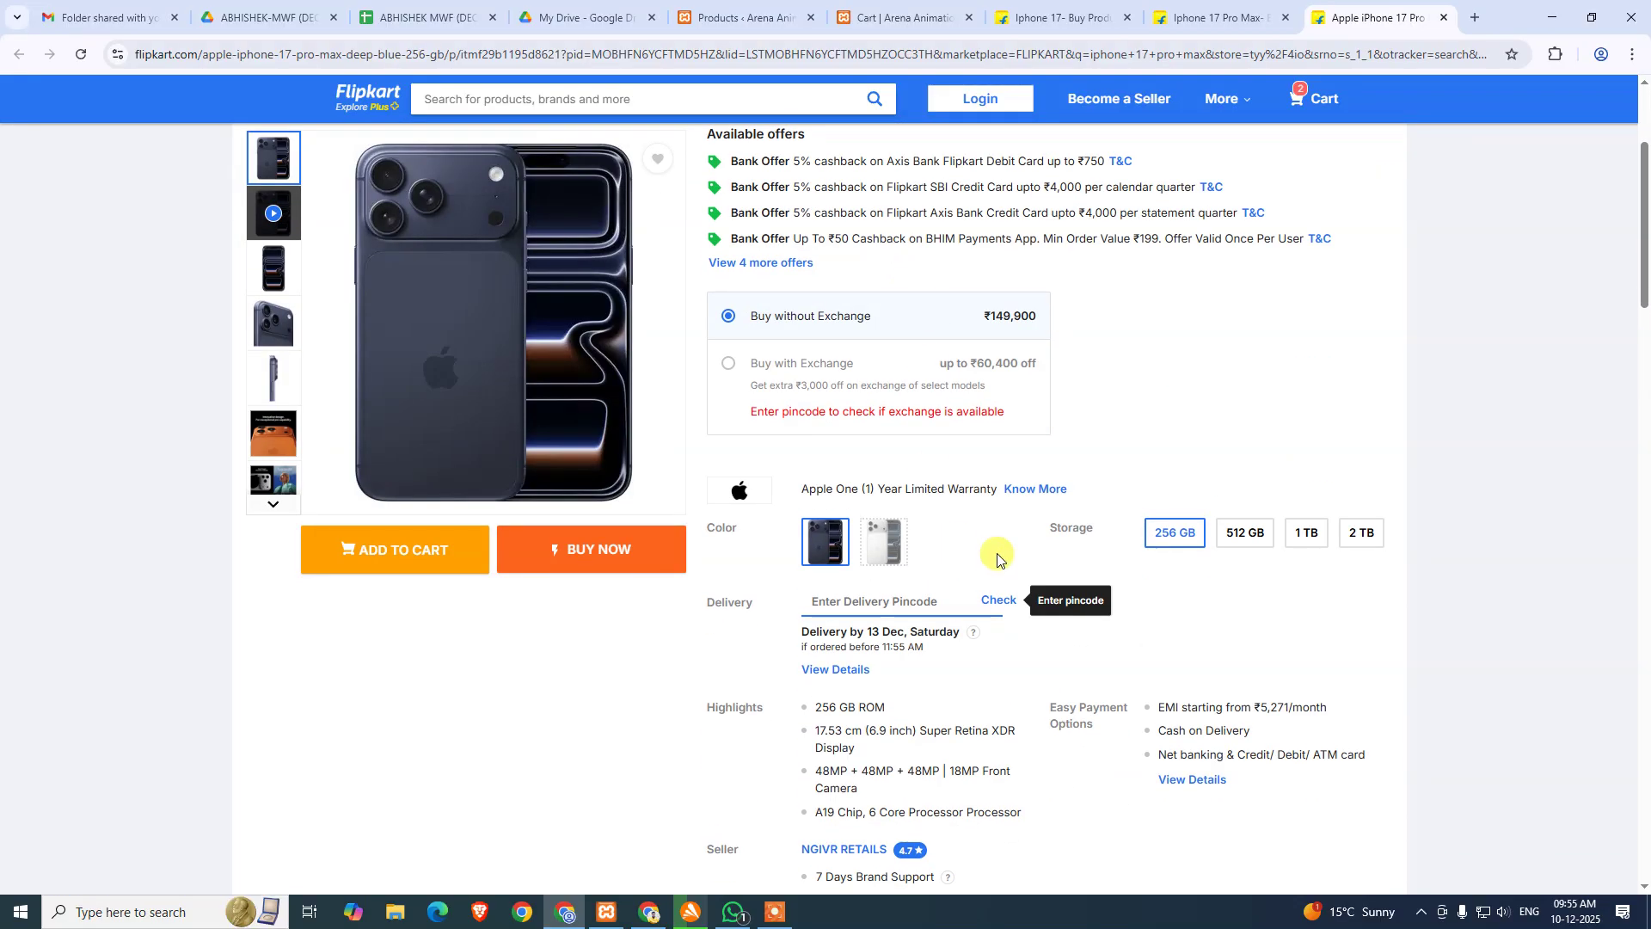
pyautogui.scroll(3, 1168, 453)
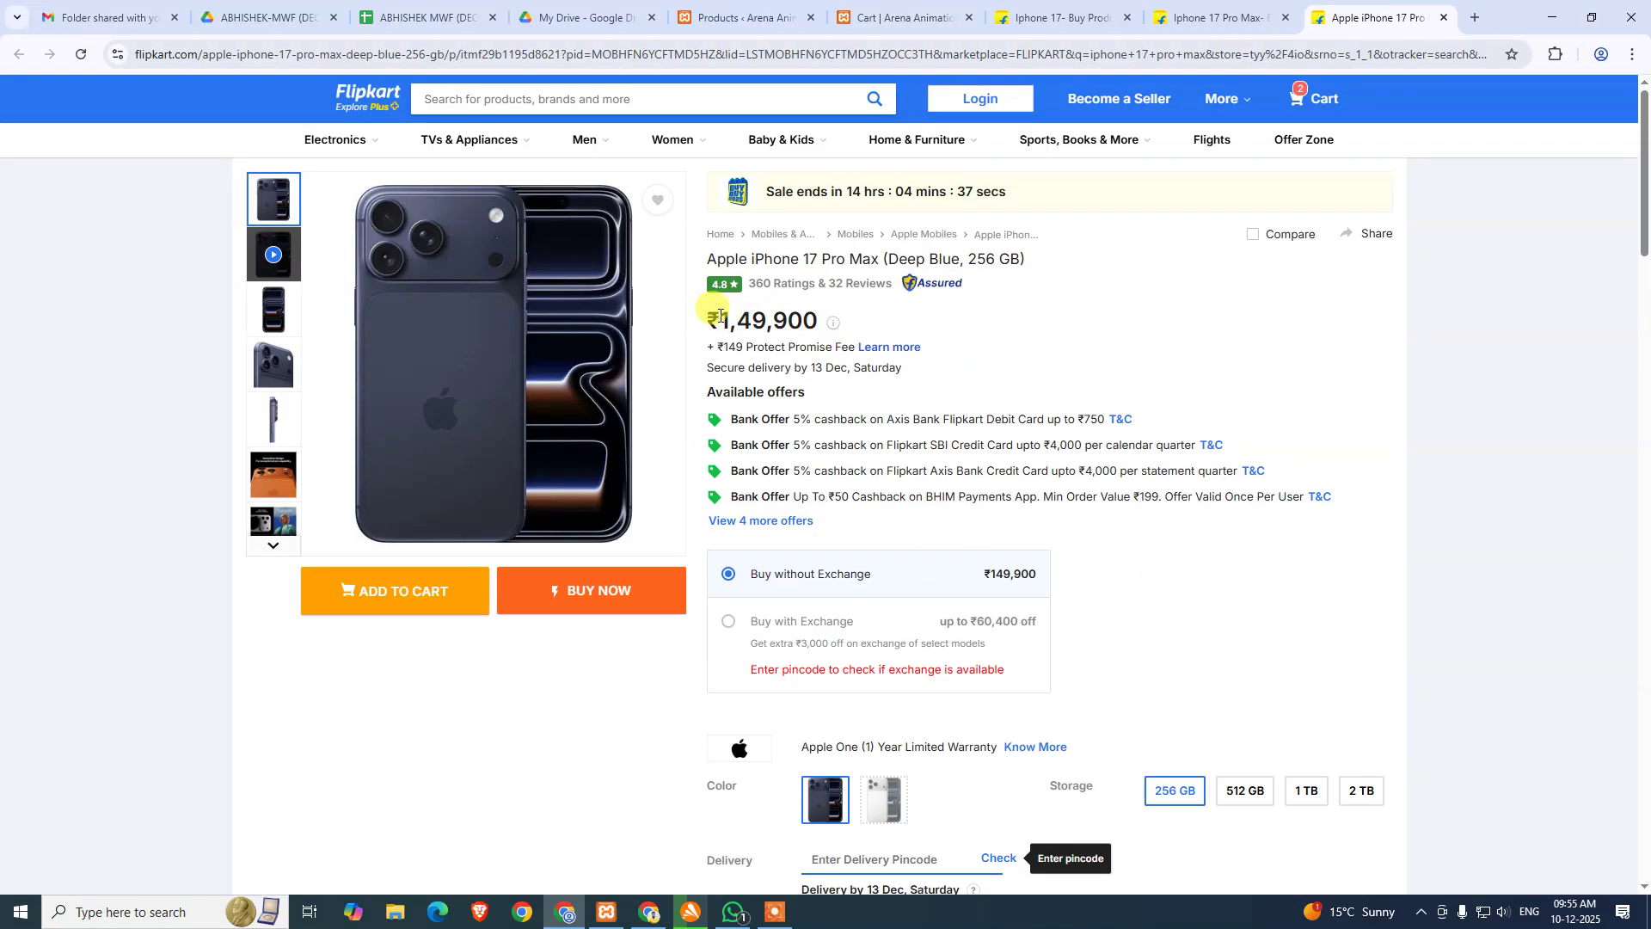
# - Highlight the ₹1,49,900 price, review the page, and close both extra product tabs
pyautogui.moveTo(725, 312); pyautogui.dragTo(815, 308)
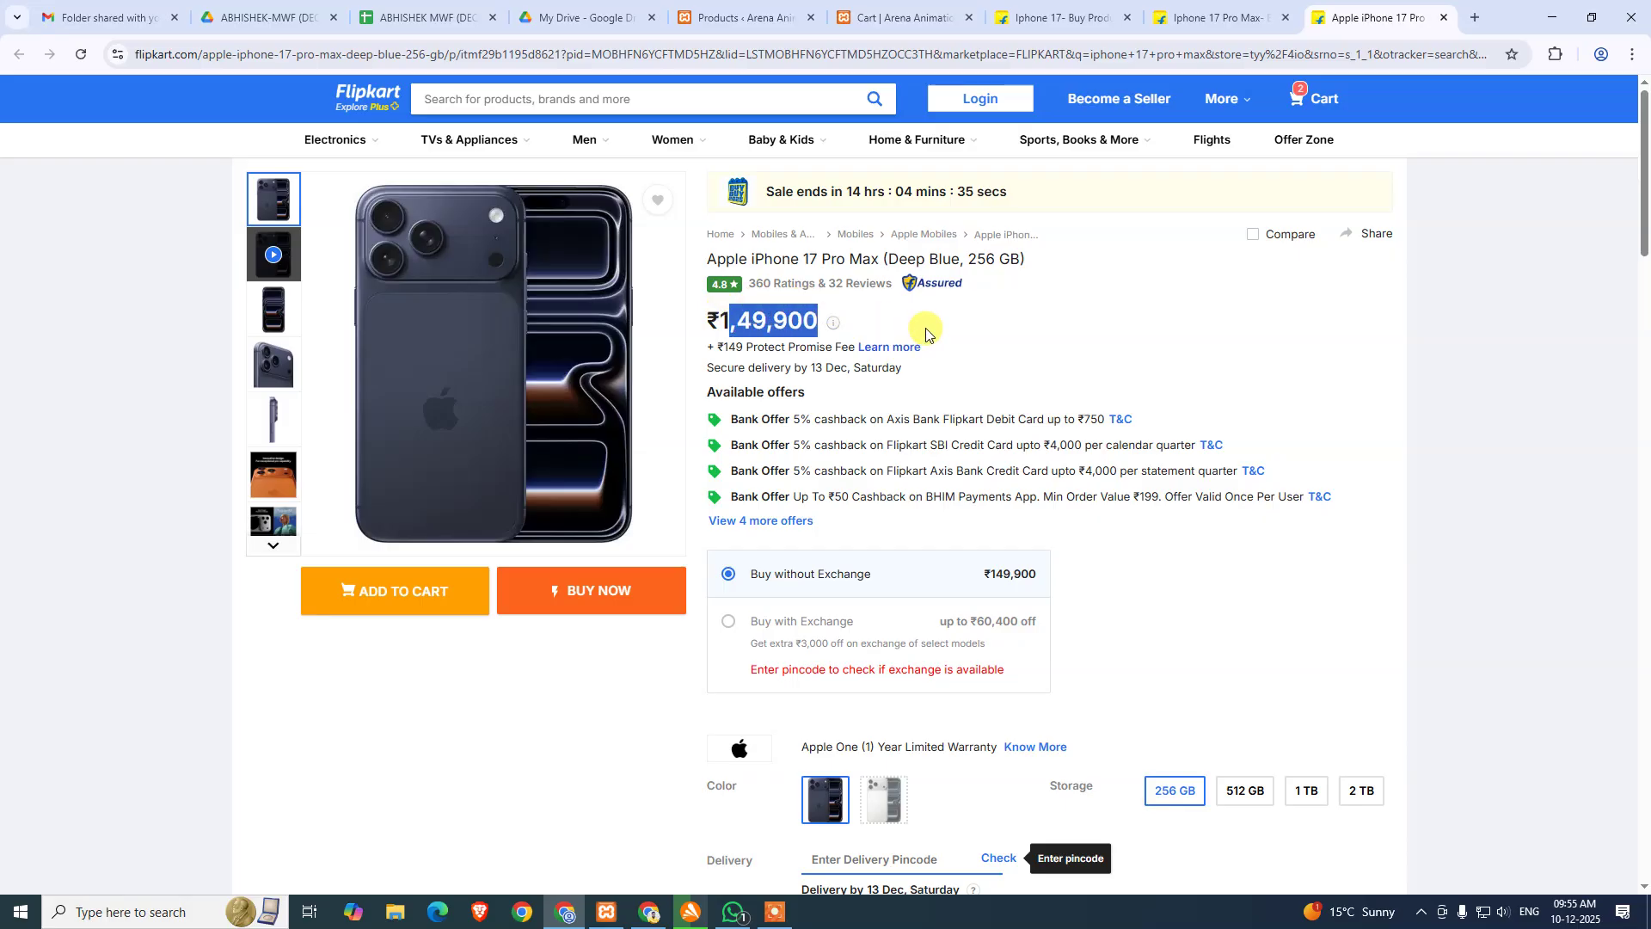
pyautogui.click(1075, 334)
pyautogui.scroll(-15, 980, 508)
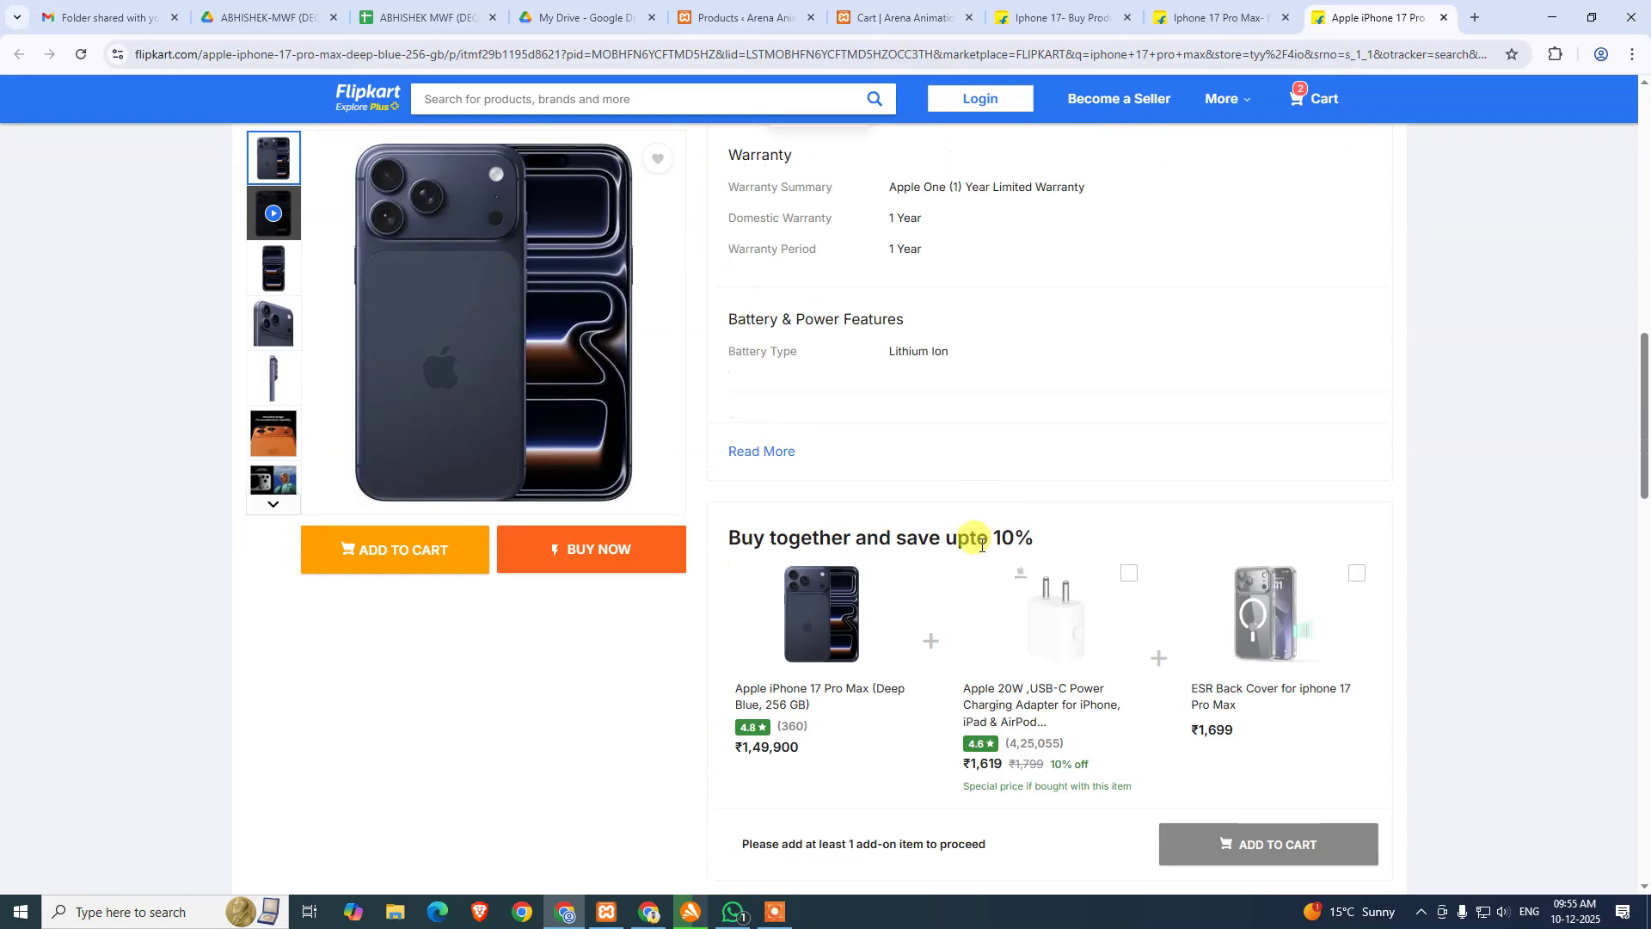
pyautogui.scroll(-5, 860, 546)
pyautogui.scroll(-4, 783, 450)
pyautogui.scroll(15, 826, 413)
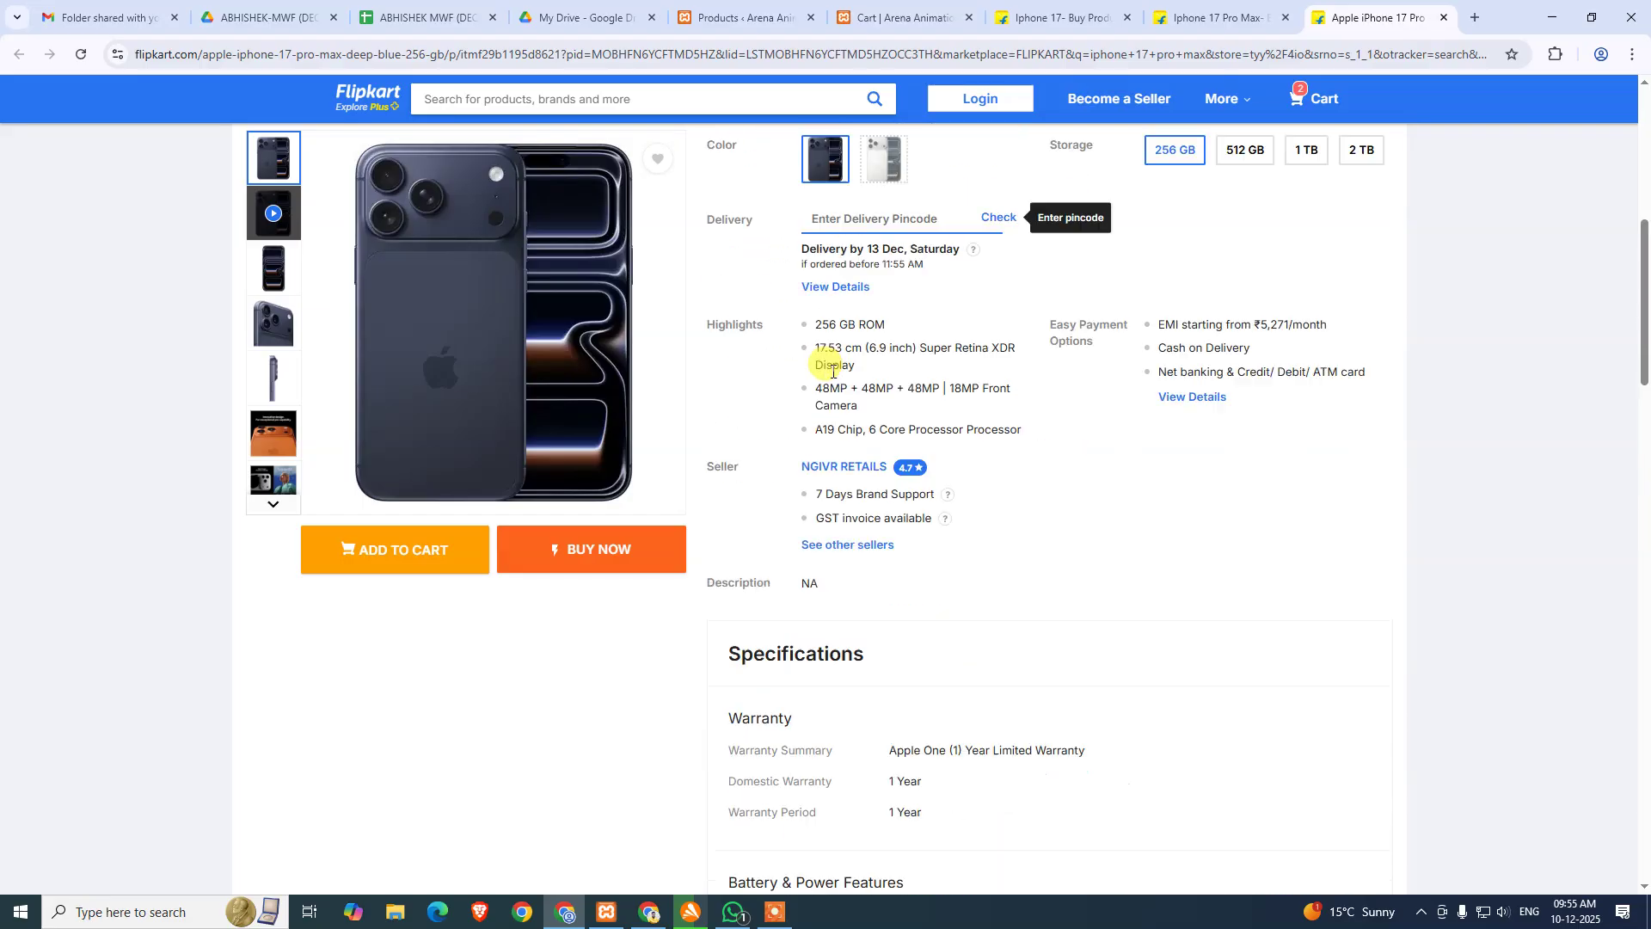
pyautogui.scroll(7, 832, 372)
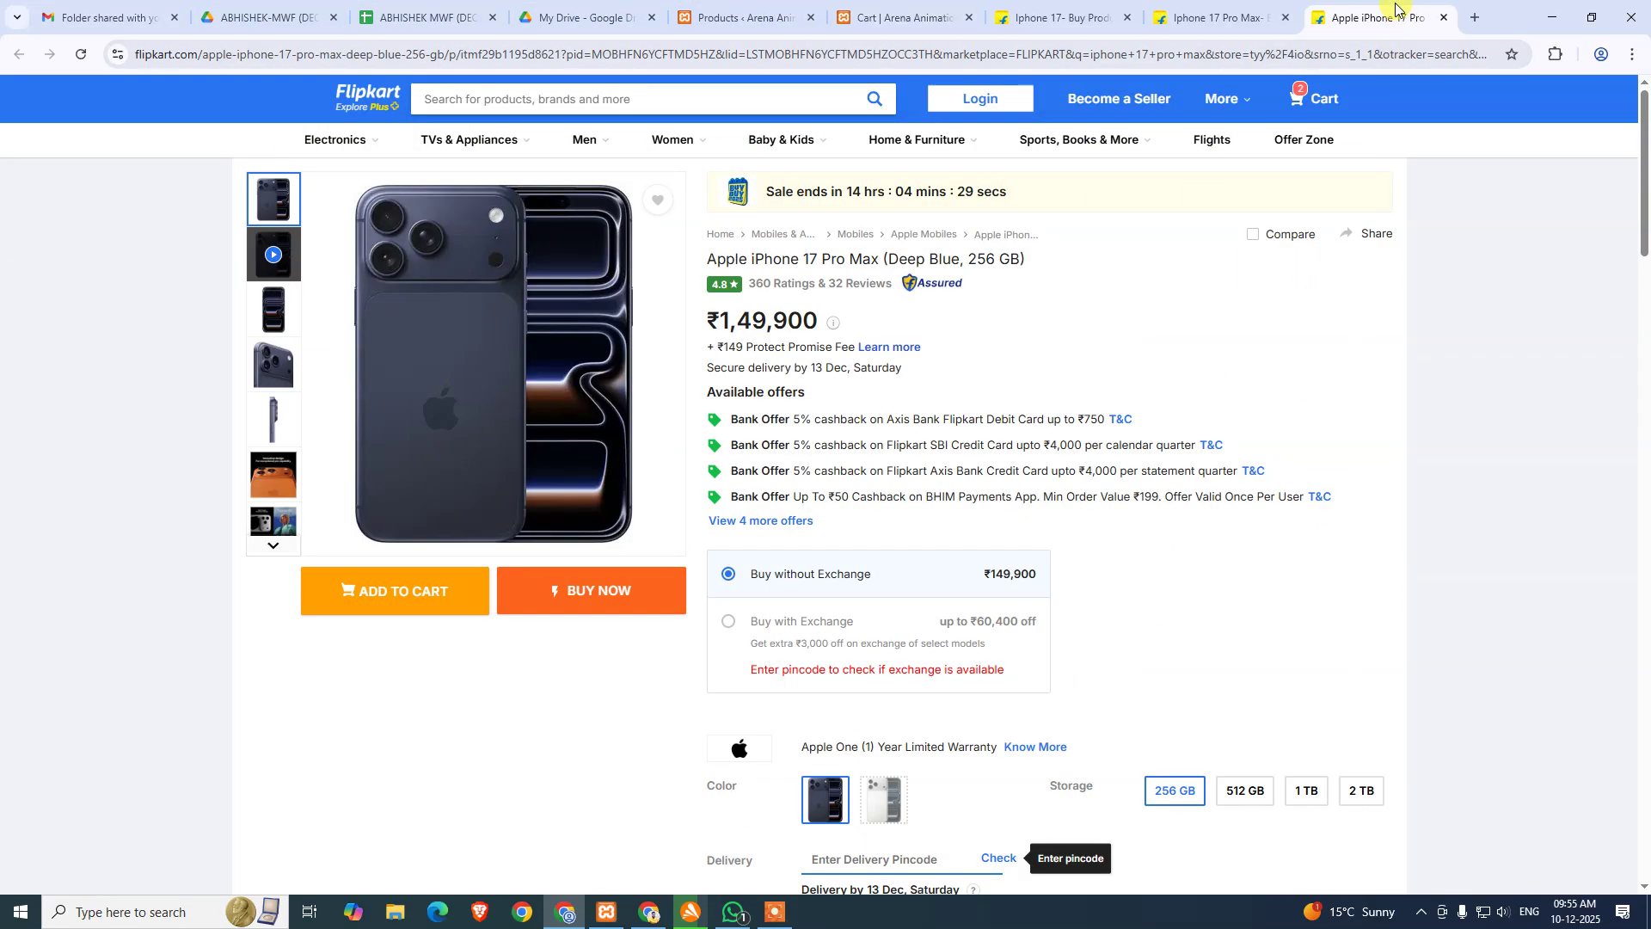
pyautogui.click(1444, 17)
pyautogui.click(1285, 17)
# - Search for 'iphone 16', open the Pink 128 GB listing, and switch it to Black
pyautogui.click(519, 100)
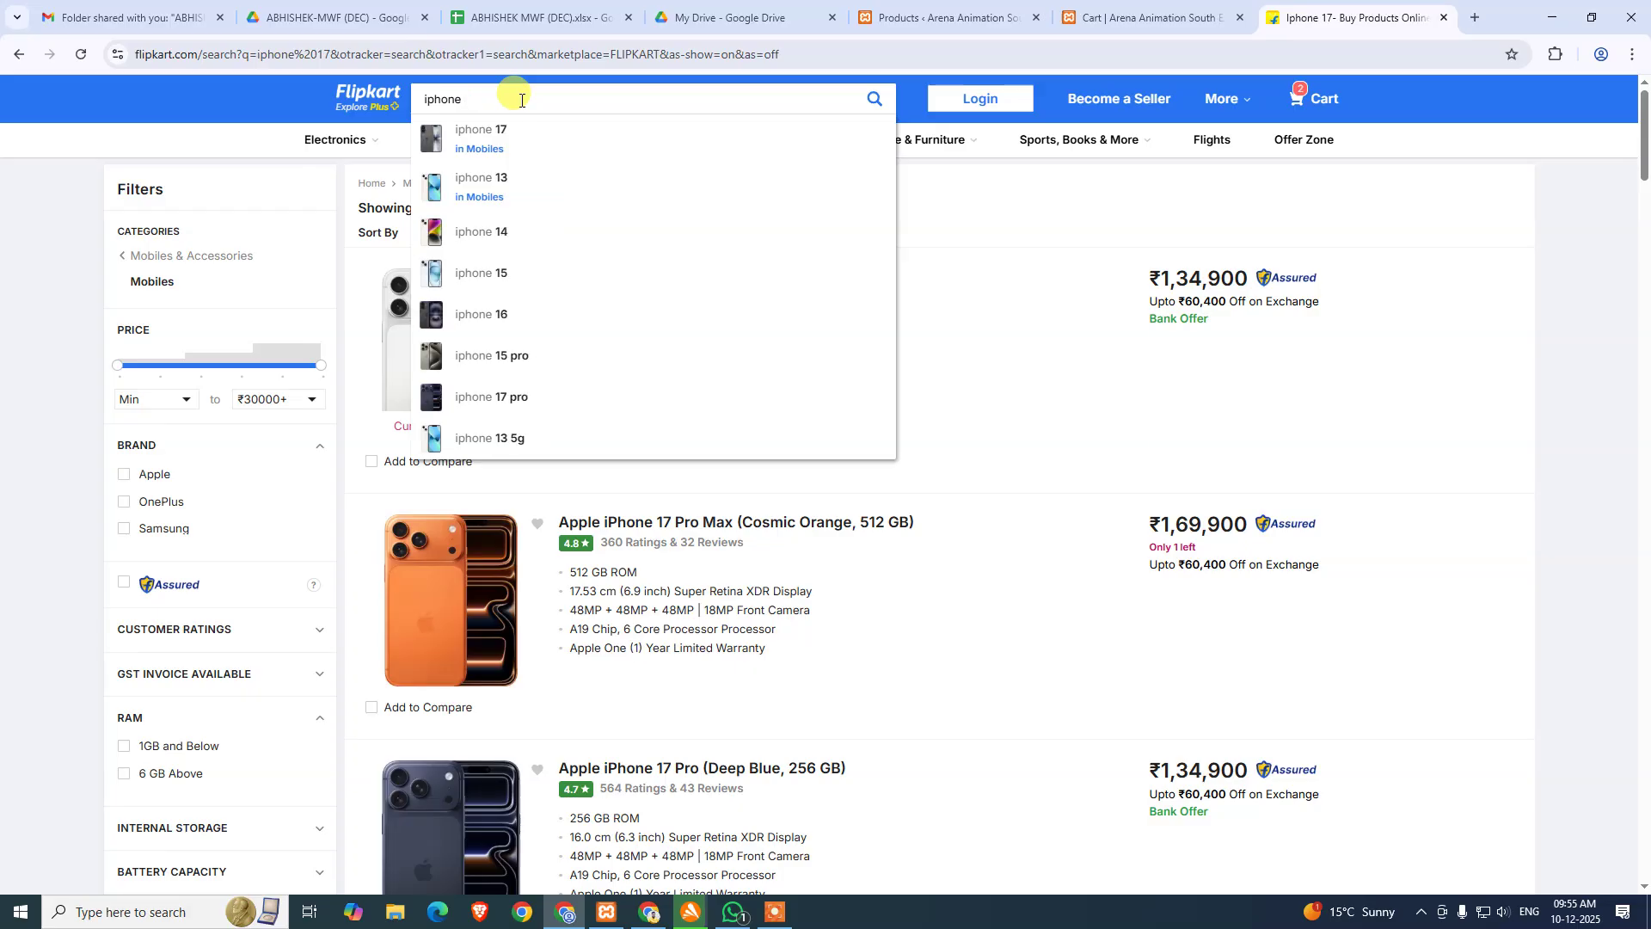
pyautogui.press('Down')
pyautogui.press('Down')
pyautogui.press('Down')
pyautogui.press('Down')
pyautogui.press('Down')
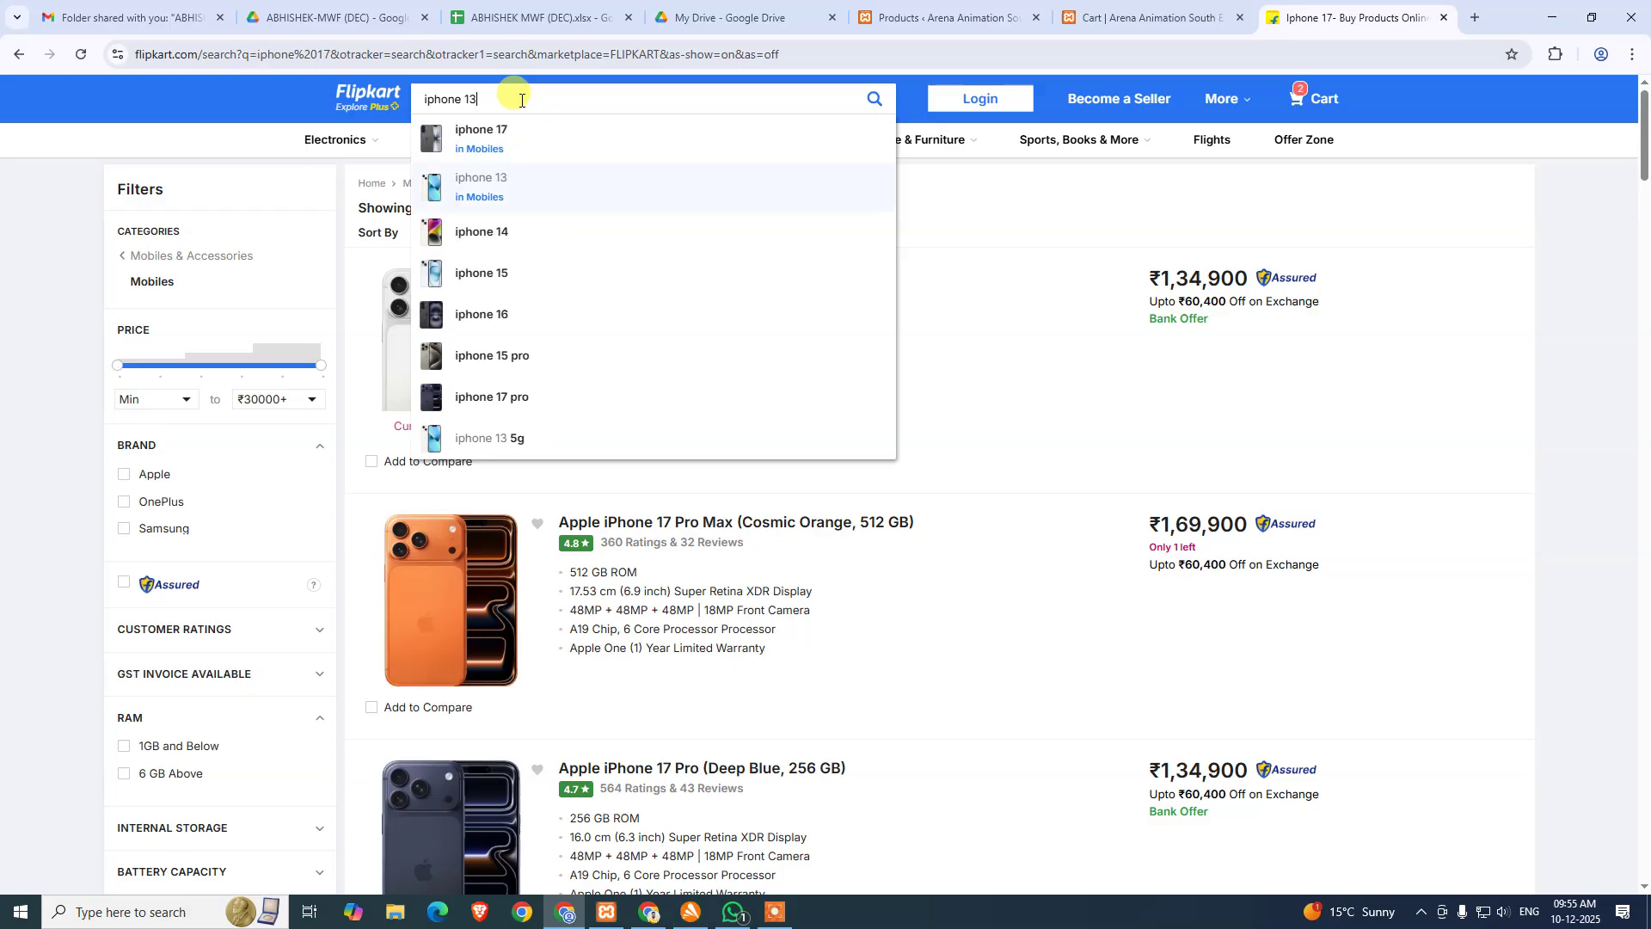
pyautogui.press('Return')
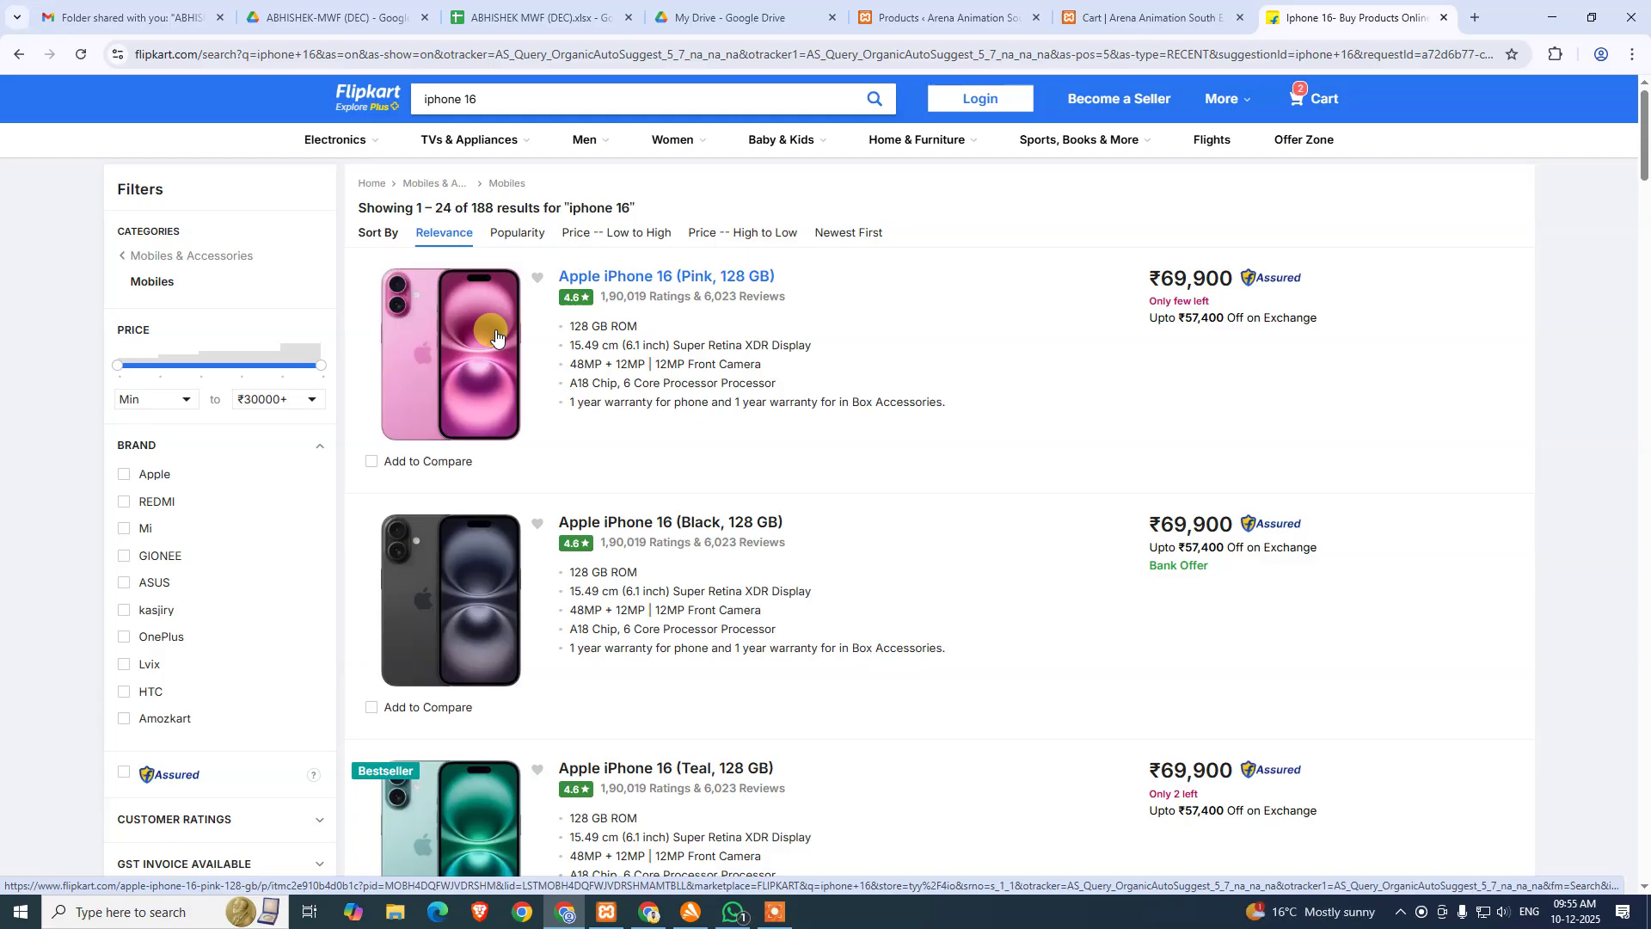
pyautogui.click(461, 342)
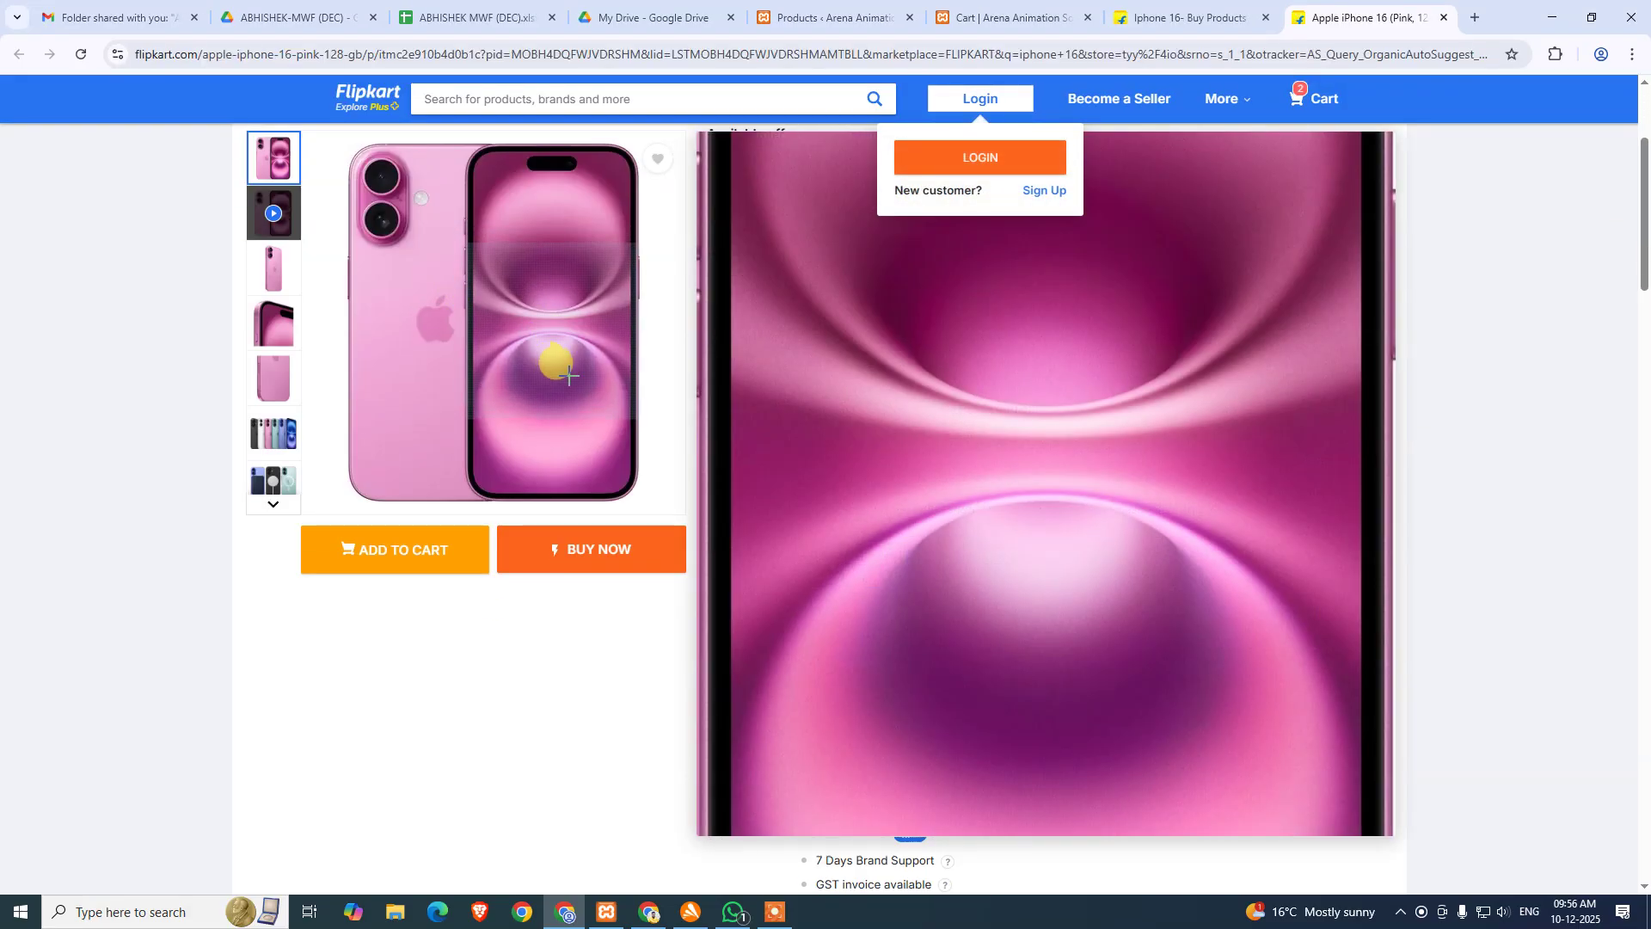
pyautogui.scroll(-3, 1087, 771)
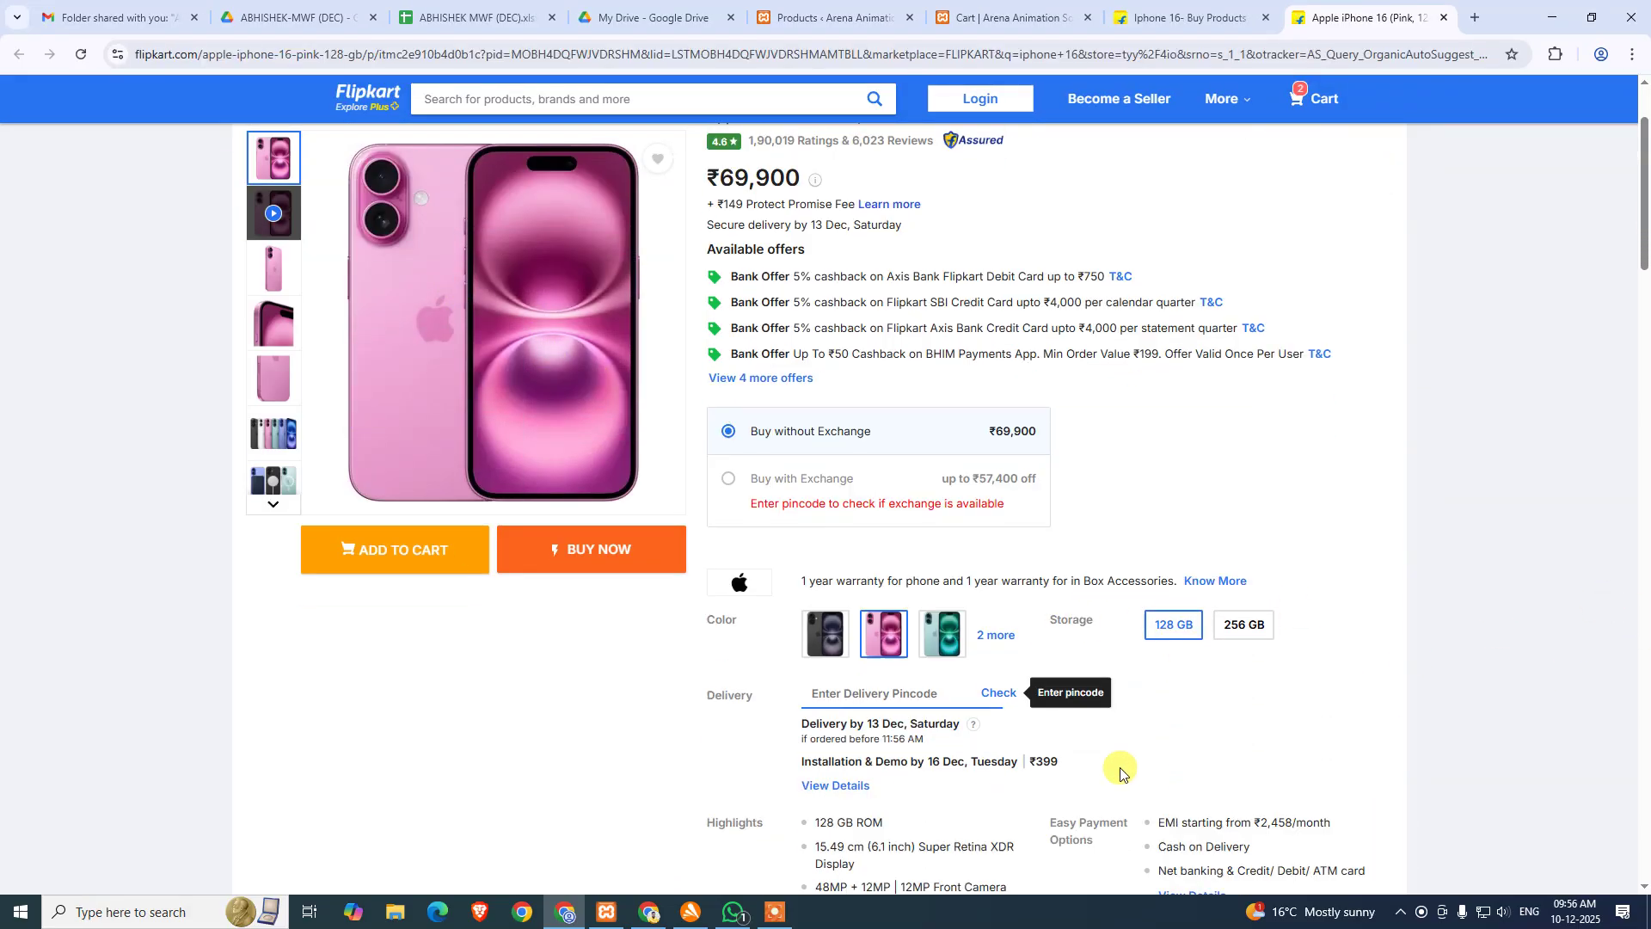
pyautogui.click(998, 521)
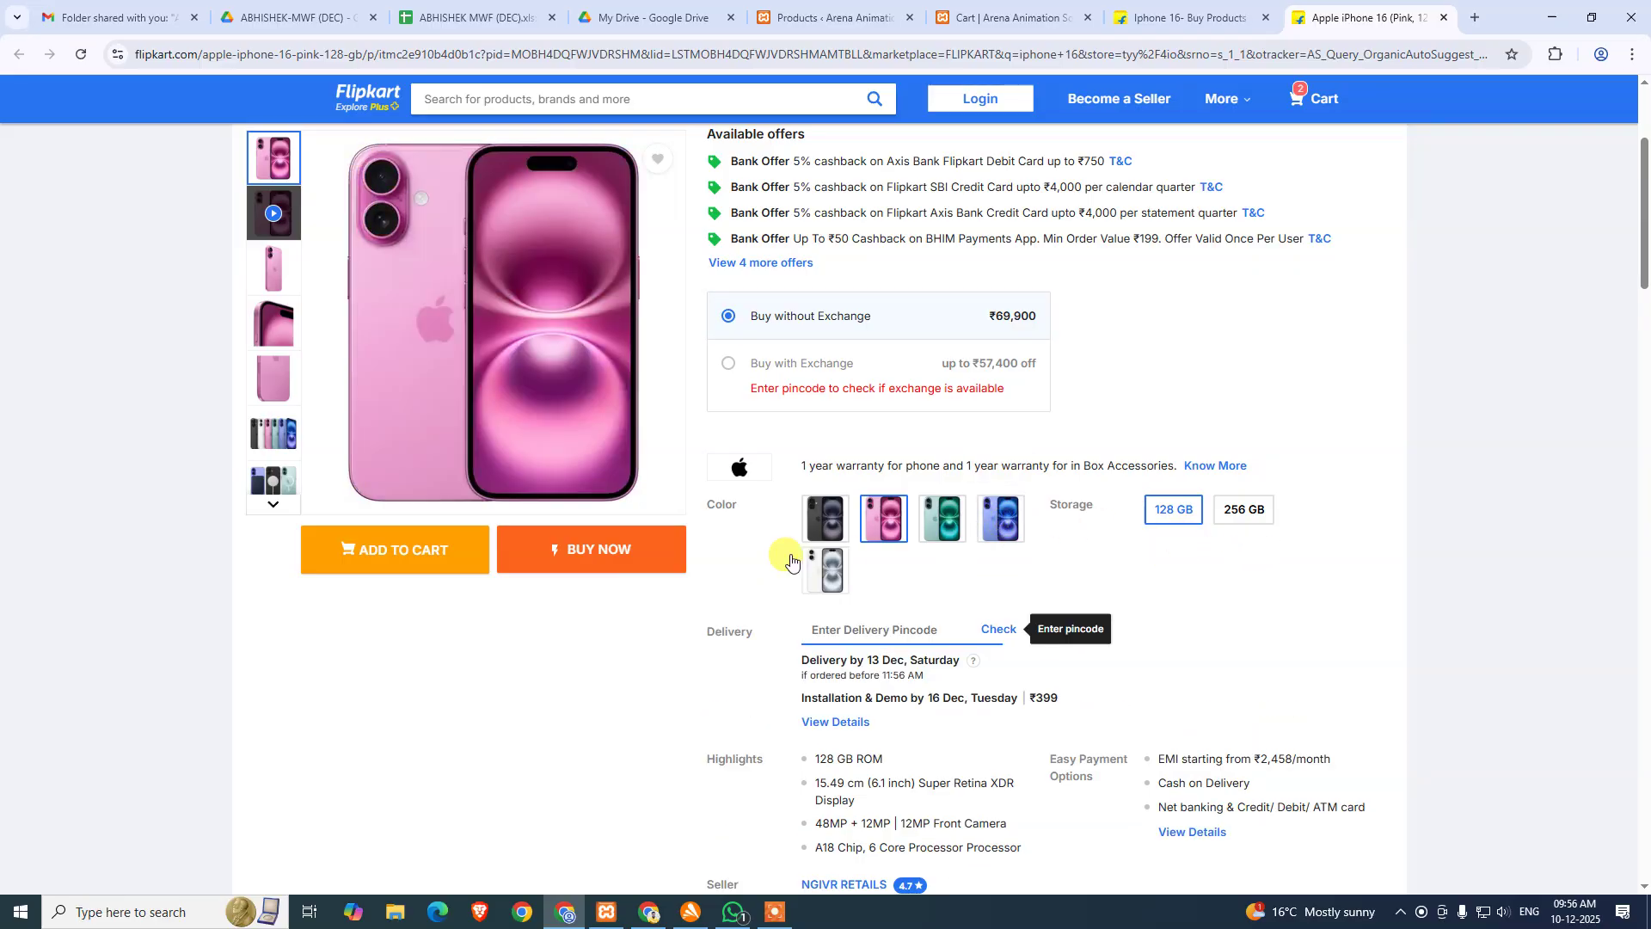
pyautogui.scroll(3, 1155, 667)
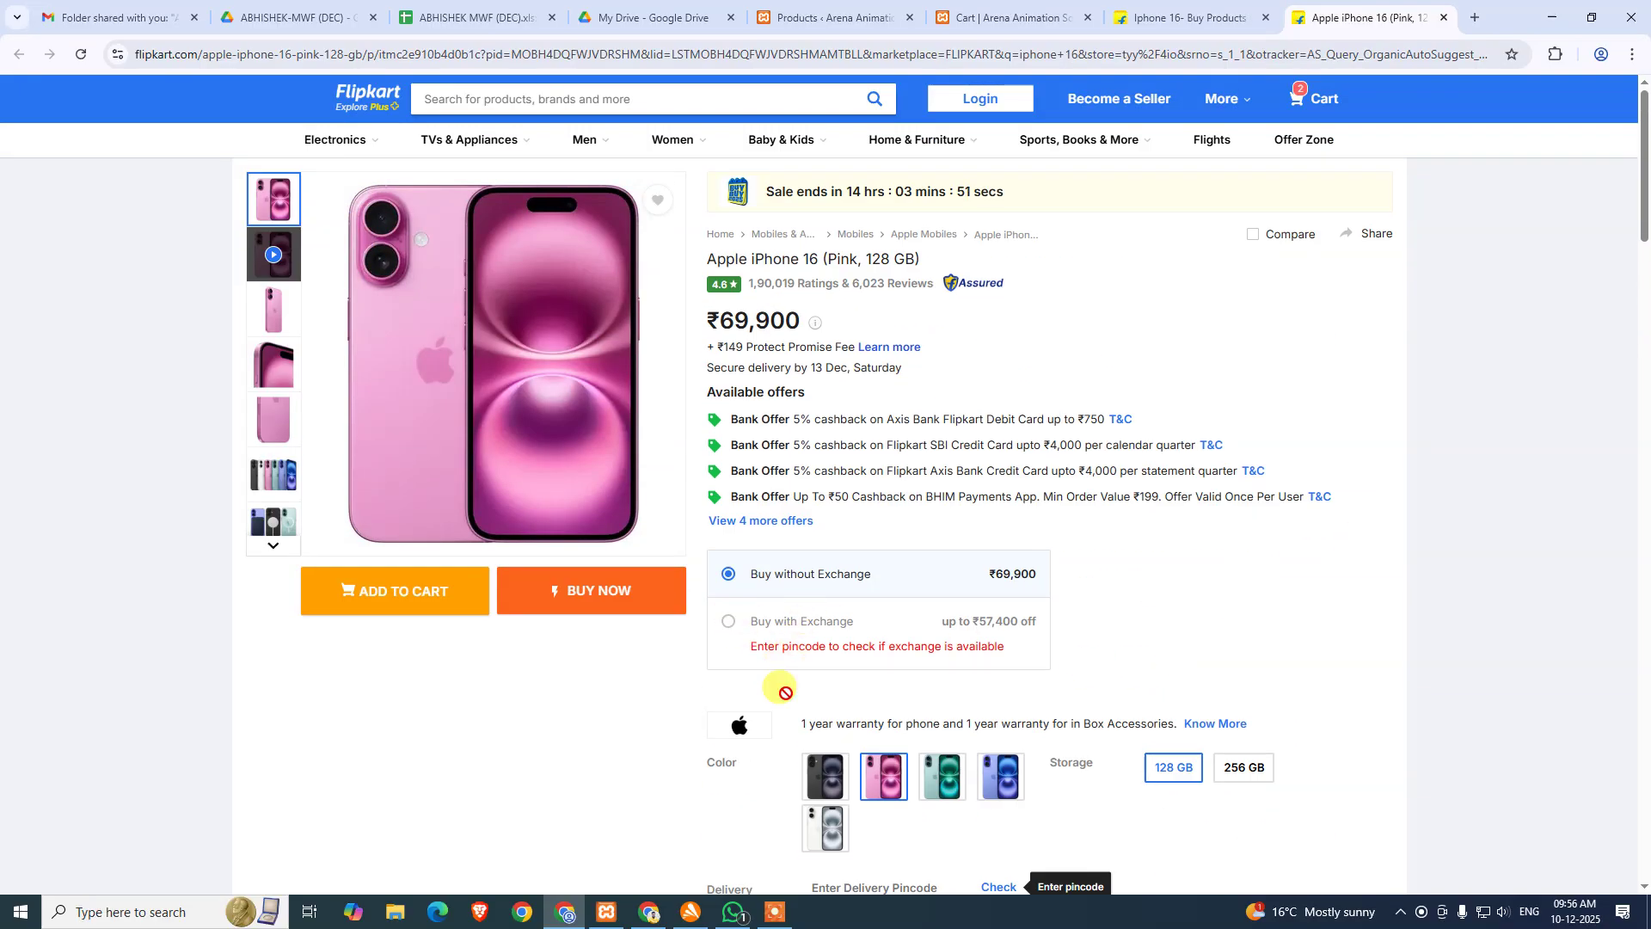
pyautogui.click(823, 779)
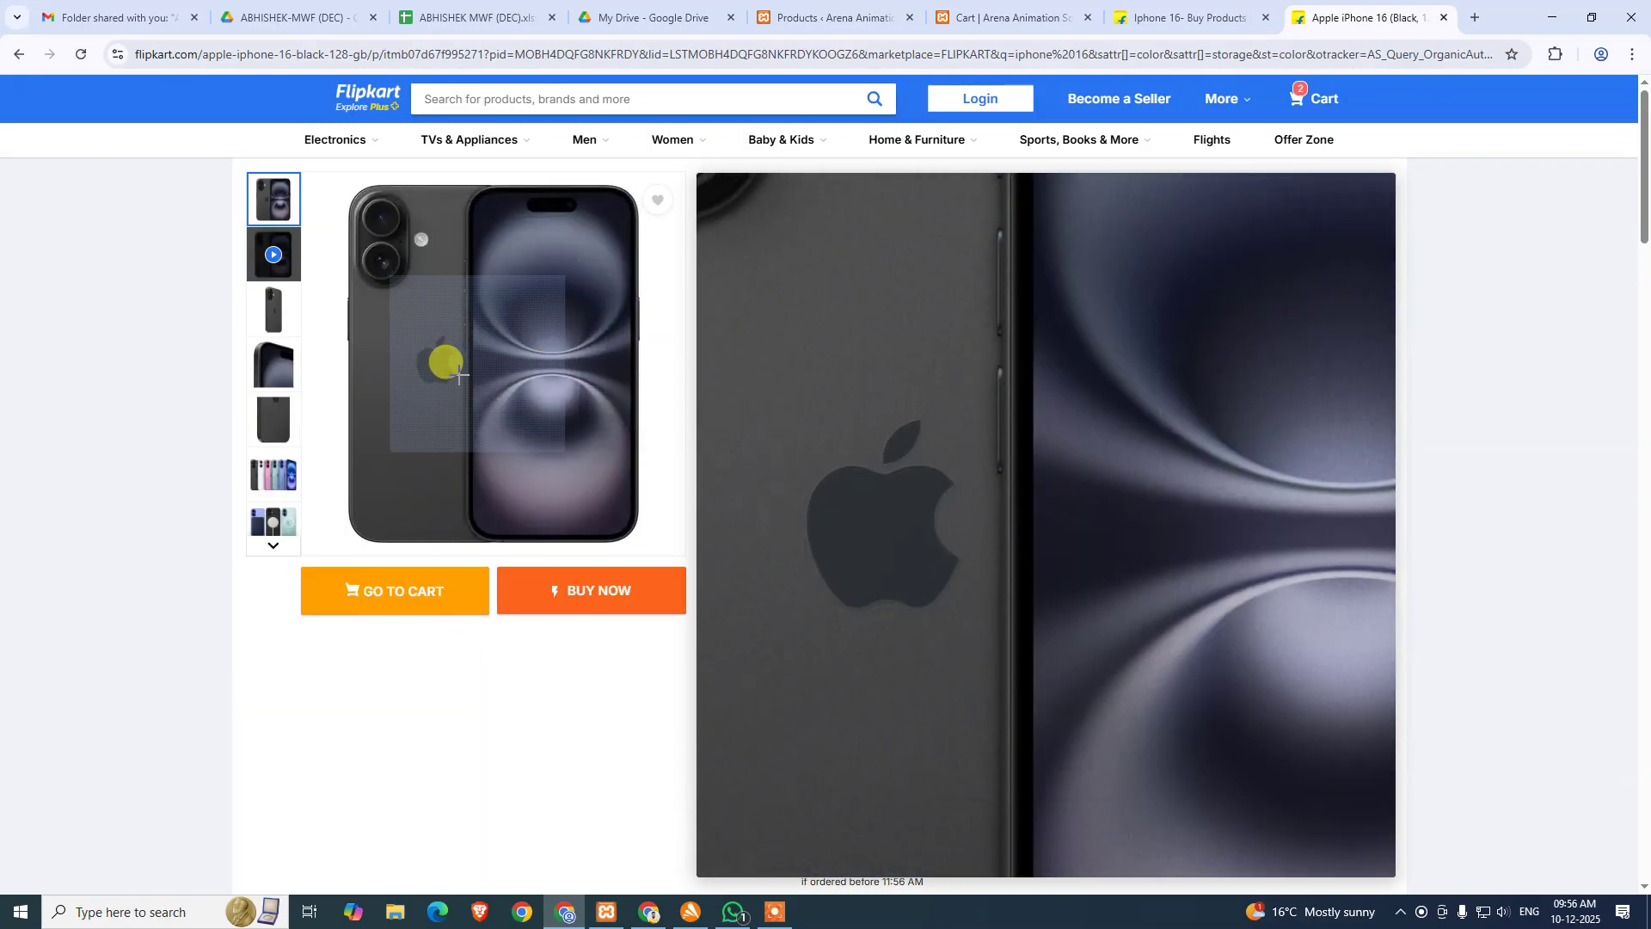
# - Locate the main product image in DevTools and load it full-size without query parameters
pyautogui.press('F12')
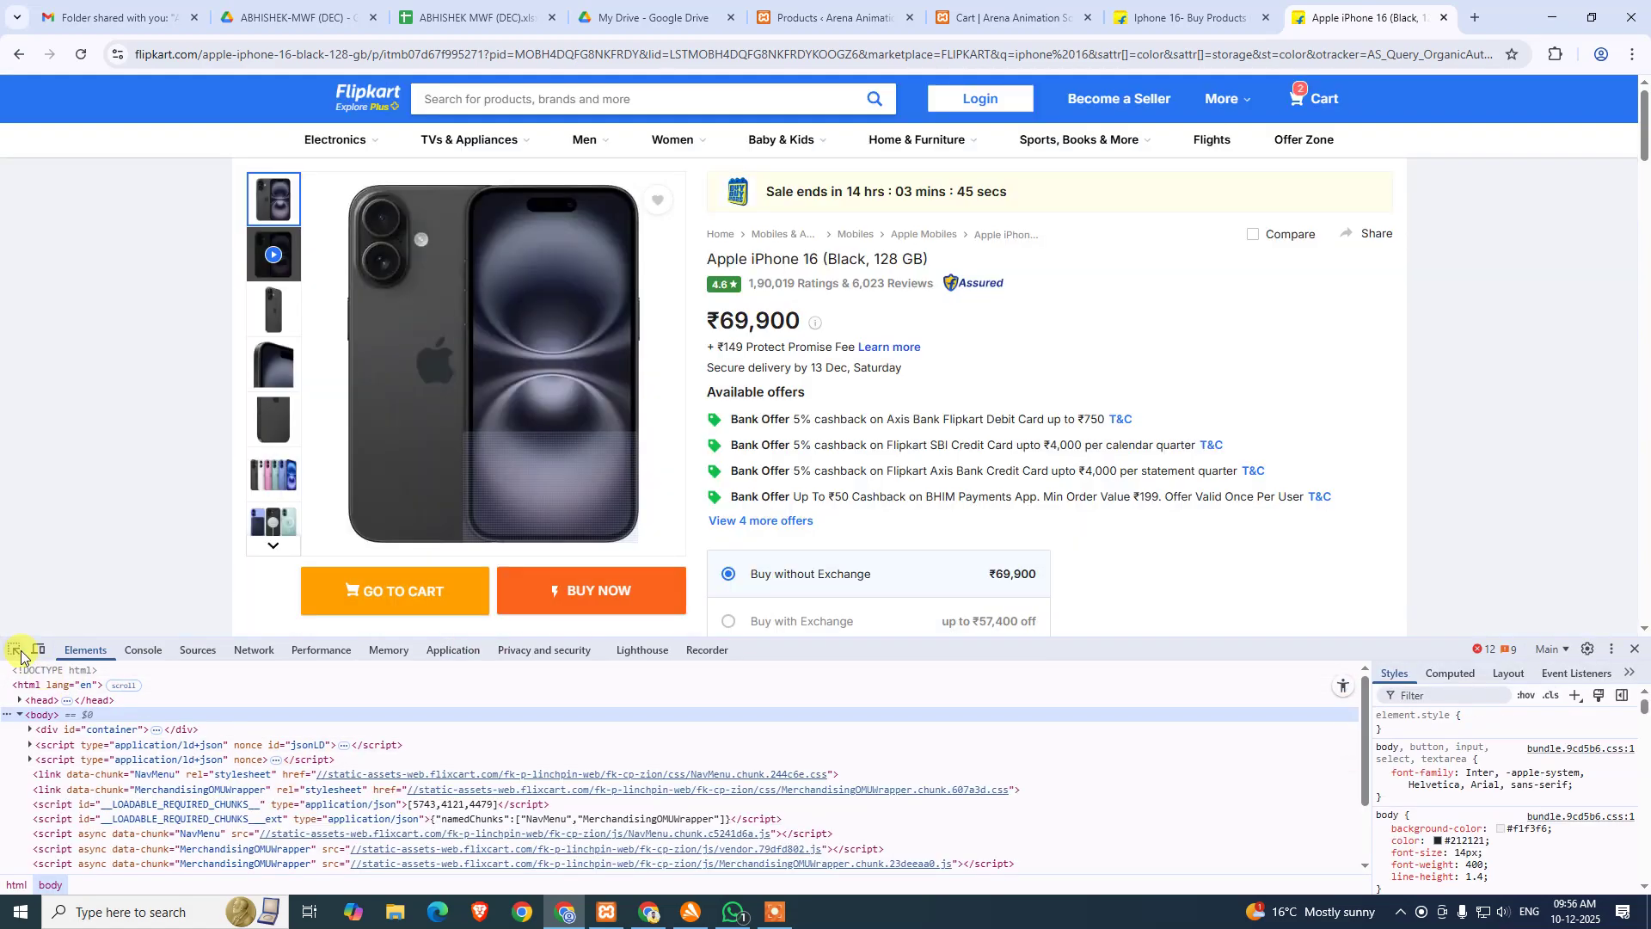
pyautogui.click(22, 655)
pyautogui.click(490, 379)
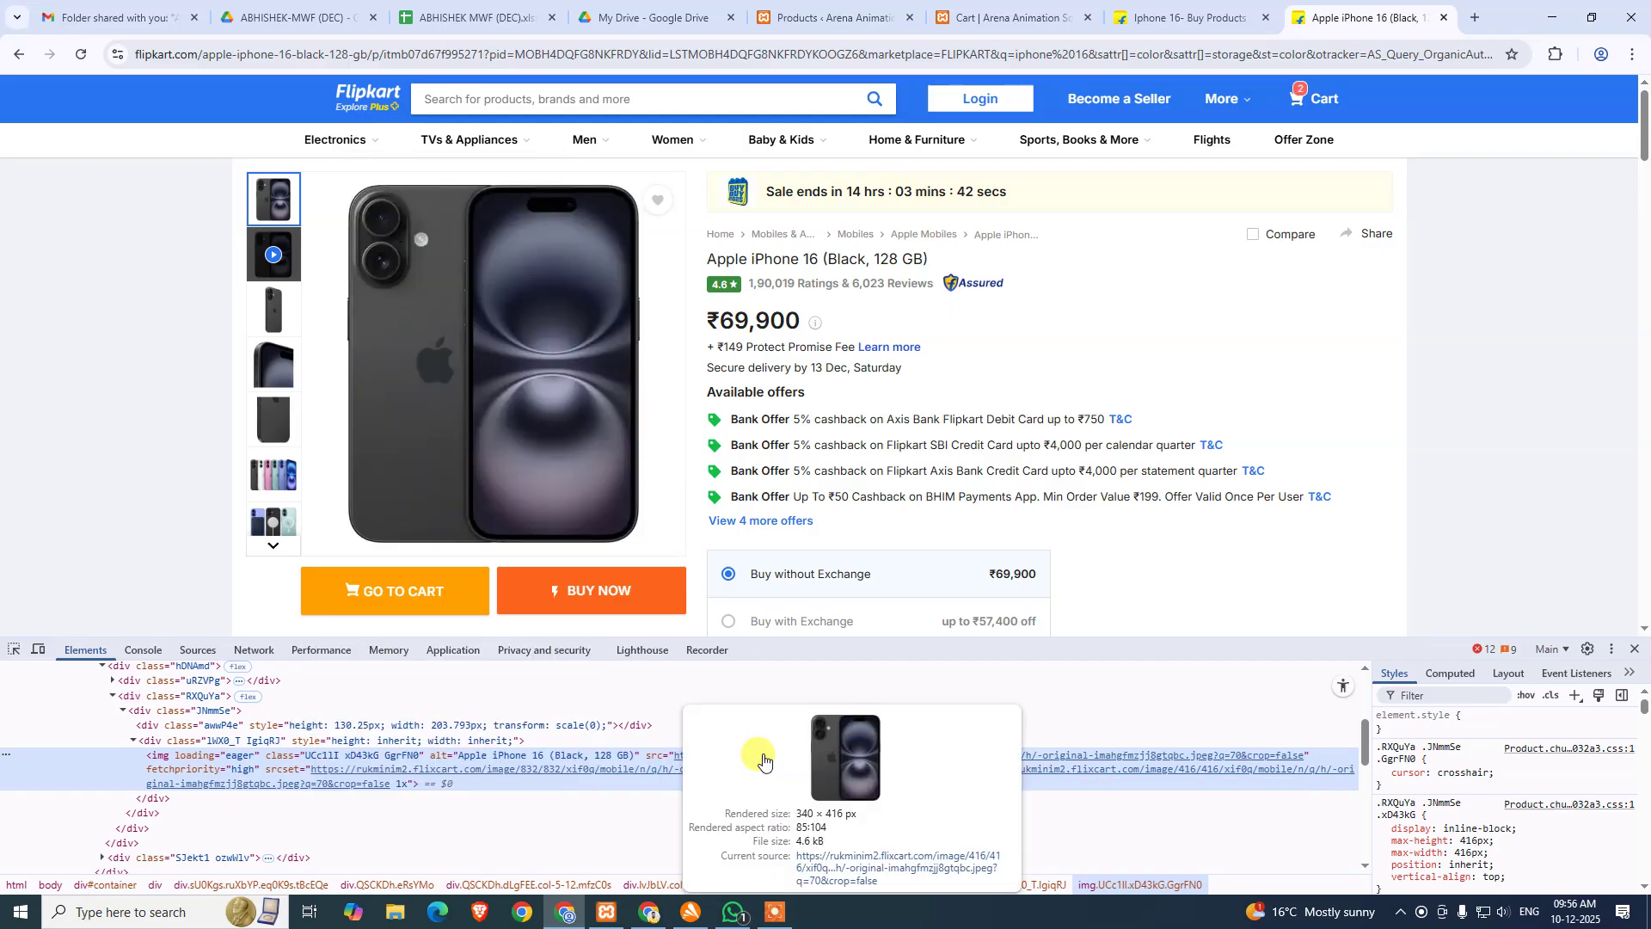
pyautogui.click(867, 866)
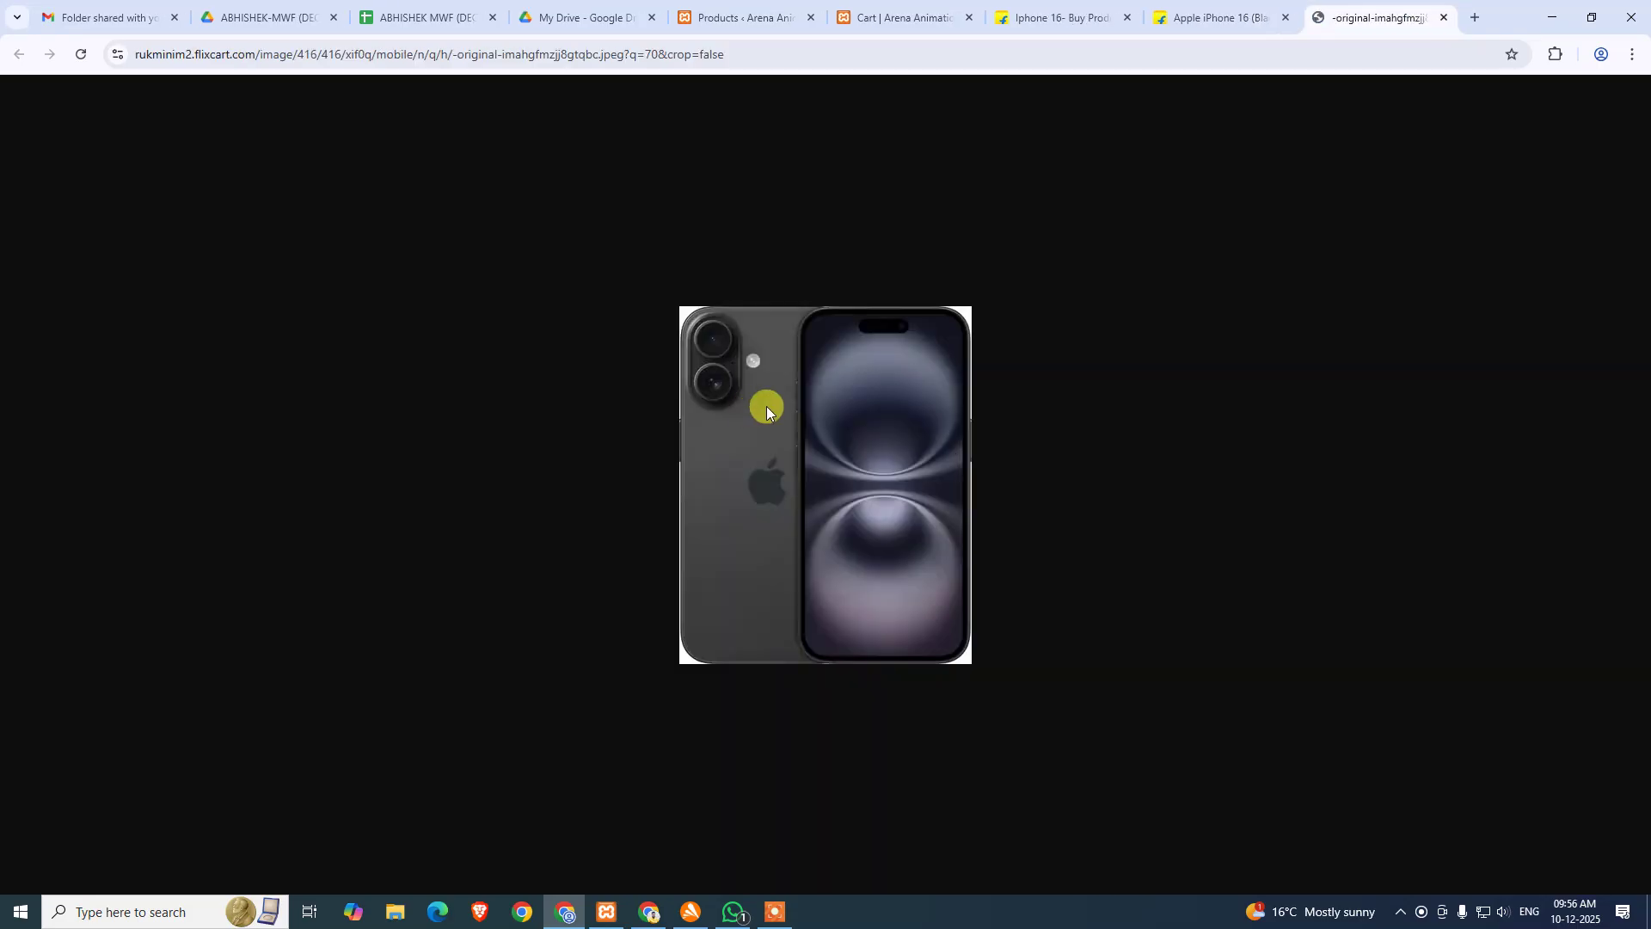
pyautogui.click(1017, 53)
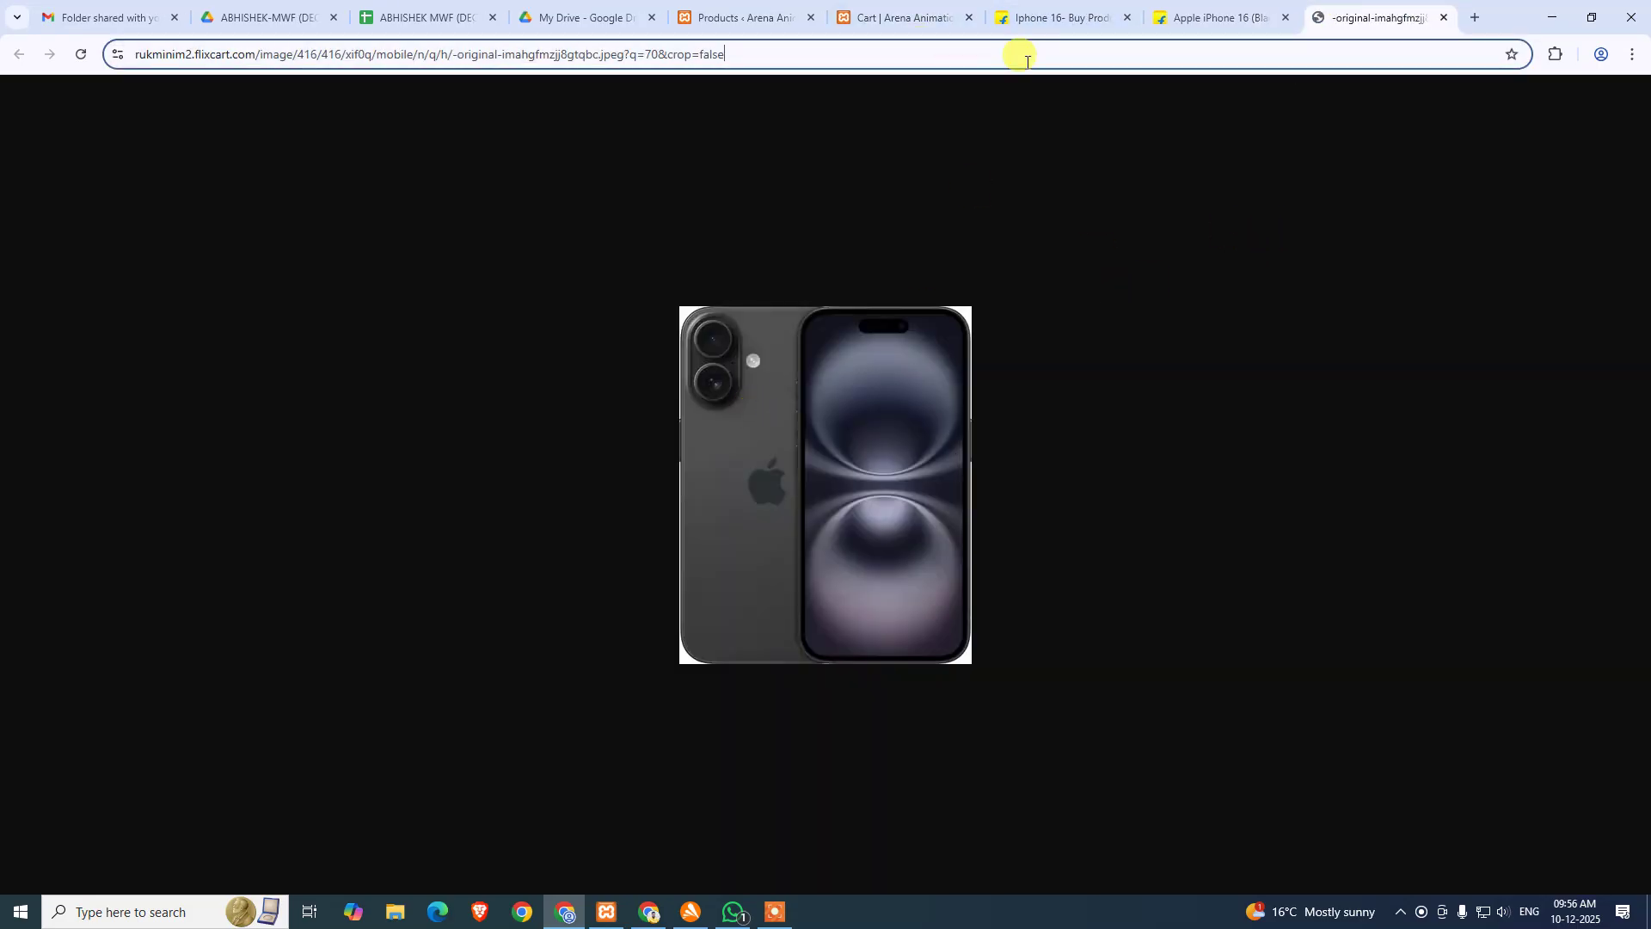
pyautogui.hotkey('ctrl', 'shift', 'Left')
pyautogui.hotkey('ctrl', 'shift', 'Left')
pyautogui.hotkey('ctrl', 'shift', 'Left')
pyautogui.hotkey('ctrl', 'shift', 'Left')
pyautogui.press('BackSpace')
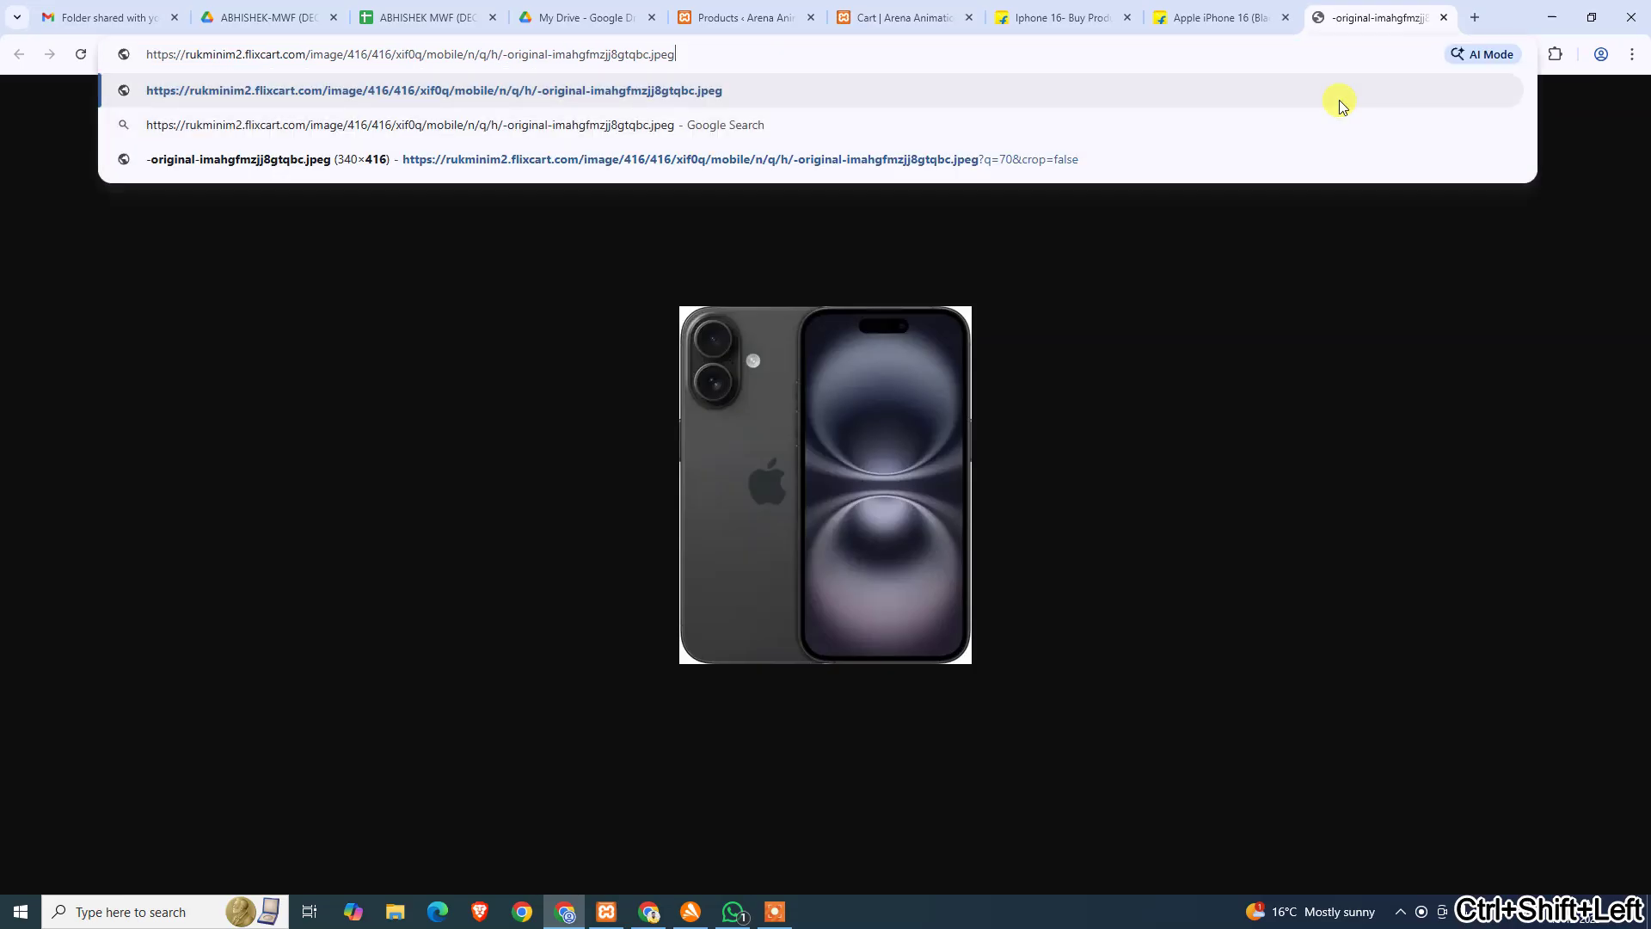
pyautogui.press('Return')
# - Drag the full-size phone image onto the desktop, confirm its file name, and return to Chrome
pyautogui.click(720, 57)
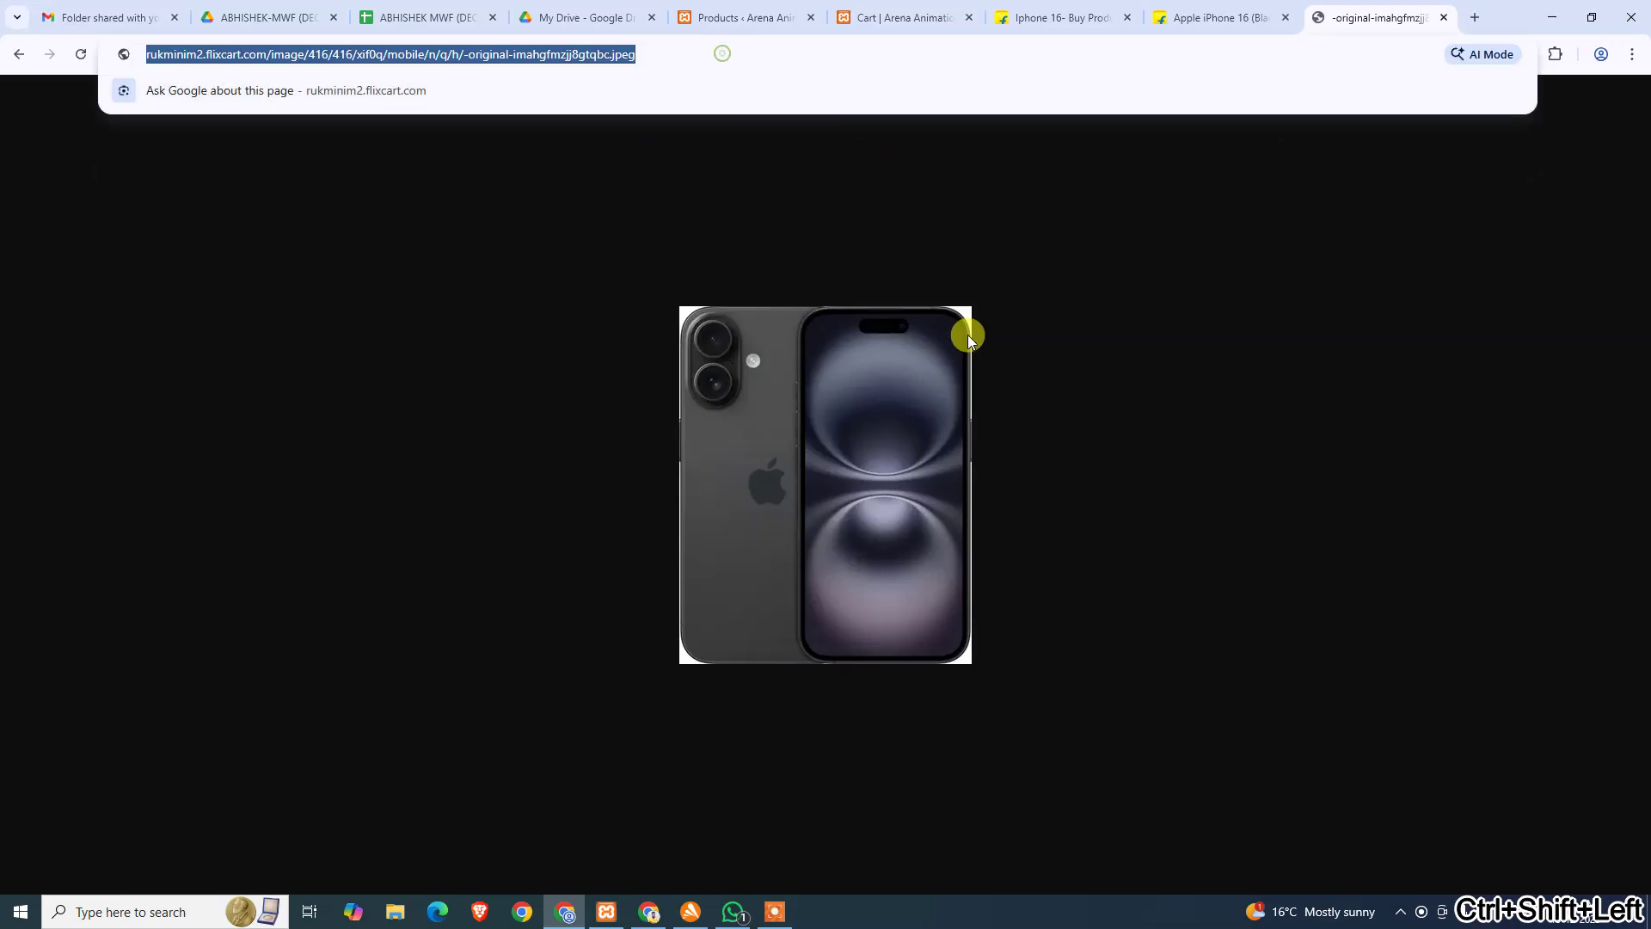
pyautogui.moveTo(780, 472); pyautogui.dragTo(998, 193)
pyautogui.press('super+d')
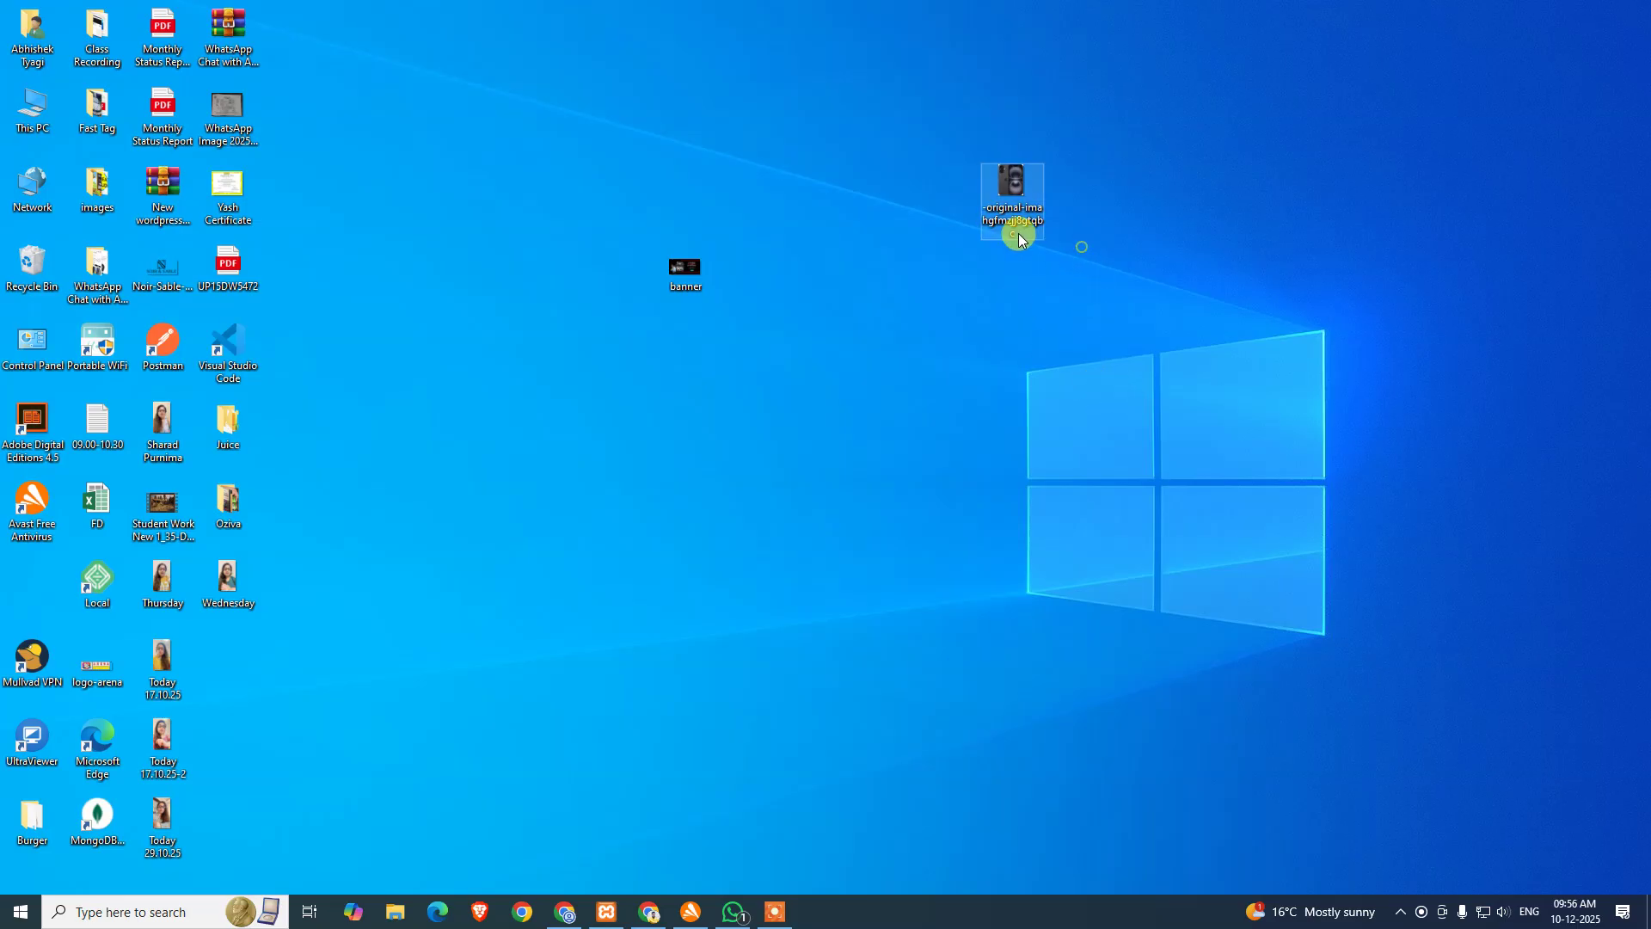
pyautogui.press('Return')
pyautogui.doubleClick(1018, 192)
pyautogui.click(1051, 239)
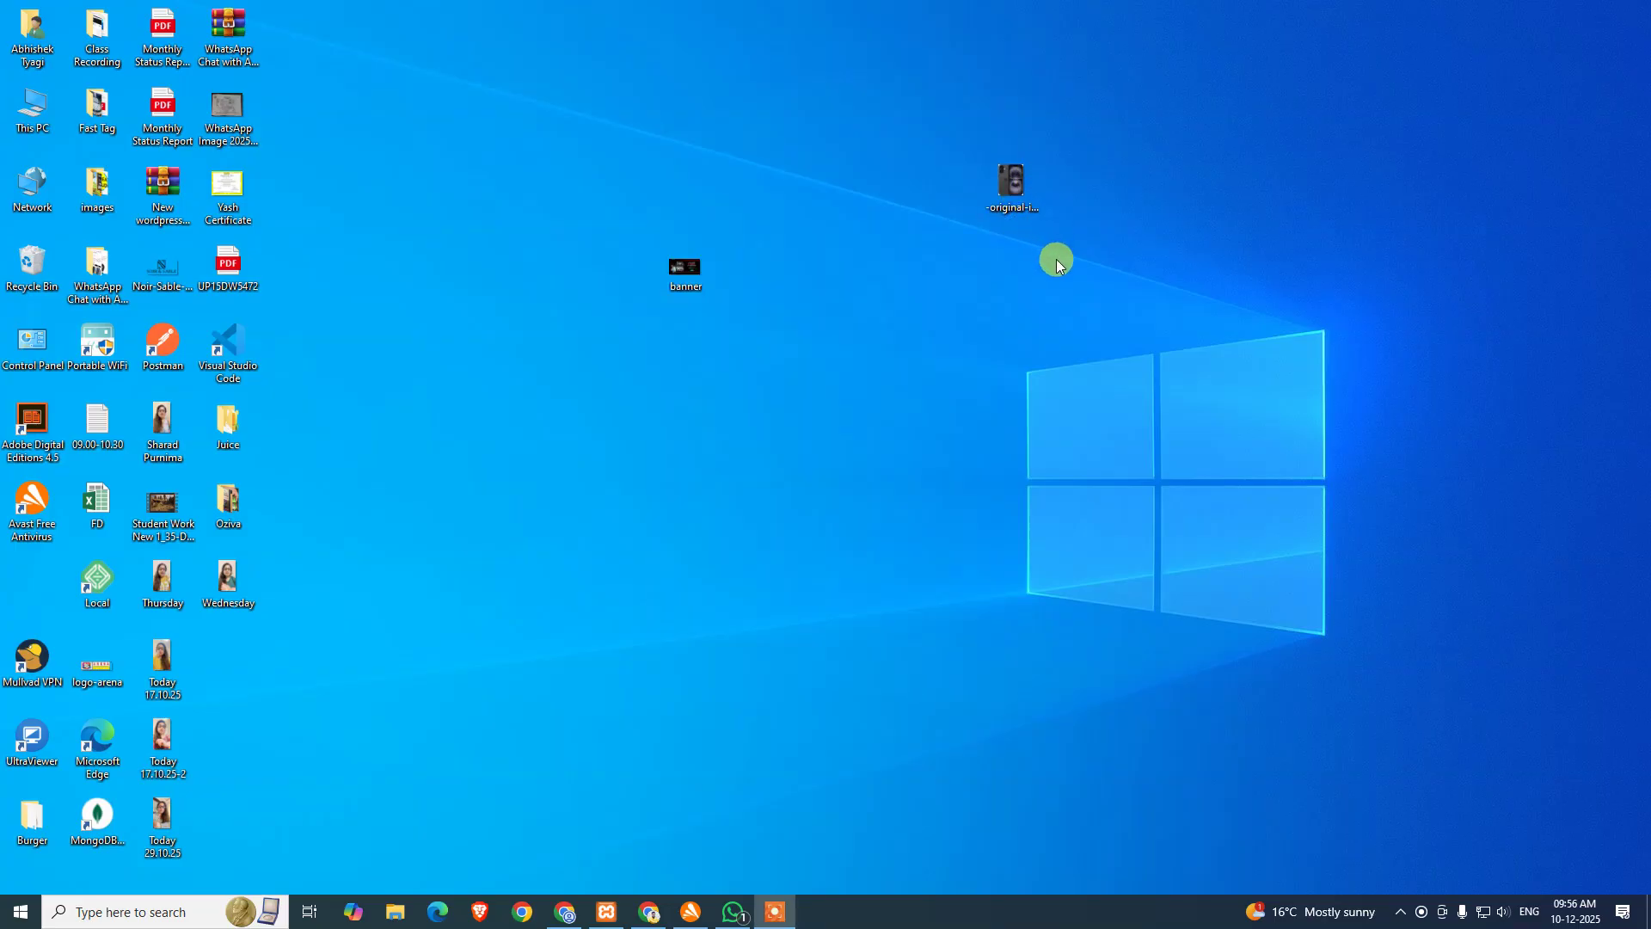
pyautogui.hotkey('alt', 'Tab')
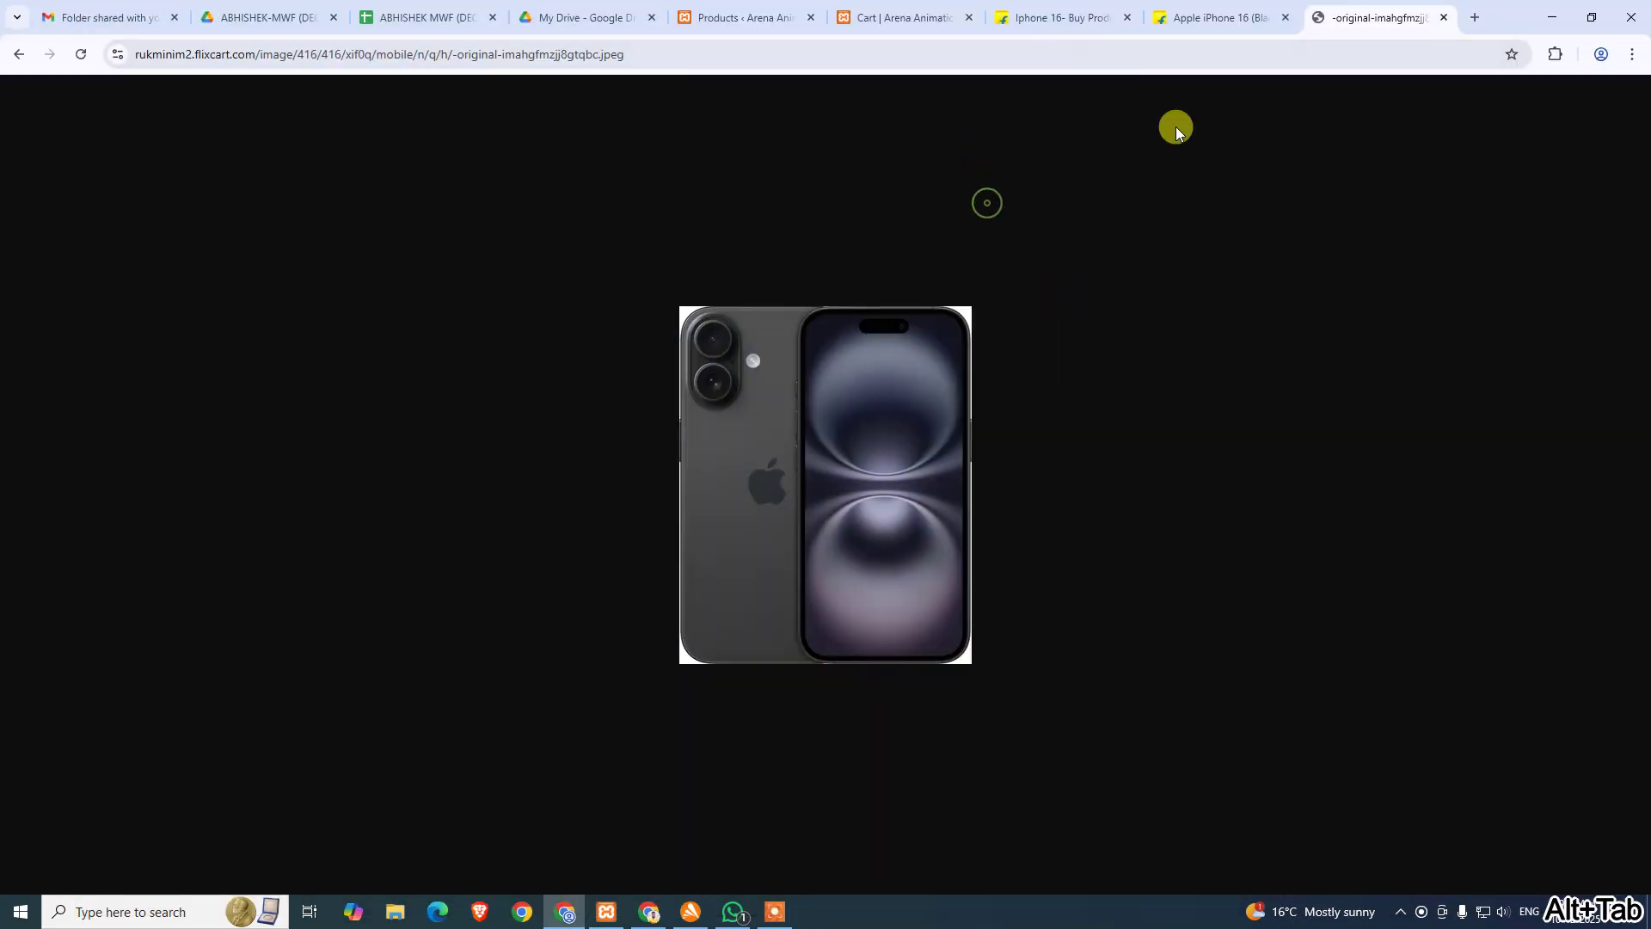
# - Open Photopea in a new tab and bring the black iPhone 16 image into it
pyautogui.click(1476, 18)
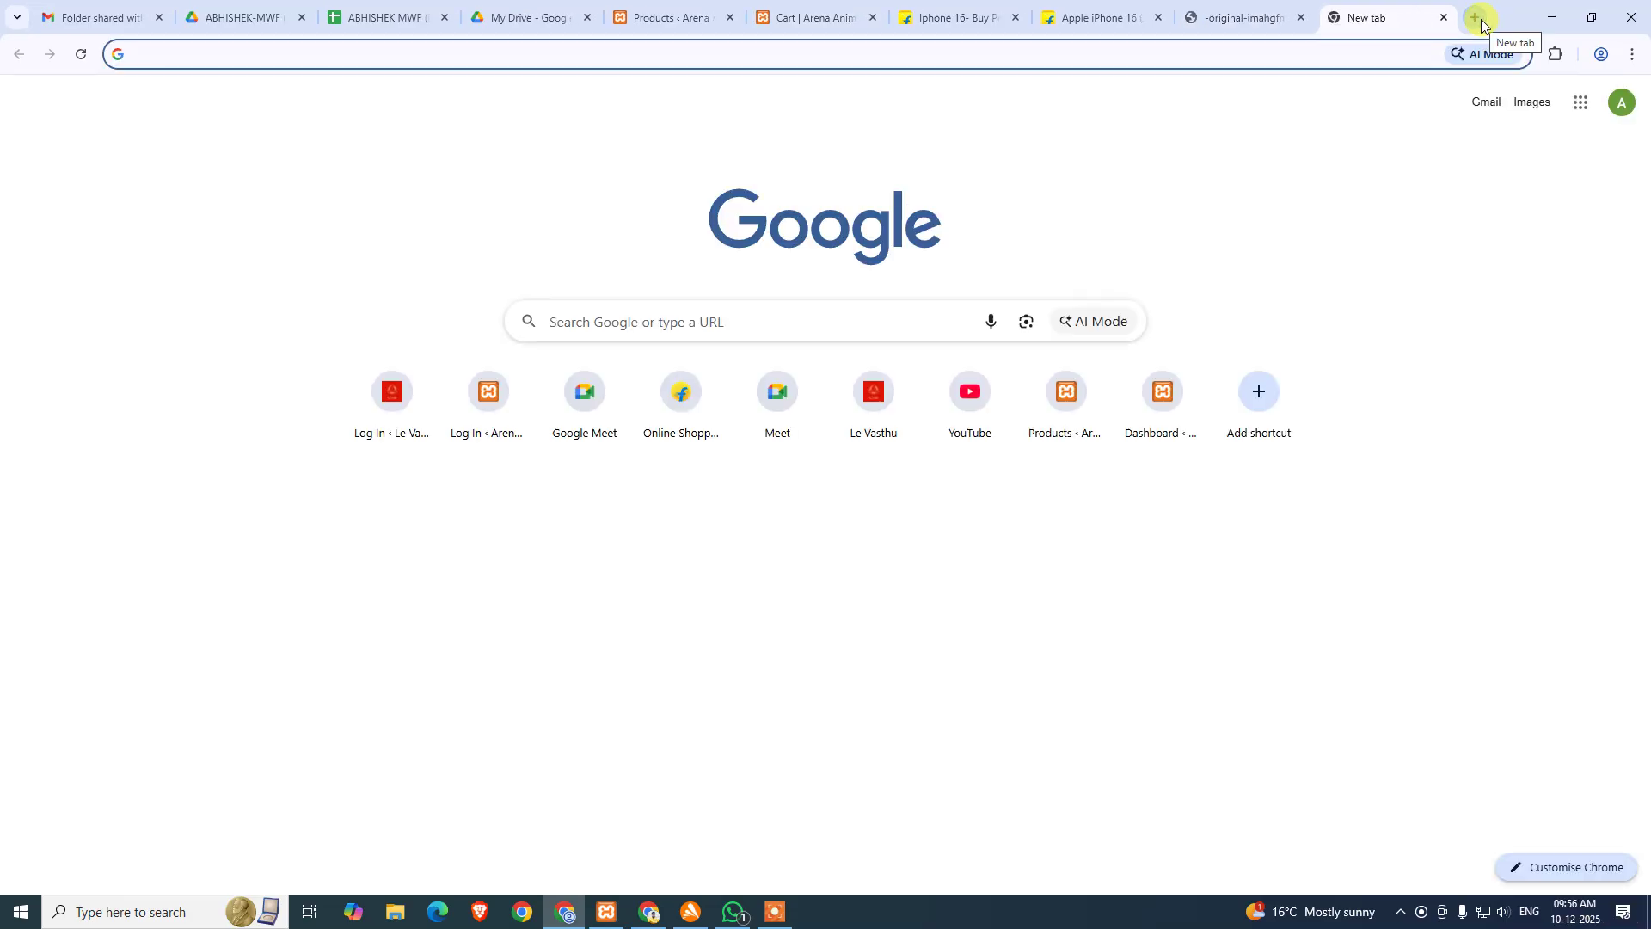
pyautogui.write('pho')
pyautogui.press('Return')
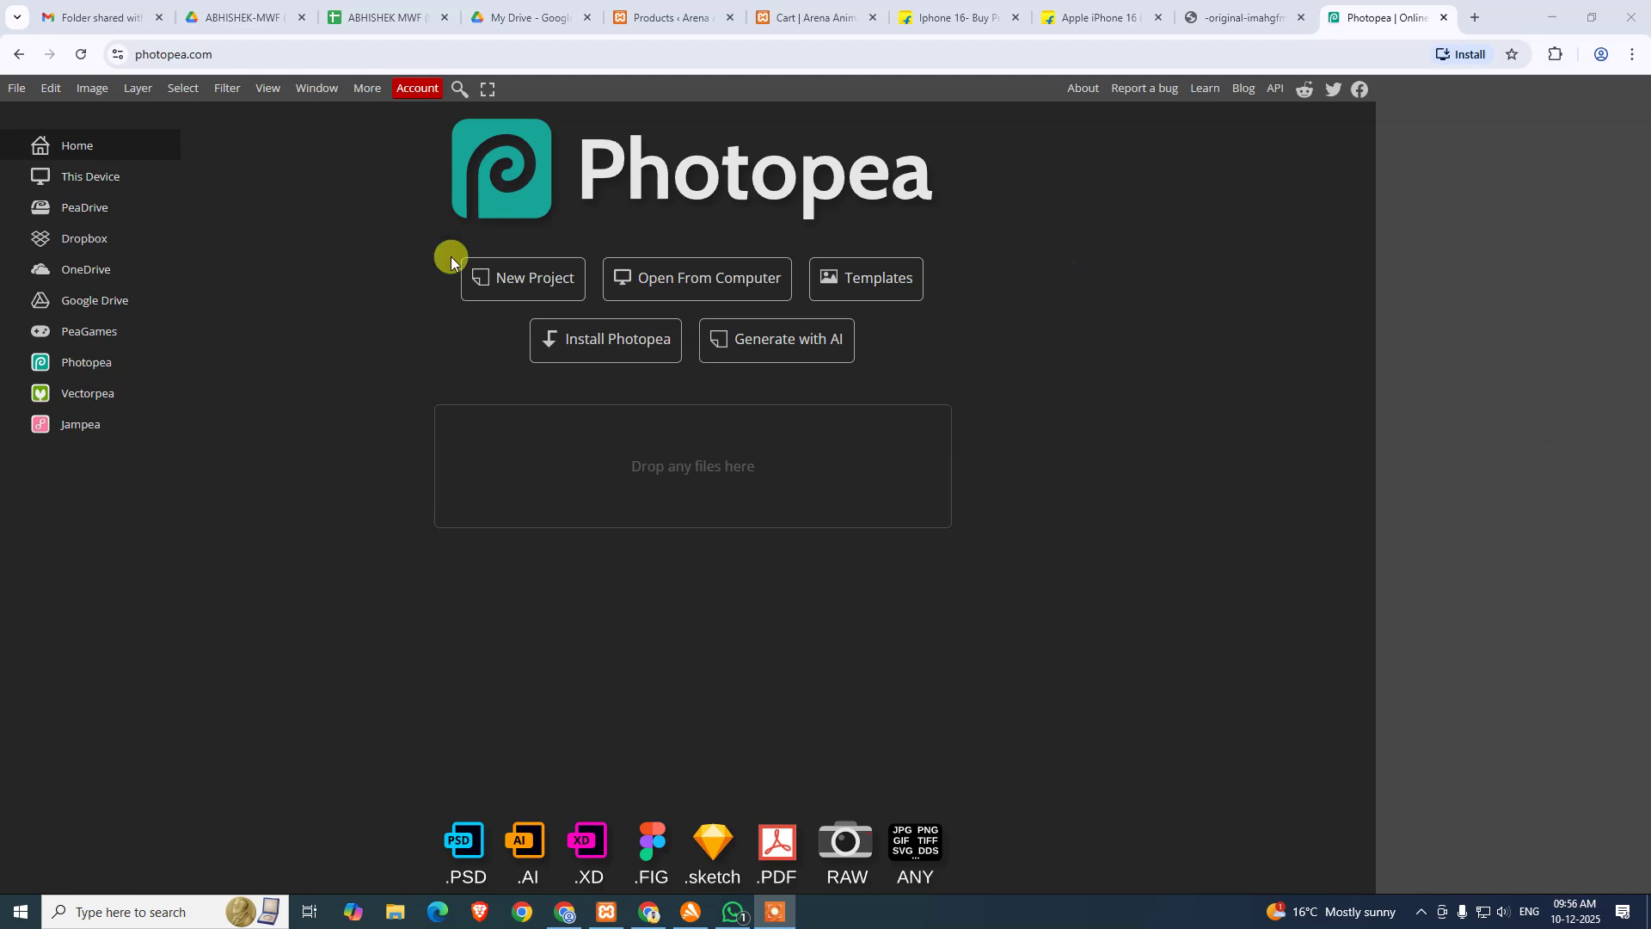
pyautogui.click(409, 325)
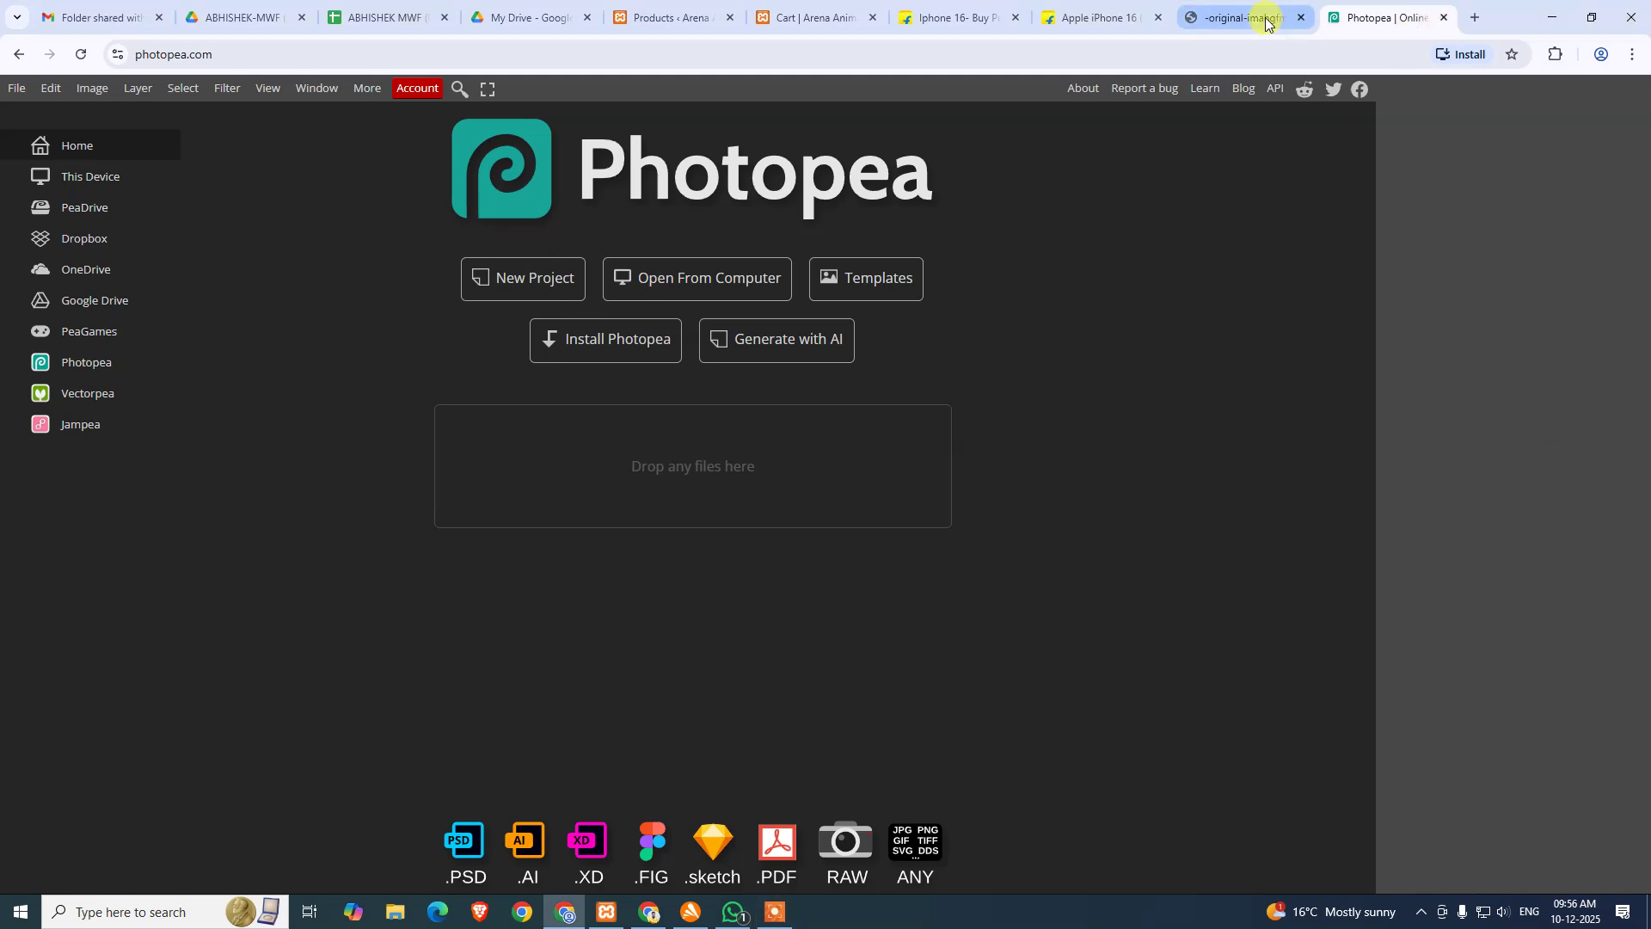
pyautogui.click(1238, 17)
pyautogui.moveTo(835, 454)
pyautogui.mouseDown()
pyautogui.moveTo(1282, 14)
pyautogui.moveTo(1365, 4)
pyautogui.moveTo(829, 468)
pyautogui.mouseUp()
# - Export the image as a 340×416 JPG named 'Black'
pyautogui.click(16, 87)
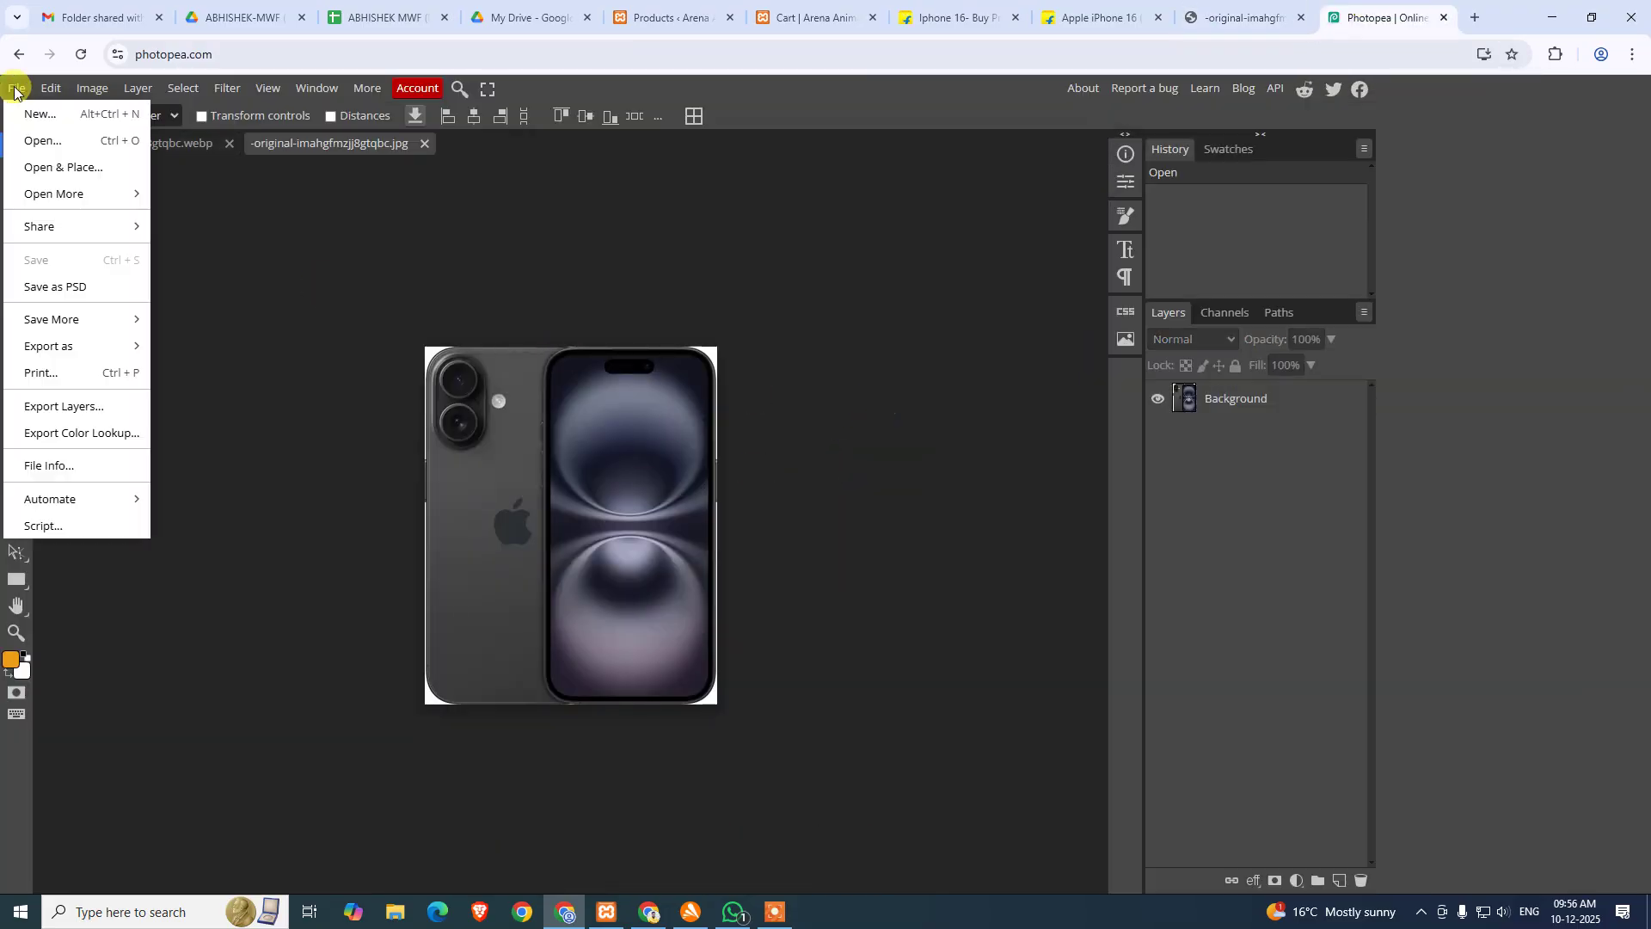
pyautogui.moveTo(94, 325)
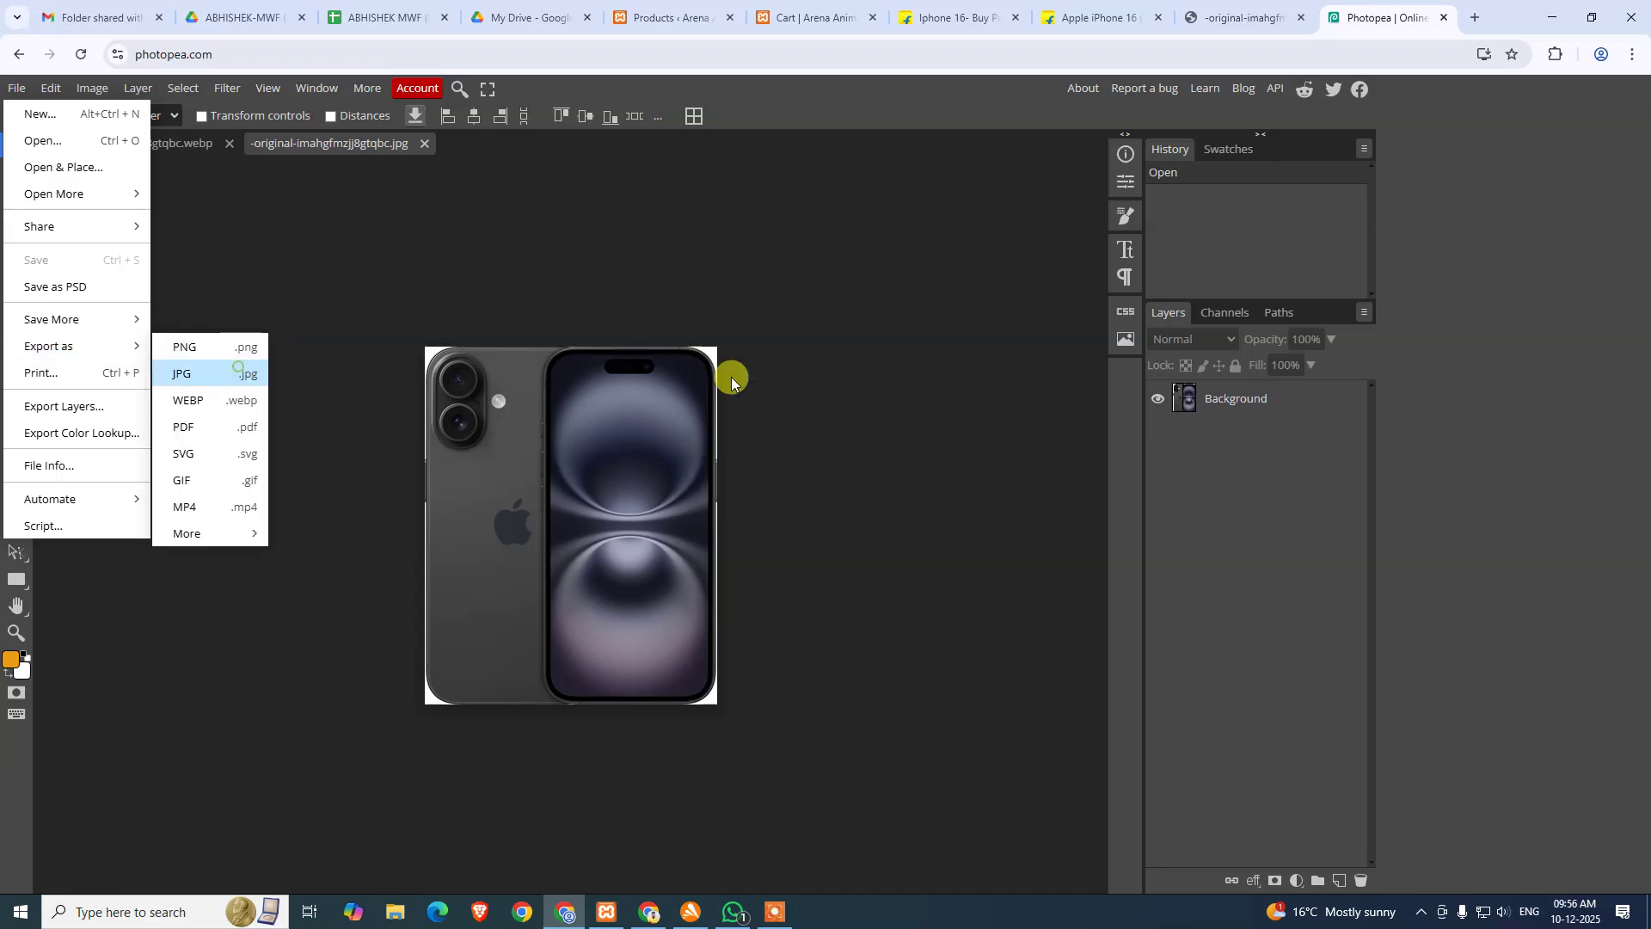
pyautogui.click(238, 372)
pyautogui.click(645, 269)
pyautogui.hotkey('ctrl', 'a')
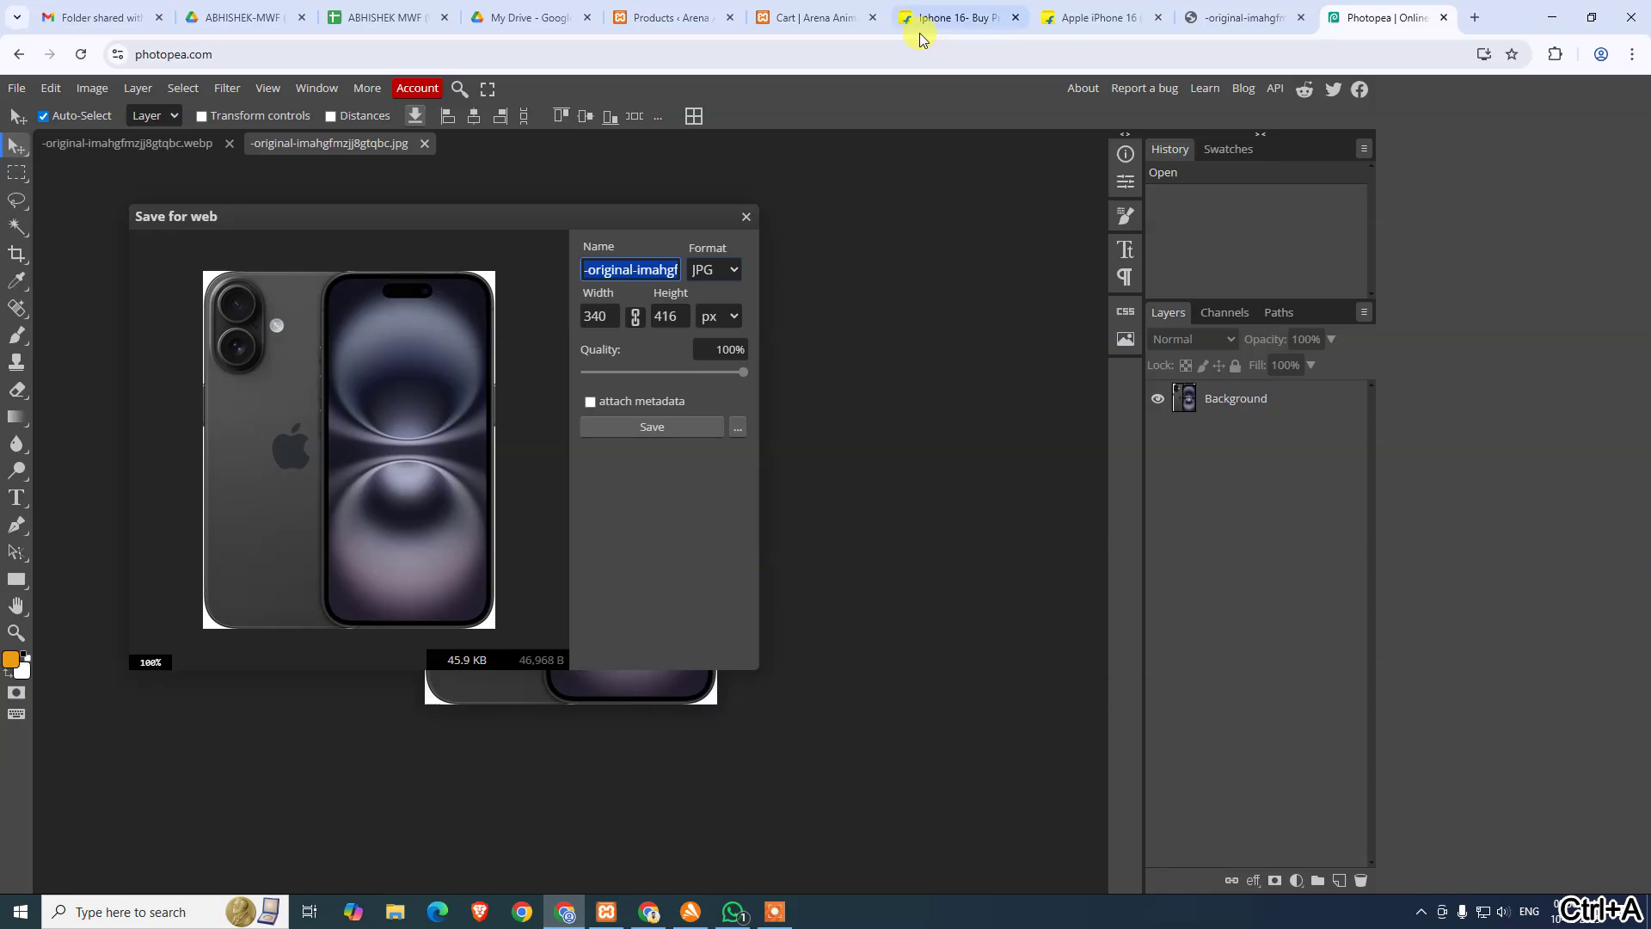
pyautogui.click(950, 17)
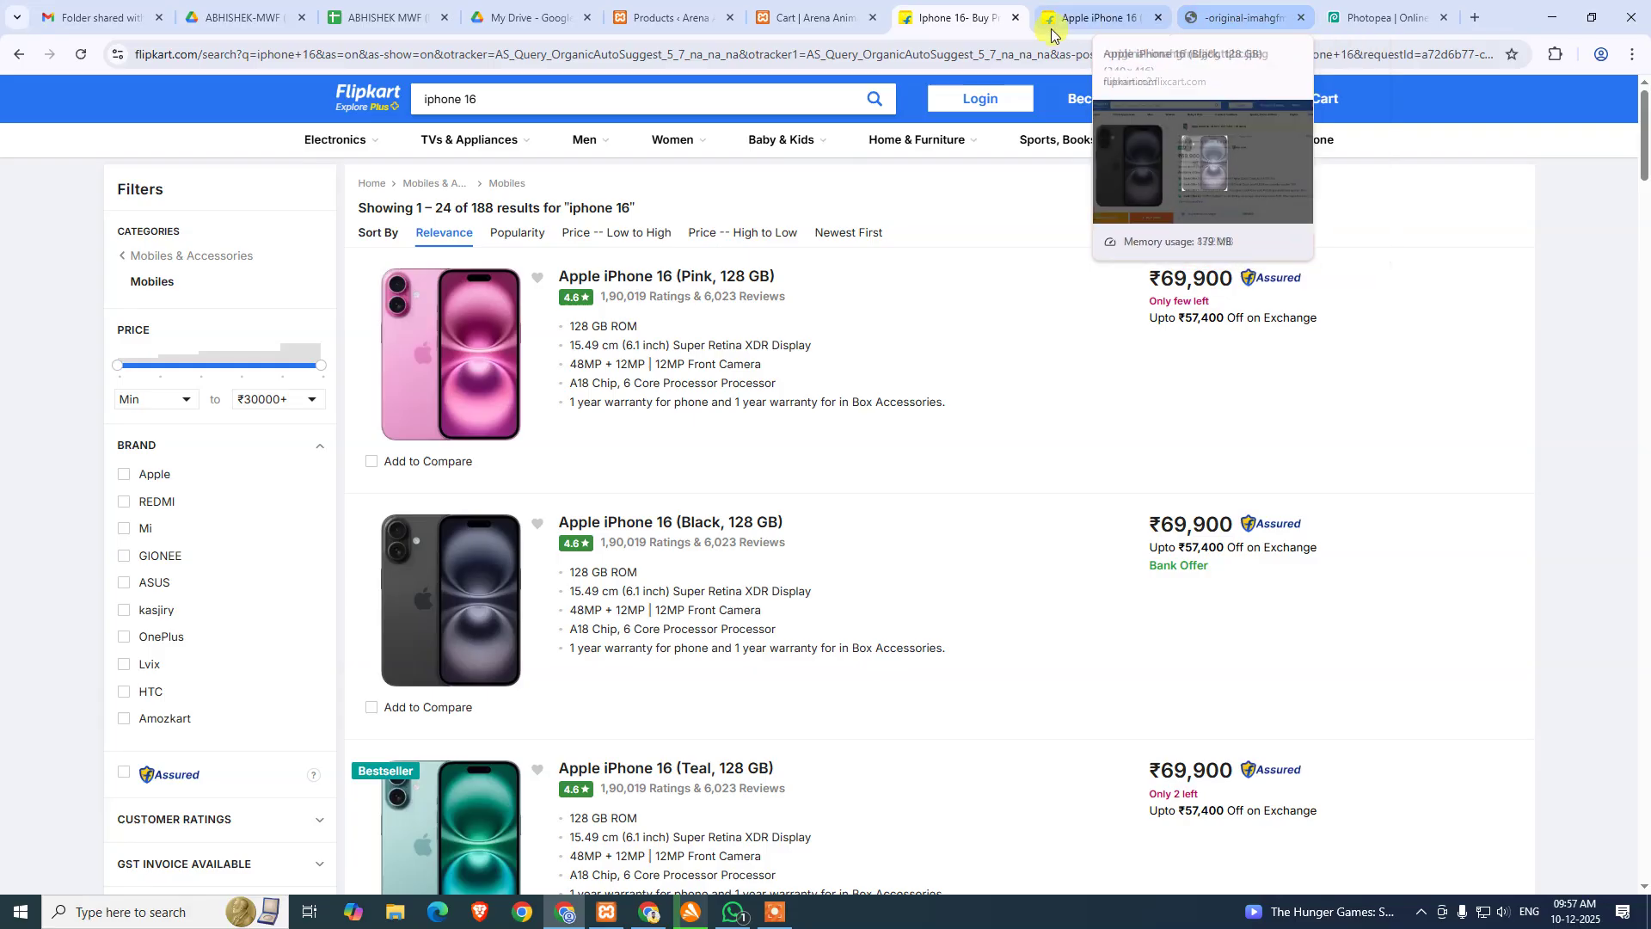
pyautogui.click(1090, 16)
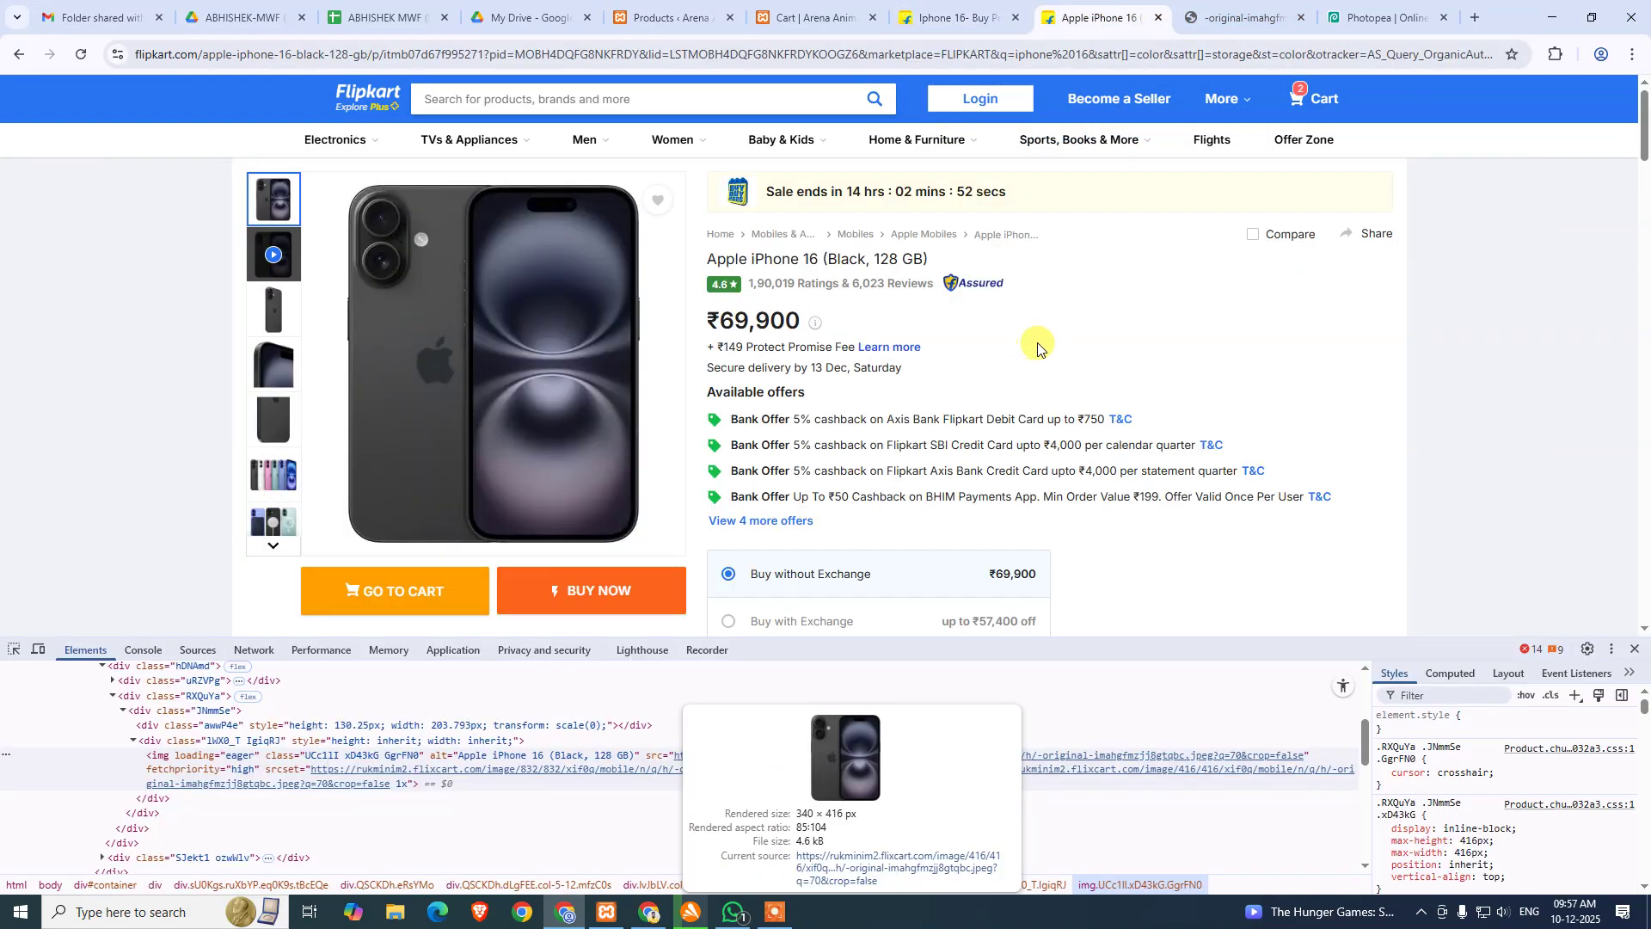
pyautogui.scroll(-3, 1032, 344)
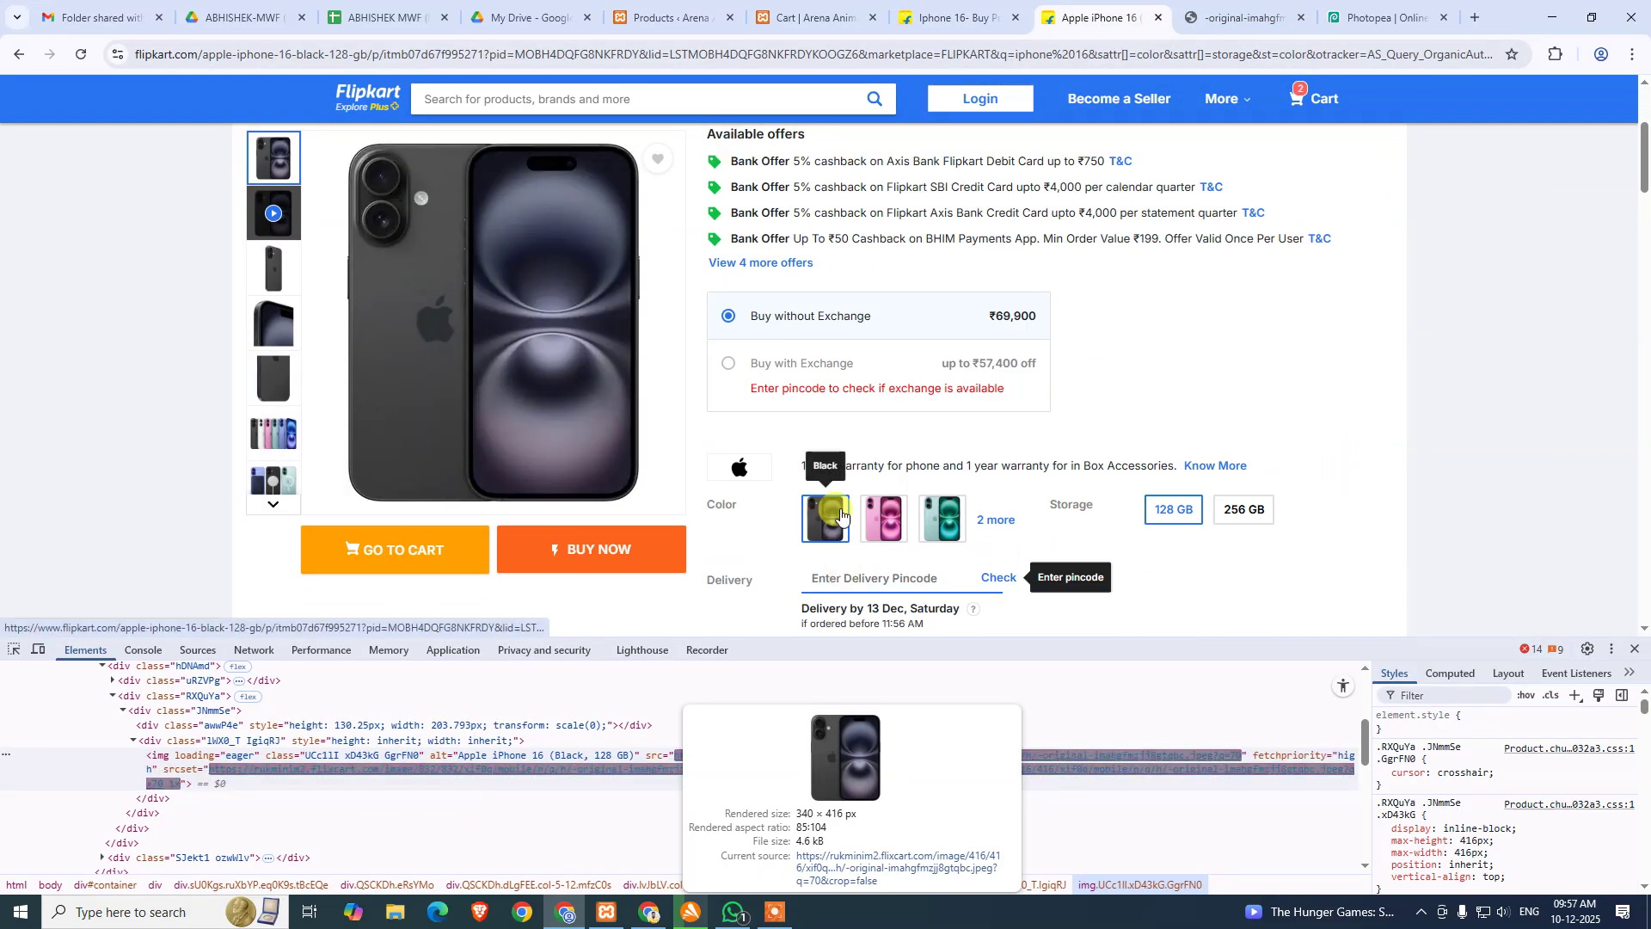
pyautogui.click(1396, 15)
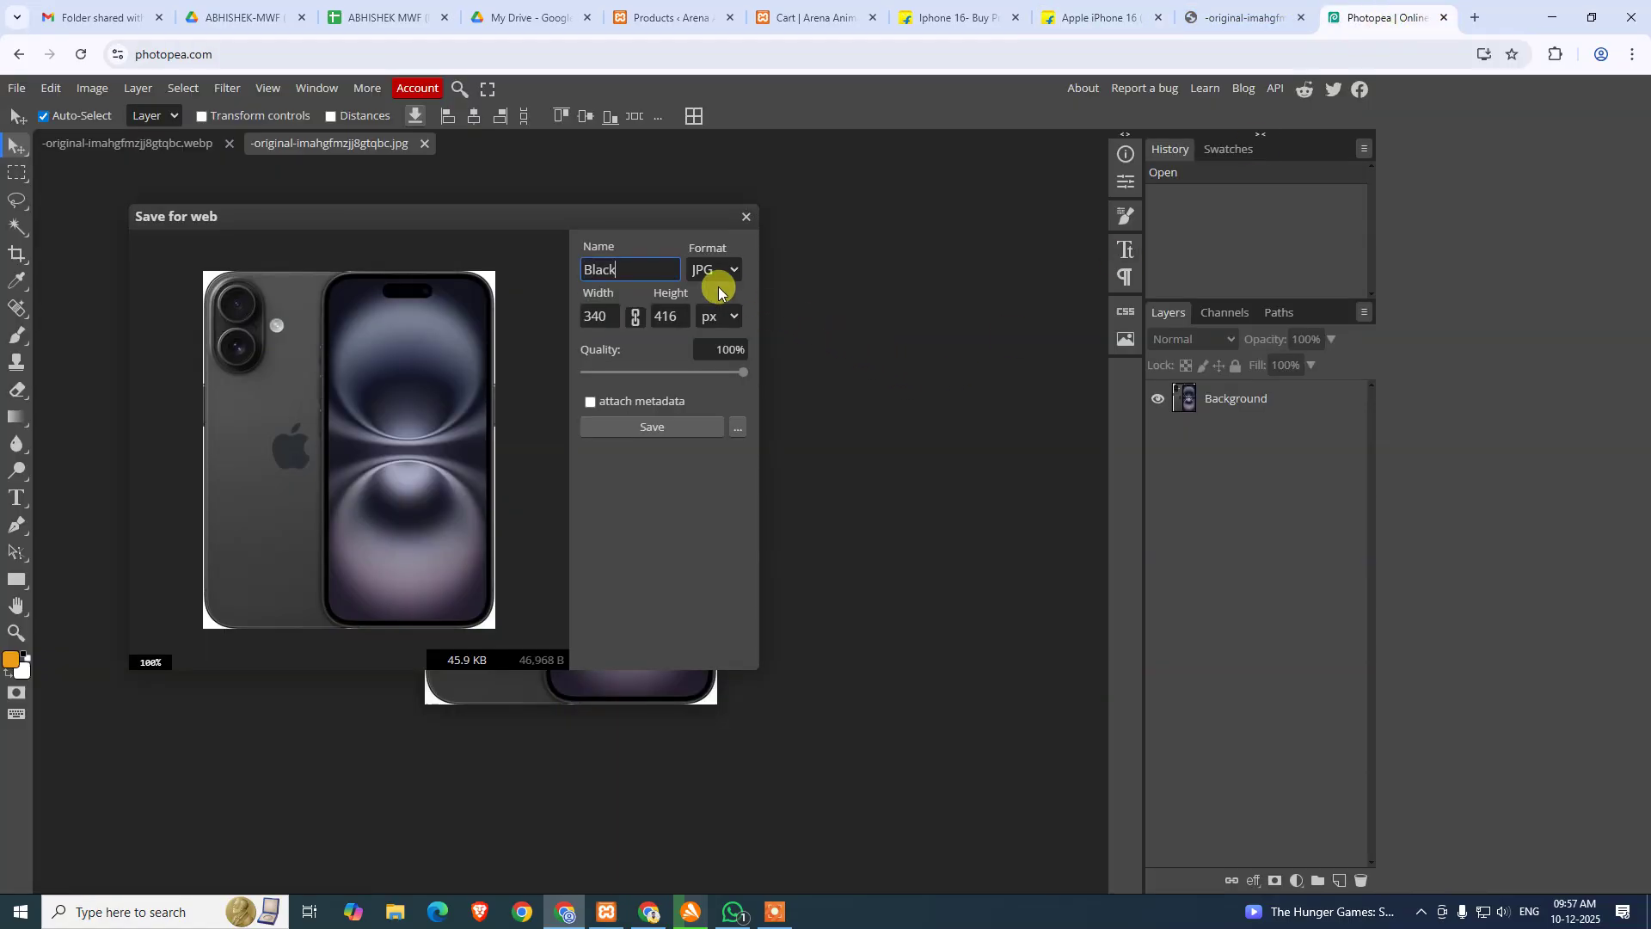
pyautogui.write('Black')
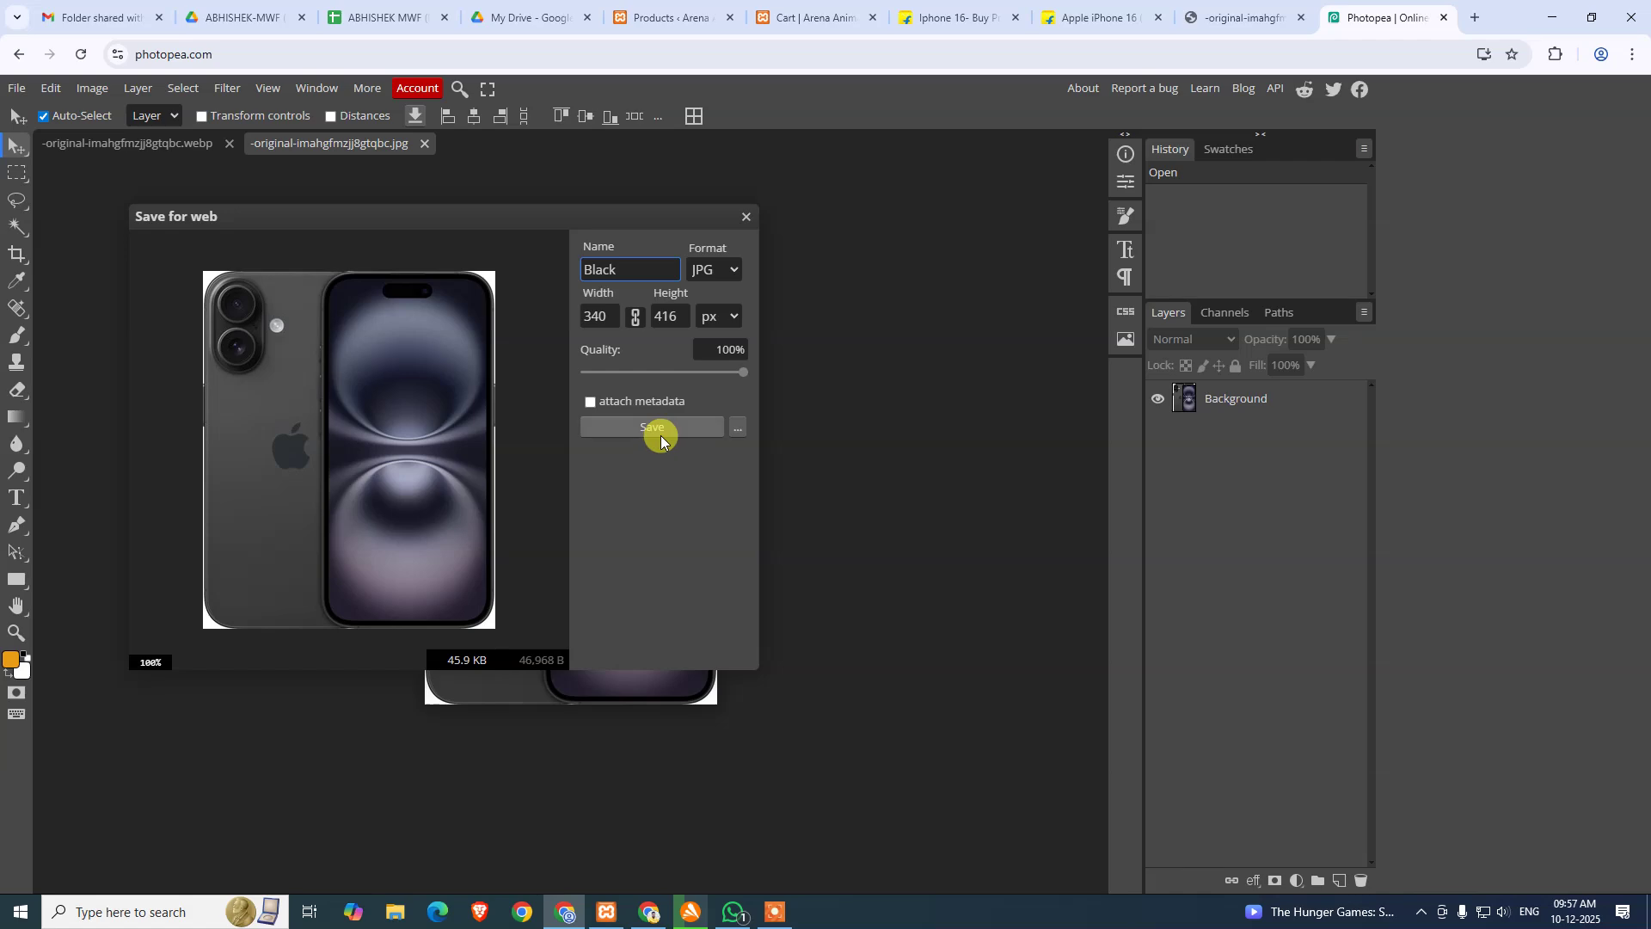
pyautogui.click(657, 429)
pyautogui.click(1251, 17)
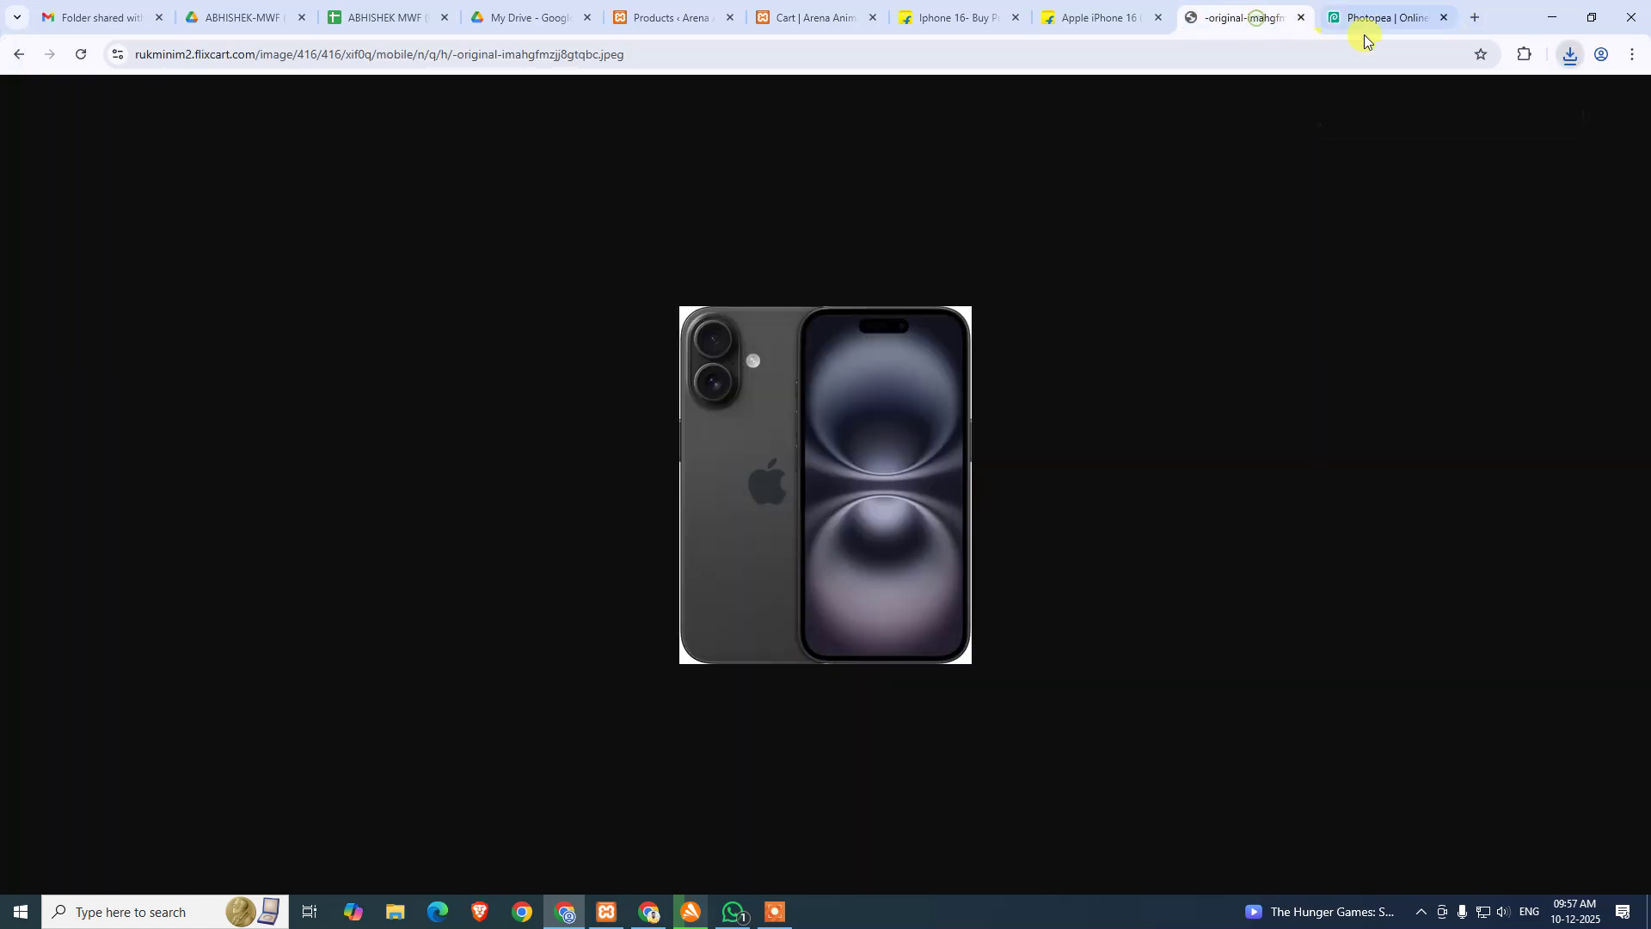
# - Copy the product title 'Apple iPhone 16' from the black model's Flipkart page
pyautogui.click(1109, 21)
pyautogui.scroll(3, 1023, 321)
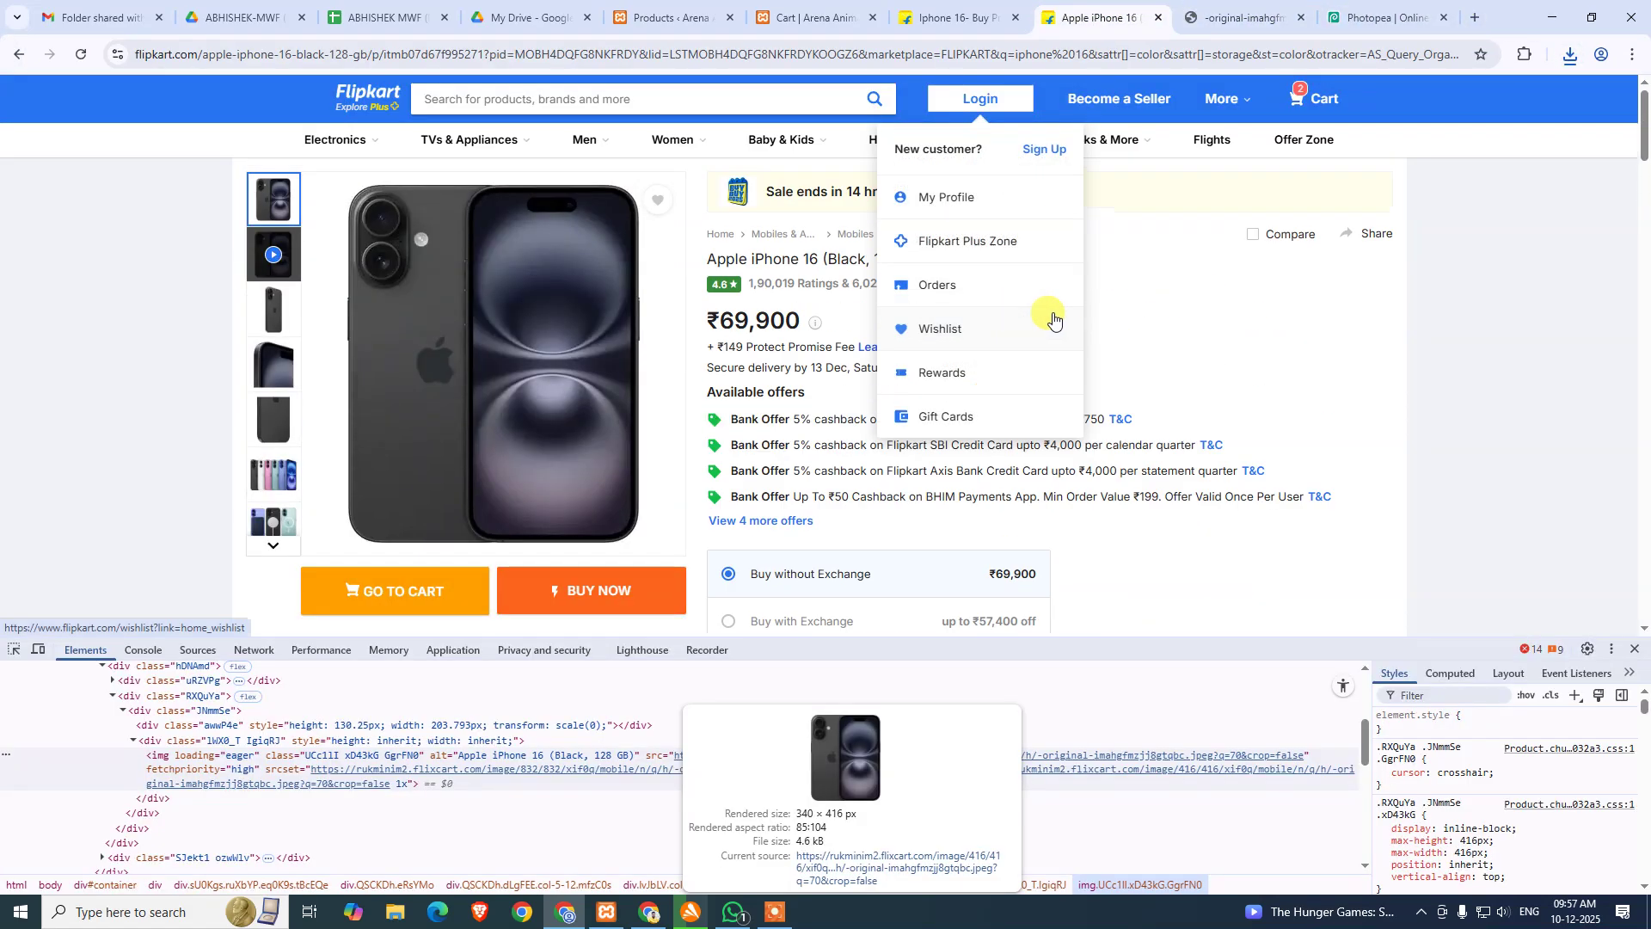
pyautogui.moveTo(708, 261); pyautogui.dragTo(822, 263)
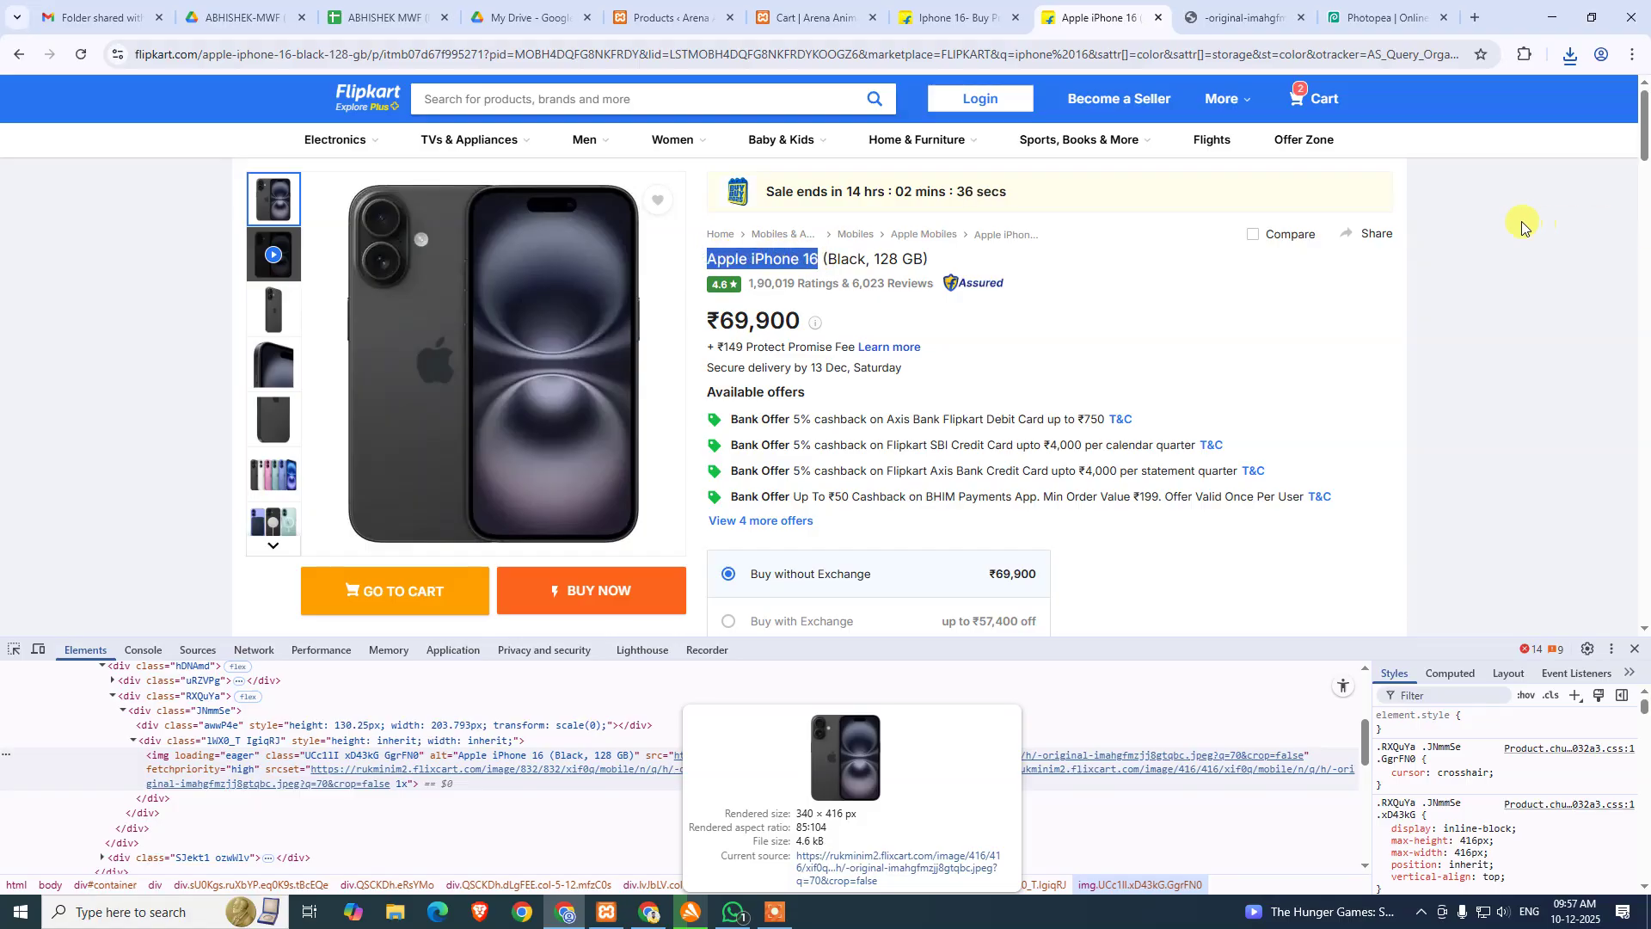
pyautogui.hotkey('ctrl', 'c')
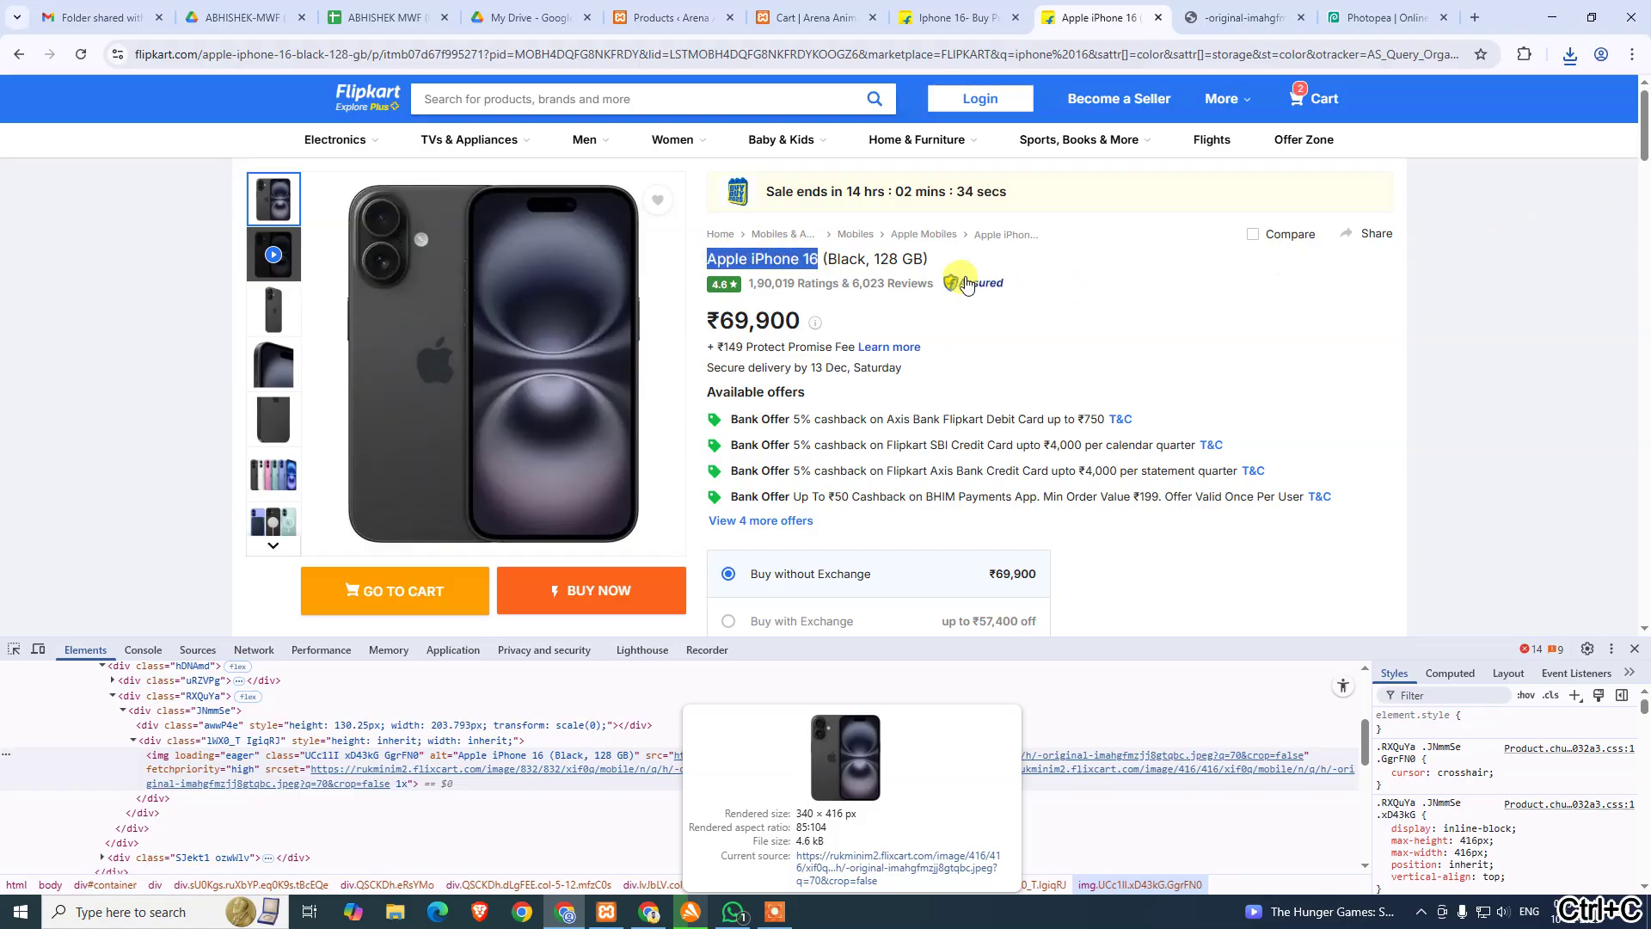
pyautogui.scroll(-4, 1062, 280)
pyautogui.scroll(4, 1082, 325)
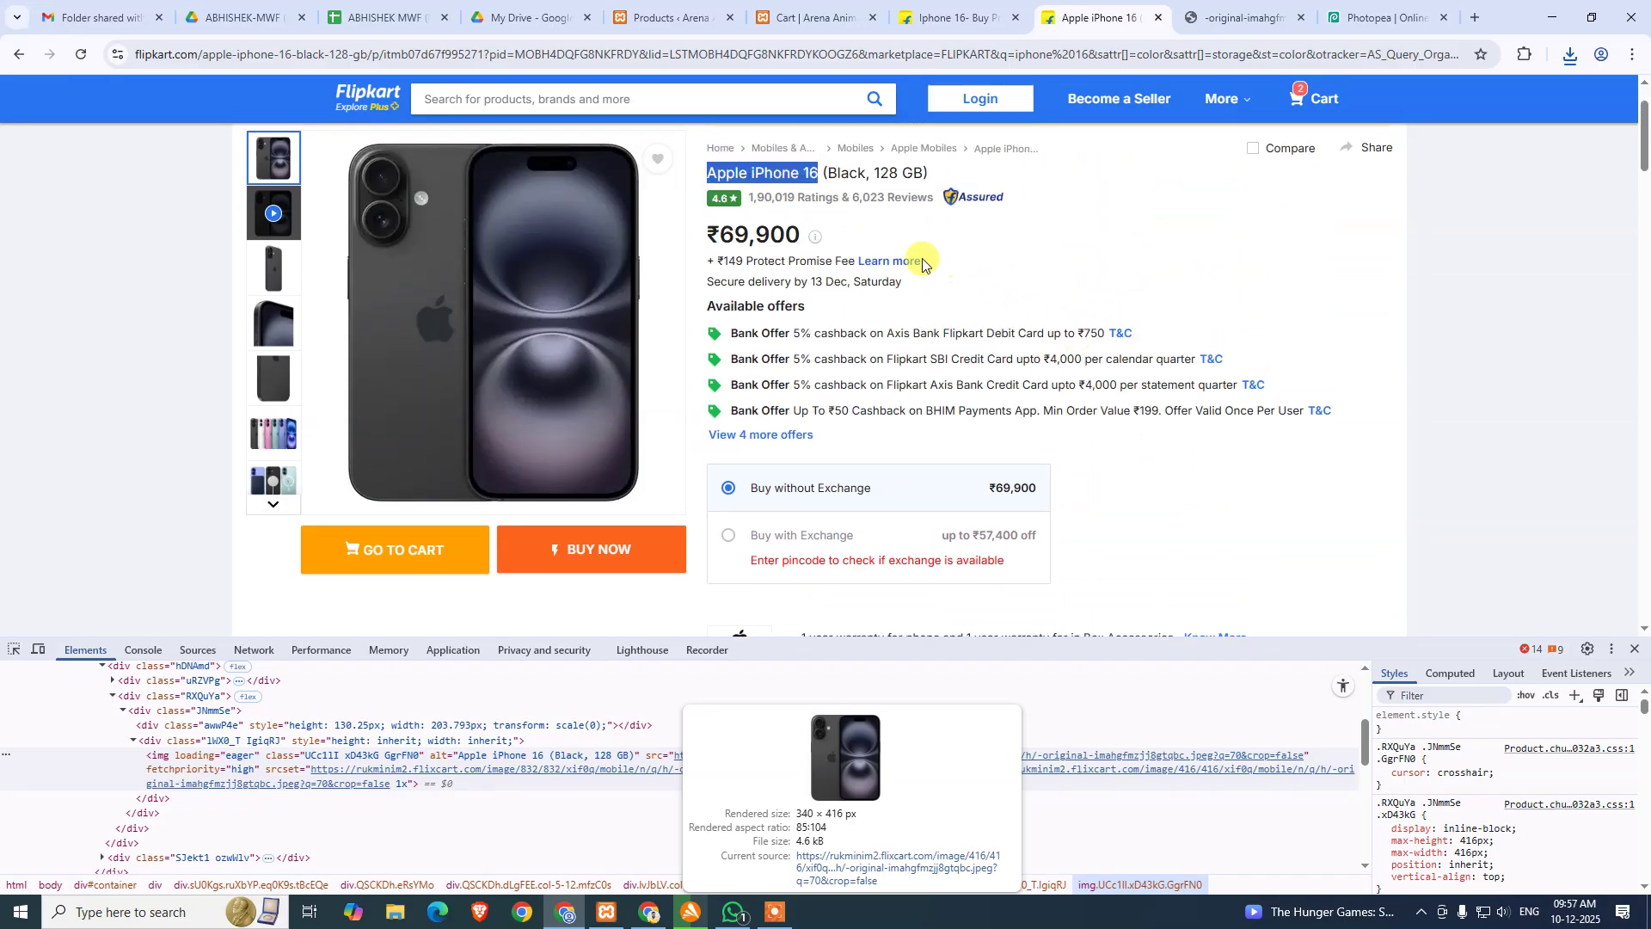
pyautogui.hotkey('ctrl', 'c')
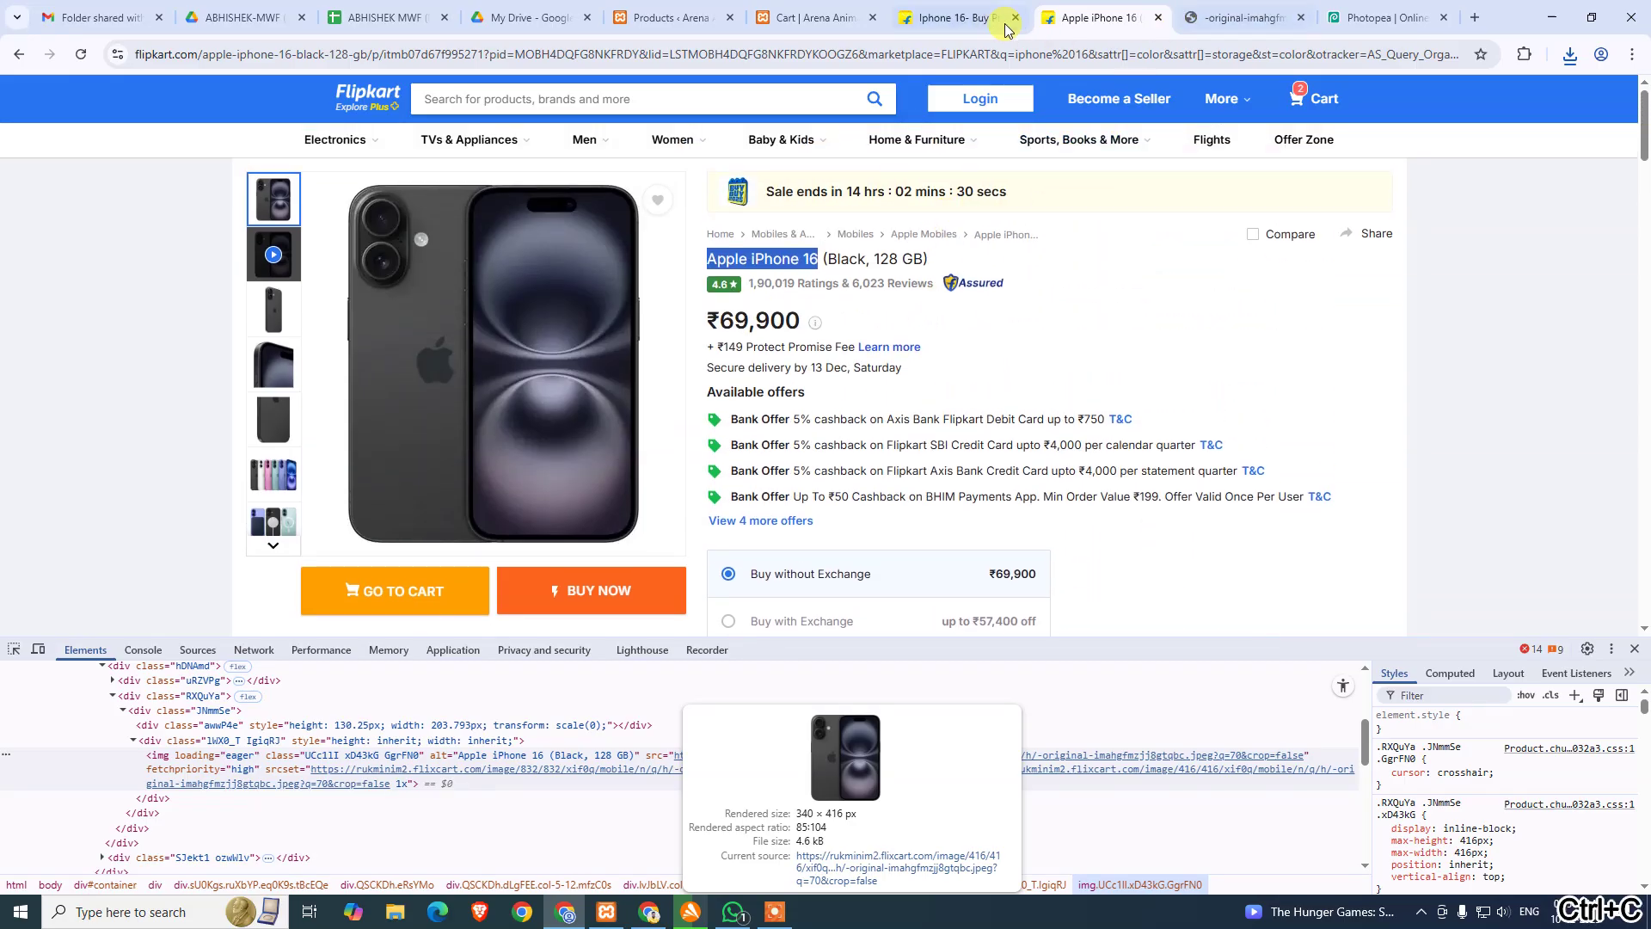
# - Close the store's Cart tab and go to the WooCommerce product list
pyautogui.click(989, 22)
pyautogui.click(1103, 9)
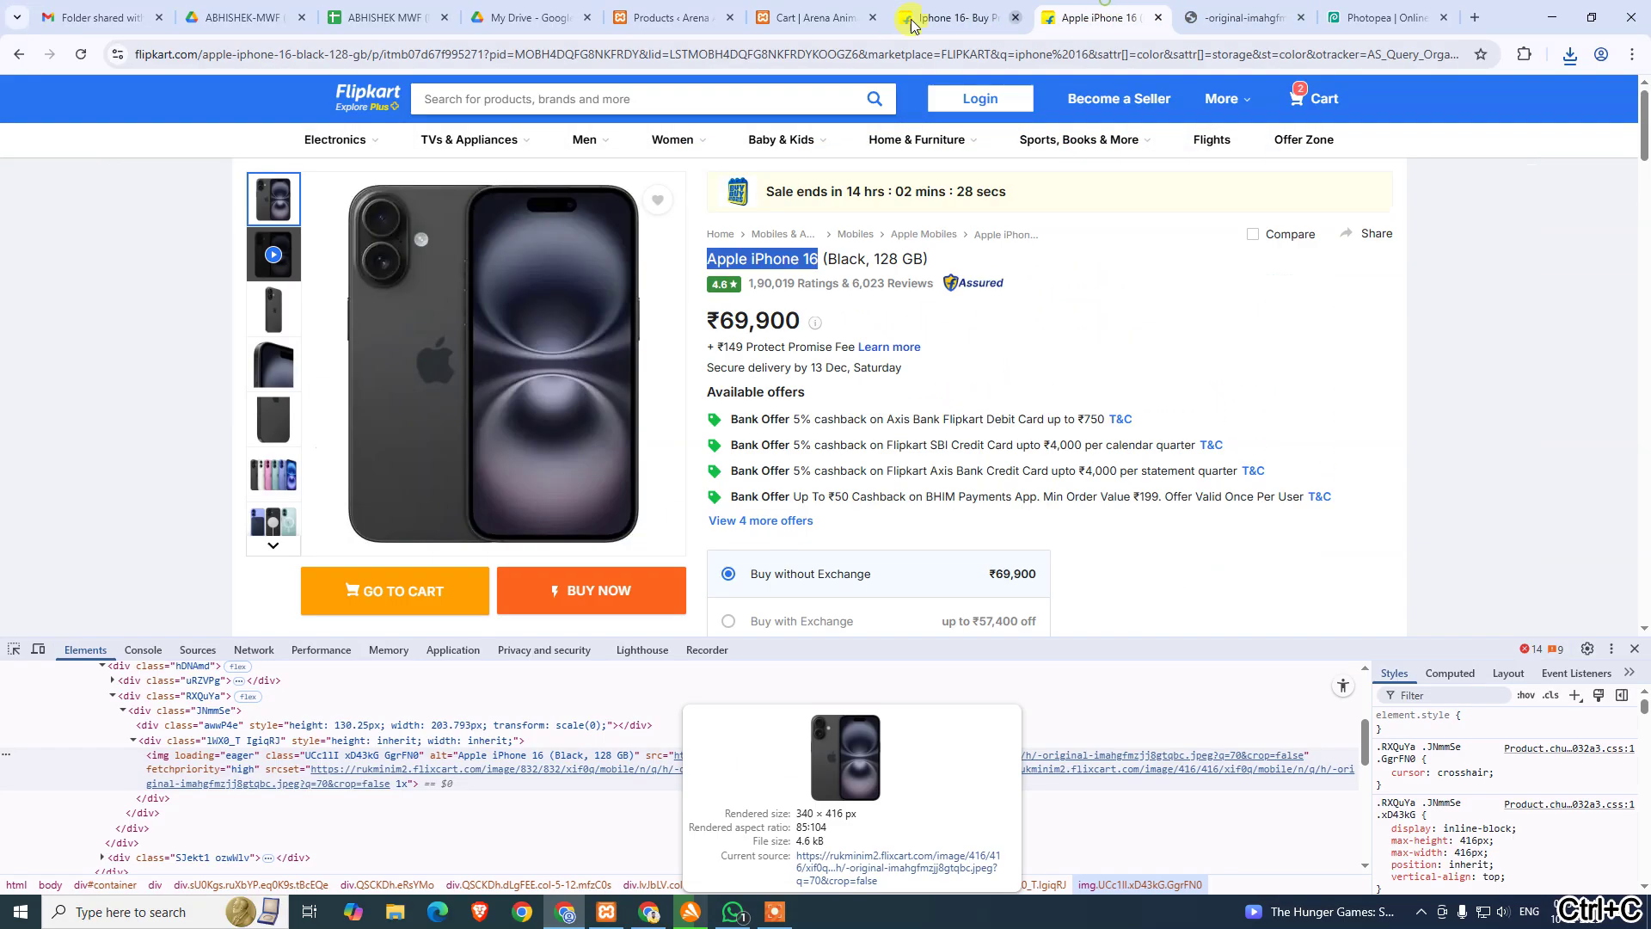
pyautogui.click(675, 18)
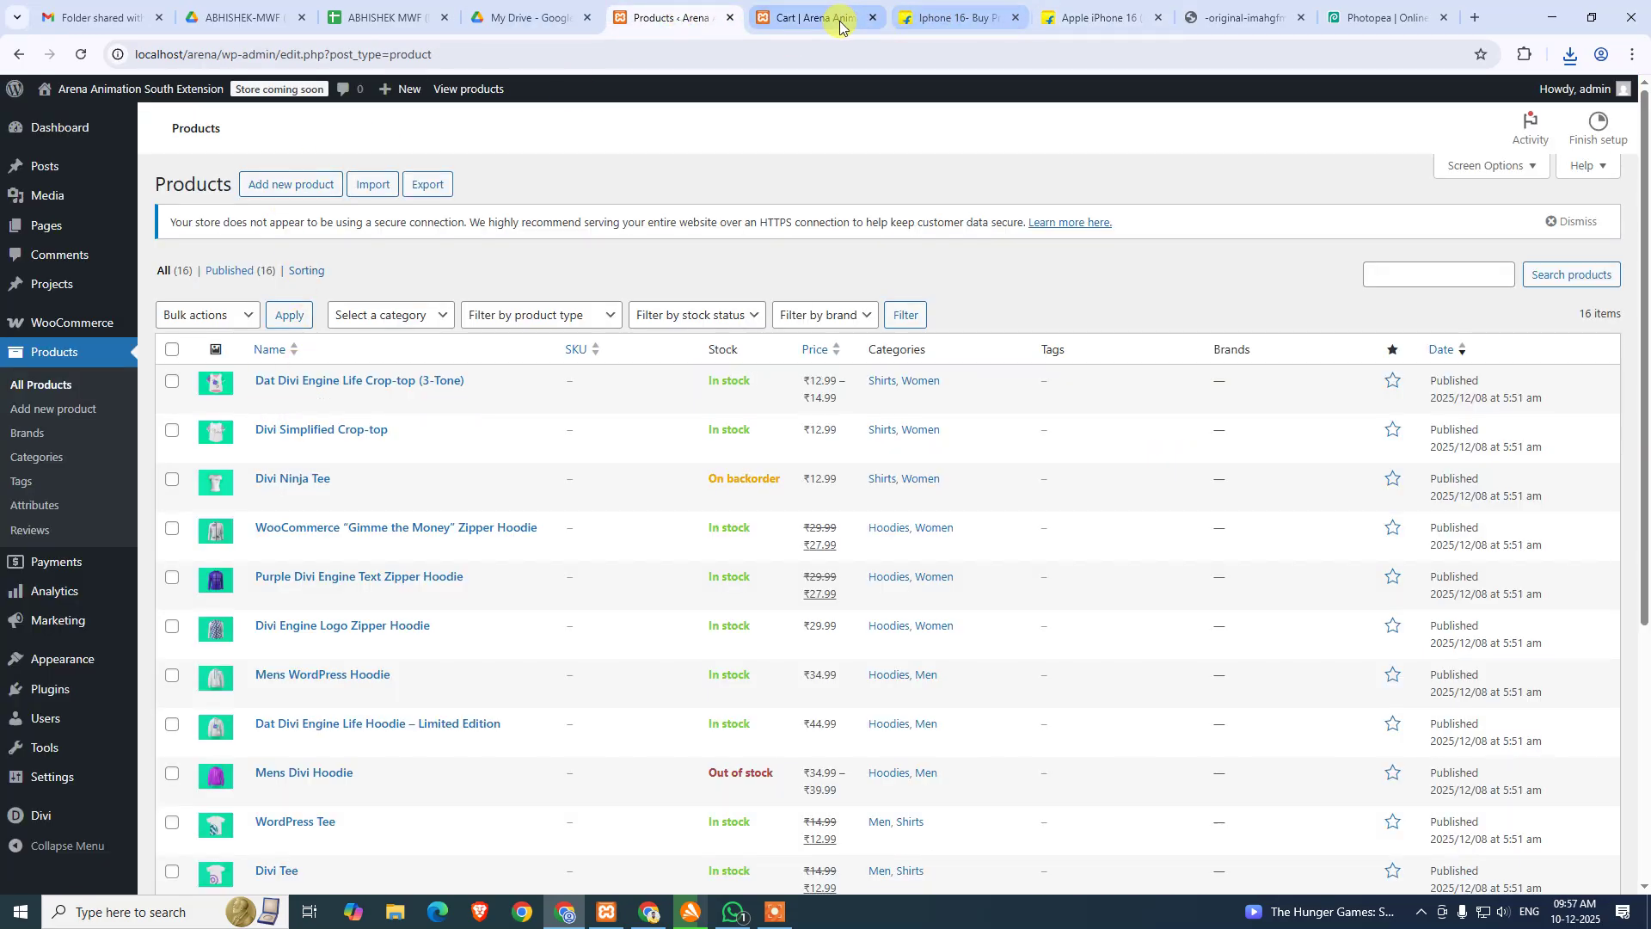
pyautogui.click(789, 19)
pyautogui.hotkey('ctrl', 'w')
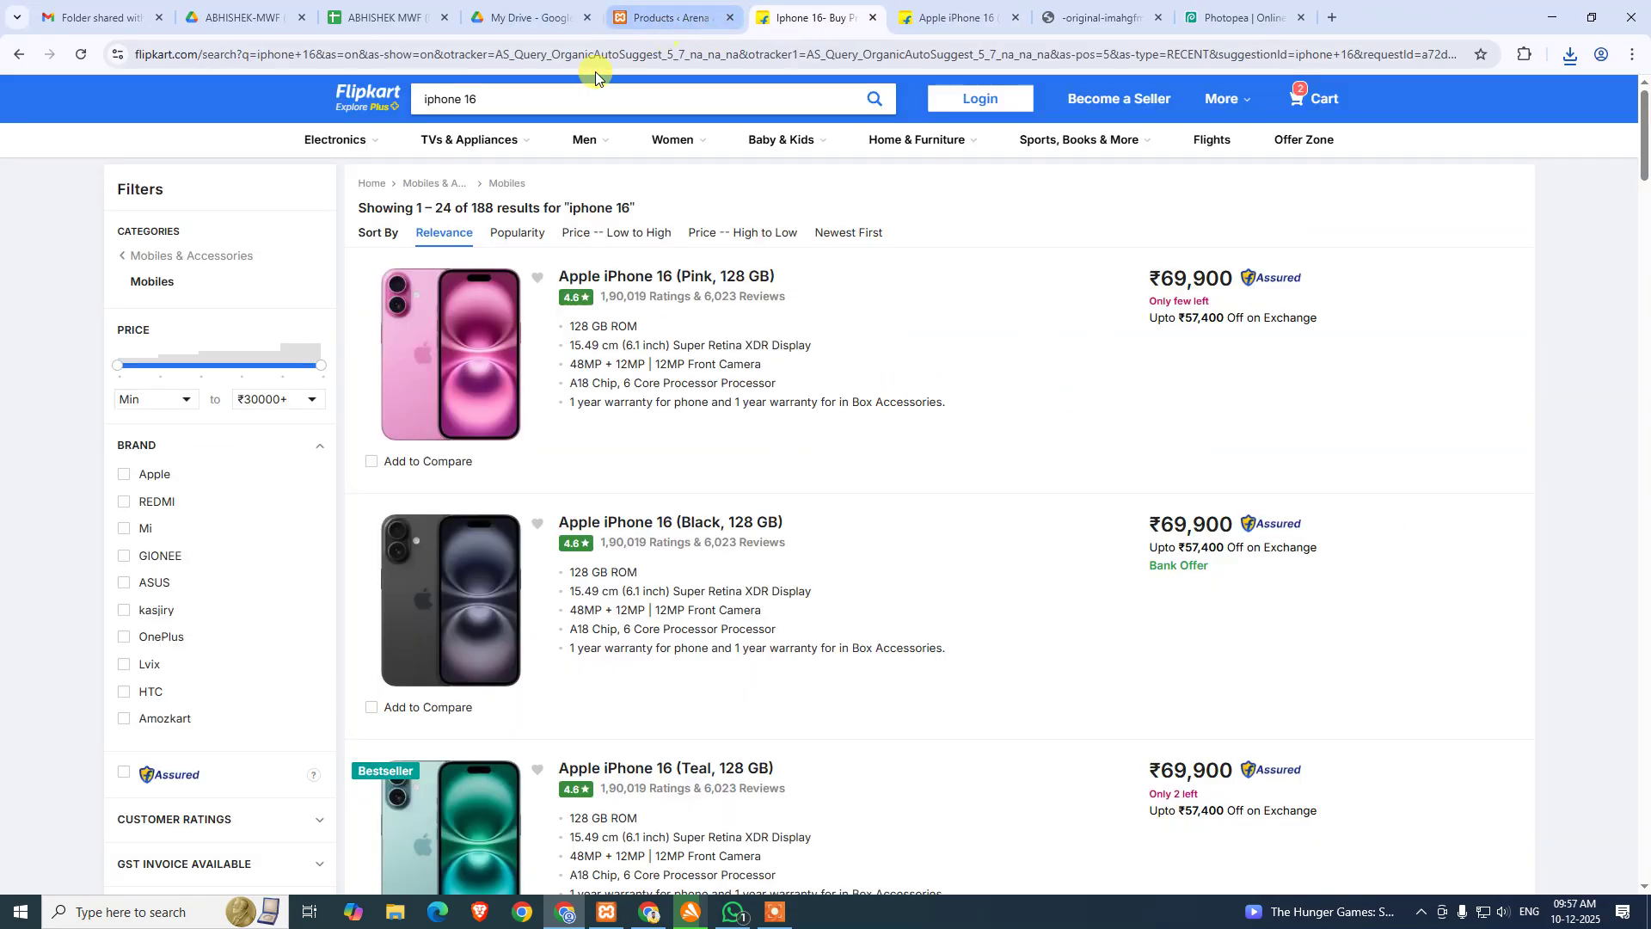
pyautogui.click(751, 10)
# - Start a new product and paste 'Apple iPhone 16' as its name
pyautogui.click(284, 186)
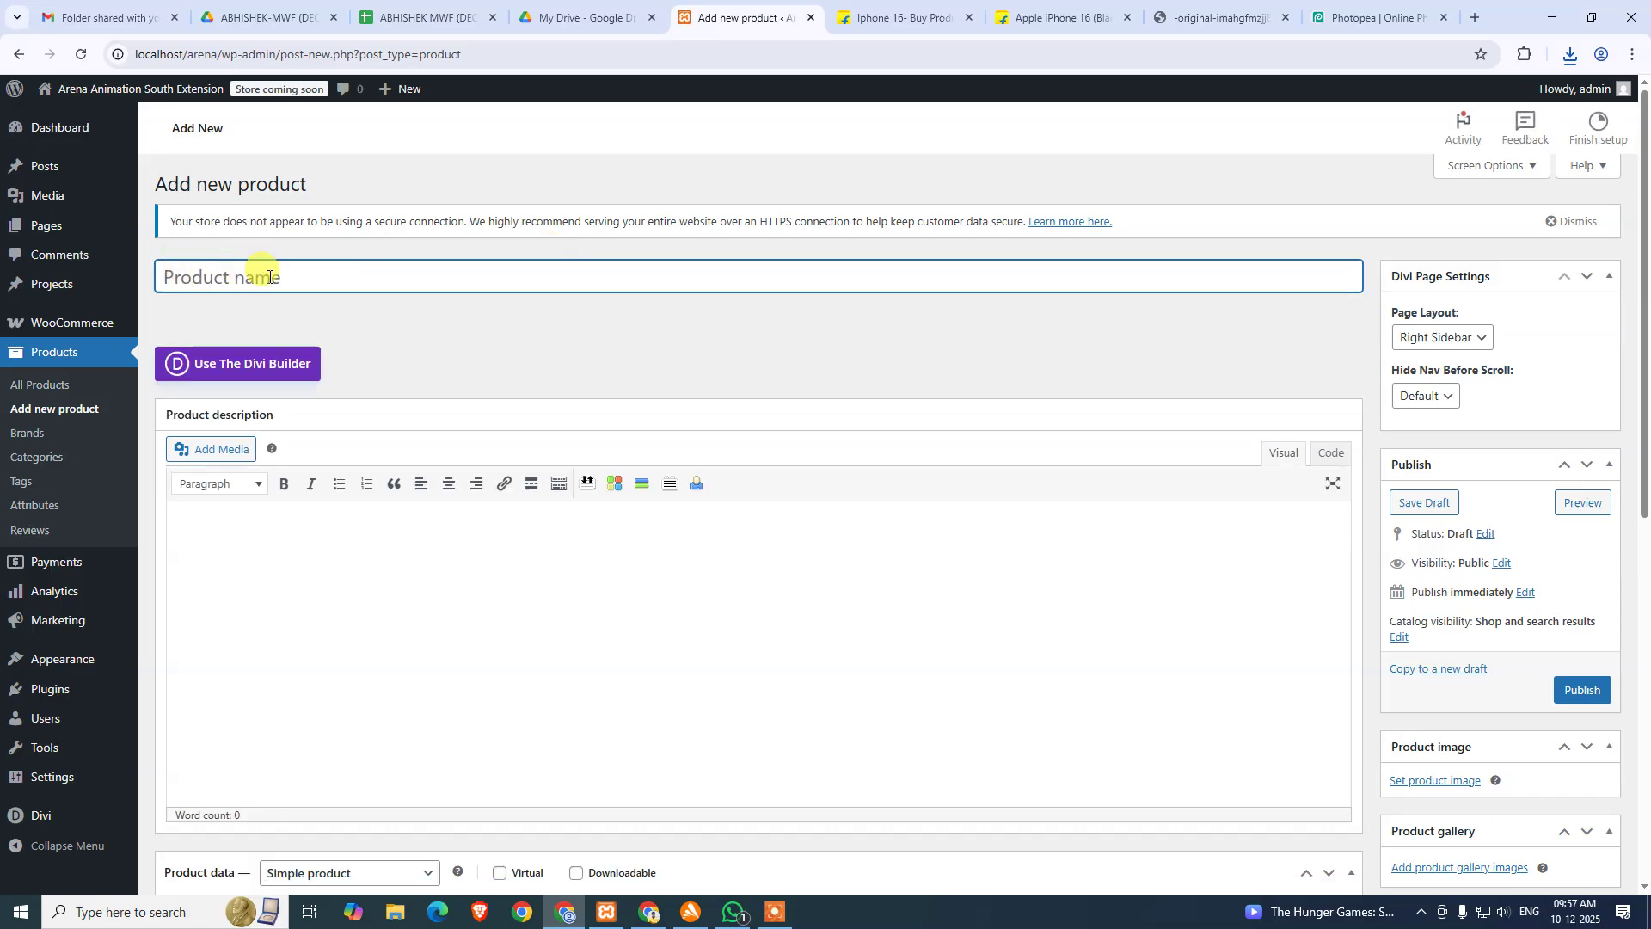
pyautogui.click(1059, 17)
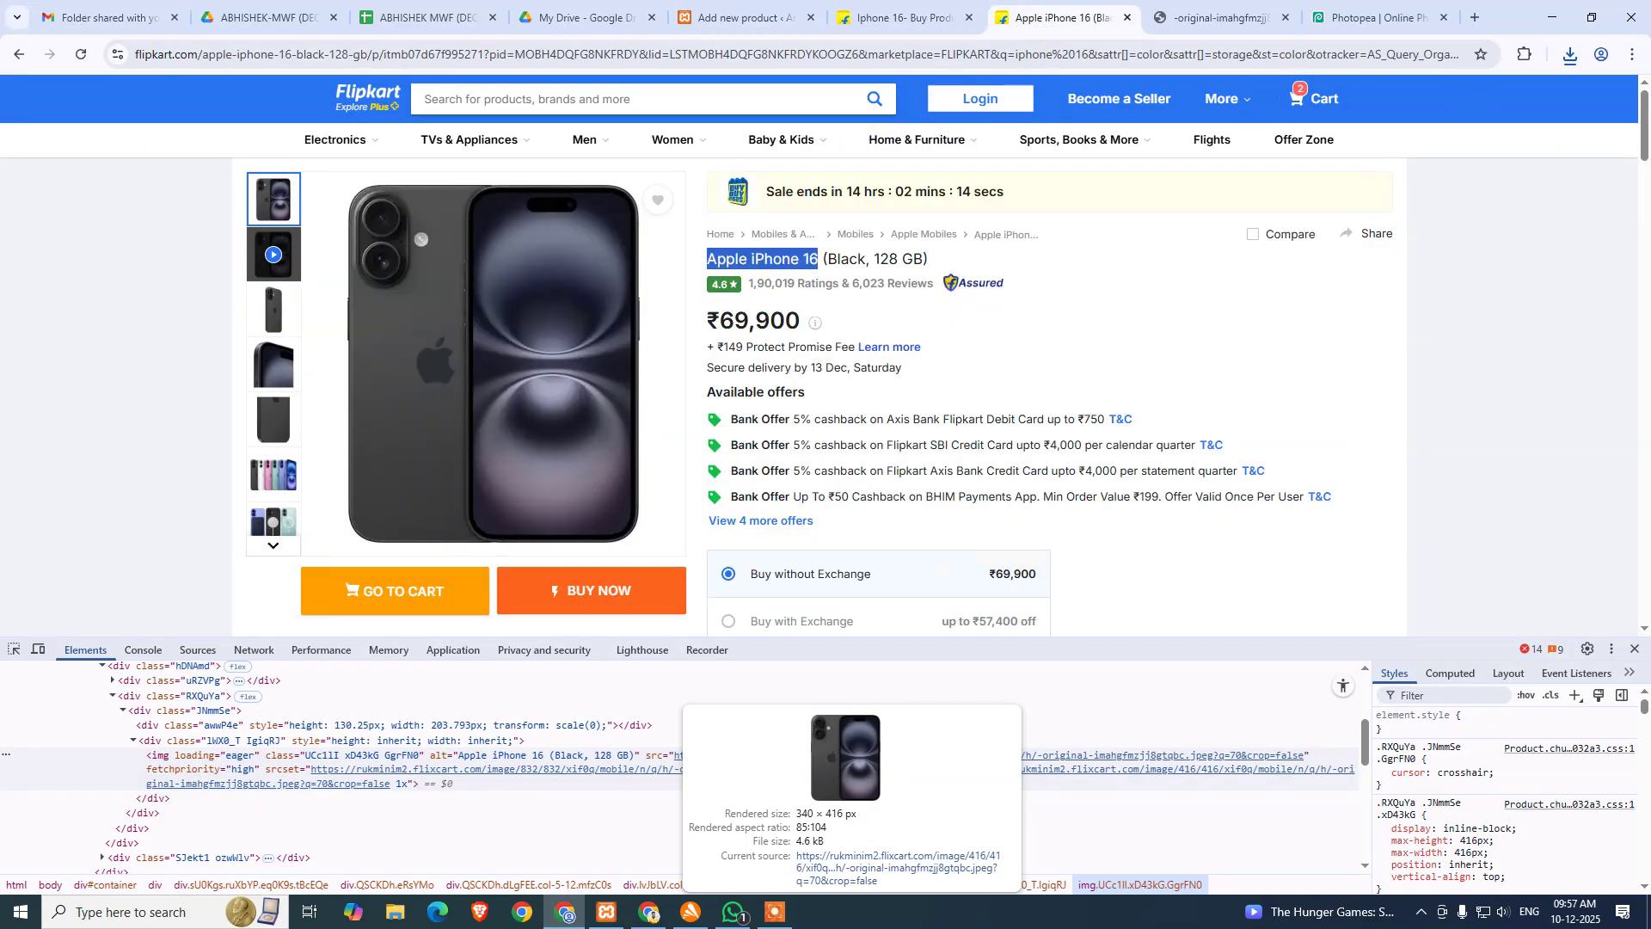
pyautogui.click(742, 17)
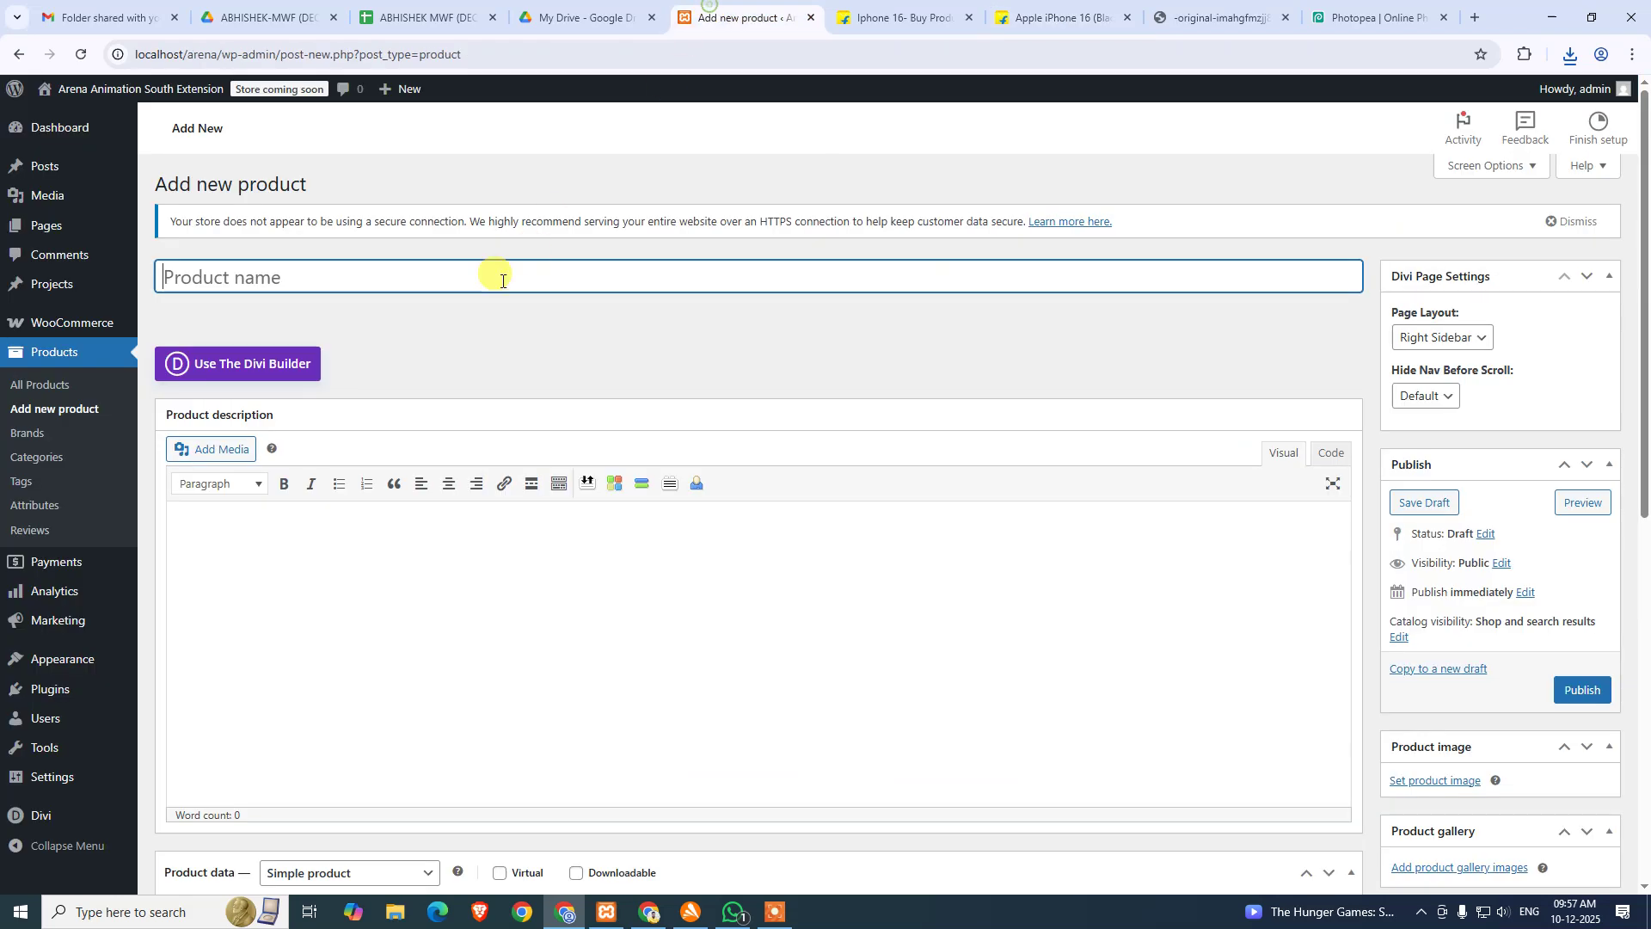
pyautogui.hotkey('ctrl', 'v')
pyautogui.click(439, 582)
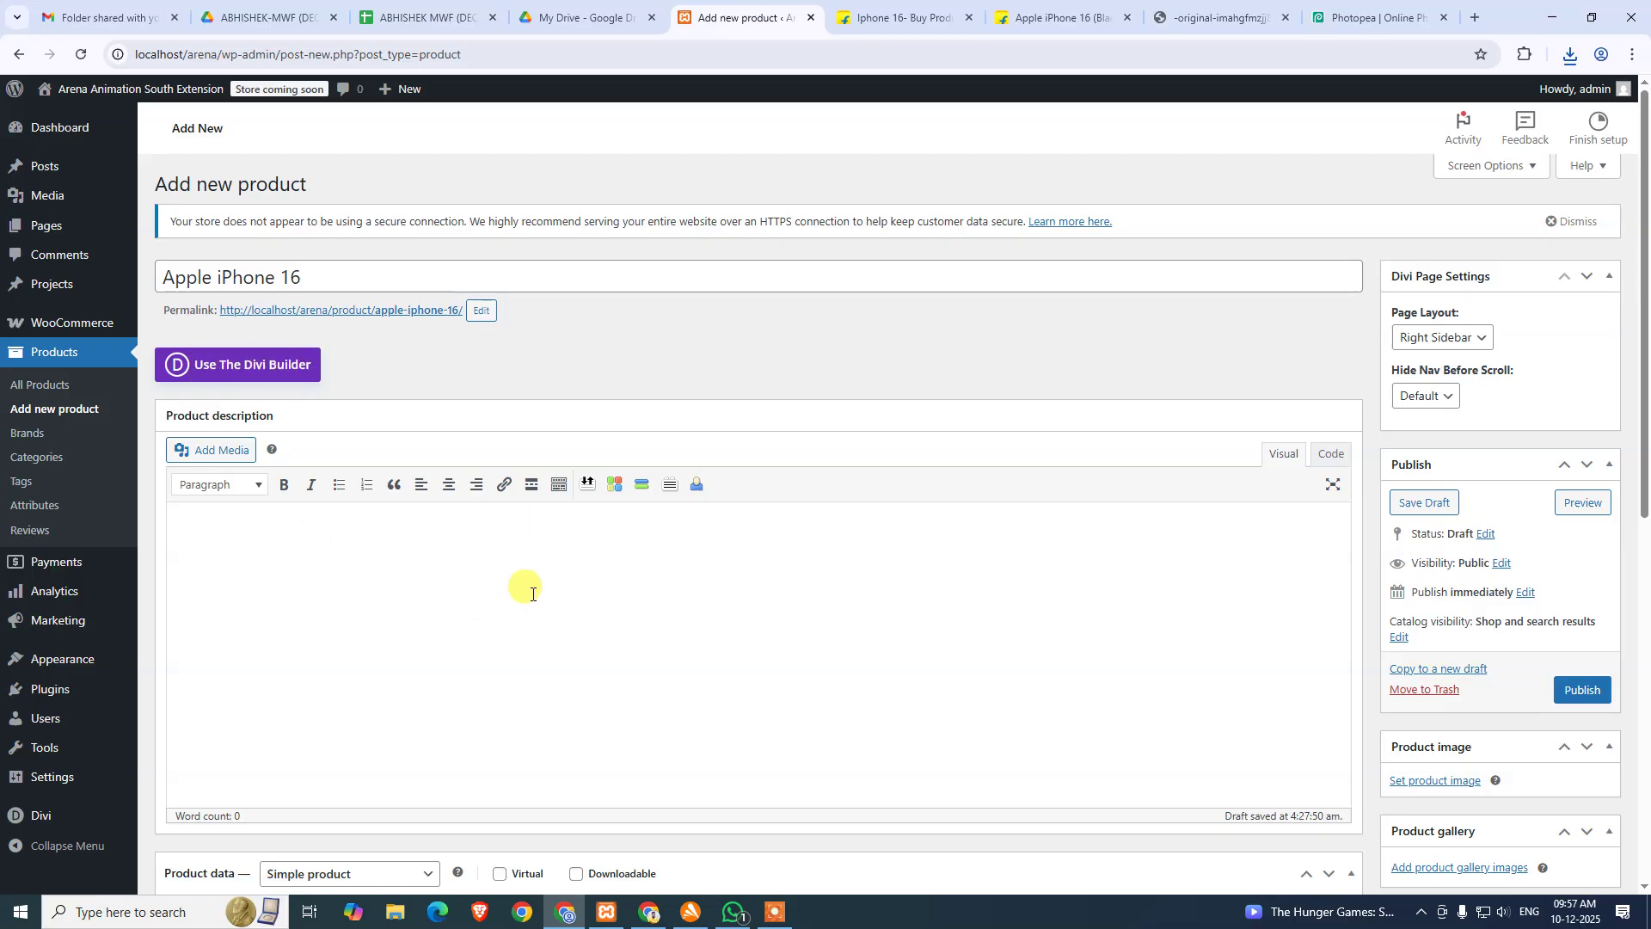
pyautogui.scroll(-5, 553, 587)
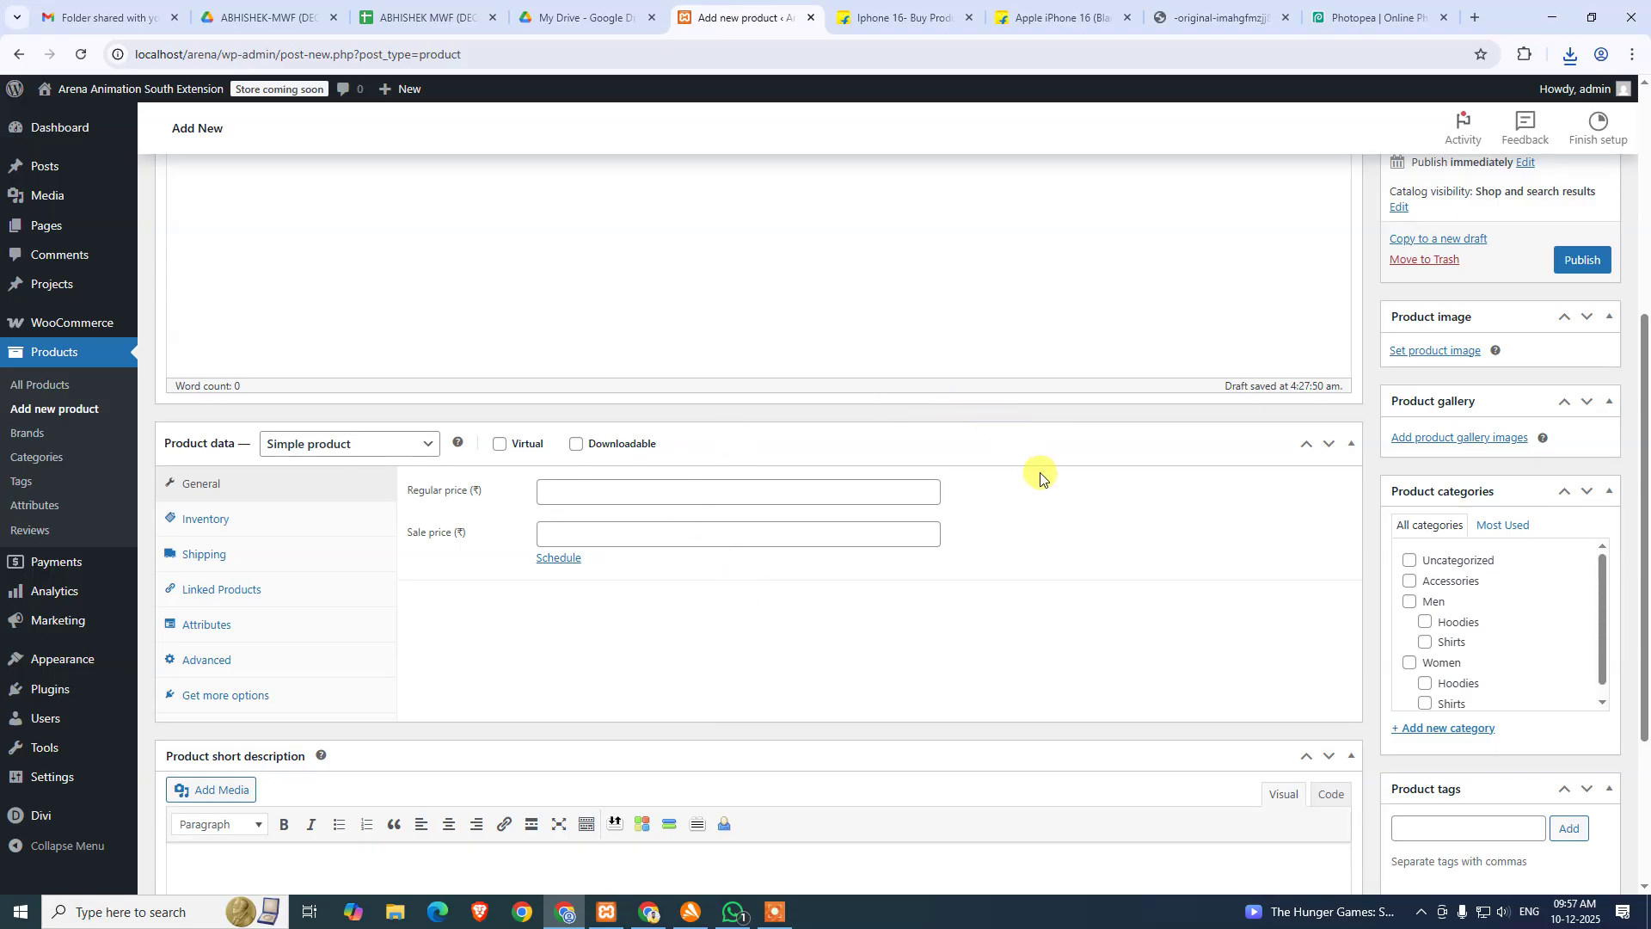
pyautogui.scroll(2, 1432, 344)
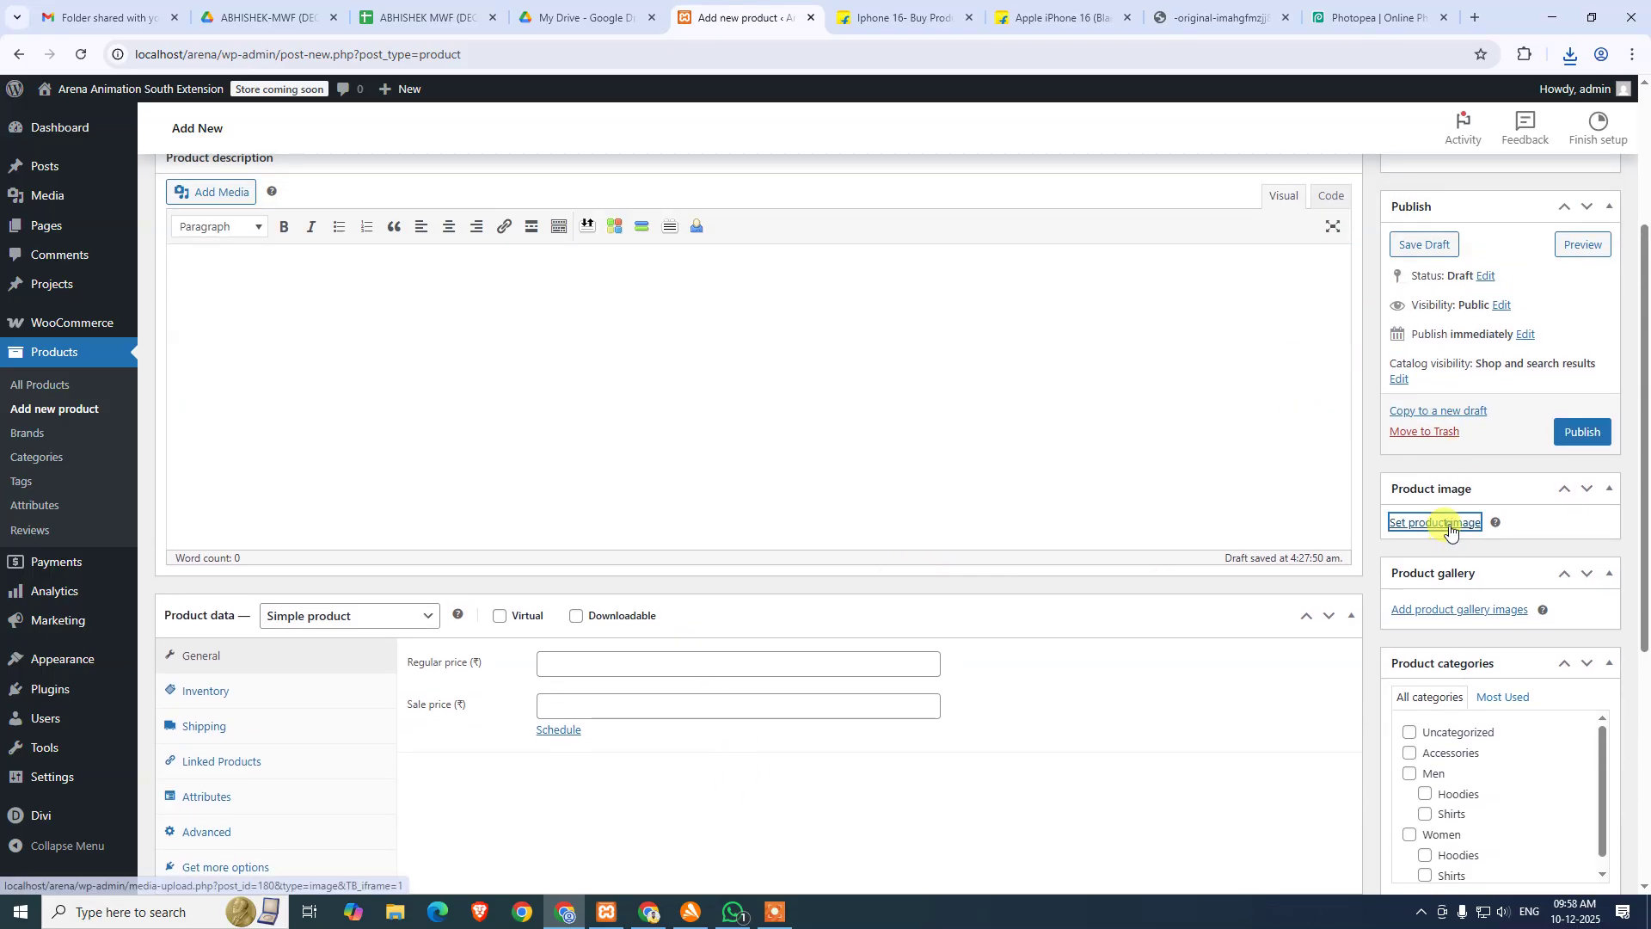
# - Upload Black.jpg from Downloads and set it as the product image
pyautogui.click(1428, 521)
pyautogui.click(109, 166)
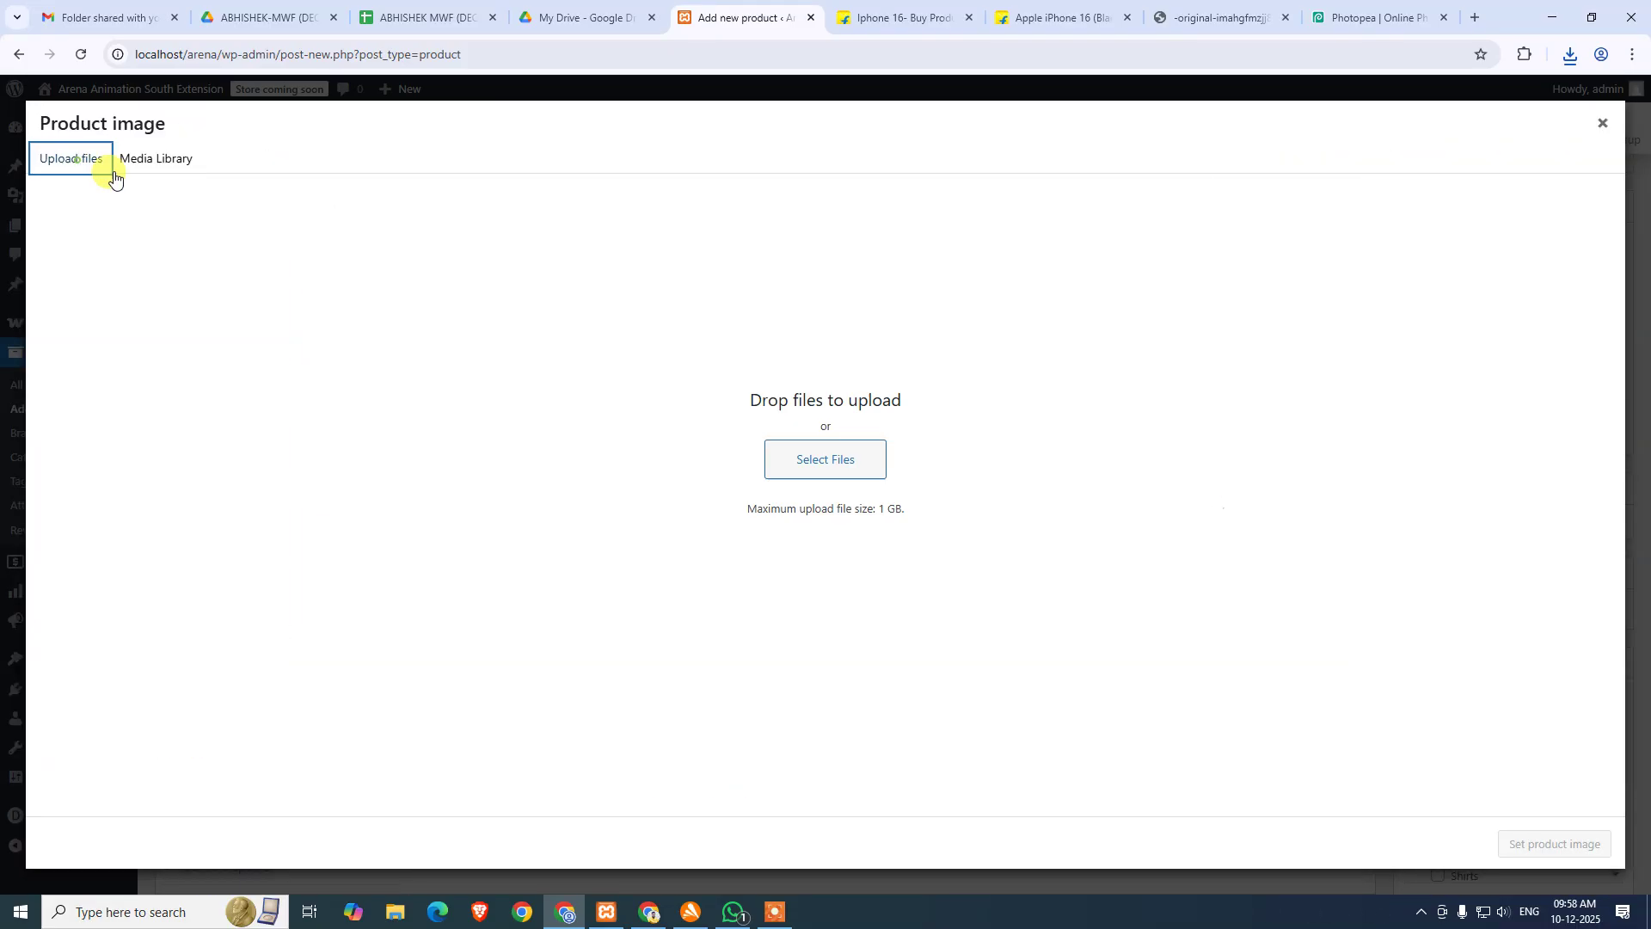
pyautogui.click(835, 443)
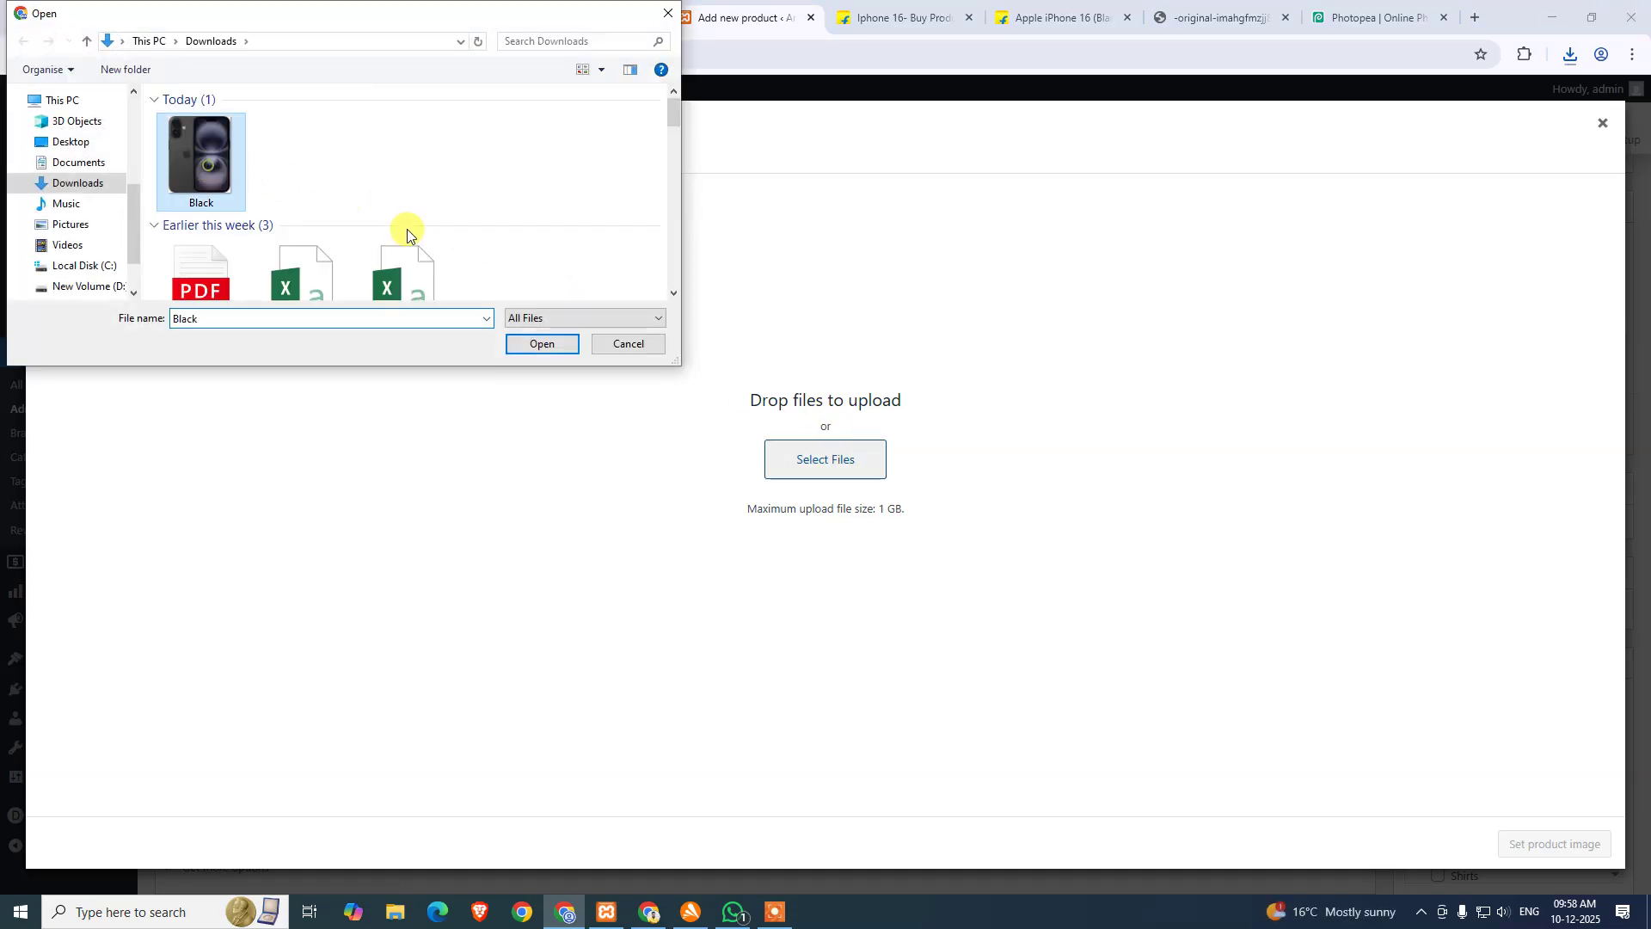
pyautogui.click(73, 142)
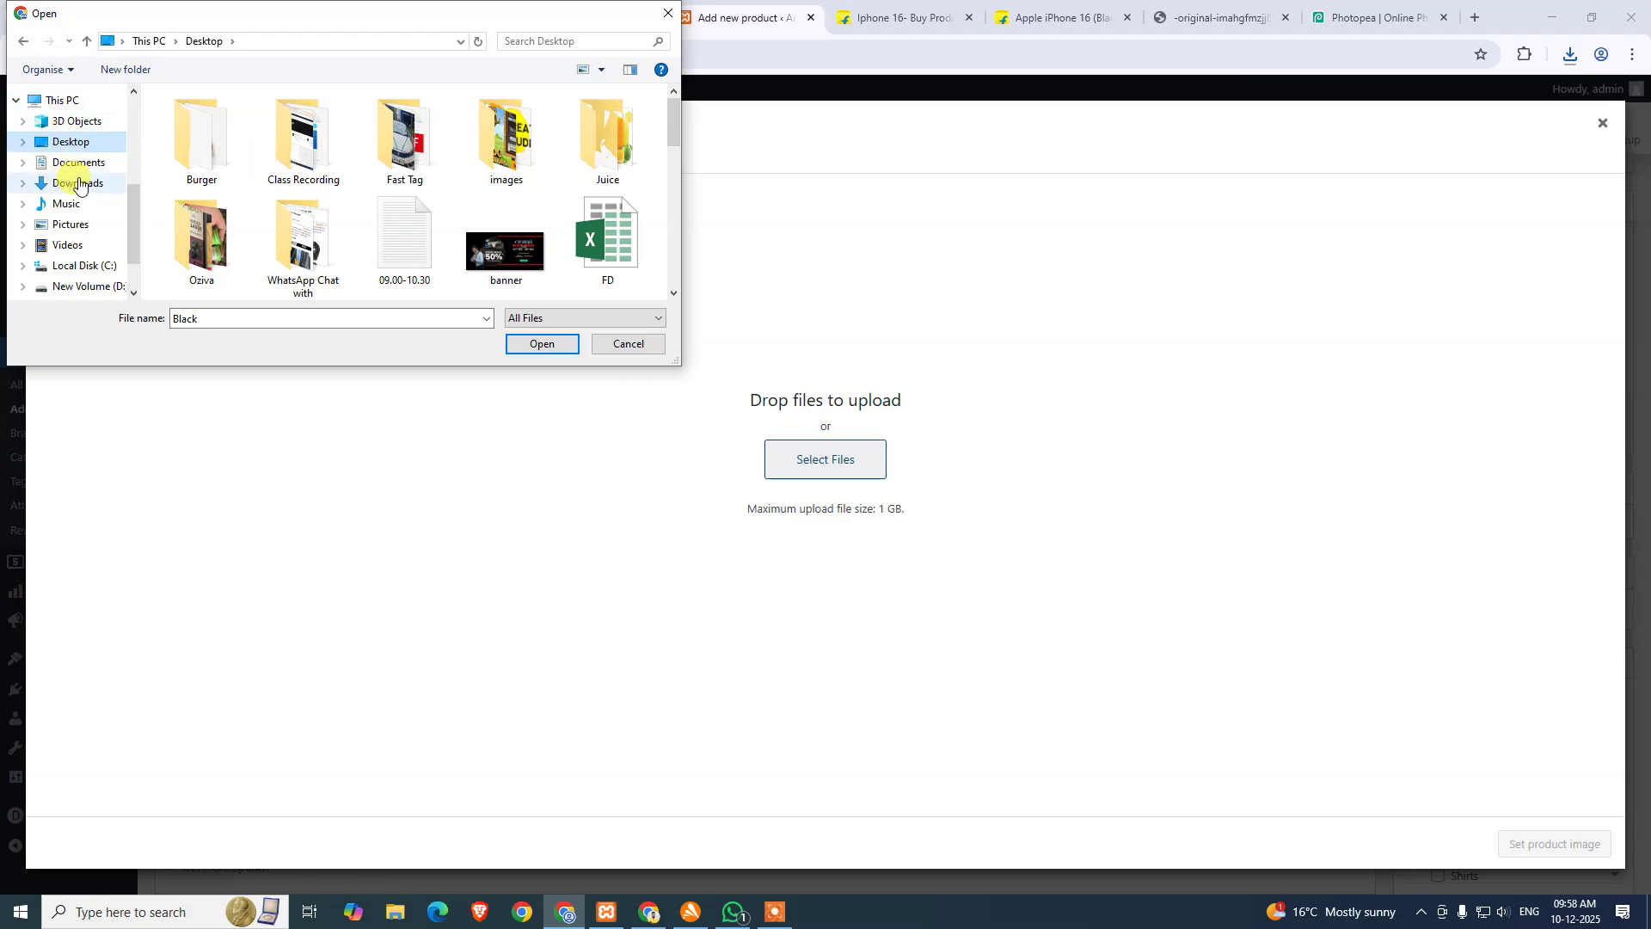
pyautogui.click(78, 184)
pyautogui.click(575, 349)
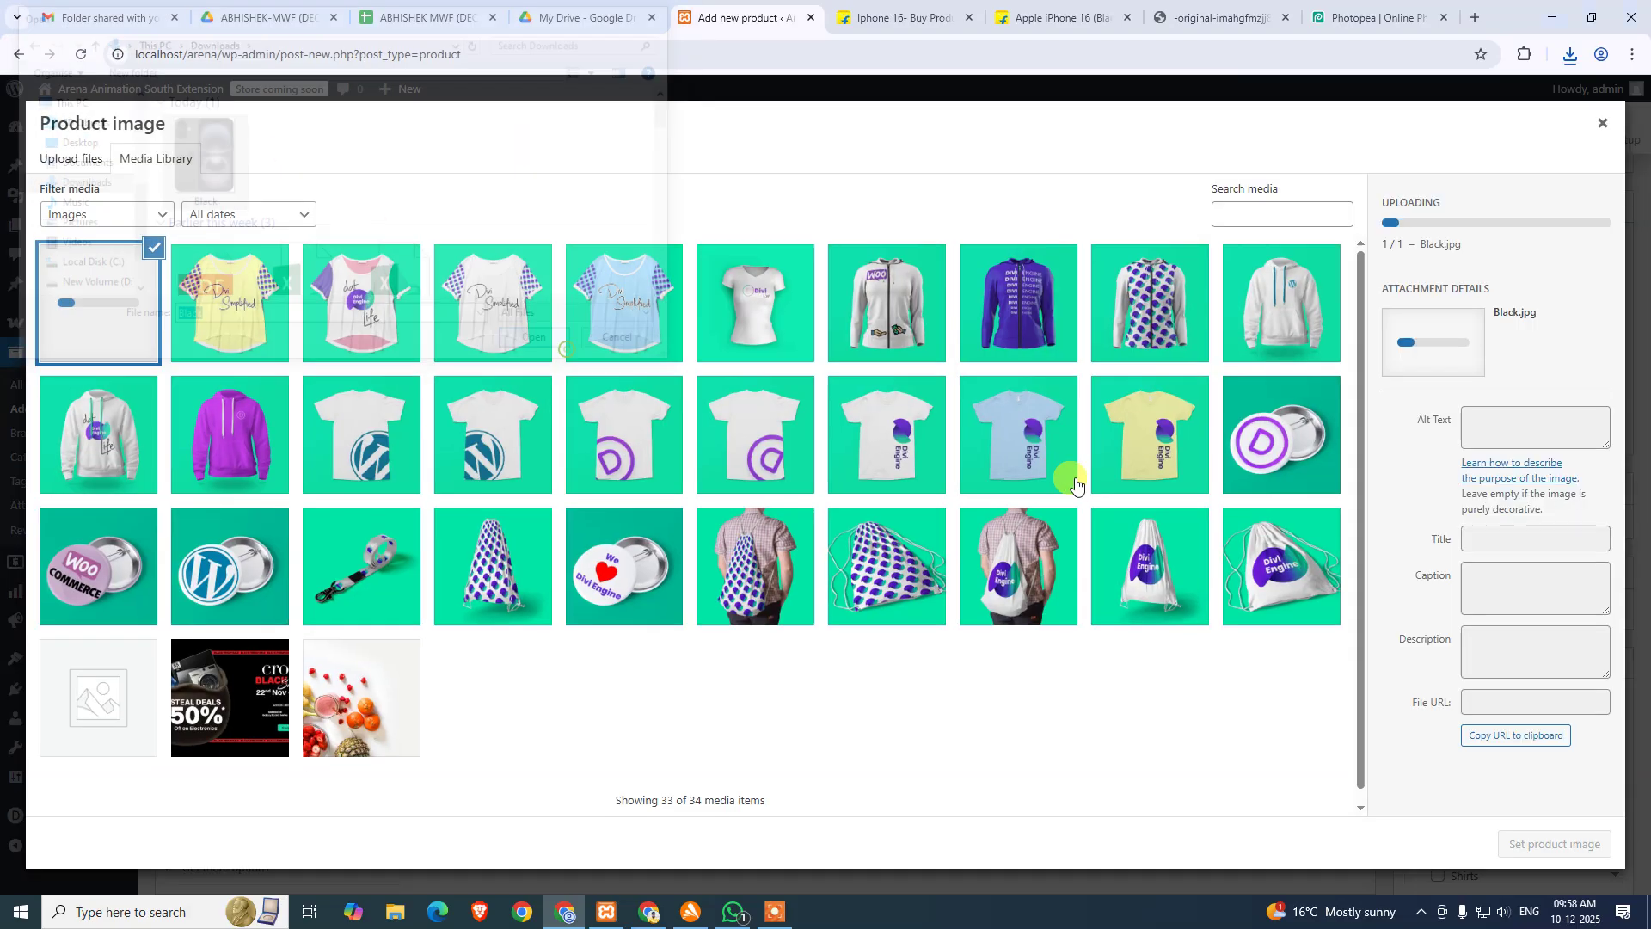
pyautogui.click(1528, 847)
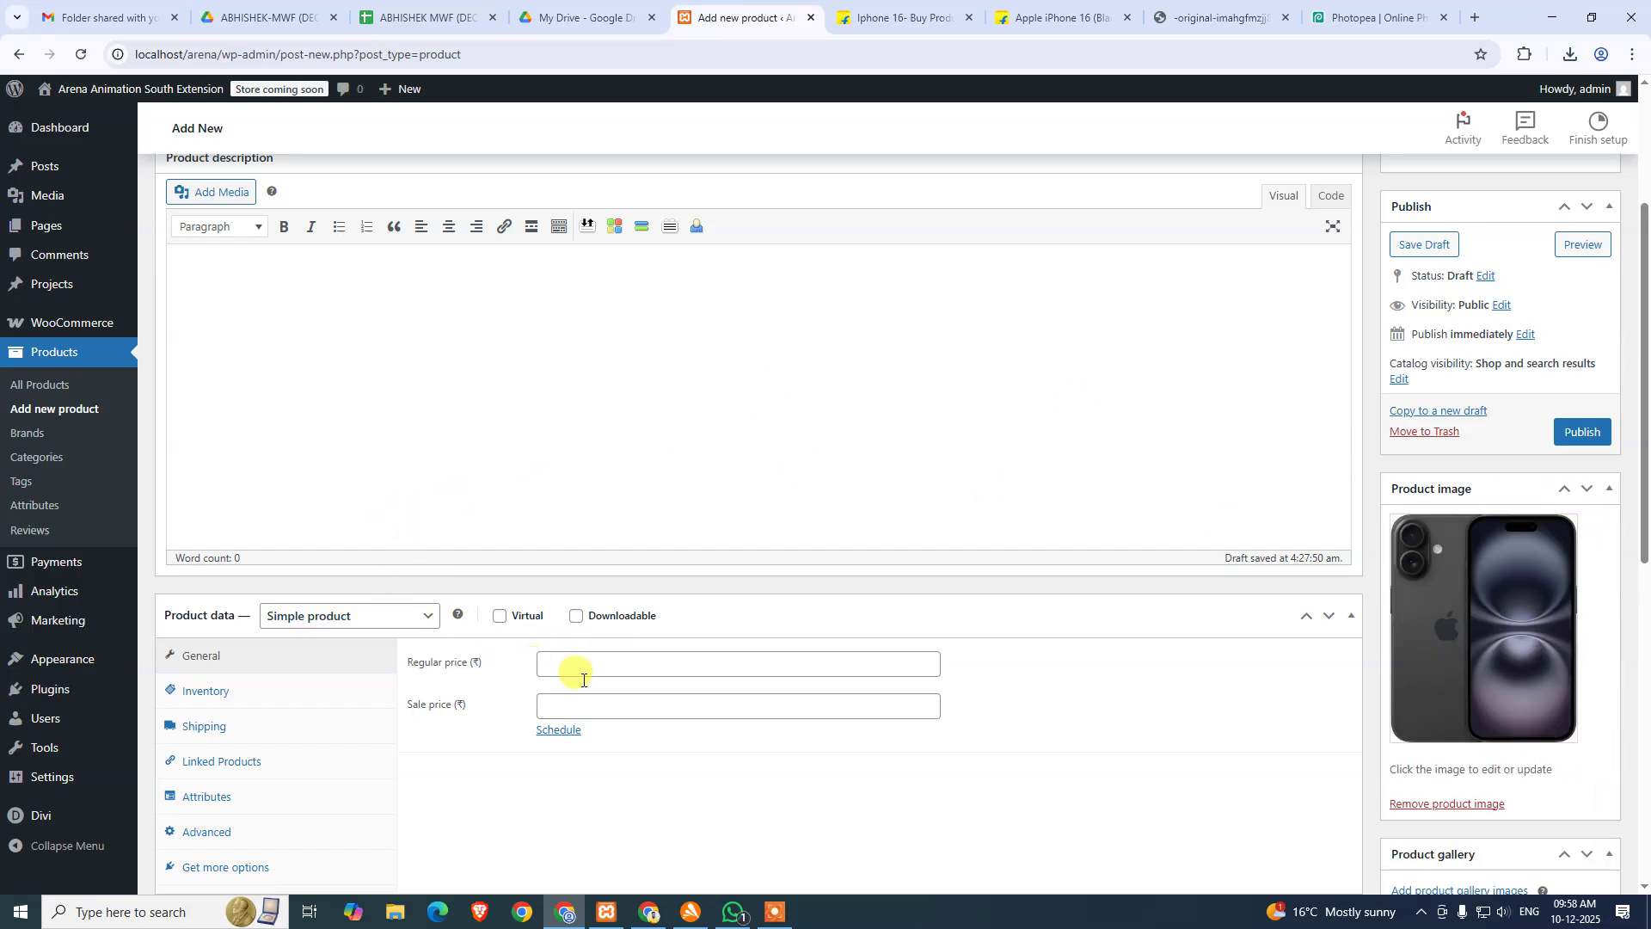
# - Copy Flipkart's ₹69,900 price into Regular price as 69900, leaving Sale price empty
pyautogui.click(1053, 17)
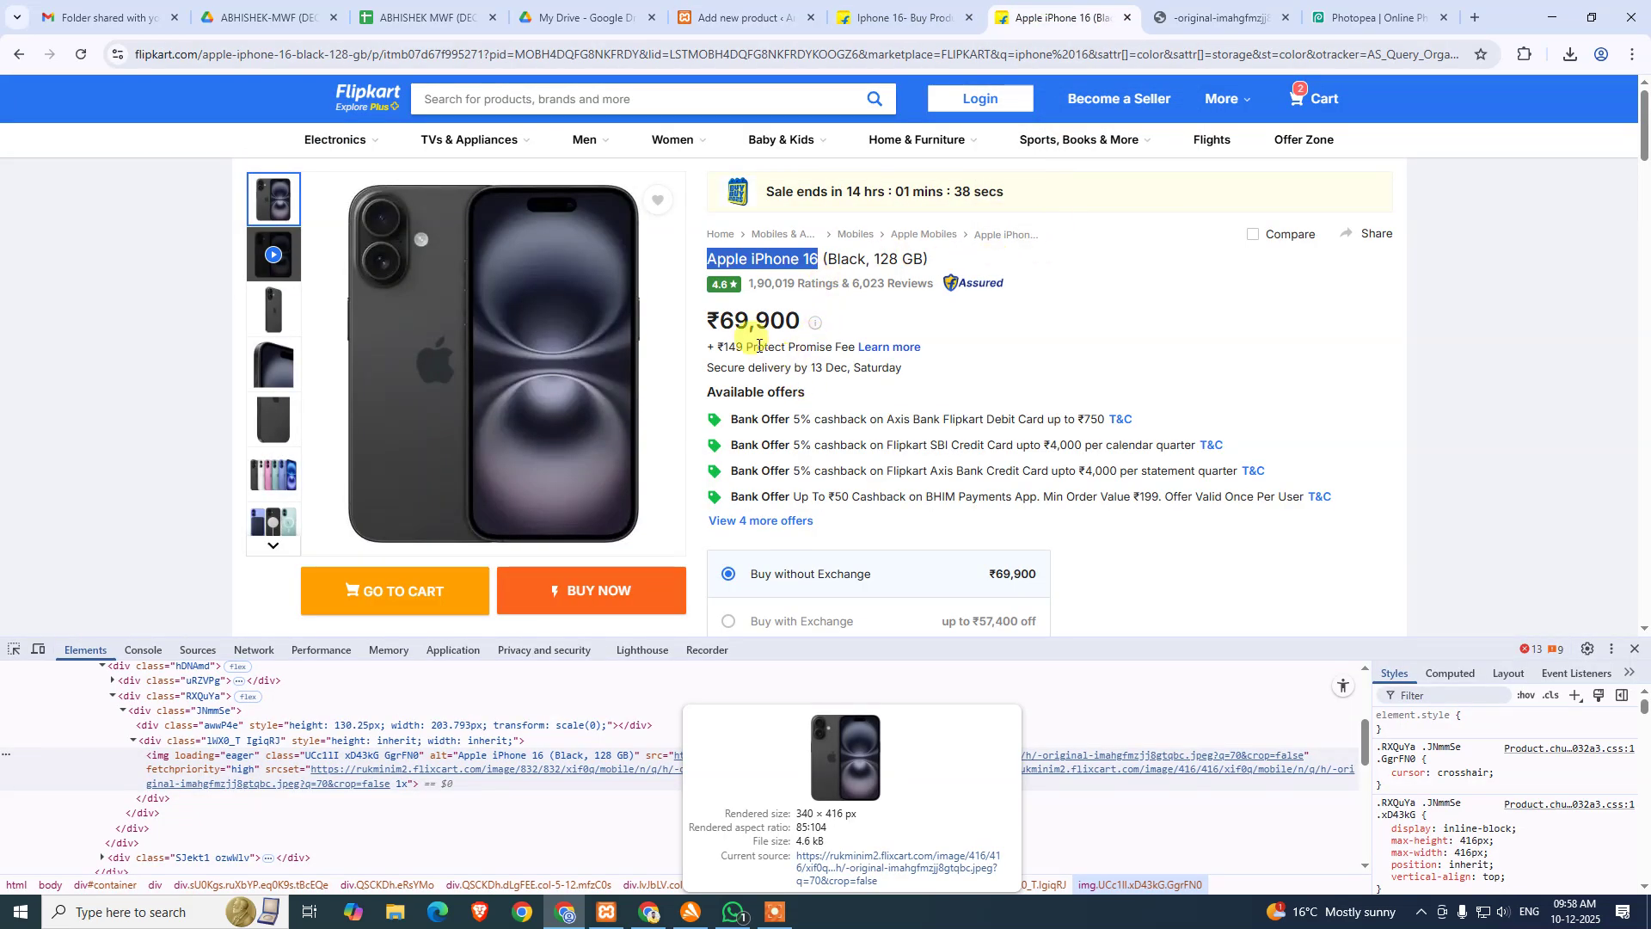
pyautogui.moveTo(722, 332); pyautogui.dragTo(790, 322)
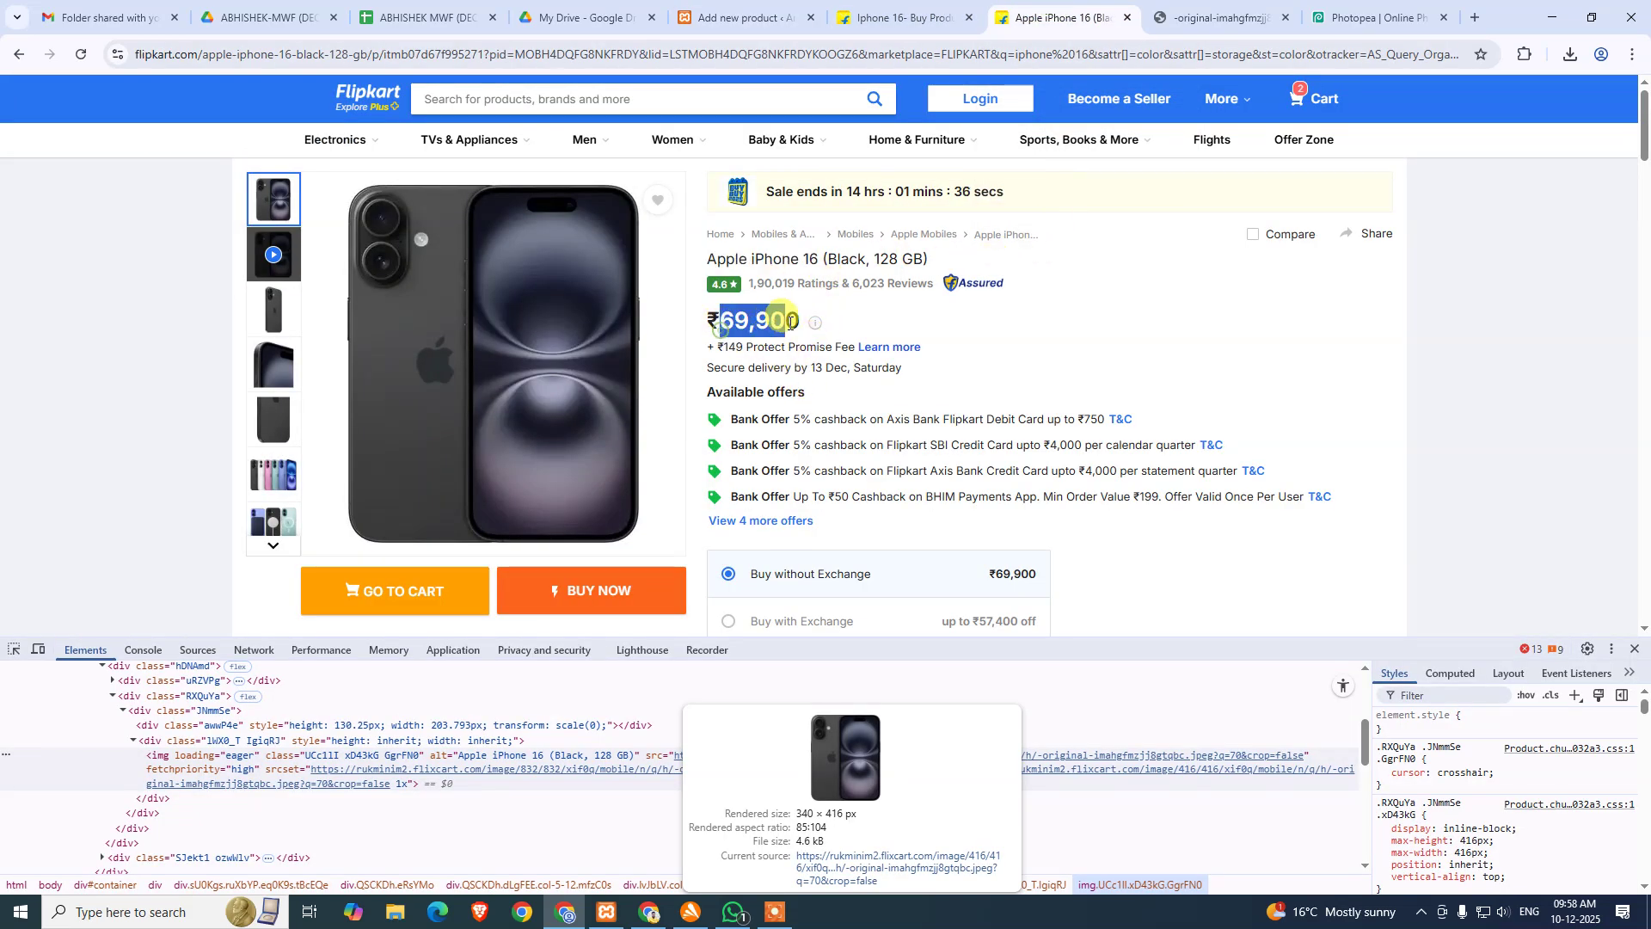
pyautogui.hotkey('ctrl', 'c')
pyautogui.click(739, 17)
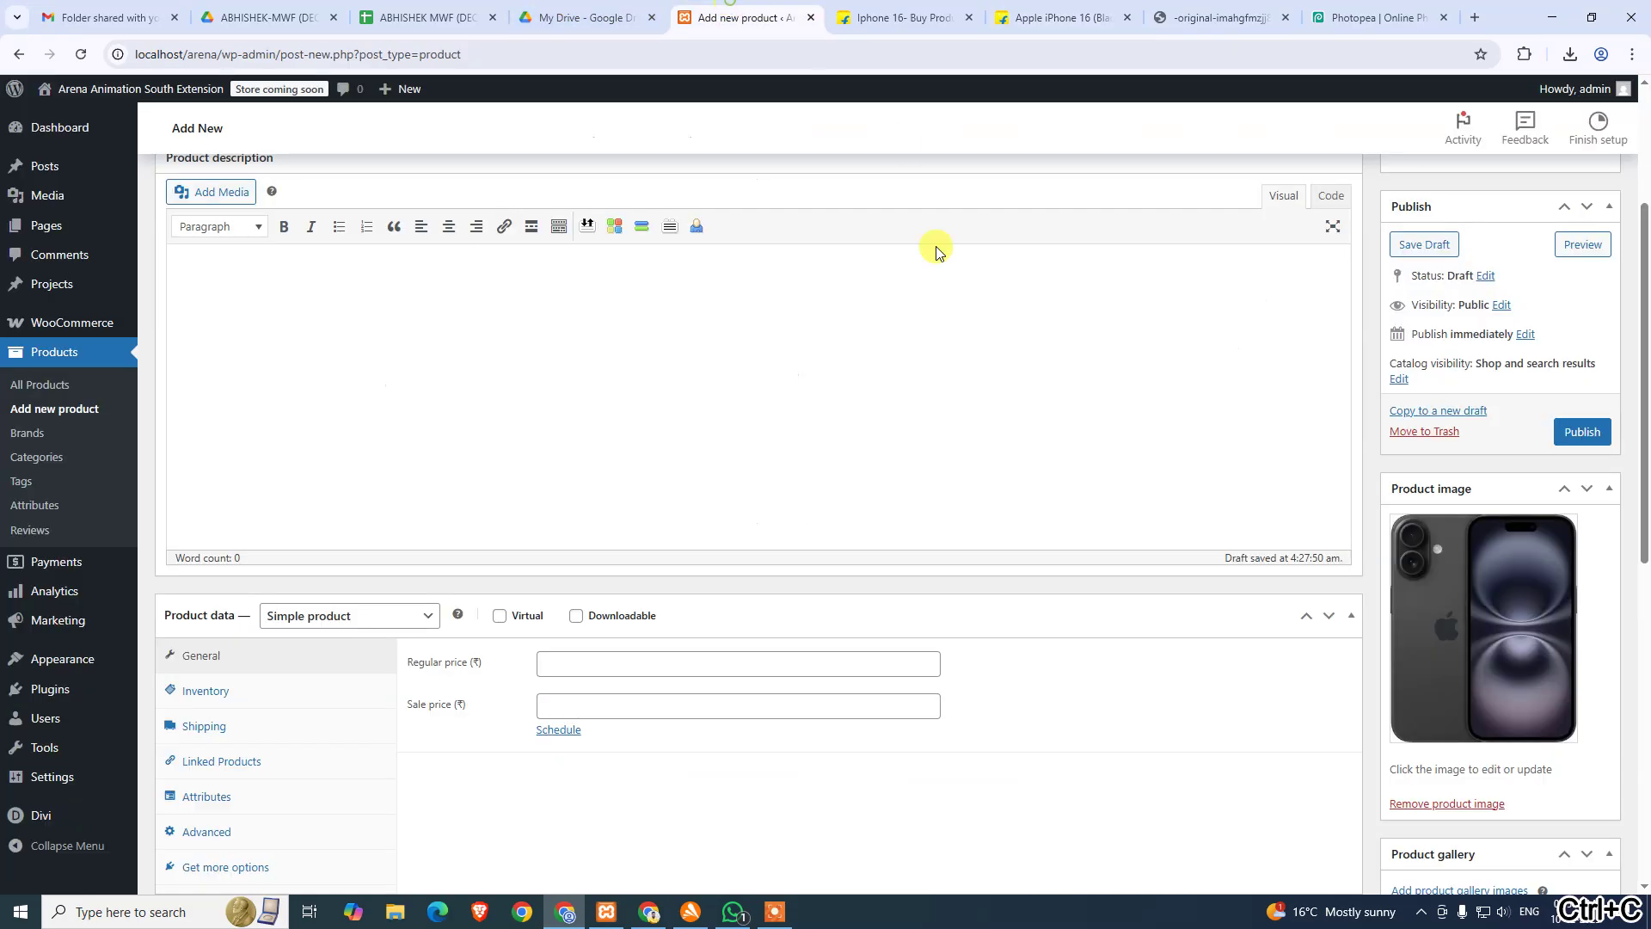
pyautogui.click(582, 663)
pyautogui.hotkey('ctrl', 'v')
pyautogui.click(590, 705)
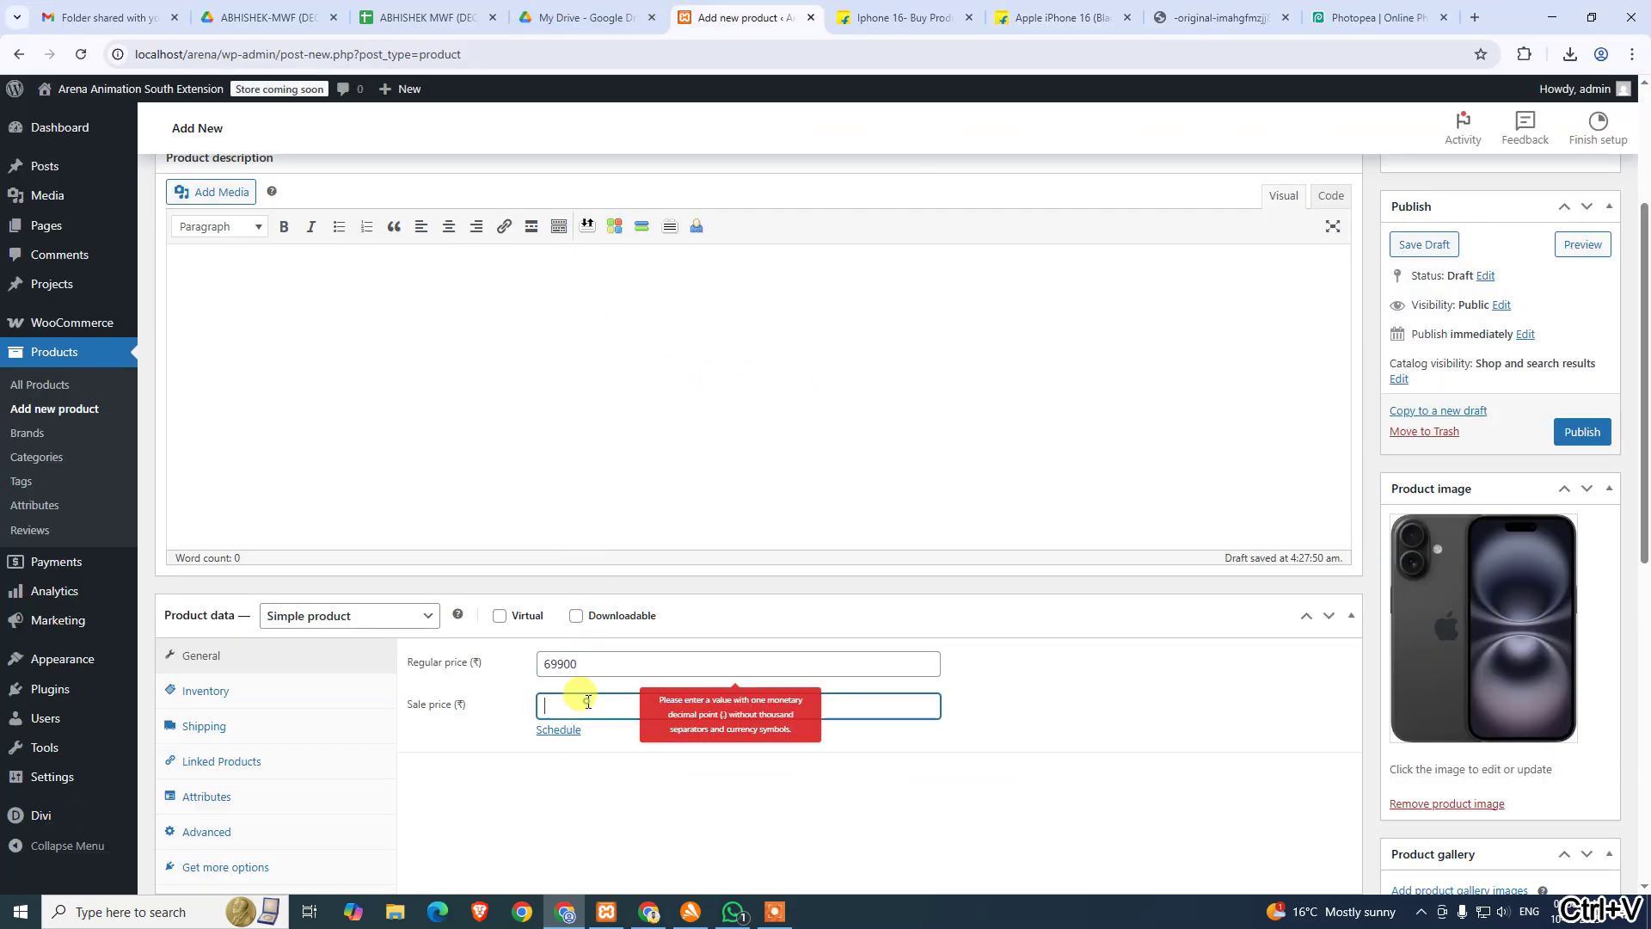
pyautogui.hotkey('ctrl', 'v')
pyautogui.press('BackSpace')
pyautogui.press('BackSpace')
pyautogui.press('BackSpace')
pyautogui.press('BackSpace')
pyautogui.press('BackSpace')
pyautogui.press('BackSpace')
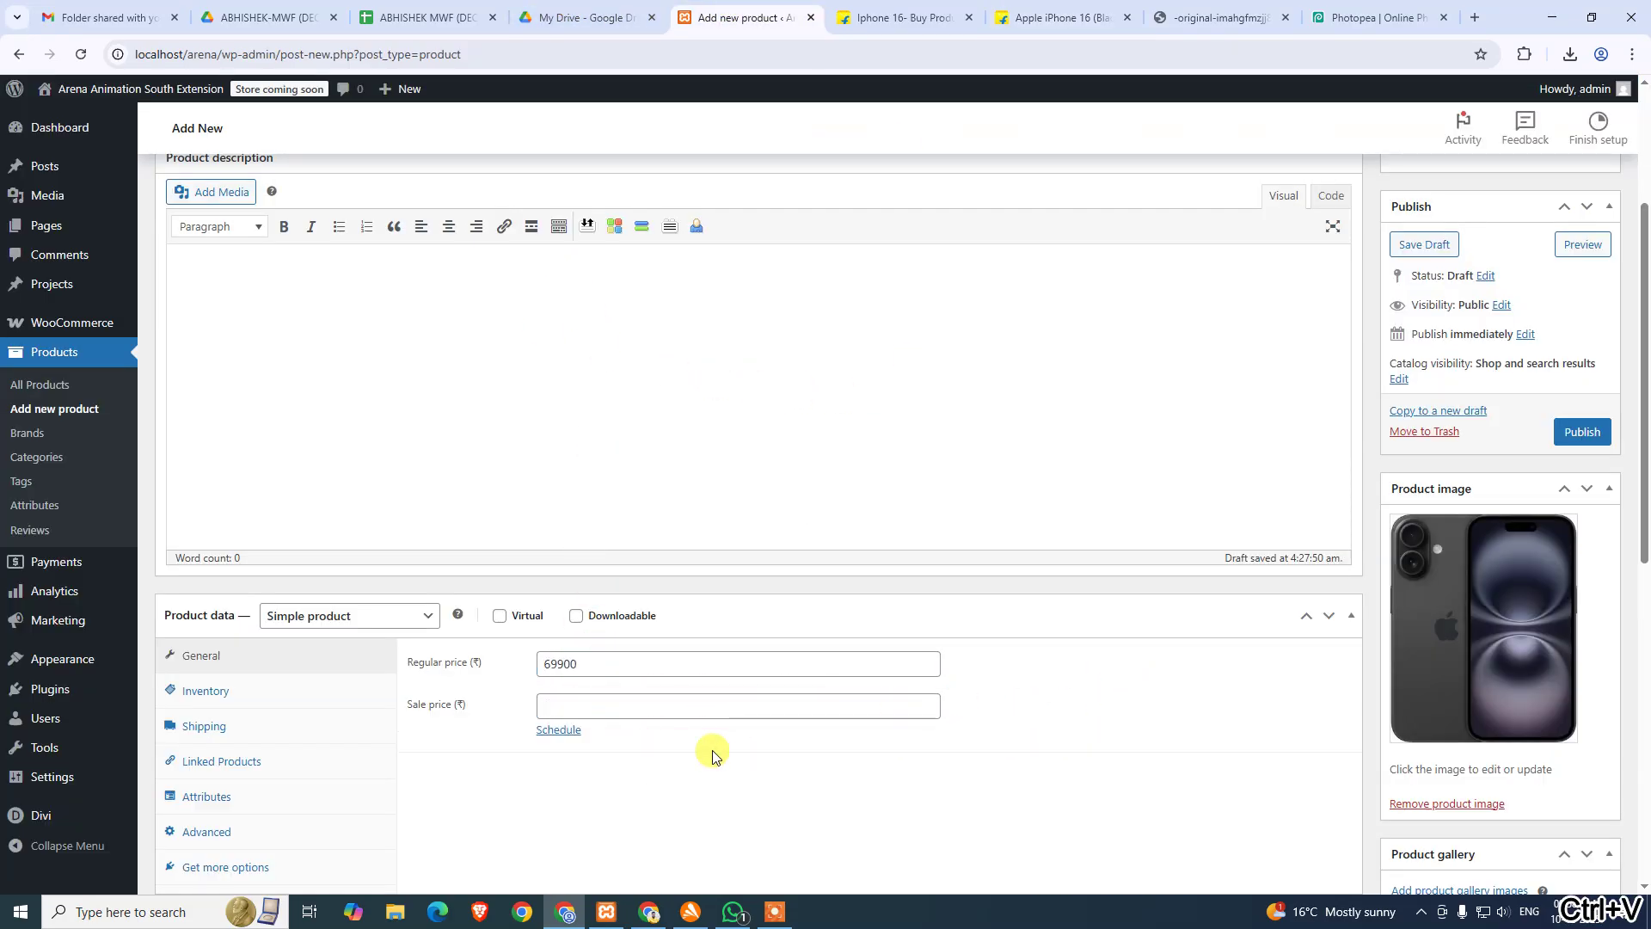
pyautogui.click(1023, 16)
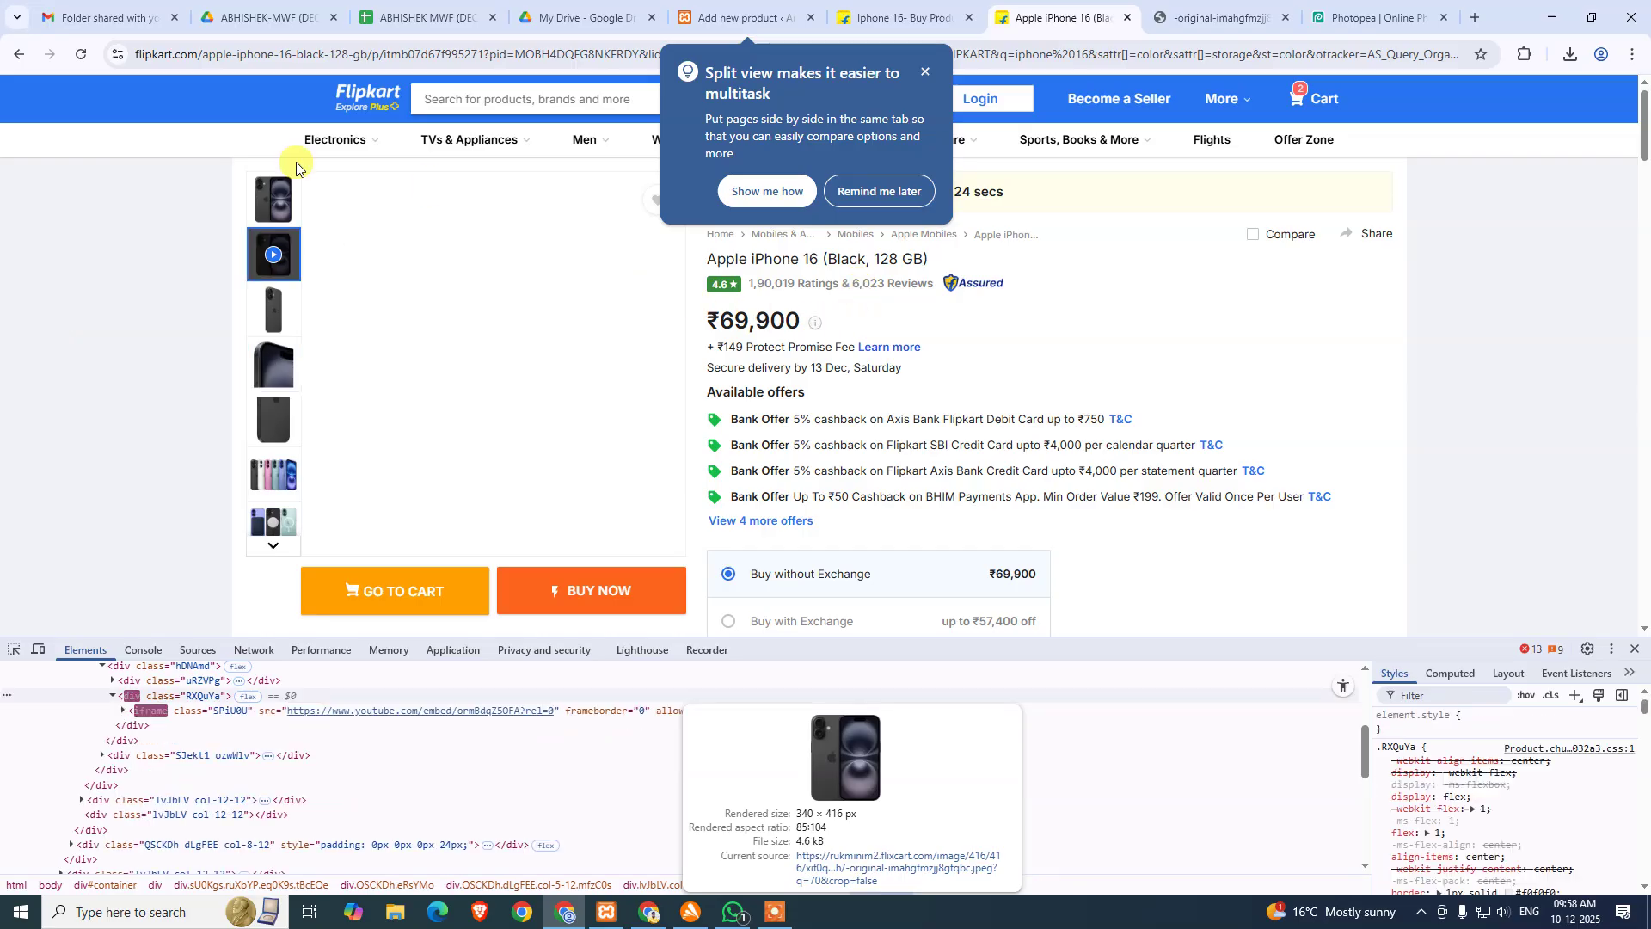
pyautogui.click(544, 98)
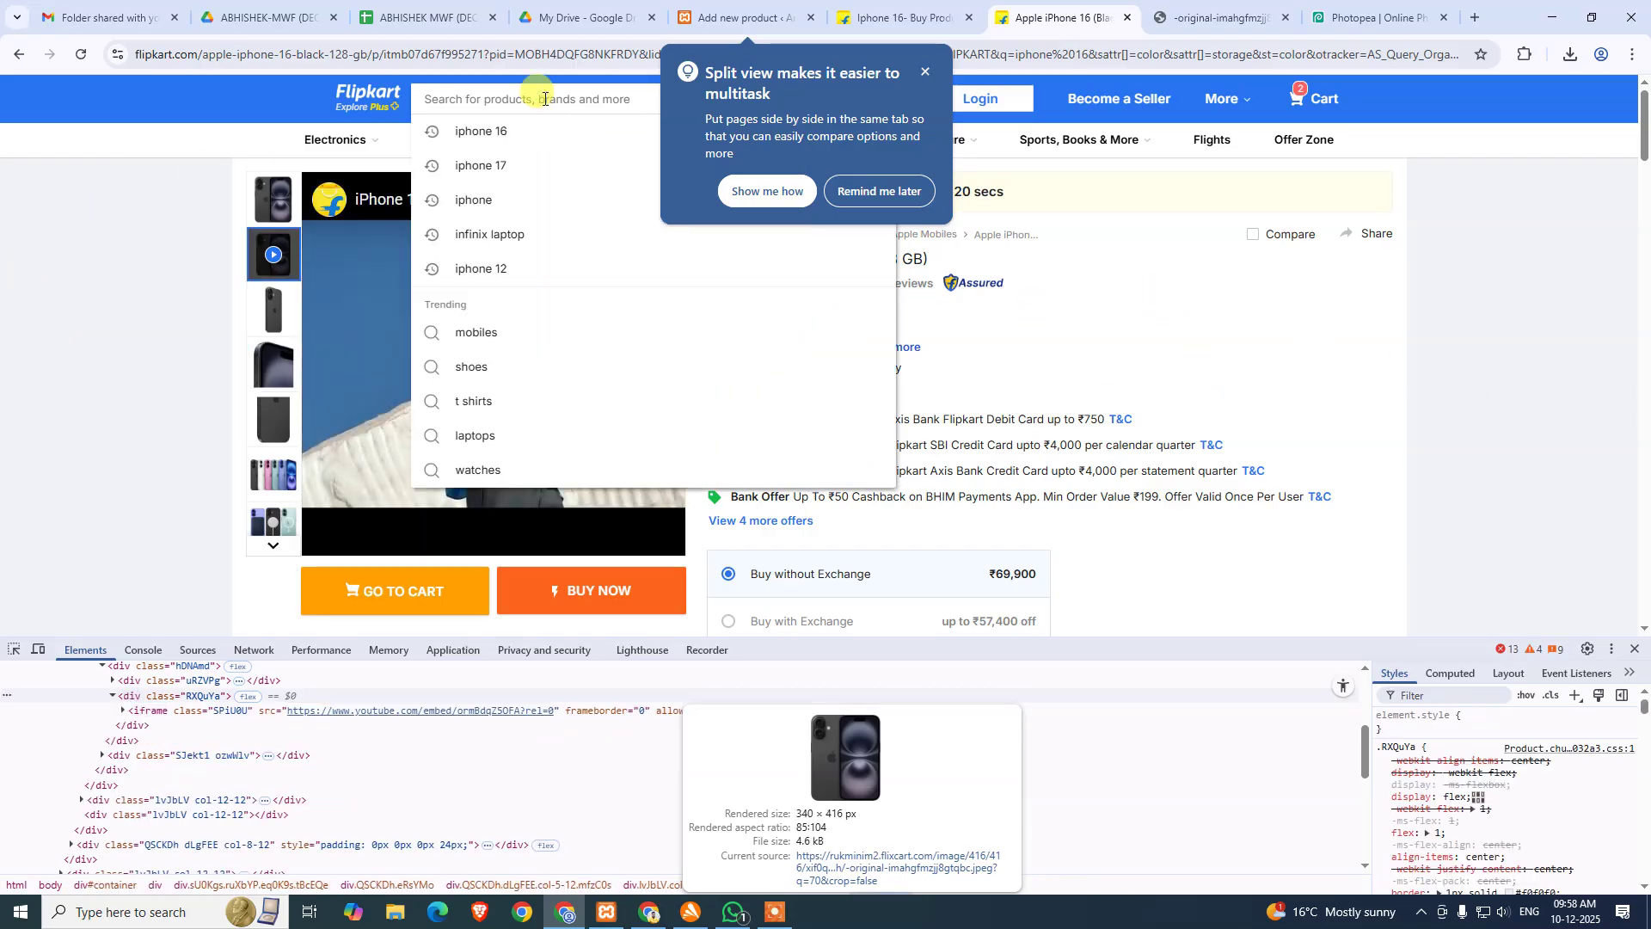
# - Open amazon.in in a new tab and search for 'iphone 16'
pyautogui.click(1470, 17)
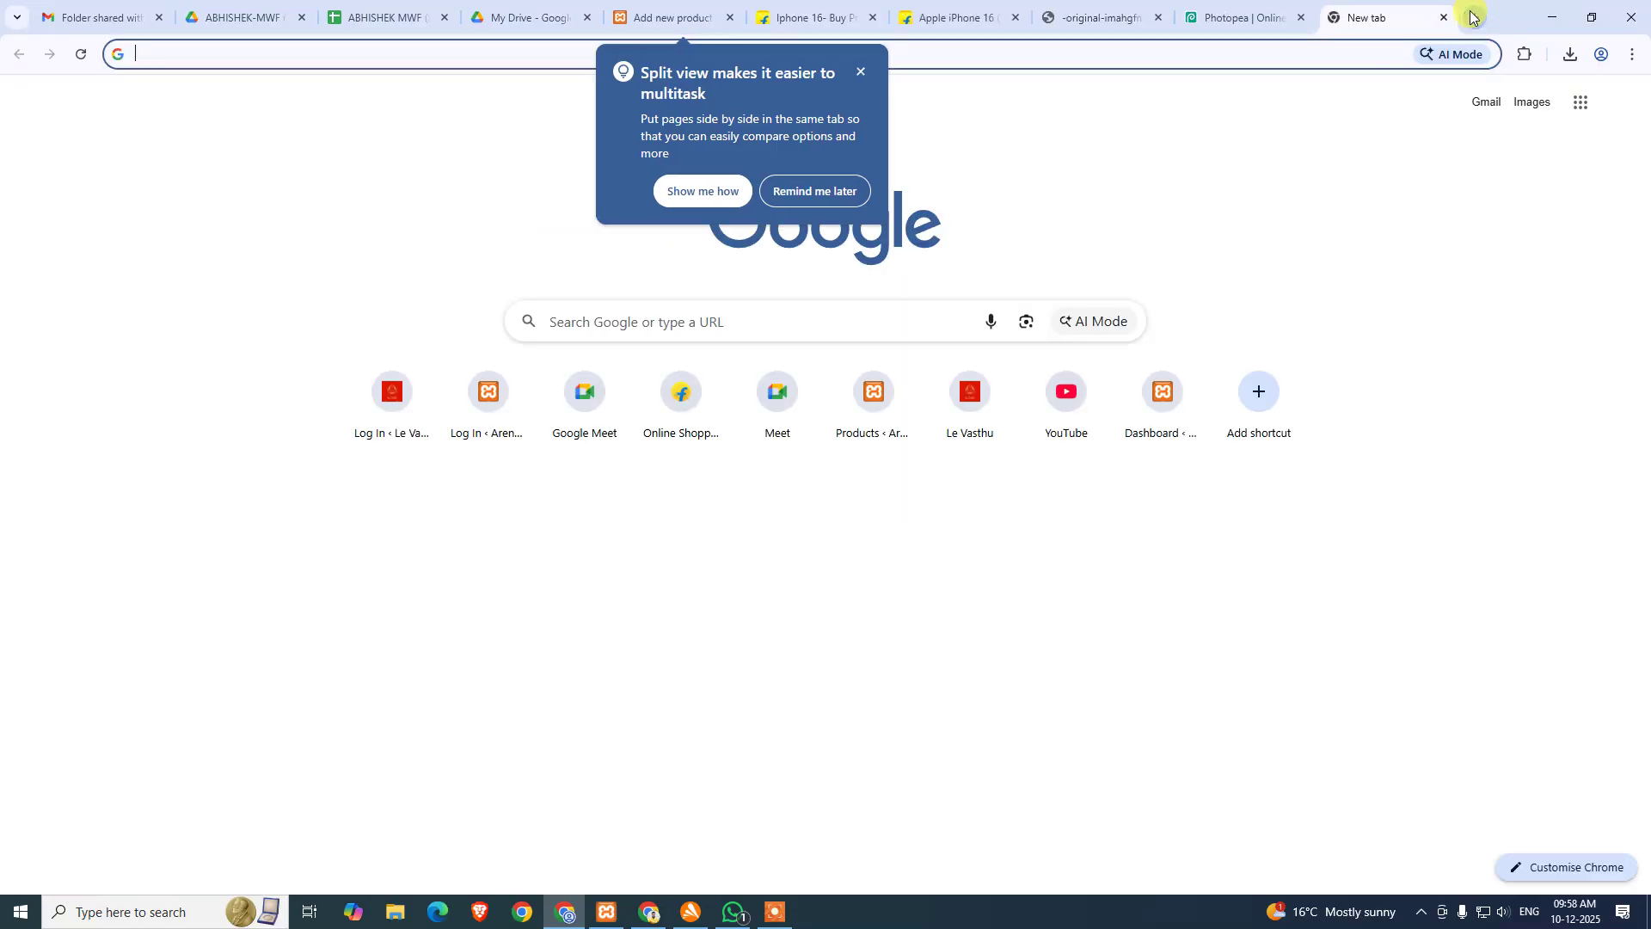
pyautogui.write('ama')
pyautogui.press('Return')
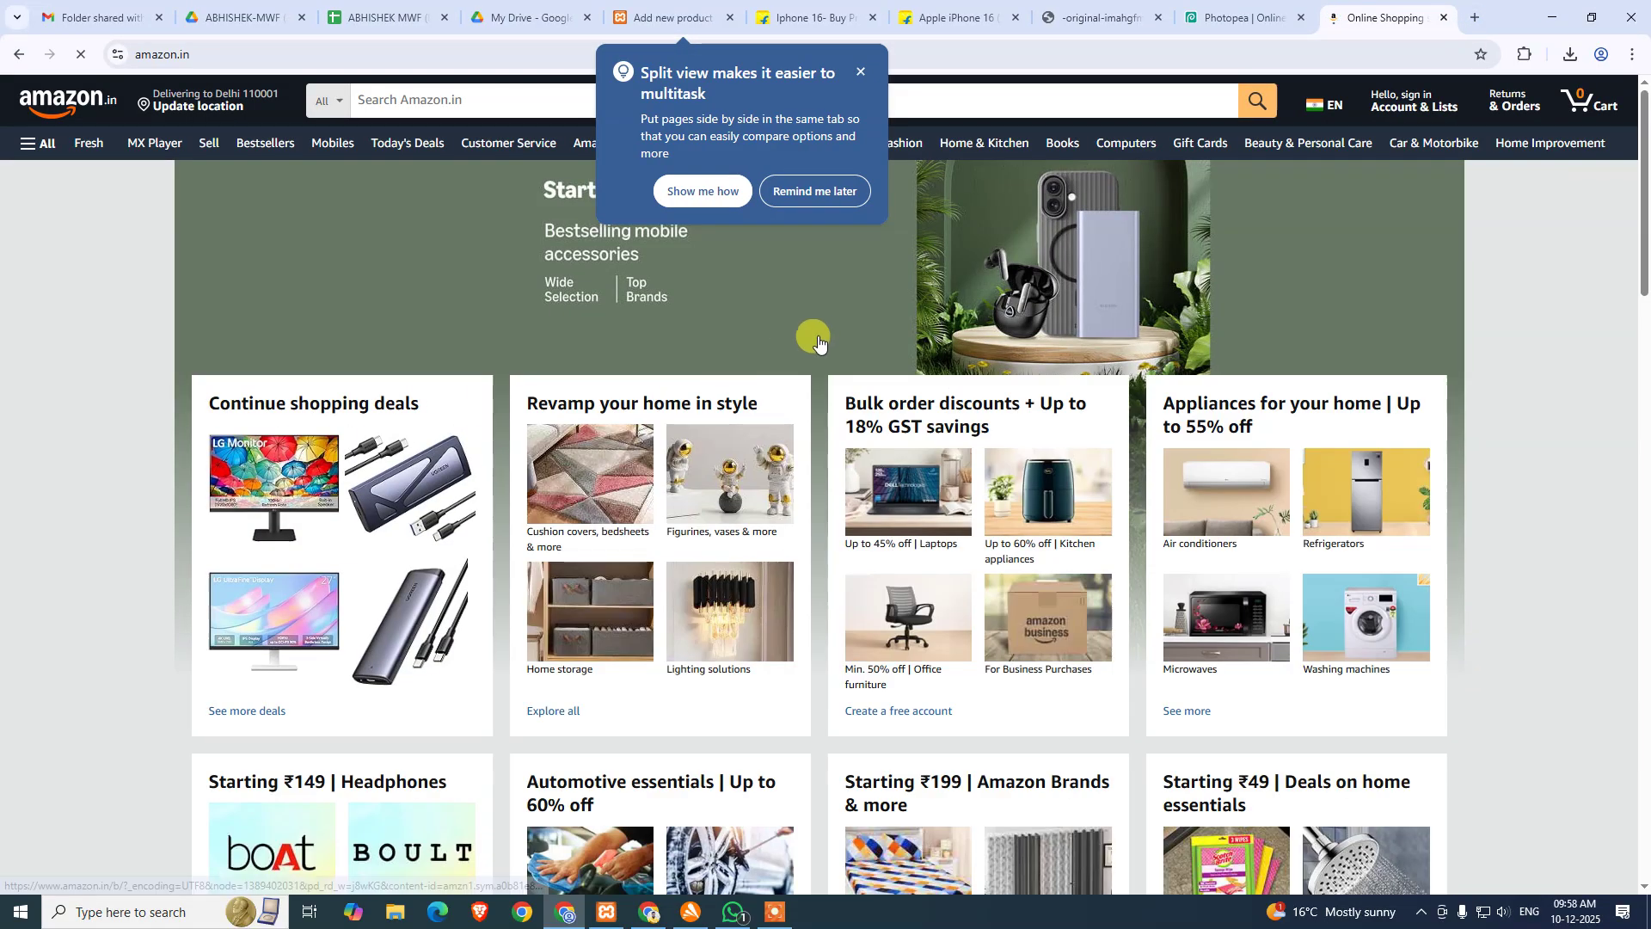
pyautogui.click(497, 100)
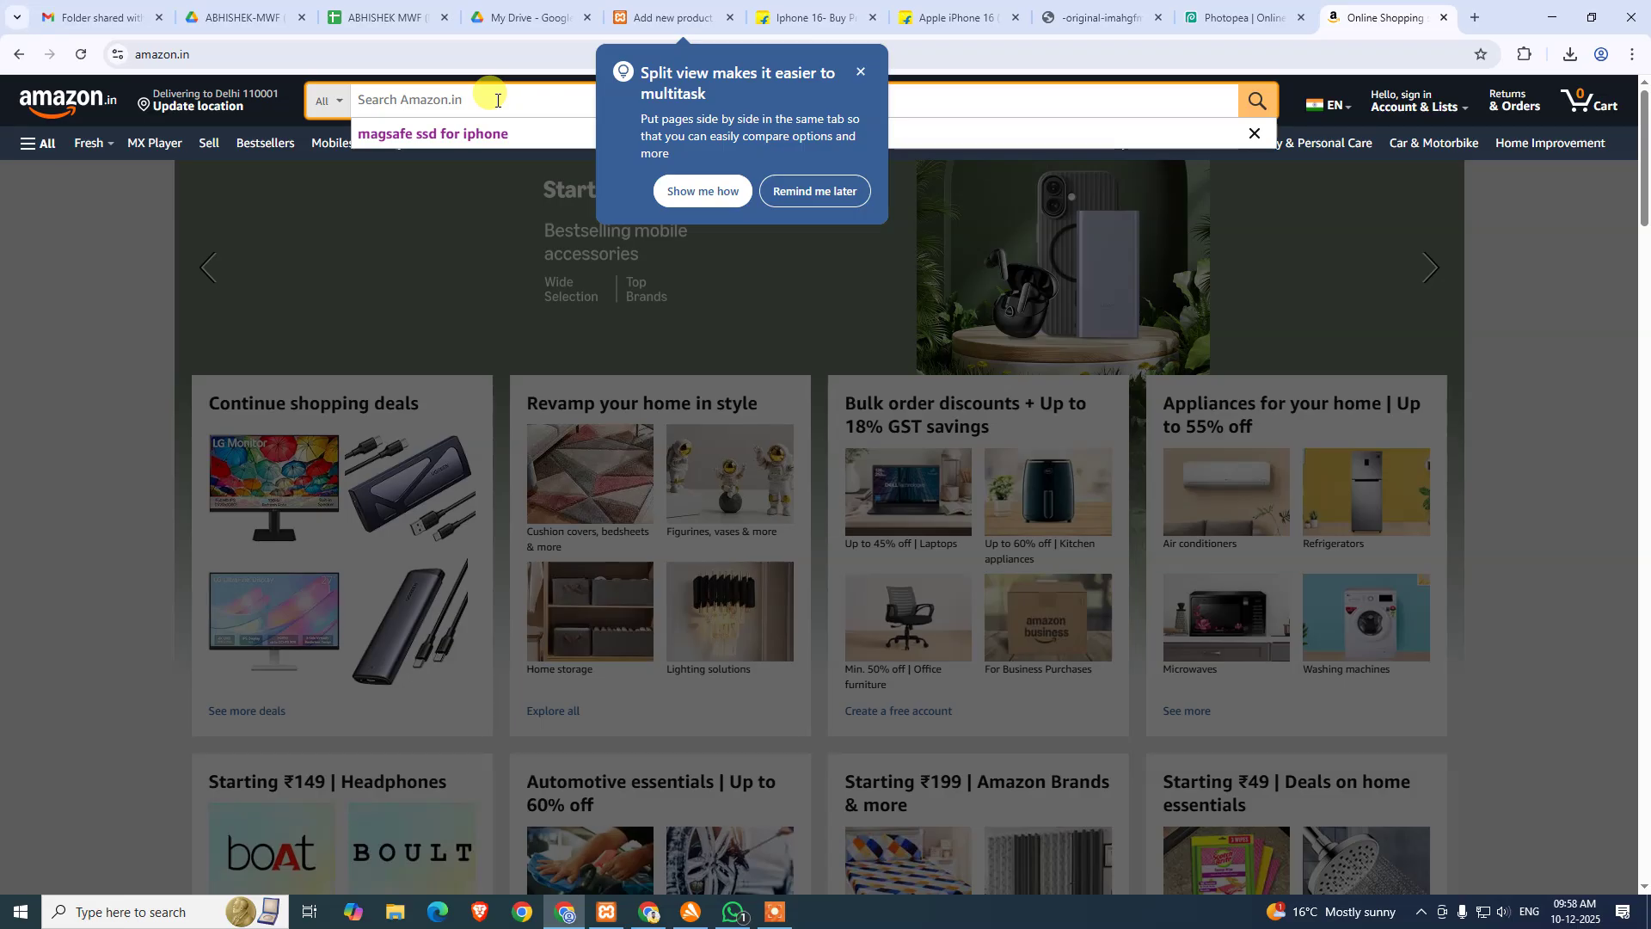
pyautogui.write('ihp')
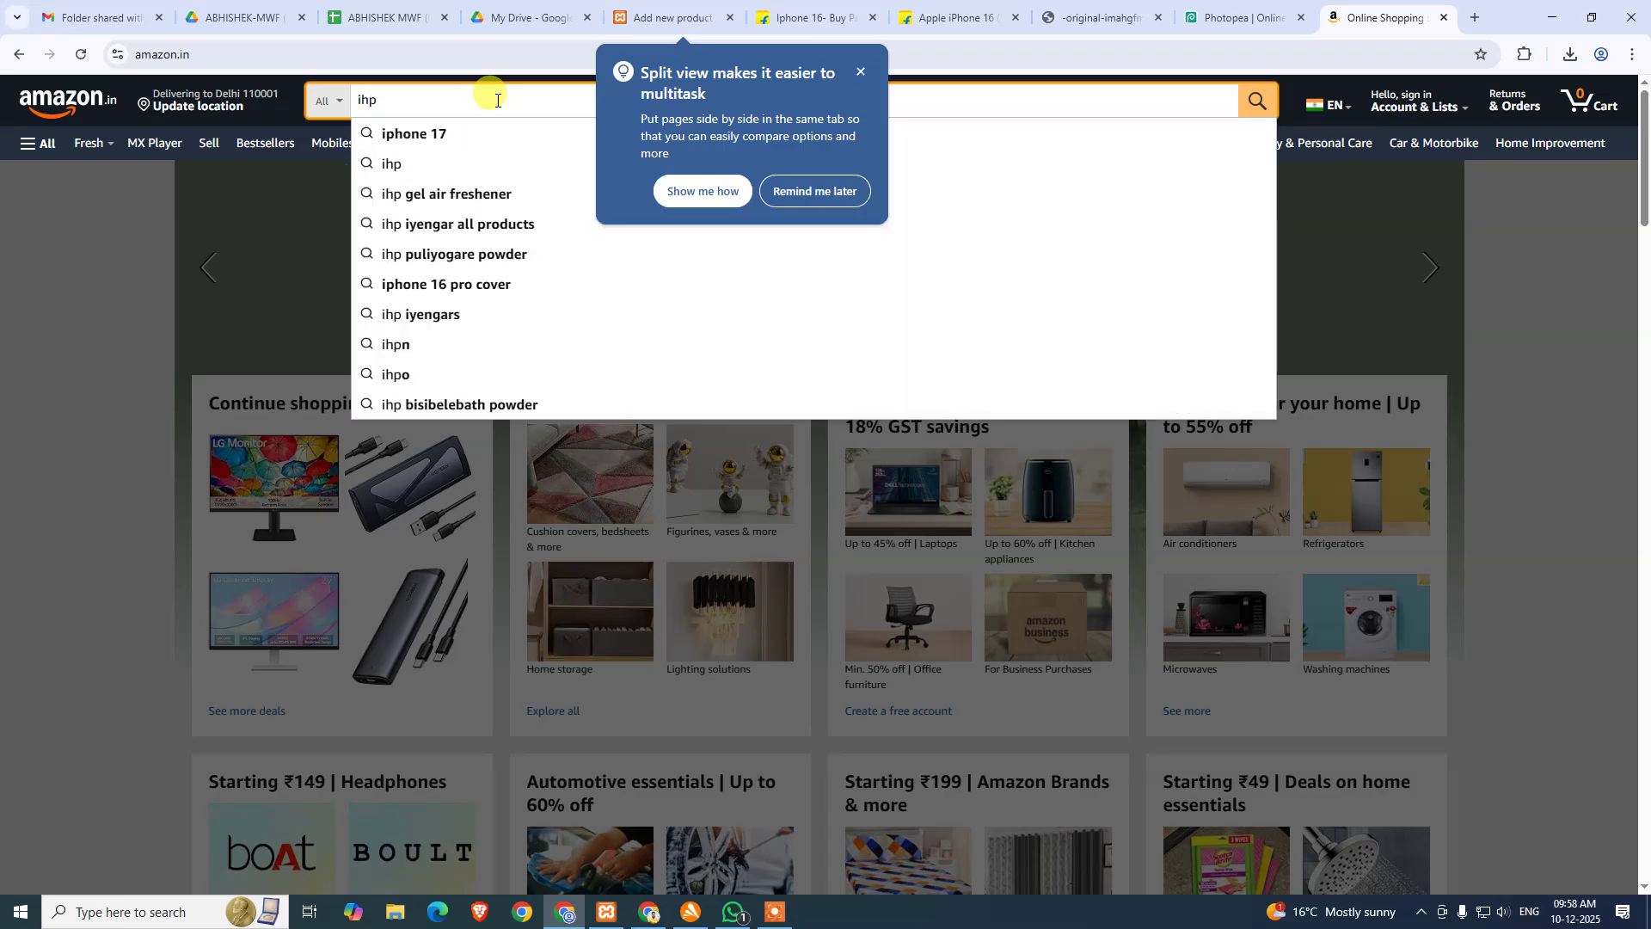
pyautogui.press('Down')
pyautogui.write('6')
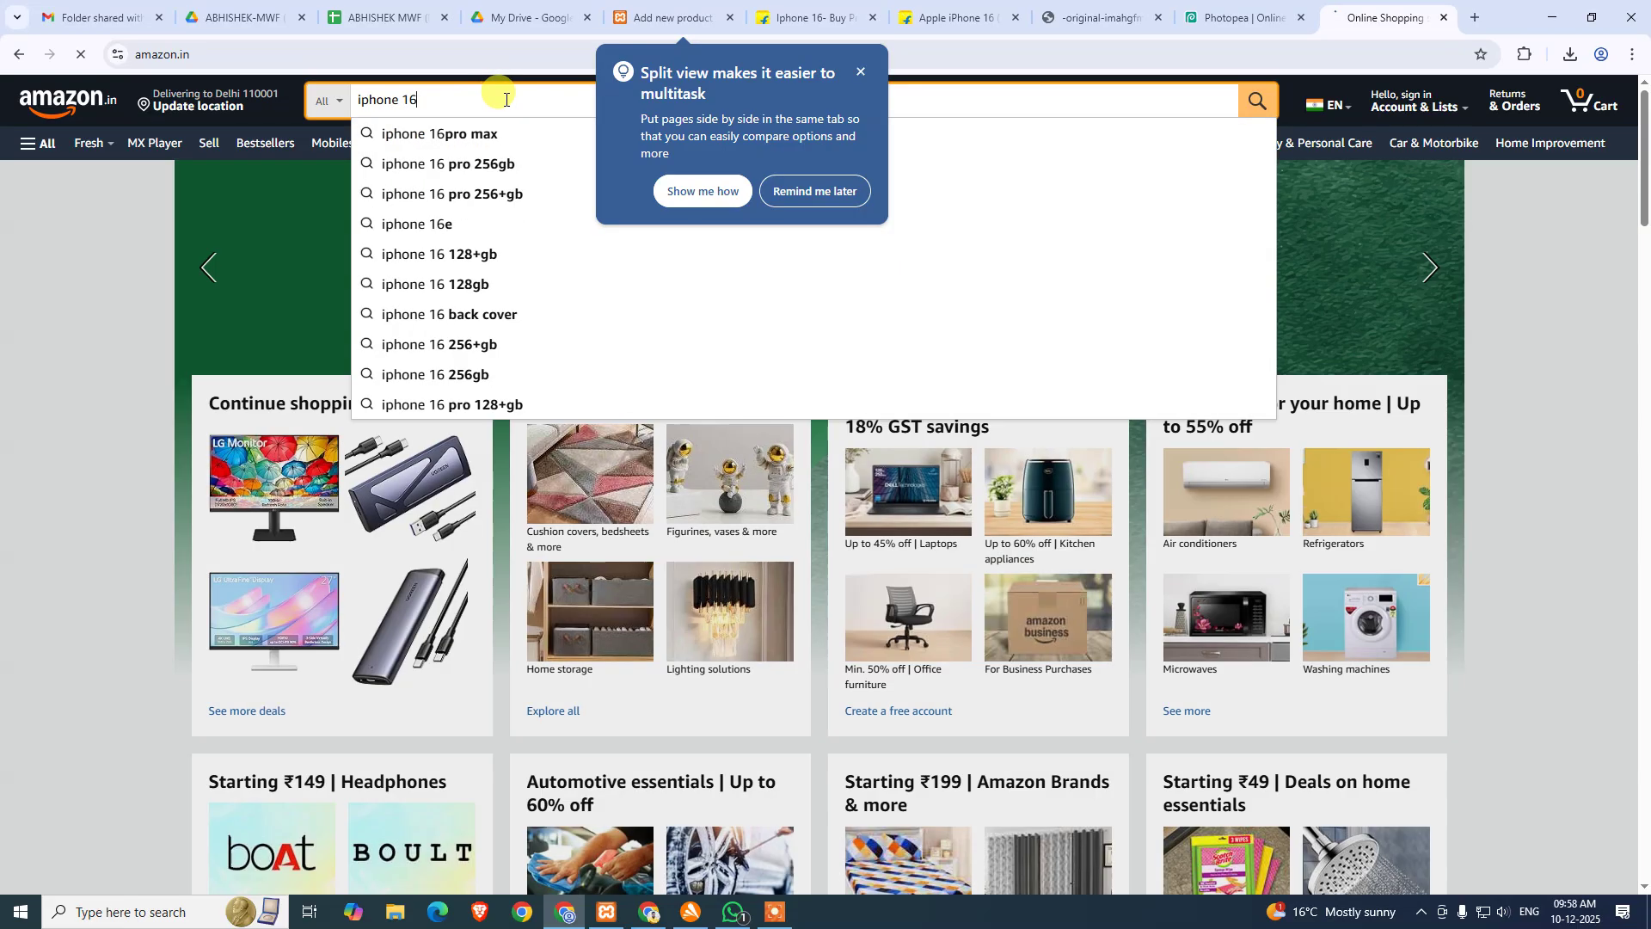
pyautogui.press('Return')
# - Select the ₹79,900 M.R.P. on the black 128 GB iPhone 16 result
pyautogui.scroll(-3, 1161, 542)
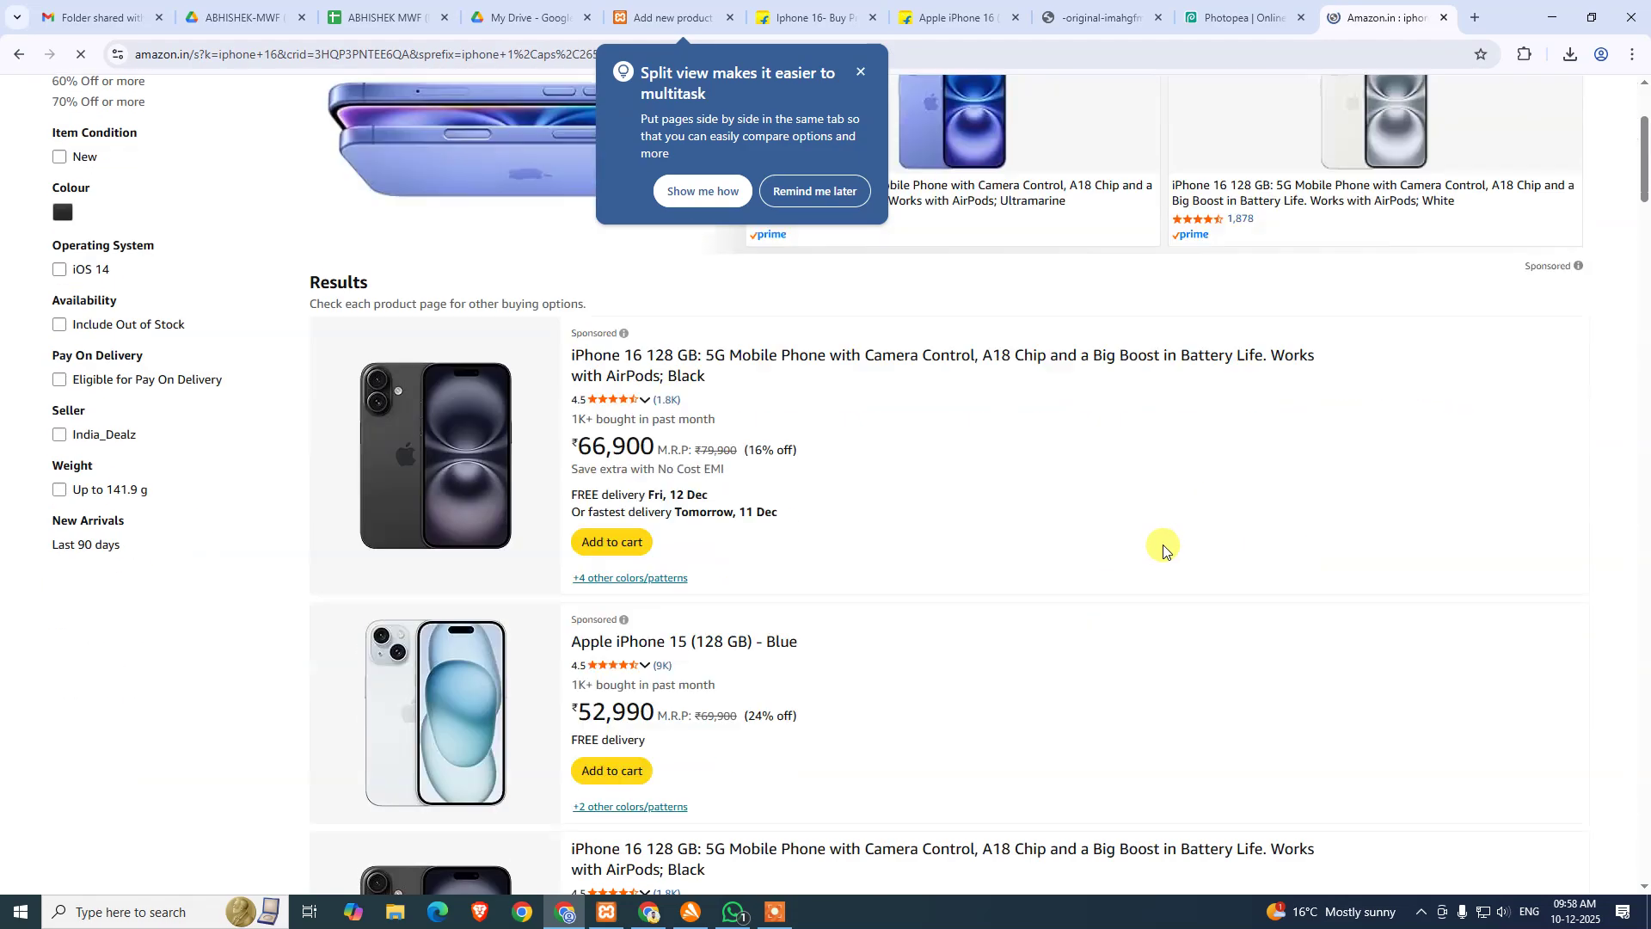
pyautogui.scroll(-5, 1260, 490)
pyautogui.scroll(3, 1264, 499)
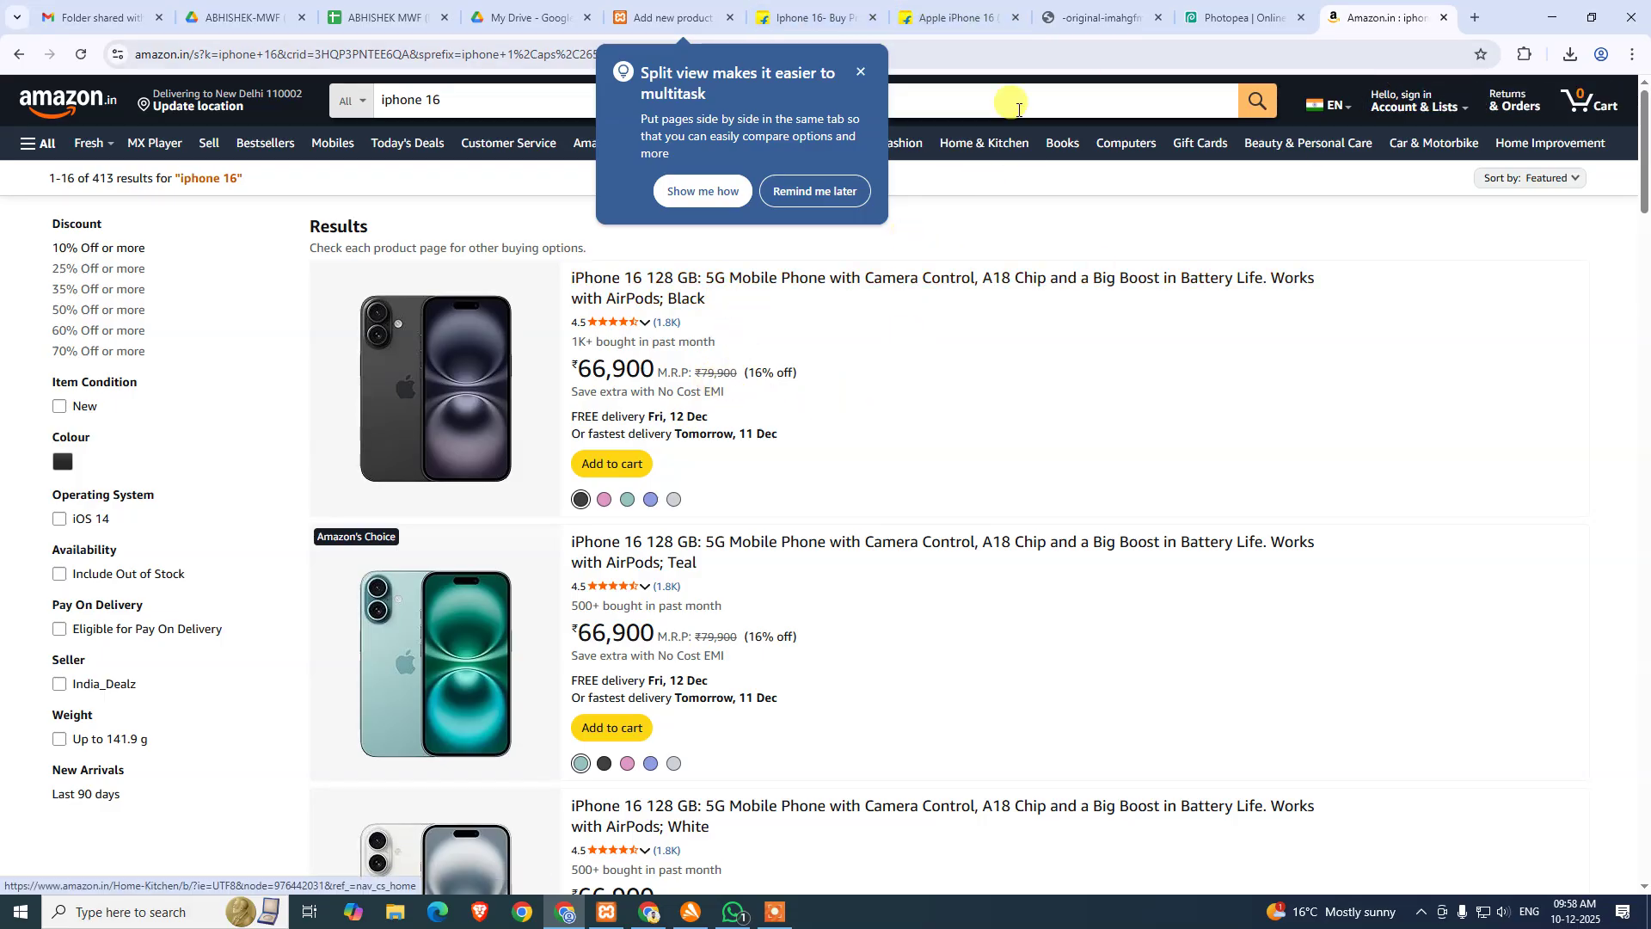
pyautogui.click(960, 20)
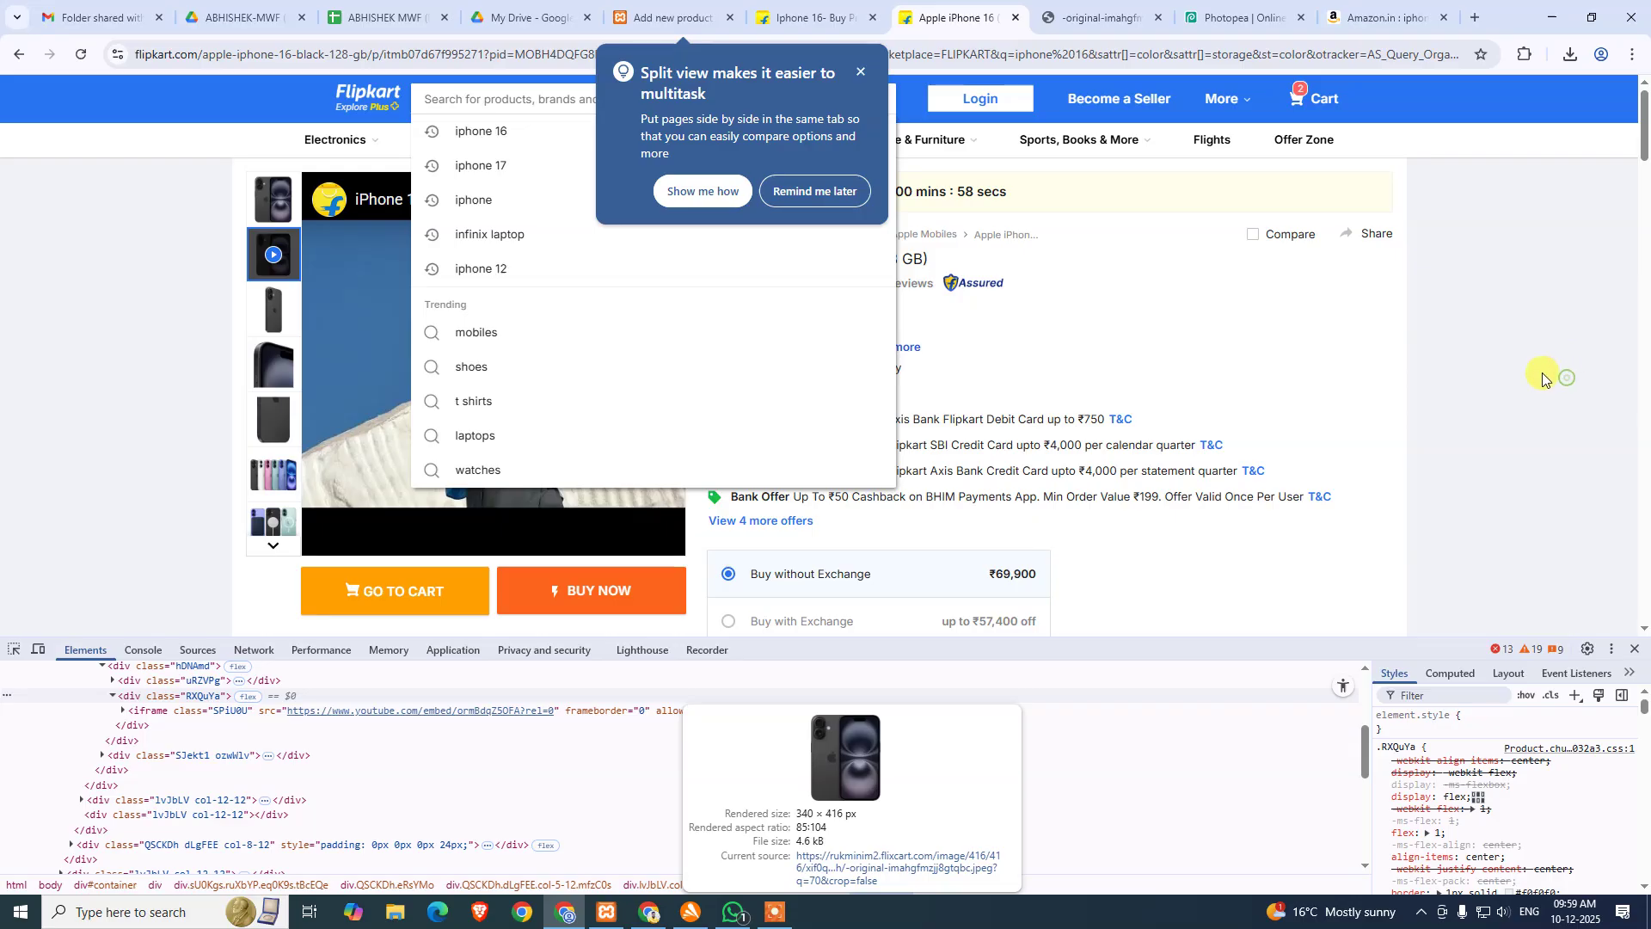
pyautogui.click(860, 71)
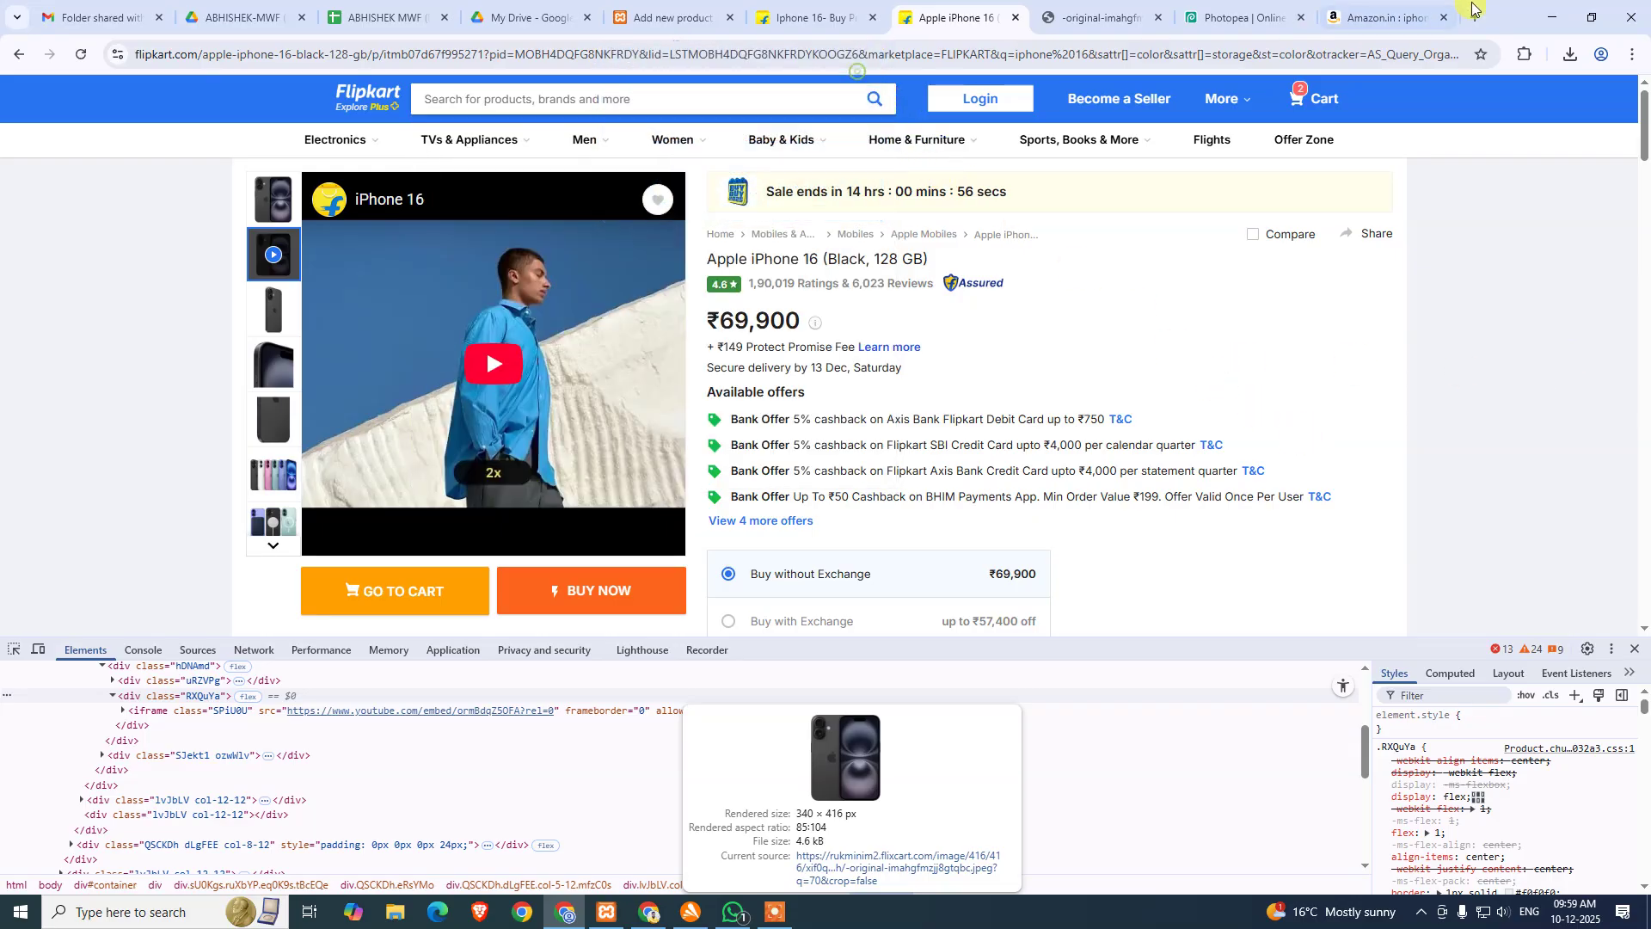
pyautogui.click(1453, 12)
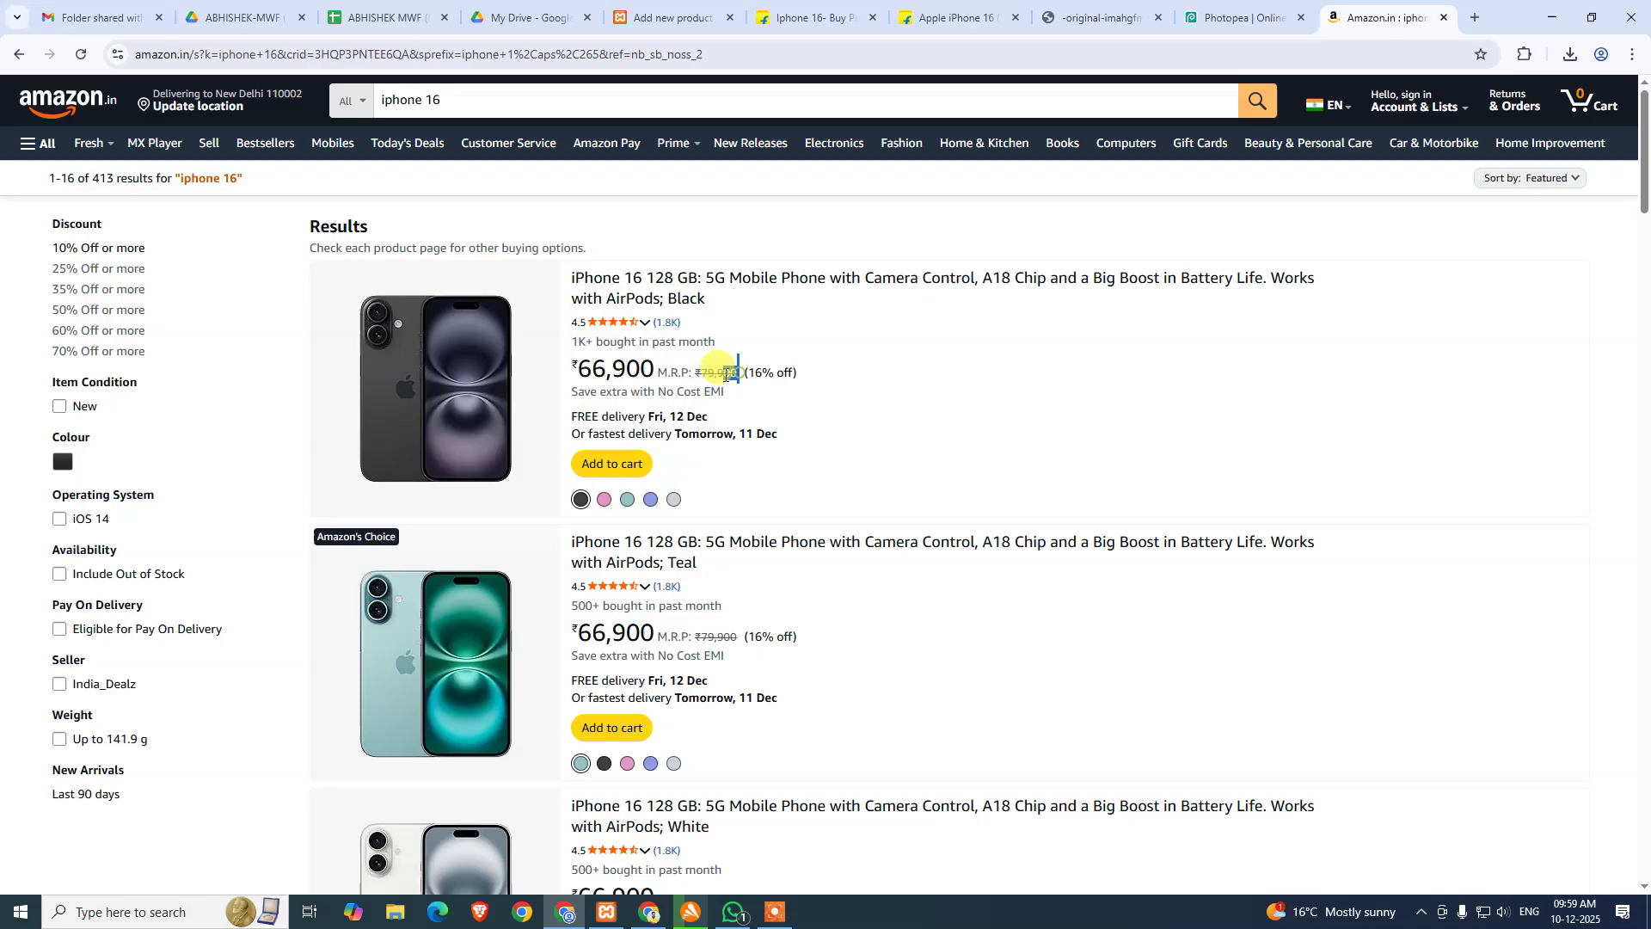
pyautogui.moveTo(729, 373); pyautogui.dragTo(697, 372)
# - Replace the regular price with 79900 and enter 69900 as the sale price
pyautogui.click(666, 19)
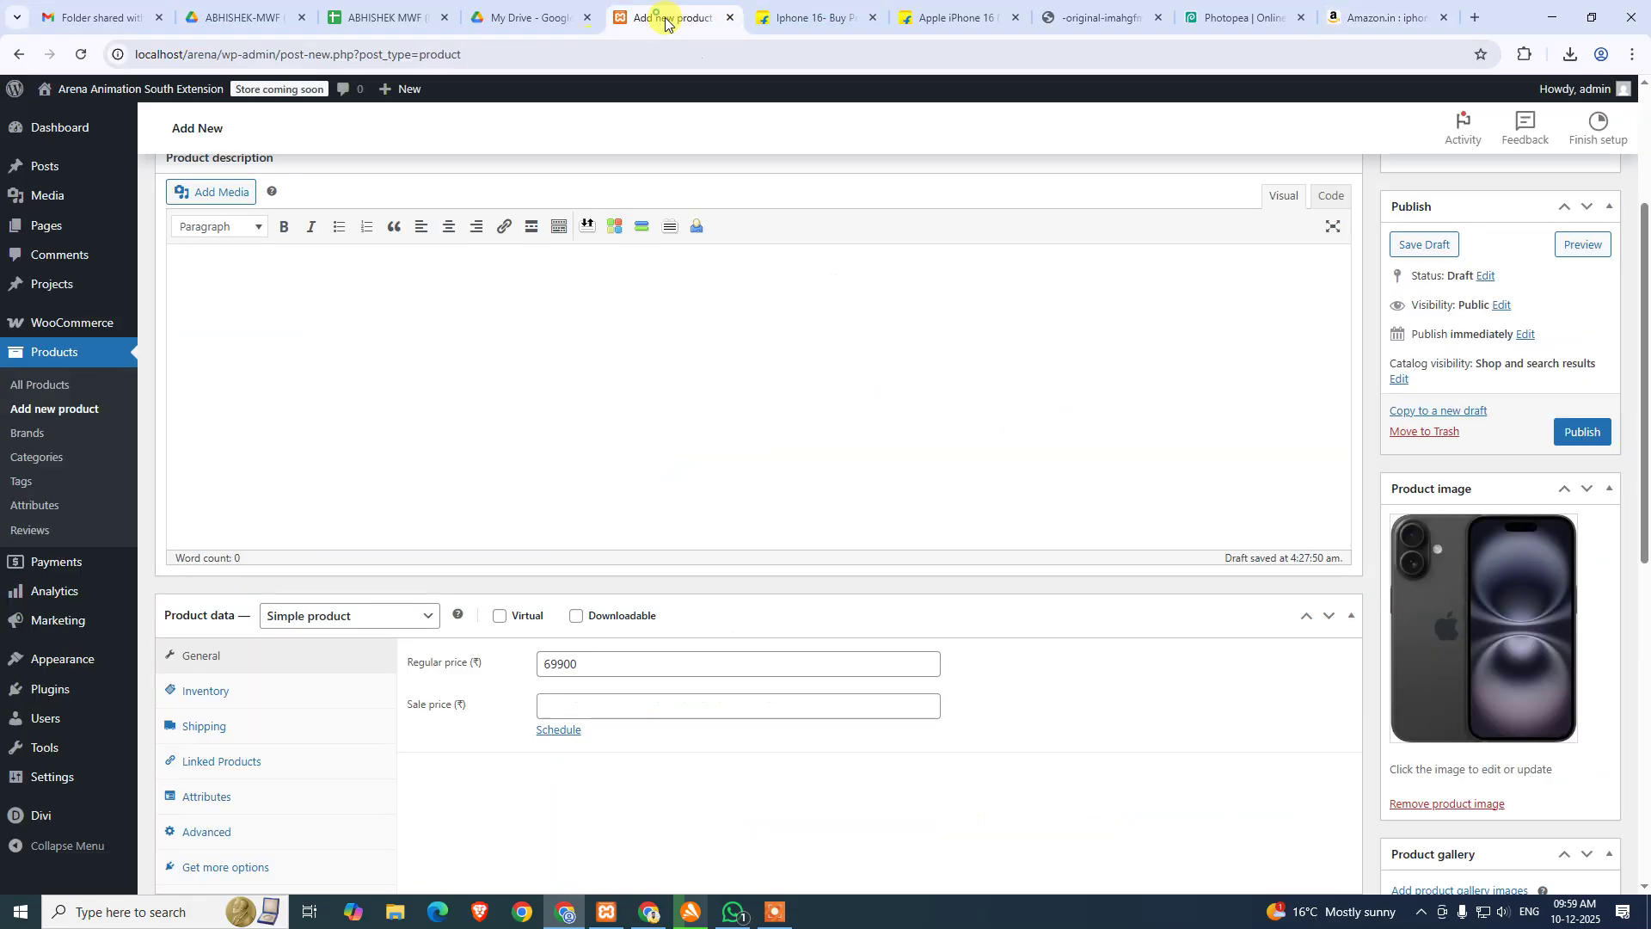
pyautogui.moveTo(641, 663); pyautogui.dragTo(503, 668)
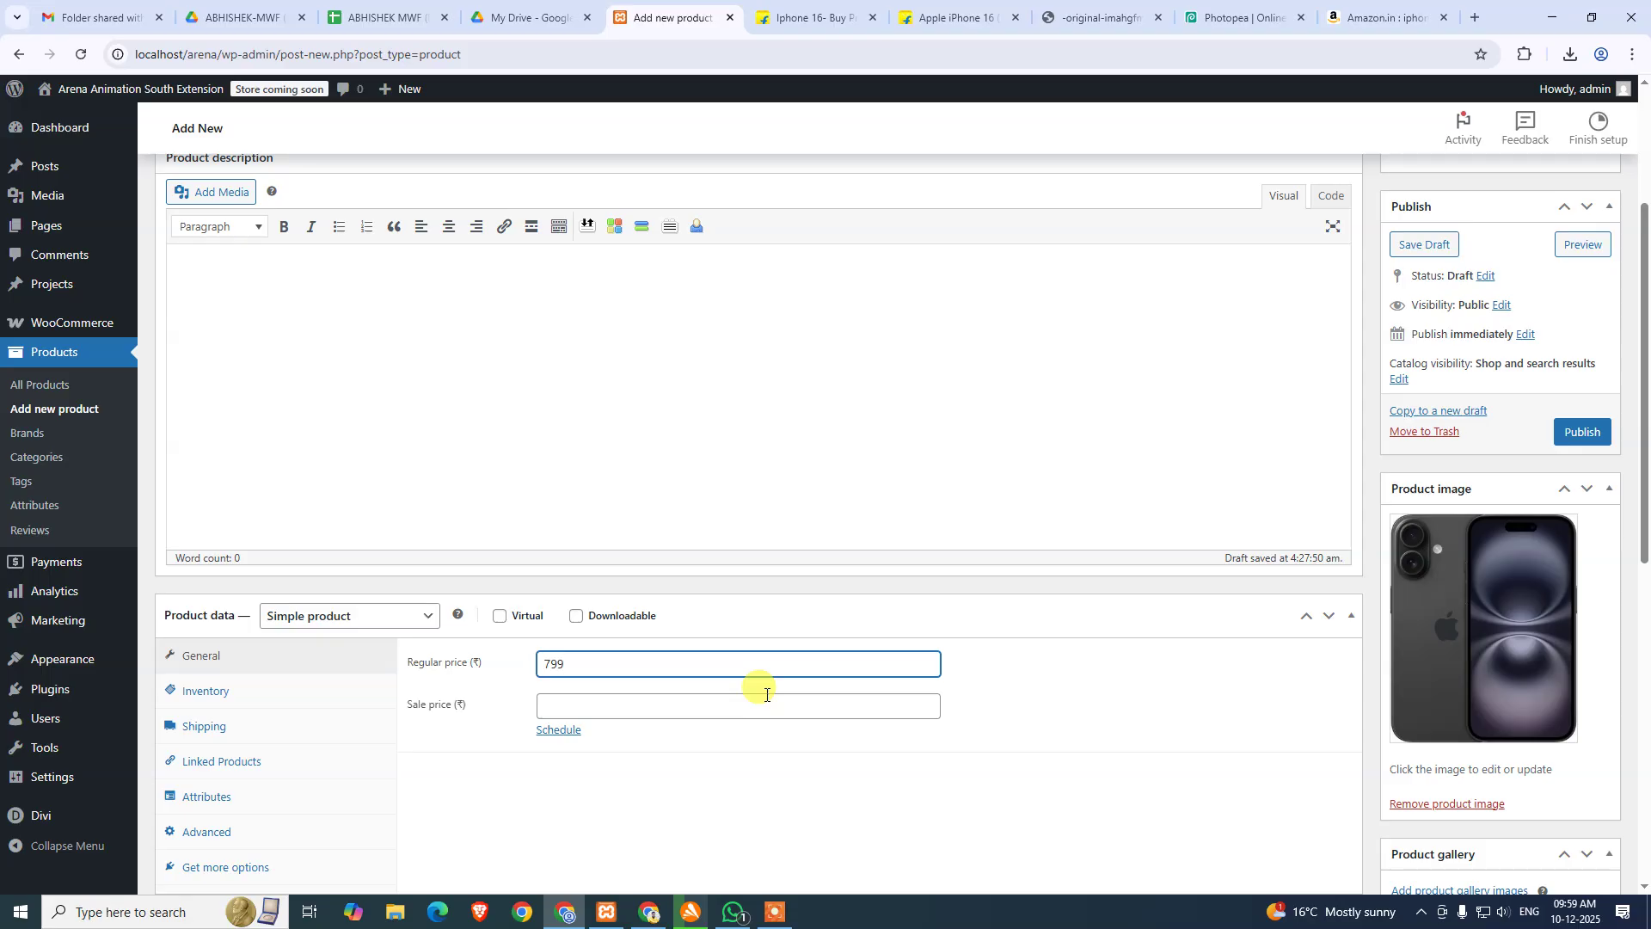
pyautogui.click(1410, 7)
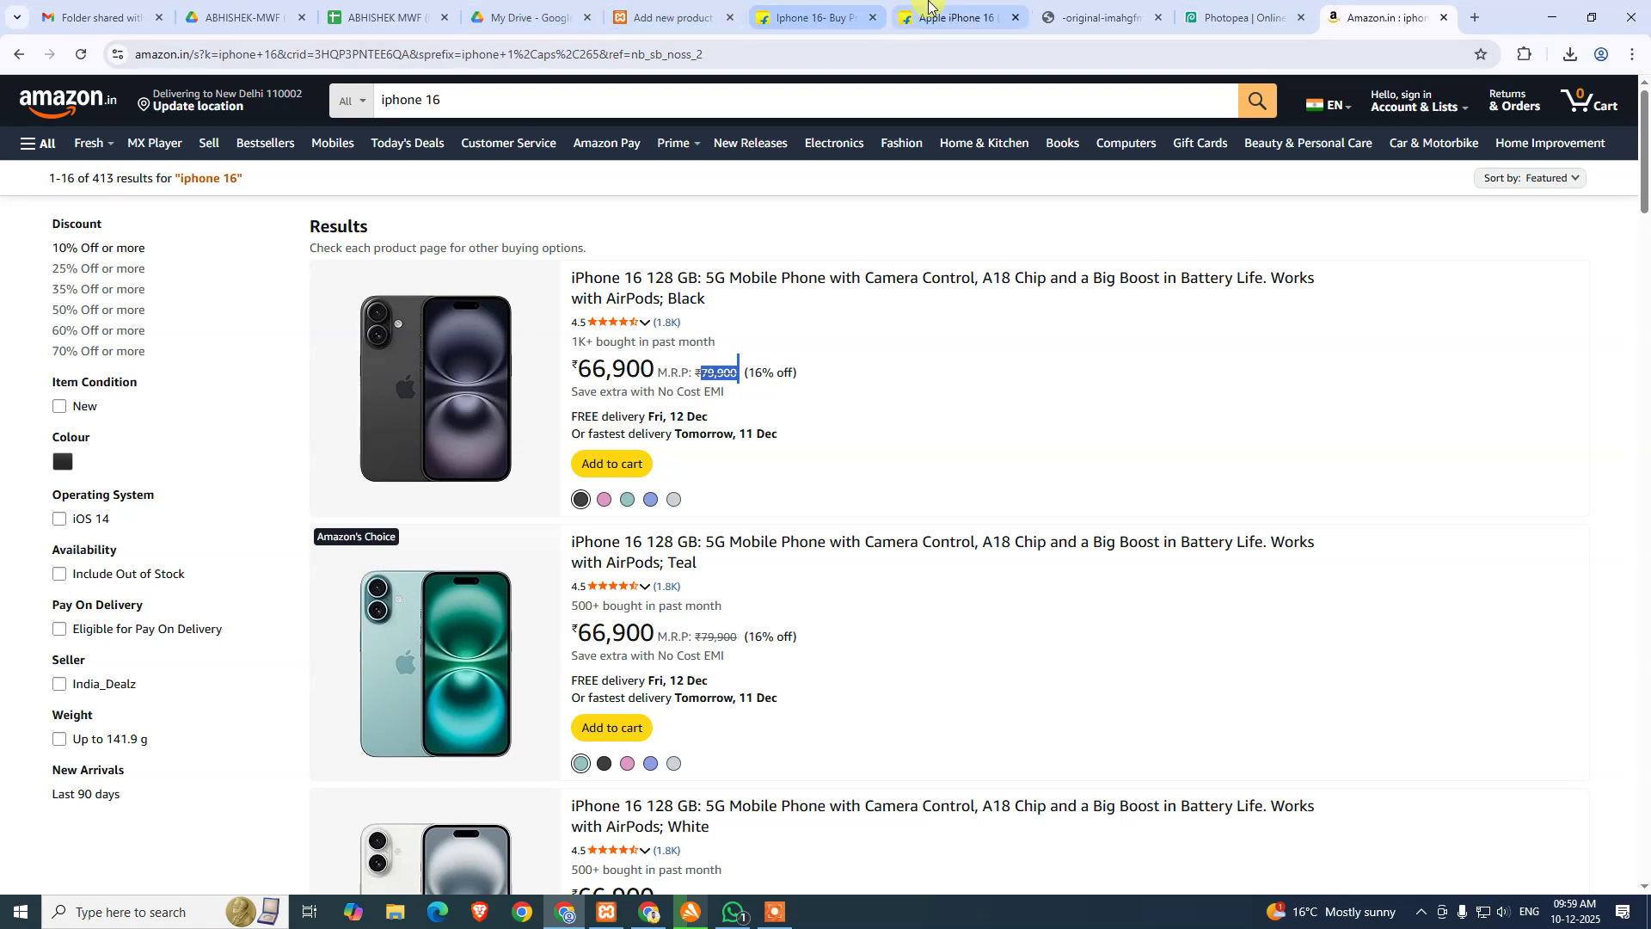
pyautogui.click(954, 17)
pyautogui.click(676, 17)
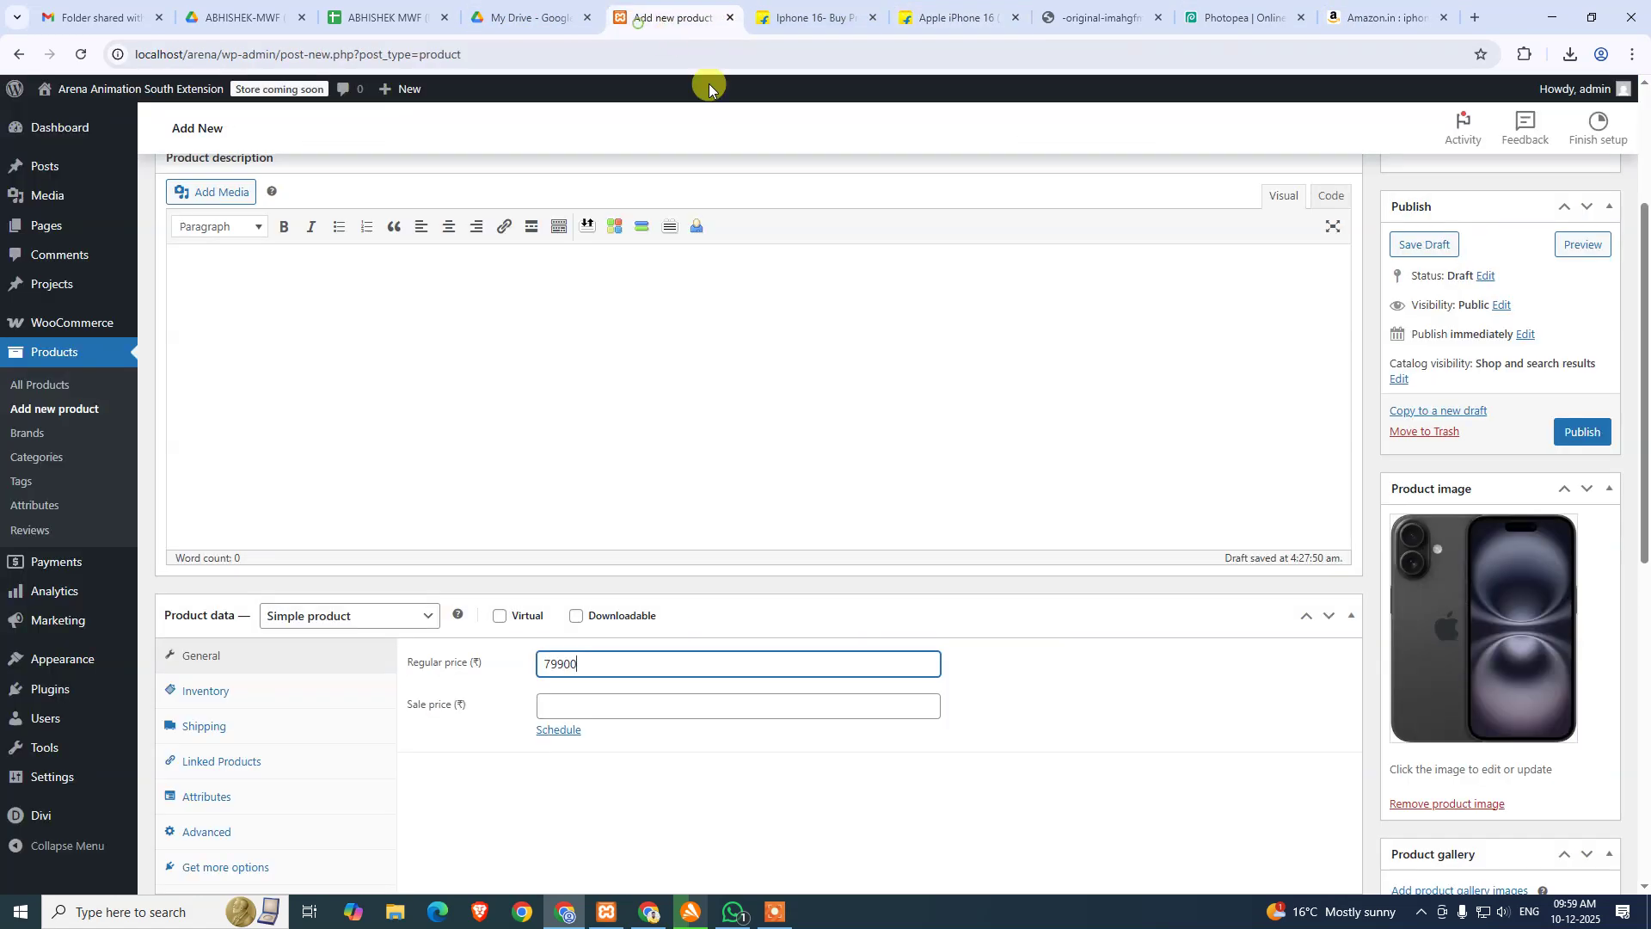
pyautogui.click(605, 705)
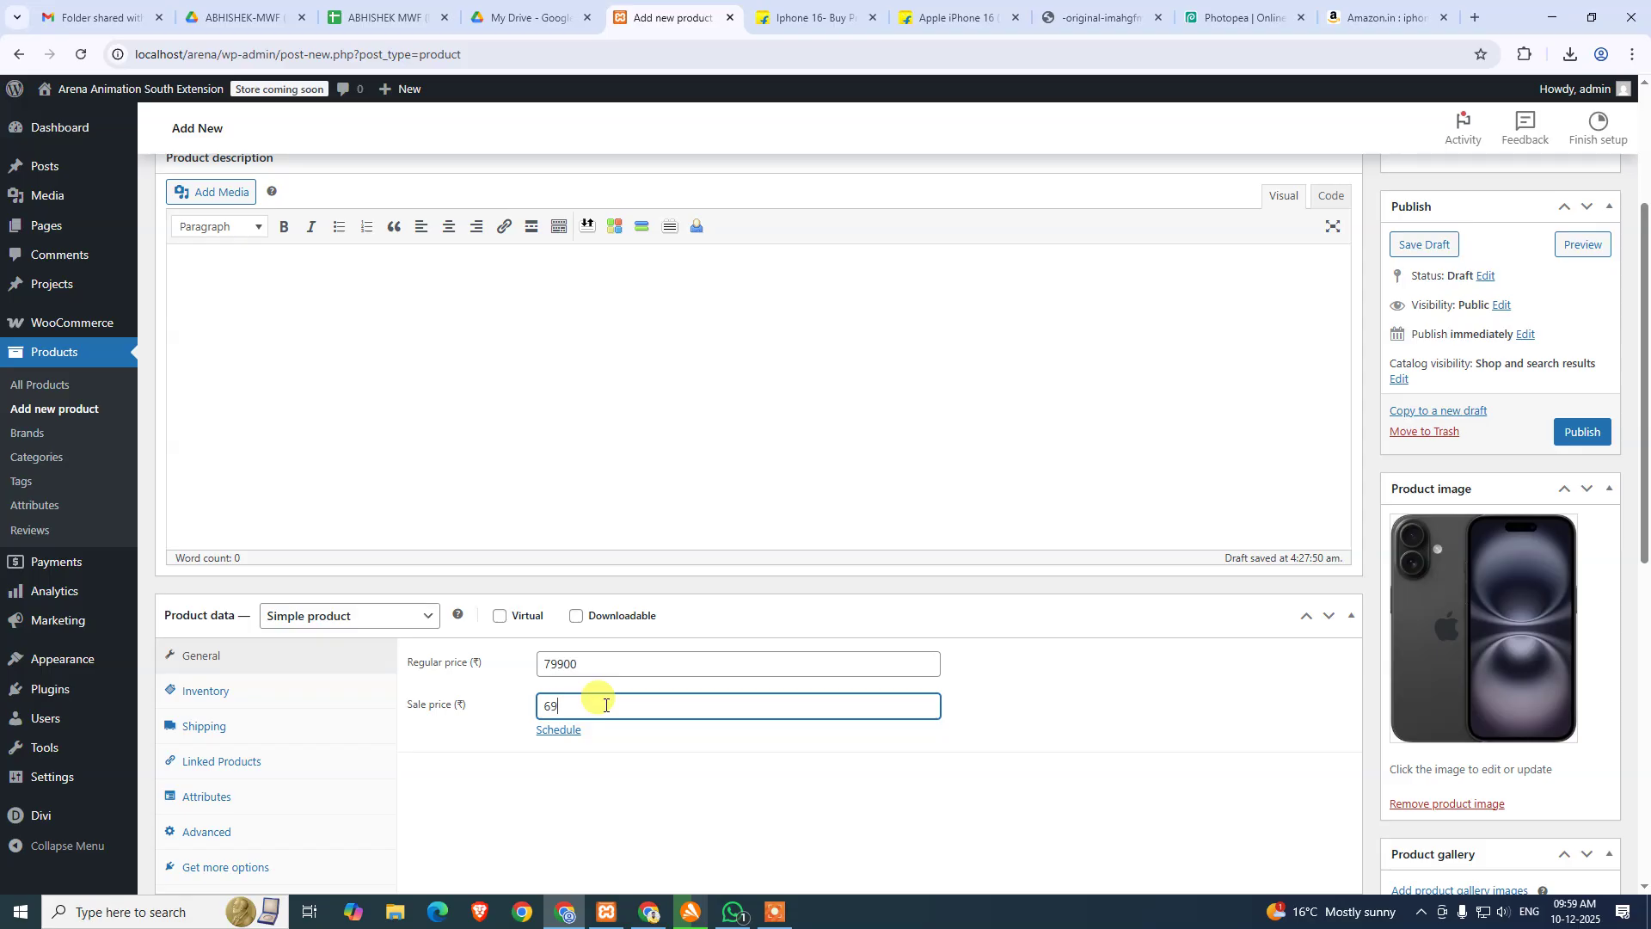
pyautogui.click(1183, 740)
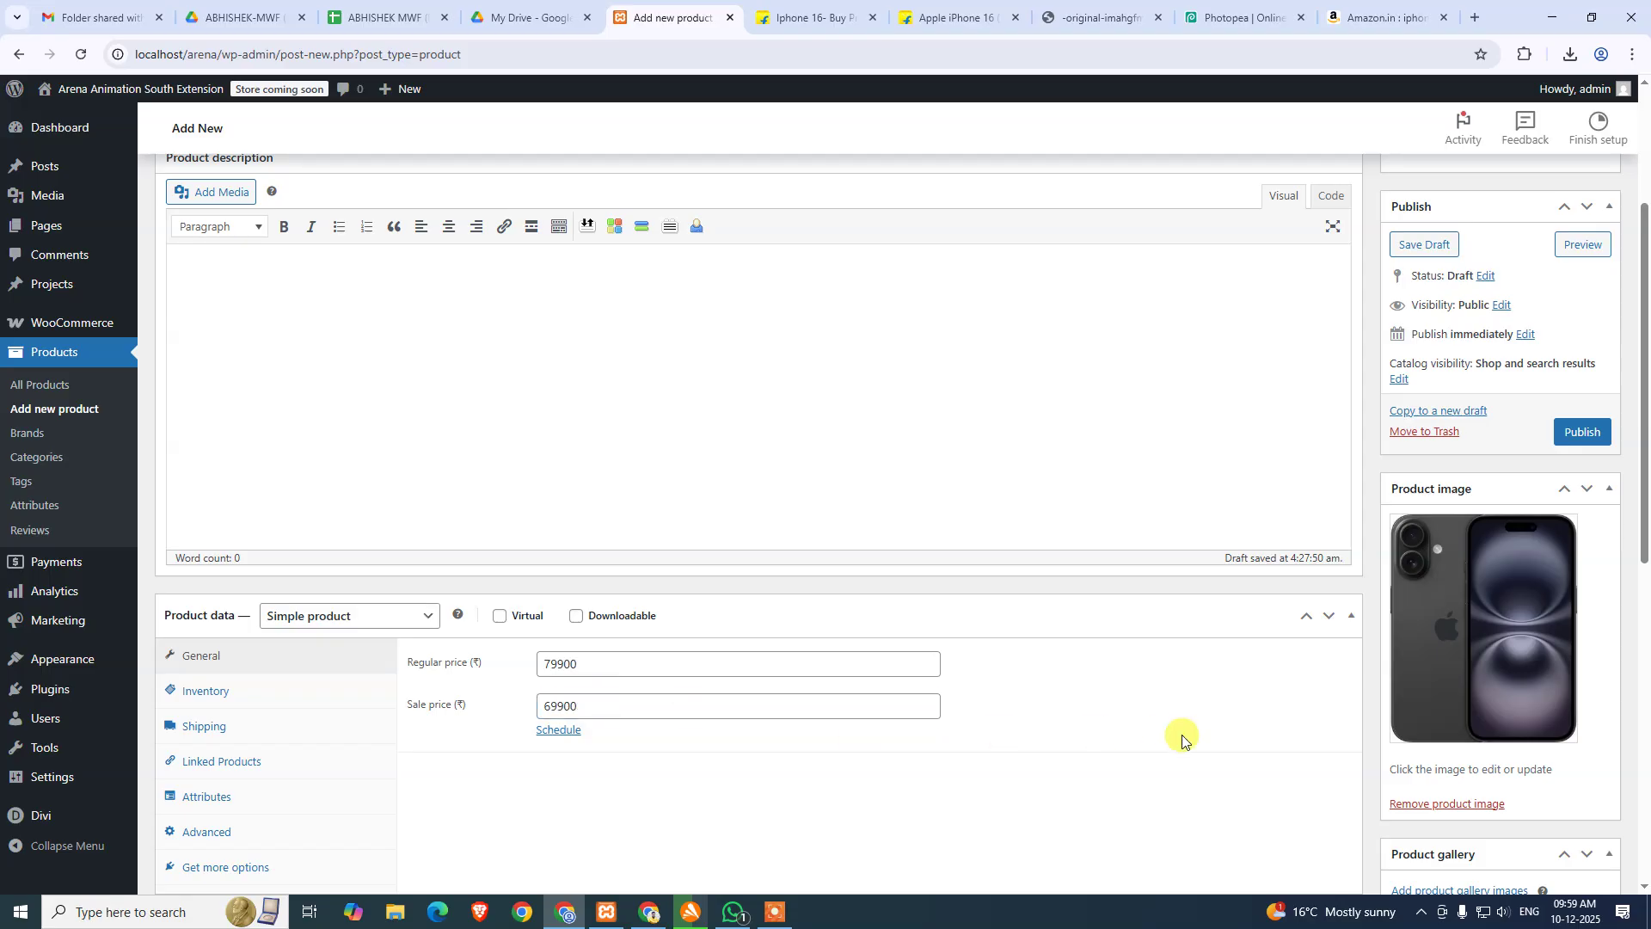
pyautogui.scroll(-5, 1179, 732)
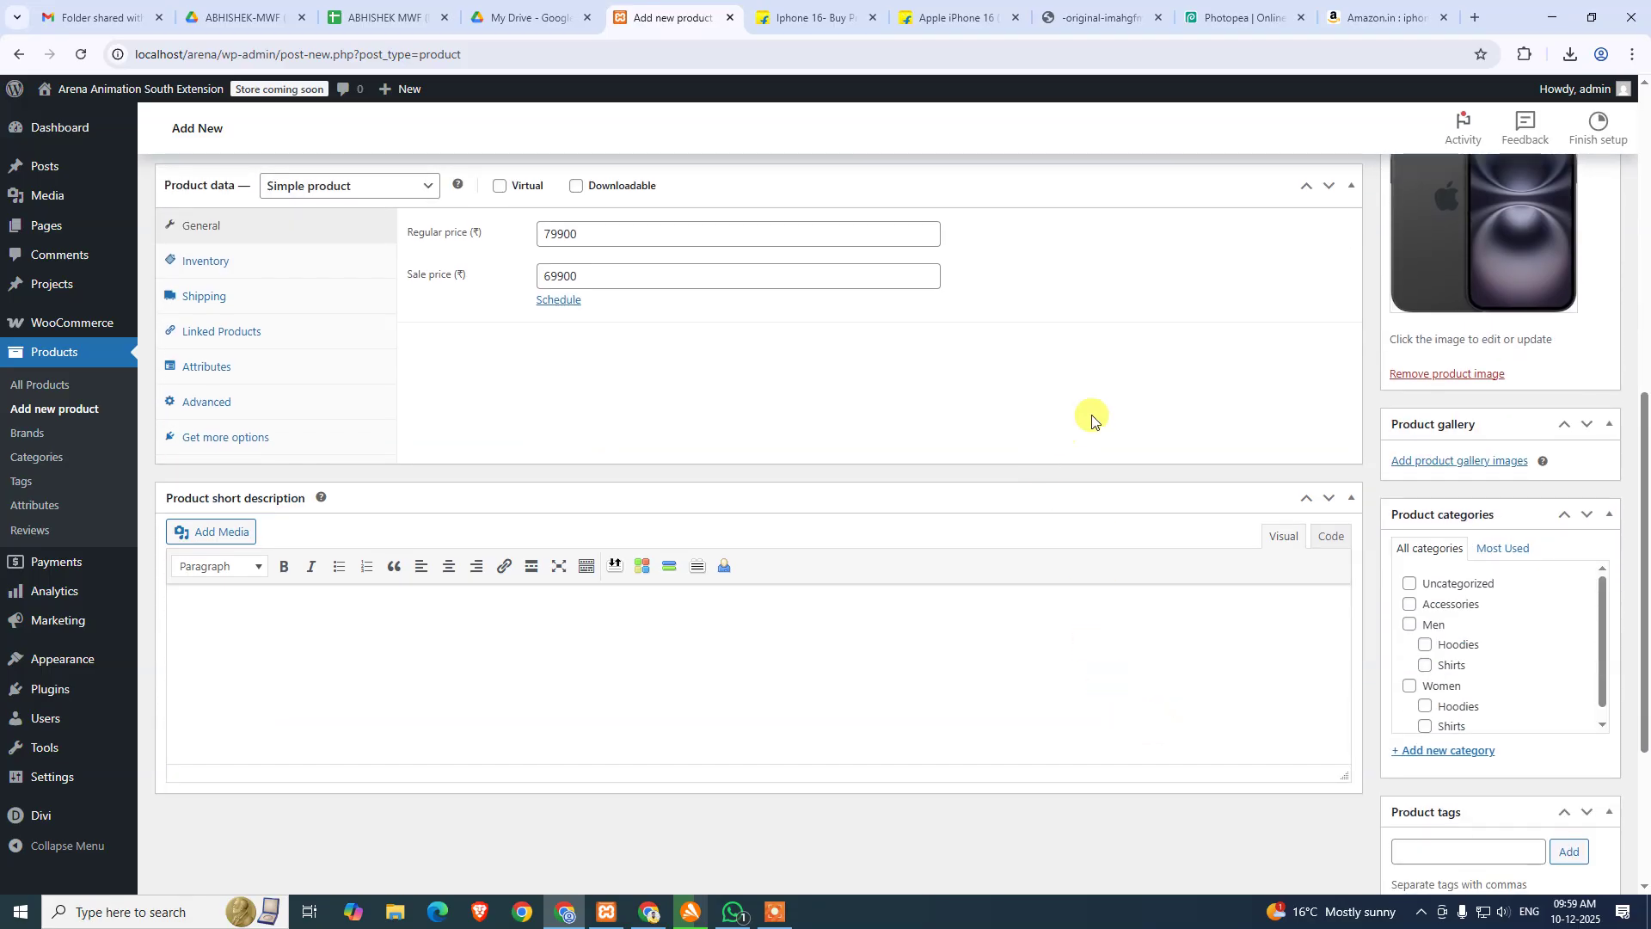
# - Check the draft's 79900/69900 prices, product image and short description, then return to Flipkart
pyautogui.scroll(3, 578, 499)
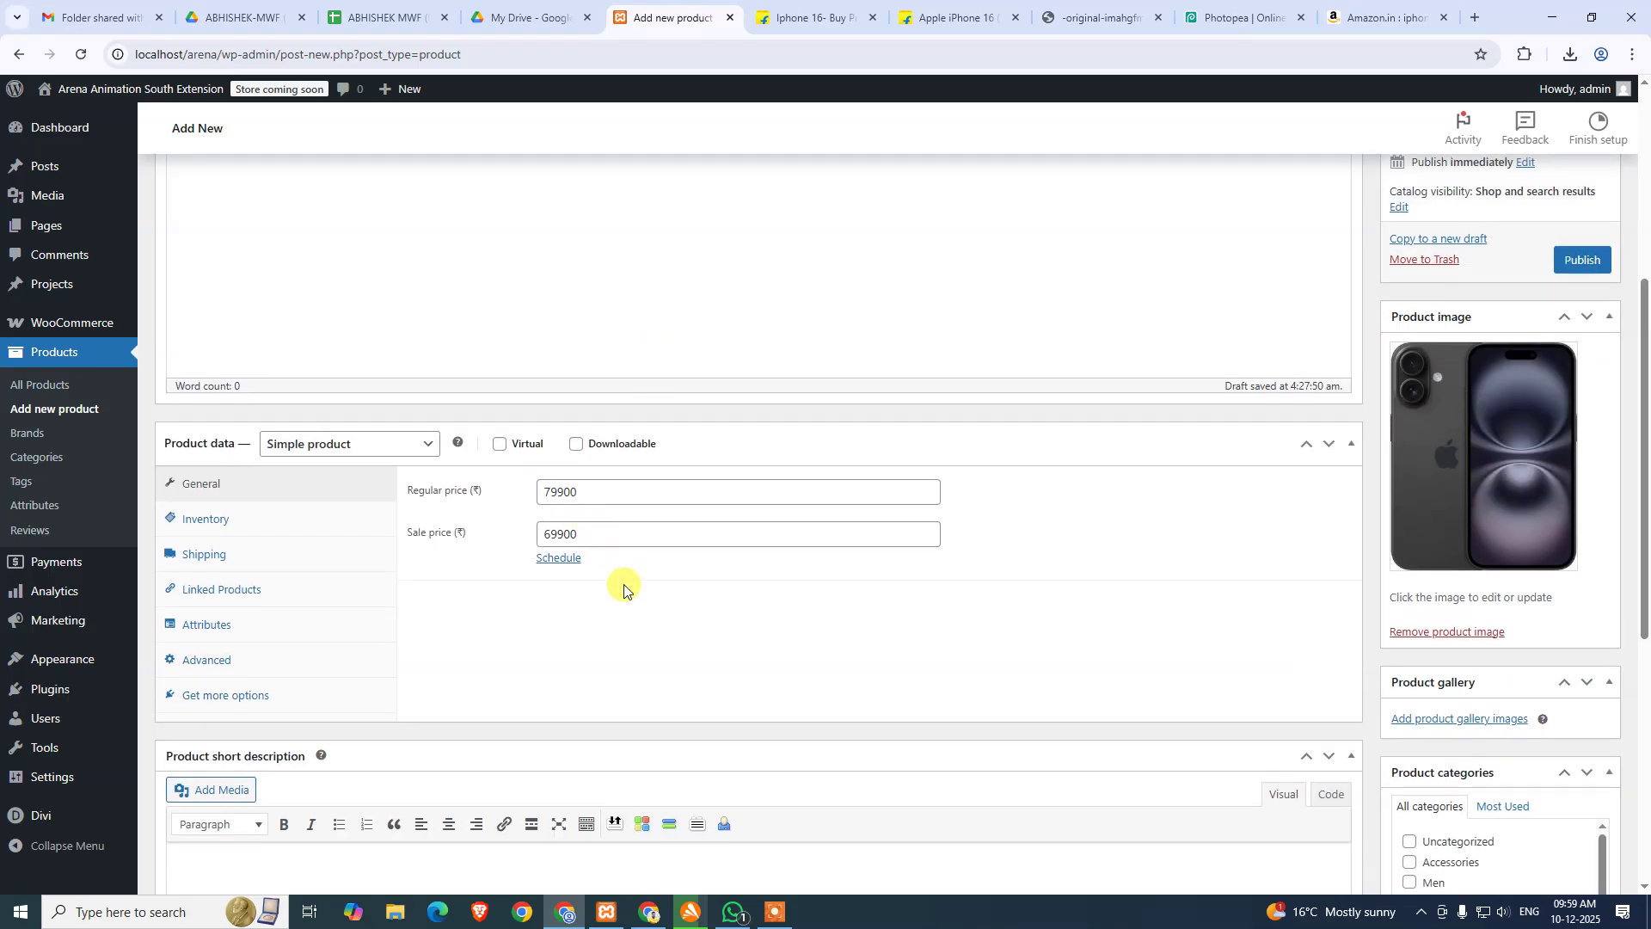
pyautogui.scroll(-5, 1030, 622)
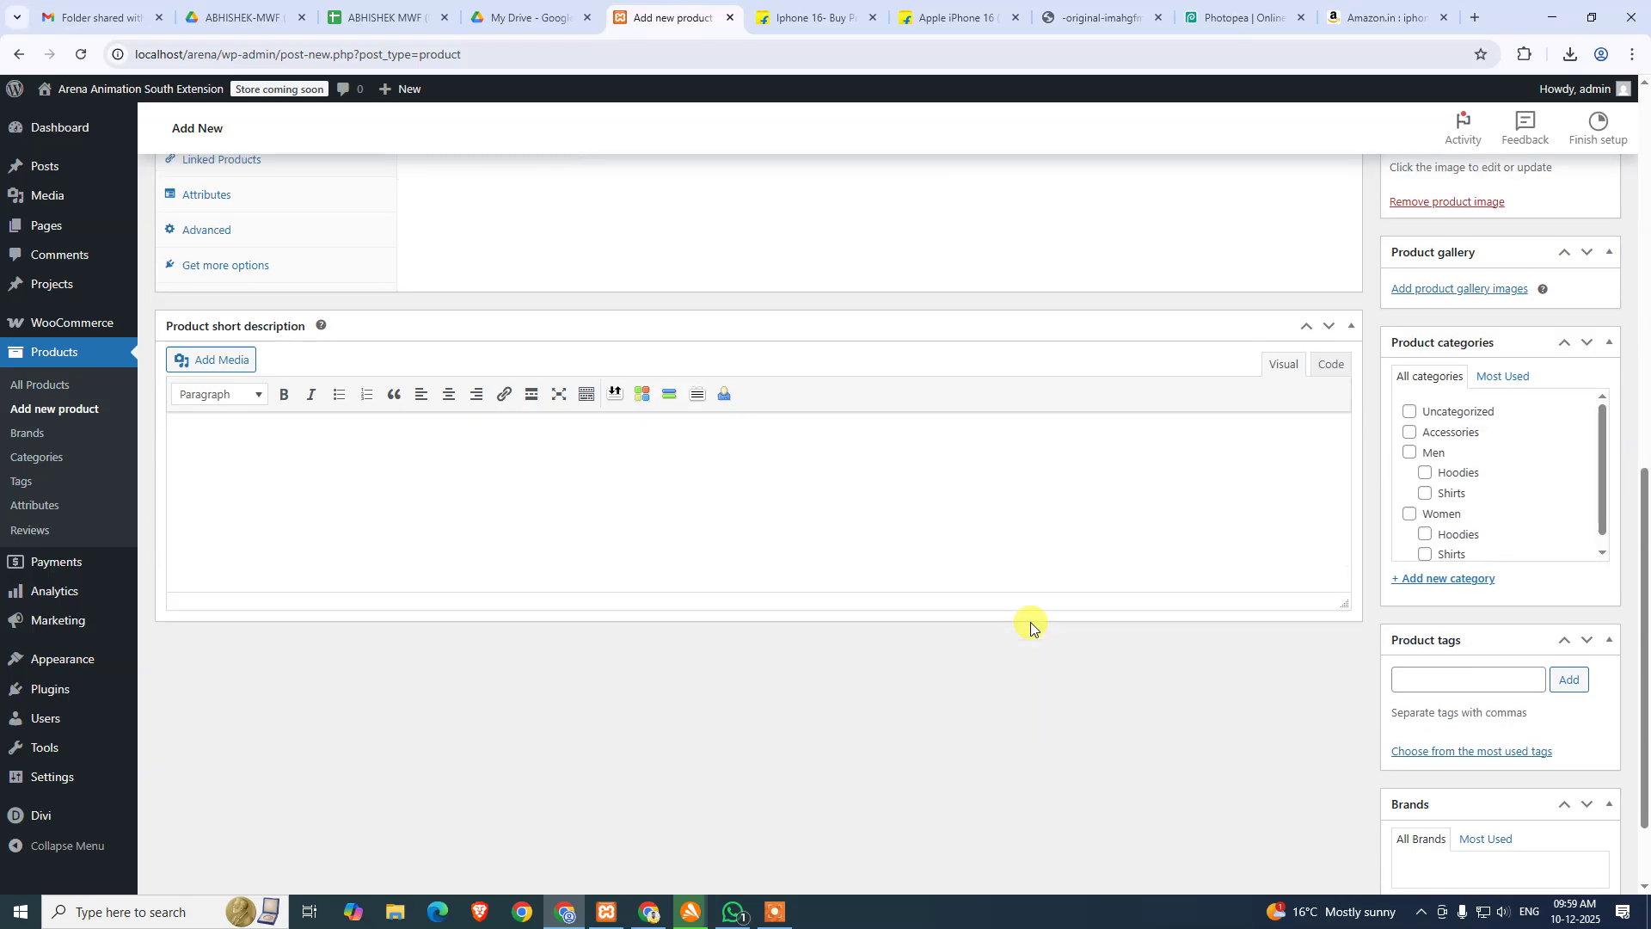
pyautogui.scroll(4, 855, 560)
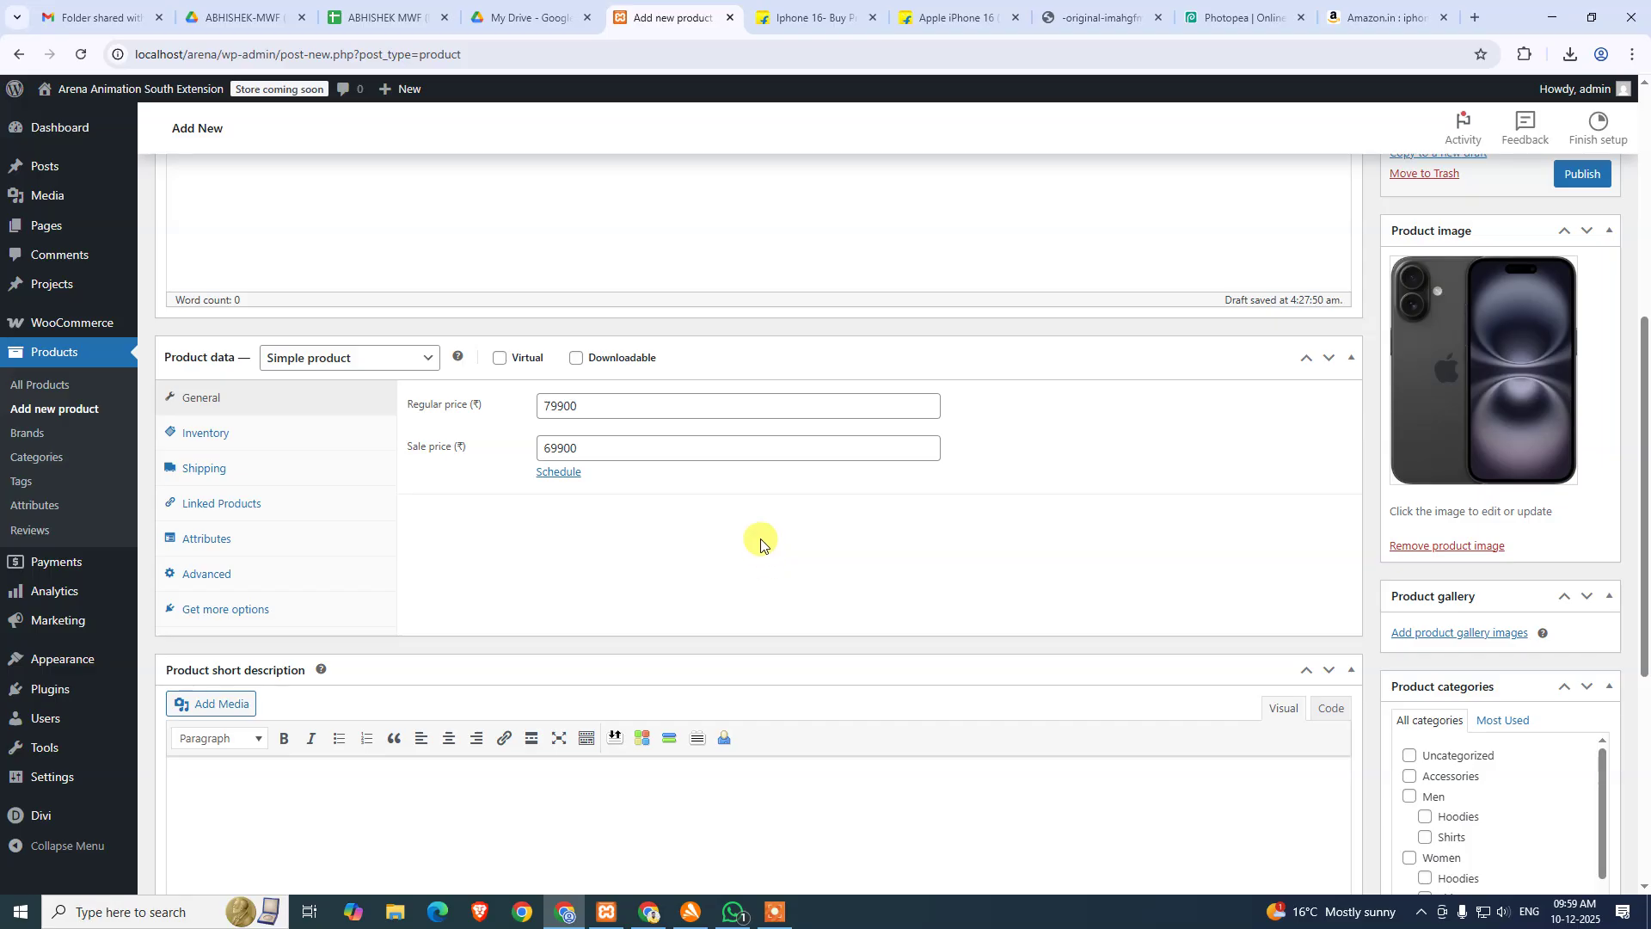
pyautogui.scroll(5, 342, 546)
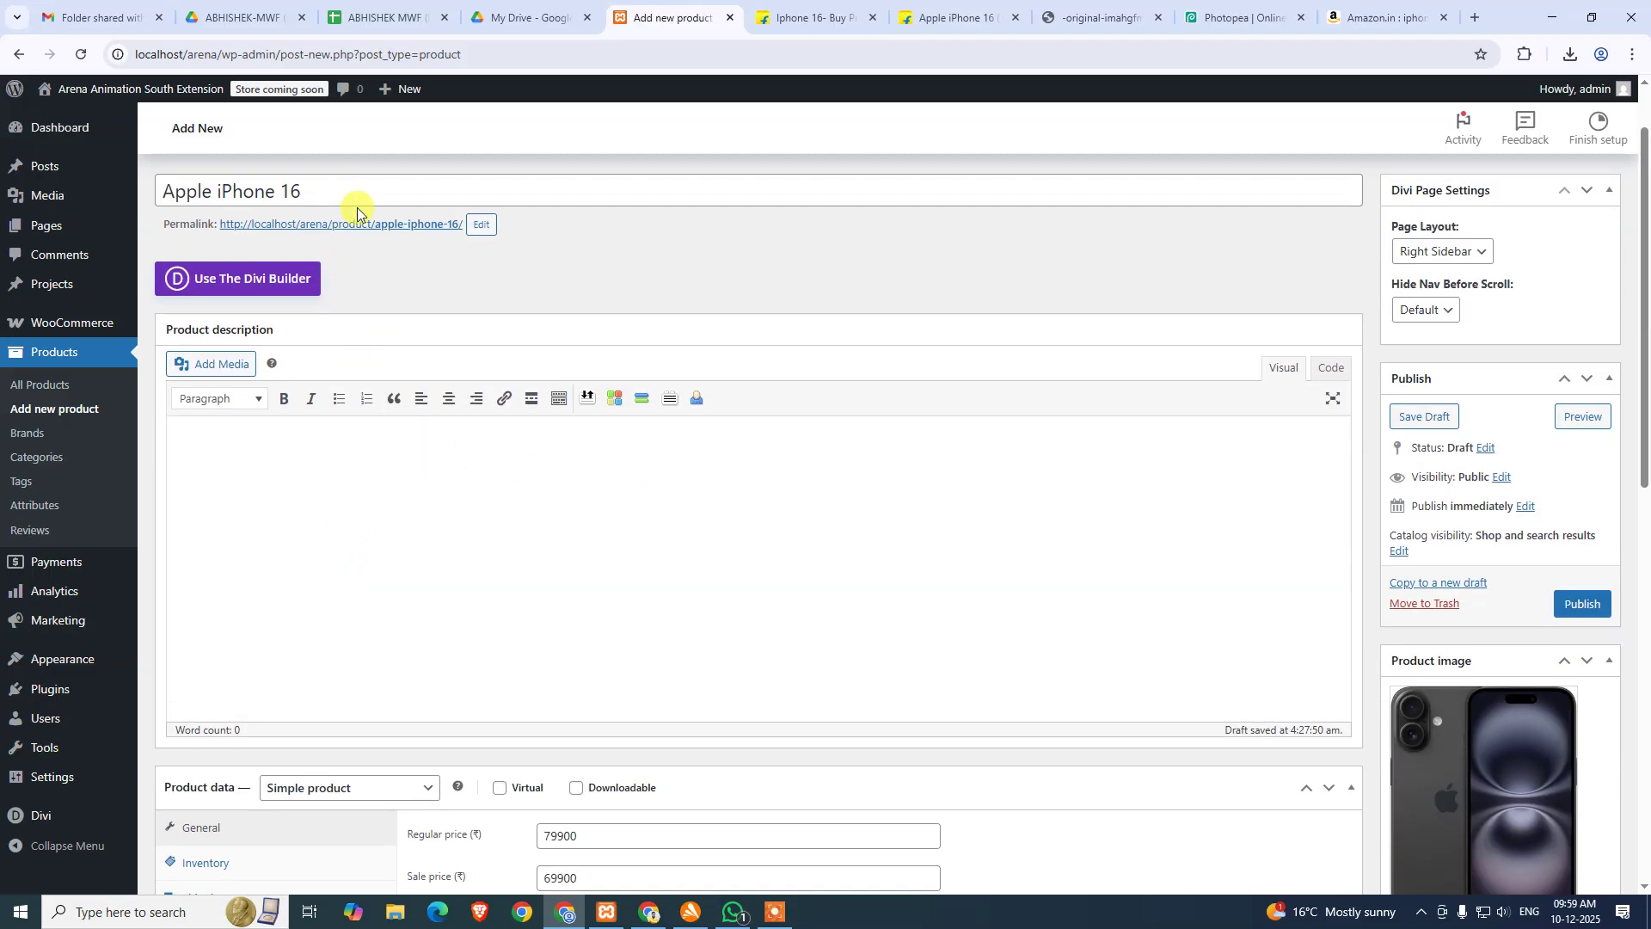
pyautogui.scroll(-5, 486, 375)
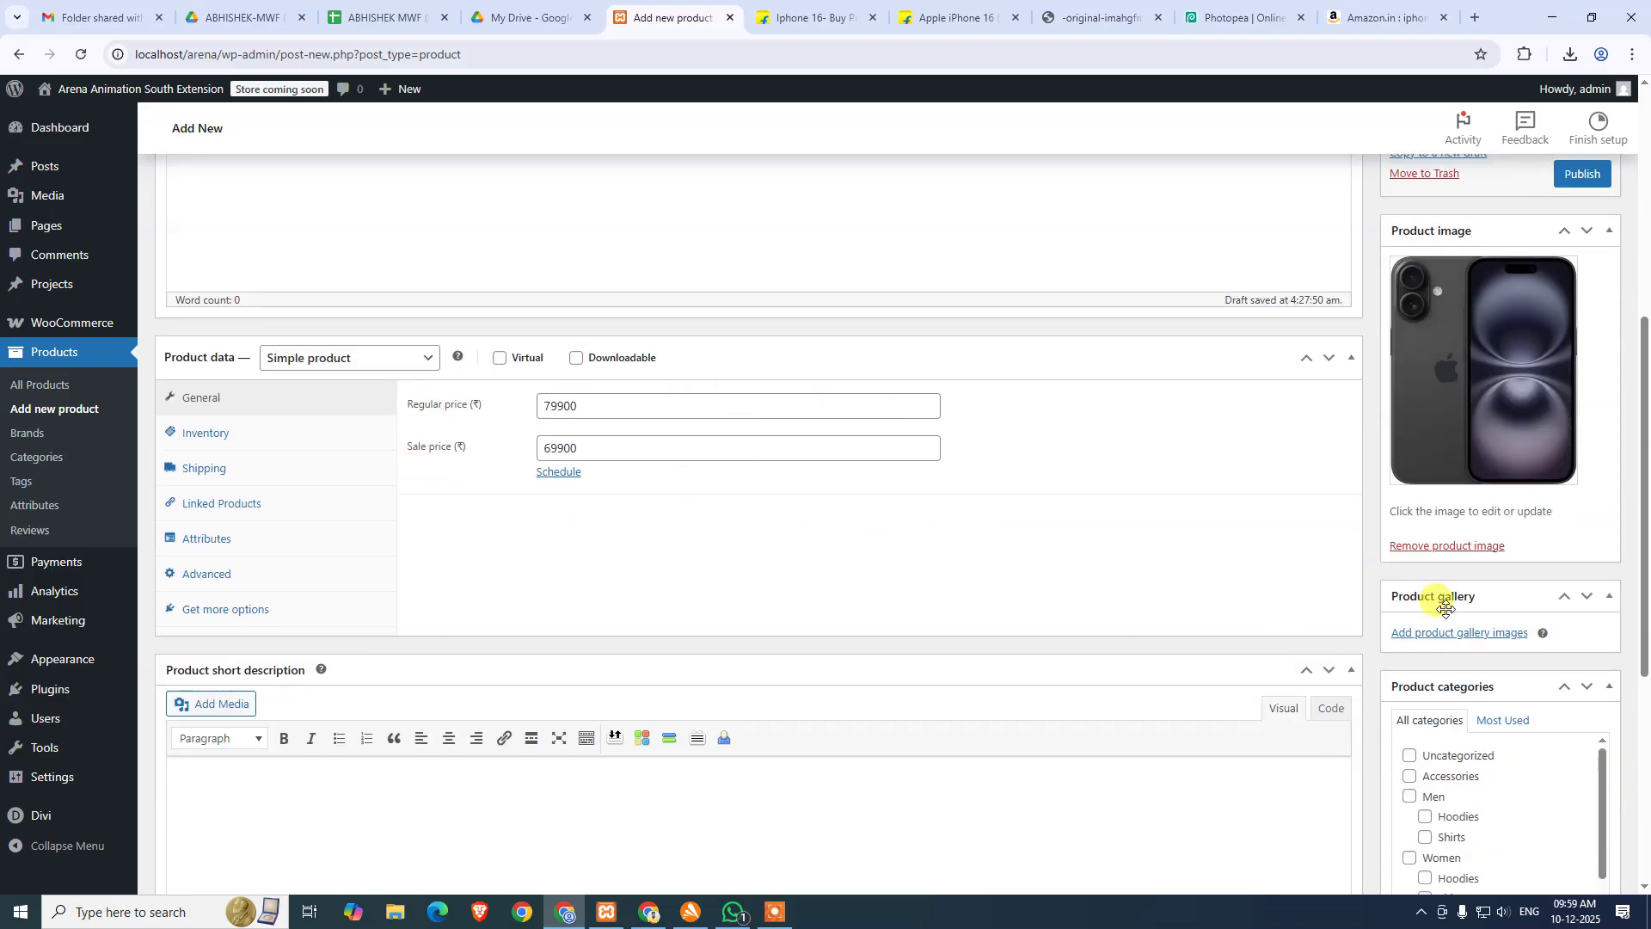
pyautogui.scroll(-4, 481, 490)
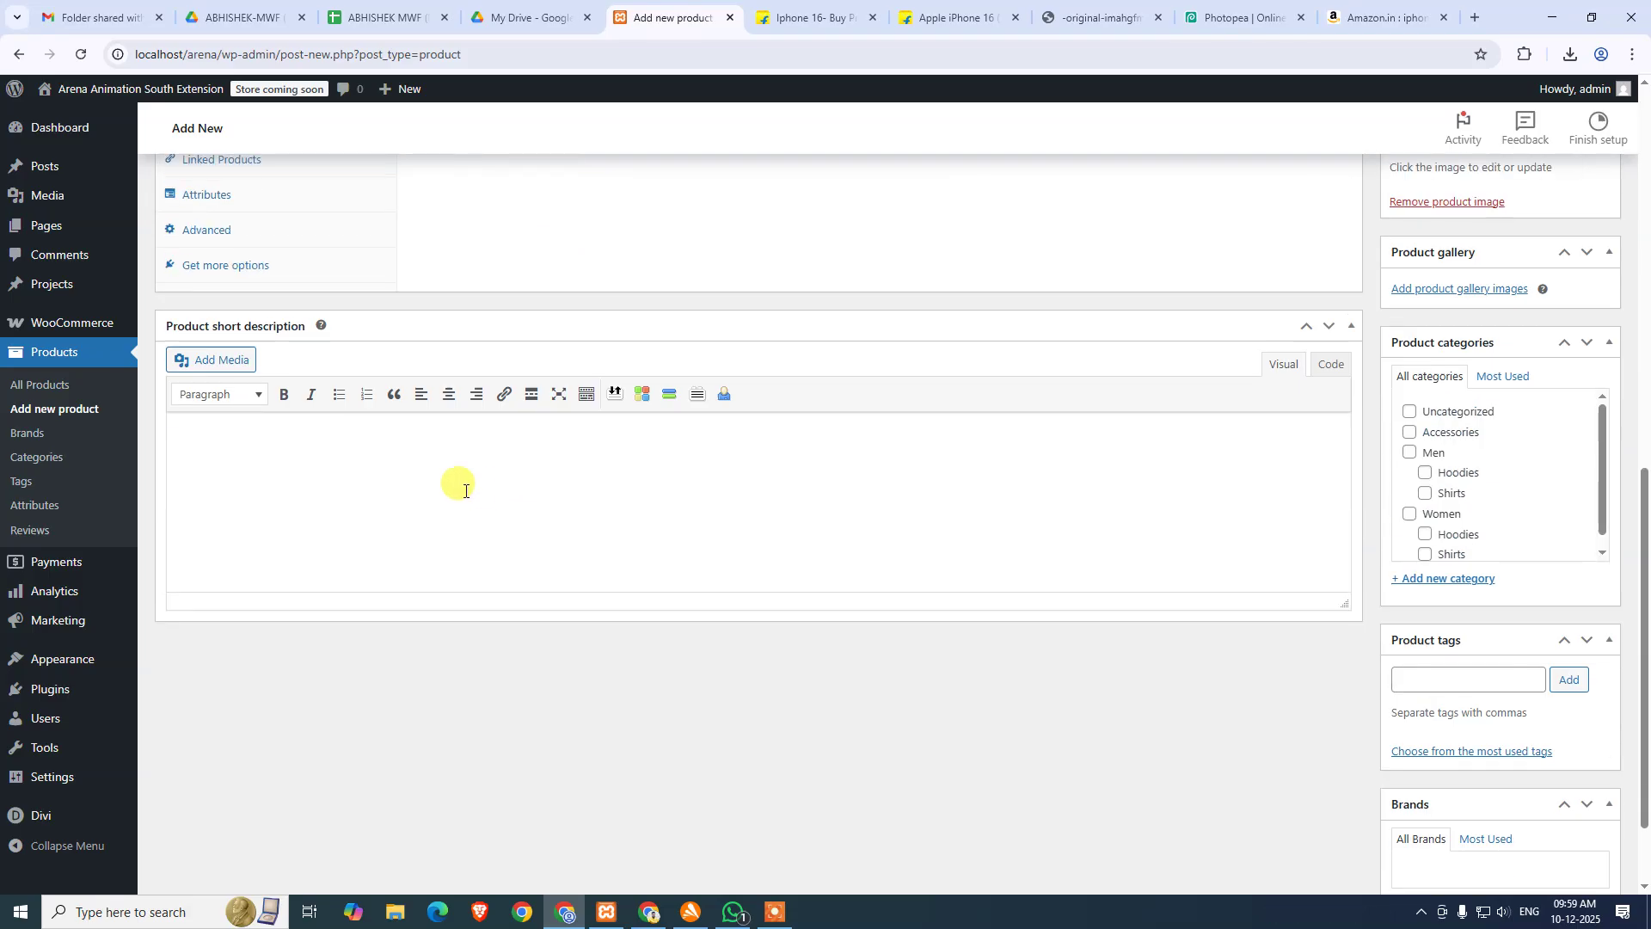
pyautogui.click(972, 17)
# - Expand the Flipkart listing's full specifications and close the developer tools panel
pyautogui.scroll(-9, 1538, 499)
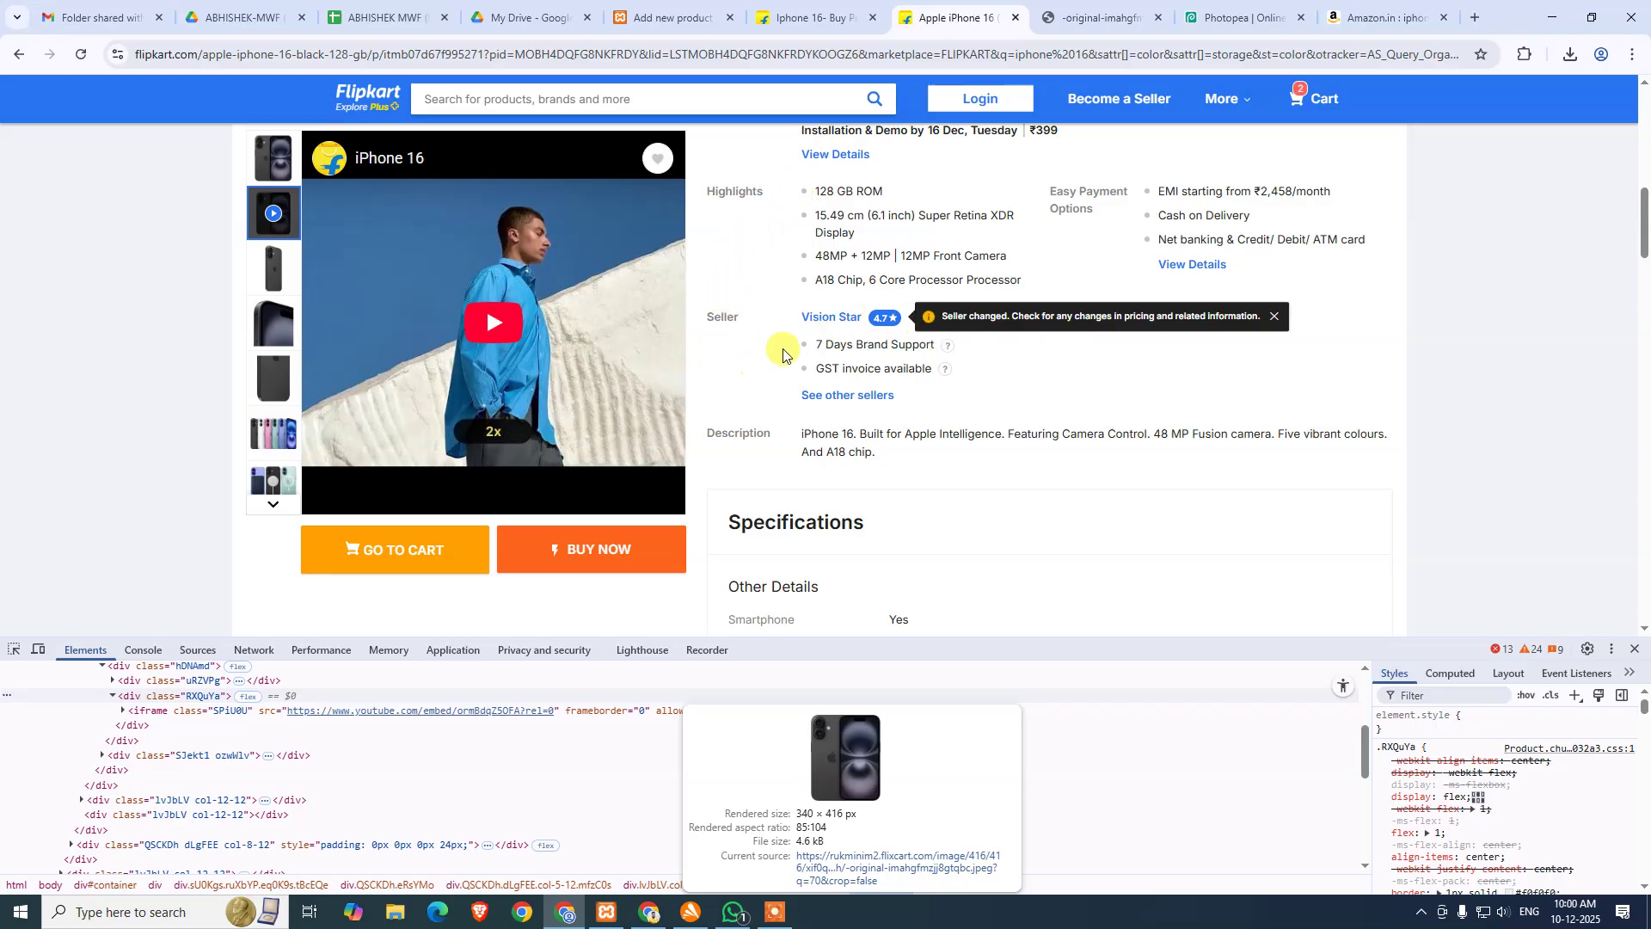
pyautogui.scroll(-6, 944, 360)
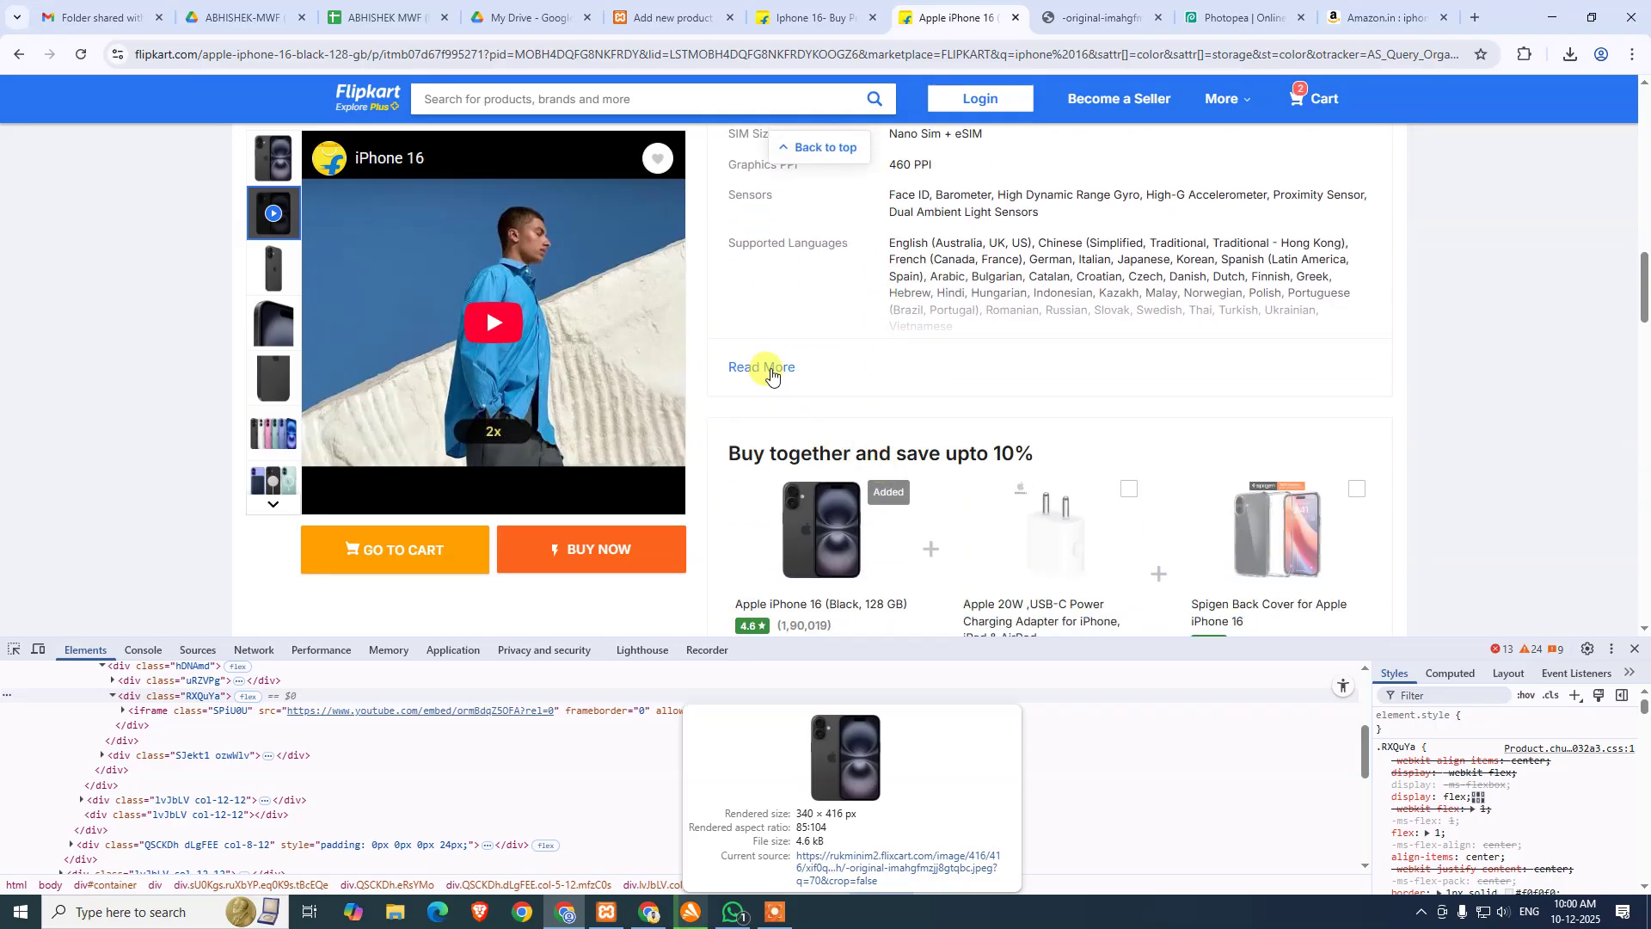
pyautogui.click(774, 383)
pyautogui.scroll(-6, 855, 386)
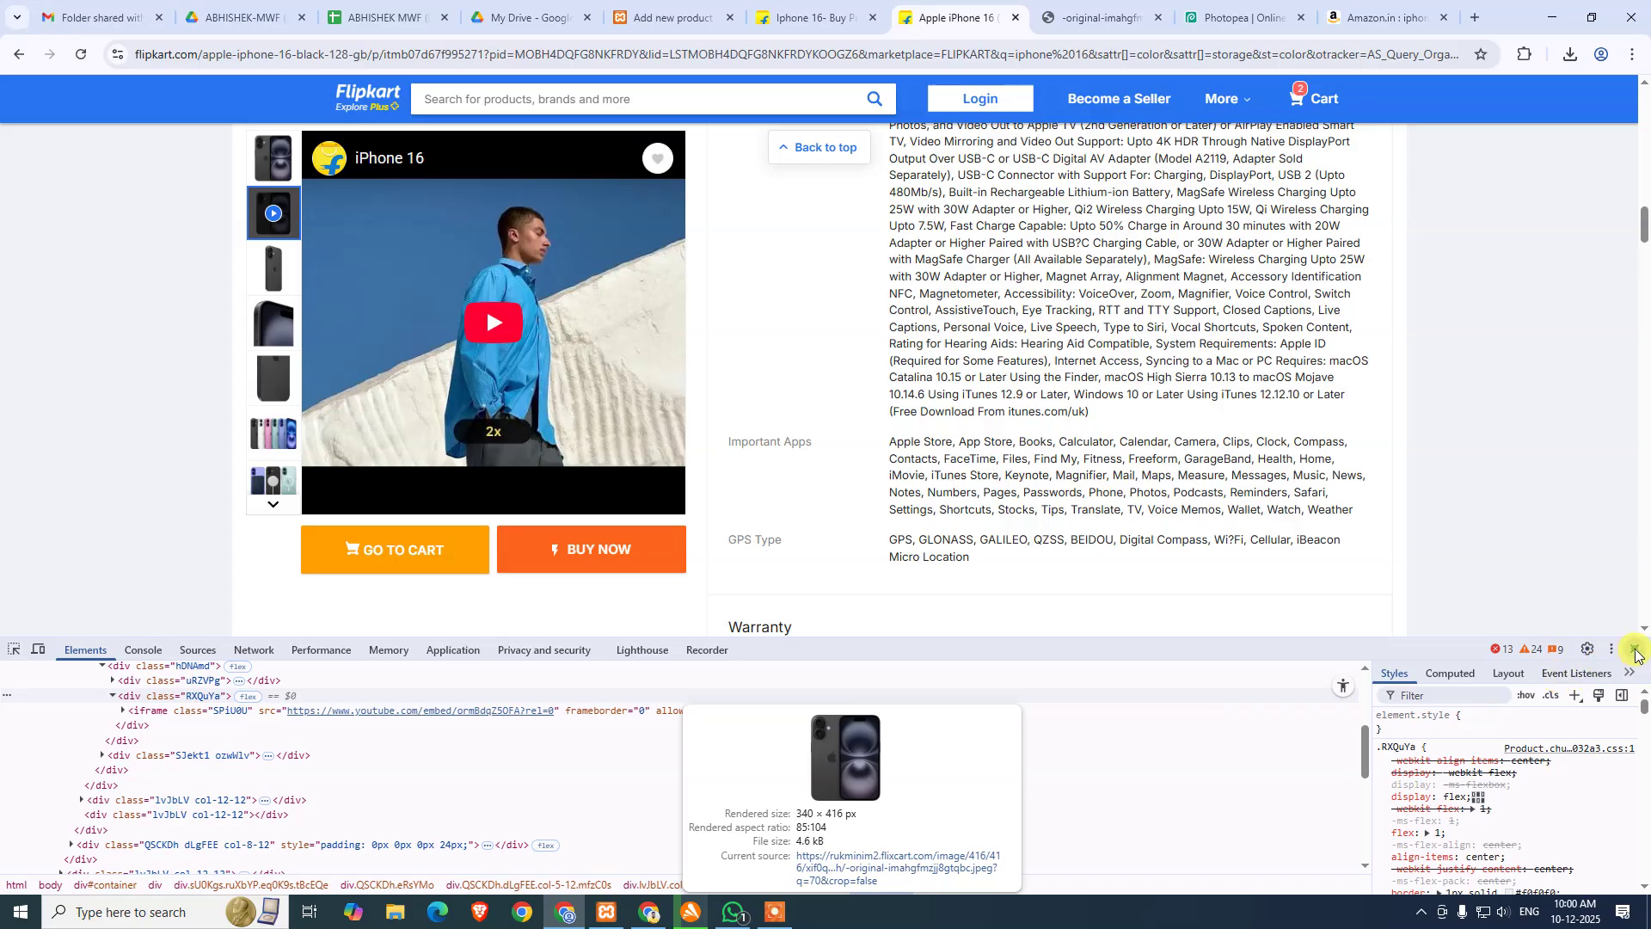
pyautogui.click(1634, 650)
pyautogui.scroll(15, 1056, 570)
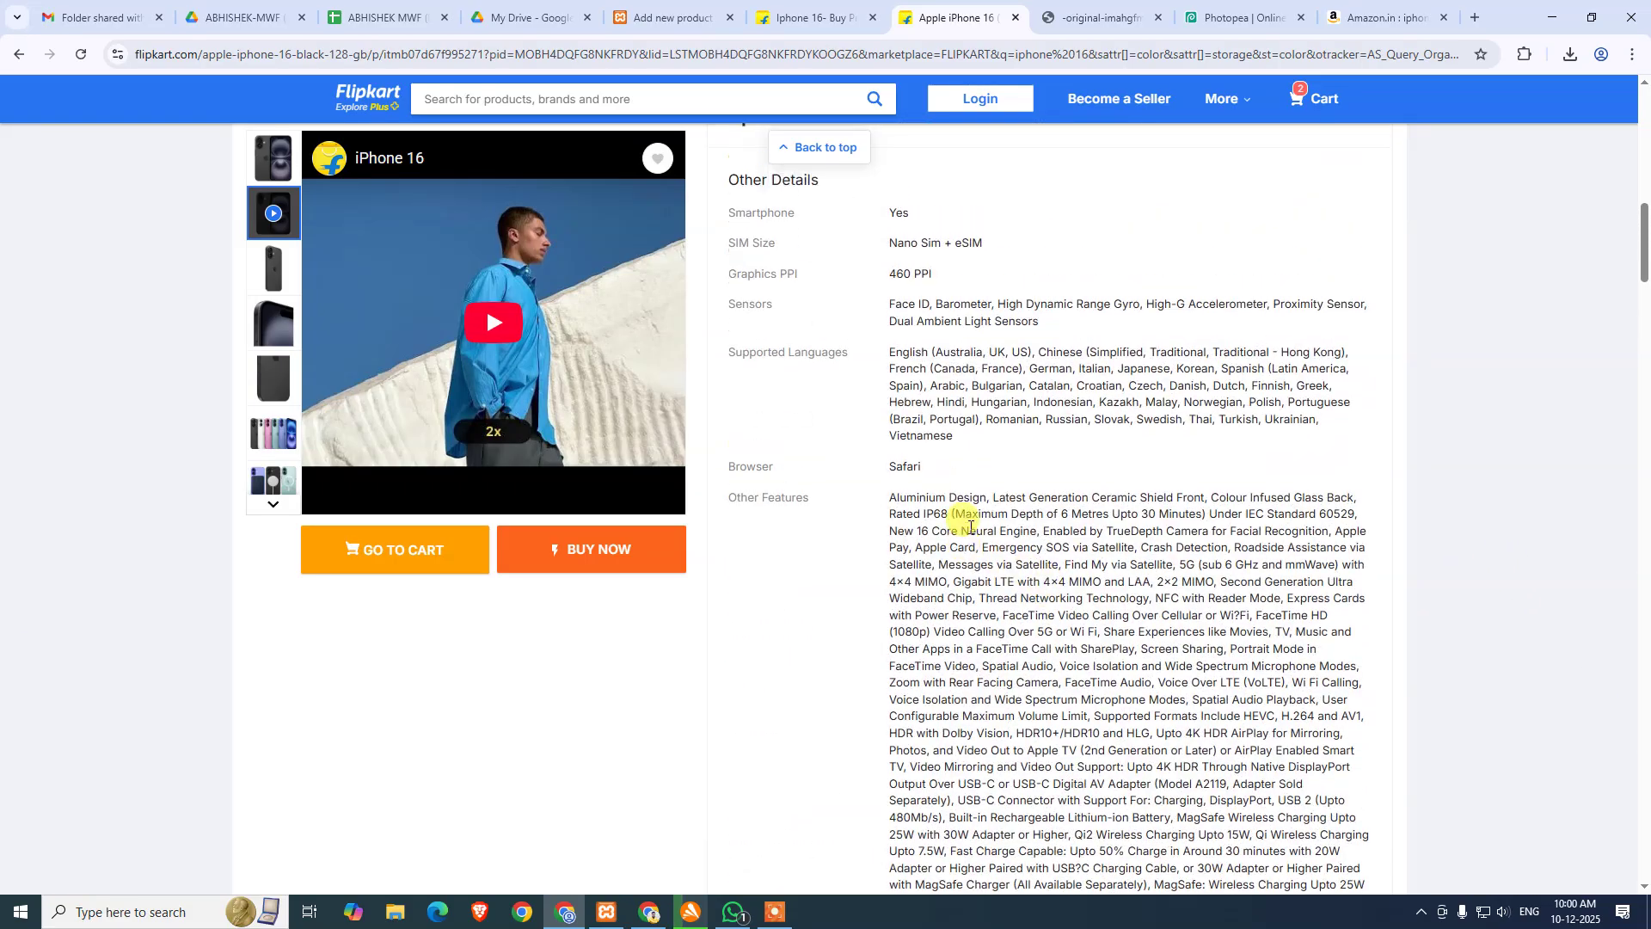
# - Copy the whole Specifications section, from the top through Connectivity Features
pyautogui.moveTo(880, 380); pyautogui.dragTo(976, 519)
pyautogui.scroll(-10, 940, 516)
pyautogui.scroll(-15, 936, 545)
pyautogui.scroll(-9, 958, 552)
pyautogui.click(991, 353)
pyautogui.scroll(-15, 1003, 416)
pyautogui.moveTo(991, 352); pyautogui.dragTo(1080, 515)
pyautogui.click(1027, 451)
pyautogui.hotkey('ctrl', 'c')
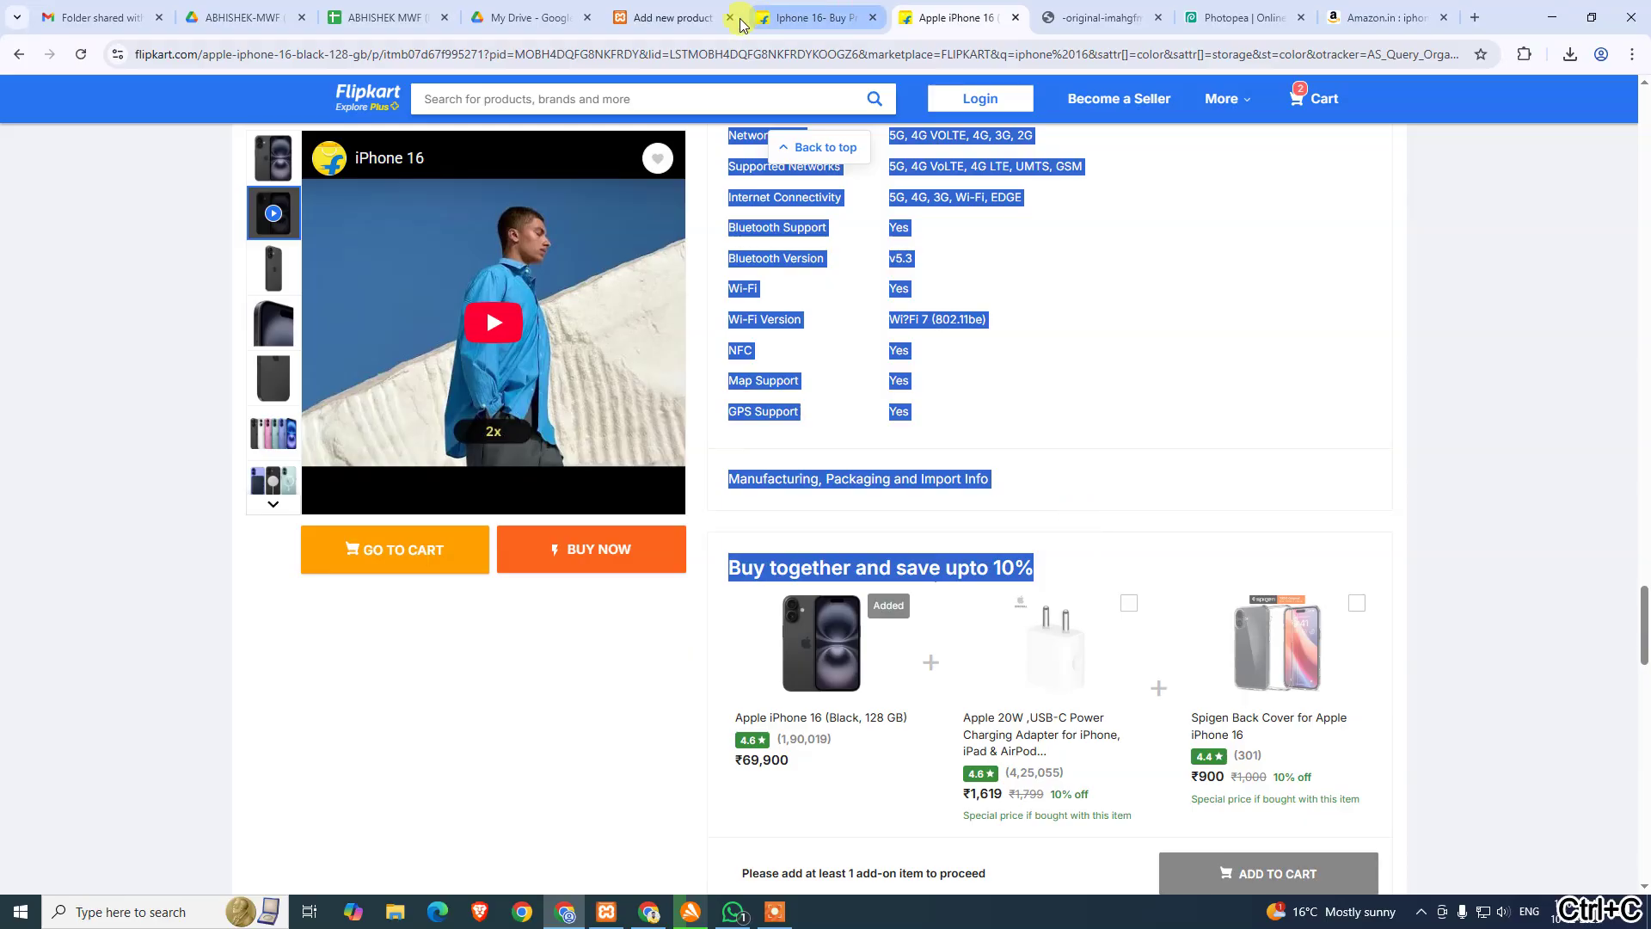
pyautogui.click(667, 18)
# - Paste the copied Flipkart specifications into the product description
pyautogui.scroll(10, 476, 540)
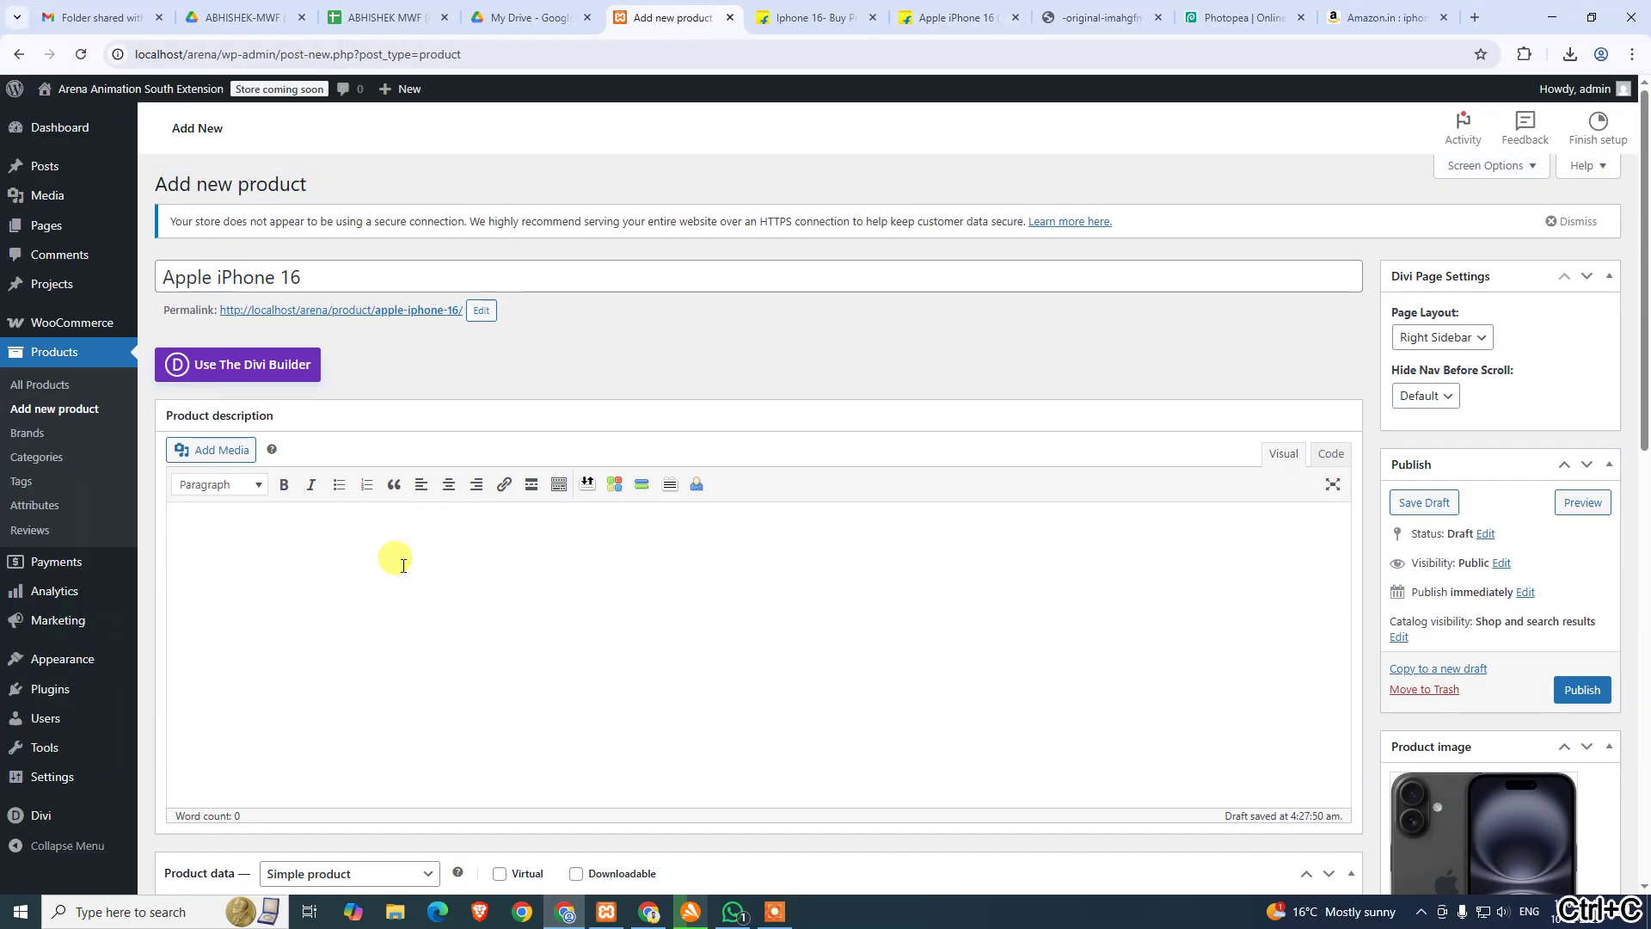
pyautogui.click(387, 563)
pyautogui.hotkey('ctrl', 'v')
pyautogui.scroll(20, 542, 490)
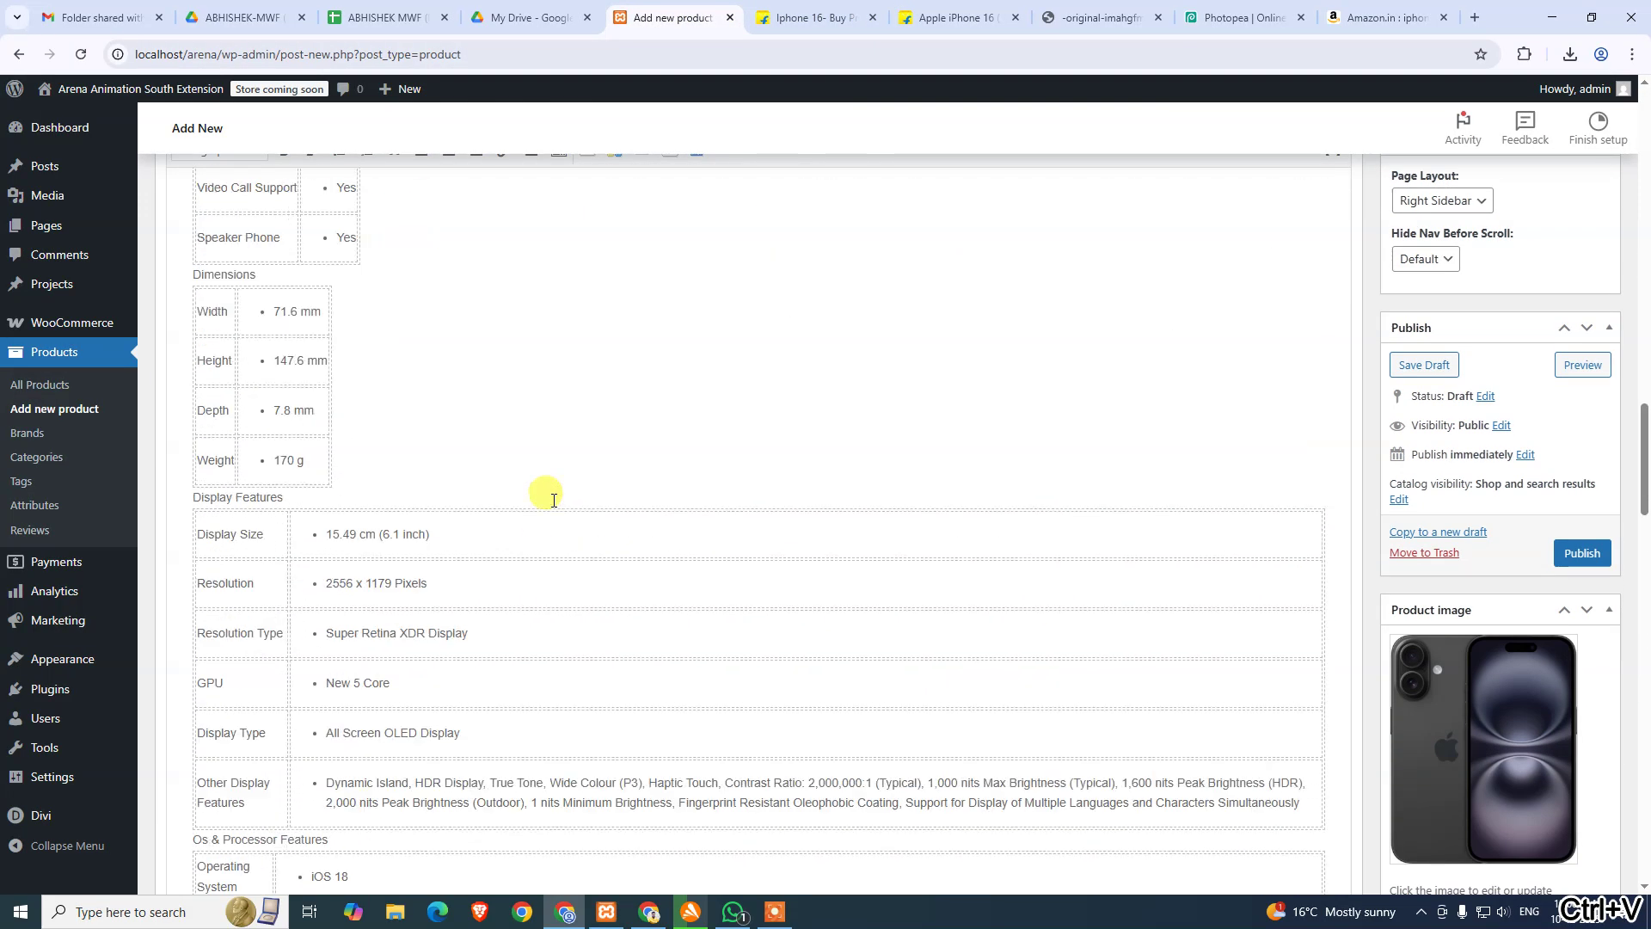
pyautogui.scroll(10, 533, 508)
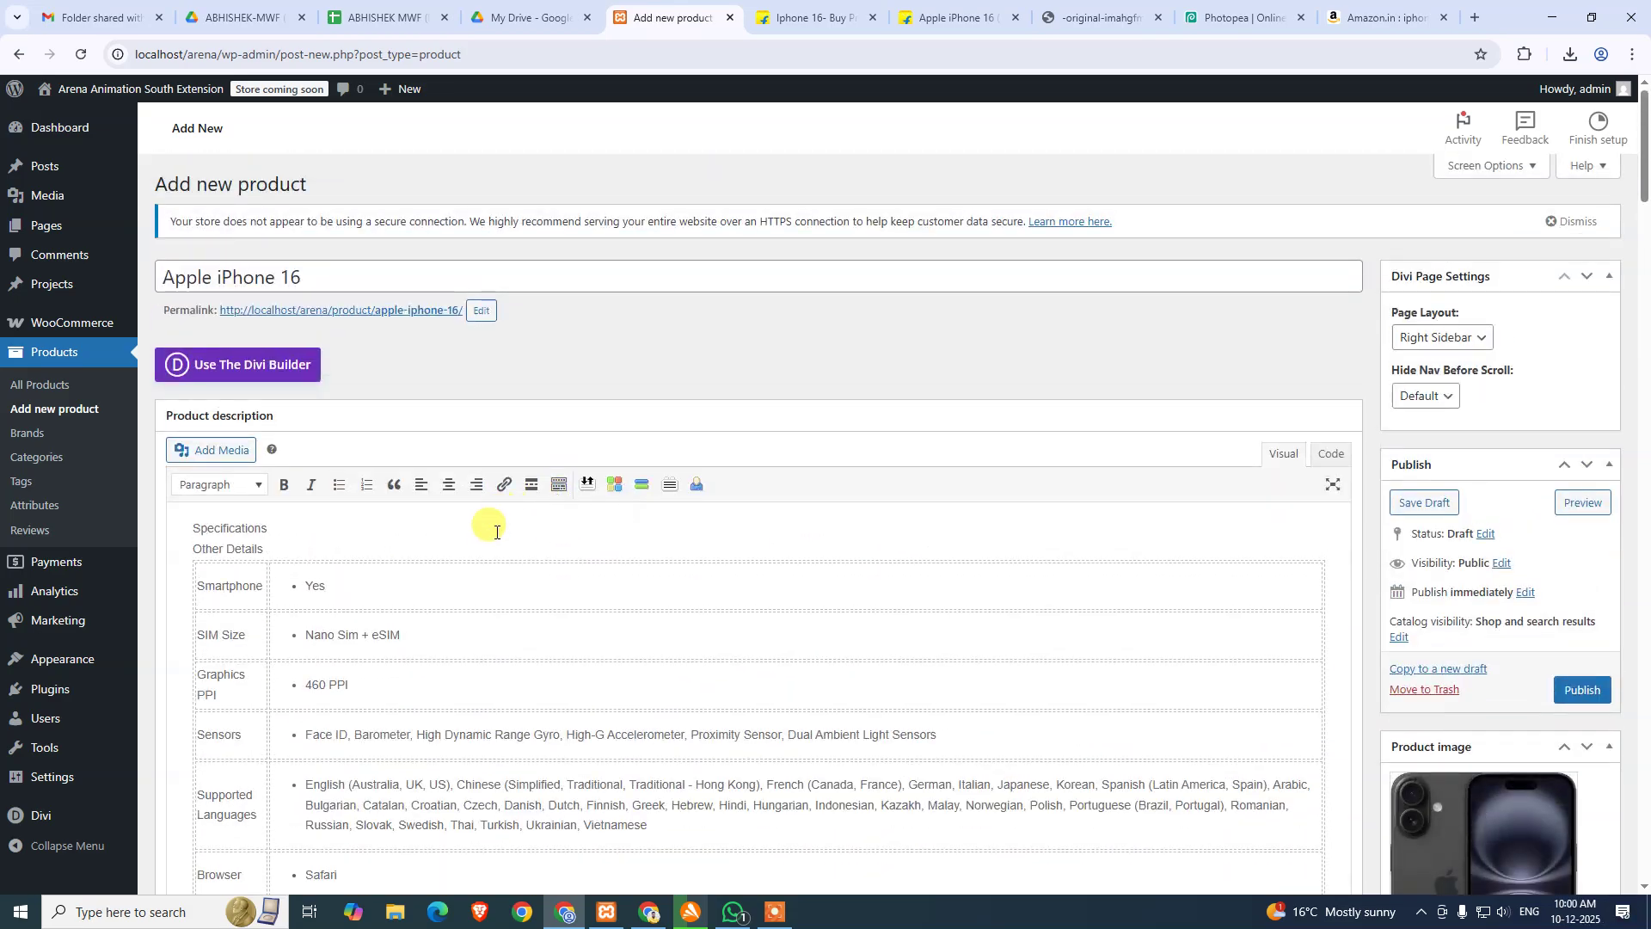
pyautogui.scroll(-20, 561, 564)
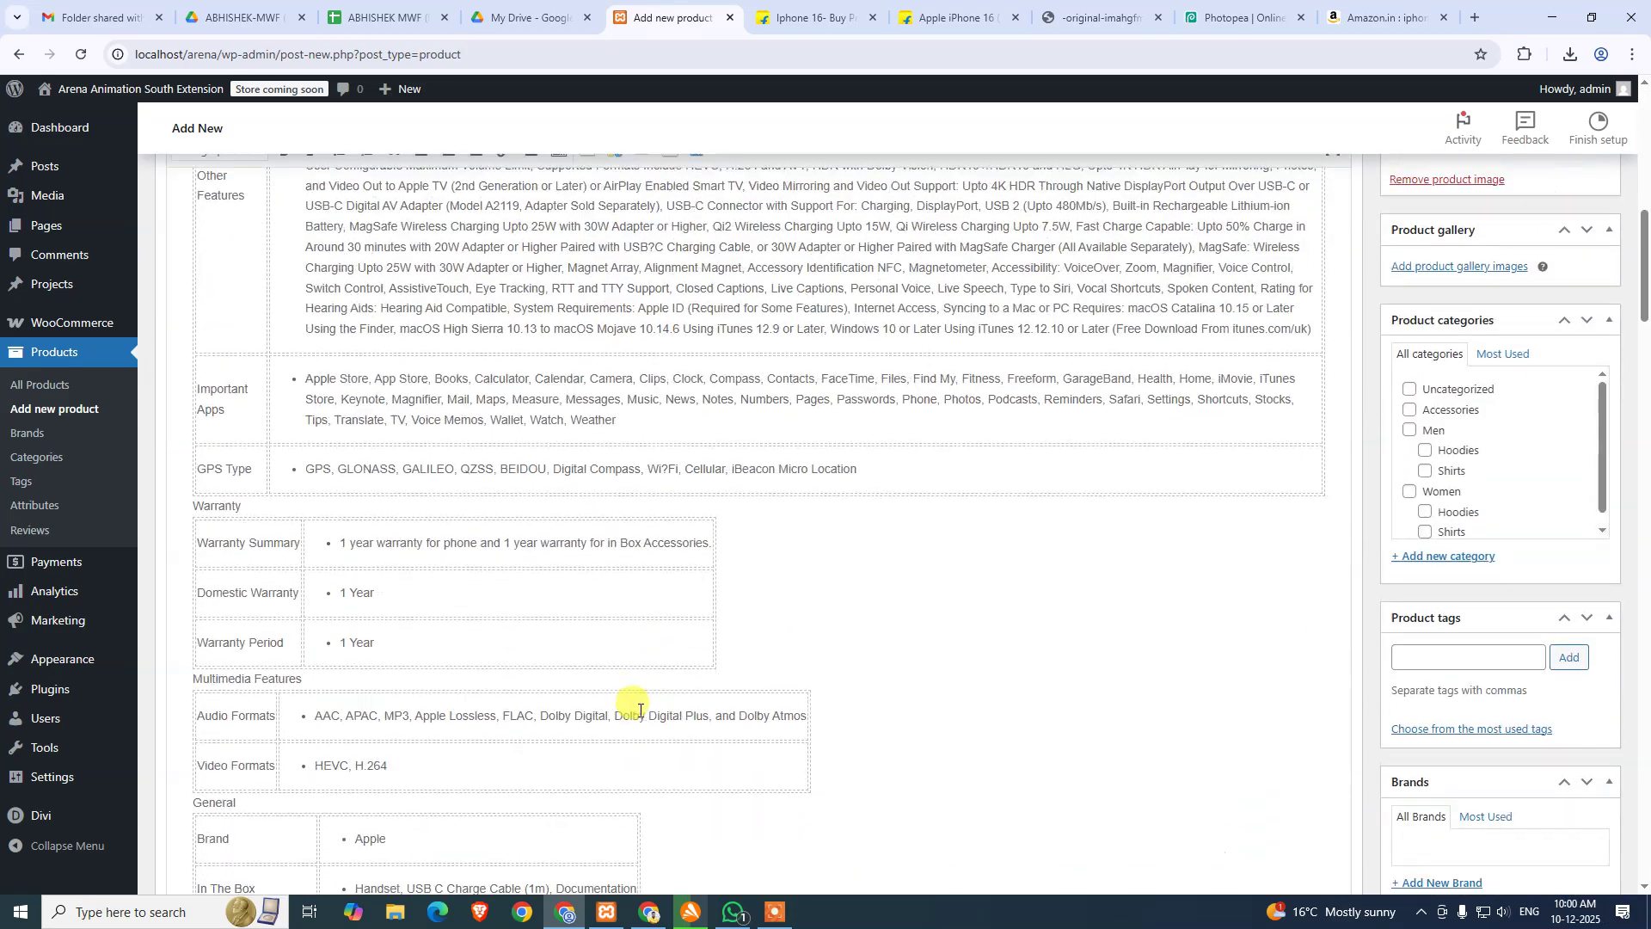
pyautogui.scroll(-8, 562, 659)
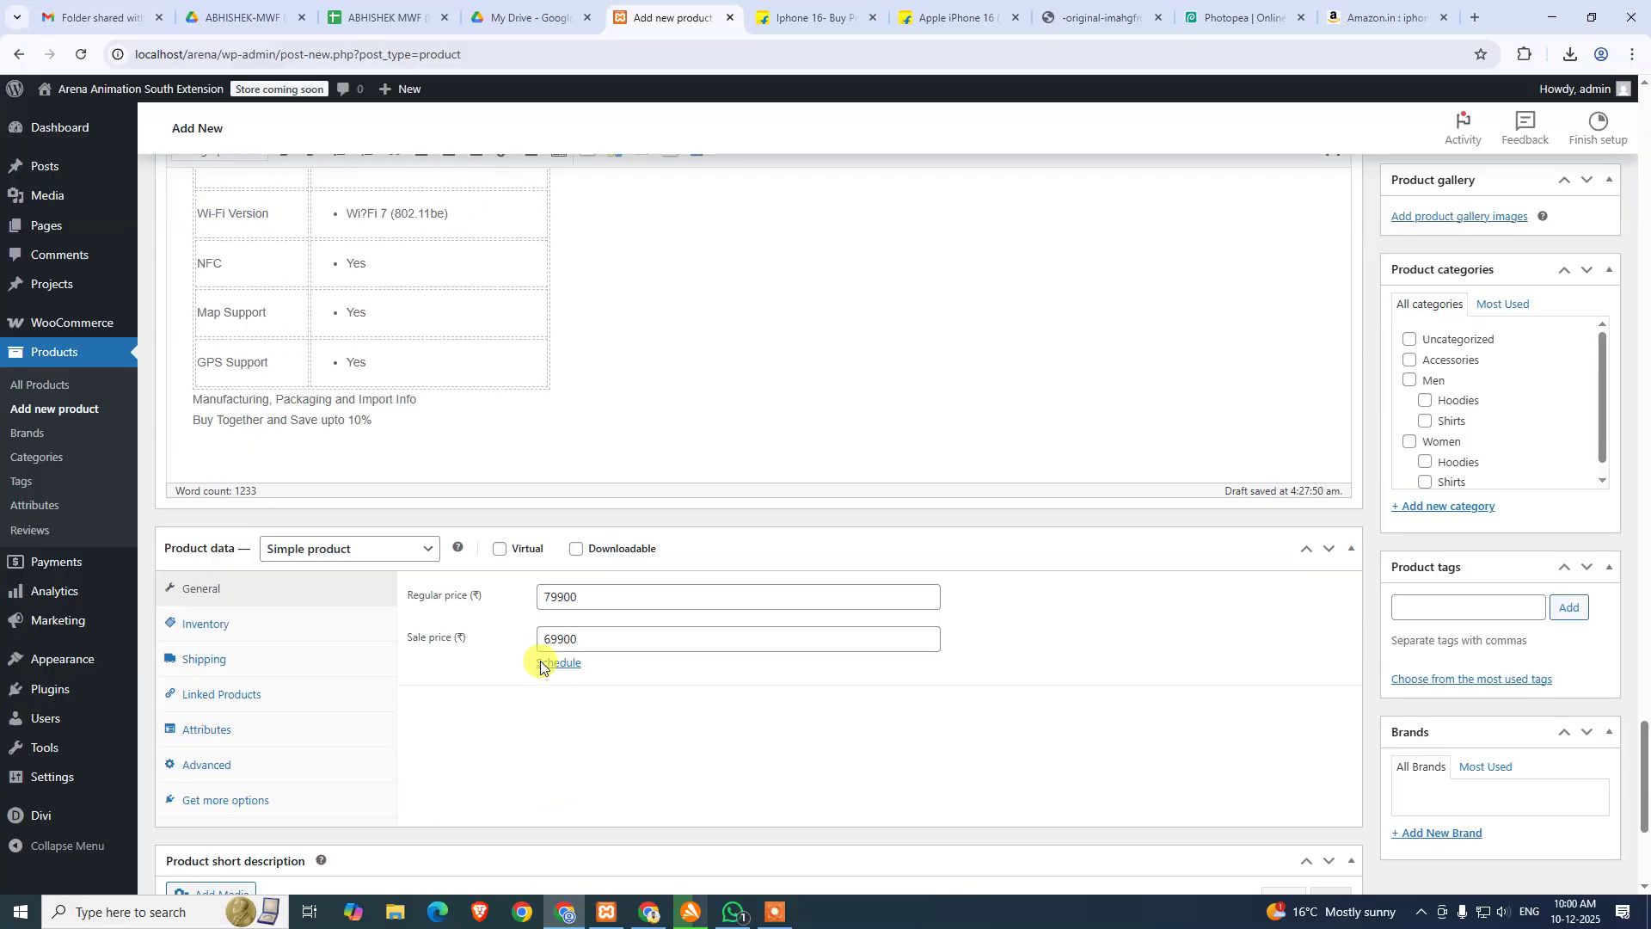
pyautogui.scroll(1, 542, 663)
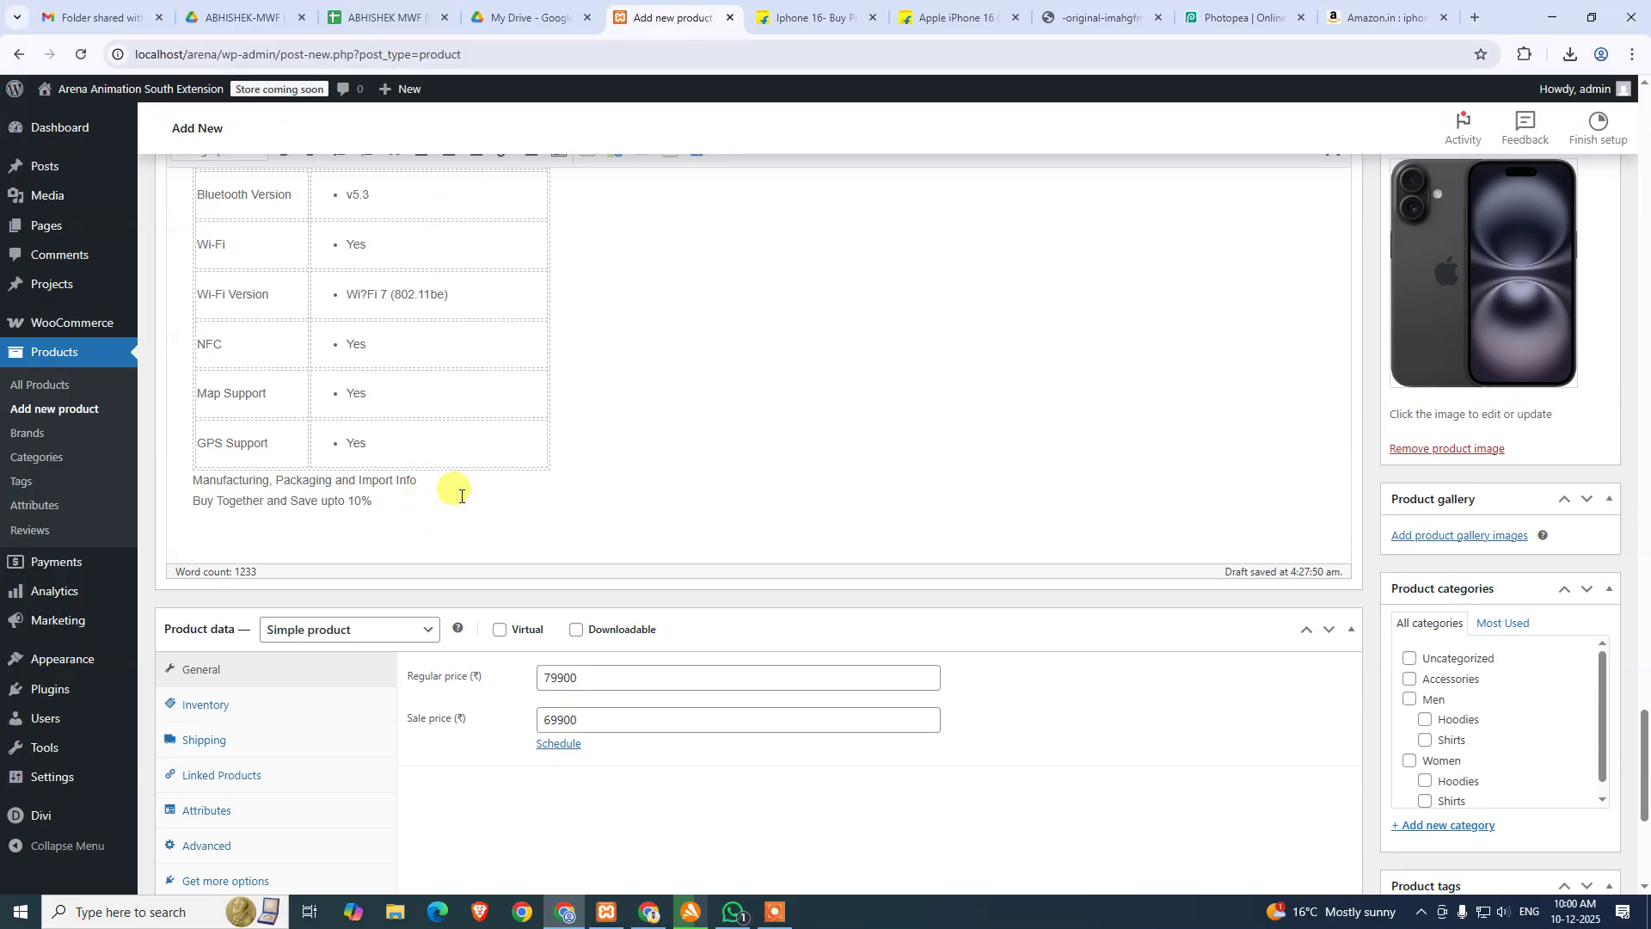
# - Delete the import-info and buy-together lines after the last specifications table
pyautogui.hotkey('ctrl', 'shift', 'End')
pyautogui.press('BackSpace')
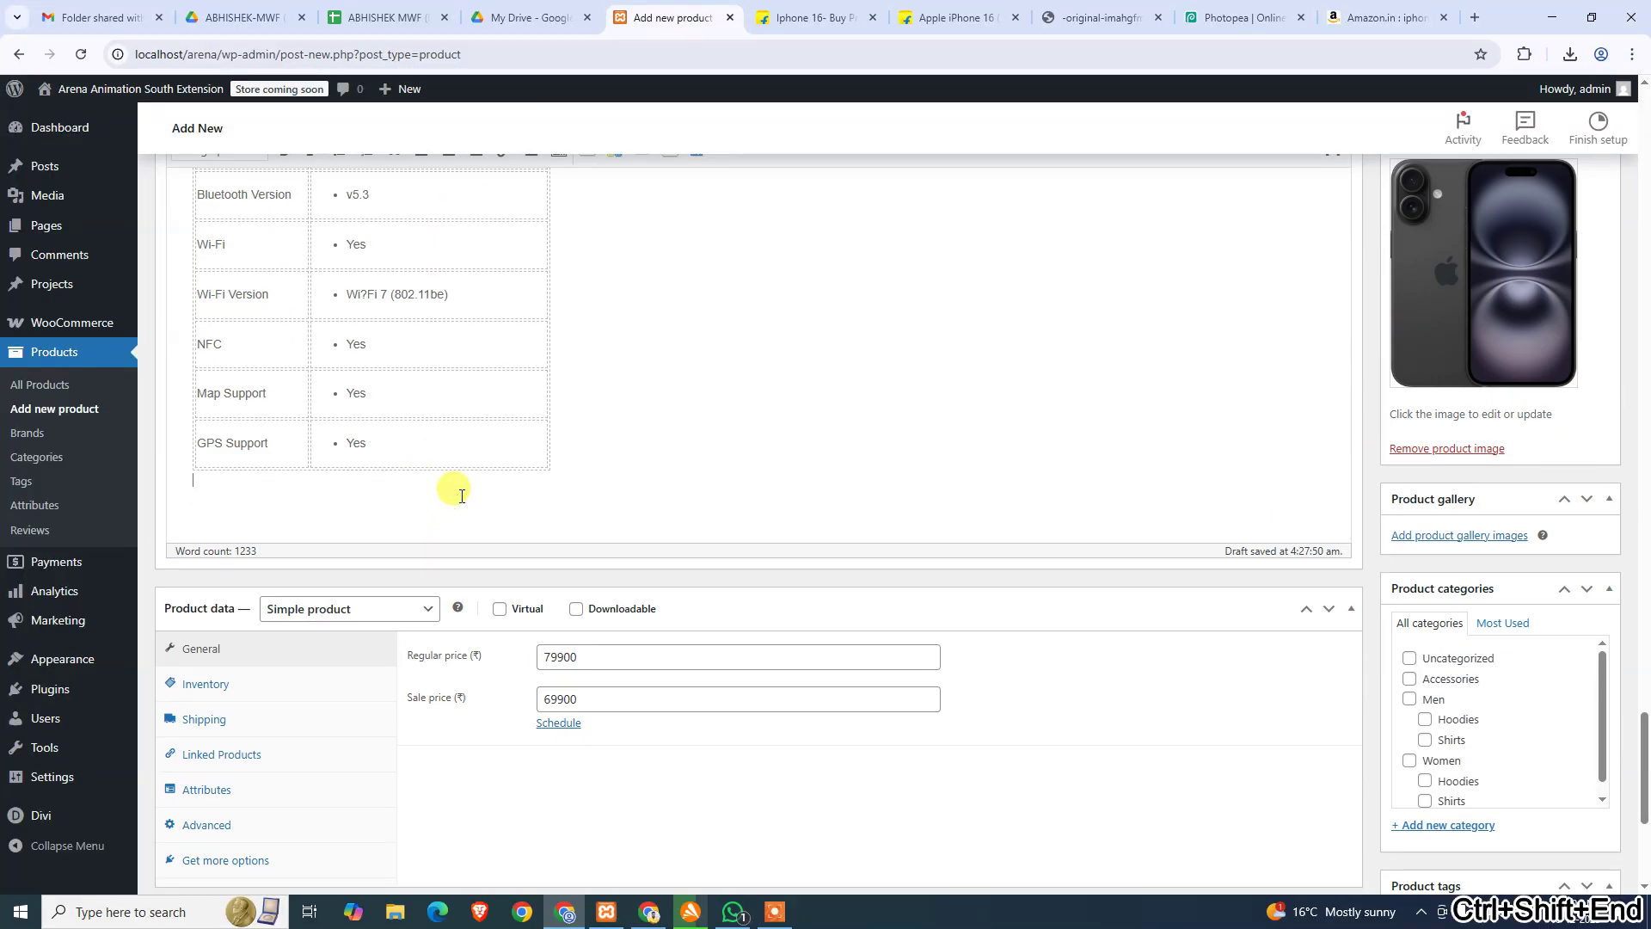
pyautogui.scroll(2, 590, 463)
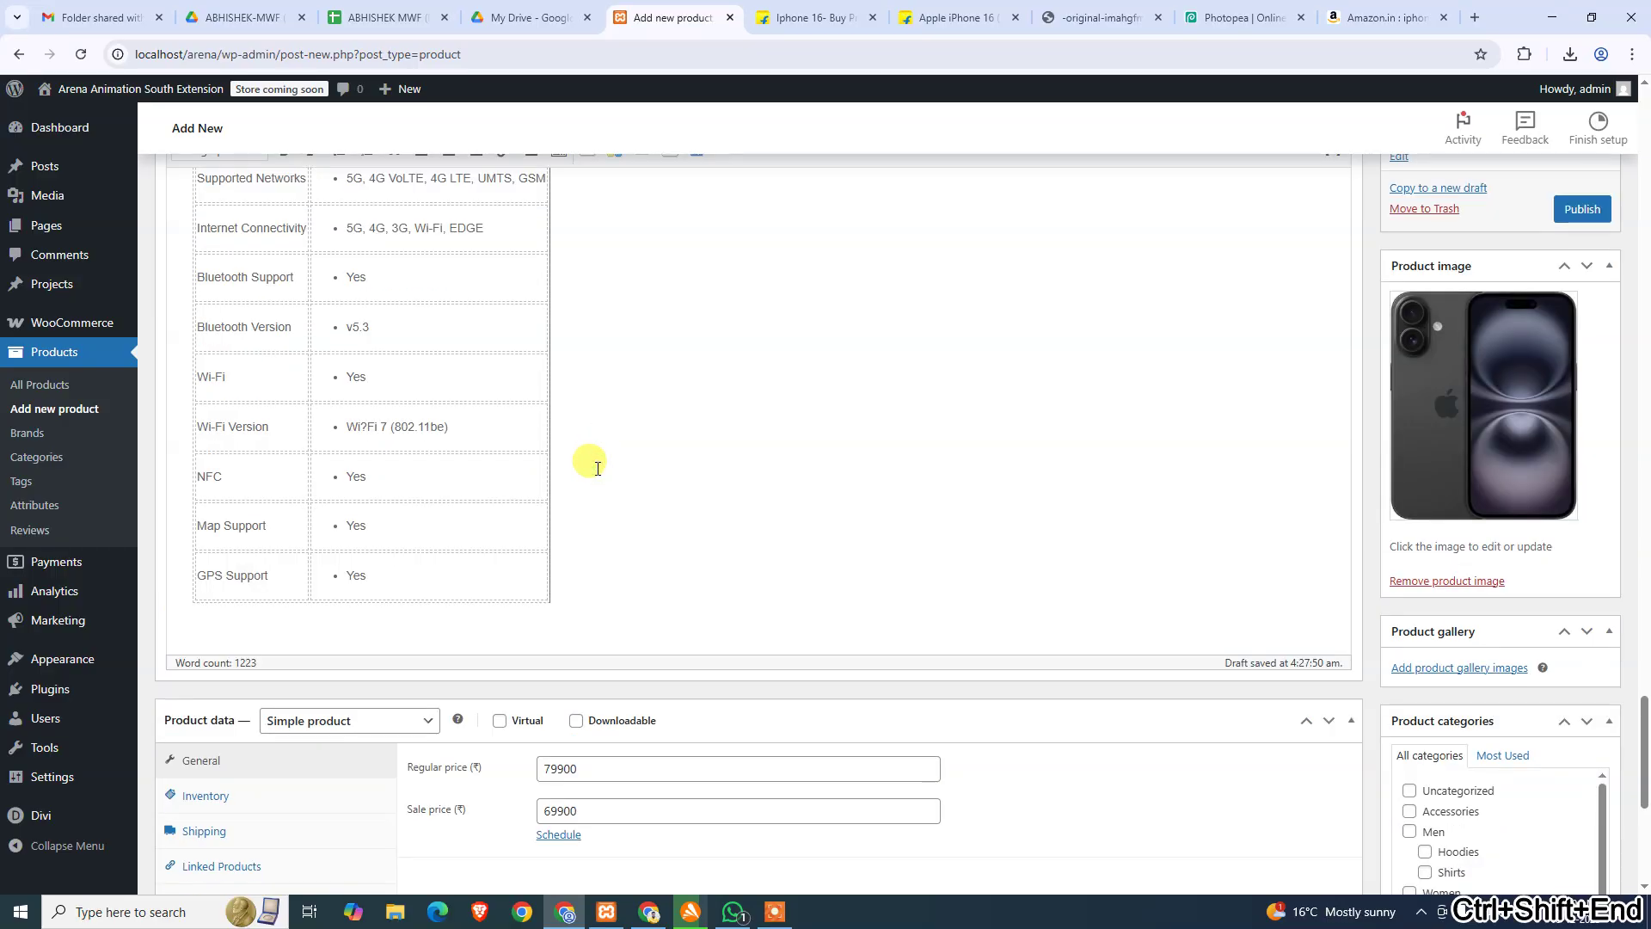
pyautogui.scroll(10, 663, 535)
pyautogui.scroll(15, 636, 538)
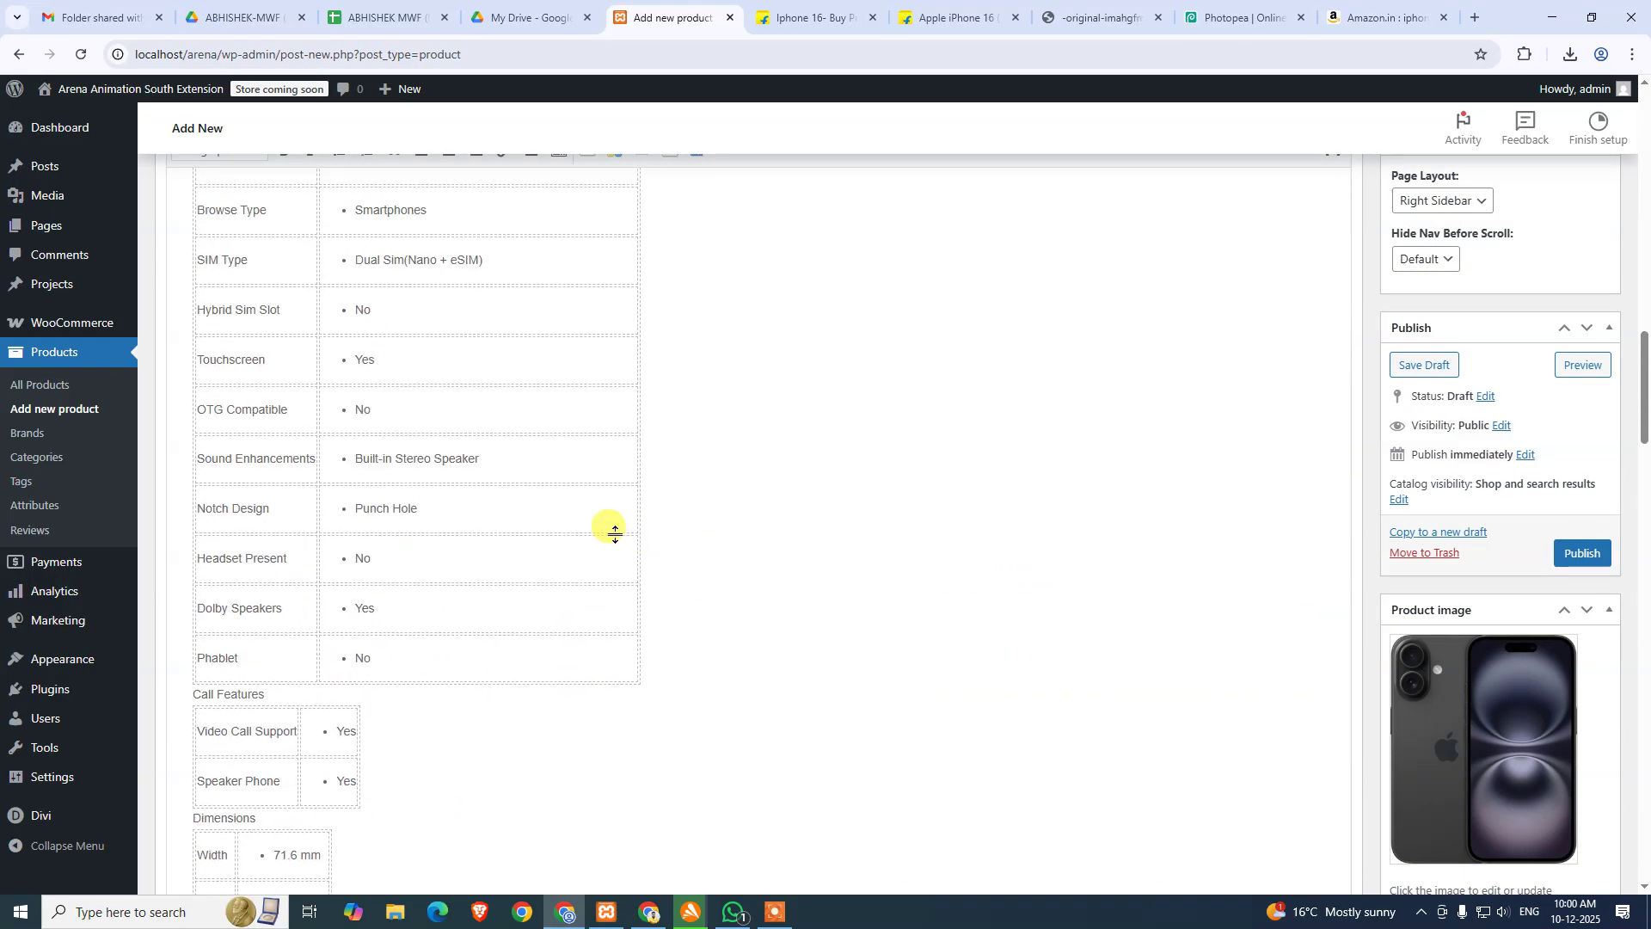
pyautogui.scroll(-4, 519, 536)
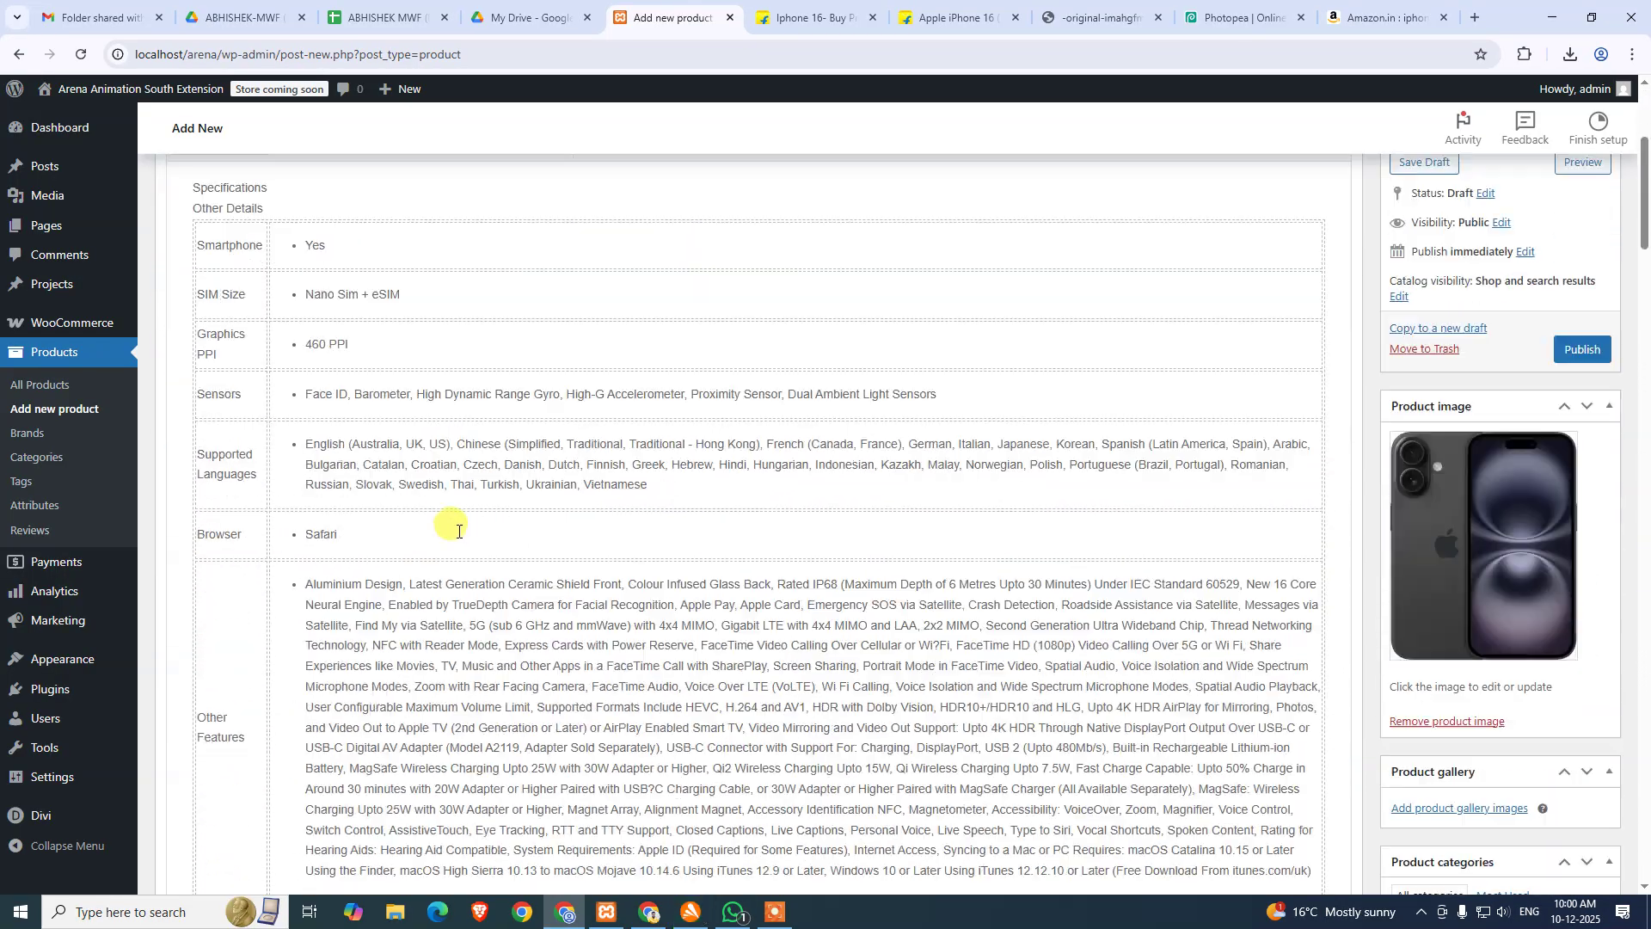
pyautogui.scroll(4, 670, 447)
pyautogui.scroll(-20, 765, 559)
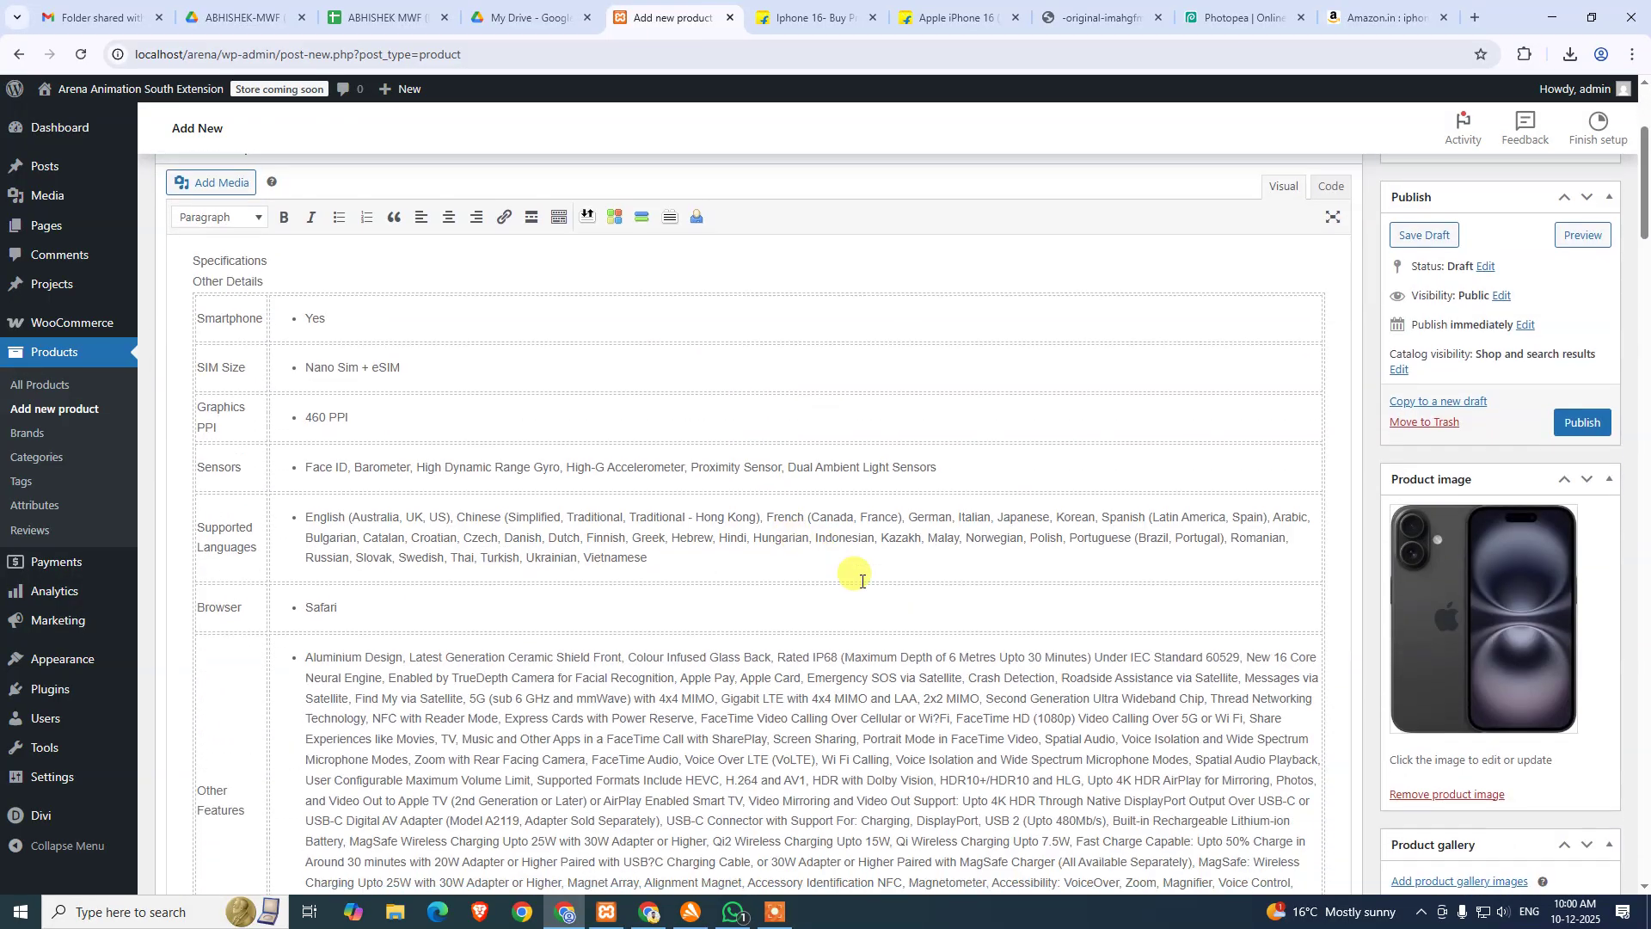
pyautogui.scroll(-10, 856, 636)
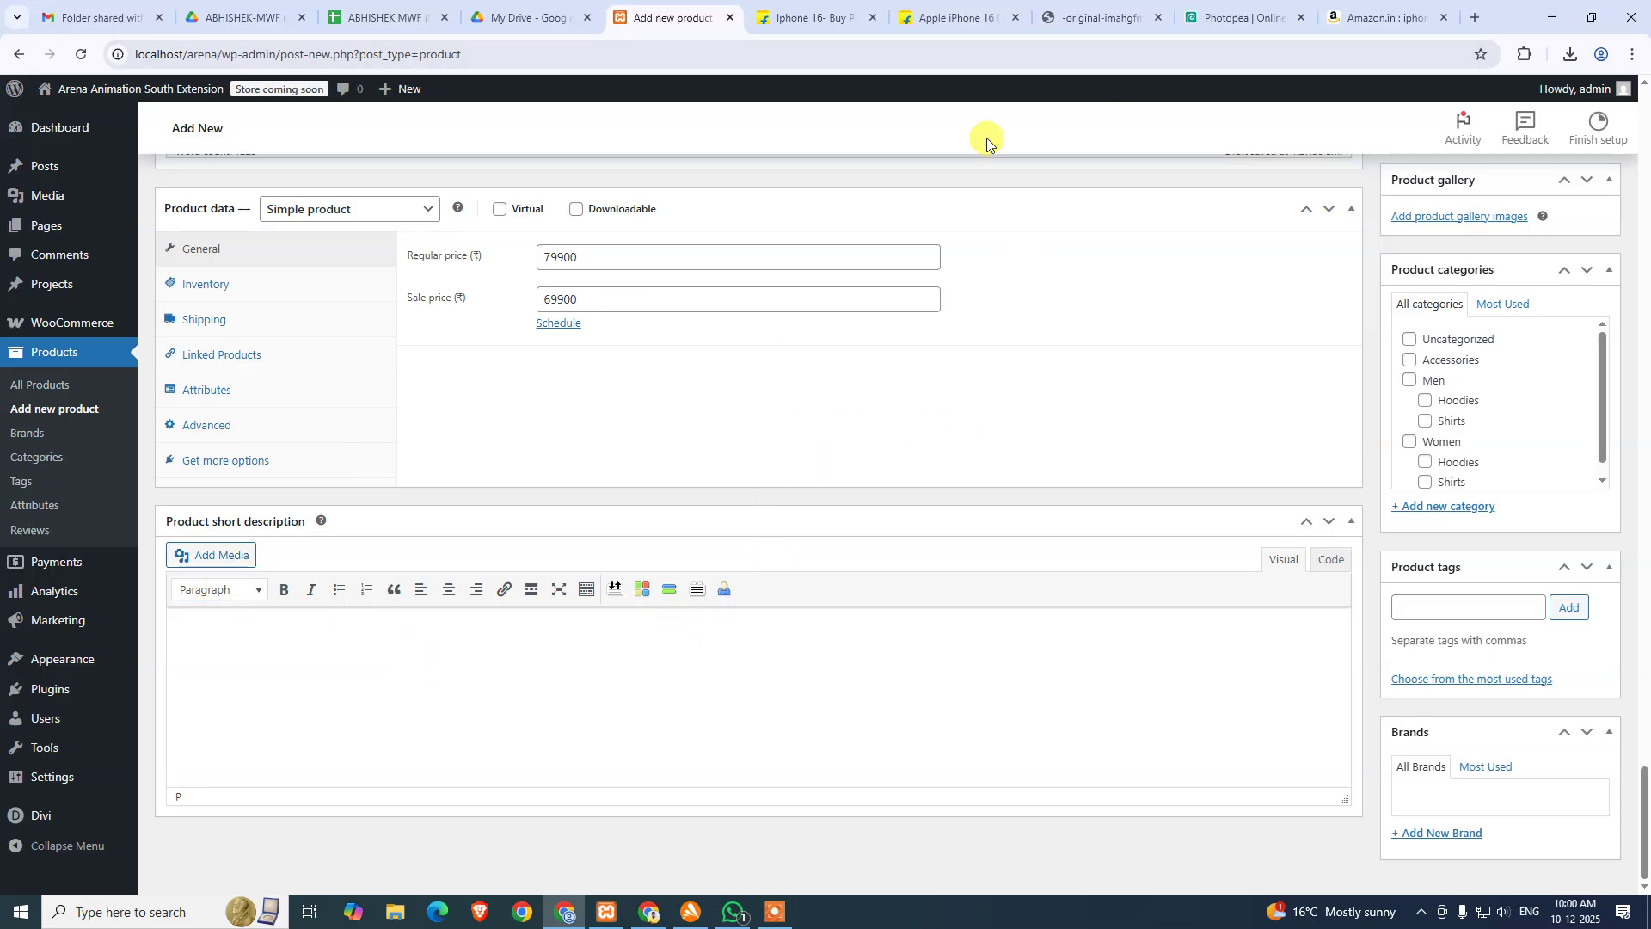
# - Copy Flipkart's Apple Intelligence, 48 MP camera and A18 chip tagline into the short description
pyautogui.click(918, 4)
pyautogui.scroll(15, 1195, 361)
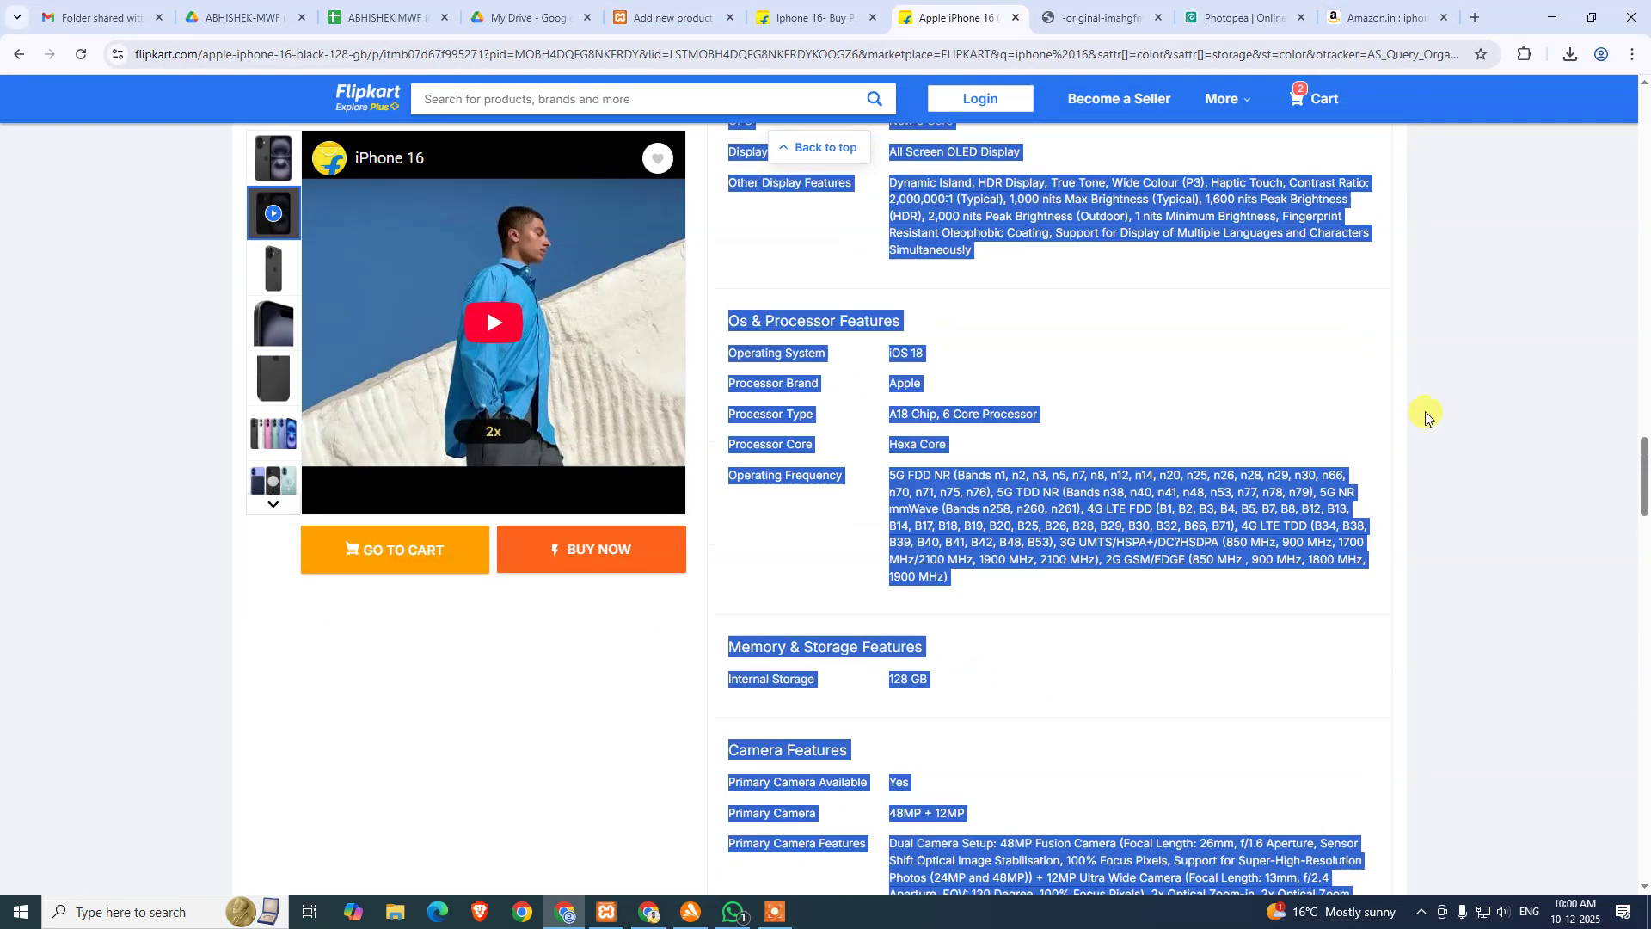
pyautogui.scroll(15, 1462, 421)
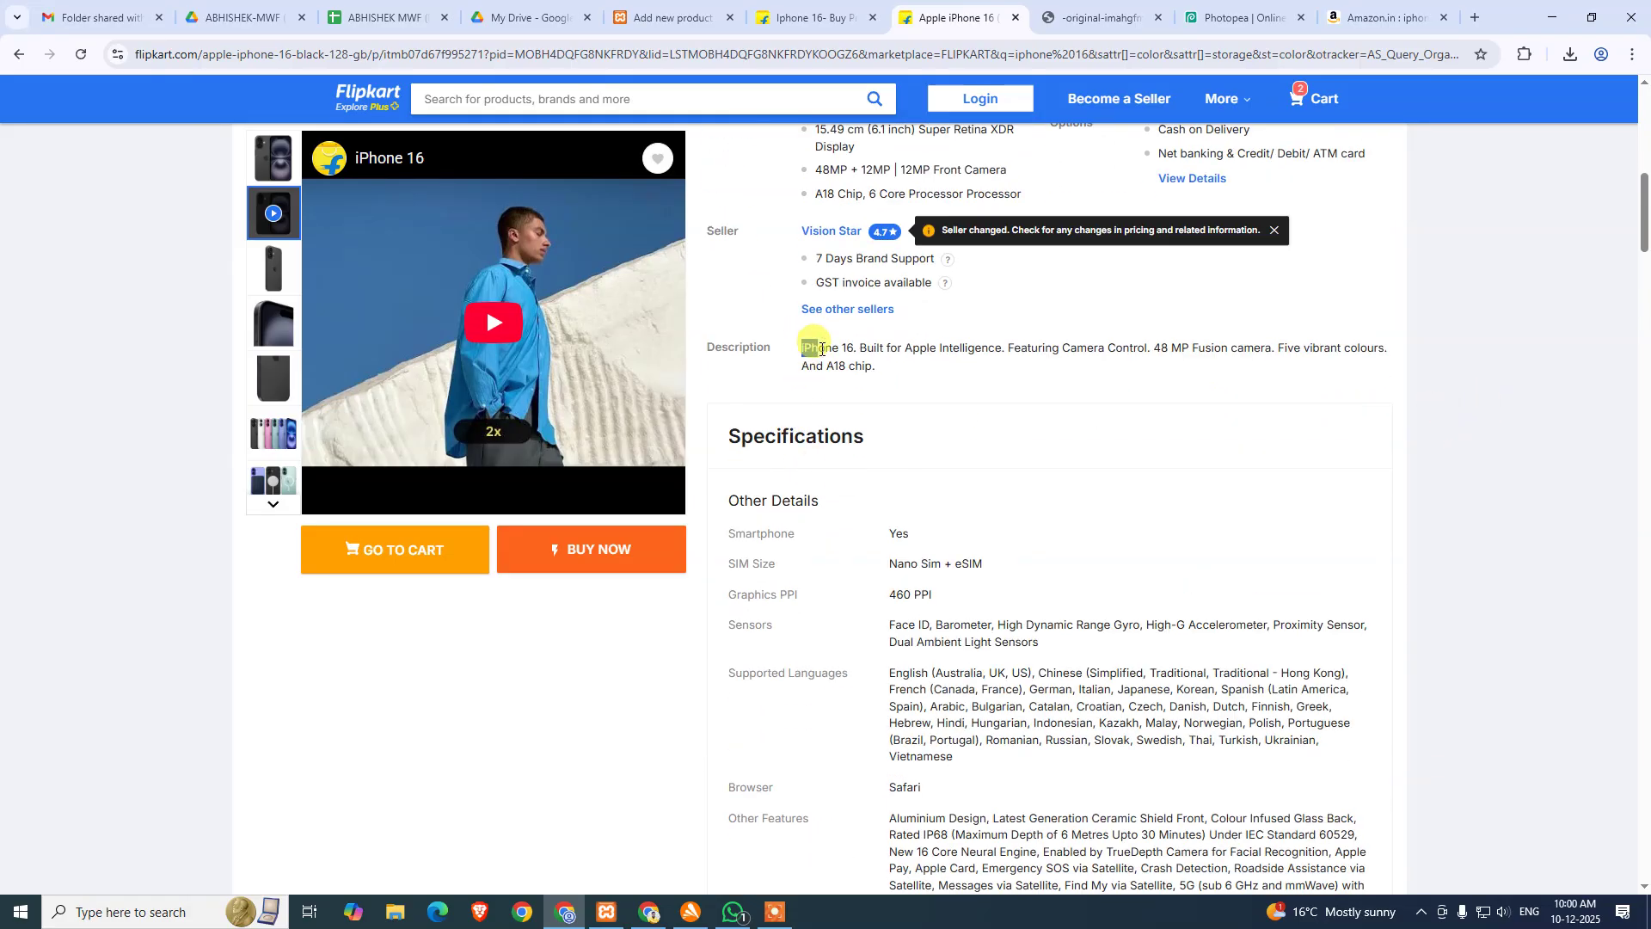
pyautogui.moveTo(822, 348); pyautogui.dragTo(894, 368)
pyautogui.hotkey('ctrl', 'c')
pyautogui.click(666, 17)
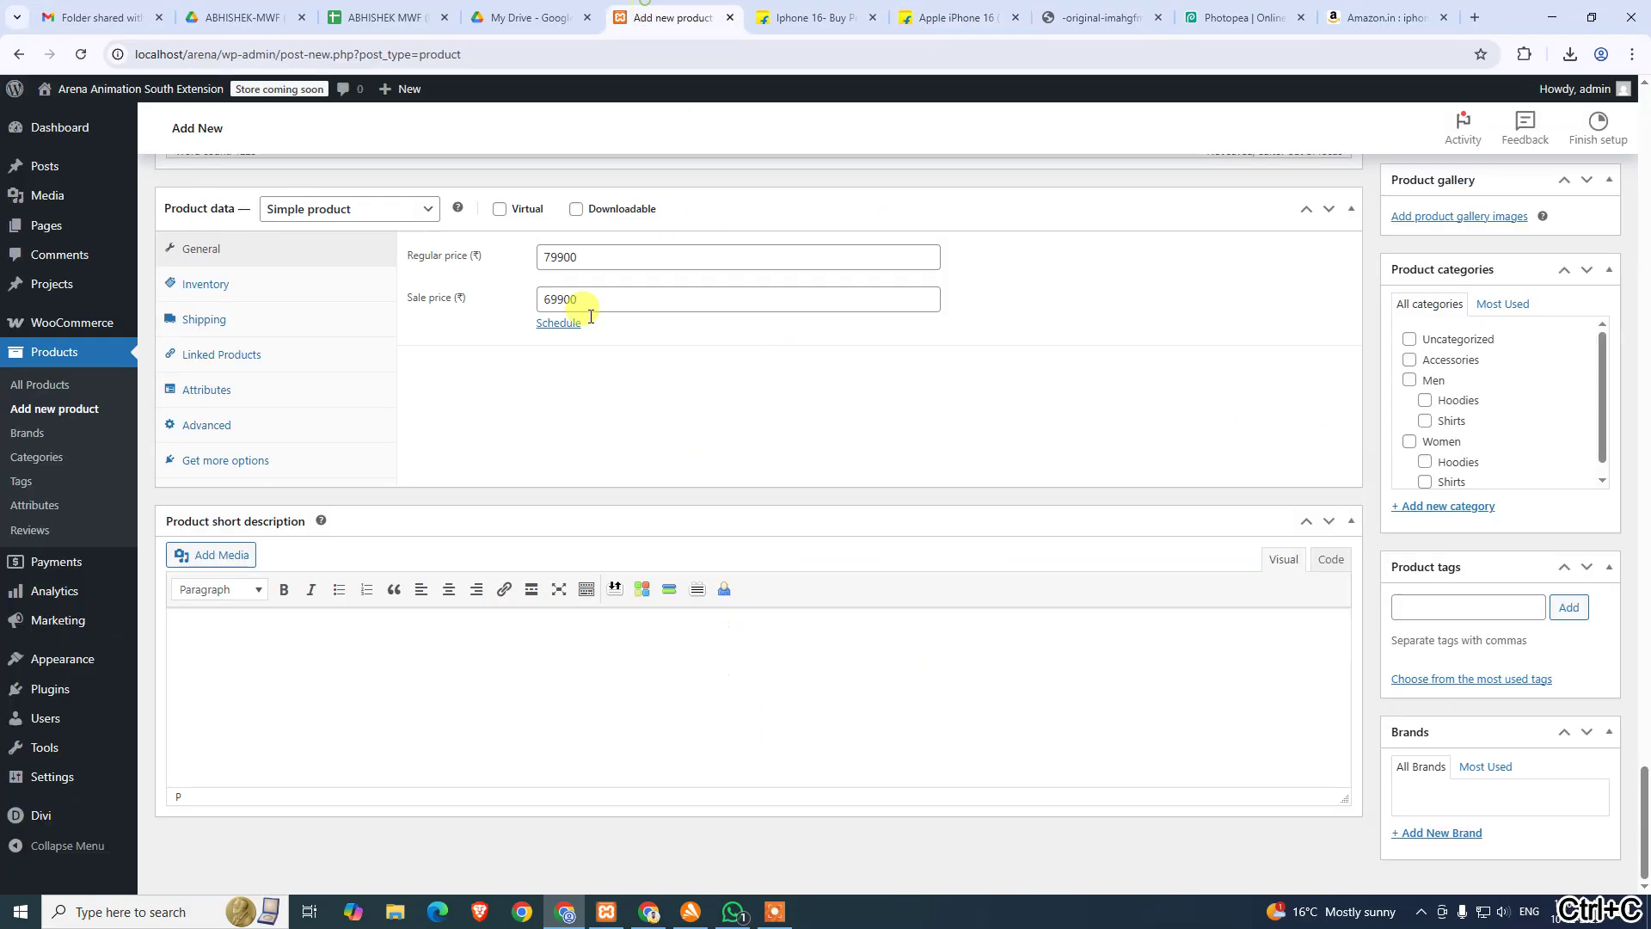
pyautogui.click(350, 656)
pyautogui.hotkey('ctrl', 'v')
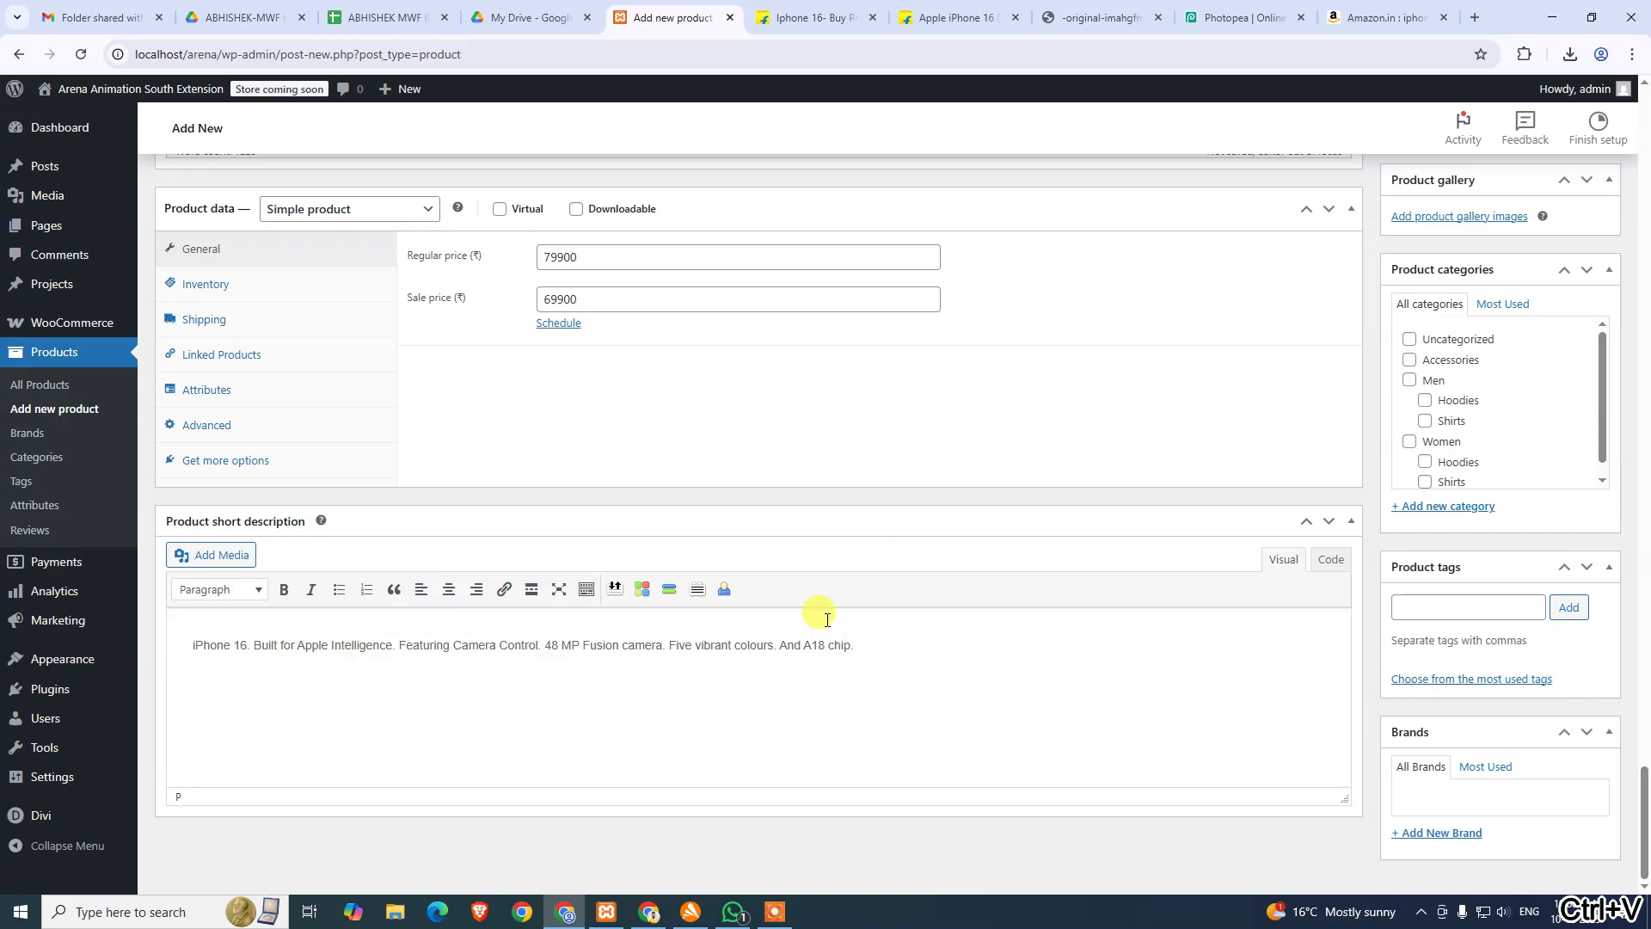
pyautogui.scroll(20, 827, 619)
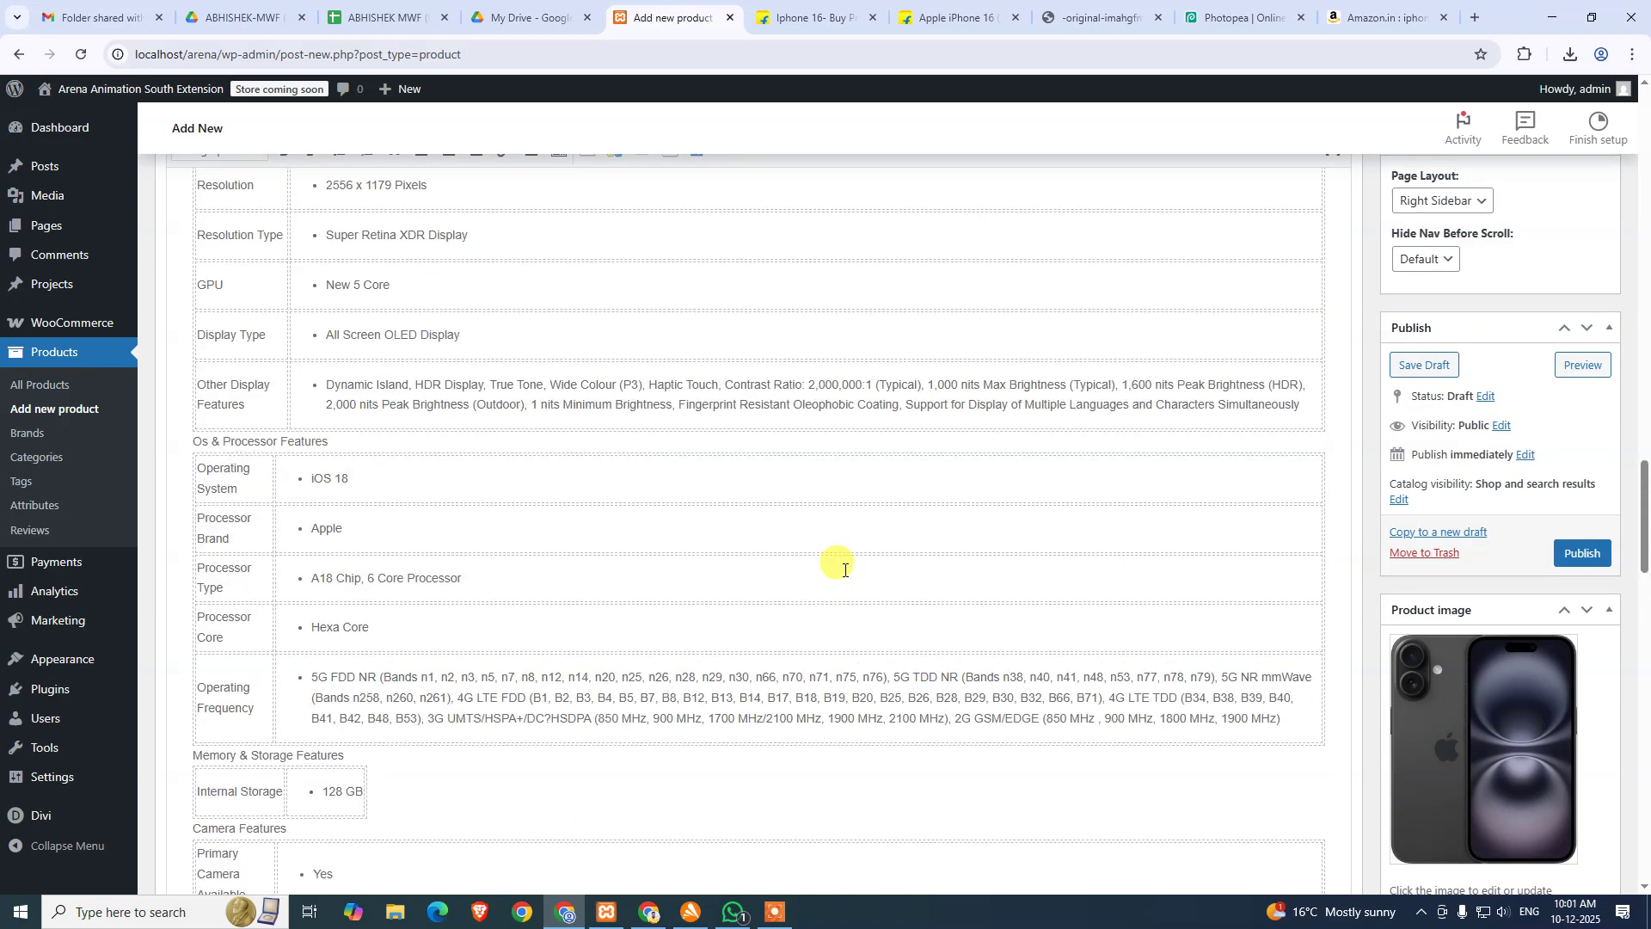
pyautogui.scroll(20, 846, 570)
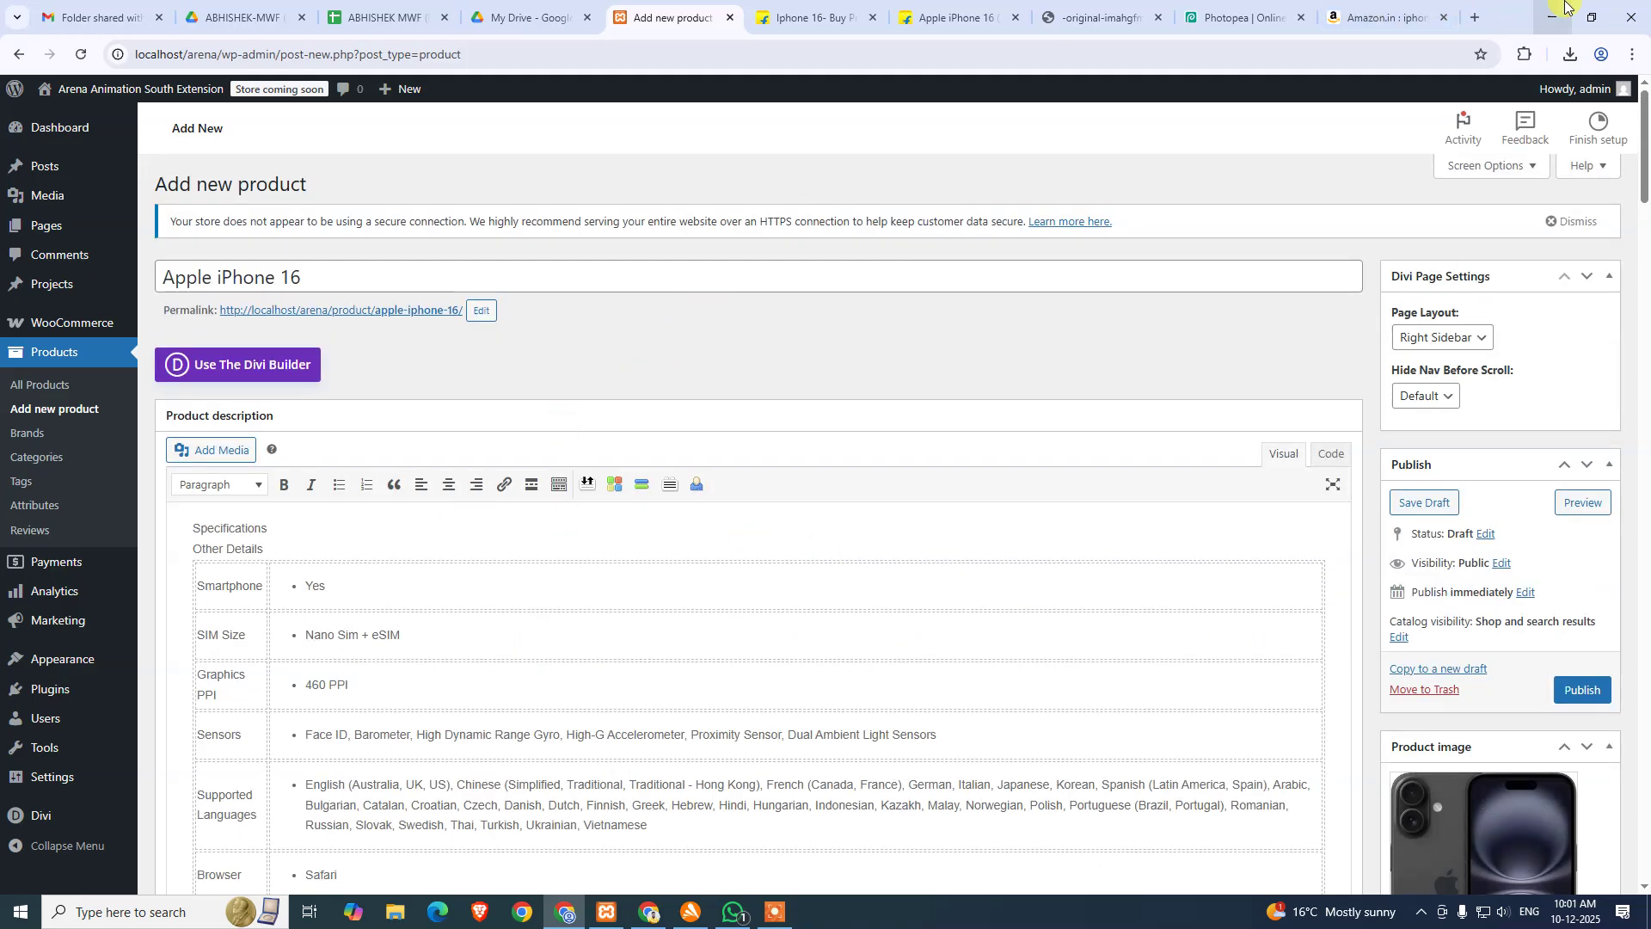
# - Select the oversized Specifications heading in the description and inspect its block format
pyautogui.click(1400, 17)
pyautogui.click(954, 18)
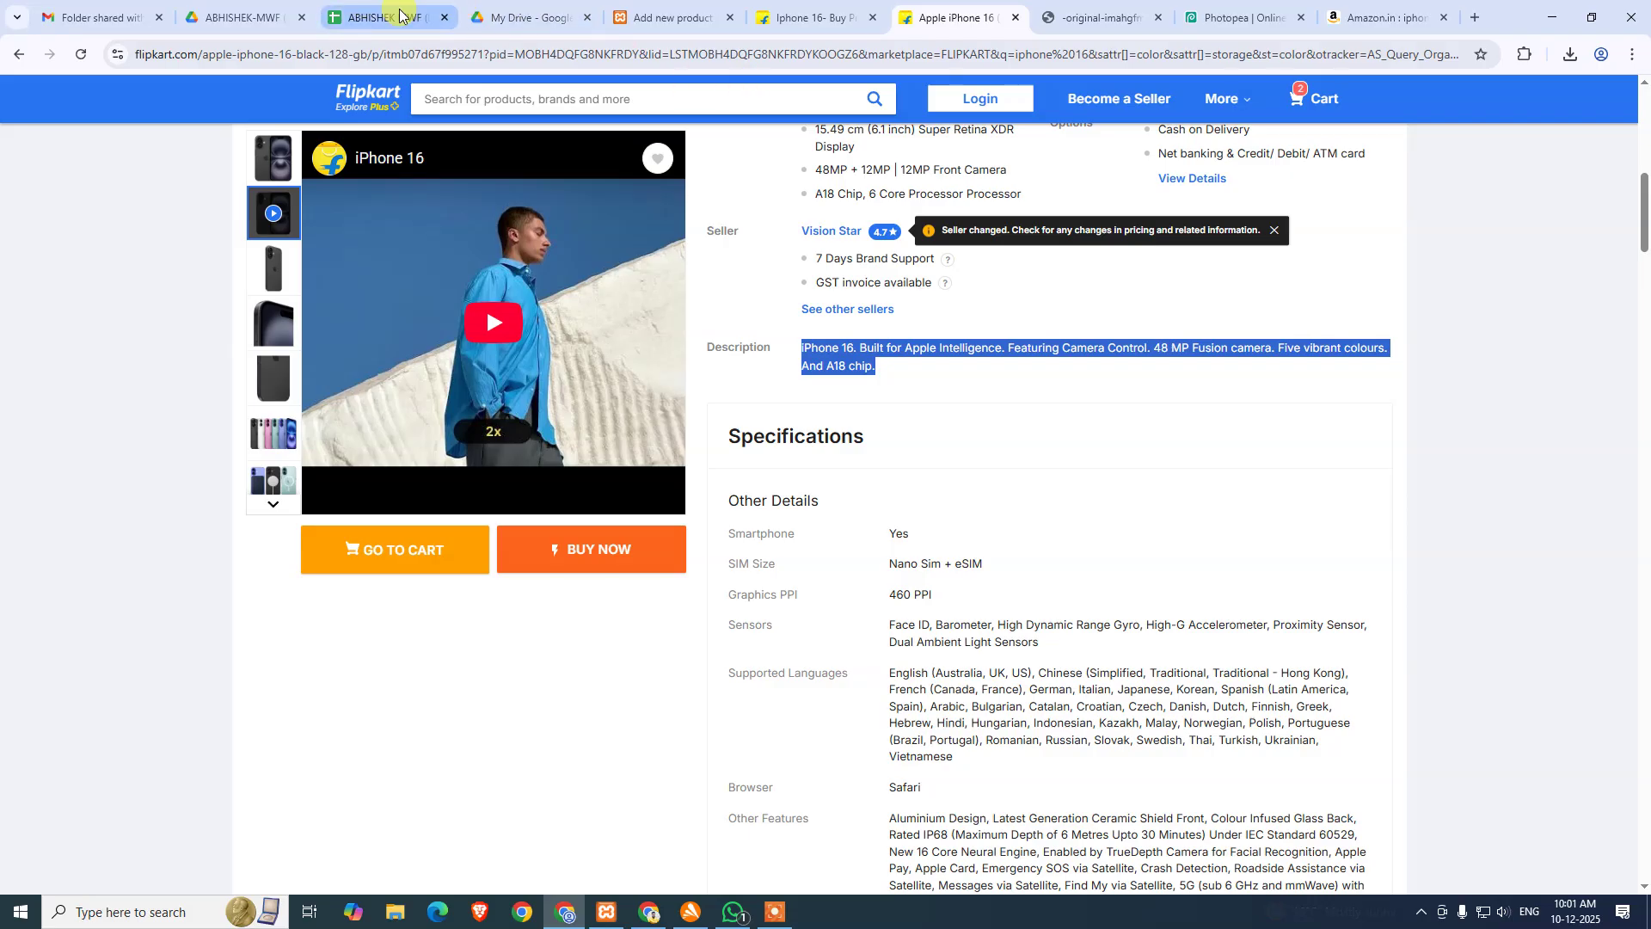
pyautogui.click(671, 17)
pyautogui.click(475, 547)
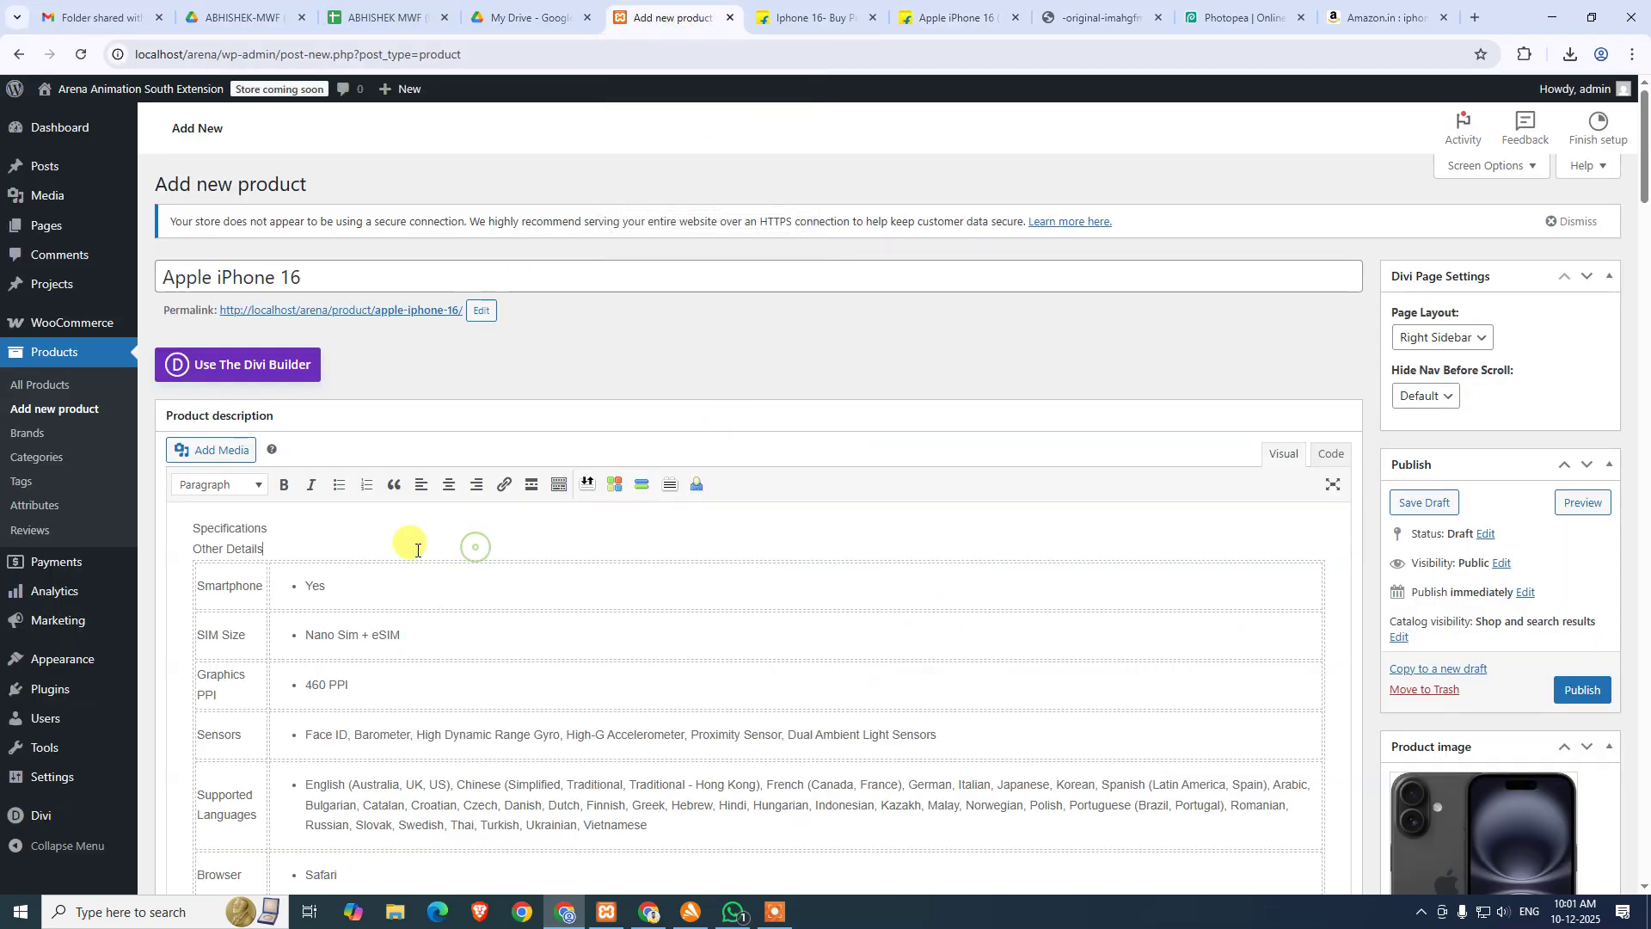
pyautogui.moveTo(188, 531); pyautogui.dragTo(328, 547)
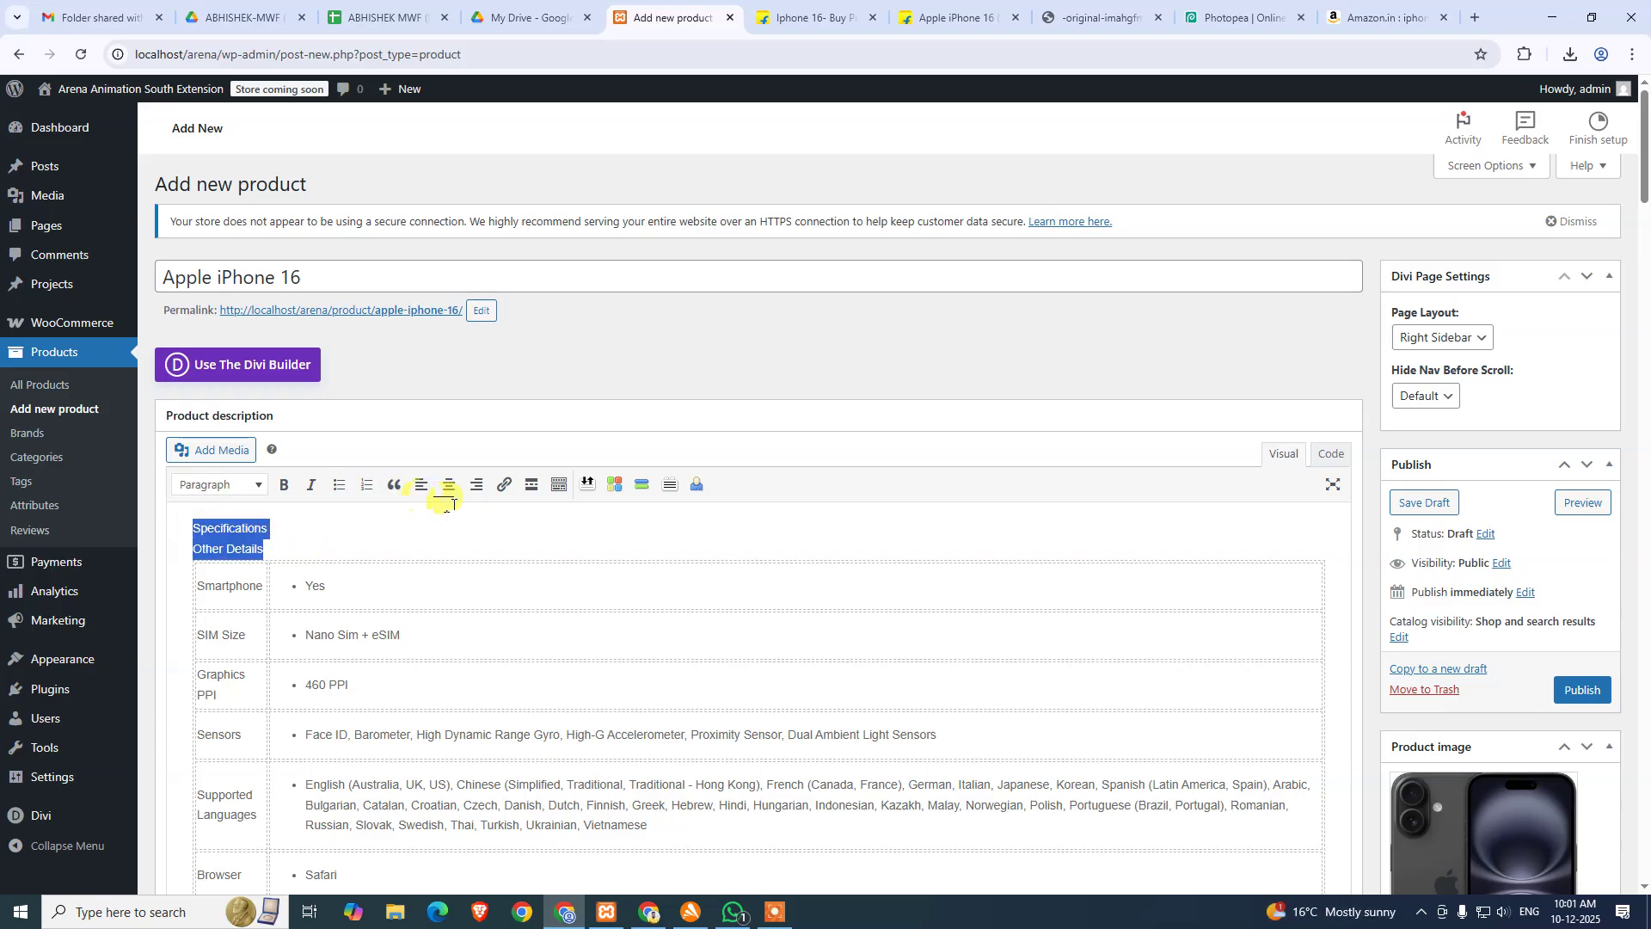
pyautogui.click(259, 490)
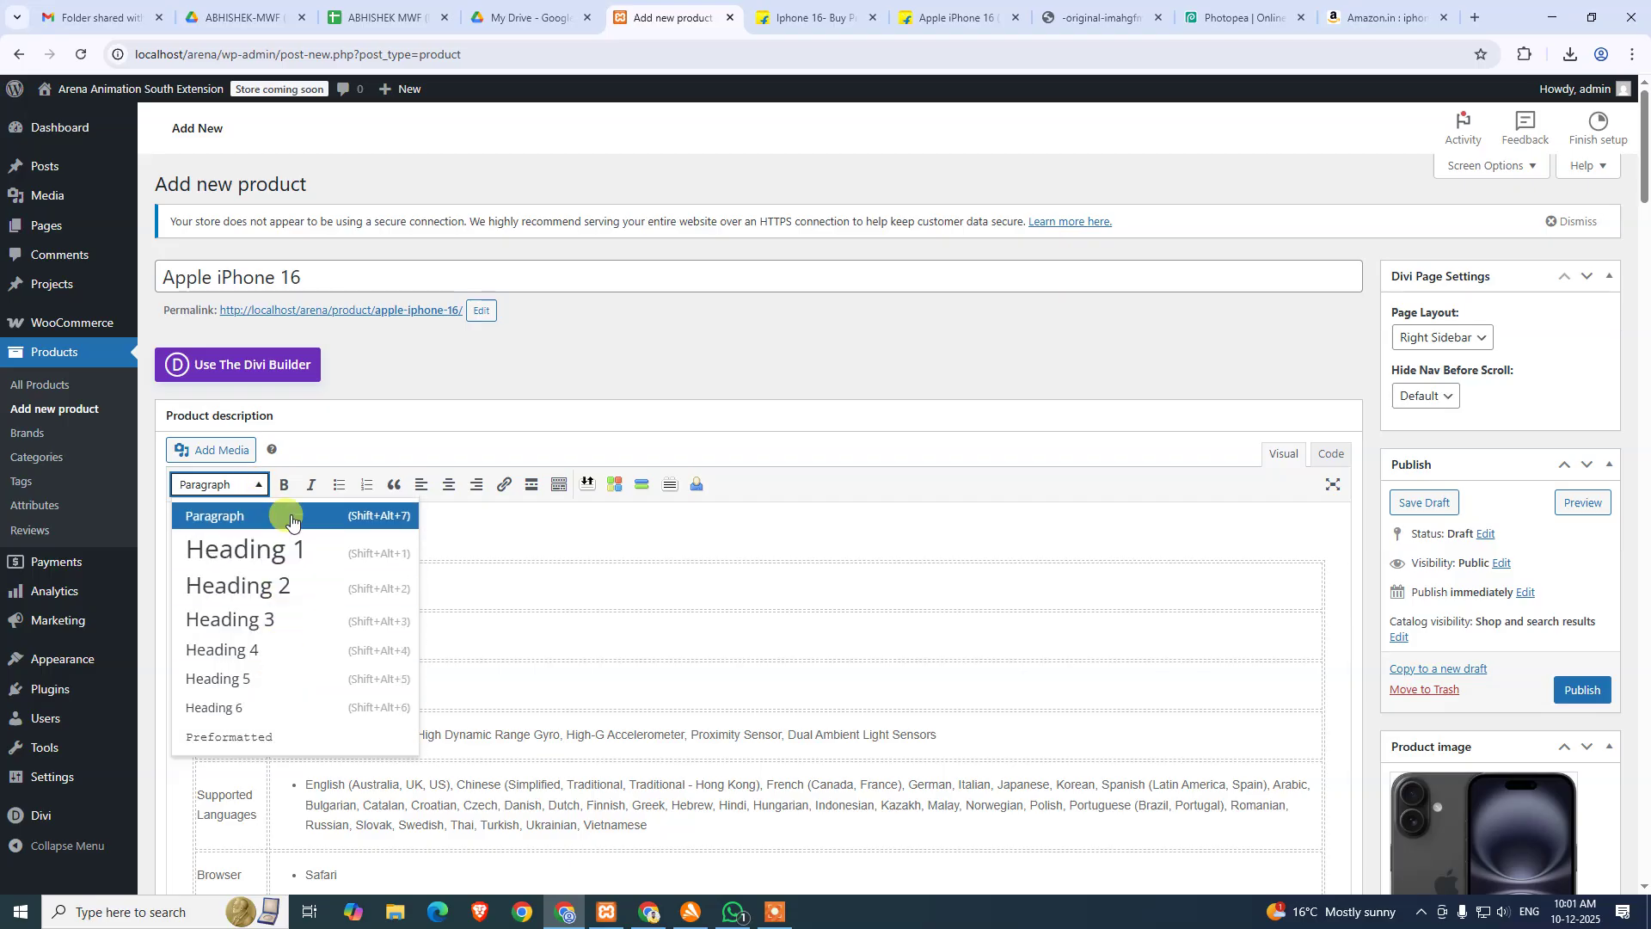
pyautogui.click(725, 536)
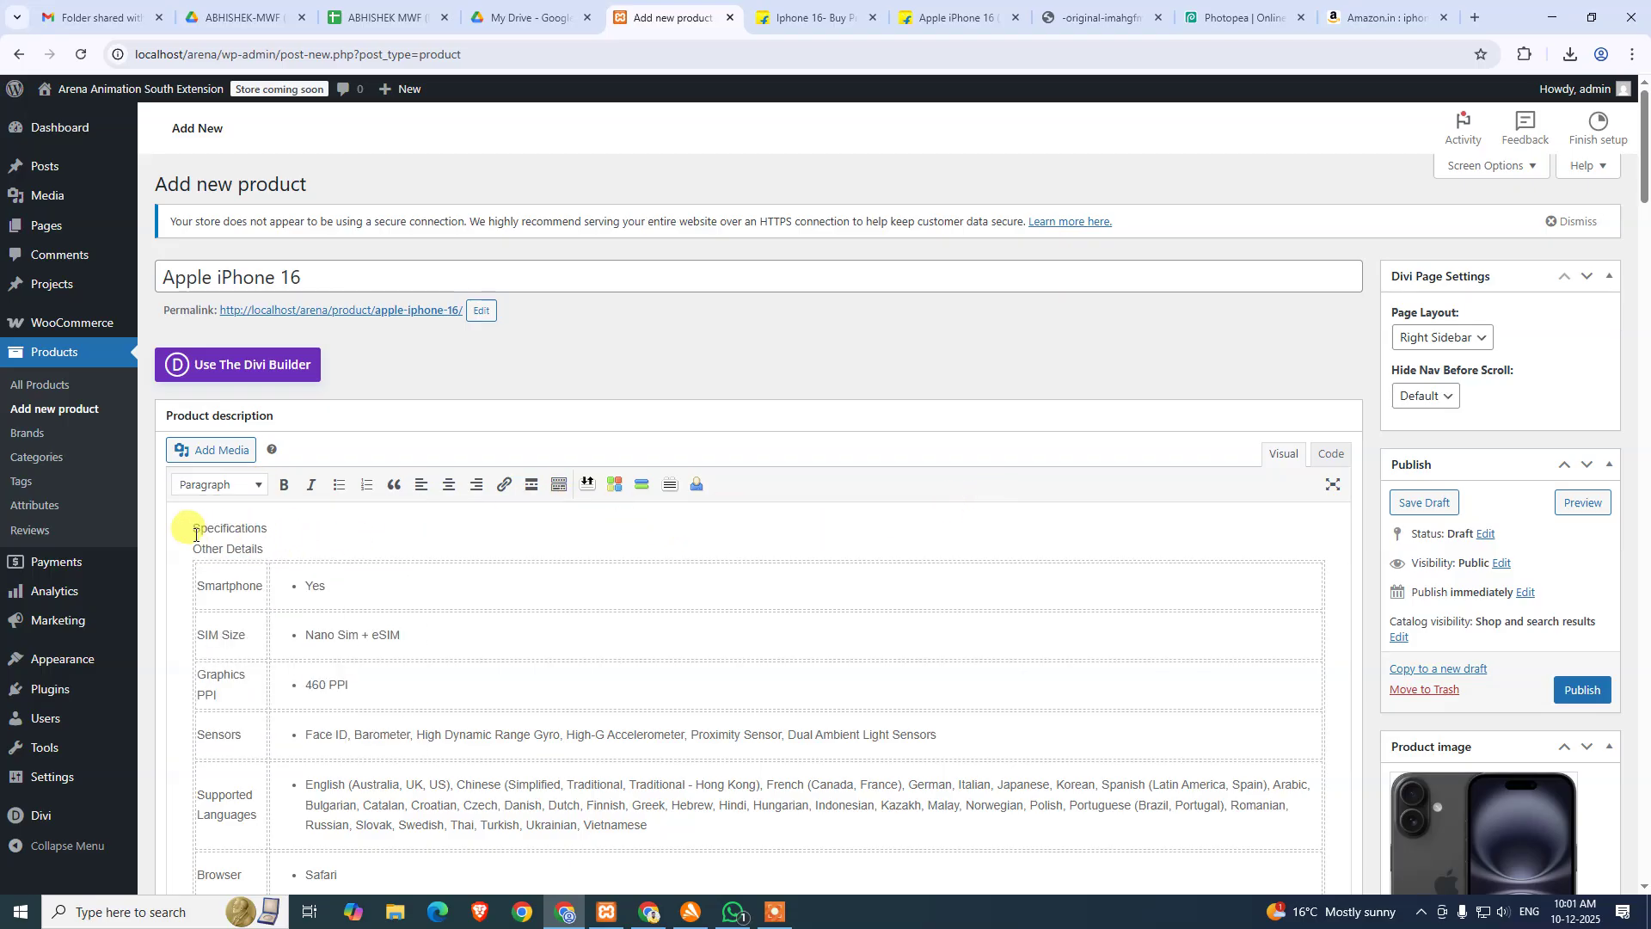
pyautogui.moveTo(194, 528); pyautogui.dragTo(270, 528)
# - In Code view, delete the <span style="font-size: 300%;"> tag before Specifications
pyautogui.click(1342, 453)
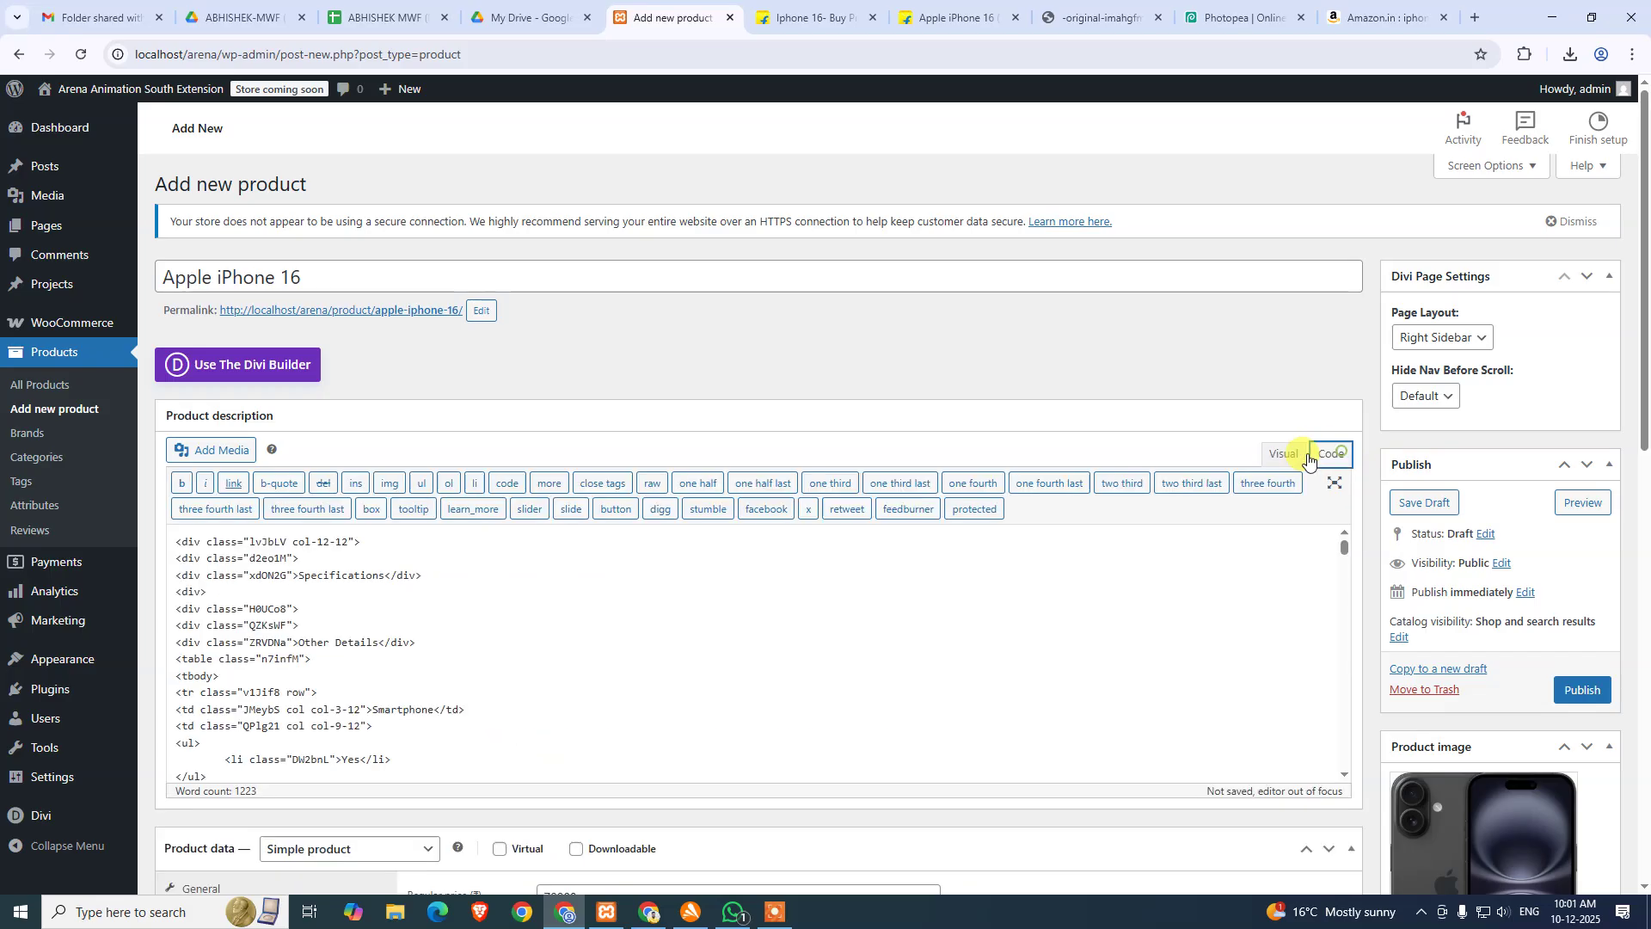
pyautogui.click(379, 570)
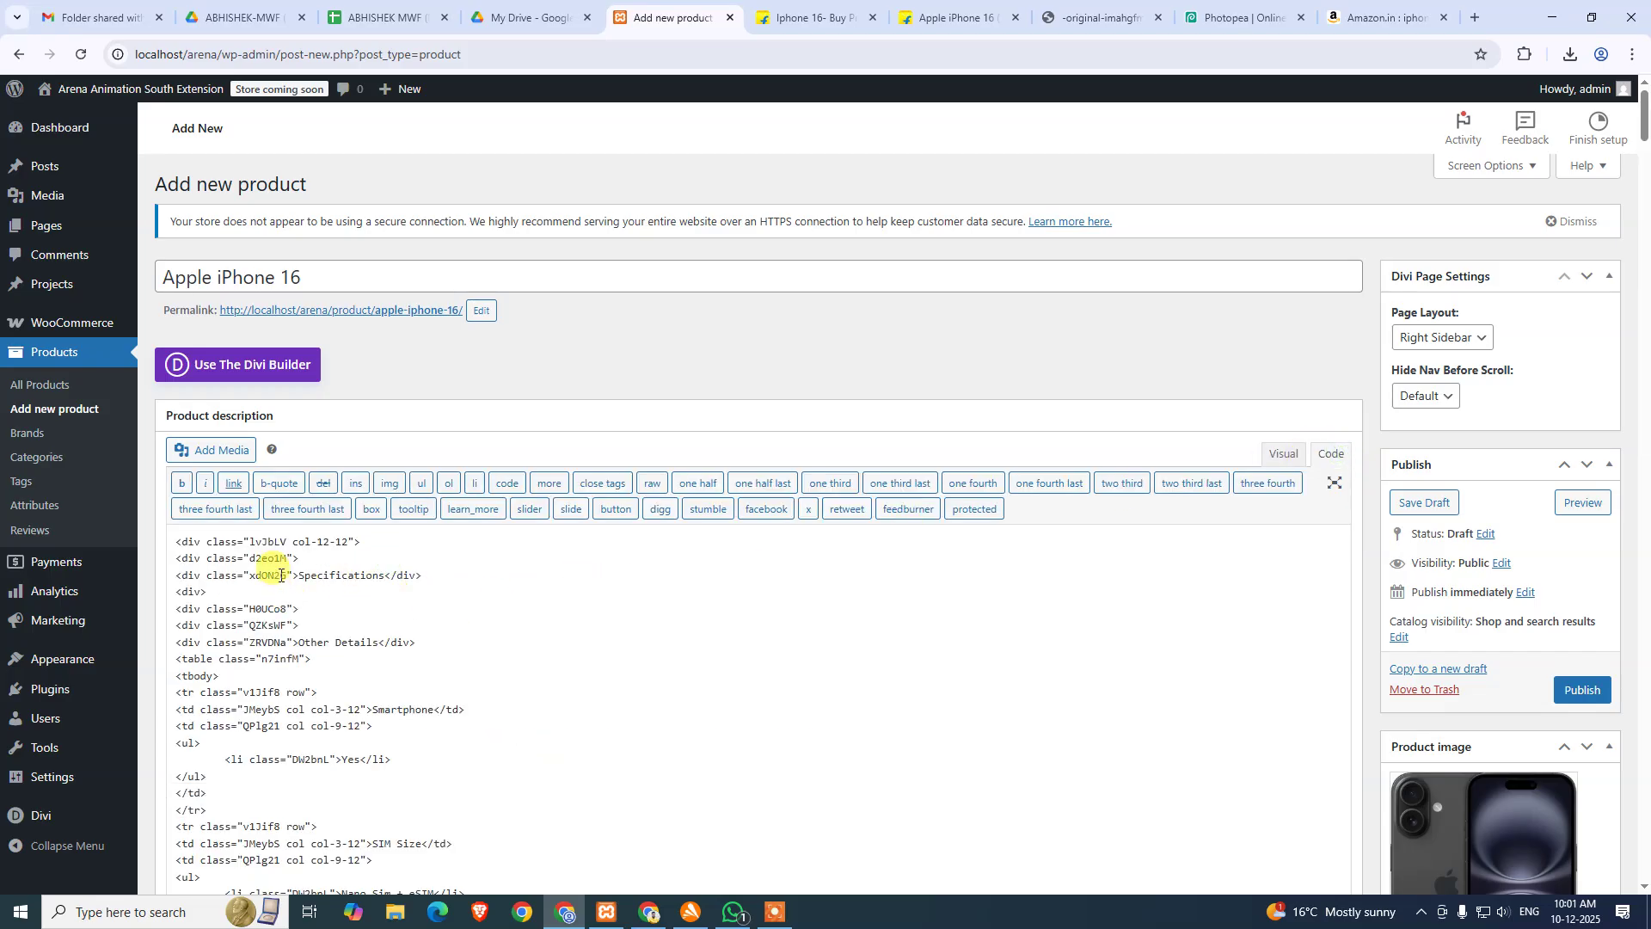
pyautogui.click(293, 574)
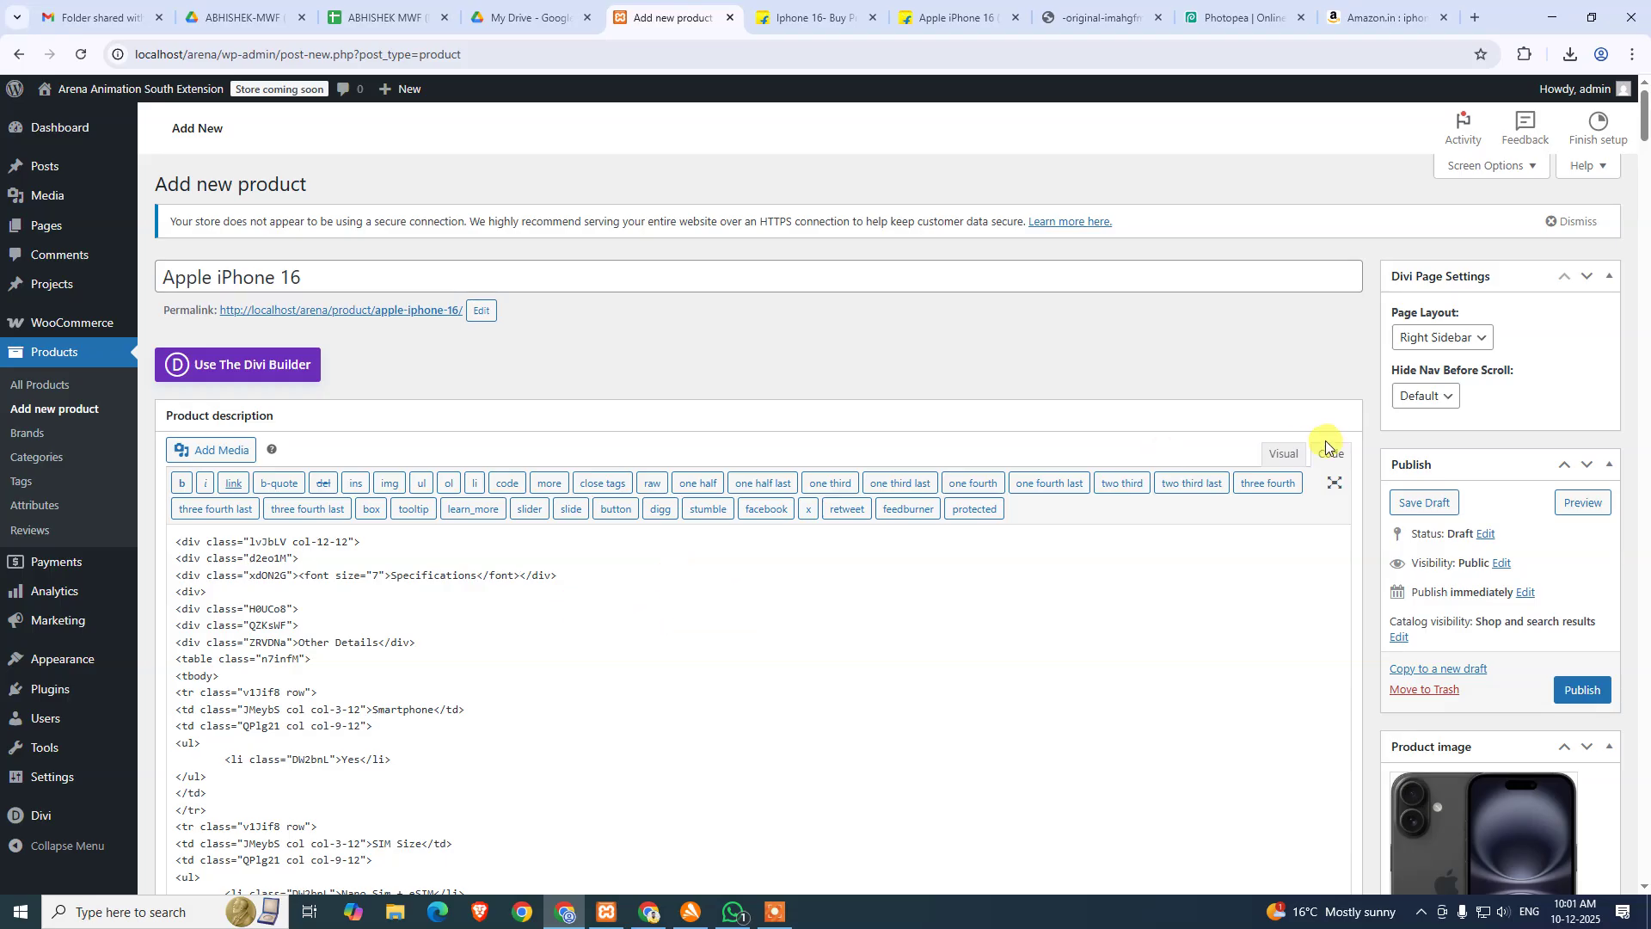
pyautogui.click(1288, 454)
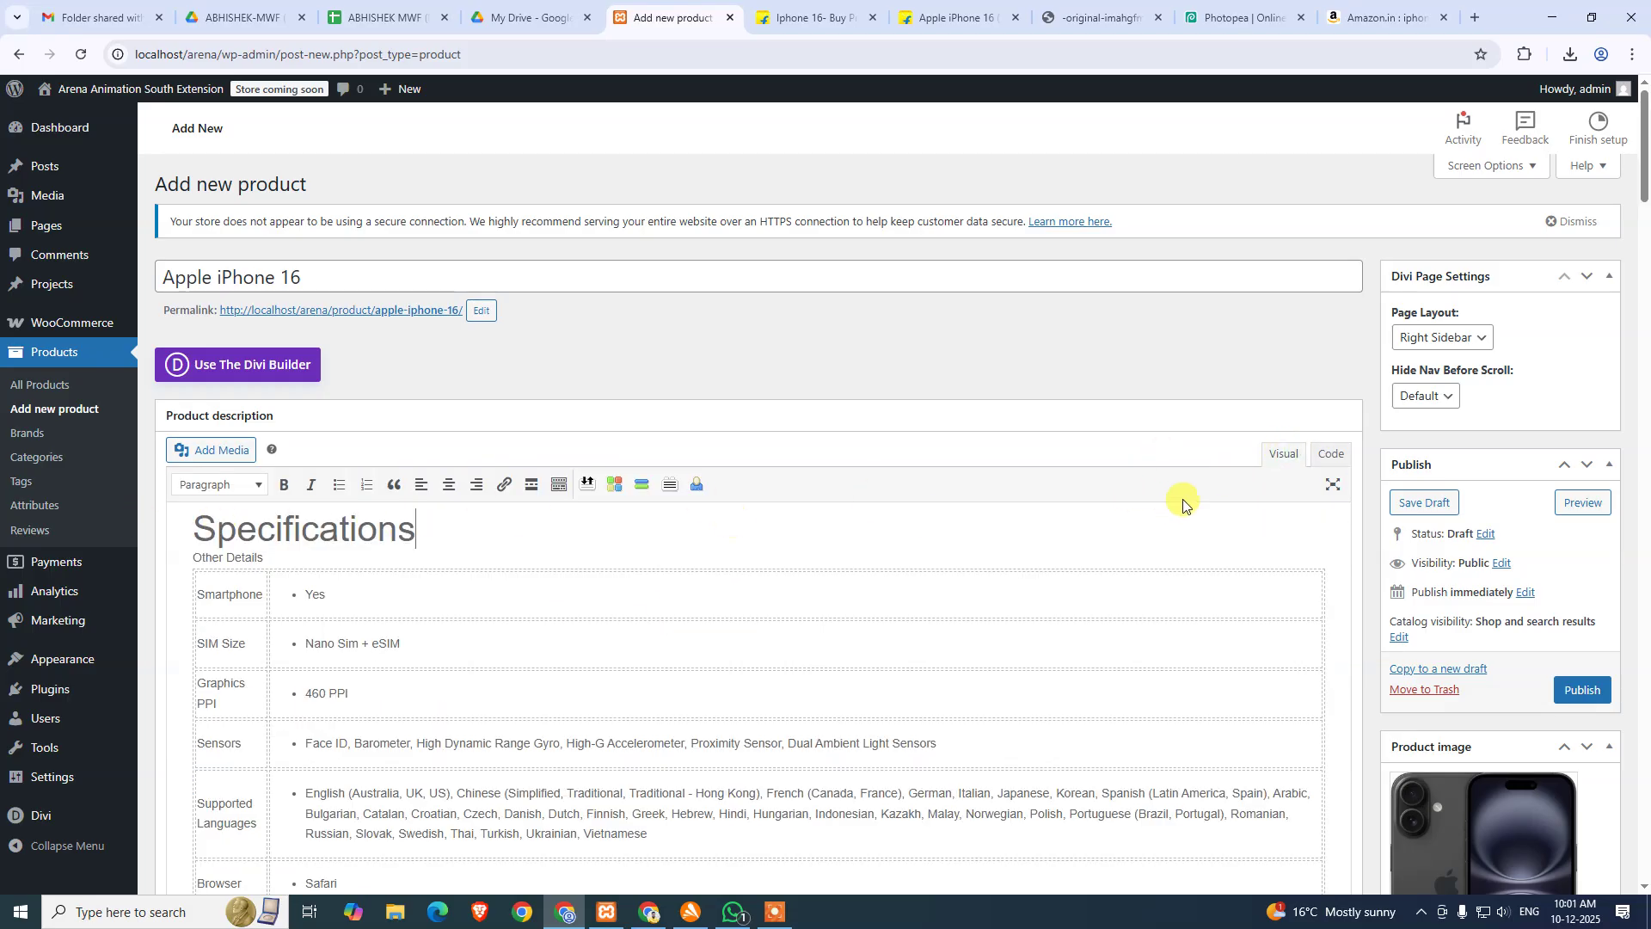
pyautogui.click(1333, 456)
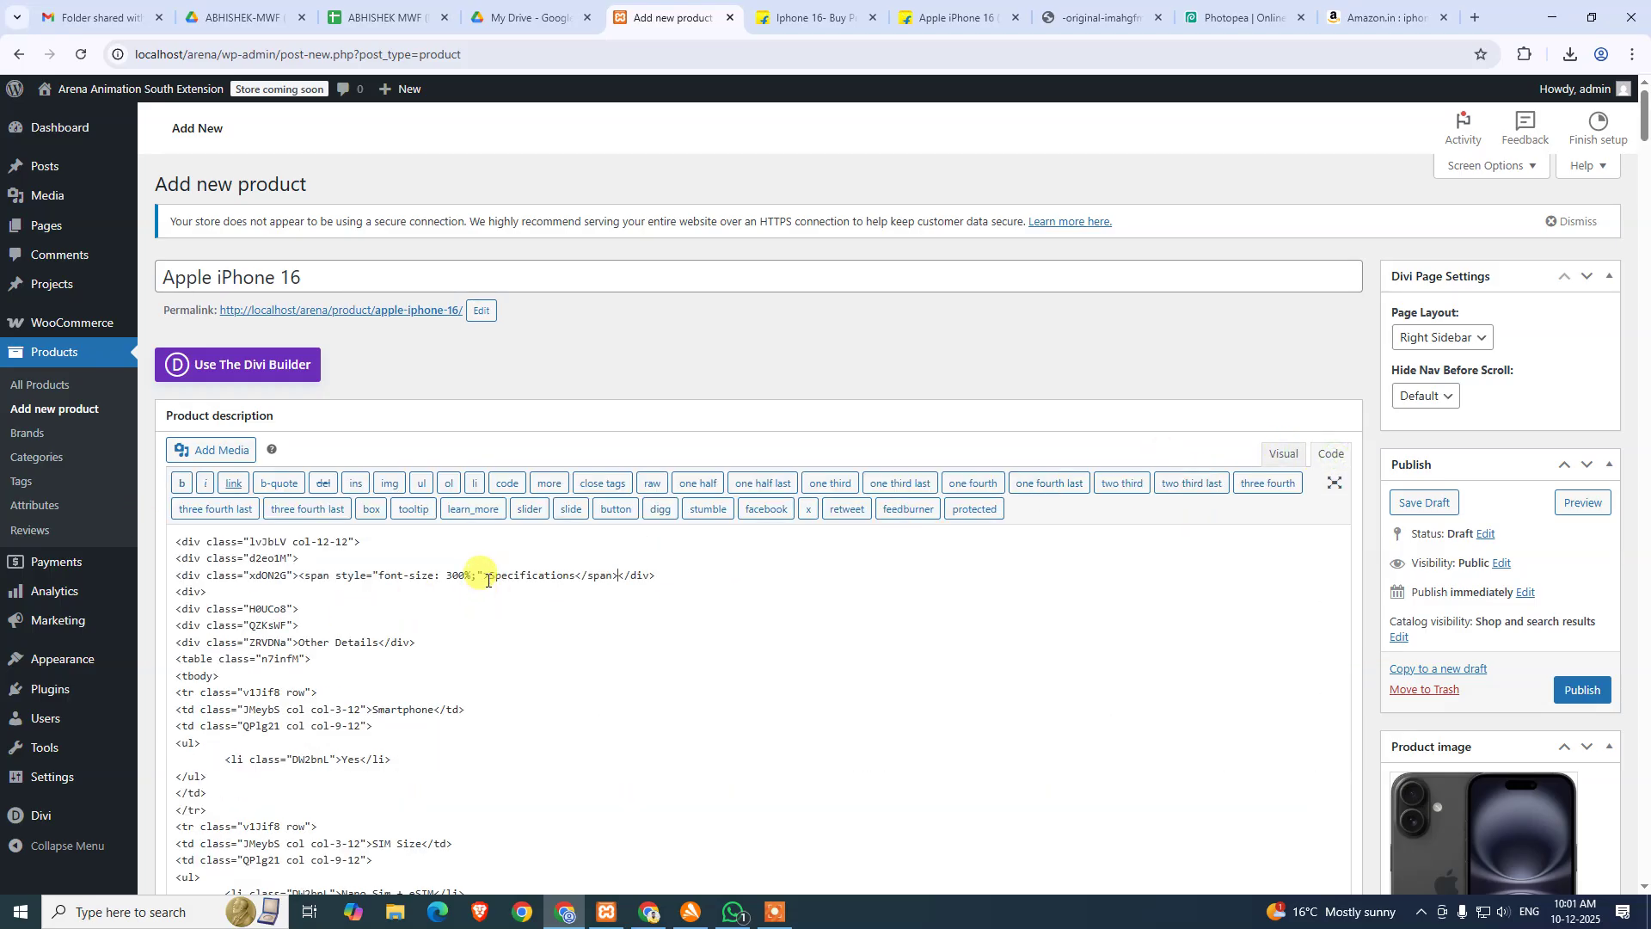
pyautogui.hotkey('ctrl', 'z')
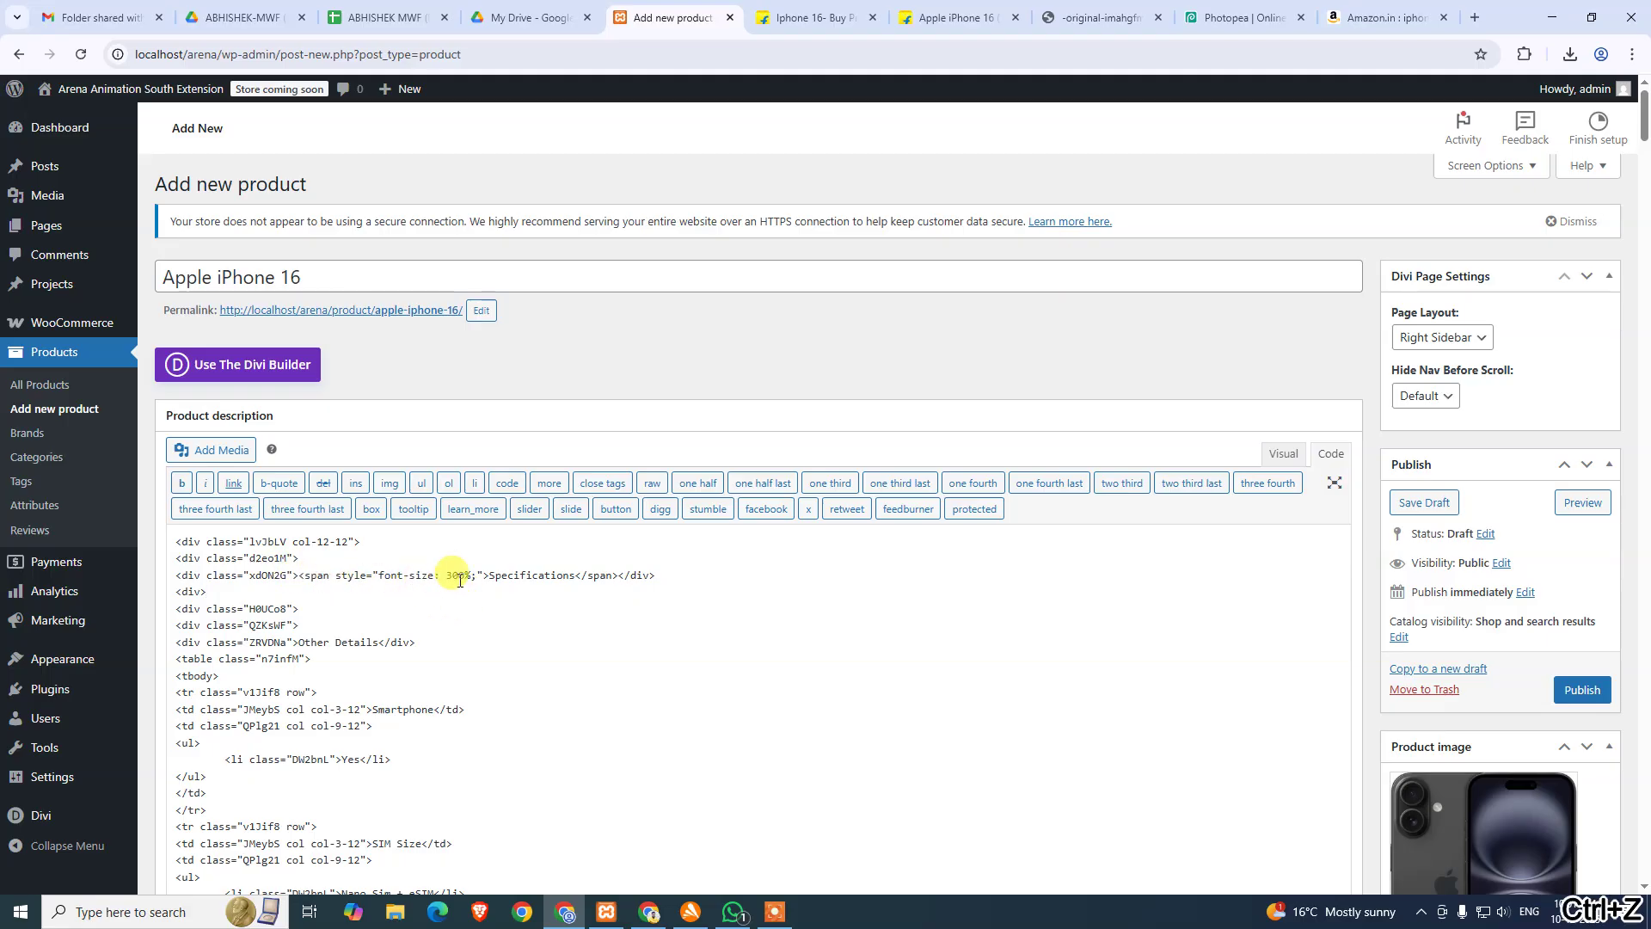
pyautogui.keyDown('shift'); pyautogui.click(489, 576); pyautogui.keyUp('shift')
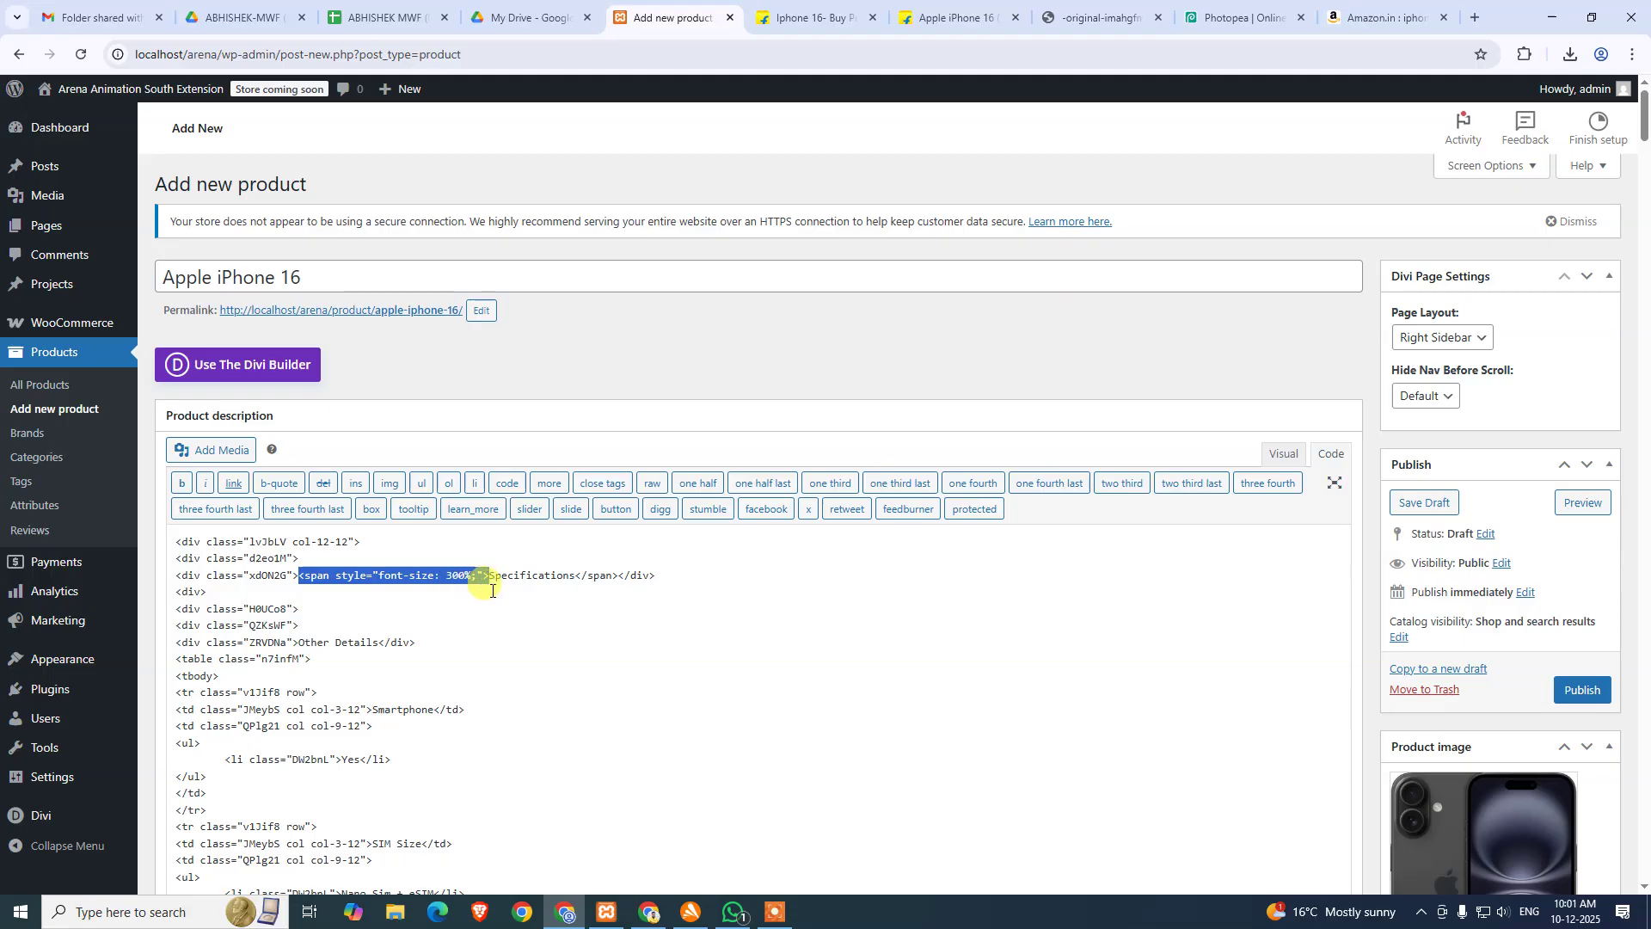
pyautogui.press('BackSpace')
pyautogui.press('BackSpace')
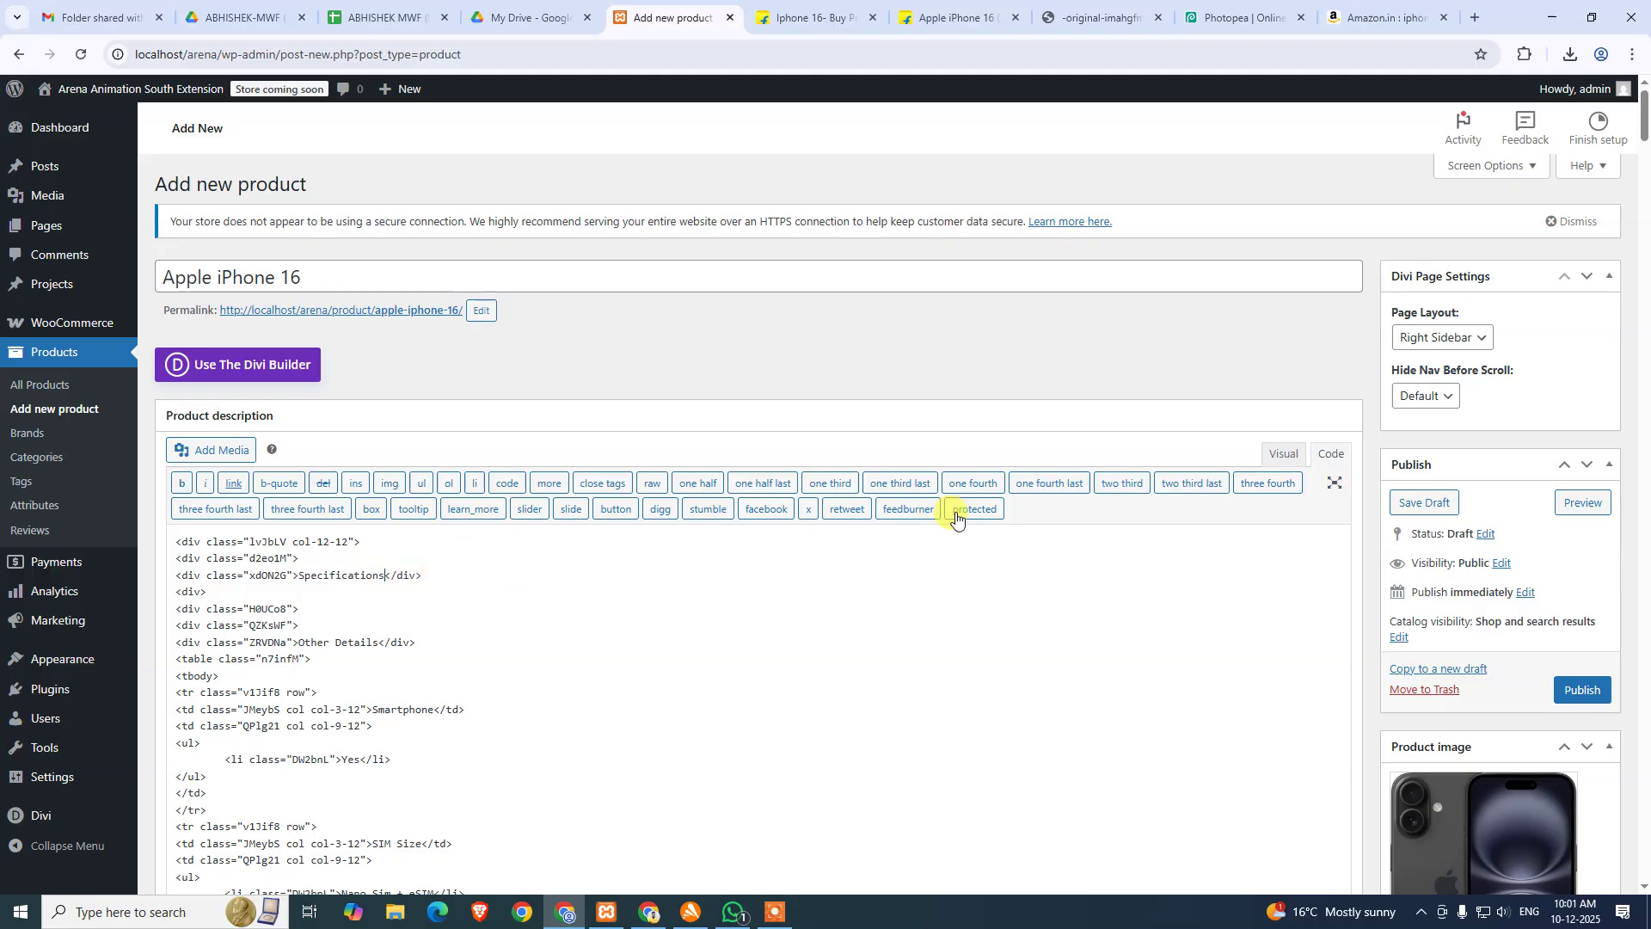
pyautogui.click(1283, 453)
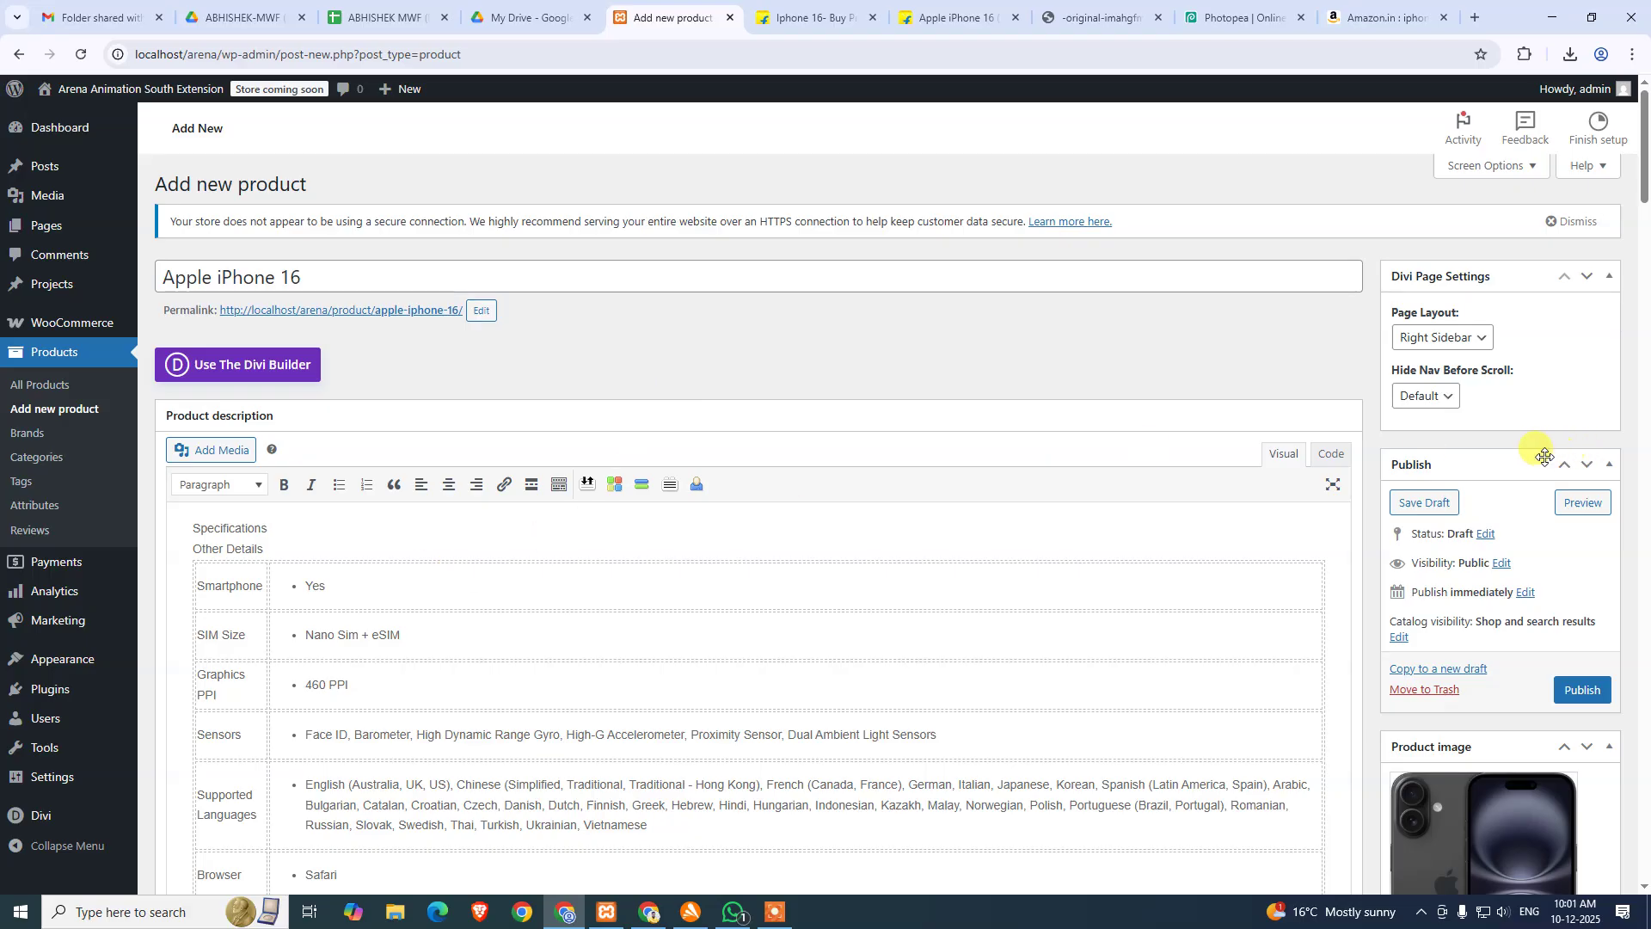
pyautogui.scroll(-6, 1299, 501)
pyautogui.scroll(-12, 1057, 431)
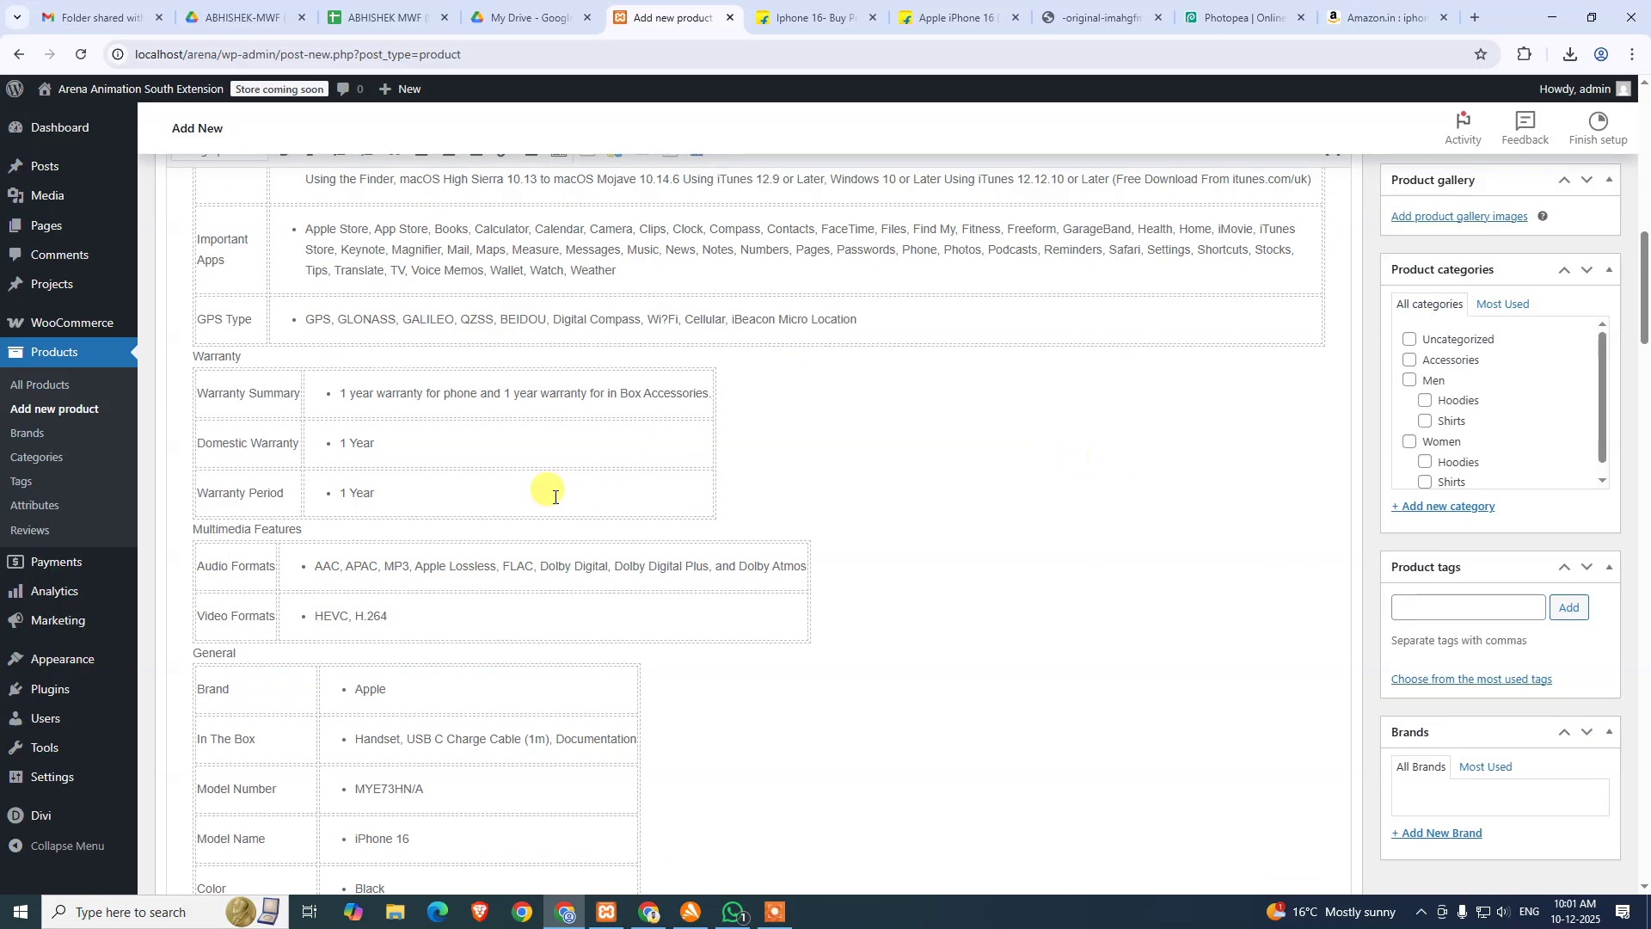
pyautogui.scroll(-20, 687, 516)
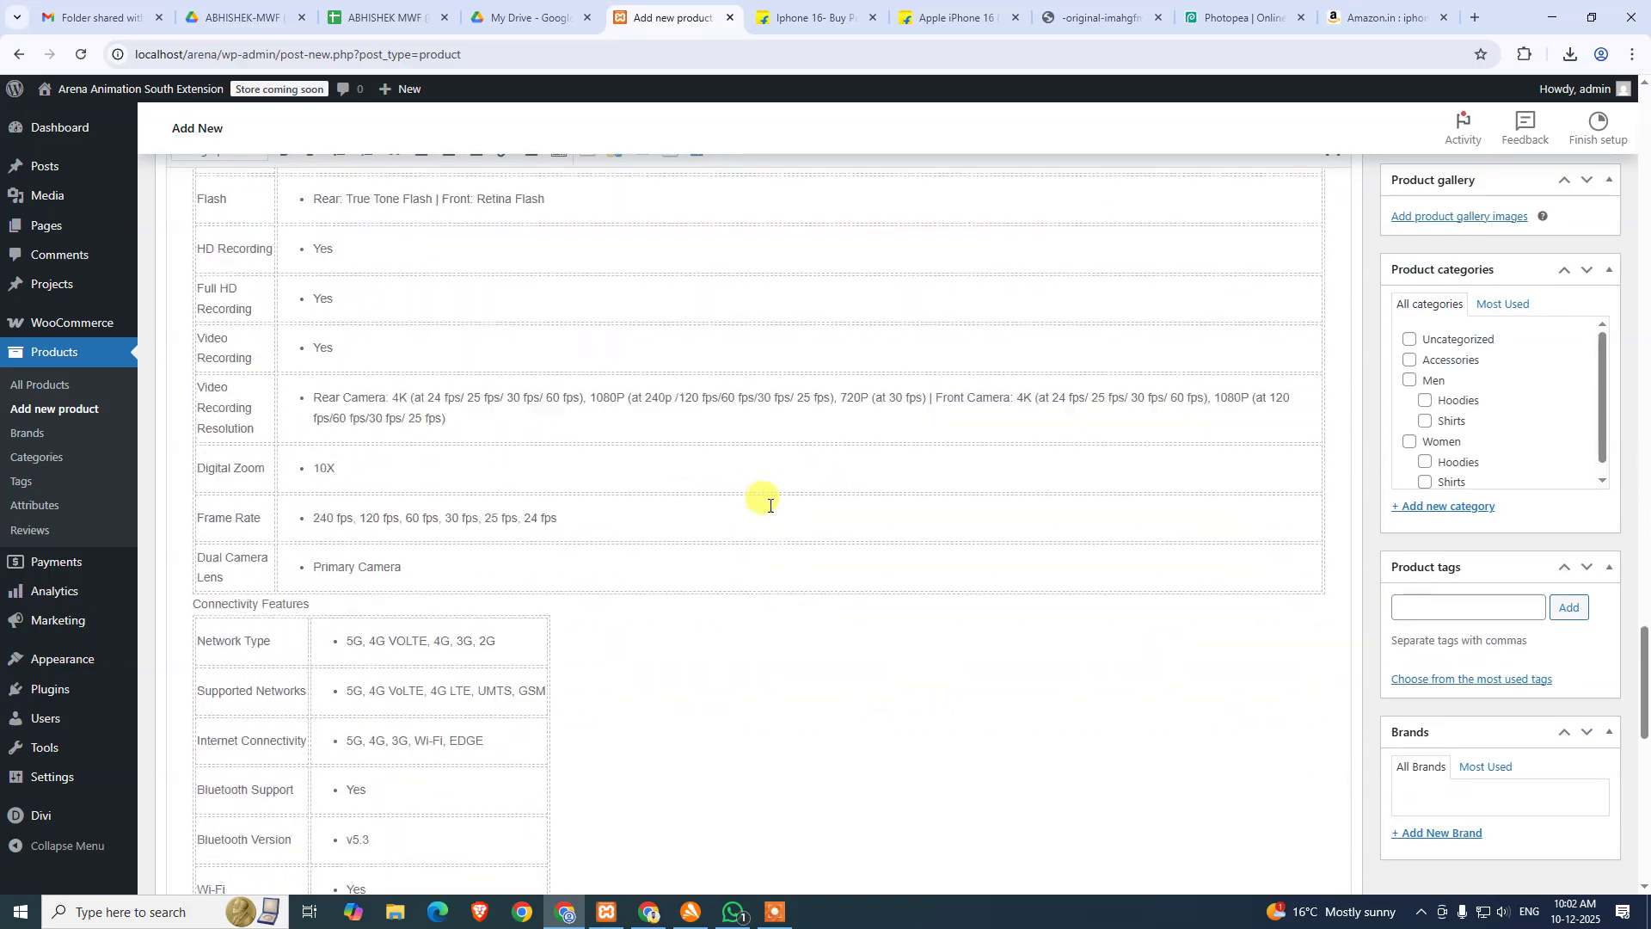
pyautogui.scroll(-4, 1057, 394)
pyautogui.scroll(11, 1124, 412)
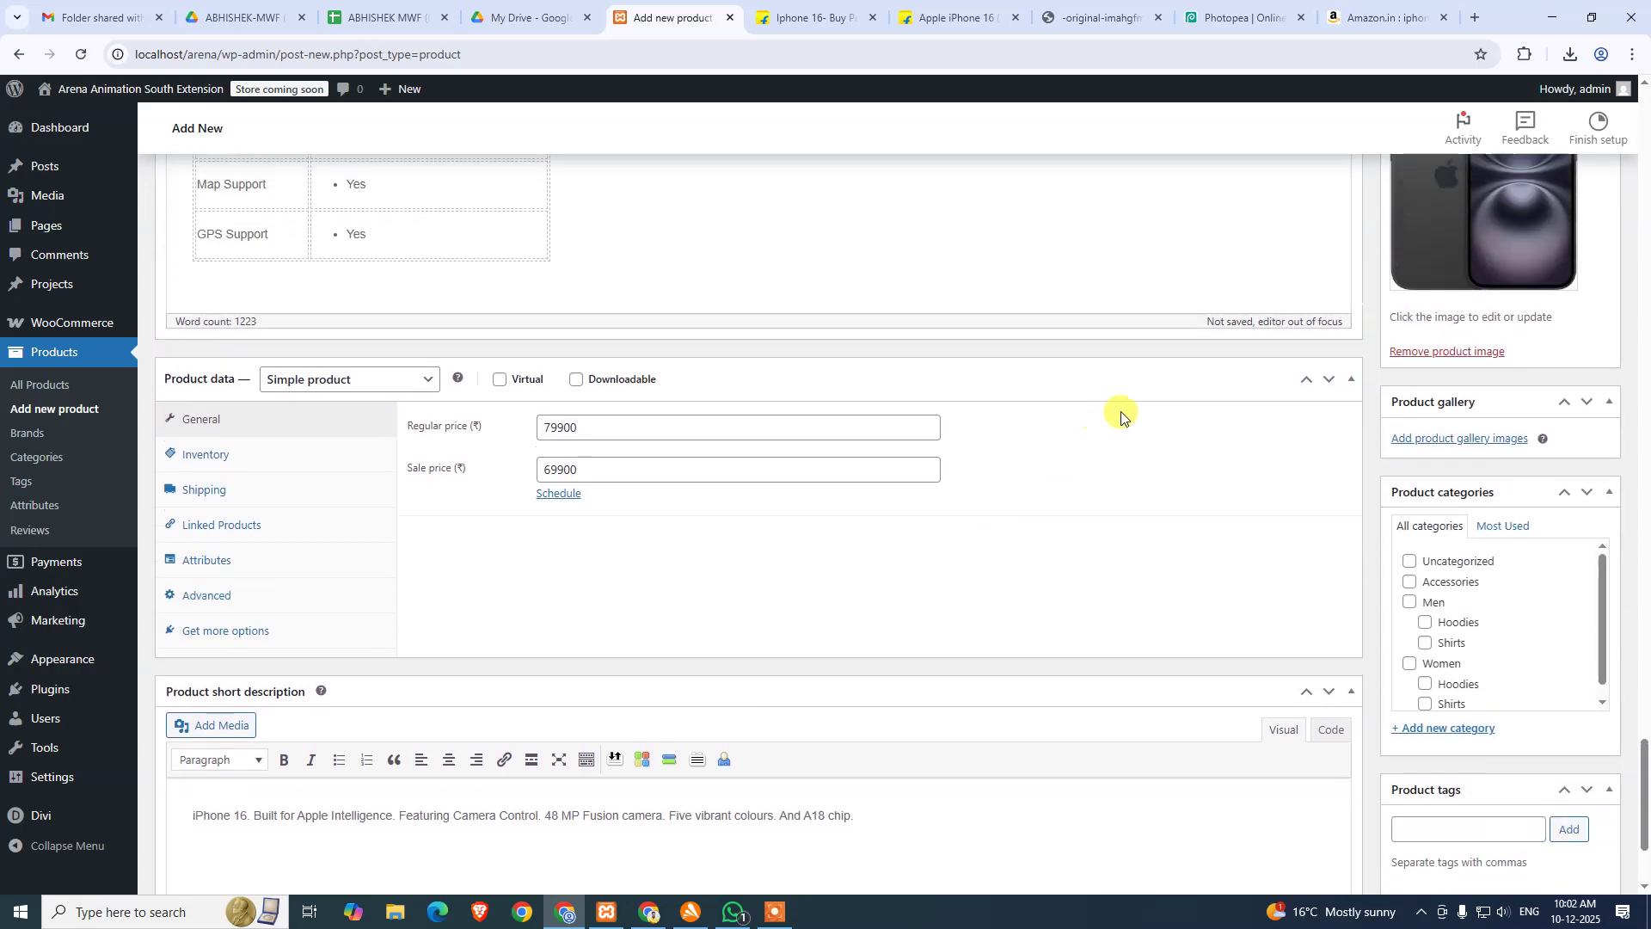
pyautogui.scroll(10, 1174, 439)
pyautogui.scroll(-5, 1405, 479)
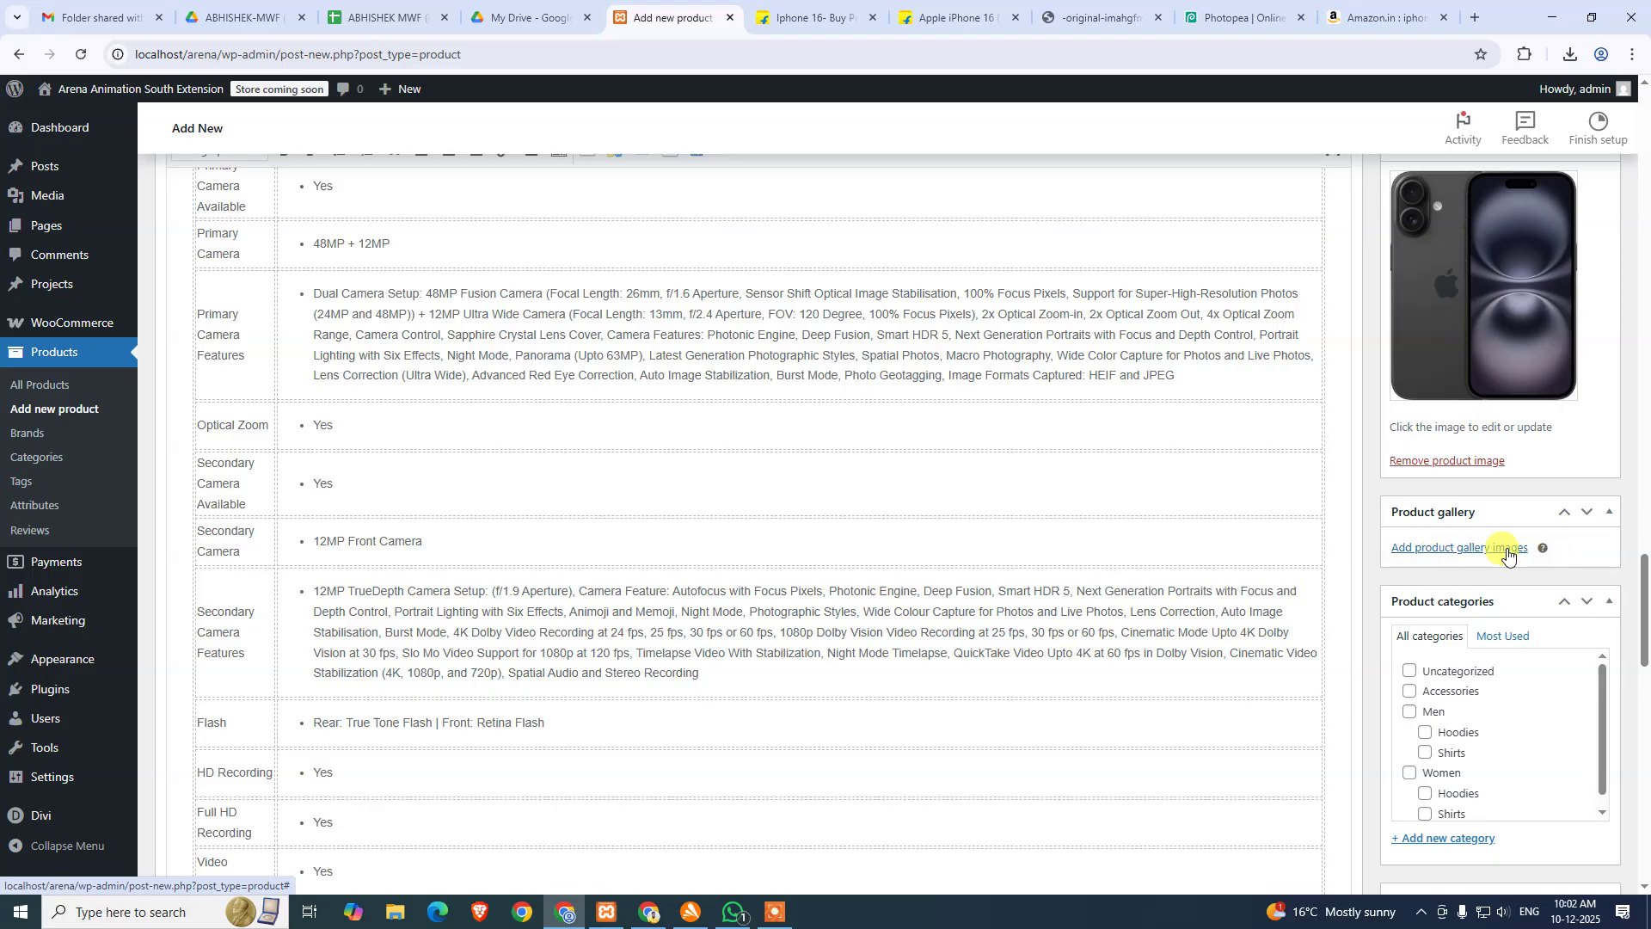
pyautogui.click(961, 18)
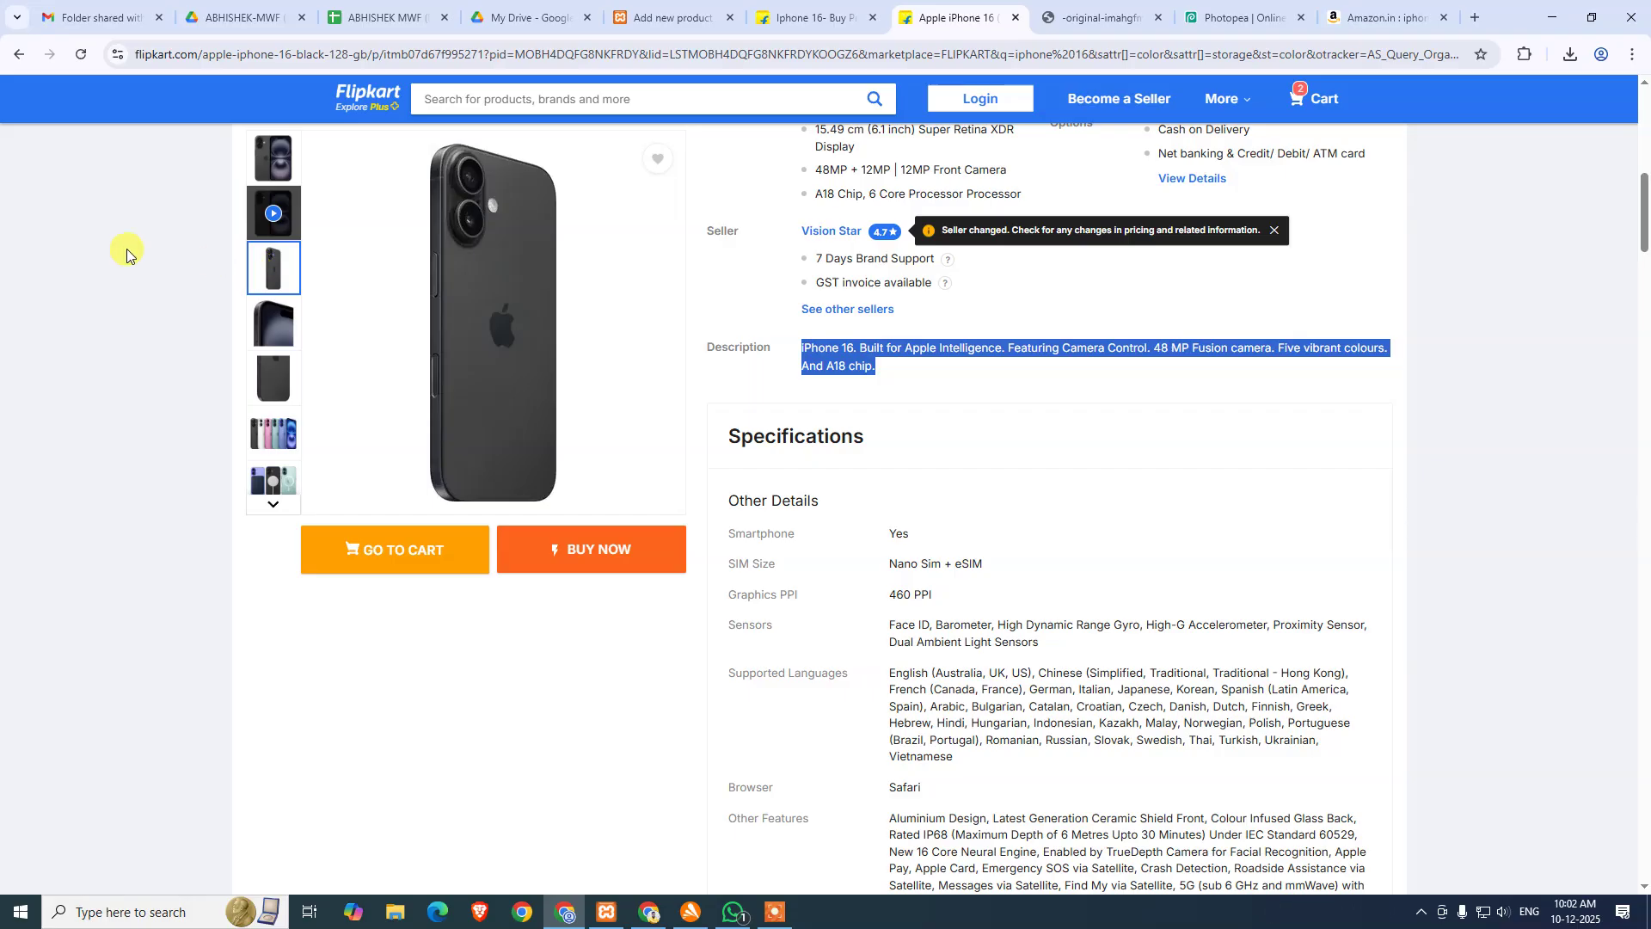
# - Inspect the iPhone 16 photo with DevTools' element picker and open its image URL in a new tab
pyautogui.click(1, 427)
pyautogui.press('F12')
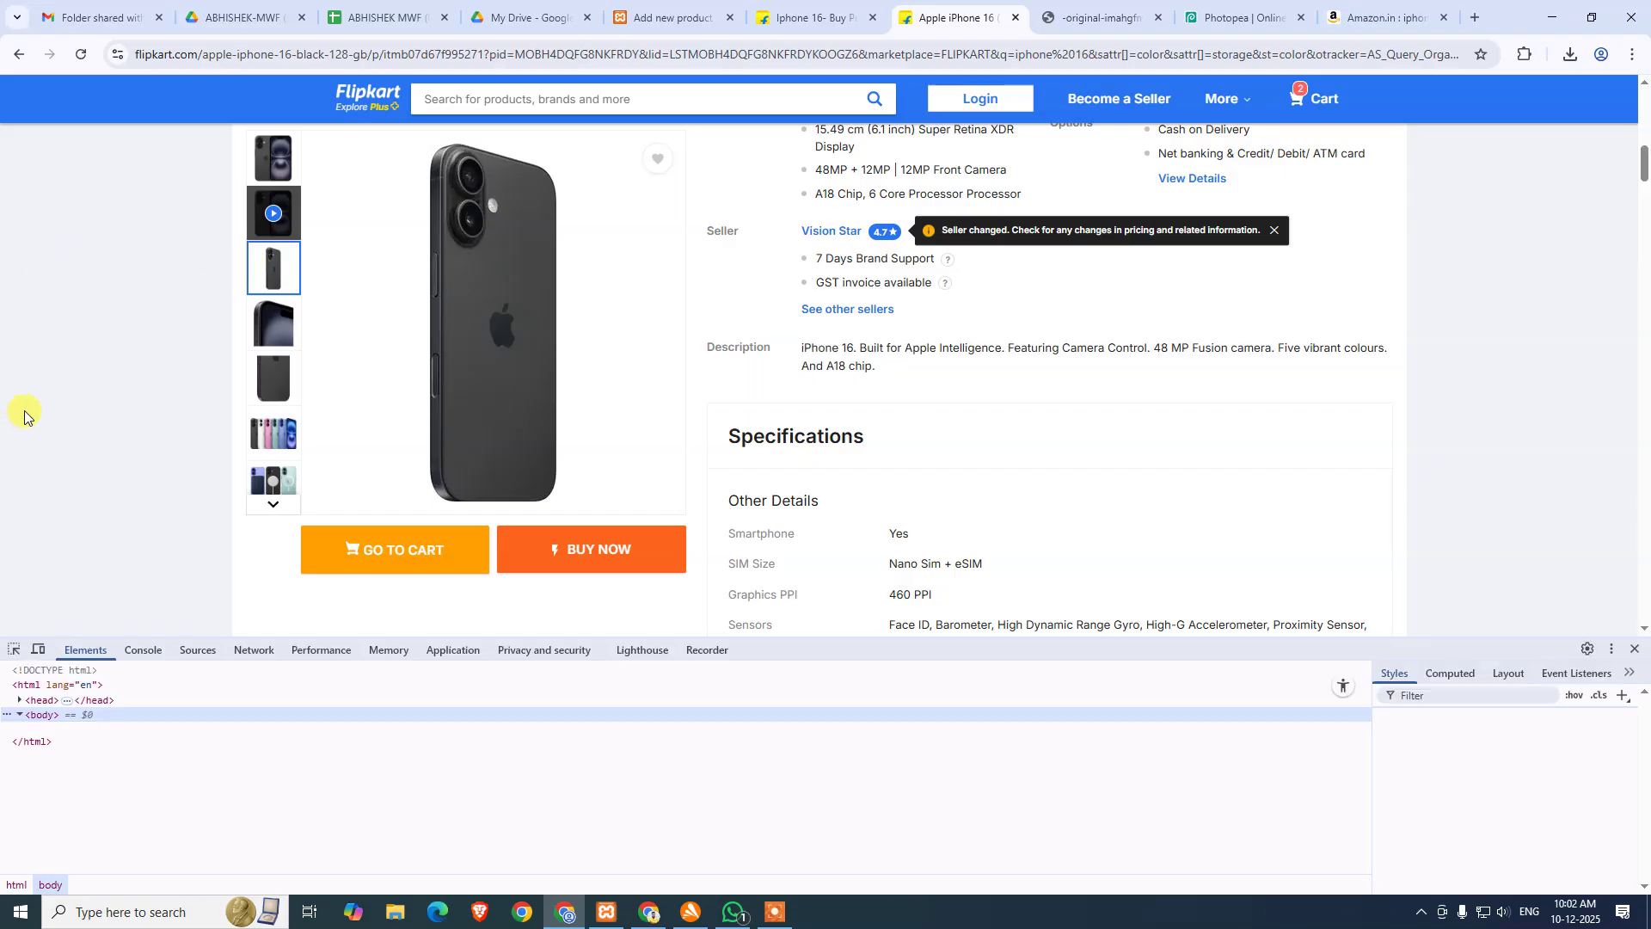
pyautogui.click(21, 654)
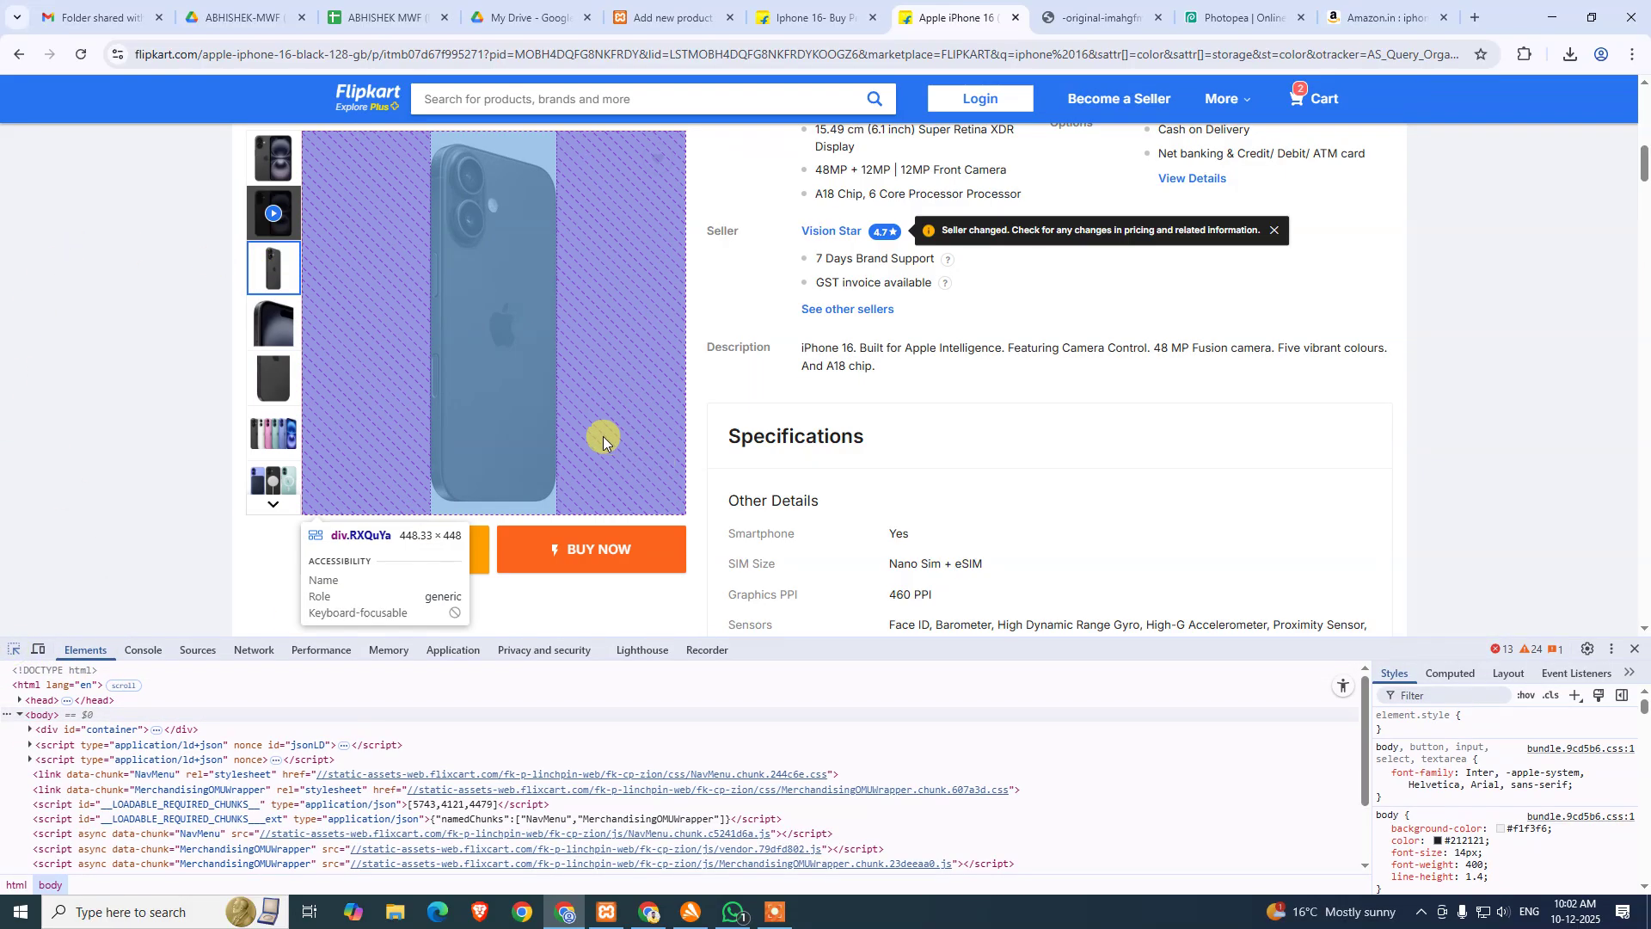
pyautogui.click(606, 435)
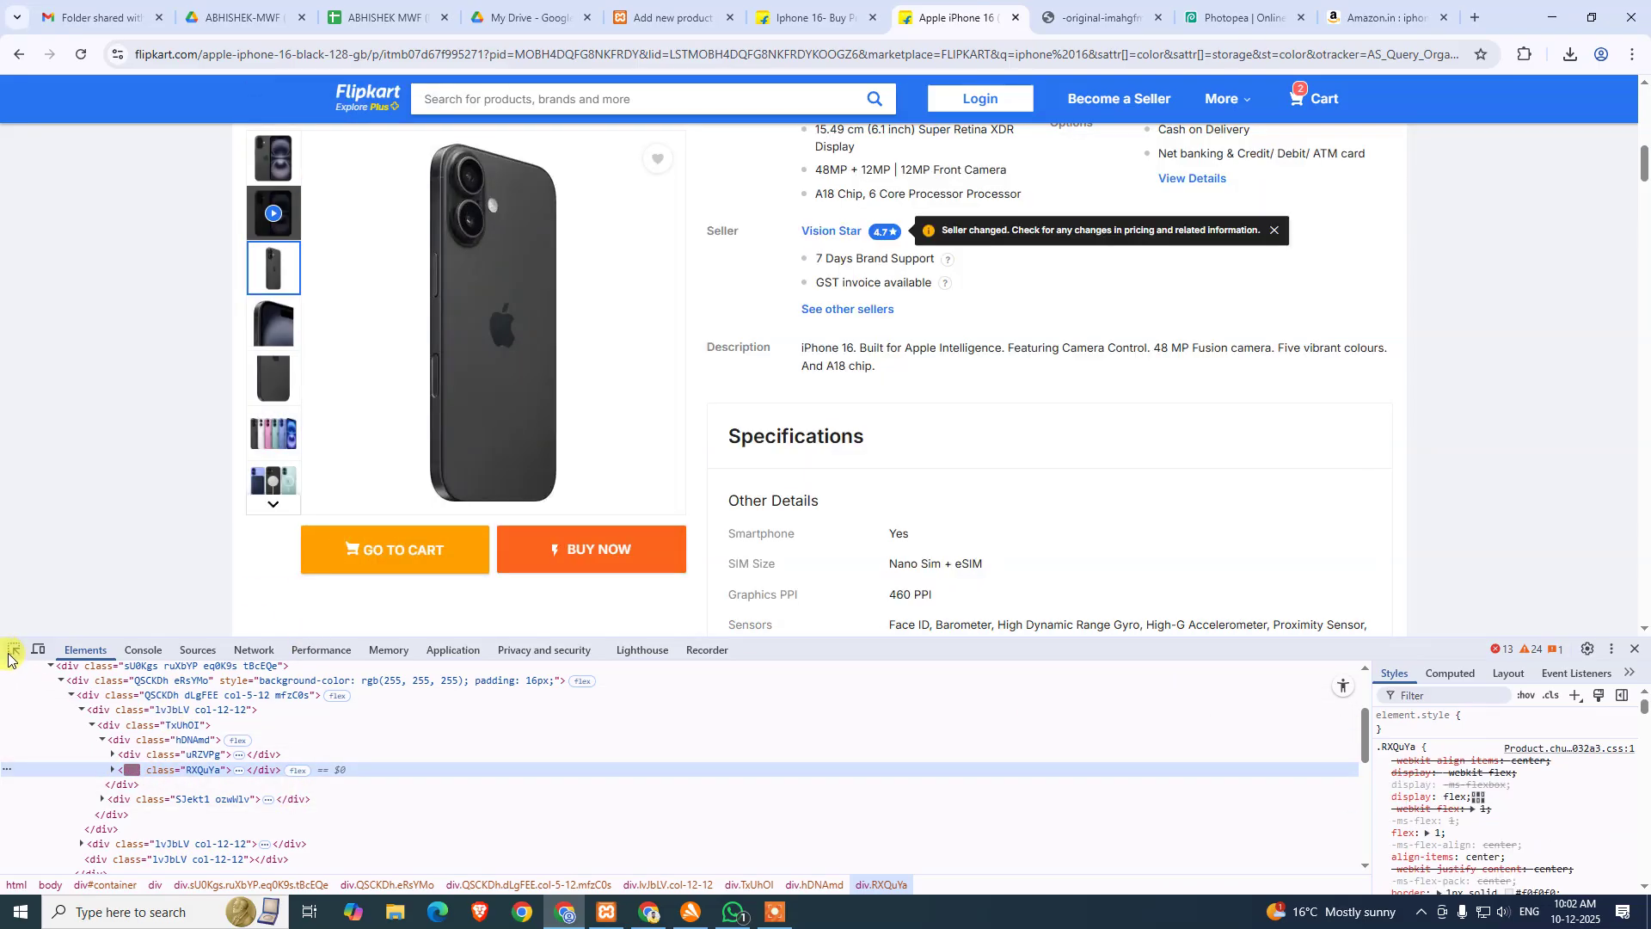
pyautogui.click(12, 656)
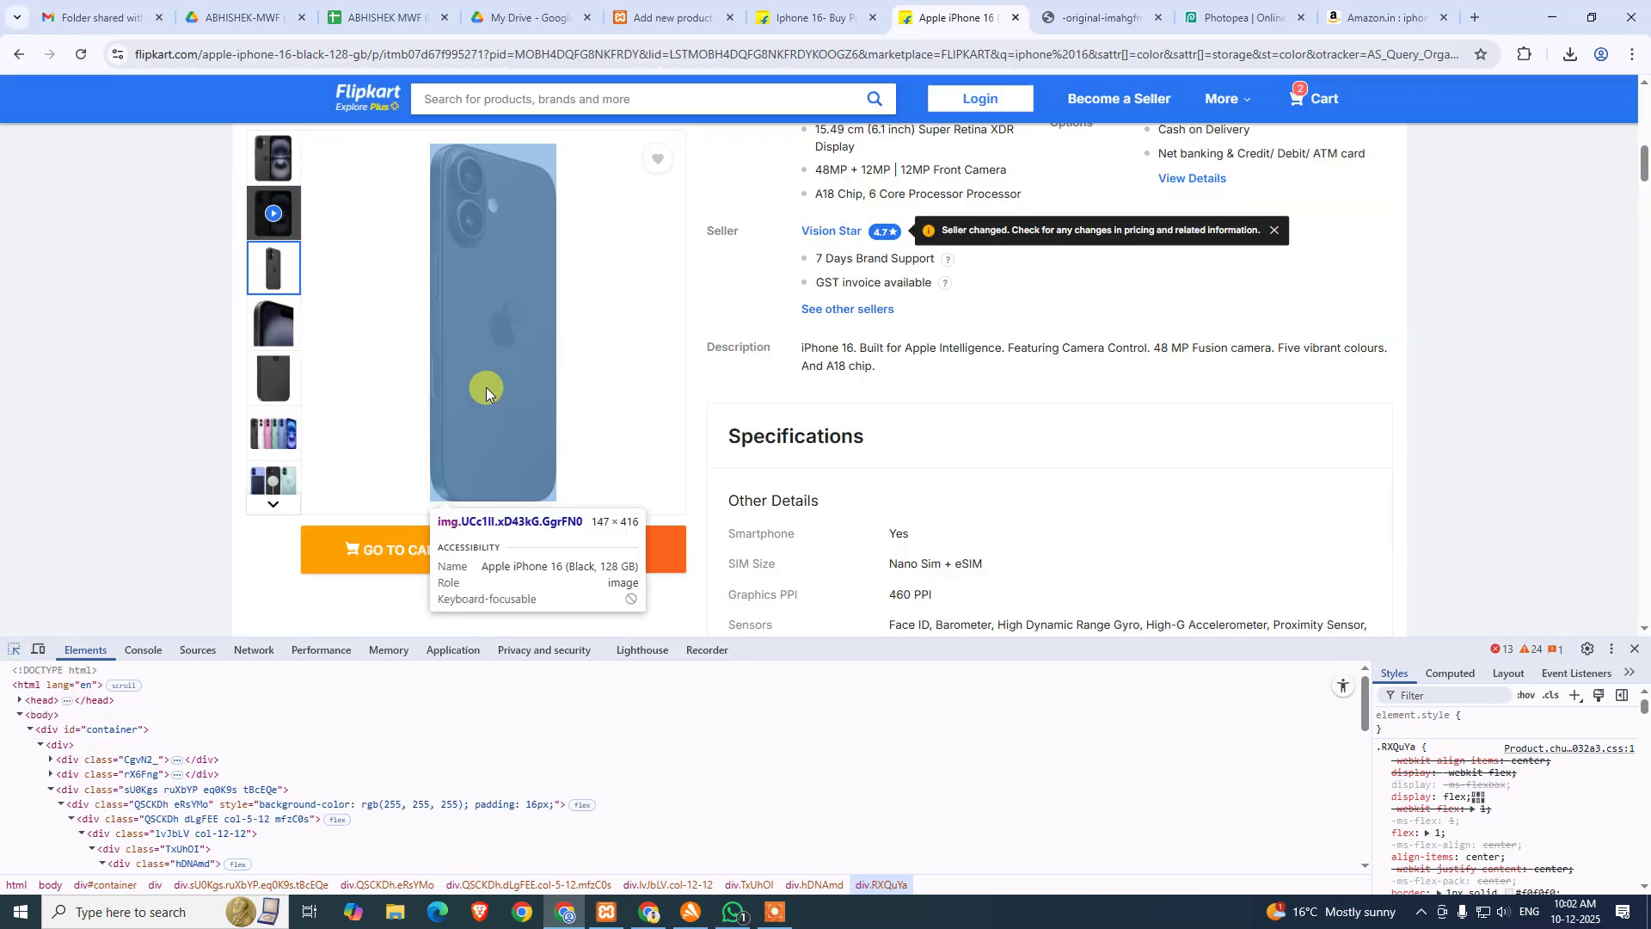
pyautogui.click(487, 387)
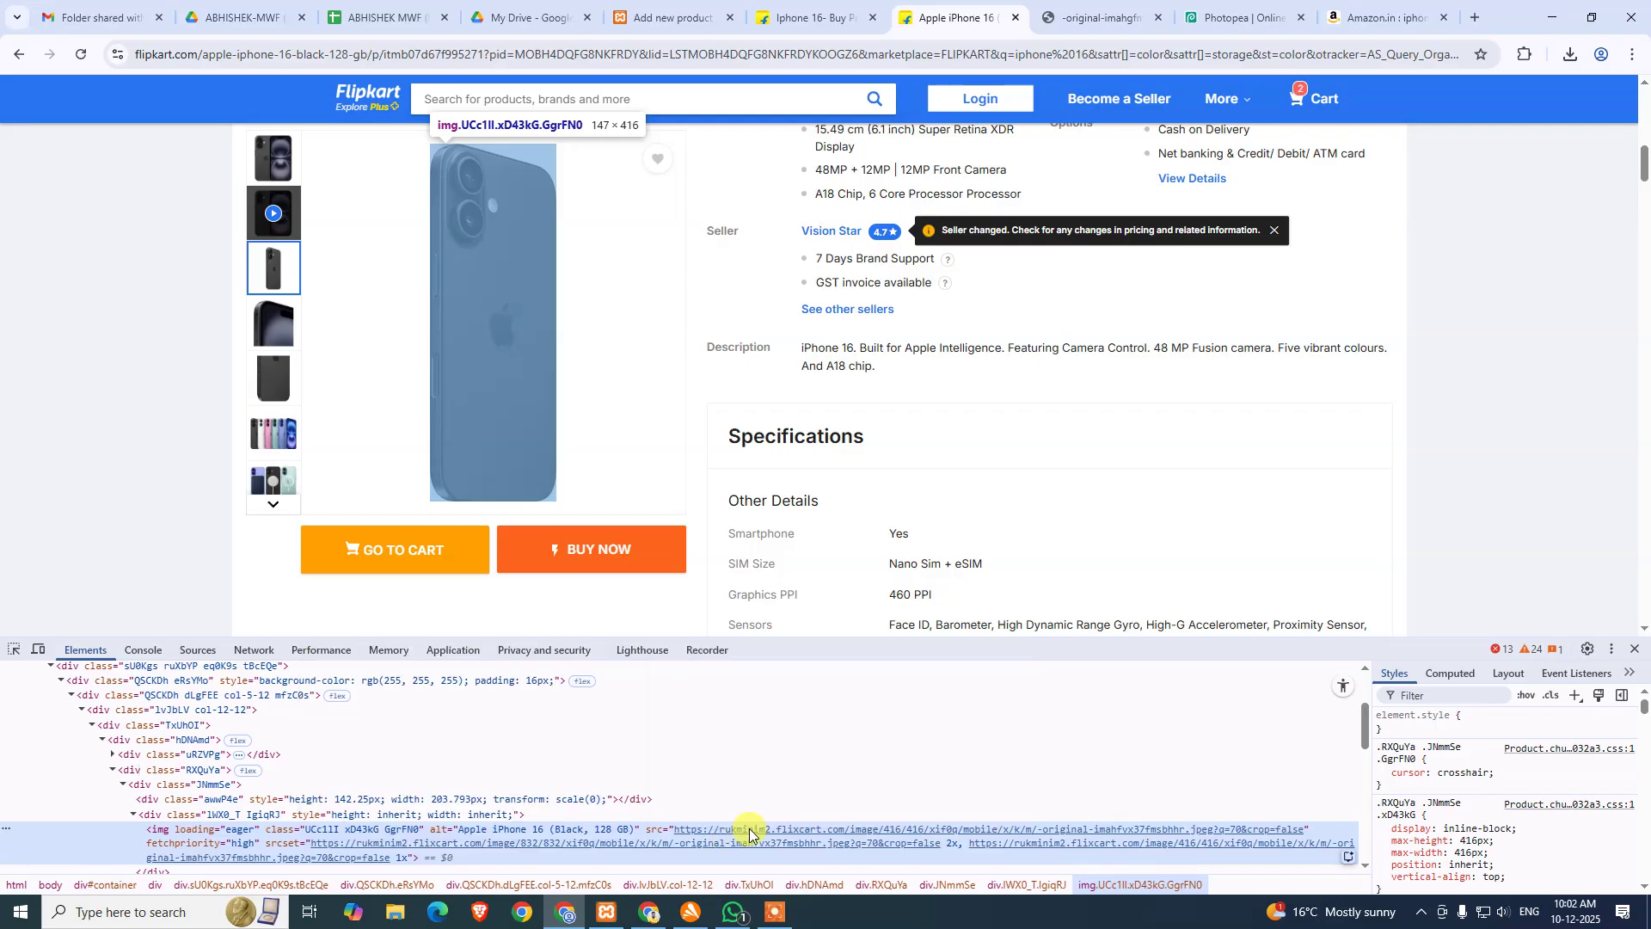
pyautogui.click(868, 829)
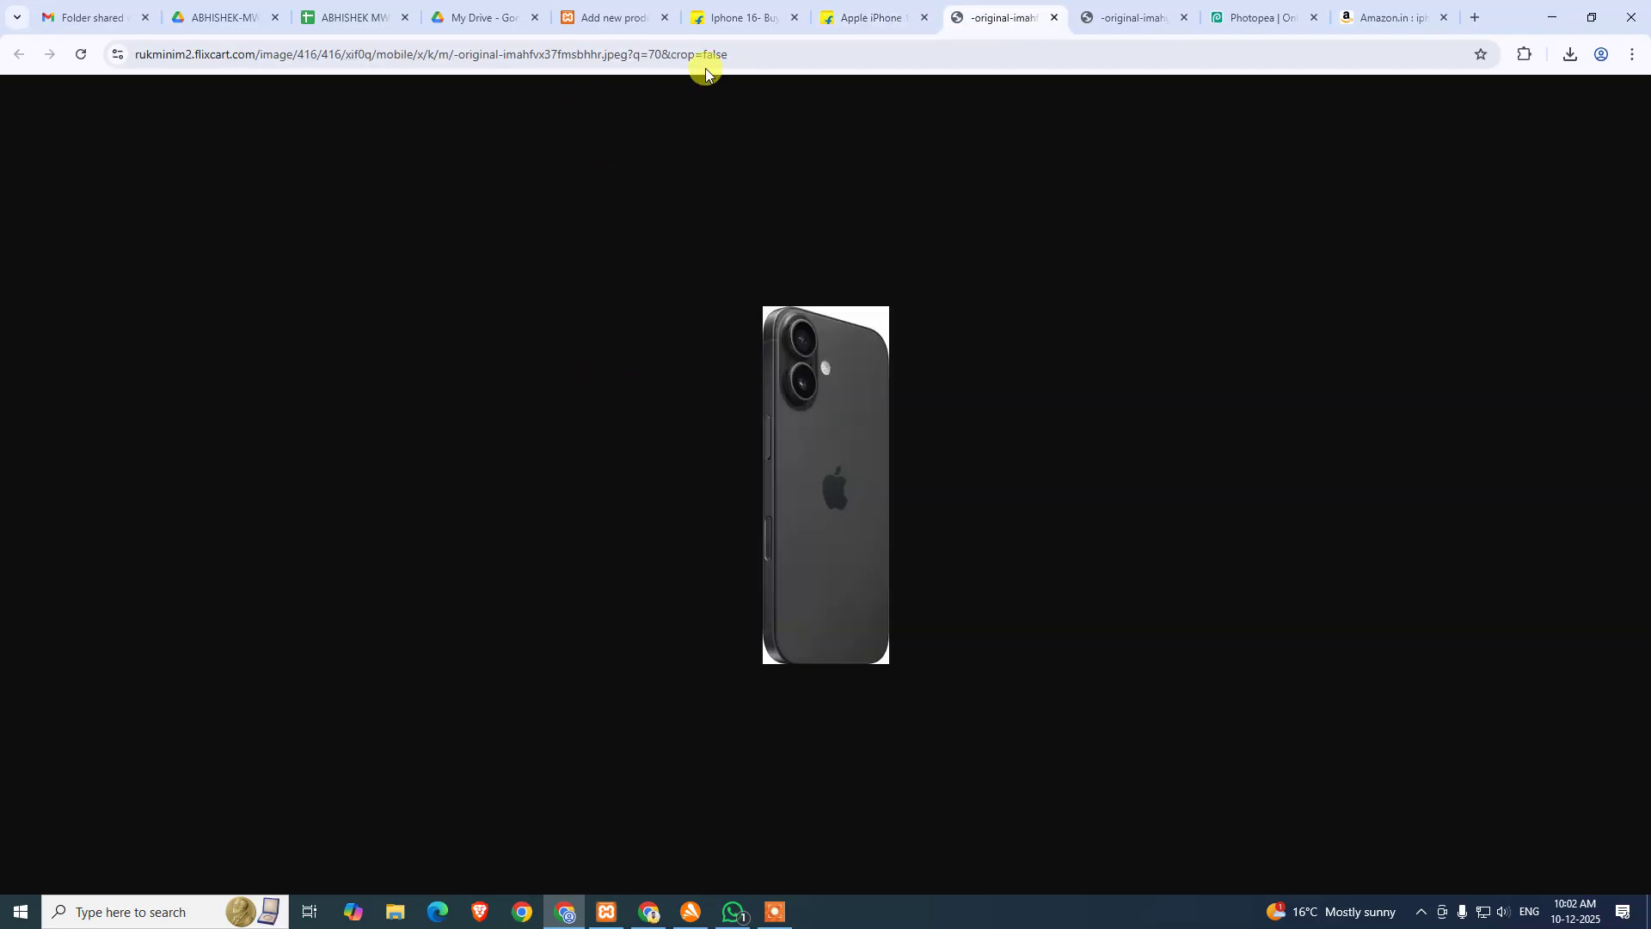
# - Reload the photo URL with the ?q=70&crop=false parameters removed
pyautogui.click(701, 58)
pyautogui.hotkey('ctrl', 'shift', 'Left')
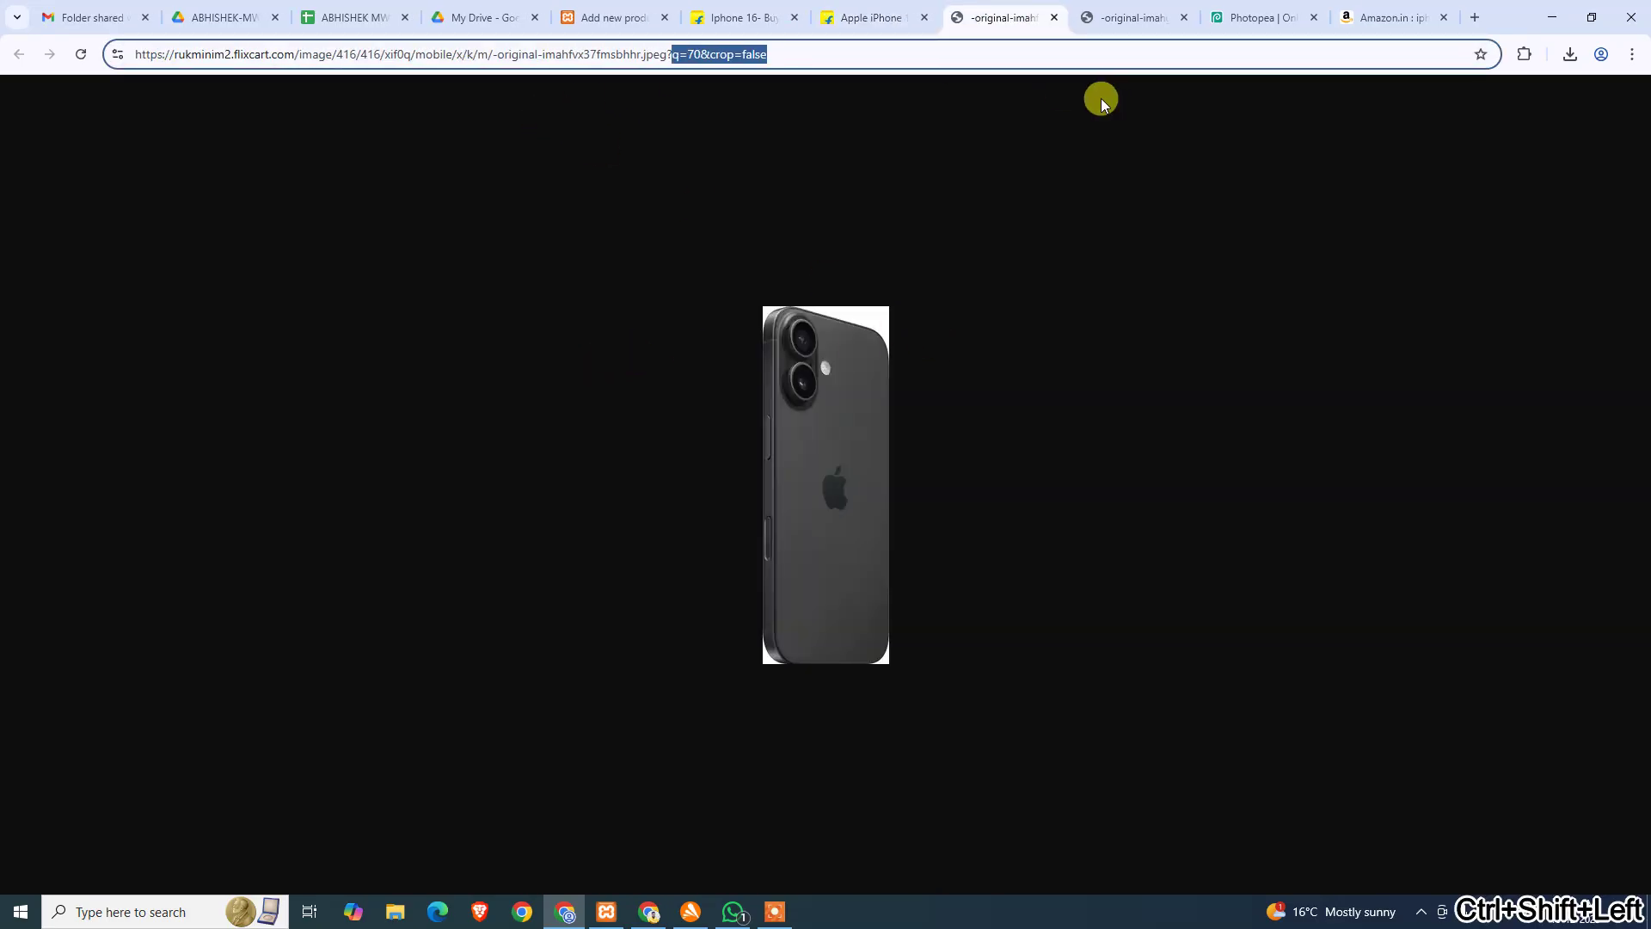
pyautogui.press('BackSpace')
pyautogui.press('Return')
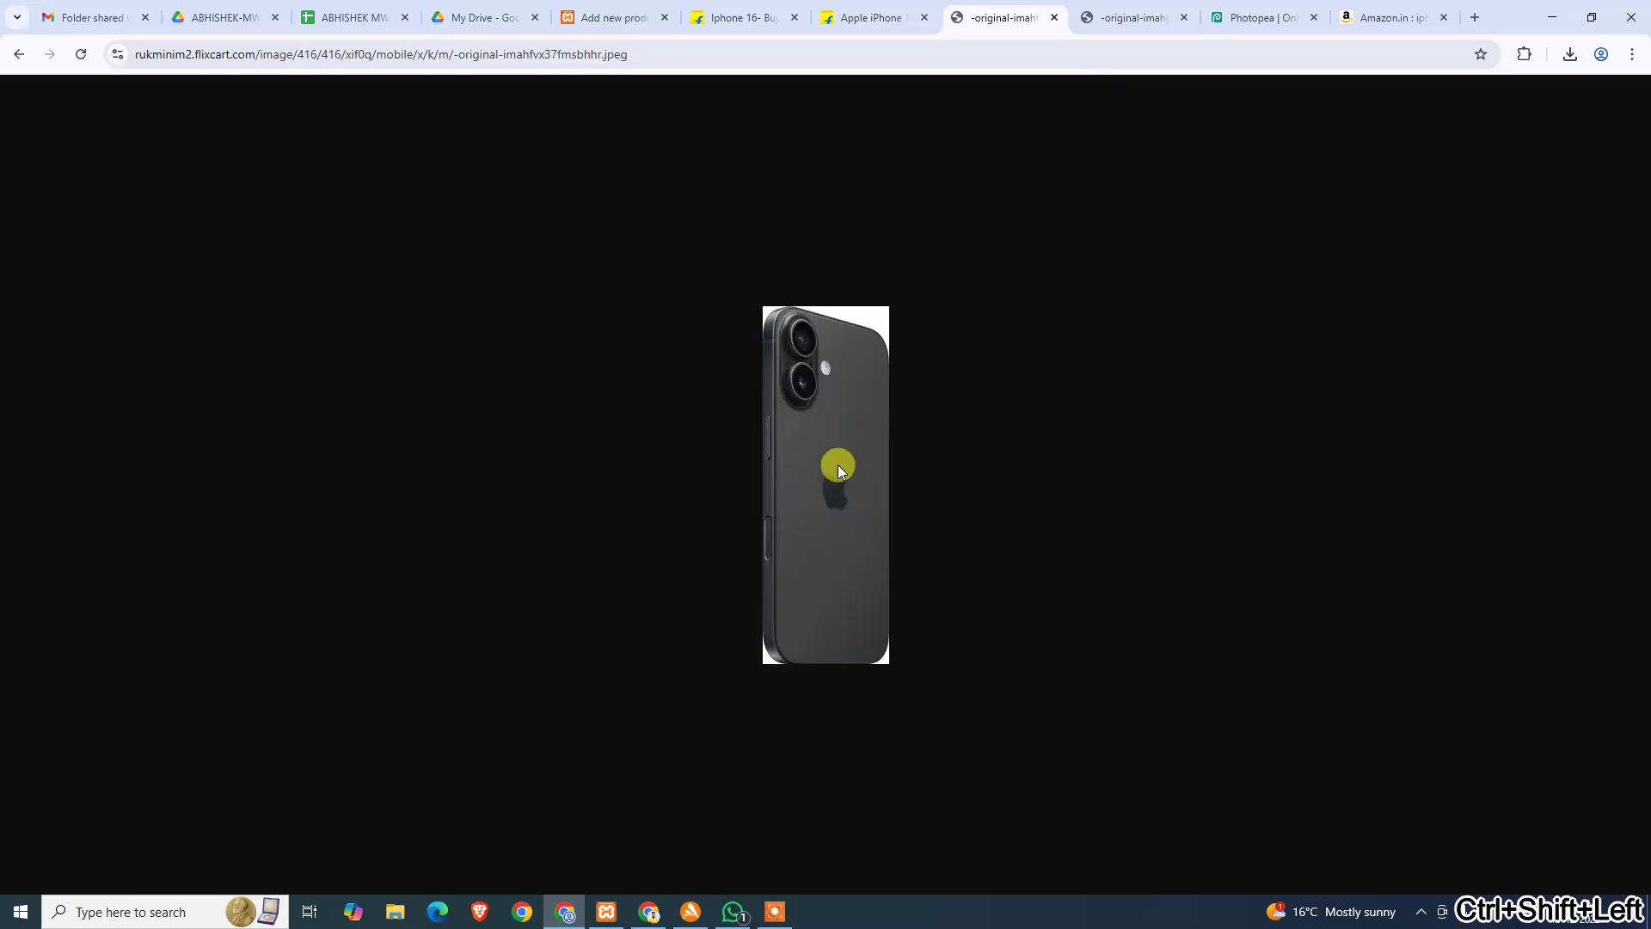
# - Attempt to save the image as WEBP, then cancel the save
pyautogui.rightClick(836, 464)
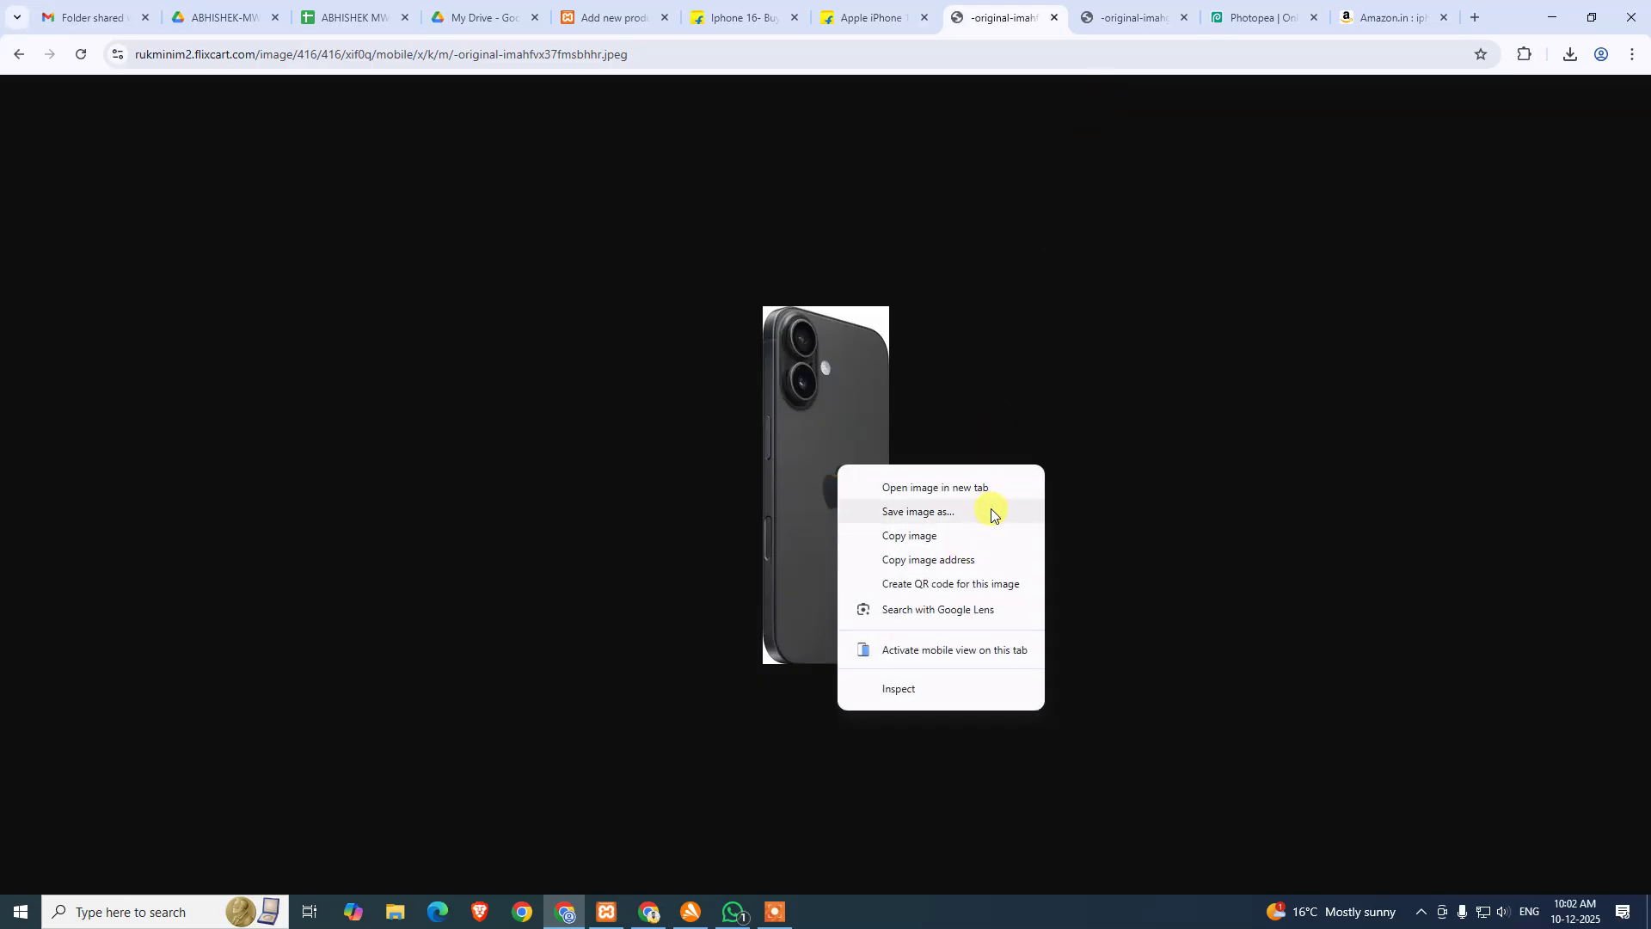
pyautogui.click(1068, 342)
pyautogui.rightClick(845, 404)
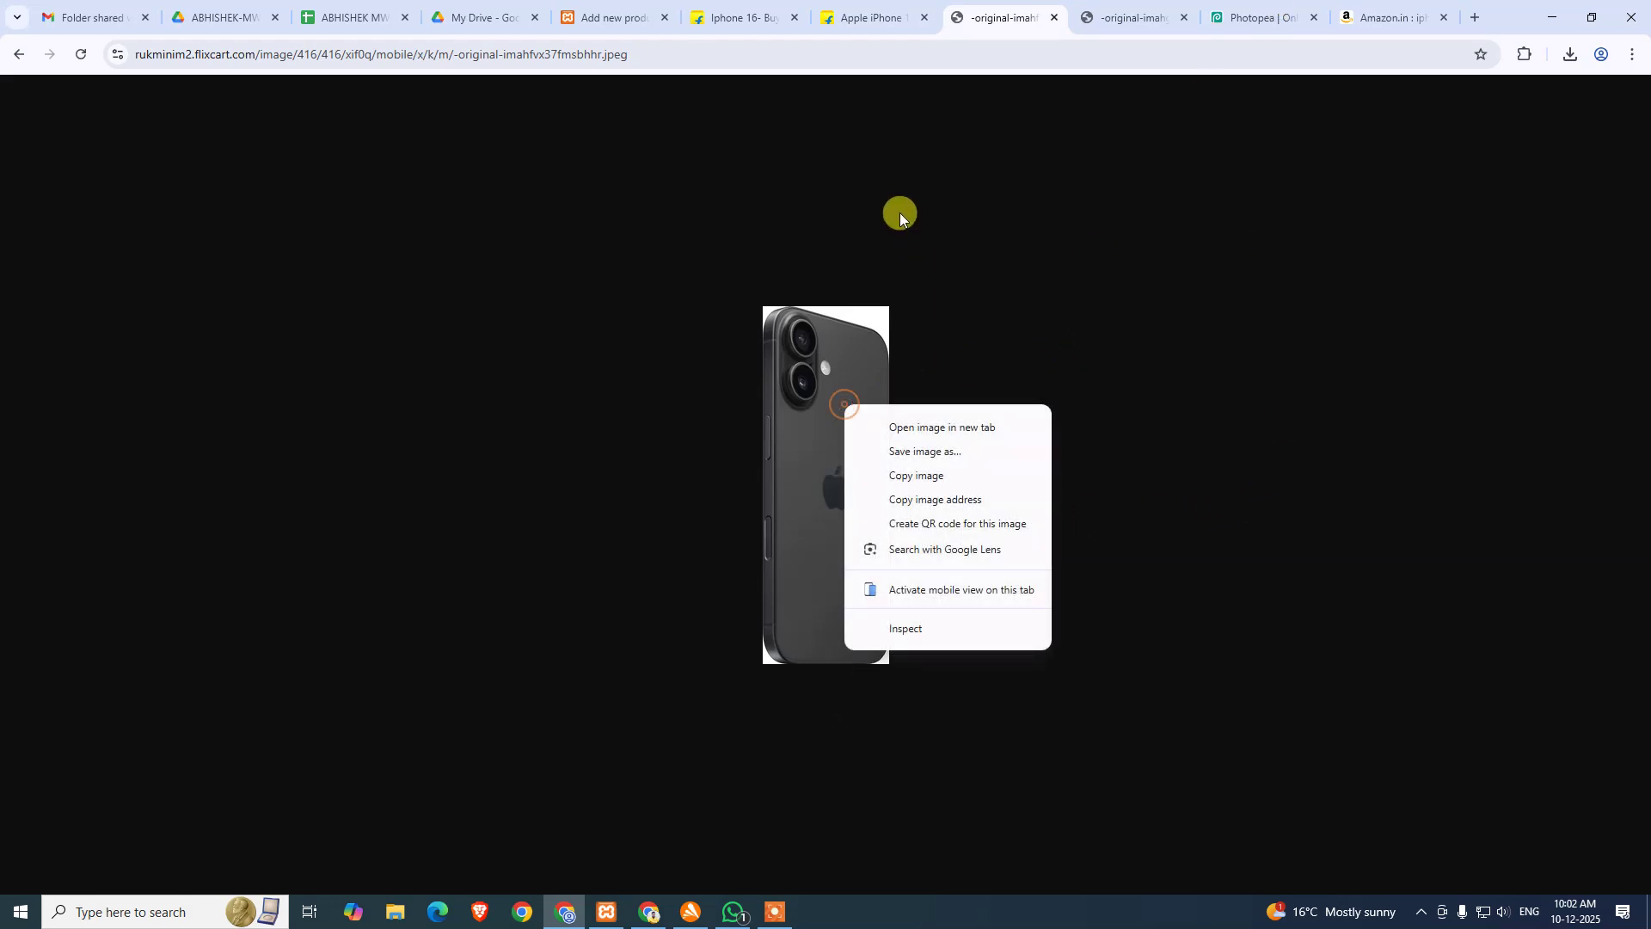
pyautogui.click(894, 226)
pyautogui.rightClick(841, 411)
pyautogui.click(945, 461)
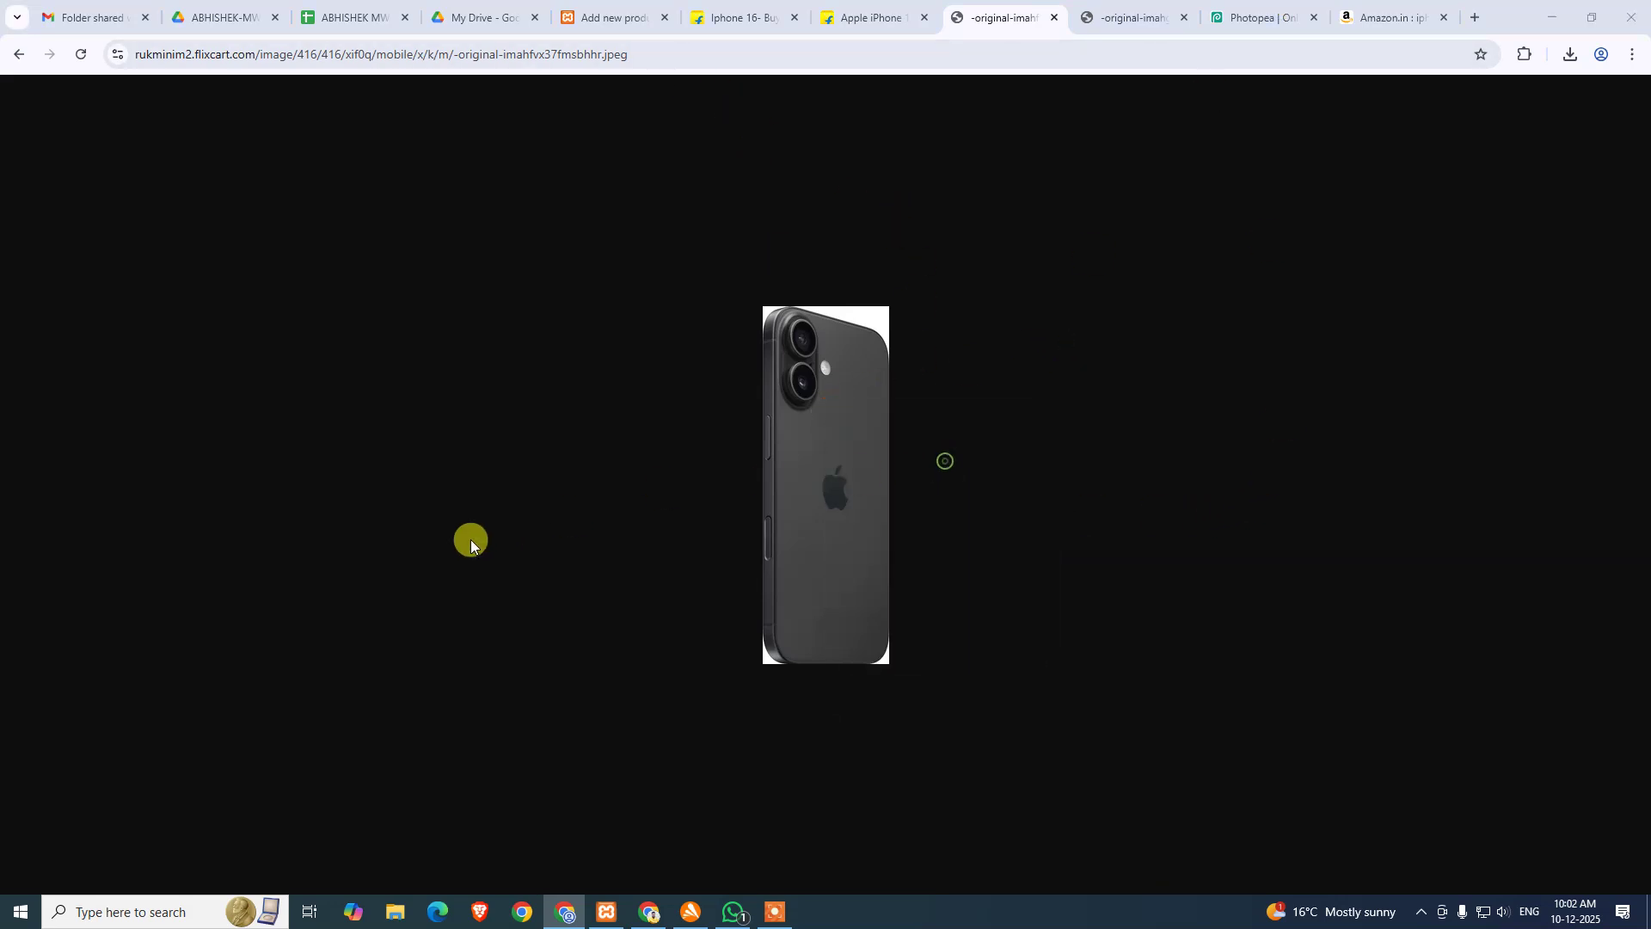
pyautogui.click(520, 306)
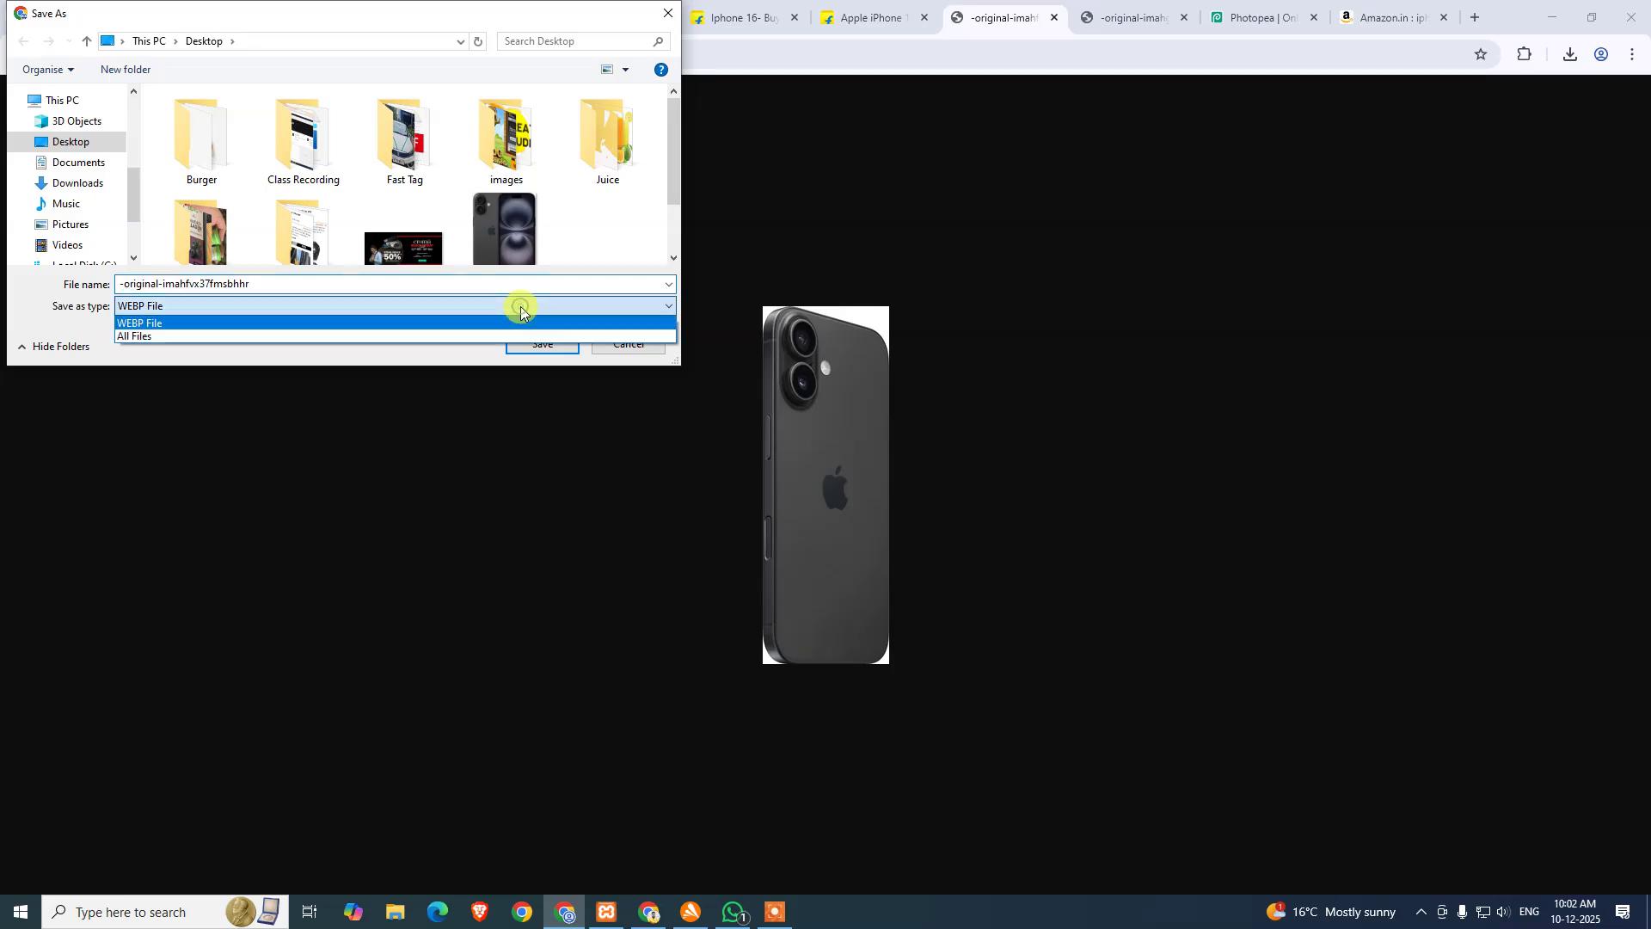
pyautogui.click(637, 383)
pyautogui.click(631, 346)
# - Copy the image address and drag the phone photo onto the Photopea tab
pyautogui.click(729, 50)
pyautogui.hotkey('ctrl', 'c')
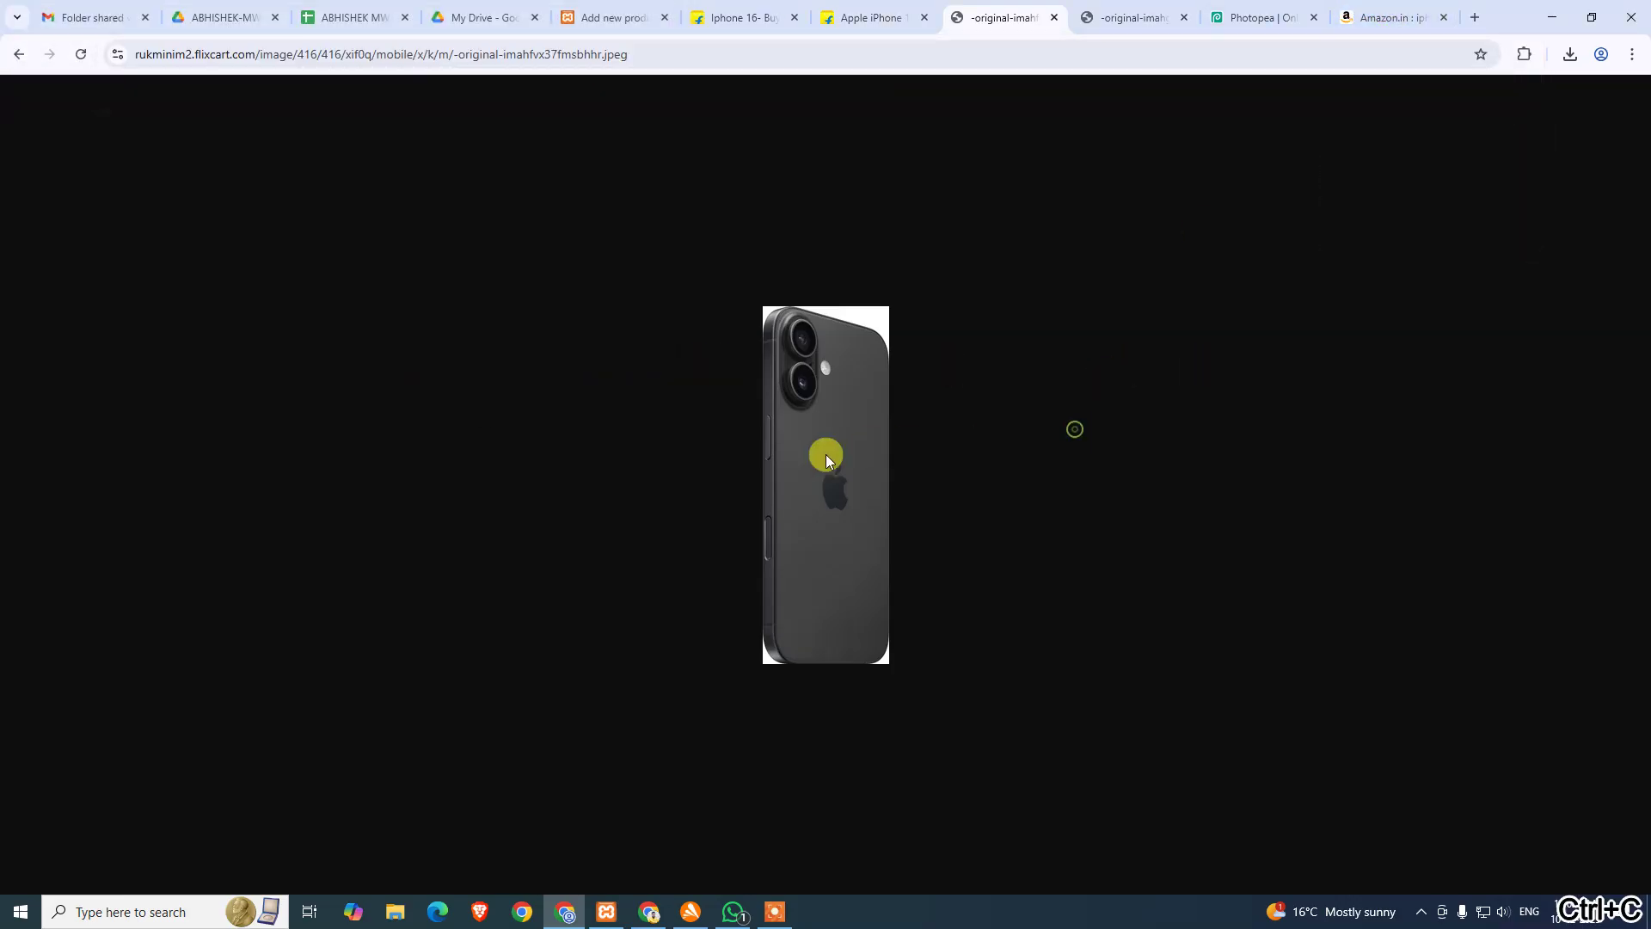
pyautogui.moveTo(825, 453); pyautogui.dragTo(667, 89)
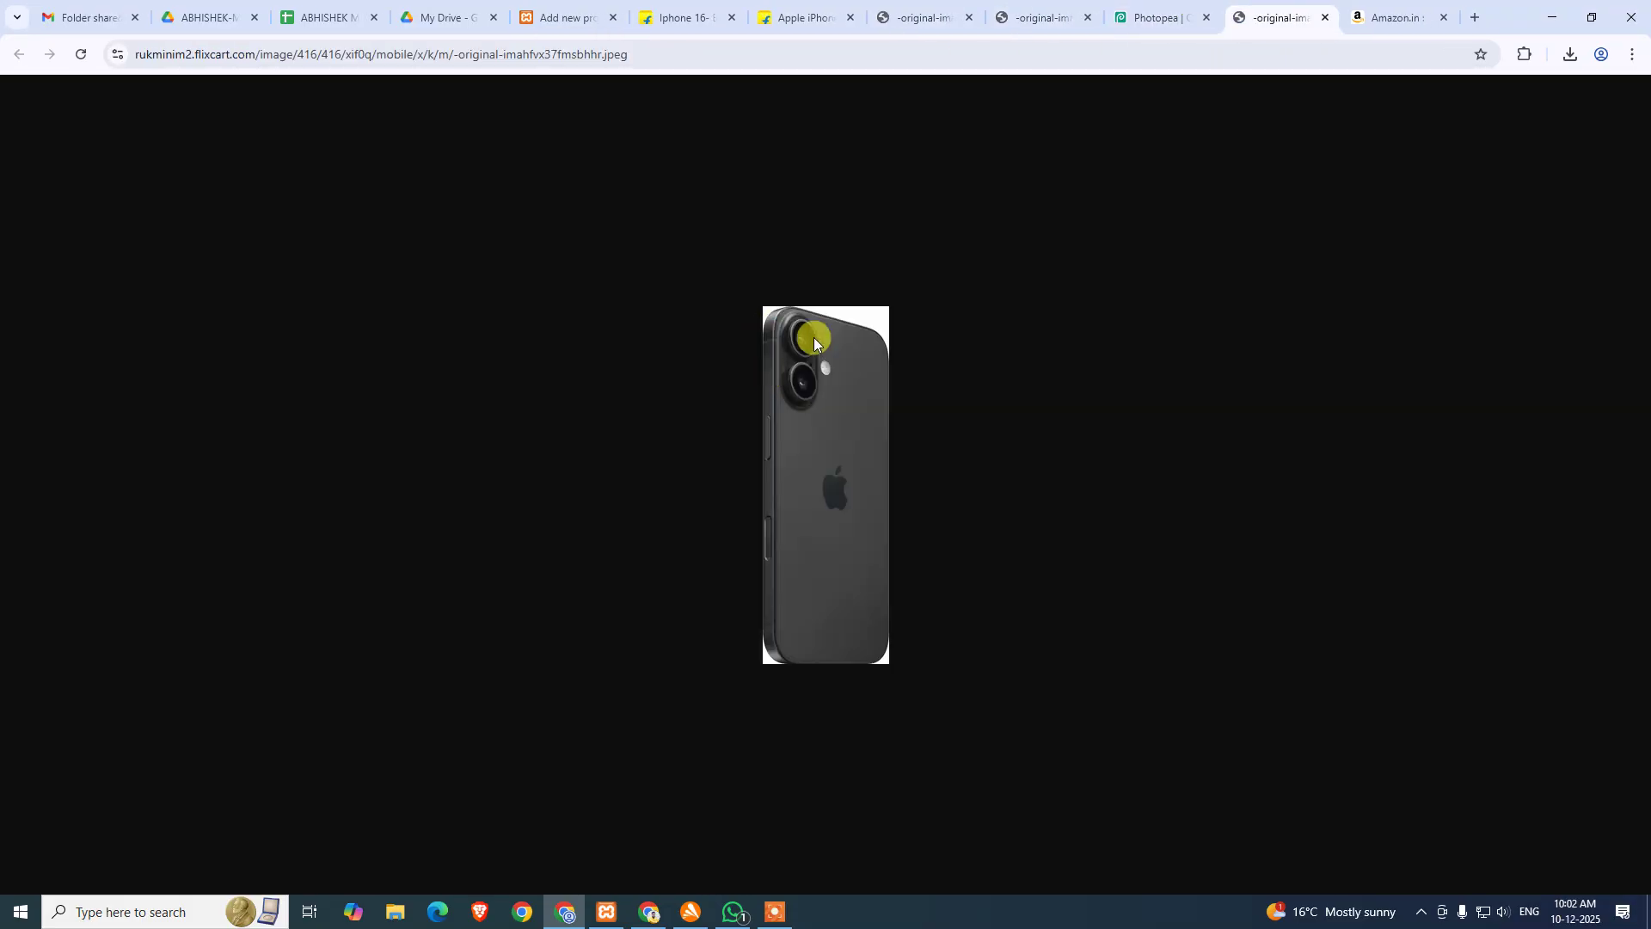
pyautogui.click(1325, 18)
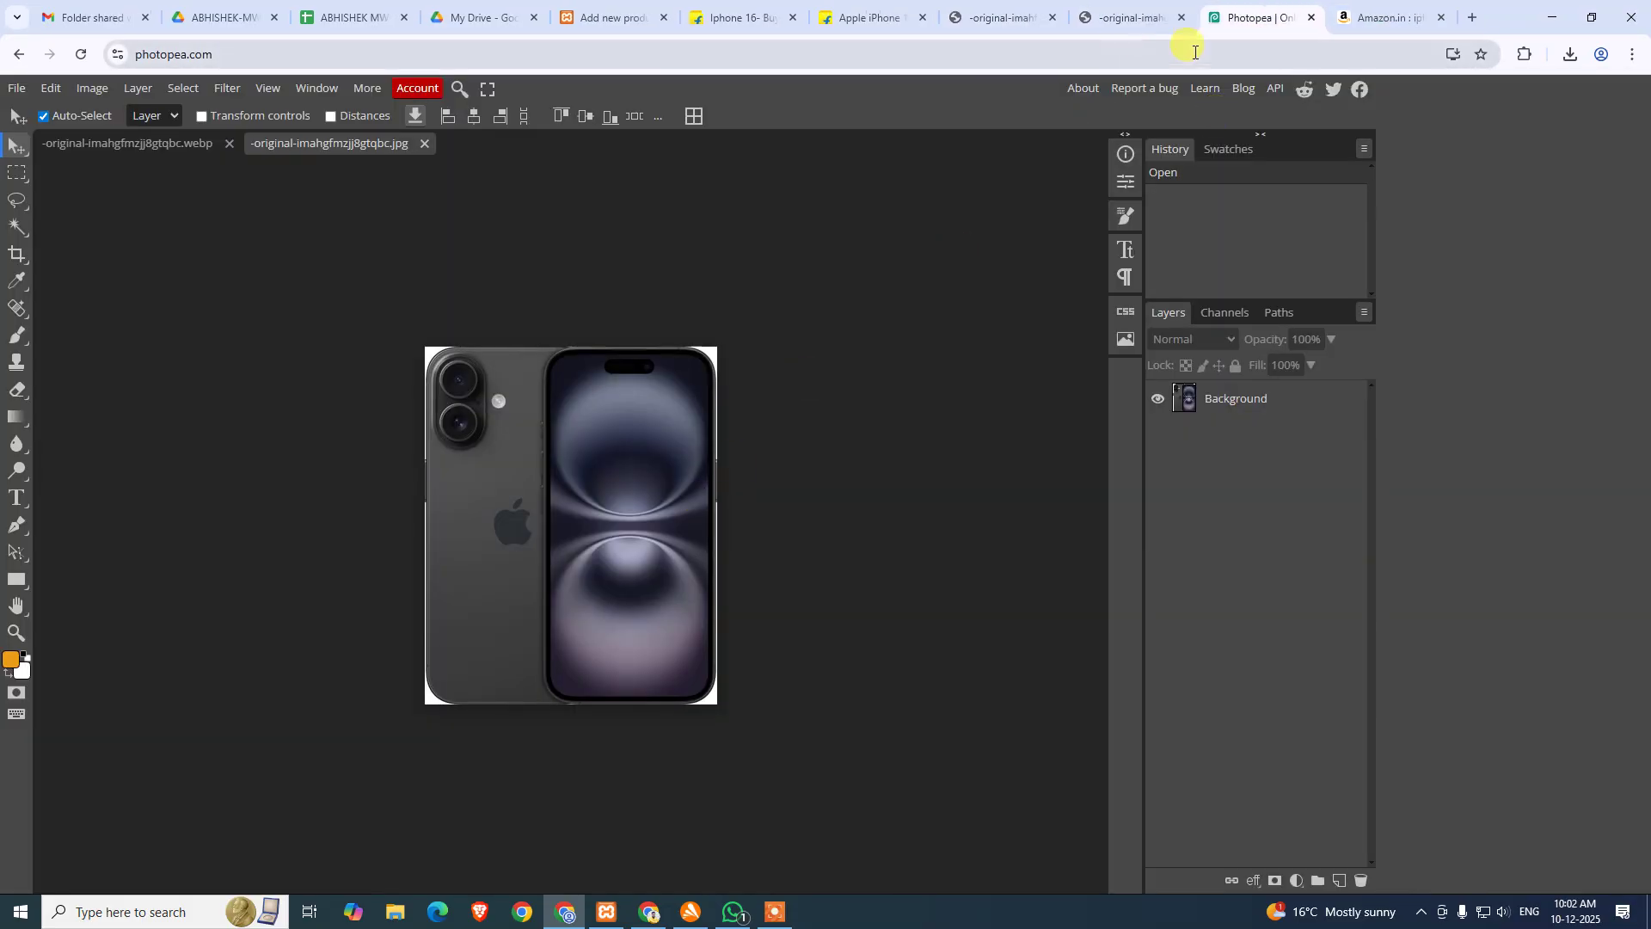
# - Drag the side-view iPhone image from its browser tab into the Photopea document
pyautogui.click(1124, 17)
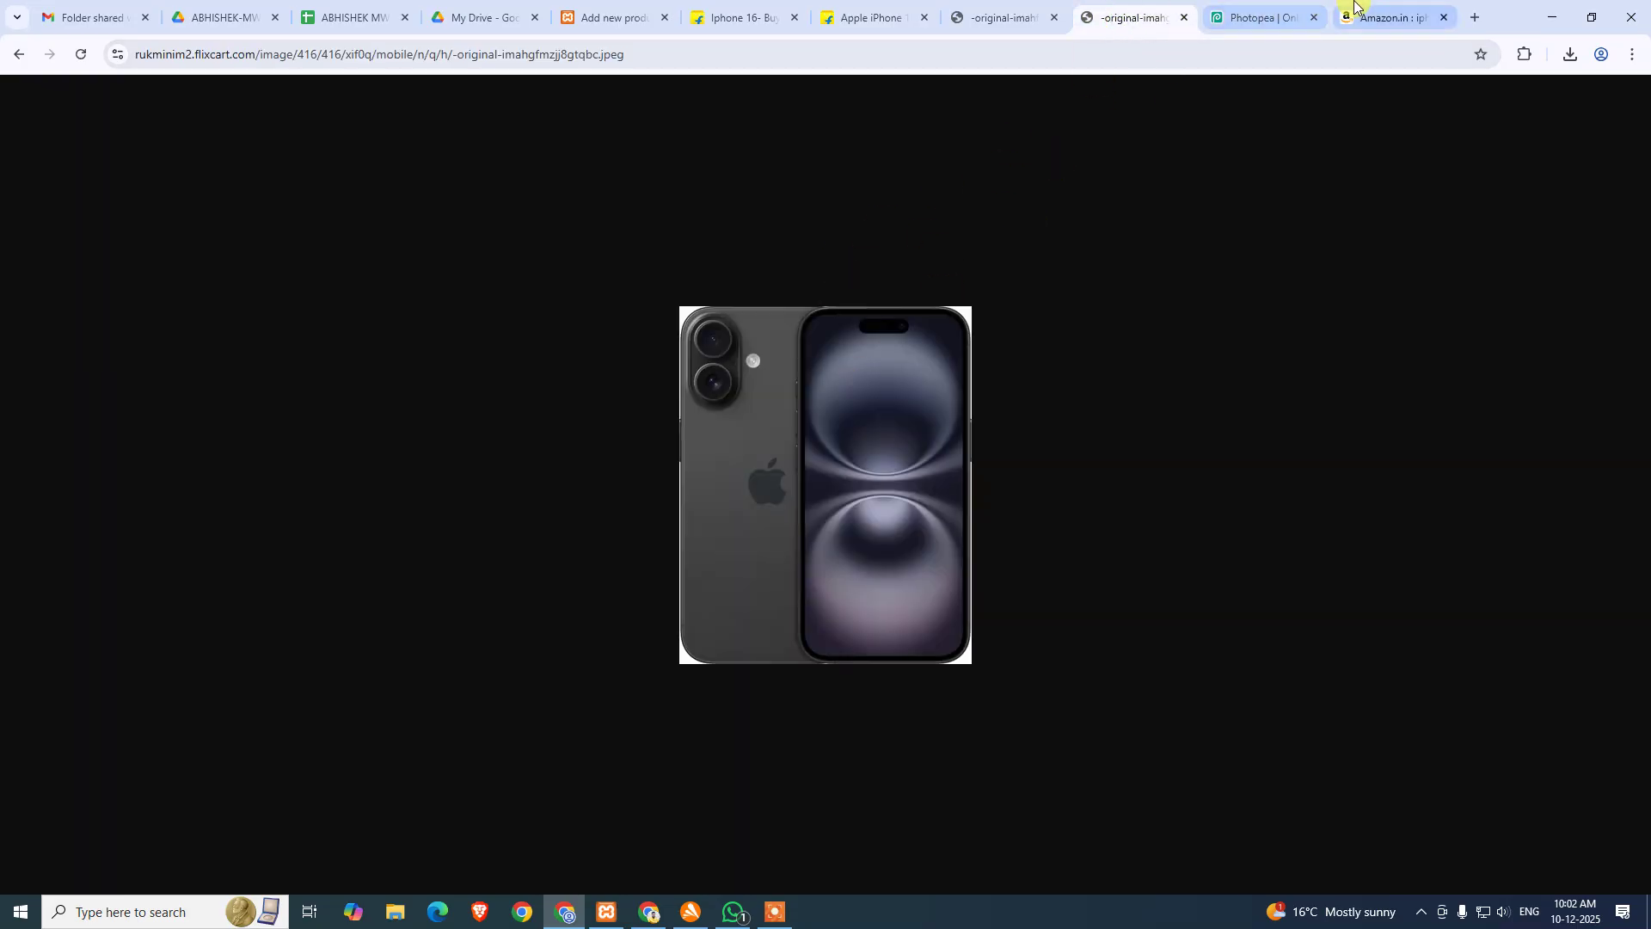
pyautogui.click(1004, 16)
pyautogui.moveTo(792, 455); pyautogui.dragTo(1034, 360)
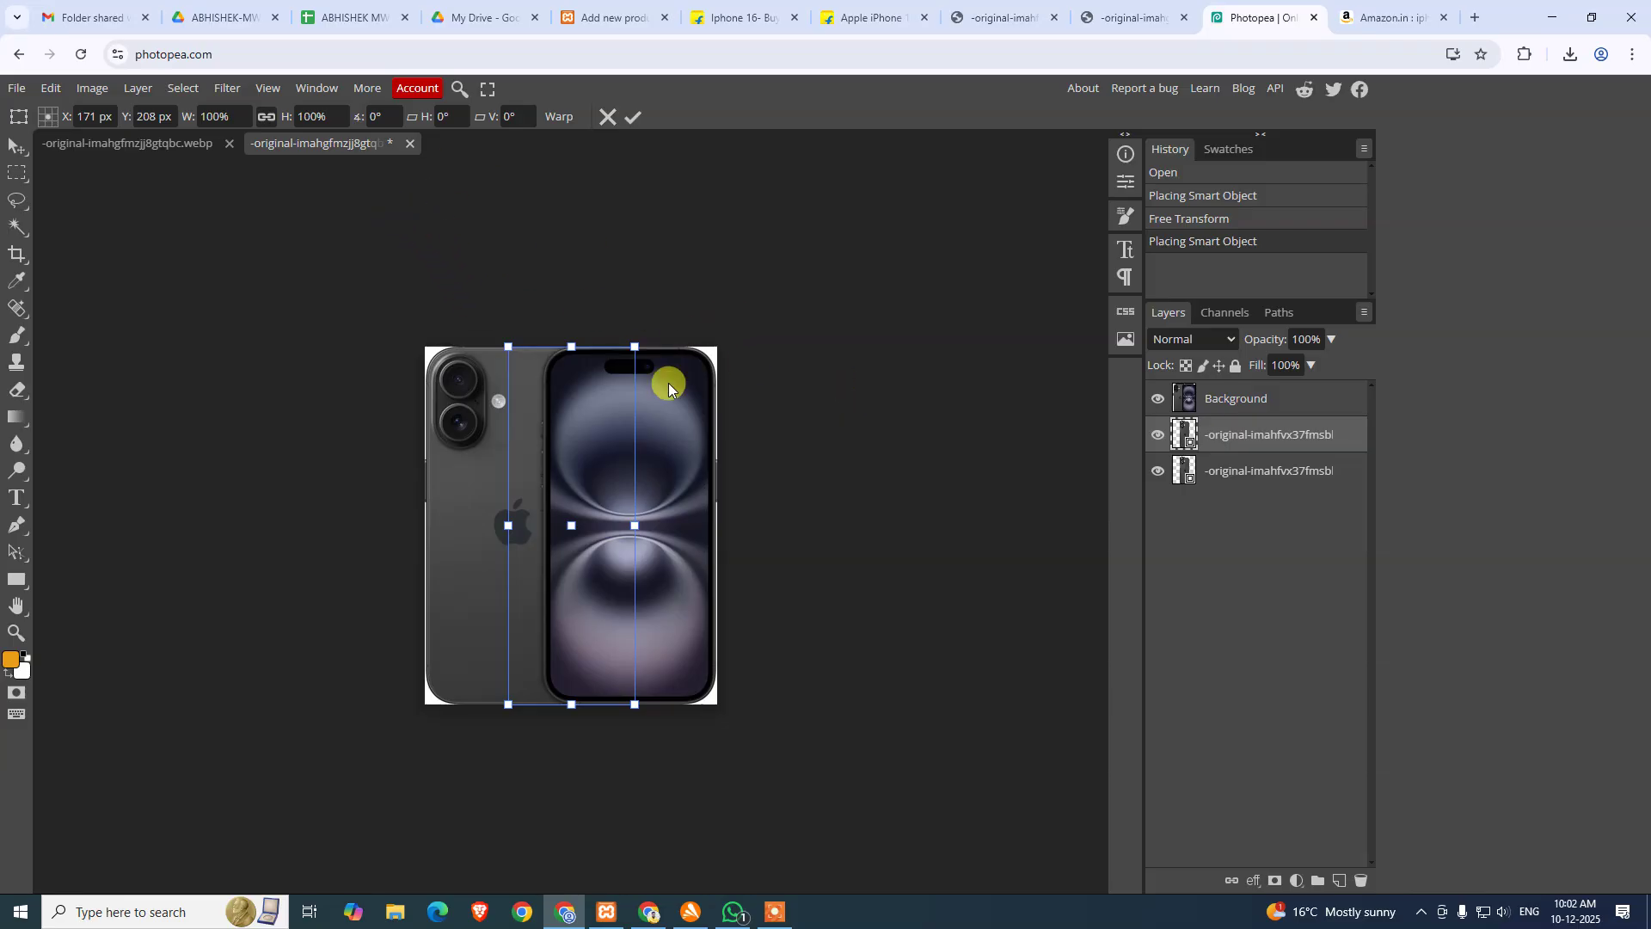
# - Hide the Background layer and delete the duplicate front-and-back phone layer
pyautogui.click(1158, 398)
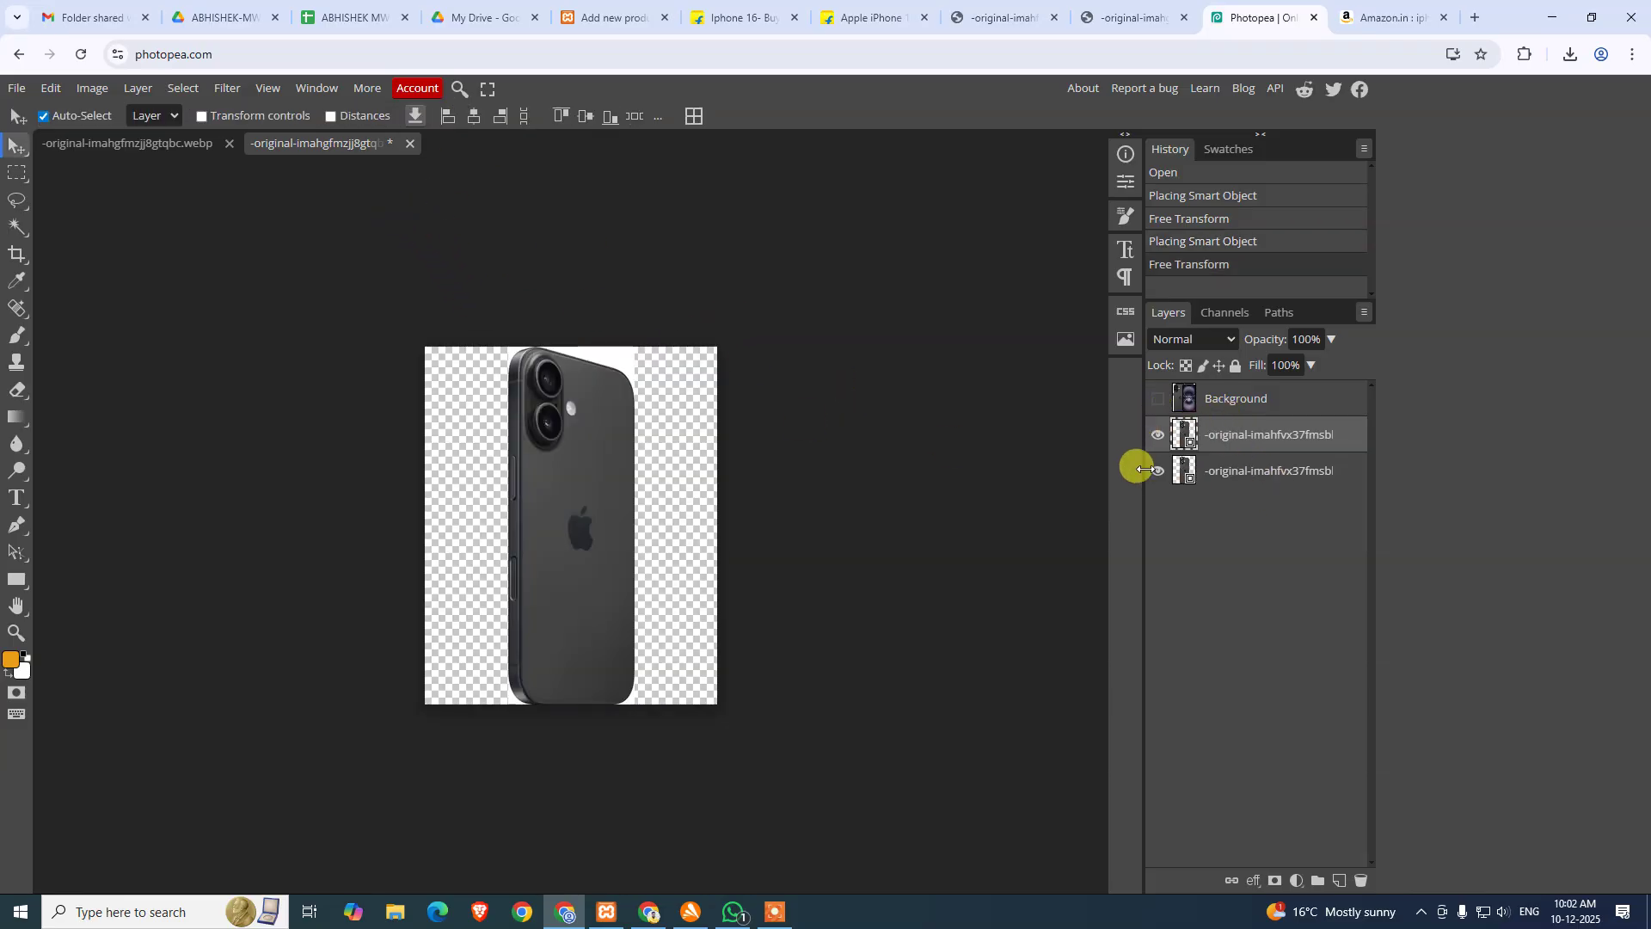
pyautogui.click(1228, 472)
pyautogui.press('Delete')
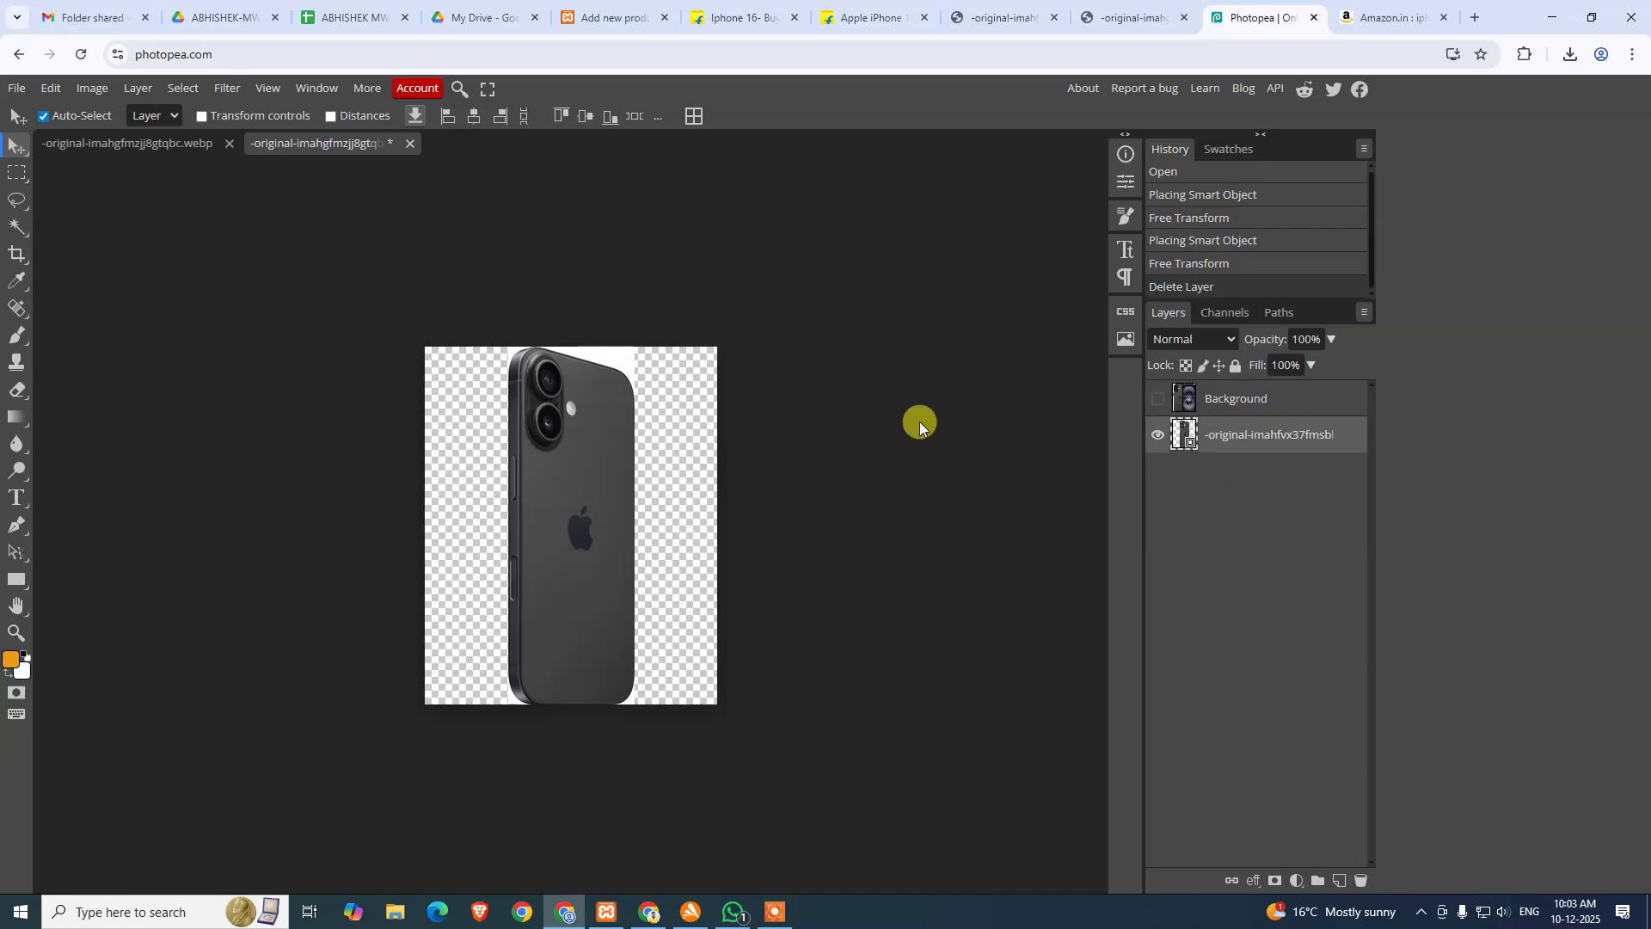
pyautogui.click(17, 87)
pyautogui.click(831, 335)
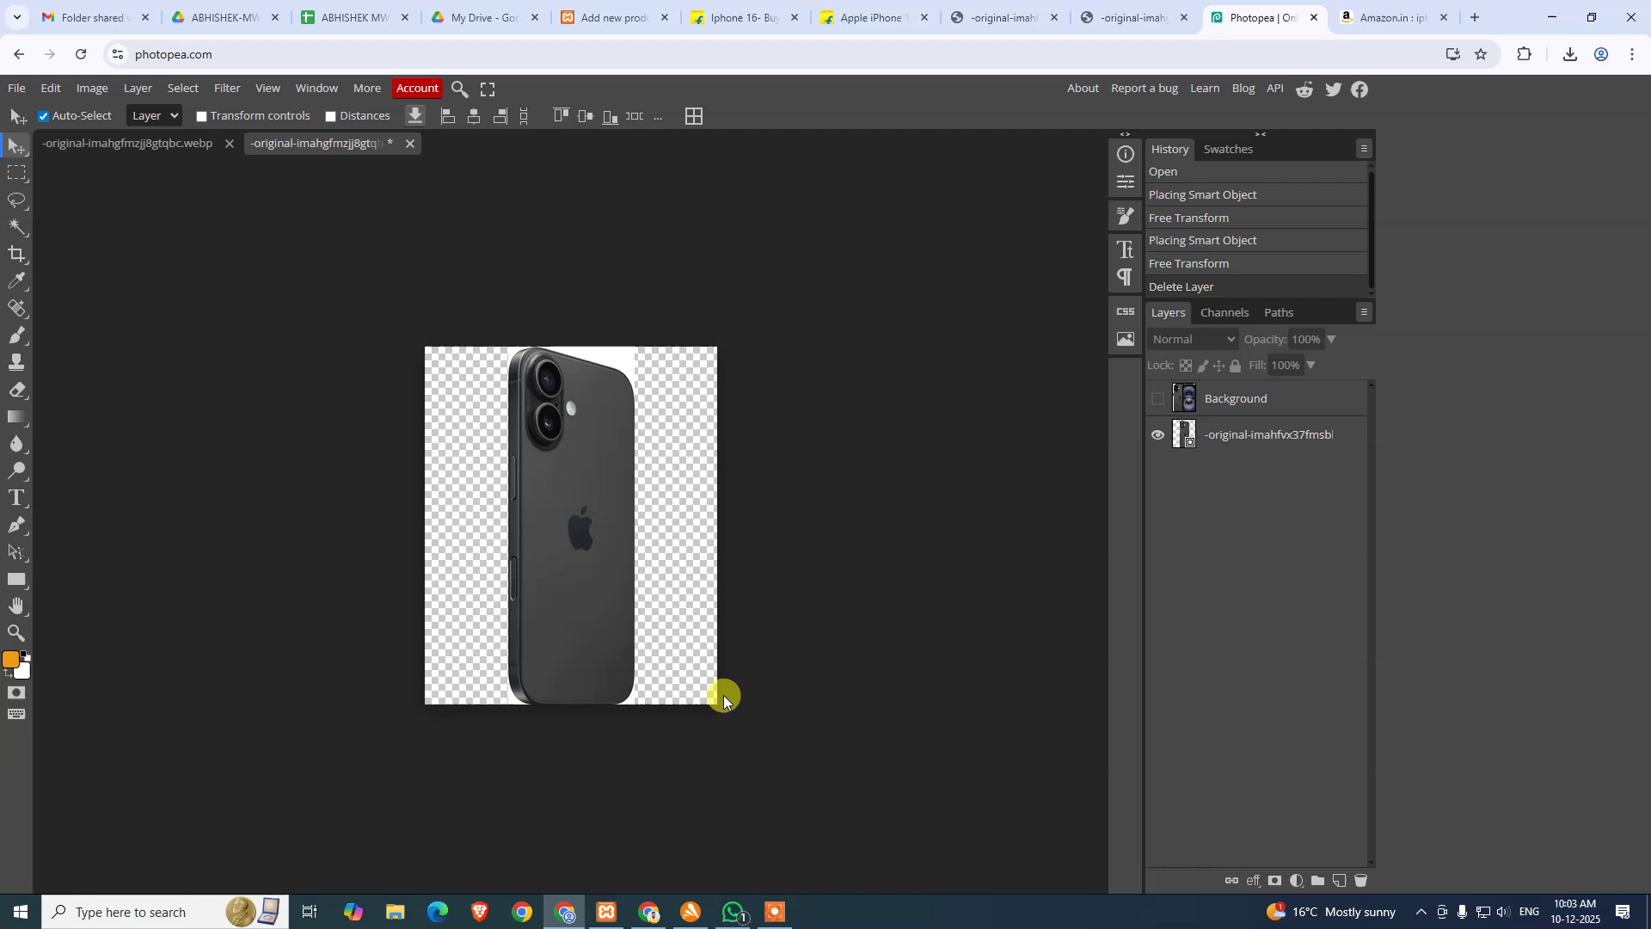
pyautogui.click(1158, 398)
pyautogui.click(1158, 398)
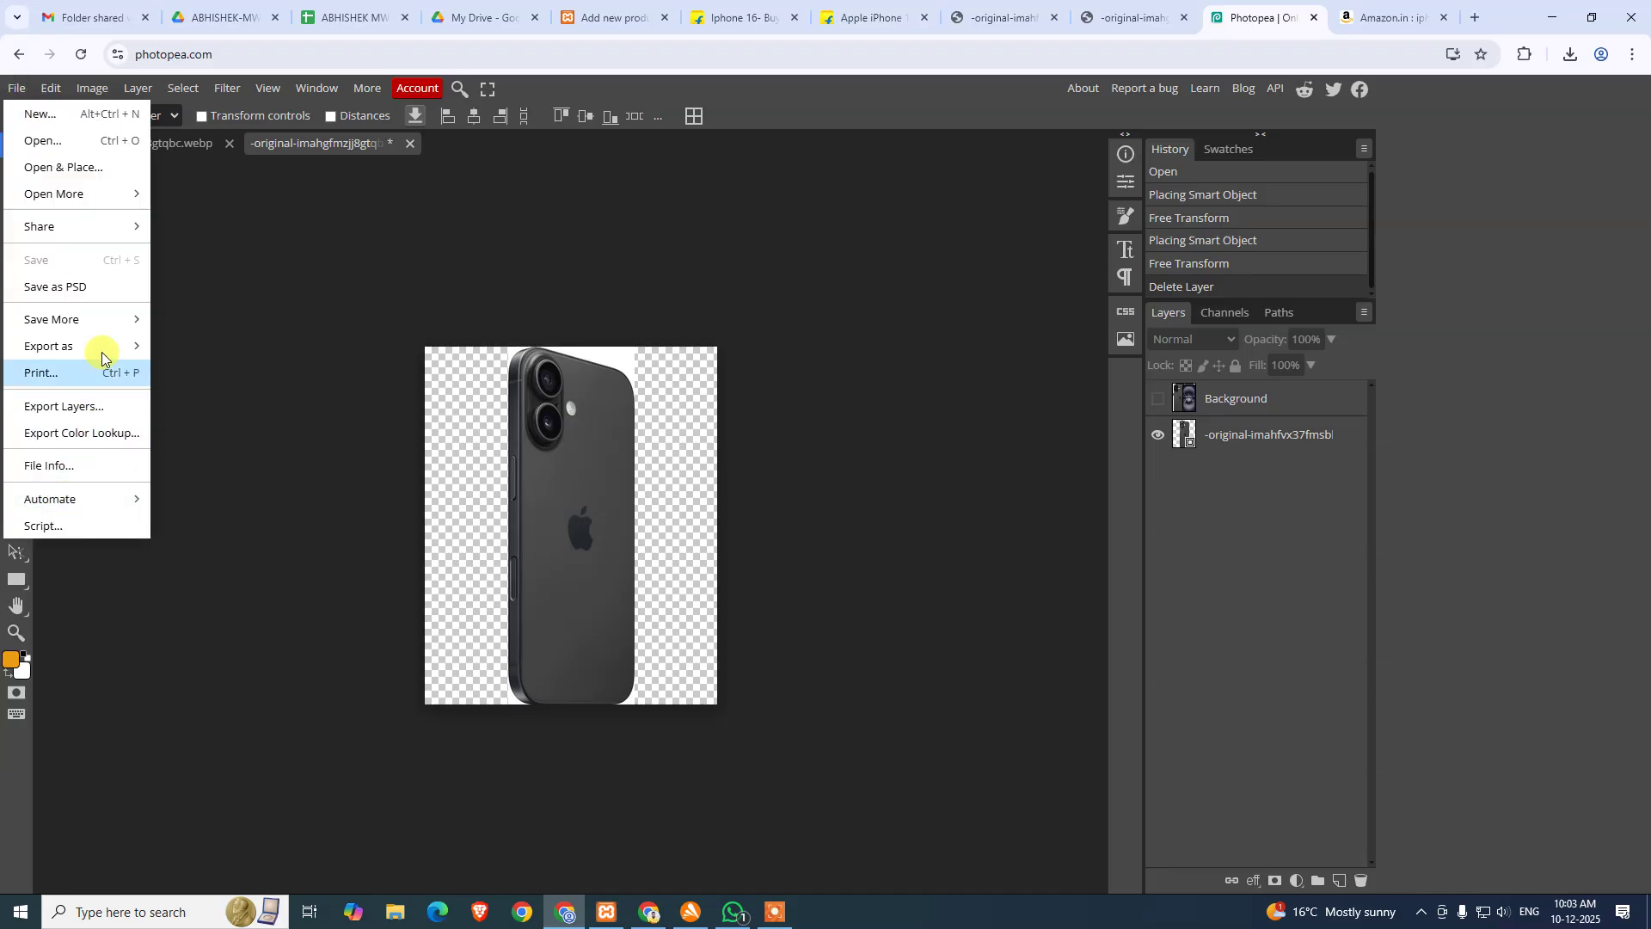
# - Export the transparent phone image from Photopea as a PNG named Black-1
pyautogui.moveTo(103, 346)
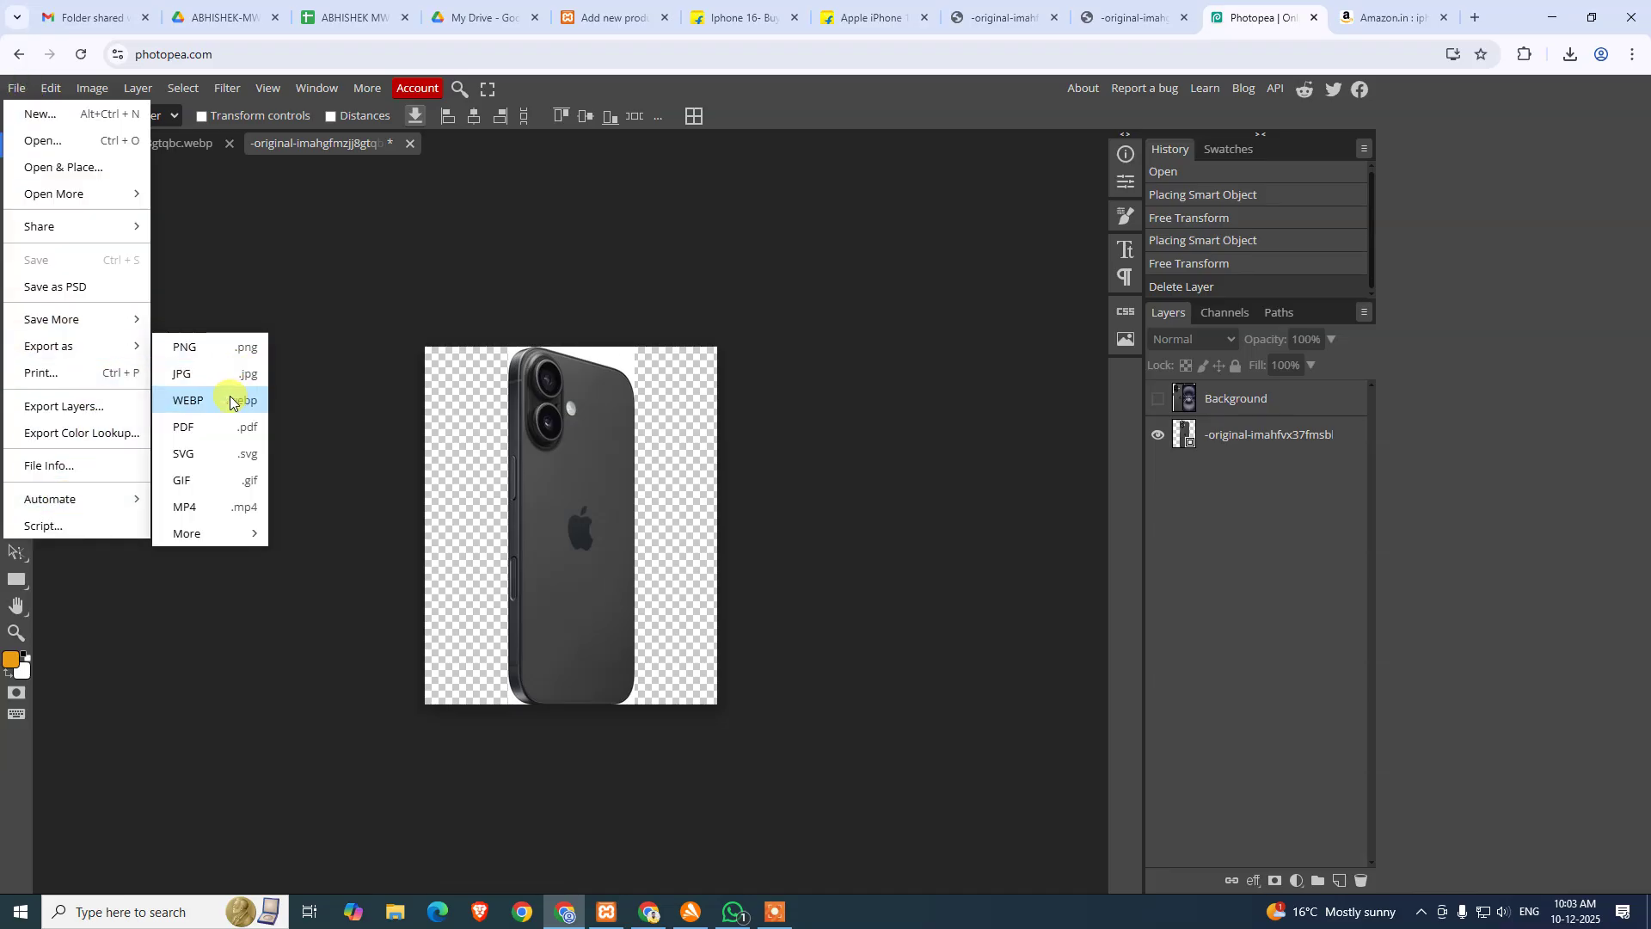
pyautogui.click(227, 346)
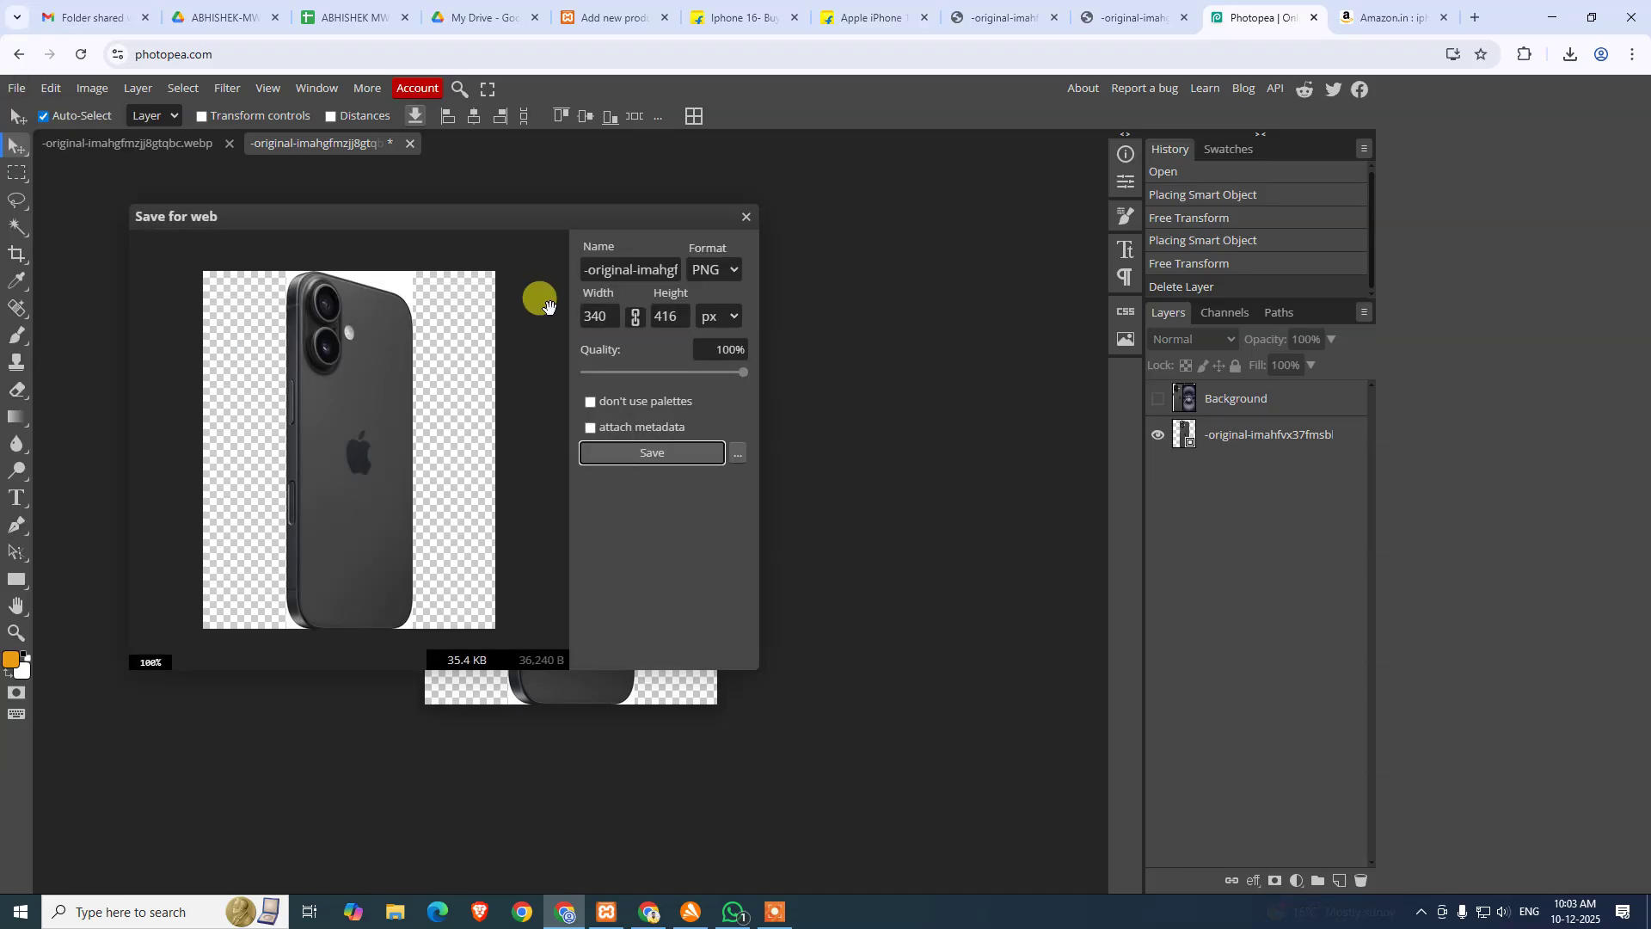
pyautogui.click(649, 268)
pyautogui.hotkey('ctrl', 'a')
pyautogui.press('BackSpace')
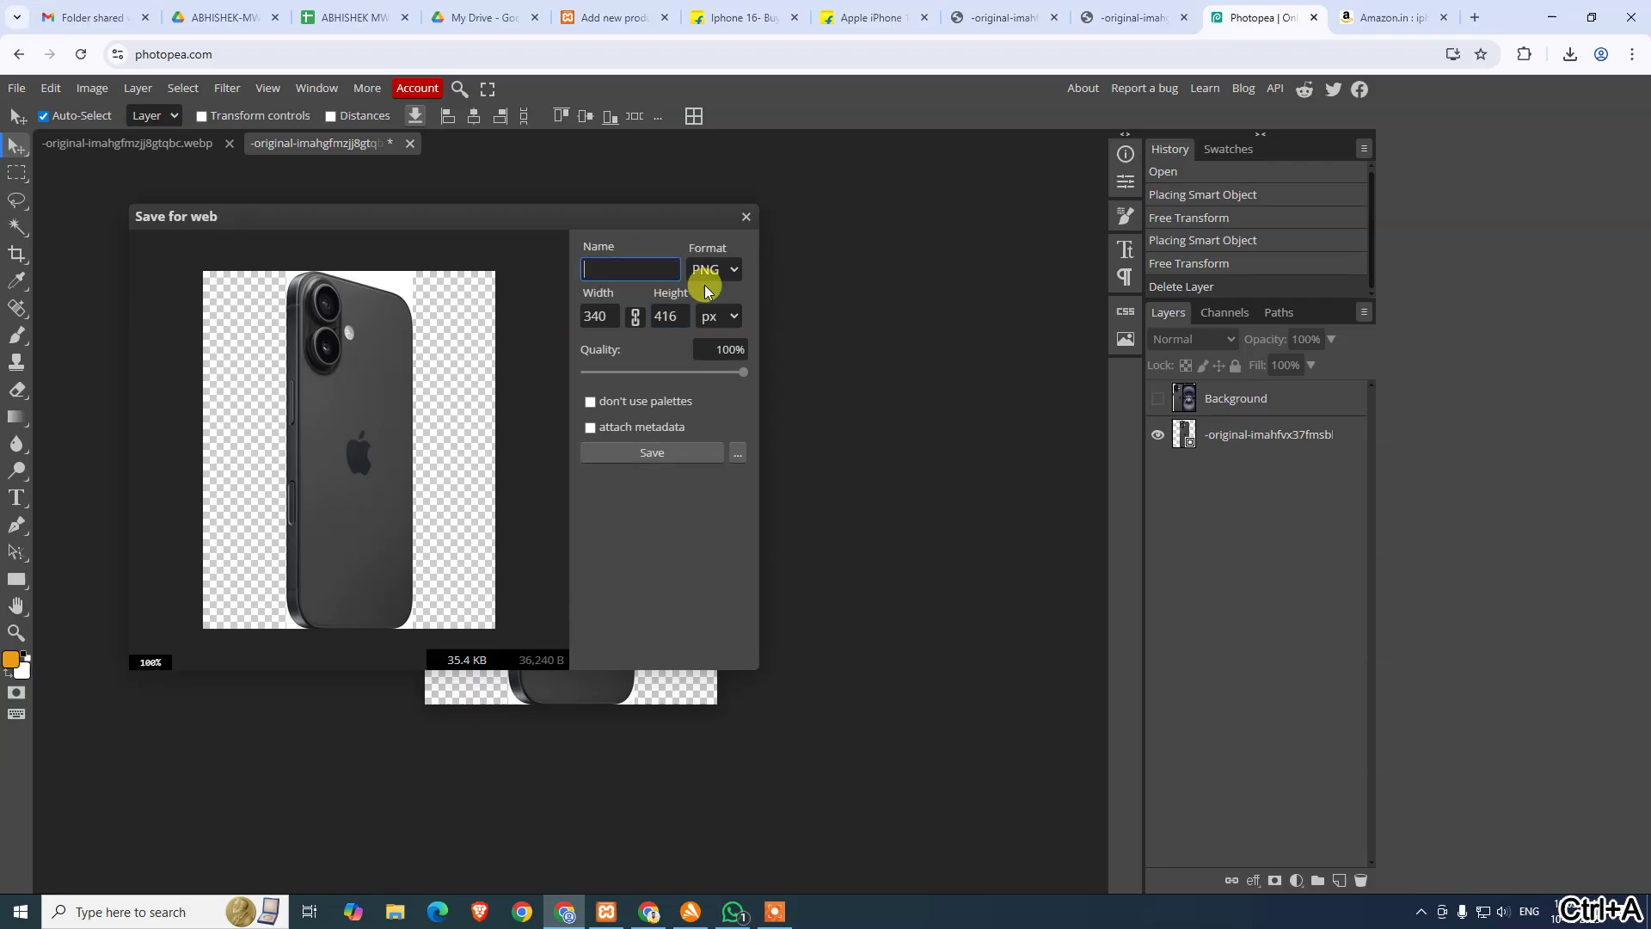
pyautogui.write('Black-1')
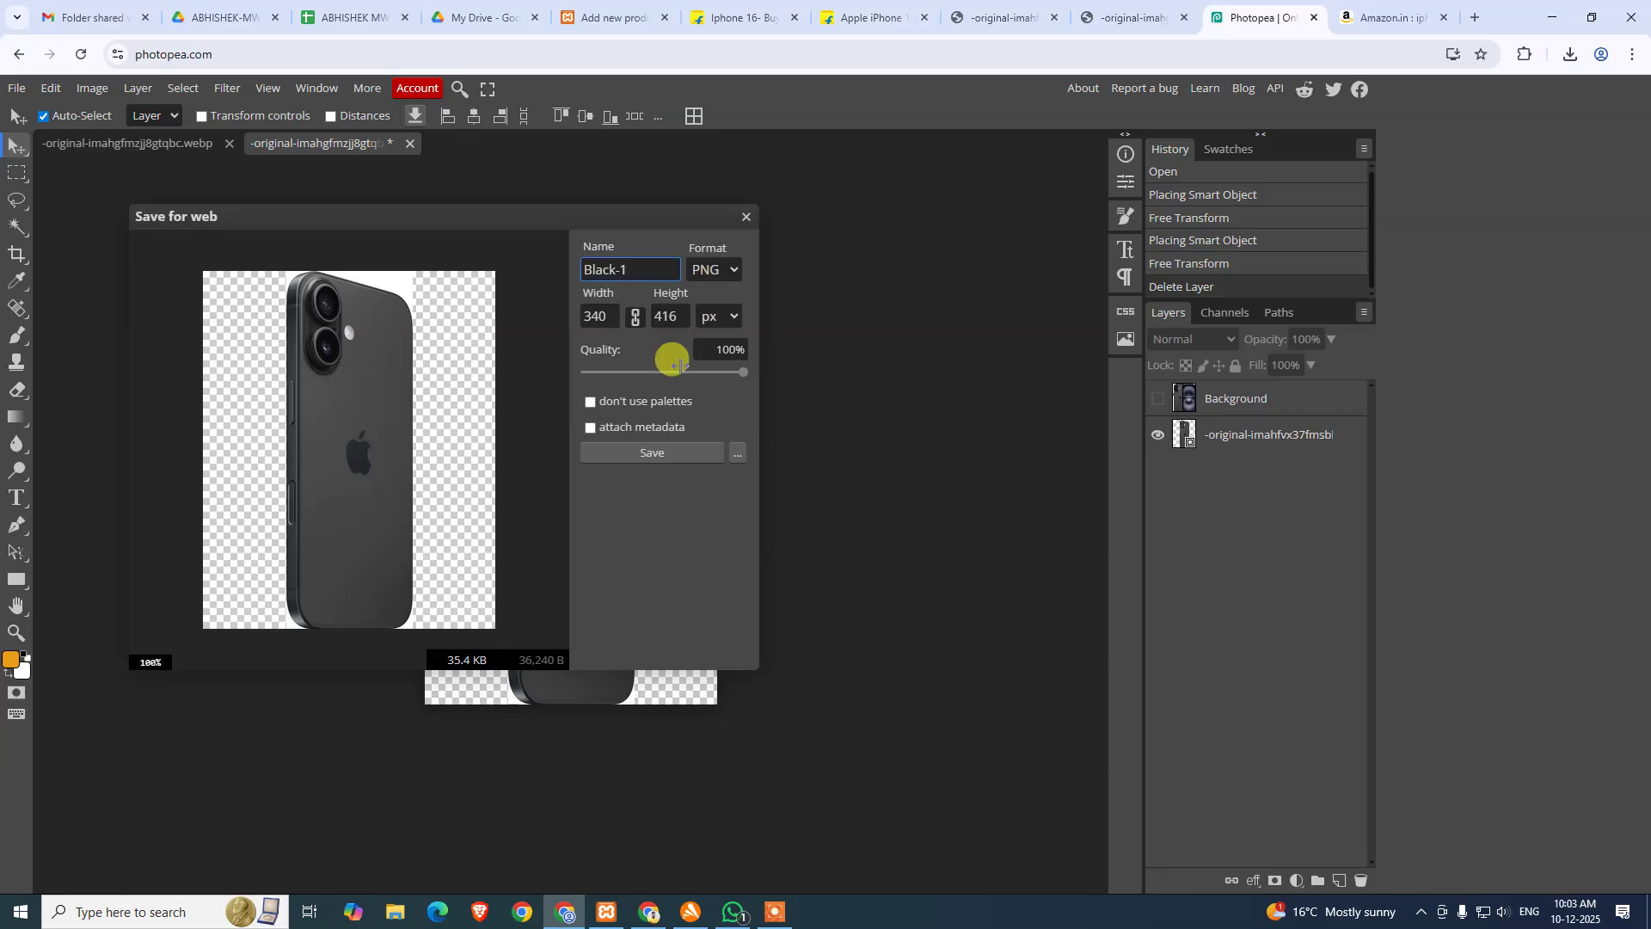
pyautogui.click(680, 454)
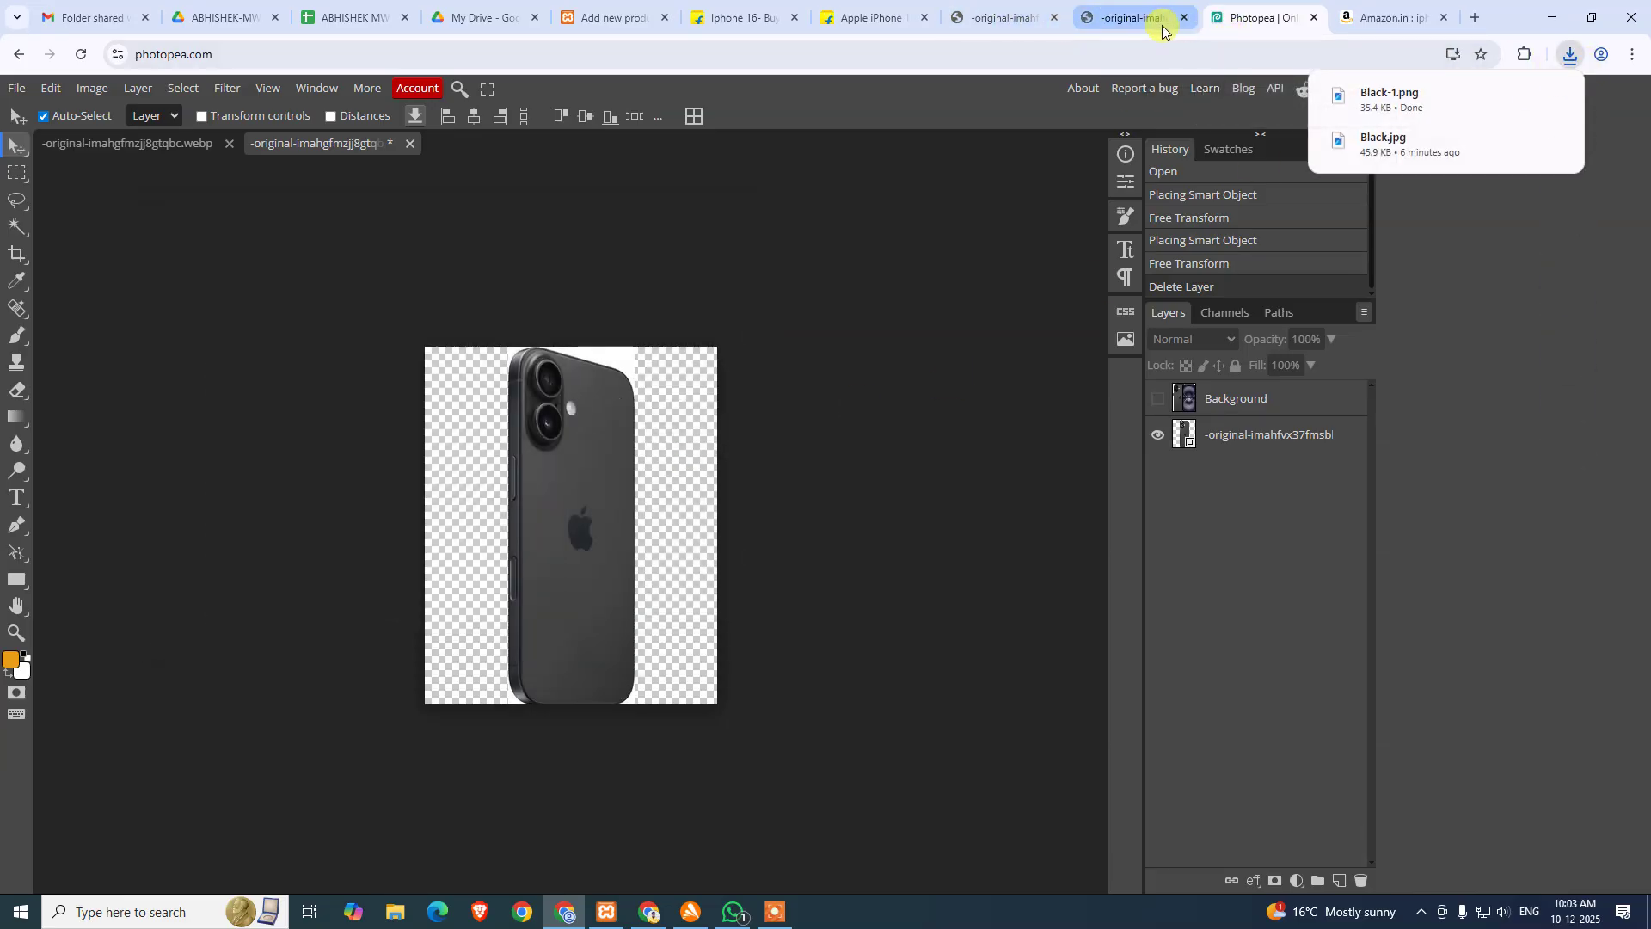
pyautogui.click(1011, 21)
pyautogui.click(919, 6)
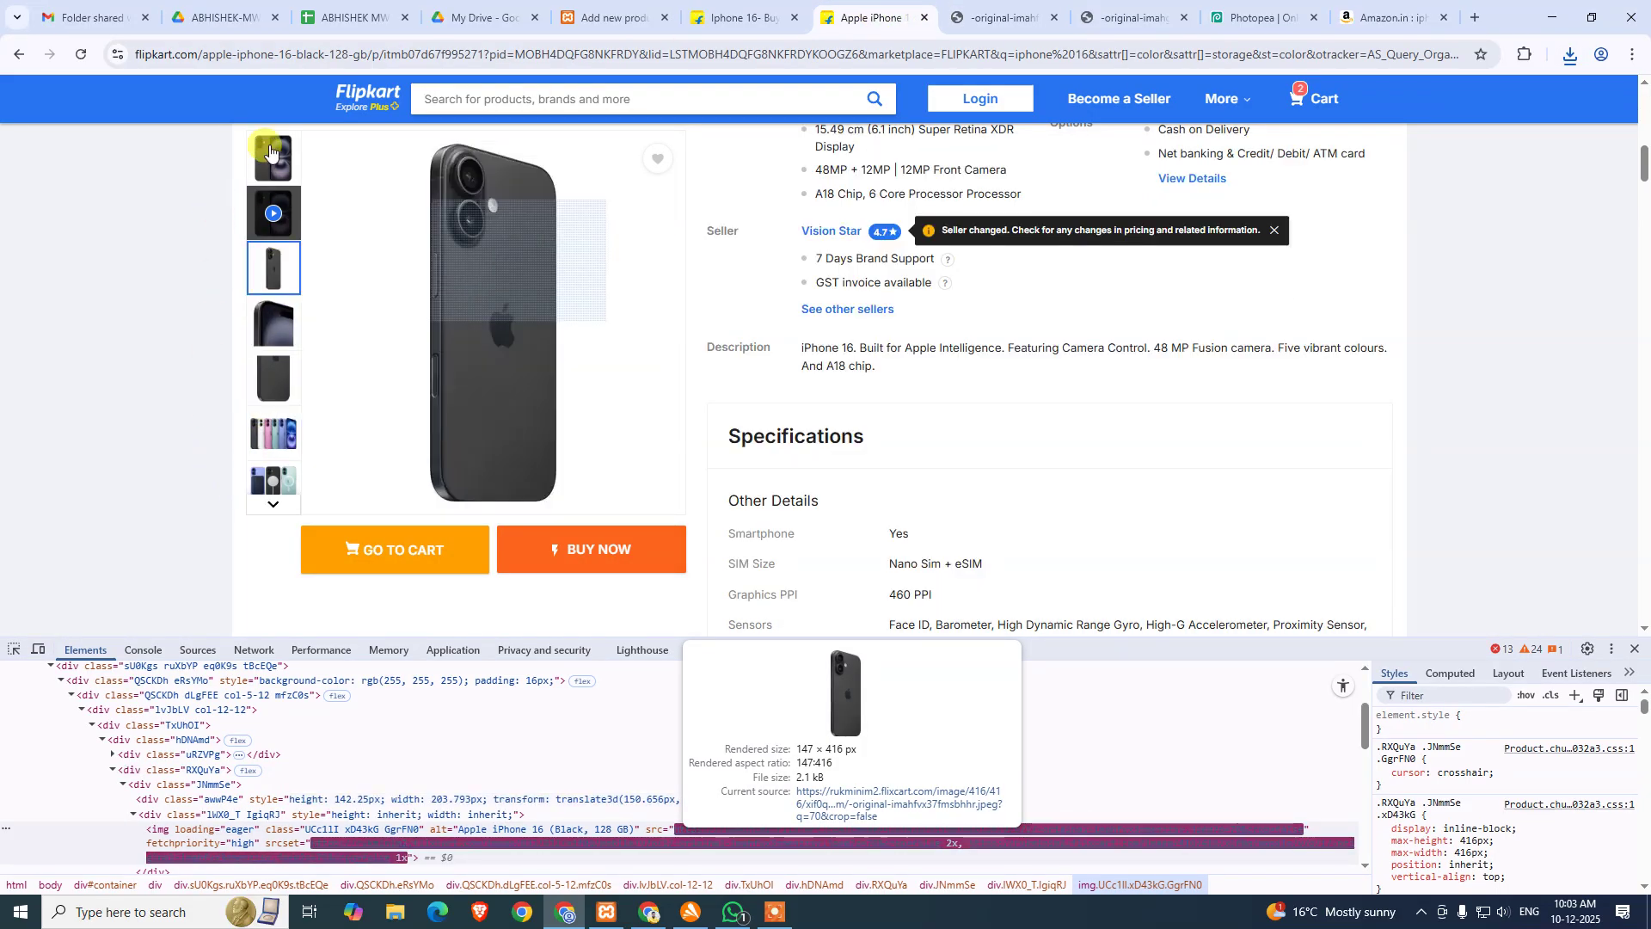
pyautogui.click(273, 216)
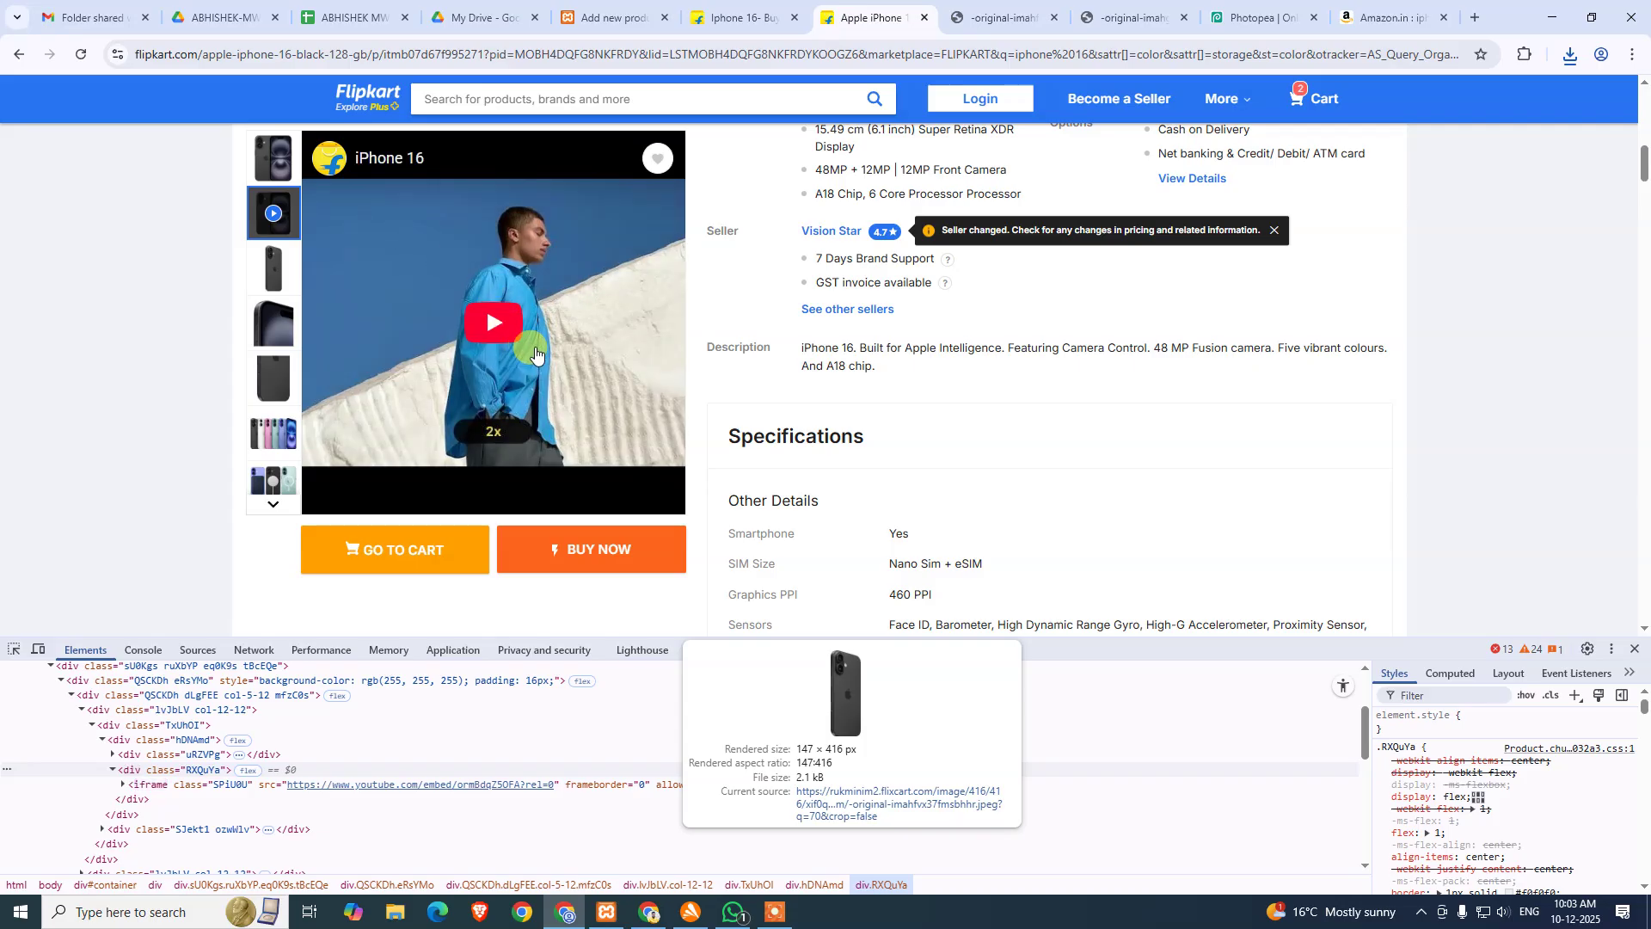
pyautogui.click(1635, 649)
pyautogui.scroll(6, 1445, 232)
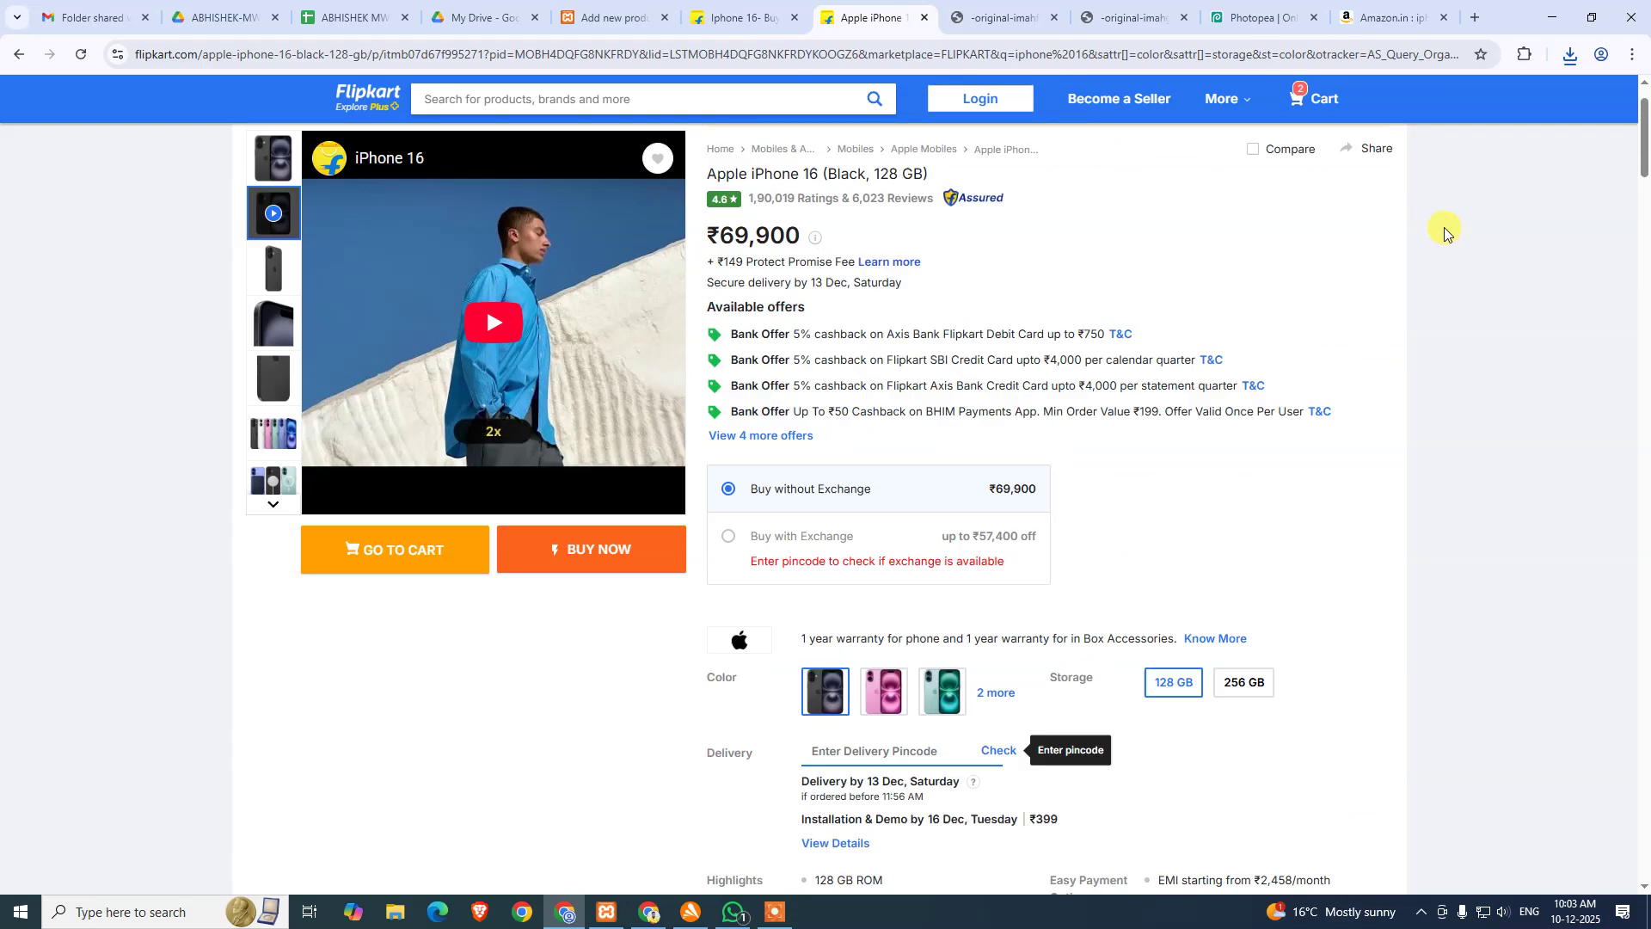
pyautogui.moveTo(751, 21)
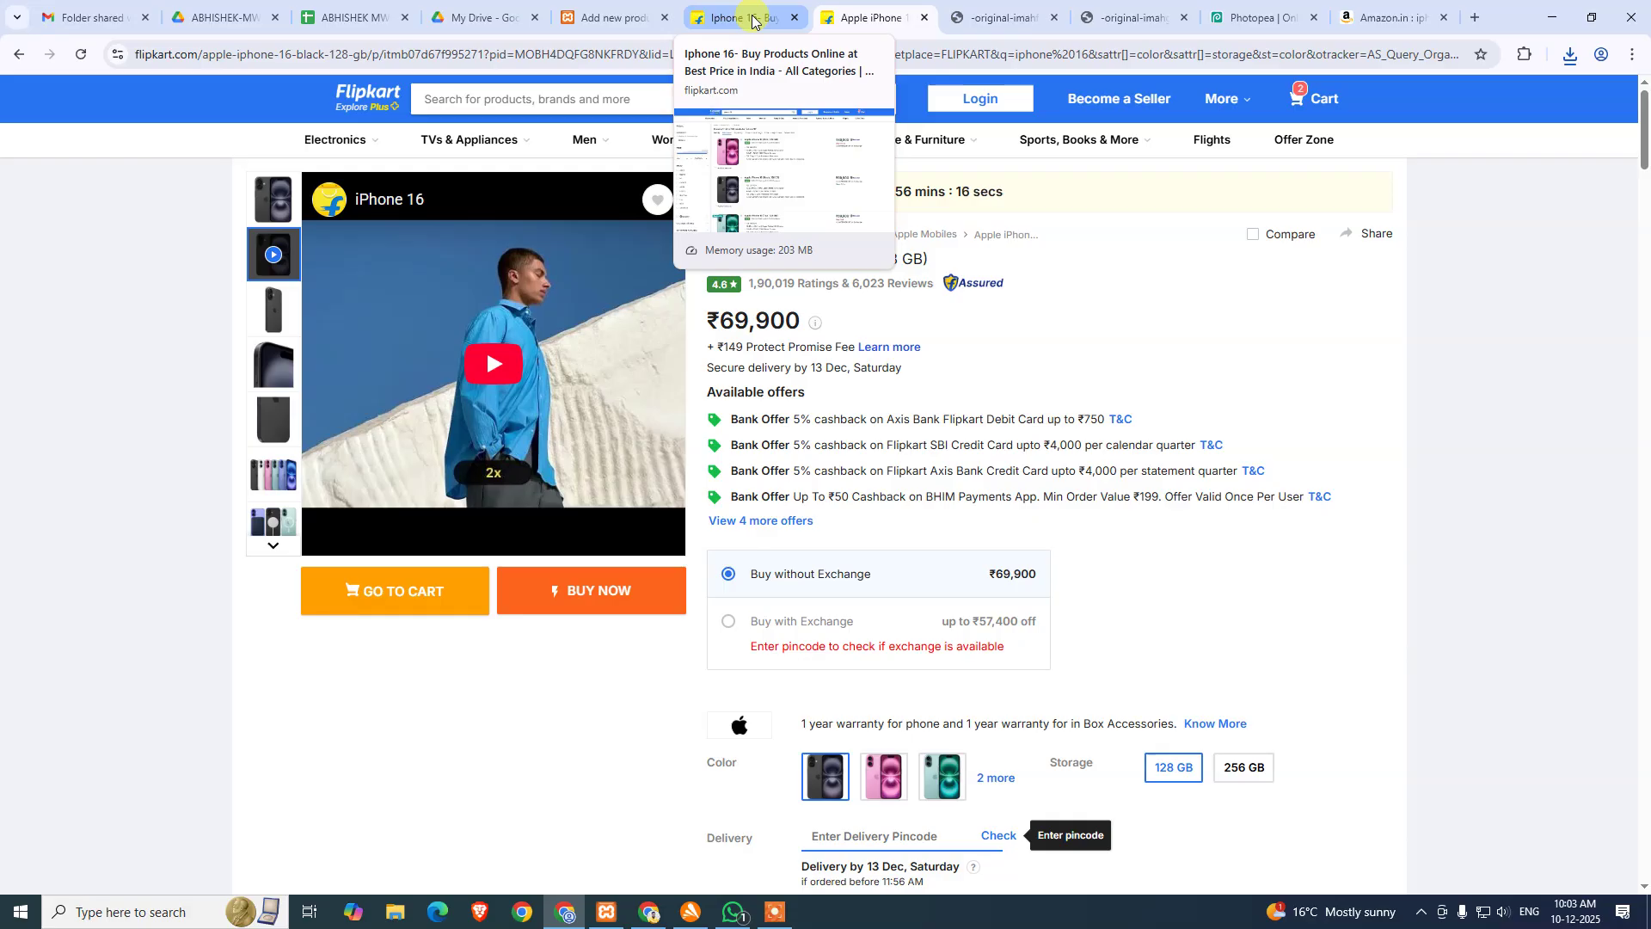
pyautogui.click(1474, 19)
# - Search Google for vimeo and open Vimeo's pricing plans page
pyautogui.write('vi')
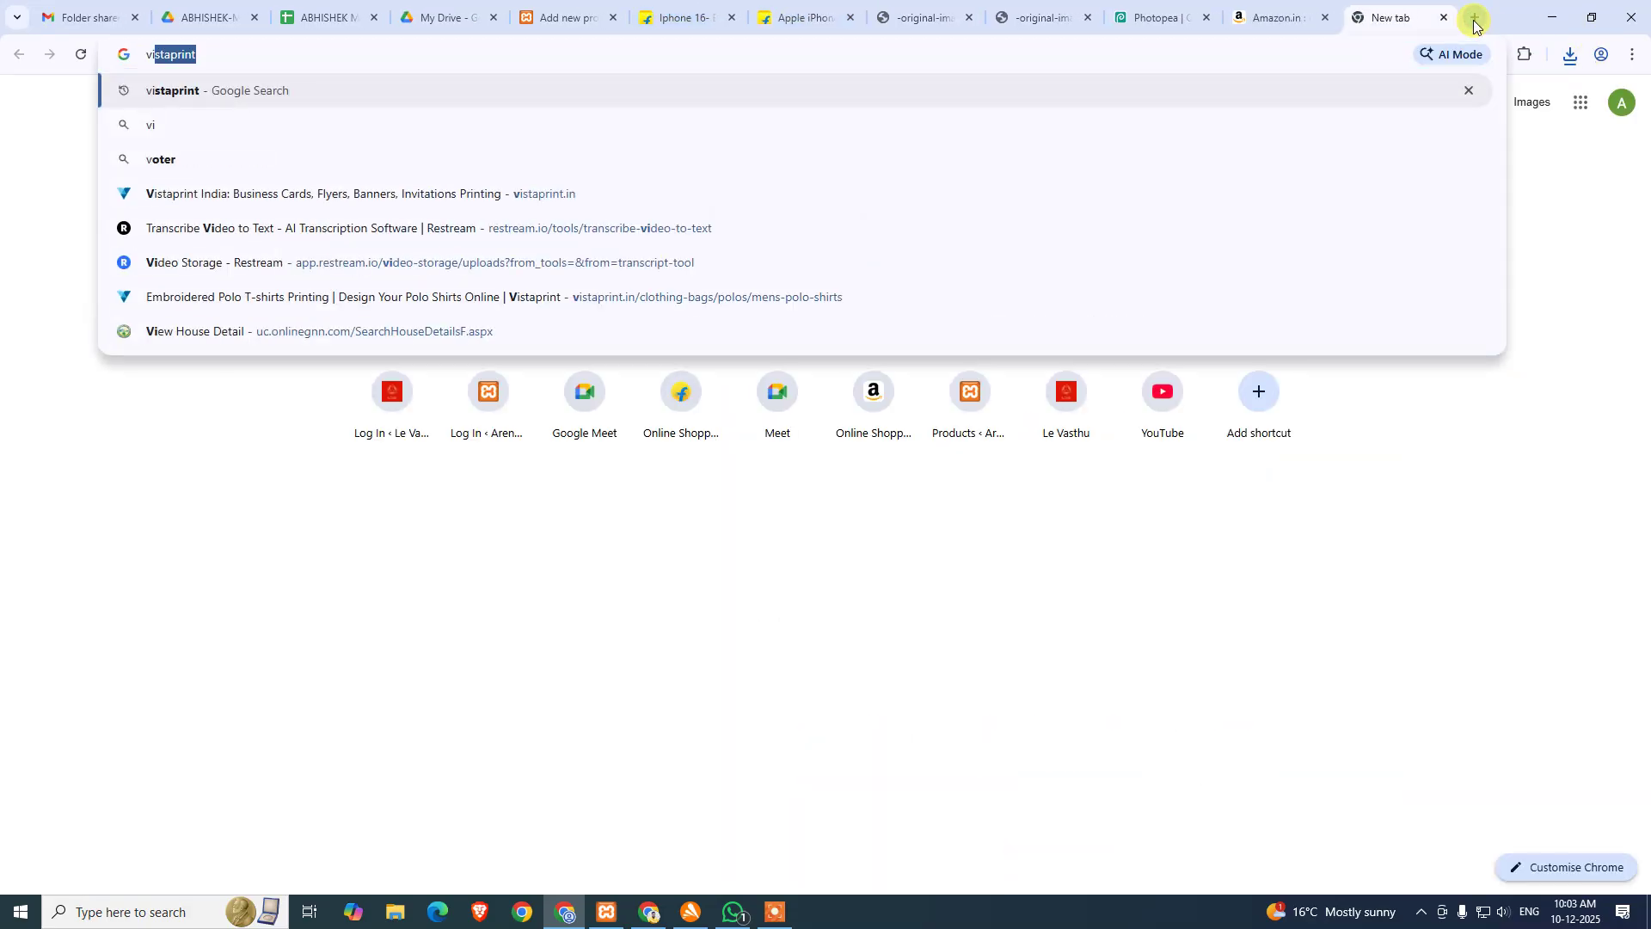
pyautogui.write('meo')
pyautogui.press('Return')
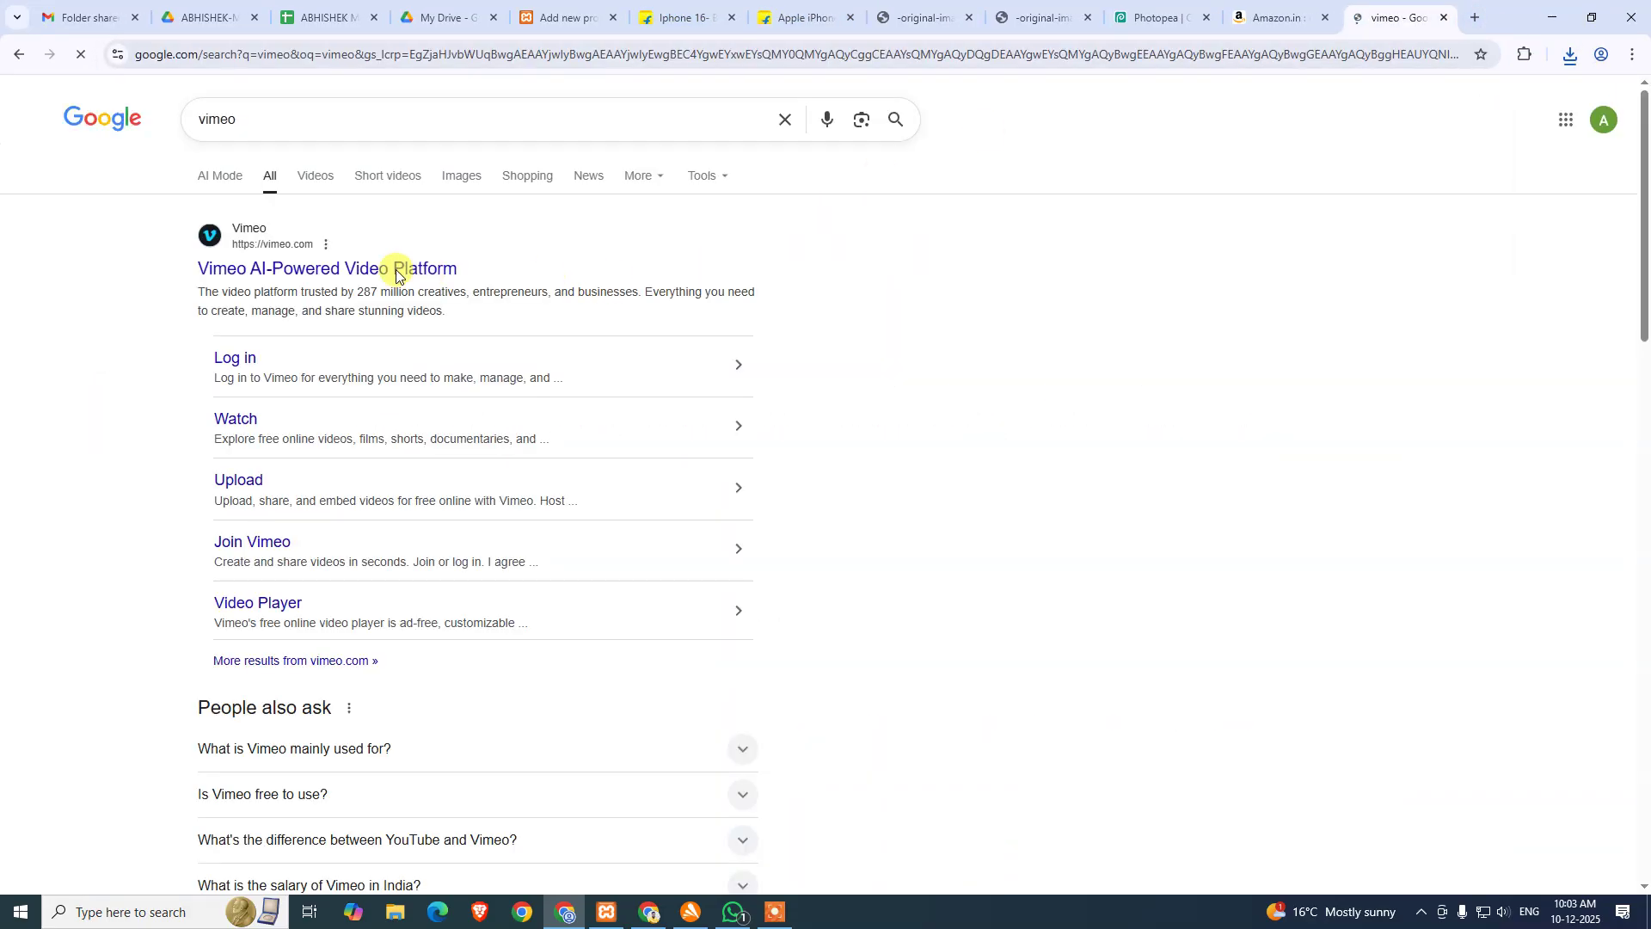
pyautogui.click(395, 270)
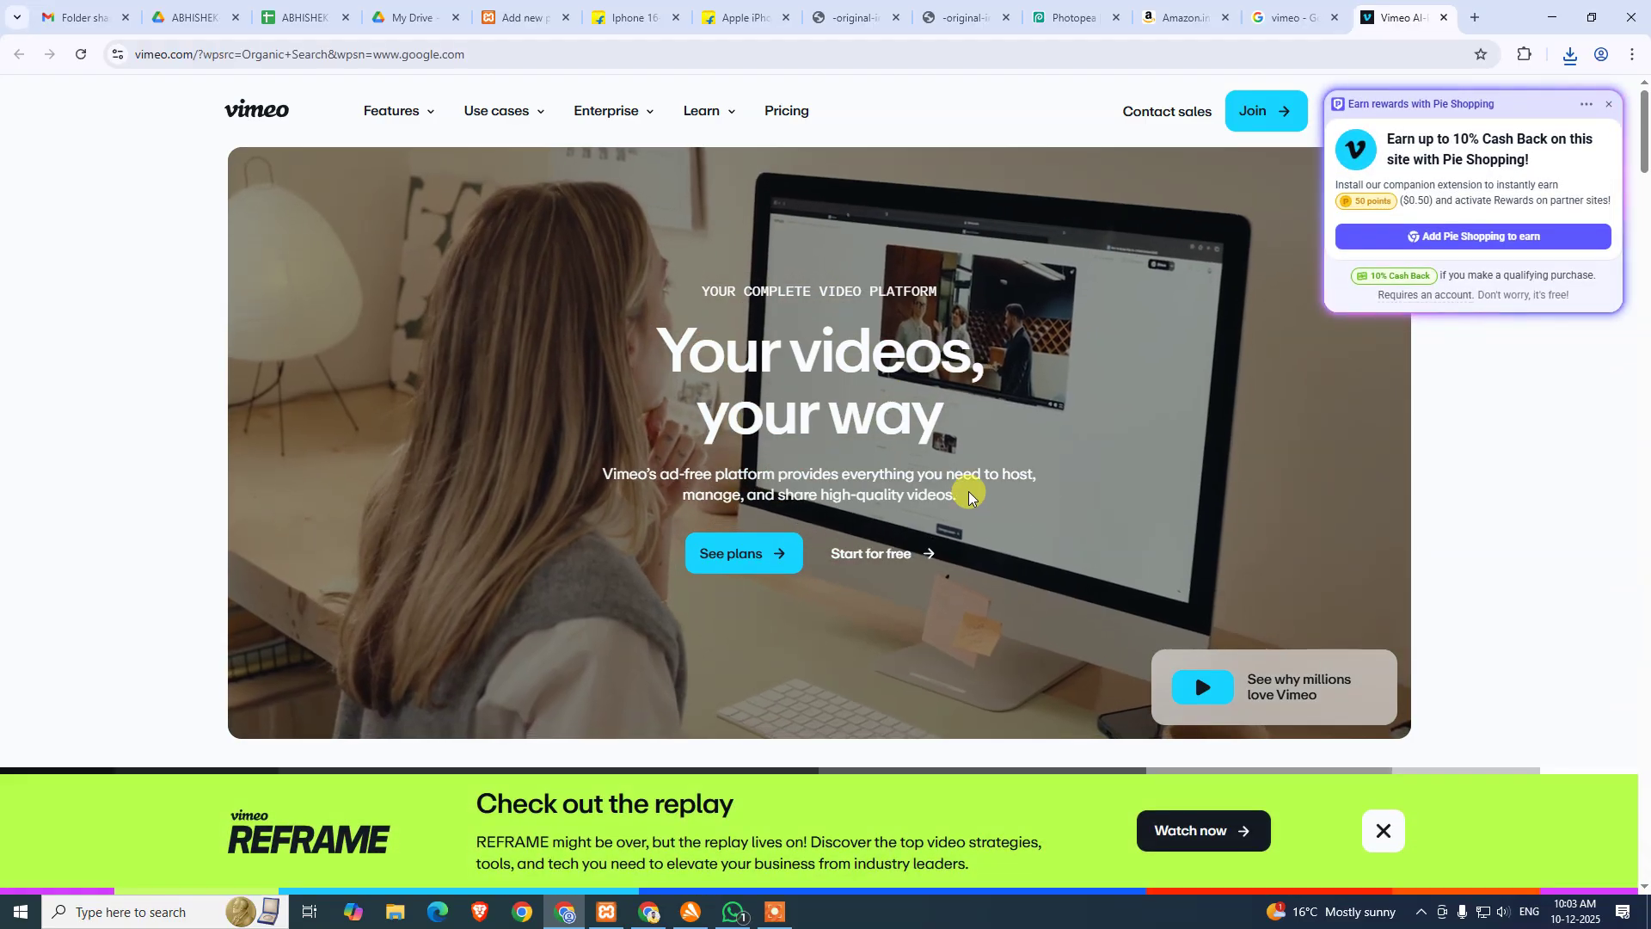
pyautogui.click(786, 110)
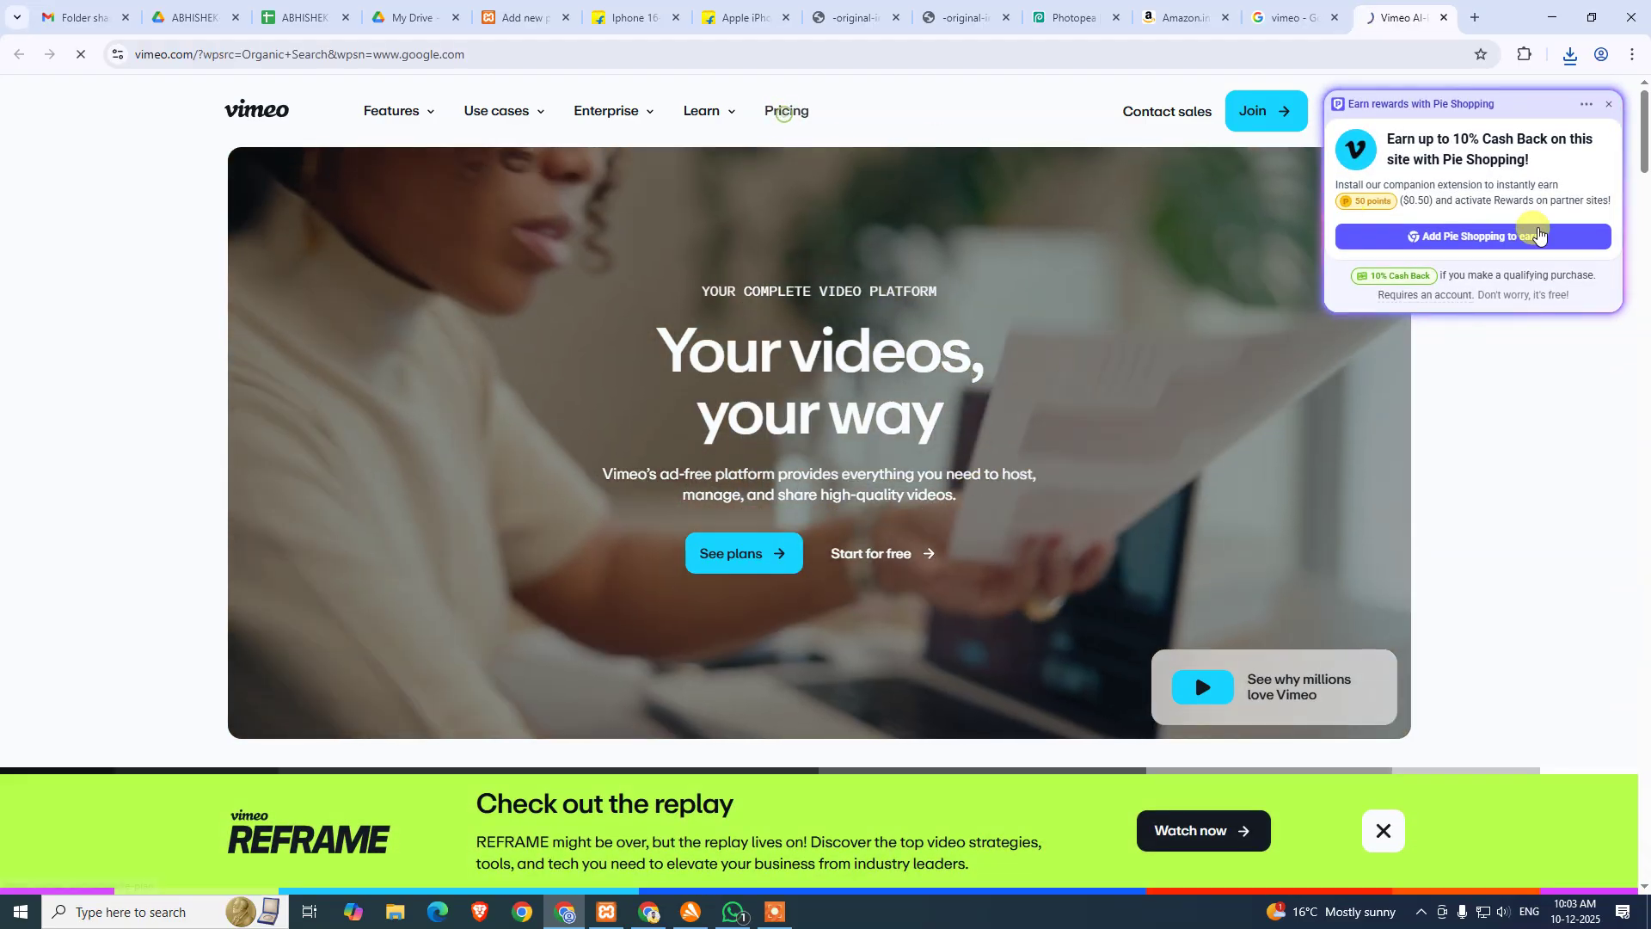
# - Review the Vimeo plan prices, close that tab, and return to the Add new product page
pyautogui.click(1607, 107)
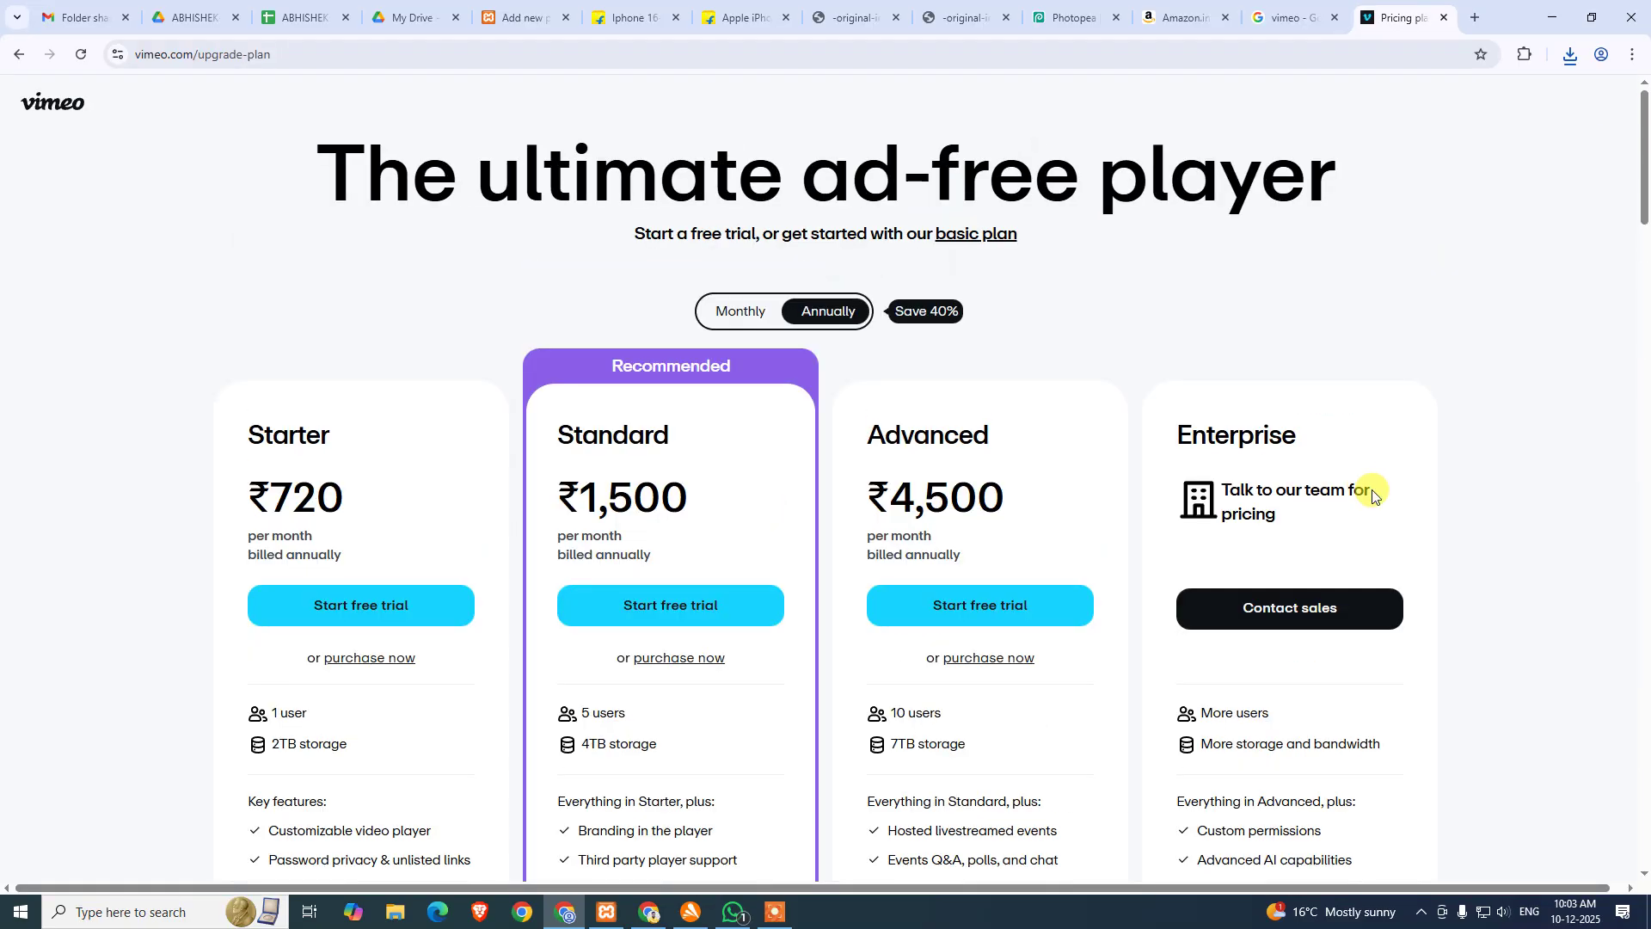
pyautogui.scroll(-3, 851, 531)
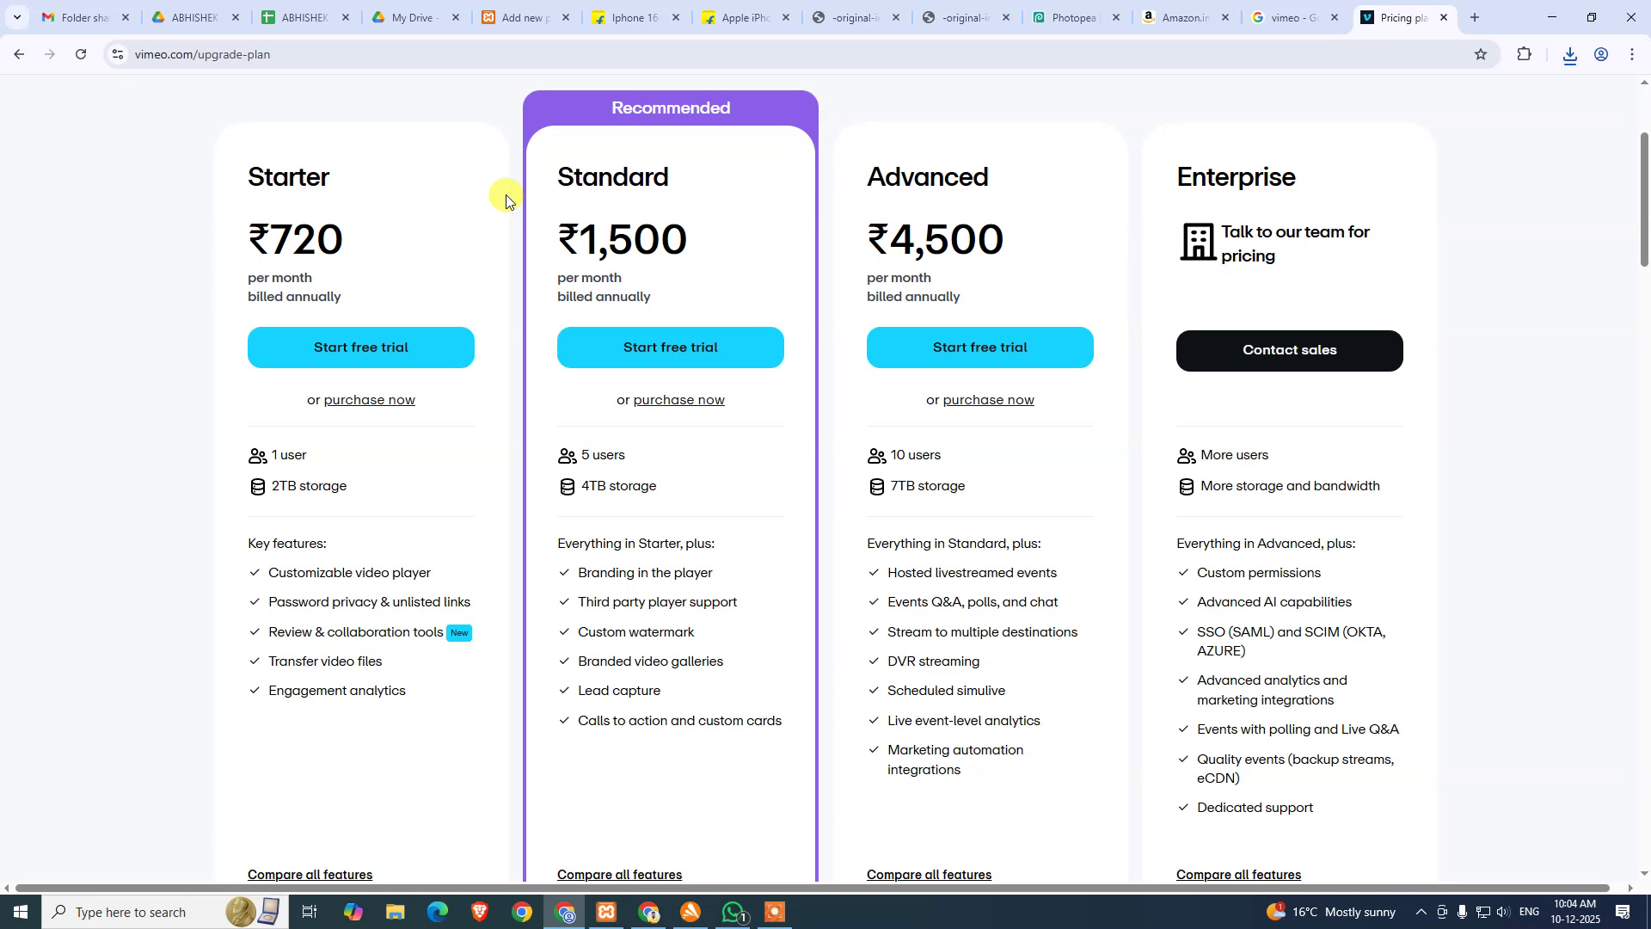
pyautogui.scroll(3, 954, 430)
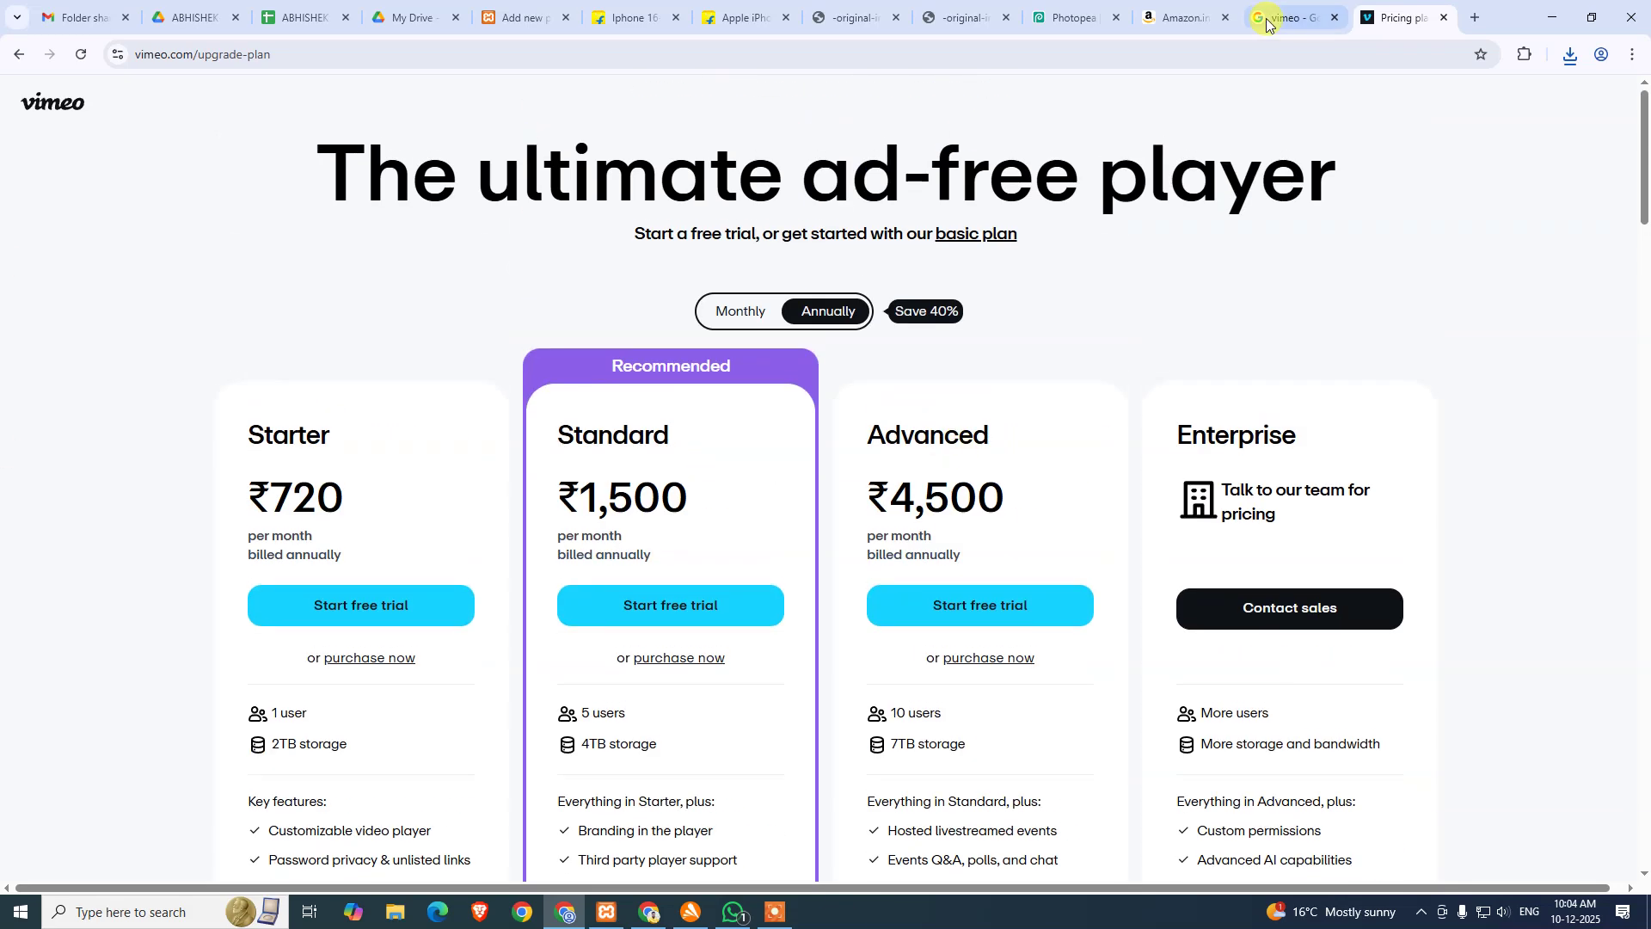
pyautogui.middleClick(1394, 15)
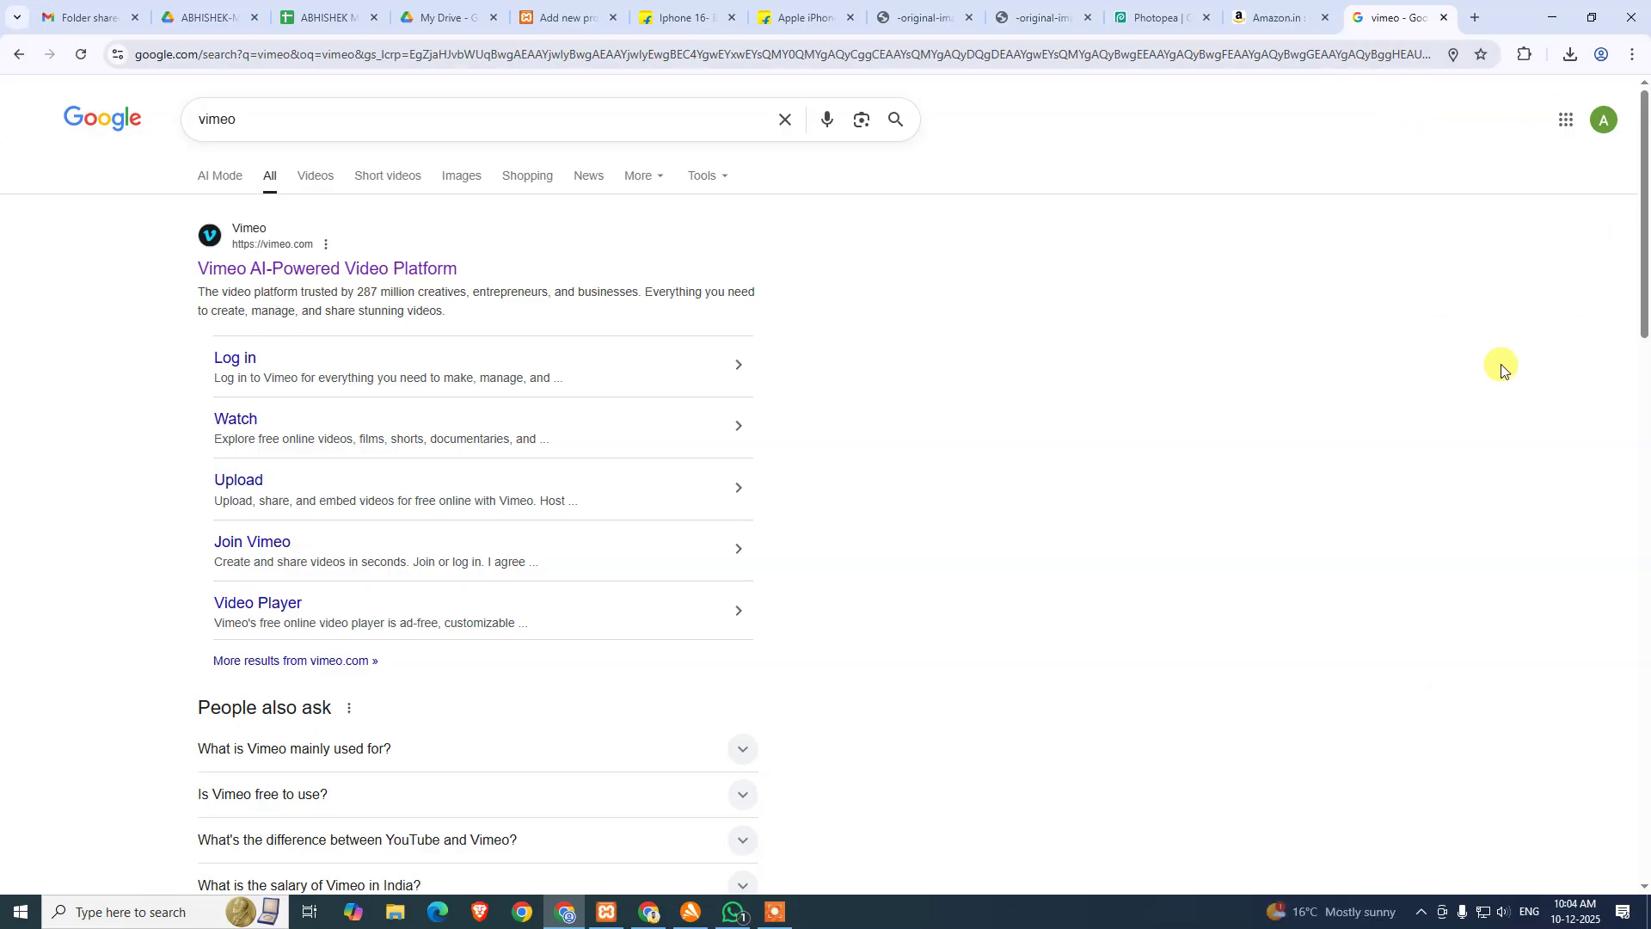
pyautogui.click(565, 12)
# - Scroll to the Product categories box and start adding a new category
pyautogui.scroll(-10, 981, 549)
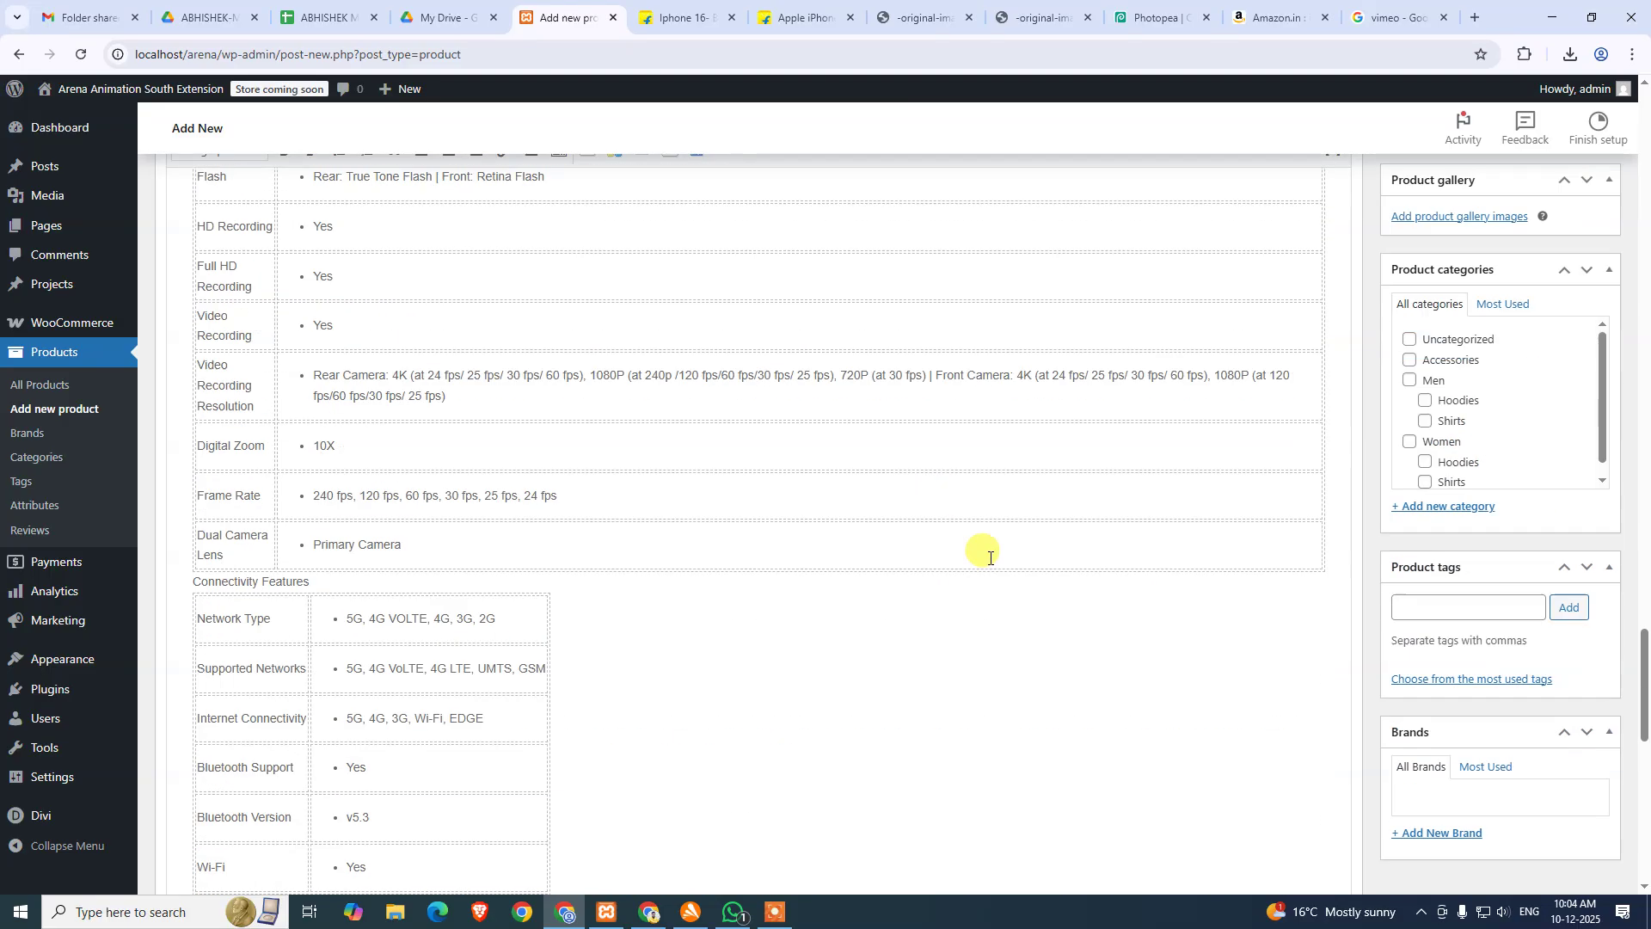
pyautogui.scroll(-2, 1445, 413)
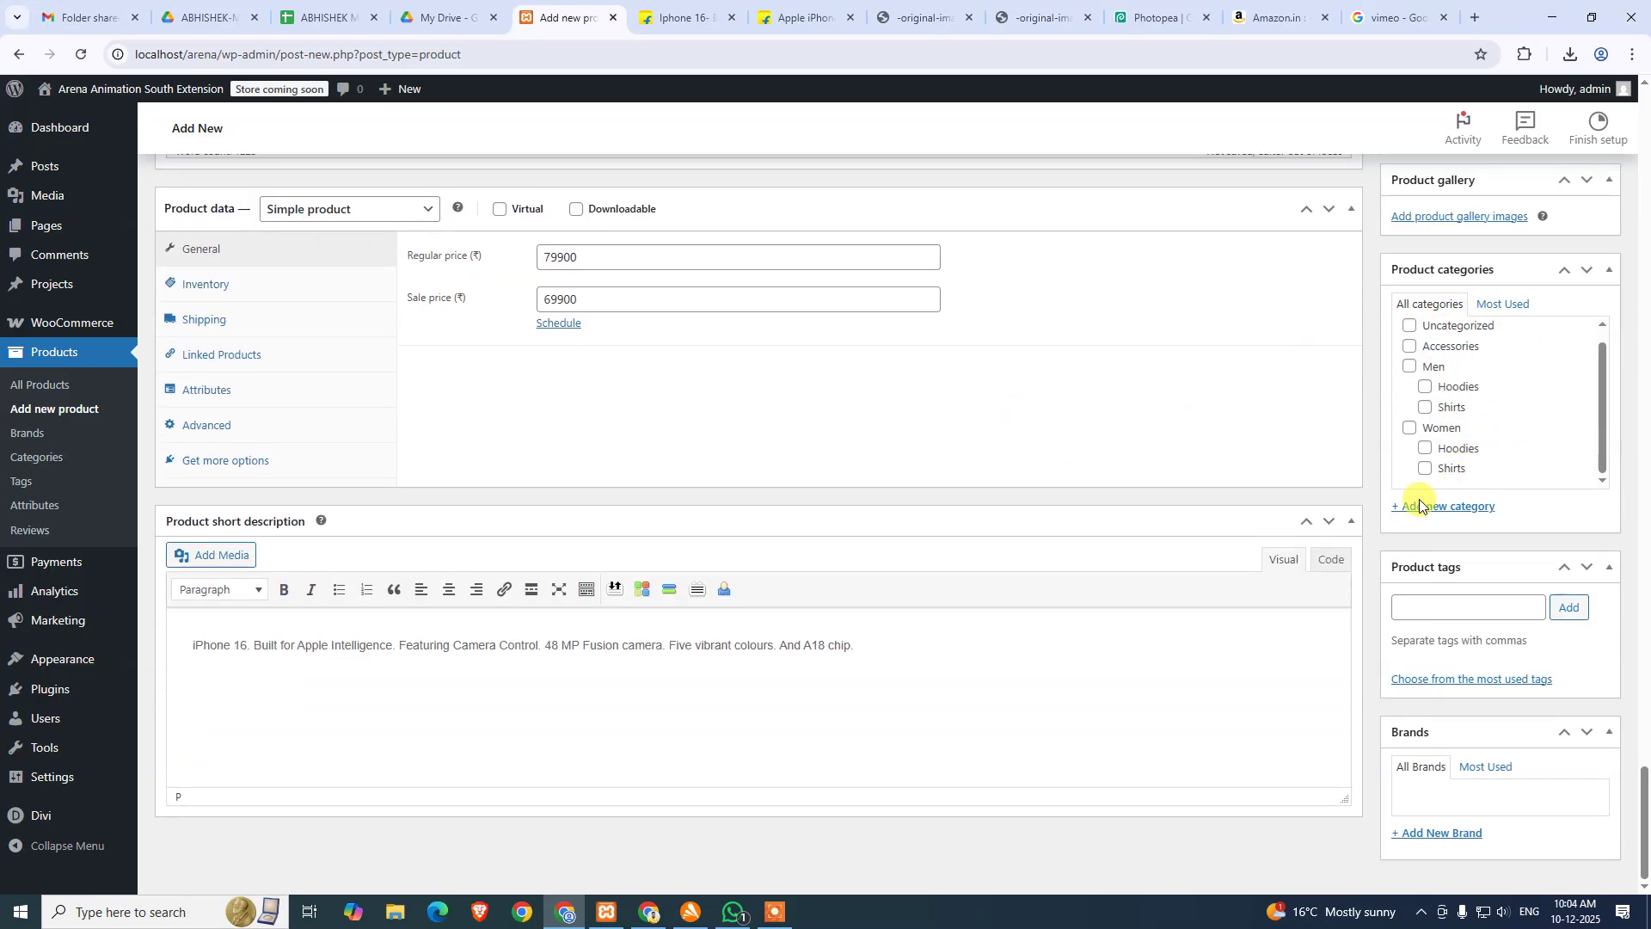
pyautogui.scroll(1, 1460, 391)
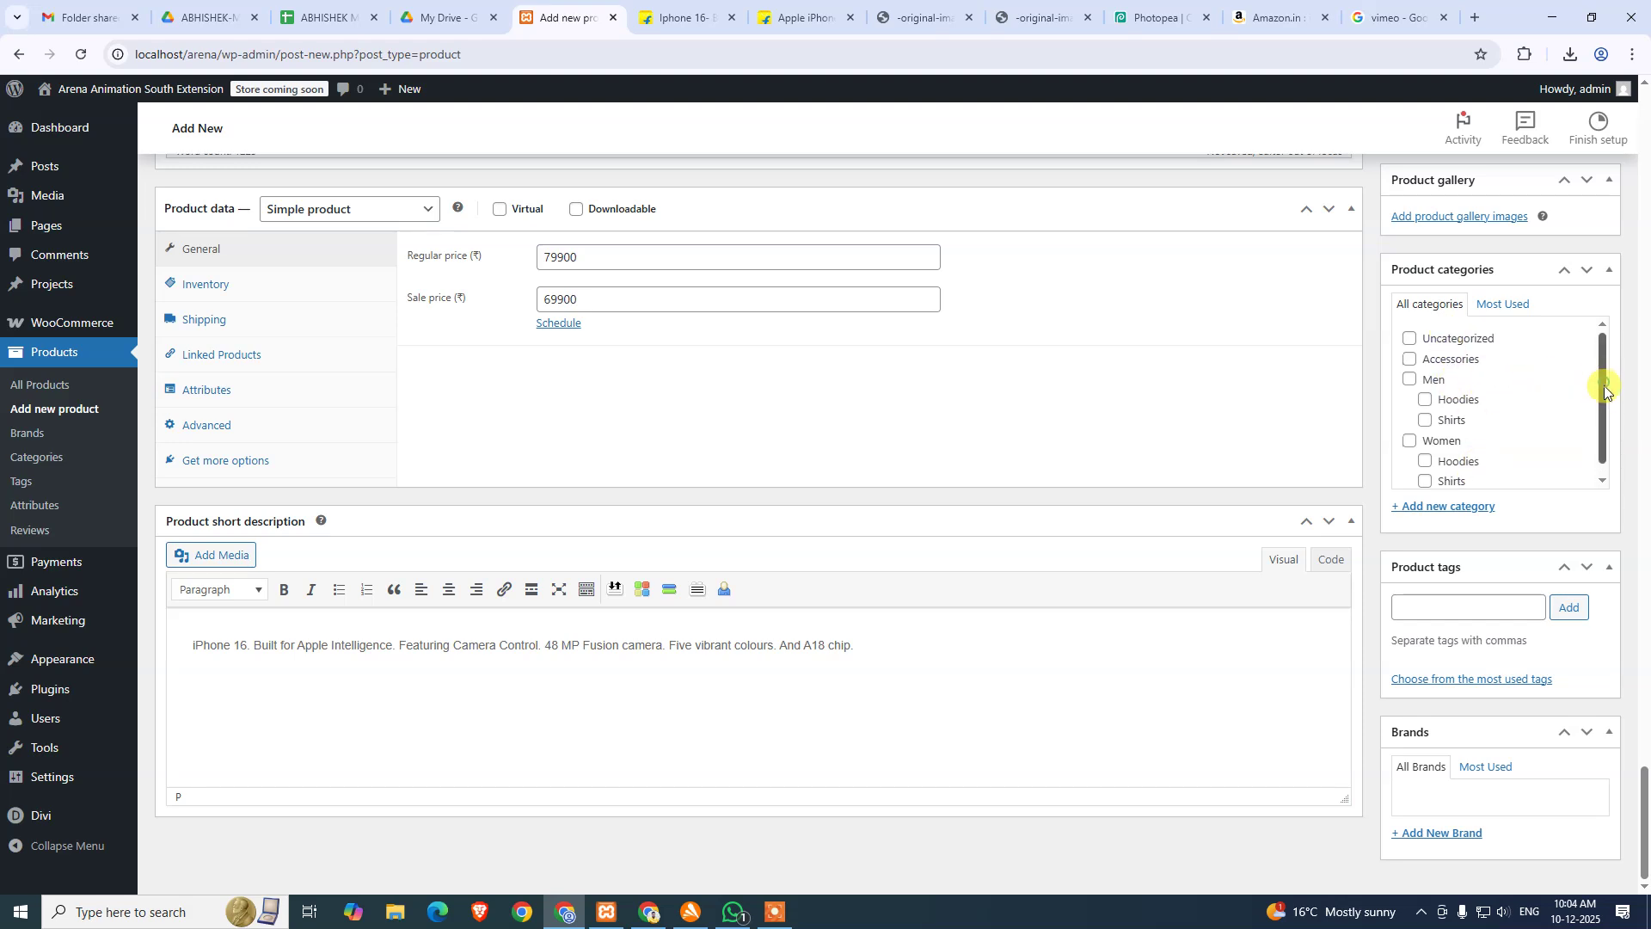
pyautogui.scroll(-1, 1603, 385)
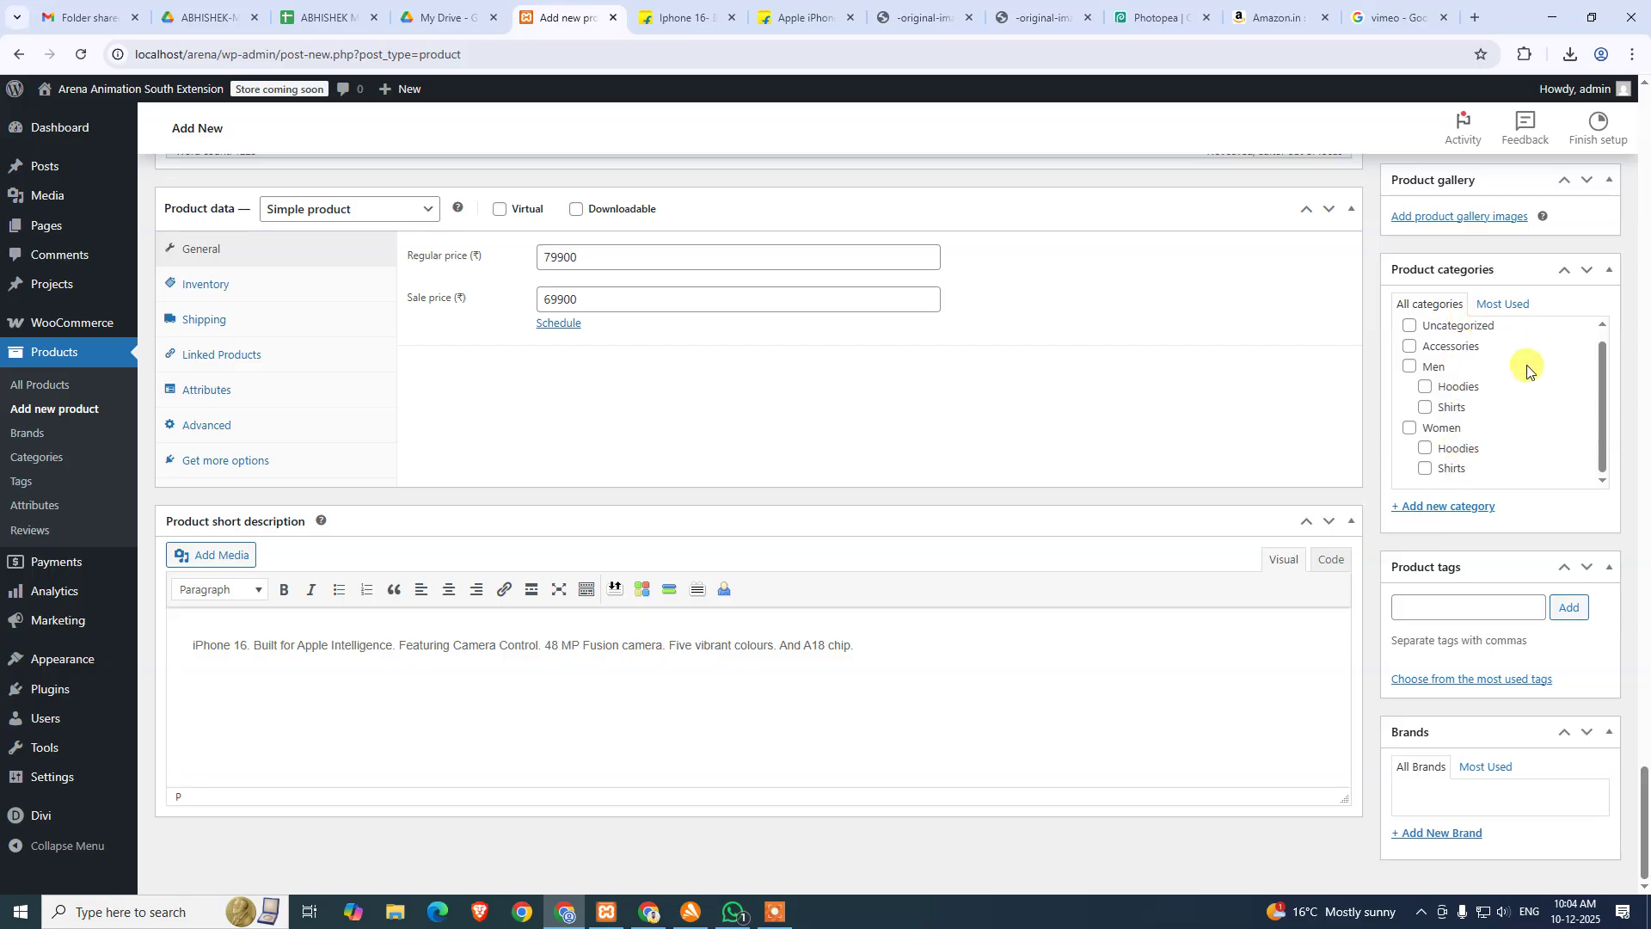
pyautogui.scroll(1, 1514, 357)
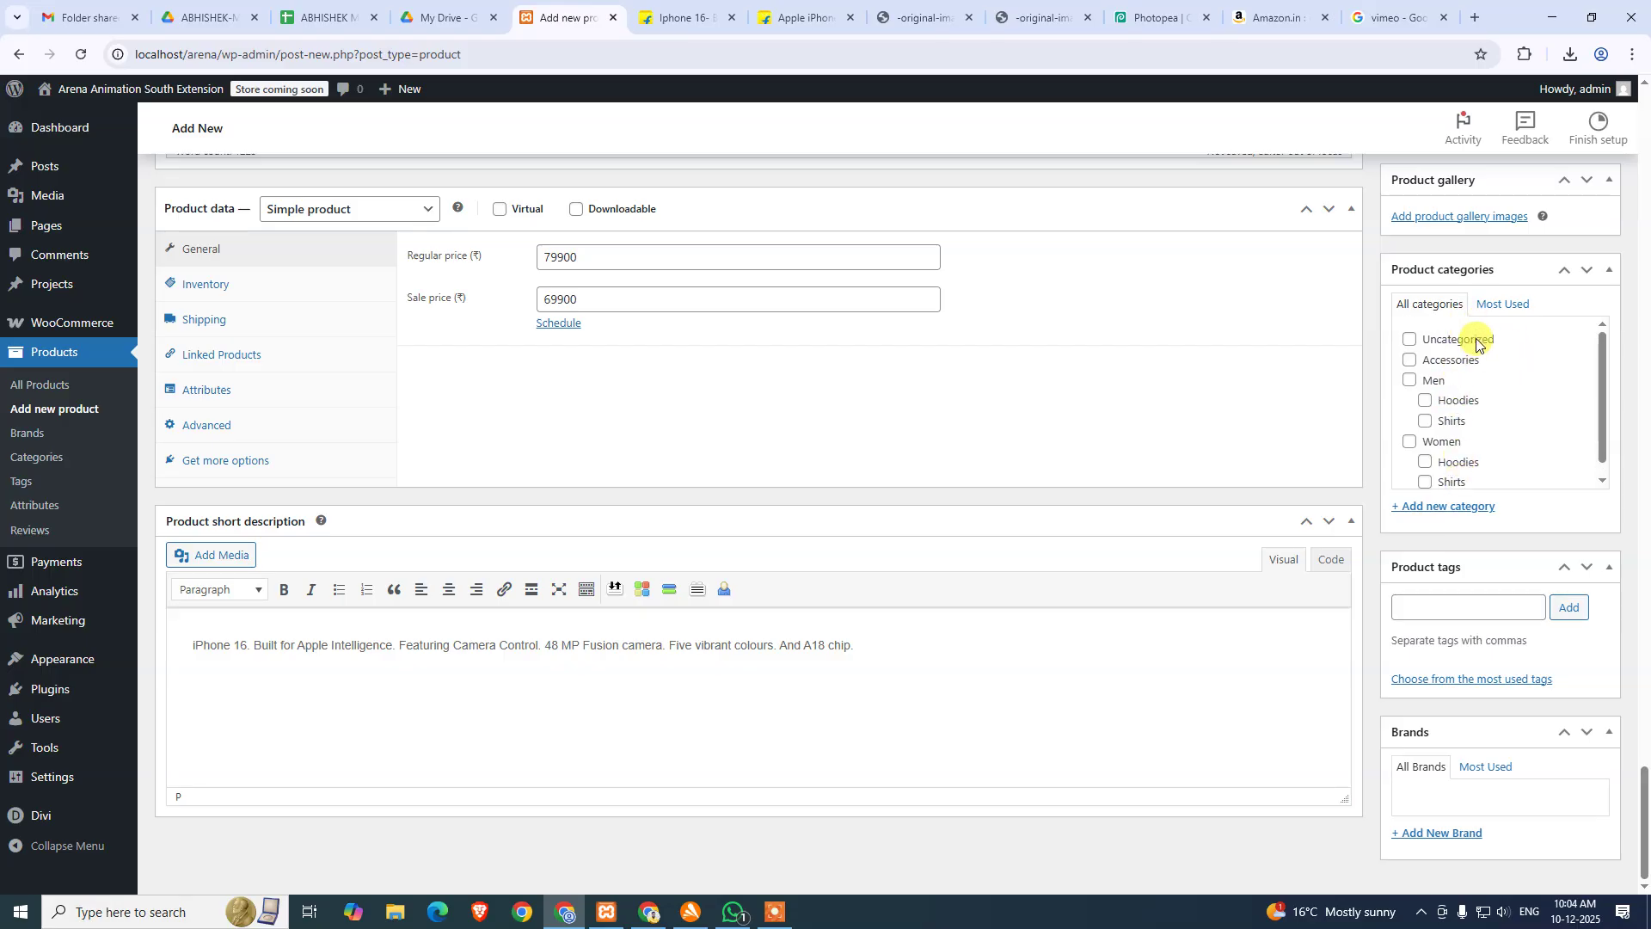
pyautogui.click(1432, 505)
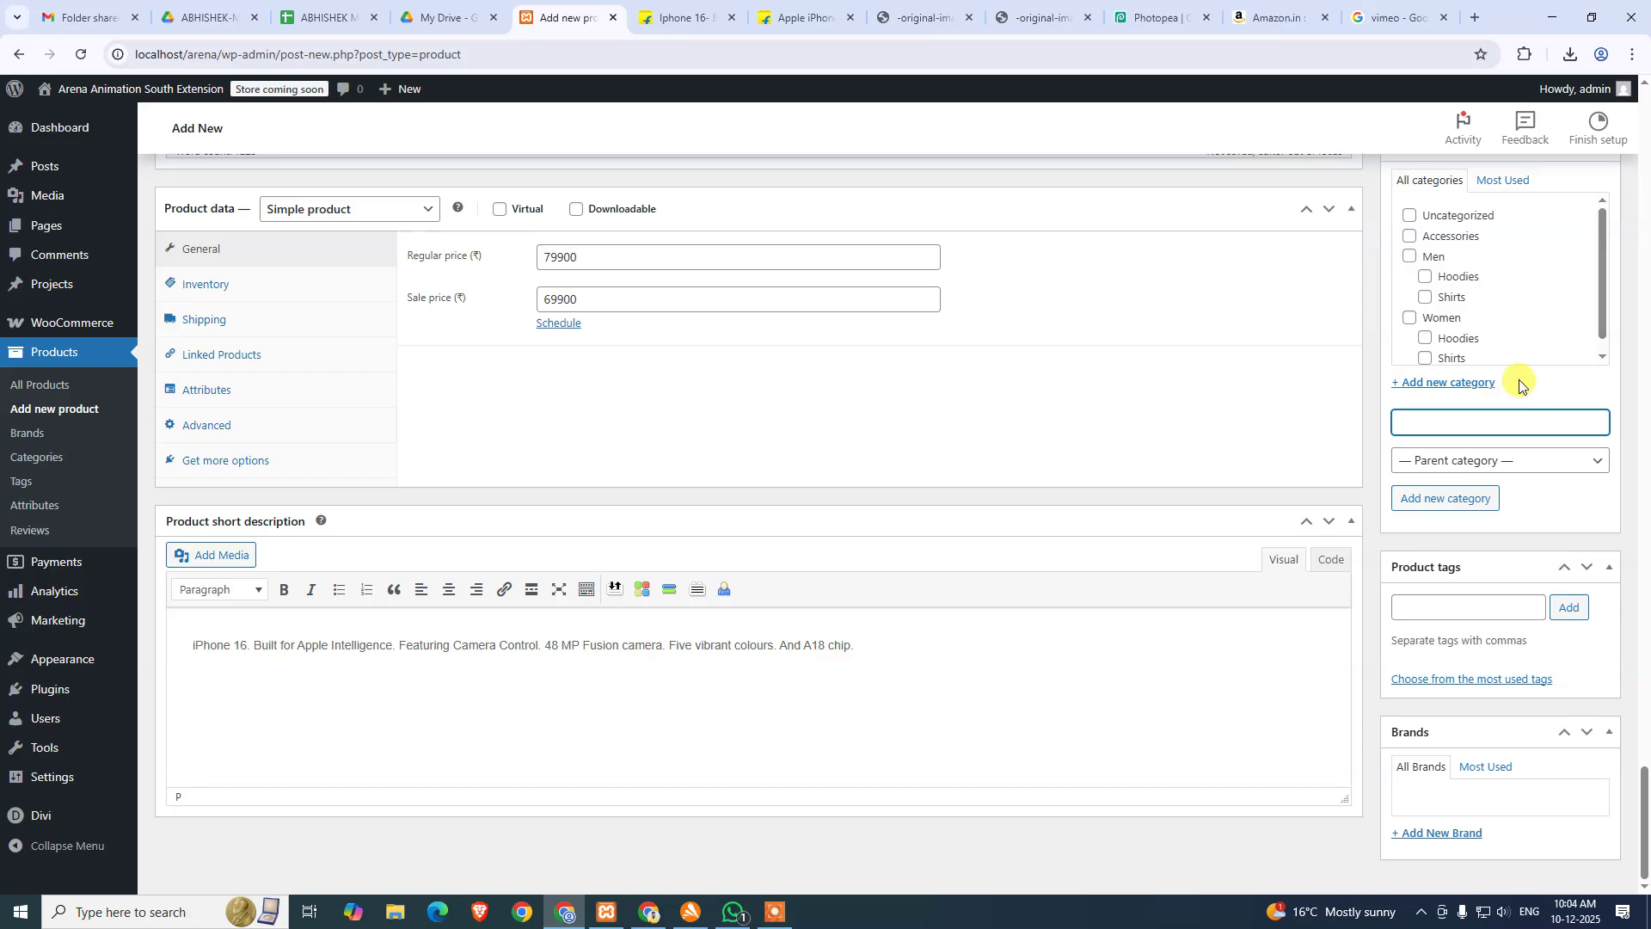
# - Create the 'Apple Mobiles' category with no parent and tick it for the iPhone 16 product
pyautogui.click(811, 10)
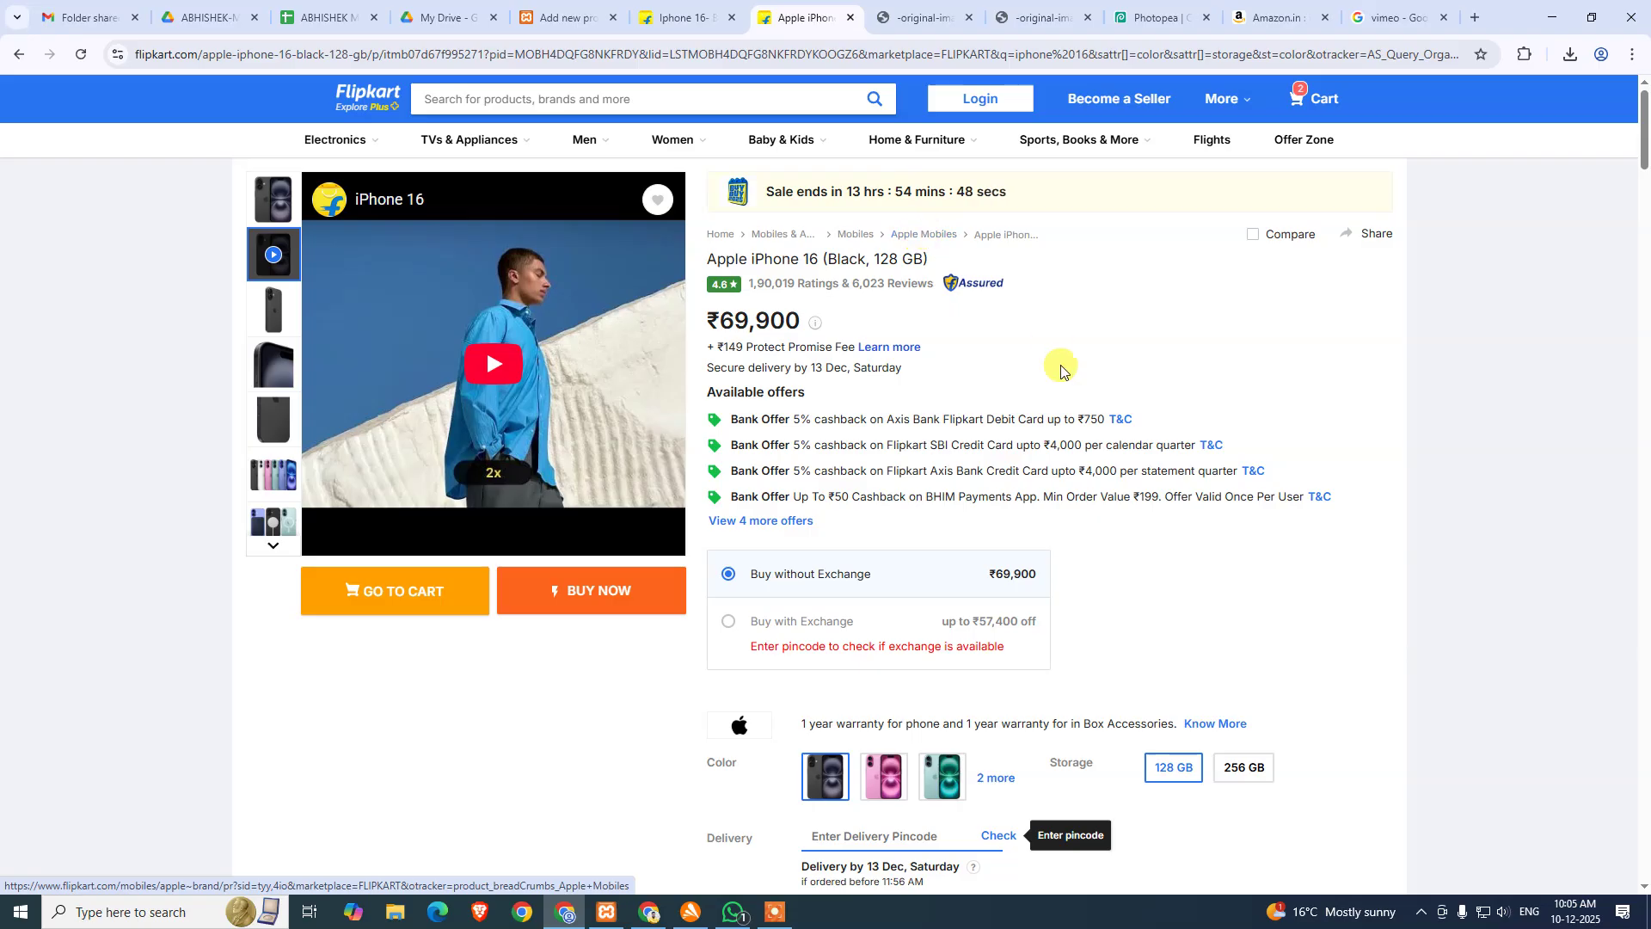
pyautogui.click(563, 17)
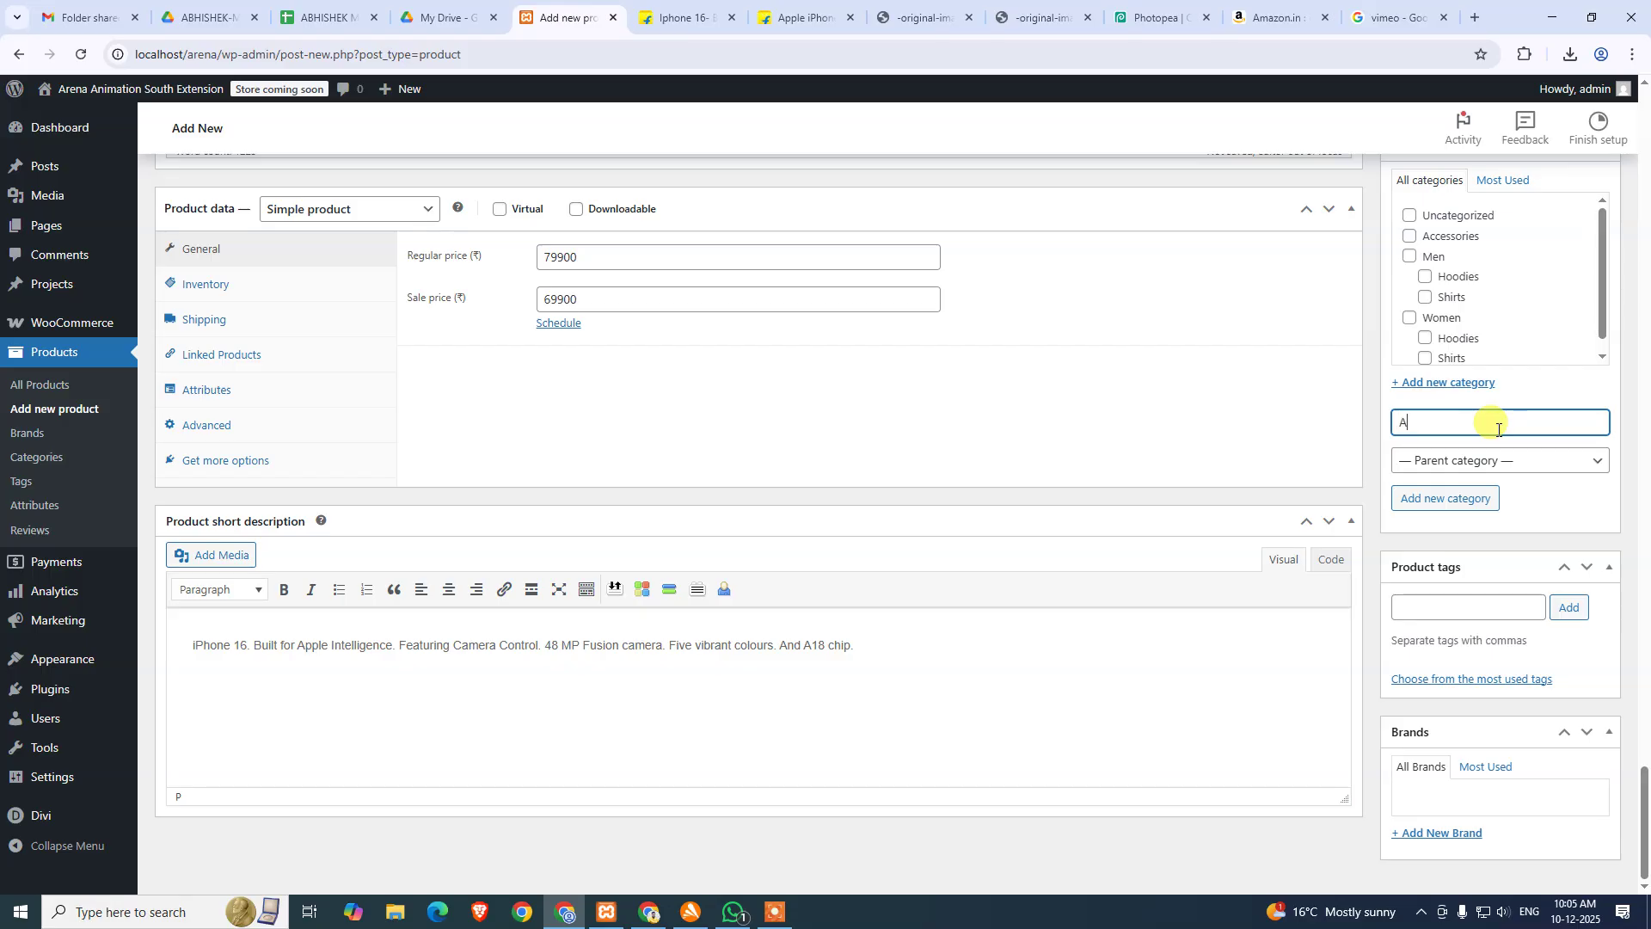
pyautogui.write('le Mobiles')
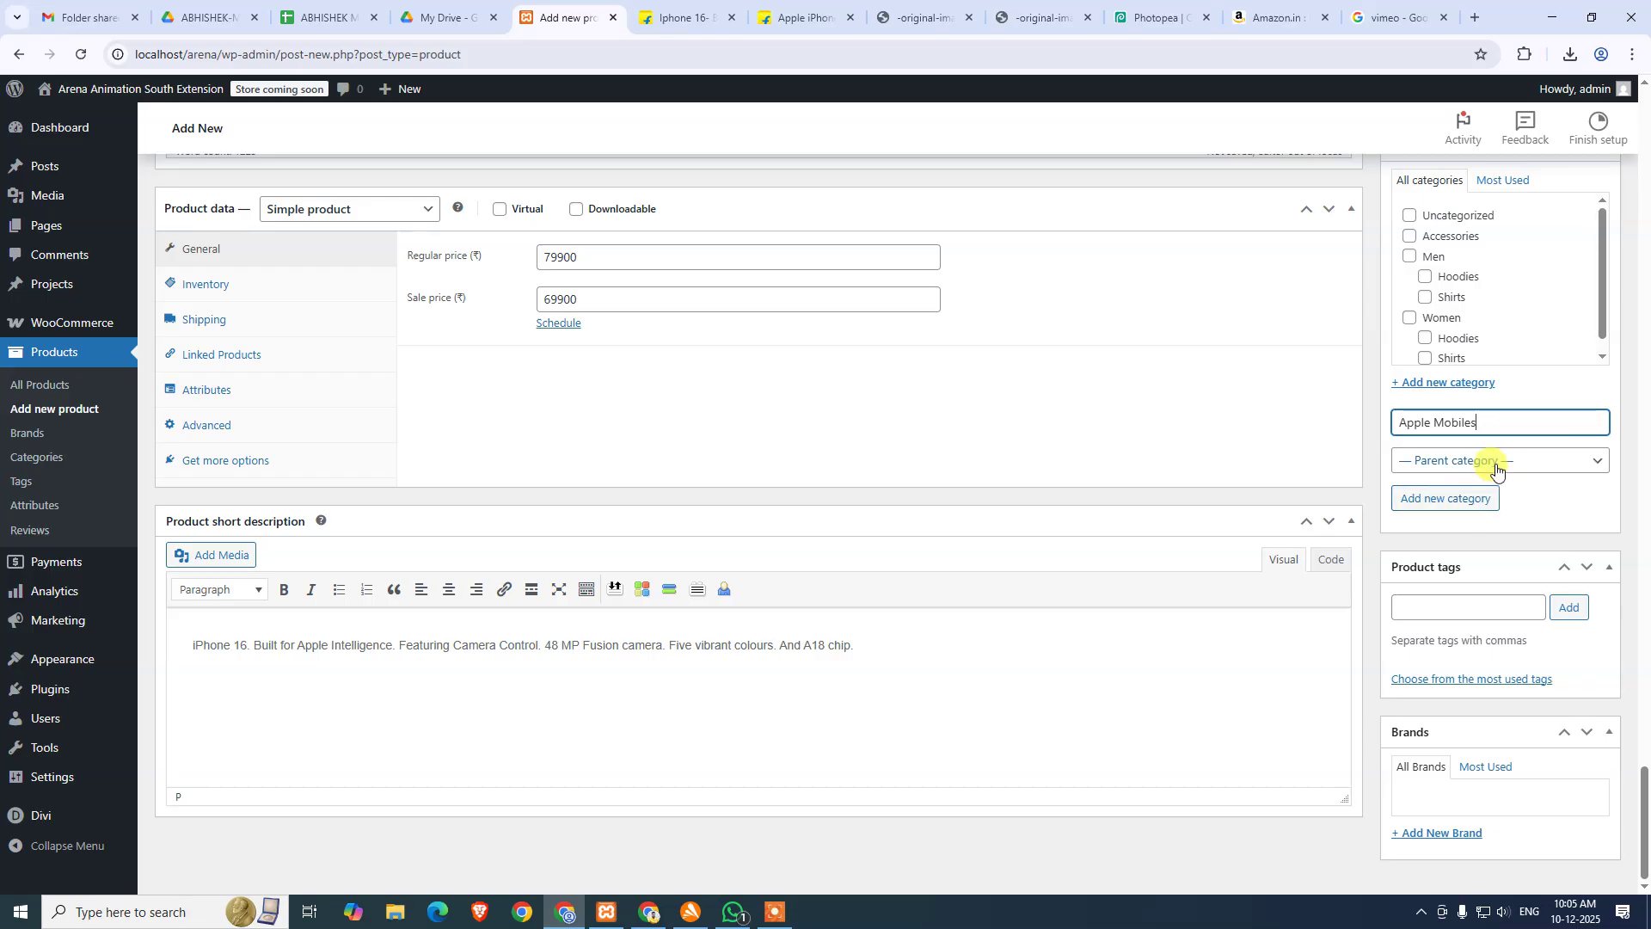
pyautogui.click(1496, 469)
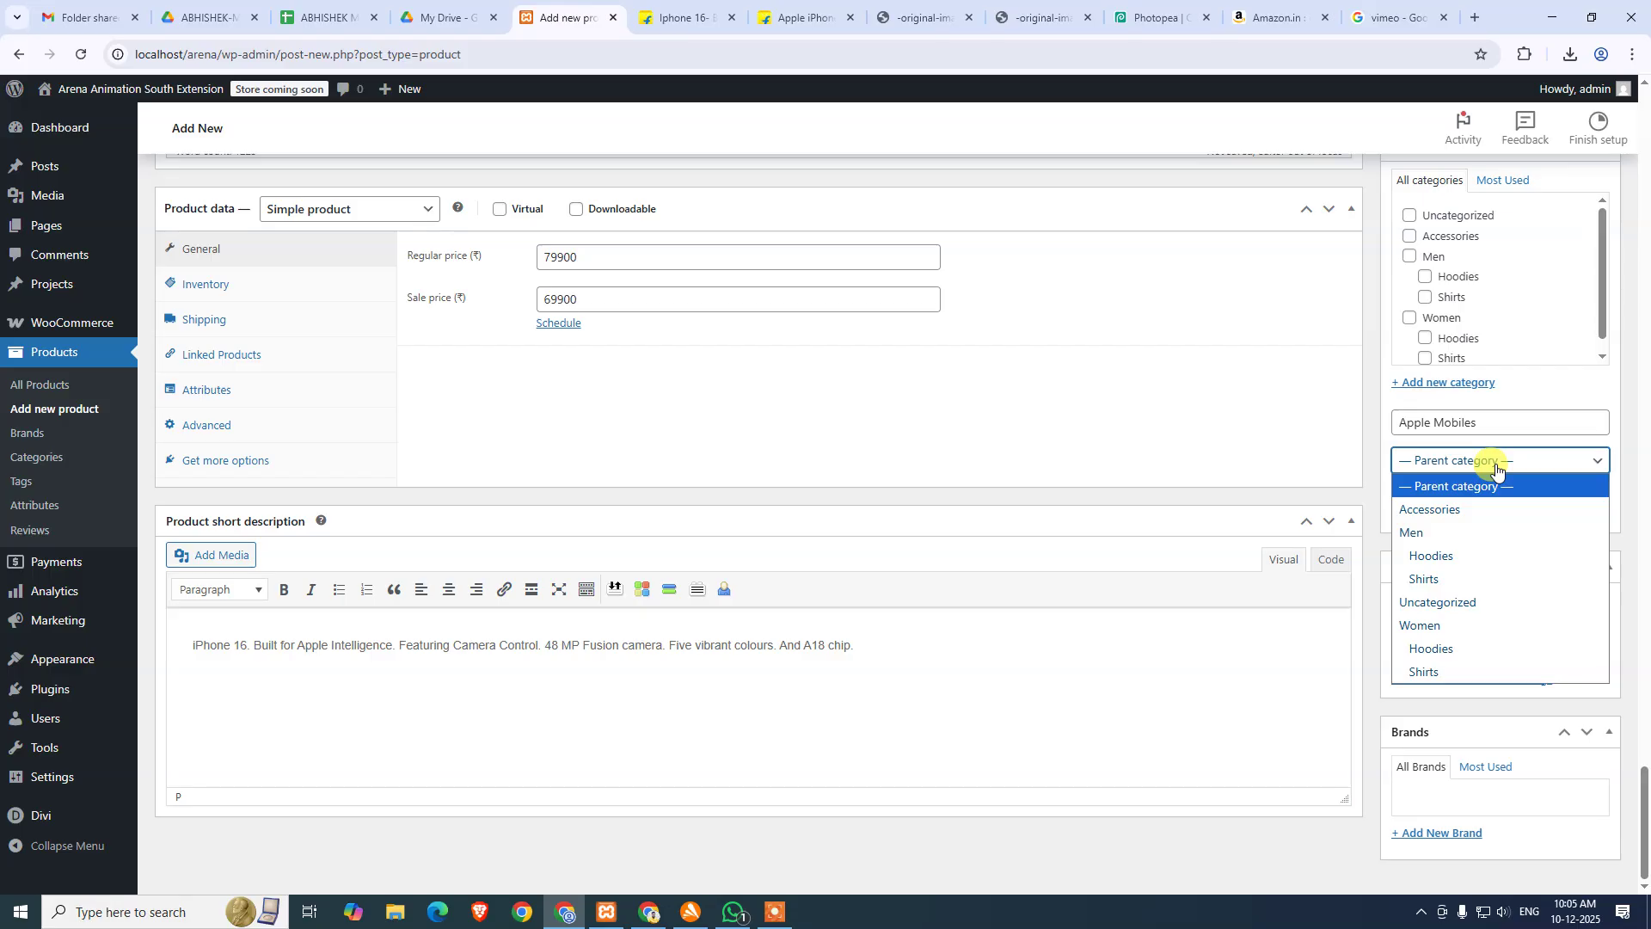
pyautogui.click(1494, 466)
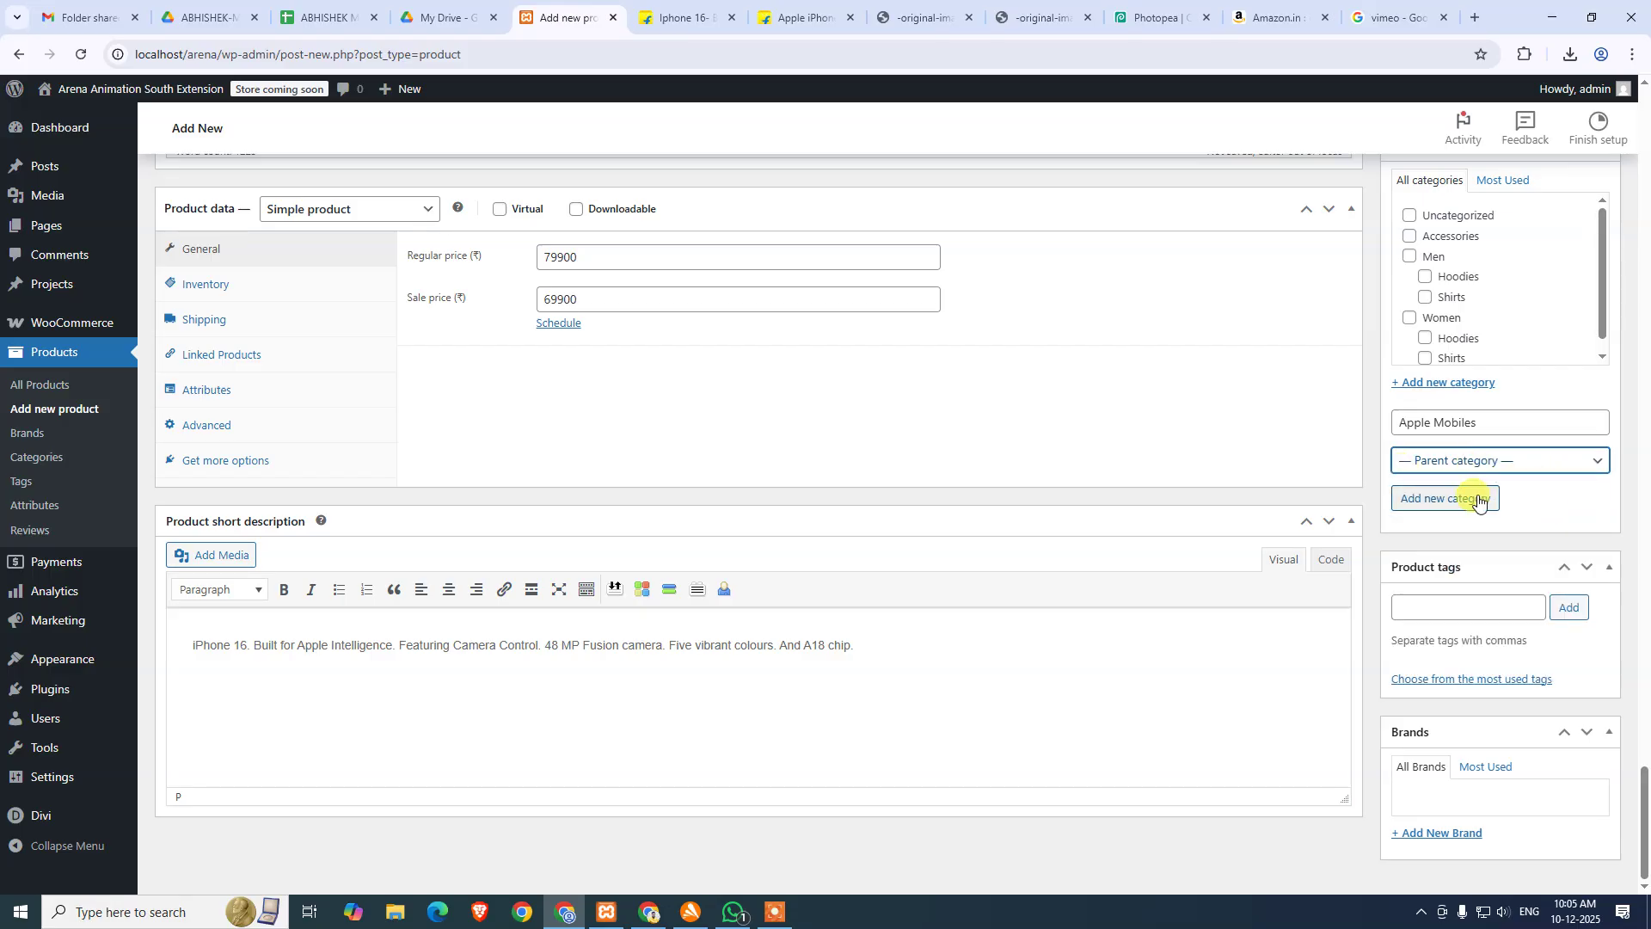
pyautogui.click(1475, 498)
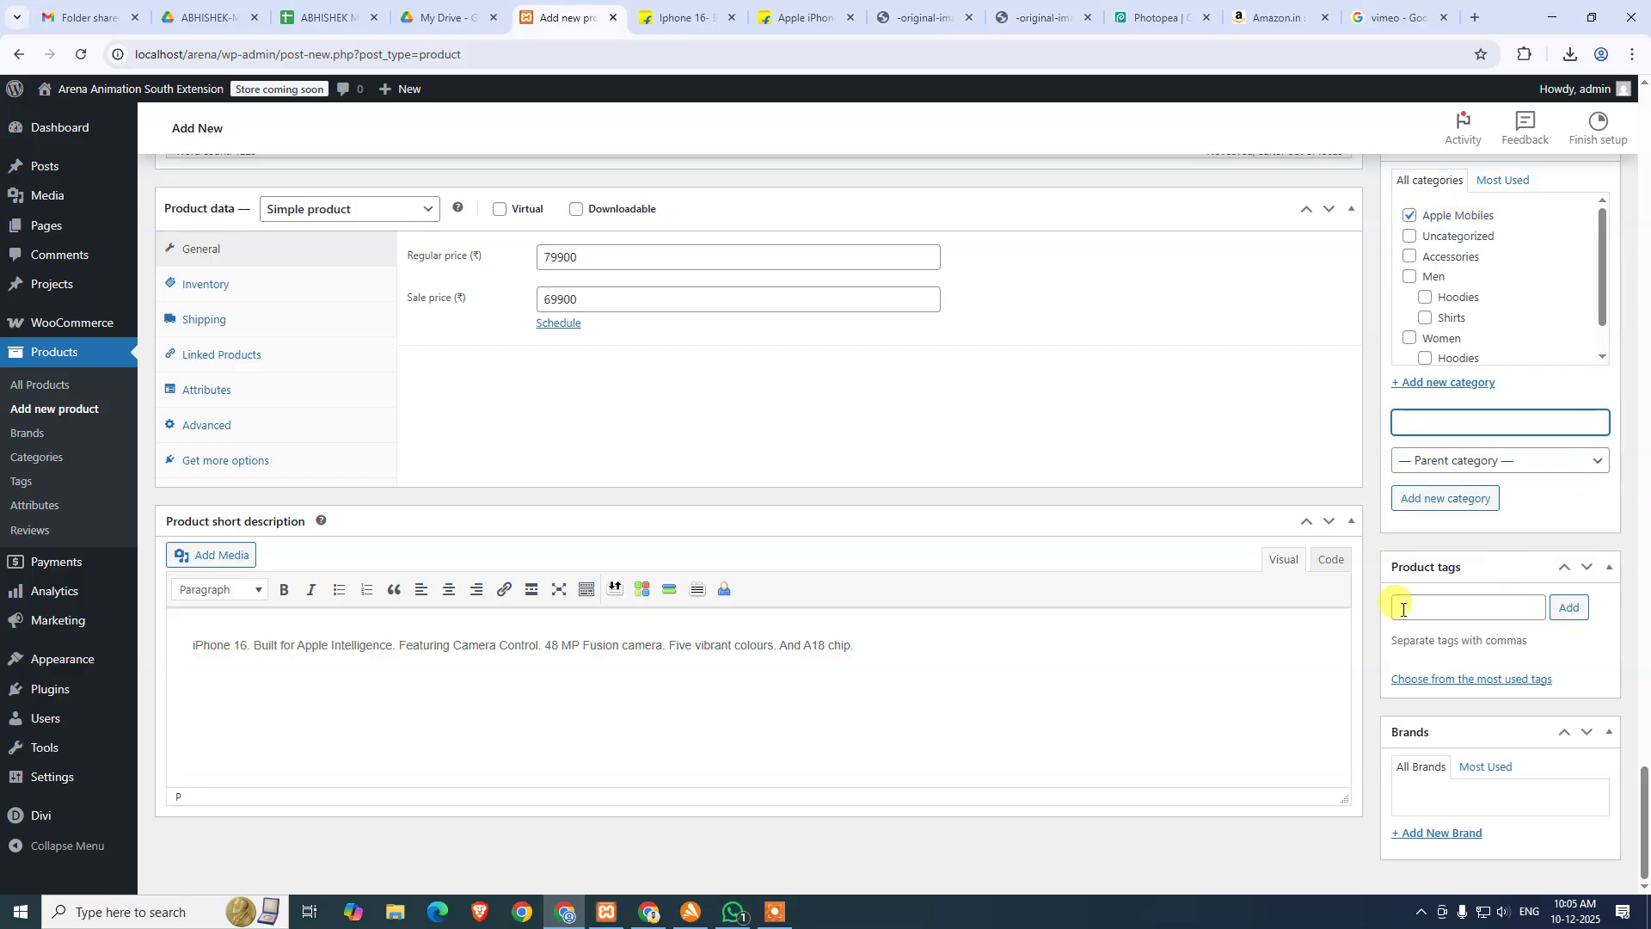
pyautogui.click(1410, 215)
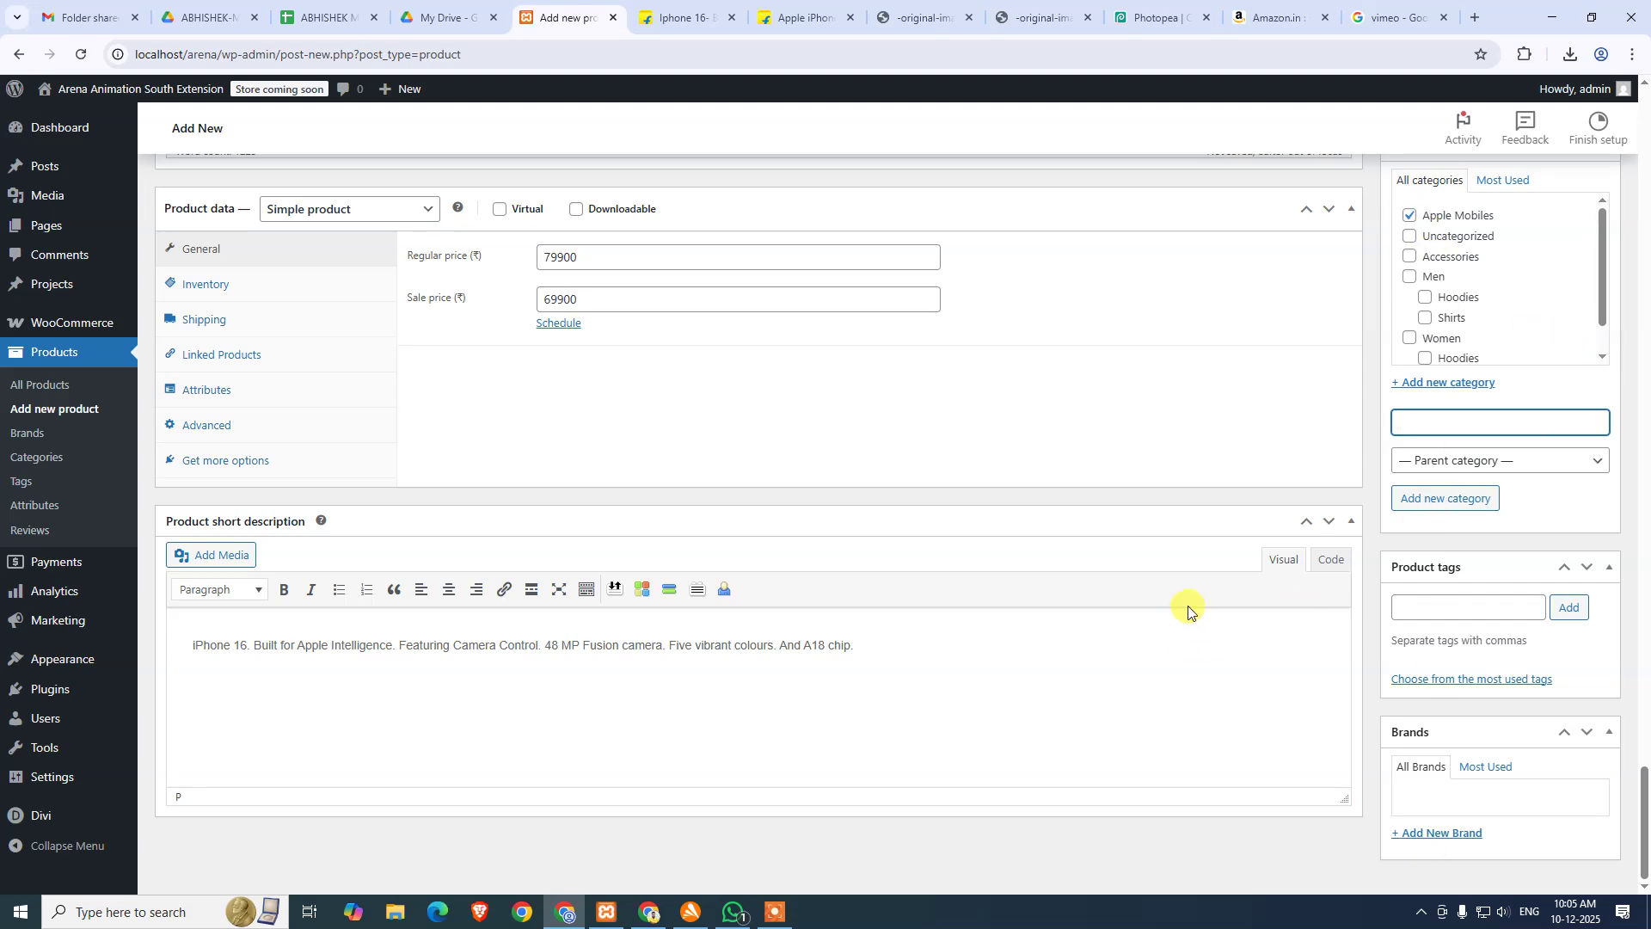
# - Add the product tags 'iphone' and 'iphone16' to the draft
pyautogui.click(1459, 616)
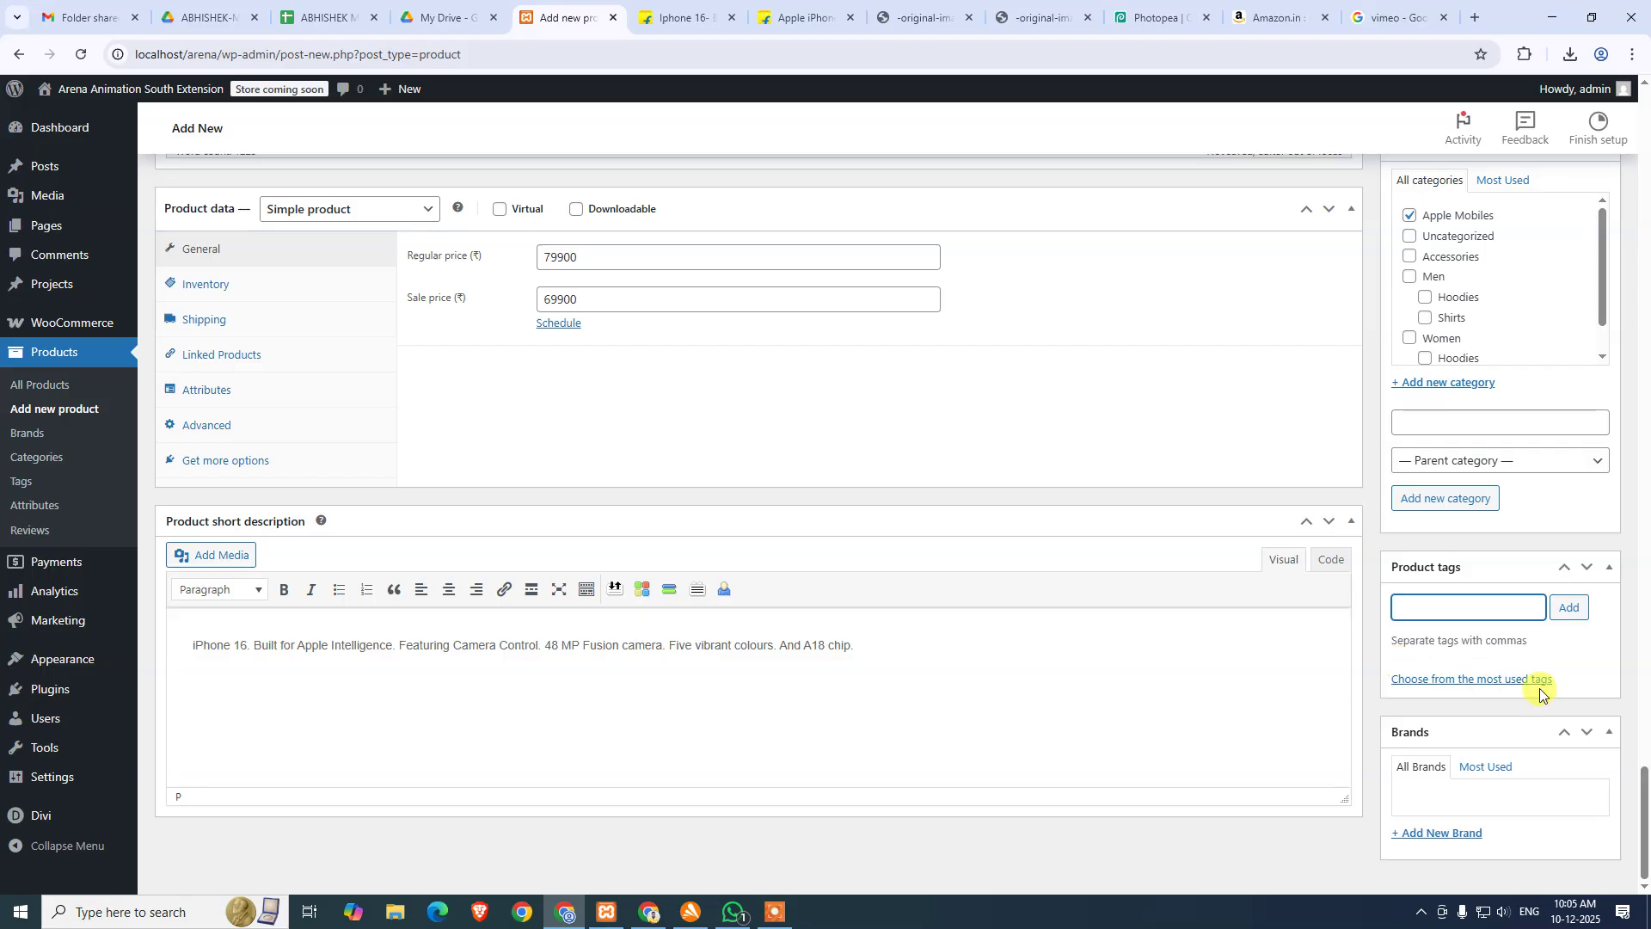
pyautogui.click(787, 17)
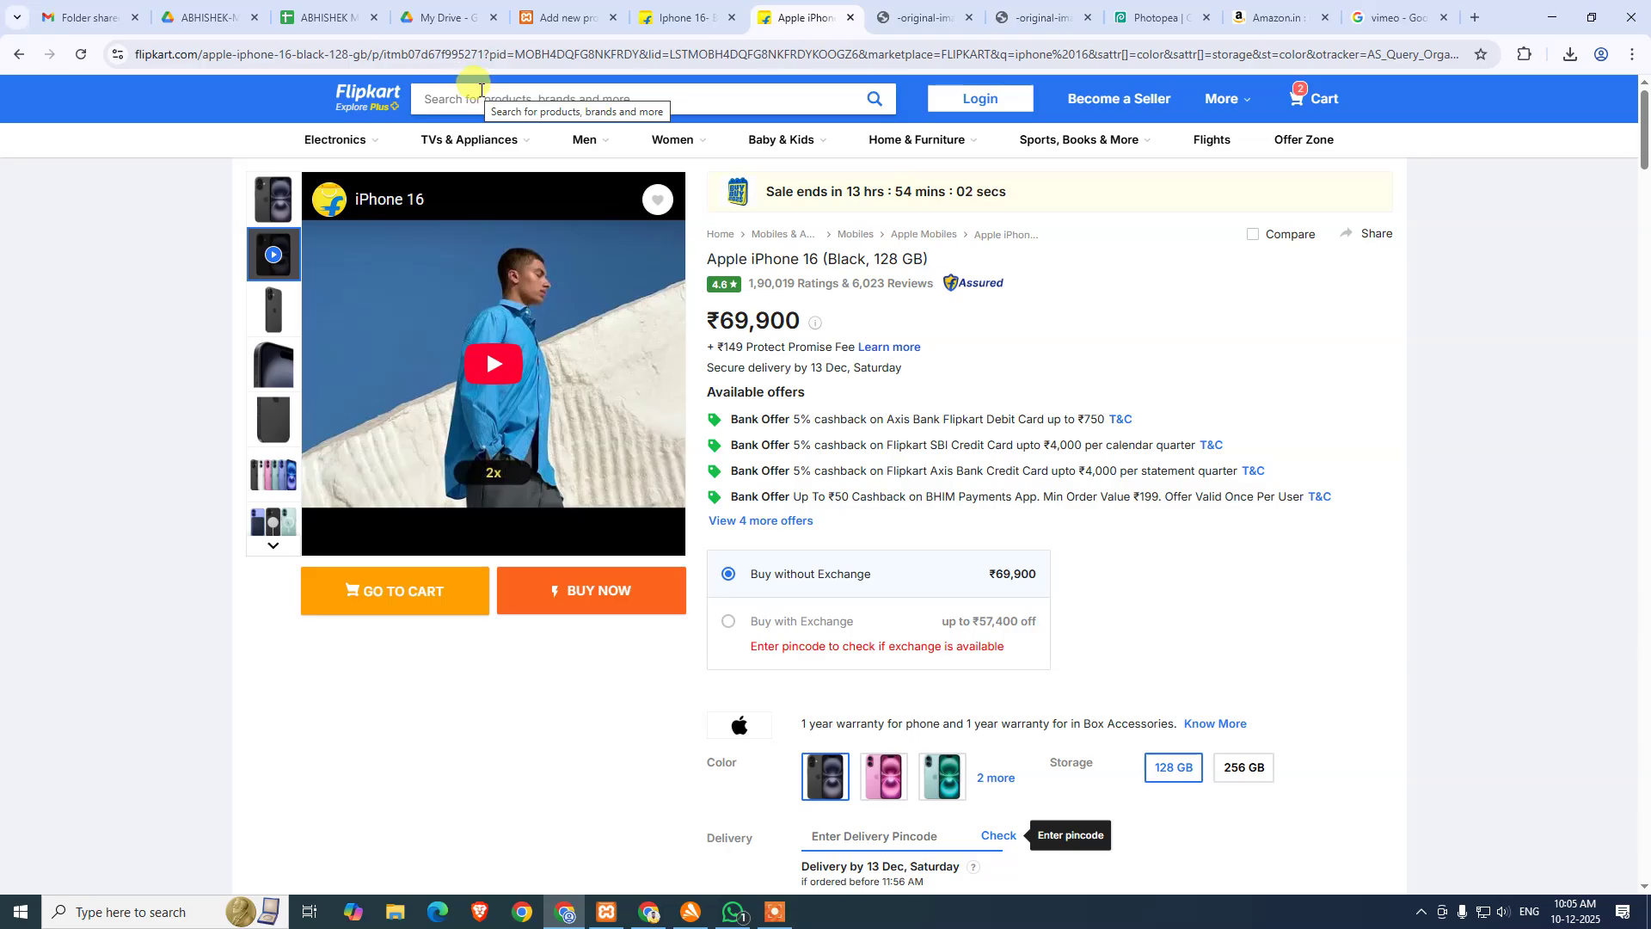
pyautogui.click(480, 89)
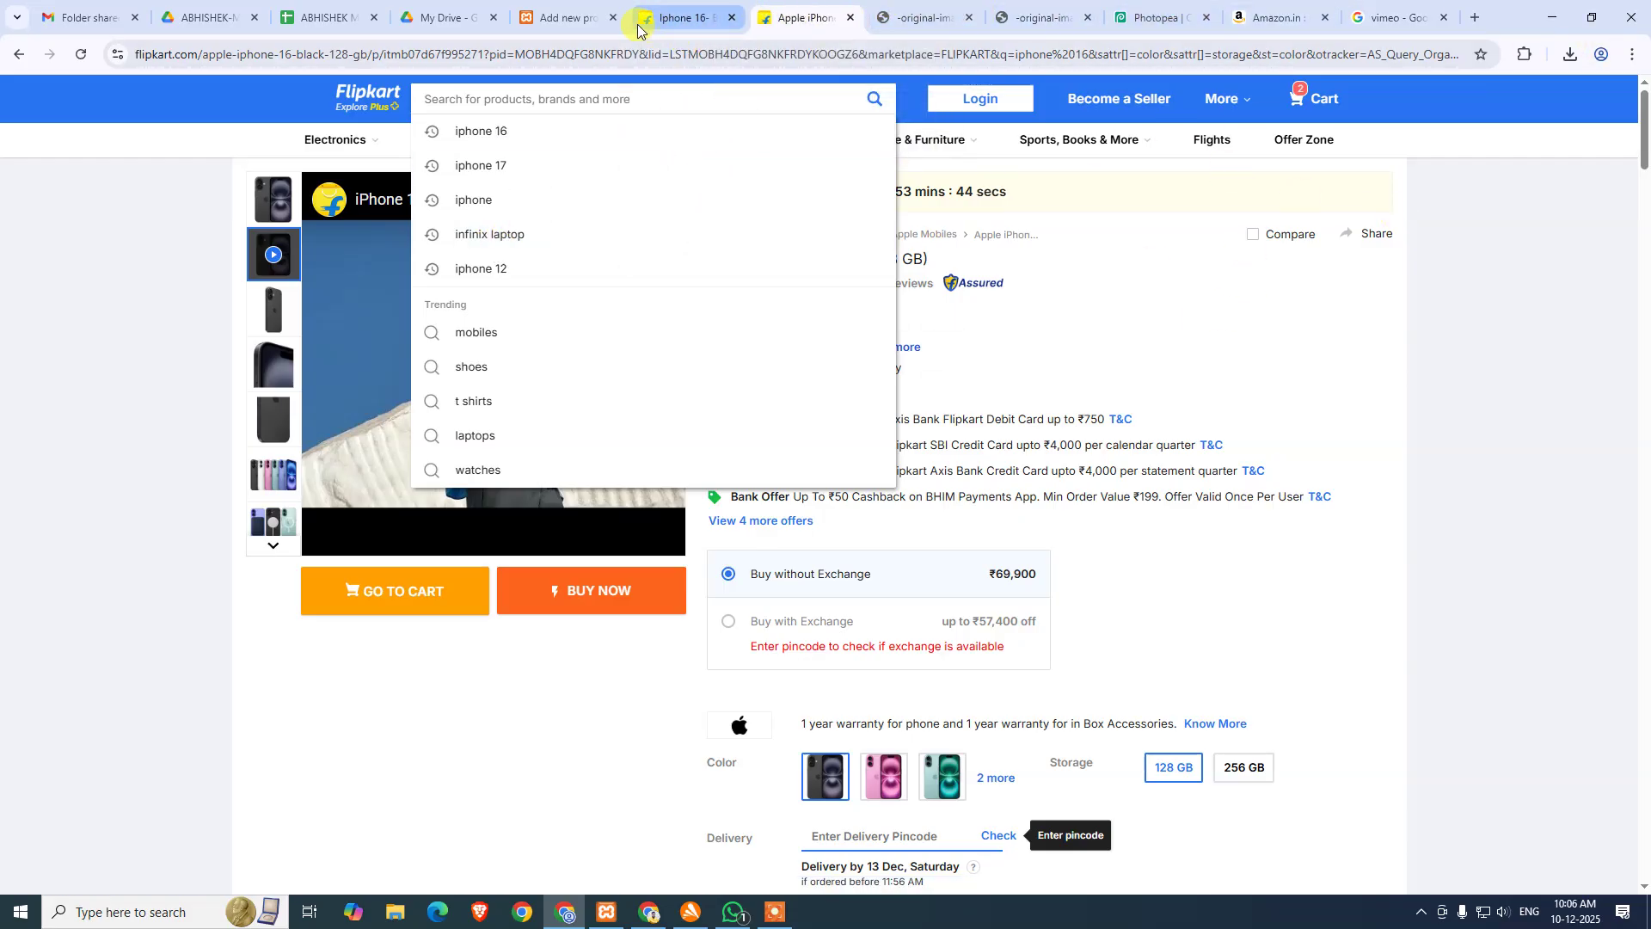
pyautogui.click(584, 30)
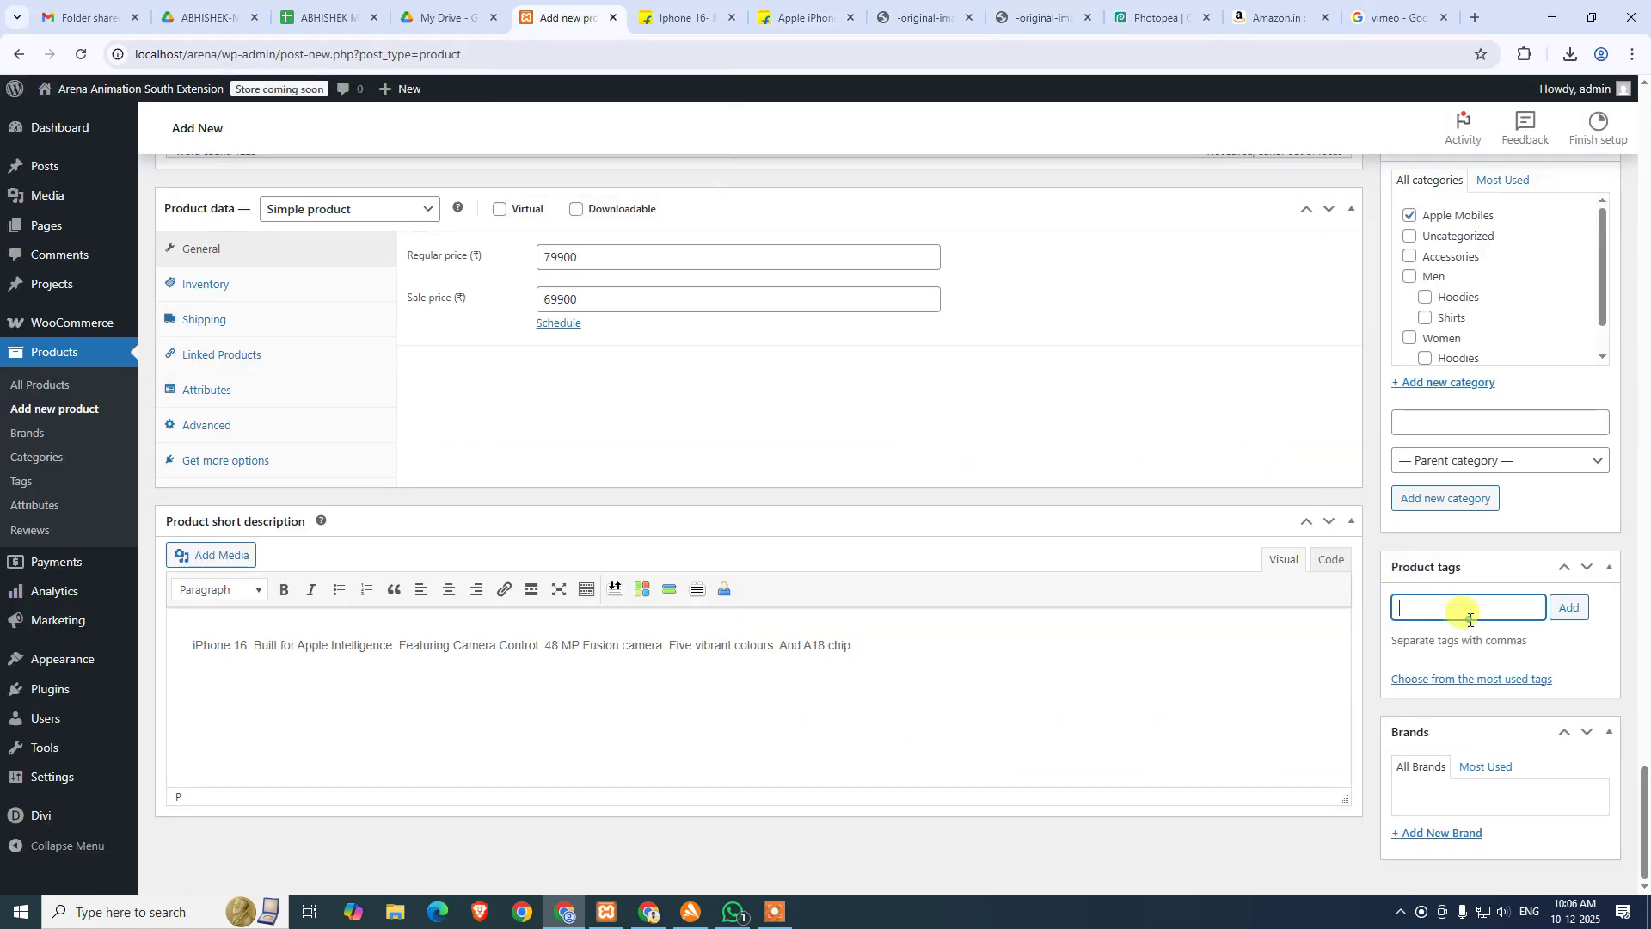
pyautogui.write('iphone16,')
pyautogui.press('Home')
pyautogui.write('iphone,')
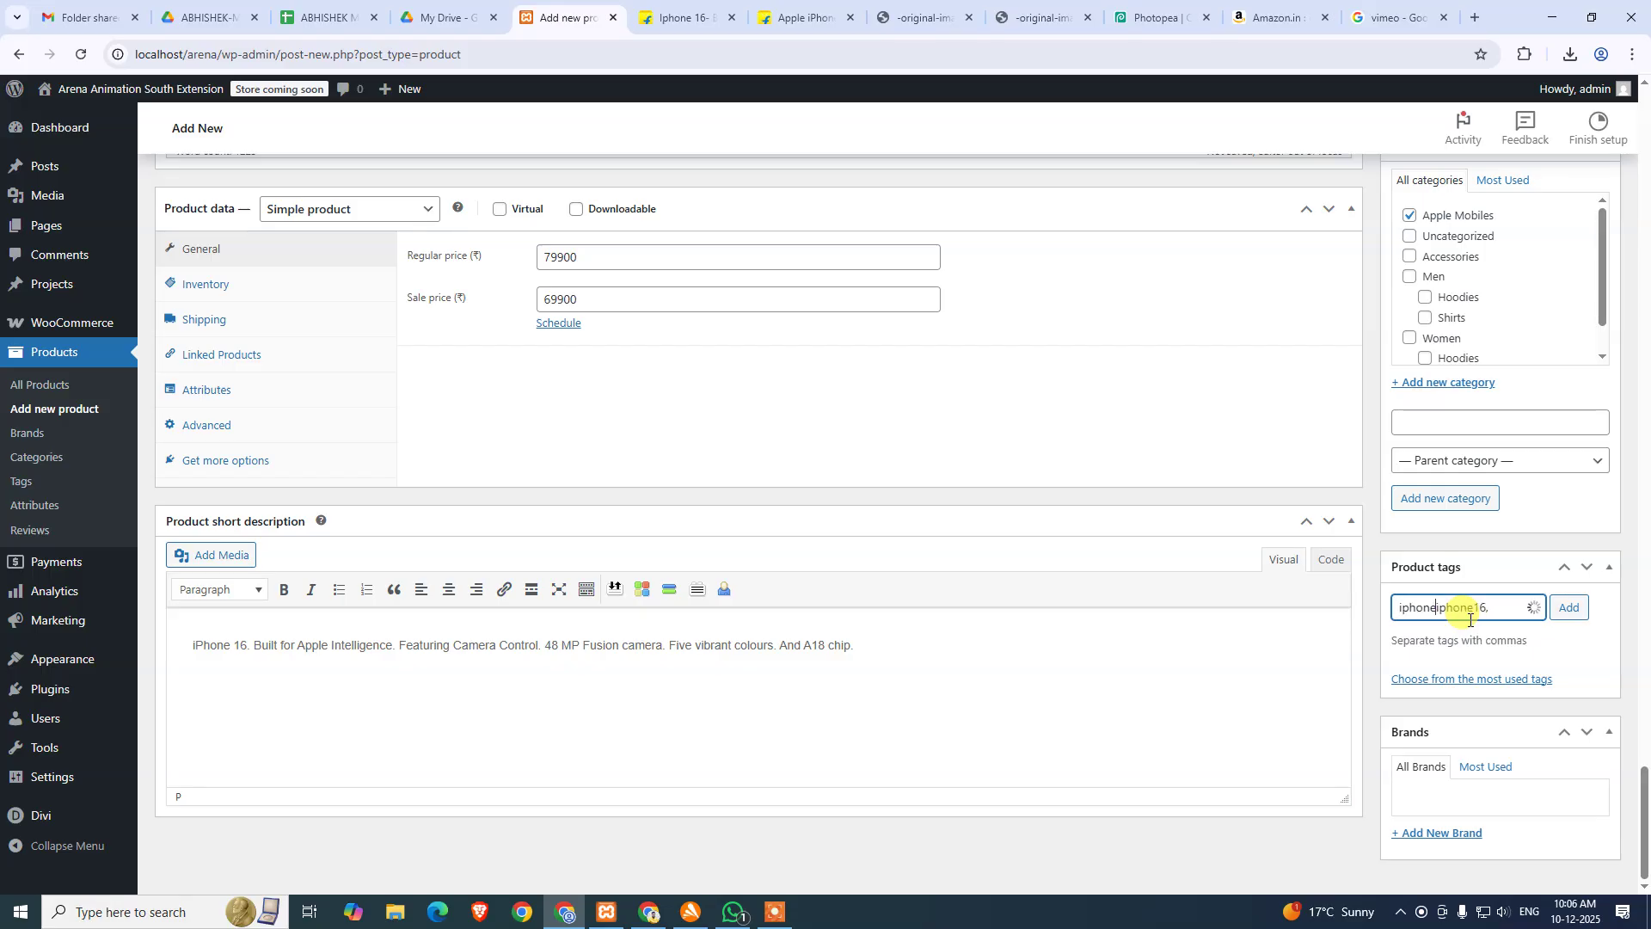
pyautogui.click(1568, 608)
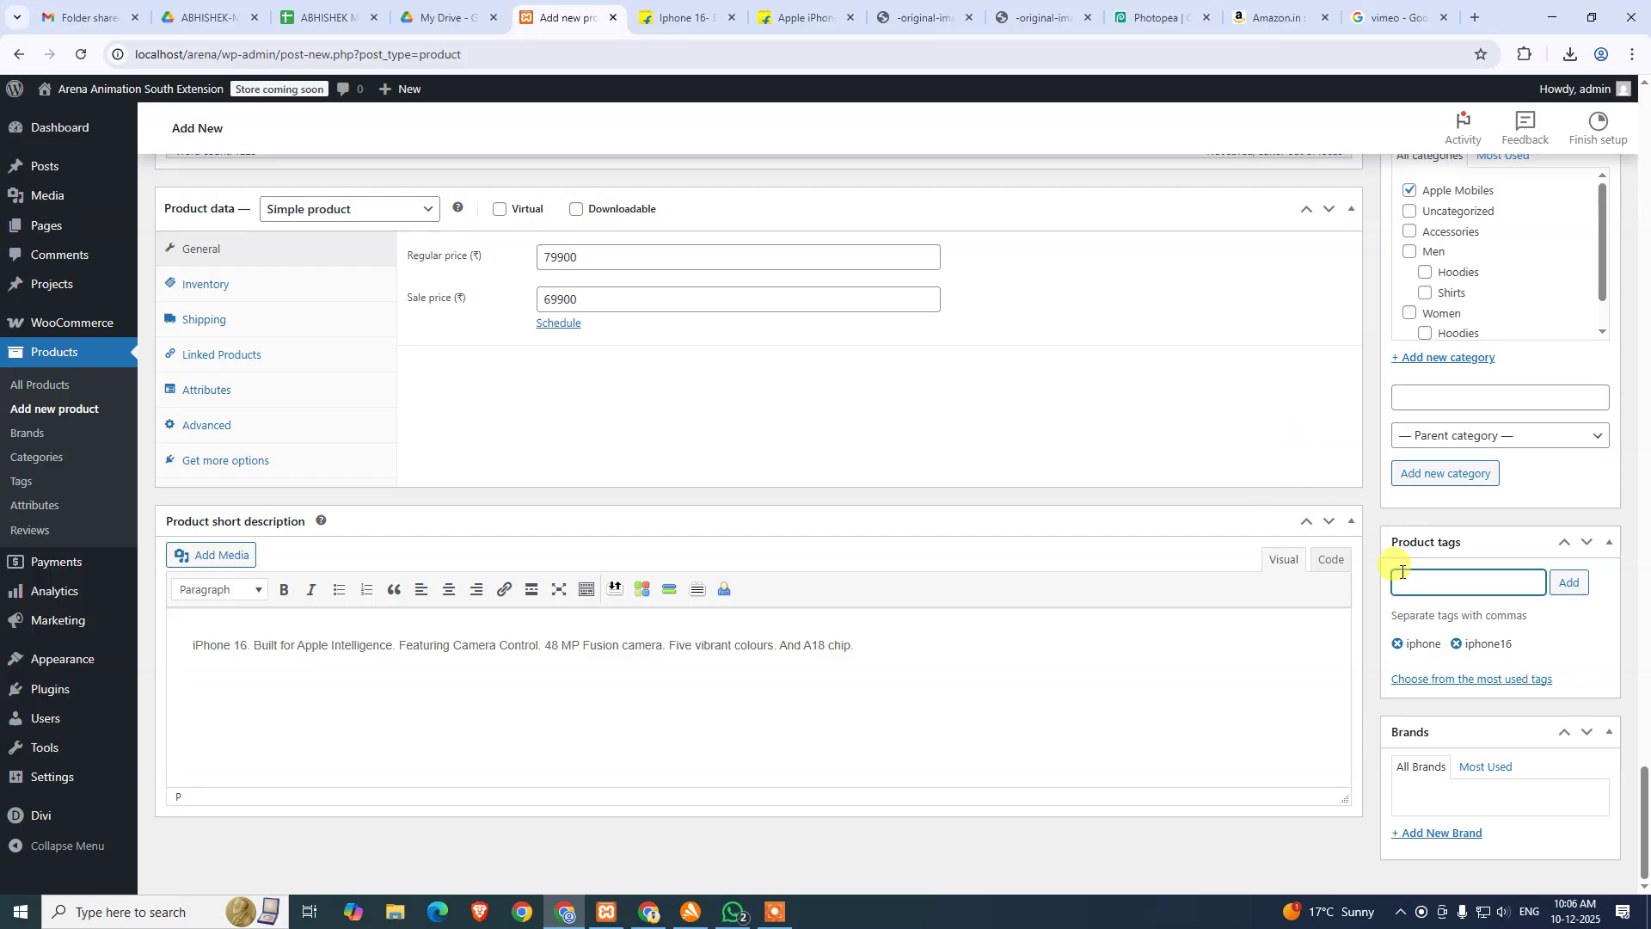
pyautogui.click(1411, 574)
pyautogui.scroll(10, 1264, 384)
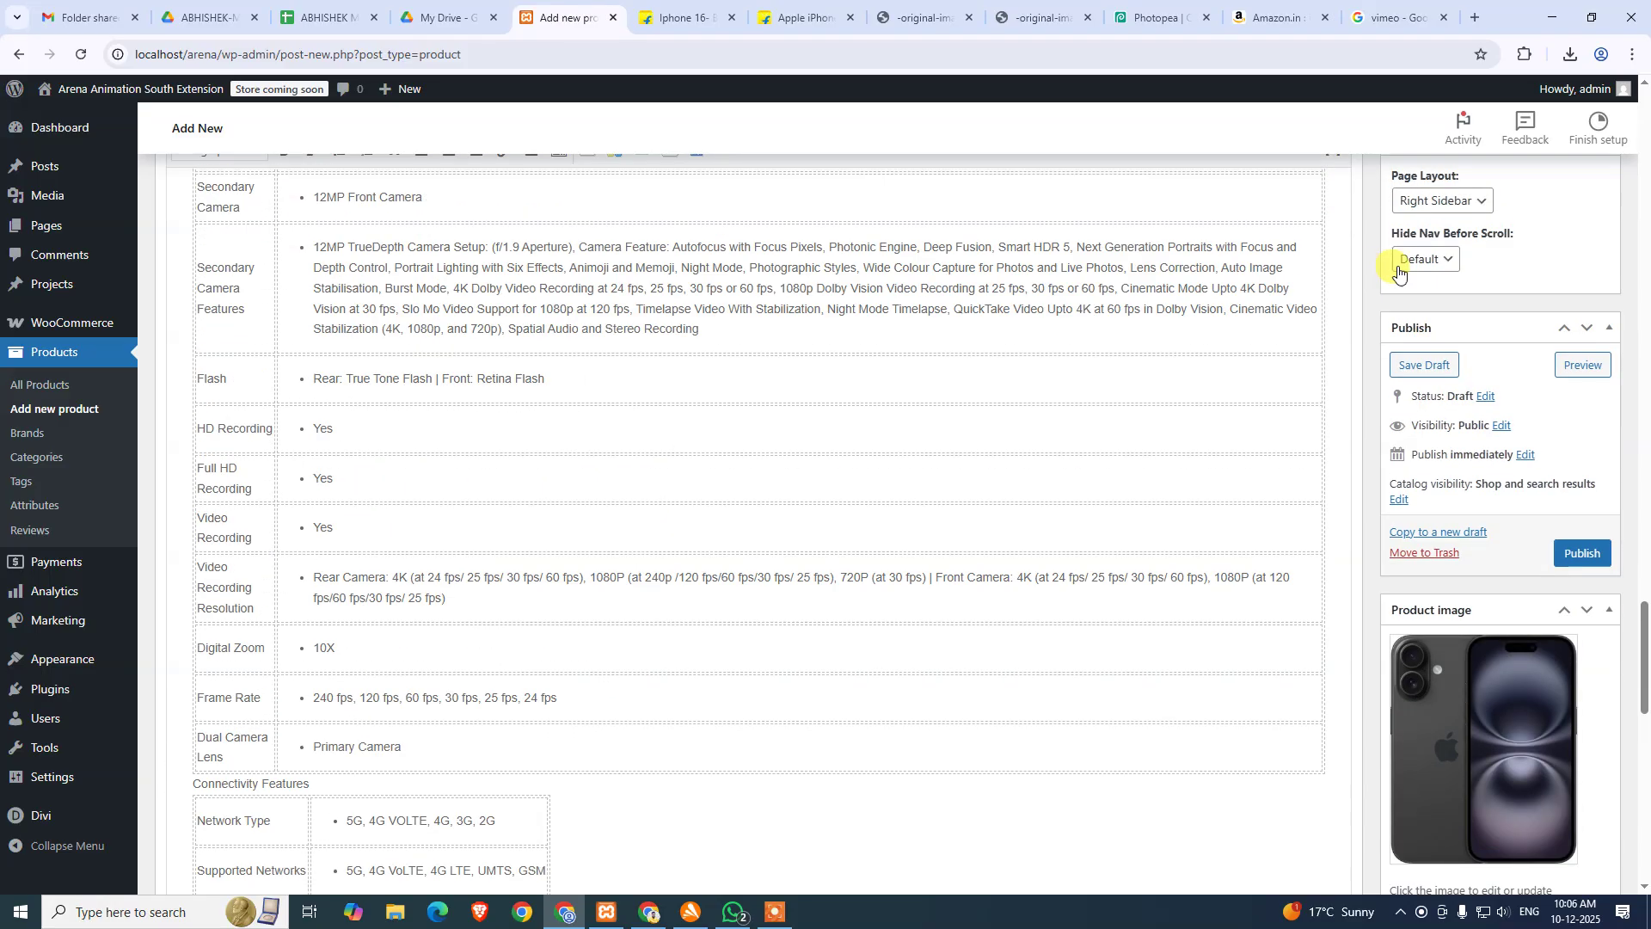
# - Switch to the 'vimeo - Google Search' tab and select the old query text
pyautogui.scroll(-10, 1483, 417)
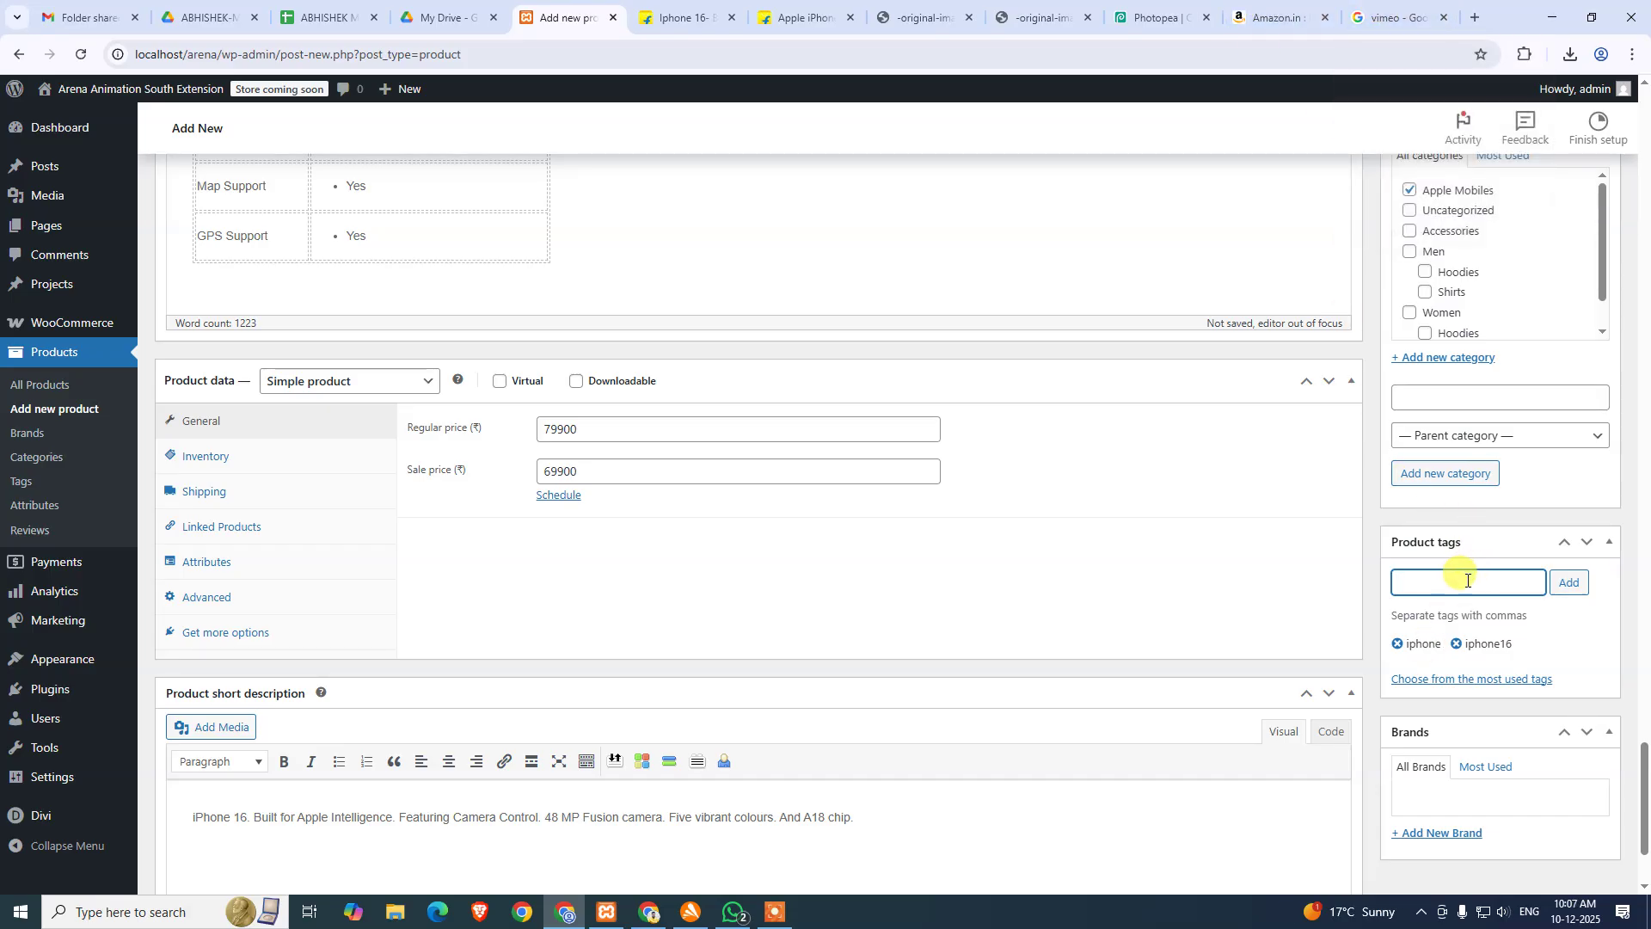
pyautogui.click(1410, 17)
pyautogui.moveTo(435, 127); pyautogui.dragTo(0, 131)
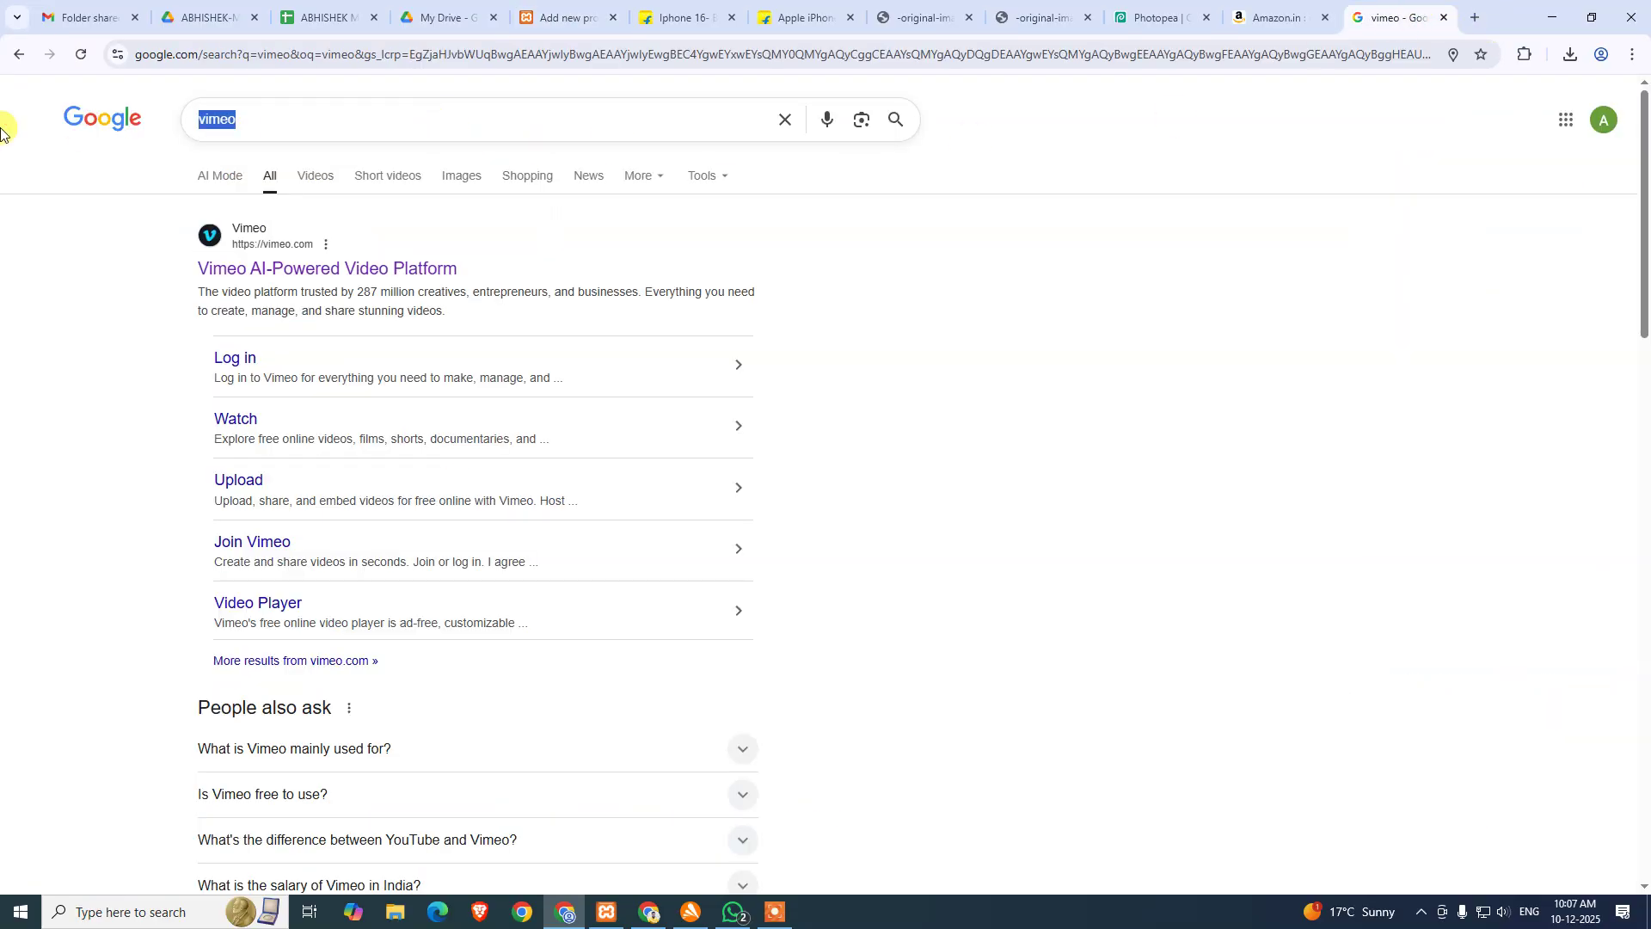
# - Search Google for 'mobile under 75000'
pyautogui.write('mobile ')
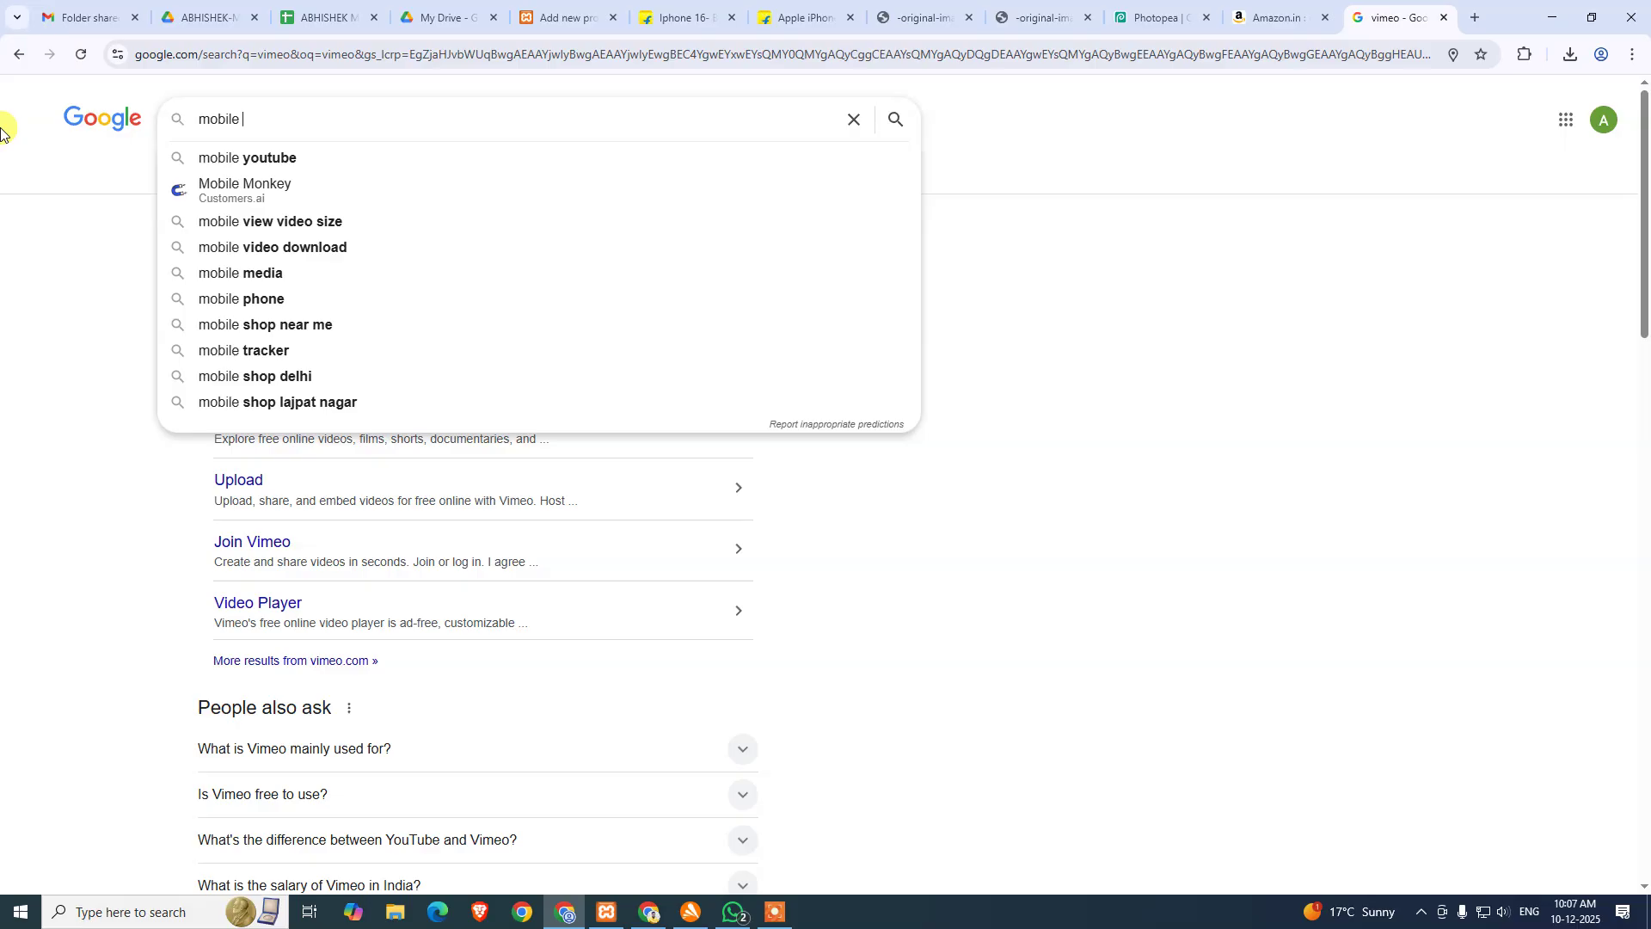
pyautogui.write('under')
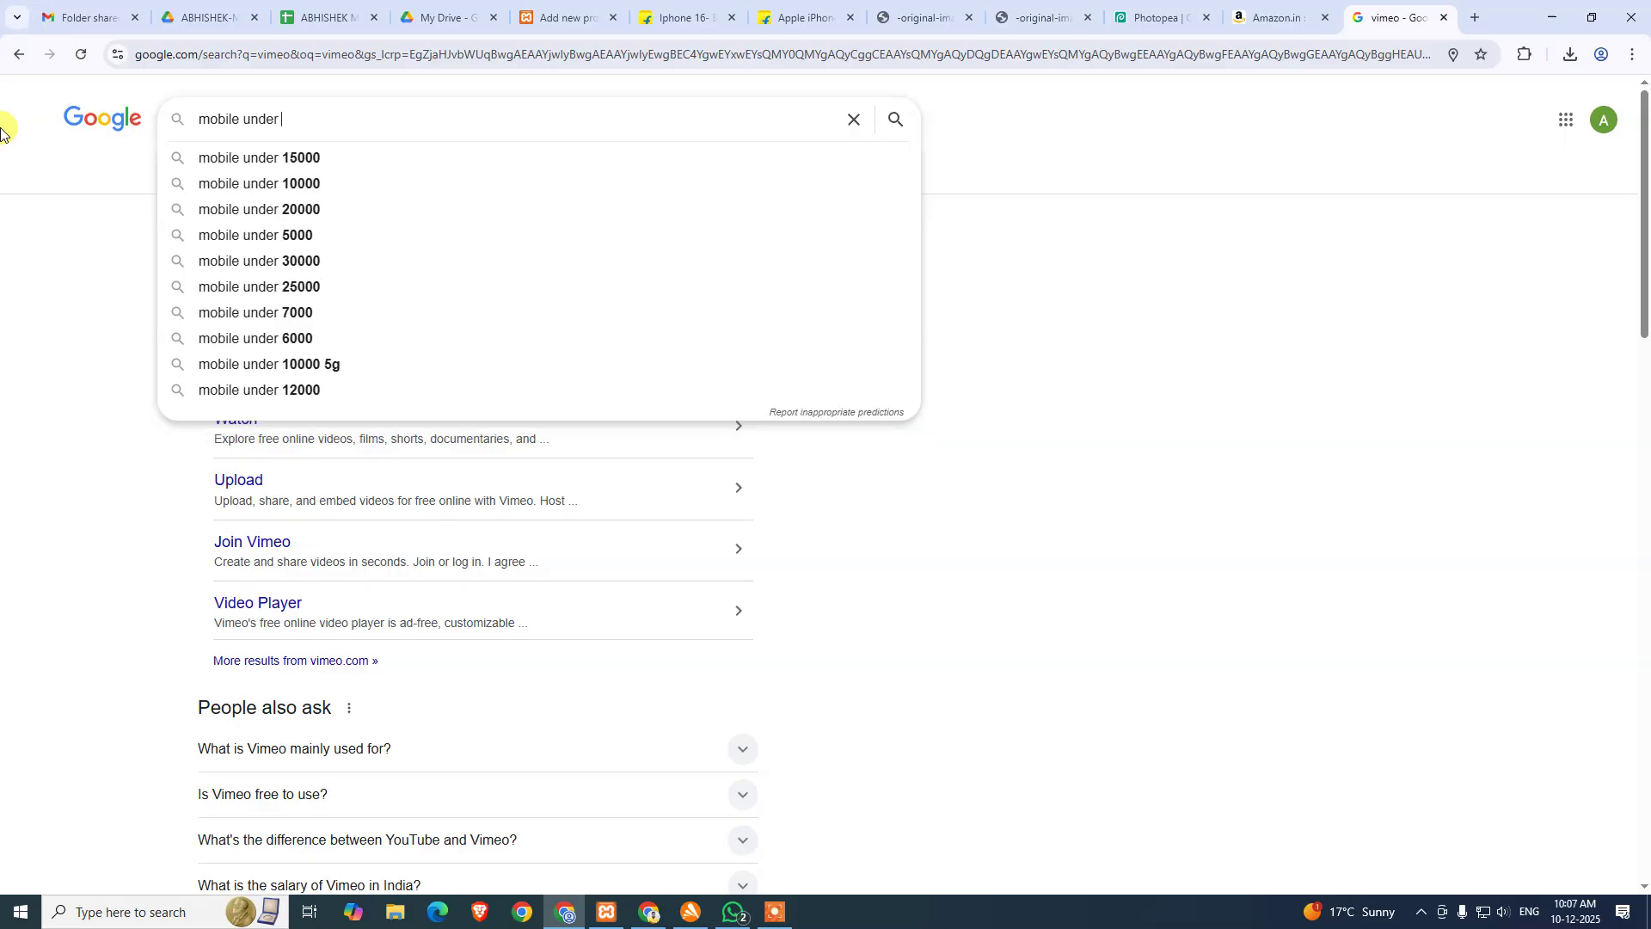
pyautogui.write(' 75')
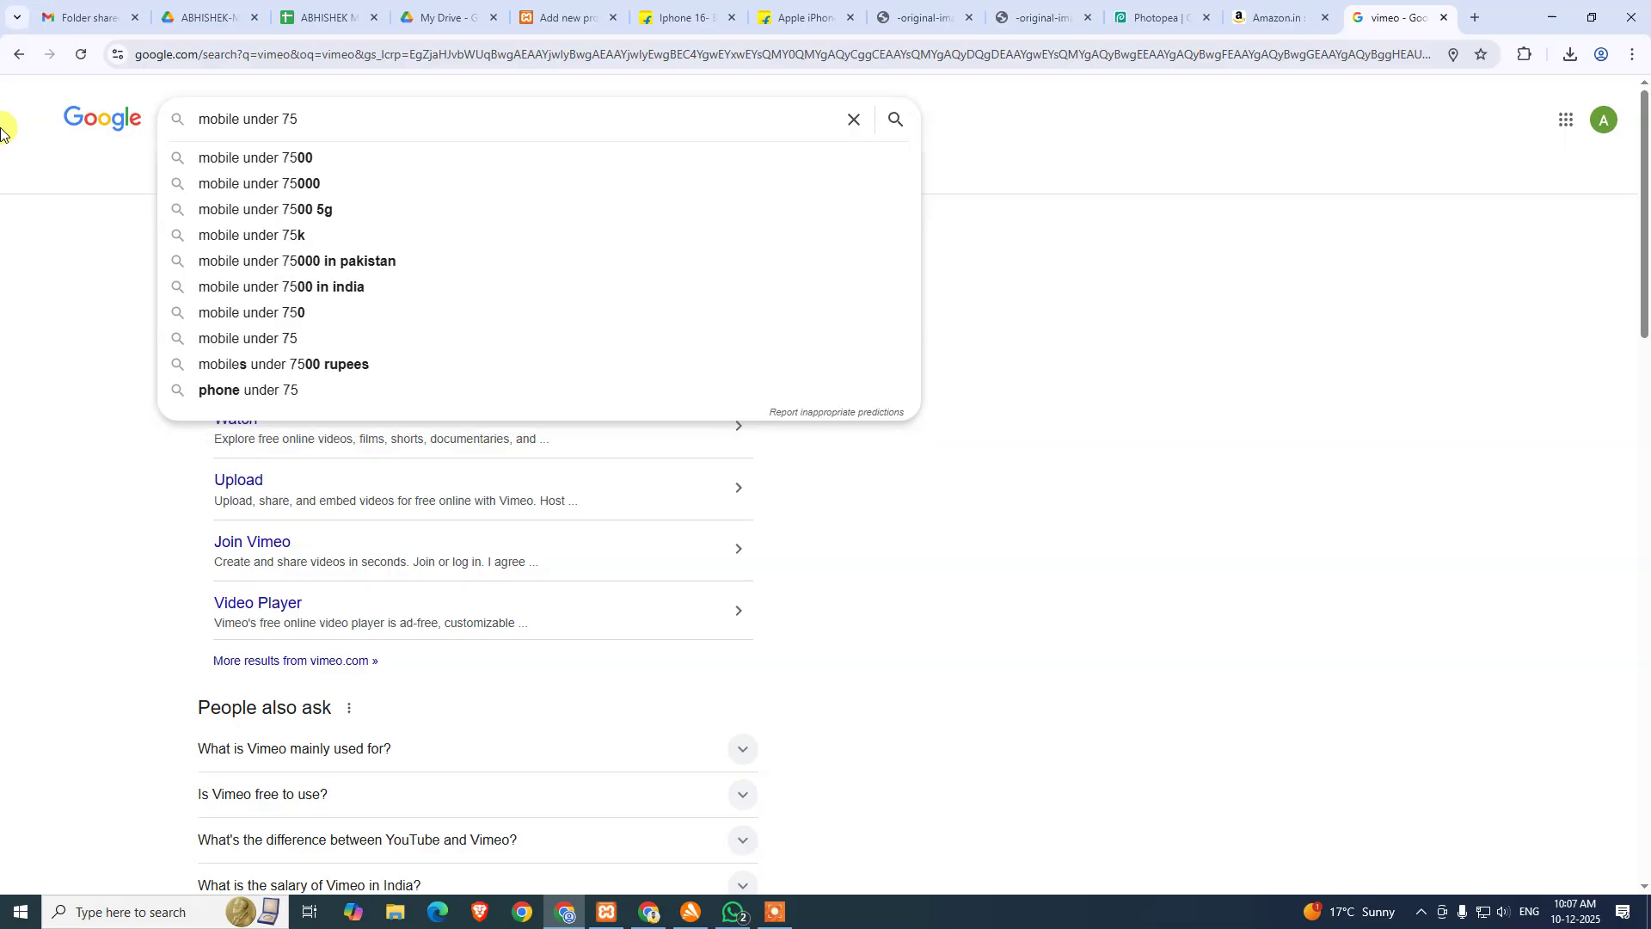
pyautogui.write('000')
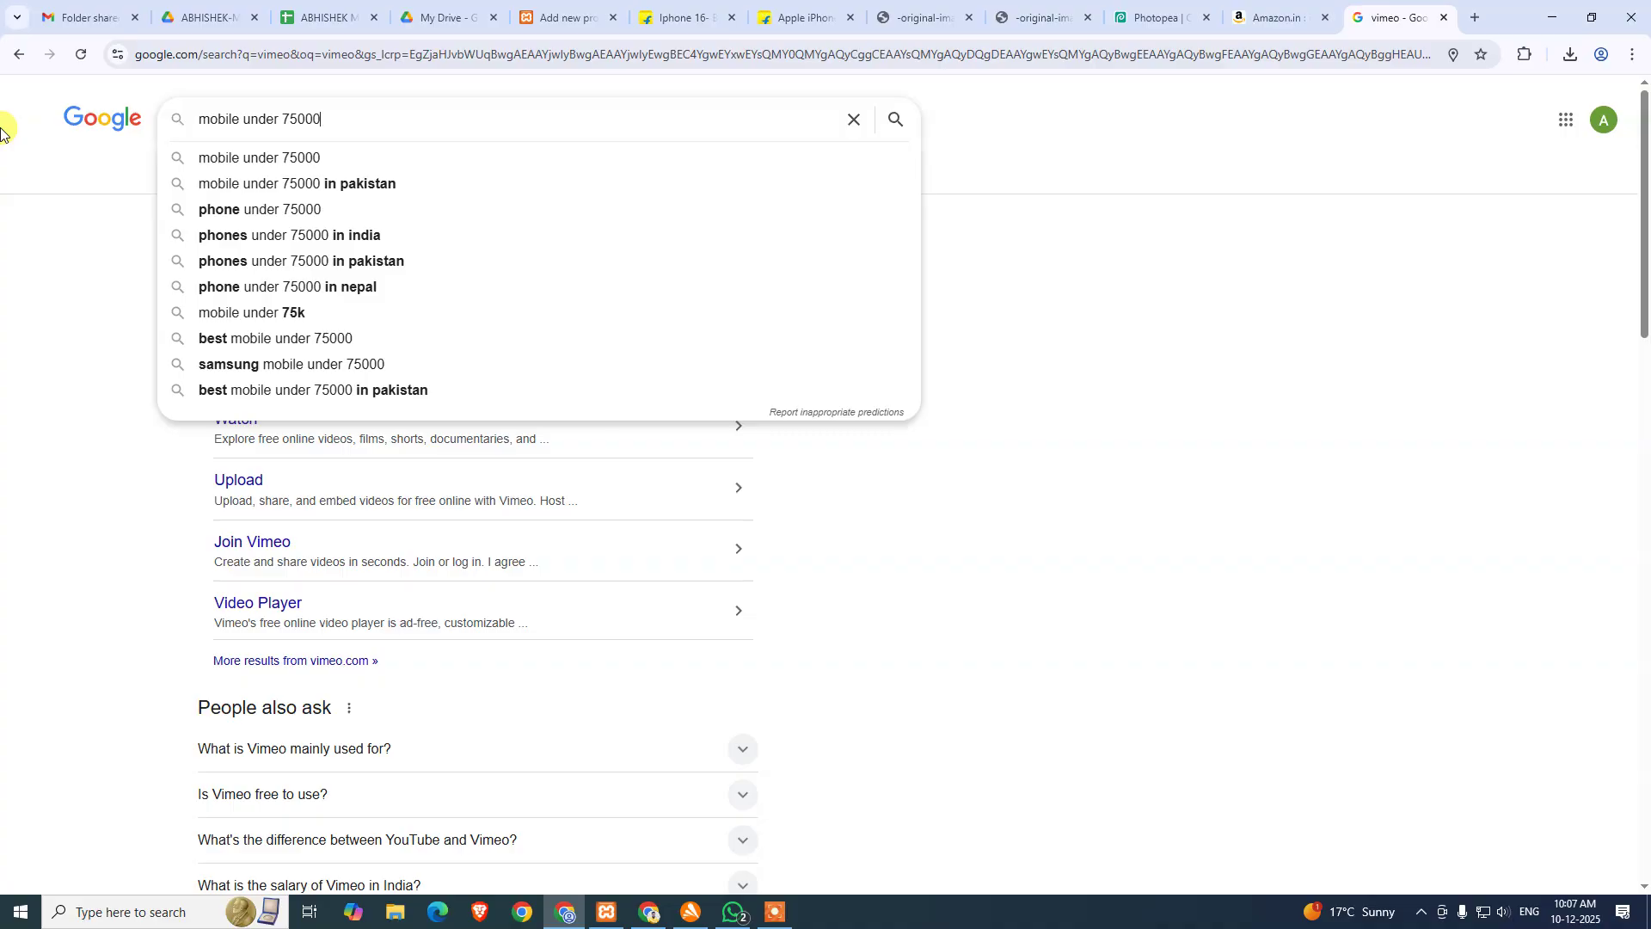
pyautogui.press('Return')
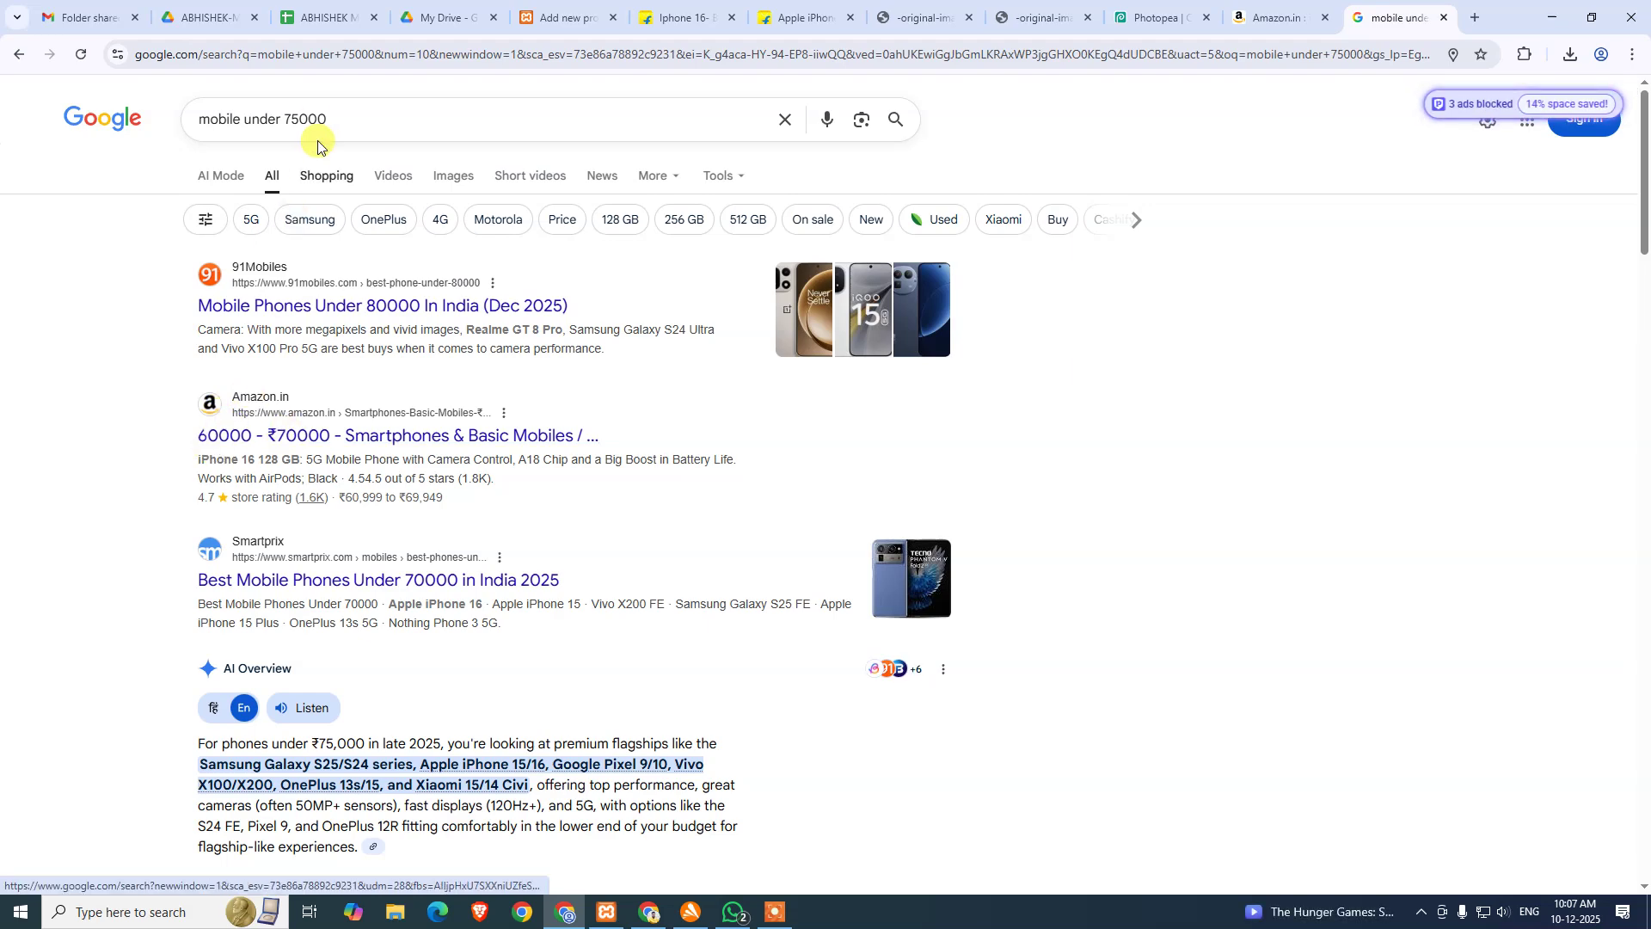
# - Browse Google Shopping listings for mobiles under 75000, such as the iPhone 16e at ₹59,900
pyautogui.click(325, 178)
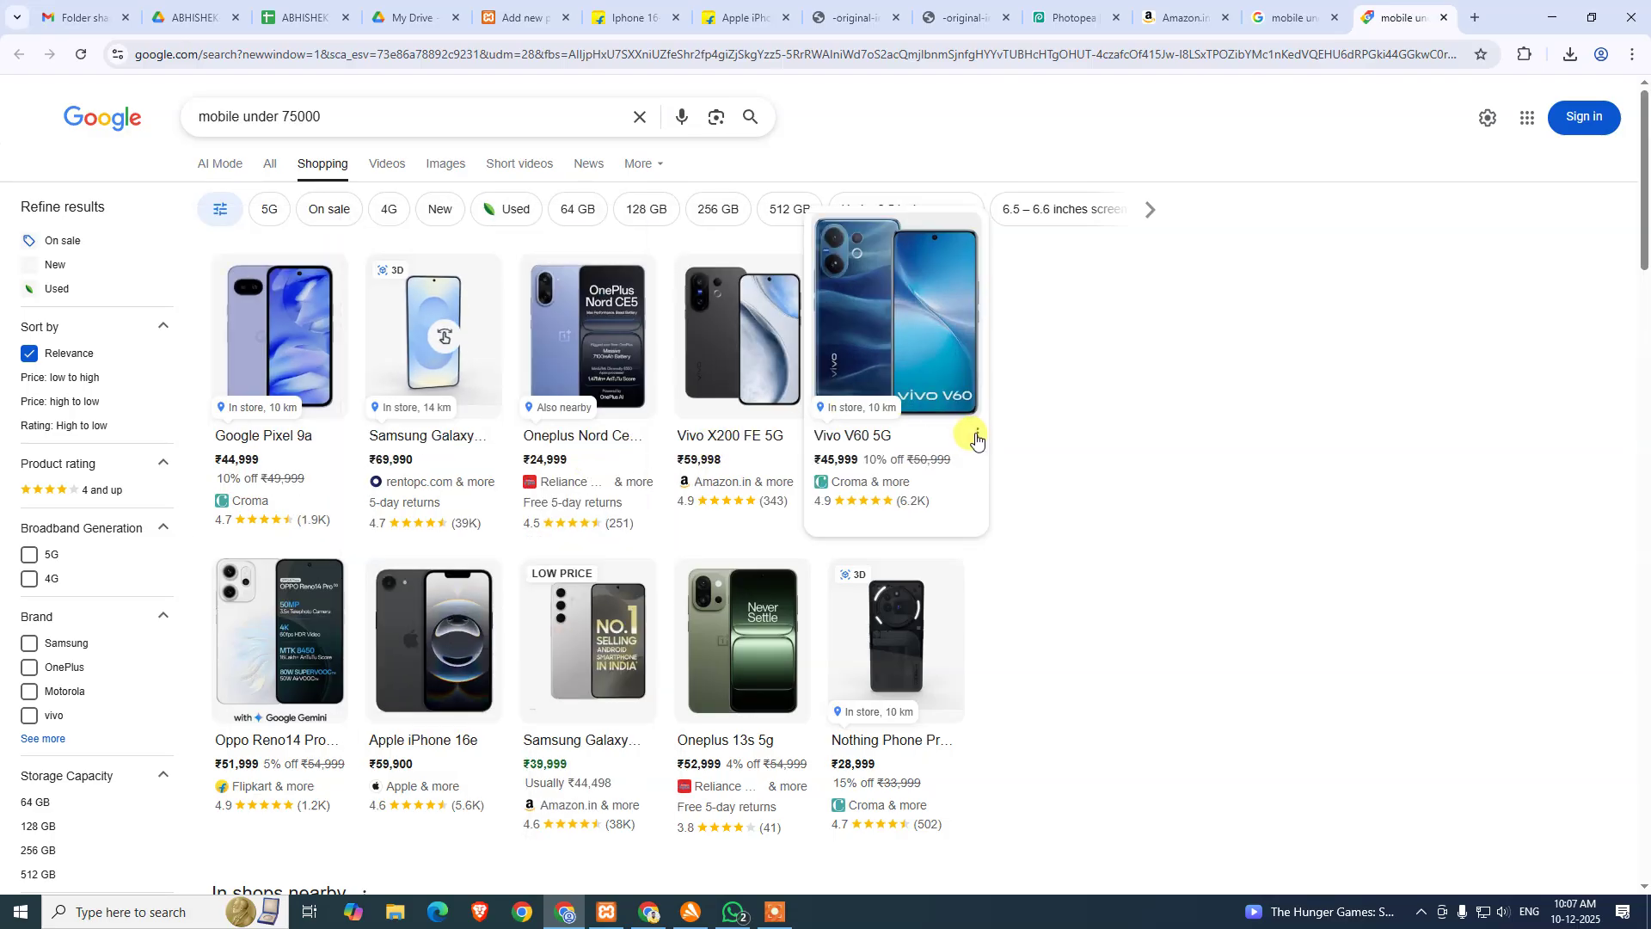
pyautogui.scroll(-1, 1146, 757)
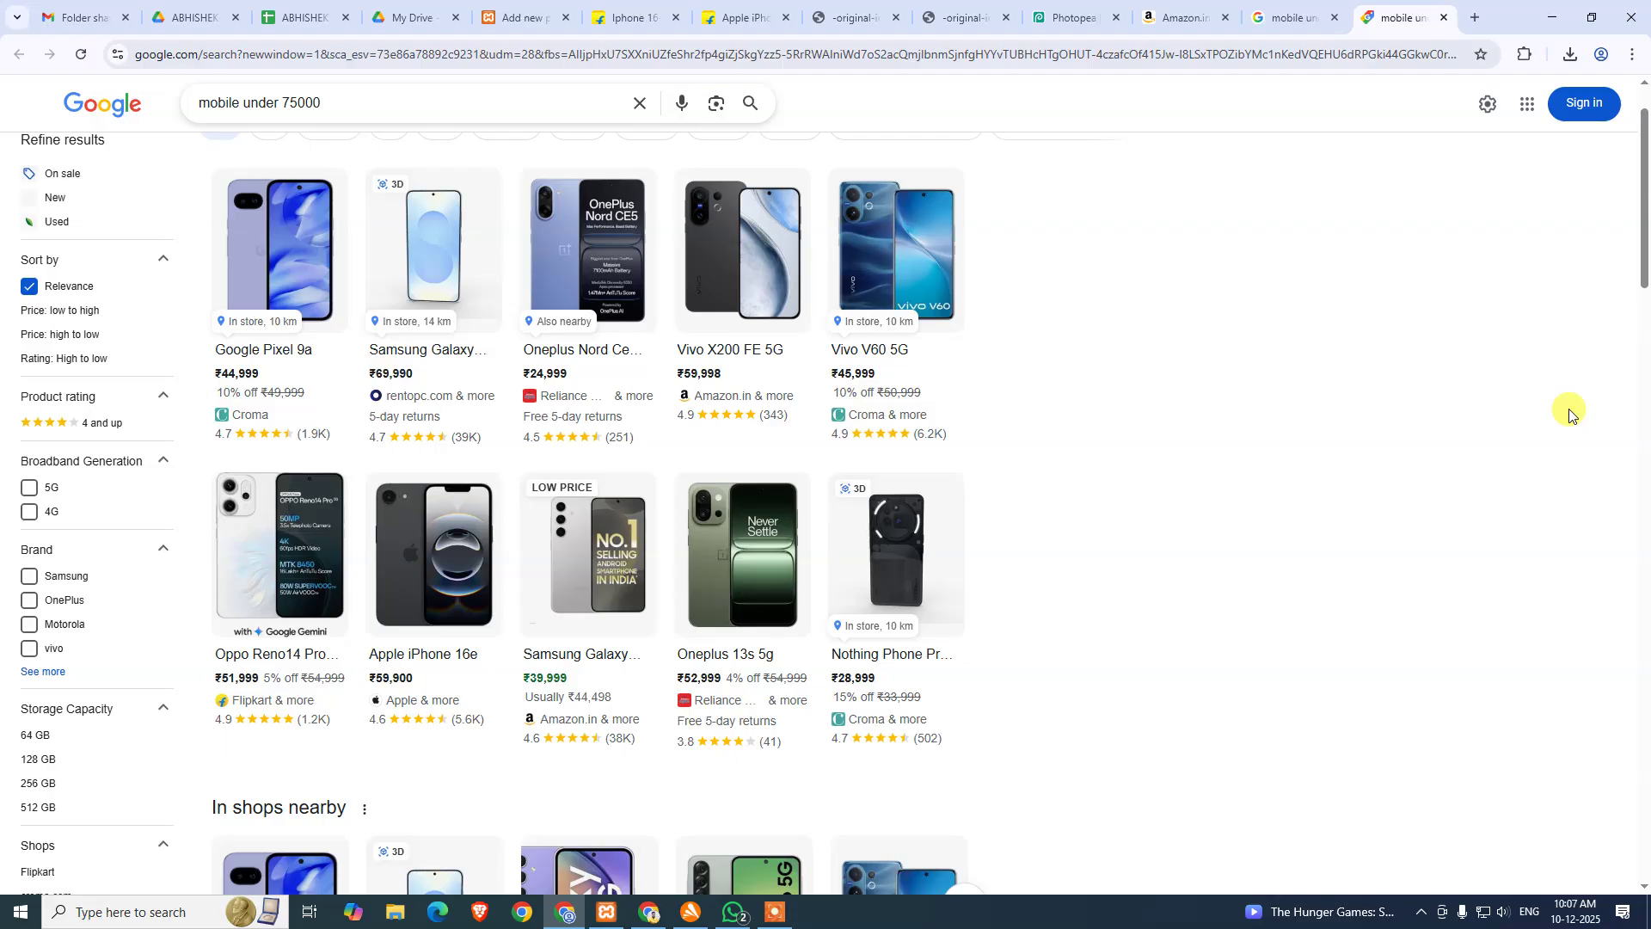
pyautogui.scroll(-3, 985, 583)
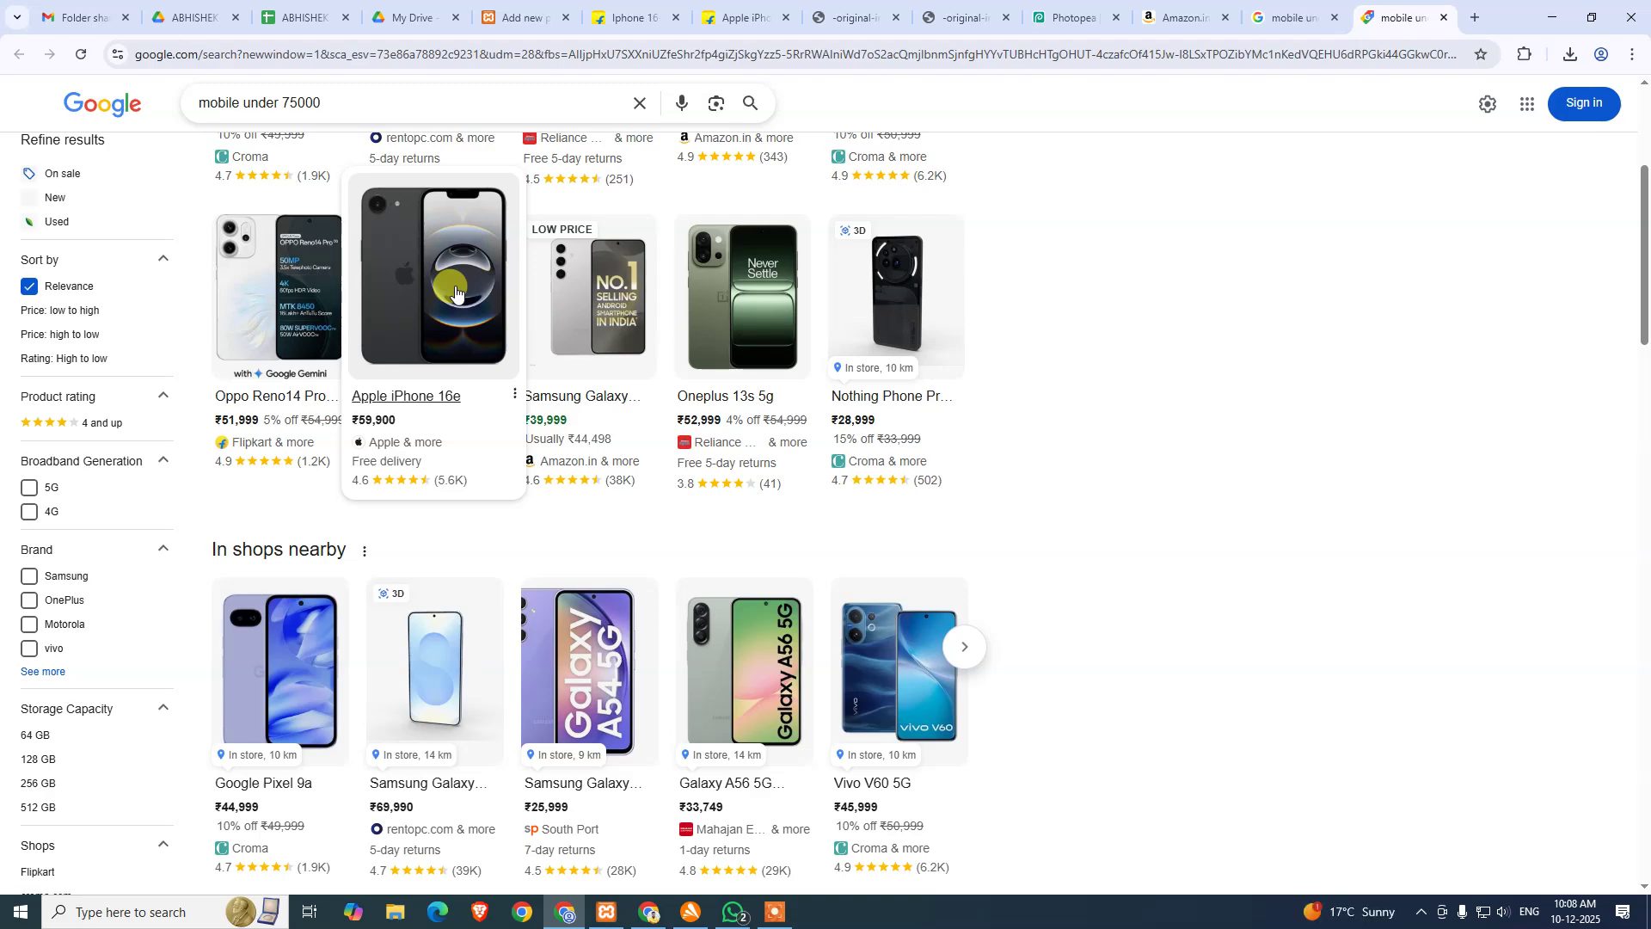
pyautogui.scroll(-13, 1088, 508)
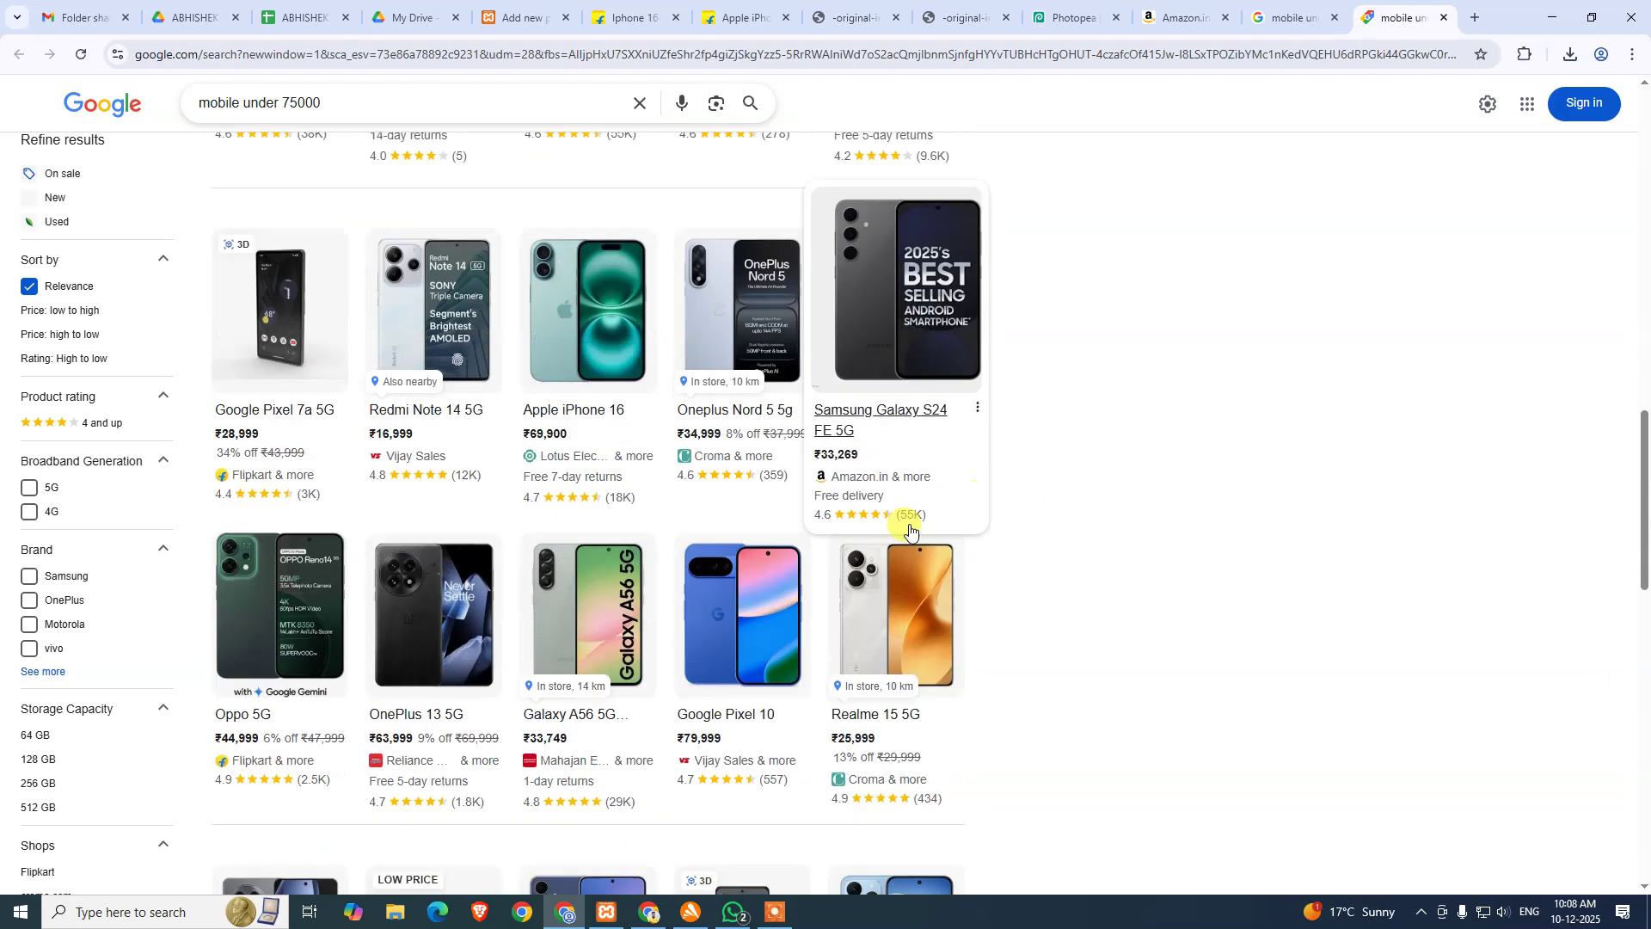
pyautogui.scroll(8, 542, 275)
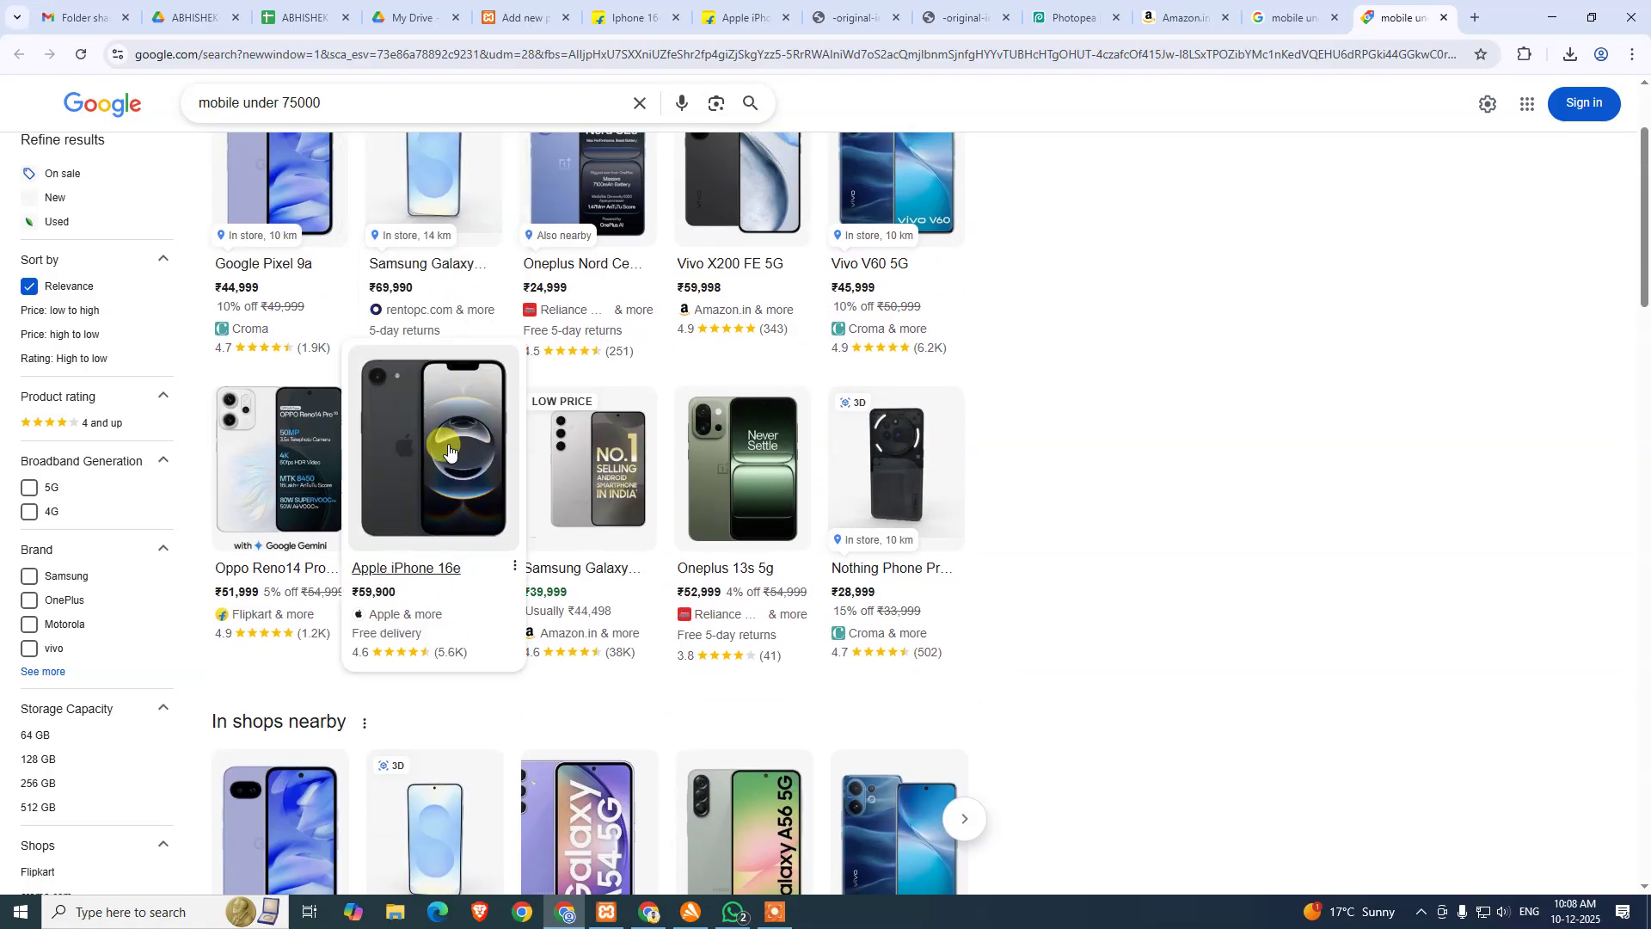
# - From the Apple iPhone 16e listing's details, open Apple's own Buy iPhone 16e page (₹59,900) in a new tab
pyautogui.click(445, 449)
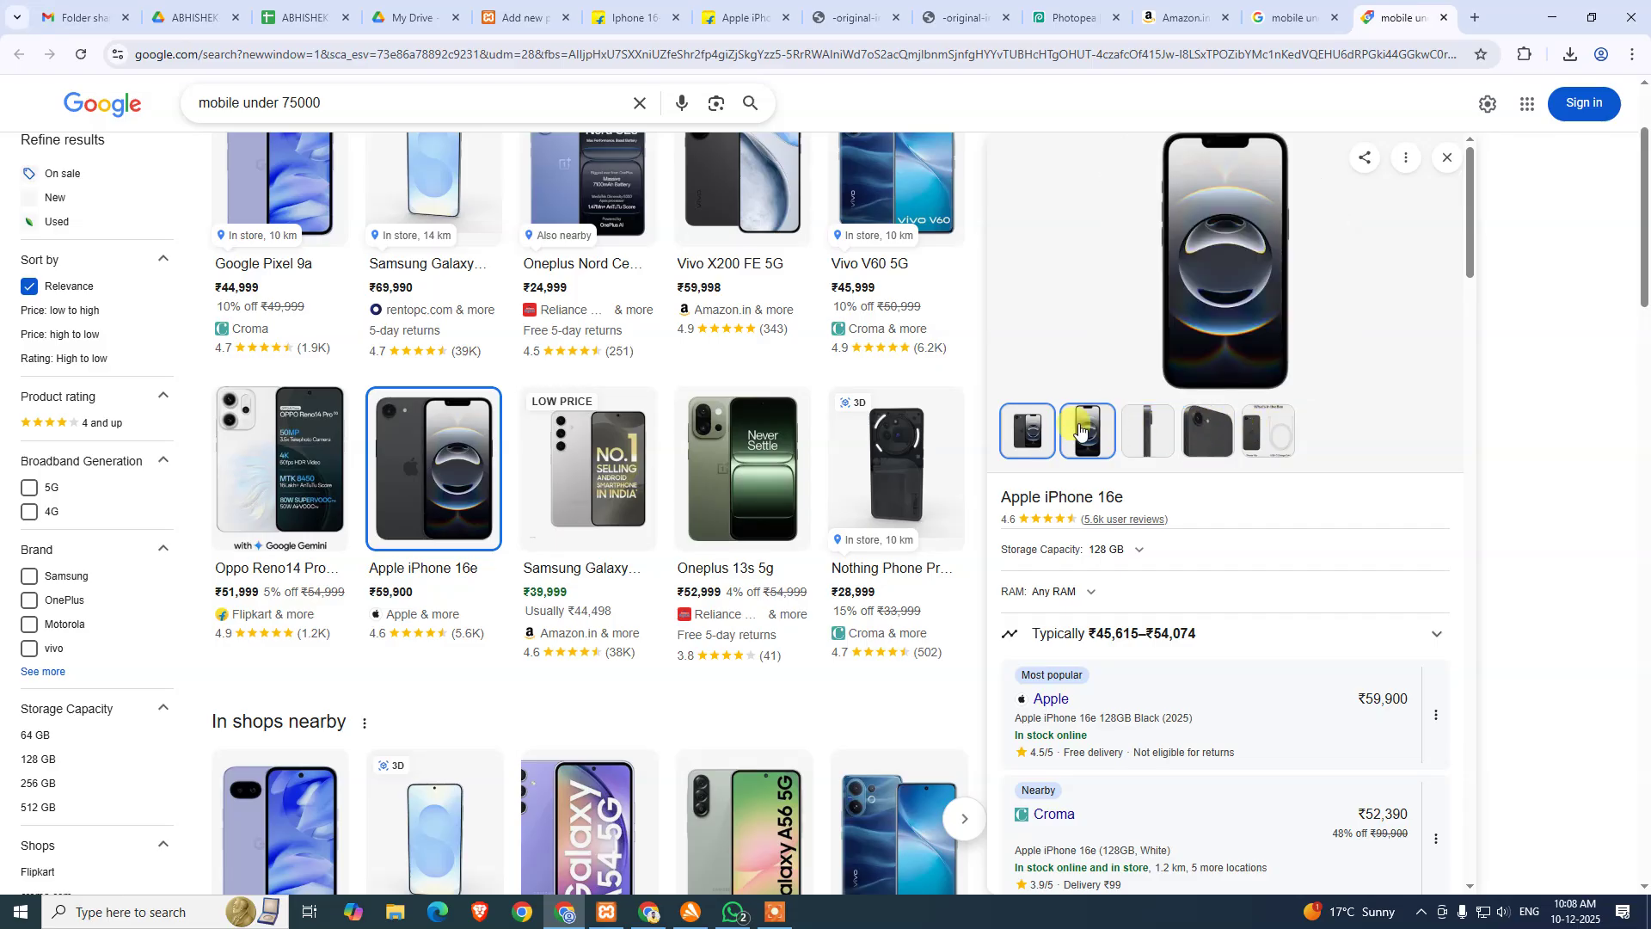
pyautogui.scroll(-8, 809, 550)
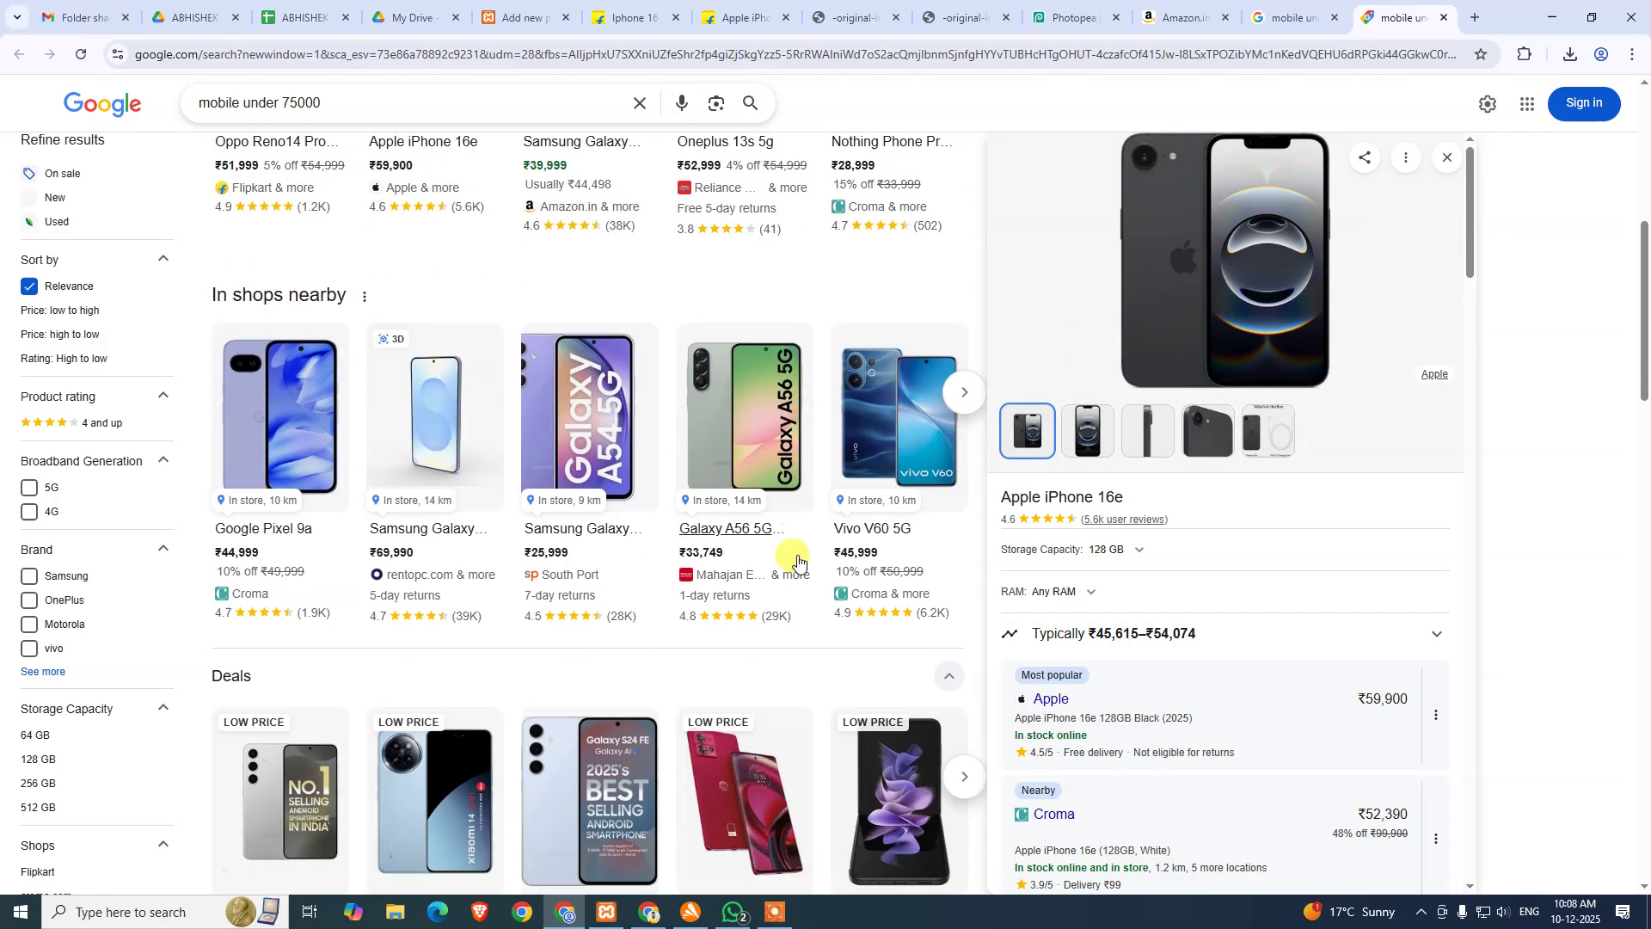
pyautogui.scroll(-2, 813, 552)
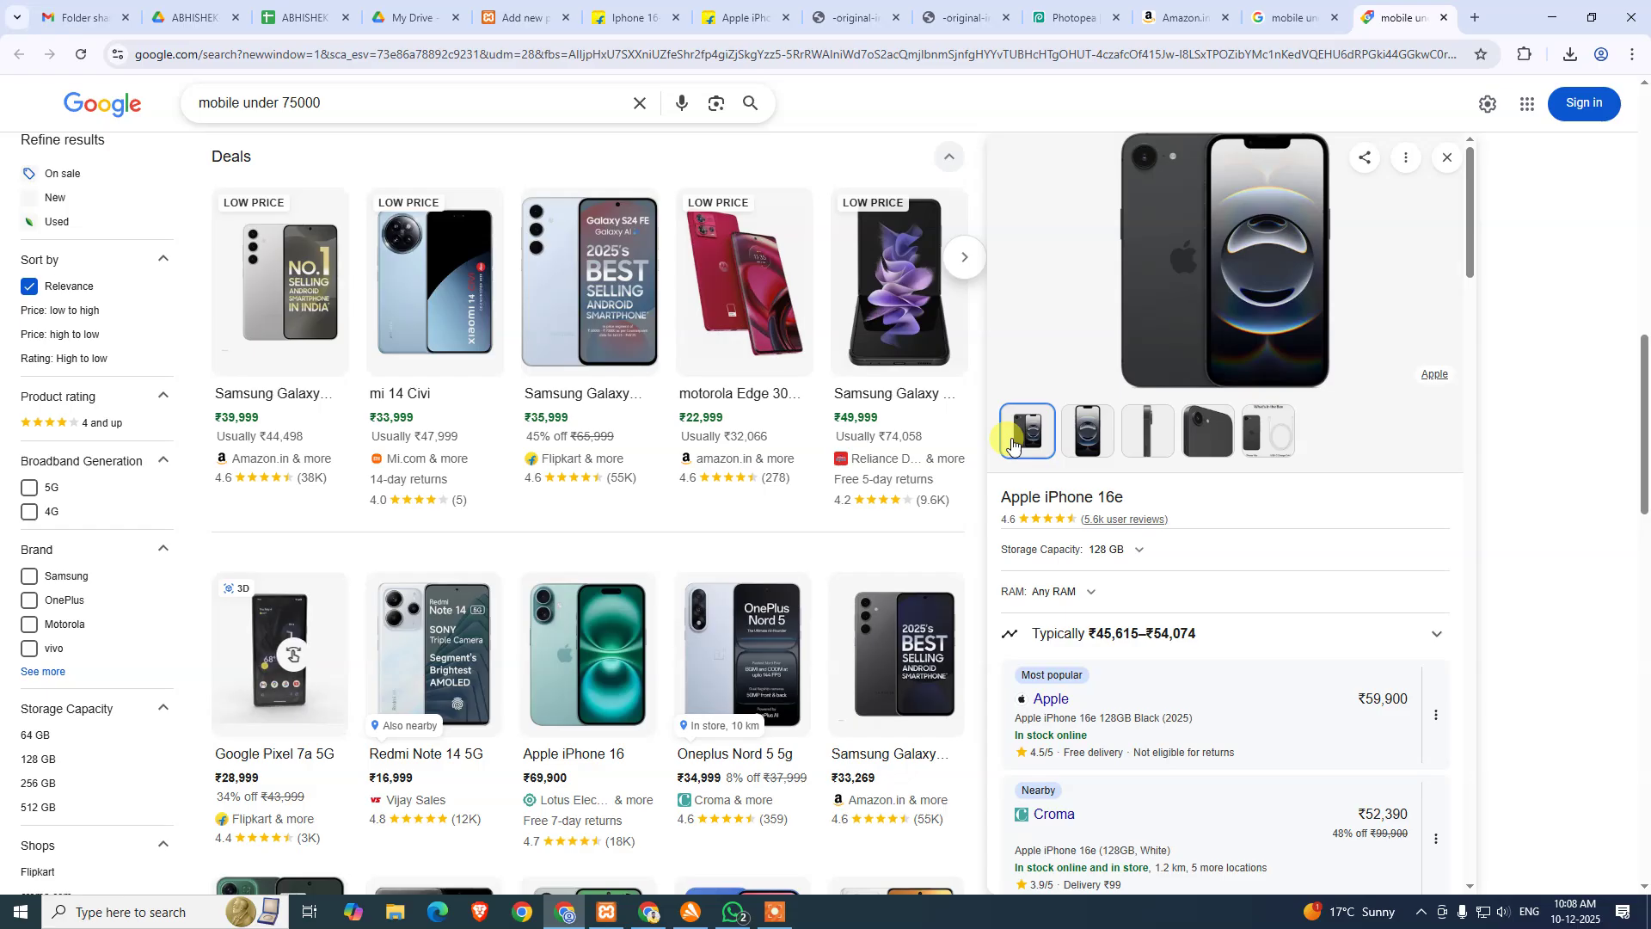
pyautogui.scroll(10, 546, 405)
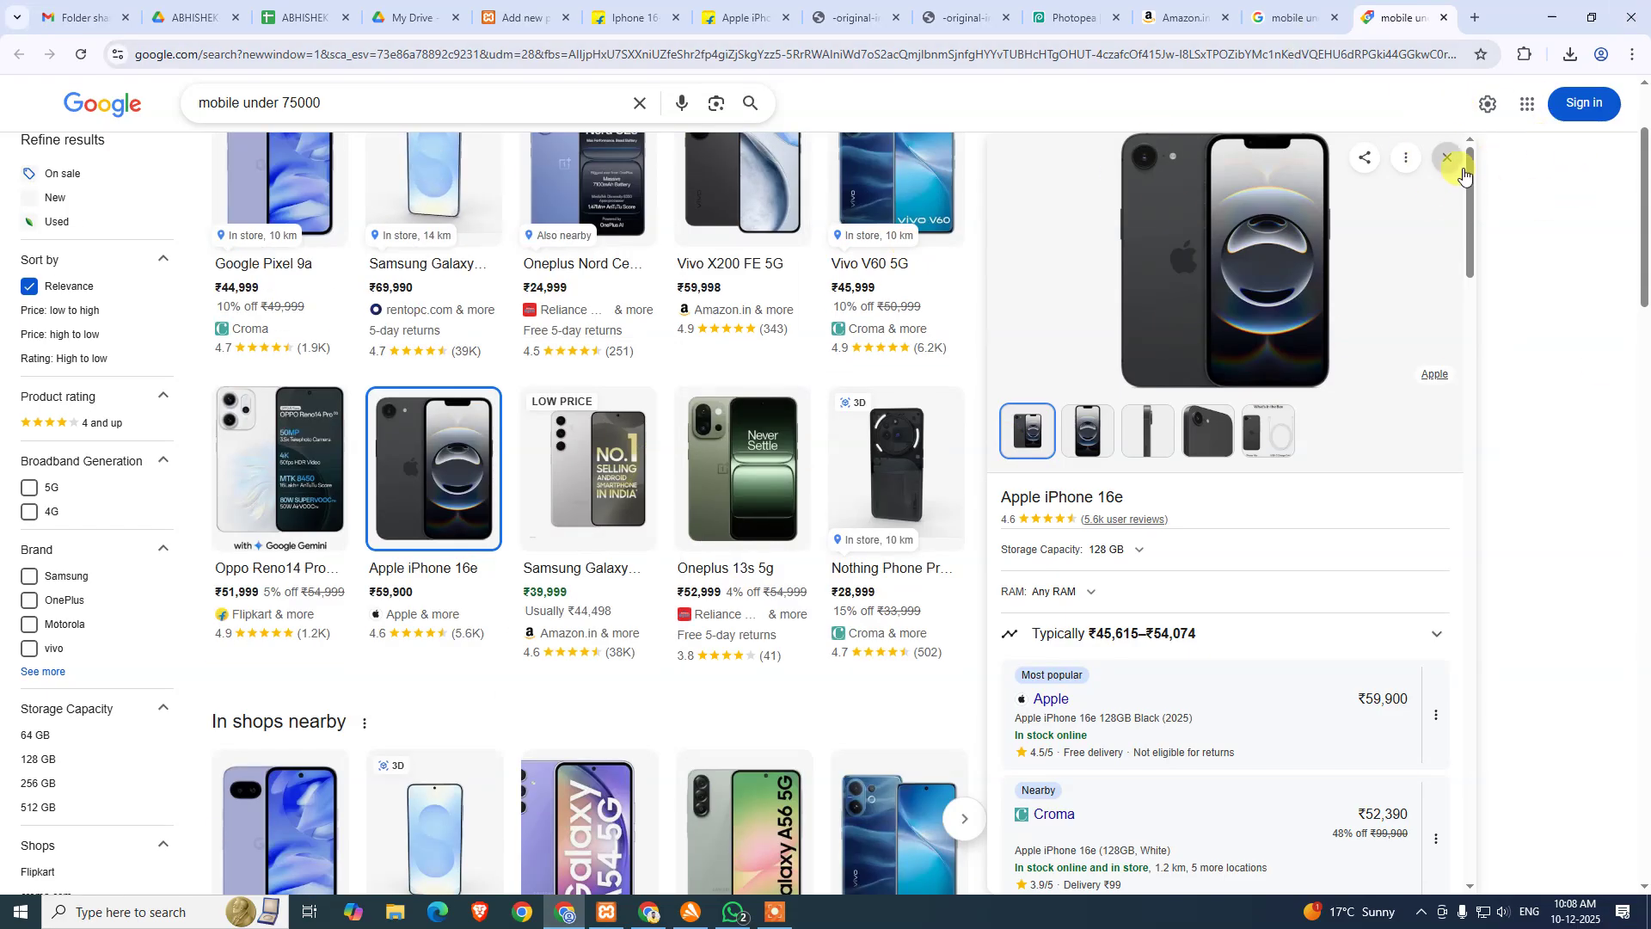
pyautogui.click(1448, 158)
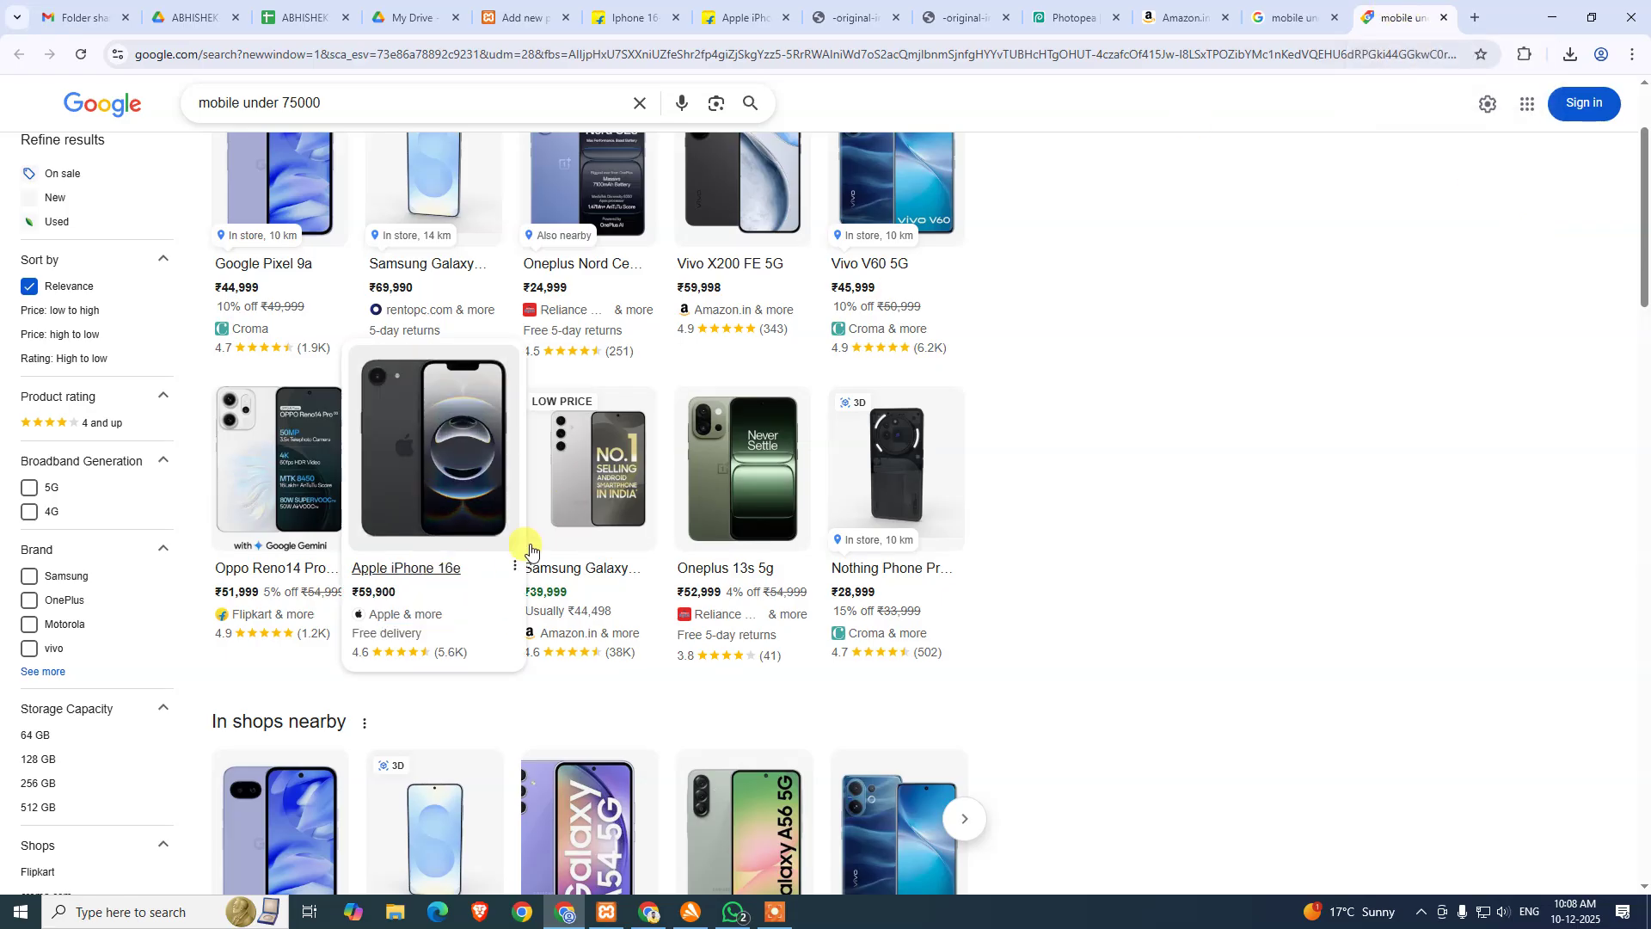
pyautogui.click(437, 571)
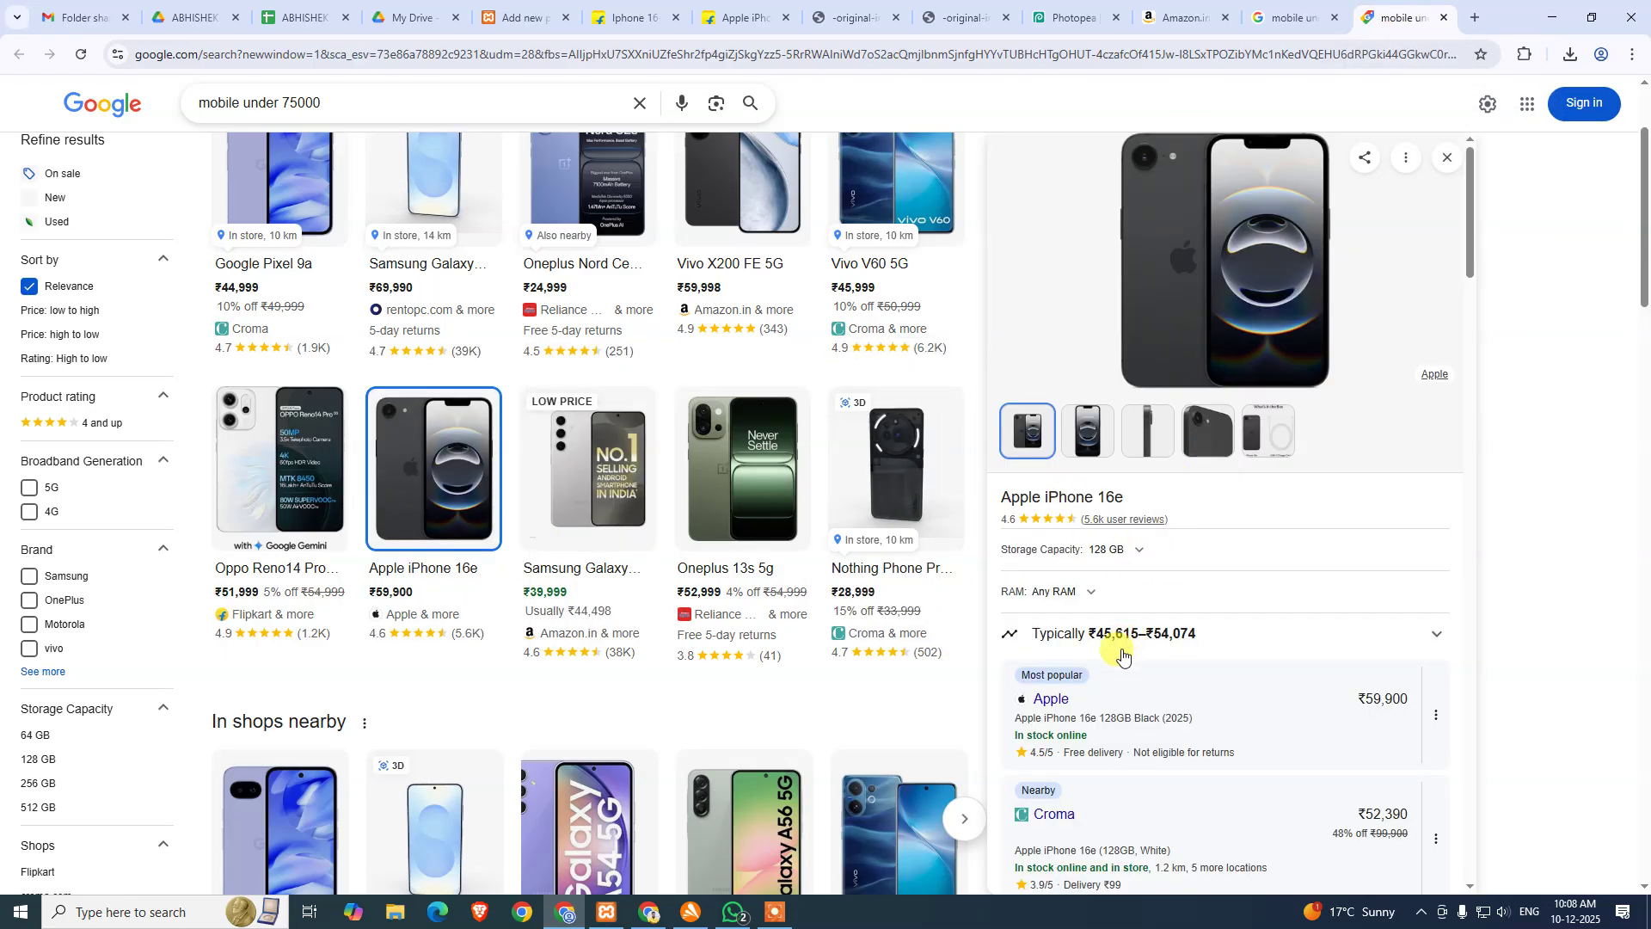
pyautogui.click(1047, 693)
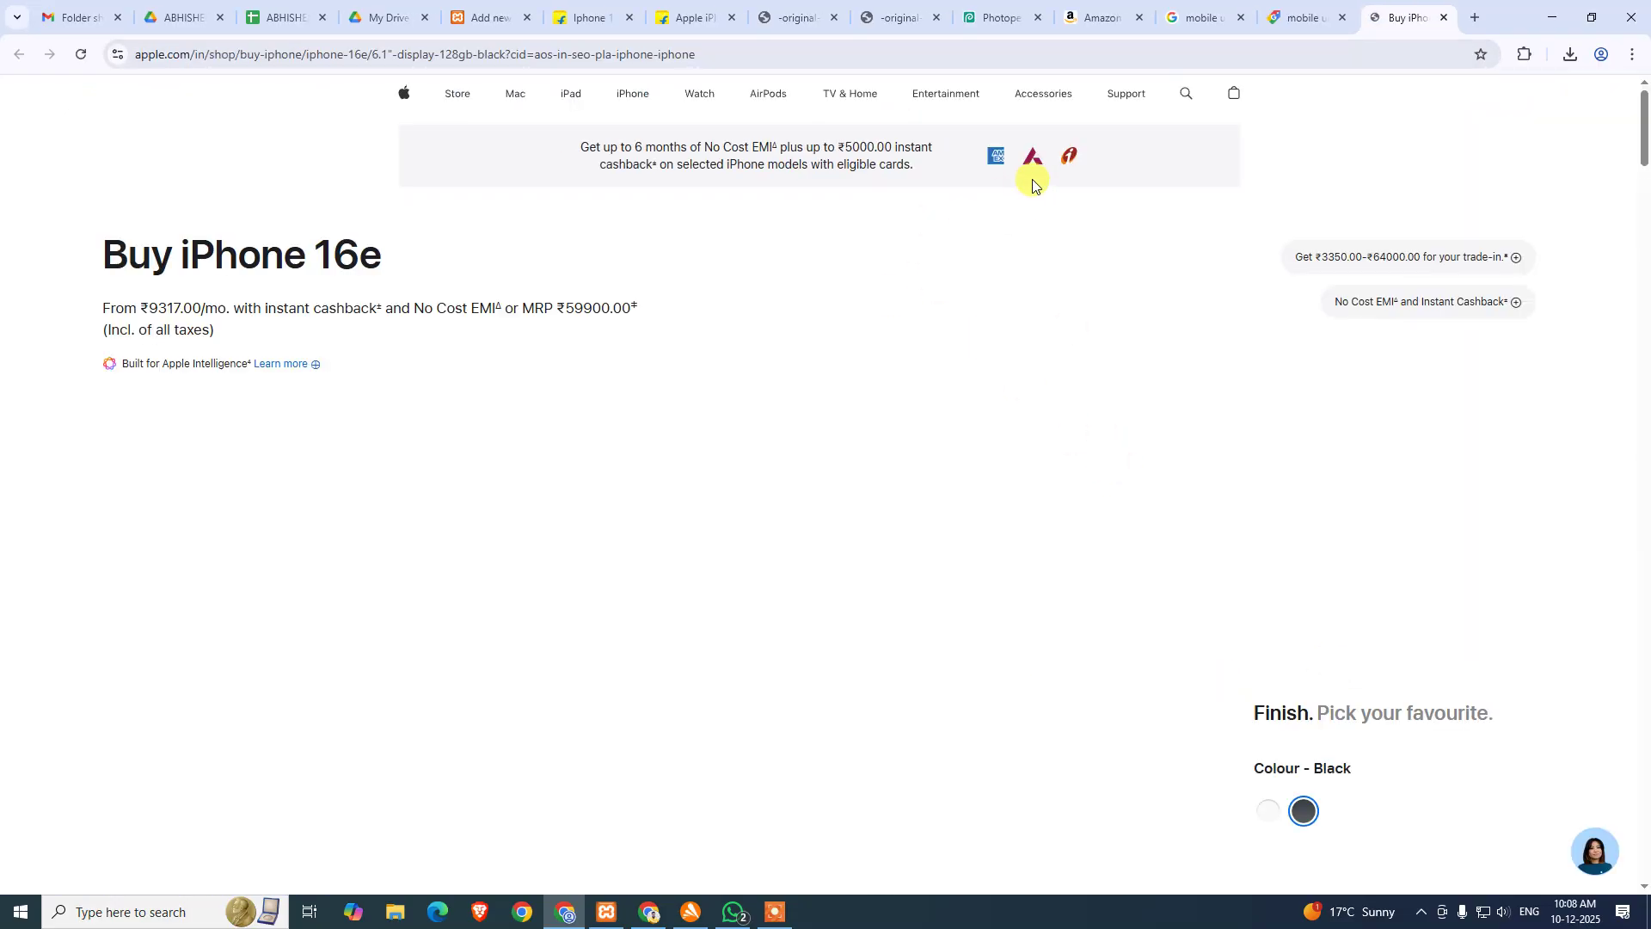
# - Scroll to the 'Which iPhone is right for you?' comparison and highlight the iPhone 16e's video playback spec
pyautogui.scroll(-5, 949, 478)
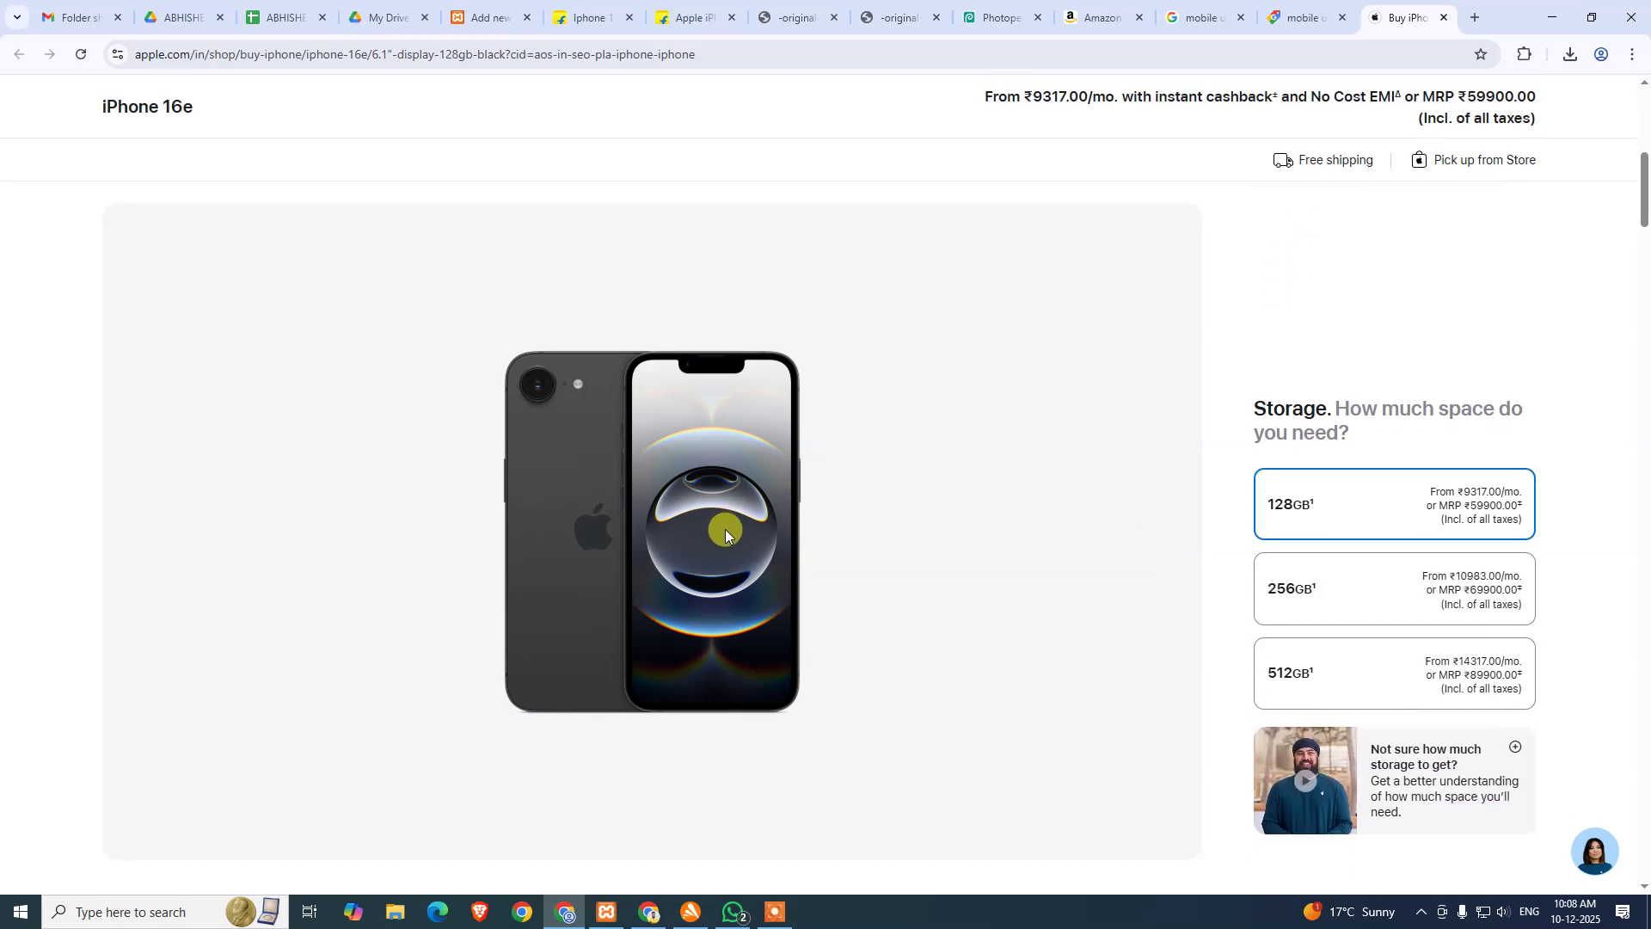
pyautogui.scroll(-15, 952, 523)
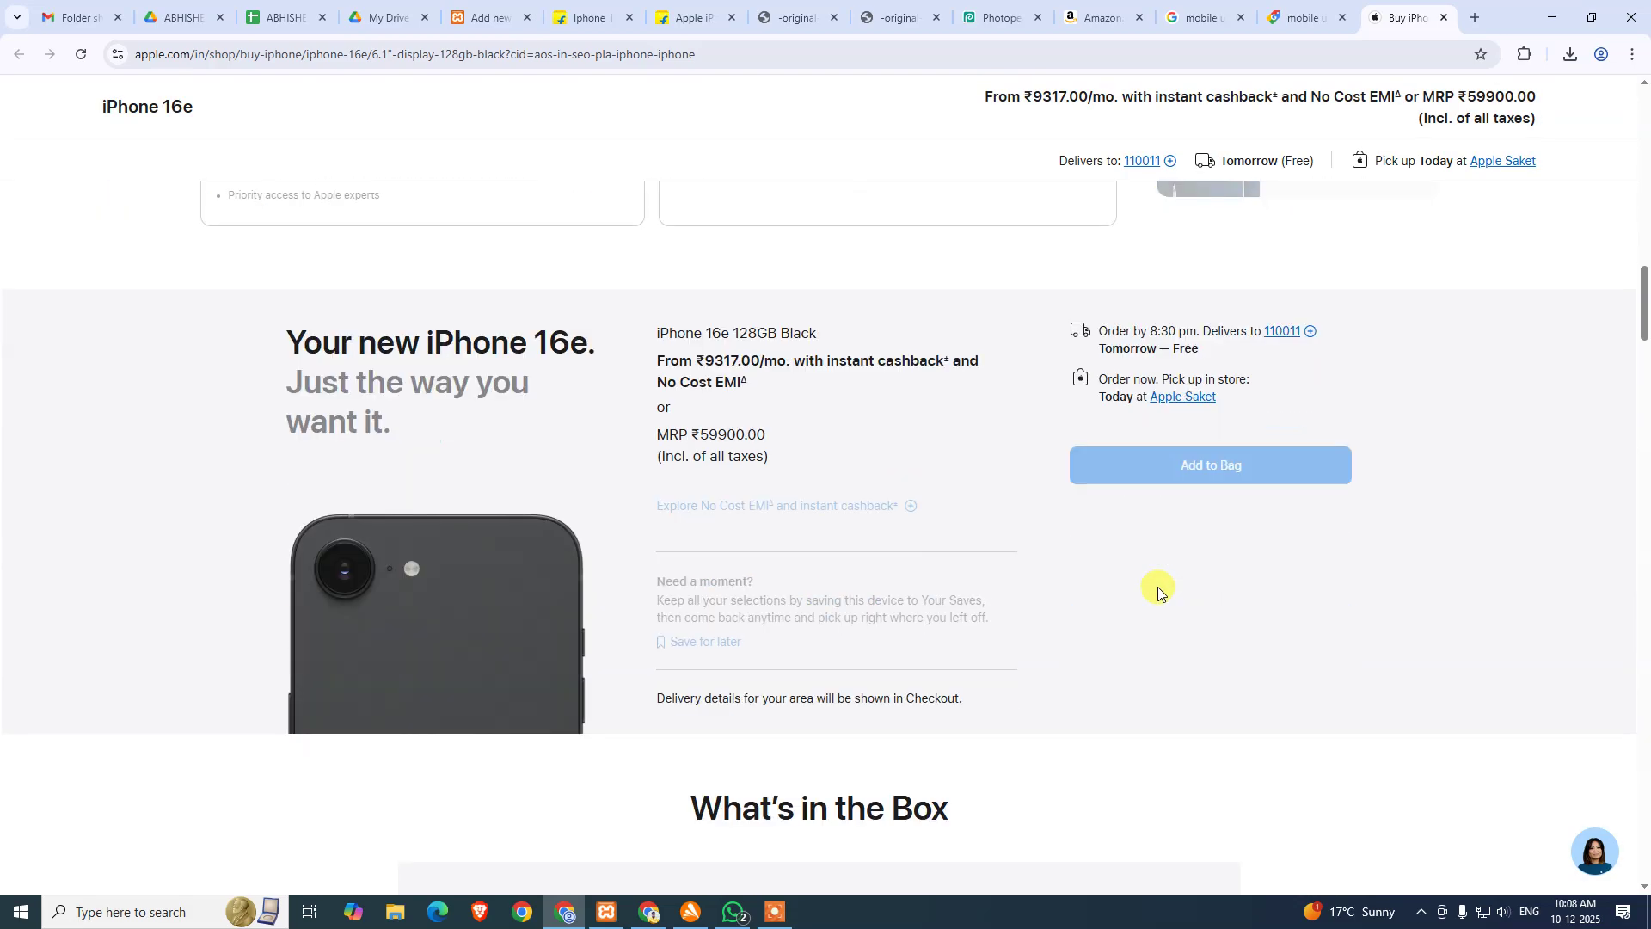
pyautogui.scroll(-15, 1158, 592)
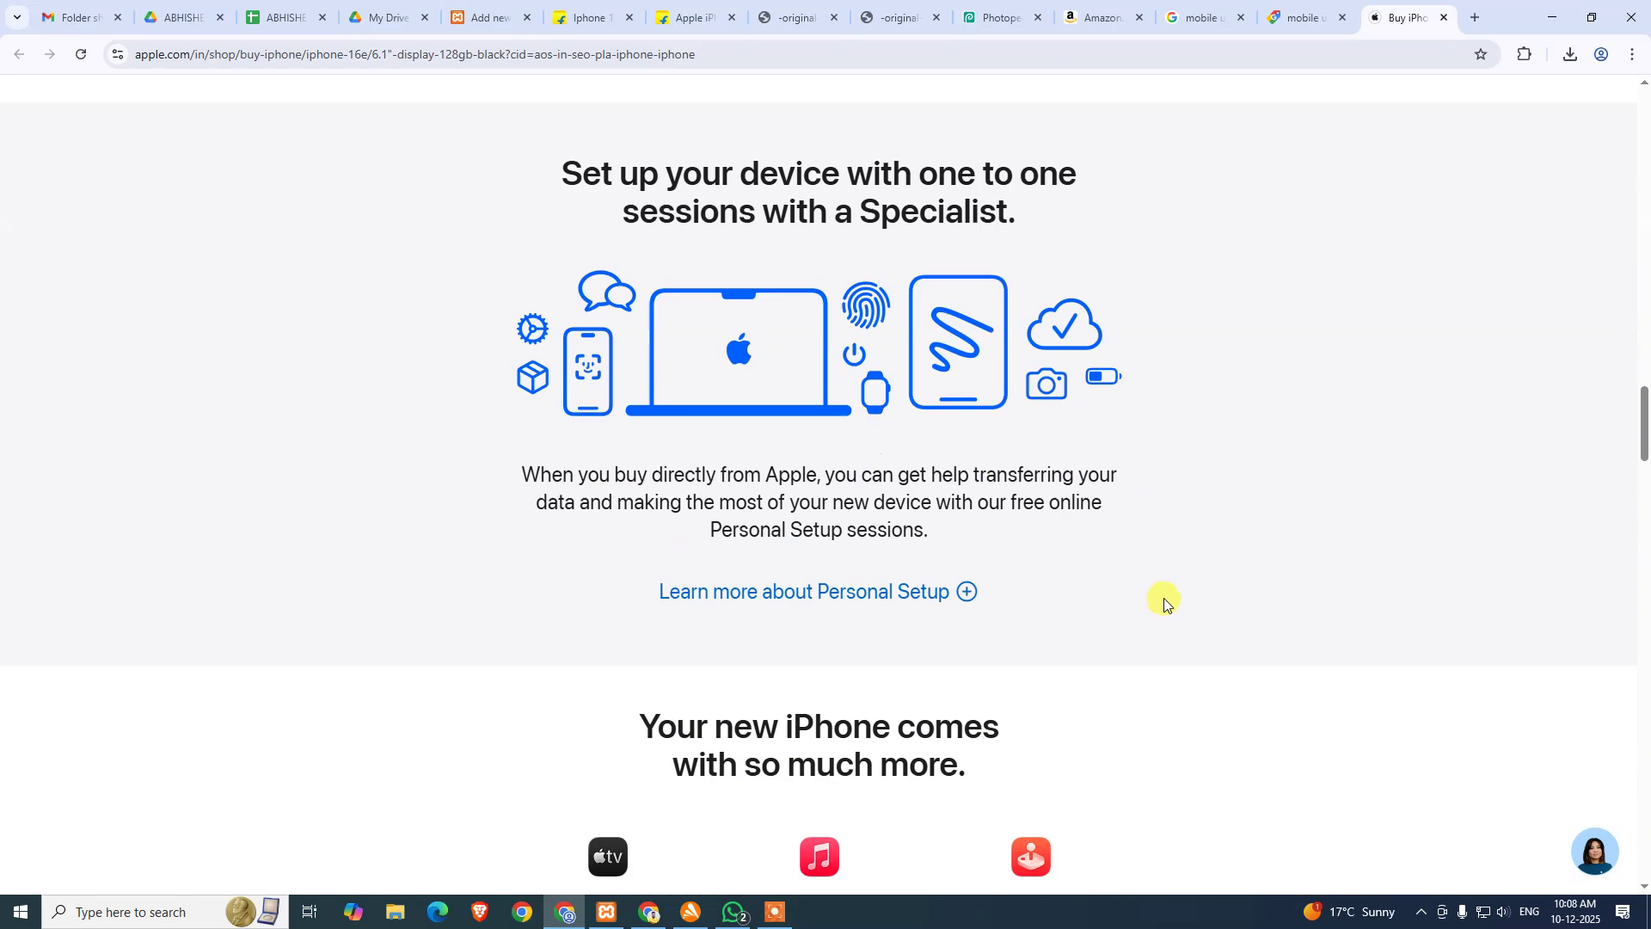
pyautogui.scroll(-5, 1166, 608)
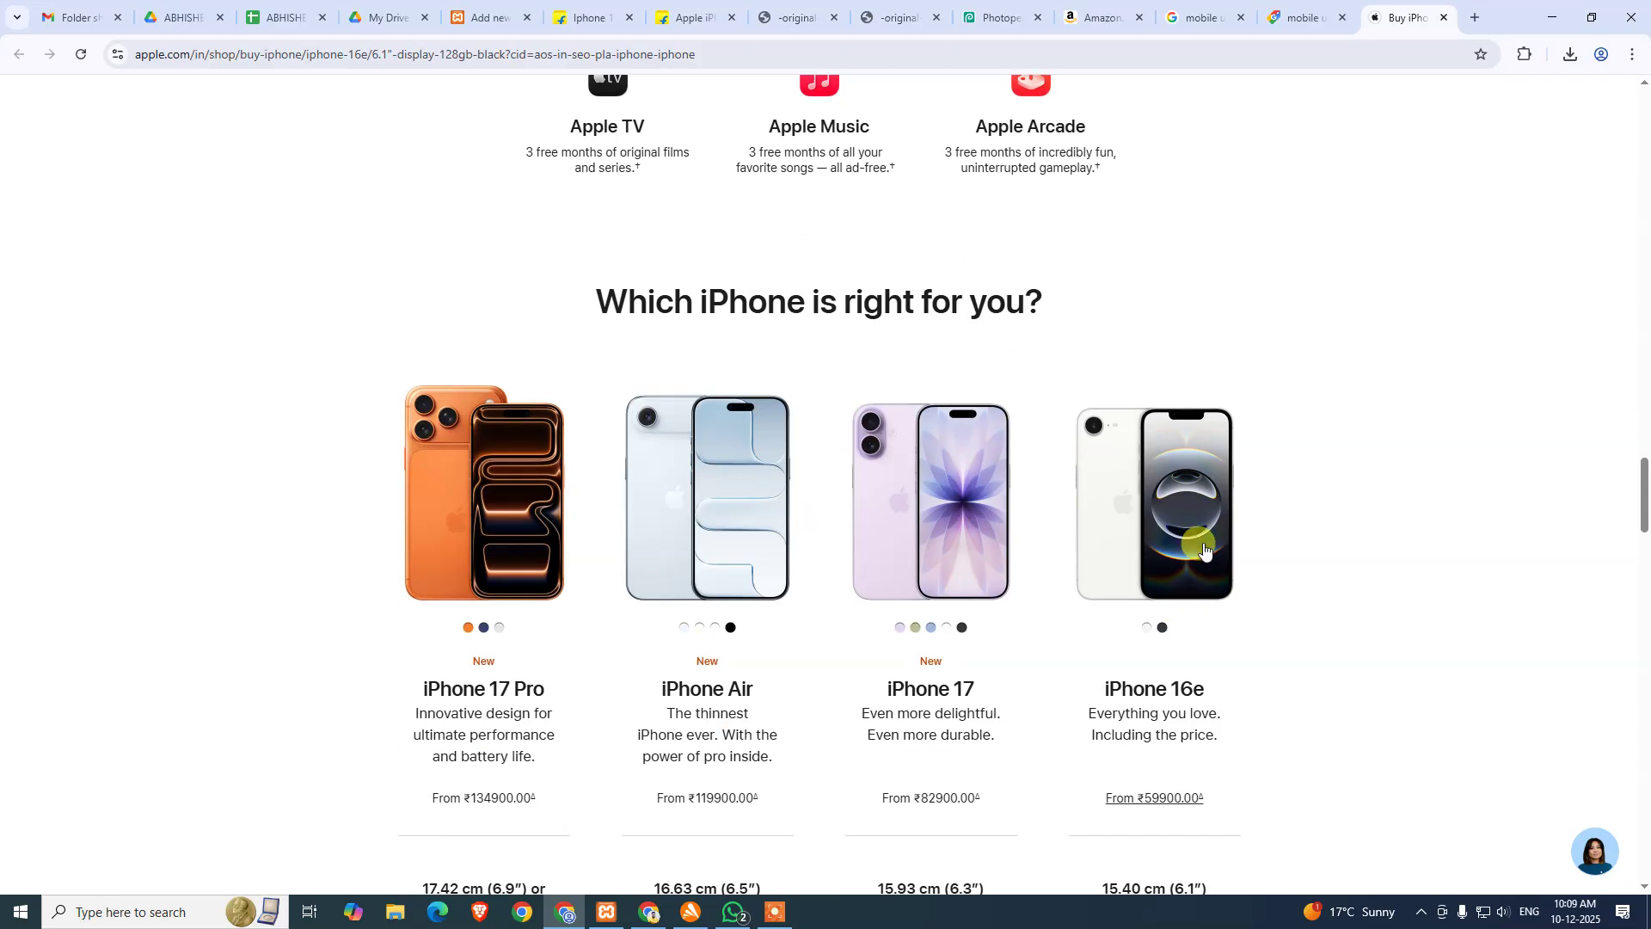
pyautogui.scroll(-10, 1205, 551)
pyautogui.scroll(4, 1048, 531)
pyautogui.scroll(5, 598, 412)
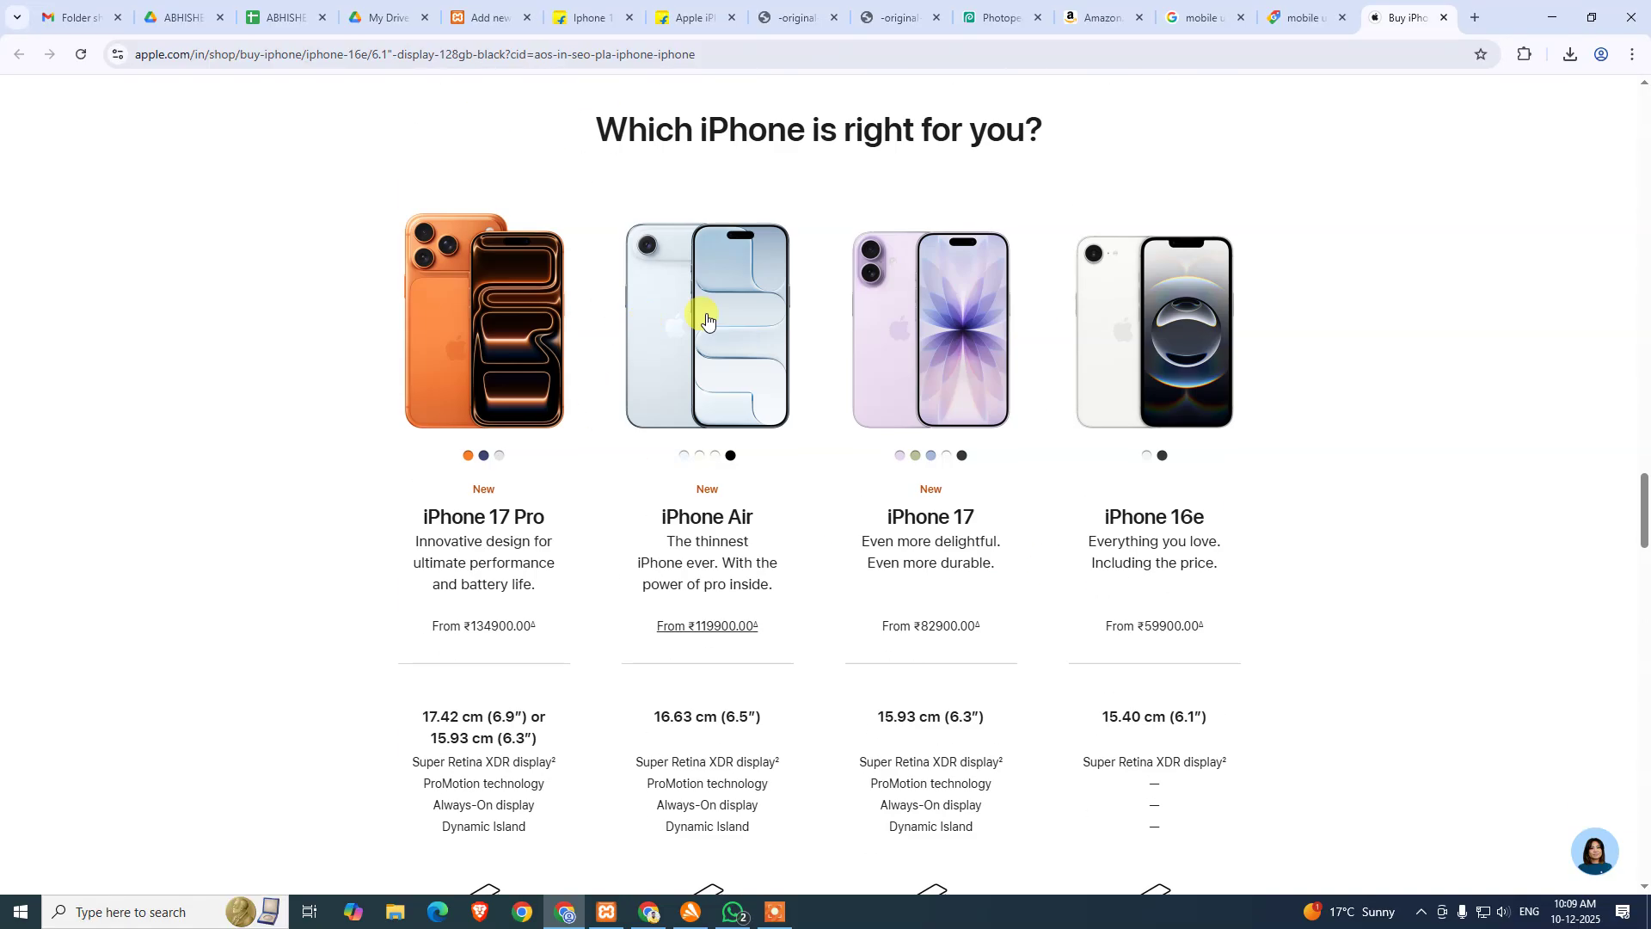
pyautogui.scroll(-3, 1224, 590)
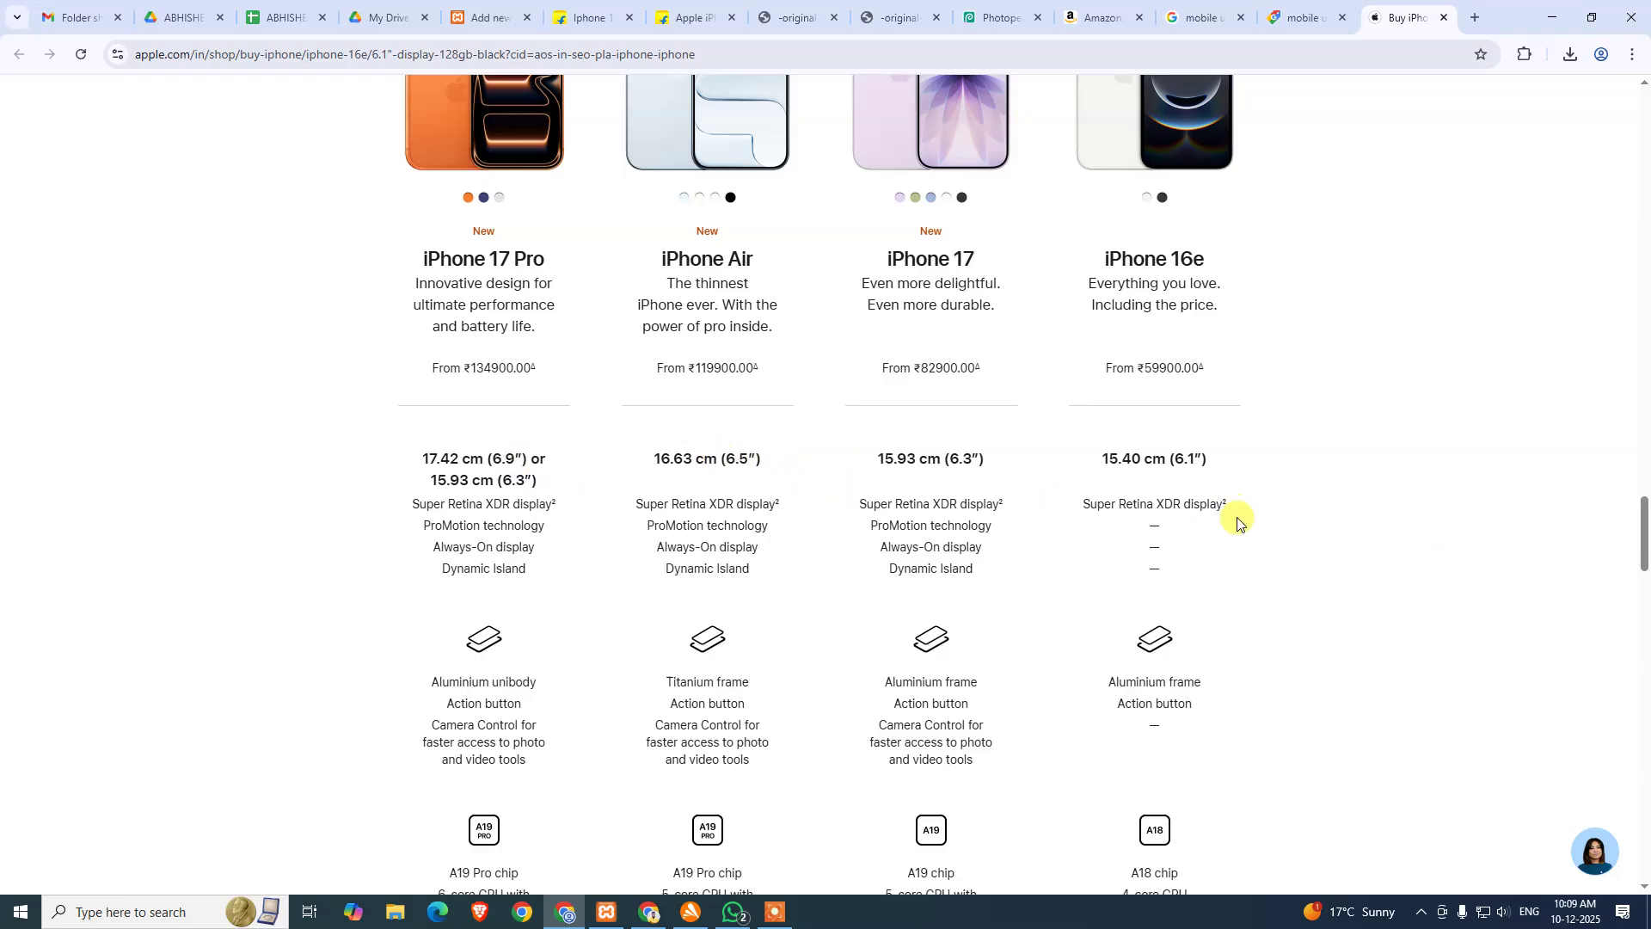
pyautogui.scroll(-1, 1238, 519)
pyautogui.scroll(-3, 1281, 395)
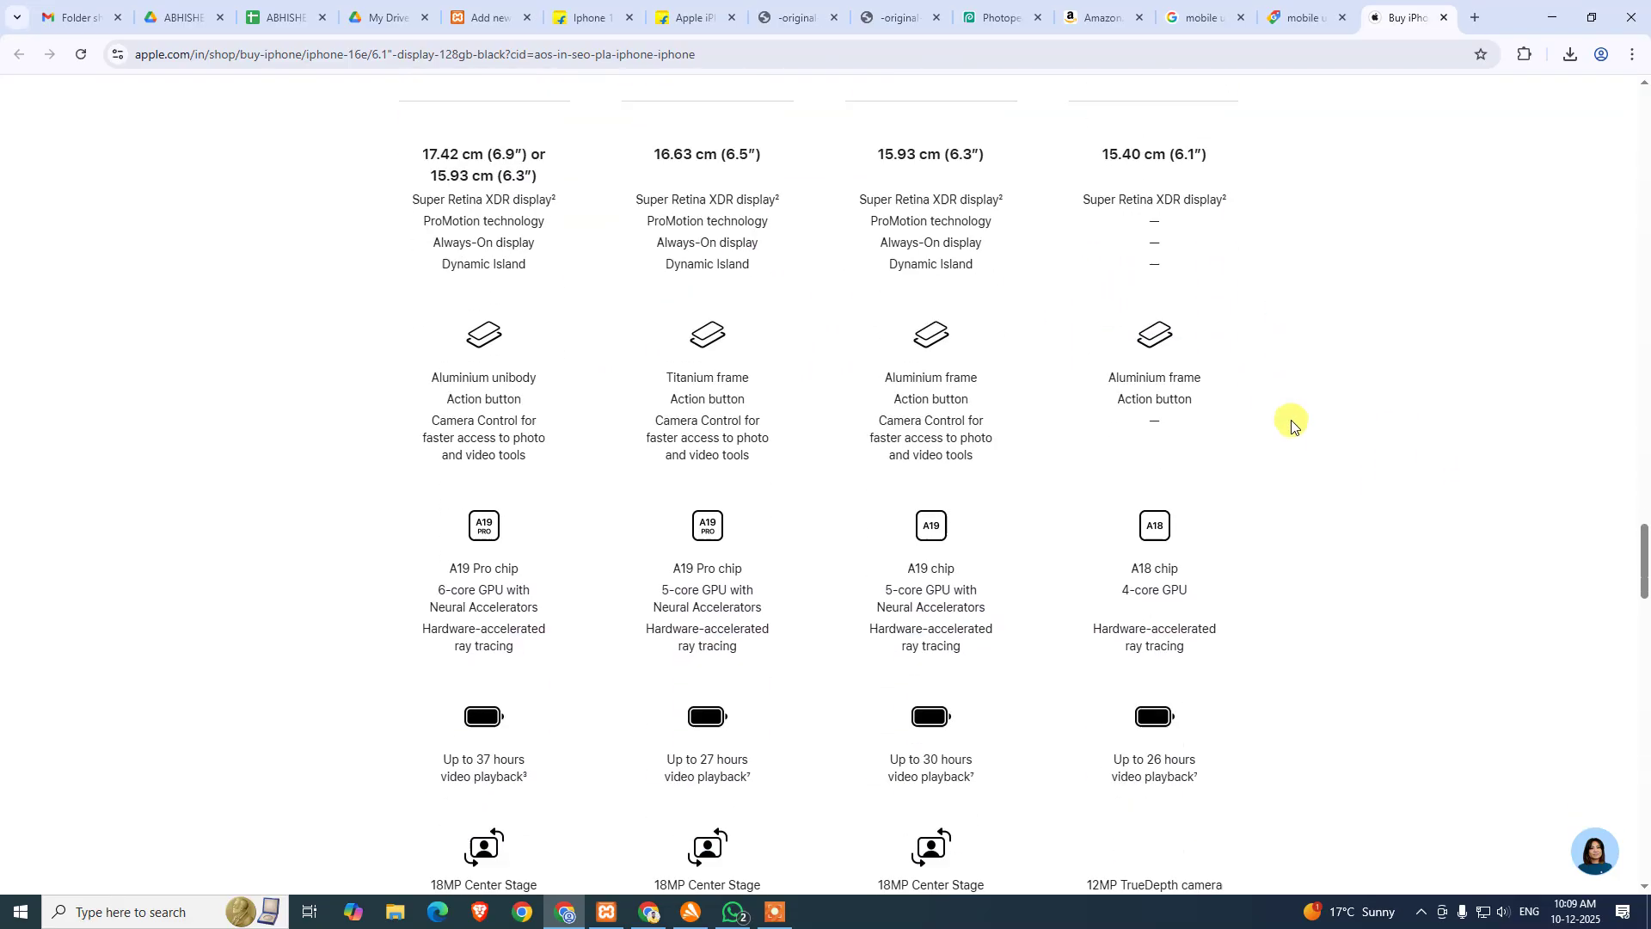
pyautogui.scroll(4, 1290, 424)
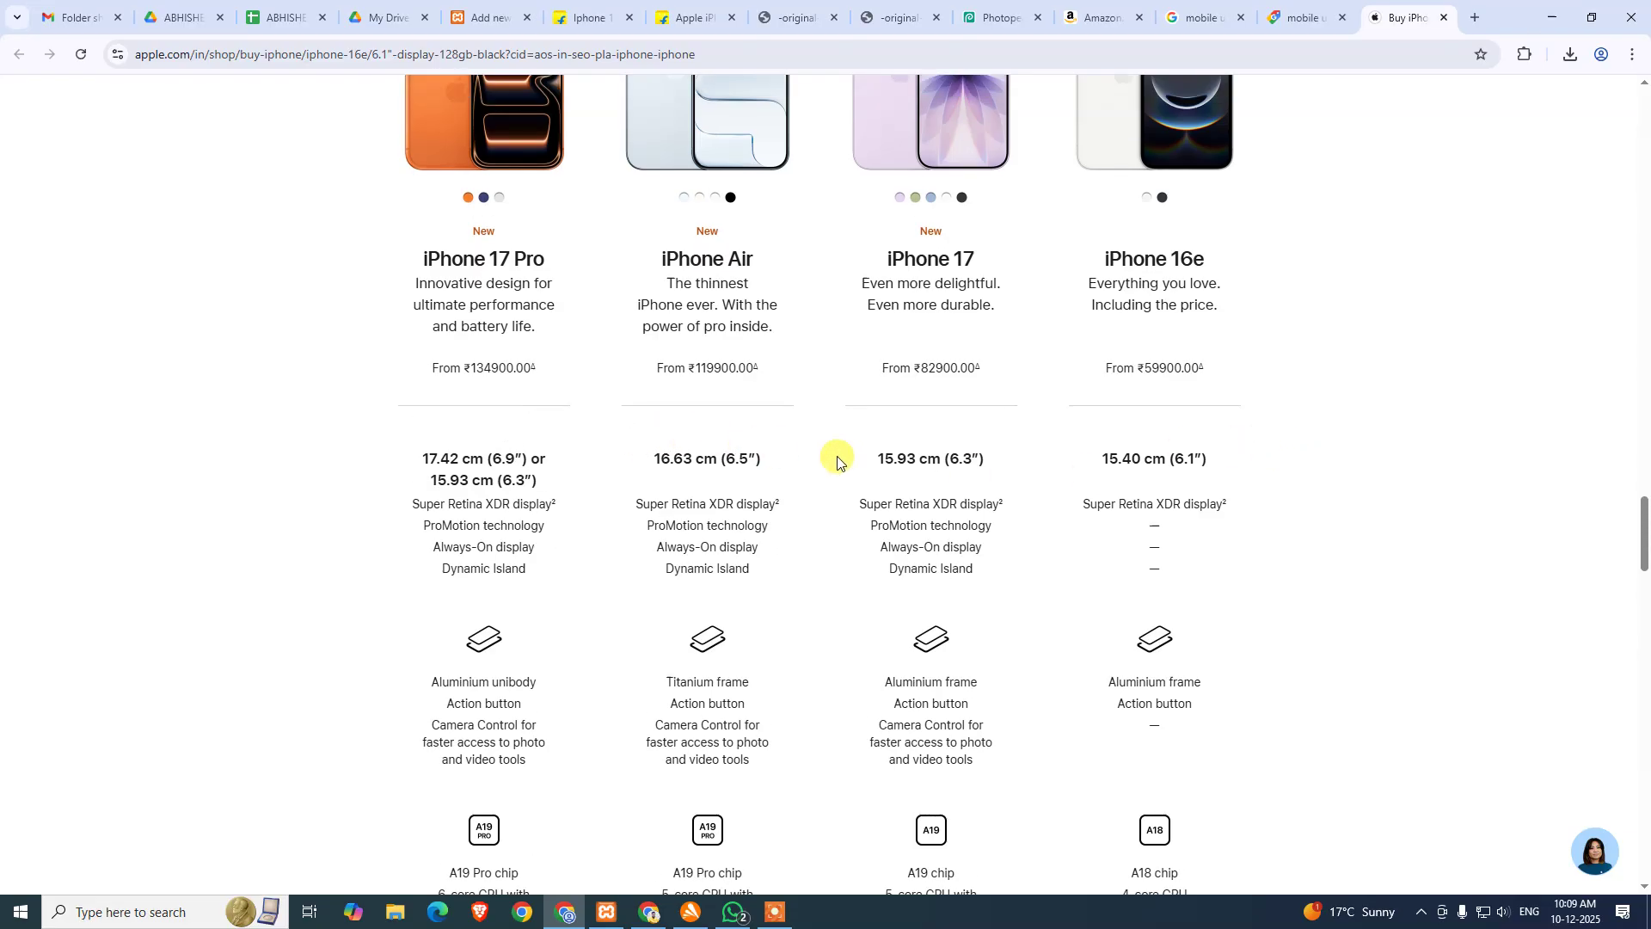
pyautogui.scroll(-7, 1001, 465)
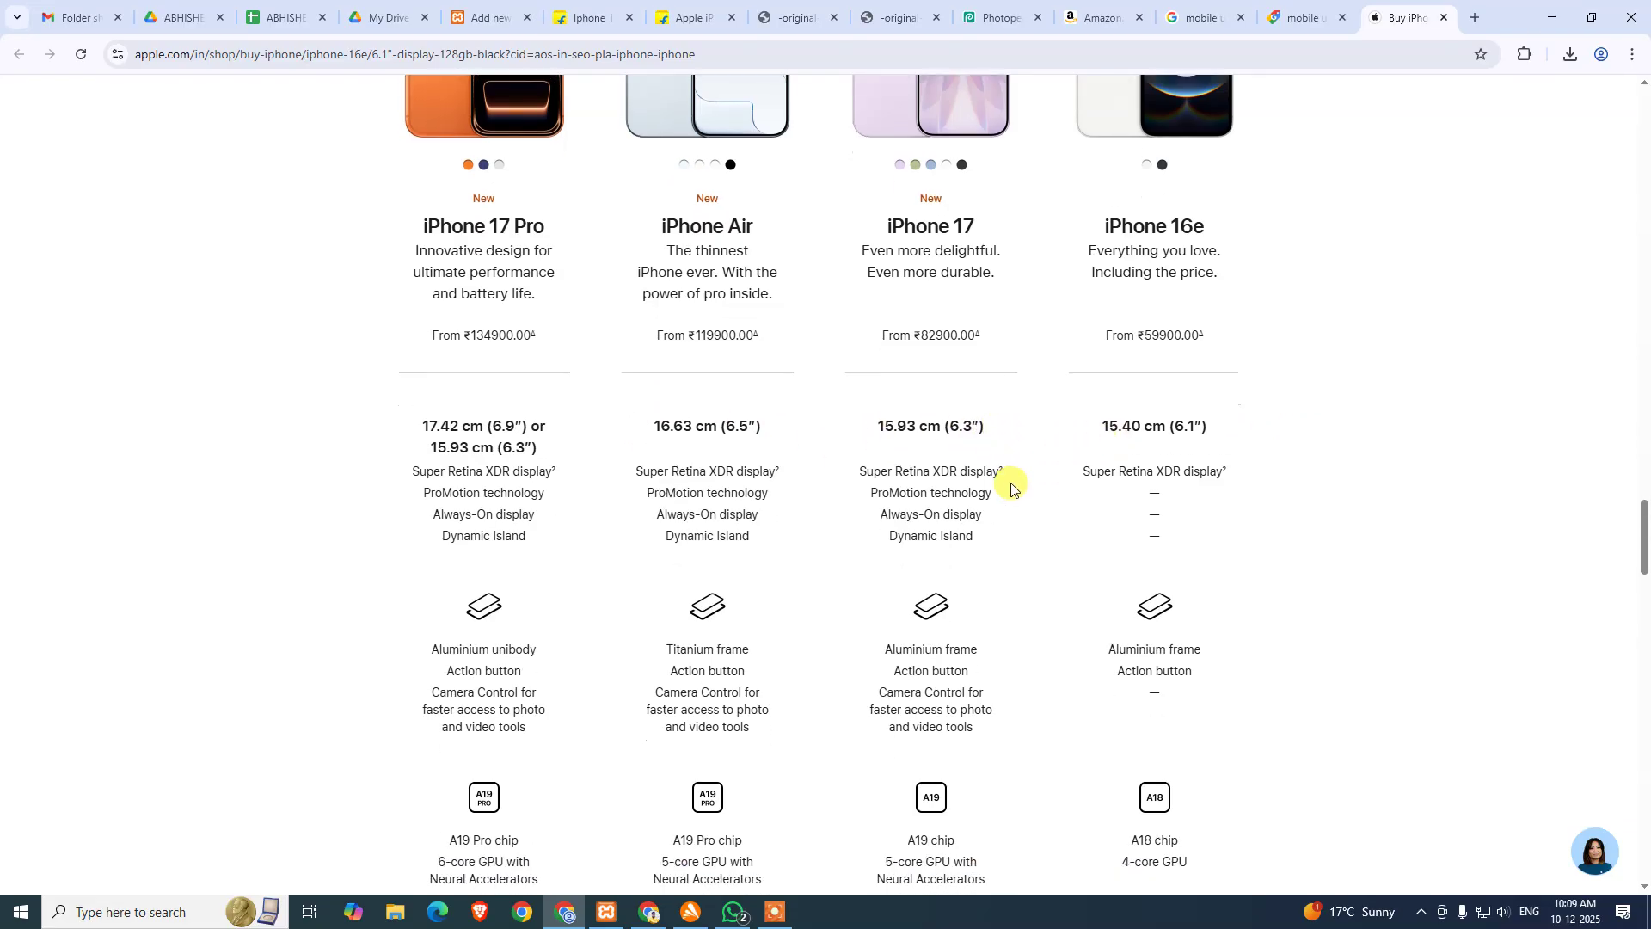
pyautogui.scroll(6, 1095, 441)
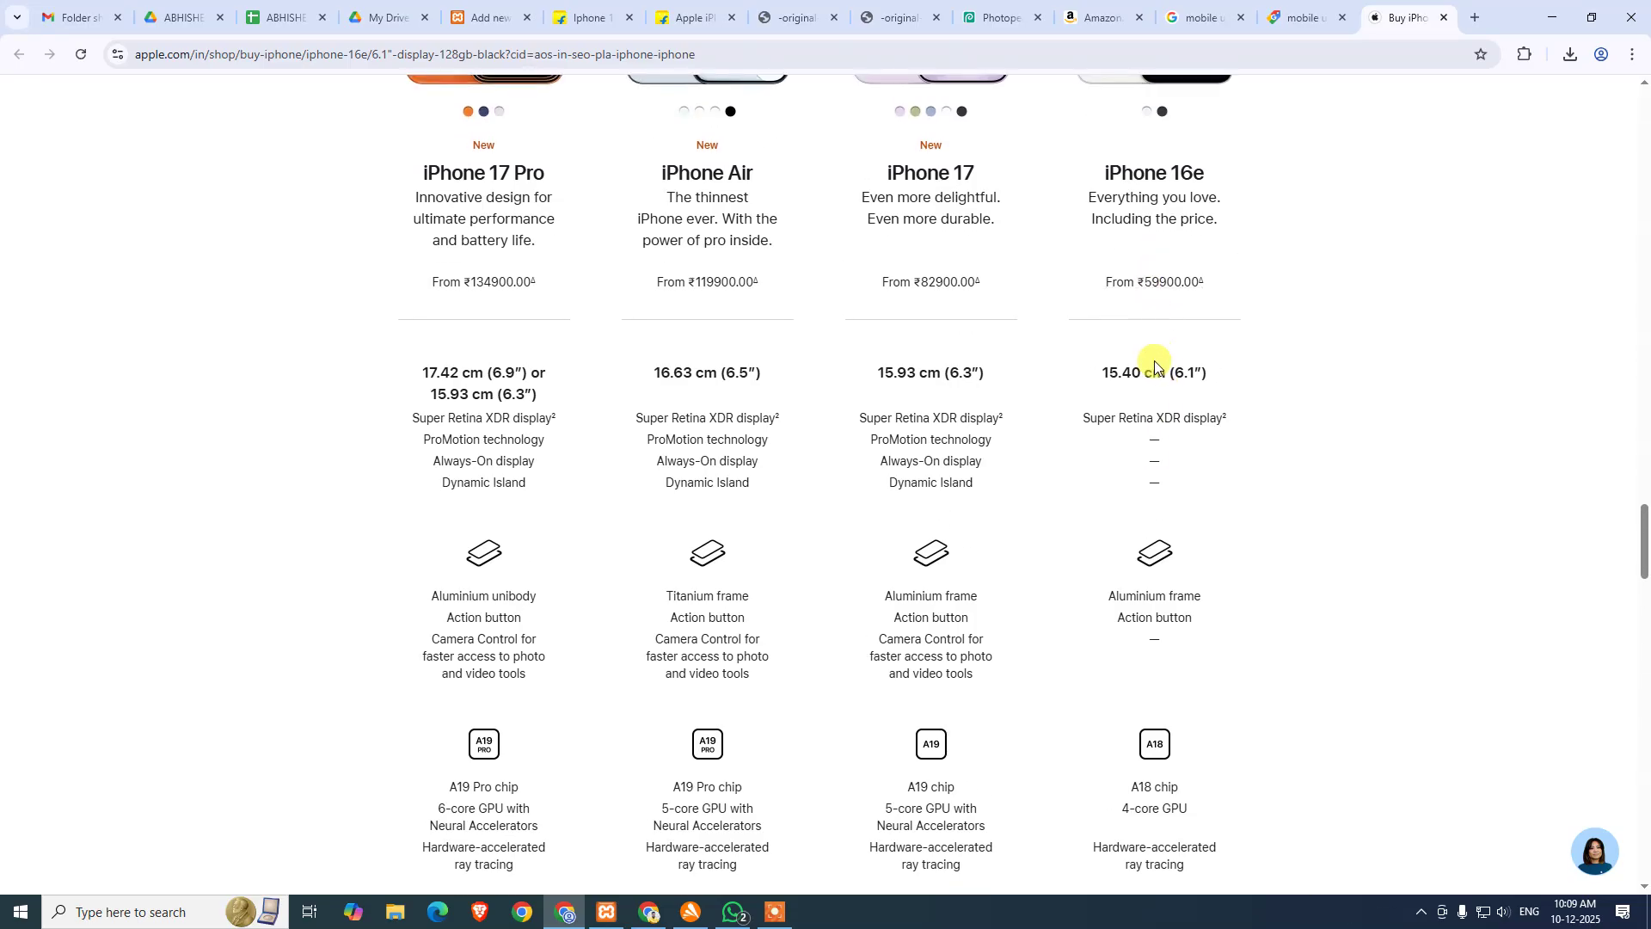
pyautogui.scroll(-1, 1147, 479)
pyautogui.scroll(-5, 1150, 479)
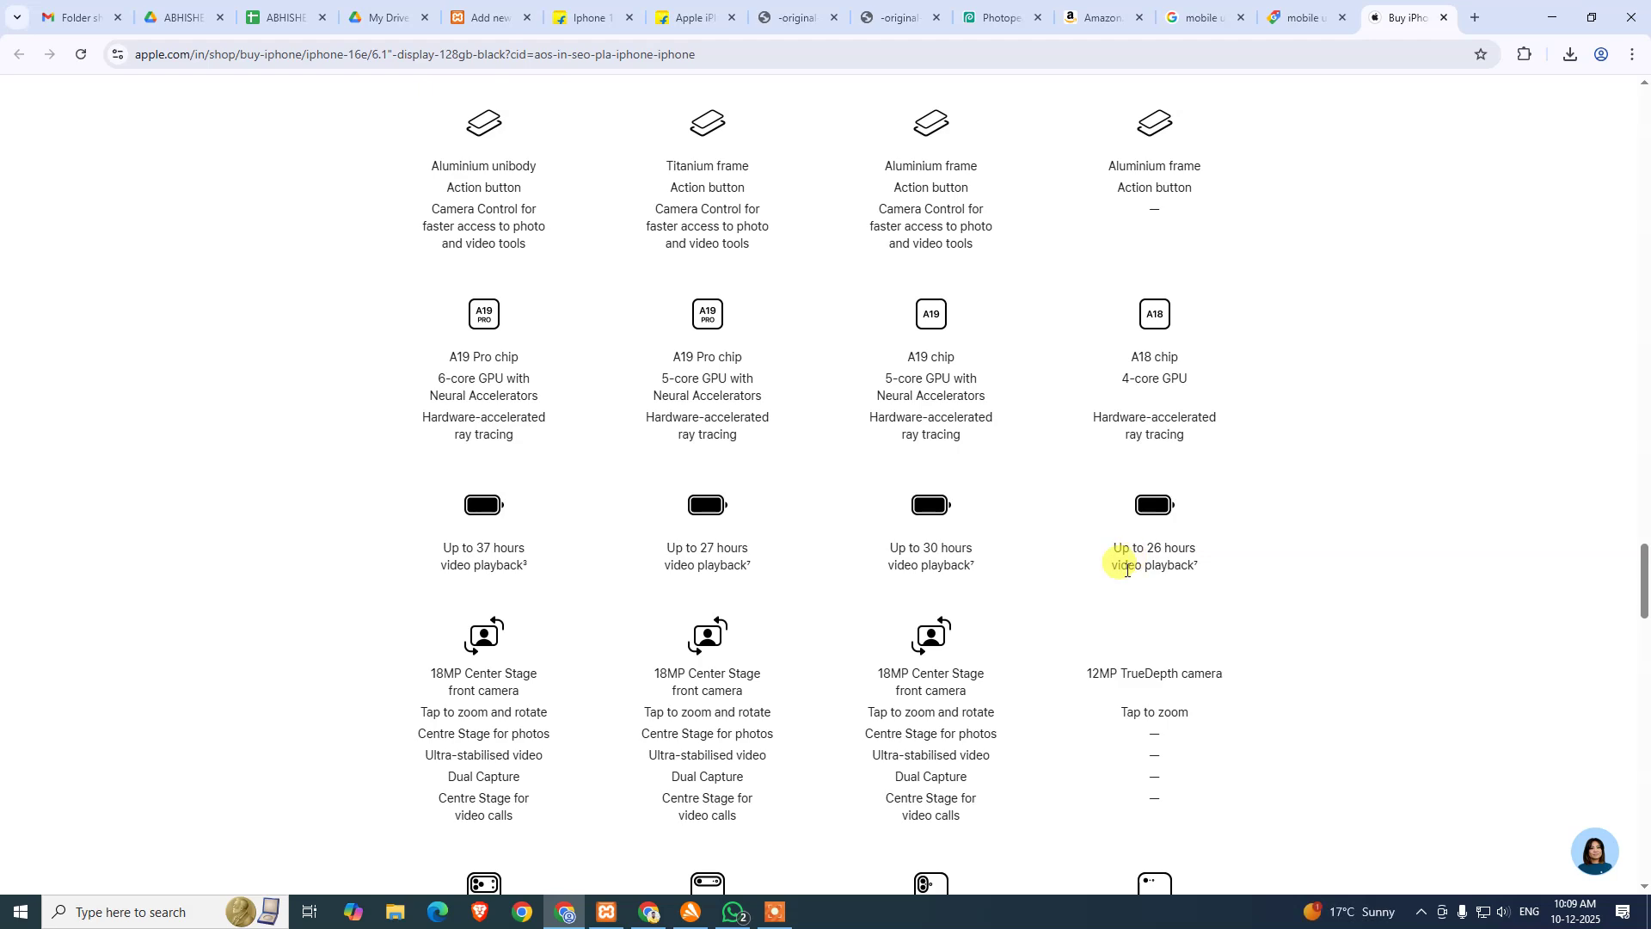
pyautogui.moveTo(1109, 565); pyautogui.dragTo(1247, 578)
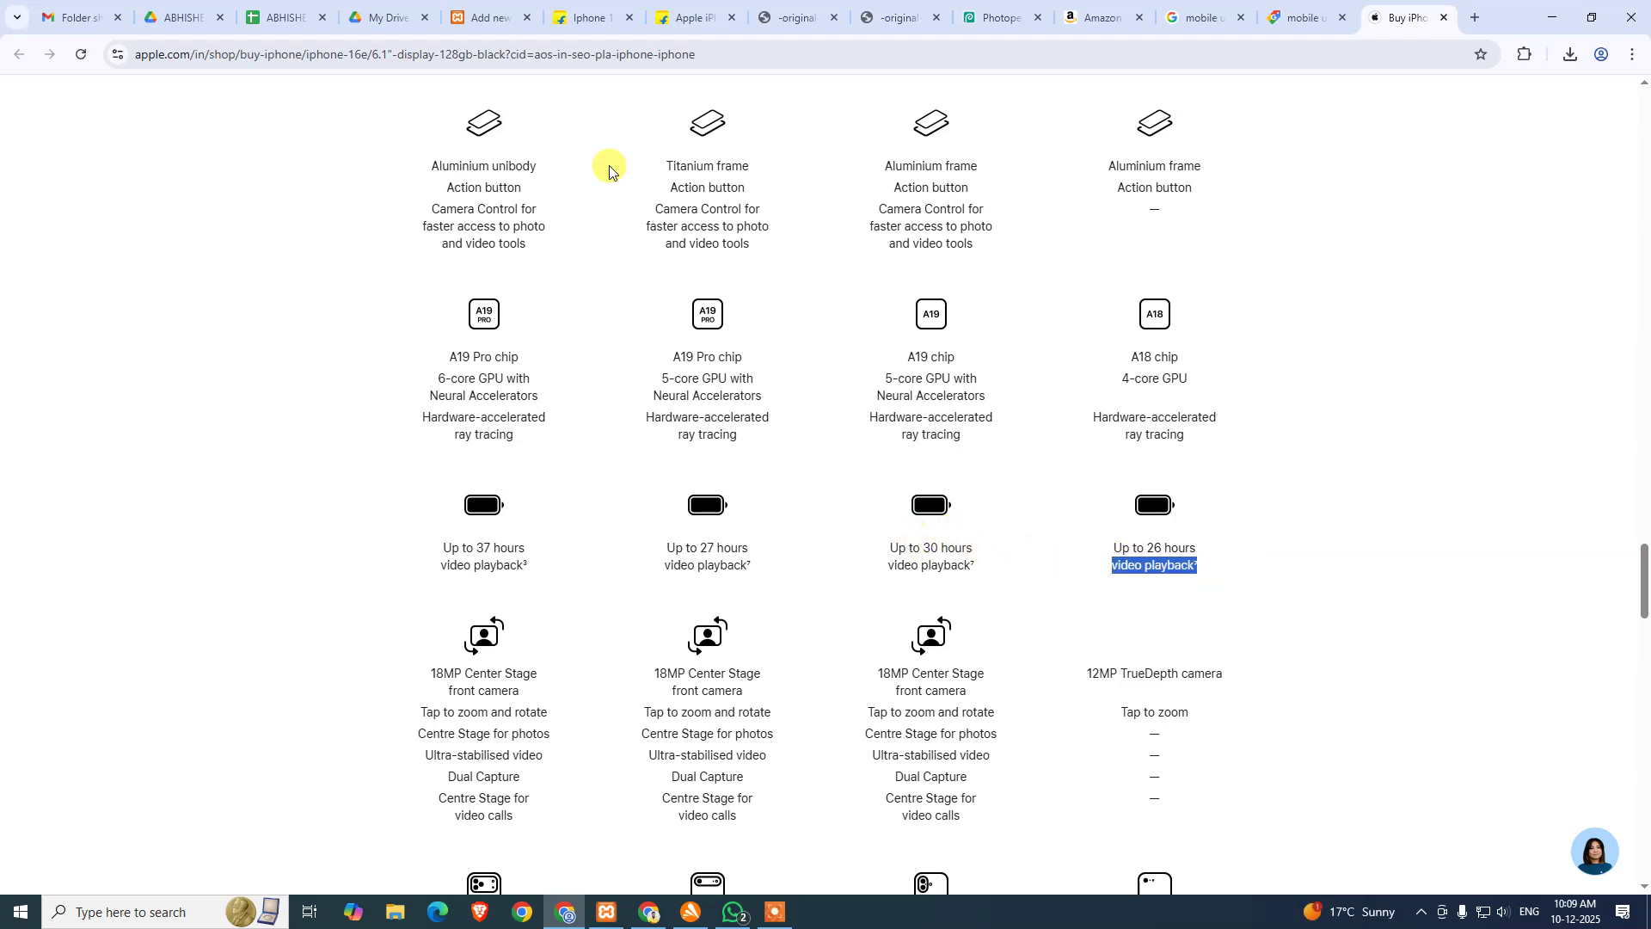
# - Scroll through the iPhone 16e's camera, zoom, Apple Intelligence and USB-C specs, then back up to Trade In and AppleCare+
pyautogui.scroll(12, 693, 424)
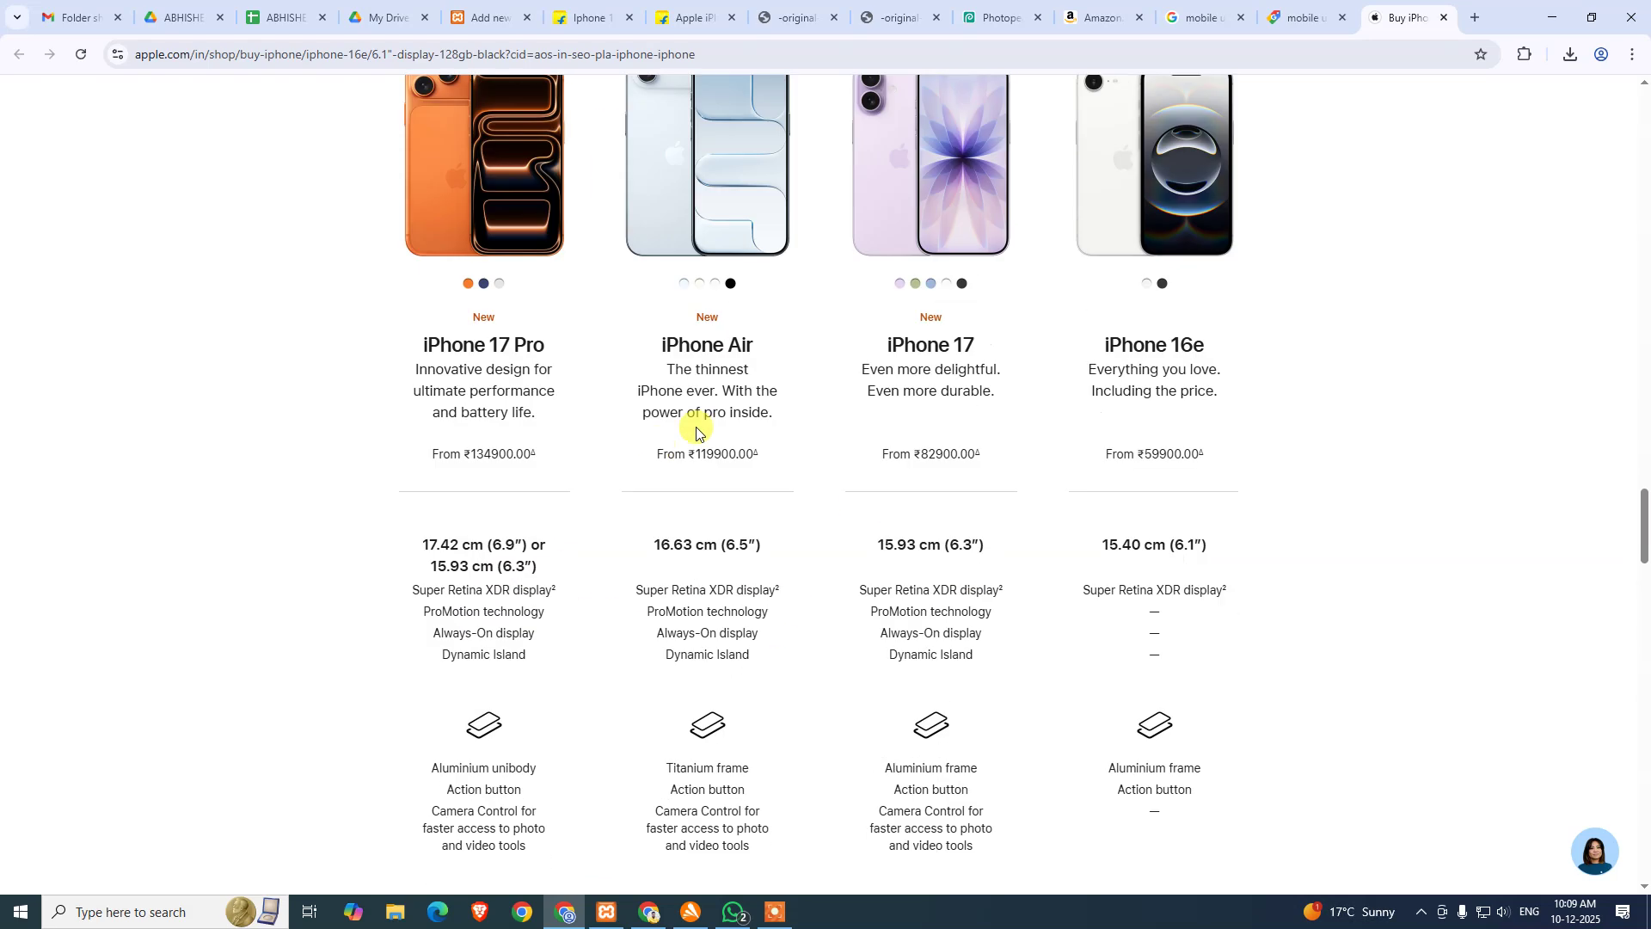
pyautogui.scroll(-2, 682, 490)
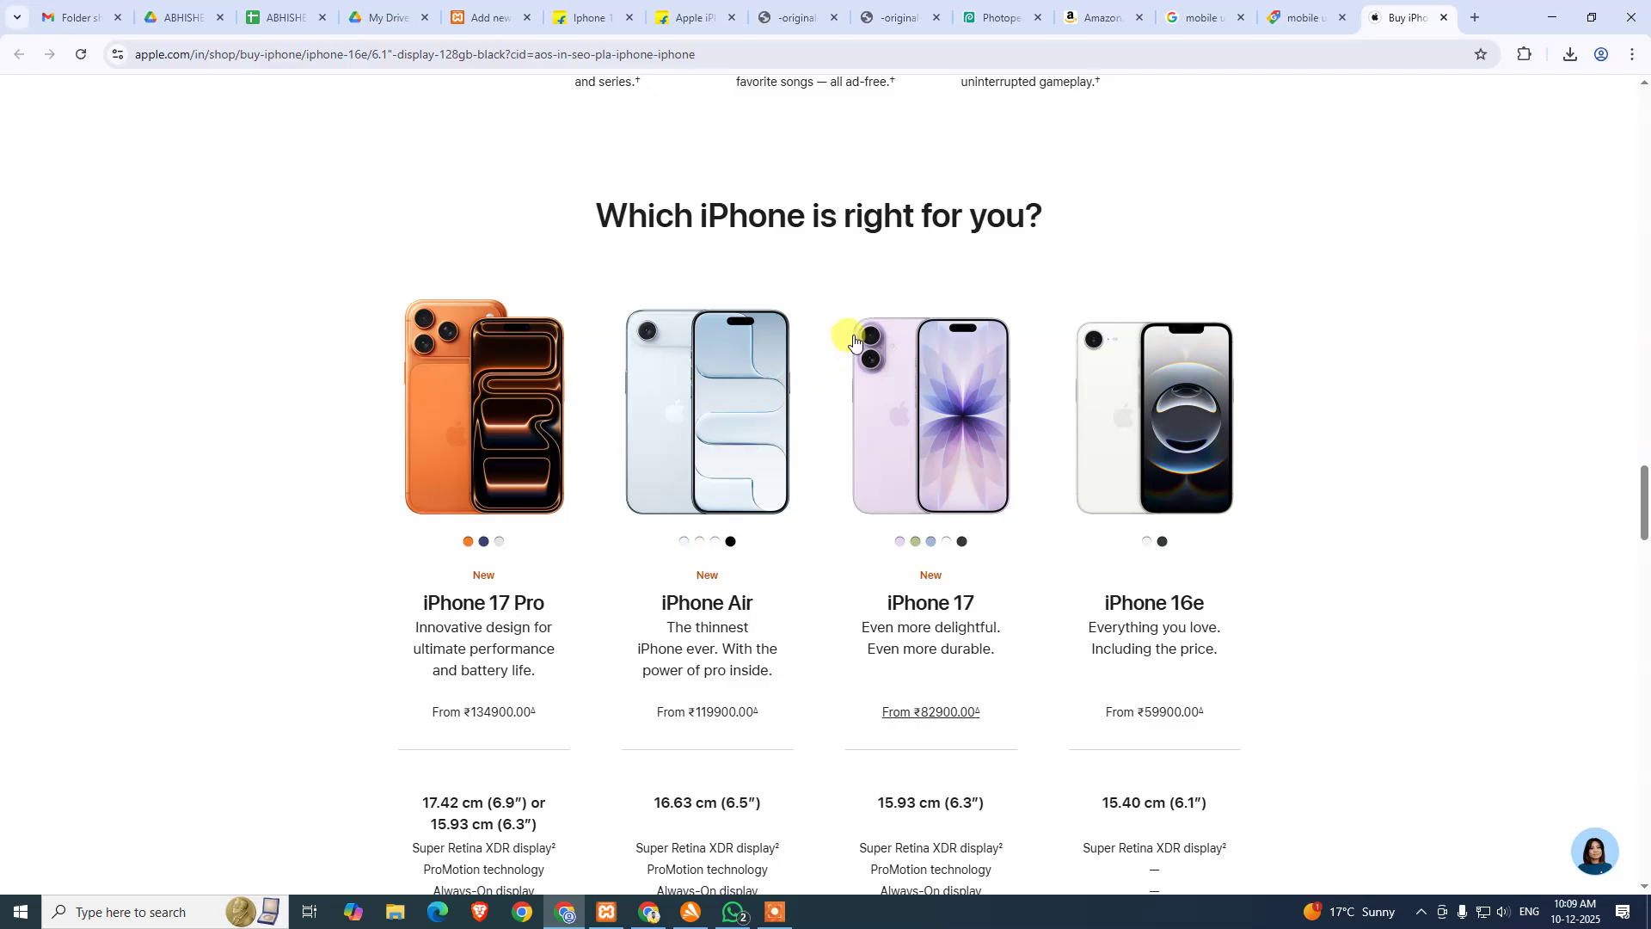
pyautogui.scroll(-3, 770, 398)
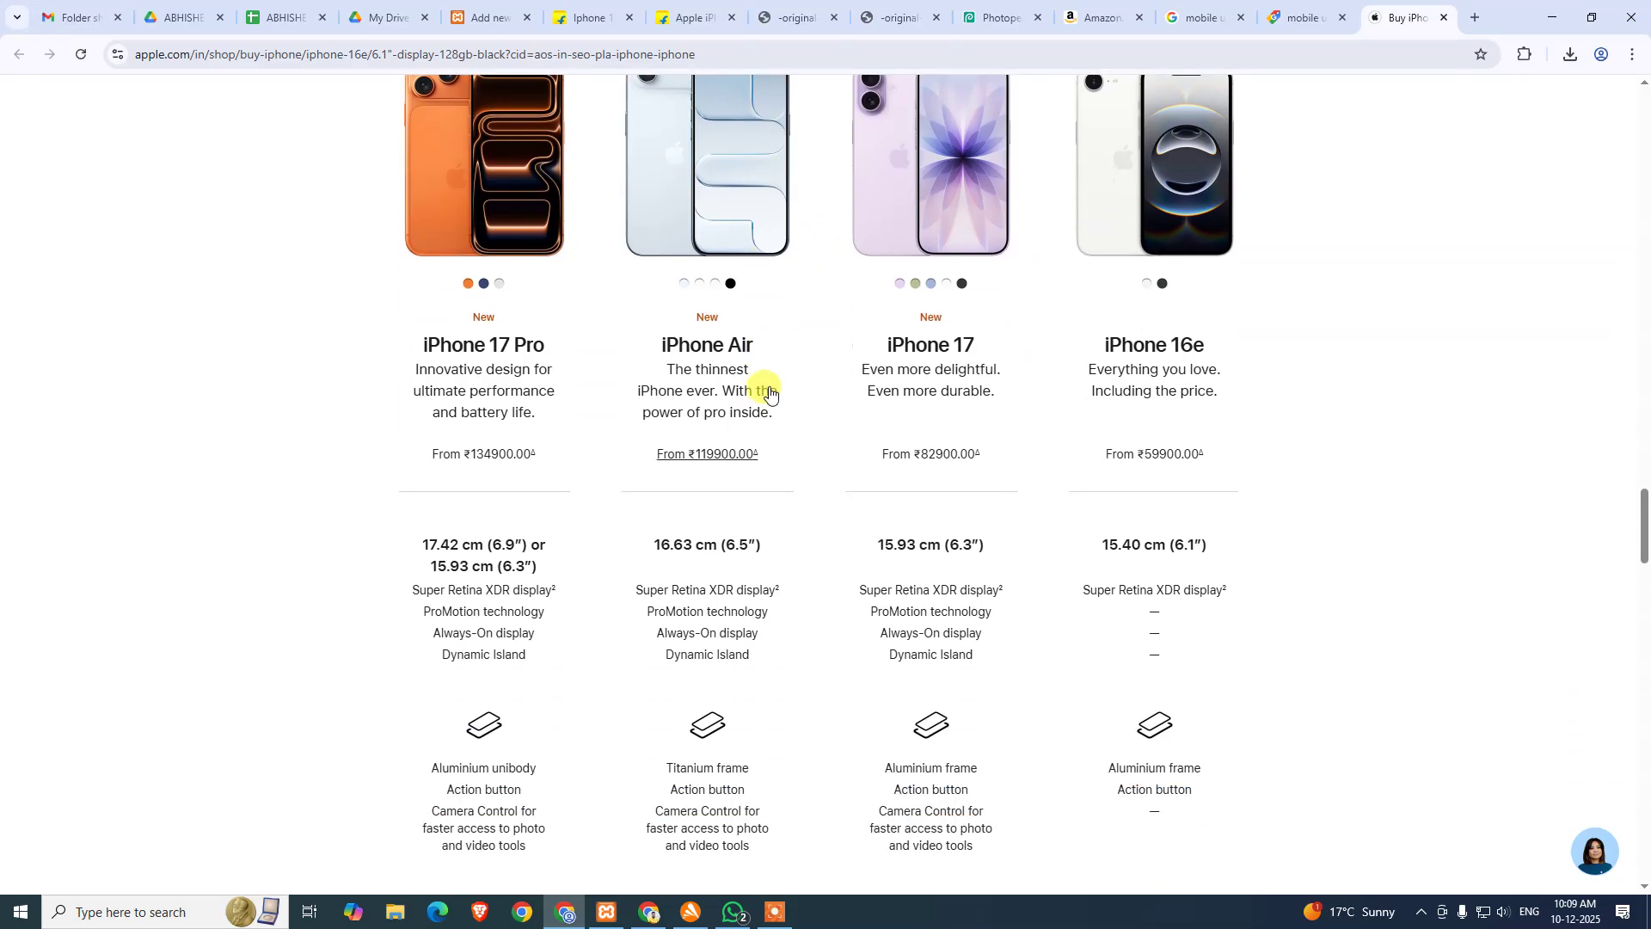
pyautogui.scroll(-5, 750, 206)
pyautogui.scroll(-4, 751, 219)
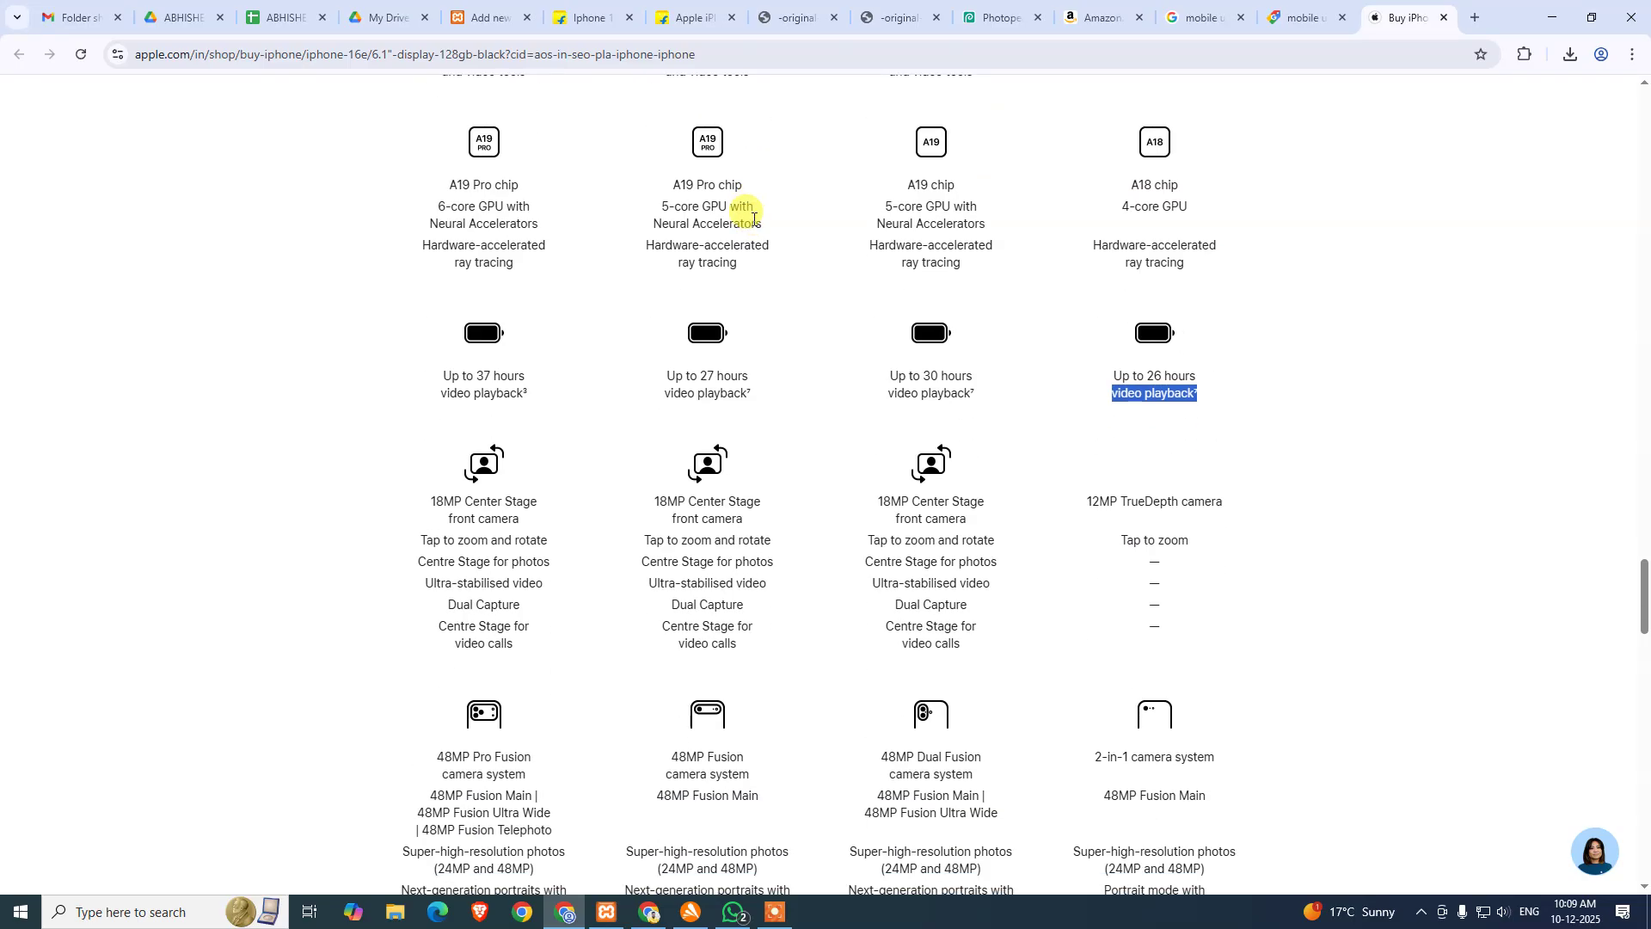
pyautogui.scroll(-3, 730, 512)
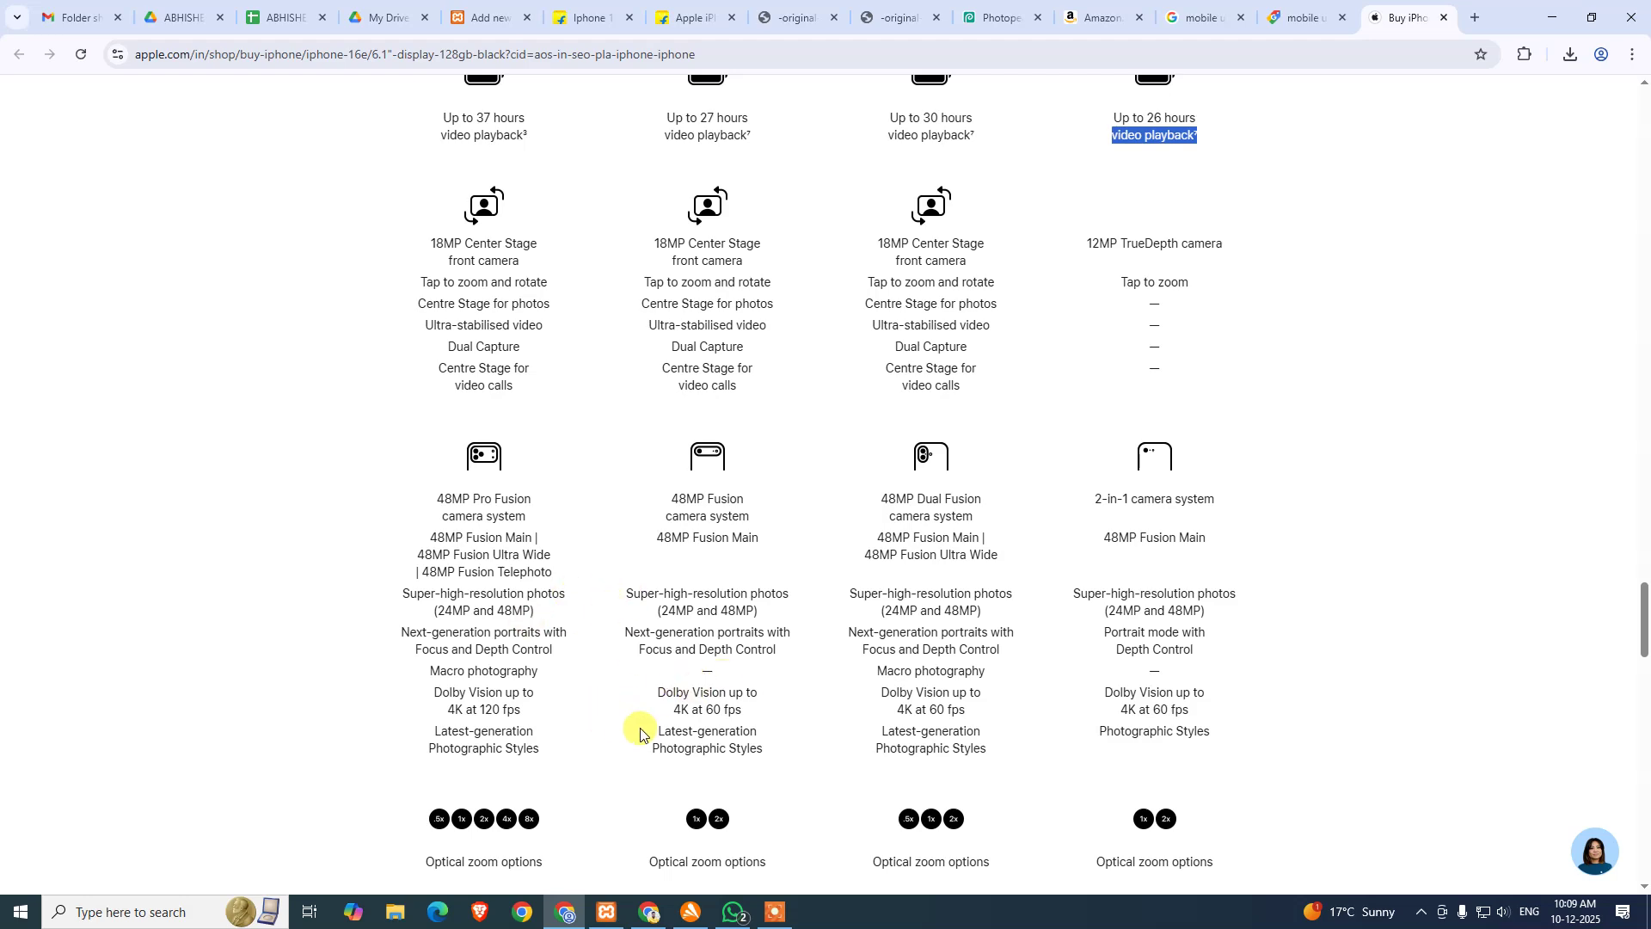
pyautogui.scroll(-3, 490, 723)
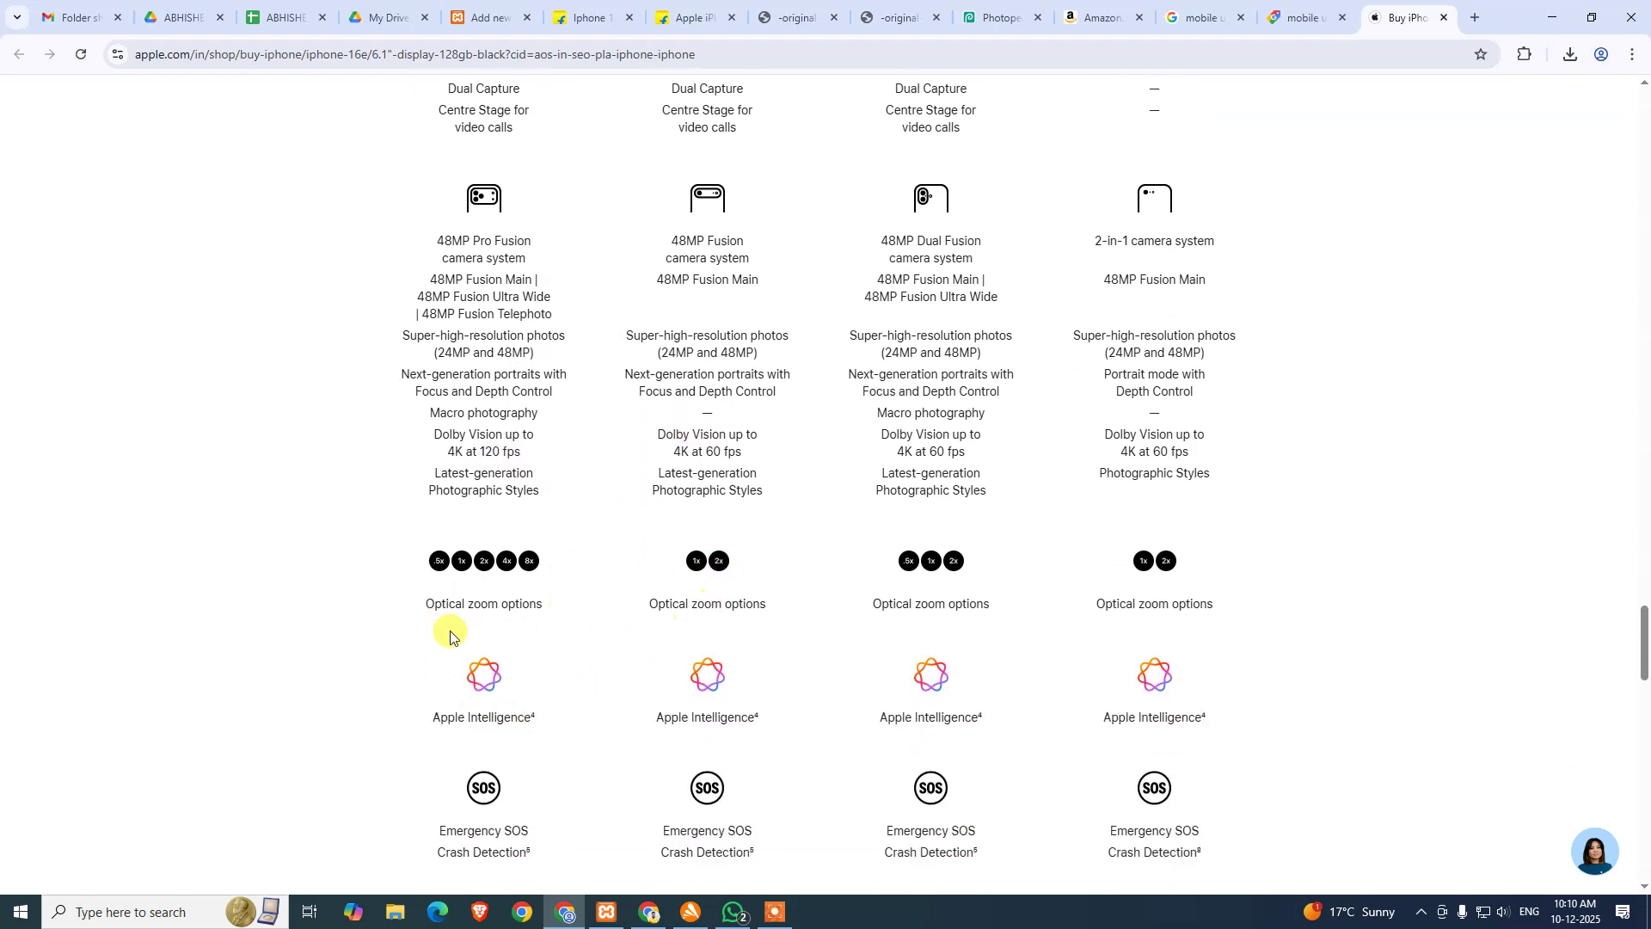
pyautogui.scroll(-3, 438, 615)
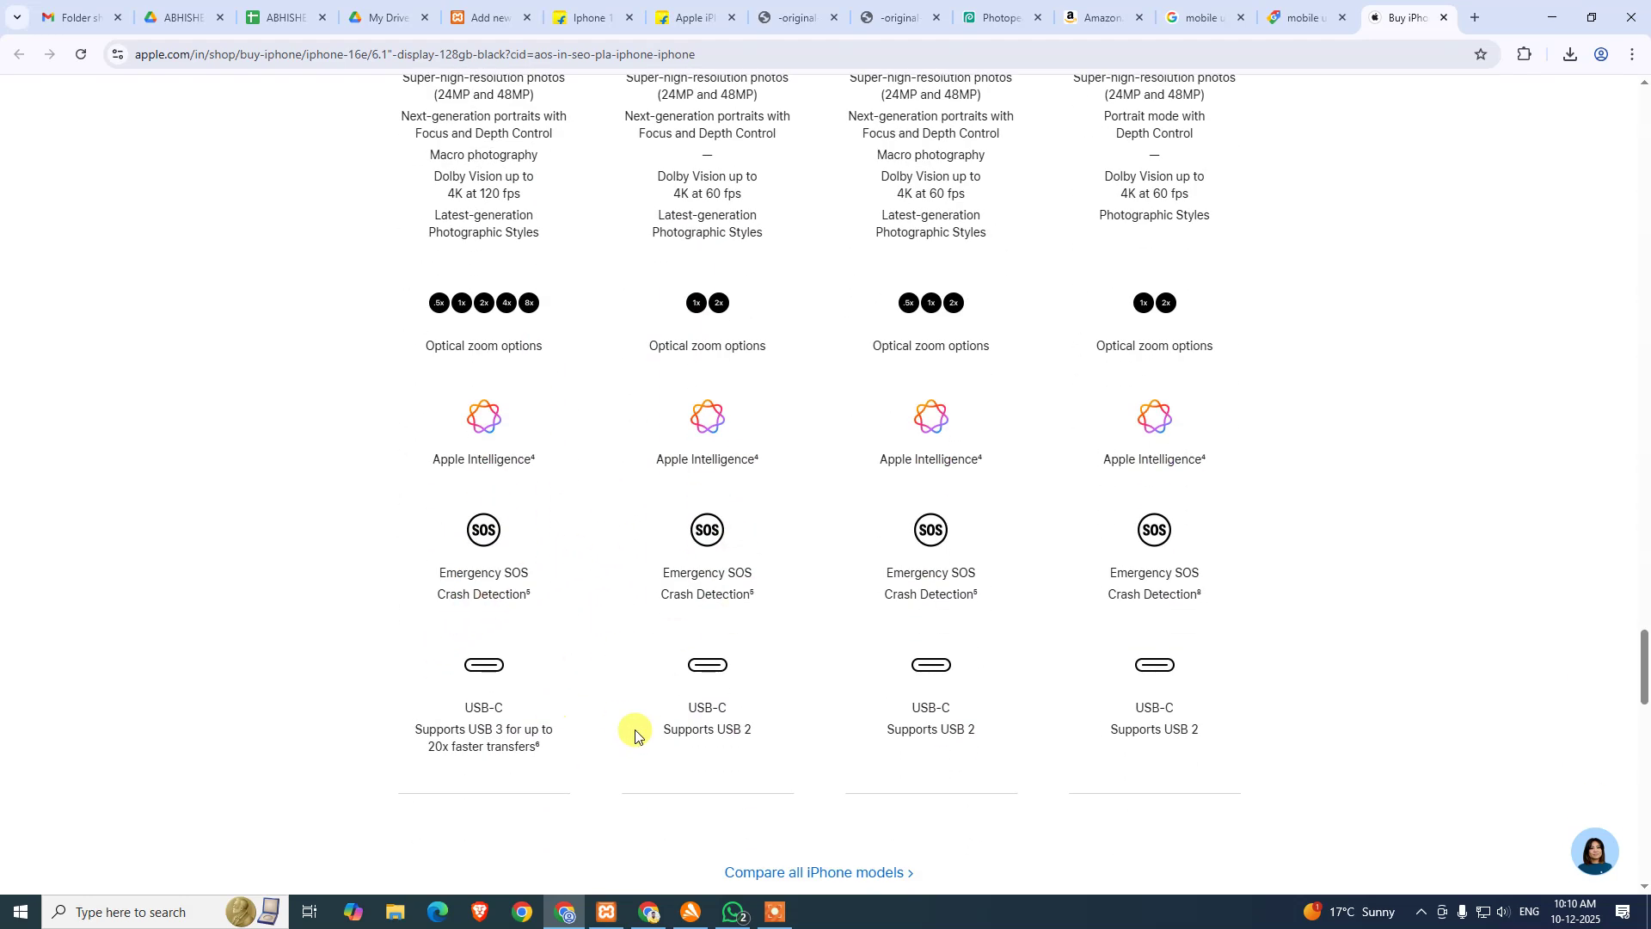
pyautogui.scroll(-5, 787, 739)
pyautogui.scroll(3, 734, 642)
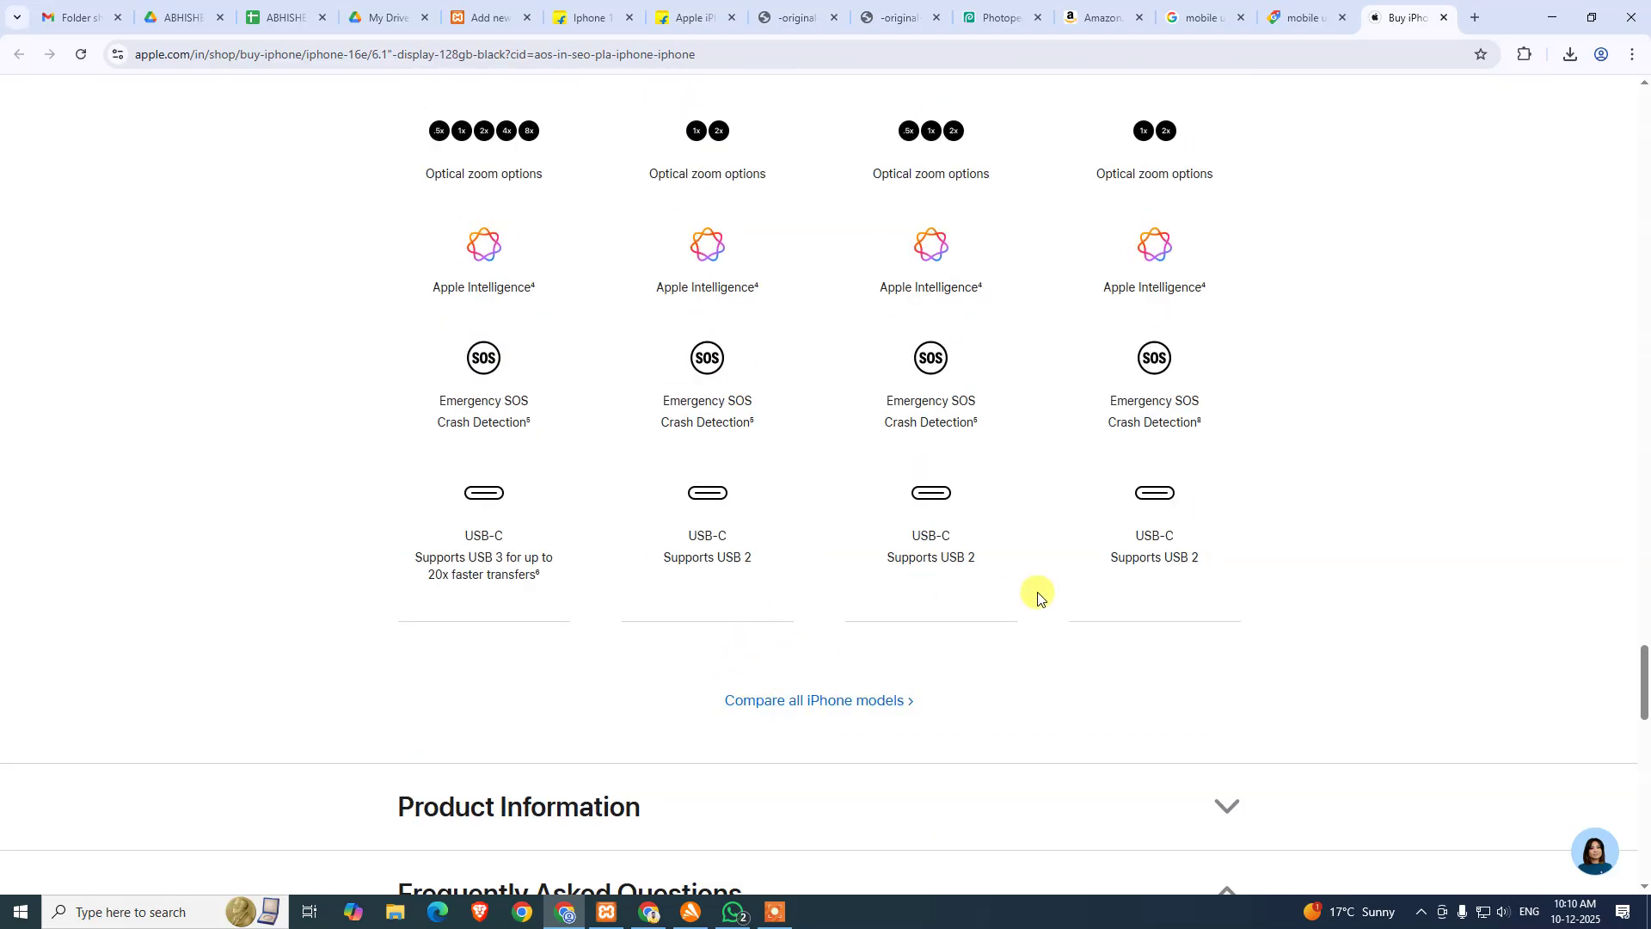
pyautogui.scroll(15, 1035, 309)
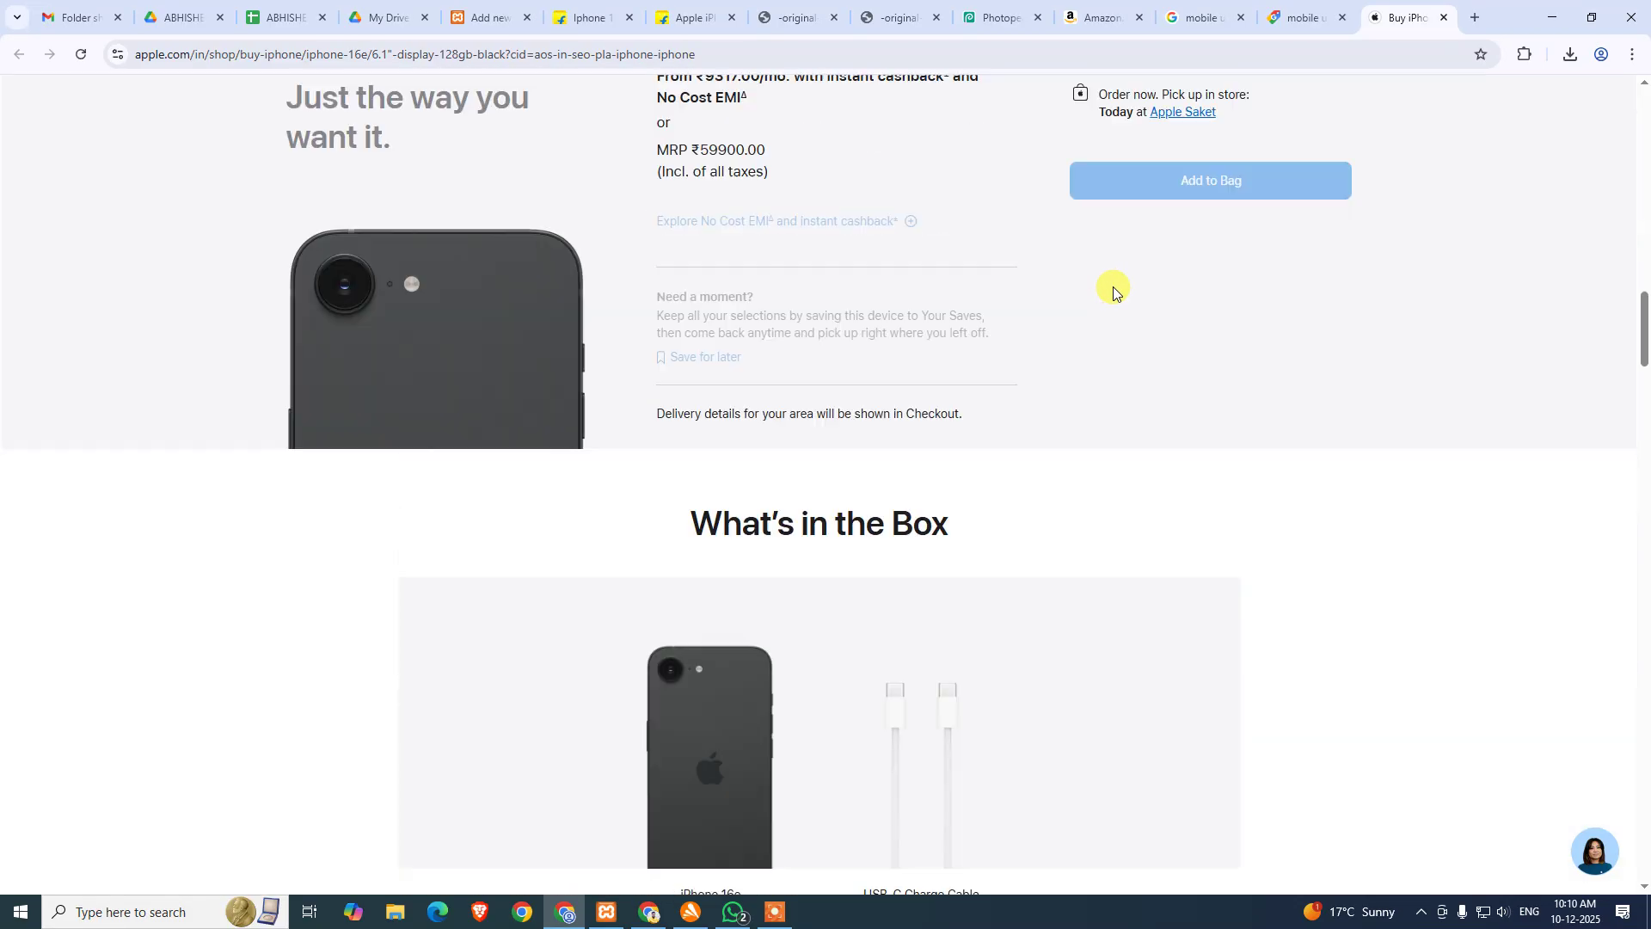
pyautogui.scroll(8, 1135, 292)
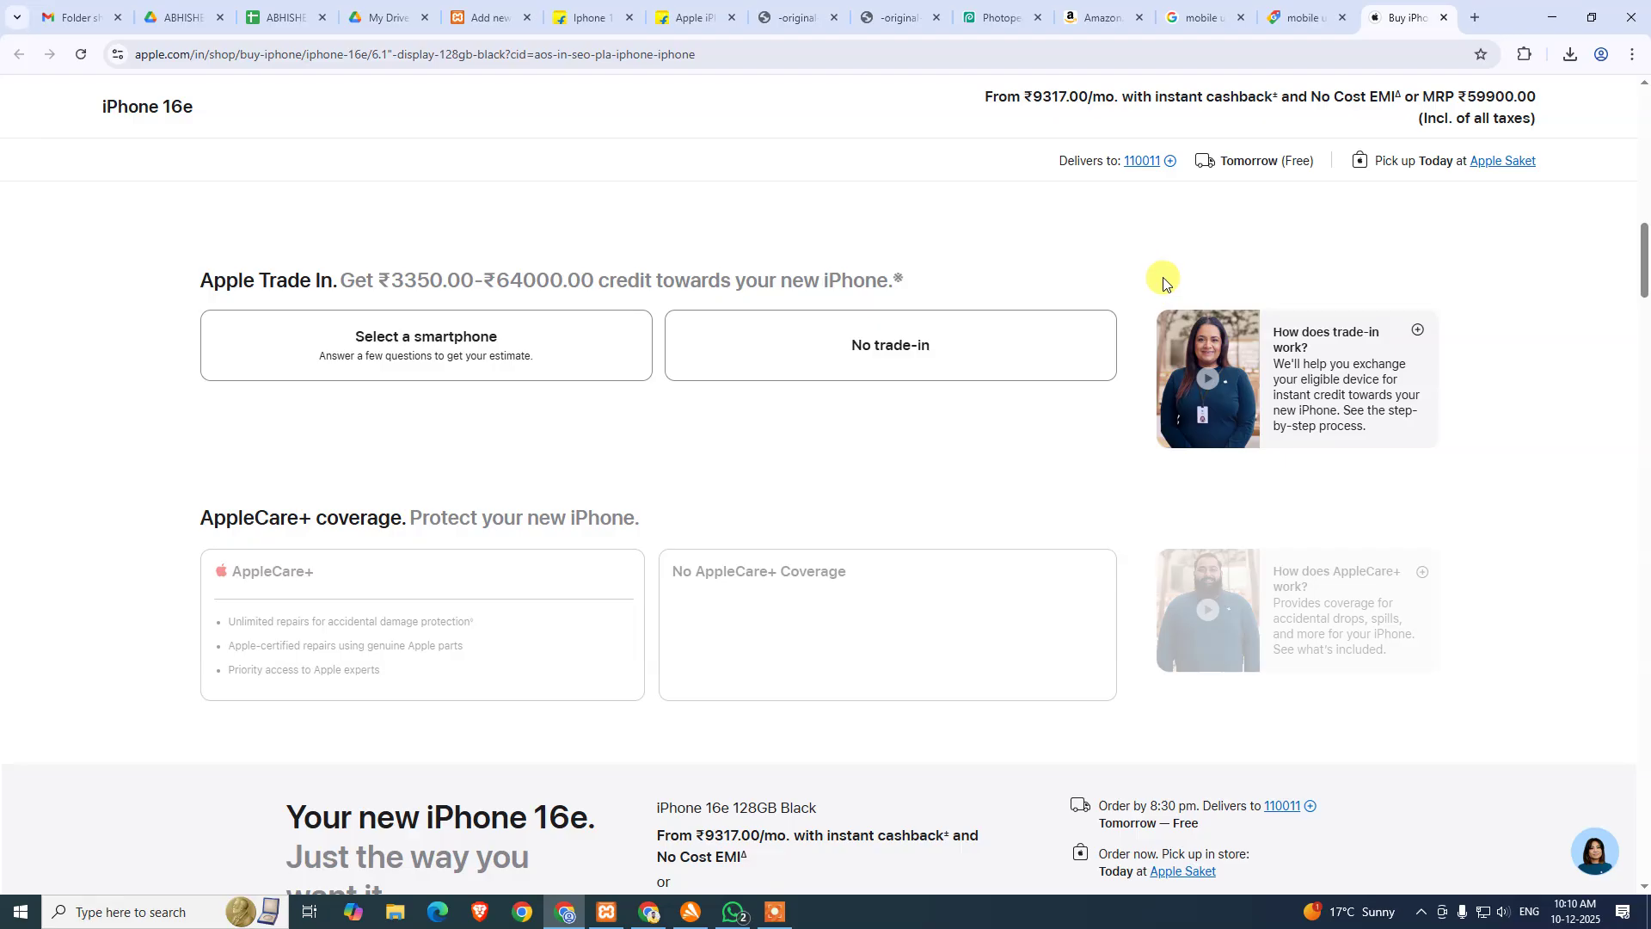
# - Close the Apple, Google Shopping and Amazon tabs, keeping the Photopea tab open
pyautogui.scroll(5, 1172, 280)
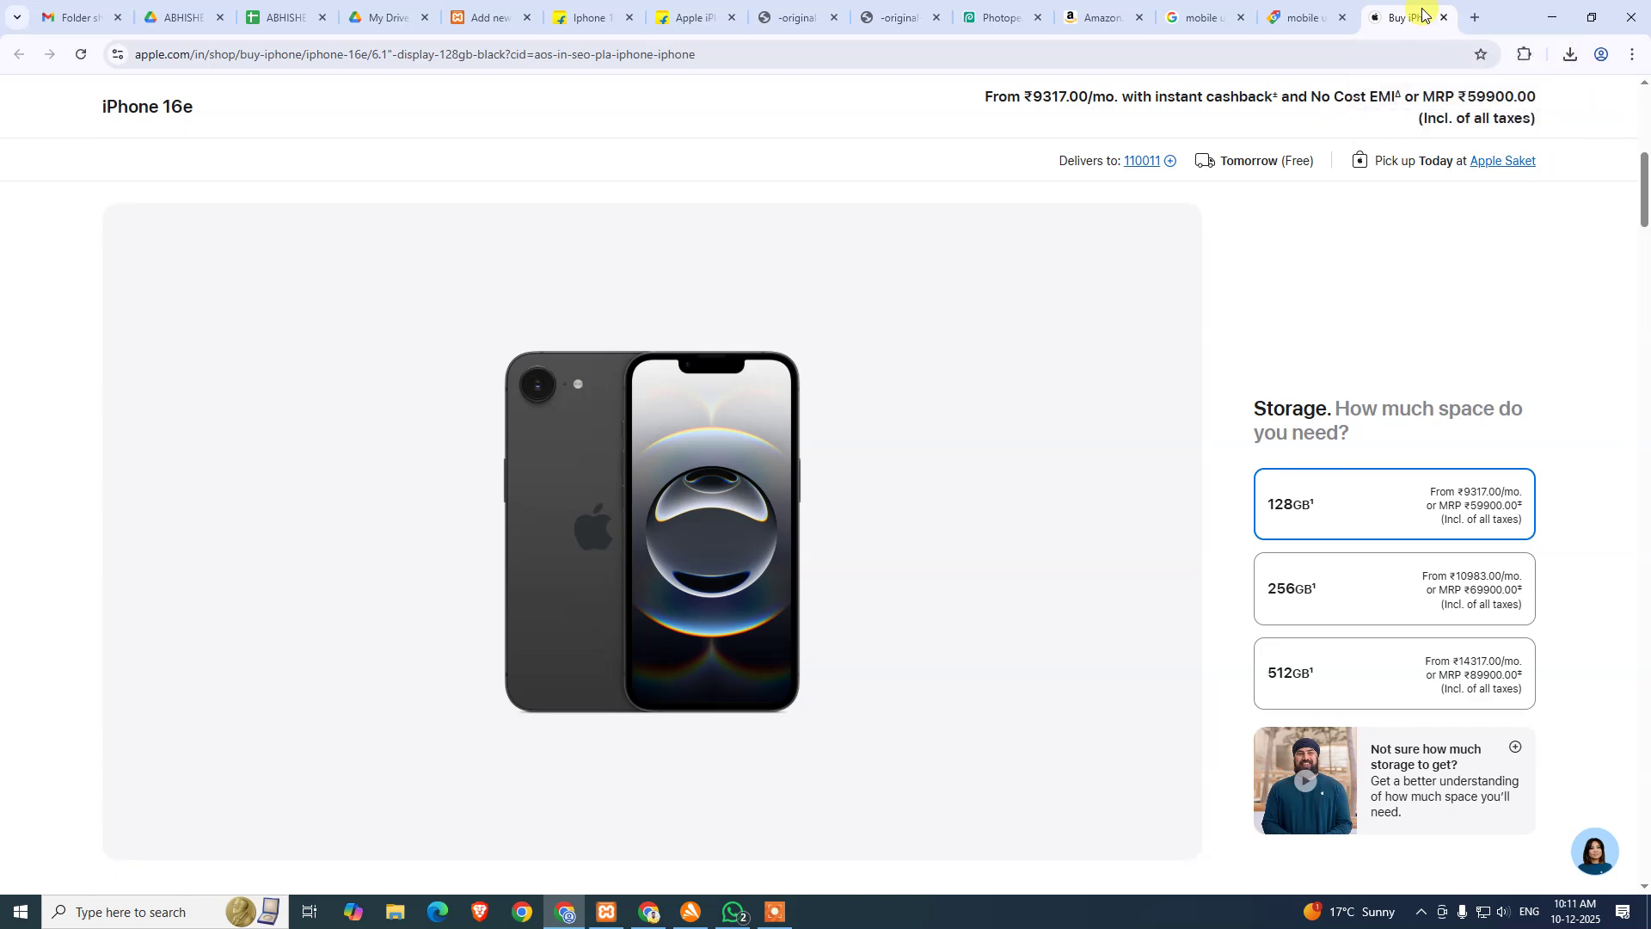
pyautogui.hotkey('ctrl', 'w')
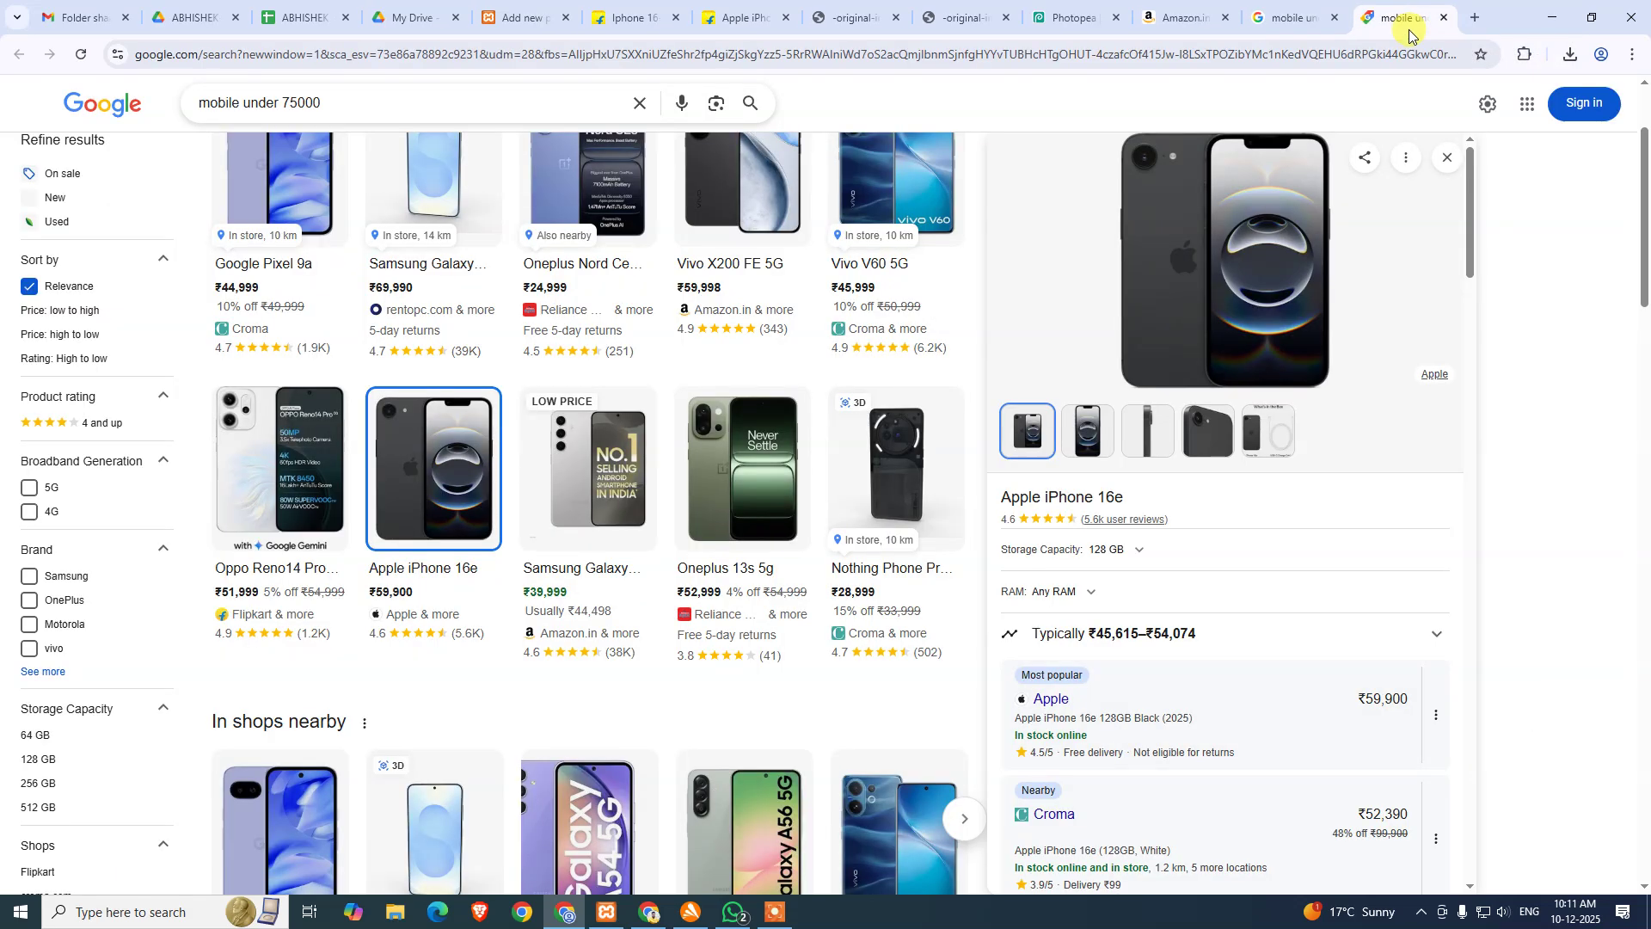
pyautogui.hotkey('ctrl', 'w')
pyautogui.hotkey('ctrl', 'w')
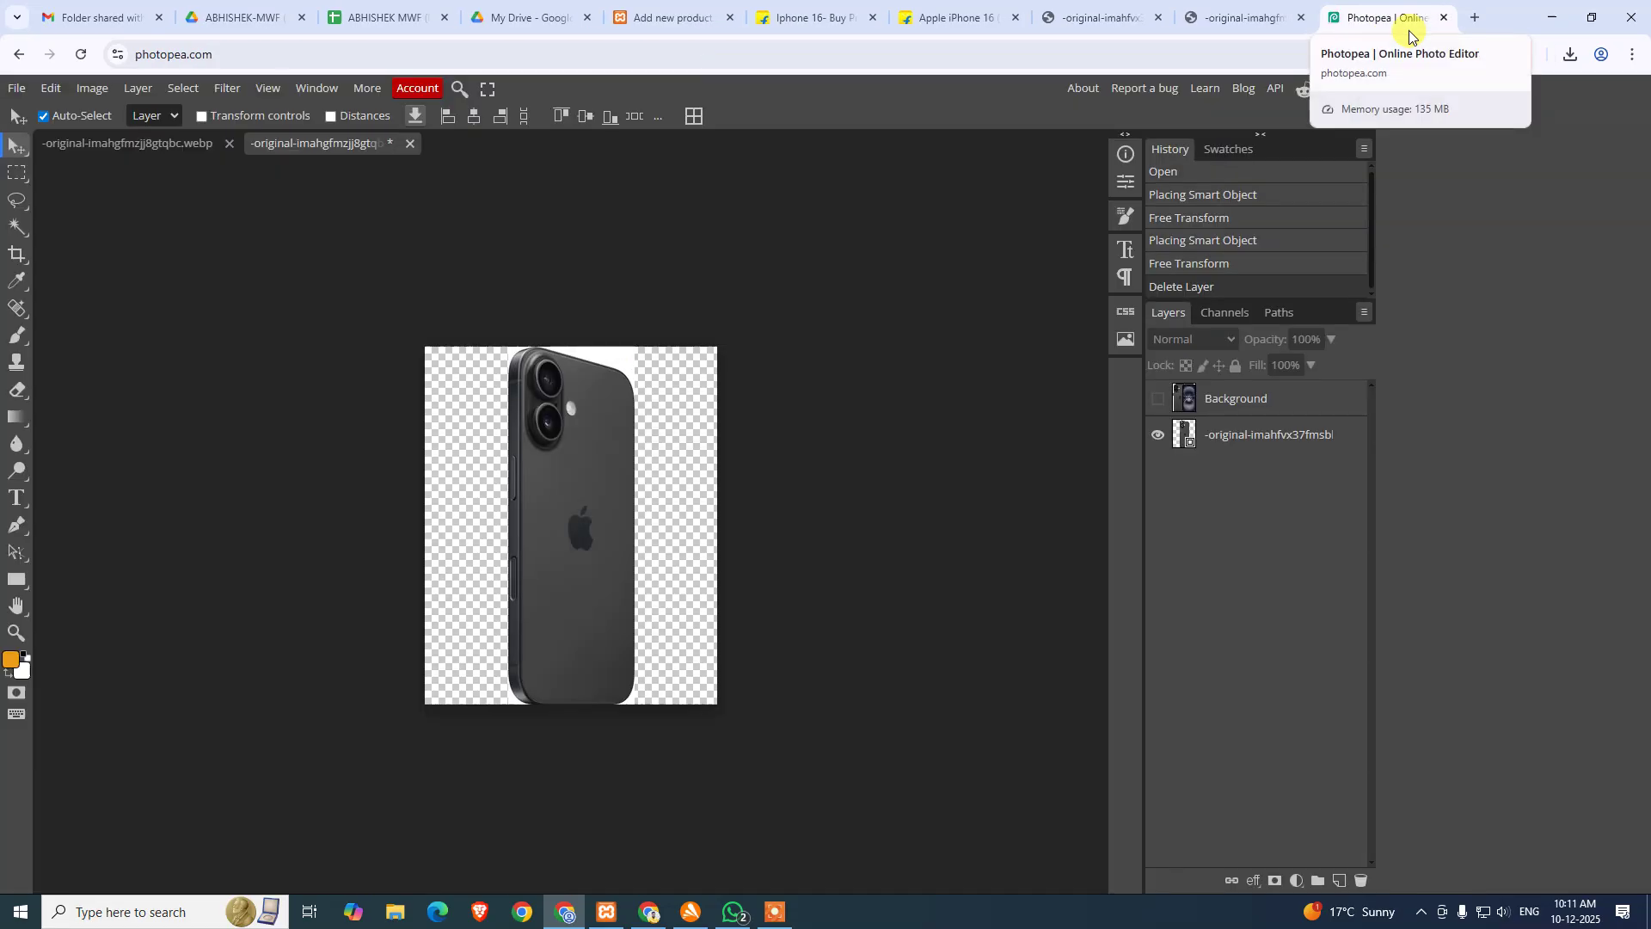
pyautogui.hotkey('ctrl', 'w')
pyautogui.press('Escape')
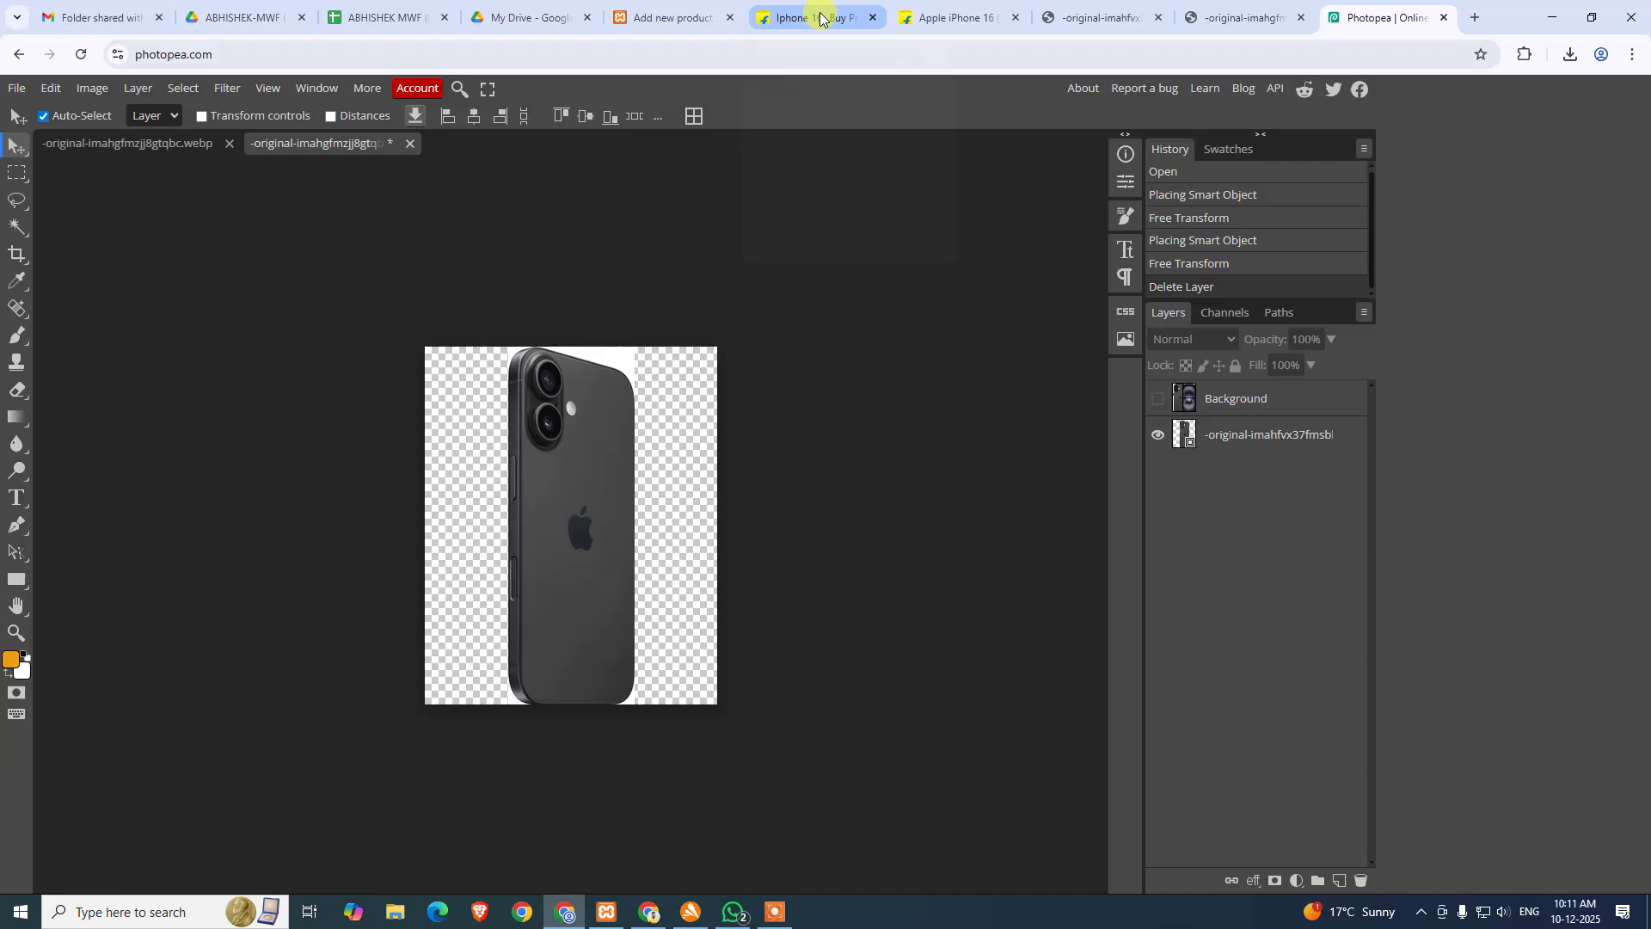
# - Return to the WooCommerce Add new product tab with the iPhone 16 draft
pyautogui.moveTo(822, 18)
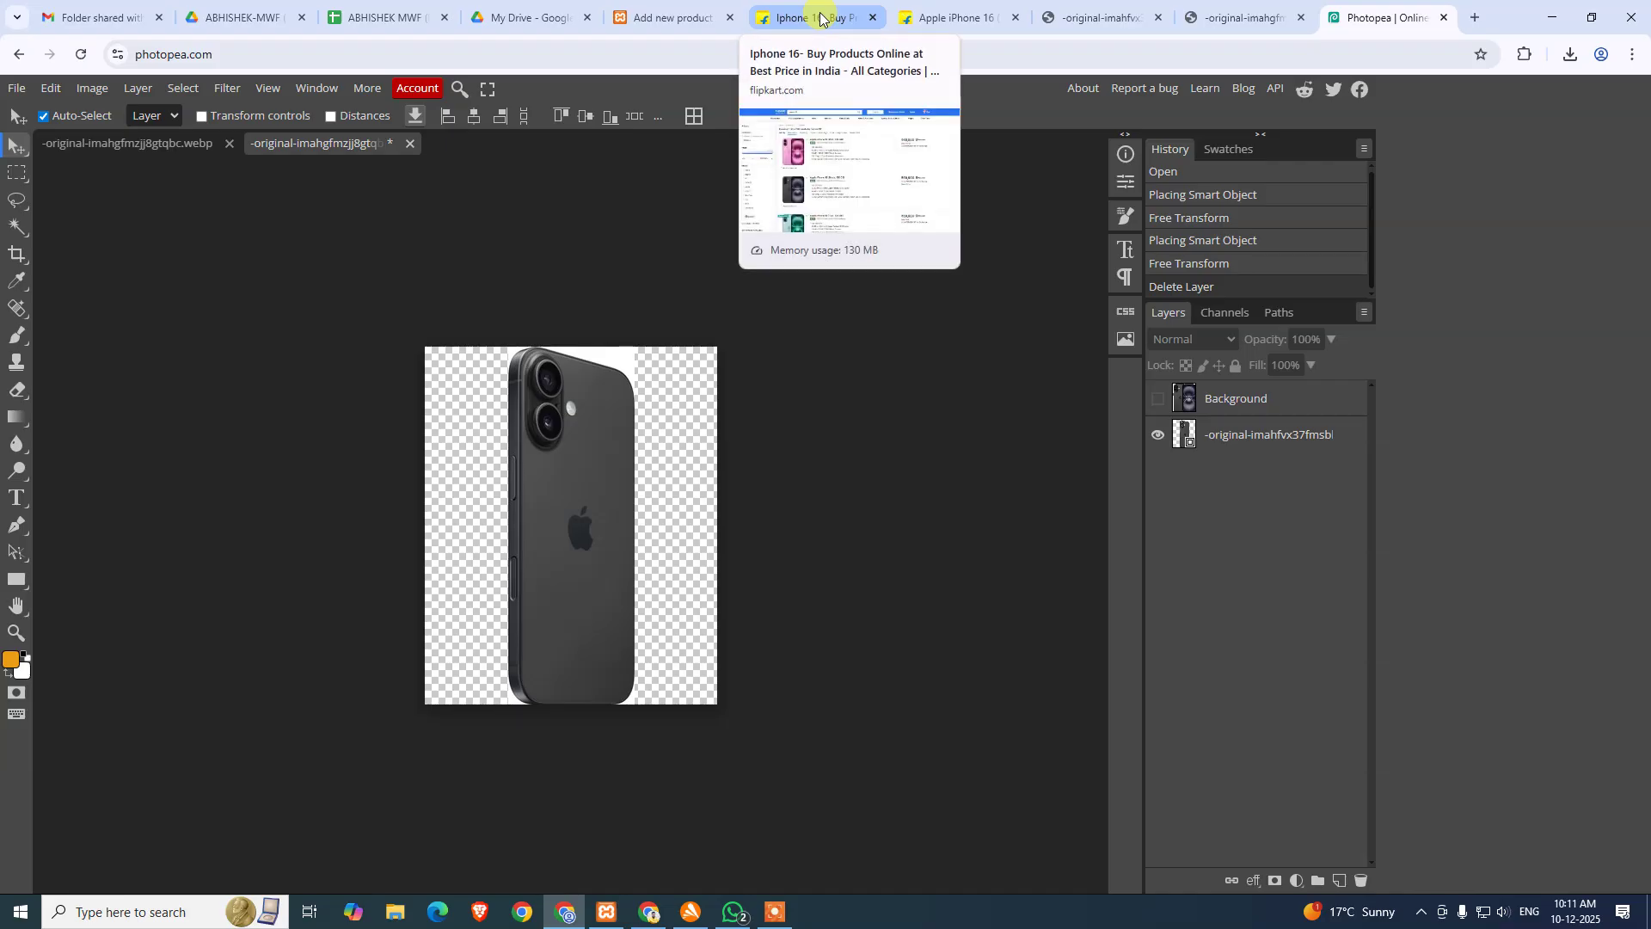
pyautogui.press('ctrl')
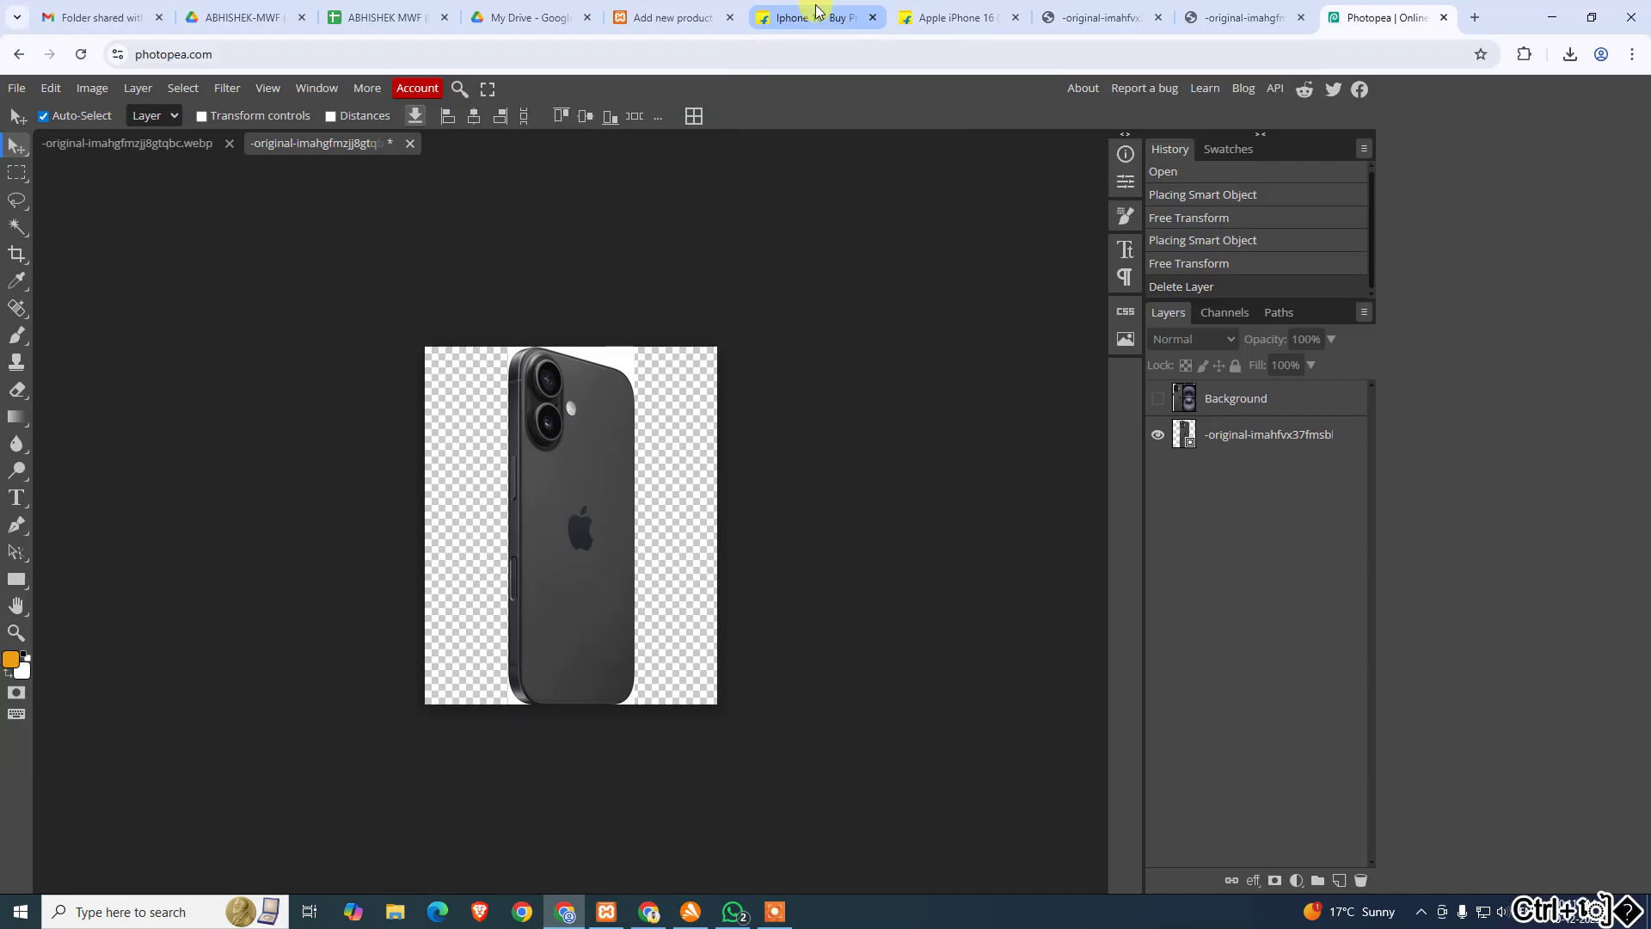
pyautogui.click(817, 12)
pyautogui.click(697, 10)
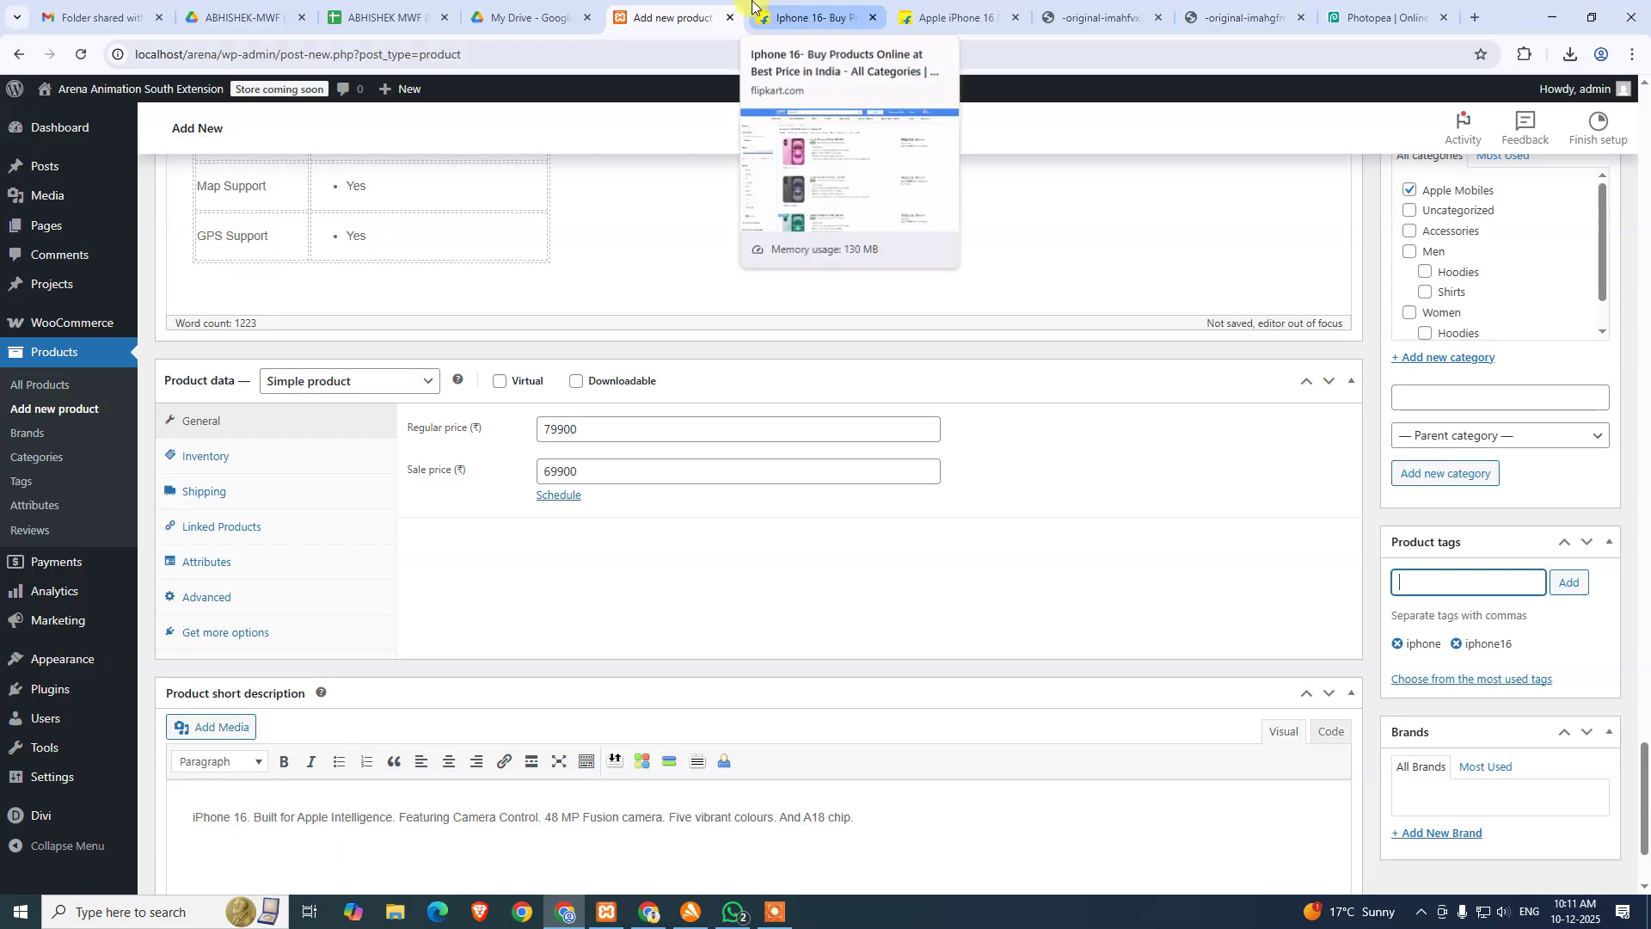
# - Publish the Apple iPhone 16 draft from the Publish box
pyautogui.click(952, 229)
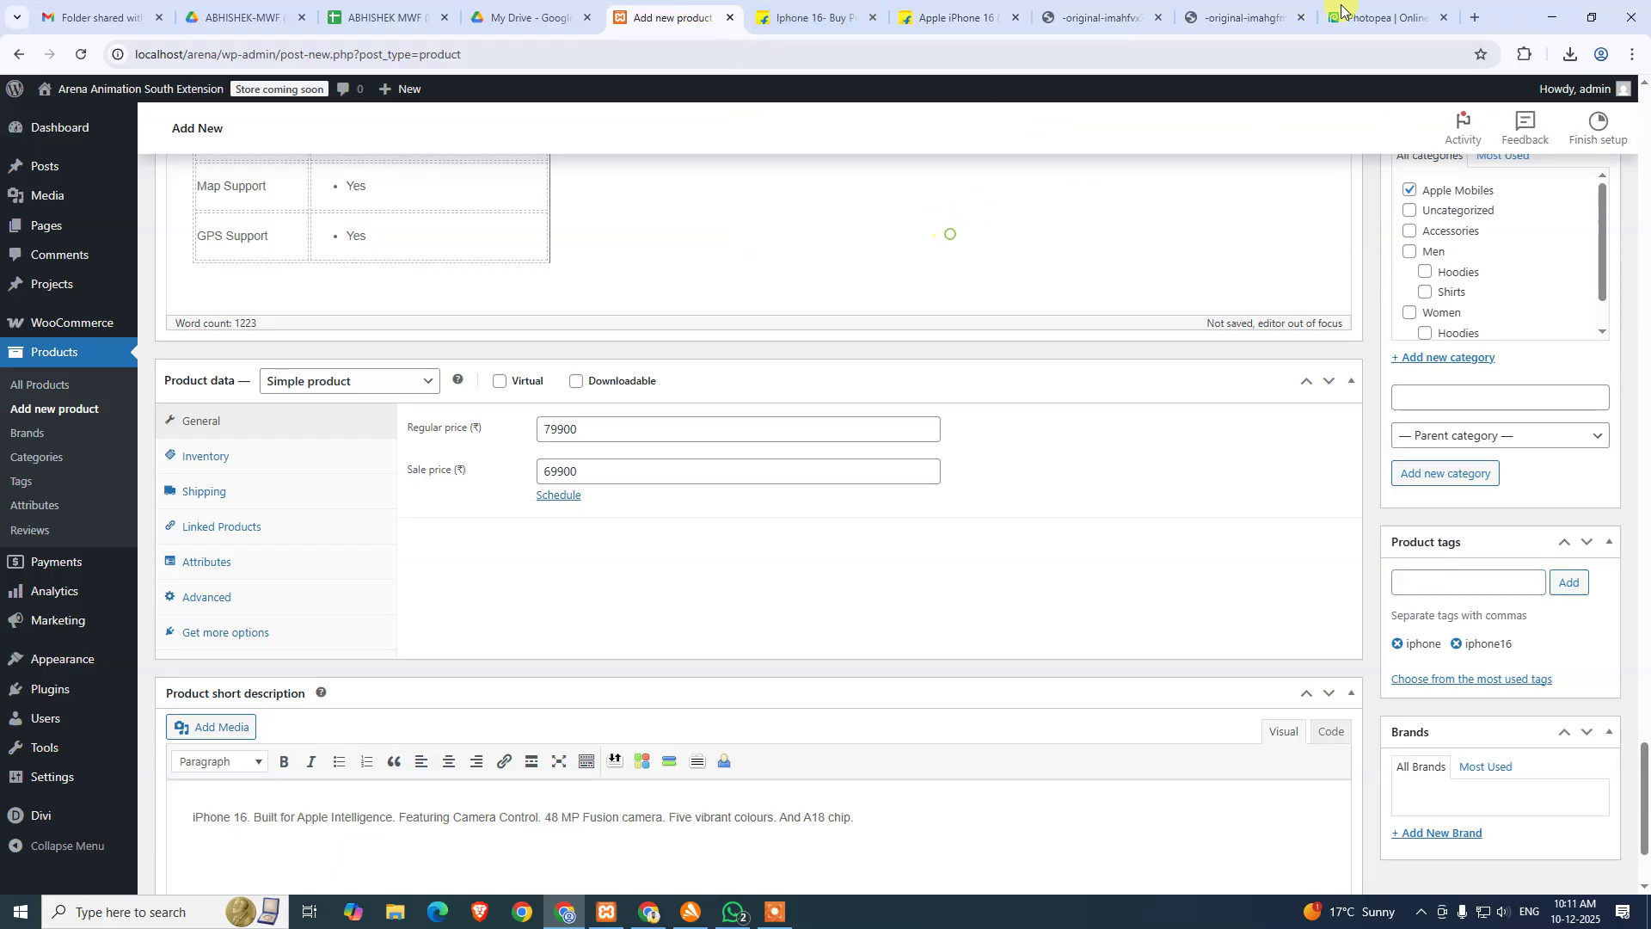
pyautogui.click(1393, 7)
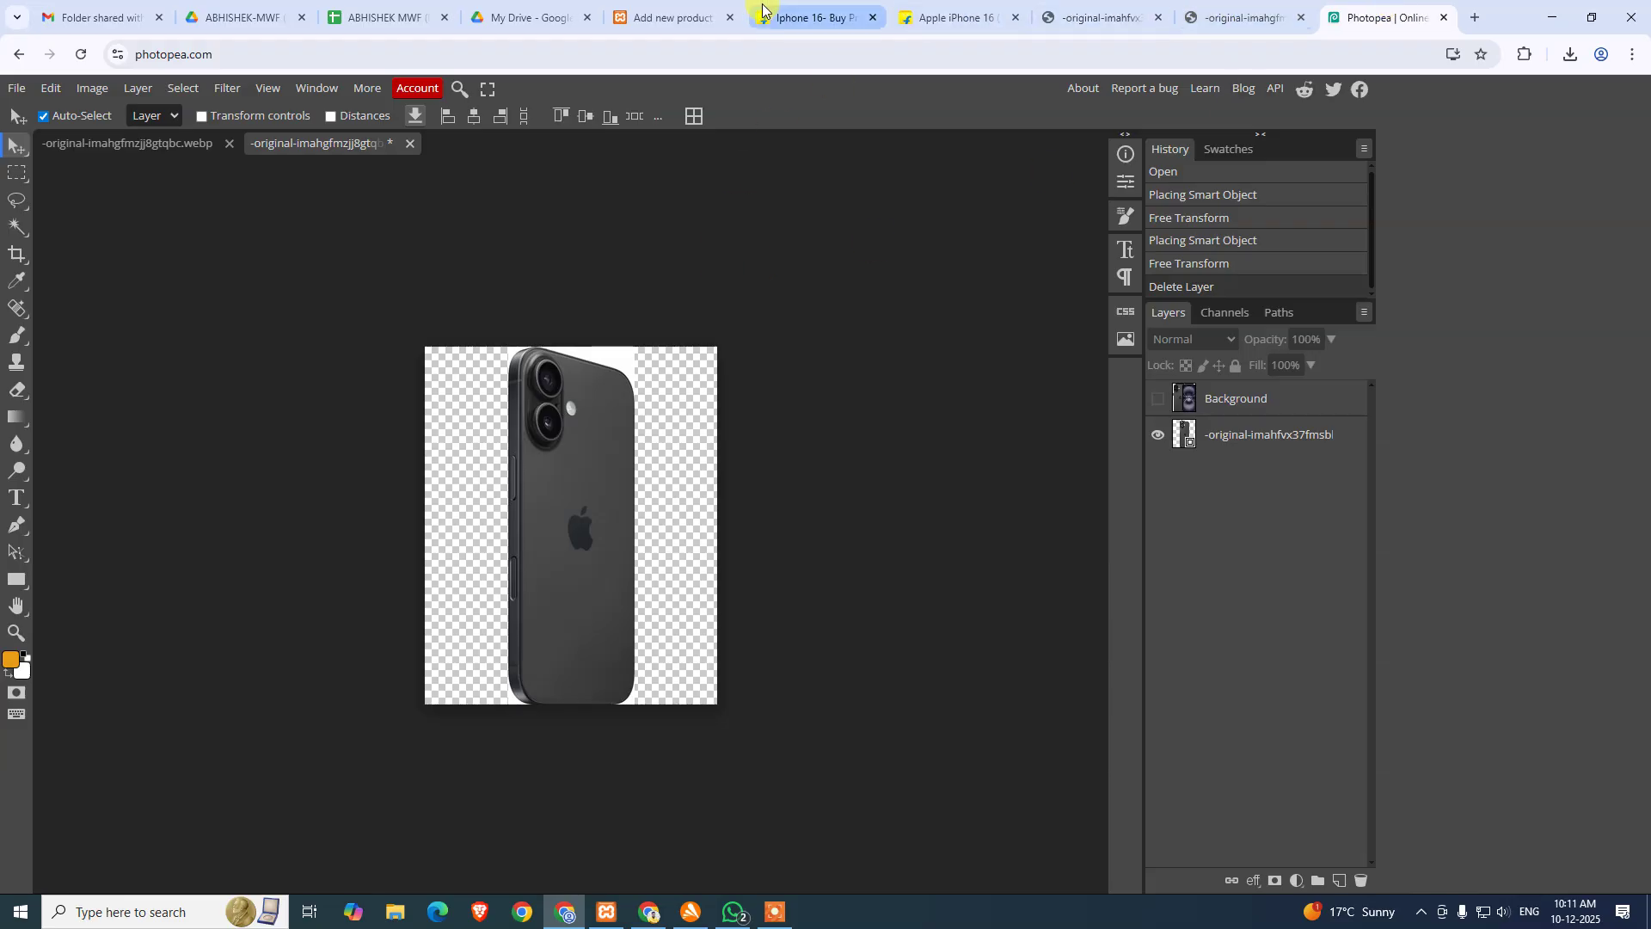
pyautogui.click(653, 26)
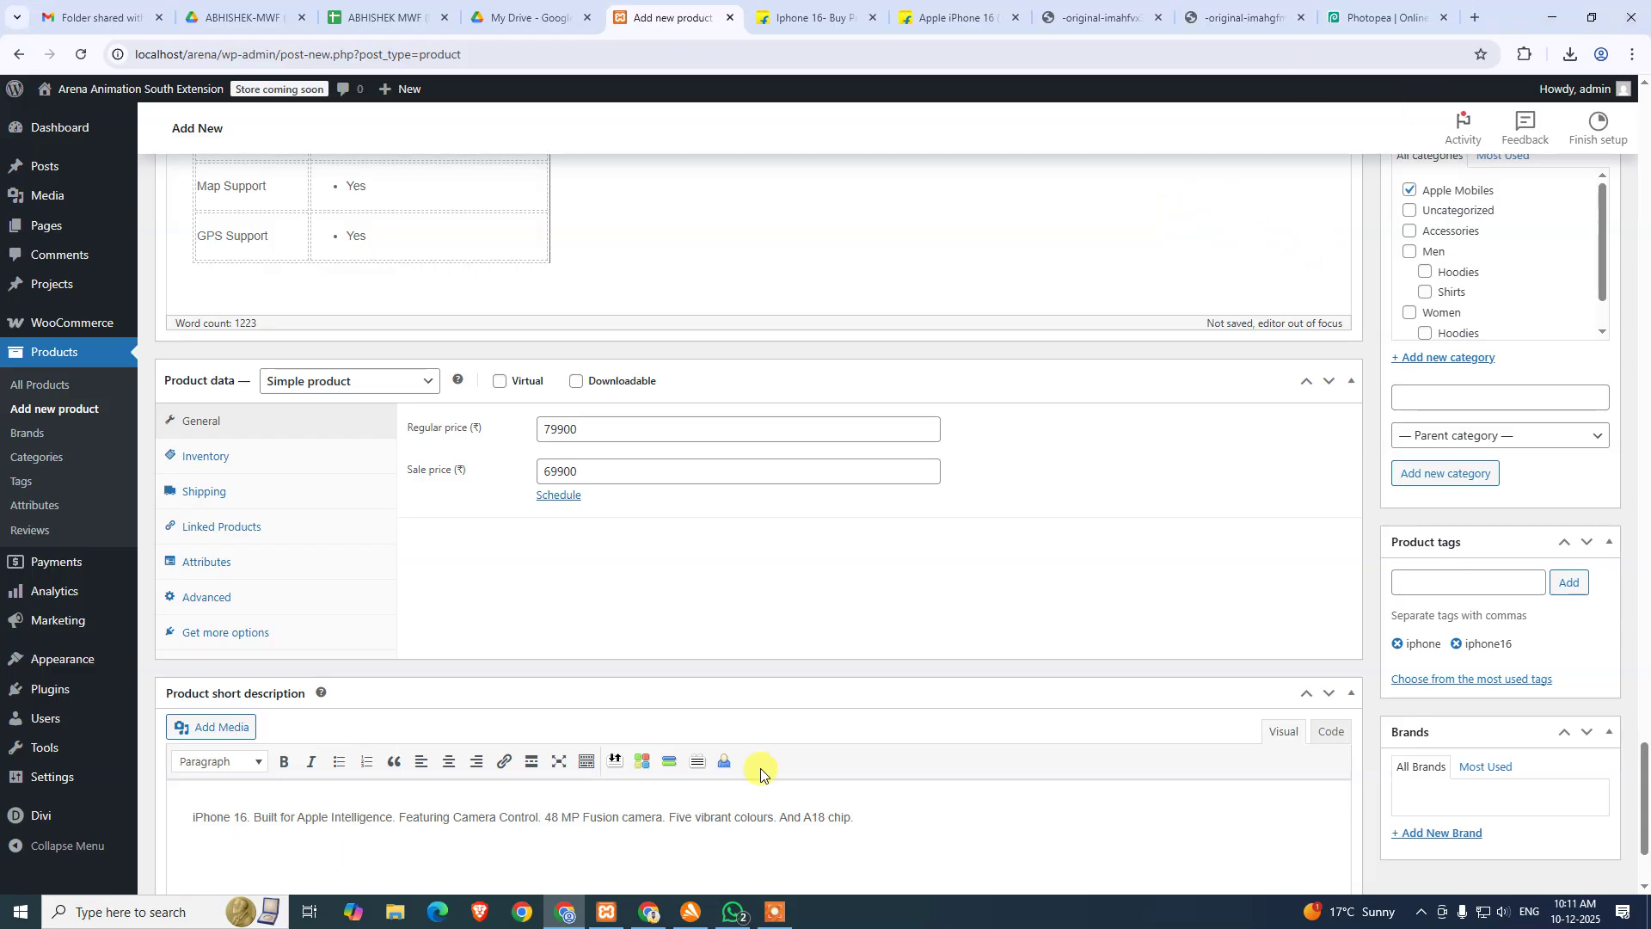
pyautogui.scroll(-2, 826, 826)
pyautogui.scroll(7, 1483, 354)
pyautogui.scroll(6, 1483, 354)
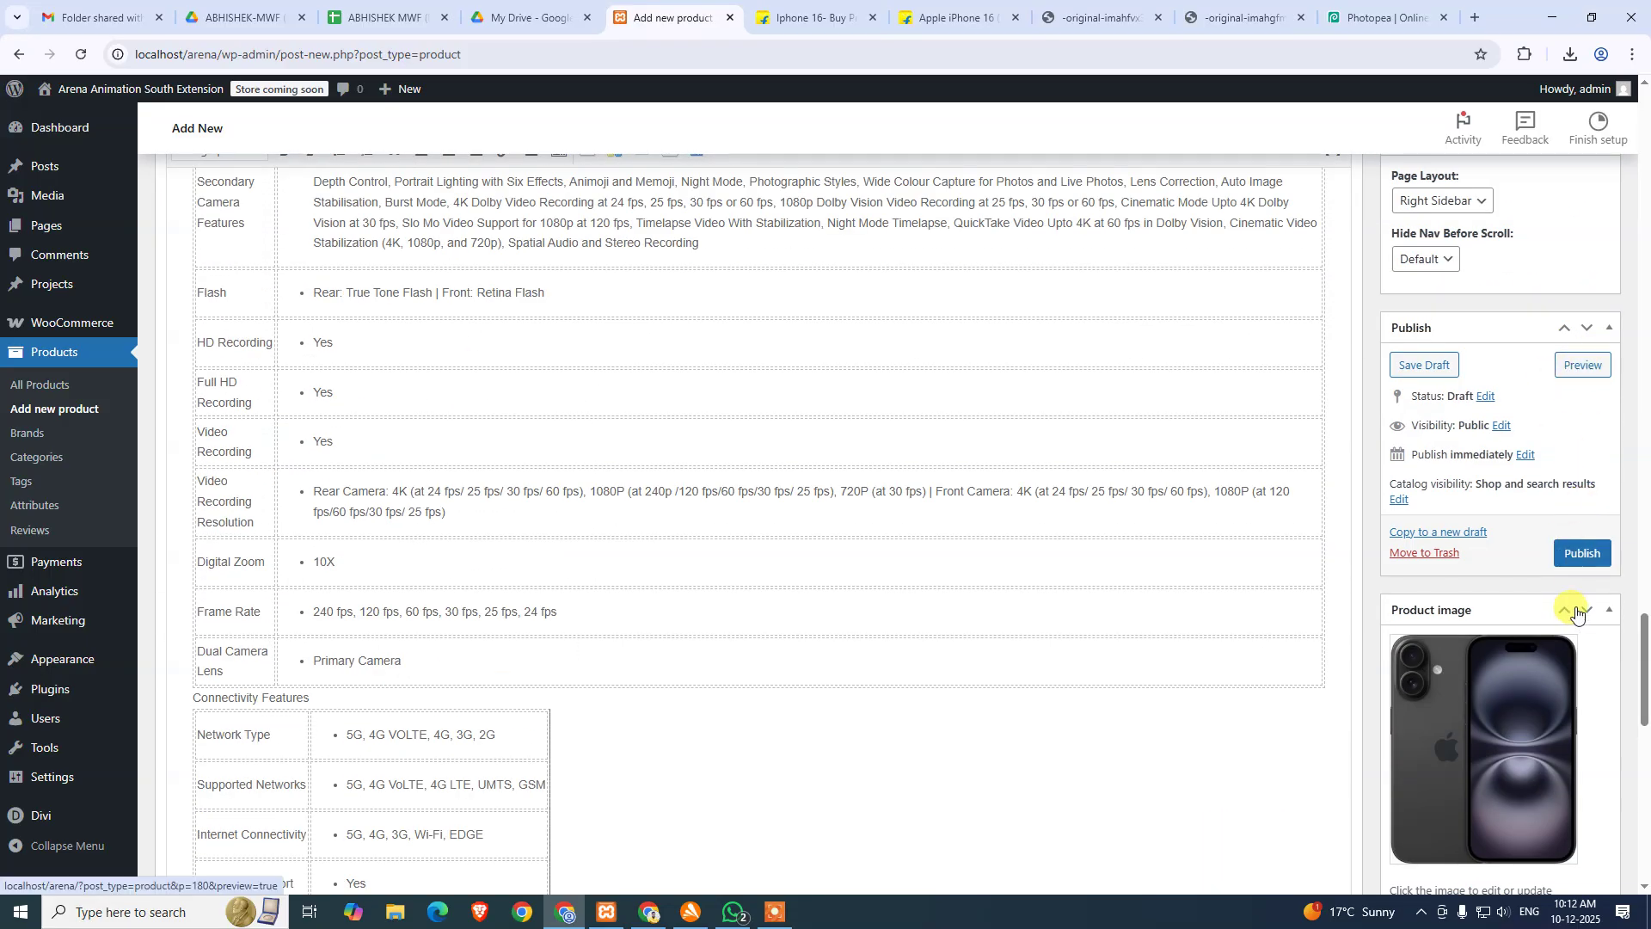
pyautogui.click(1581, 553)
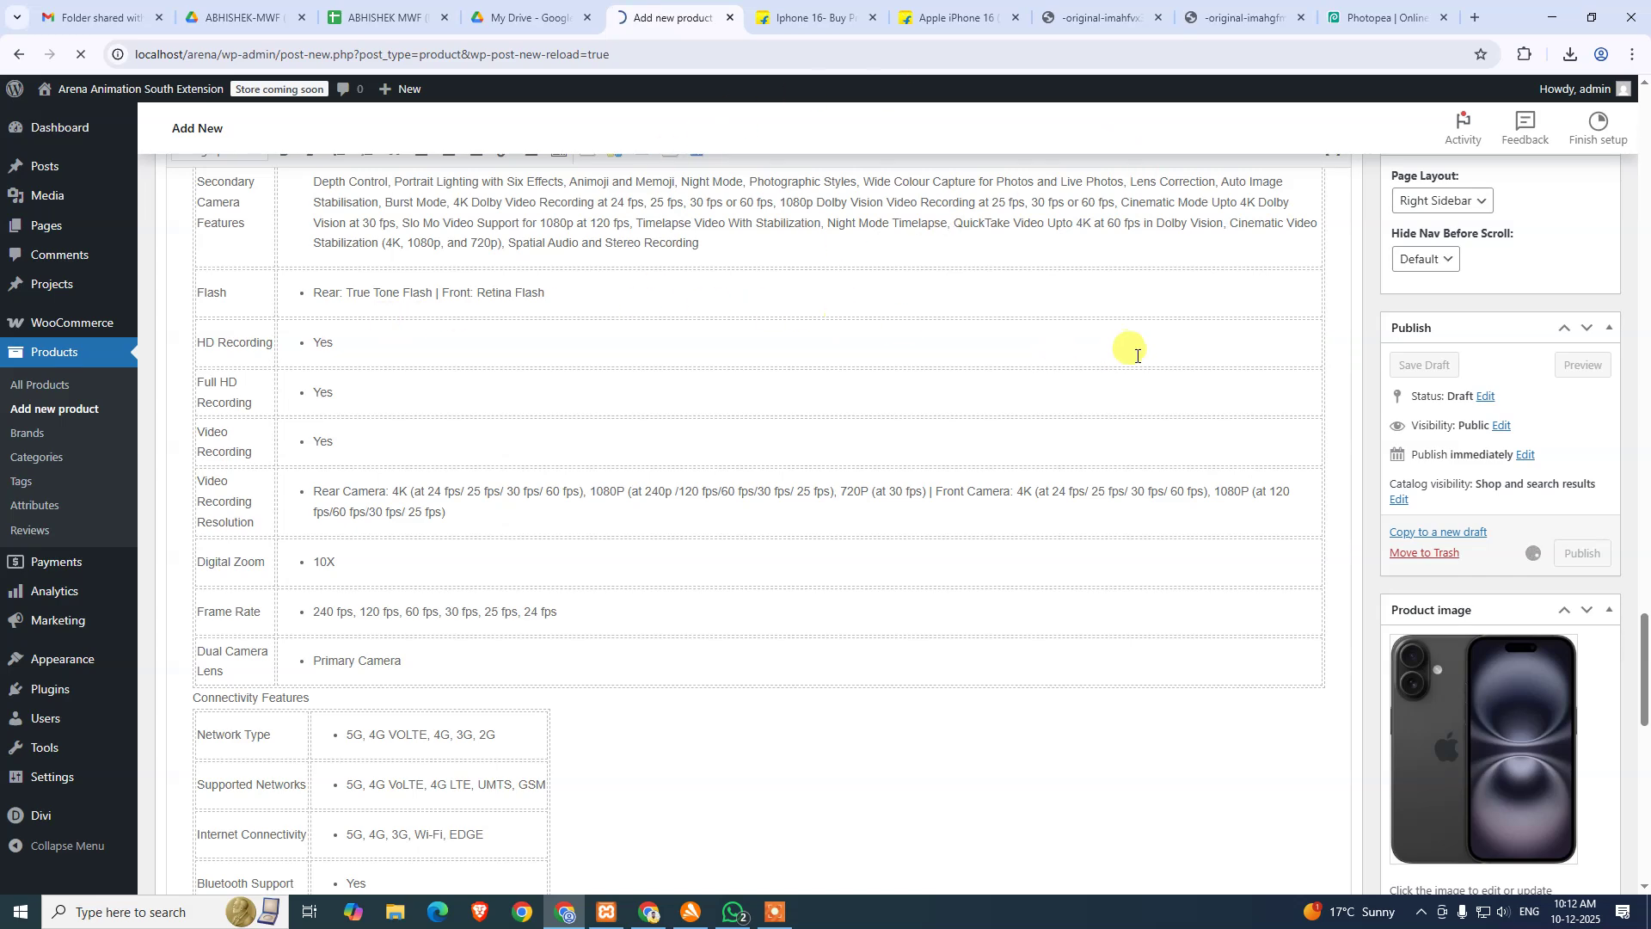
pyautogui.scroll(1, 1127, 352)
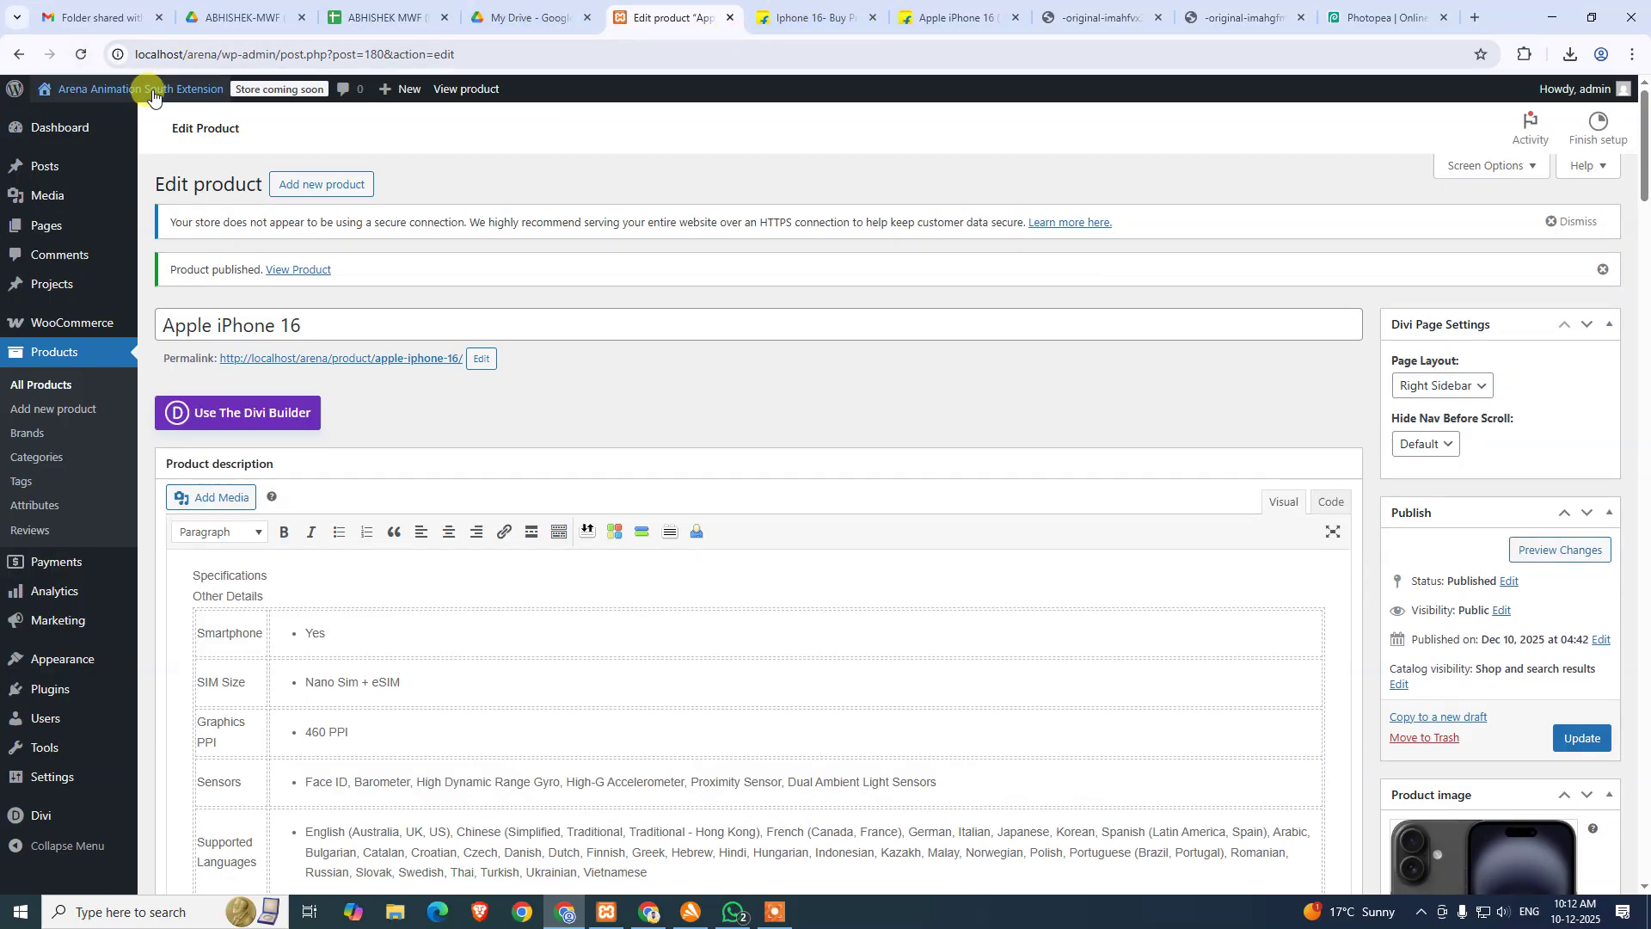
# - Visit the store, open the live Apple iPhone 16 page at ₹69,900, then go home
pyautogui.moveTo(138, 89)
pyautogui.click(68, 146)
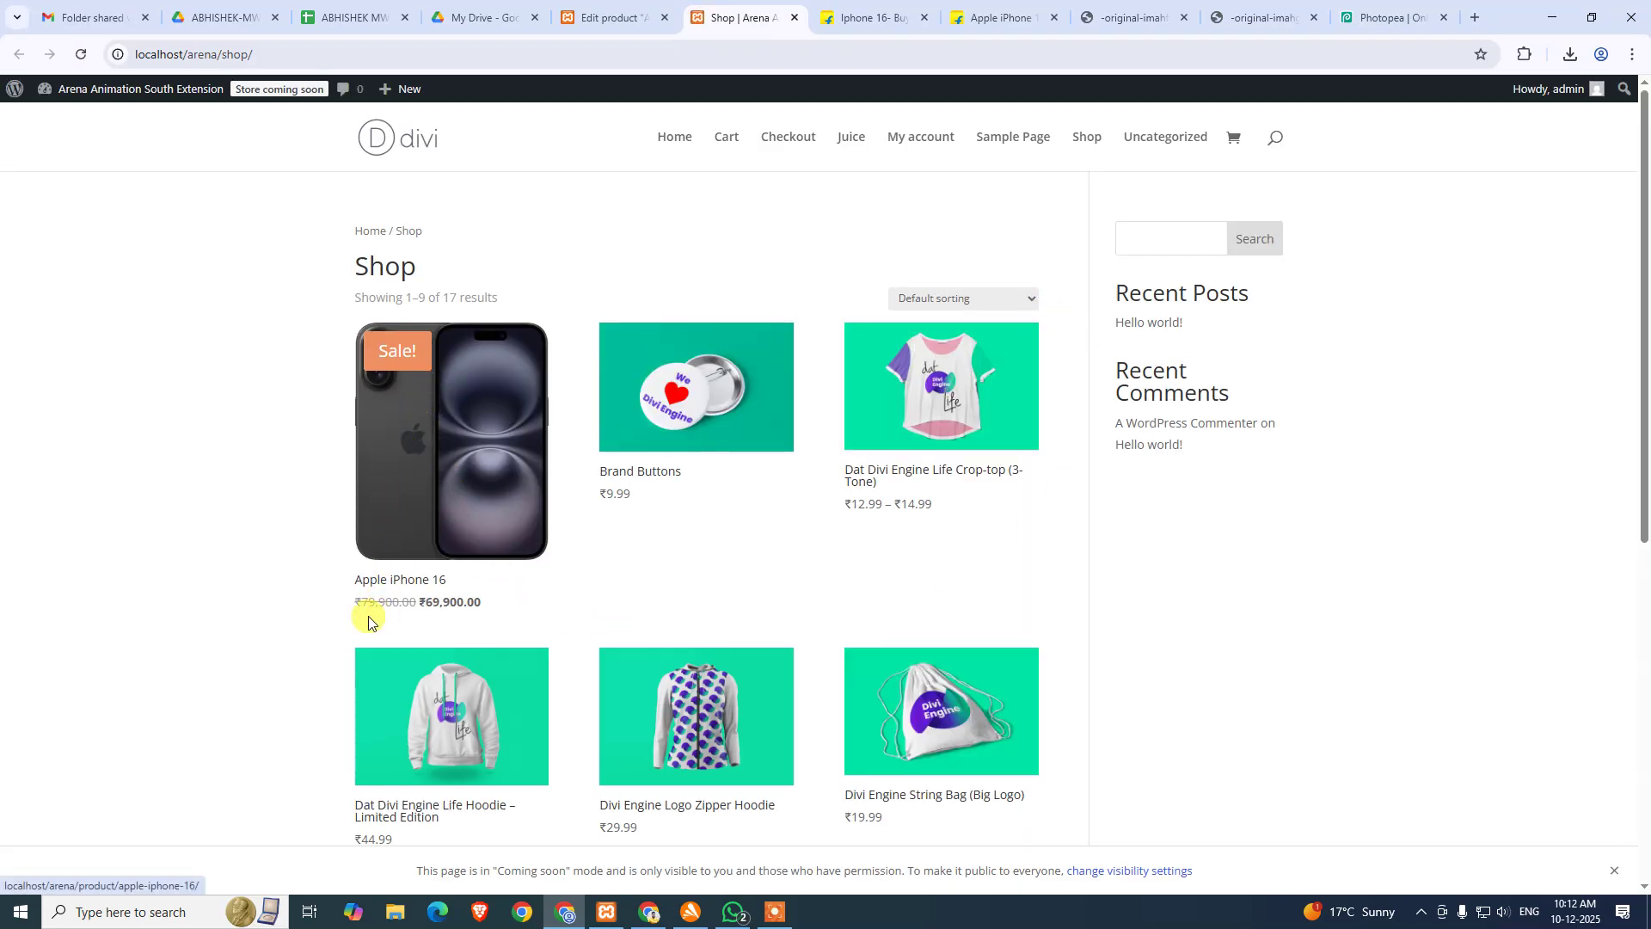
pyautogui.click(453, 520)
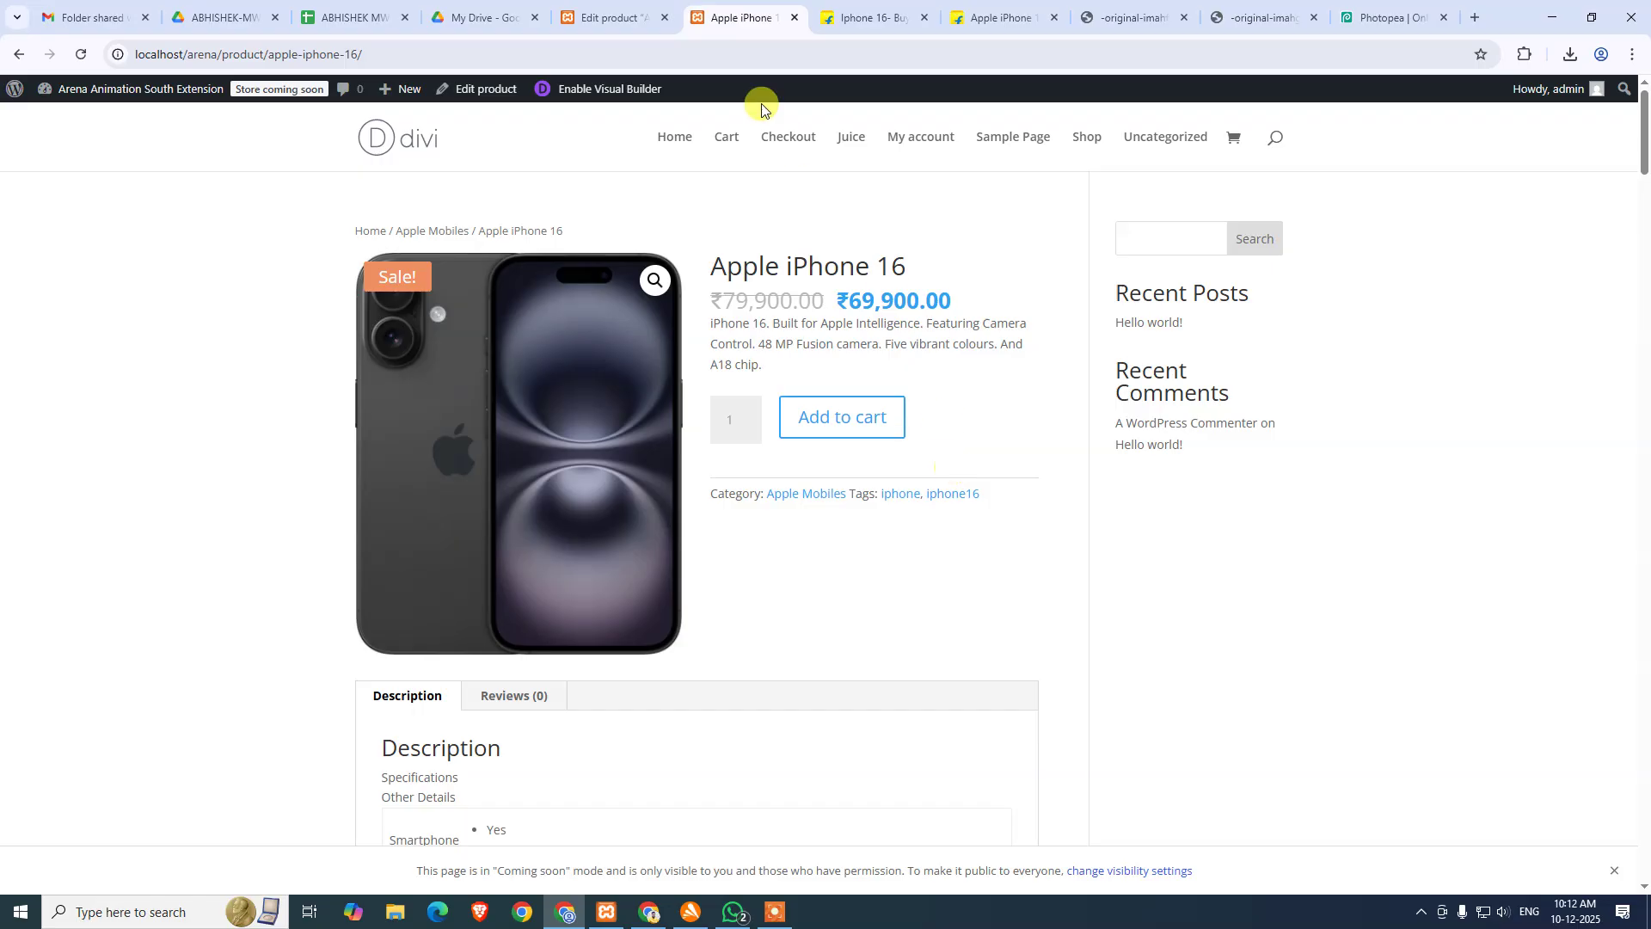
pyautogui.click(1087, 138)
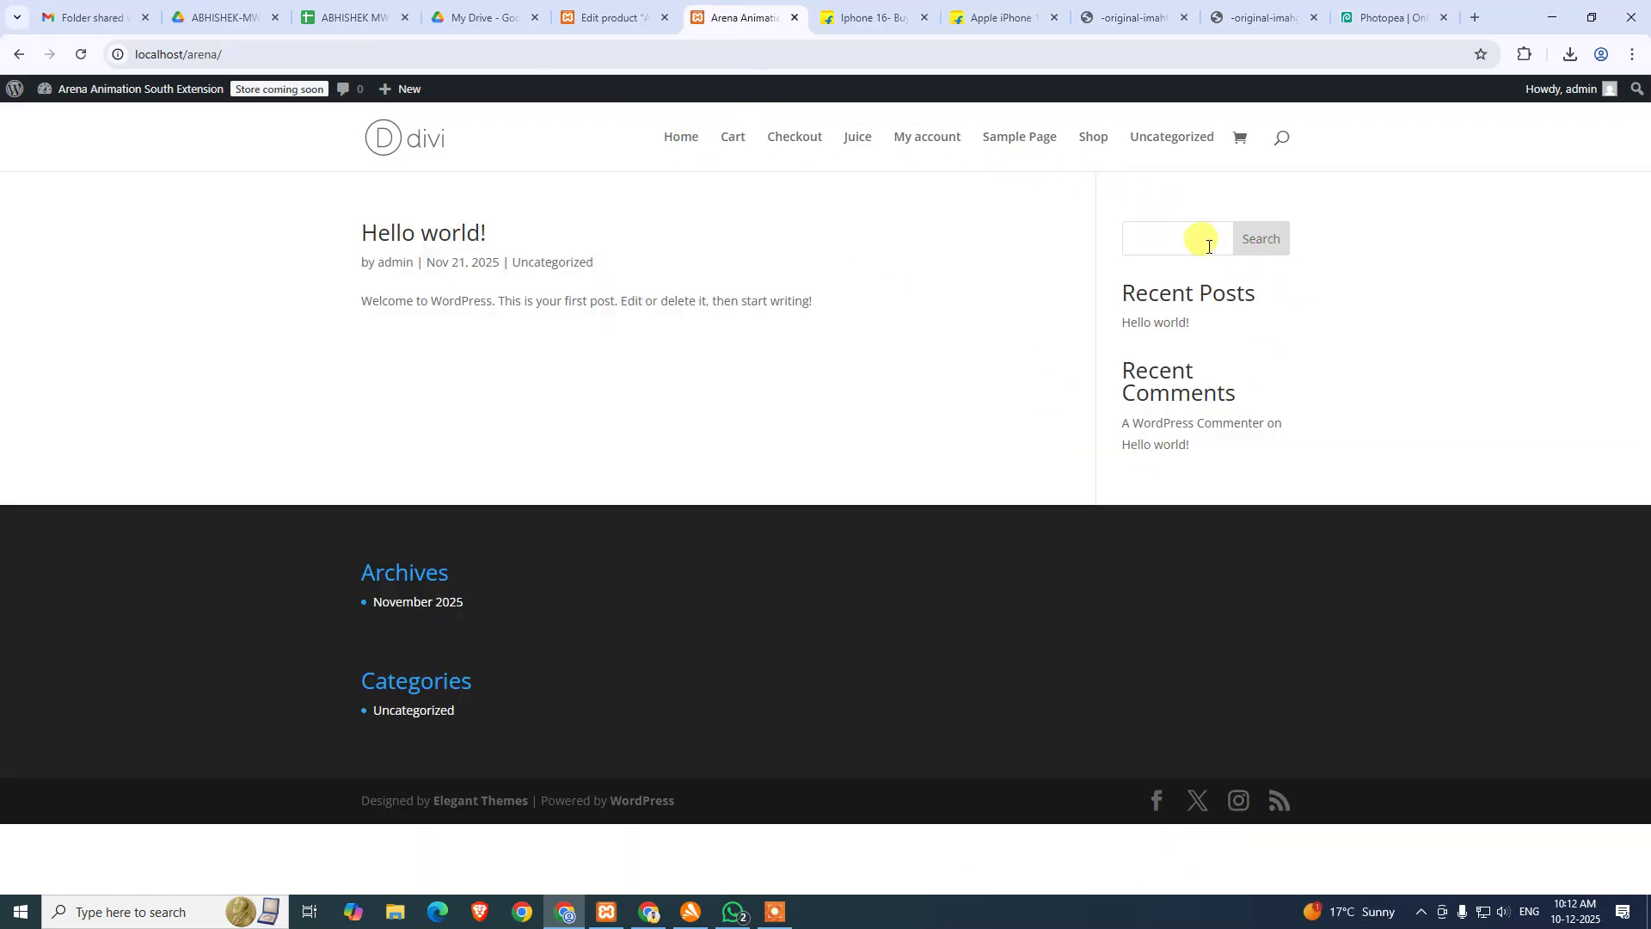
# - Search the storefront for 'iphone', look over the results, then return to the Shop page
pyautogui.click(1209, 247)
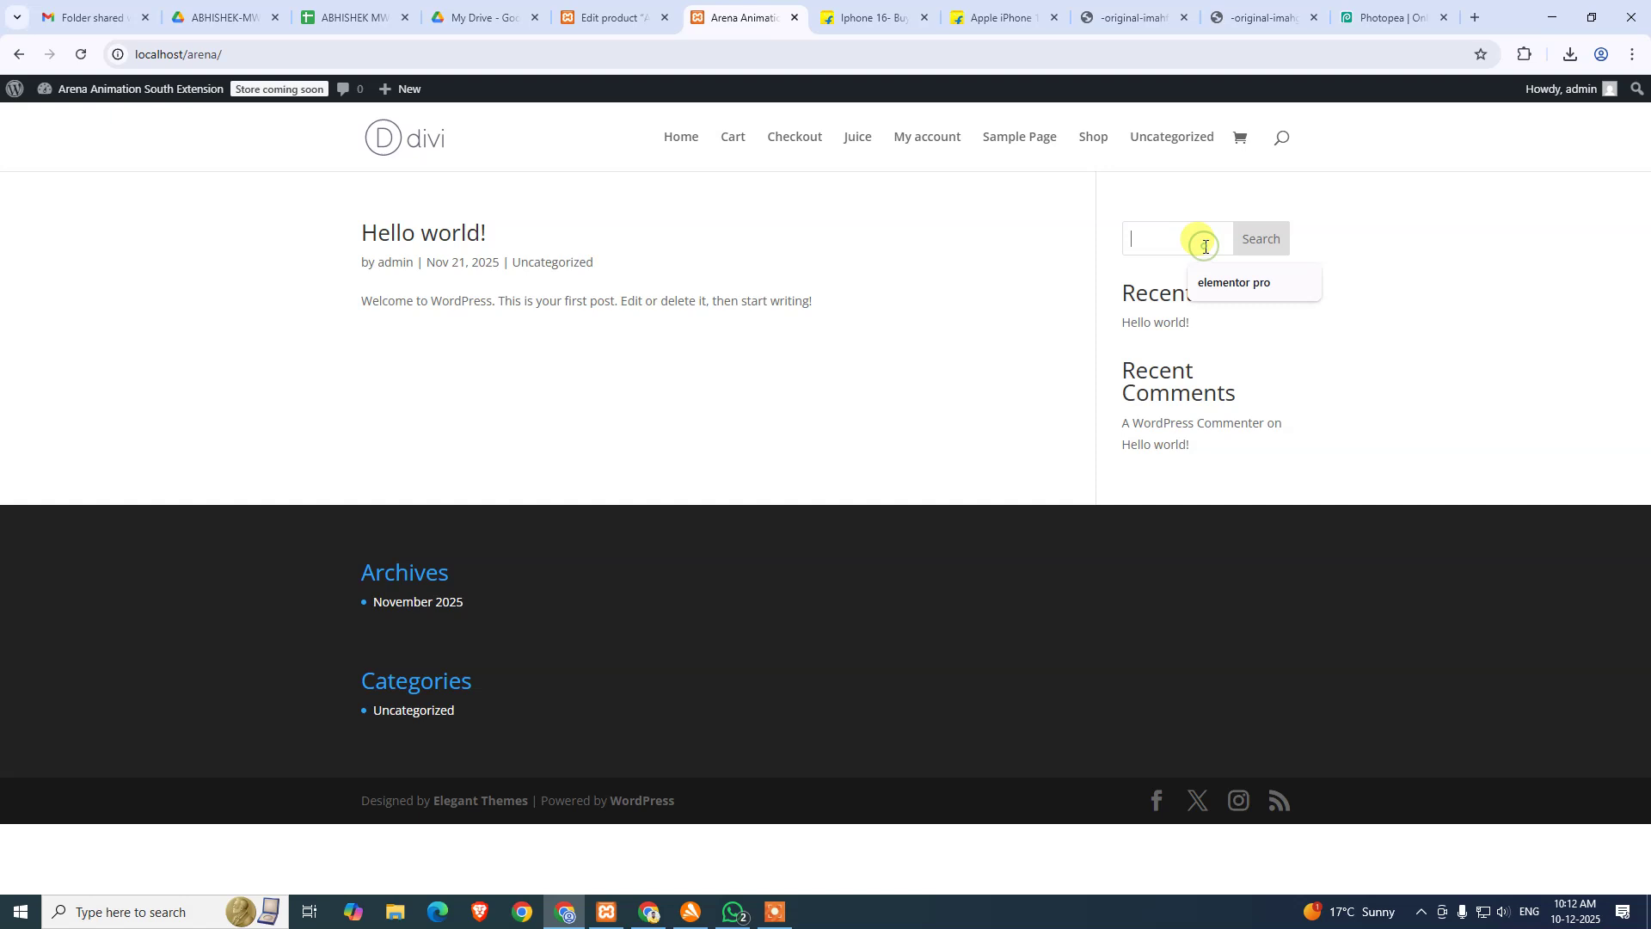
pyautogui.write('i')
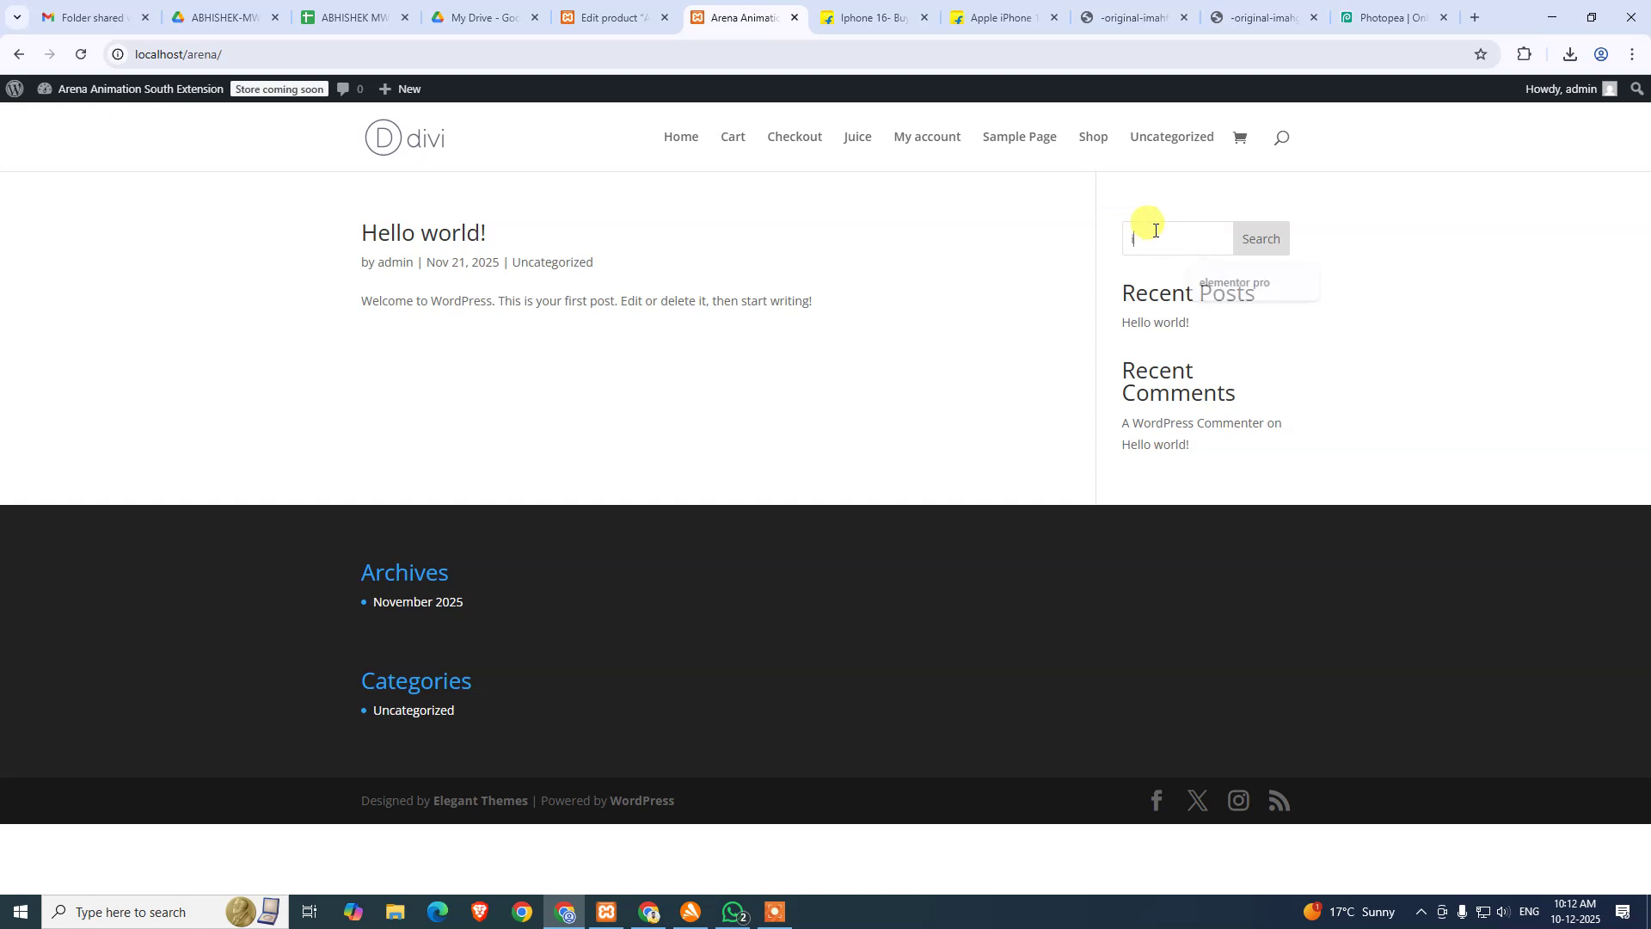
pyautogui.write('phone')
pyautogui.press('Return')
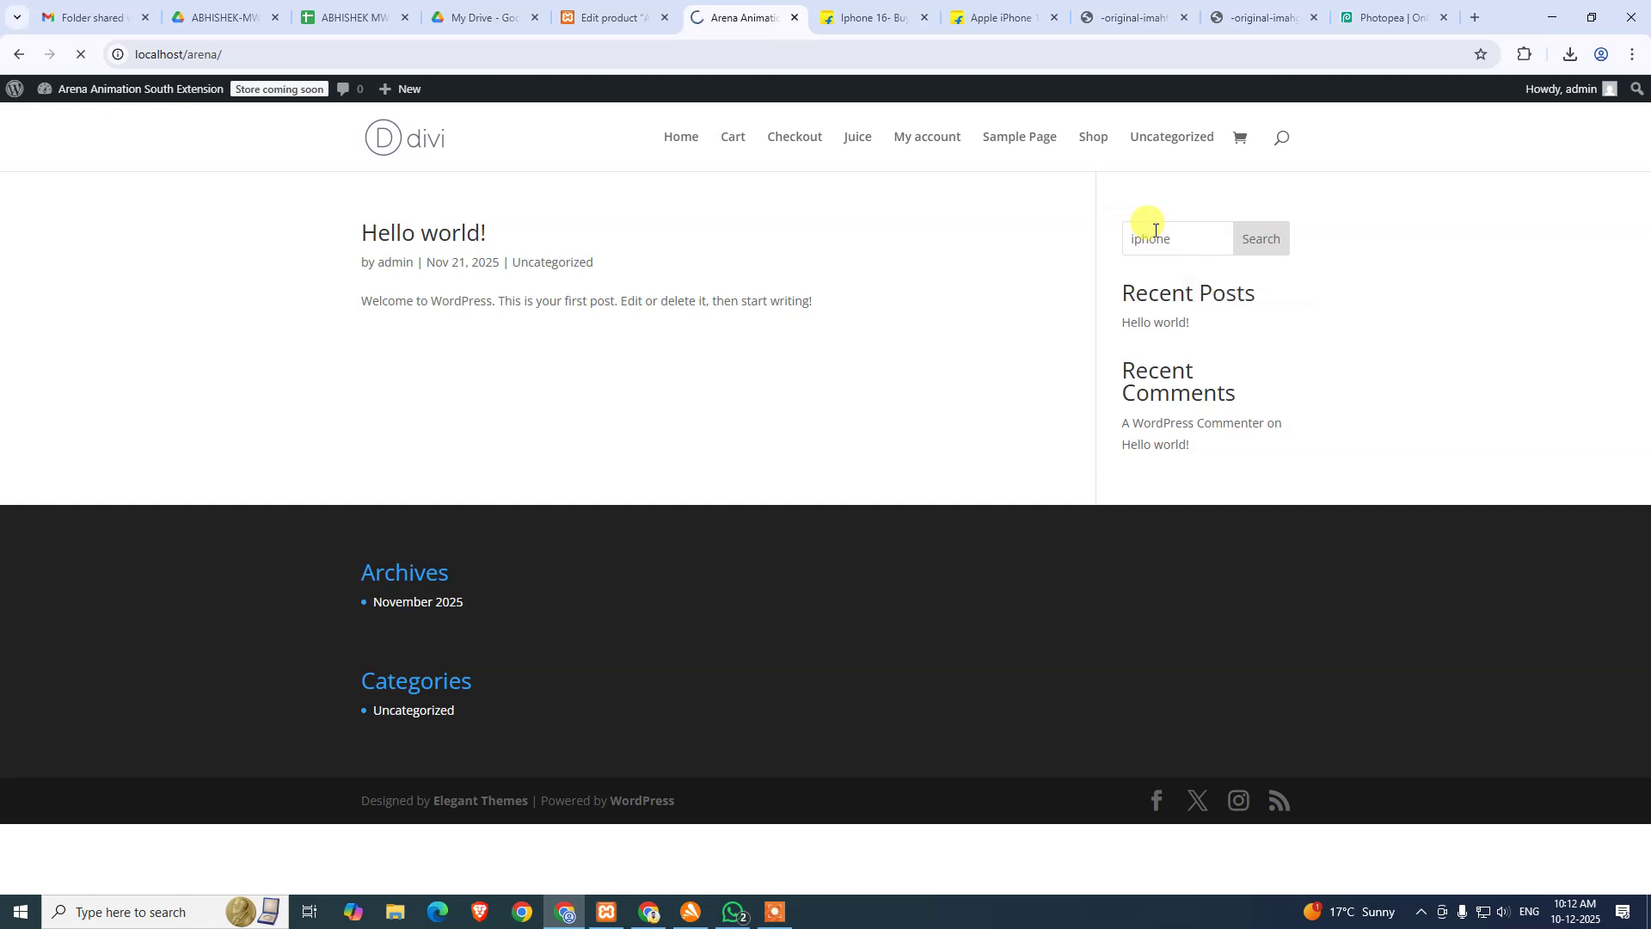
pyautogui.scroll(-5, 1421, 514)
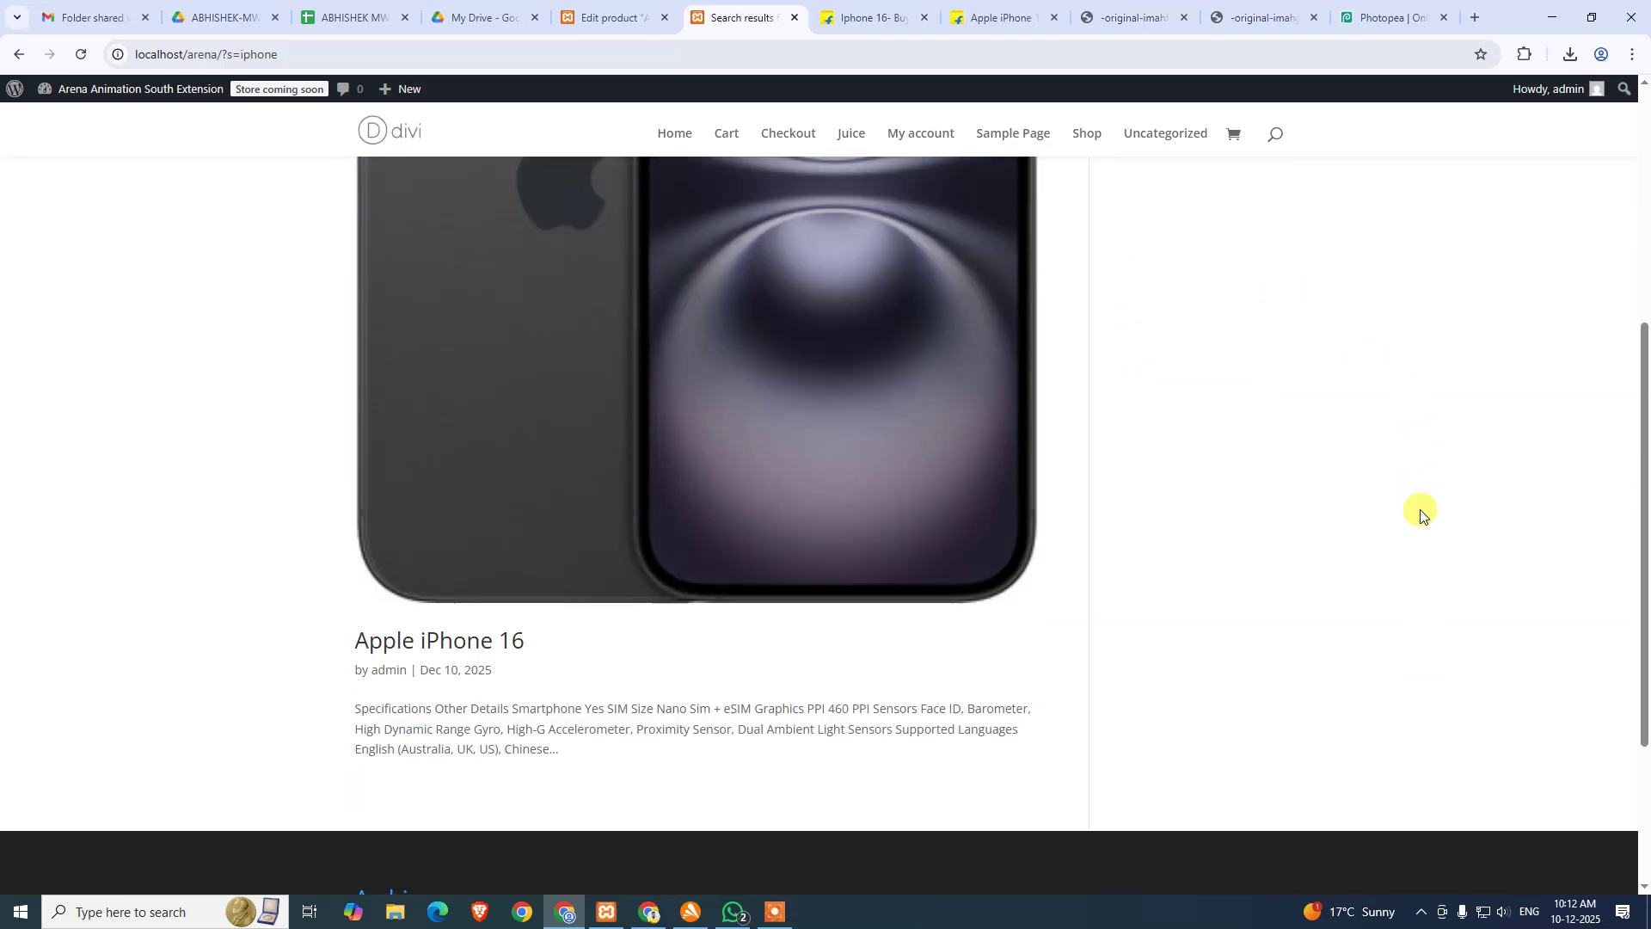
pyautogui.scroll(-1, 1421, 513)
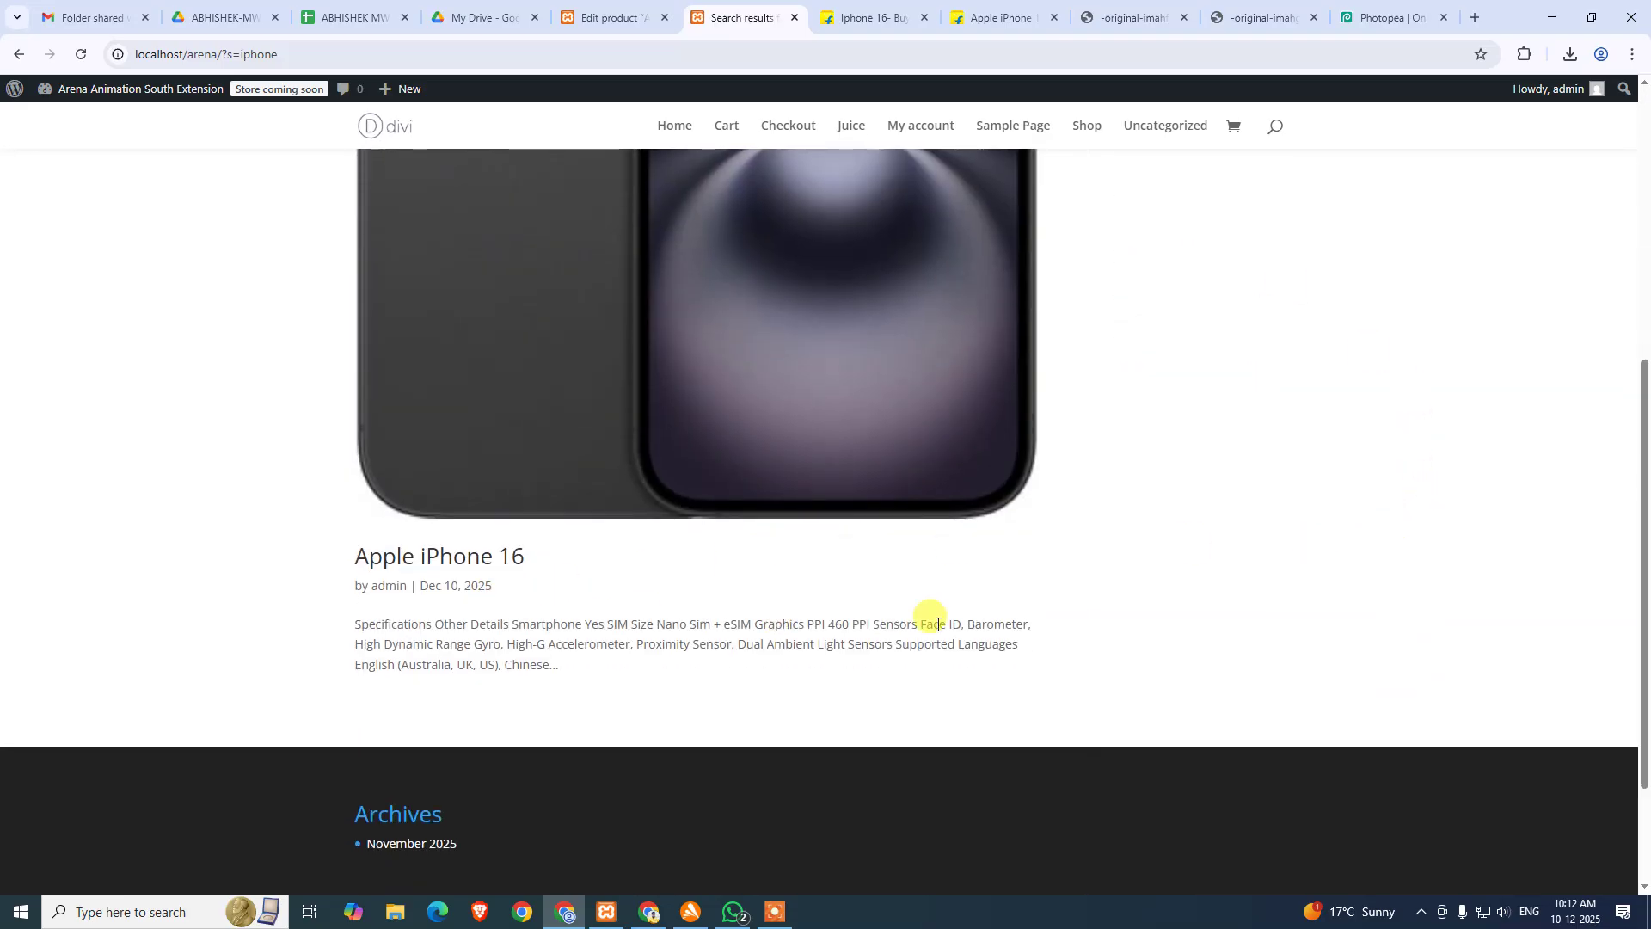
pyautogui.scroll(6, 977, 461)
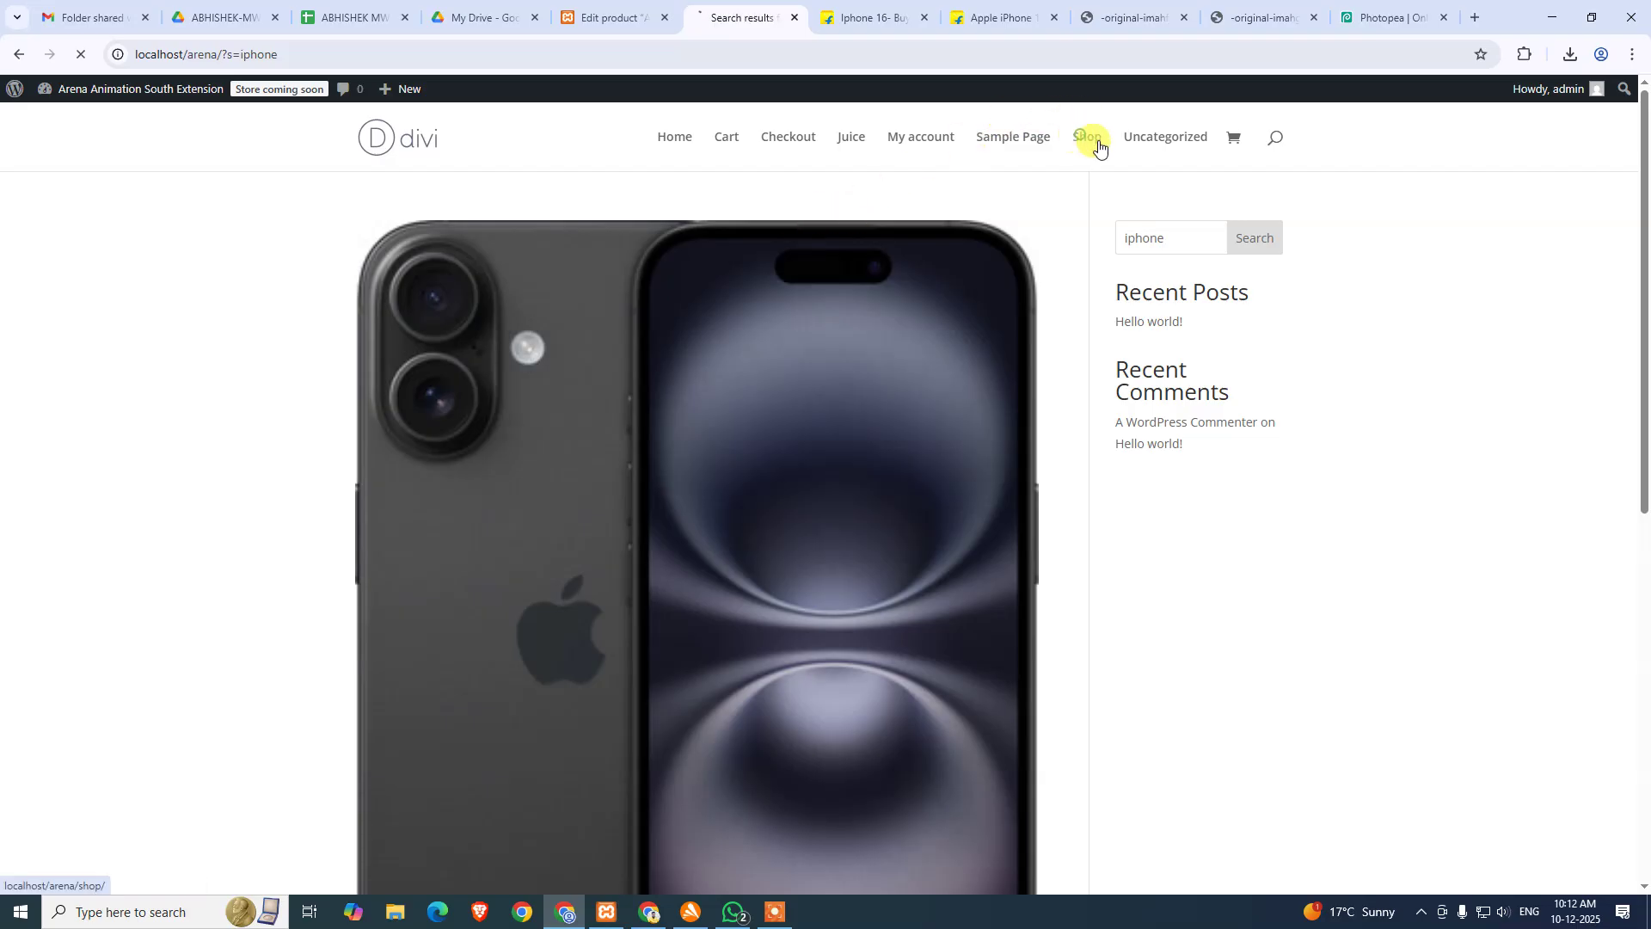
pyautogui.click(1165, 138)
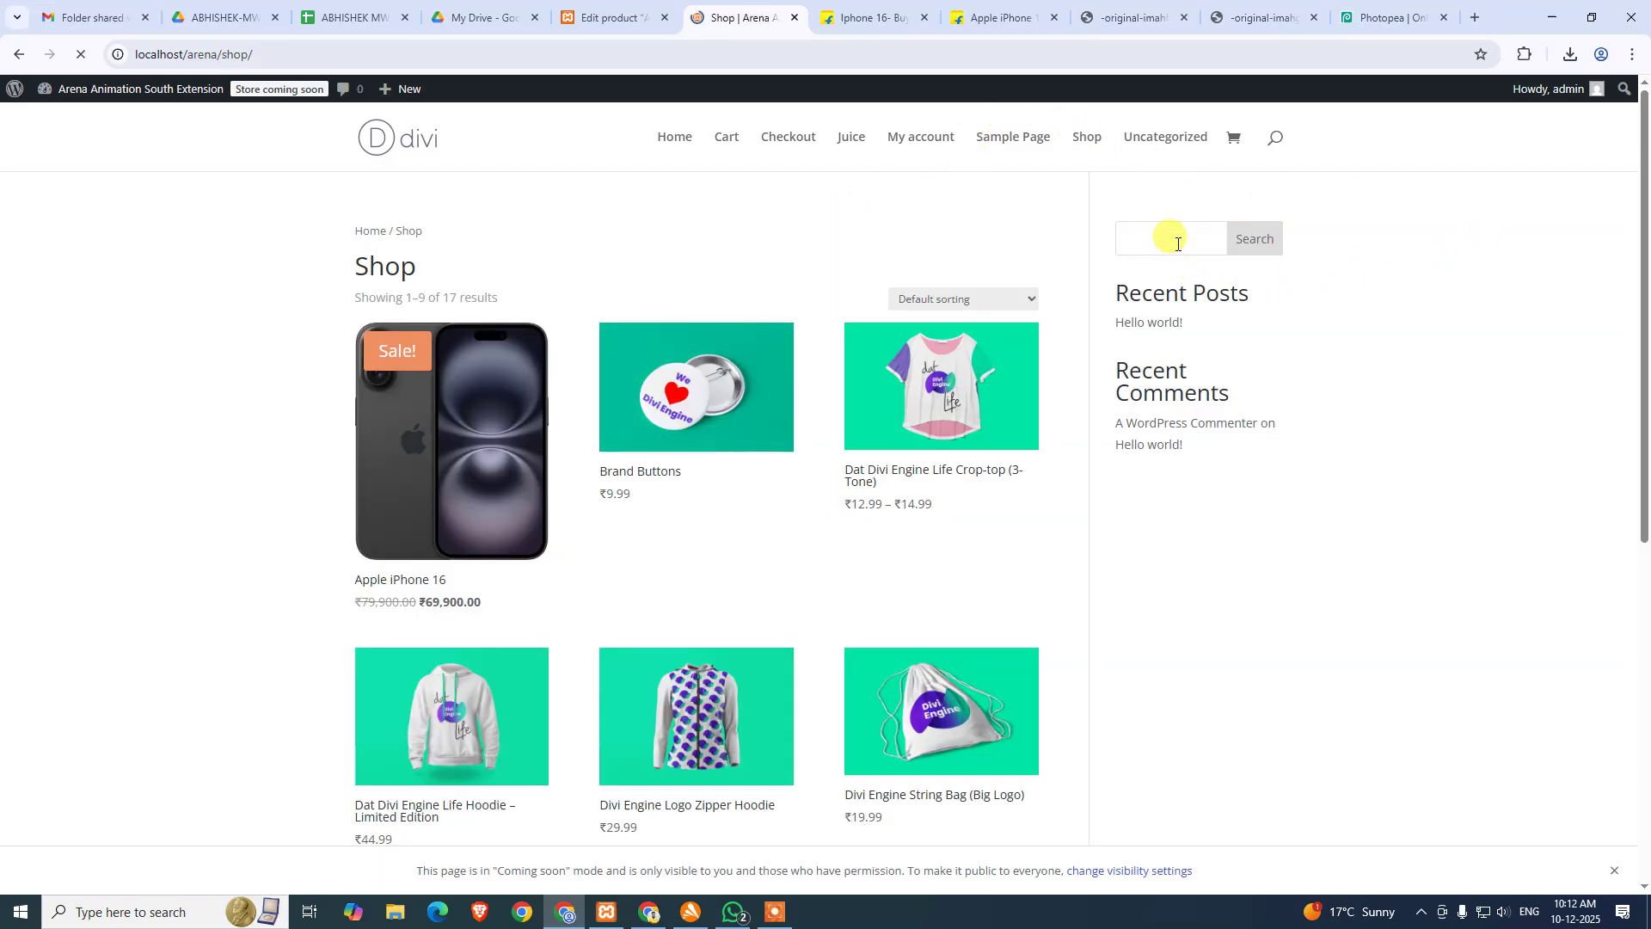
# - Dismiss the search suggestions and open the Apple iPhone 16 product page from the Shop
pyautogui.click(1178, 243)
pyautogui.click(1378, 487)
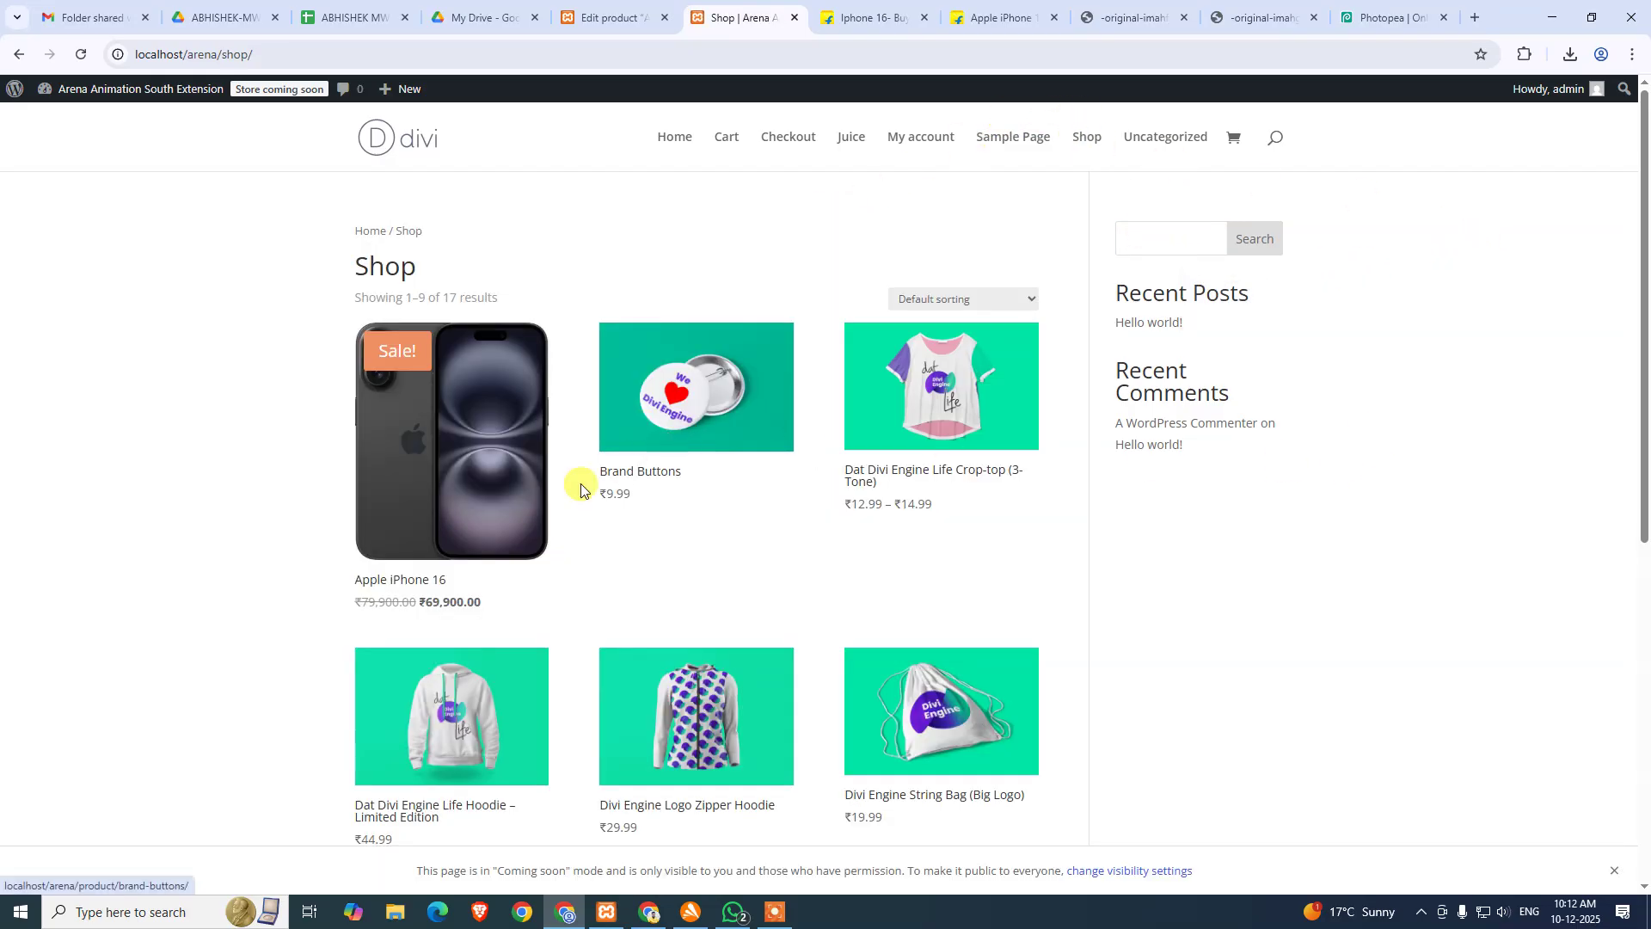
pyautogui.scroll(-5, 614, 545)
pyautogui.scroll(5, 525, 525)
pyautogui.click(520, 523)
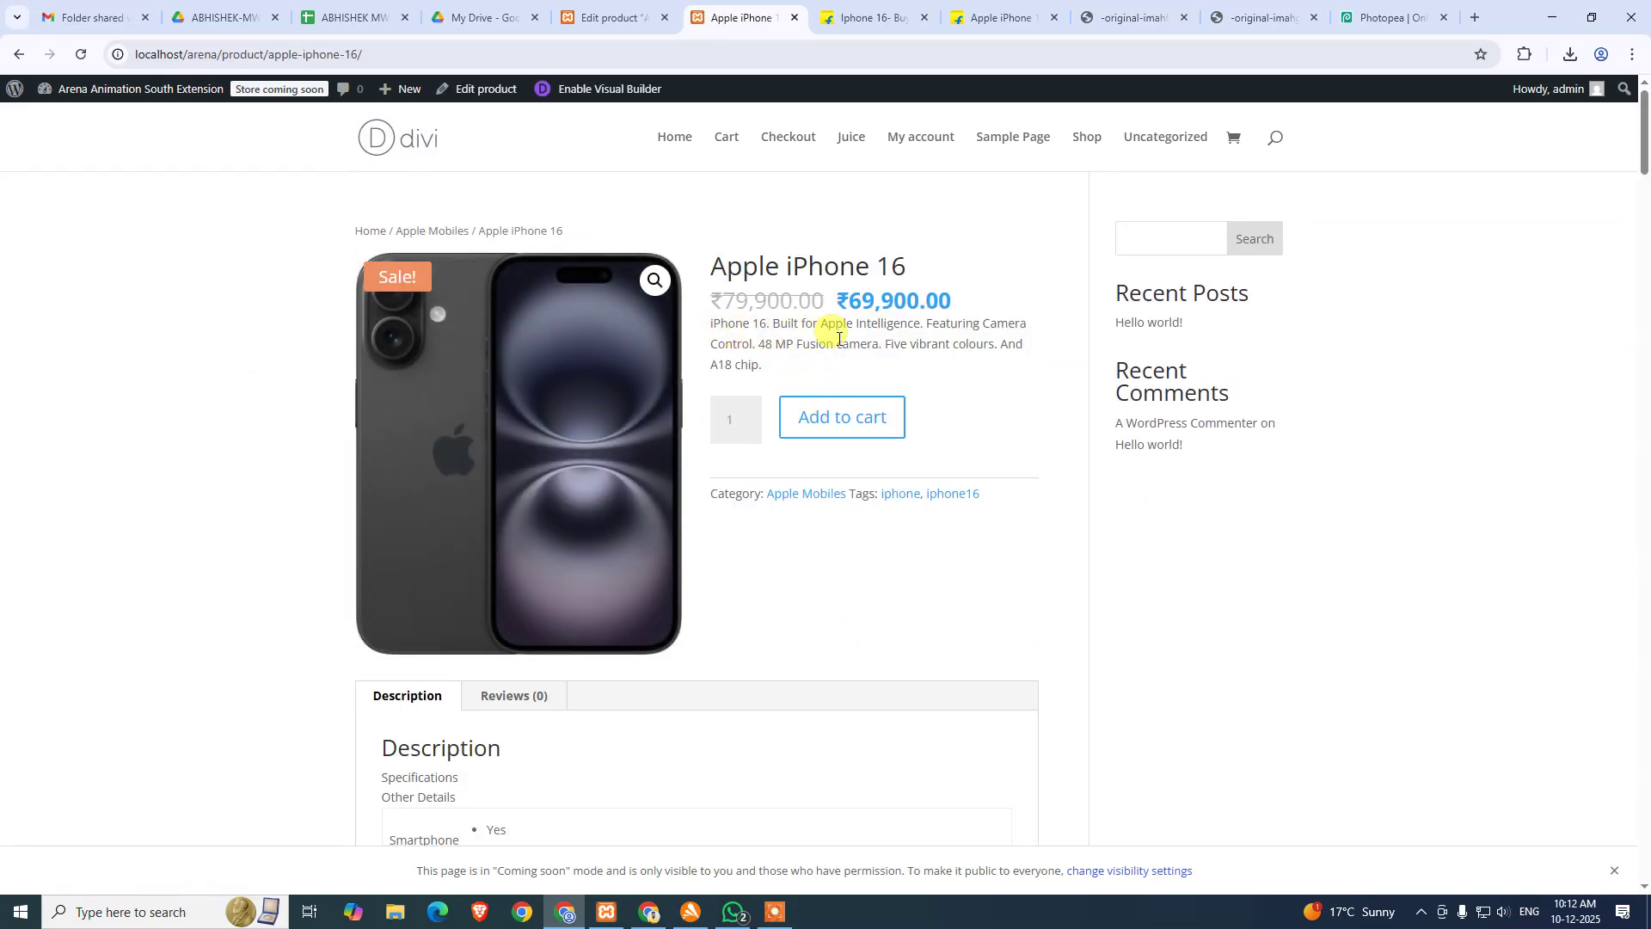
# - Scroll through the product's full specifications and warranty details, then back to the top
pyautogui.scroll(-5, 999, 336)
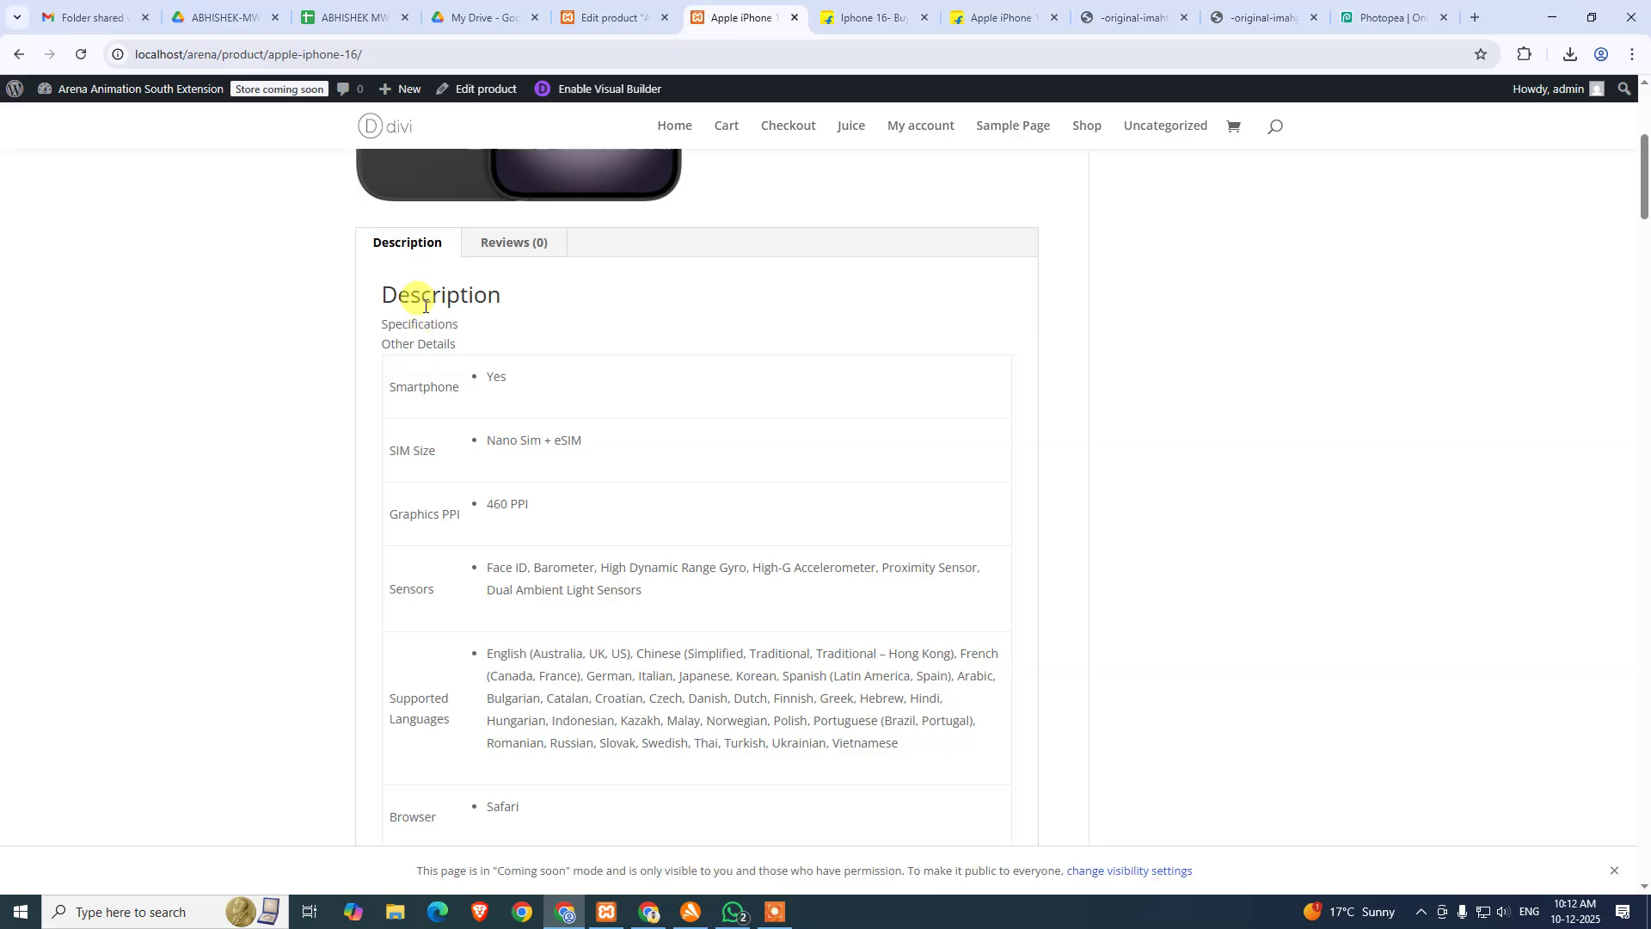
pyautogui.scroll(-20, 429, 479)
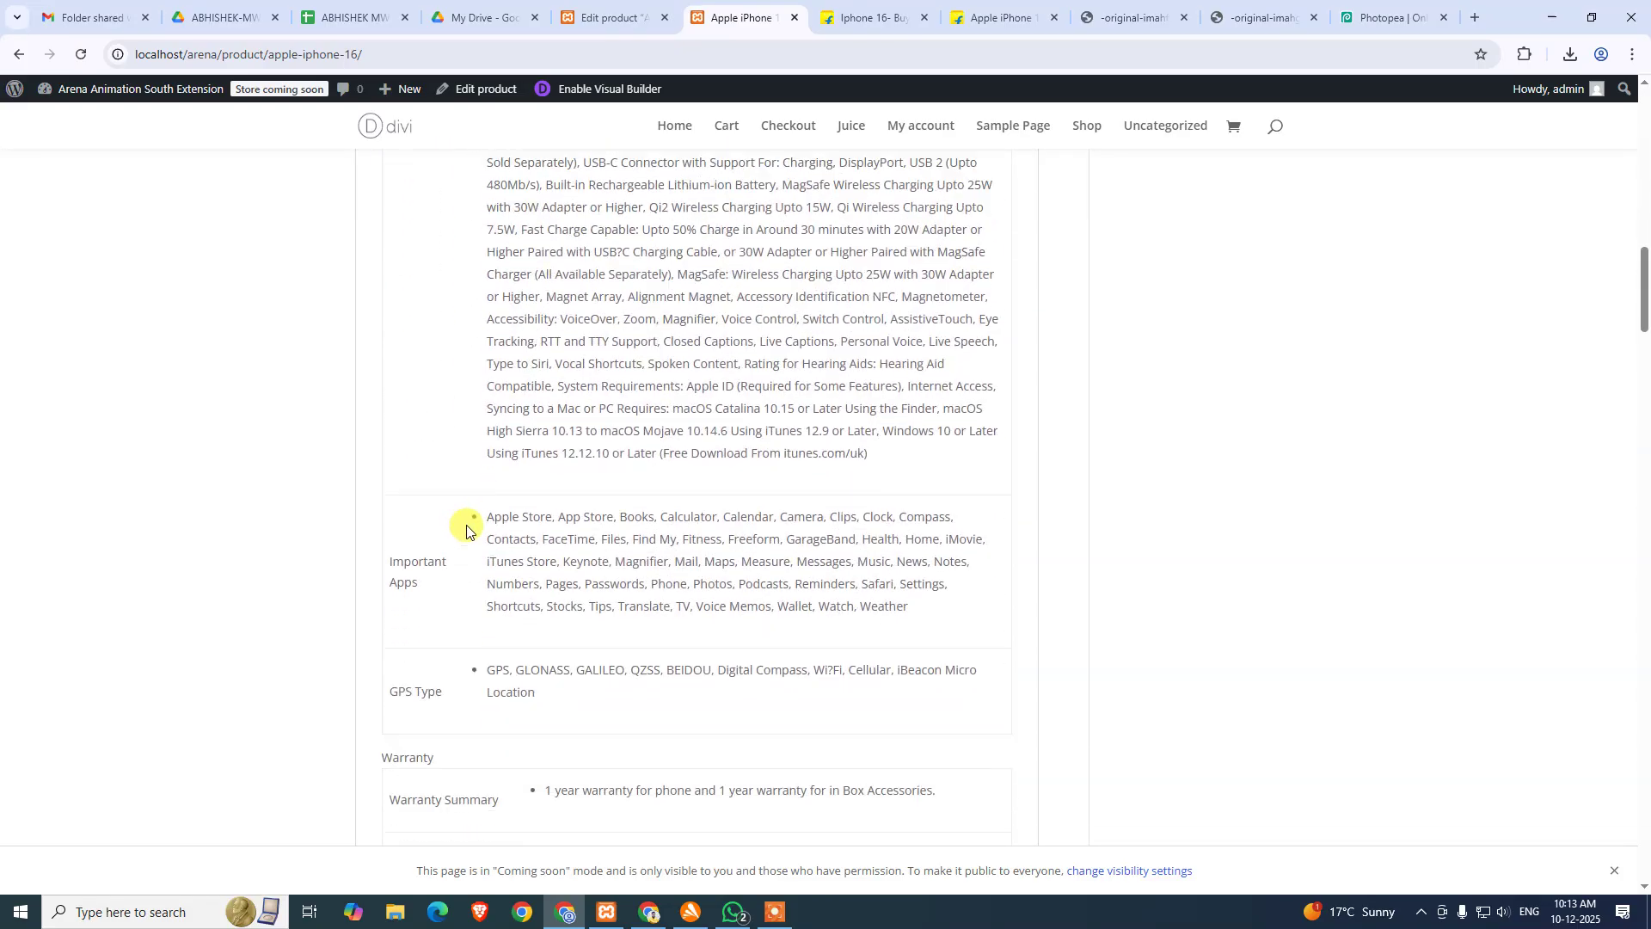
pyautogui.scroll(-20, 473, 529)
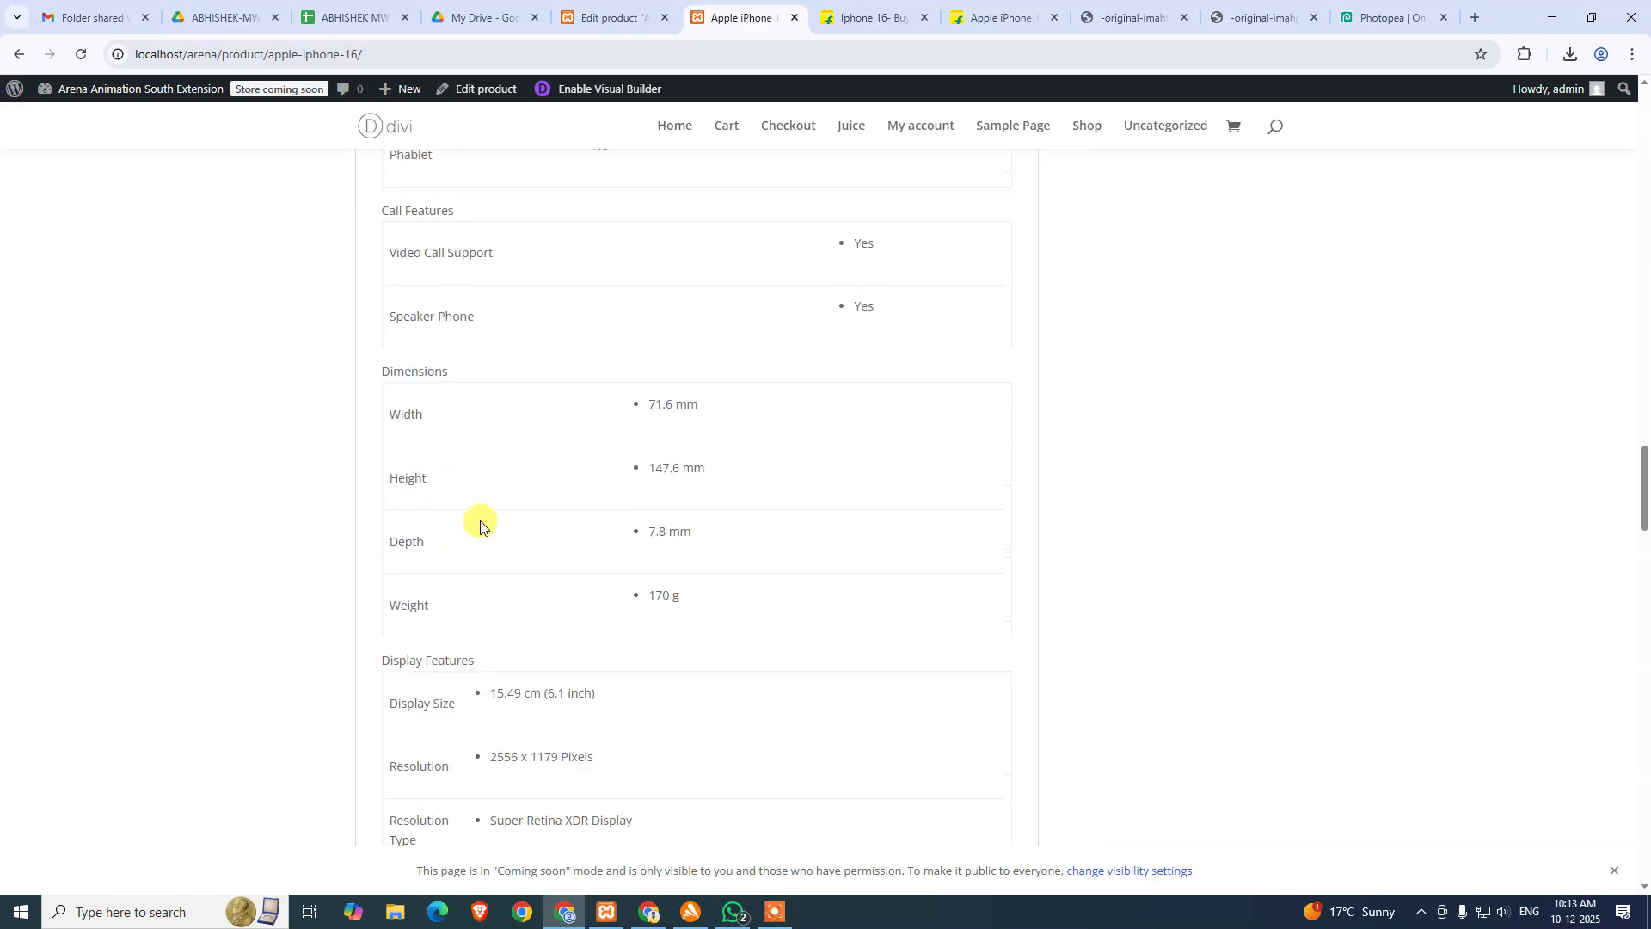
pyautogui.scroll(-20, 483, 523)
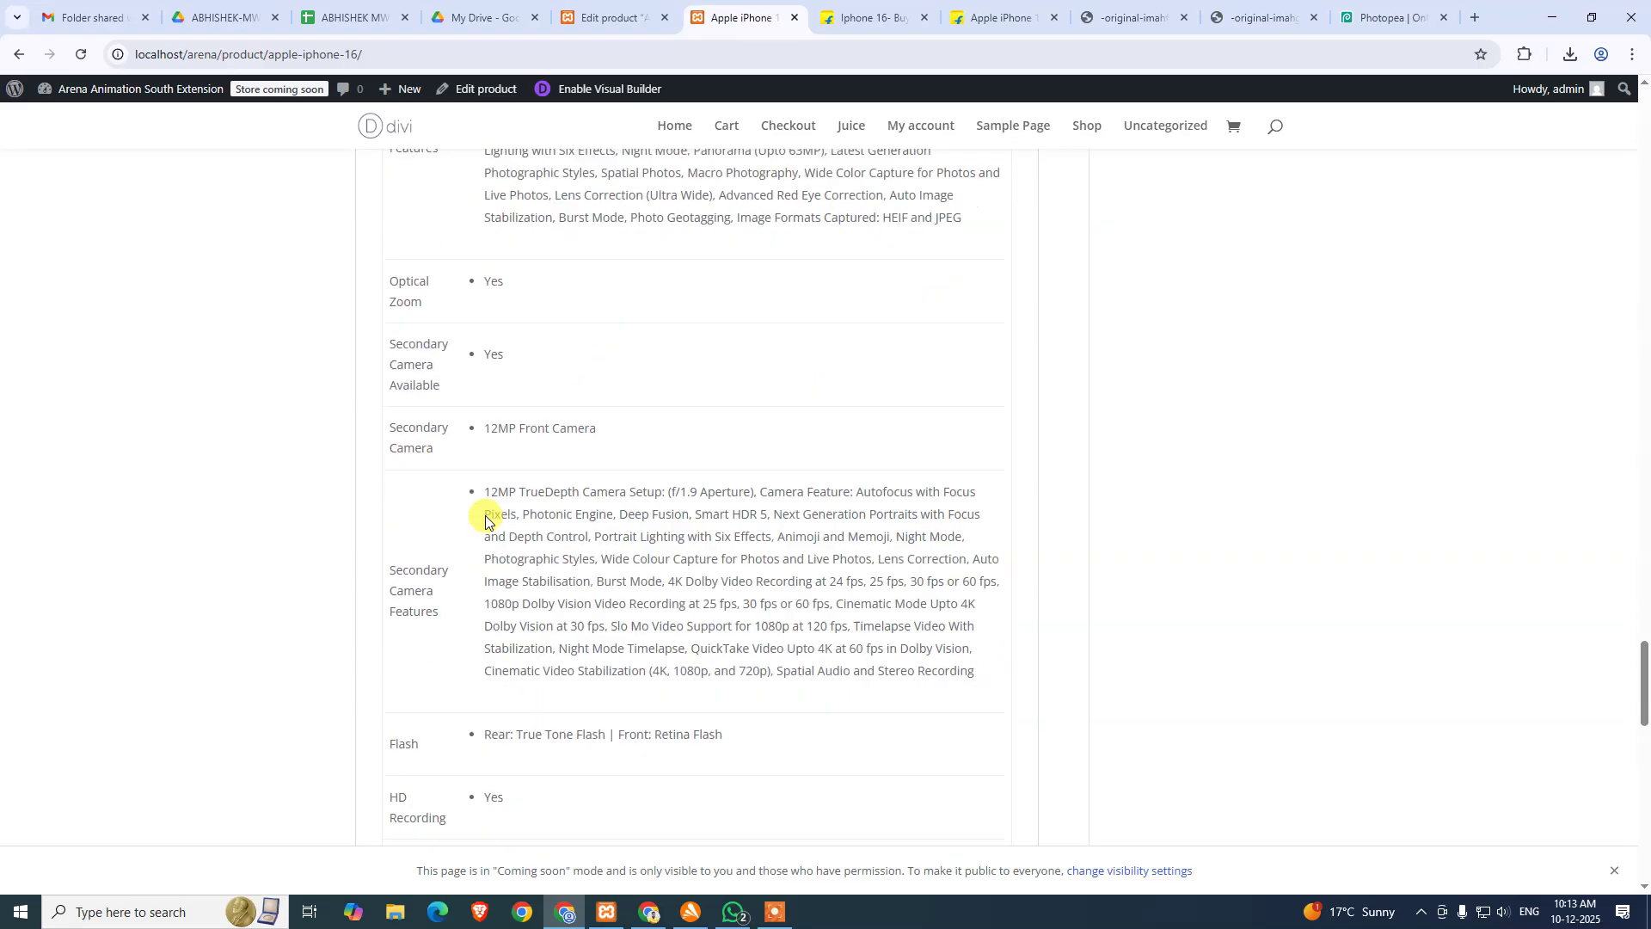
pyautogui.scroll(-12, 481, 518)
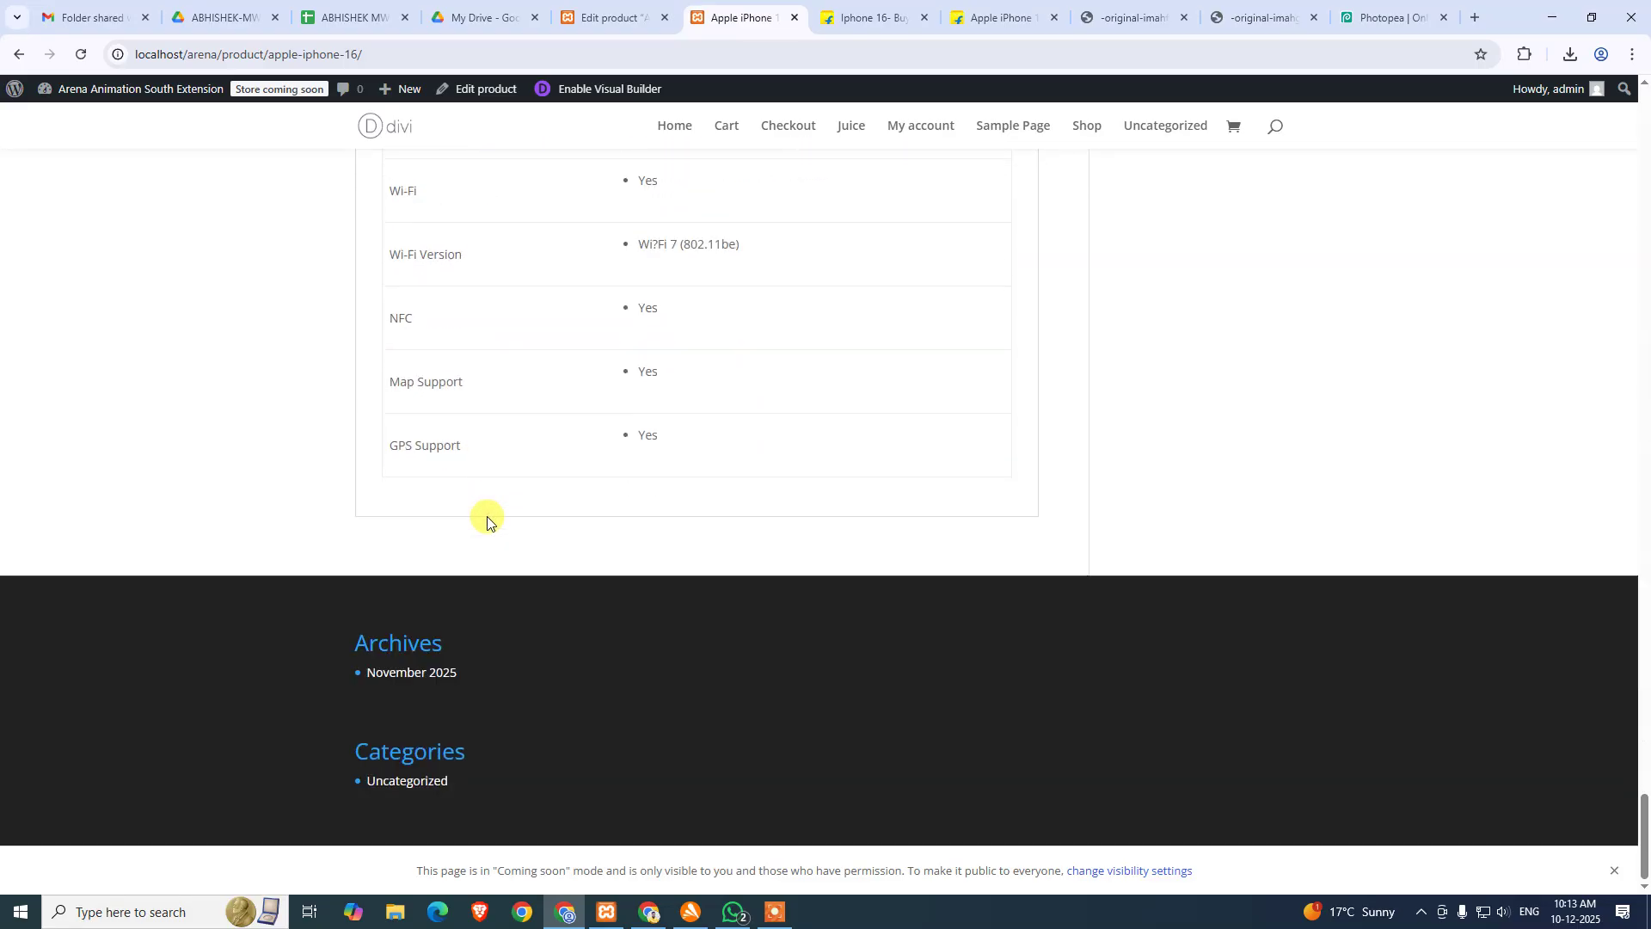
pyautogui.scroll(8, 516, 473)
pyautogui.scroll(20, 548, 430)
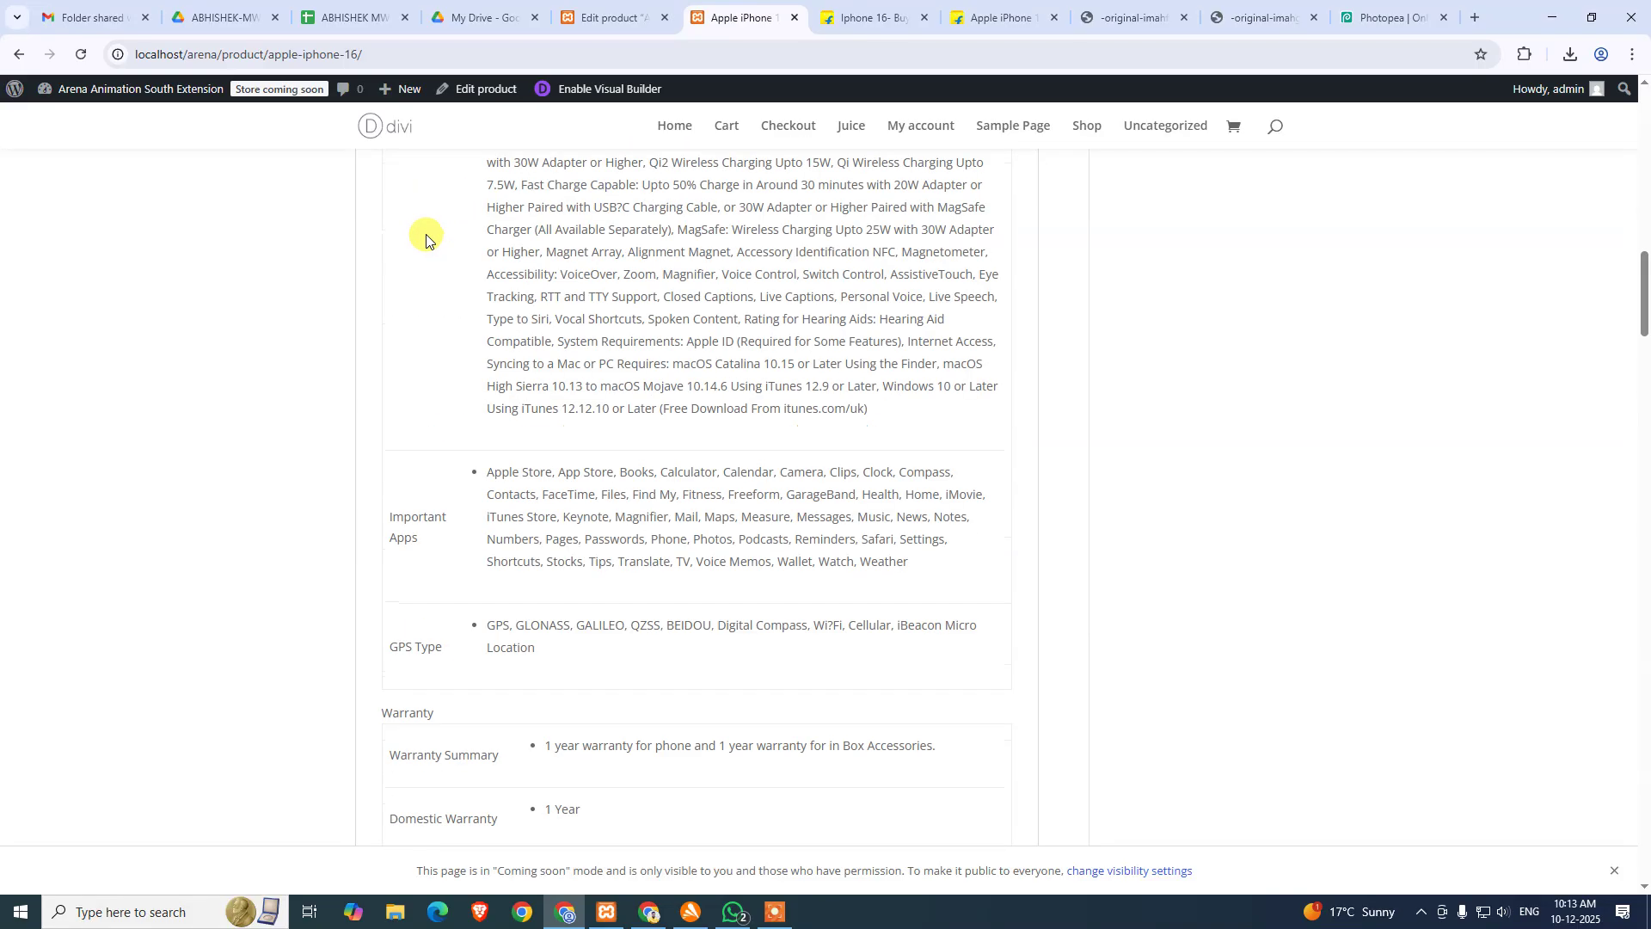
pyautogui.scroll(3, 428, 240)
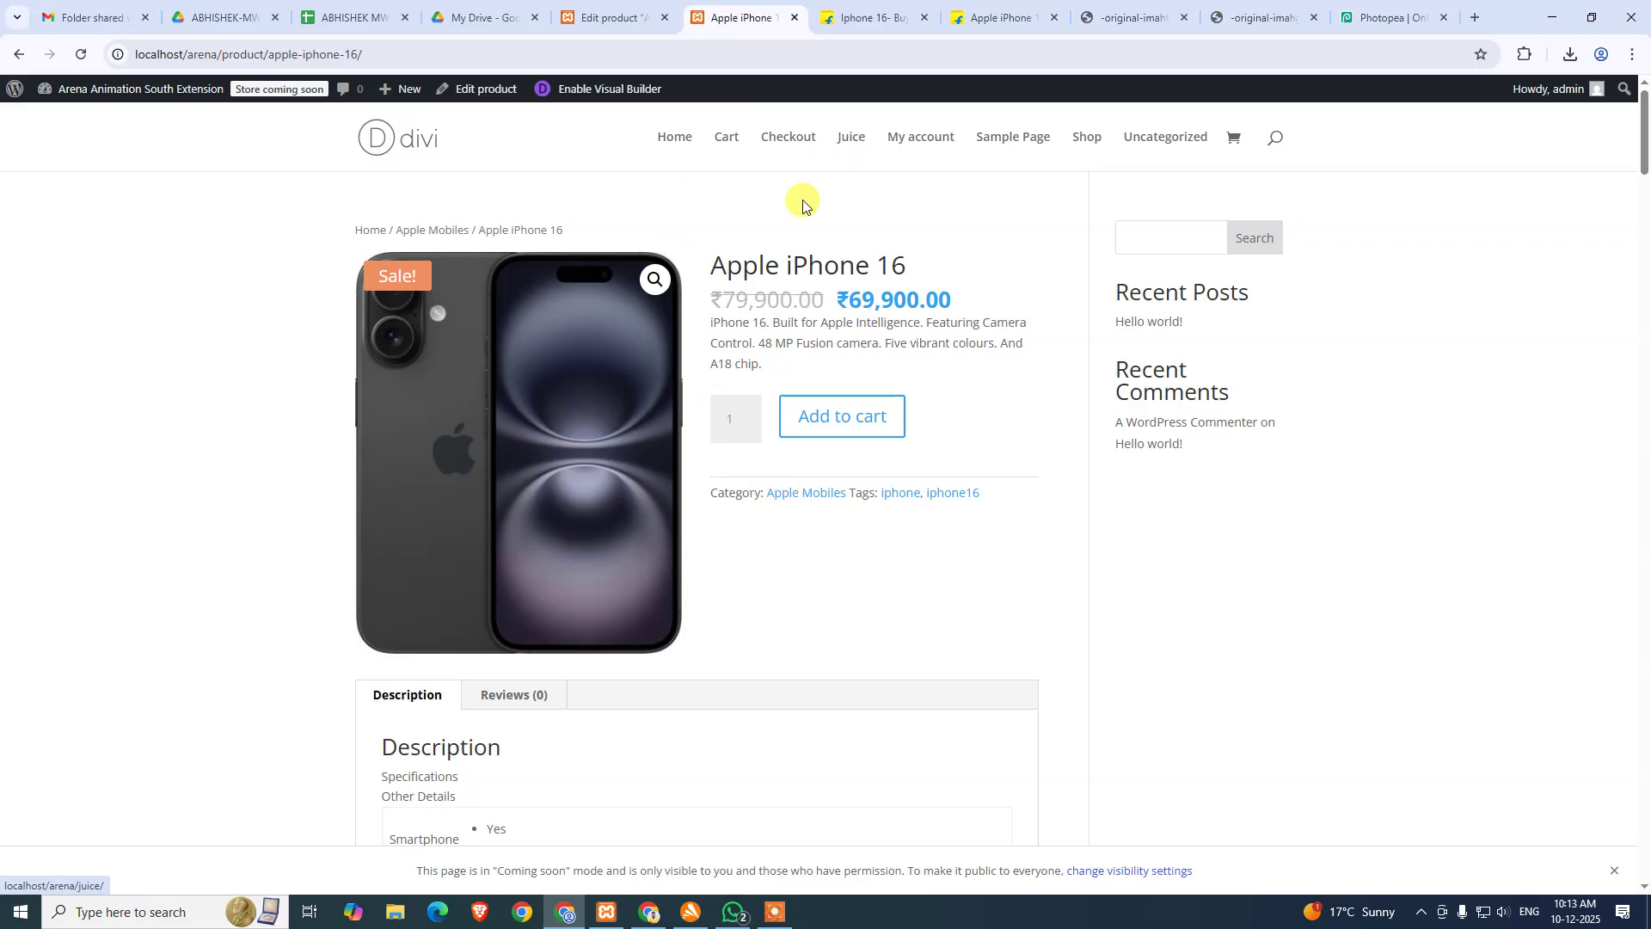
pyautogui.click(615, 18)
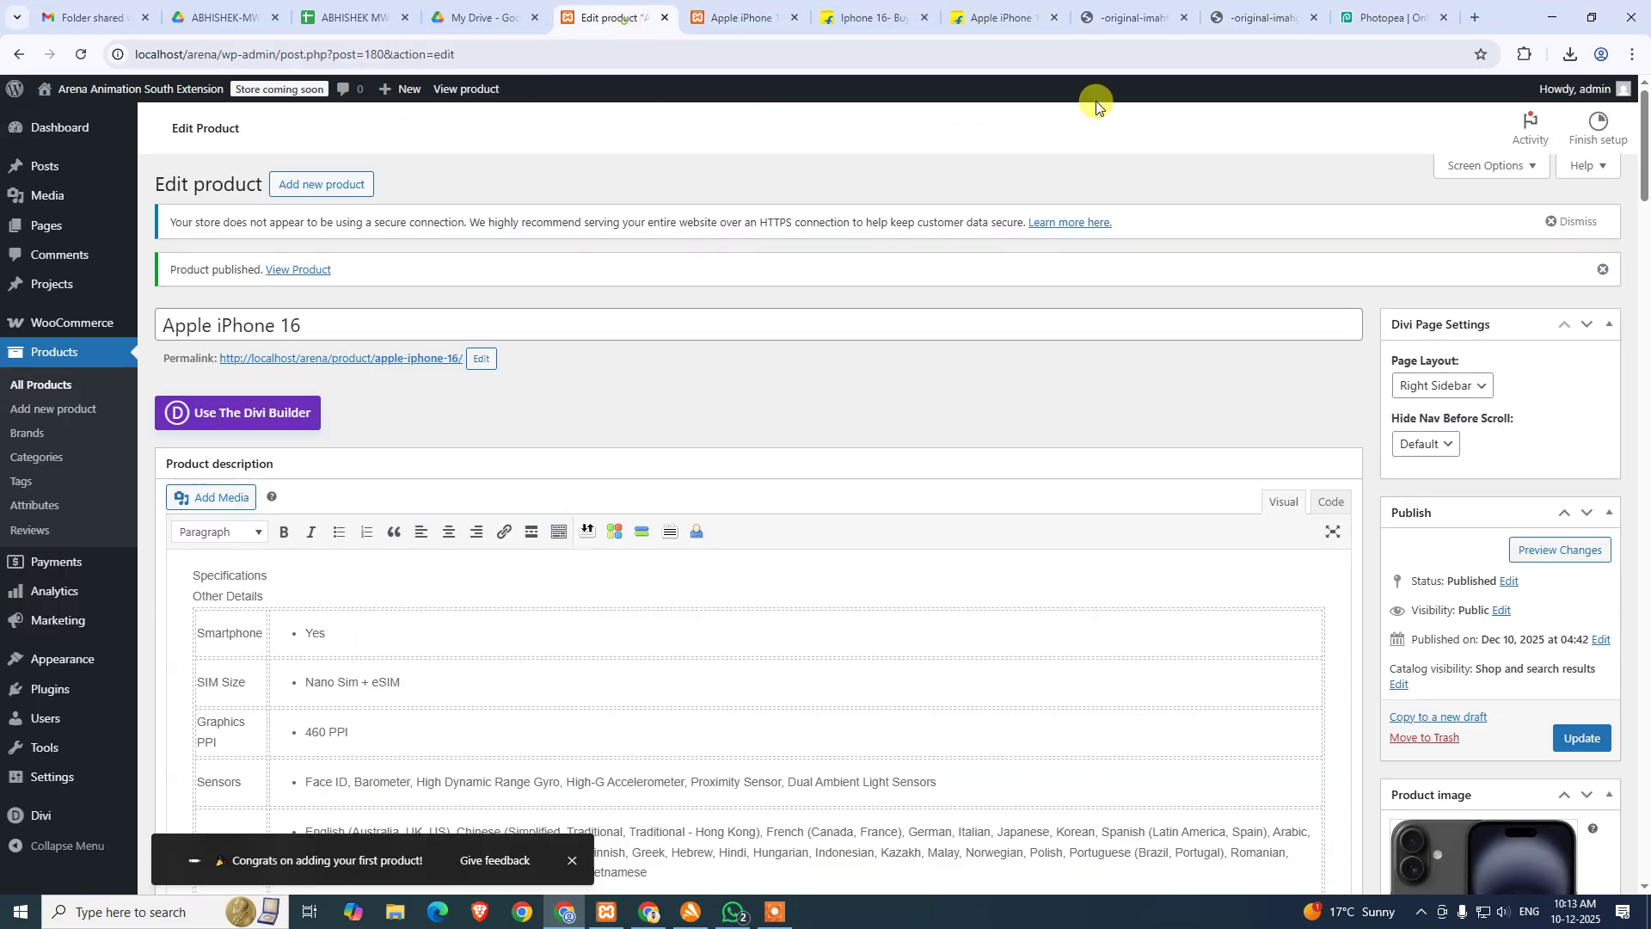
pyautogui.scroll(-20, 698, 516)
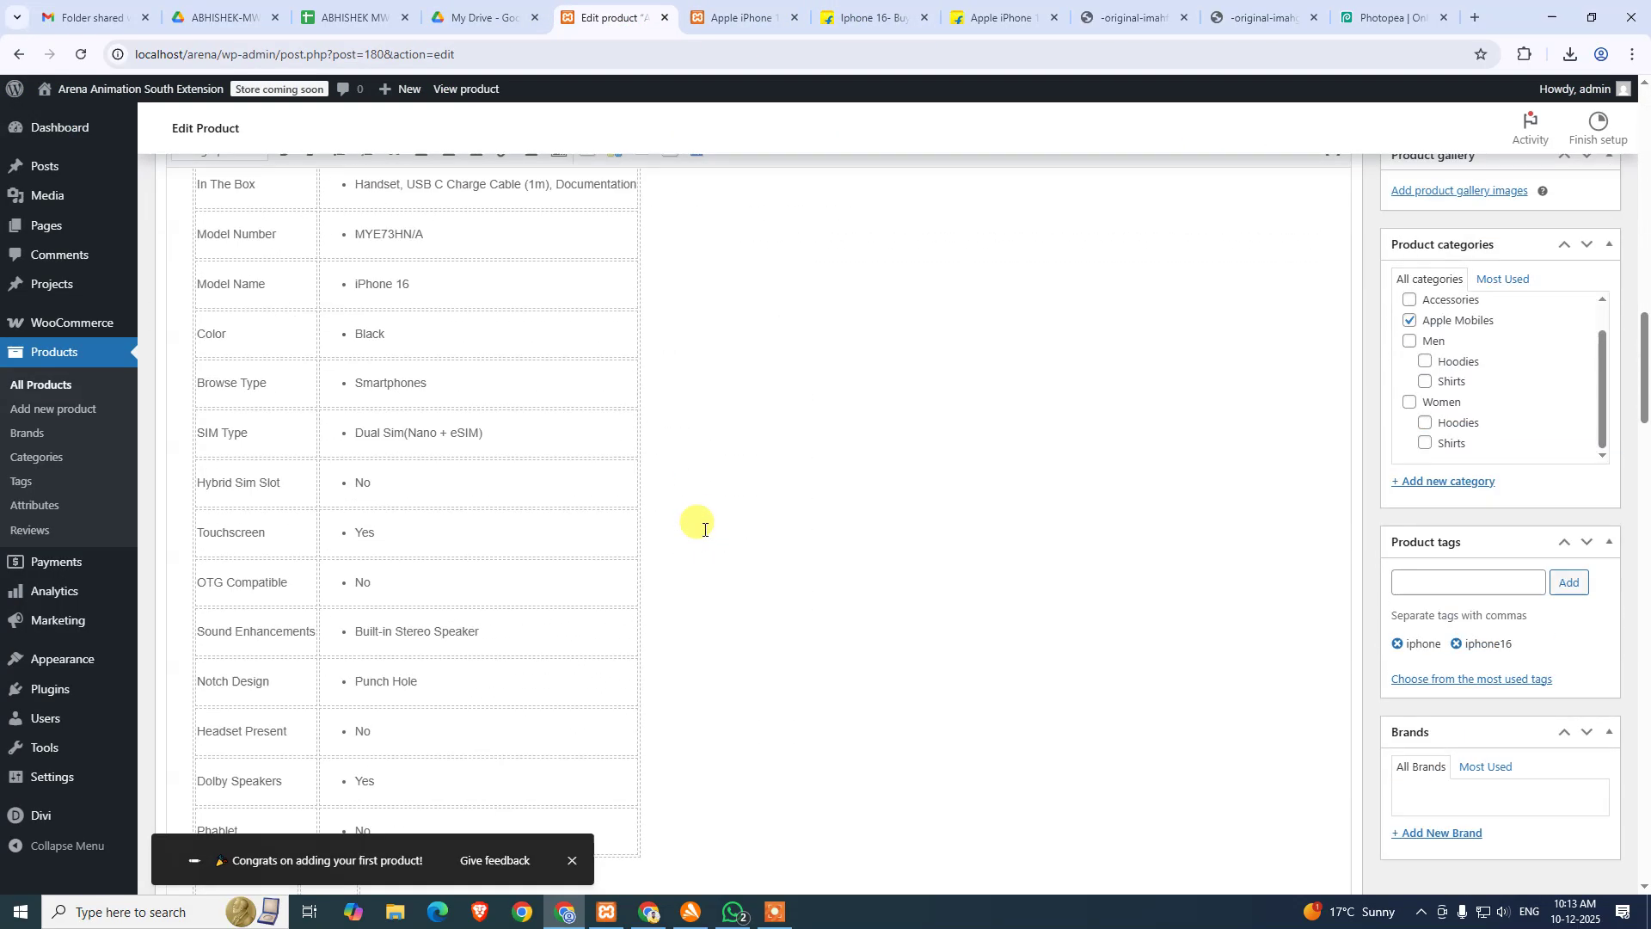
pyautogui.scroll(-20, 694, 547)
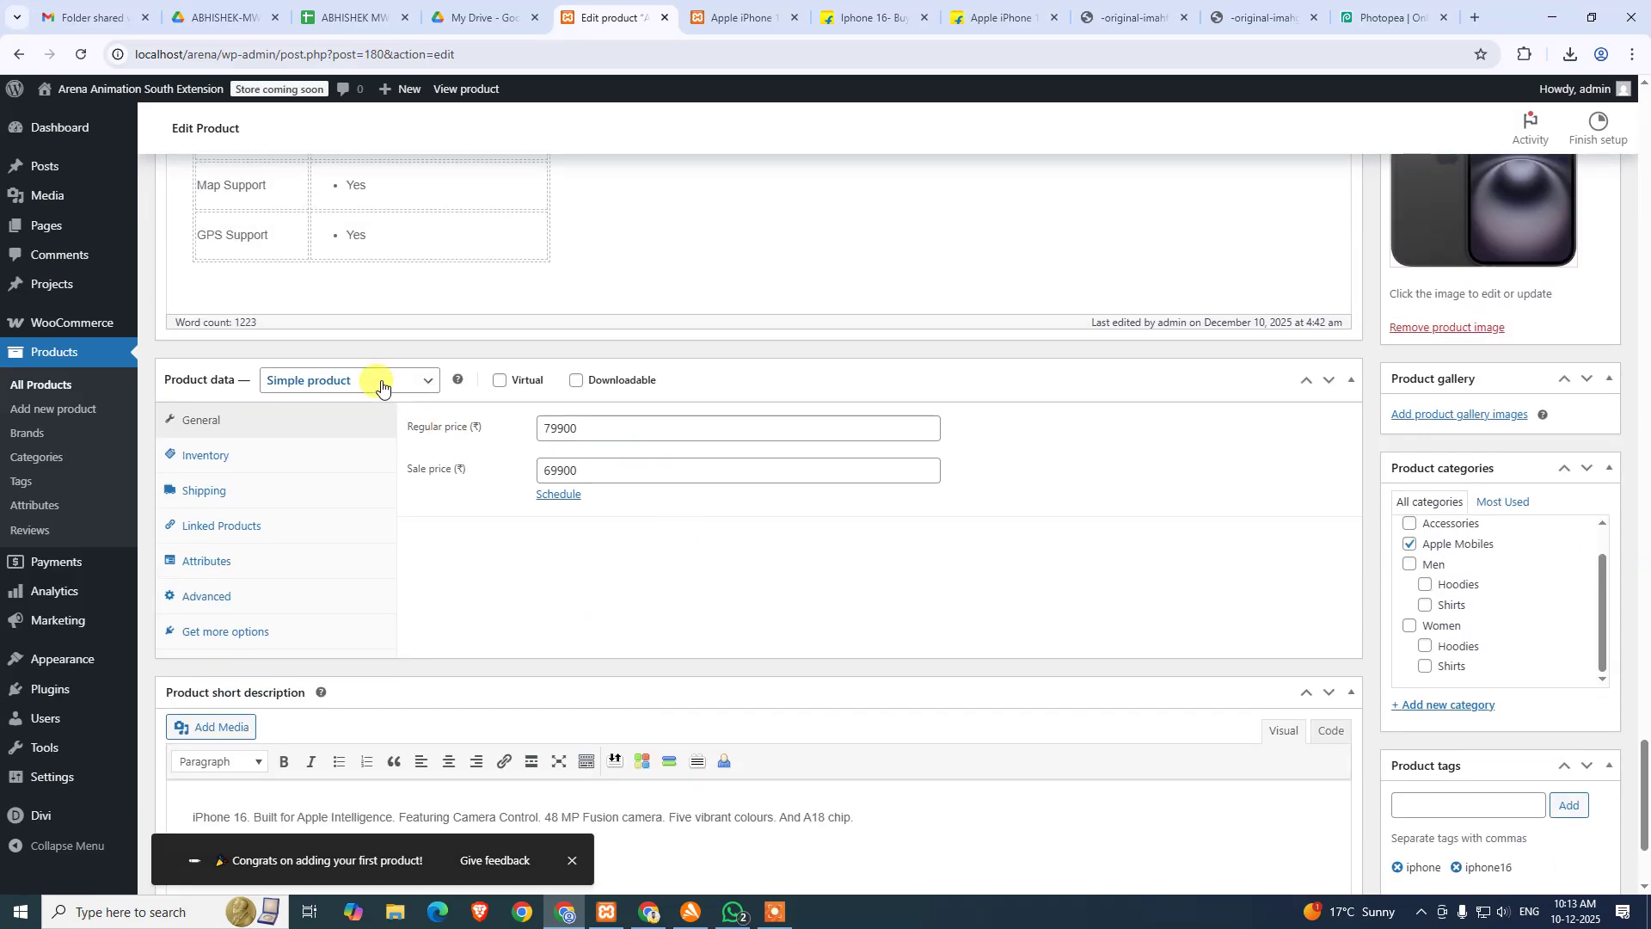
pyautogui.click(379, 381)
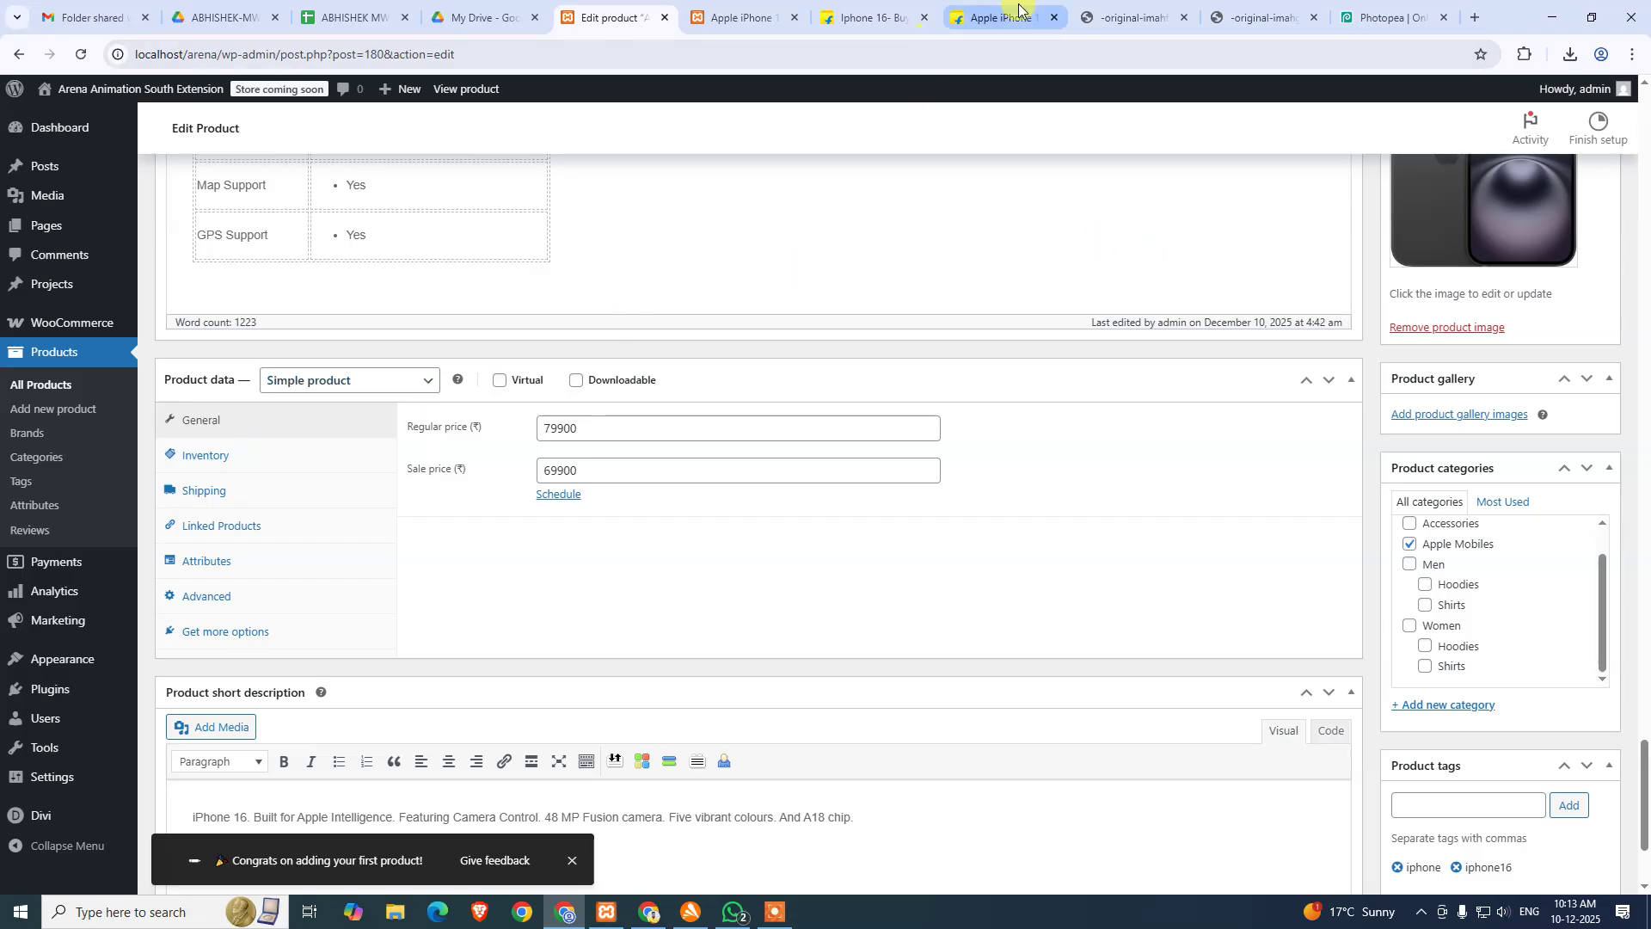
pyautogui.click(865, 18)
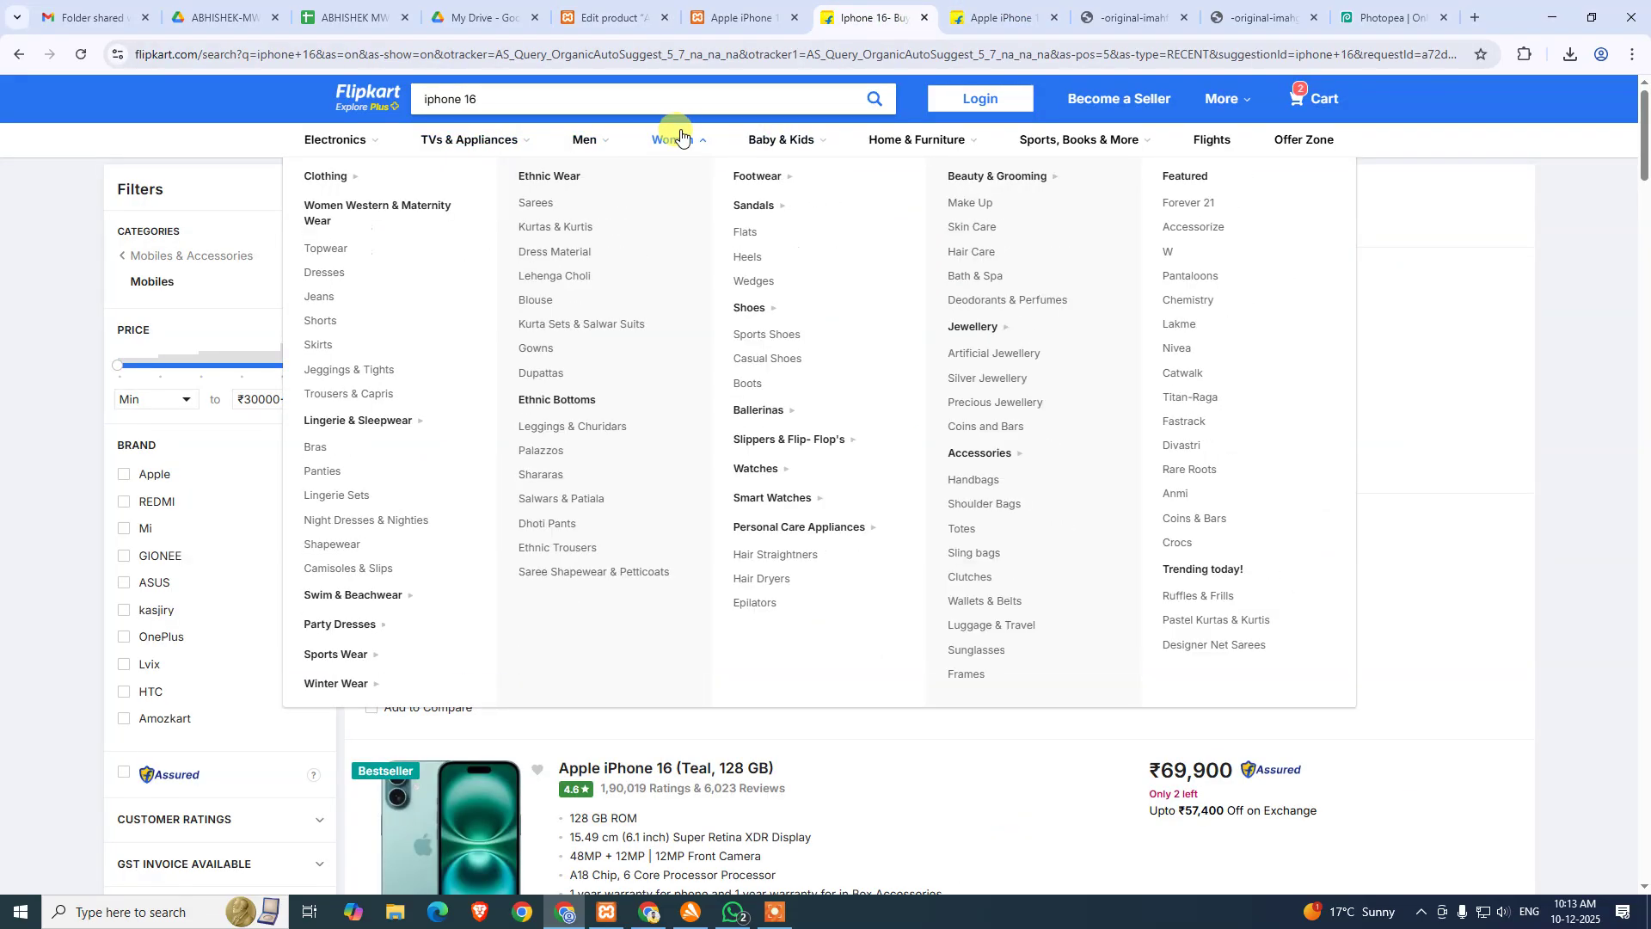
# - Open Flipkart's men's T-shirts listing and filter it to size 10XL
pyautogui.moveTo(575, 142)
pyautogui.click(542, 234)
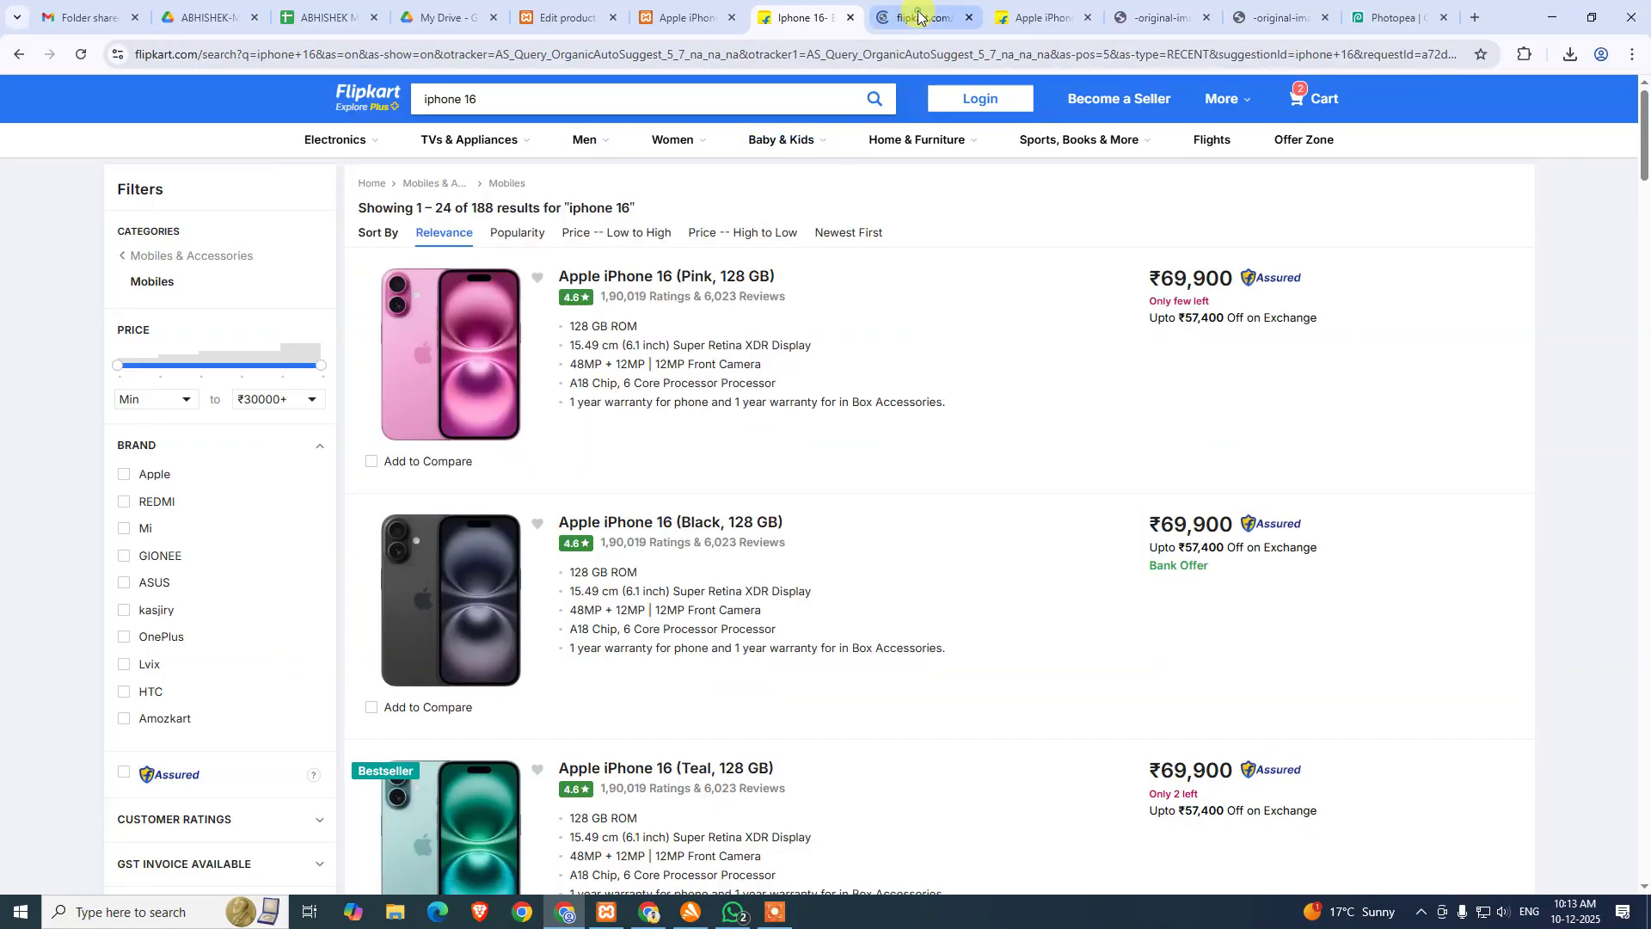
pyautogui.scroll(-6, 83, 674)
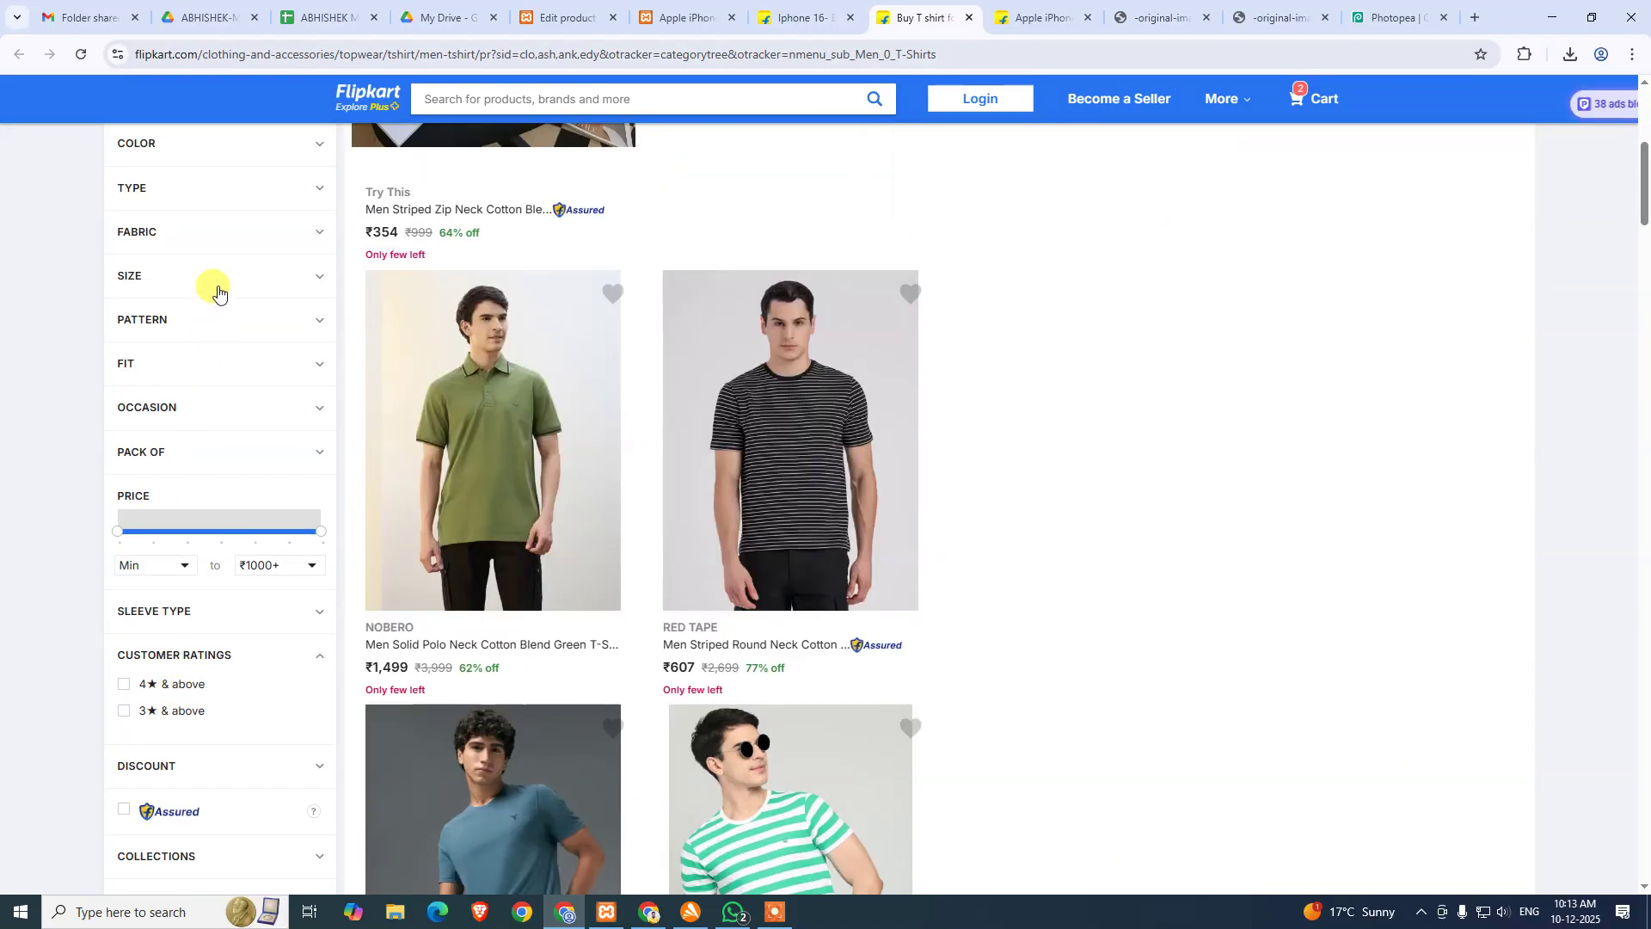
pyautogui.click(217, 293)
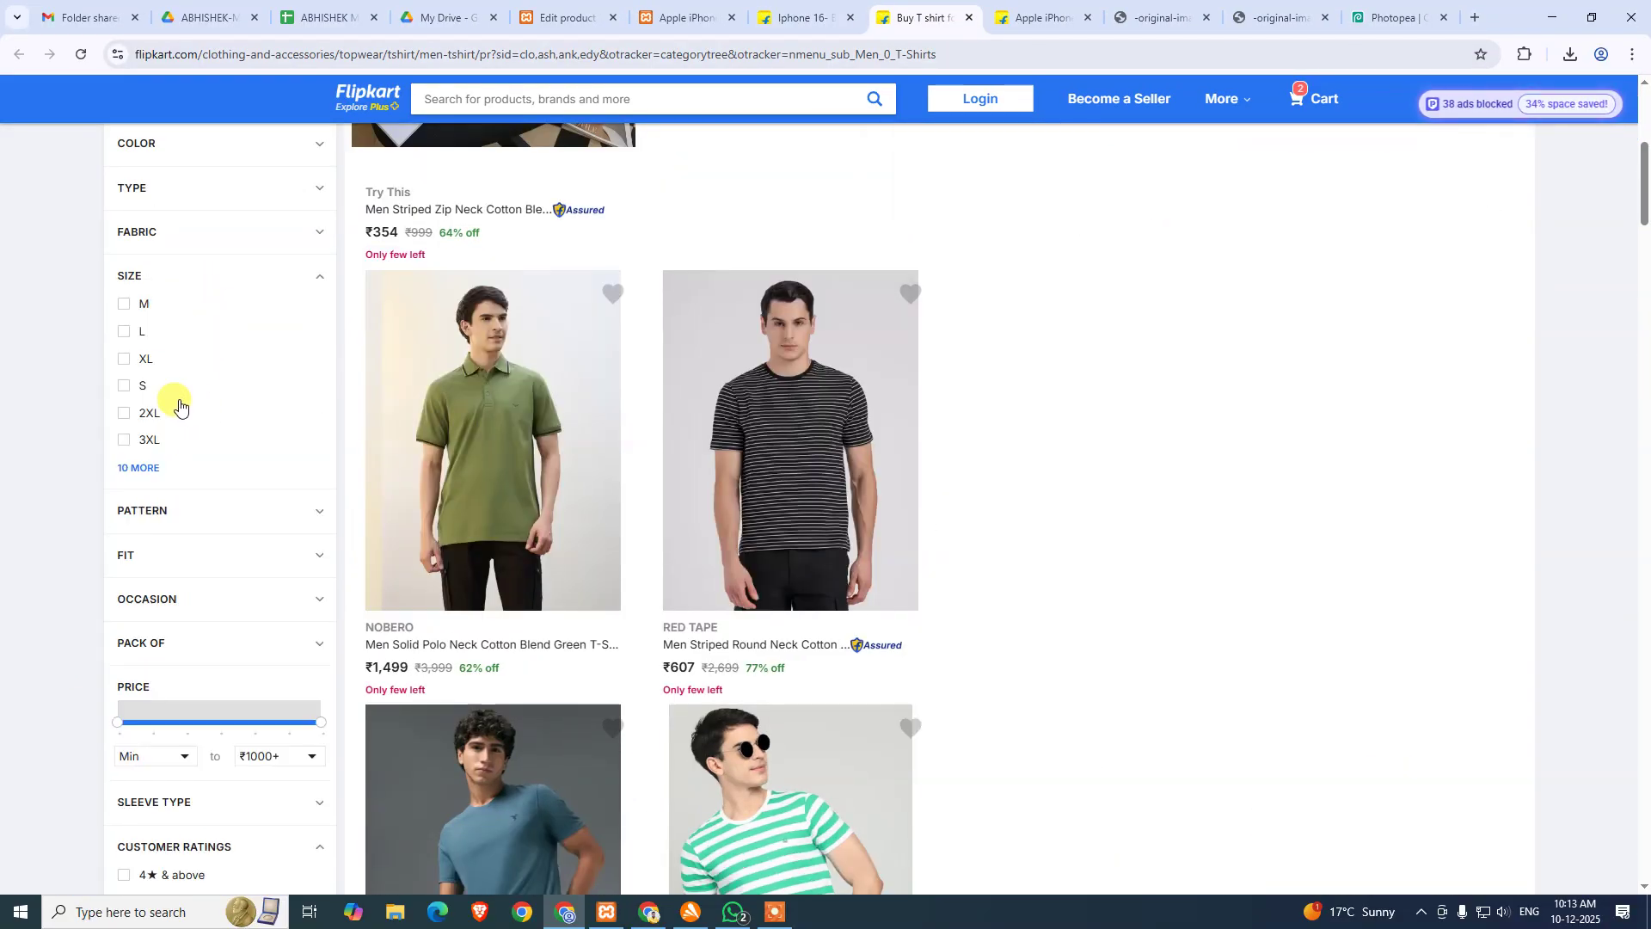
pyautogui.click(140, 469)
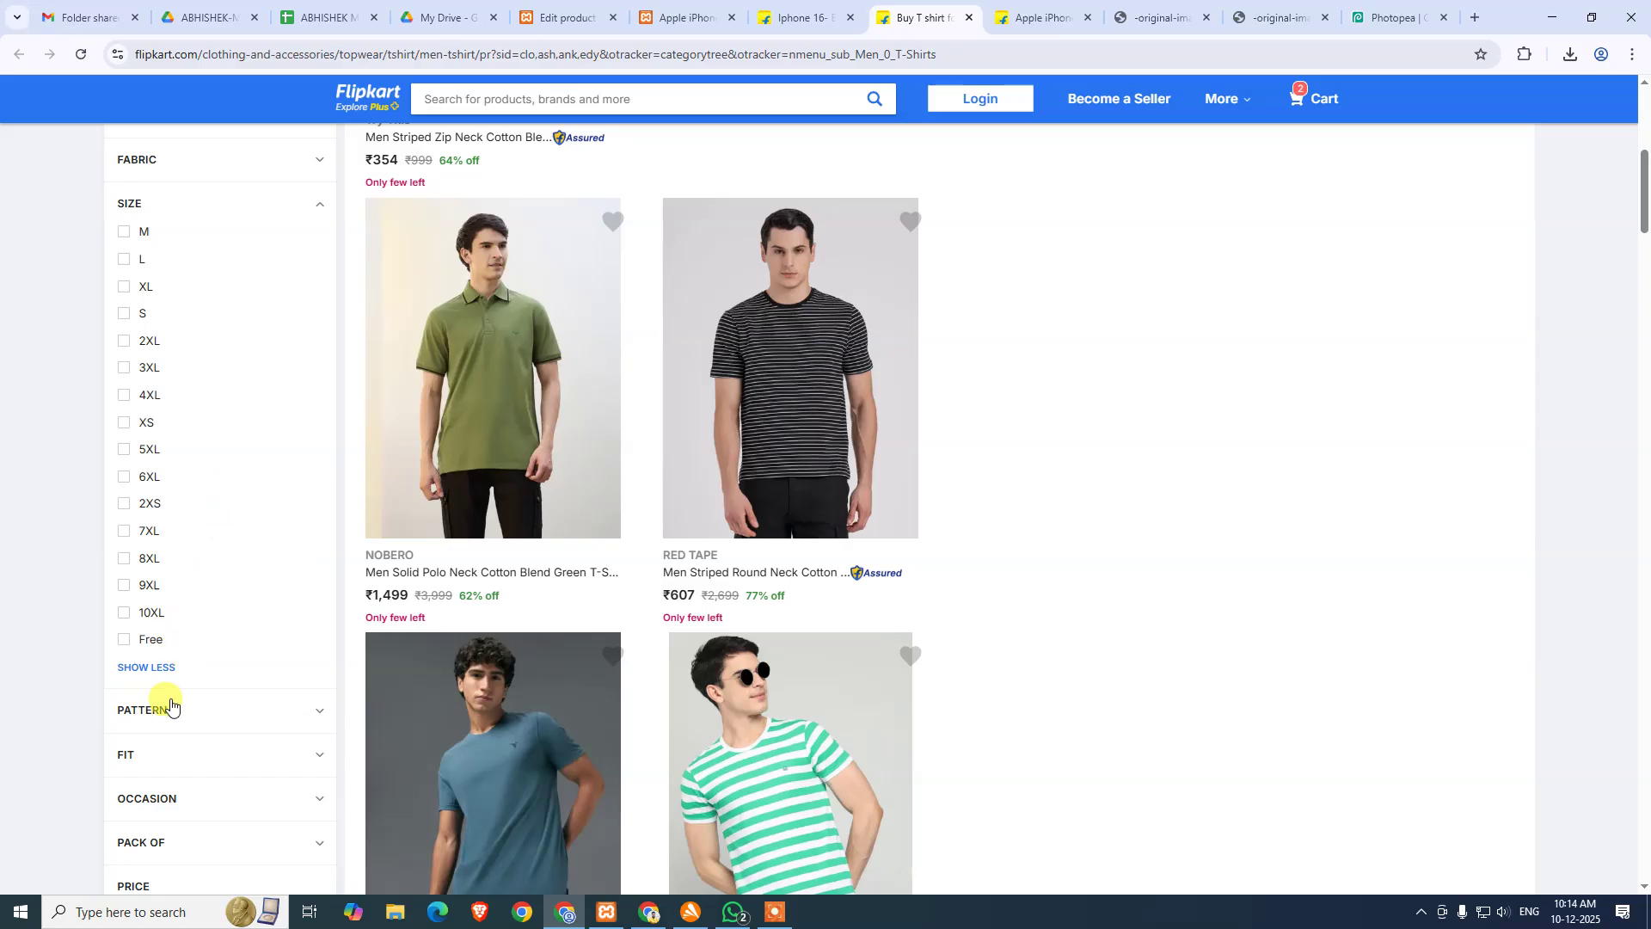
pyautogui.click(149, 614)
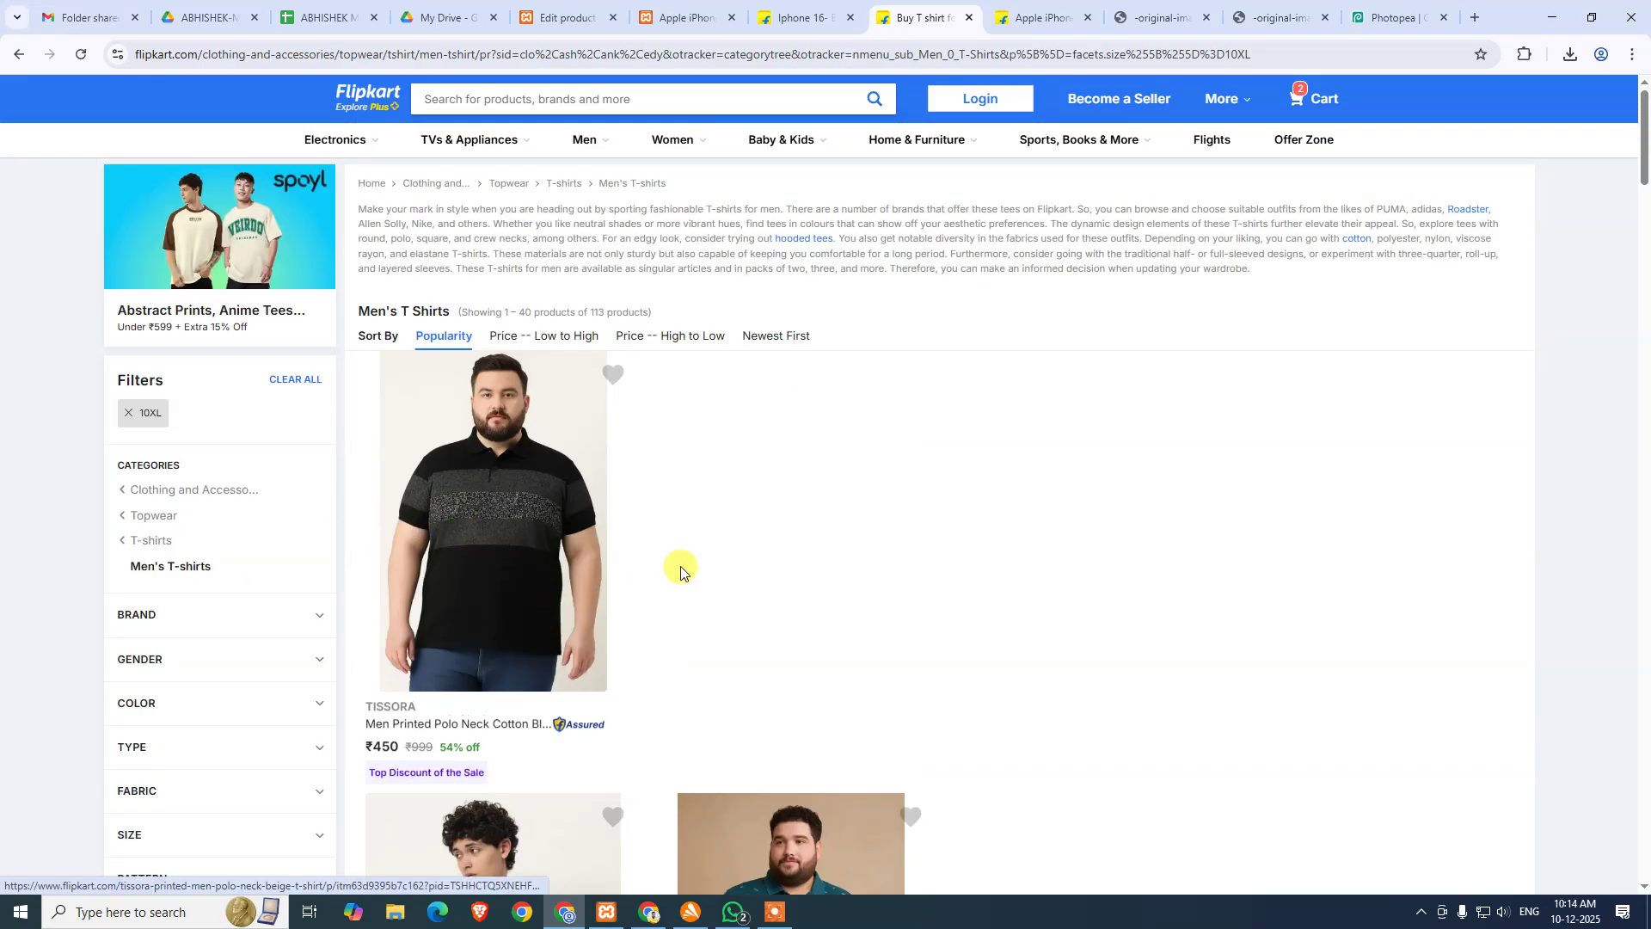
# - Open a 10XL T-shirt, view its size chart, then close that product tab
pyautogui.click(539, 554)
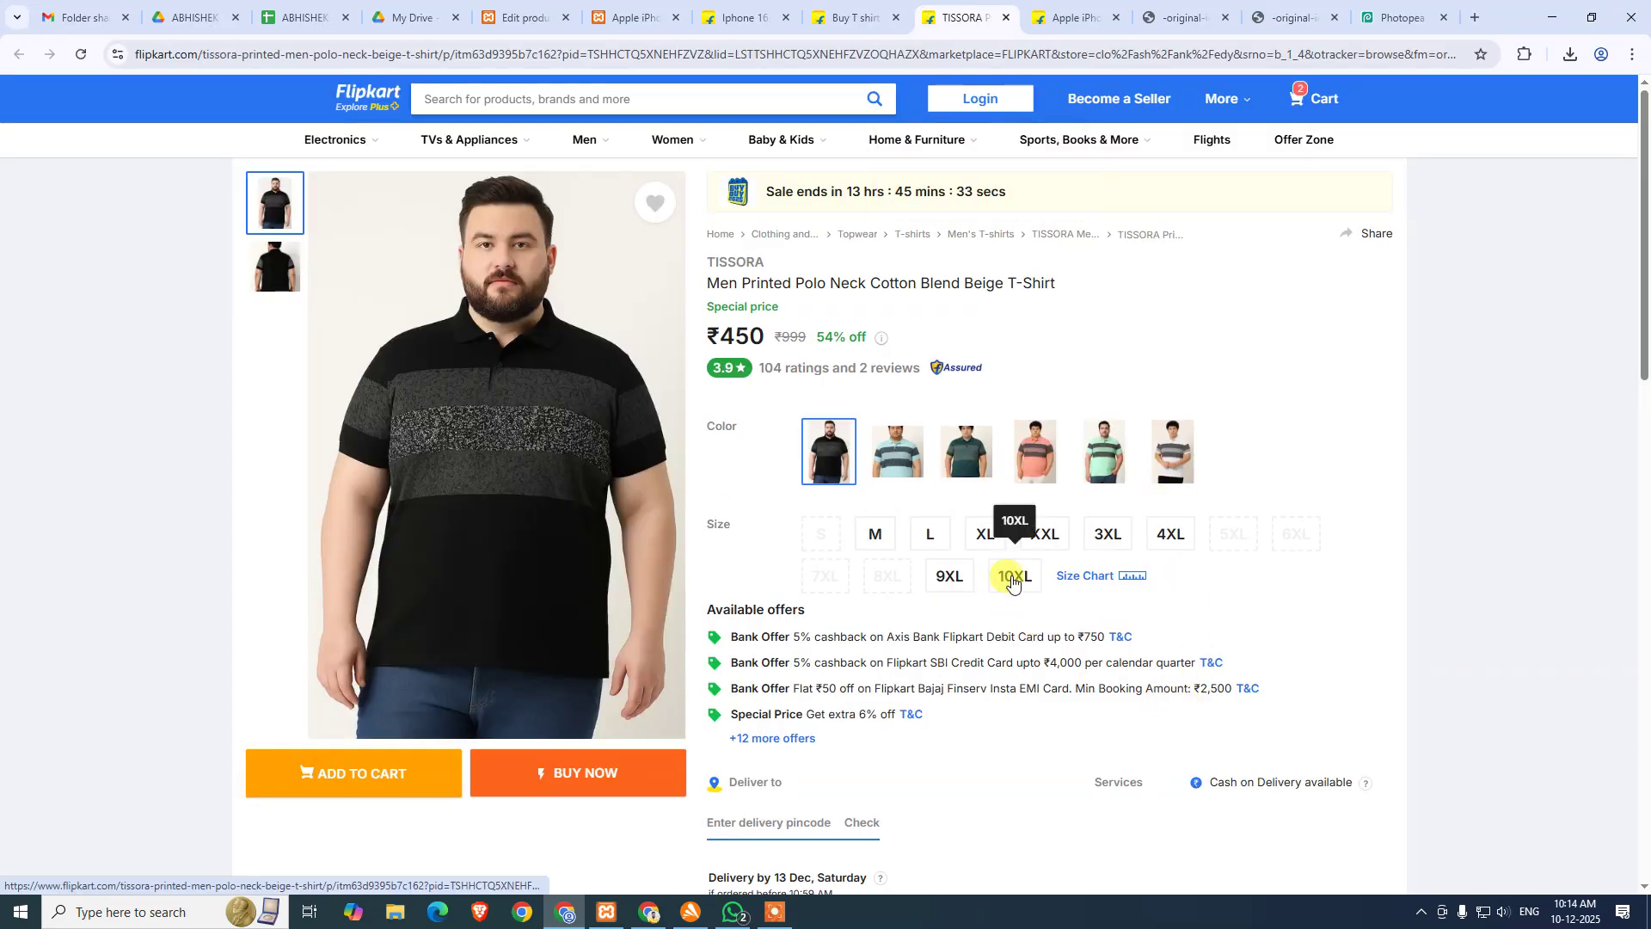
pyautogui.click(1013, 579)
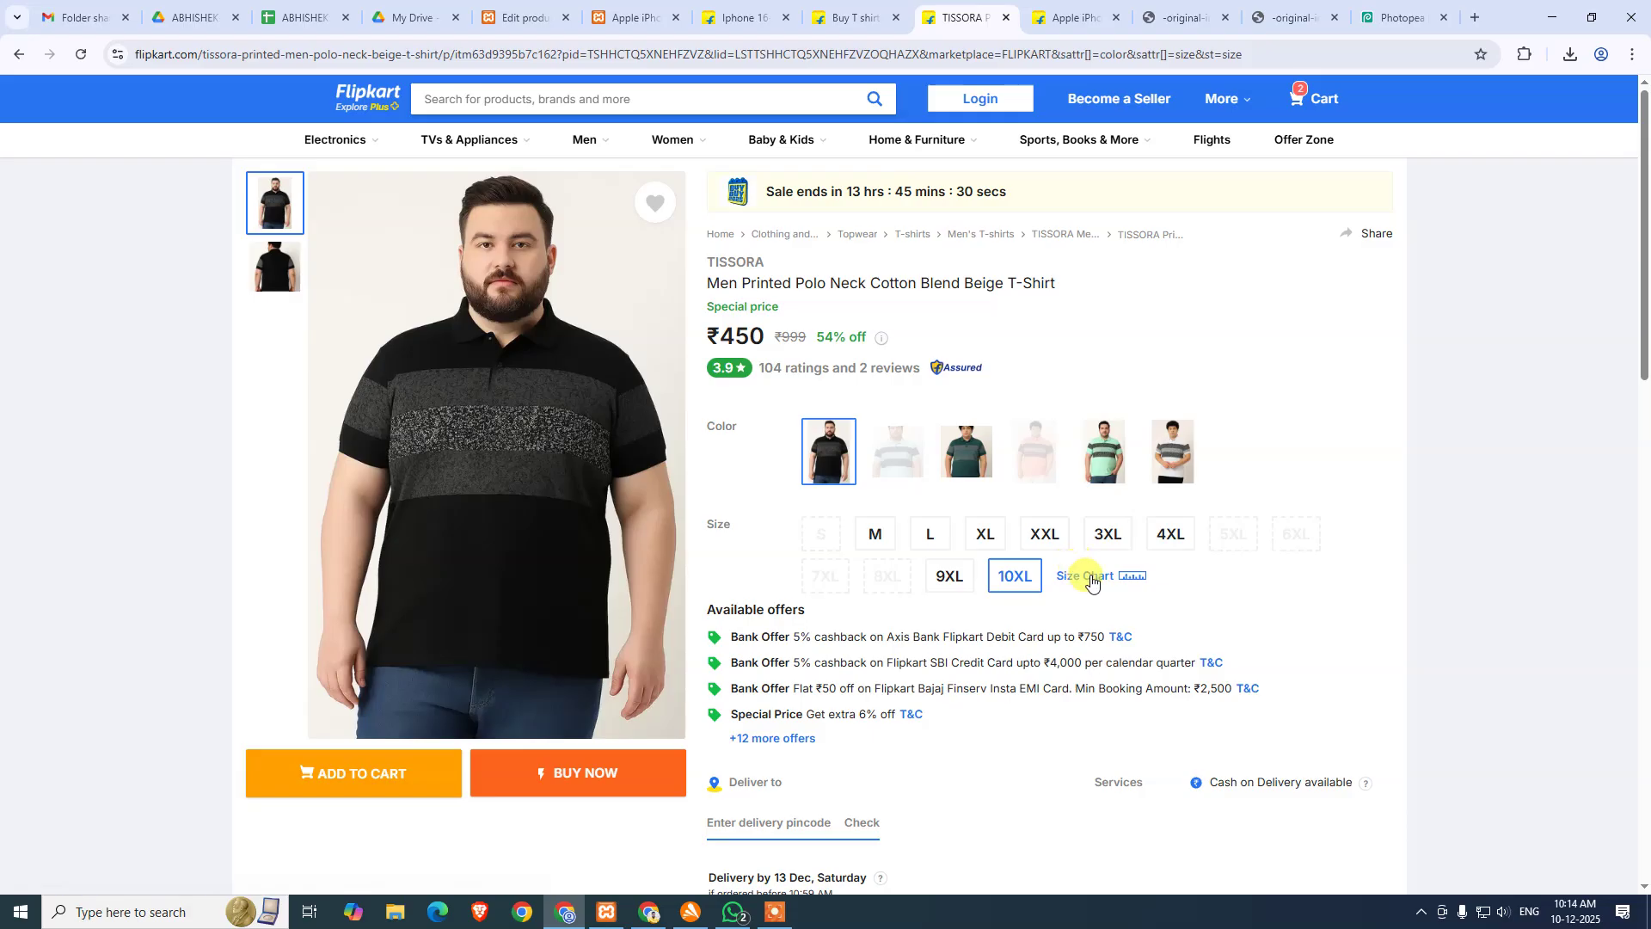
pyautogui.click(1088, 575)
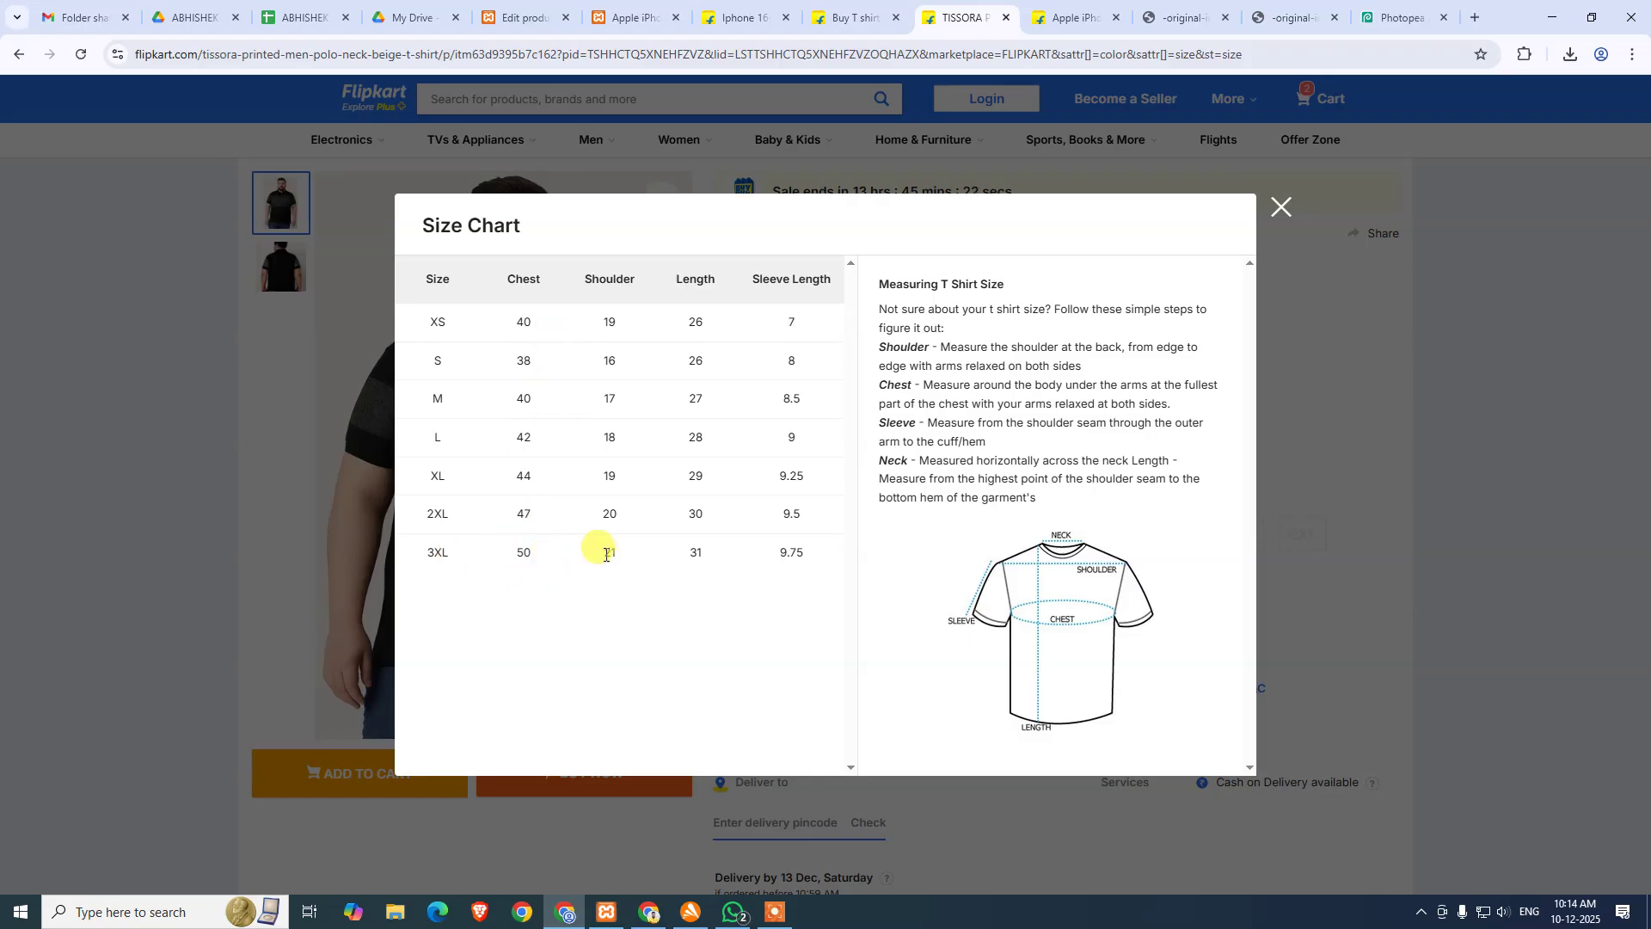
pyautogui.click(1281, 207)
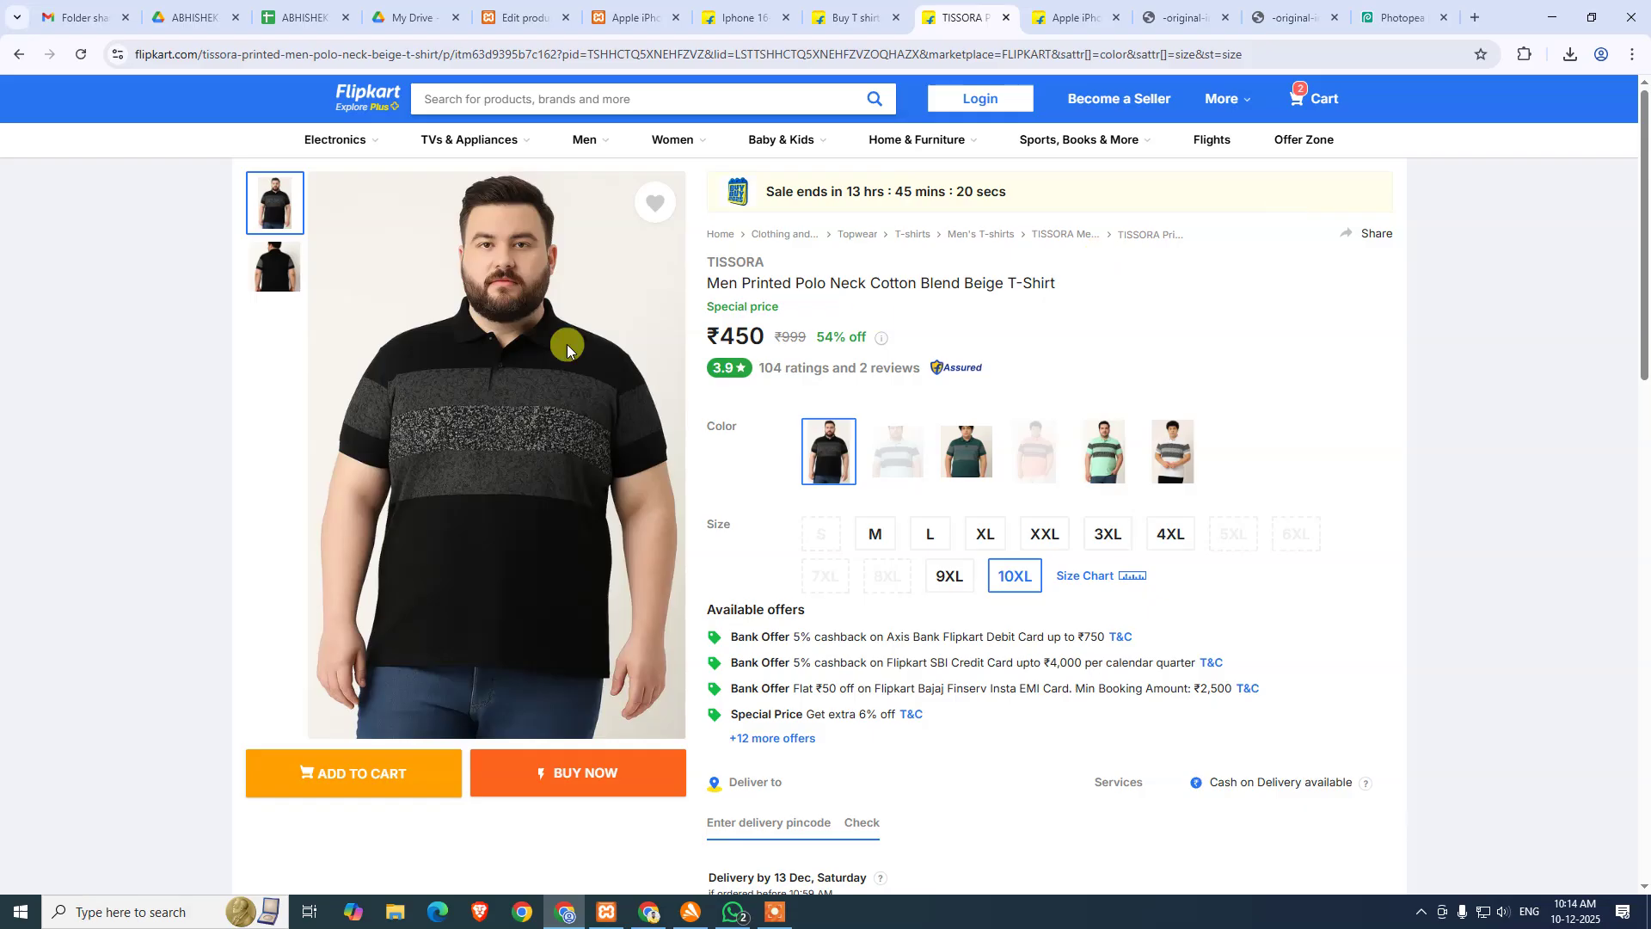
pyautogui.hotkey('alt', 'Left')
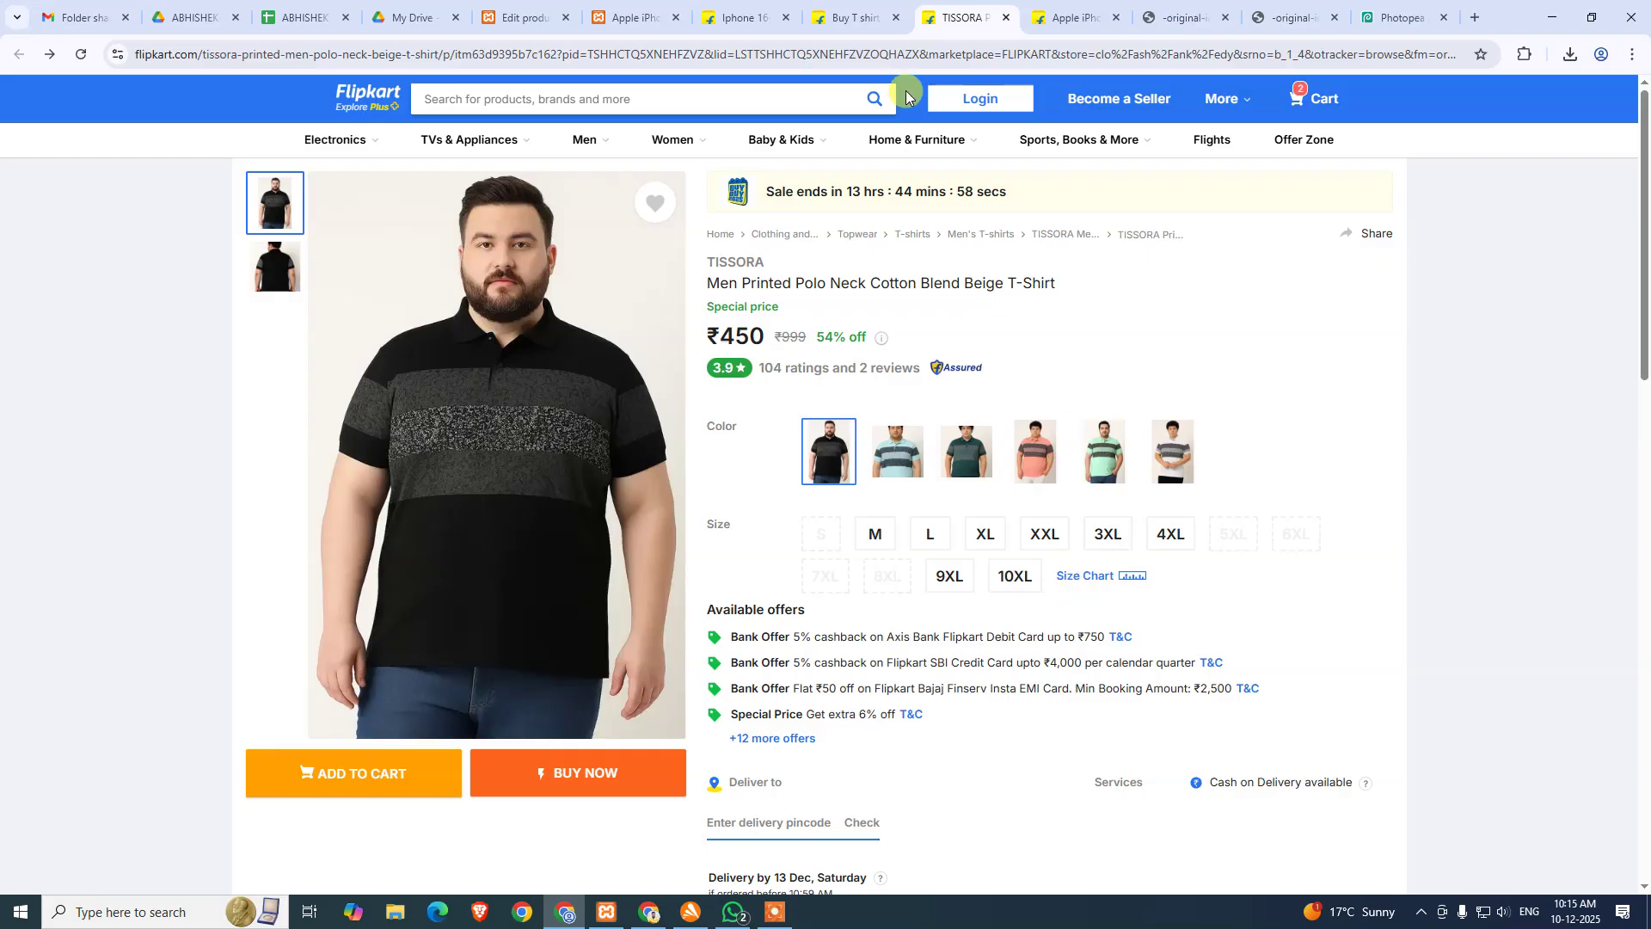
pyautogui.hotkey('ctrl', 'w')
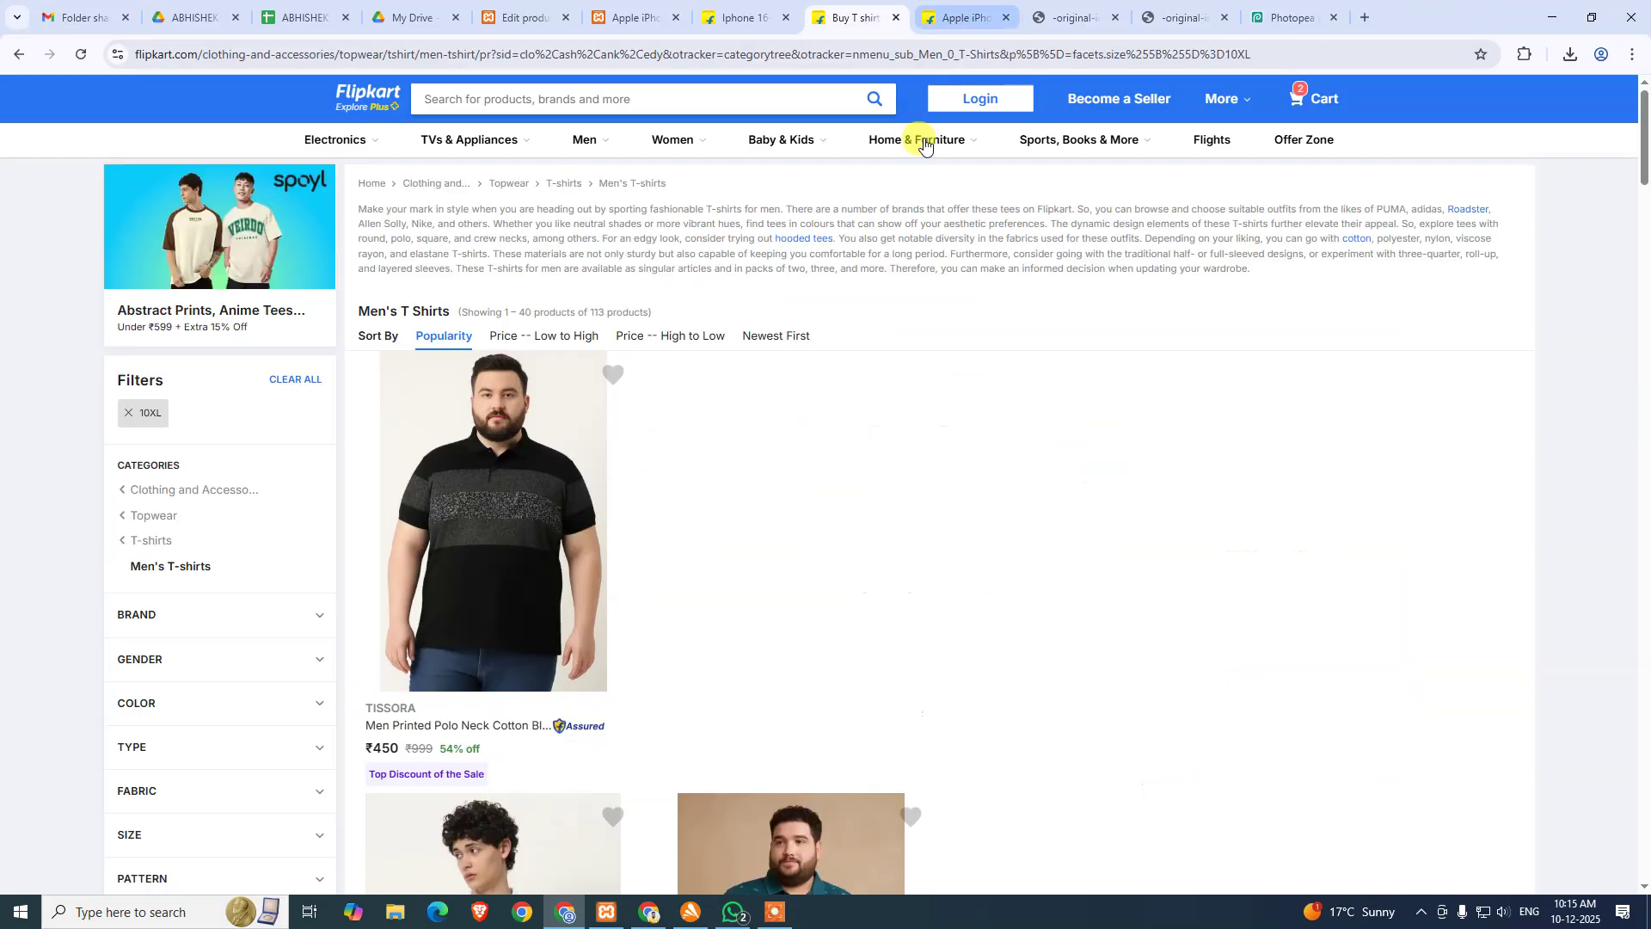
# - Close the T-shirt listing tab and return to the iPhone 16 (Black, 128 GB) page
pyautogui.scroll(-5, 206, 719)
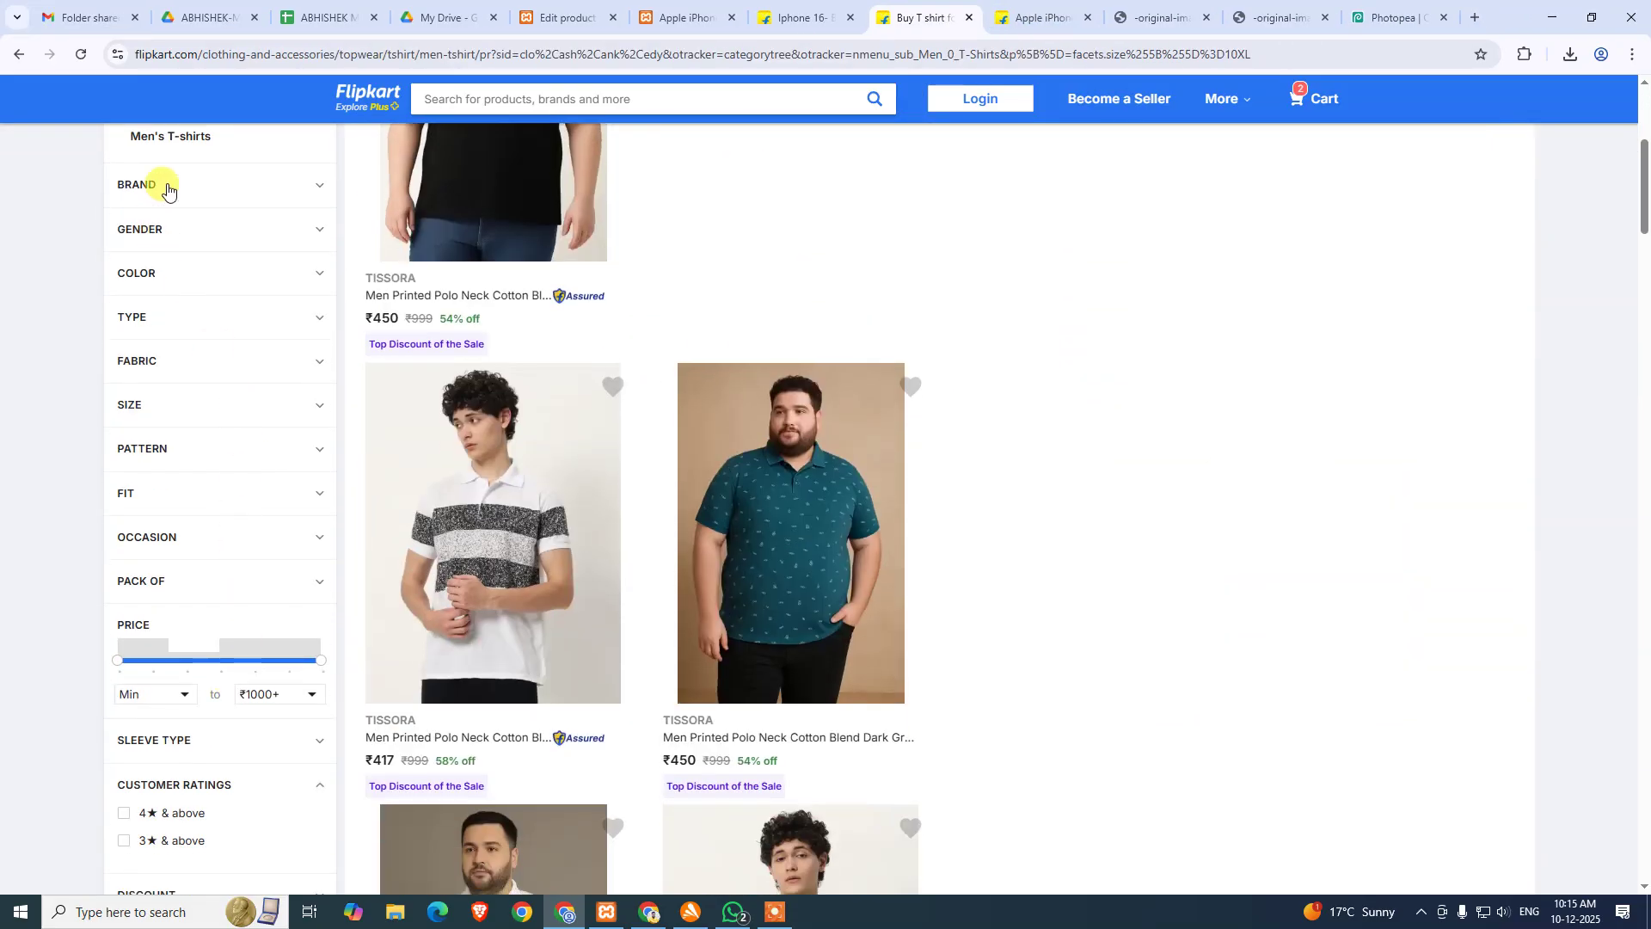
pyautogui.click(167, 188)
pyautogui.click(166, 186)
pyautogui.scroll(5, 808, 620)
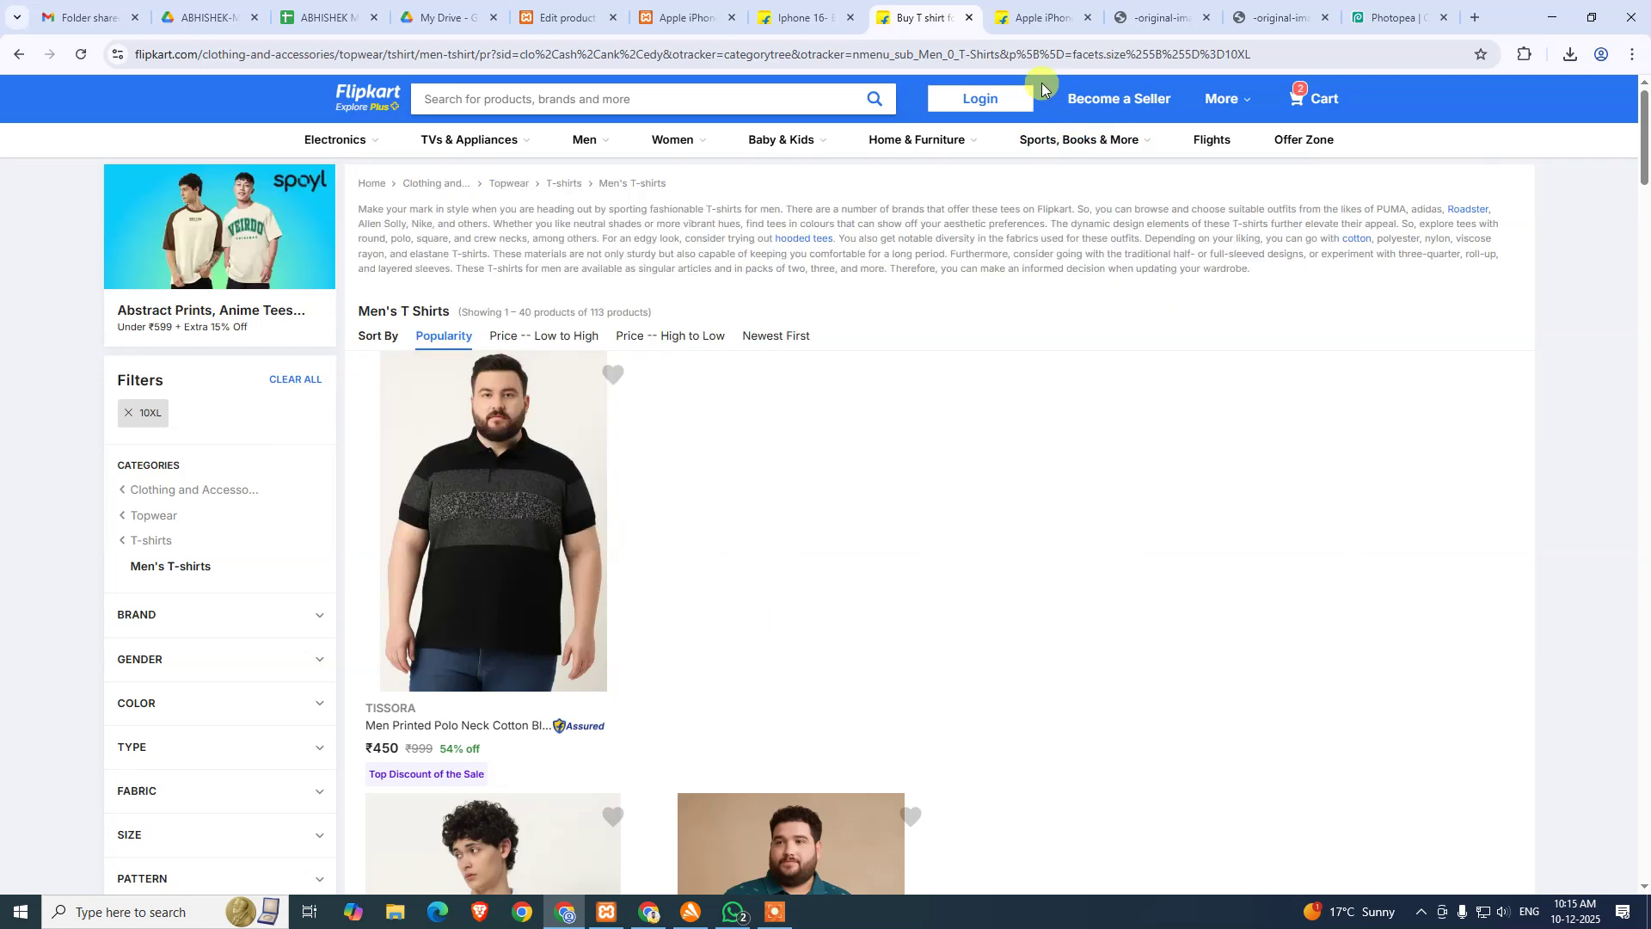
pyautogui.scroll(-10, 579, 261)
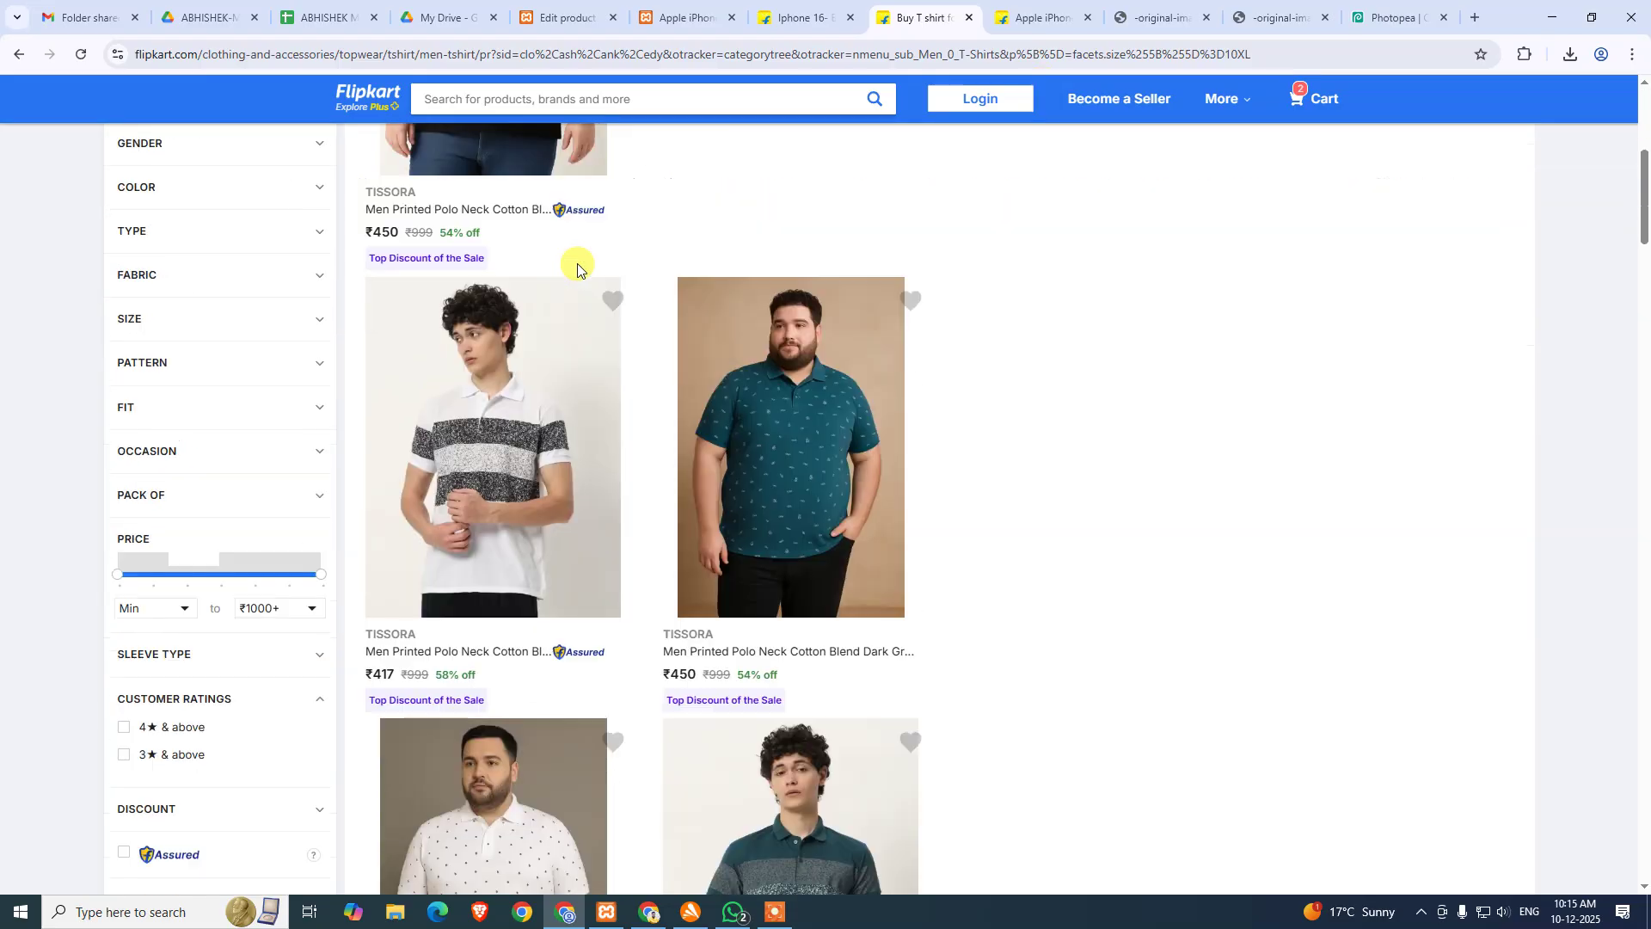
pyautogui.scroll(6, 688, 370)
pyautogui.scroll(5, 714, 354)
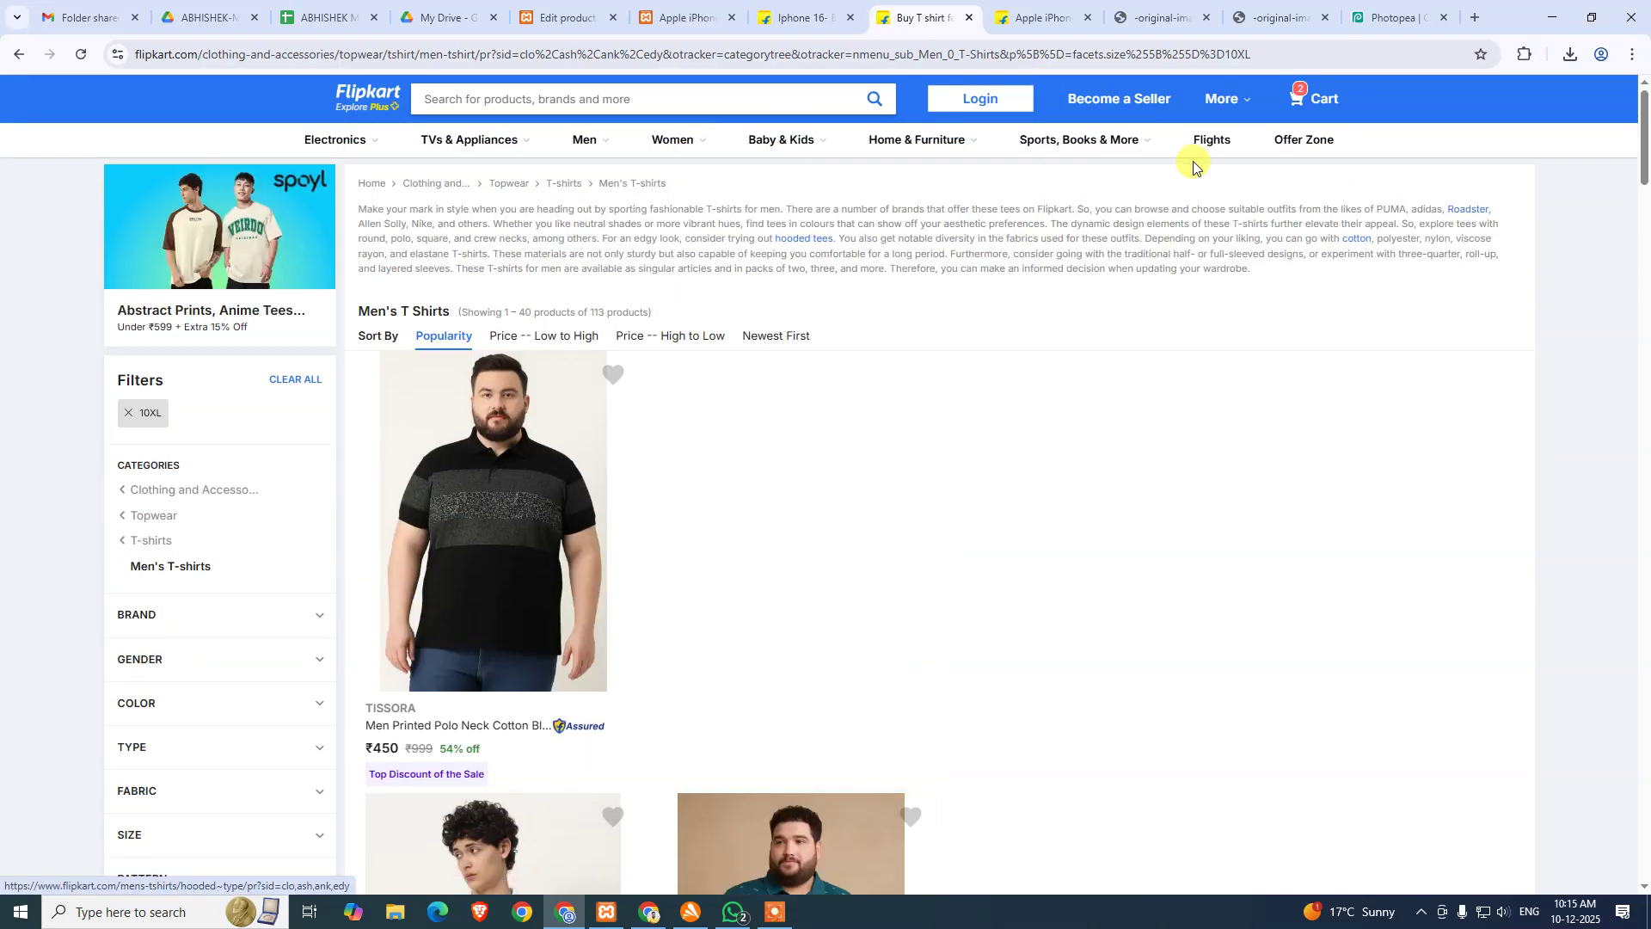
pyautogui.click(969, 17)
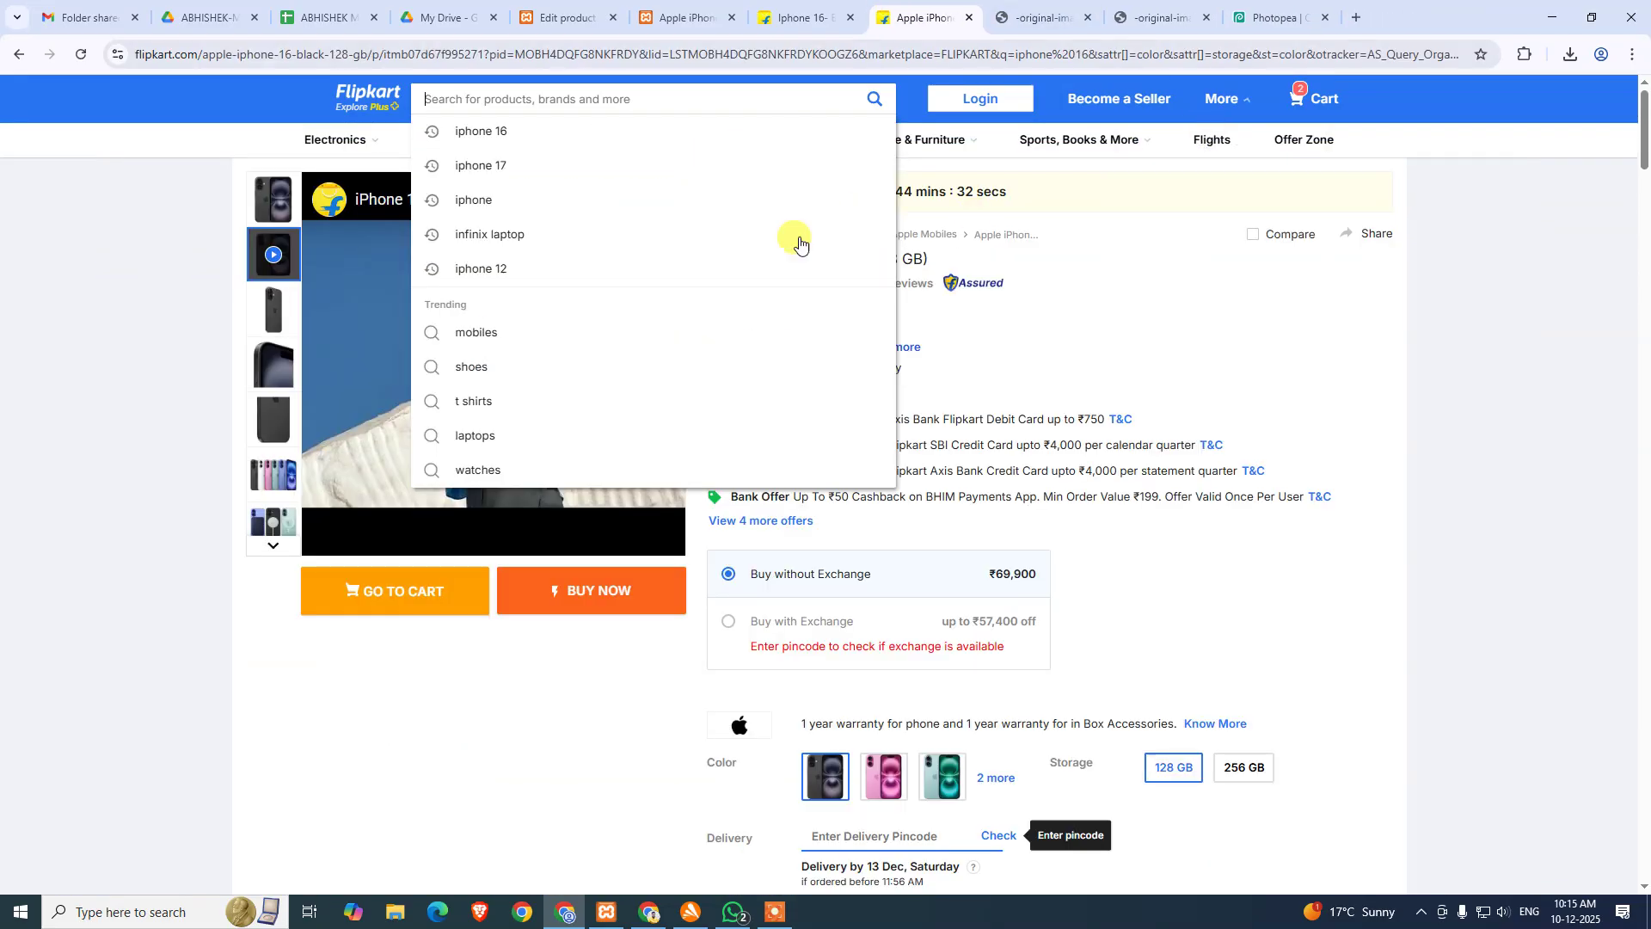
pyautogui.click(59, 574)
pyautogui.scroll(-7, 1290, 405)
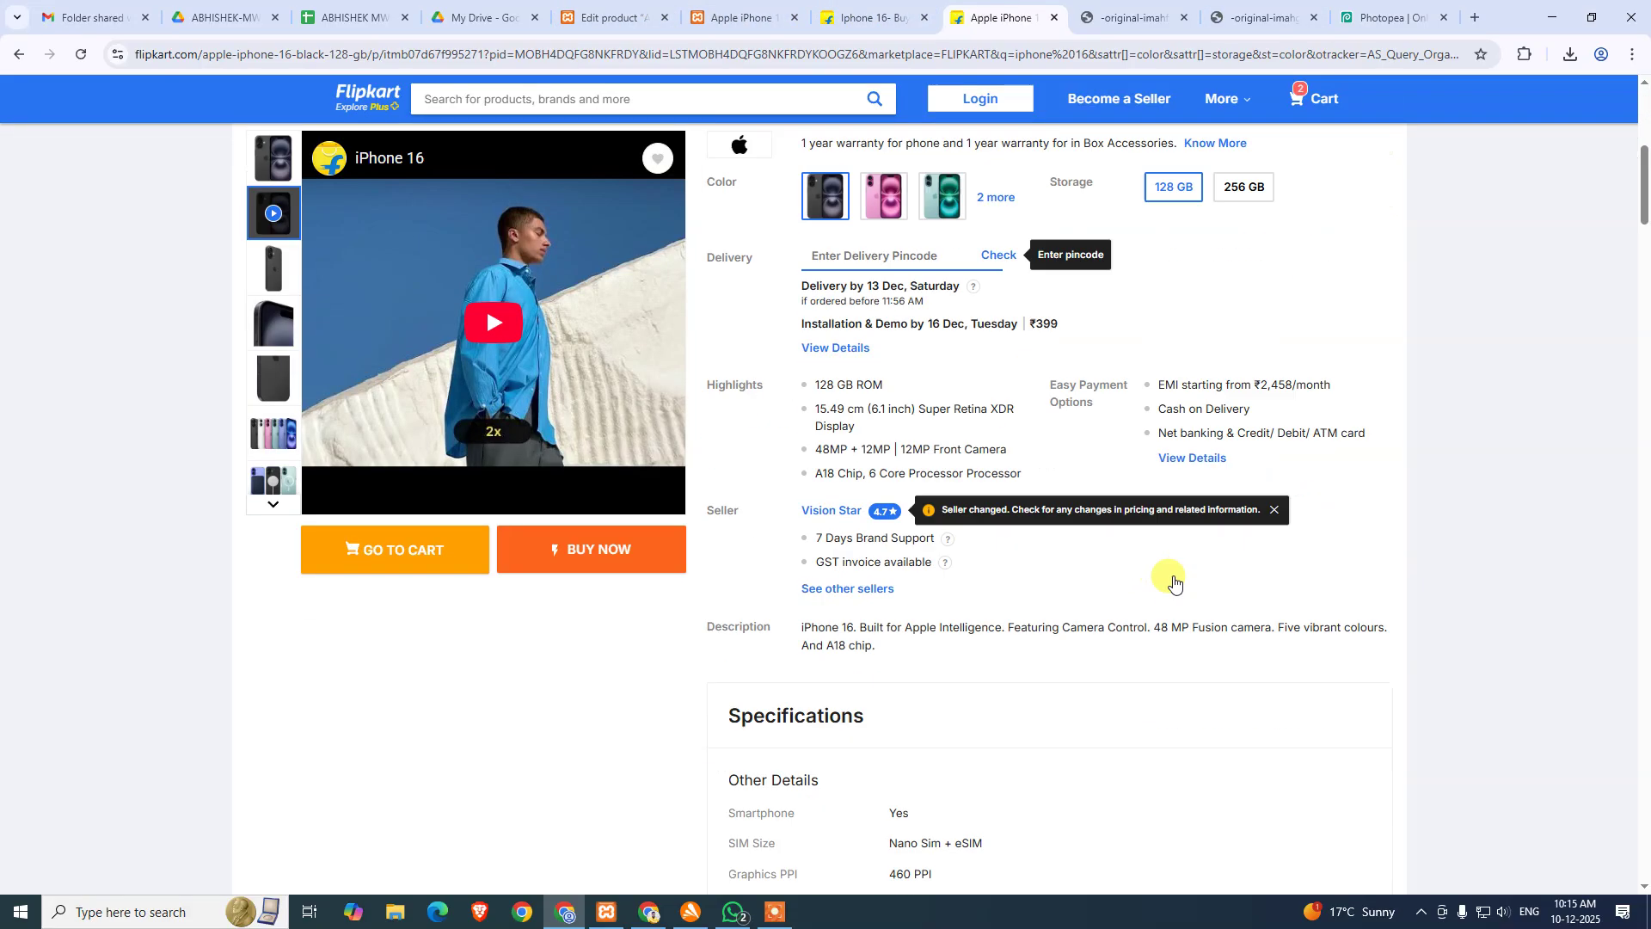
# - In a new tab, search Google for 'over size appreals brand', using the corrected 'oversized apparel brand'
pyautogui.click(1474, 20)
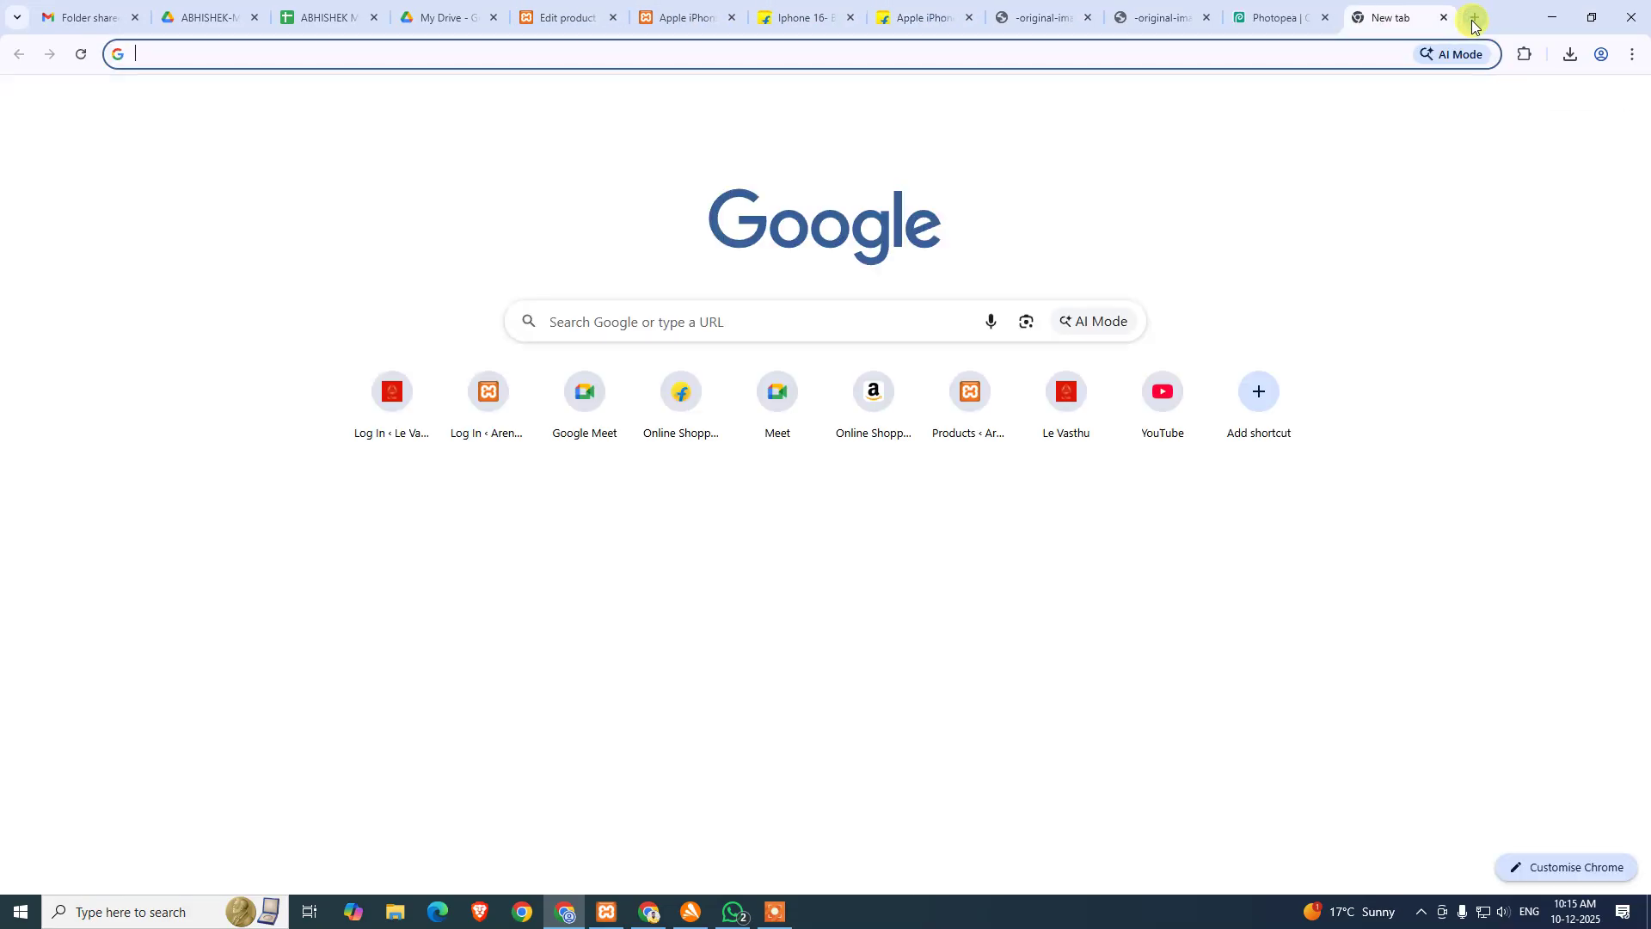
pyautogui.write('over siz')
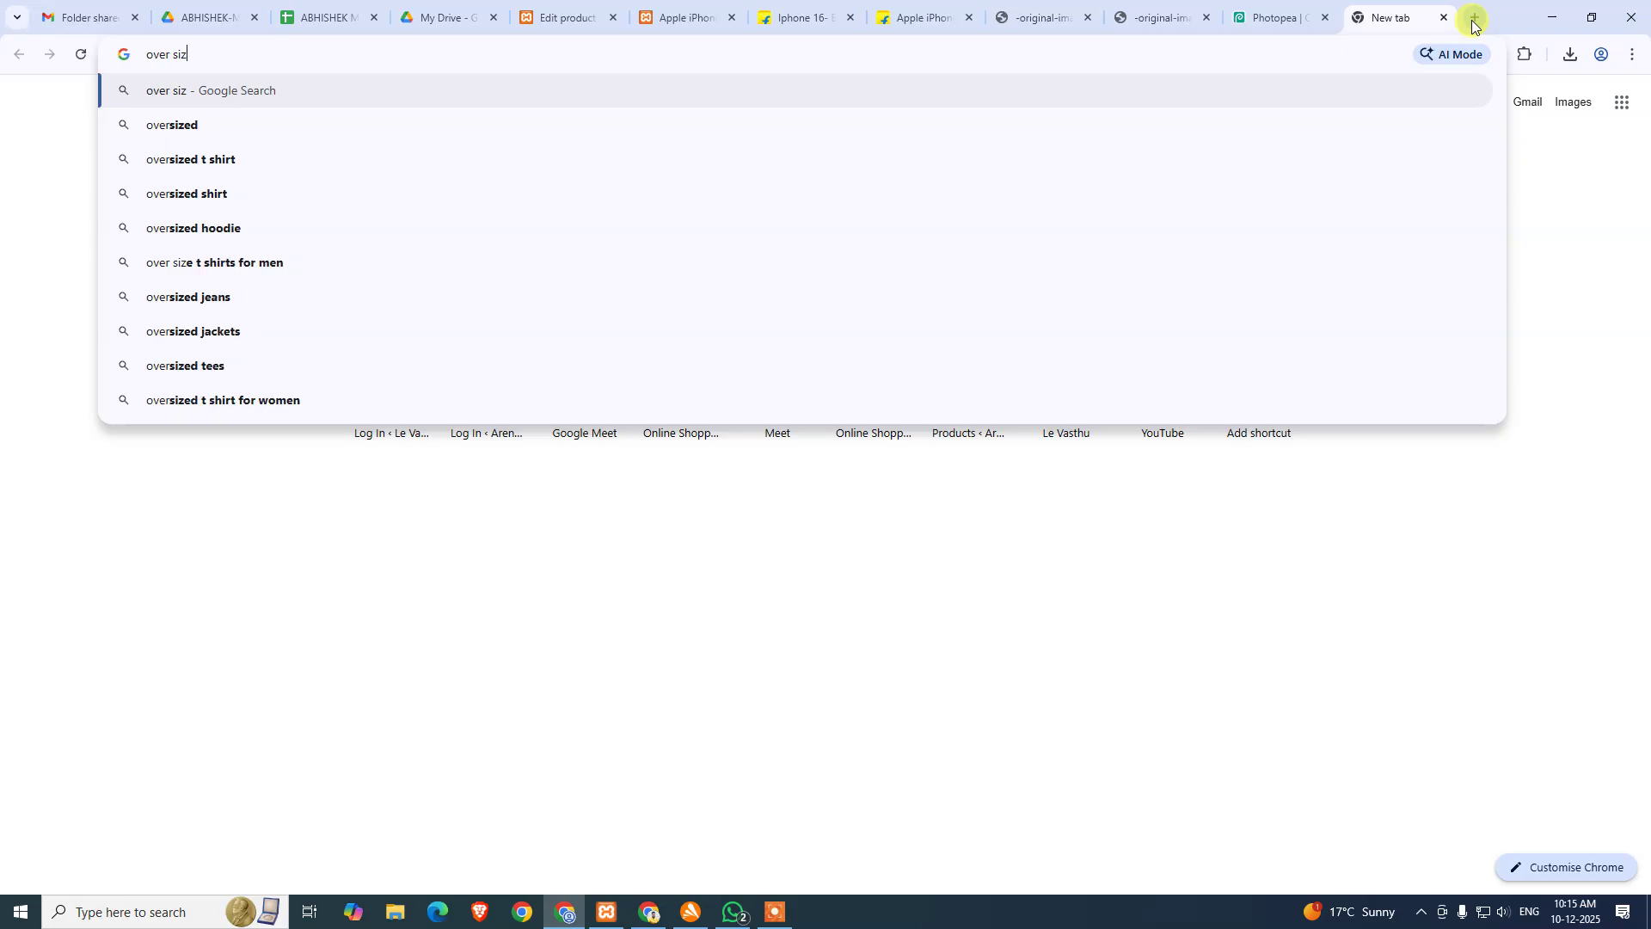
pyautogui.write('e appreals ')
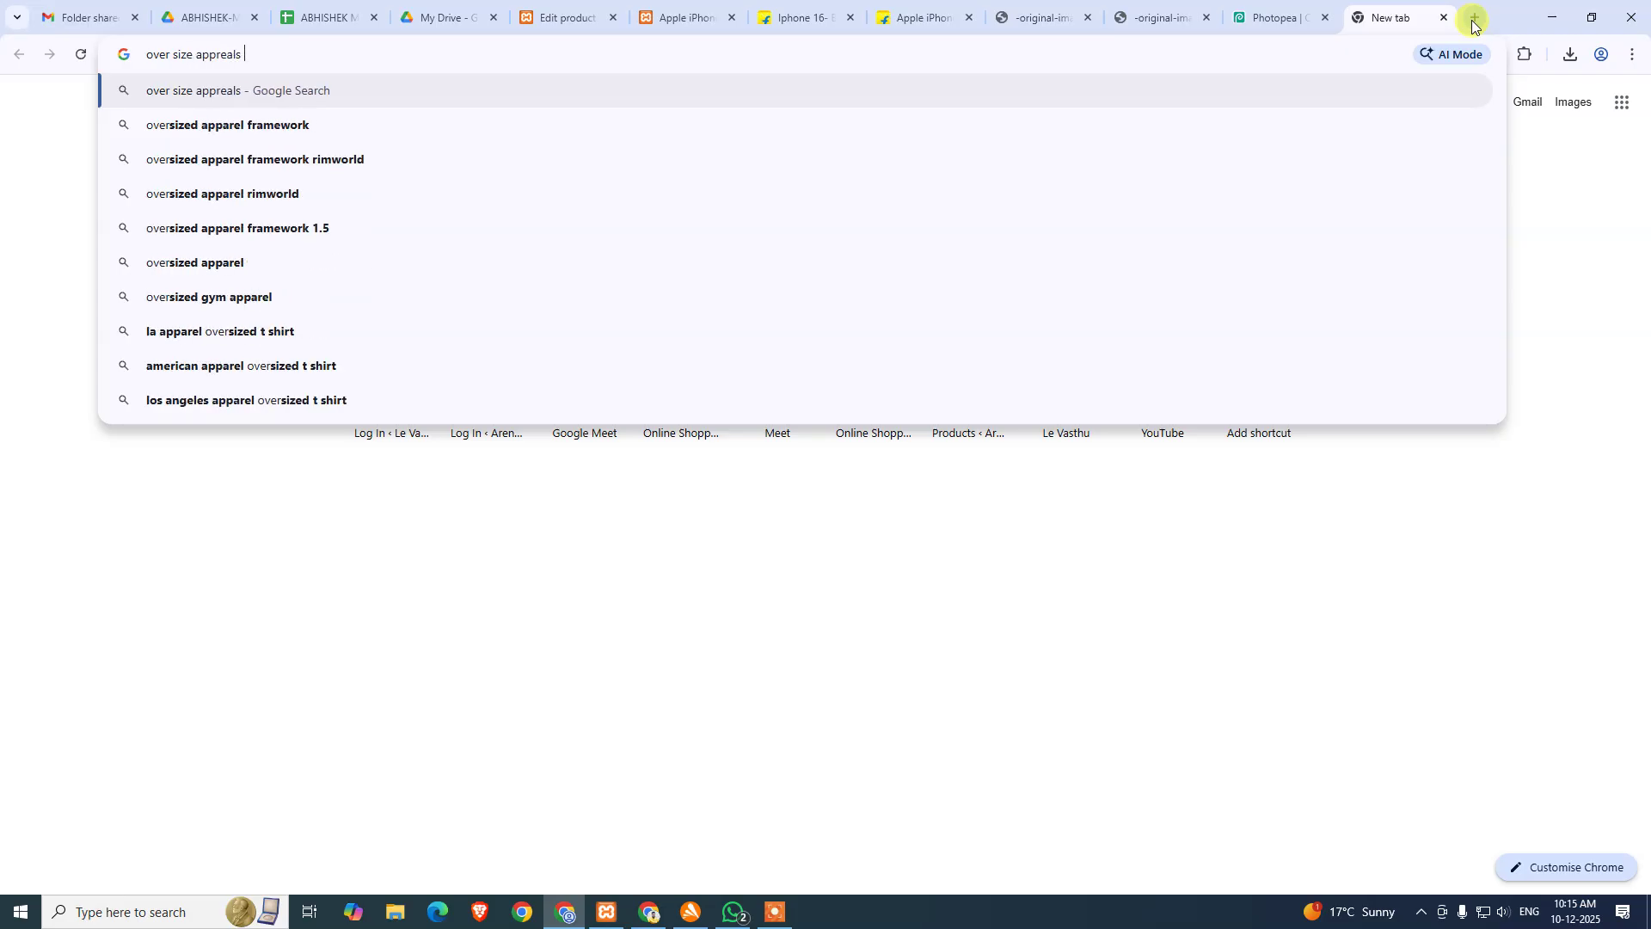
pyautogui.write('brand')
pyautogui.press('Return')
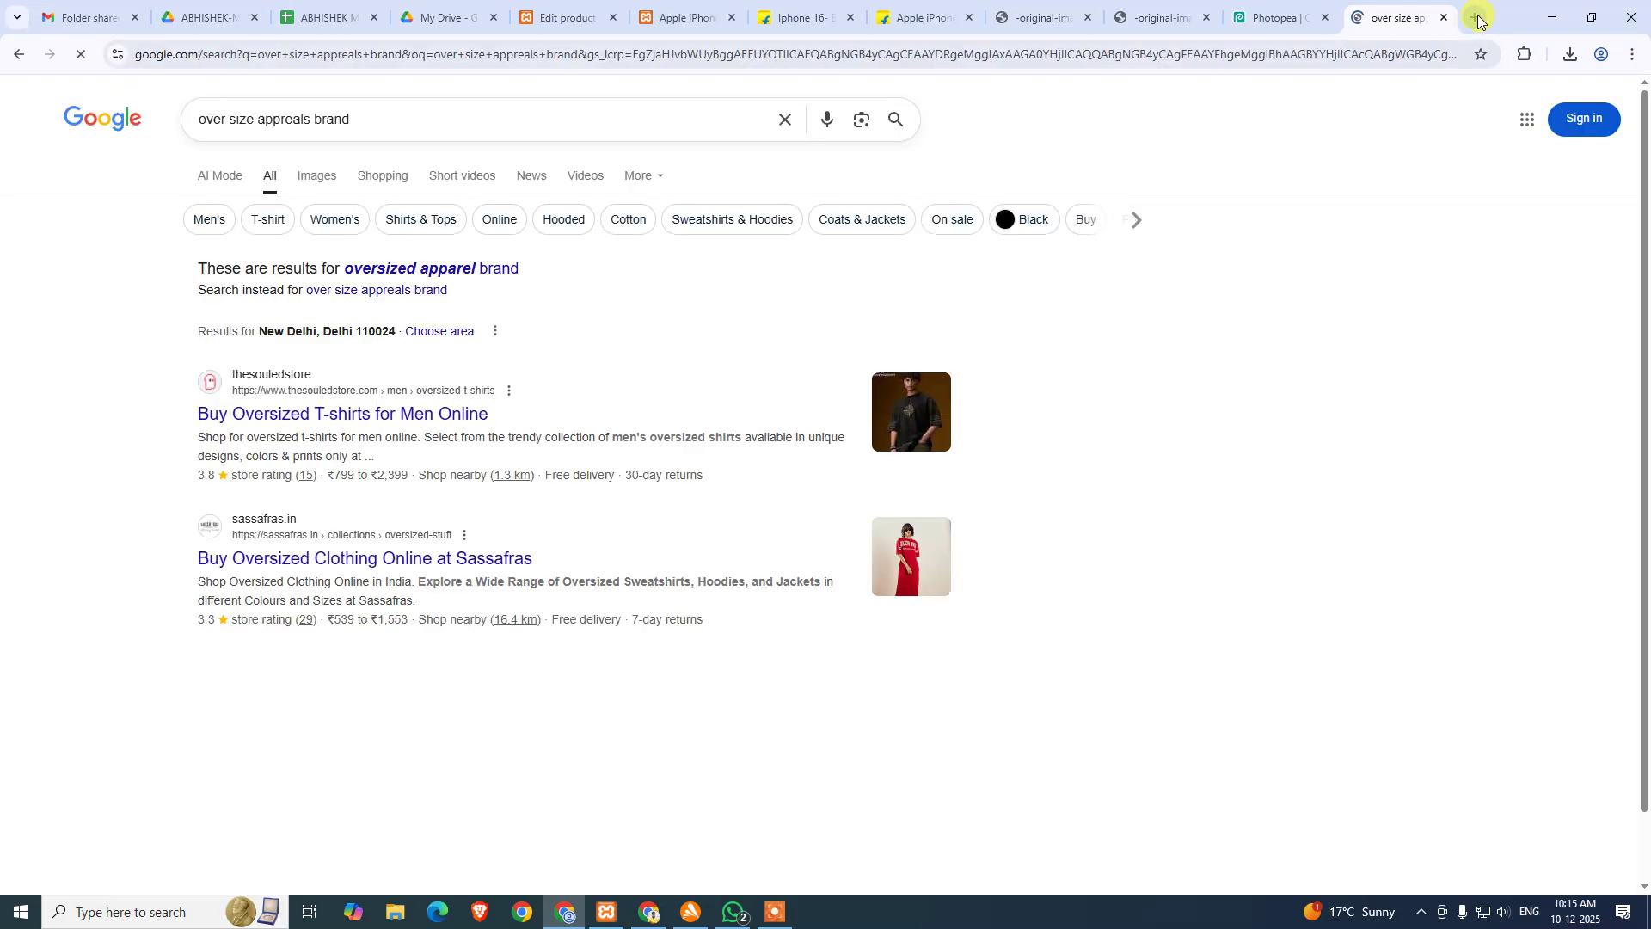
pyautogui.click(442, 278)
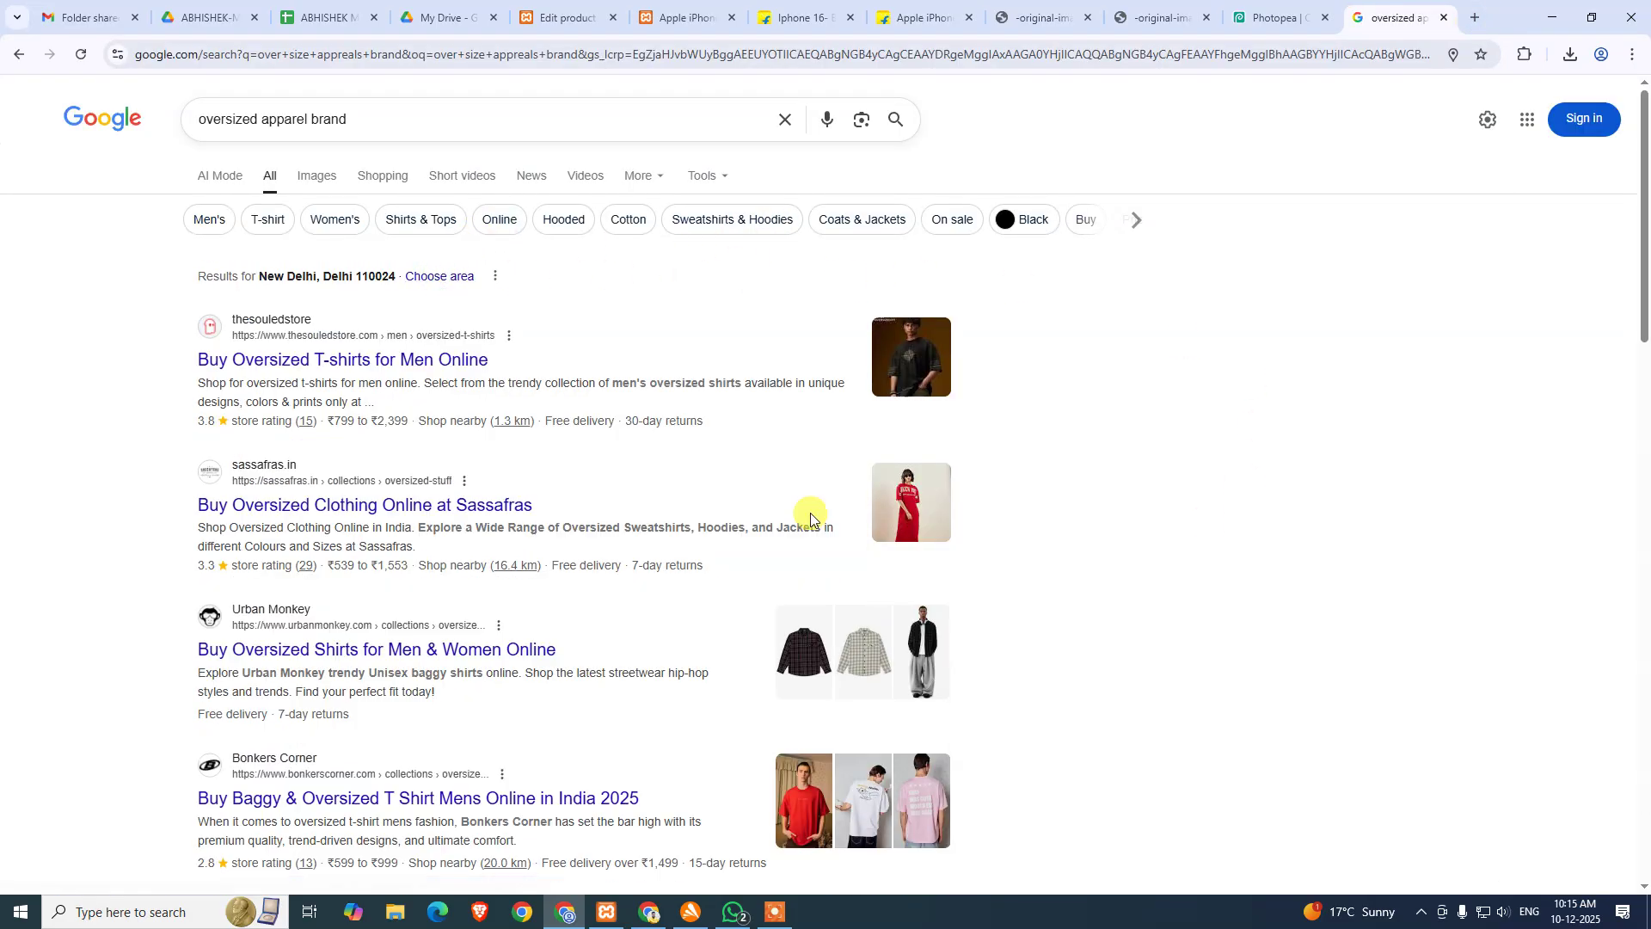
pyautogui.scroll(-2, 391, 335)
pyautogui.scroll(-5, 405, 336)
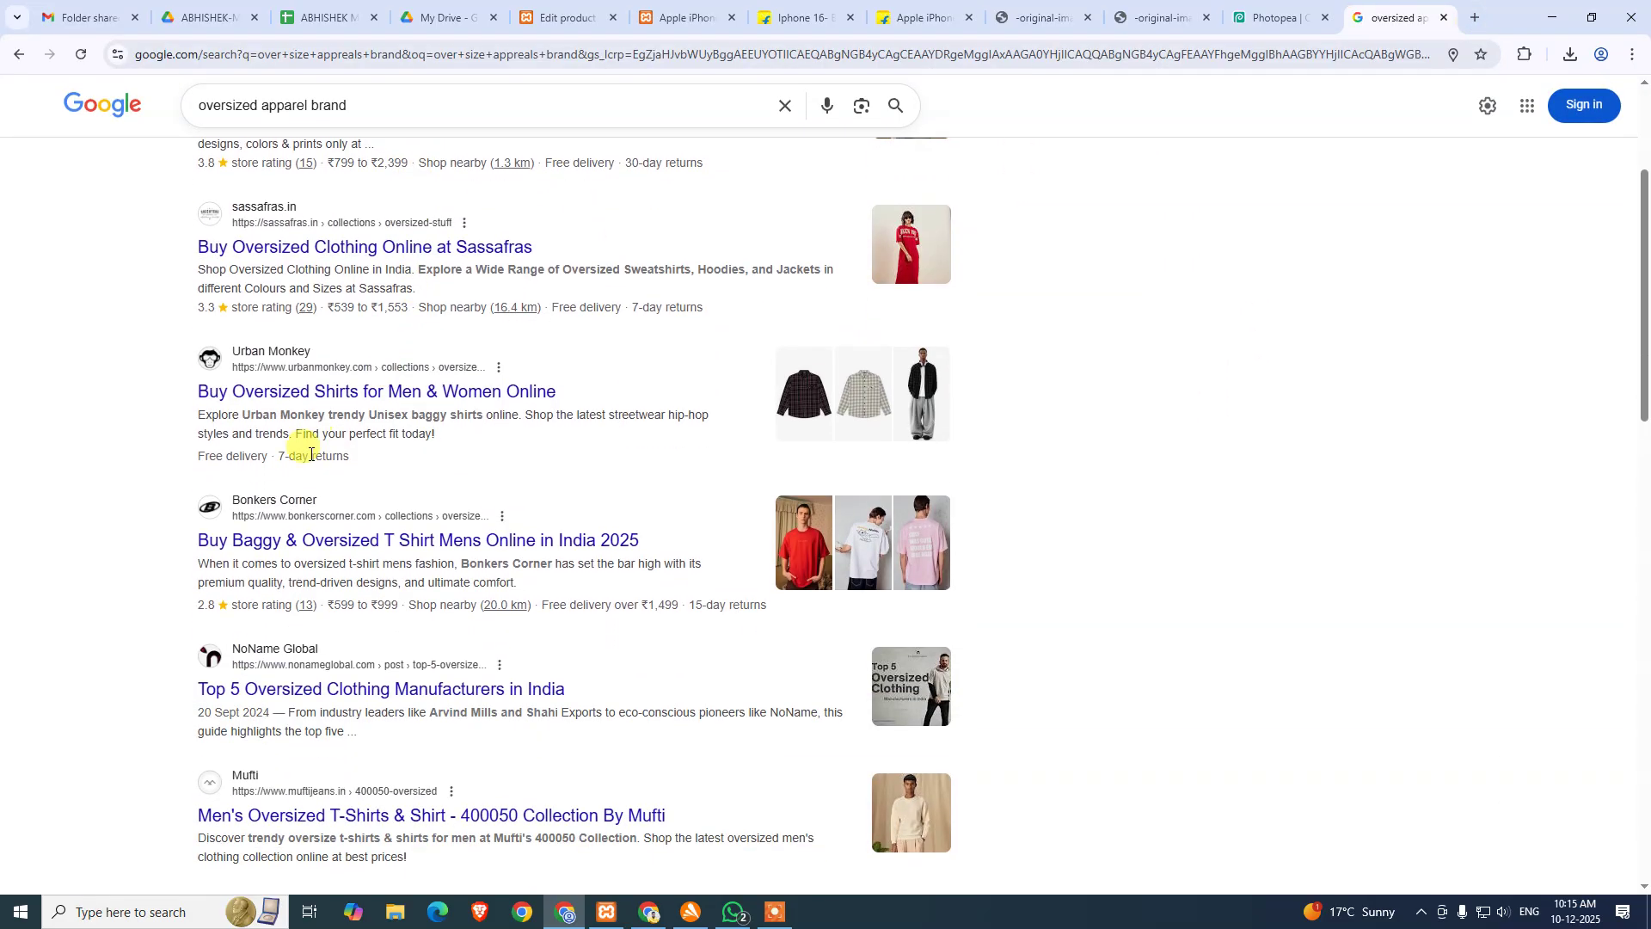
pyautogui.scroll(-5, 322, 456)
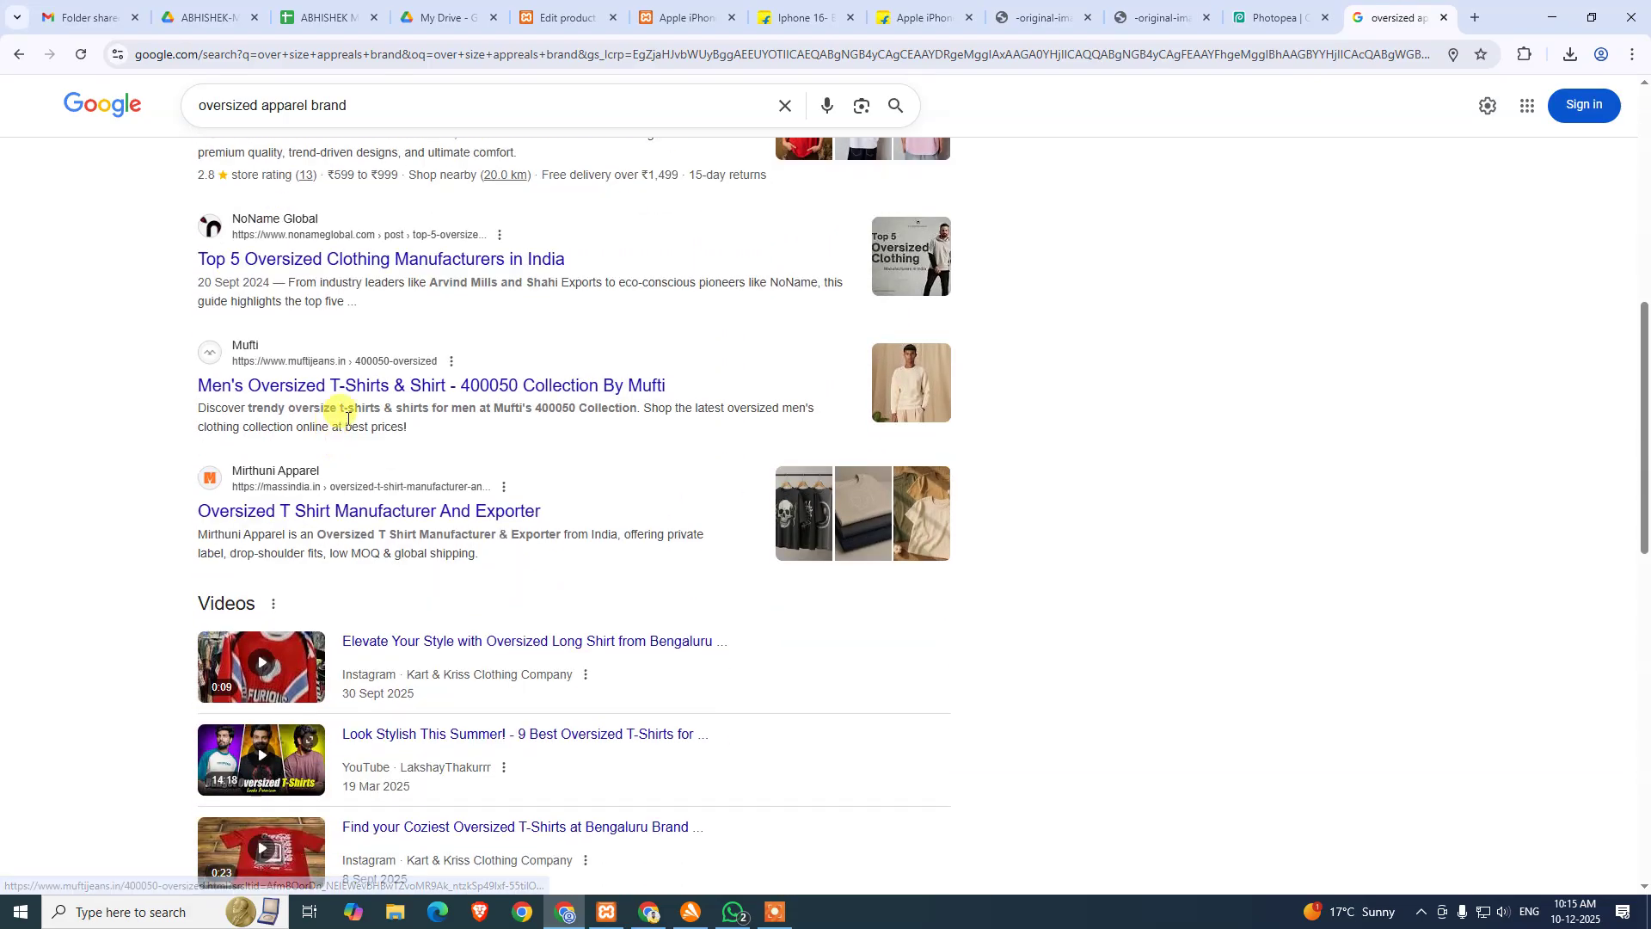
pyautogui.scroll(-9, 395, 413)
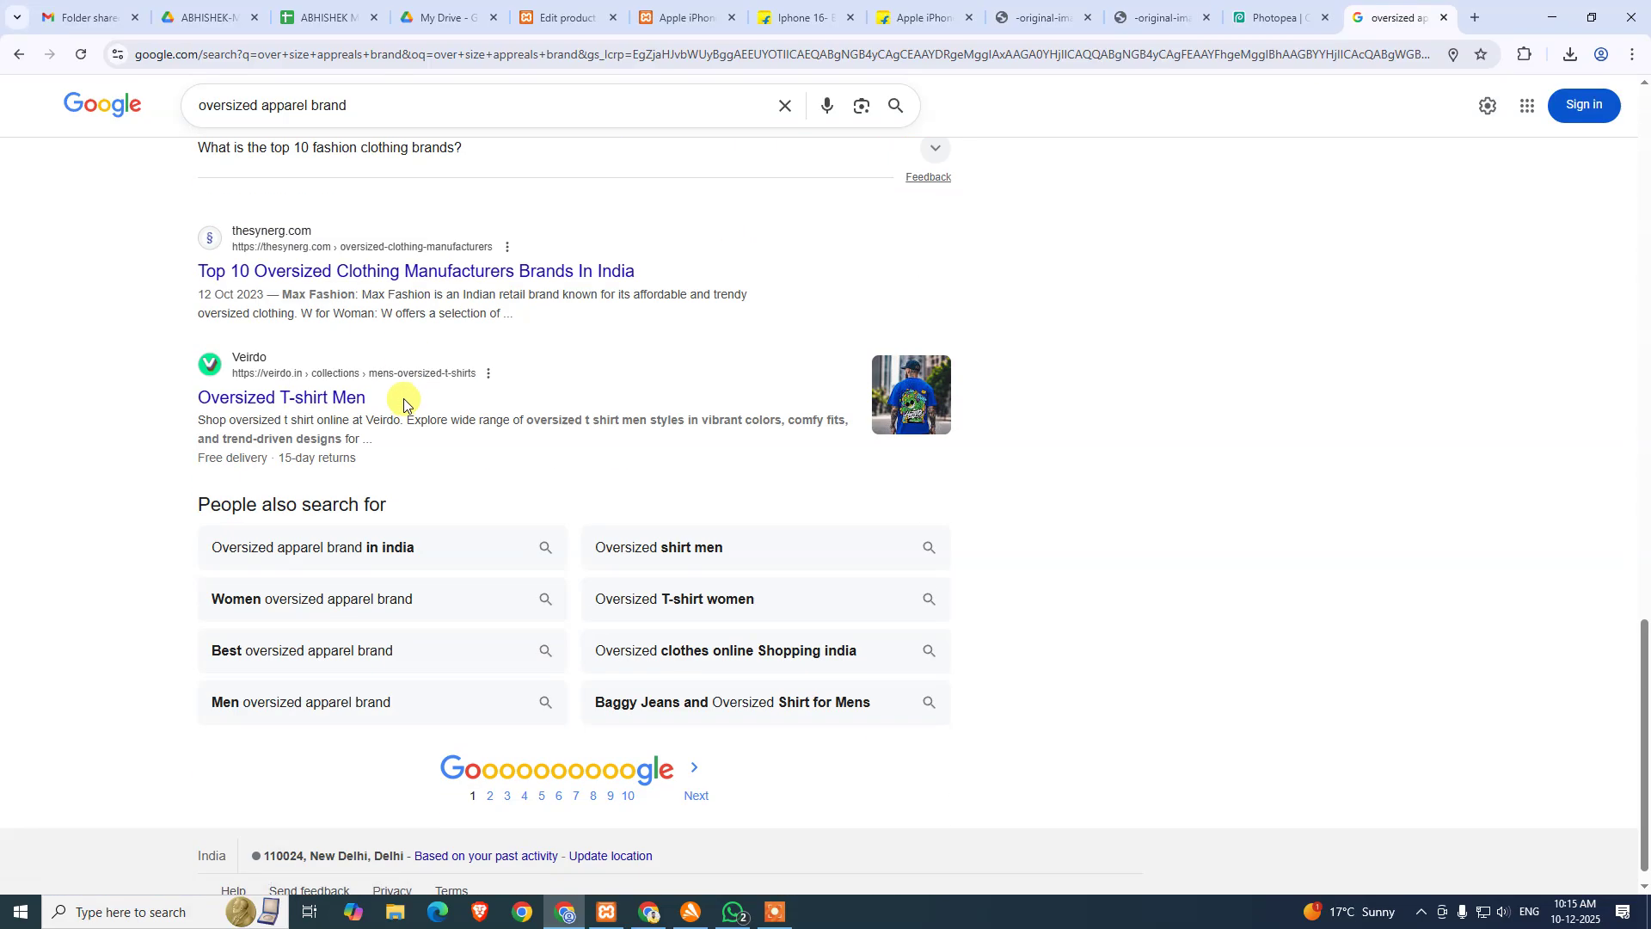
pyautogui.scroll(9, 507, 233)
pyautogui.scroll(10, 532, 191)
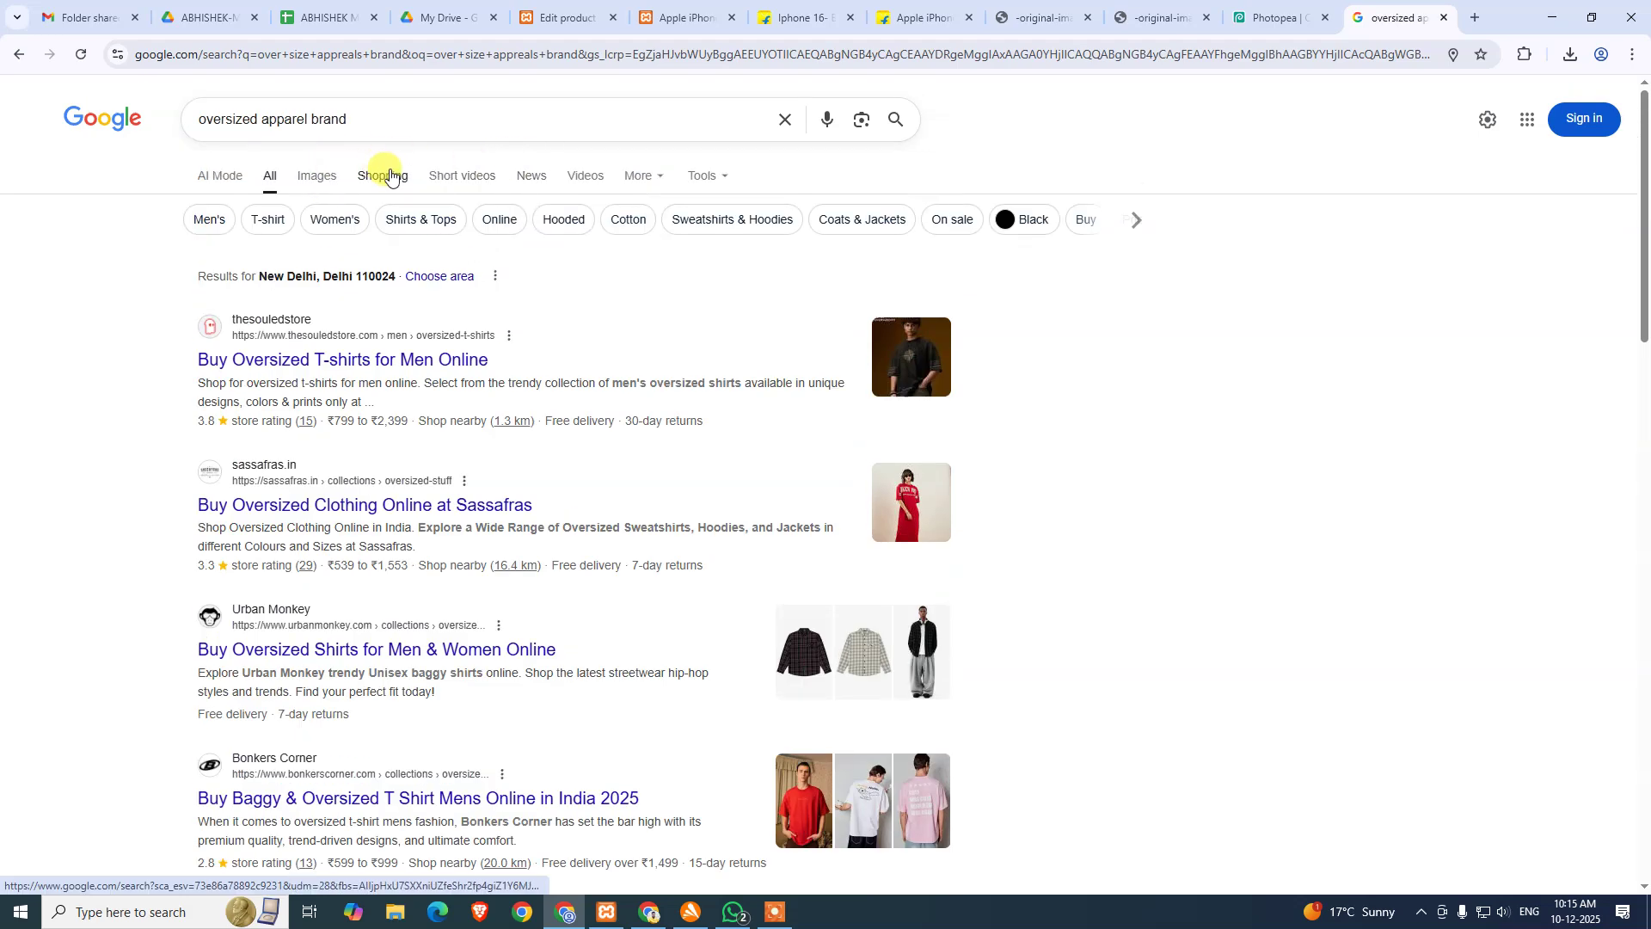
# - Browse the image results, then close the Google tab to return to Flipkart
pyautogui.click(324, 176)
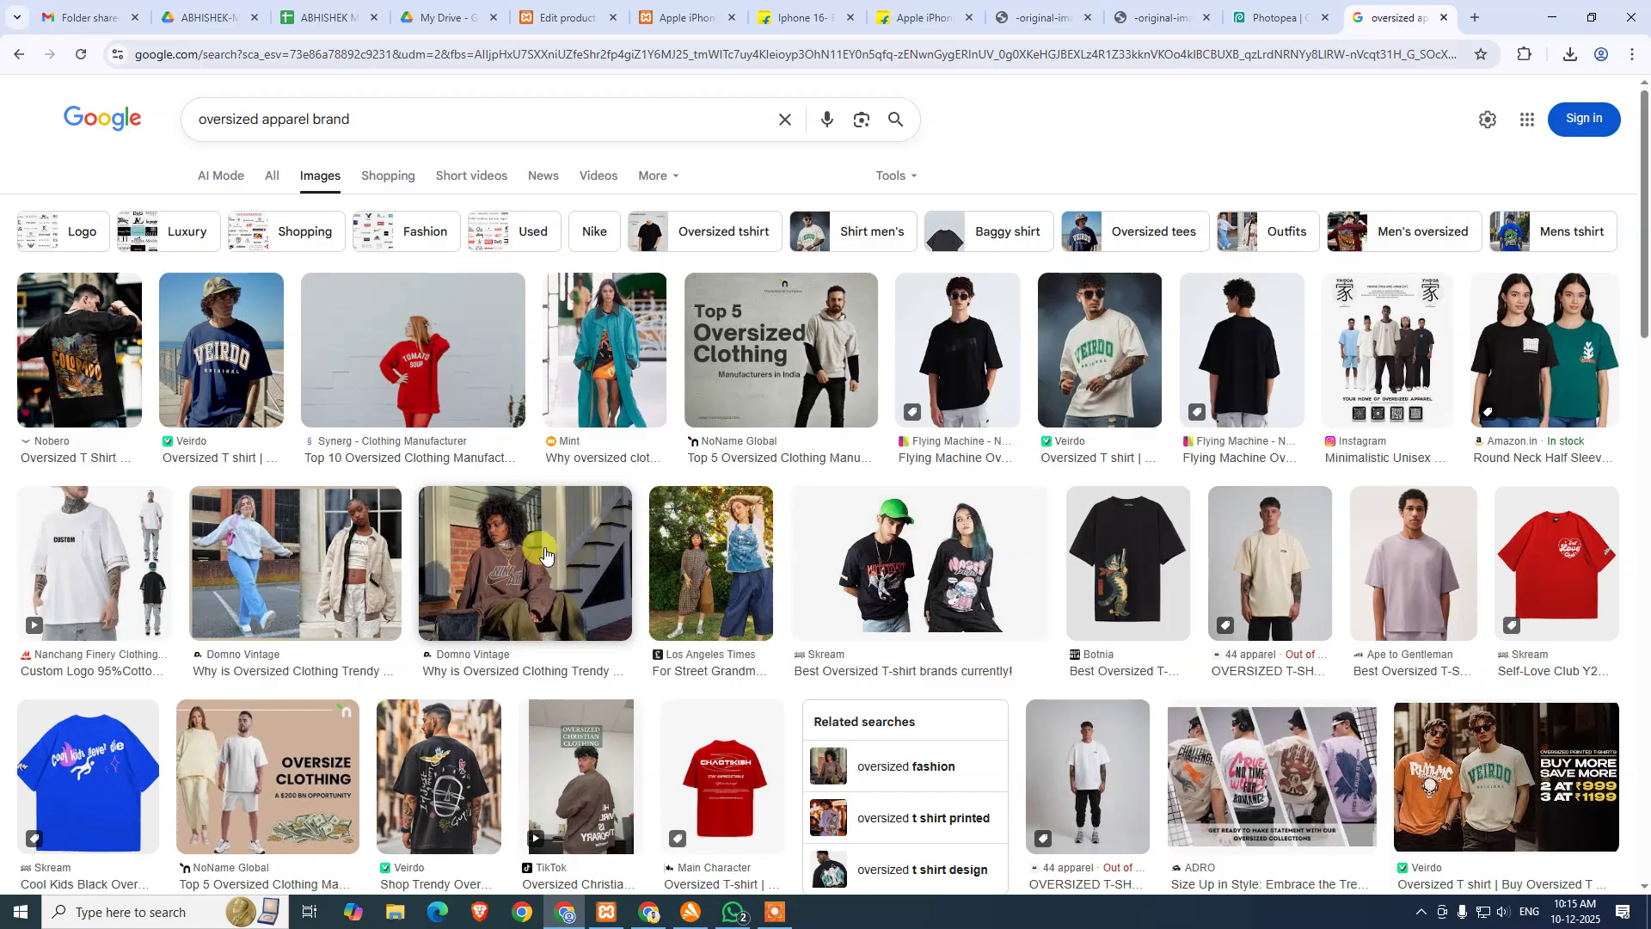
pyautogui.scroll(-3, 559, 552)
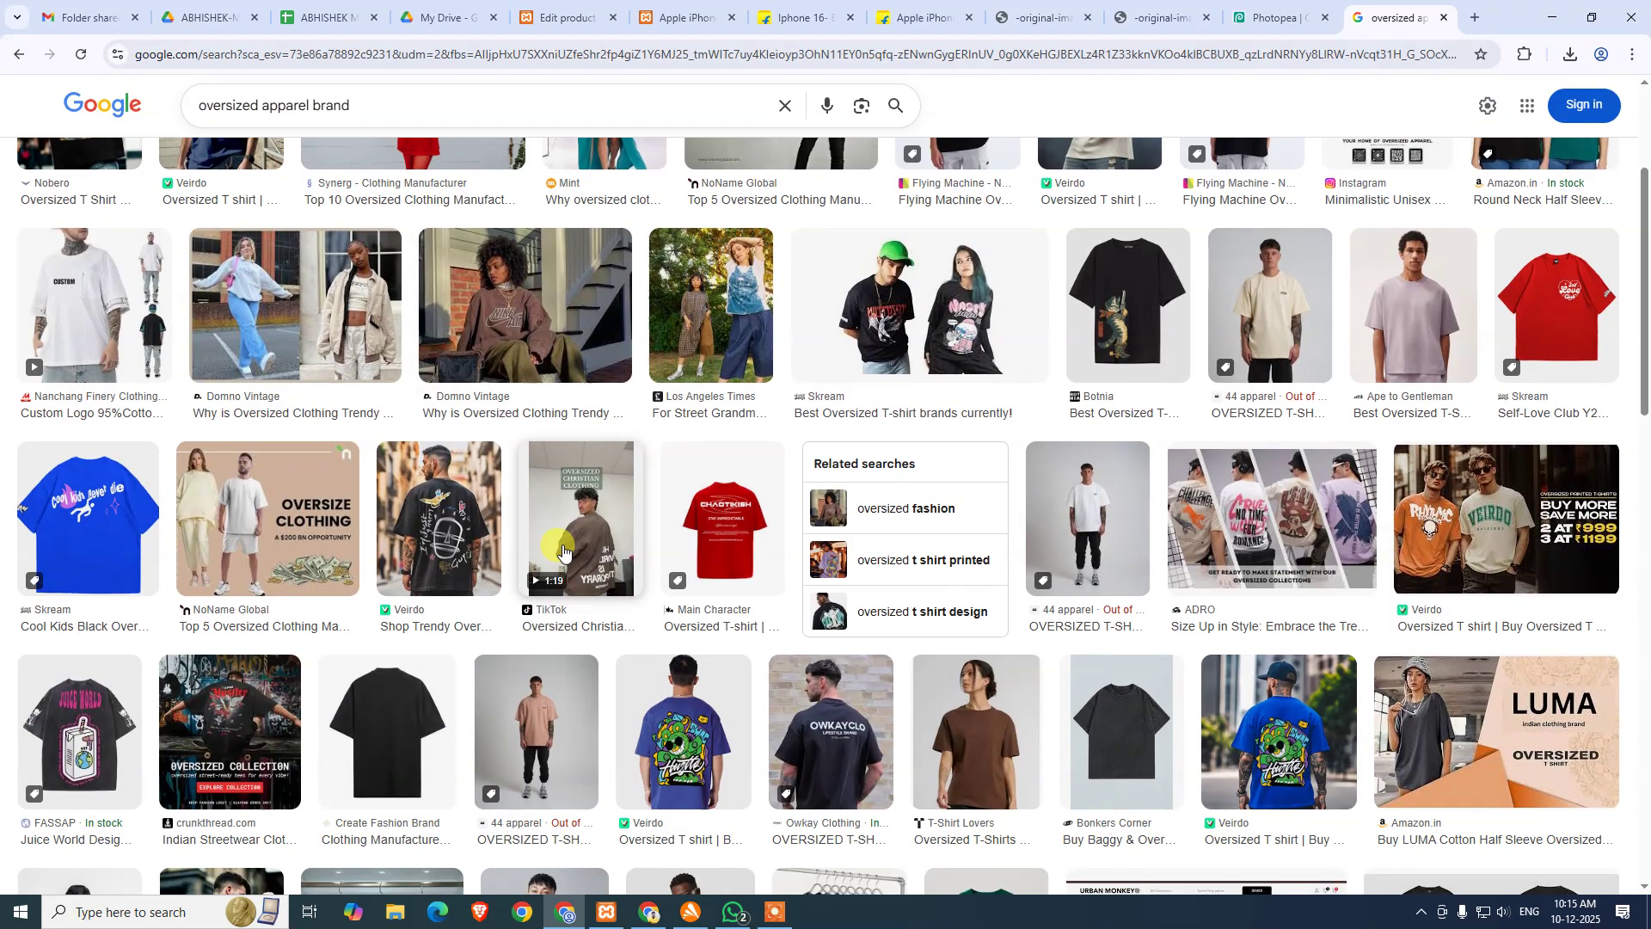
pyautogui.scroll(-8, 565, 551)
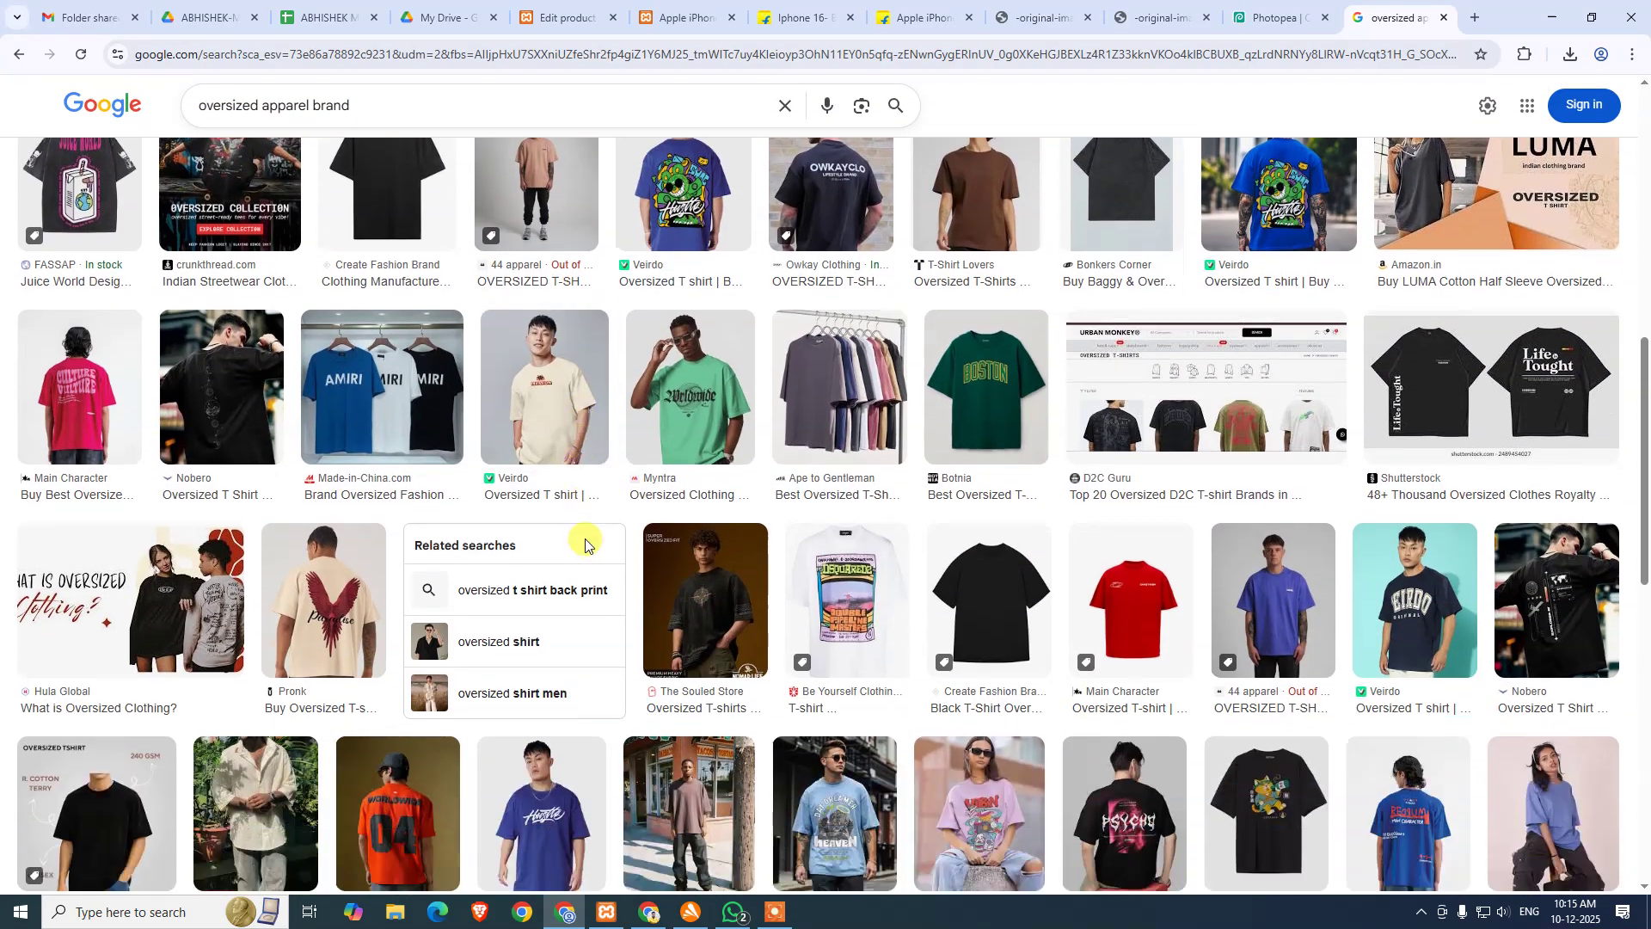
pyautogui.scroll(-6, 588, 541)
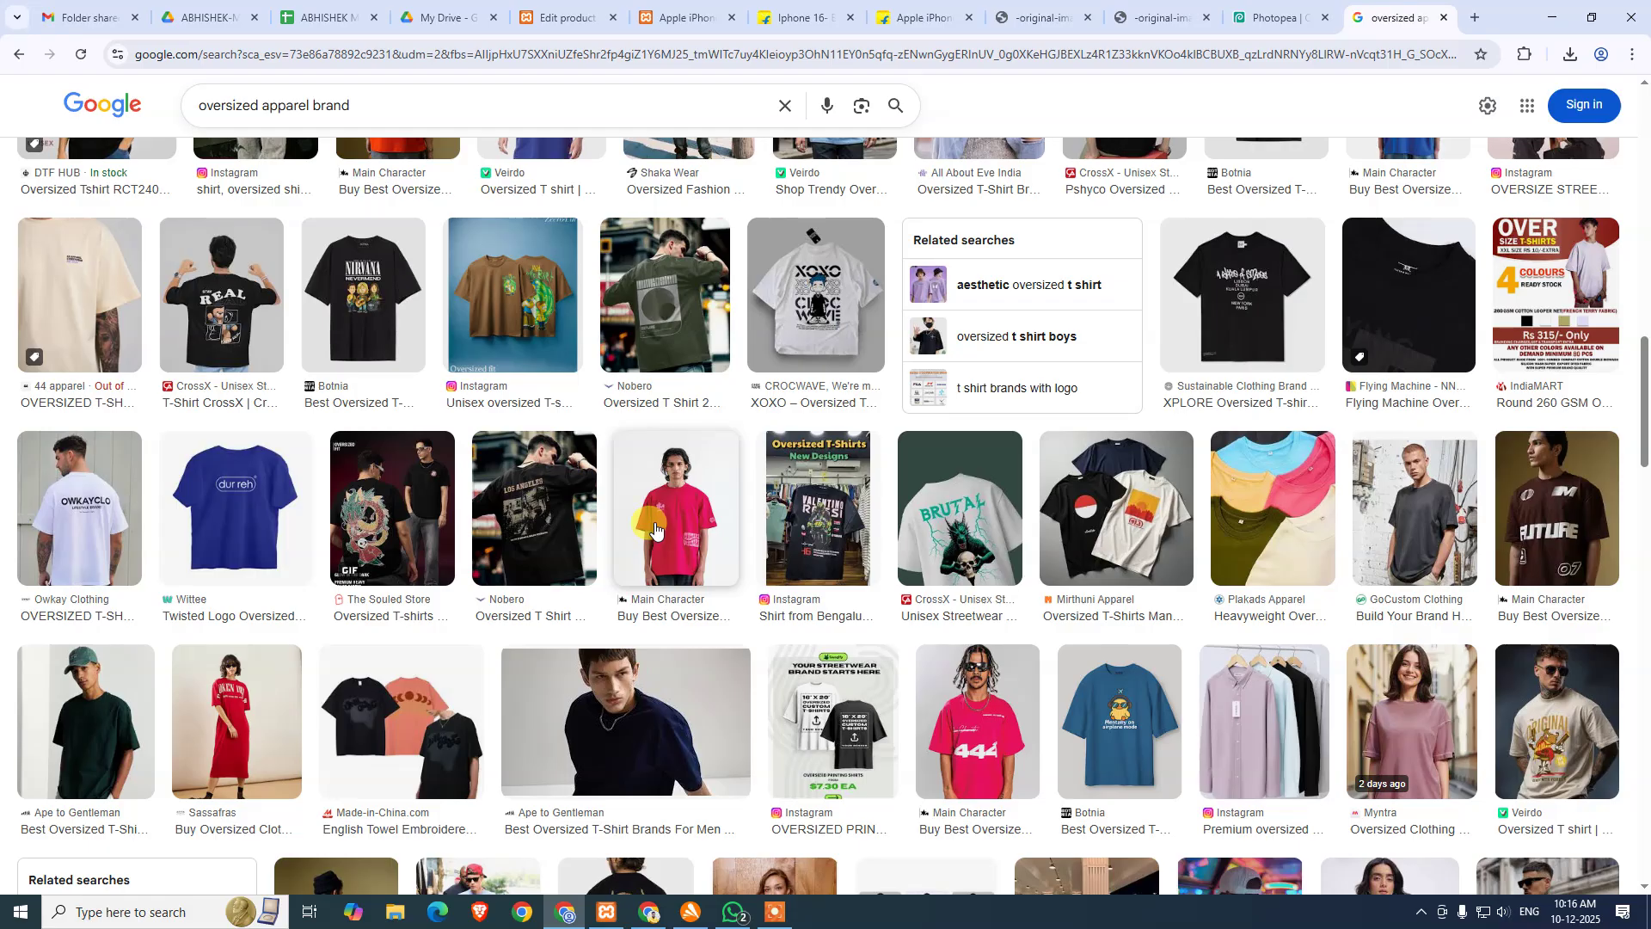
pyautogui.click(1444, 17)
pyautogui.scroll(-6, 1444, 430)
# - In the iPhone 16 editor, review the Inventory, Shipping, Linked Products and Attributes sections, then General
pyautogui.scroll(8, 1299, 338)
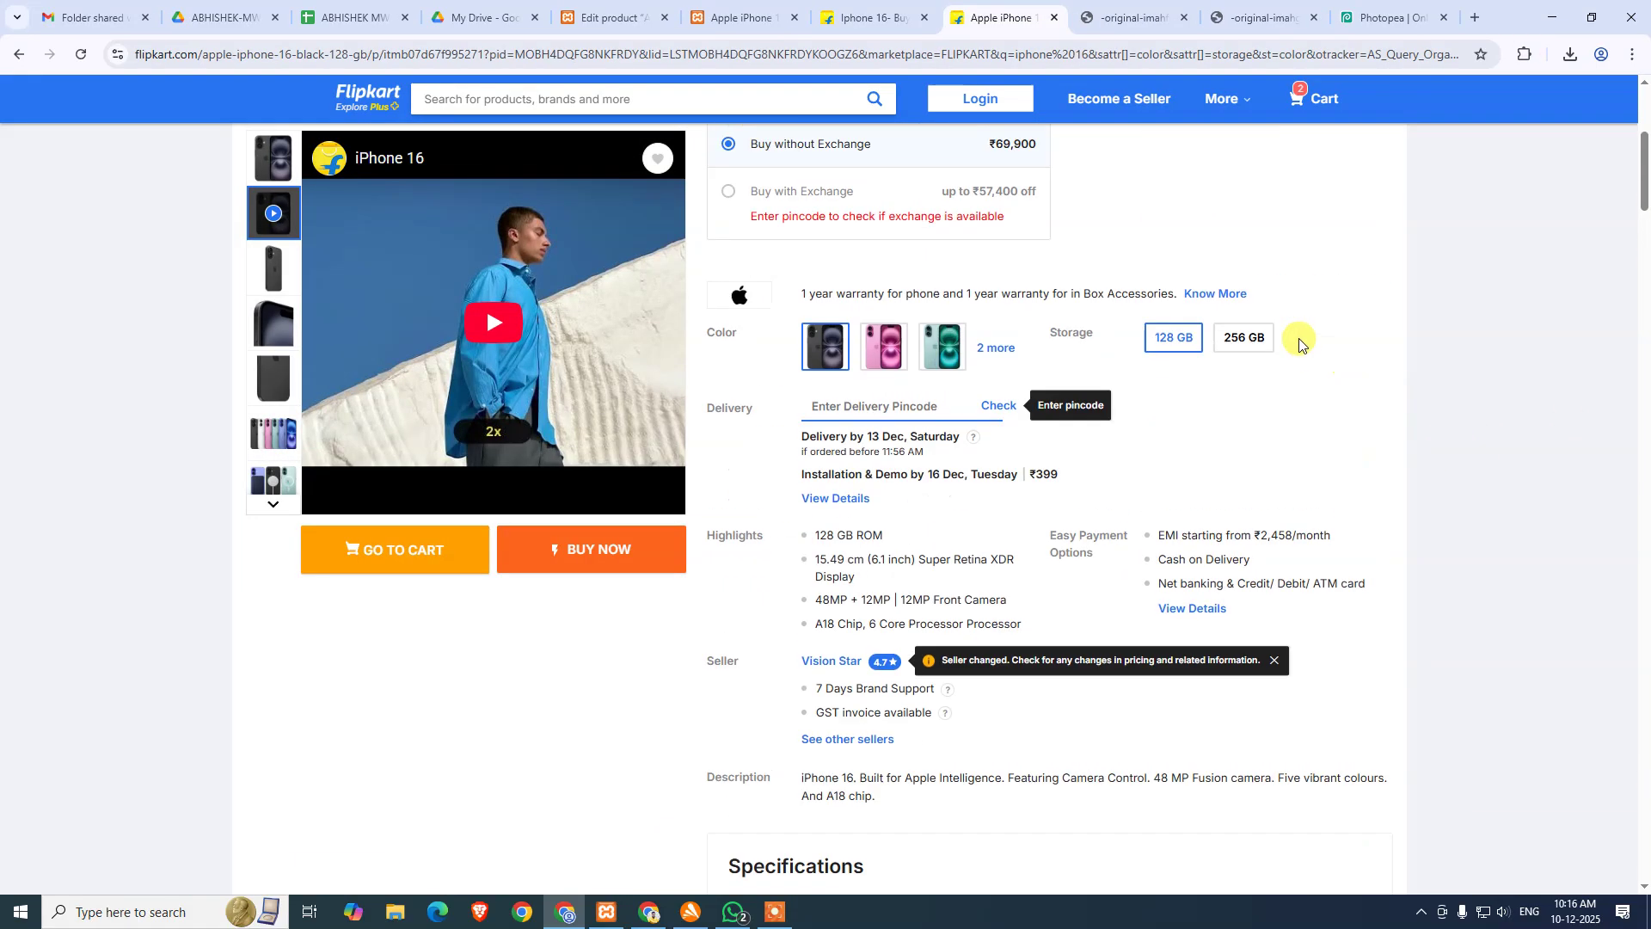
pyautogui.scroll(-7, 1310, 360)
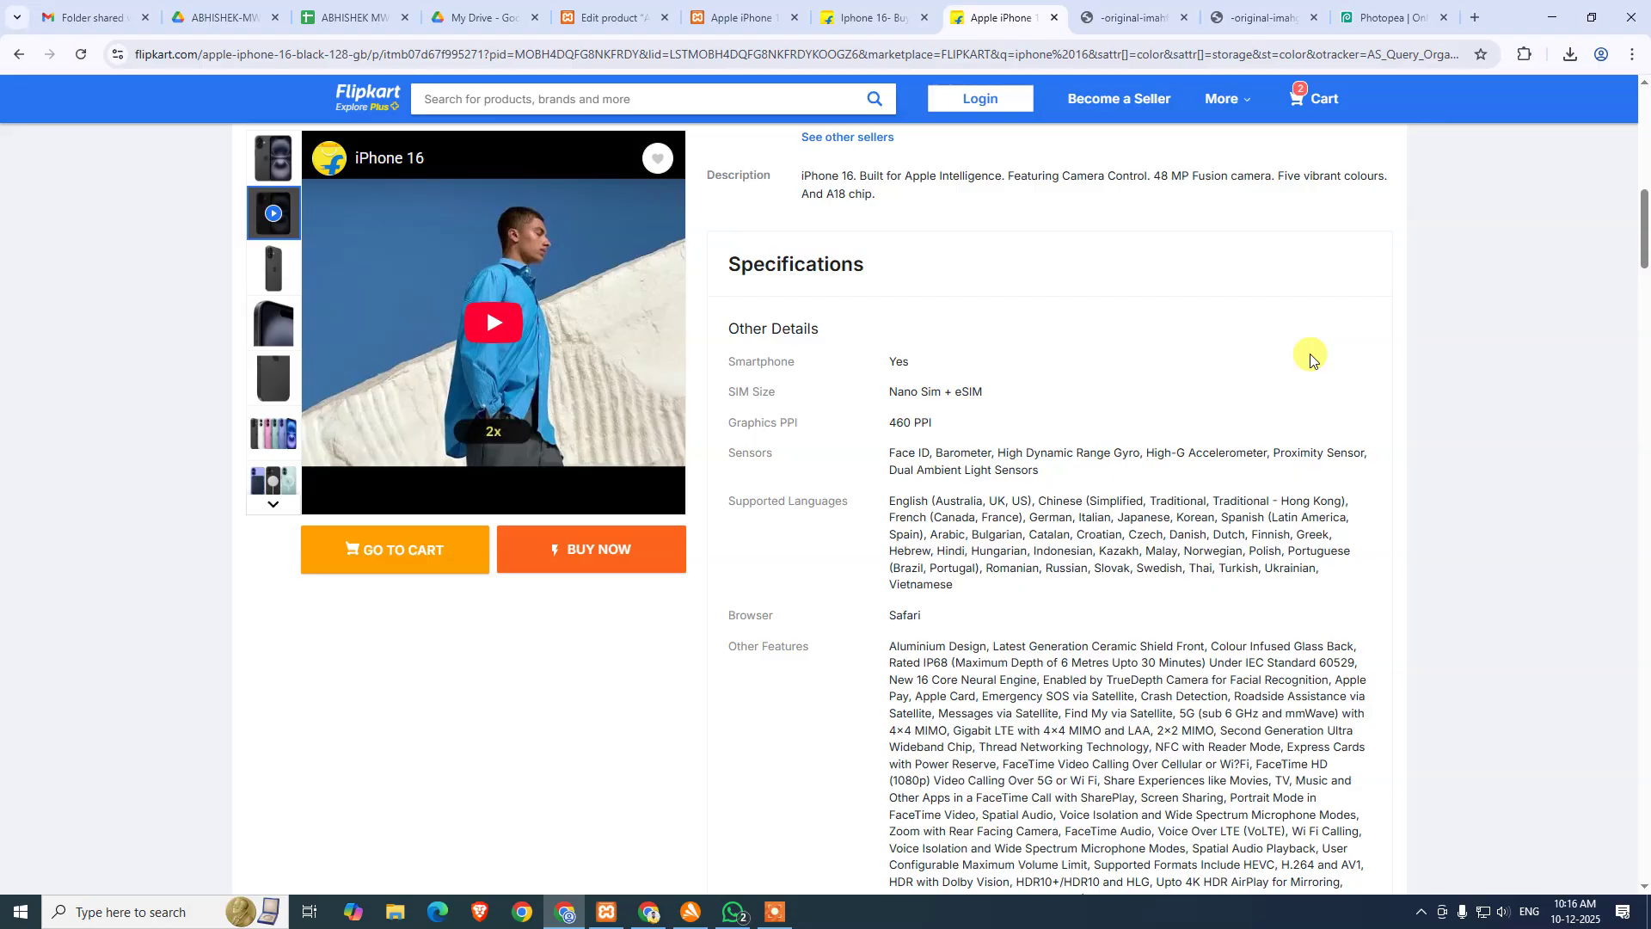
pyautogui.scroll(10, 1398, 406)
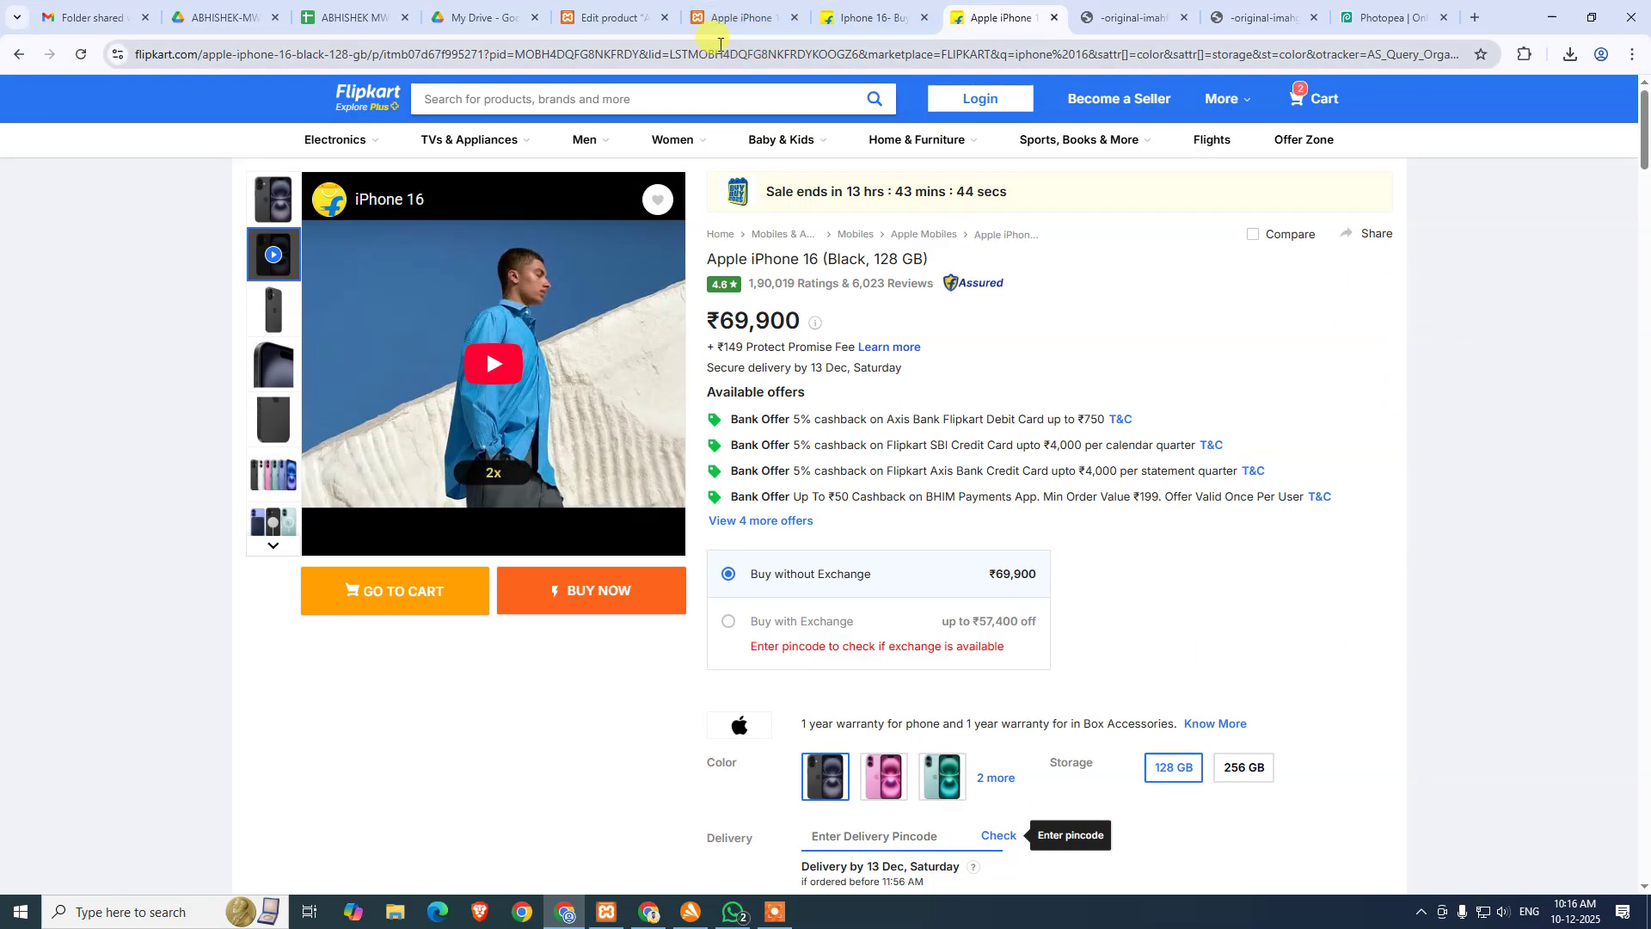
pyautogui.click(606, 17)
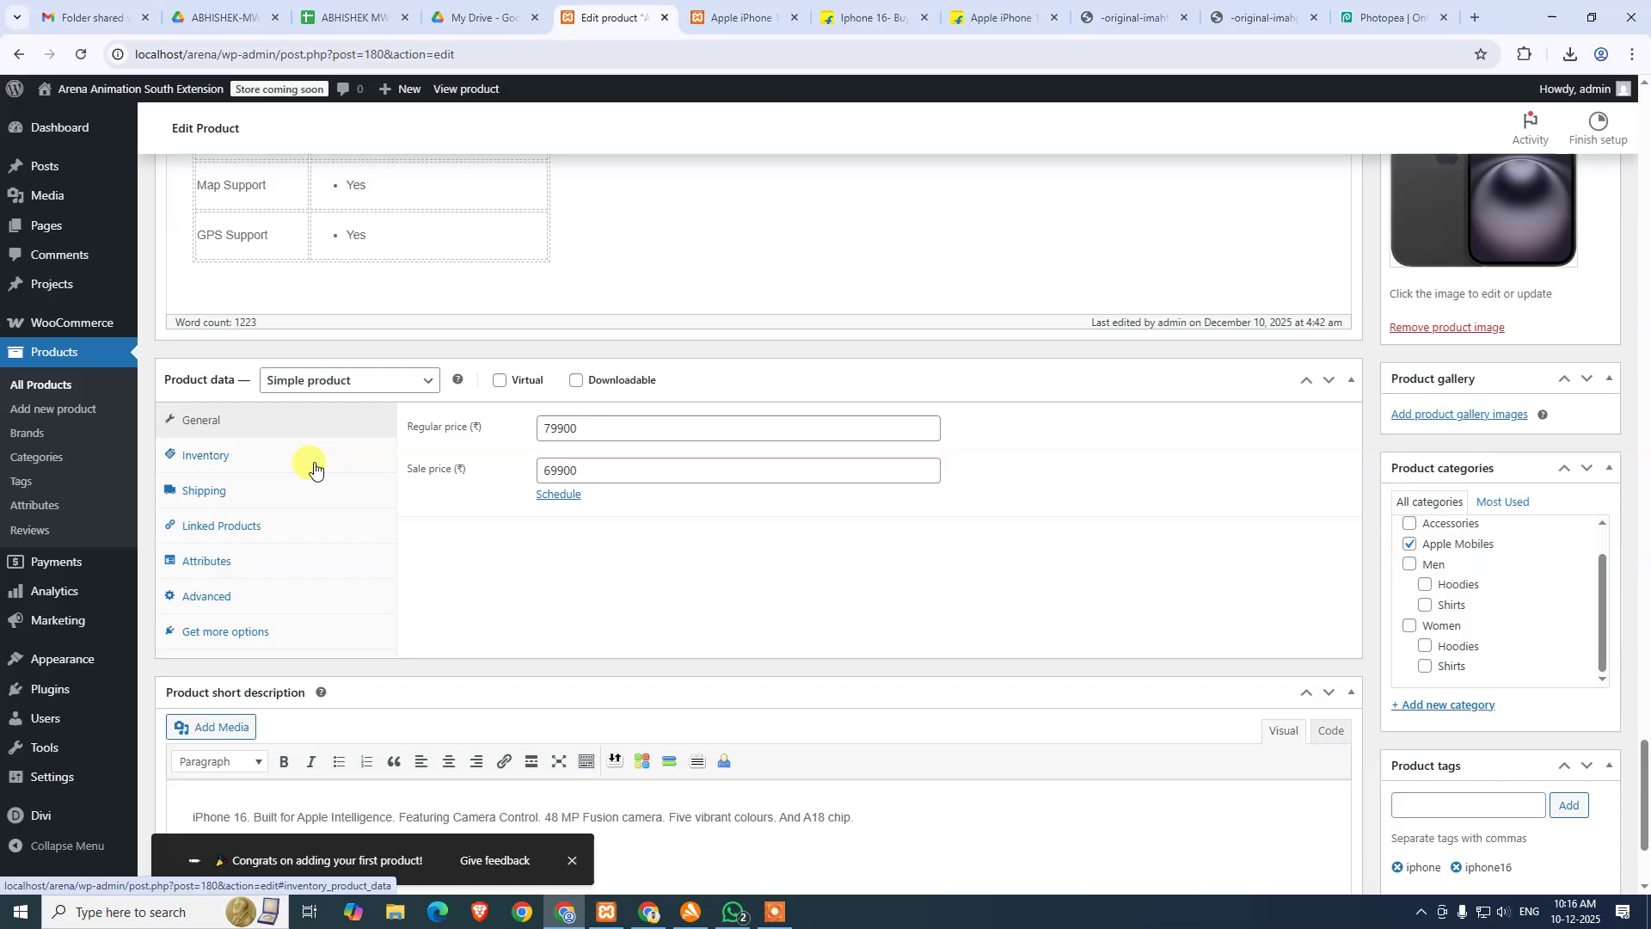
pyautogui.click(315, 459)
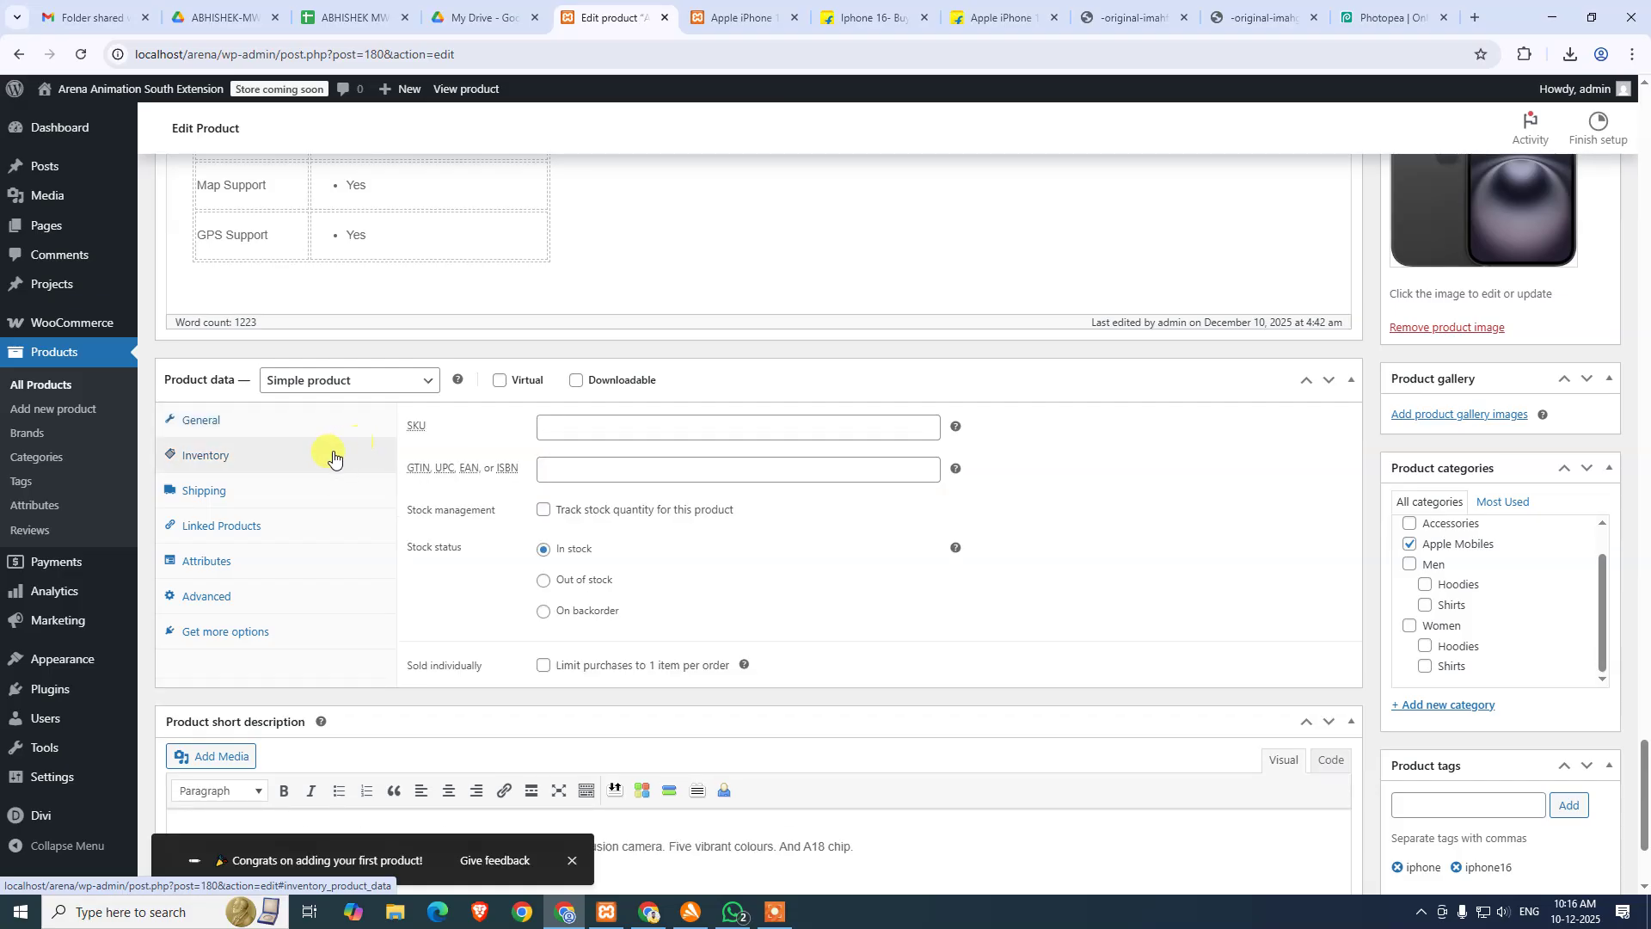
pyautogui.click(250, 497)
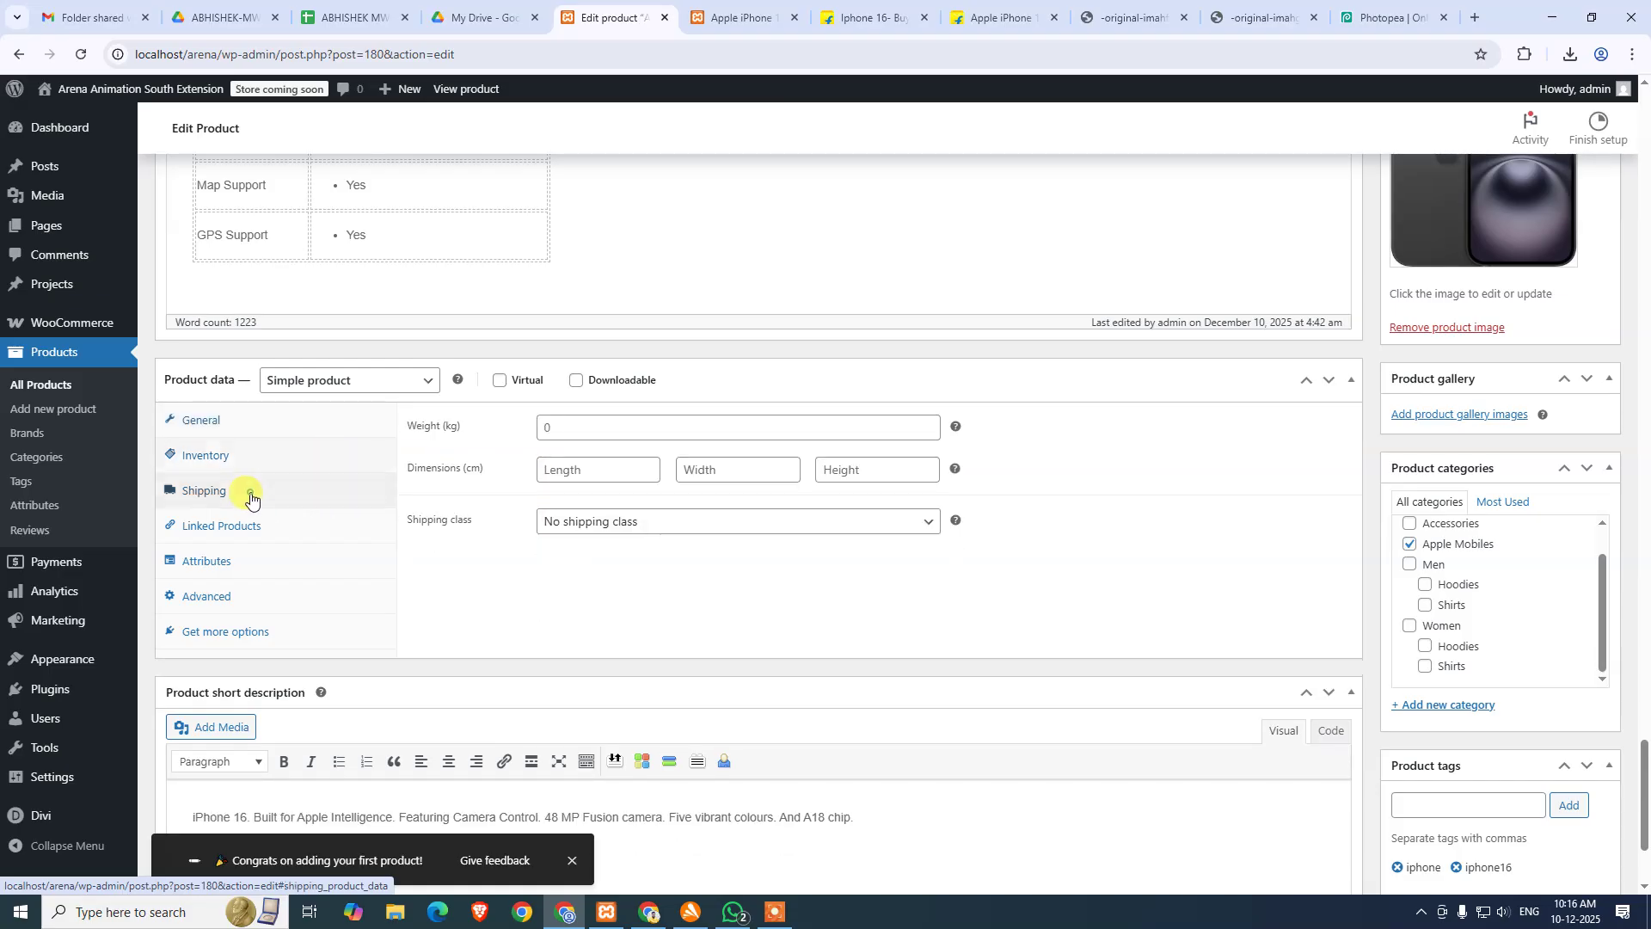
pyautogui.click(256, 522)
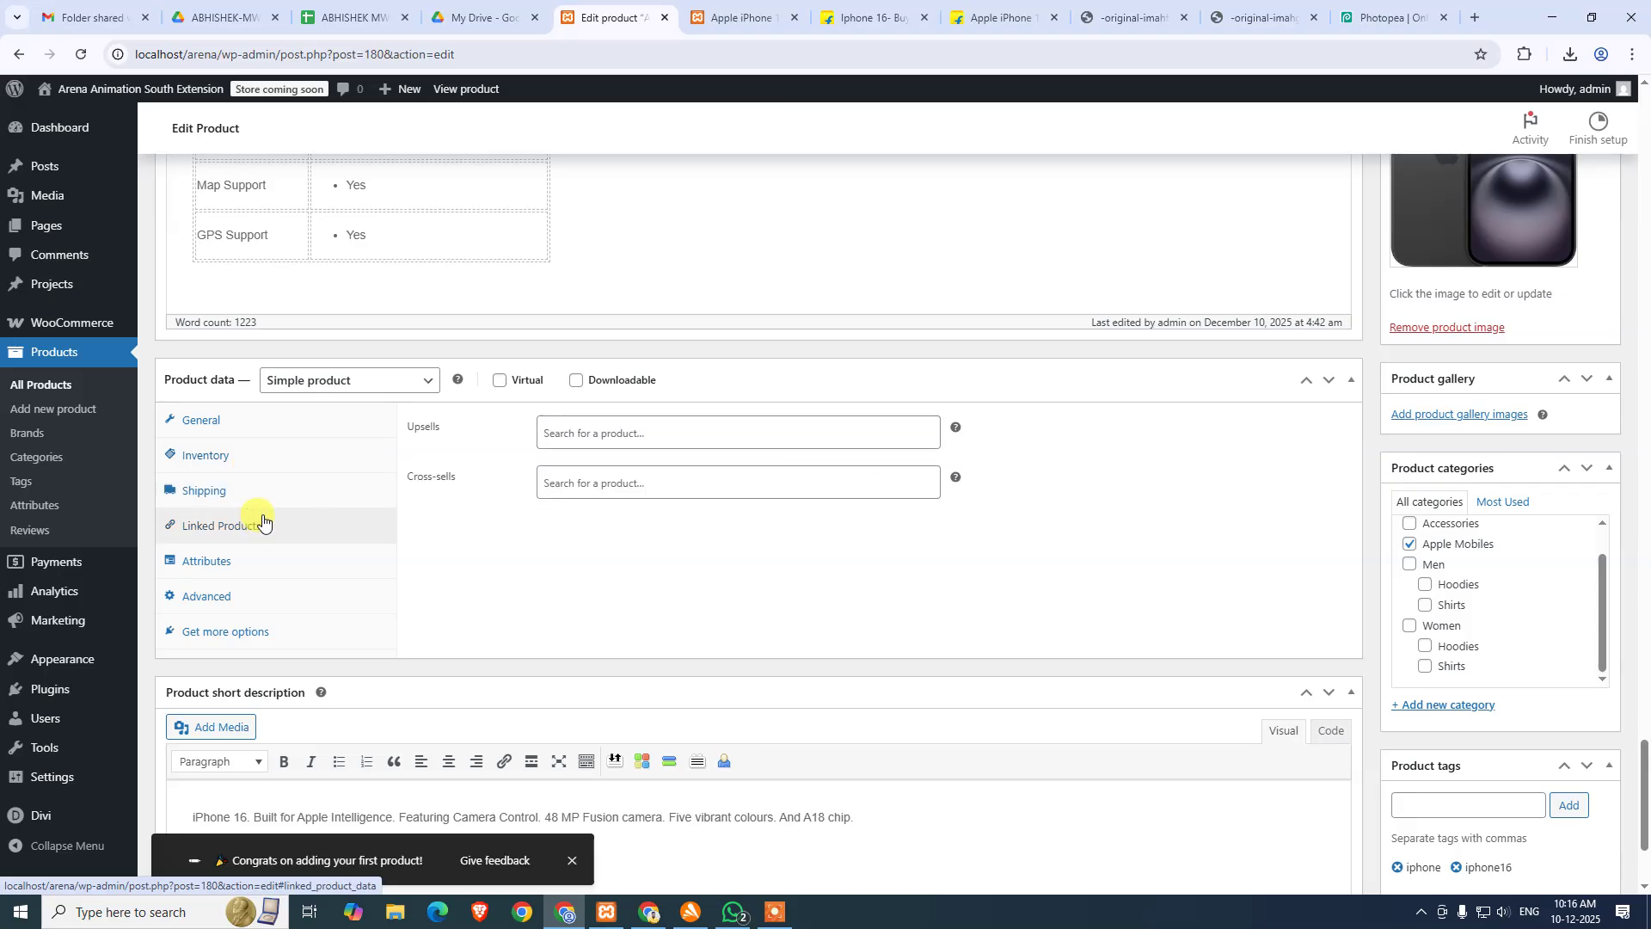
pyautogui.click(268, 564)
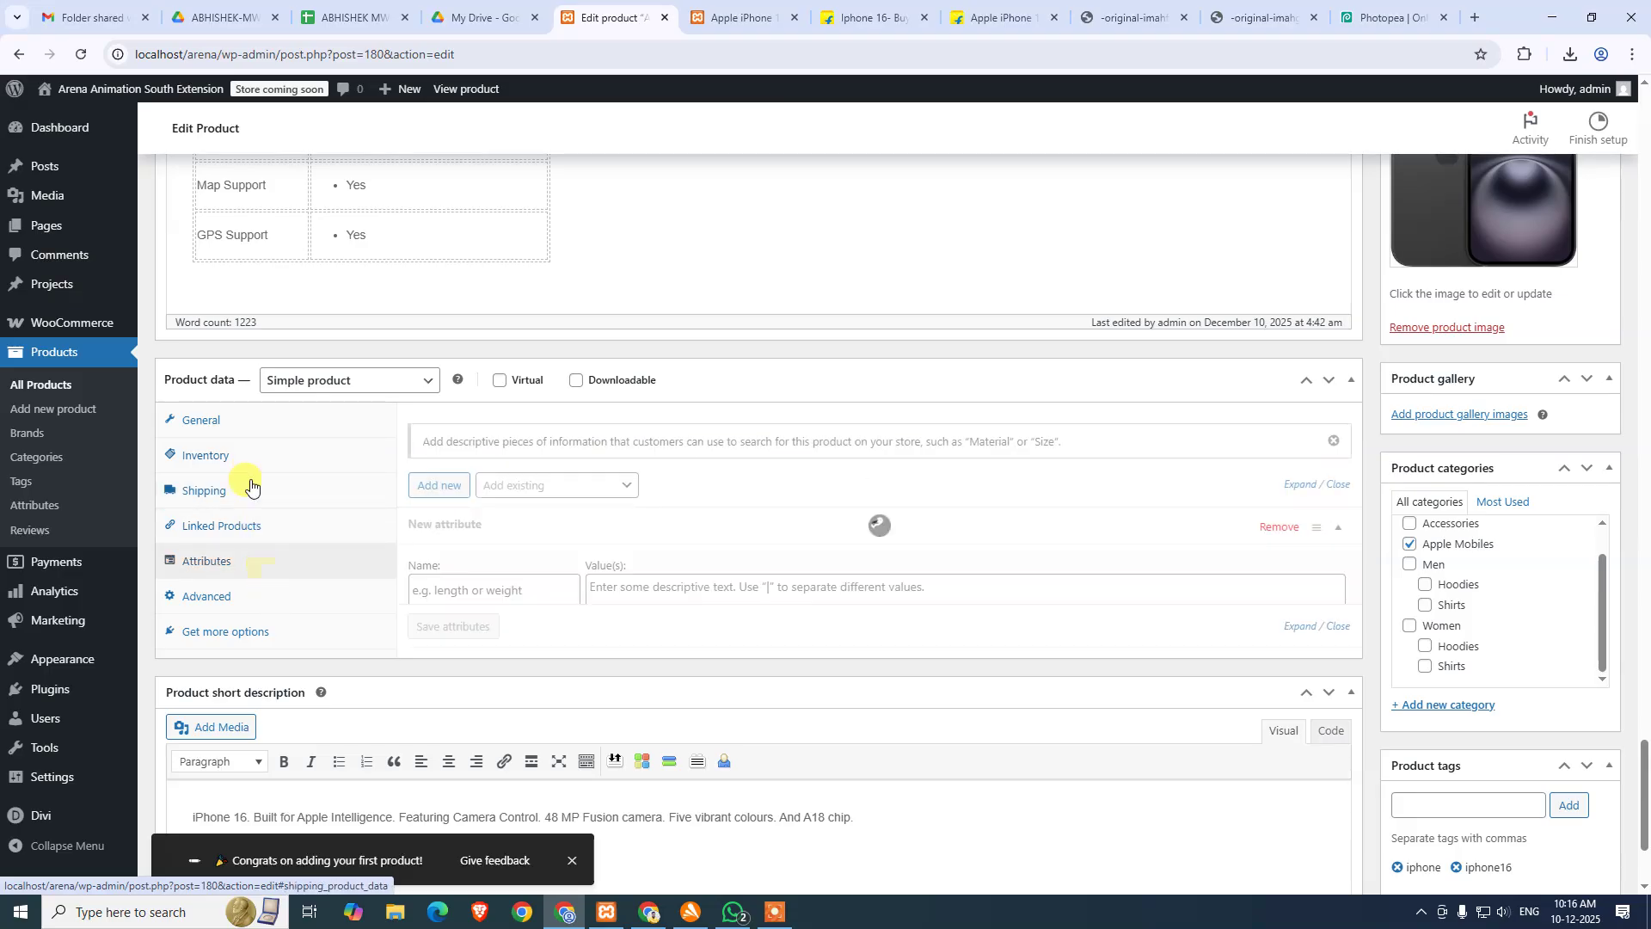
pyautogui.click(258, 445)
pyautogui.click(263, 419)
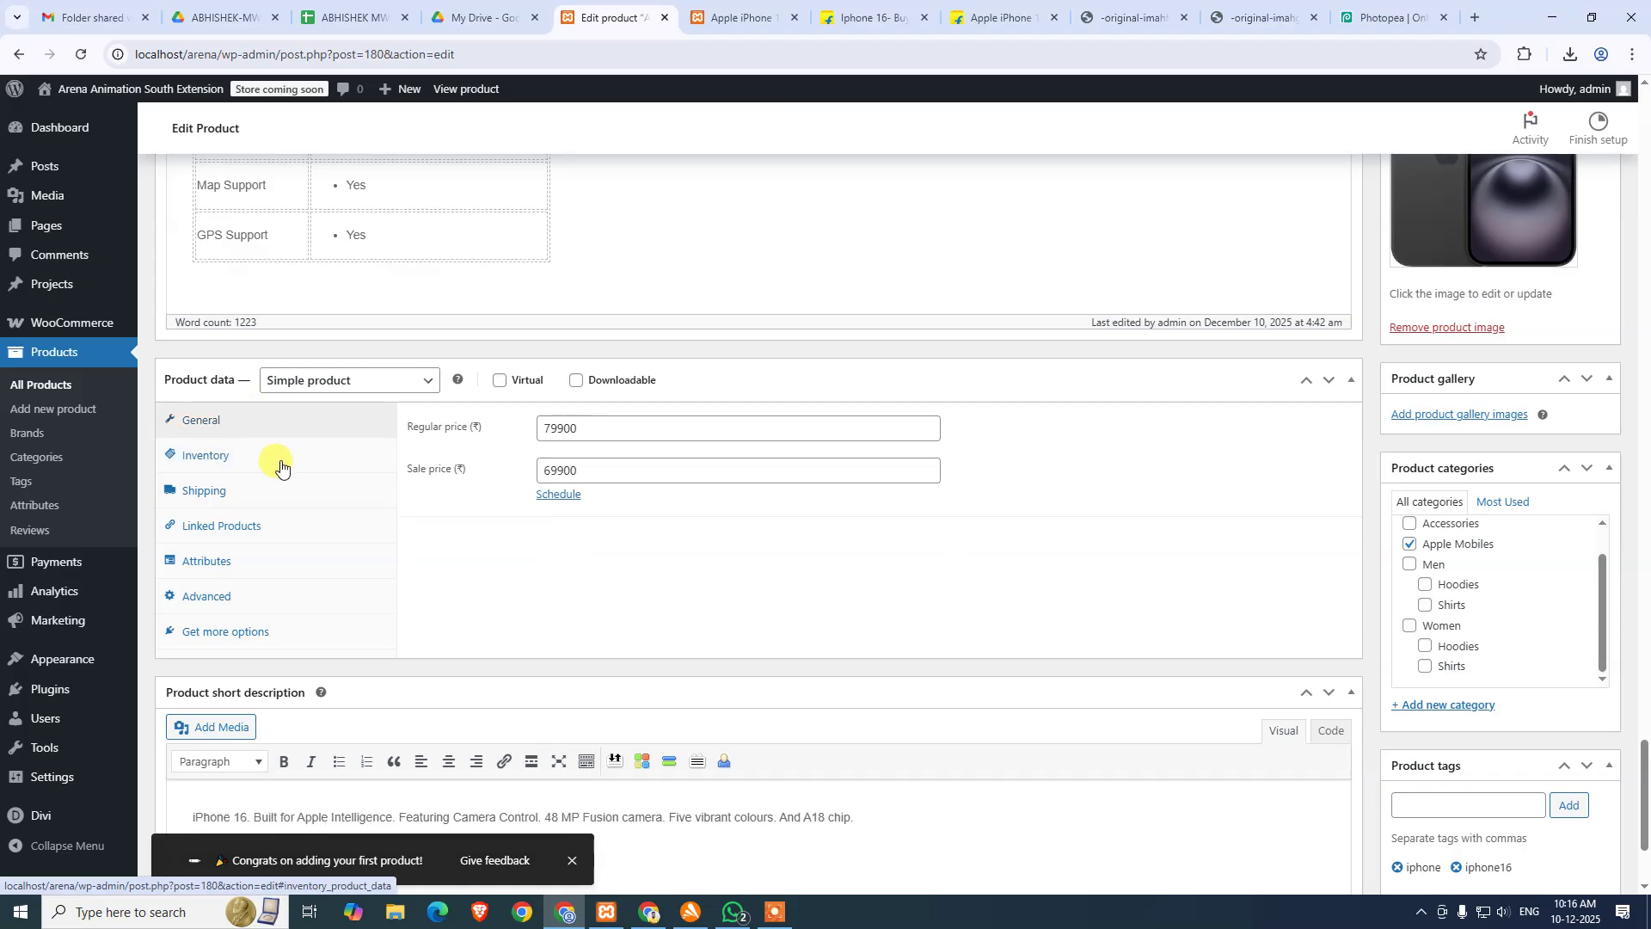
# - Check the Product Type list, leaving the iPhone 16 a Simple product priced 79900/69900
pyautogui.scroll(-3, 307, 446)
pyautogui.scroll(5, 336, 416)
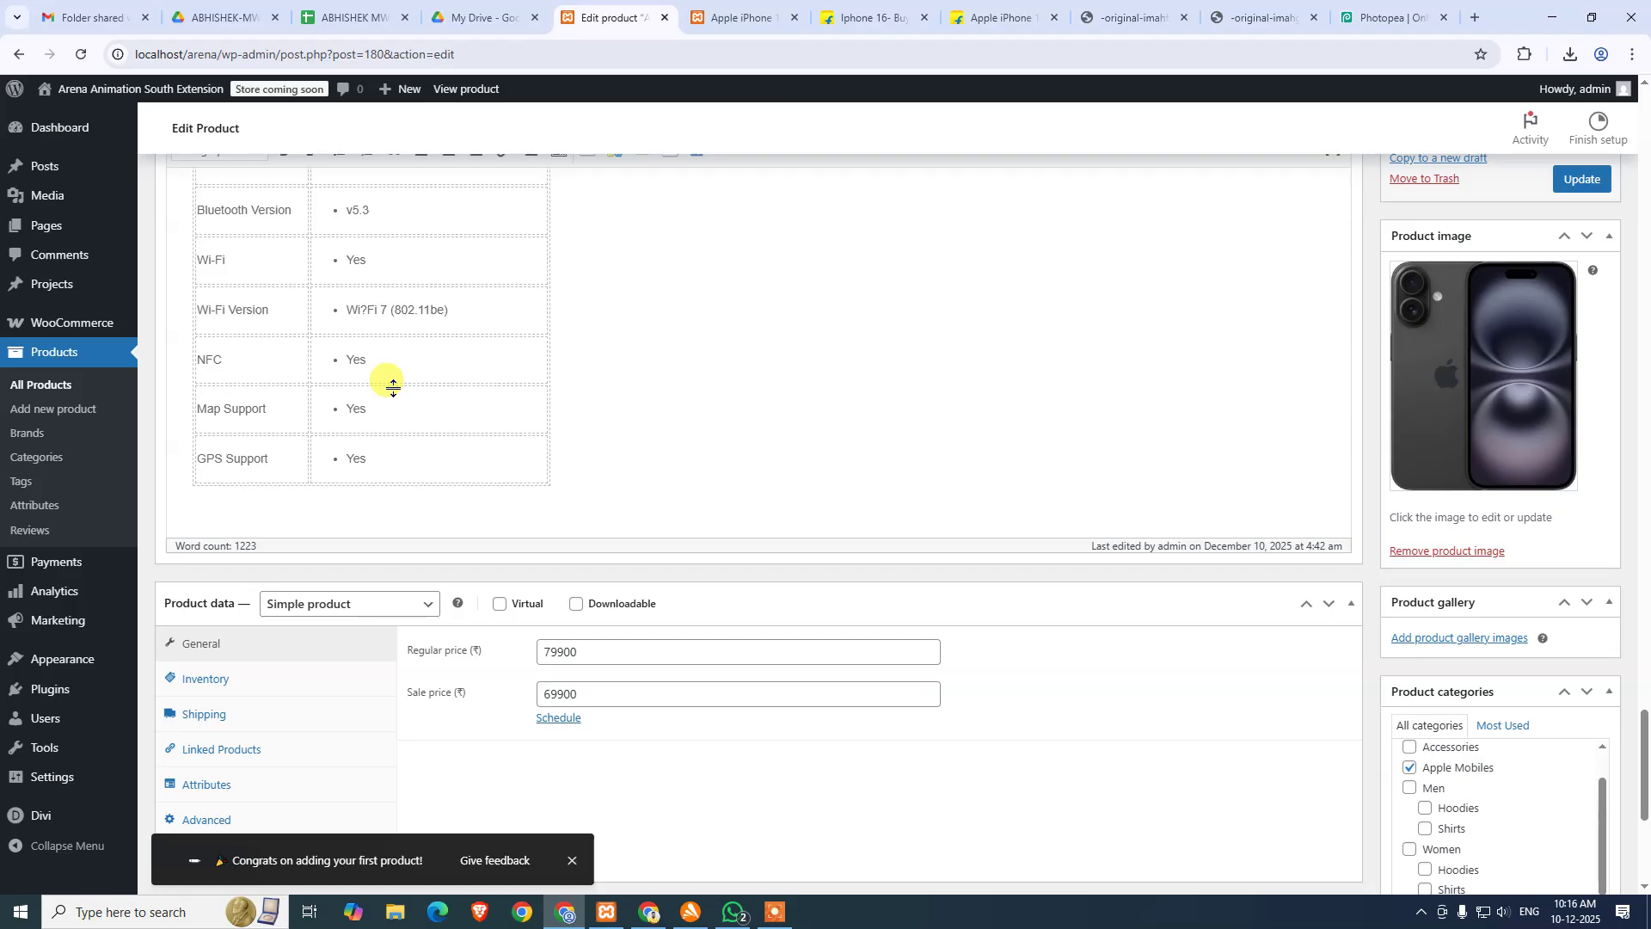
pyautogui.scroll(-3, 393, 387)
pyautogui.click(414, 348)
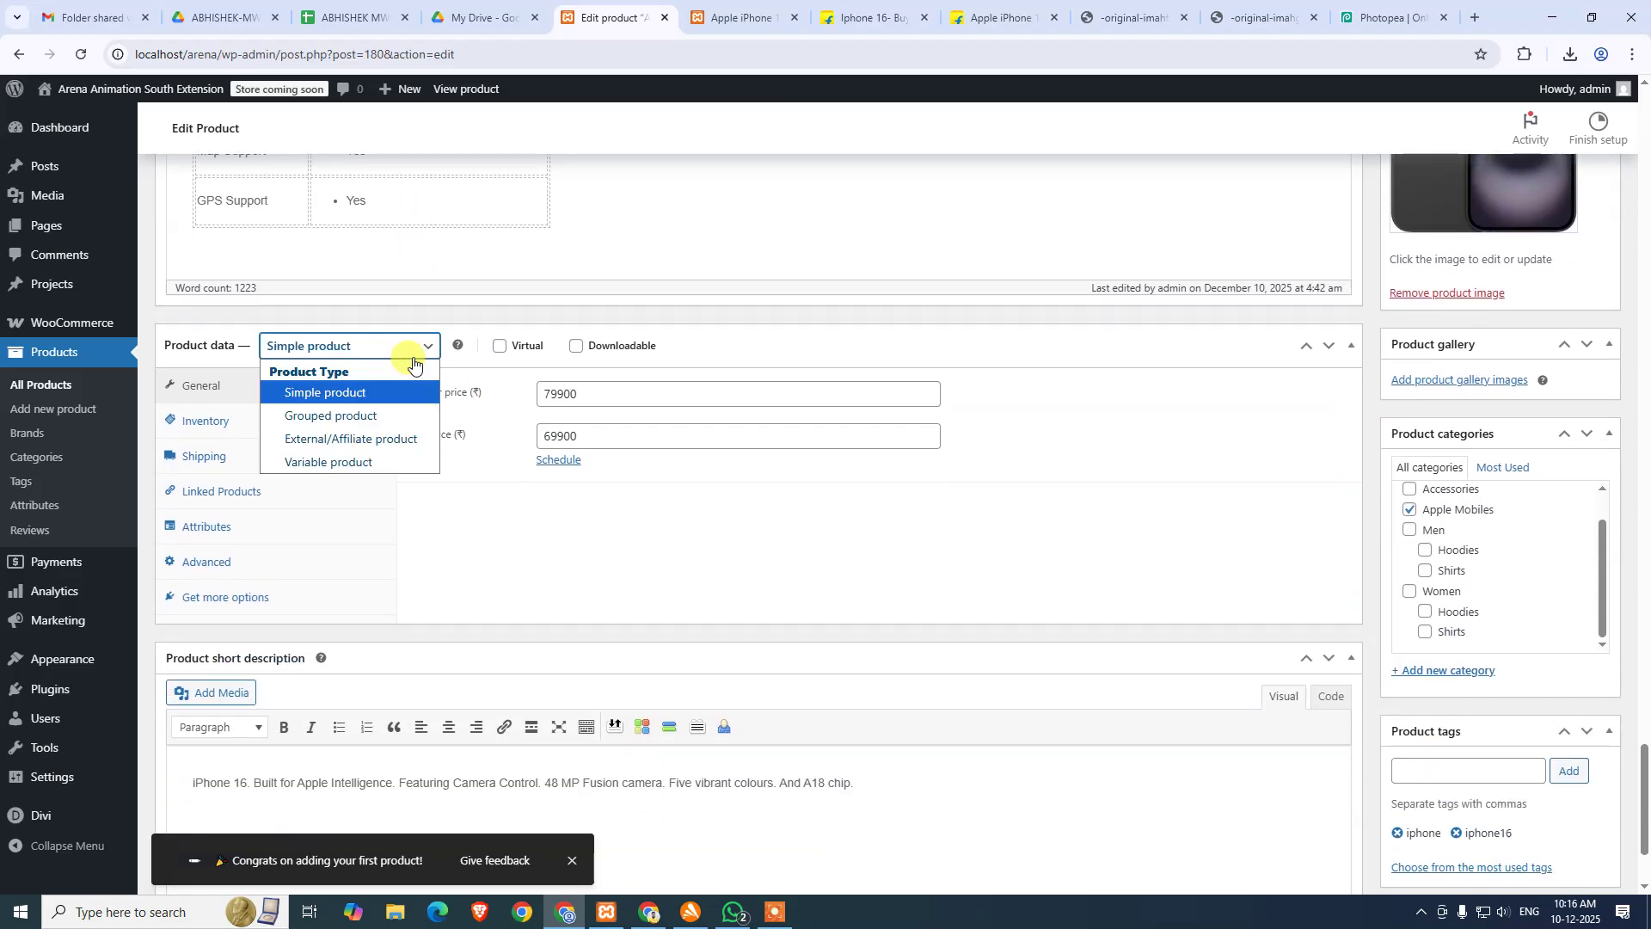
pyautogui.scroll(15, 721, 290)
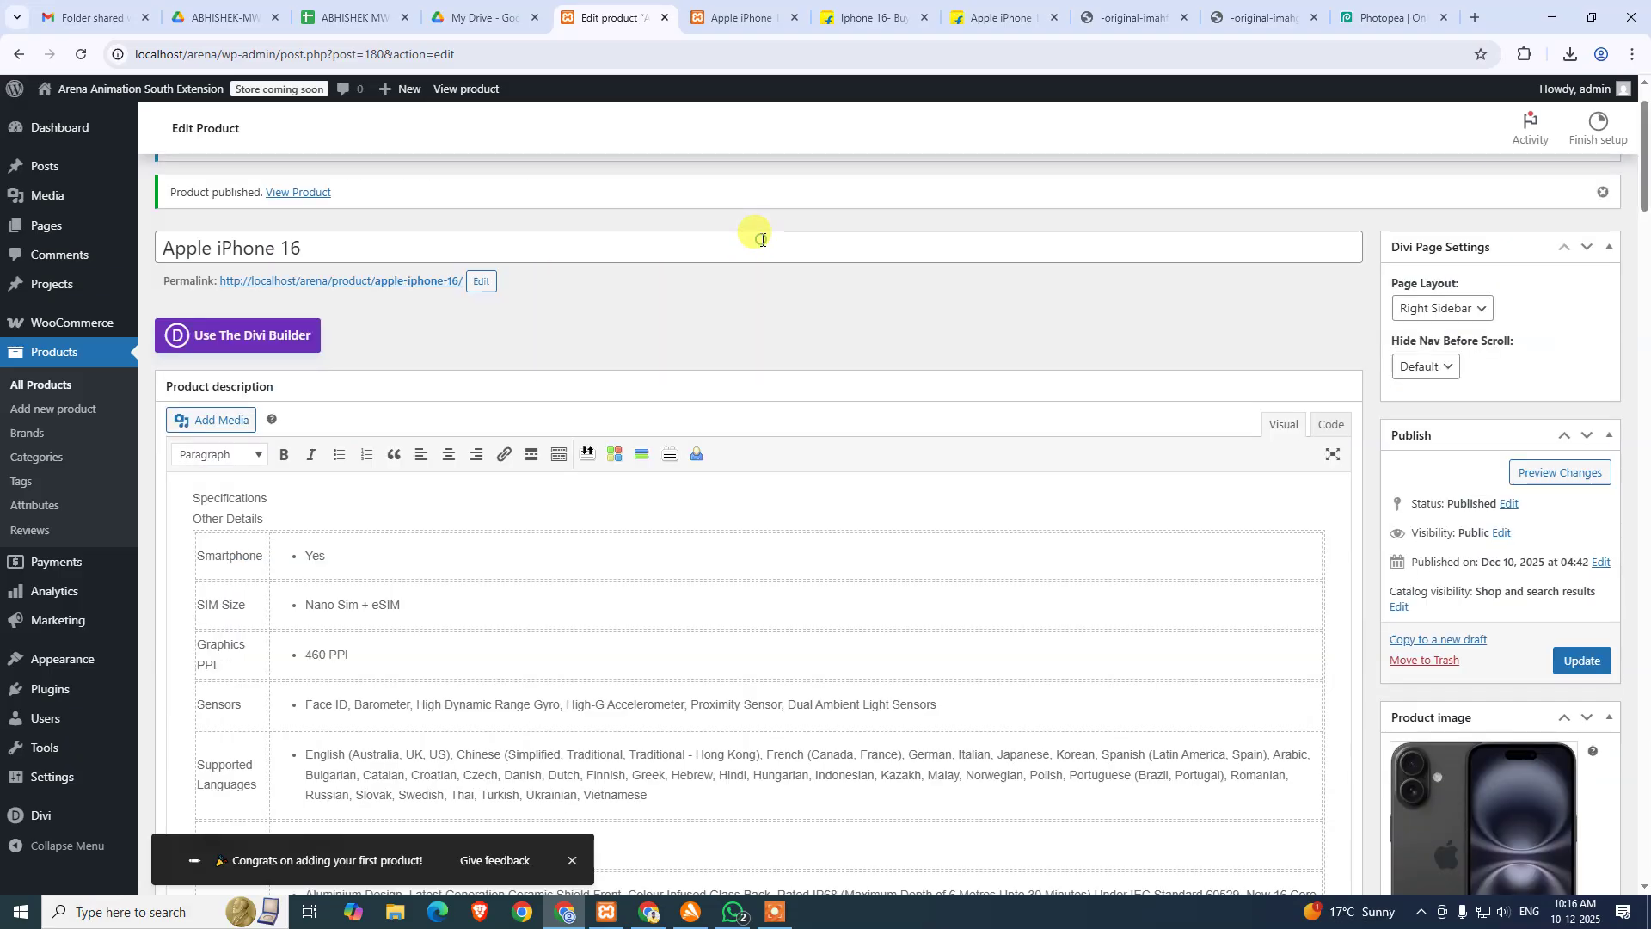
pyautogui.scroll(-10, 647, 358)
pyautogui.scroll(-15, 691, 430)
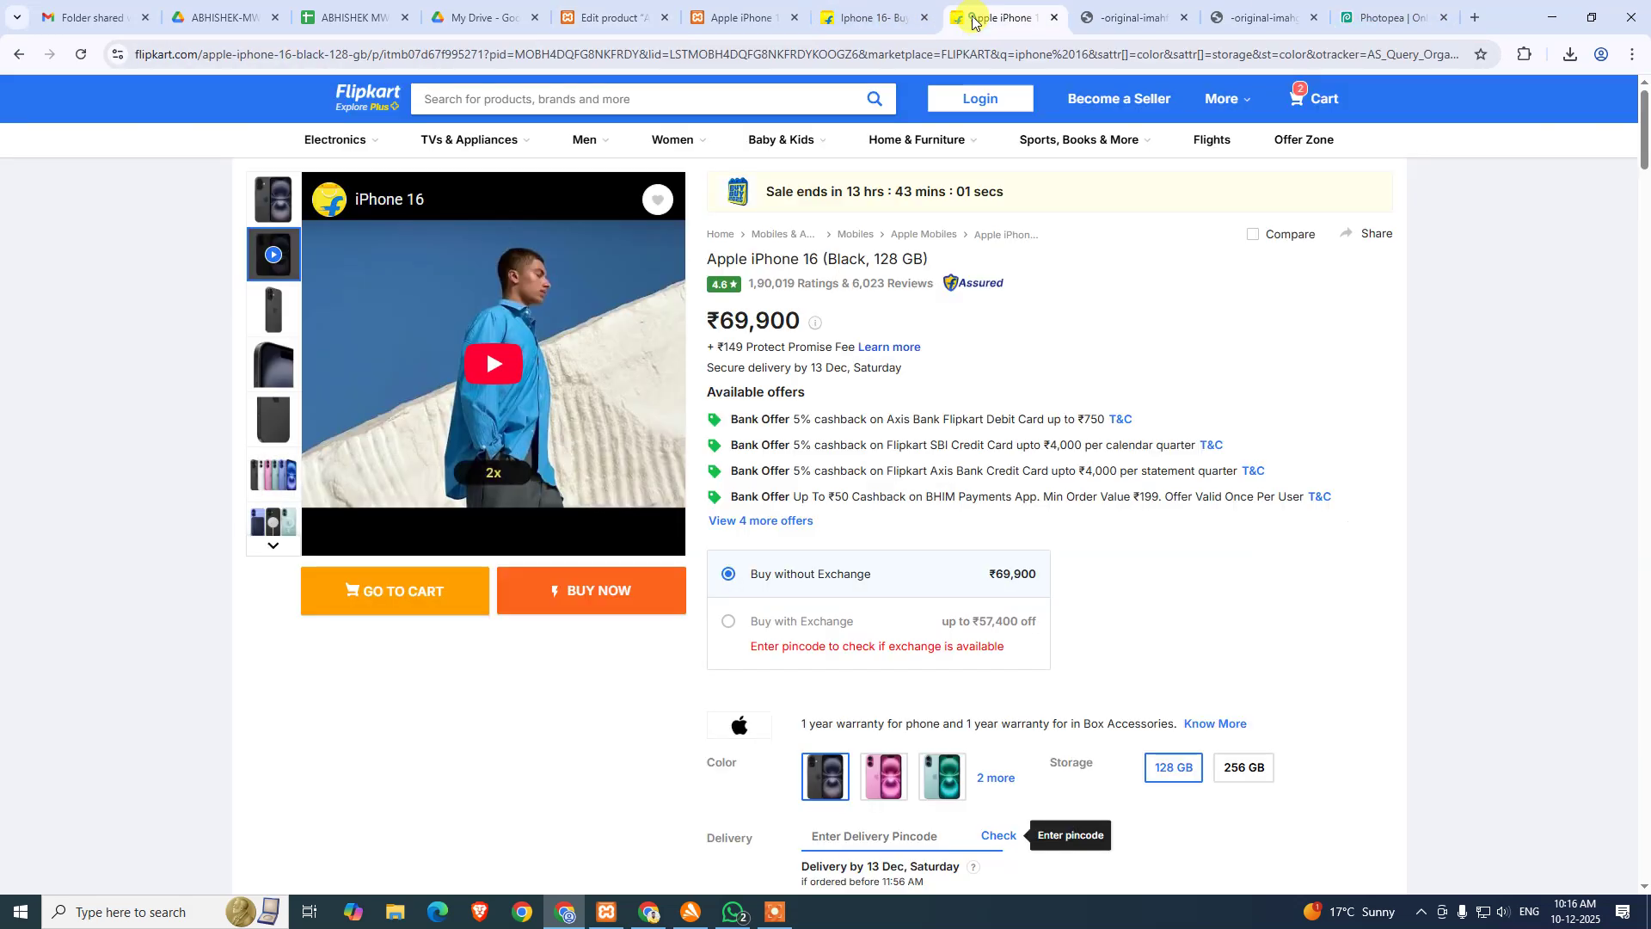
pyautogui.click(971, 16)
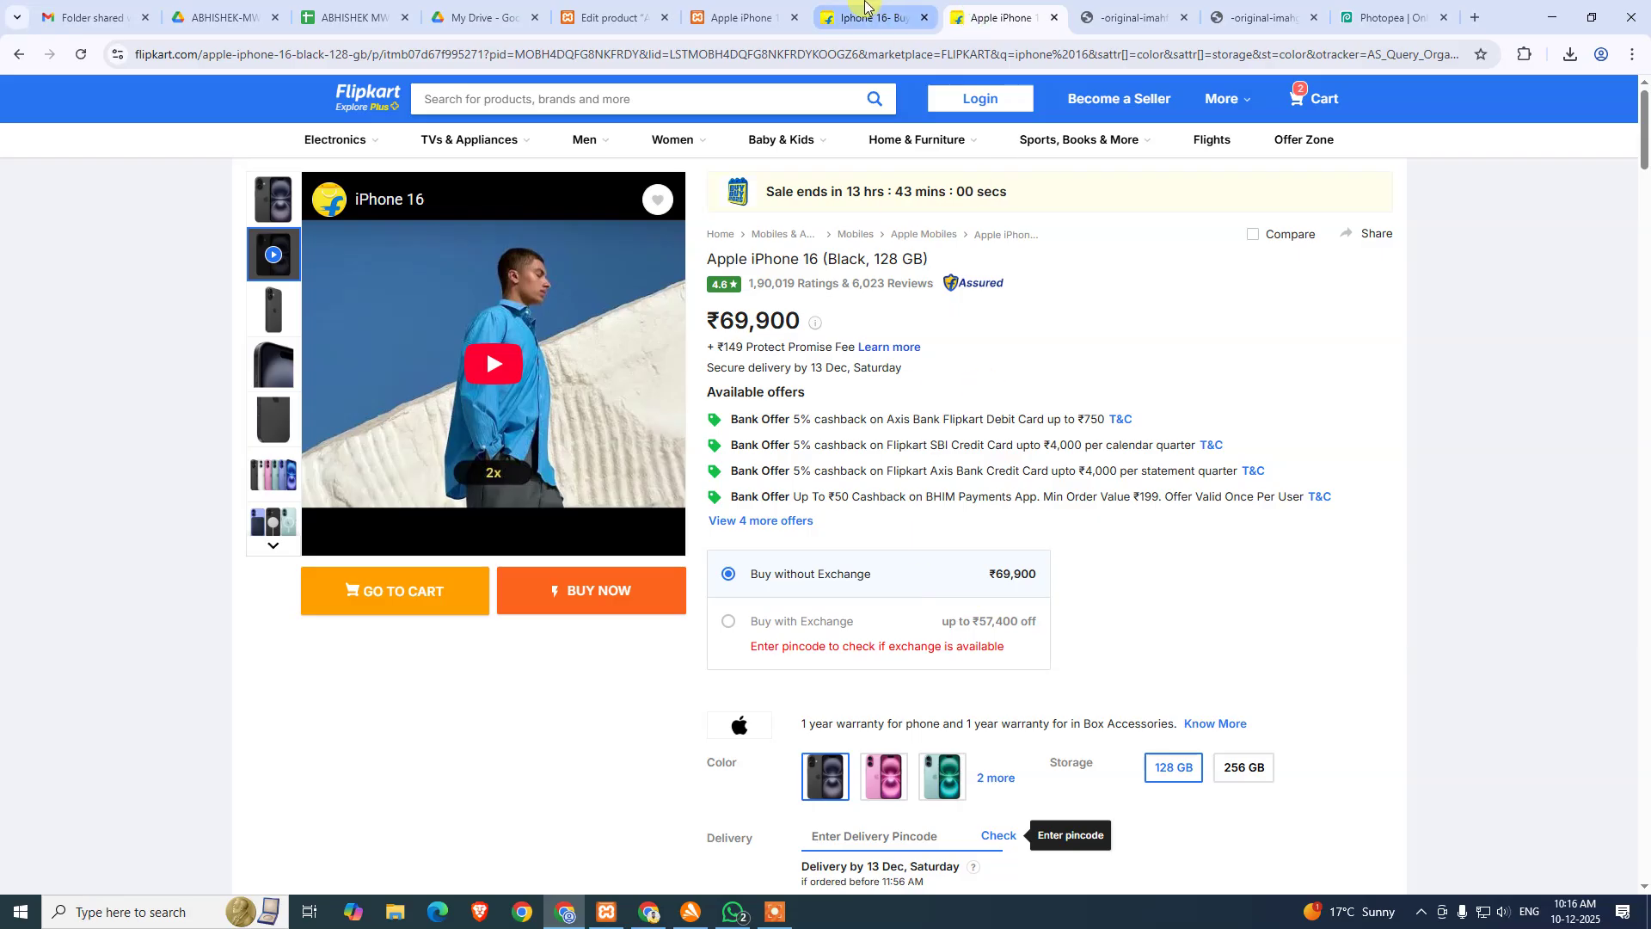
pyautogui.click(737, 17)
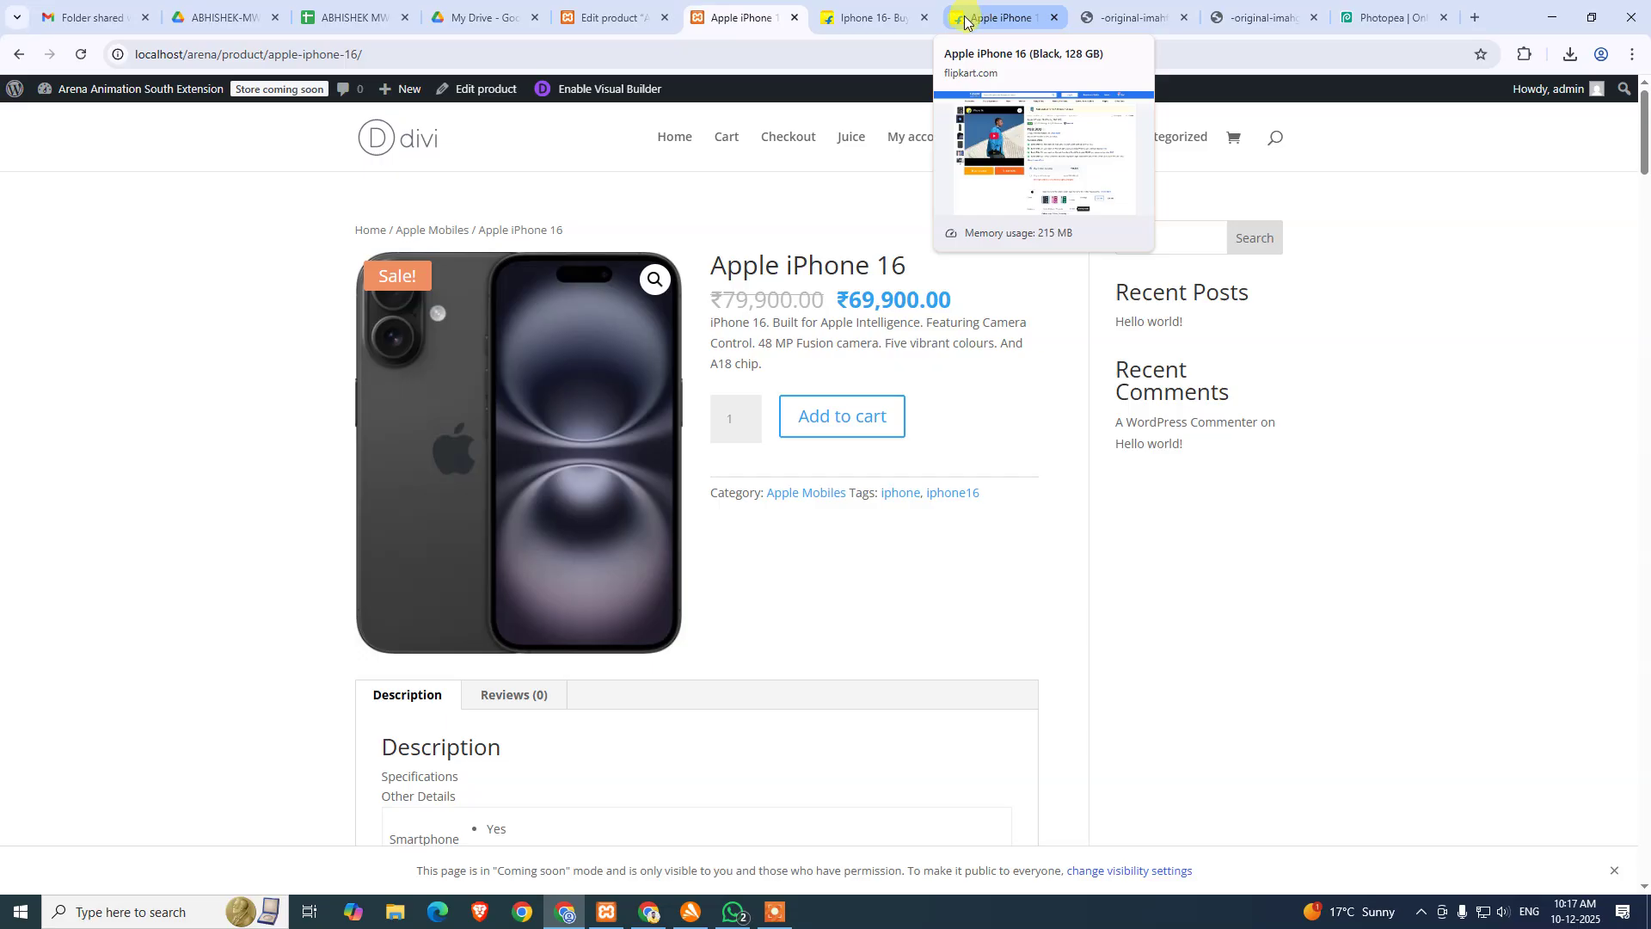
pyautogui.click(877, 17)
pyautogui.click(980, 18)
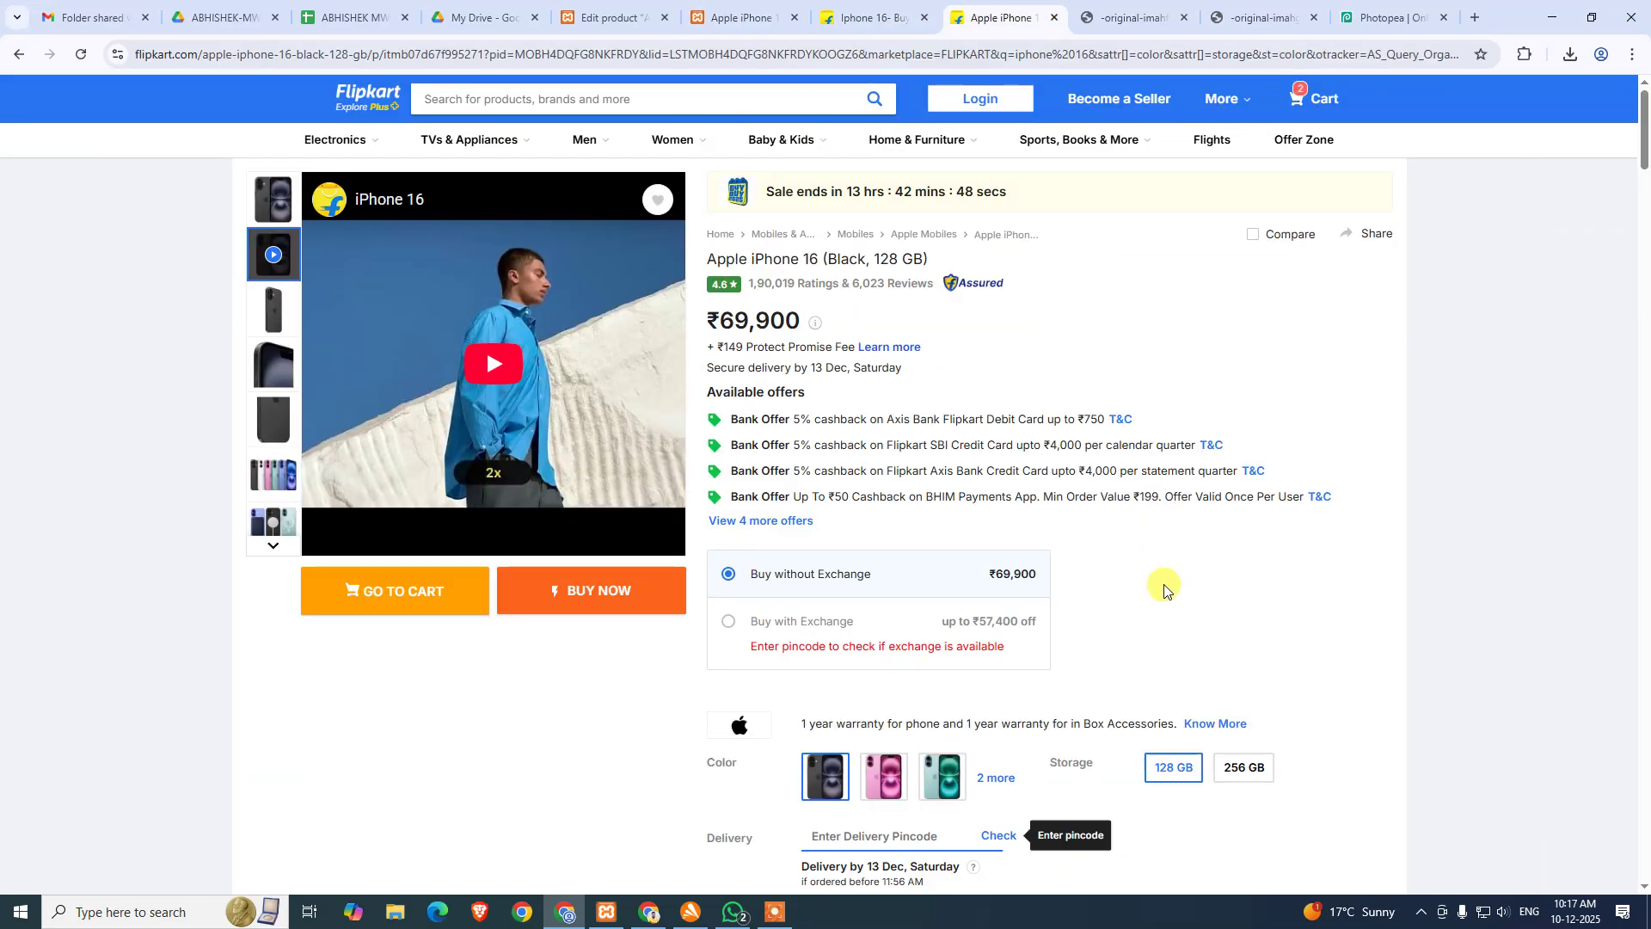
pyautogui.scroll(-5, 1164, 589)
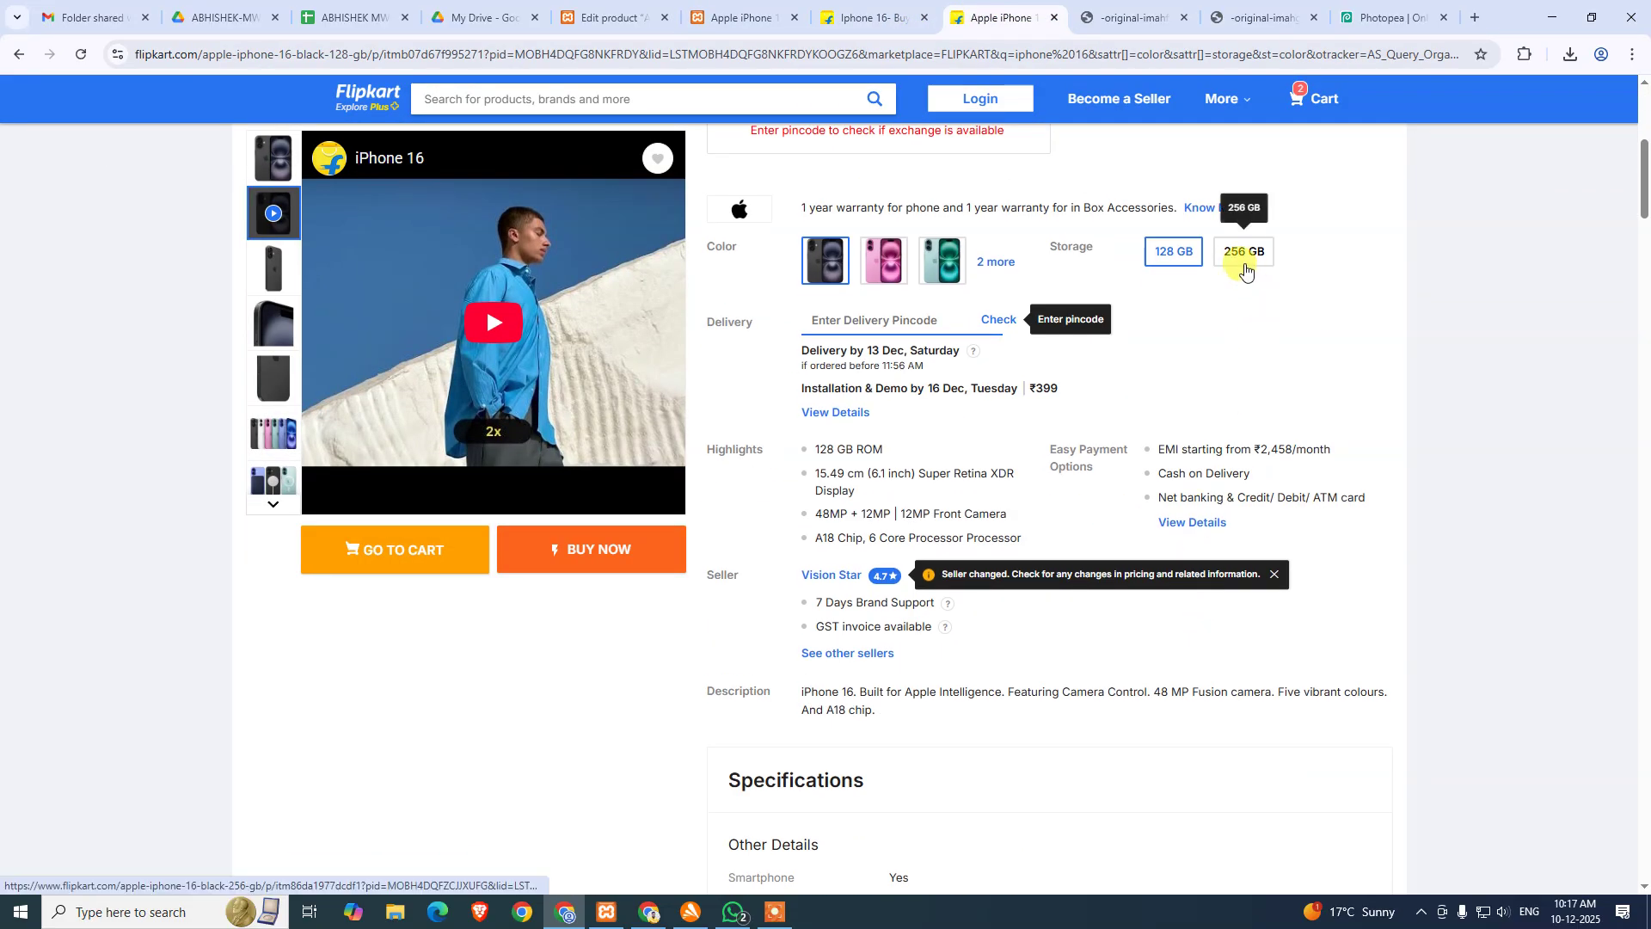
pyautogui.scroll(5, 920, 344)
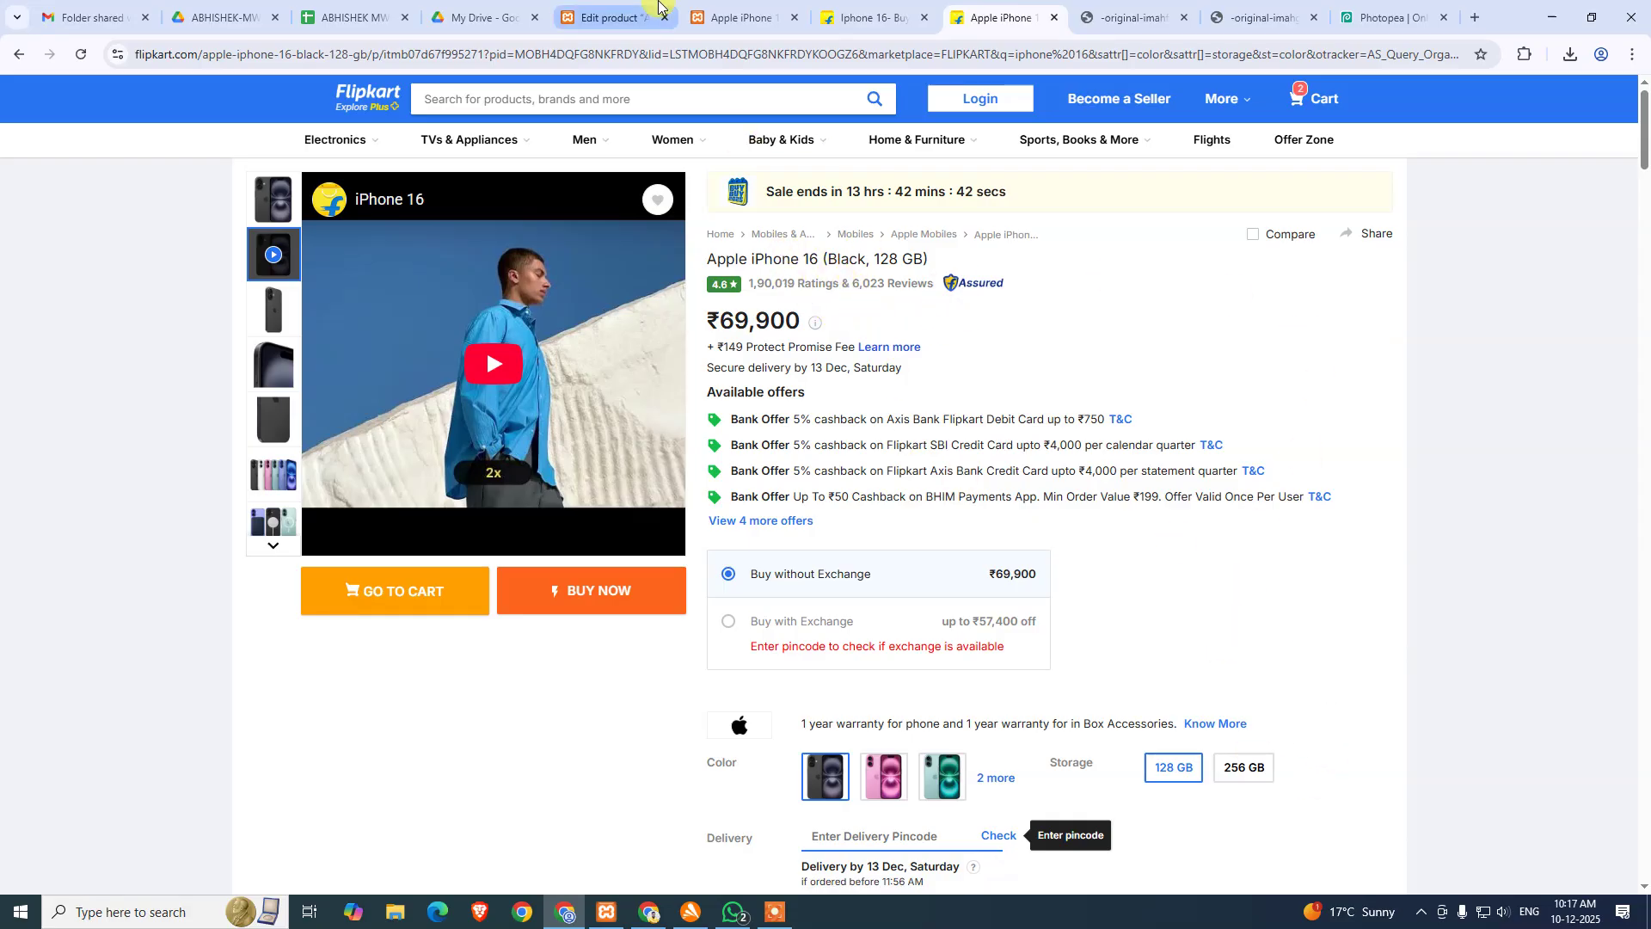
pyautogui.doubleClick(1066, 768)
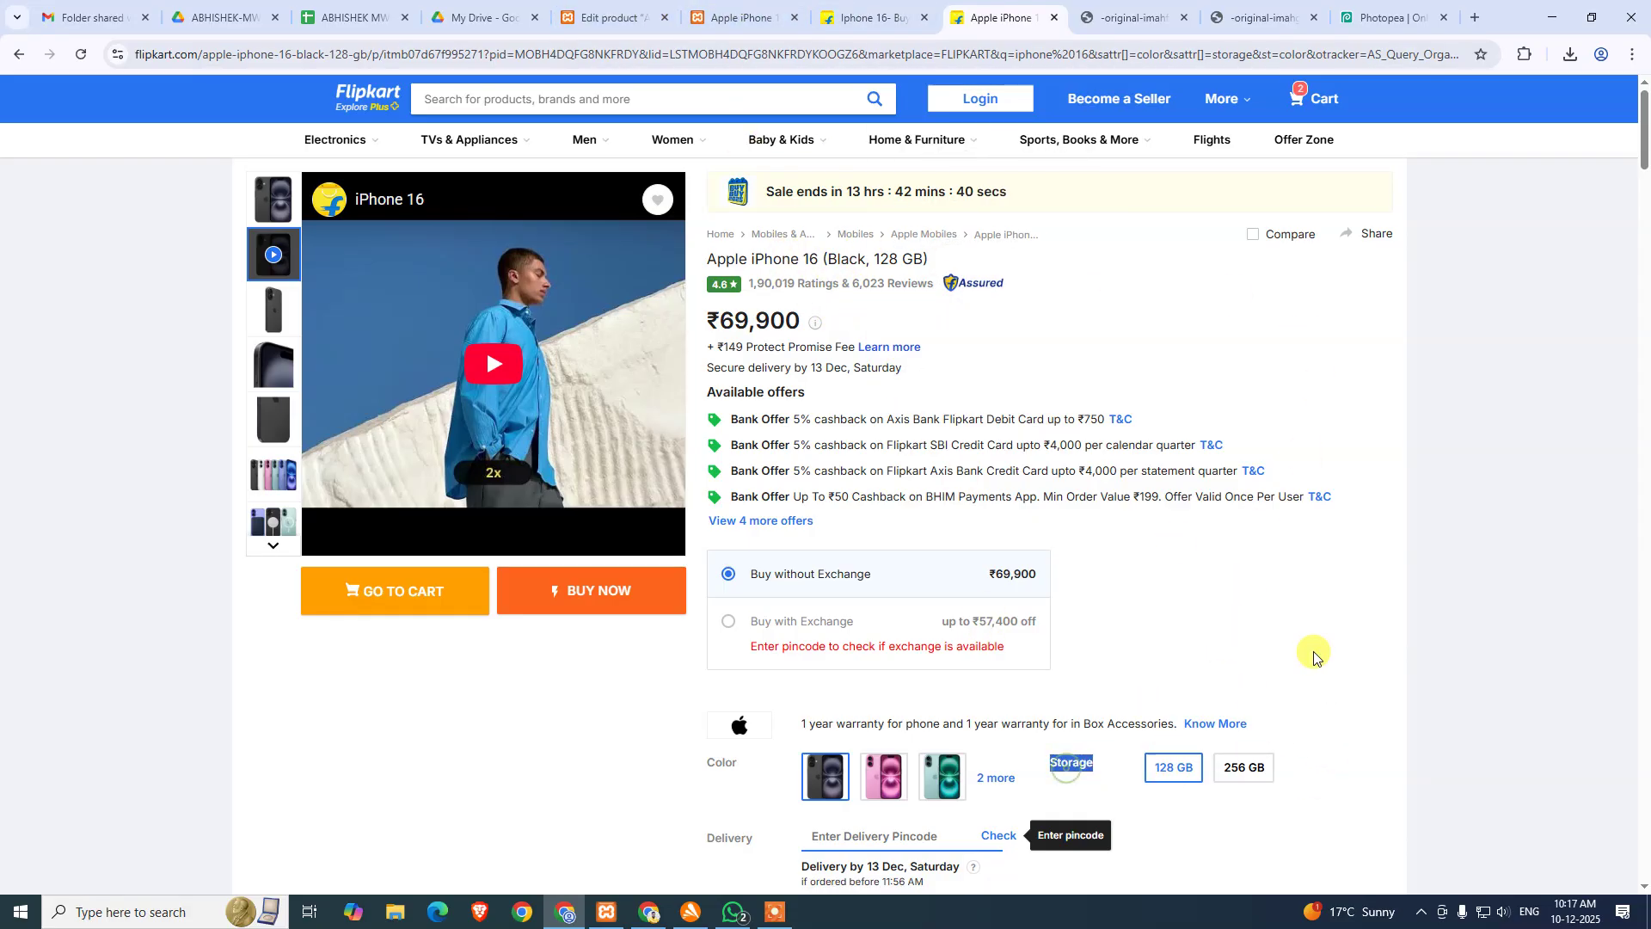
pyautogui.hotkey('ctrl', 'c')
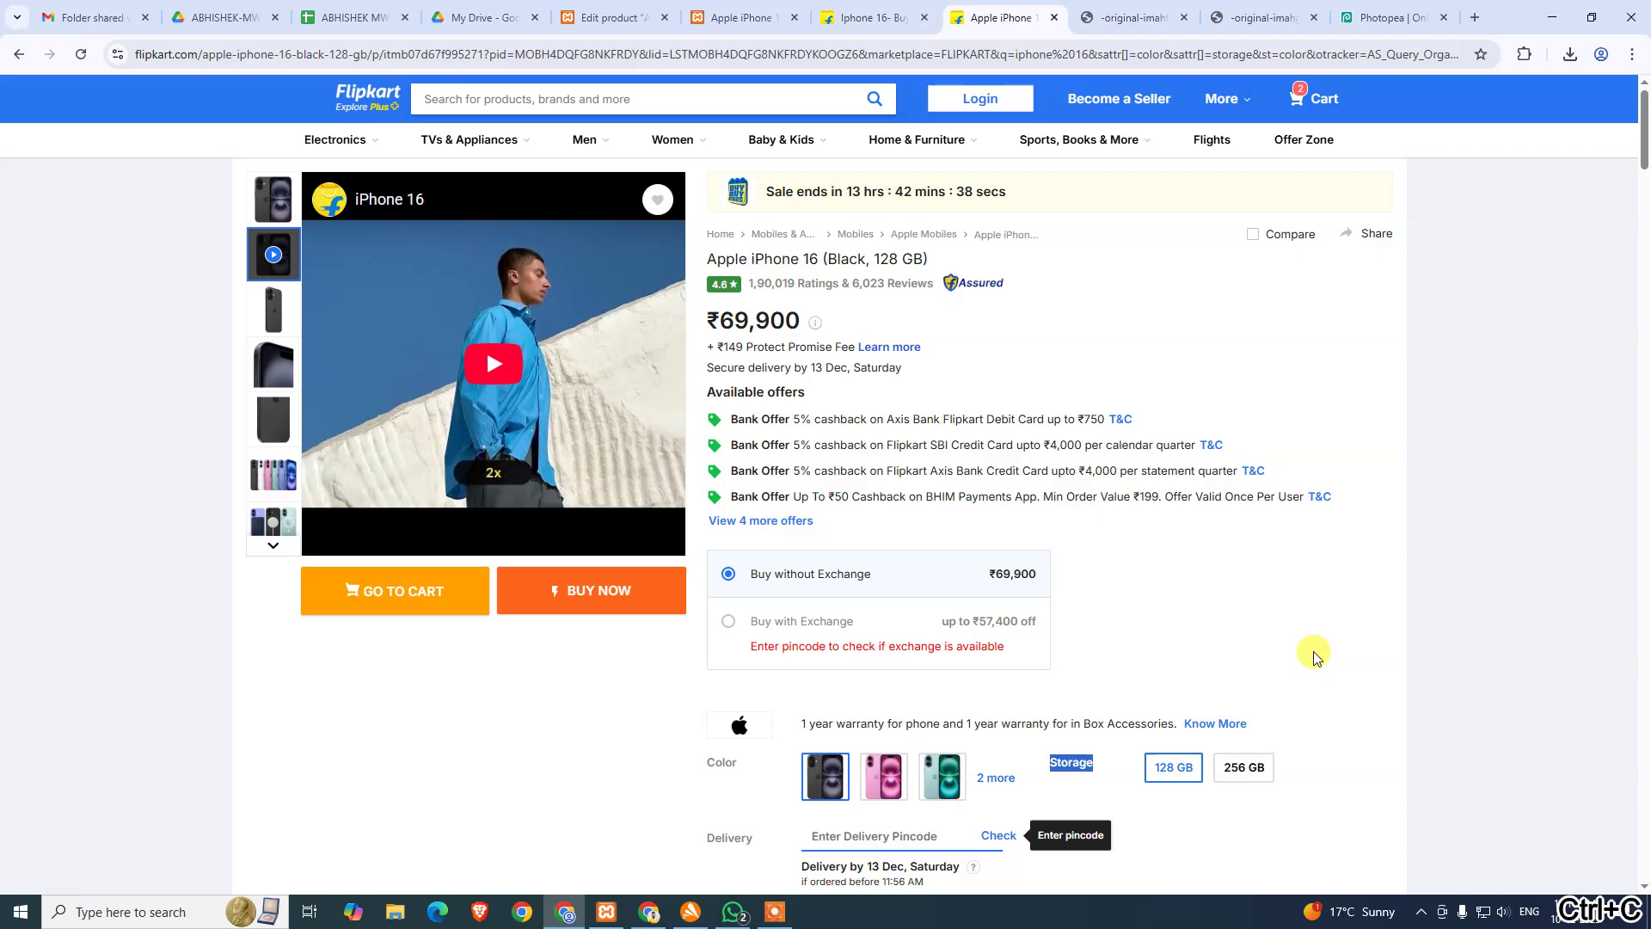
pyautogui.click(643, 10)
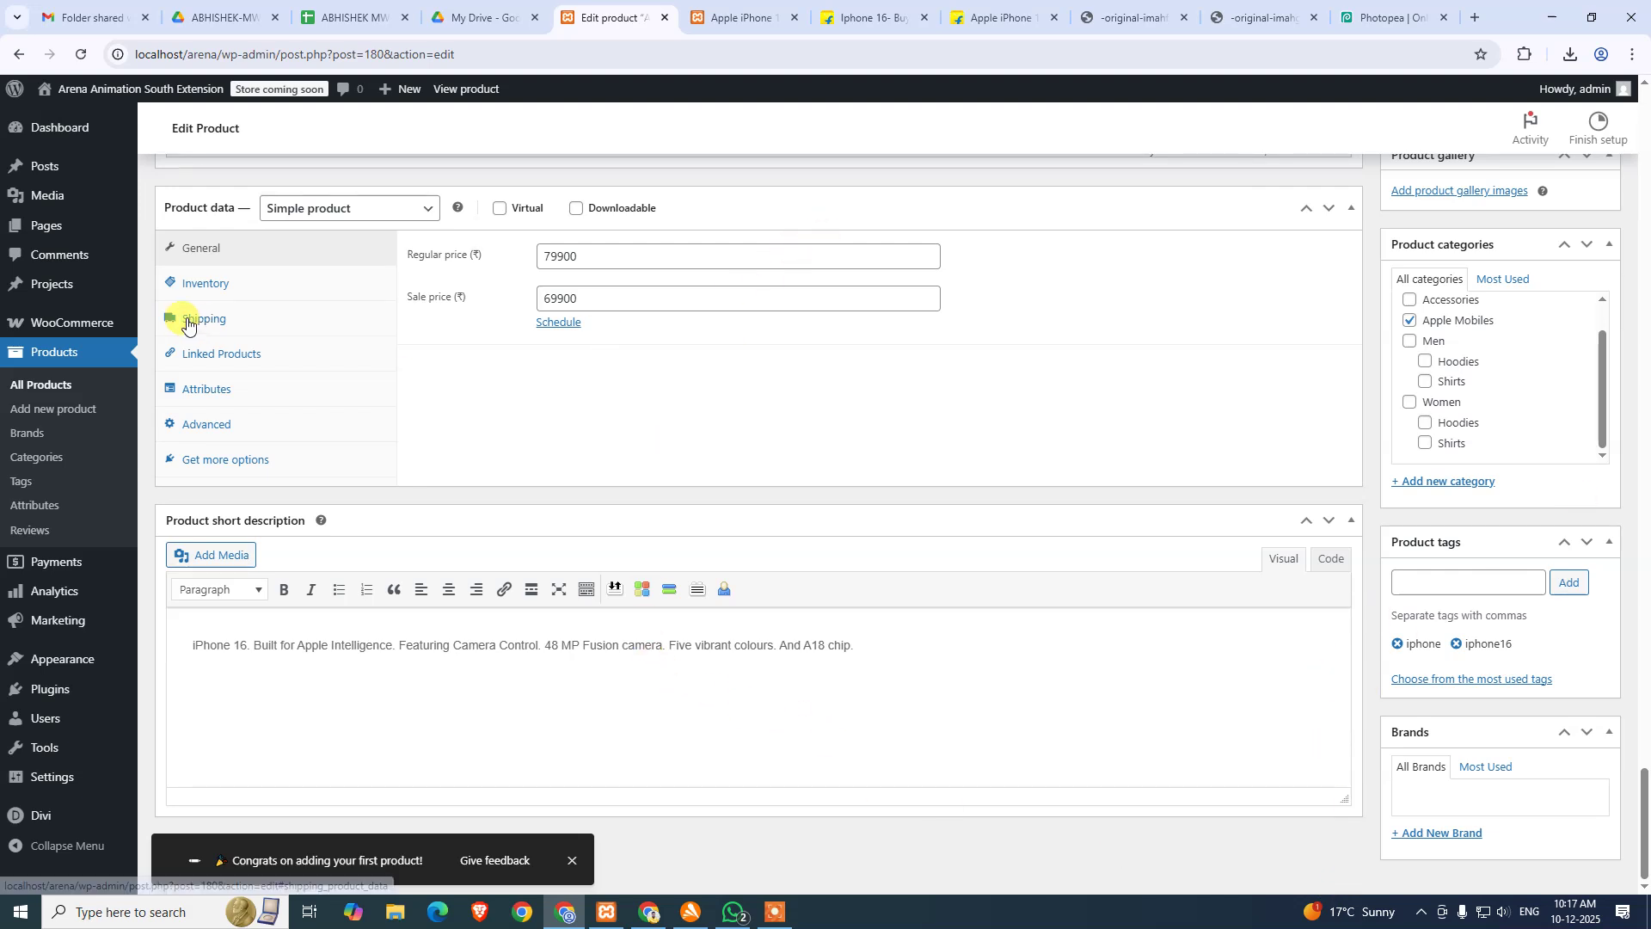
# - Add a custom Storage attribute with values 128 GB and 256 GB and save it
pyautogui.click(213, 392)
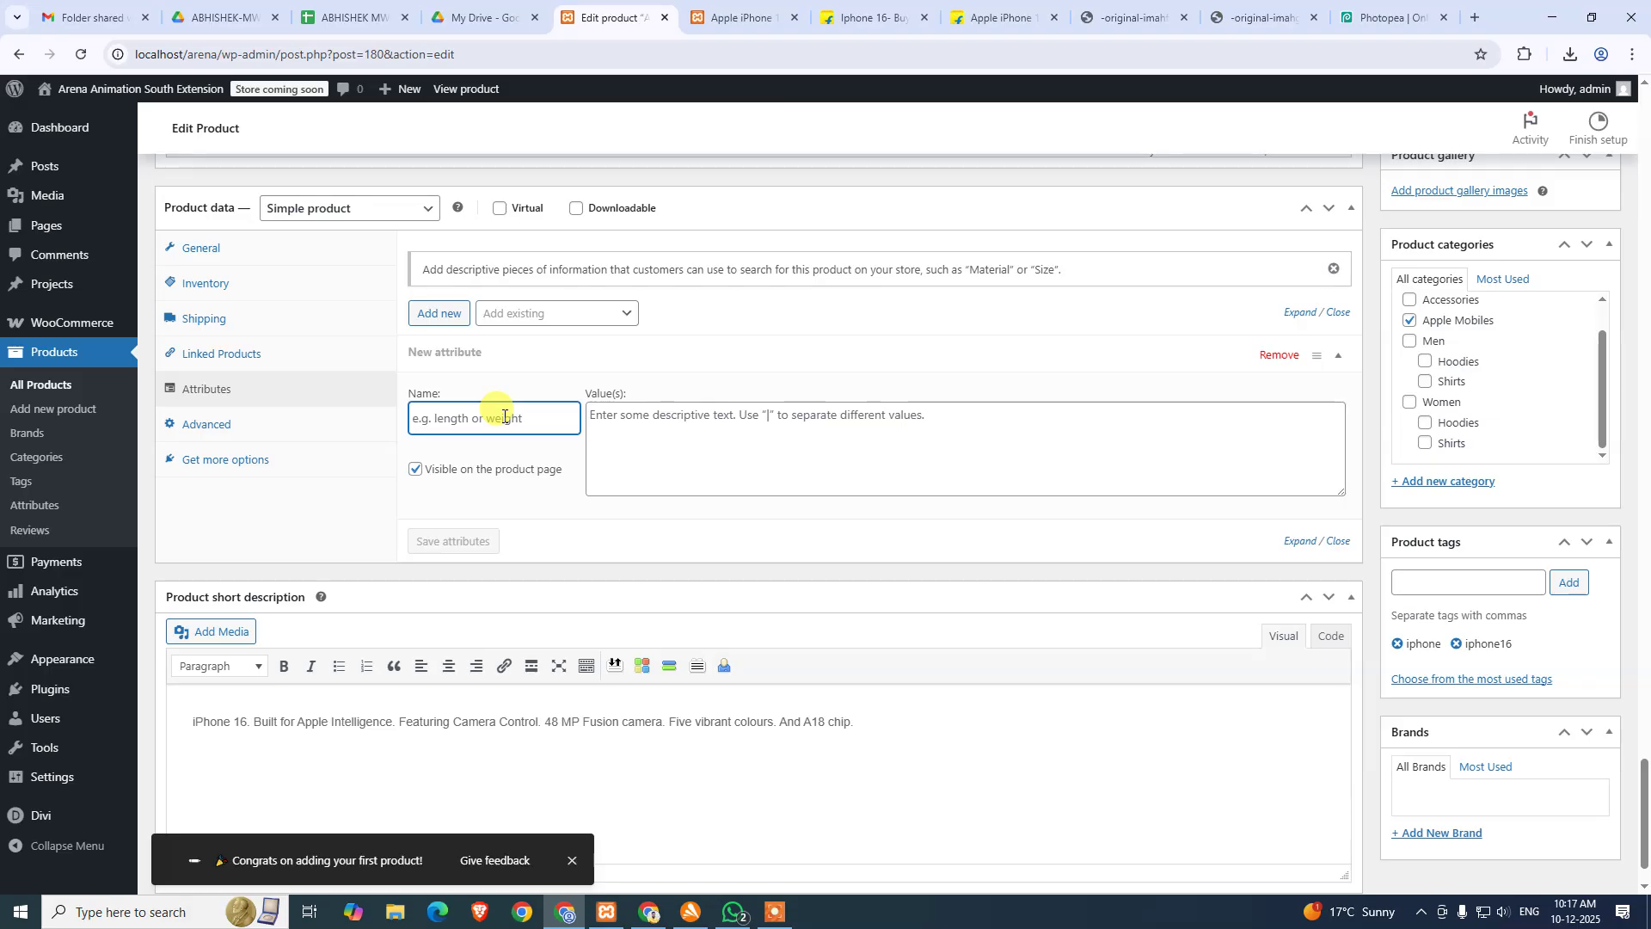
pyautogui.hotkey('ctrl', 'v')
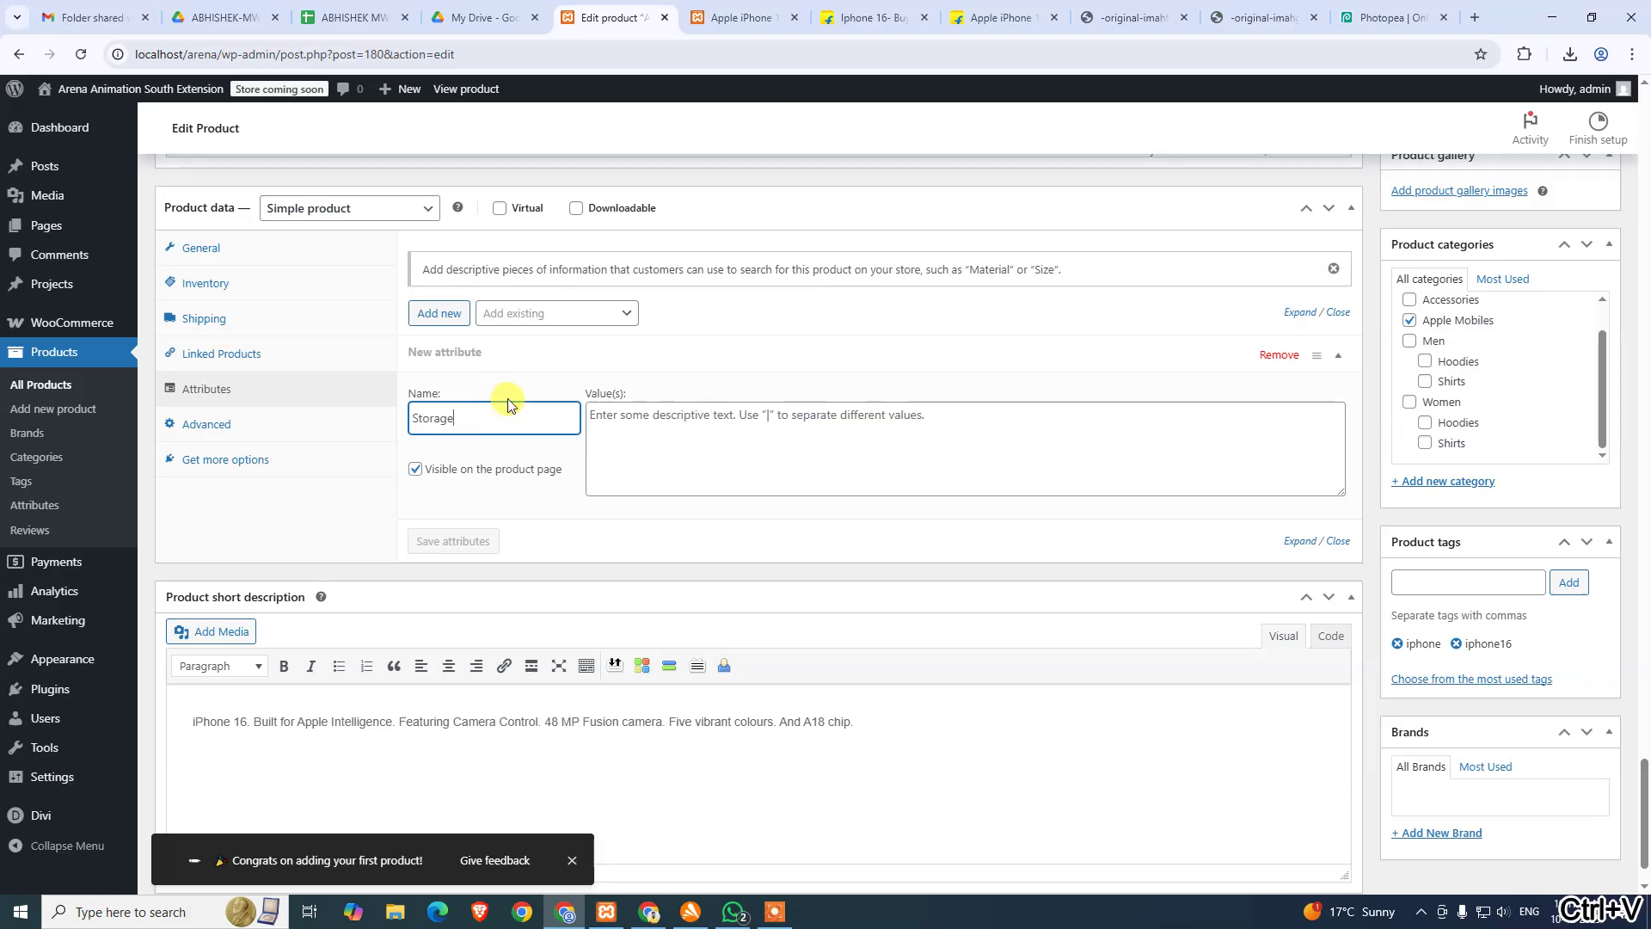
pyautogui.click(746, 425)
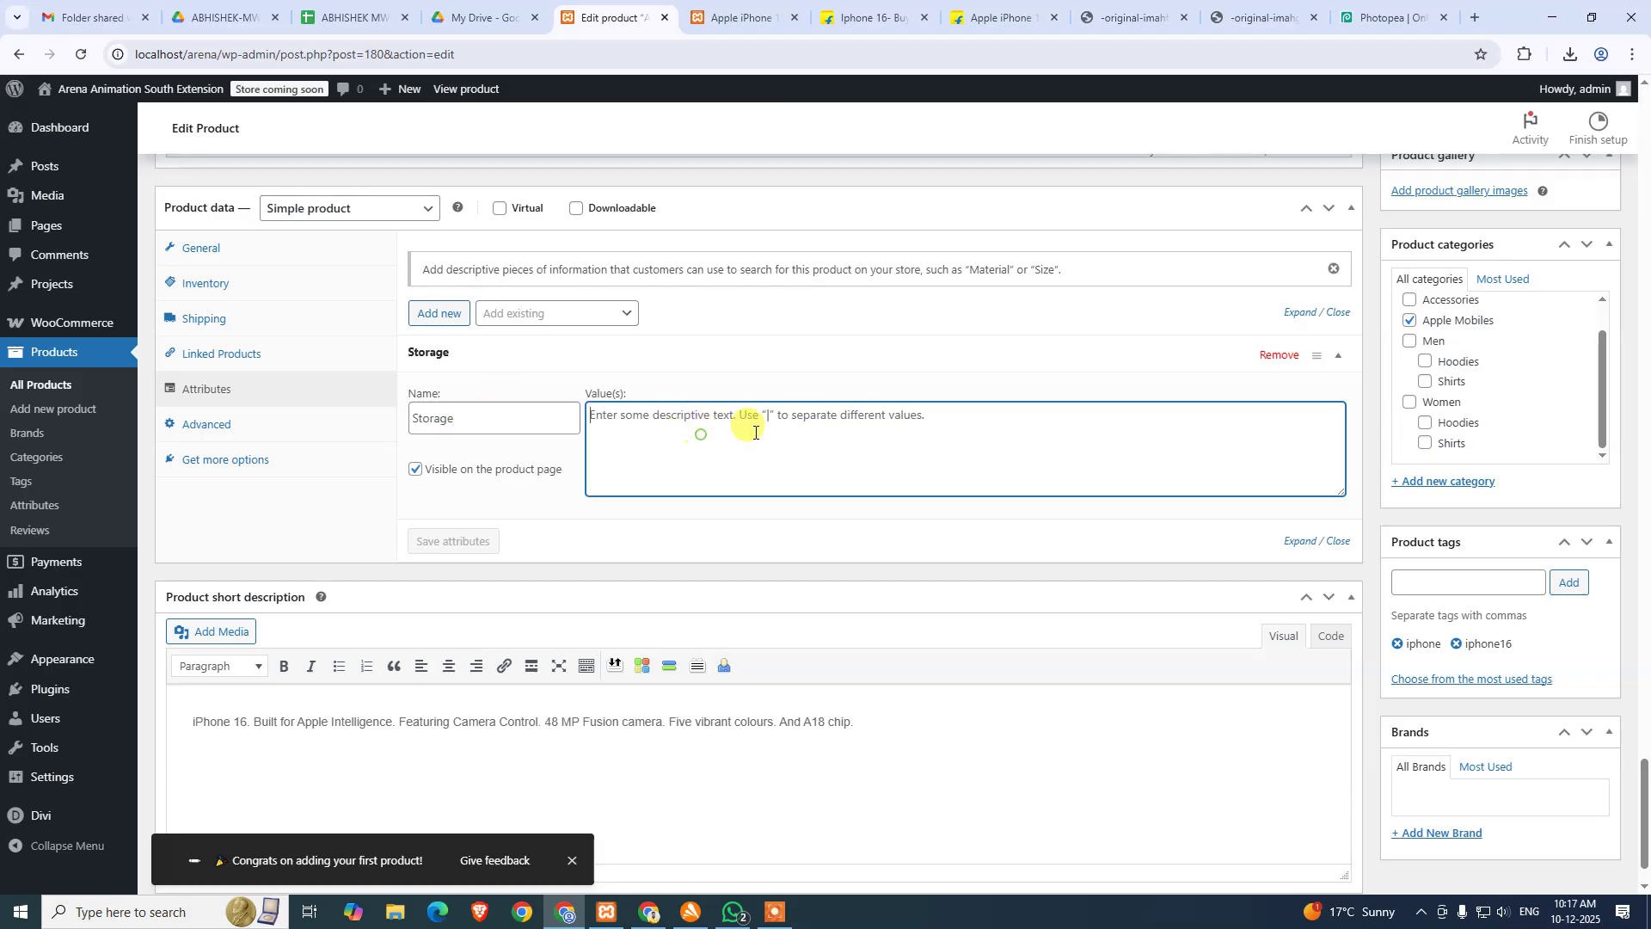
pyautogui.write('128')
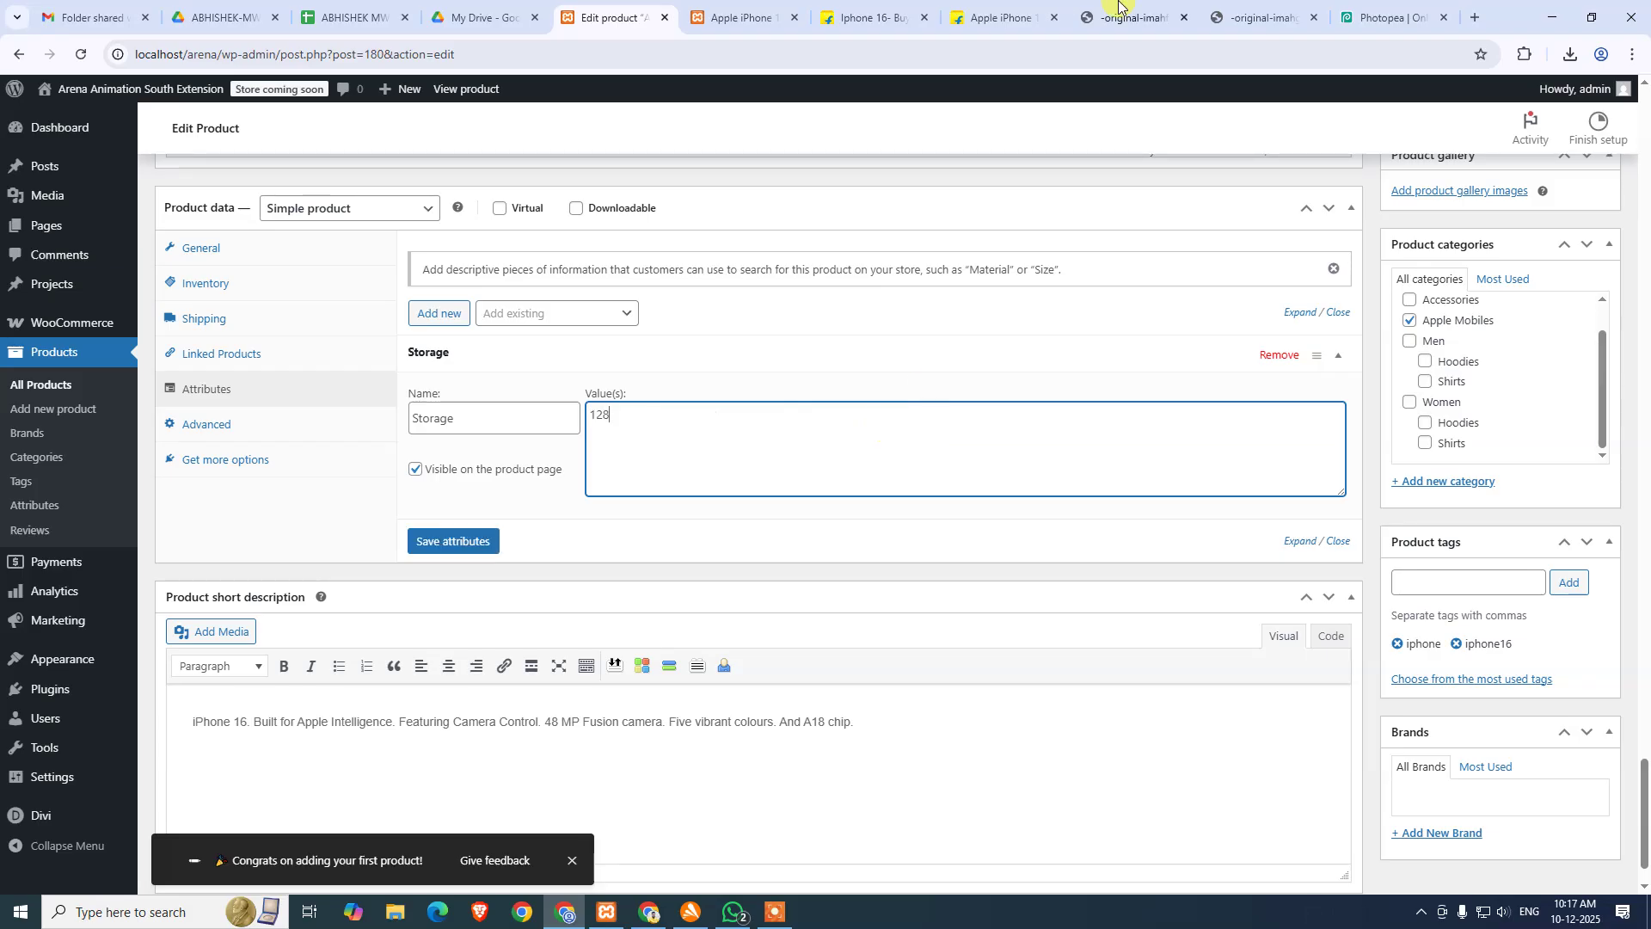
pyautogui.click(988, 12)
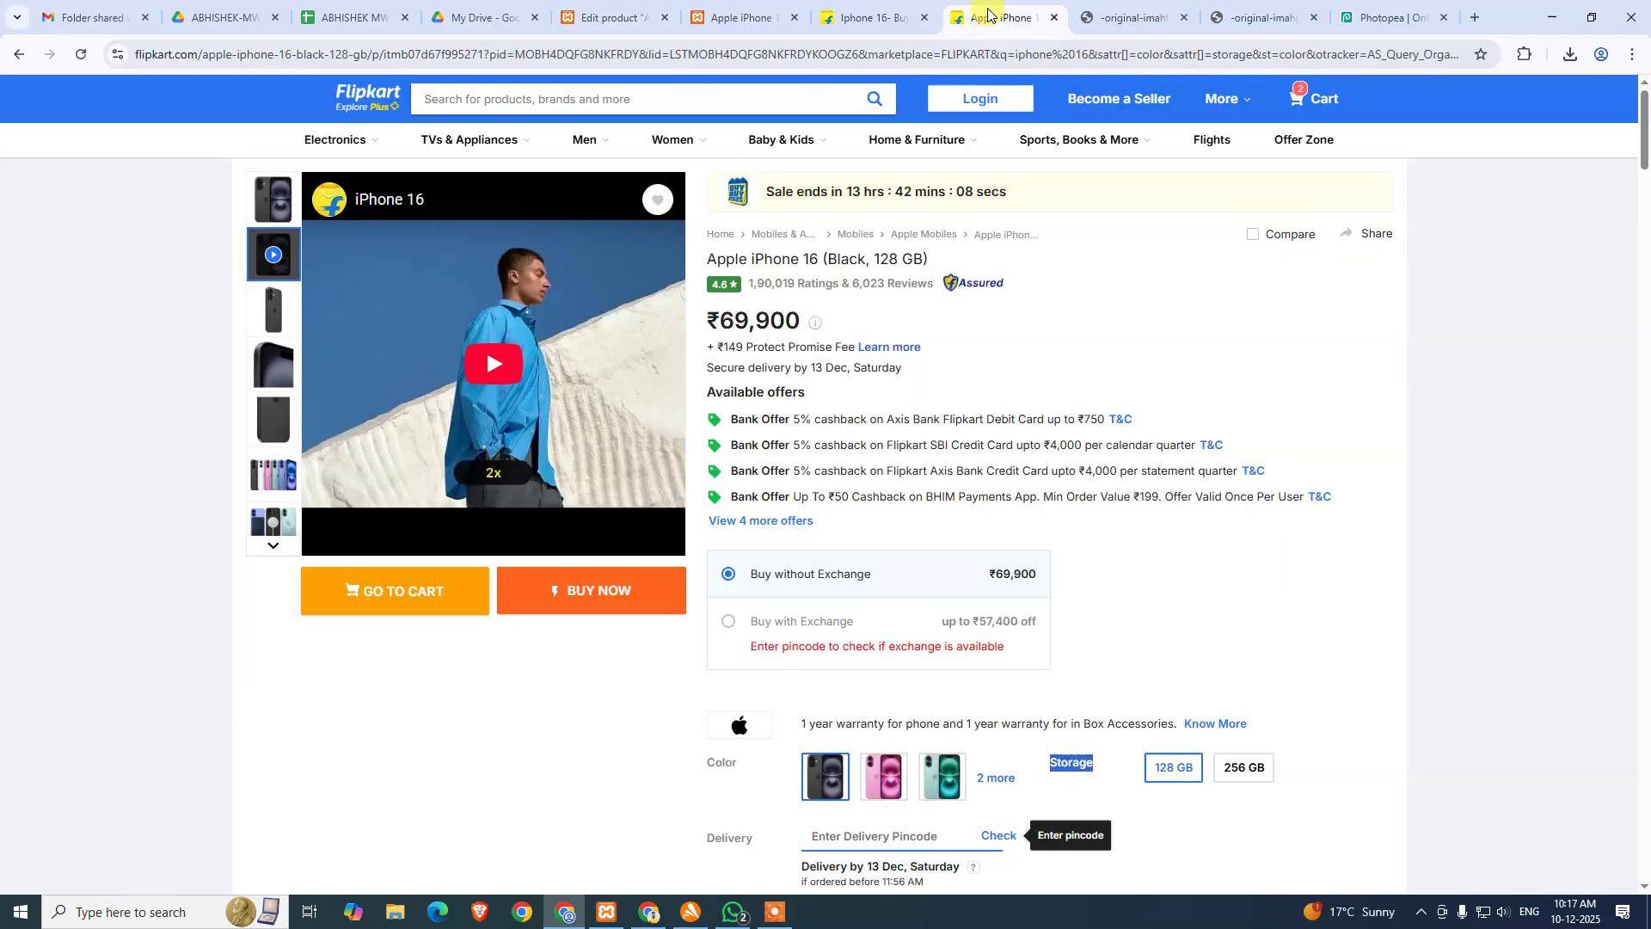
pyautogui.click(613, 17)
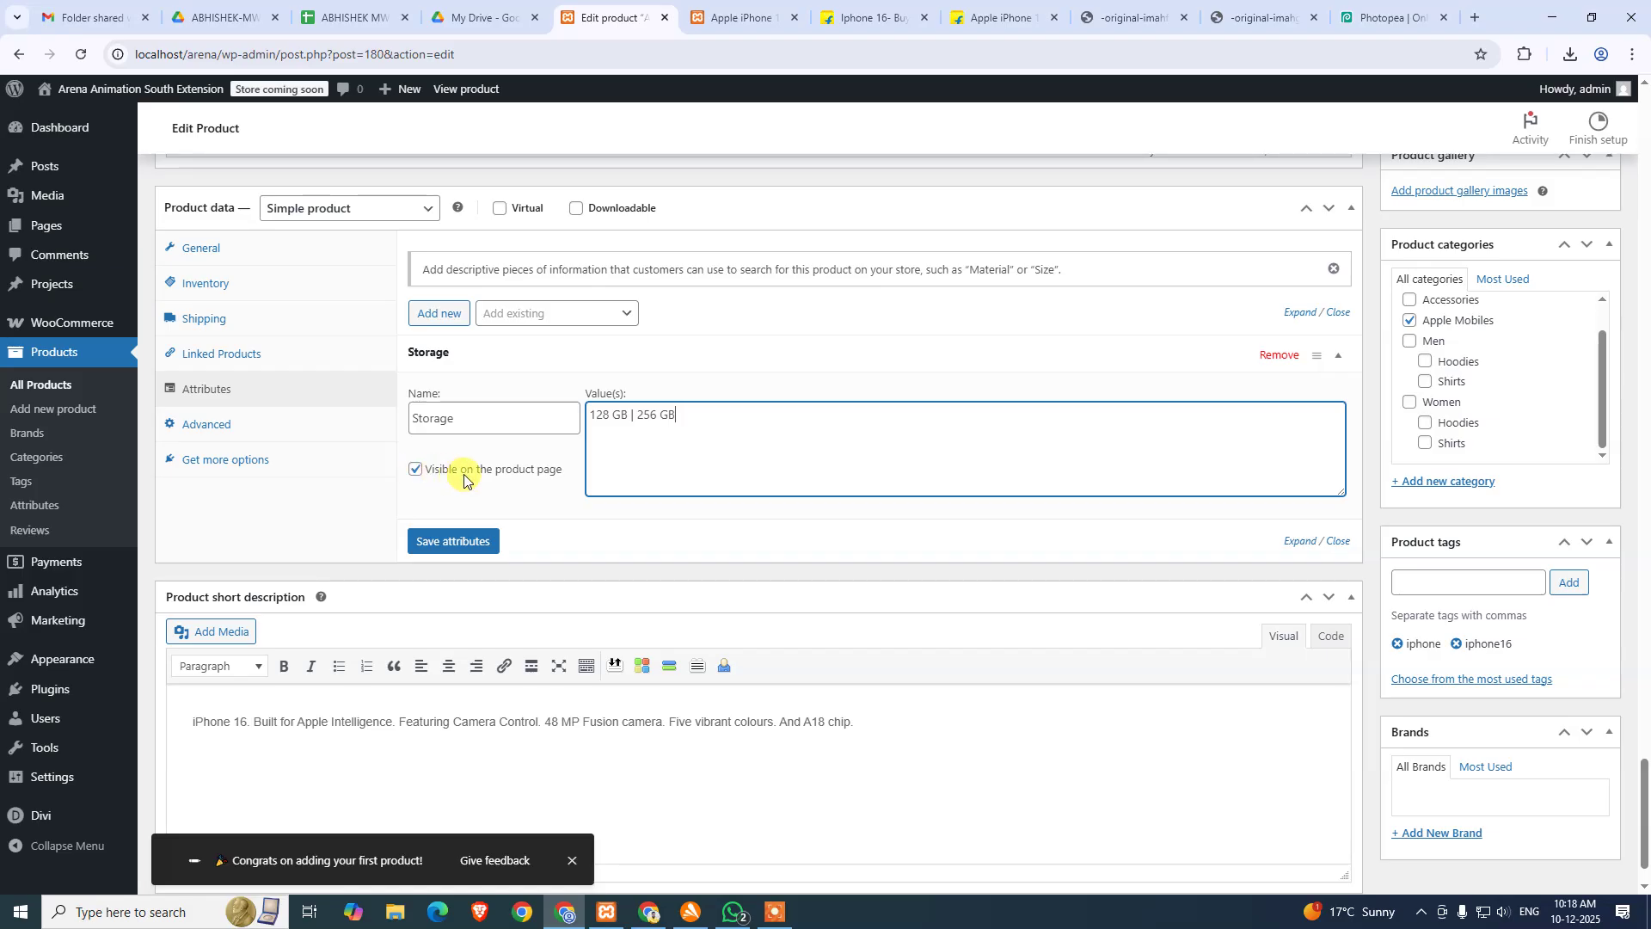
pyautogui.click(471, 542)
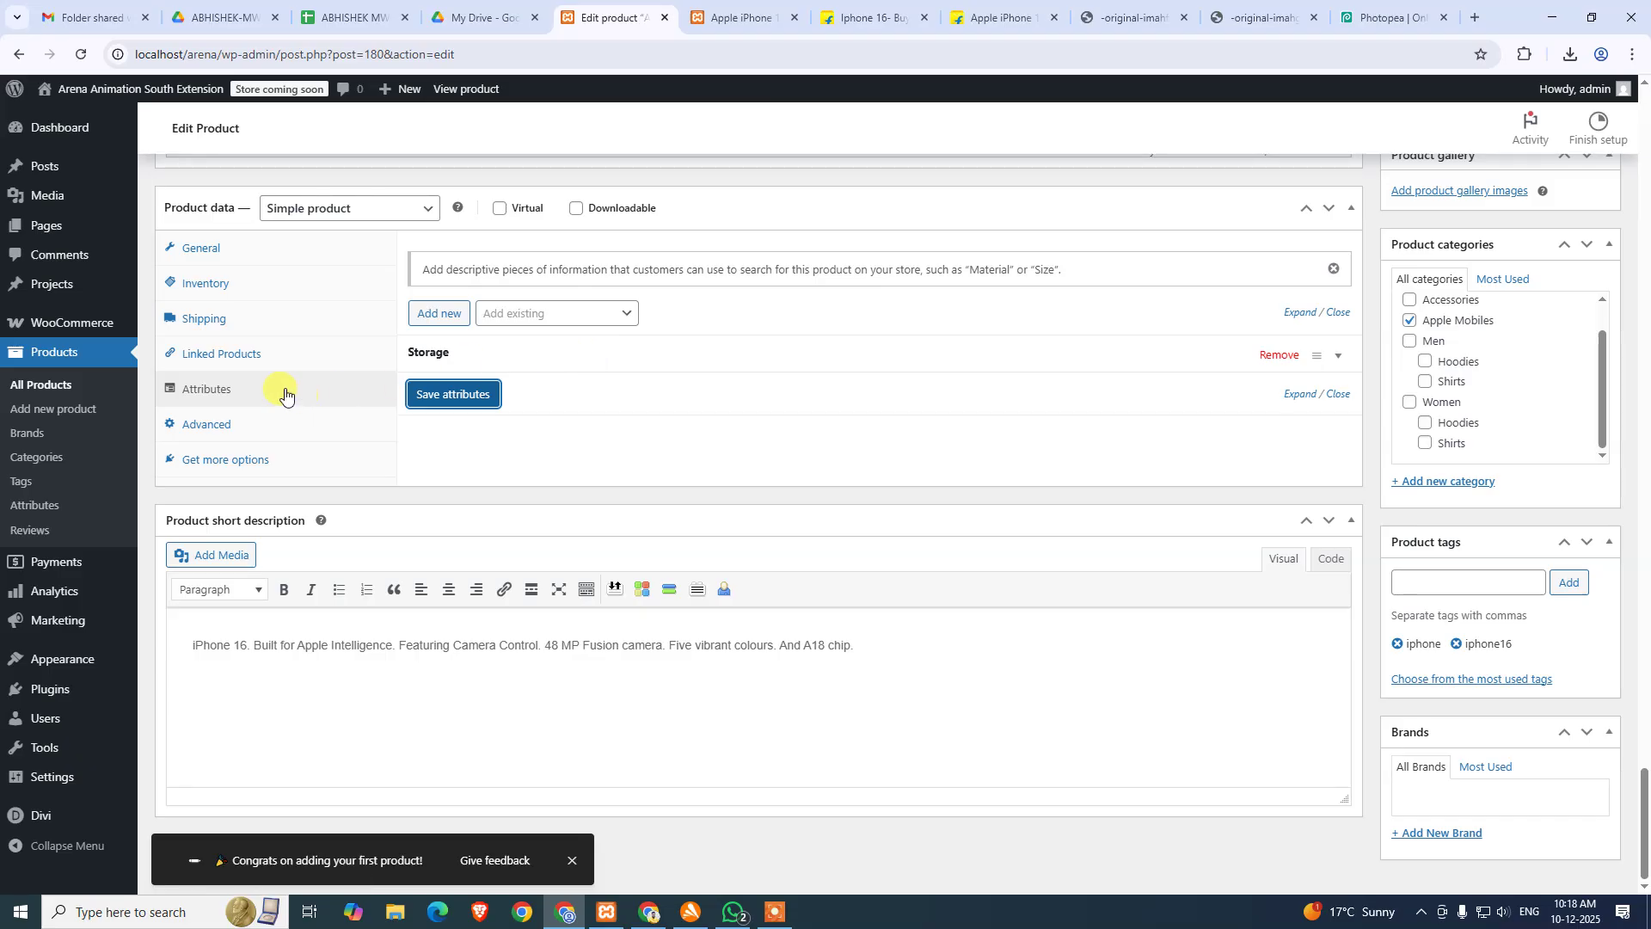
# - Check the Advanced settings, return to Attributes, and collapse the Product data box
pyautogui.click(213, 430)
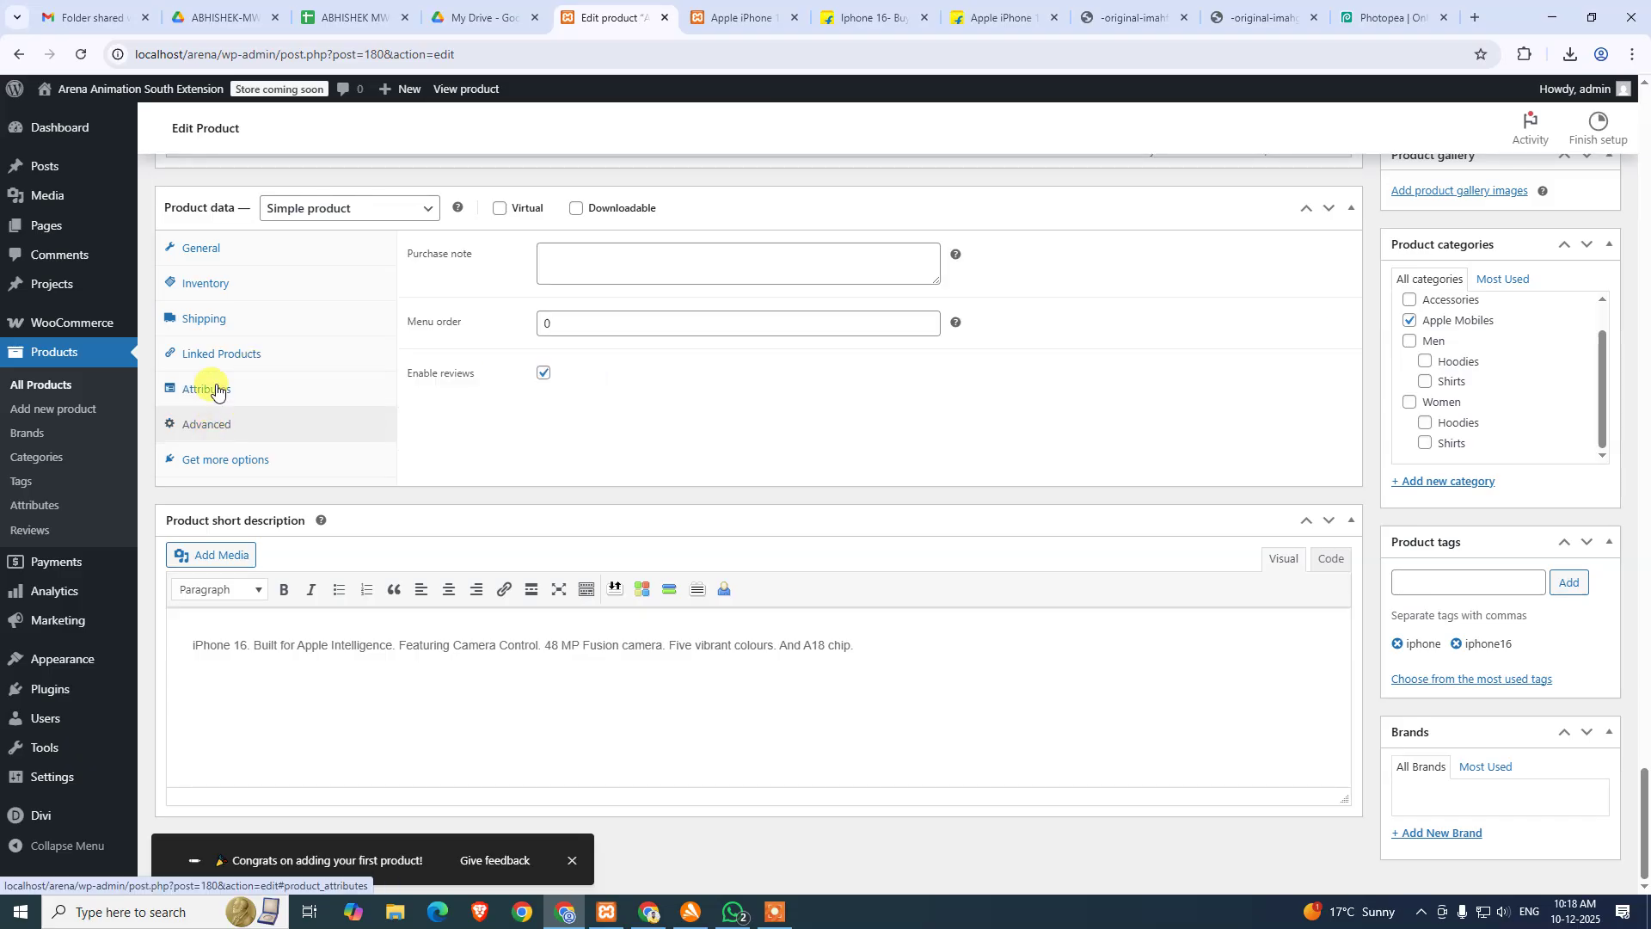
pyautogui.click(208, 392)
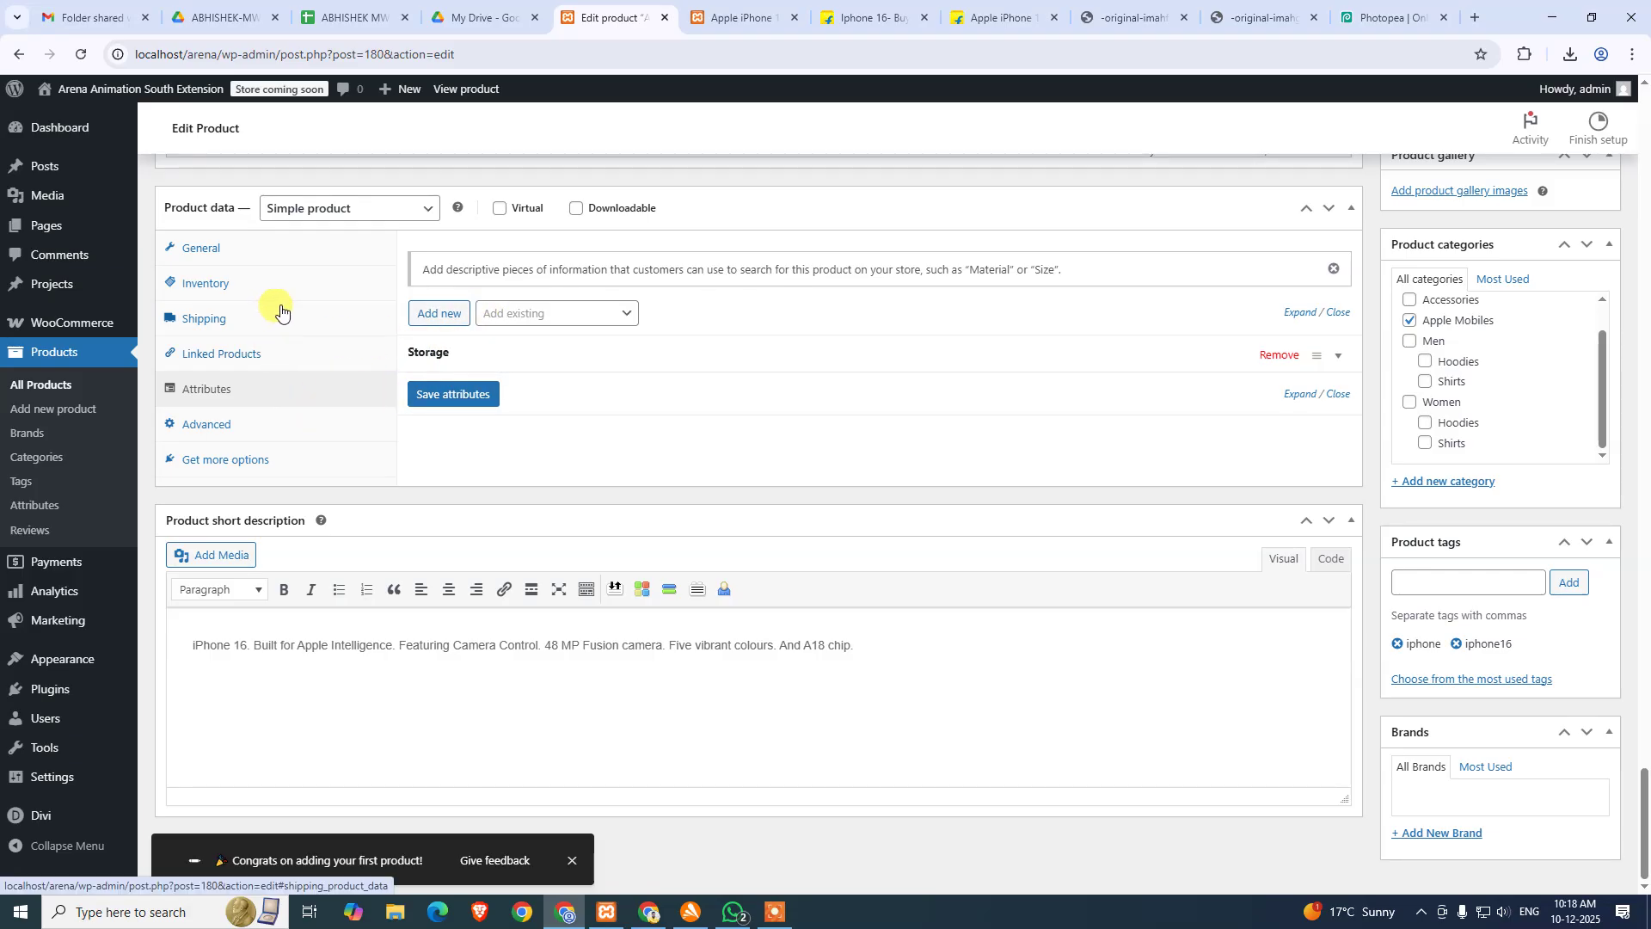
pyautogui.click(383, 223)
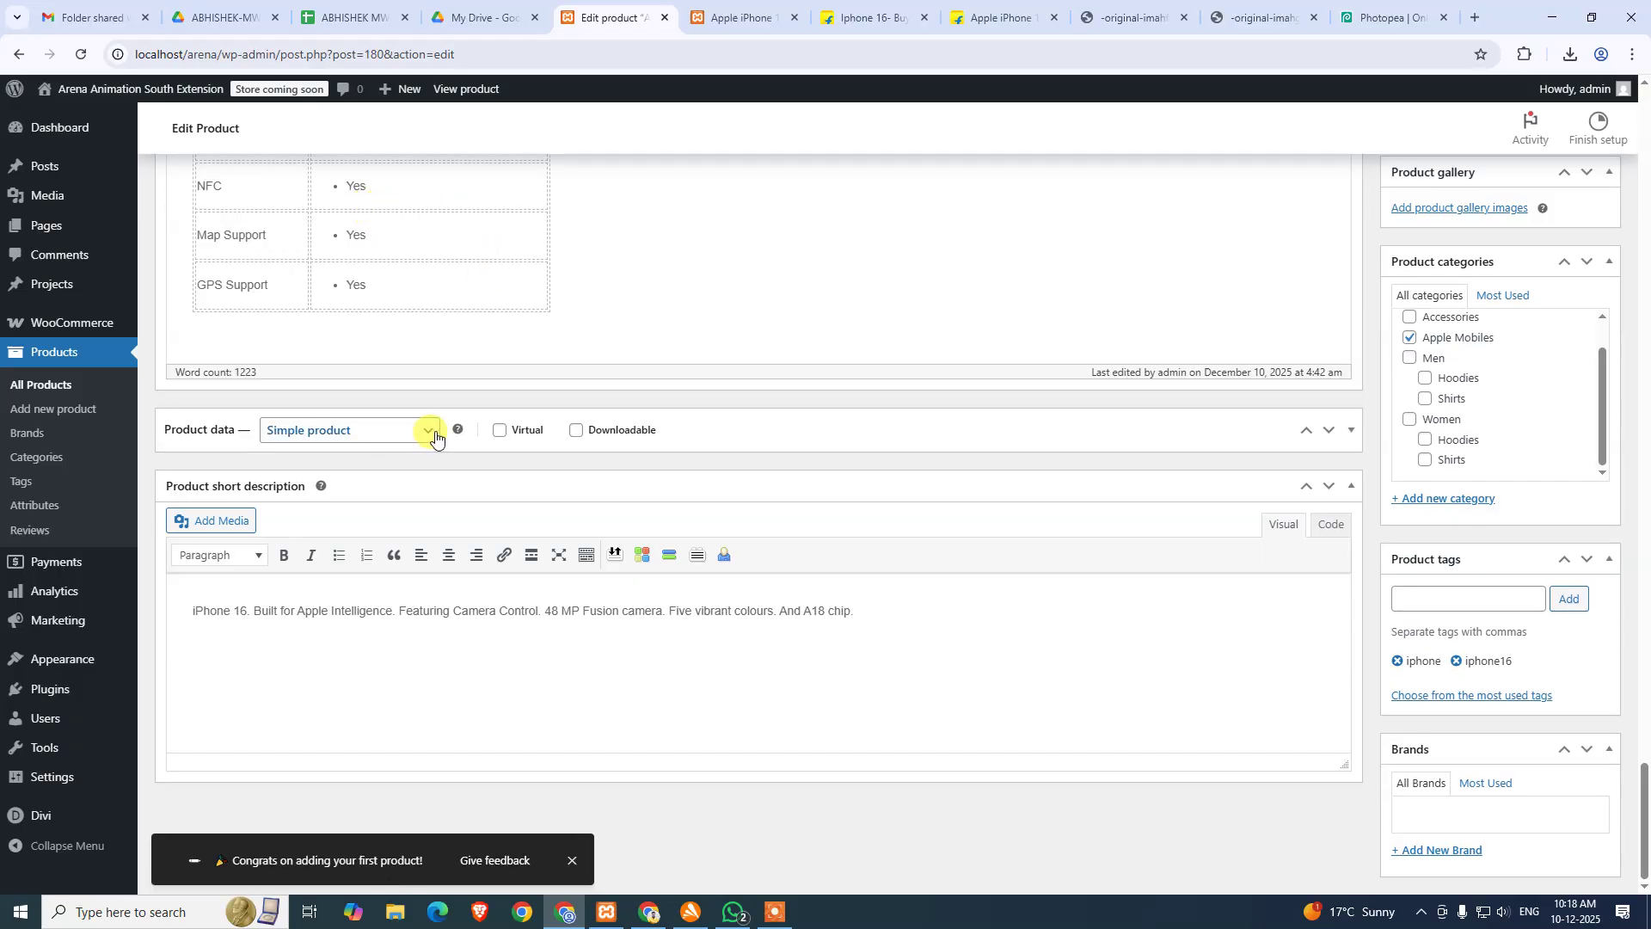
# - Change the iPhone's product type to Variable product and dismiss the tour tip
pyautogui.click(696, 429)
pyautogui.click(410, 442)
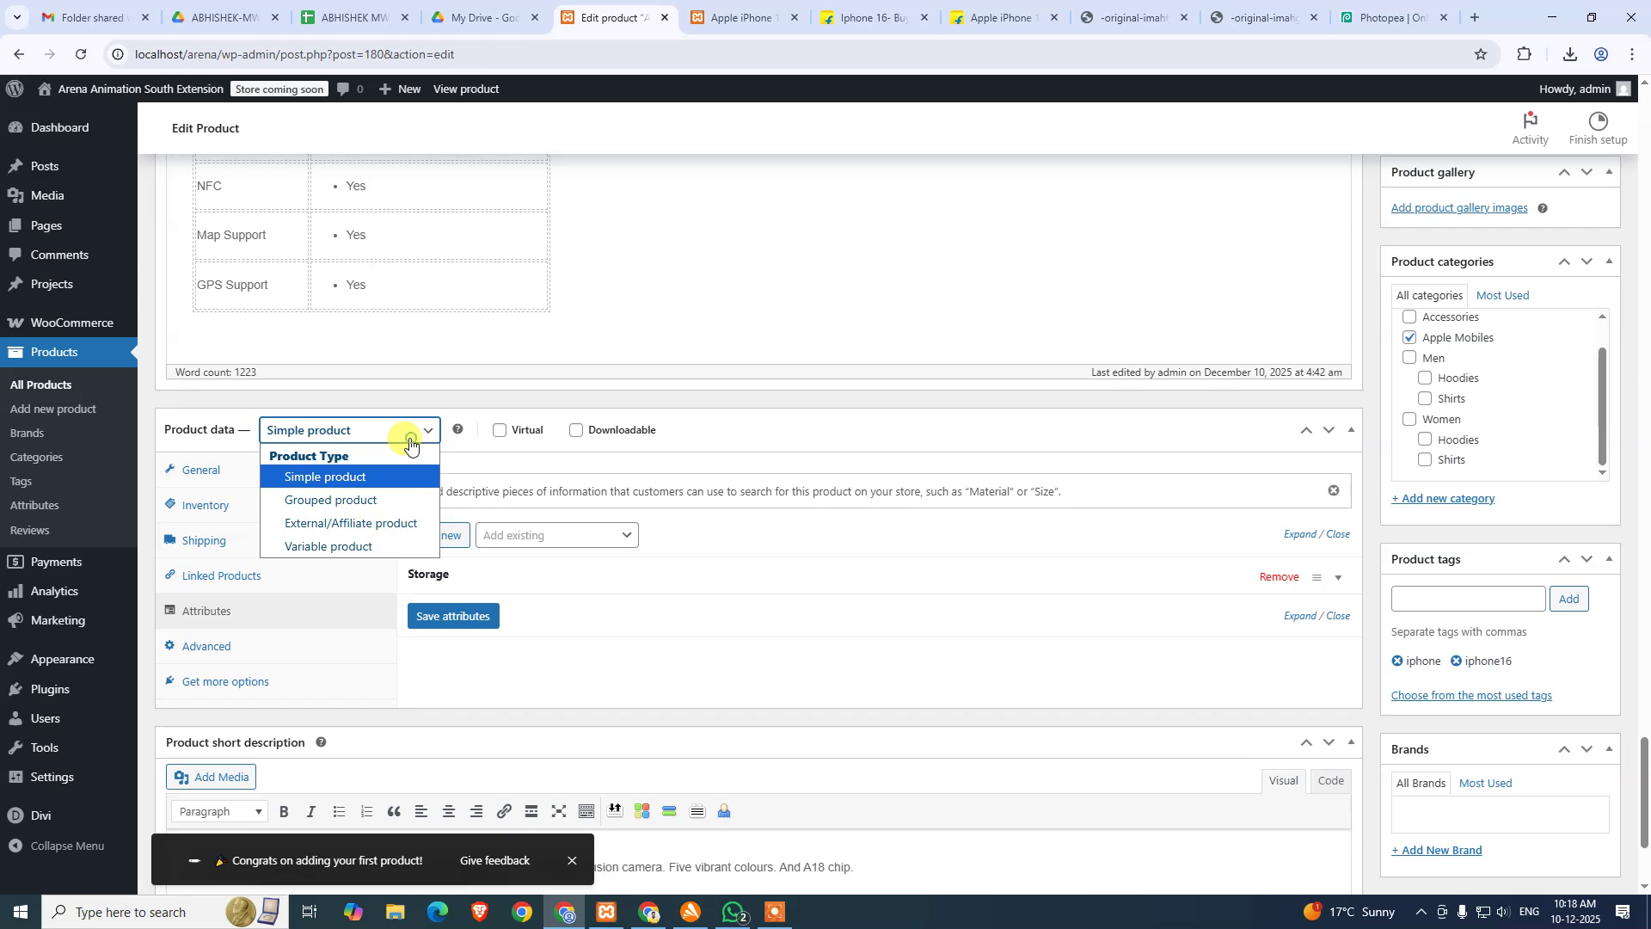
pyautogui.click(369, 546)
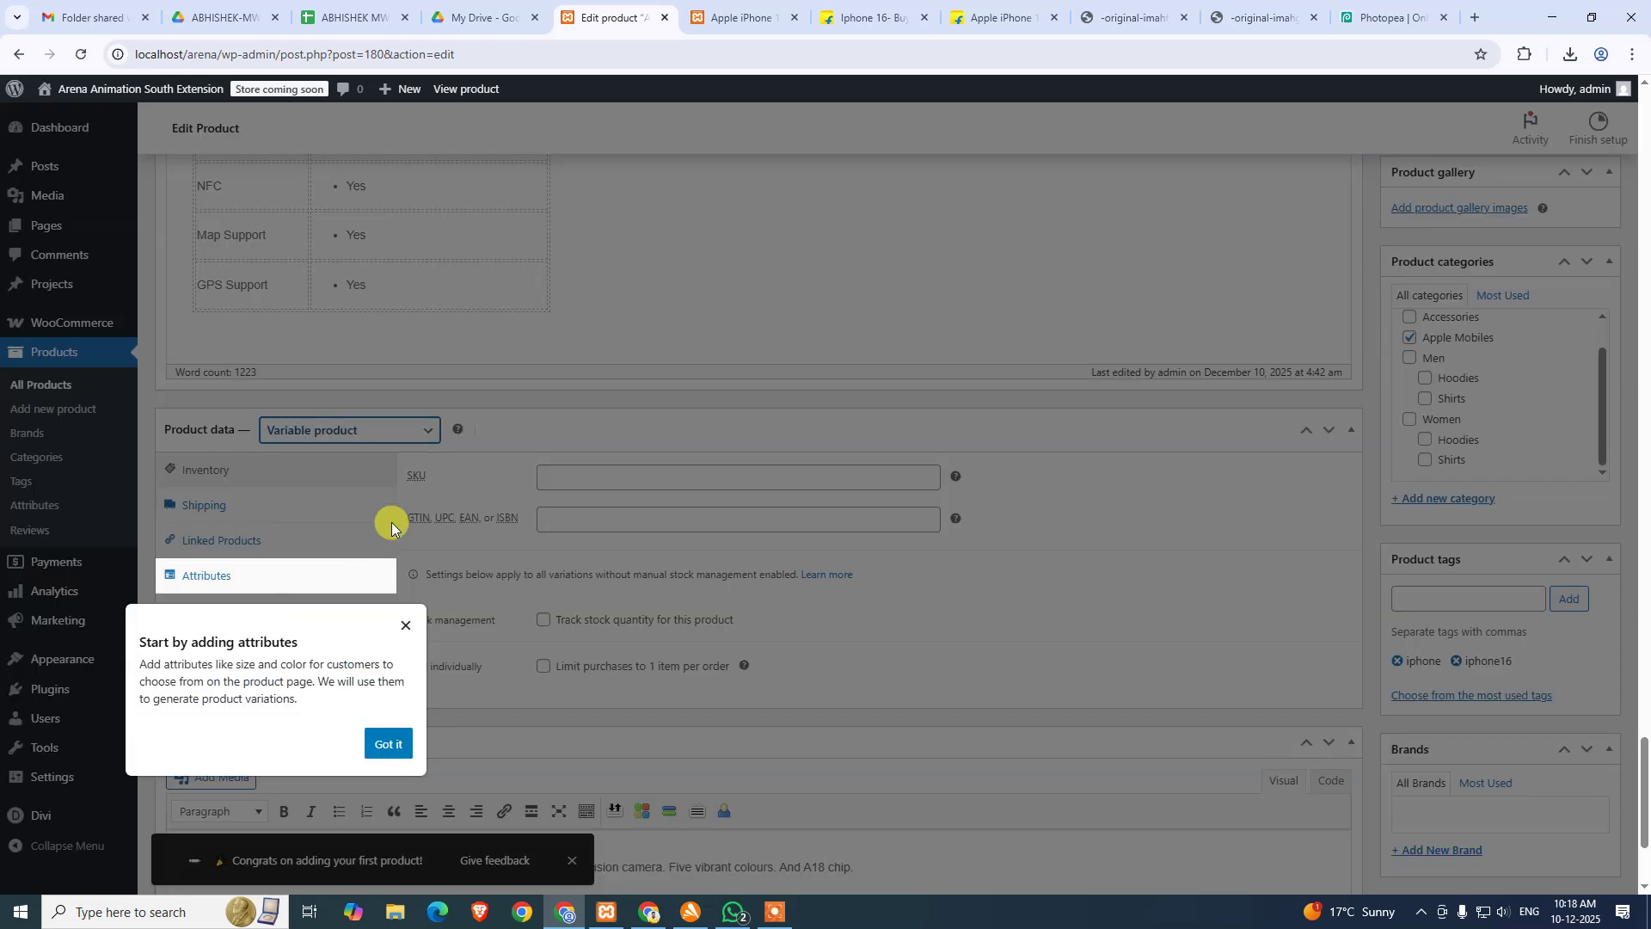
pyautogui.click(389, 742)
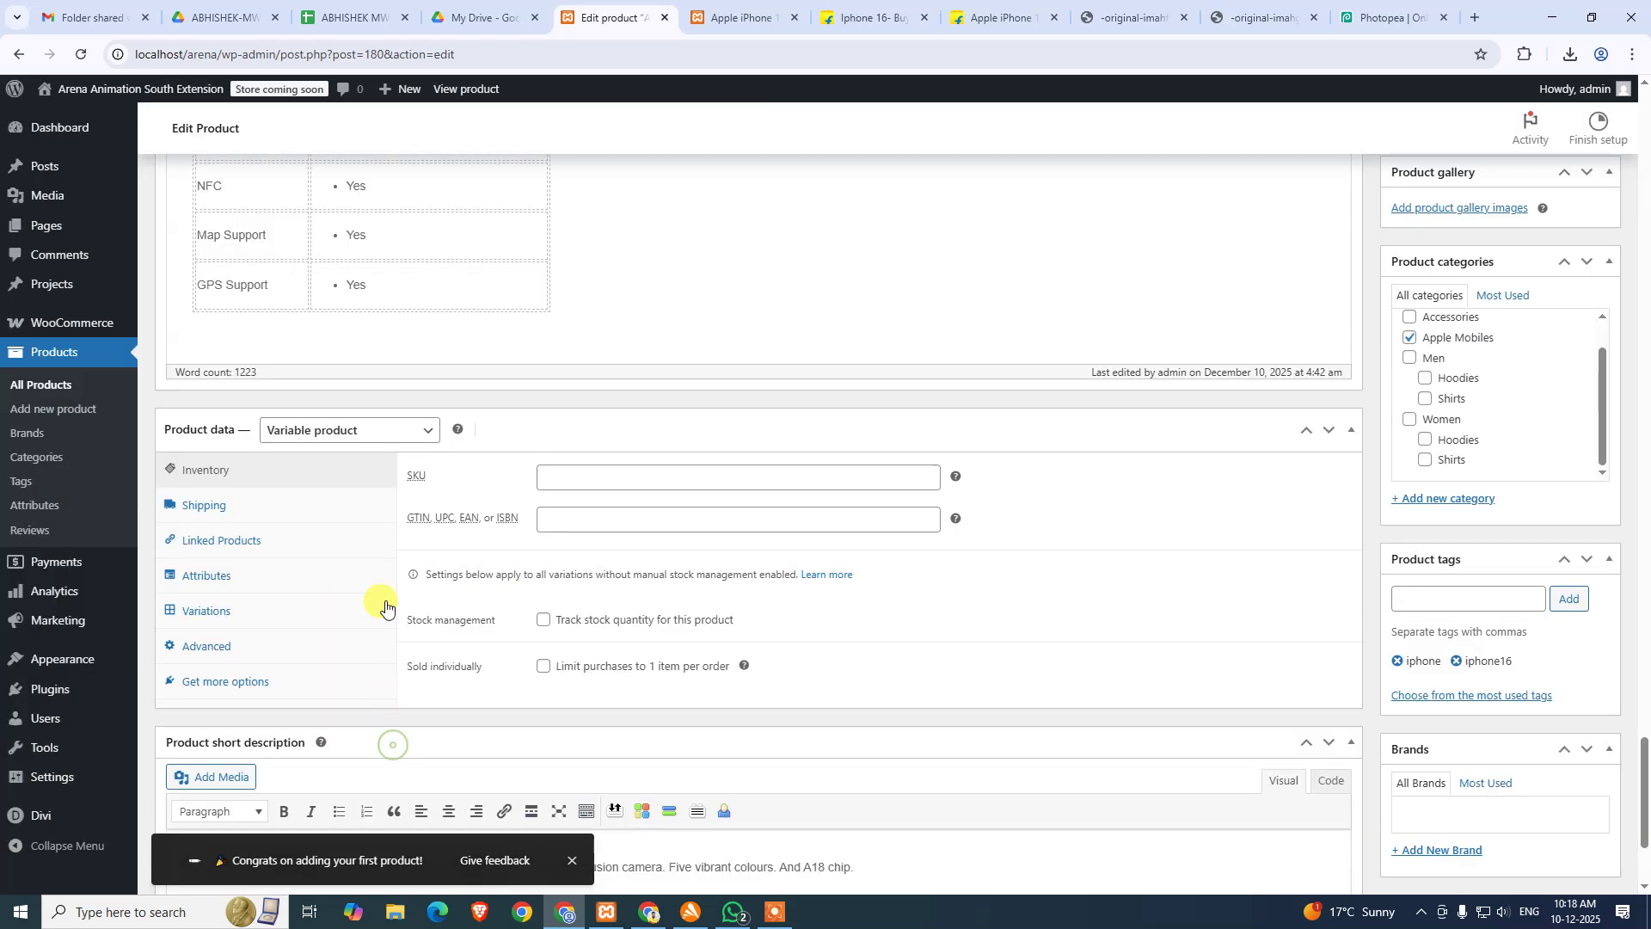
# - Check the Attributes and Variations sections and save the product attributes
pyautogui.click(300, 582)
pyautogui.click(453, 544)
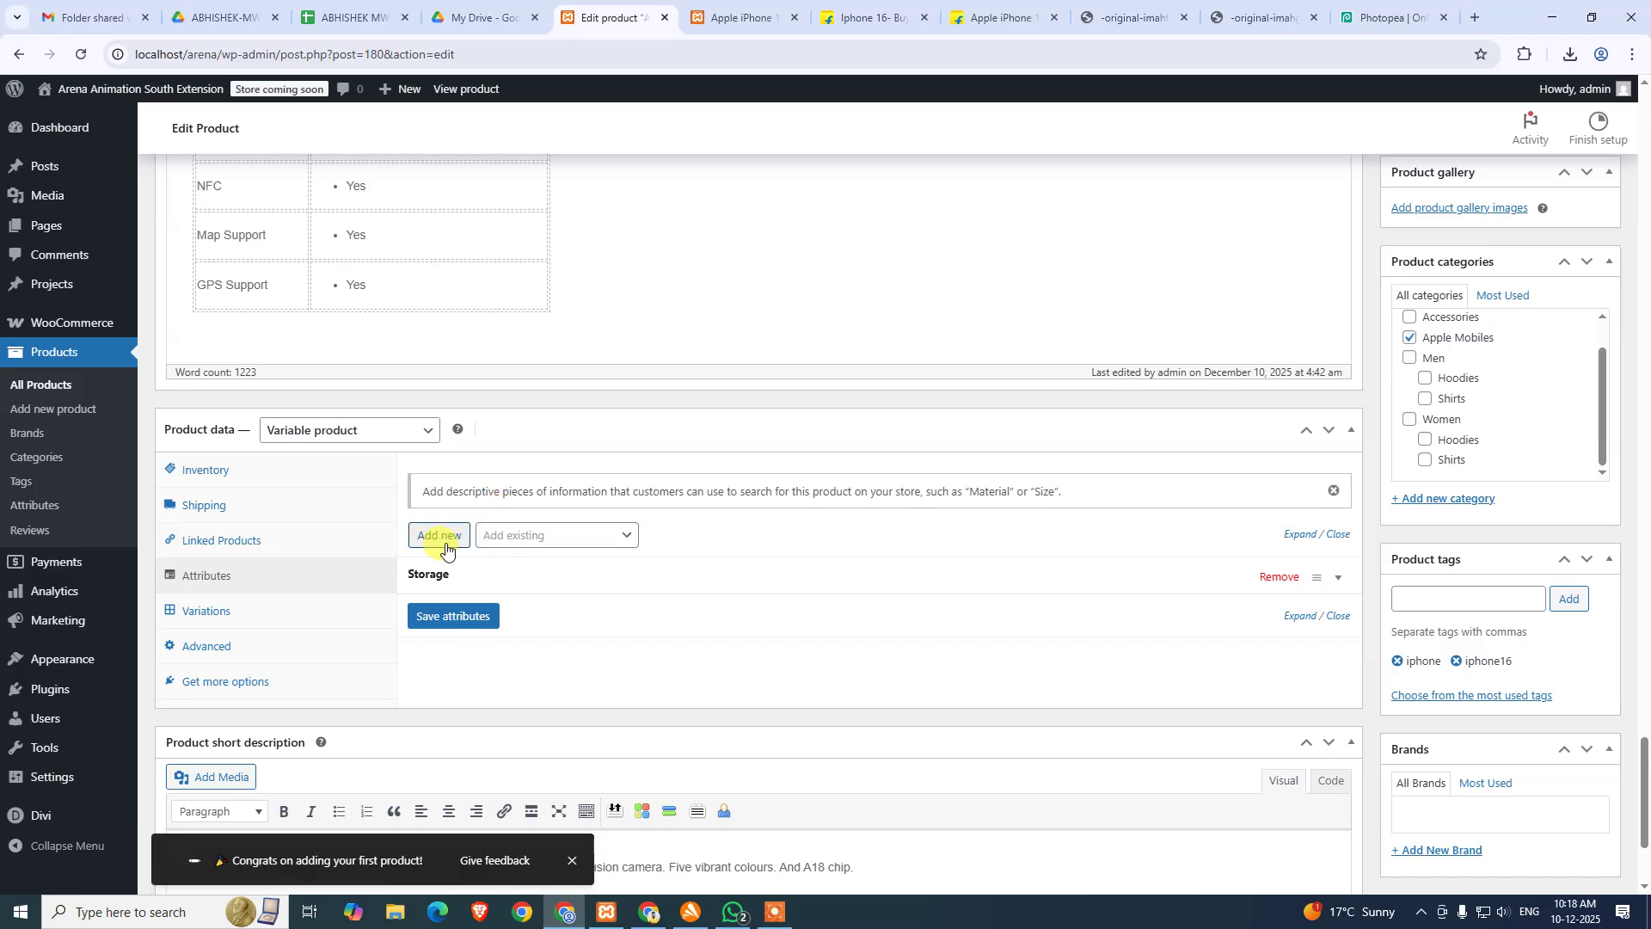
pyautogui.click(215, 614)
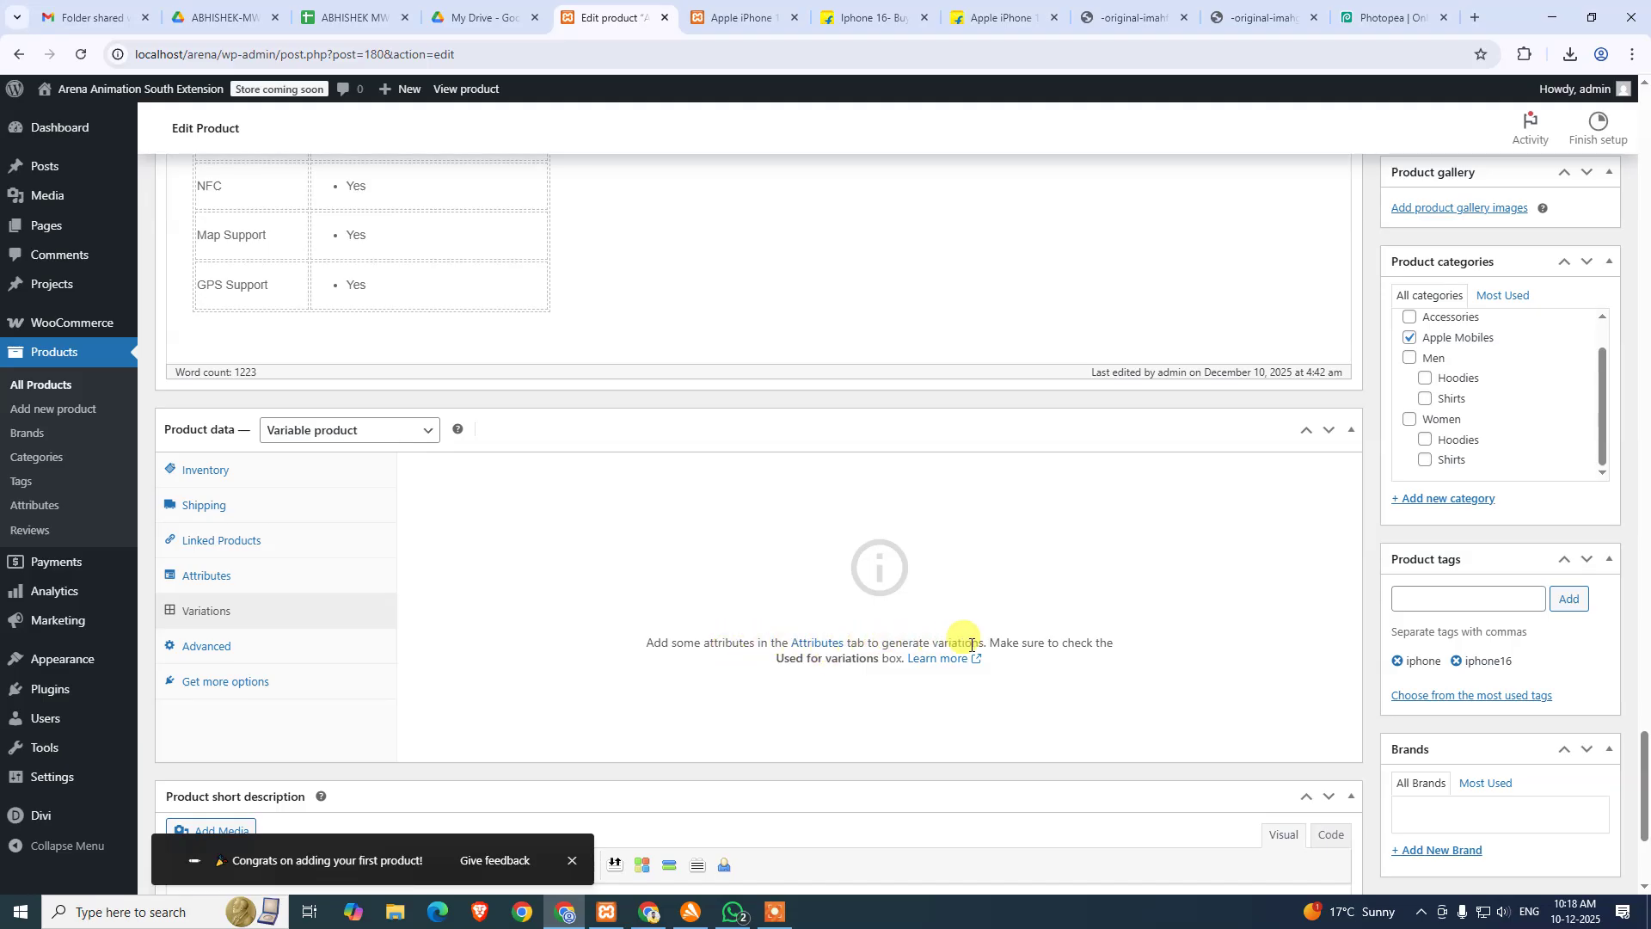
pyautogui.click(824, 644)
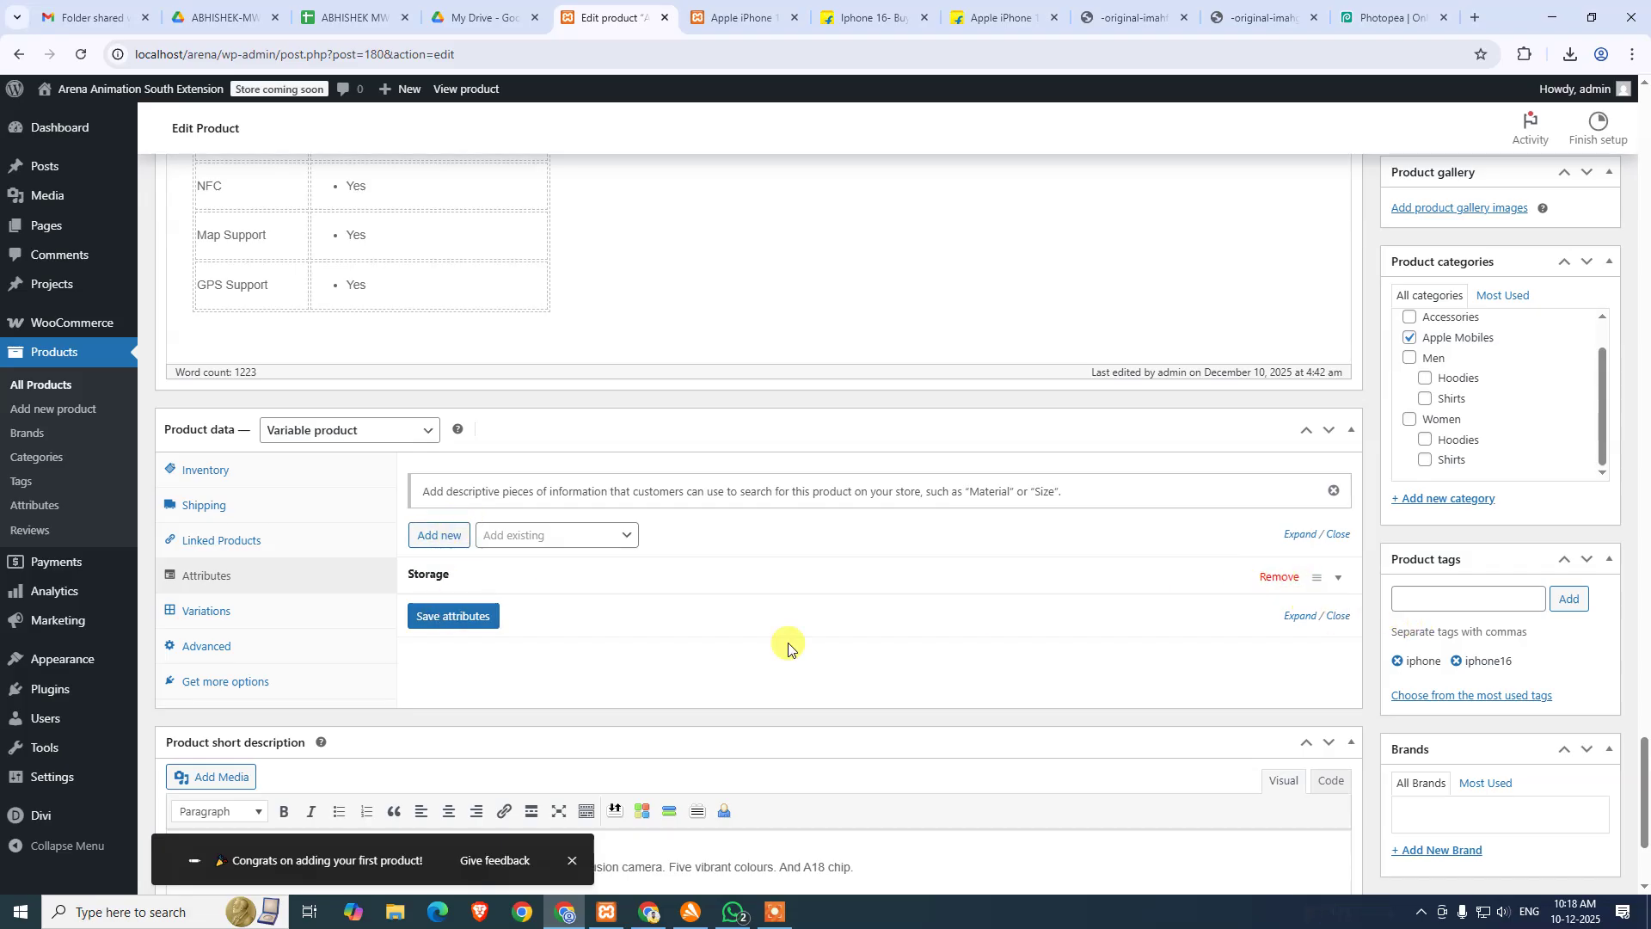
pyautogui.click(430, 617)
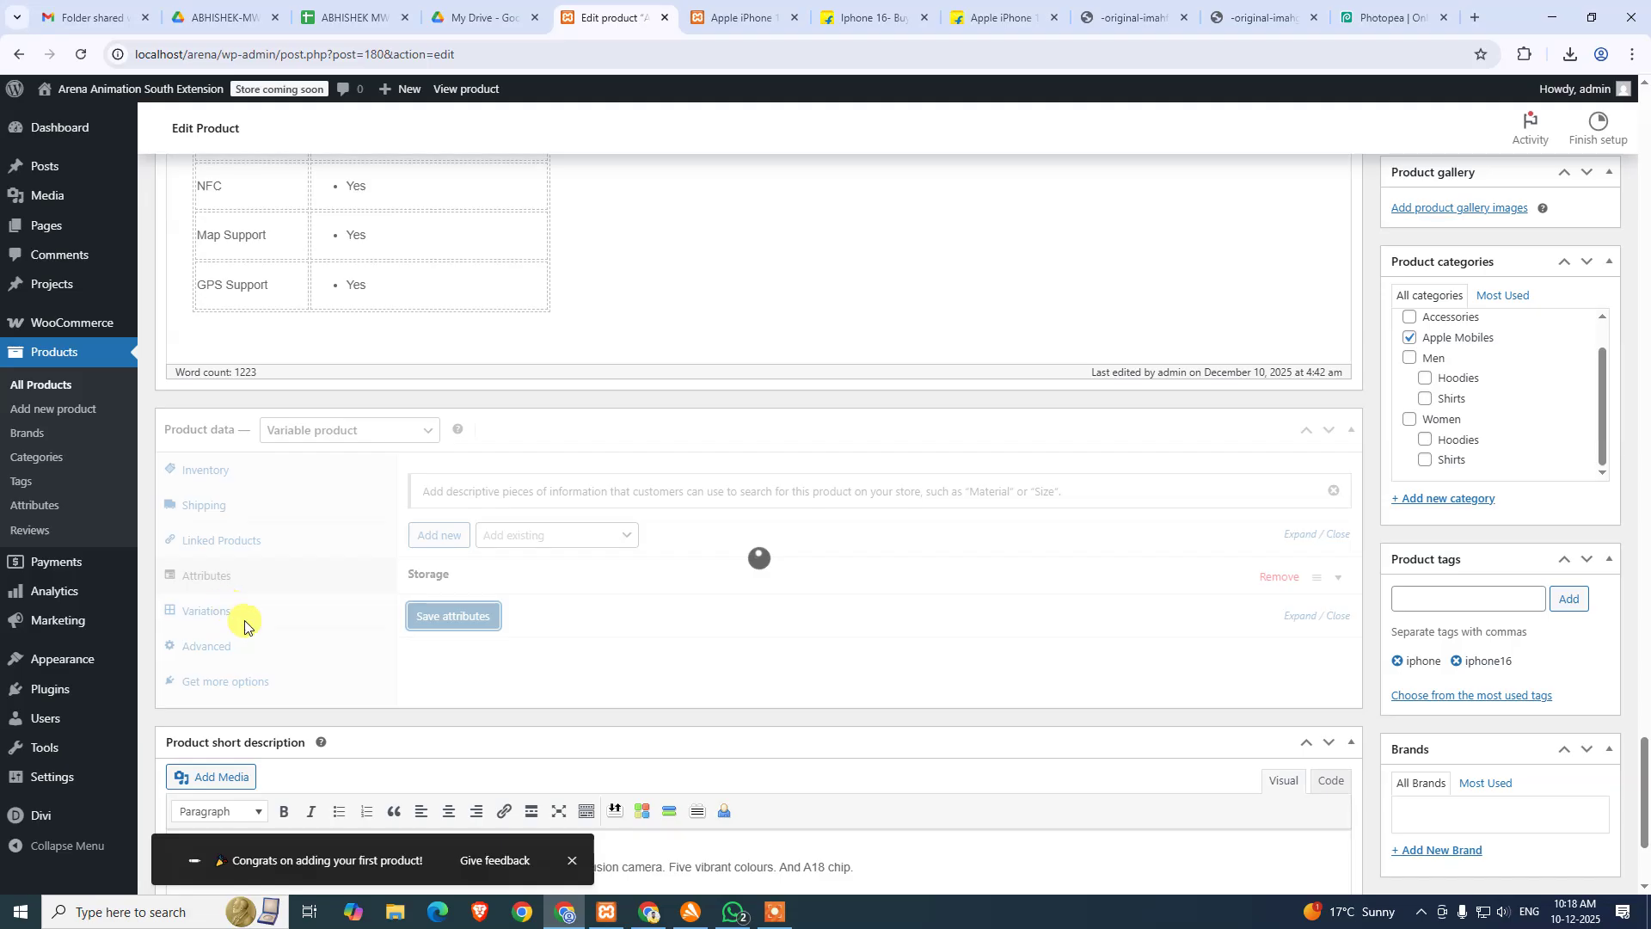
# - Look over the existing attributes list and Variations, then start a new blank attribute
pyautogui.click(627, 535)
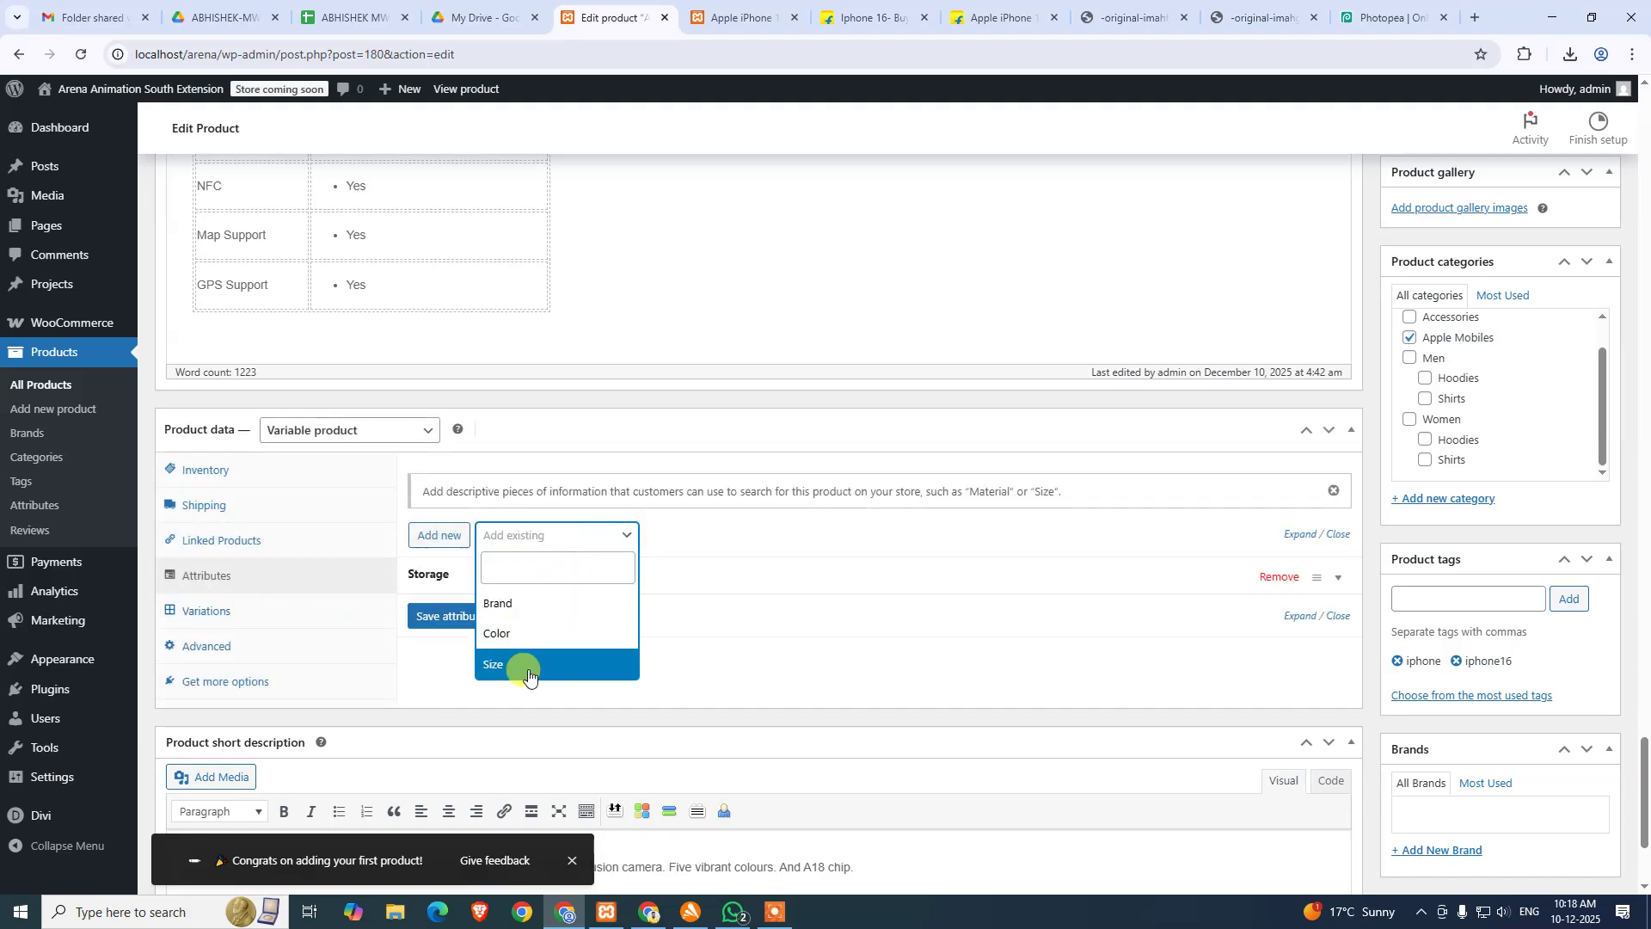
pyautogui.click(499, 707)
pyautogui.click(310, 611)
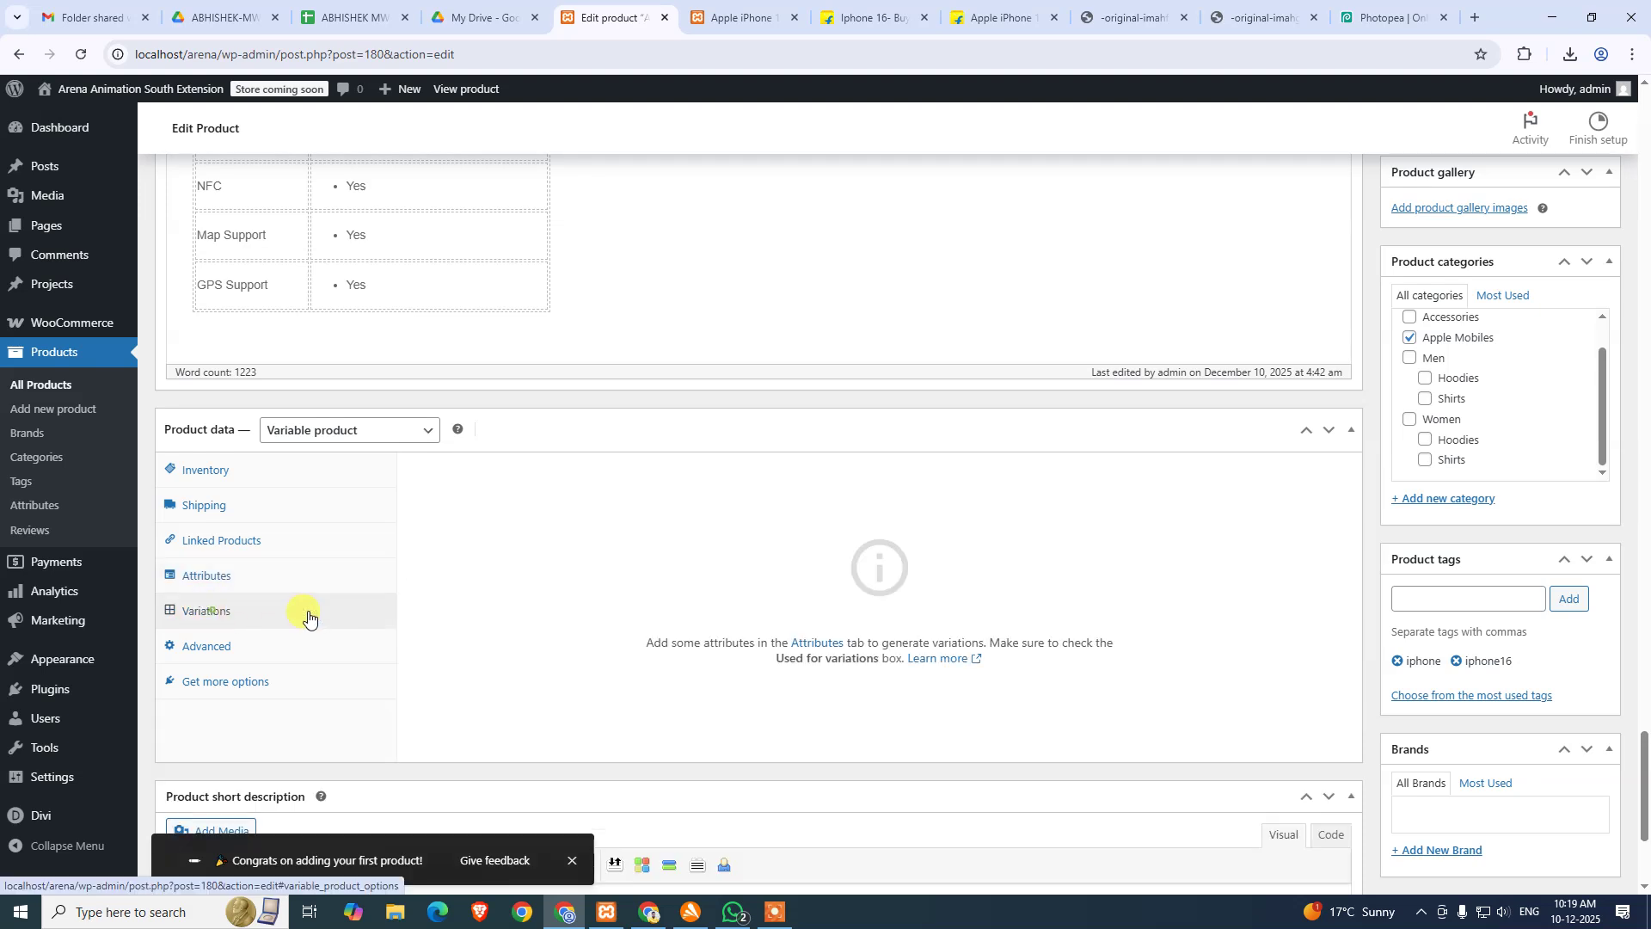
pyautogui.click(822, 643)
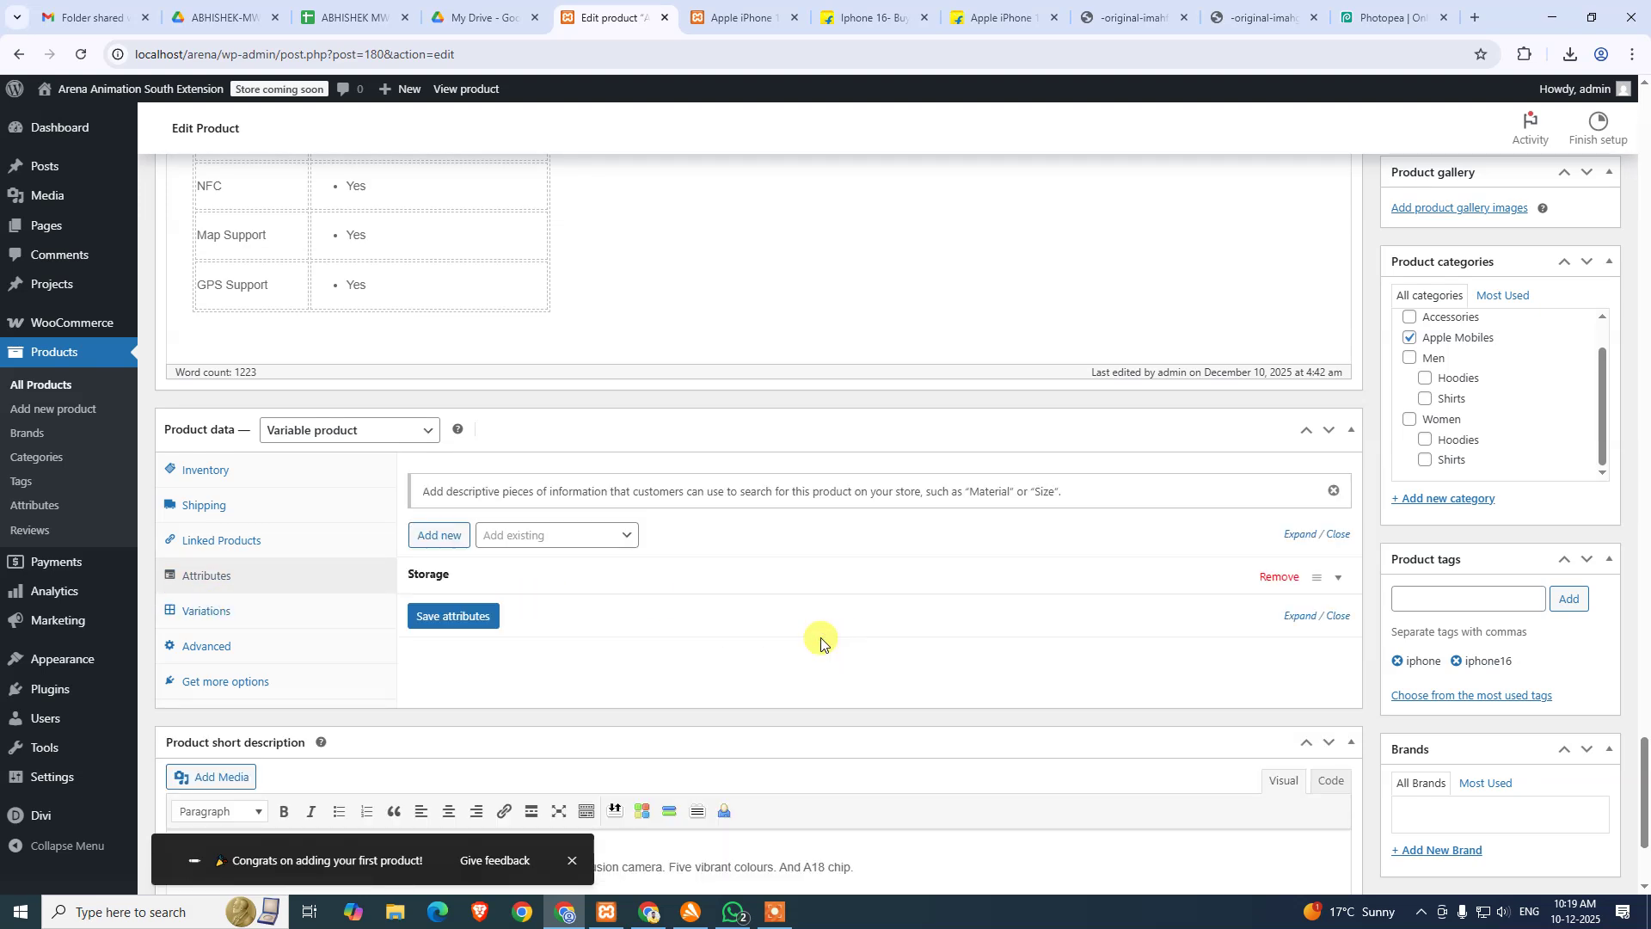
pyautogui.click(441, 535)
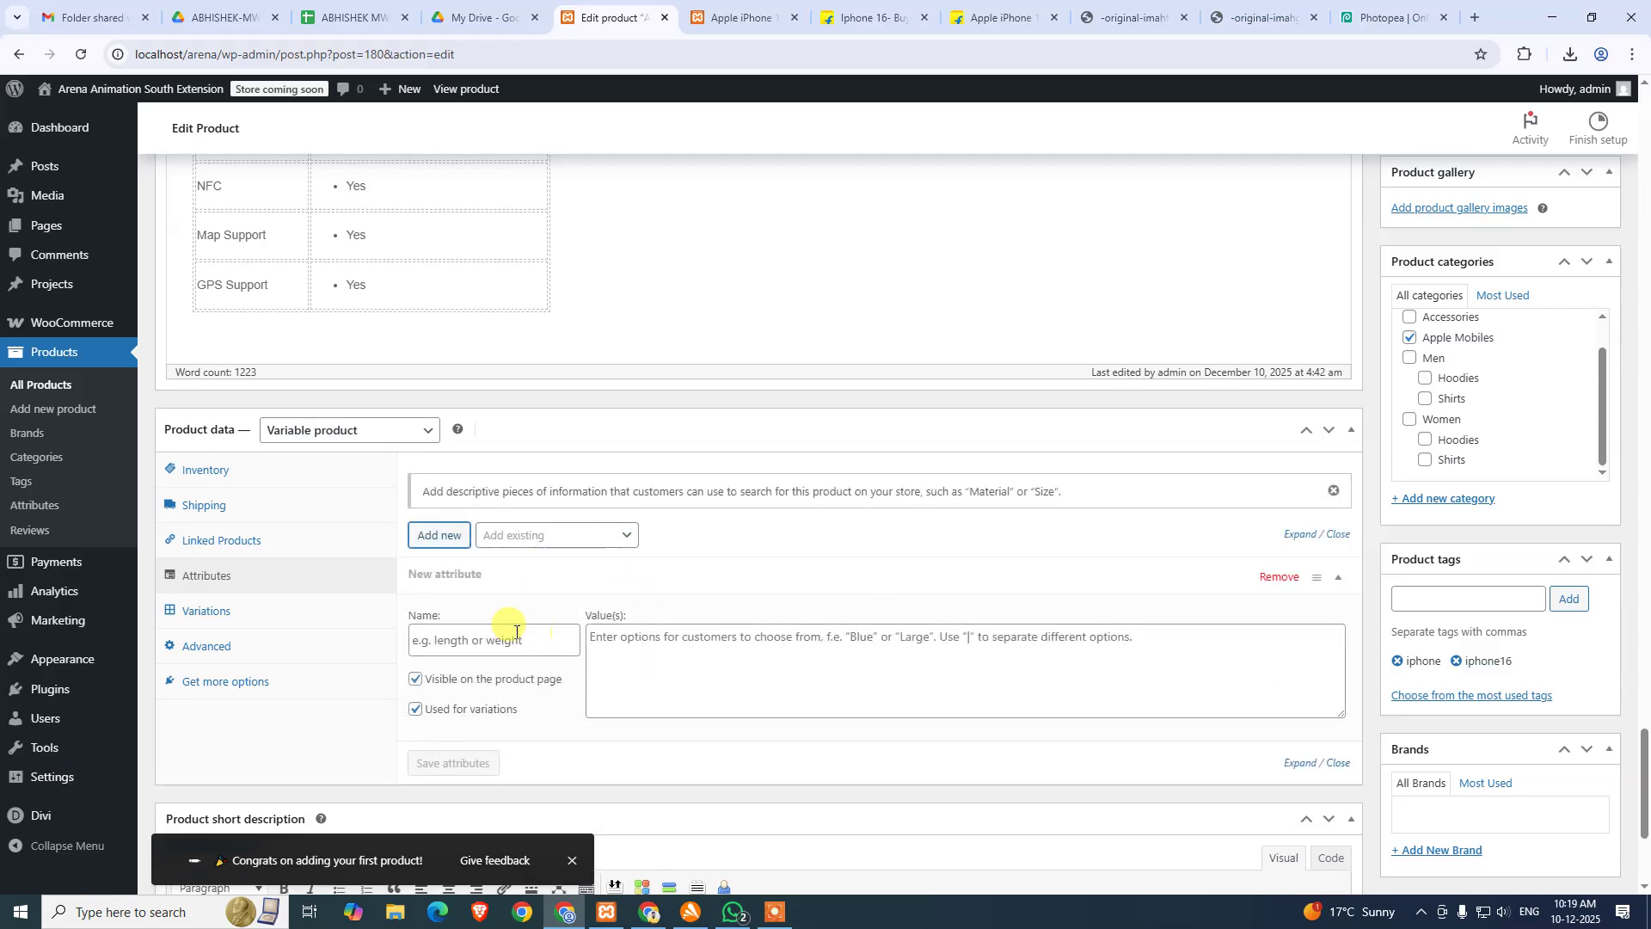
# - Create a Storage attribute with values 128 GB | 256 GB, save it, and open Variations
pyautogui.click(514, 628)
pyautogui.write('S')
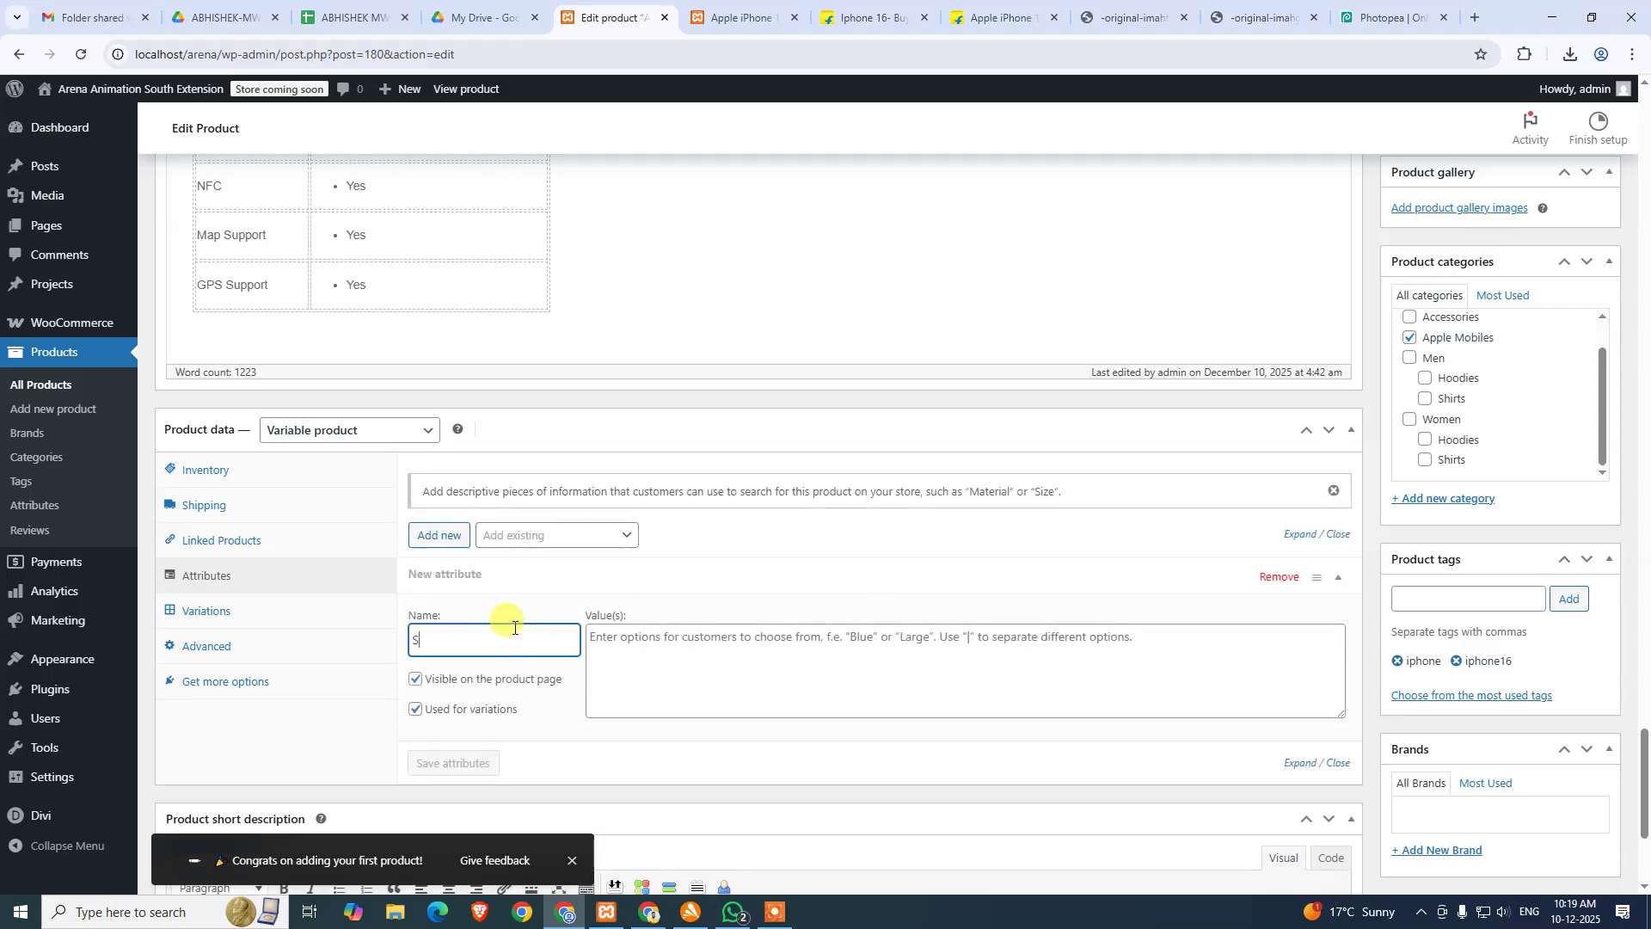
pyautogui.write('torage')
pyautogui.click(680, 675)
pyautogui.write('12')
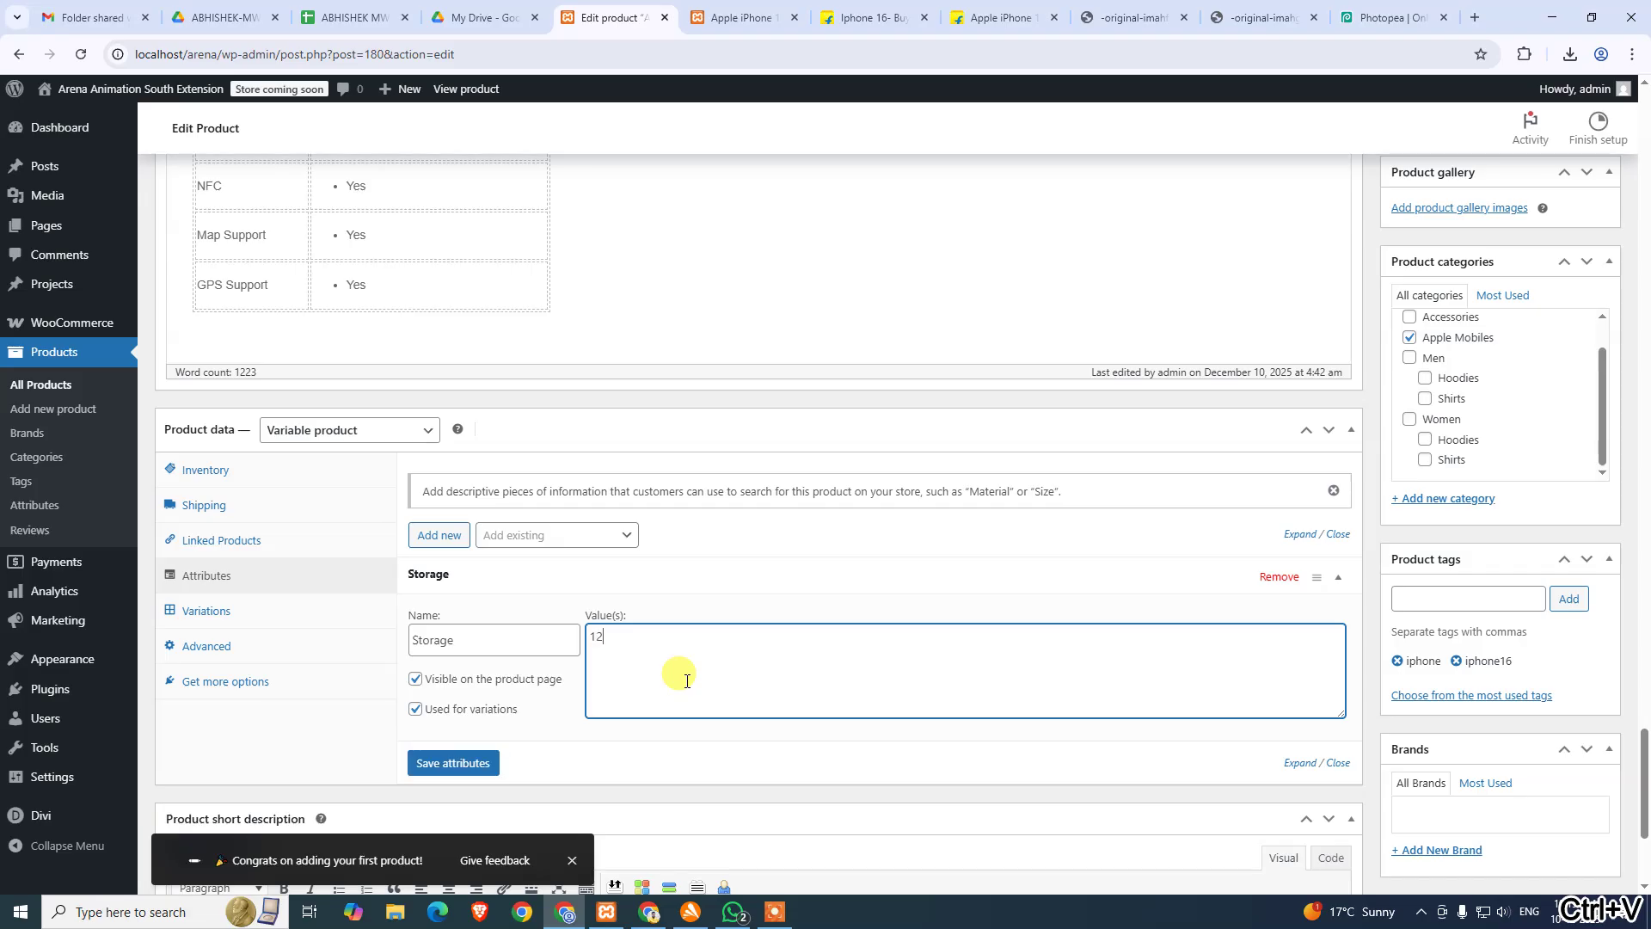
pyautogui.write('8 GB | 256 GB')
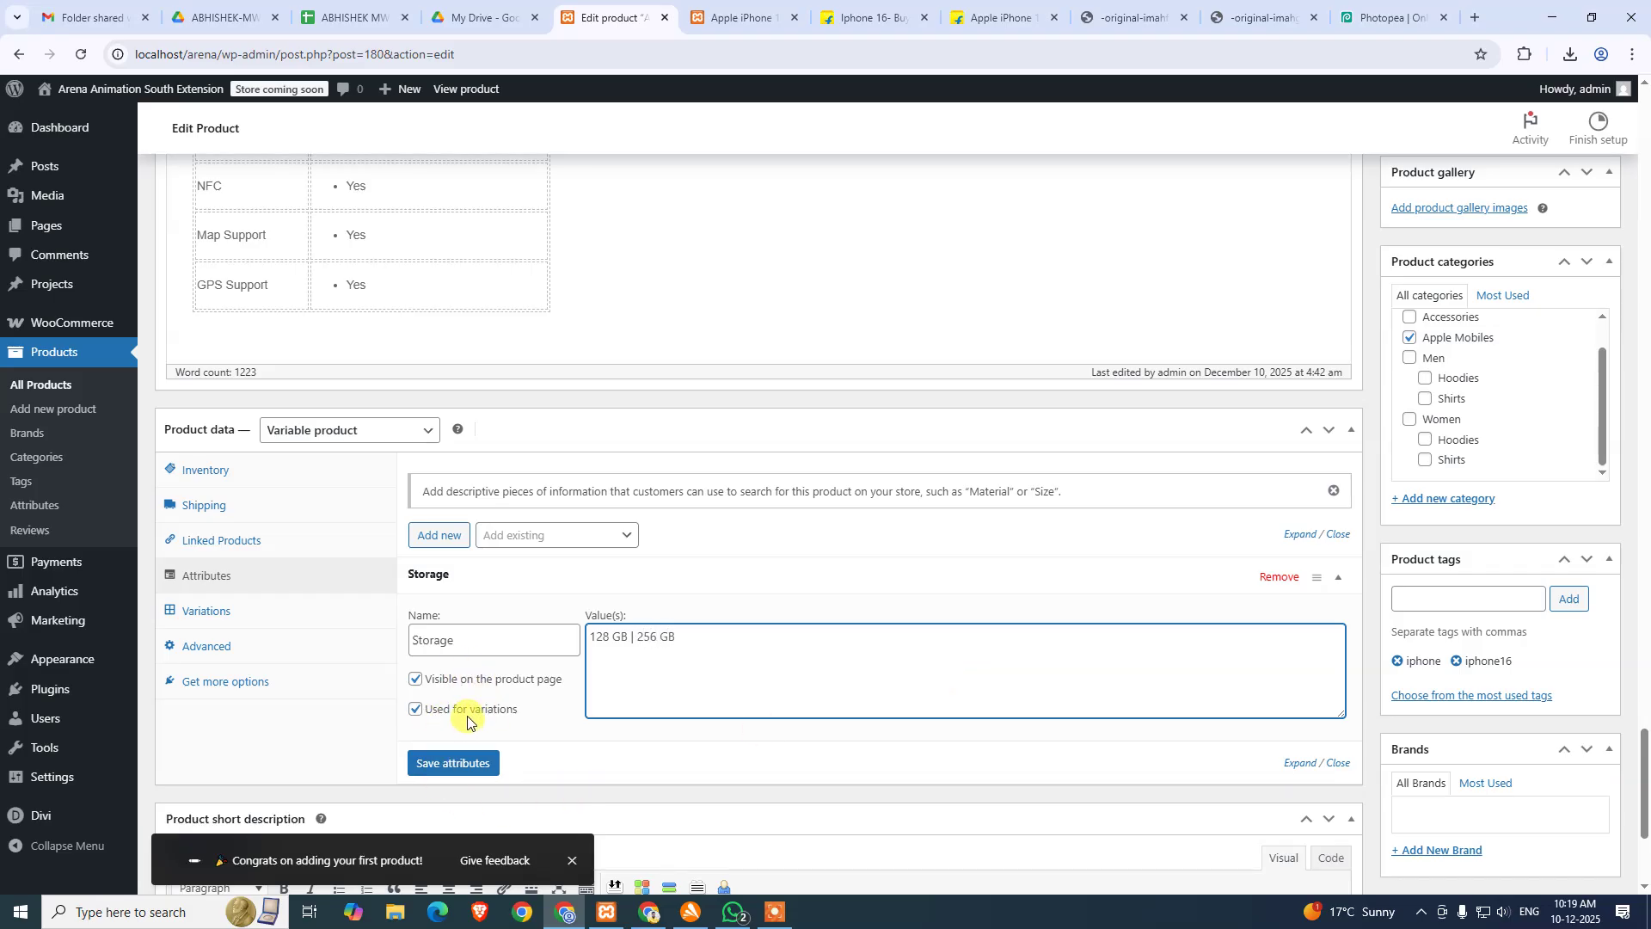
pyautogui.click(444, 760)
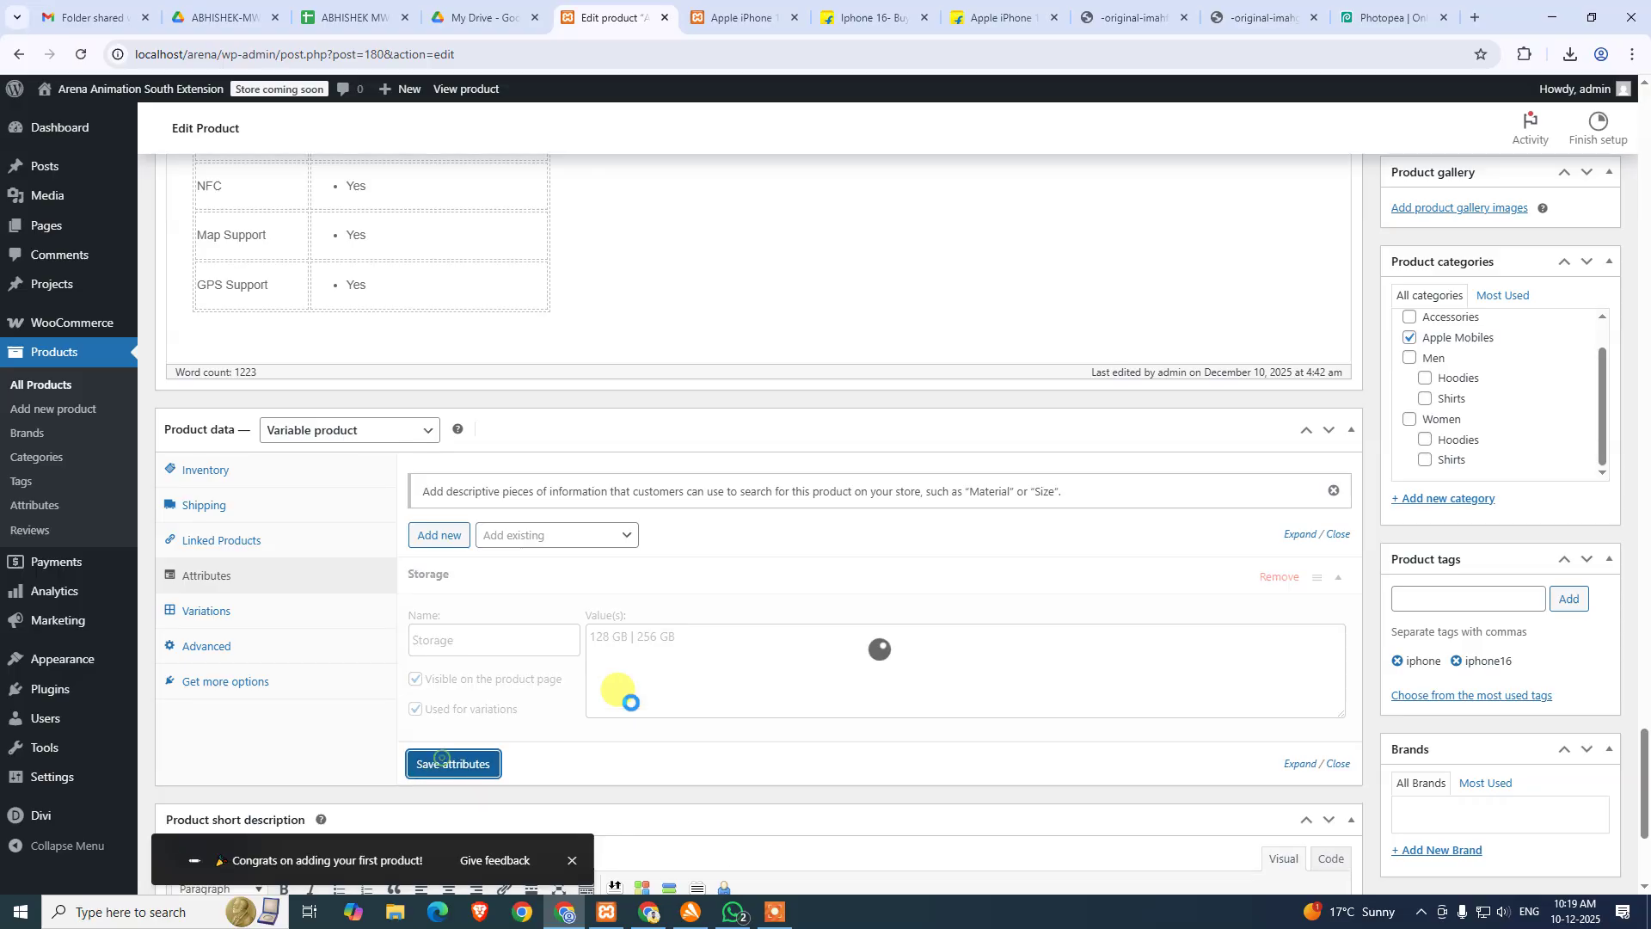
pyautogui.click(205, 610)
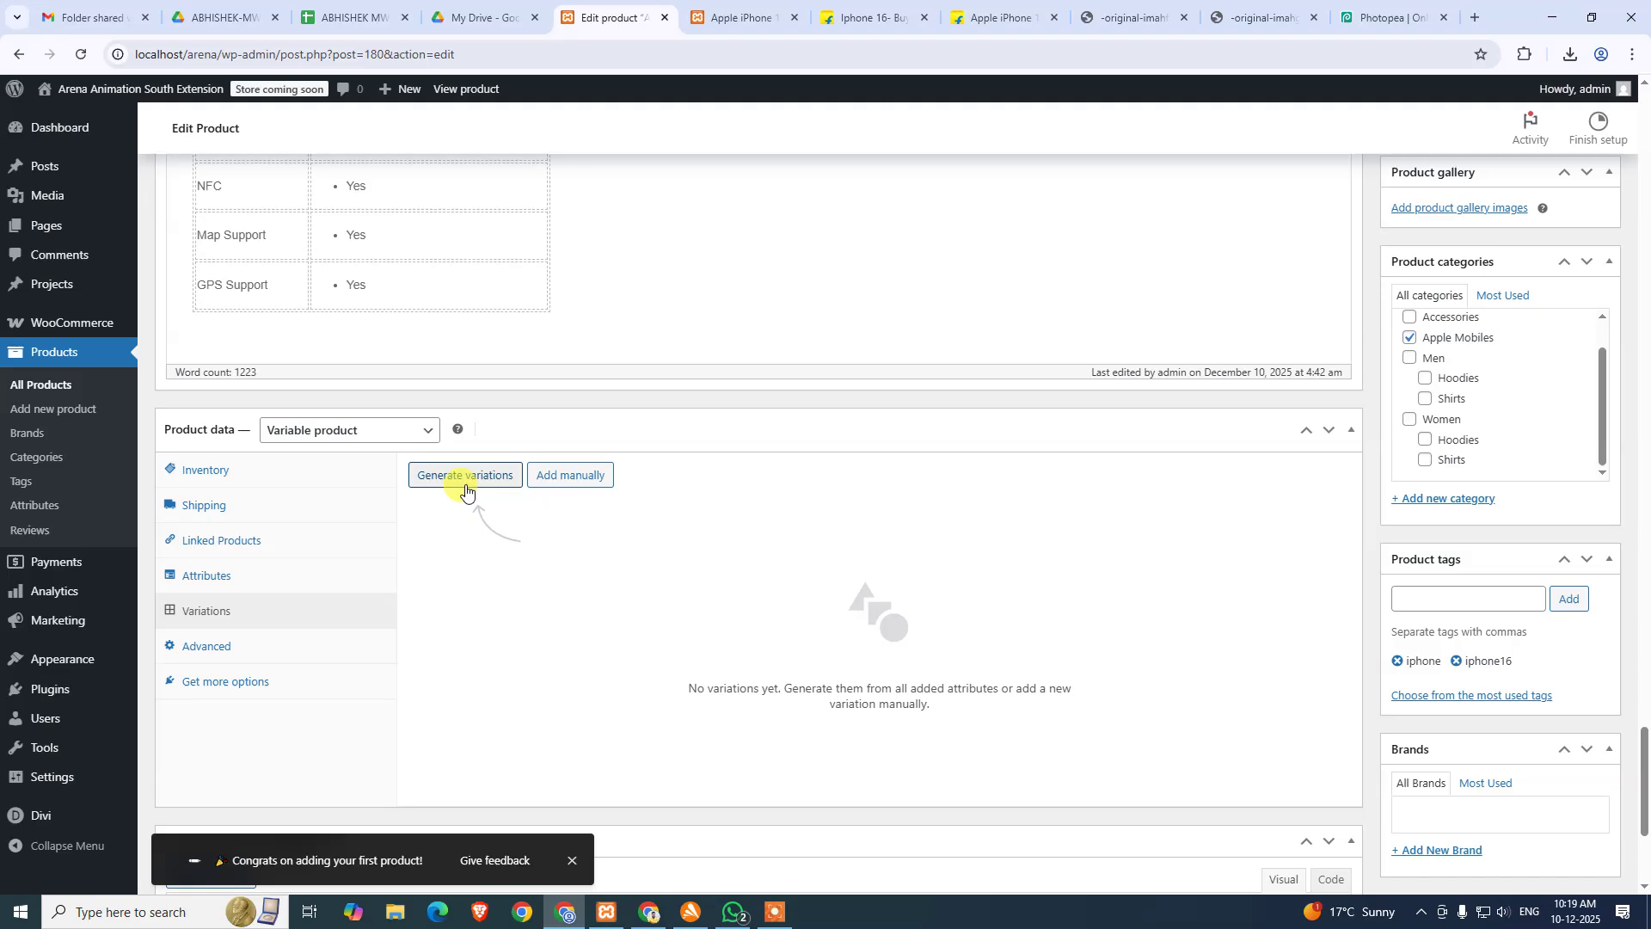
# - Generate the 128 GB and 256 GB variations and give 128 GB the Black iPhone photo
pyautogui.click(465, 477)
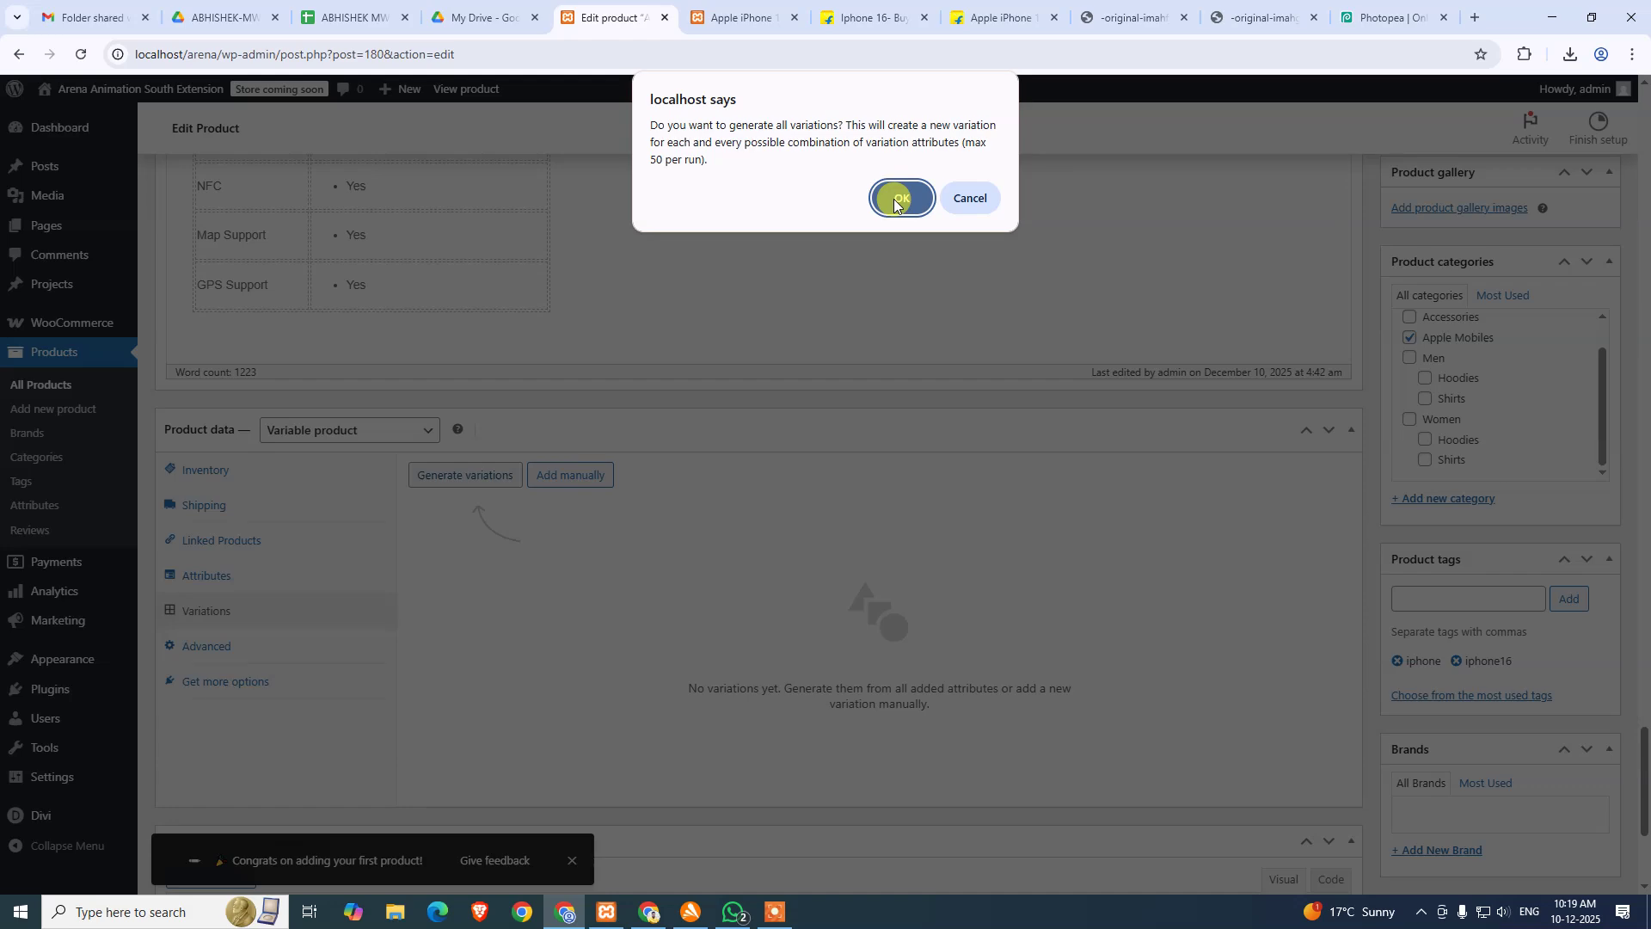
pyautogui.click(894, 199)
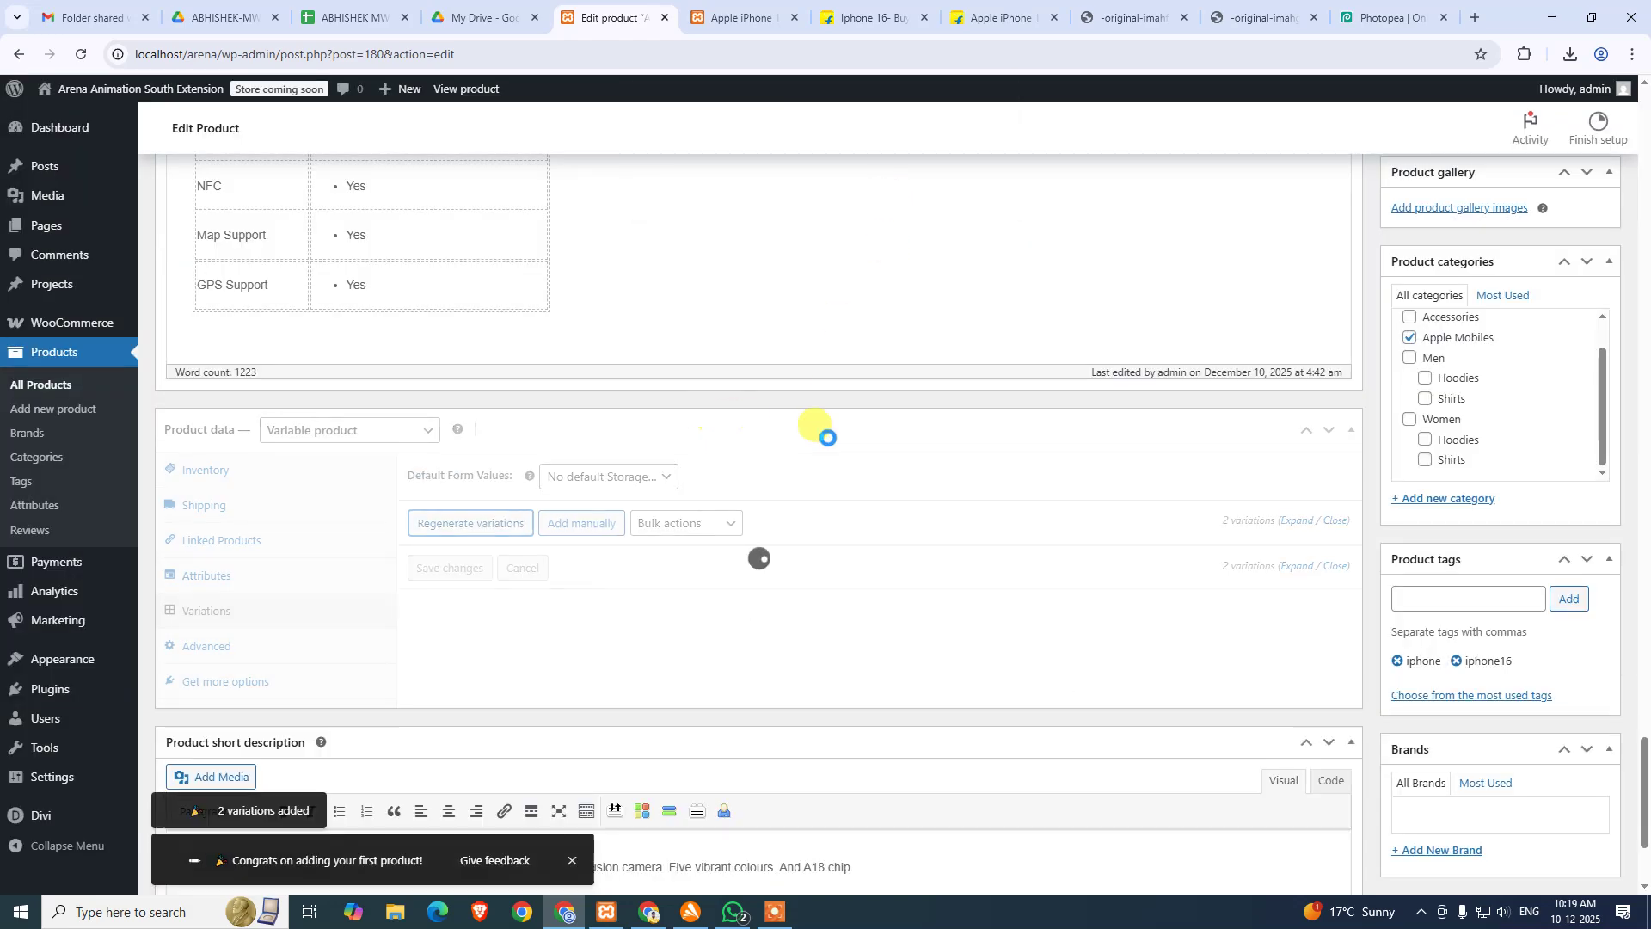
pyautogui.scroll(-2, 516, 576)
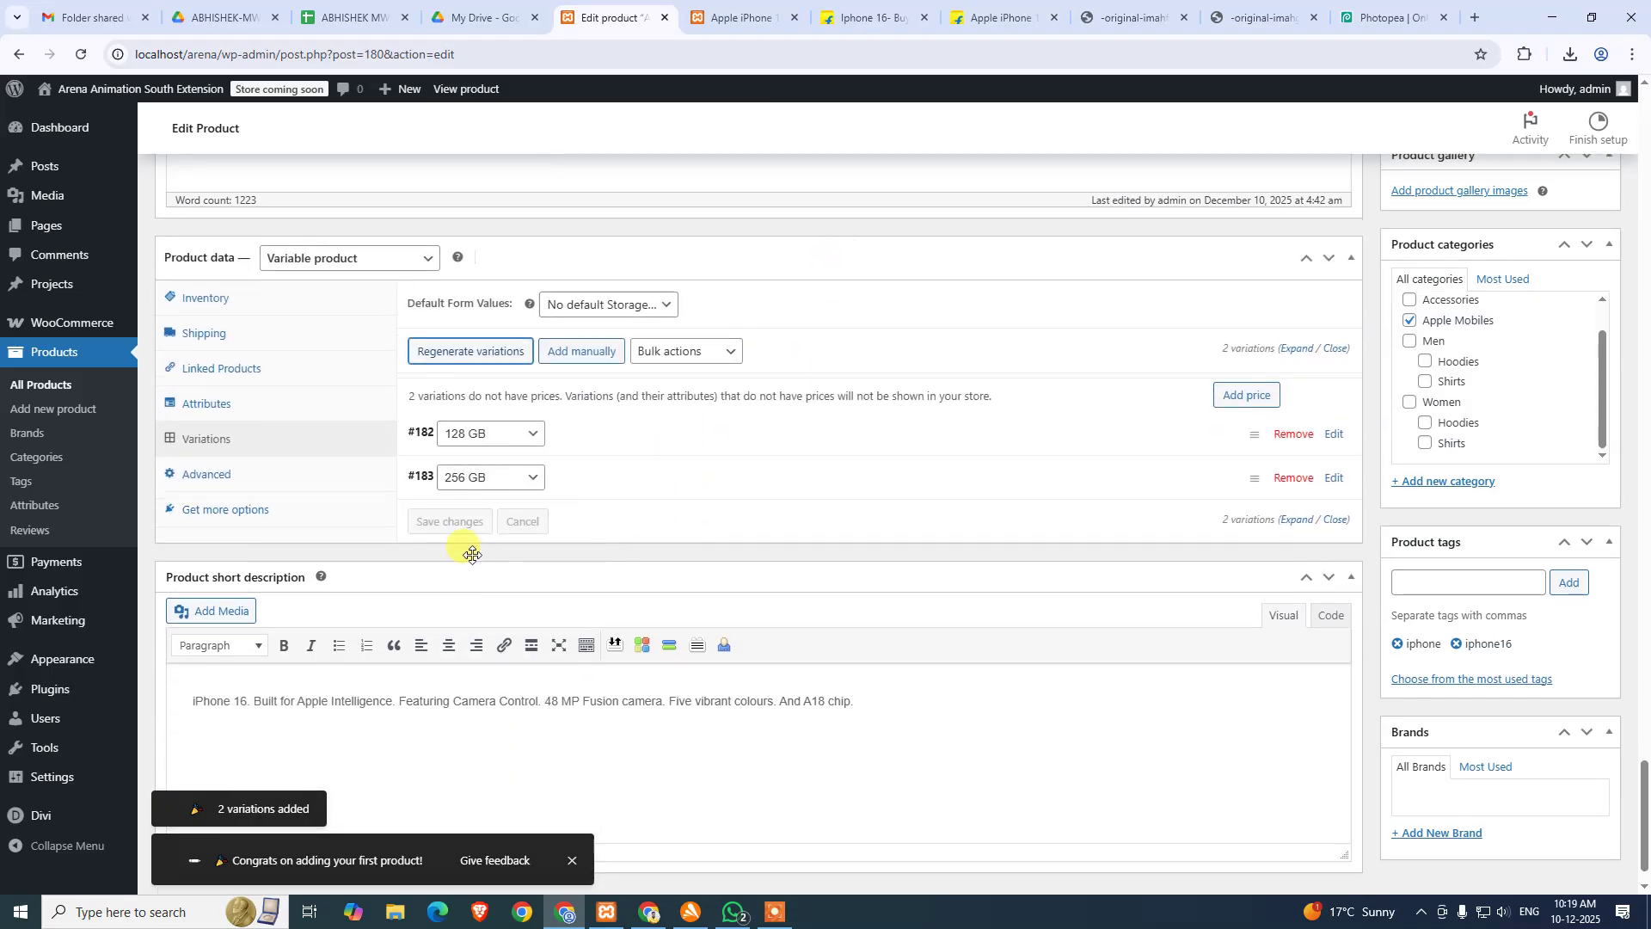
pyautogui.click(641, 453)
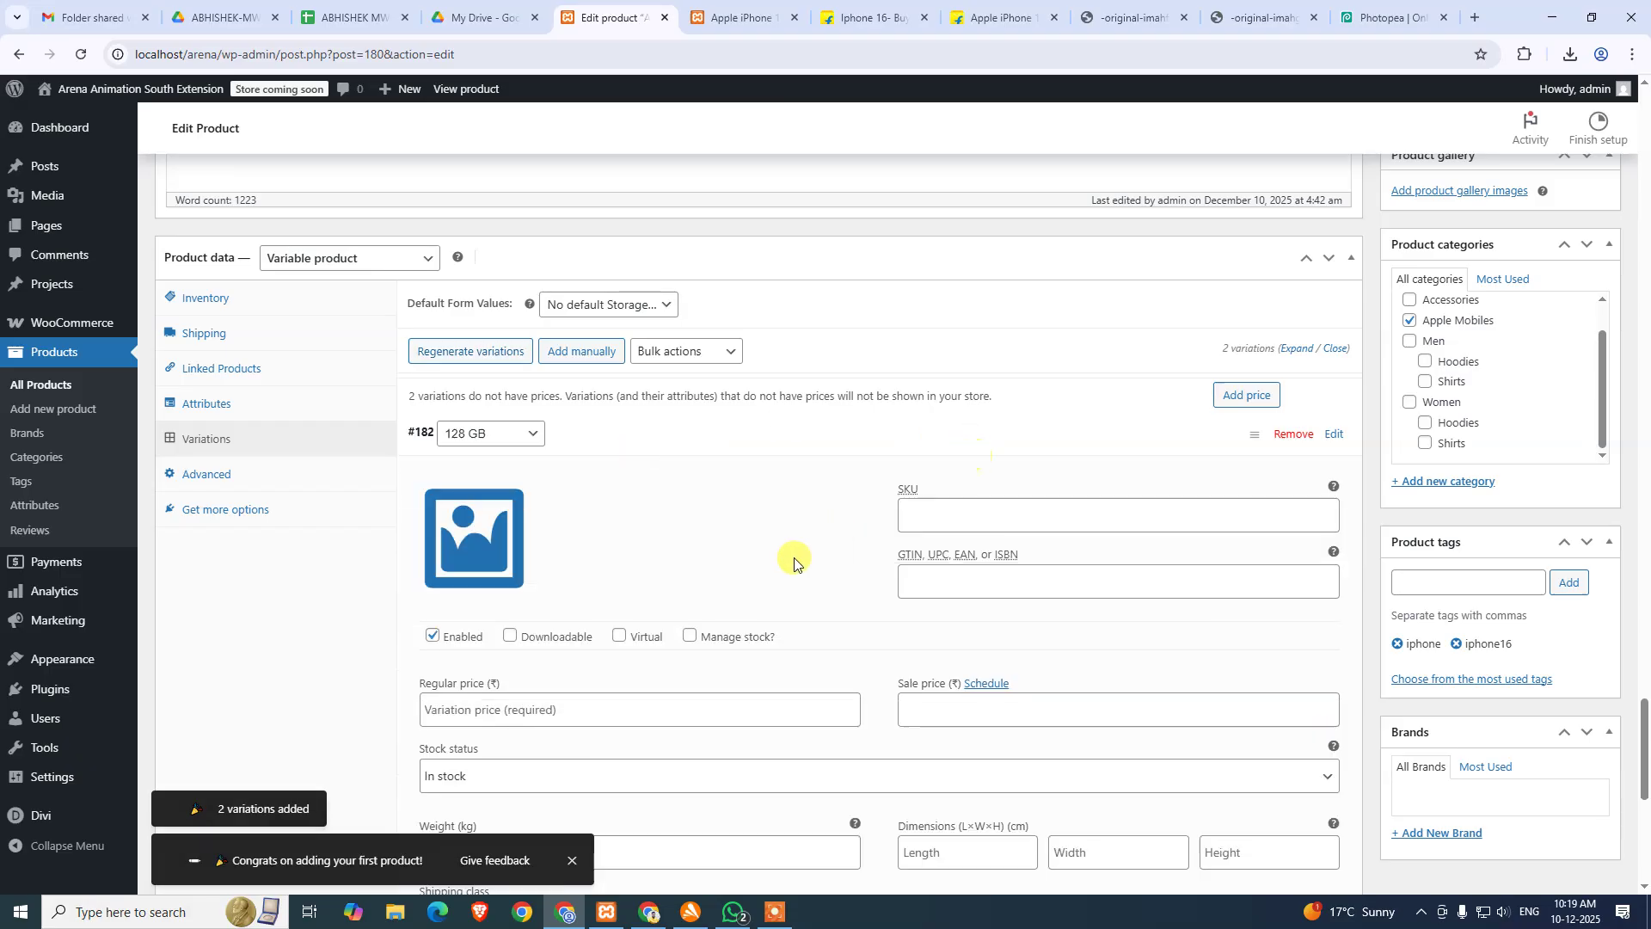
pyautogui.scroll(-2, 792, 559)
pyautogui.click(486, 415)
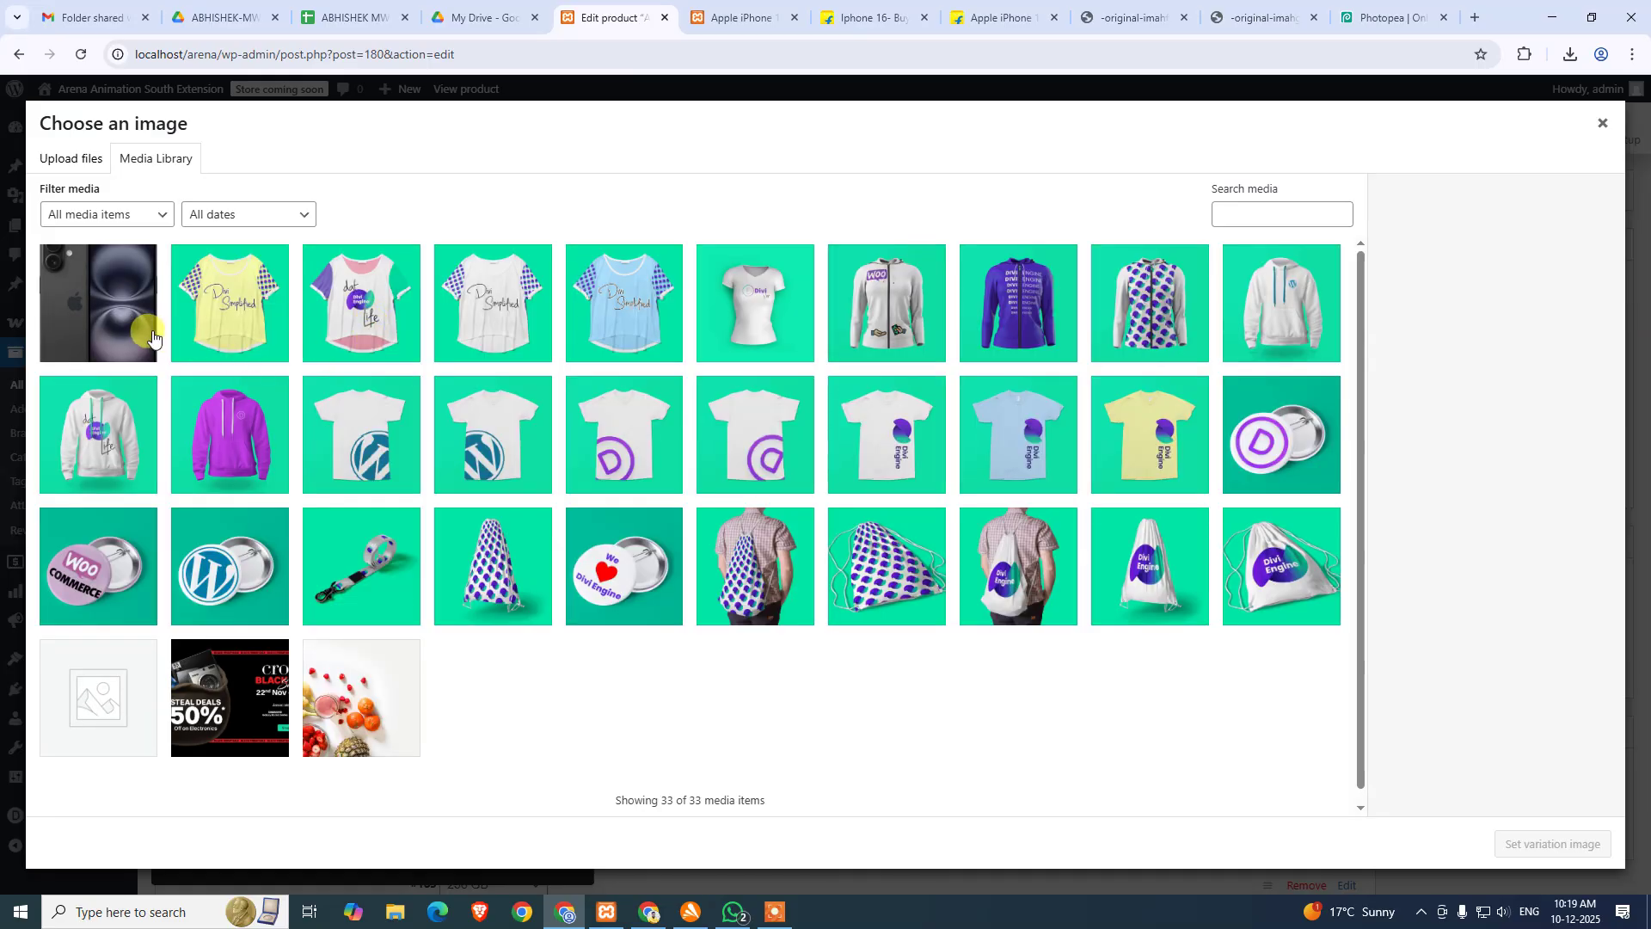
pyautogui.click(150, 330)
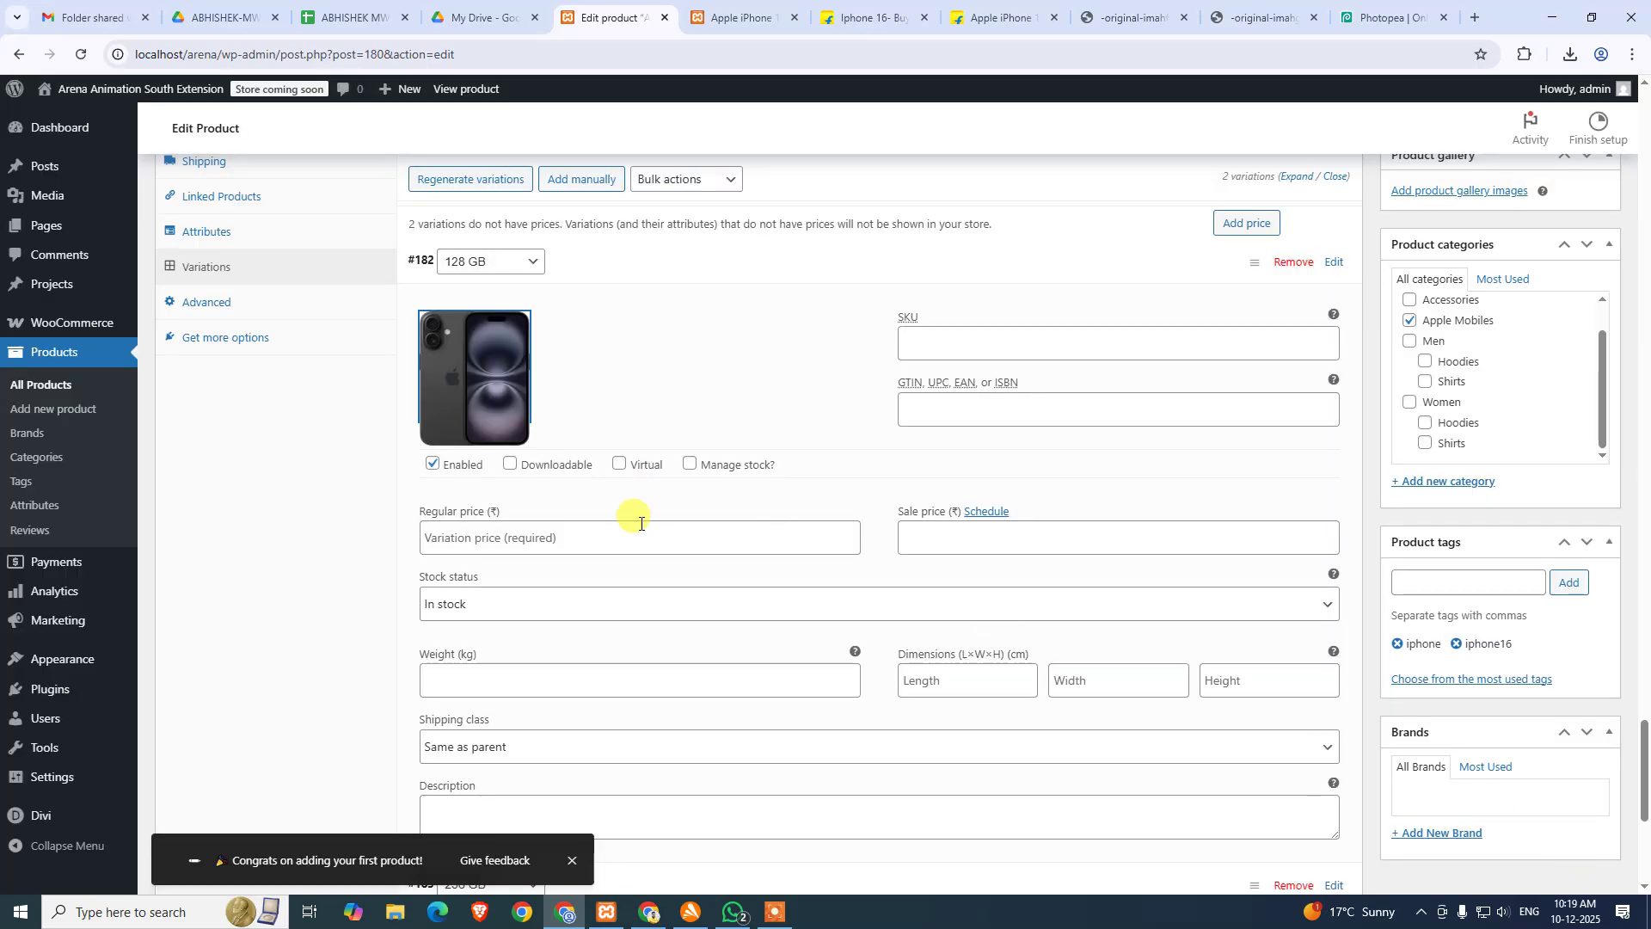
# - Set the Black iPhone photo as the 256 GB variation's image
pyautogui.scroll(-5, 602, 533)
pyautogui.click(669, 439)
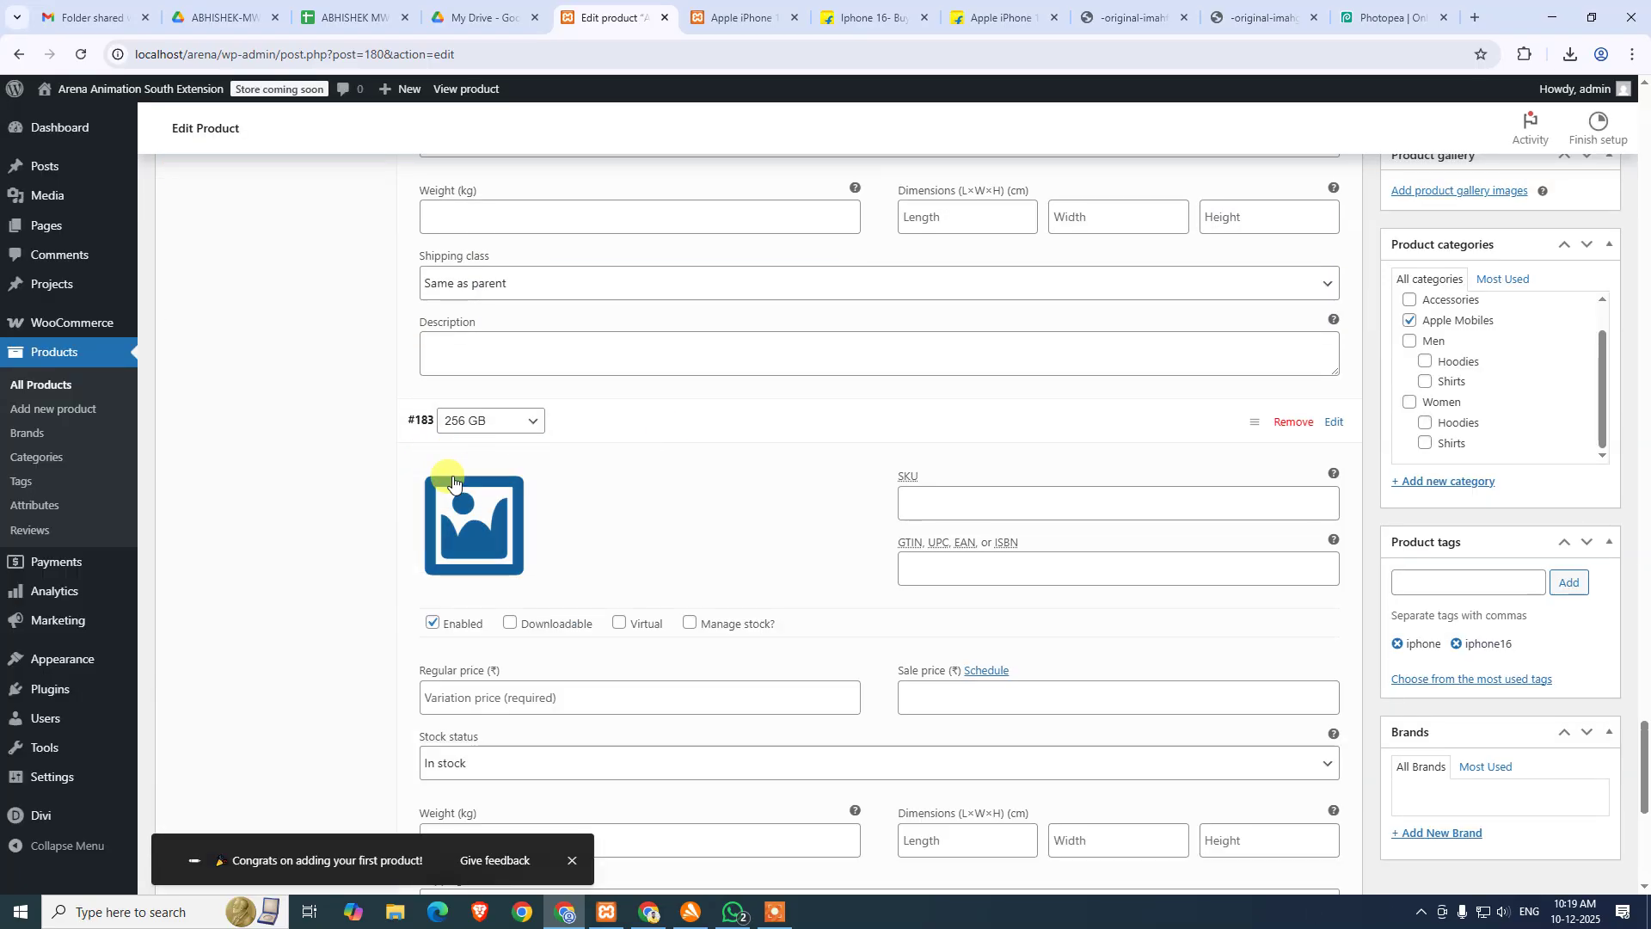
pyautogui.click(452, 494)
pyautogui.click(86, 309)
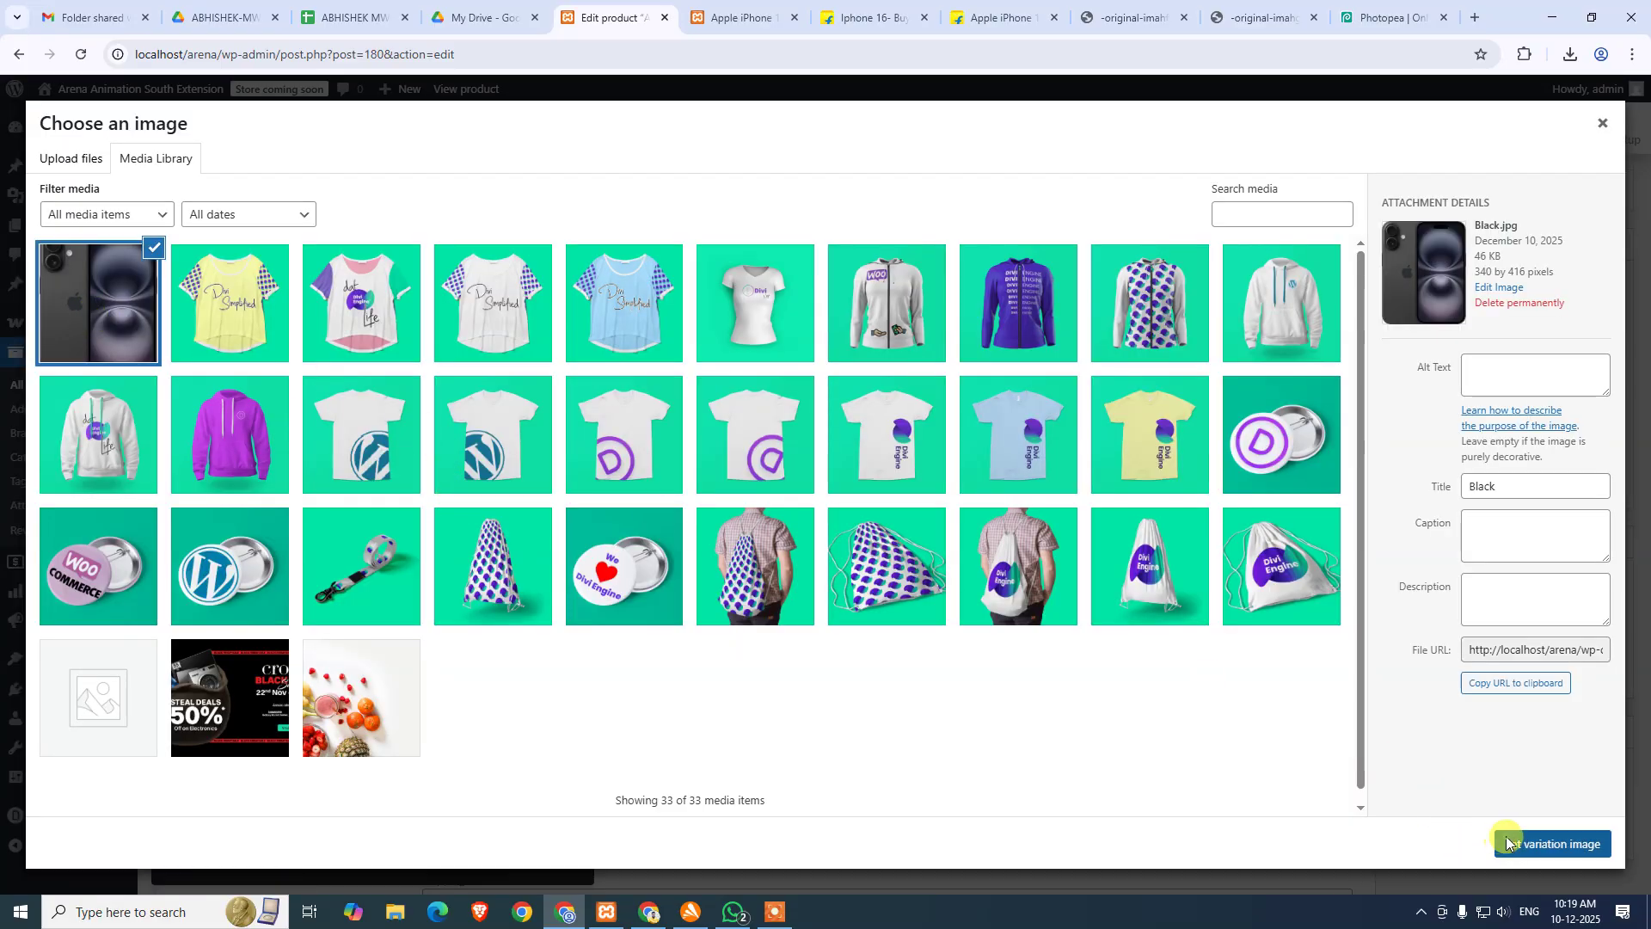
pyautogui.click(1507, 842)
pyautogui.scroll(4, 688, 413)
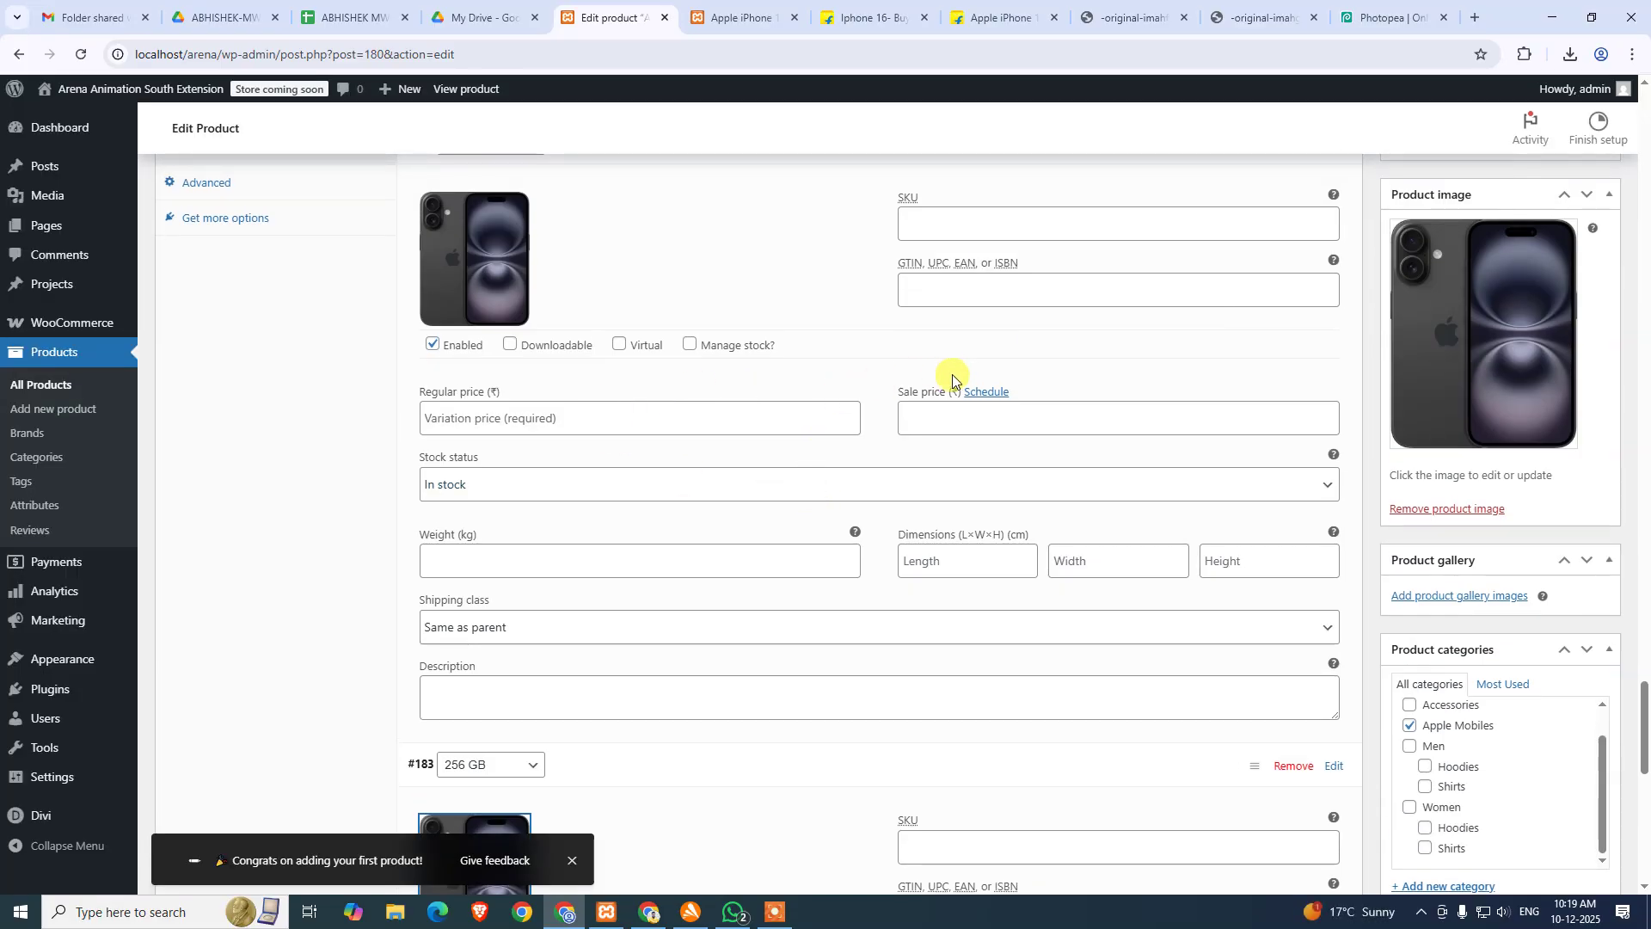
pyautogui.scroll(2, 951, 373)
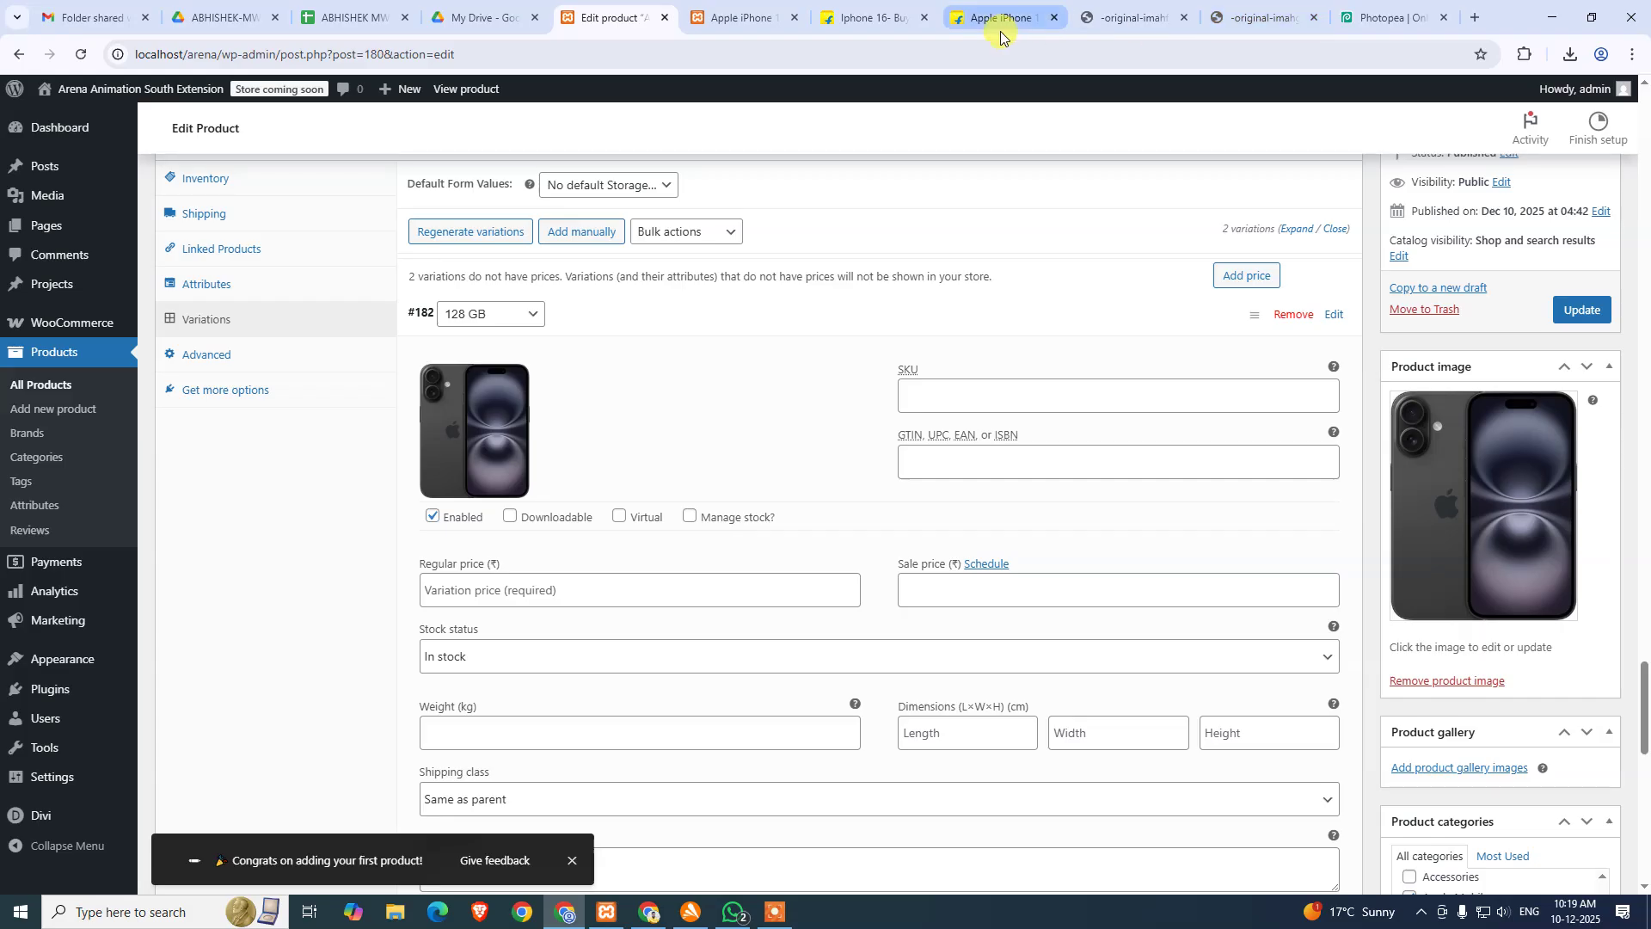
# - Copy Flipkart's ₹79,900 price for the Black 256 GB iPhone 16 and return to the editor
pyautogui.click(1035, 15)
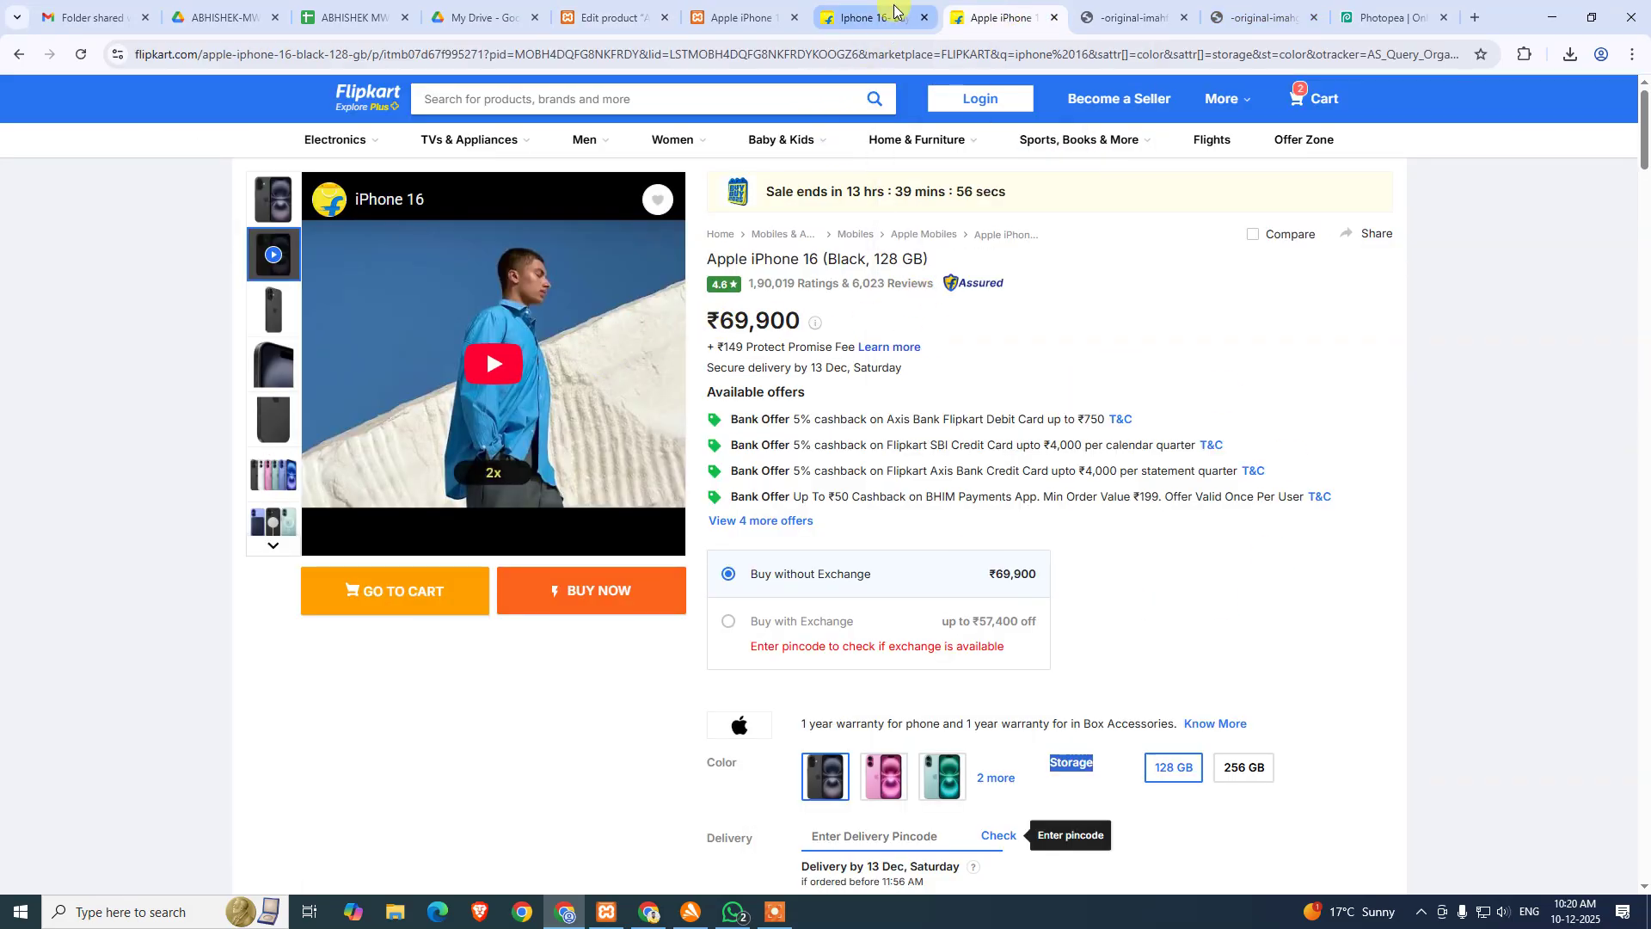
pyautogui.click(1242, 766)
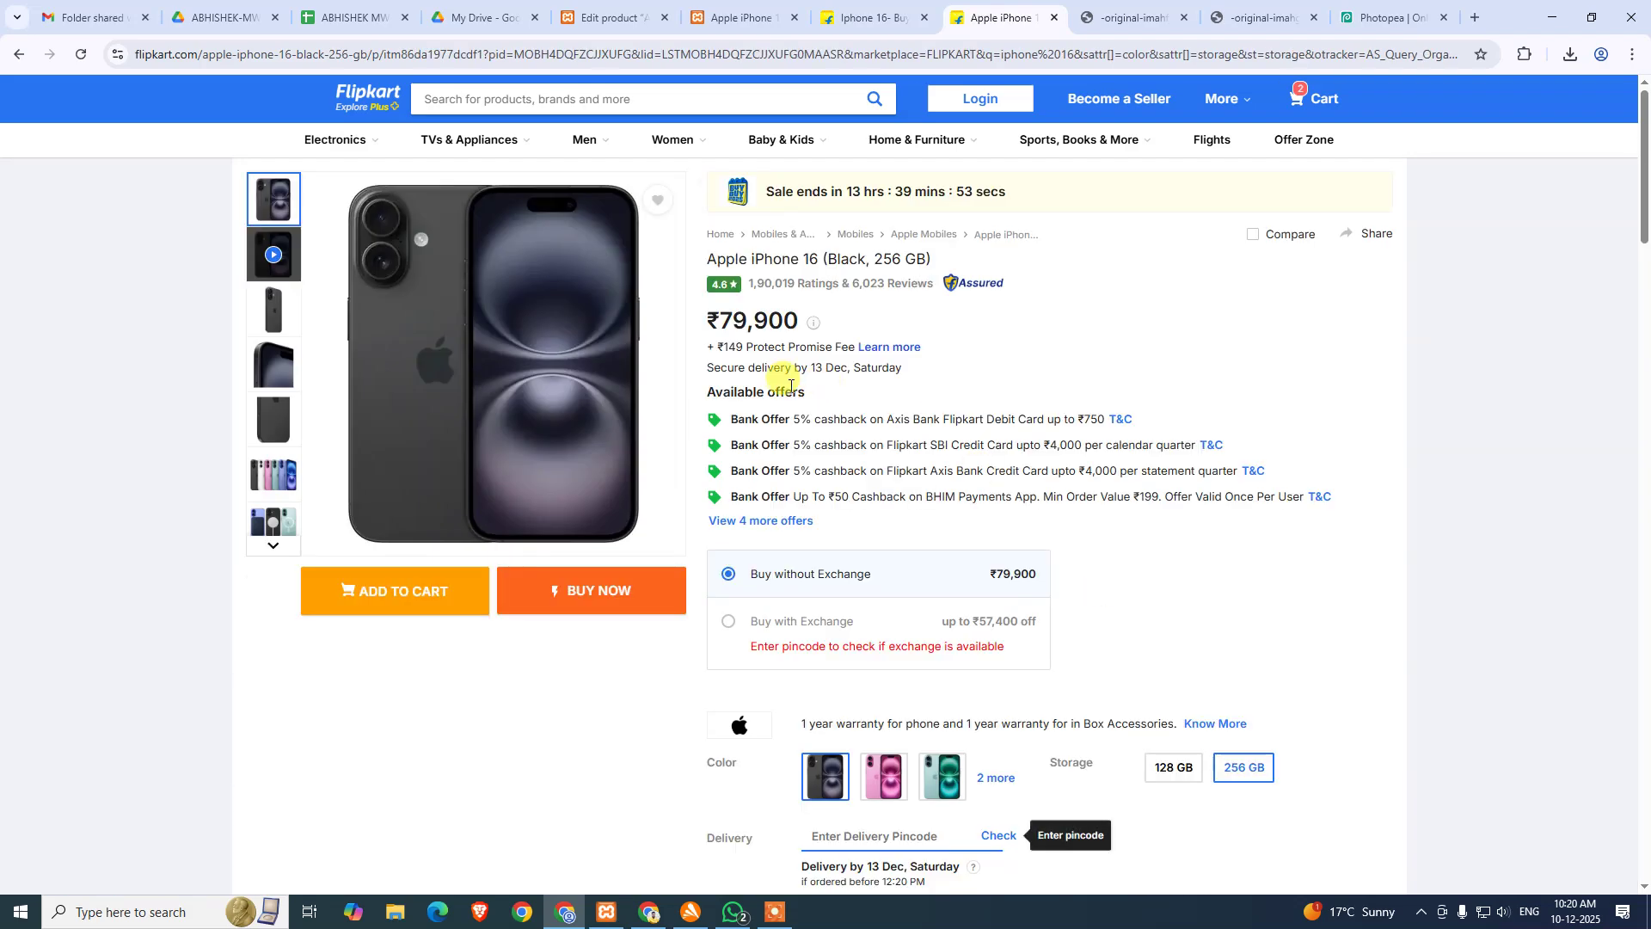
pyautogui.moveTo(721, 320); pyautogui.dragTo(798, 320)
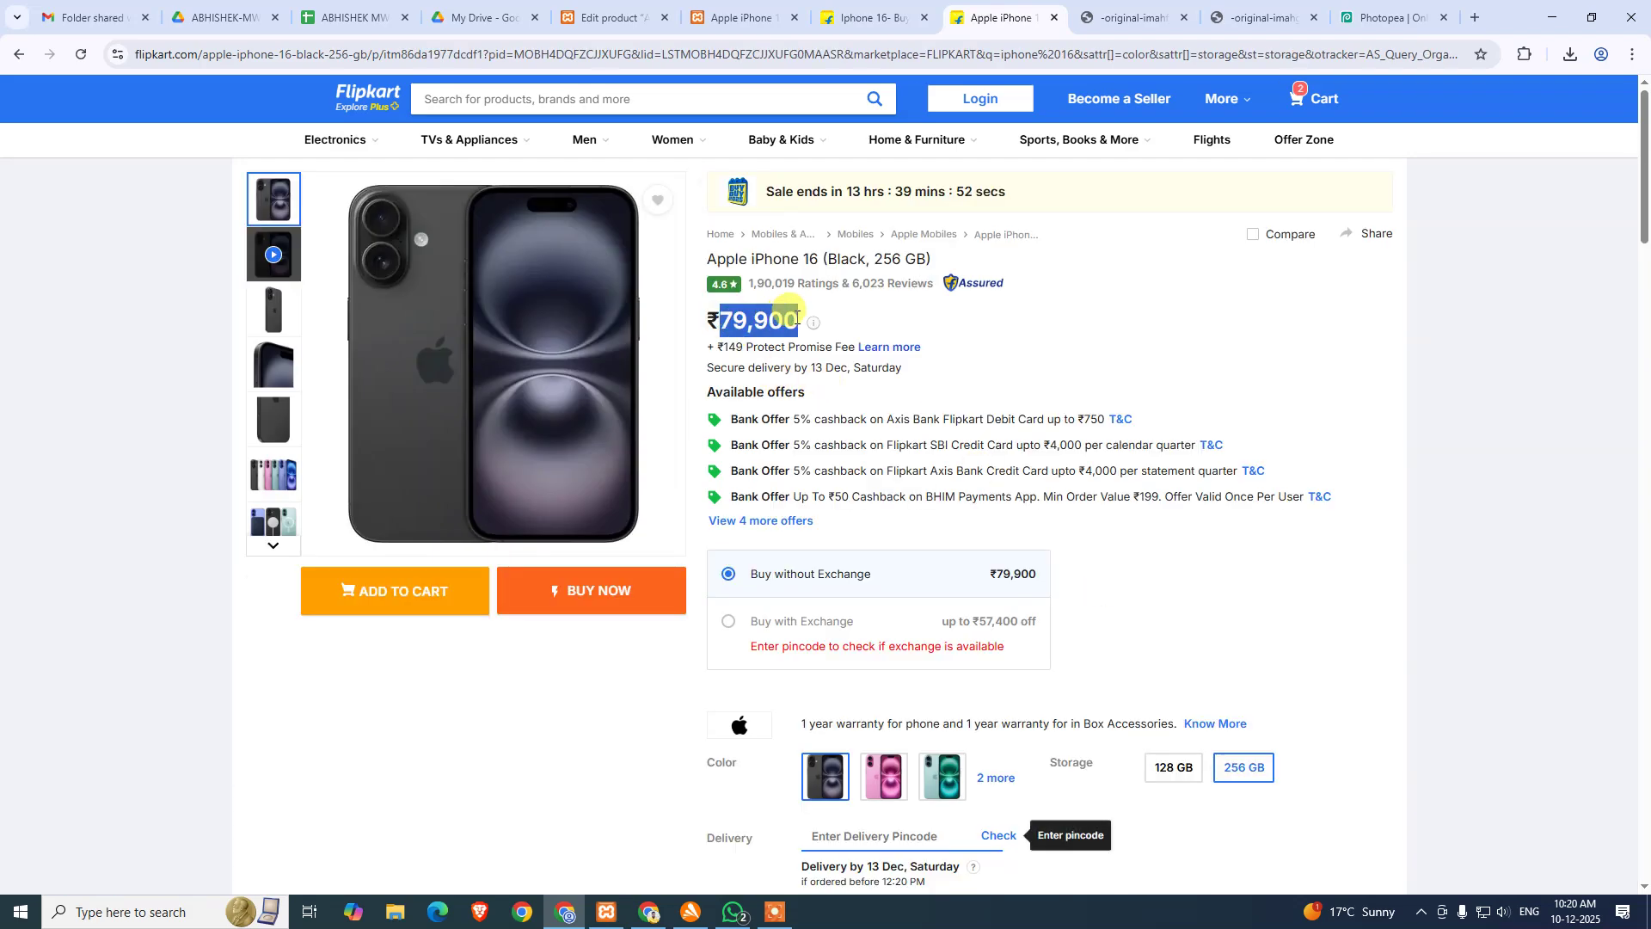
pyautogui.hotkey('ctrl', 'c')
pyautogui.click(868, 17)
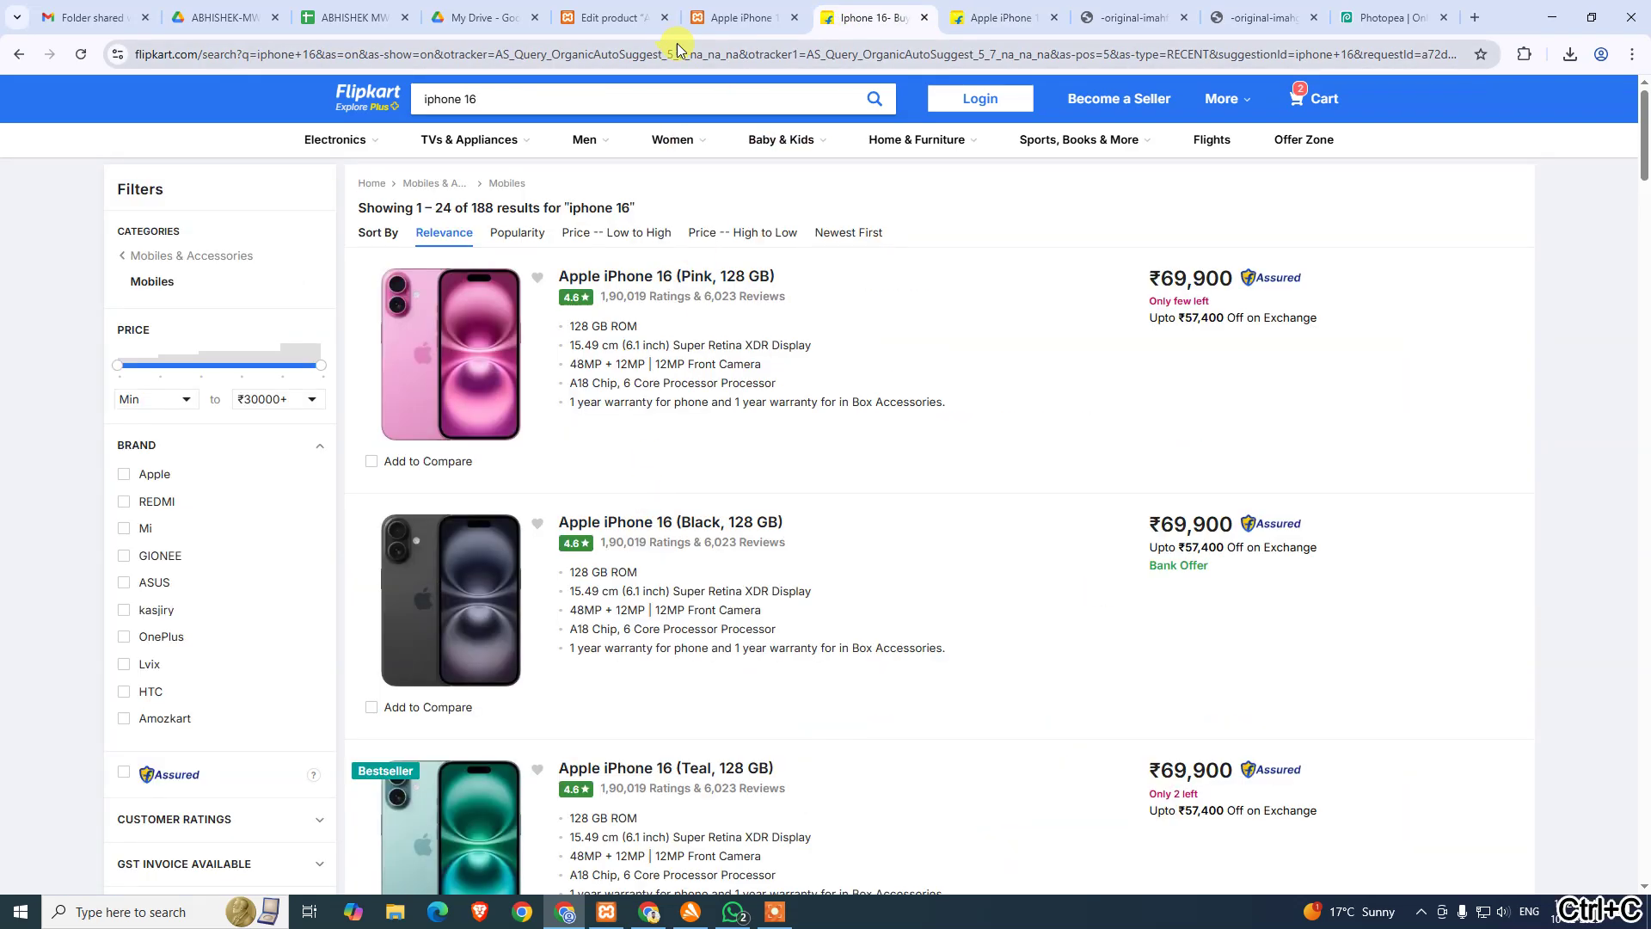
pyautogui.click(612, 19)
pyautogui.scroll(-3, 693, 537)
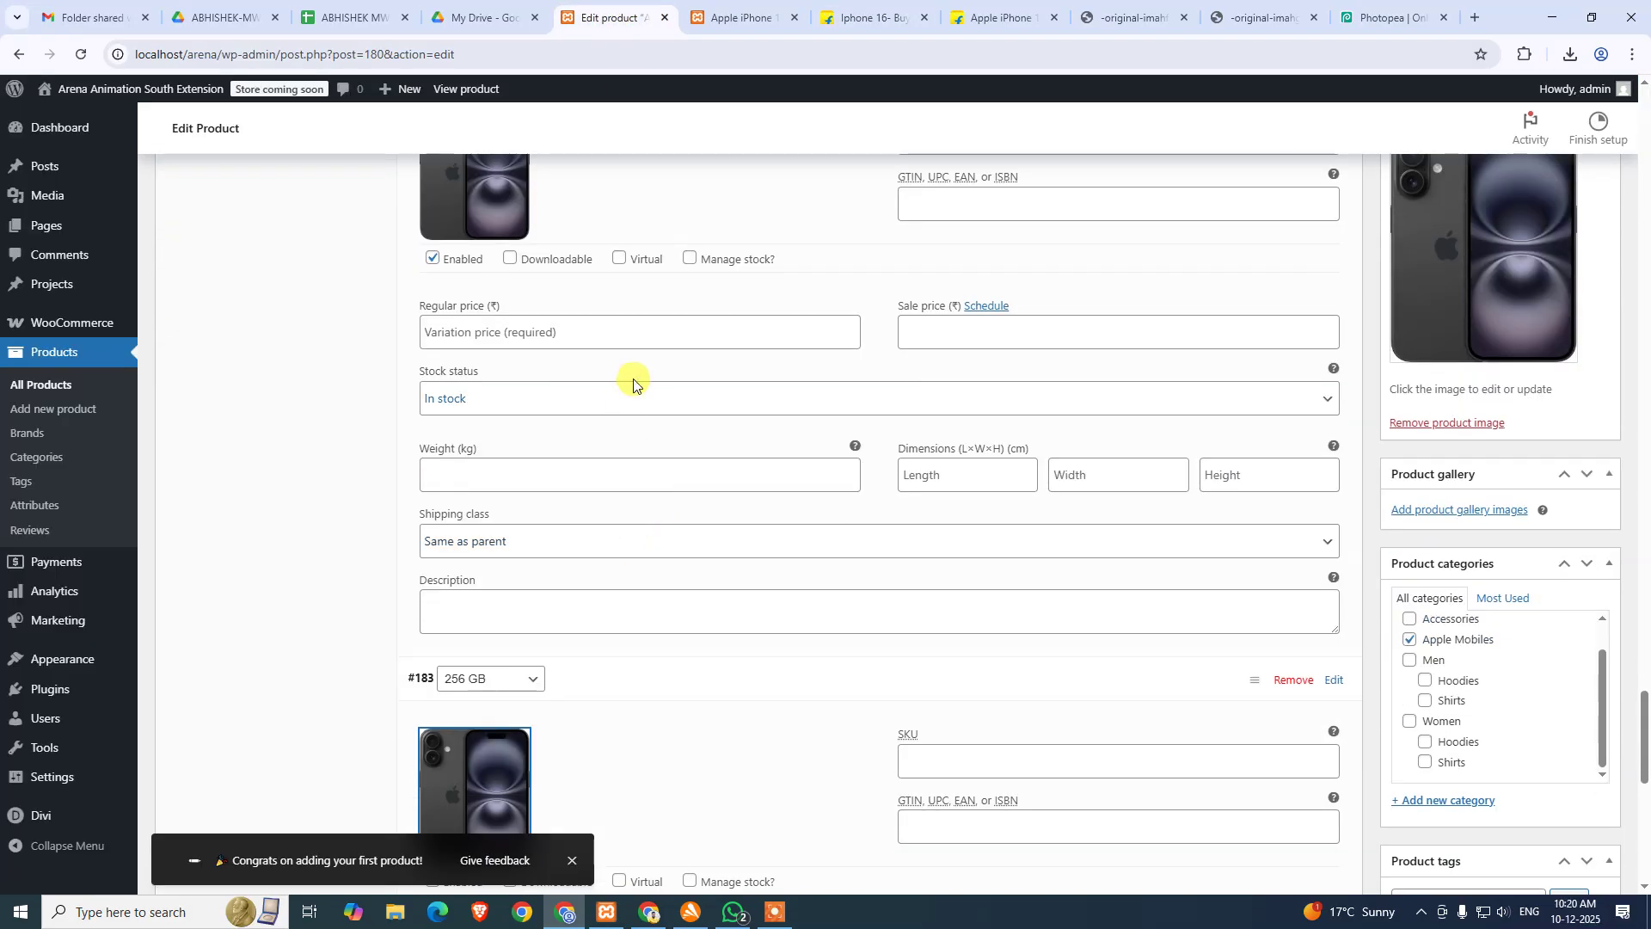
# - Enter the 128 GB variation's prices: regular 79900, sale 69900
pyautogui.click(657, 331)
pyautogui.hotkey('ctrl', 'v')
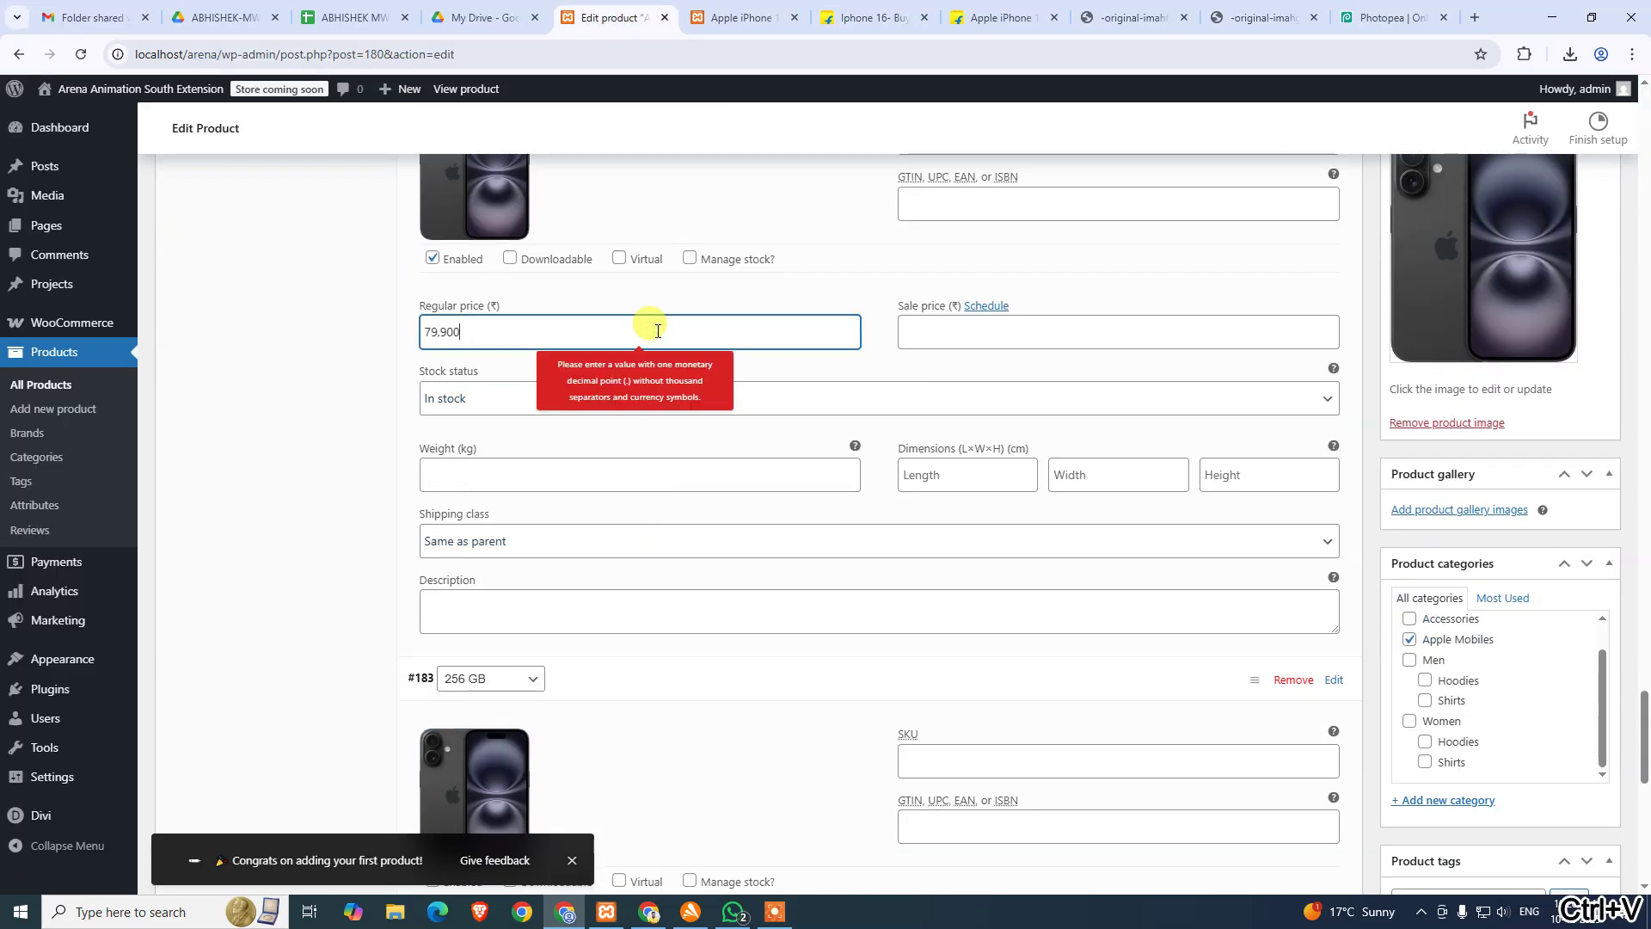
pyautogui.click(923, 327)
pyautogui.hotkey('ctrl', 'v')
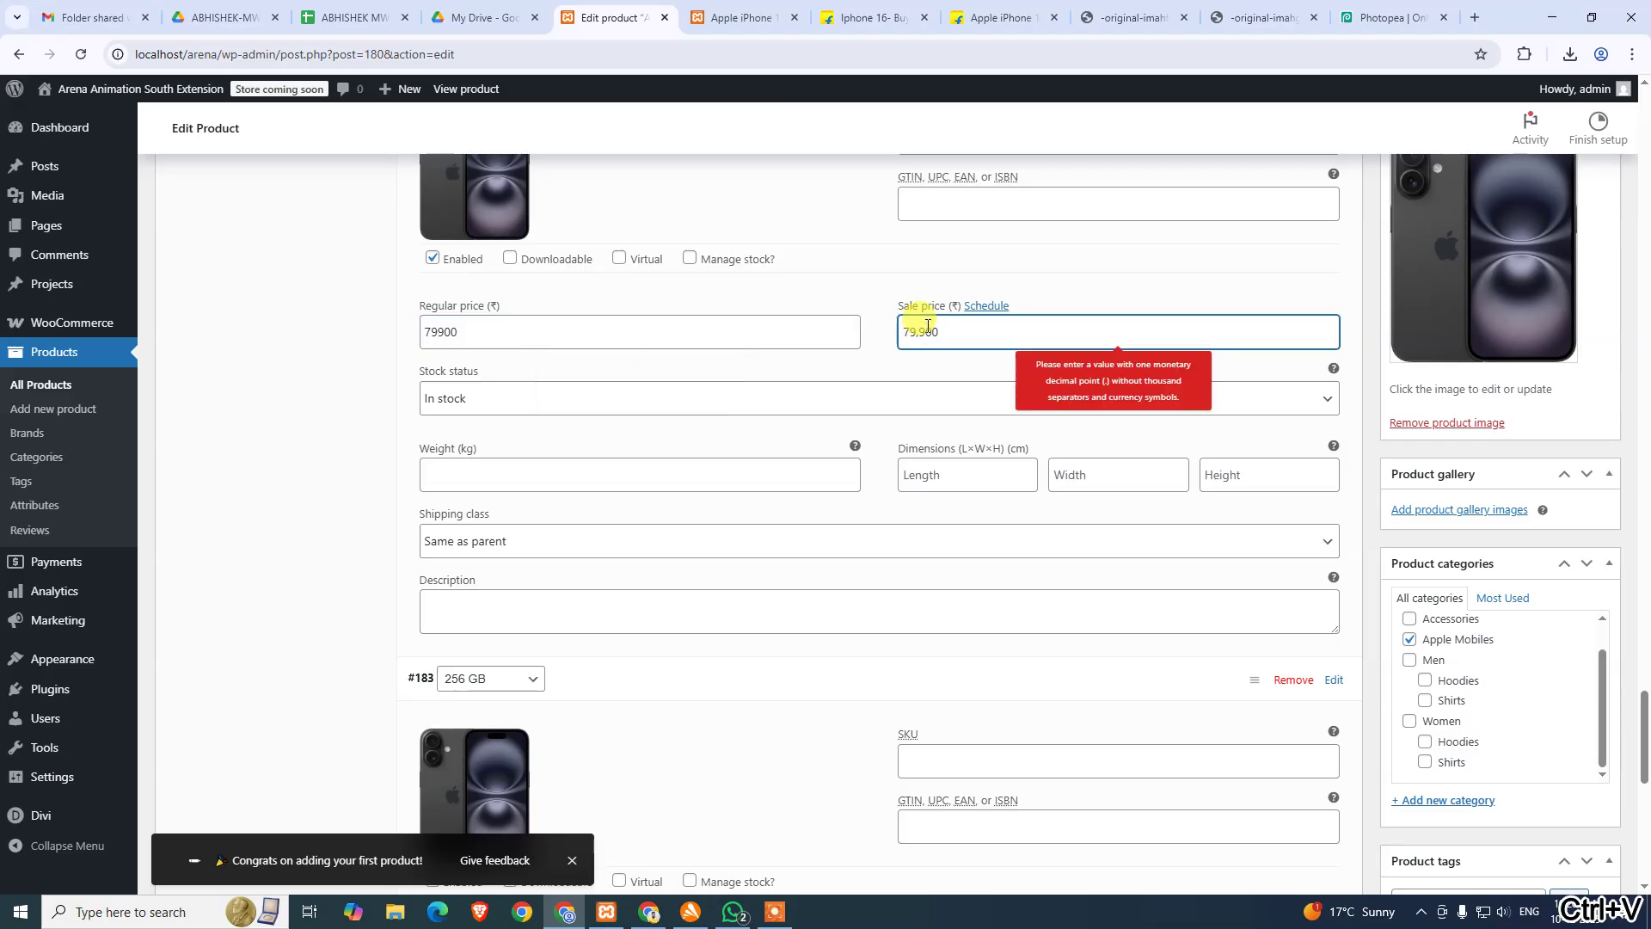
pyautogui.hotkey('ctrl', 'z')
pyautogui.hotkey('shift', 'Tab')
pyautogui.hotkey('shift', 'Tab')
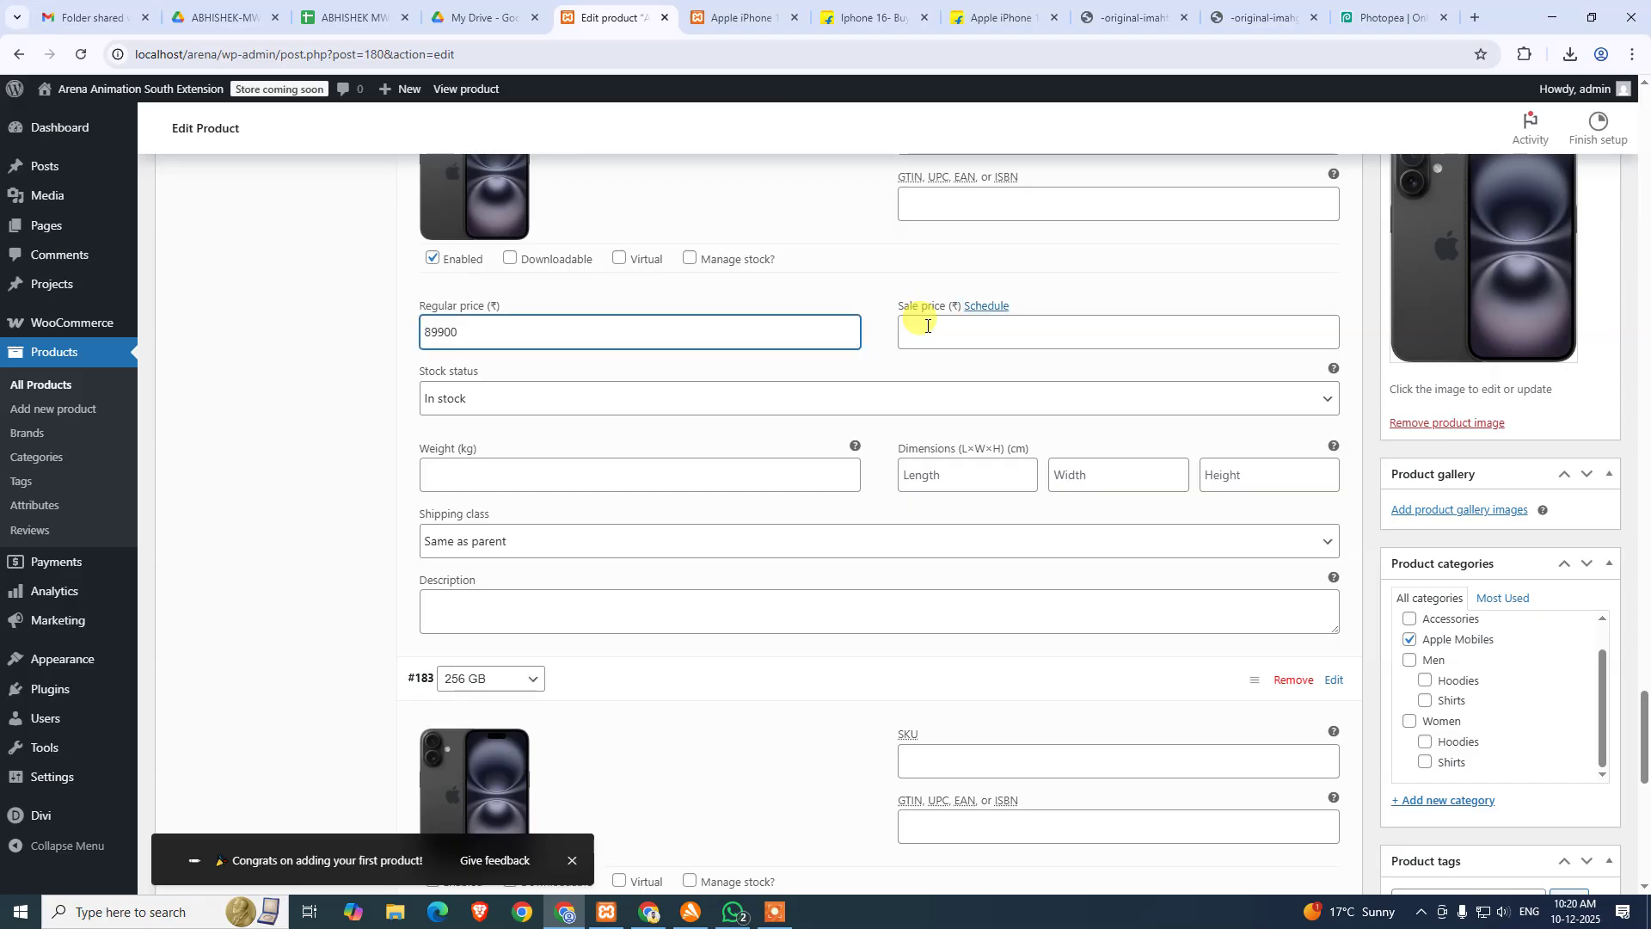
pyautogui.scroll(3, 927, 326)
pyautogui.click(996, 588)
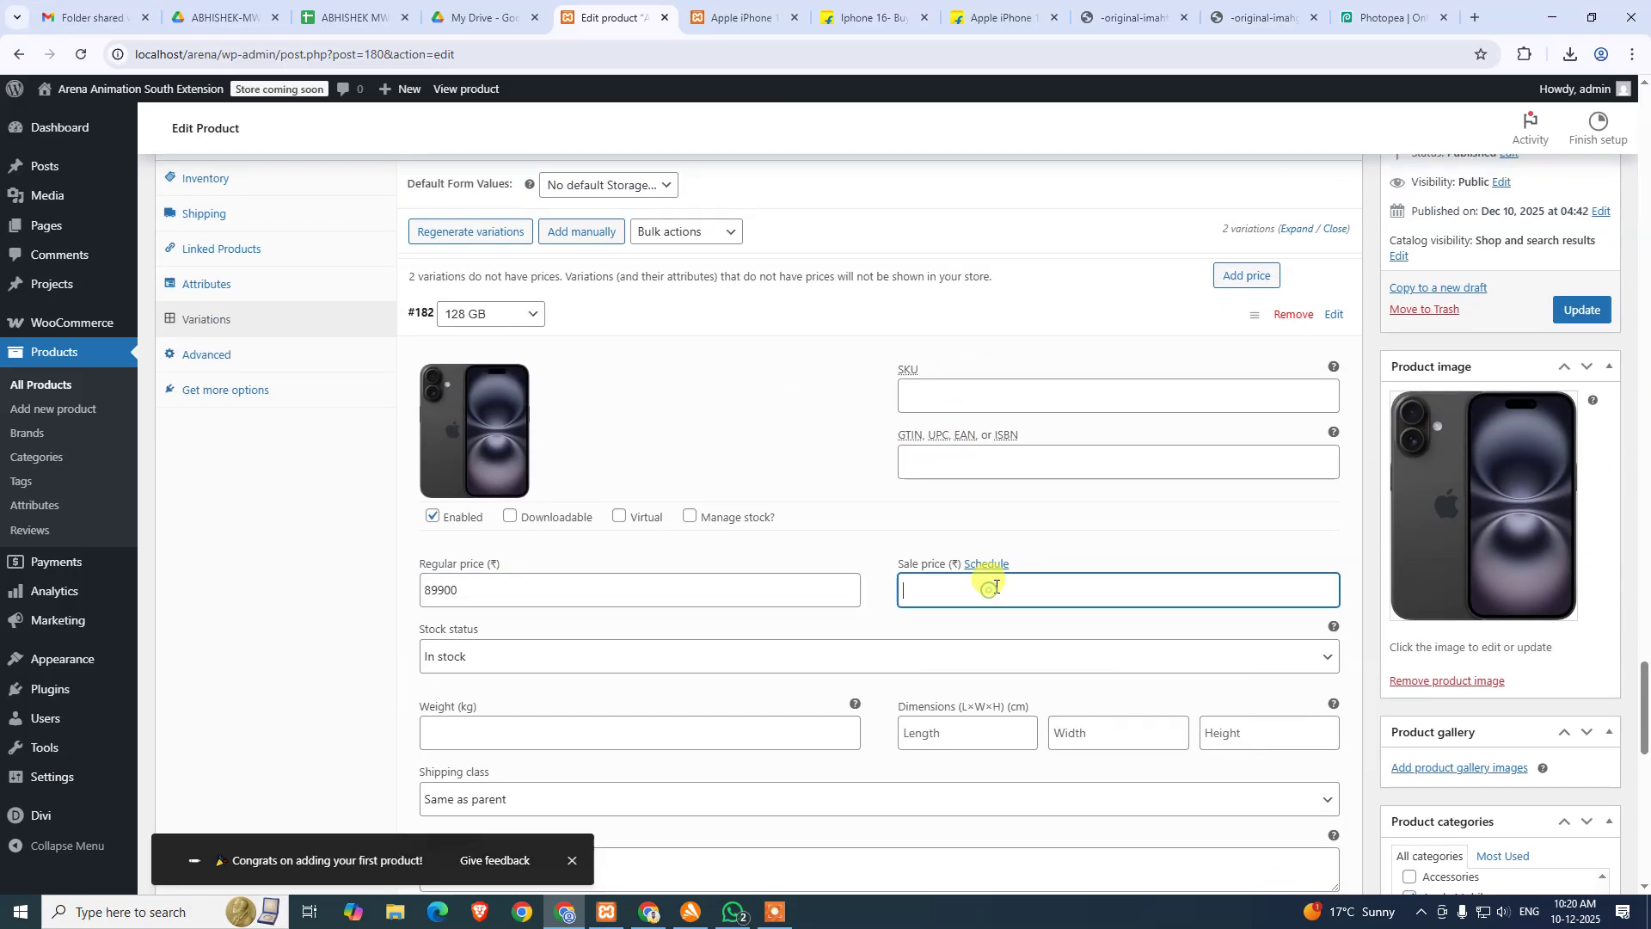
pyautogui.hotkey('ctrl', 'v')
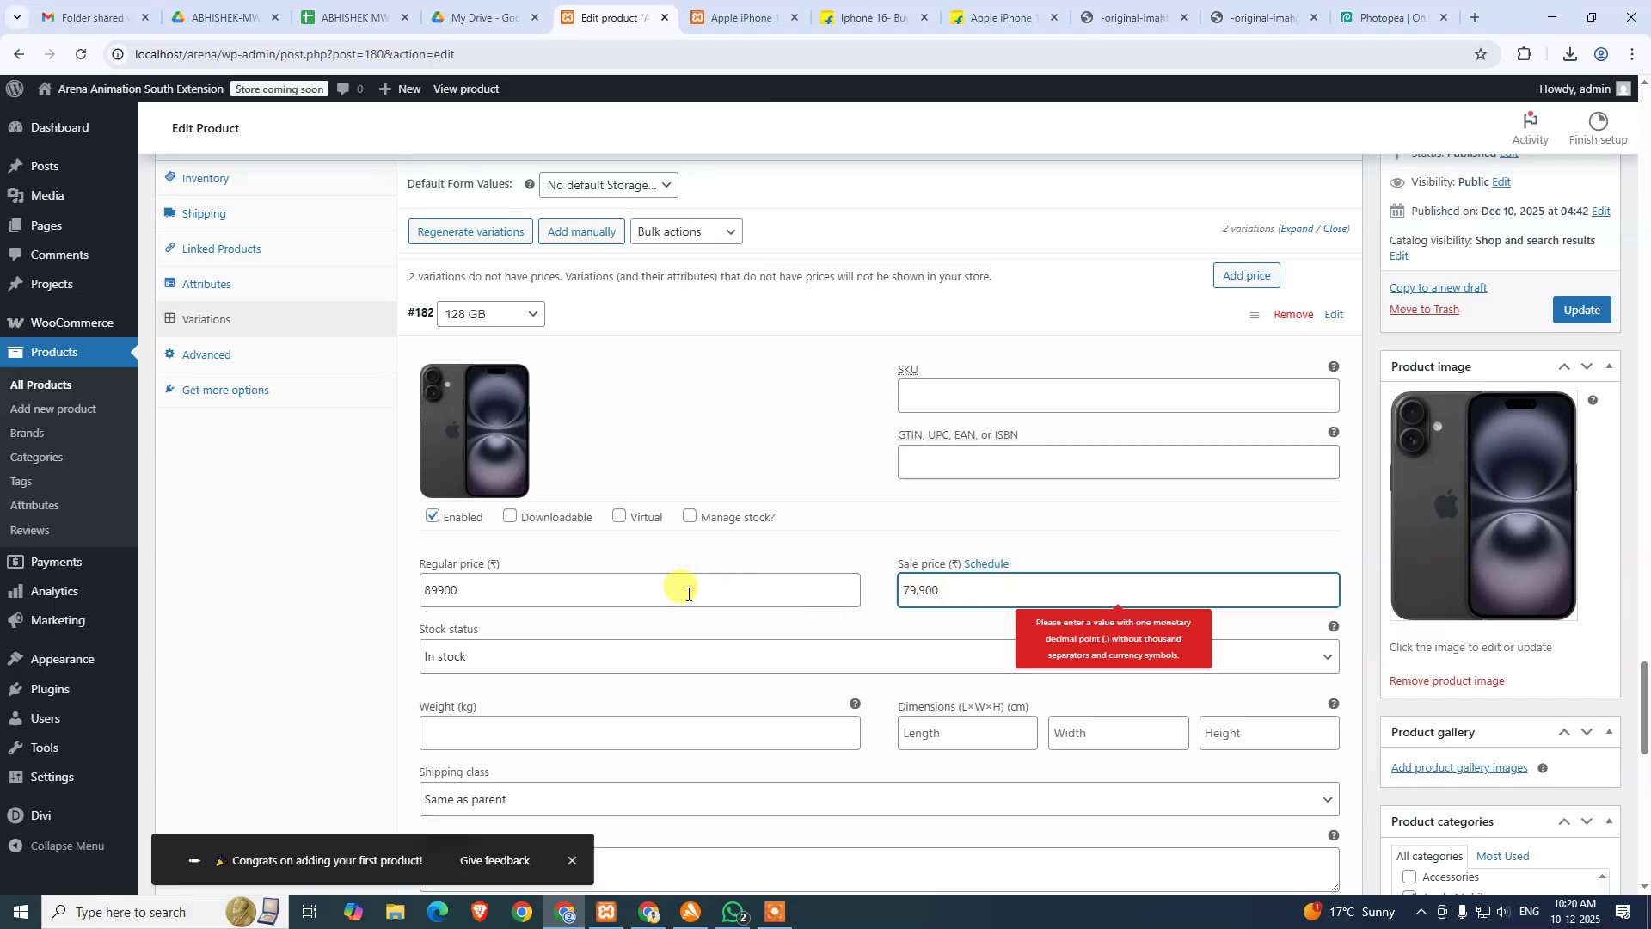
pyautogui.moveTo(687, 594); pyautogui.dragTo(341, 610)
pyautogui.hotkey('ctrl', 'v')
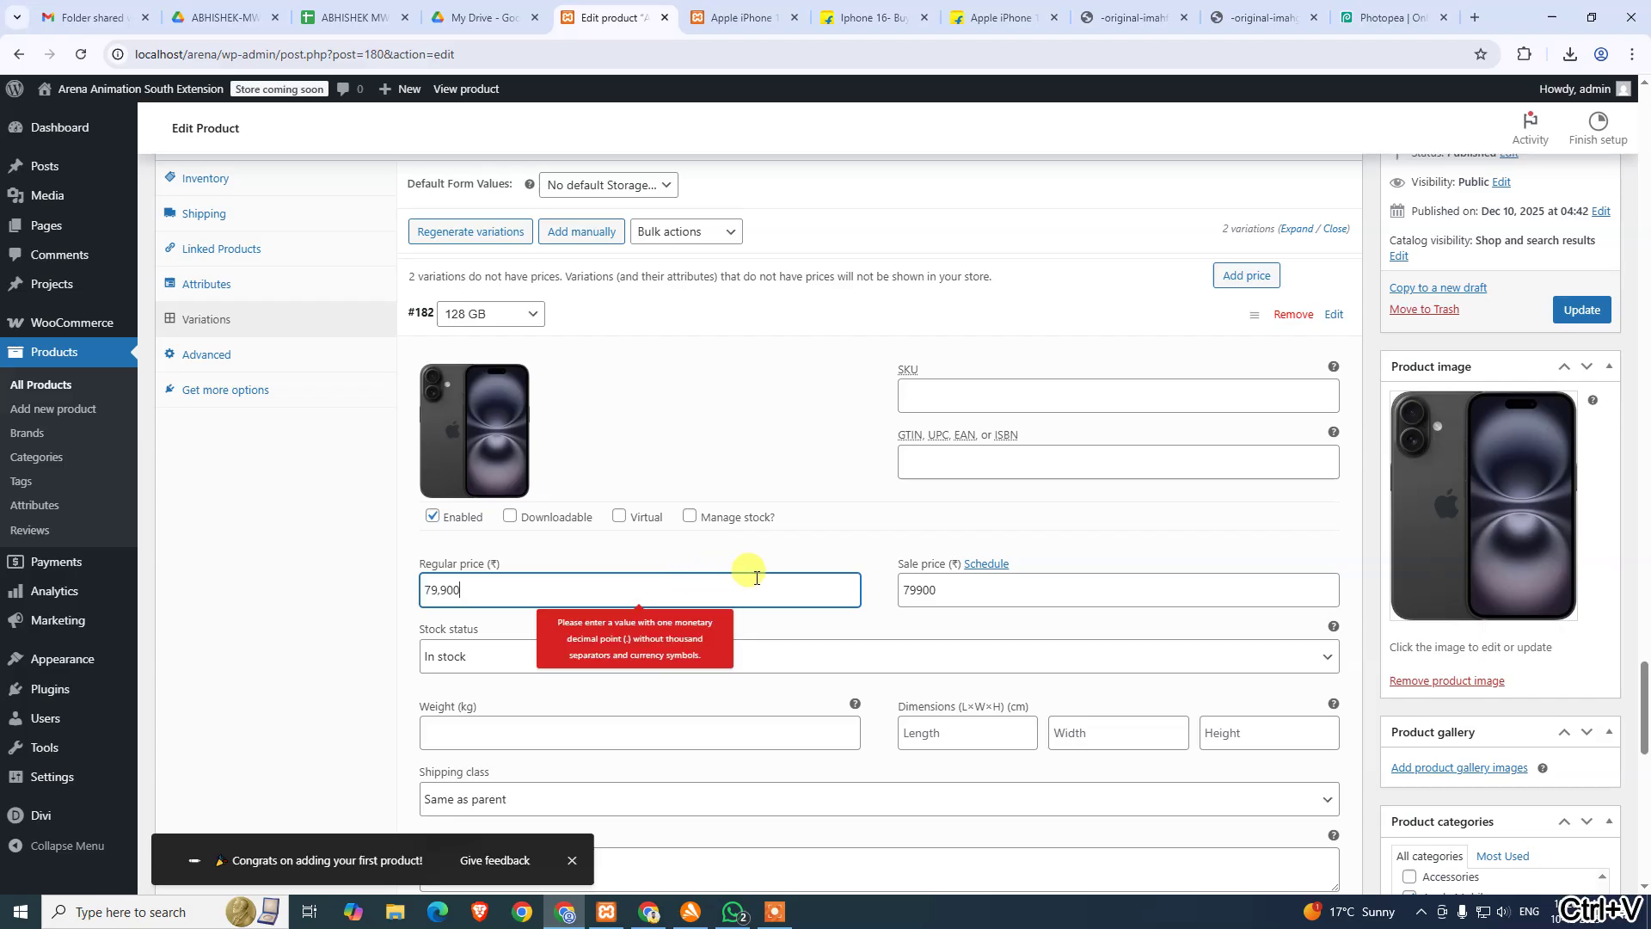
pyautogui.doubleClick(1059, 605)
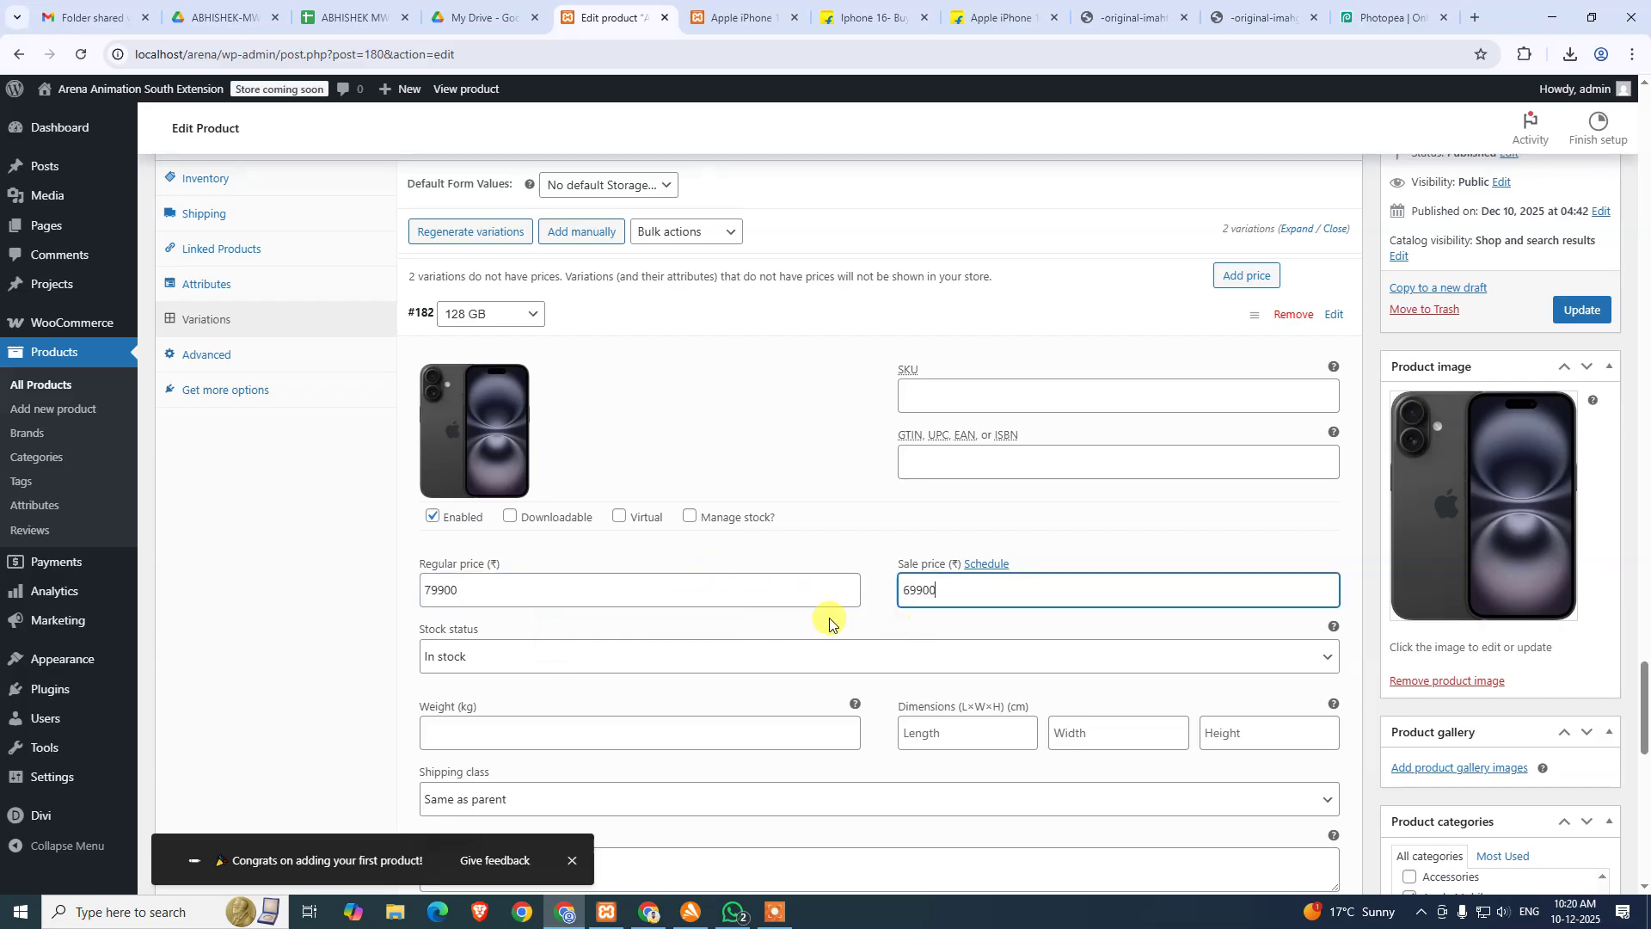
# - Enter the 256 GB variation's prices: regular 89900, sale 79900
pyautogui.scroll(-6, 833, 627)
pyautogui.scroll(-1, 617, 590)
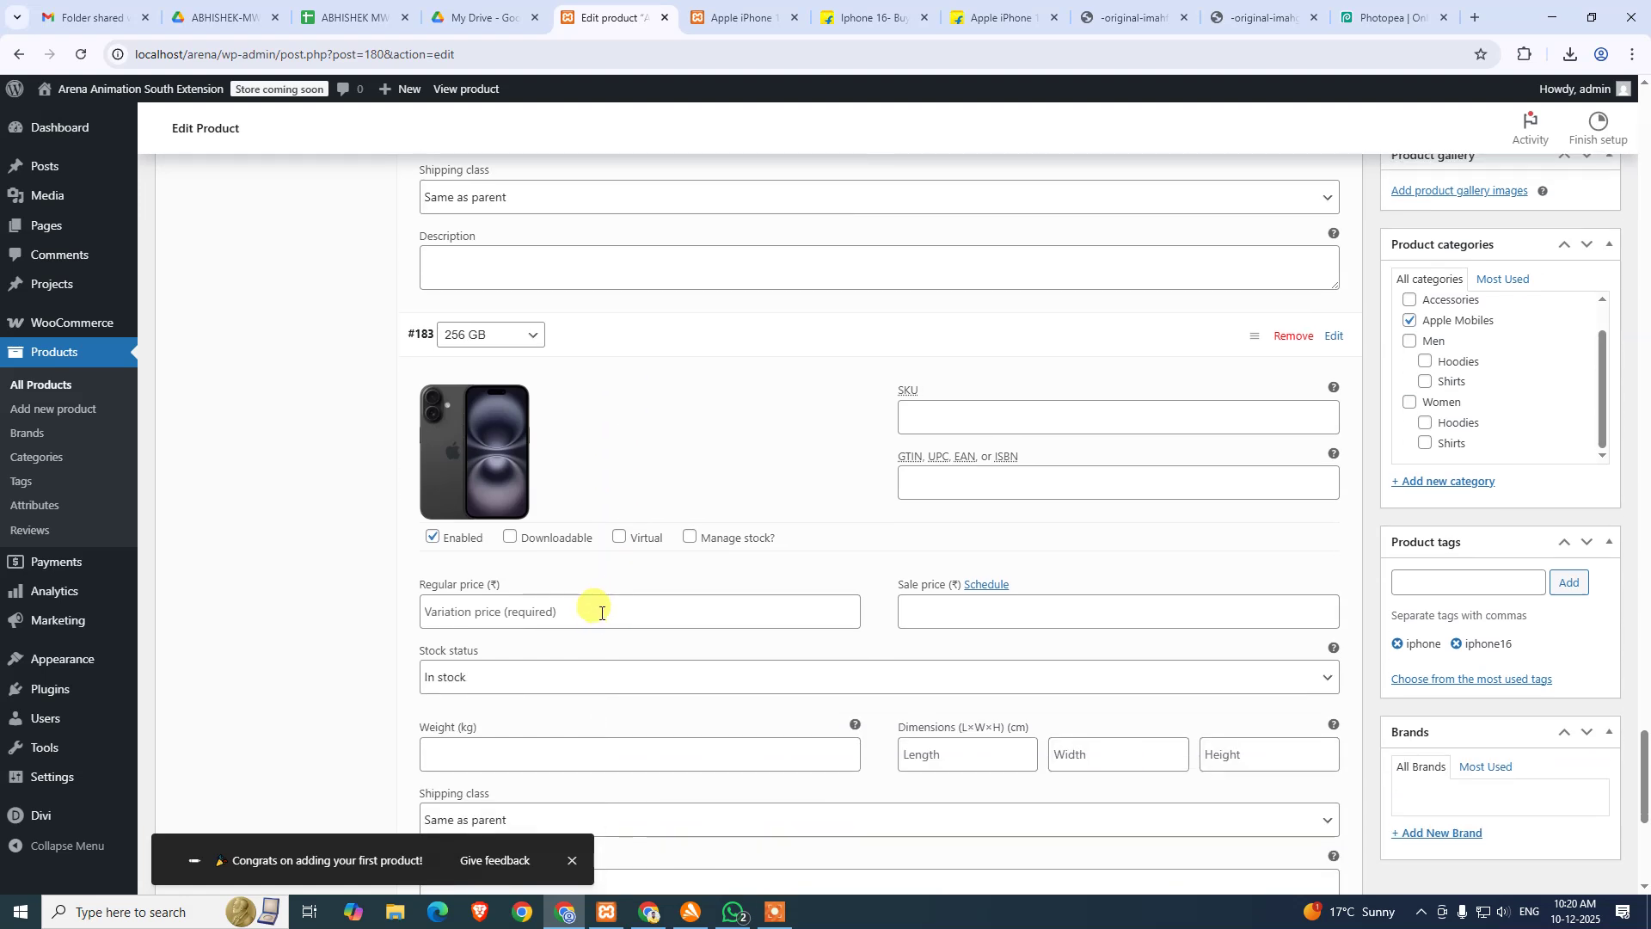
pyautogui.click(602, 612)
pyautogui.hotkey('ctrl', 'v')
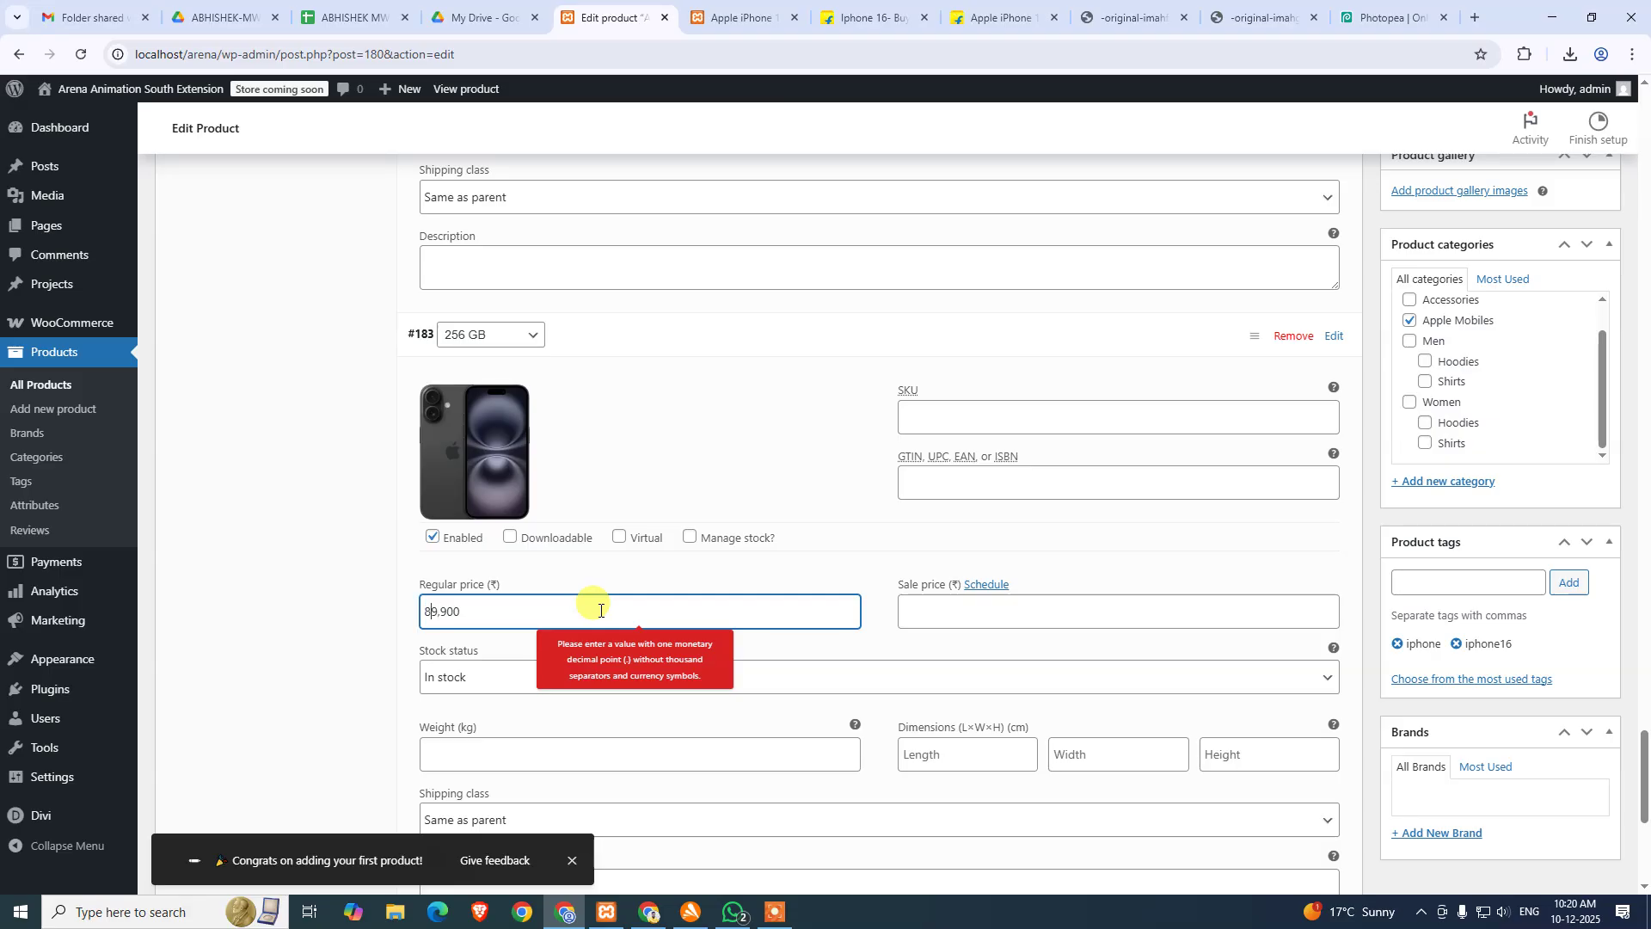
pyautogui.click(1079, 610)
pyautogui.hotkey('ctrl', 'v')
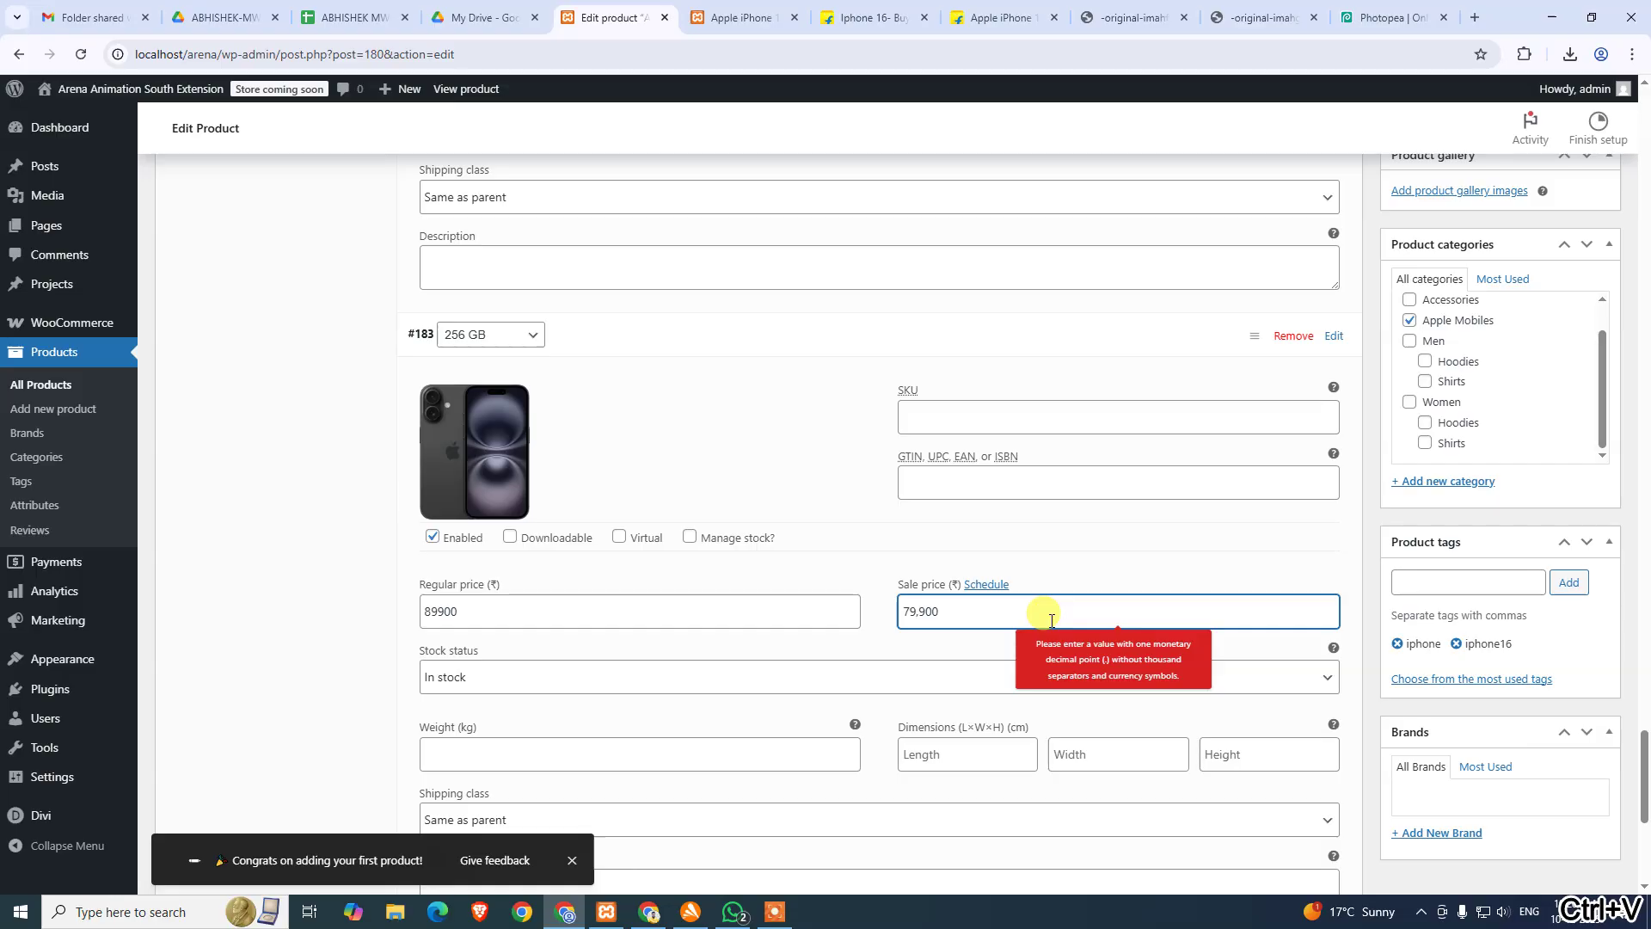
pyautogui.click(838, 524)
# - Save the variation prices and open the storefront iPhone 16 page
pyautogui.scroll(-2, 864, 634)
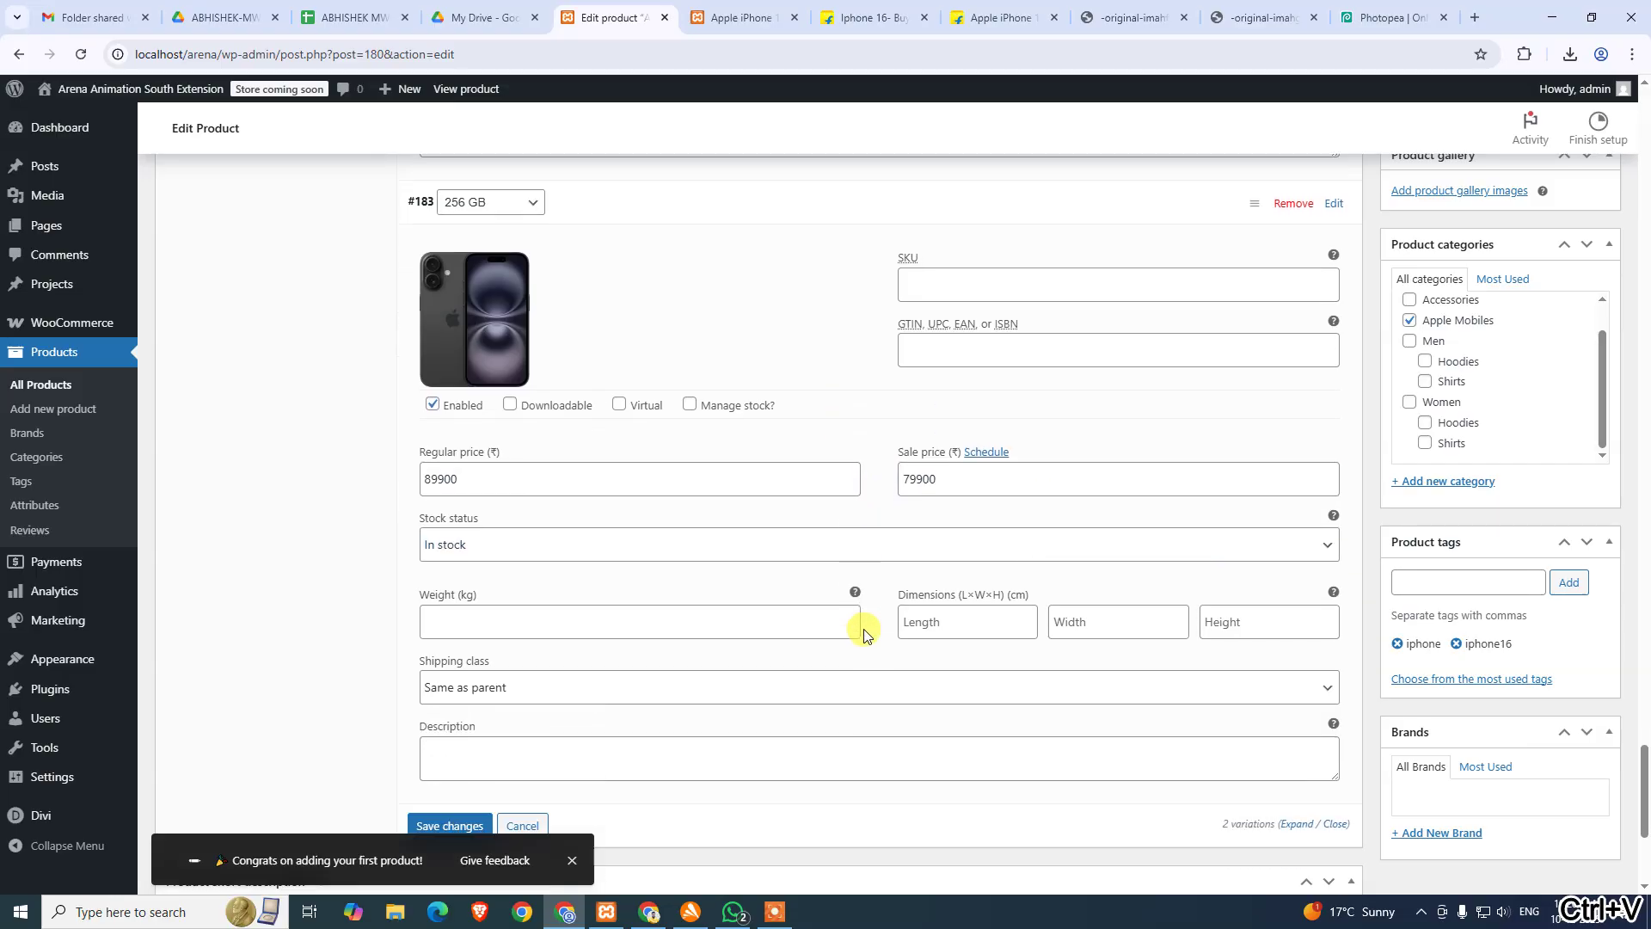
pyautogui.scroll(-1, 940, 578)
pyautogui.scroll(1, 682, 627)
pyautogui.scroll(5, 834, 447)
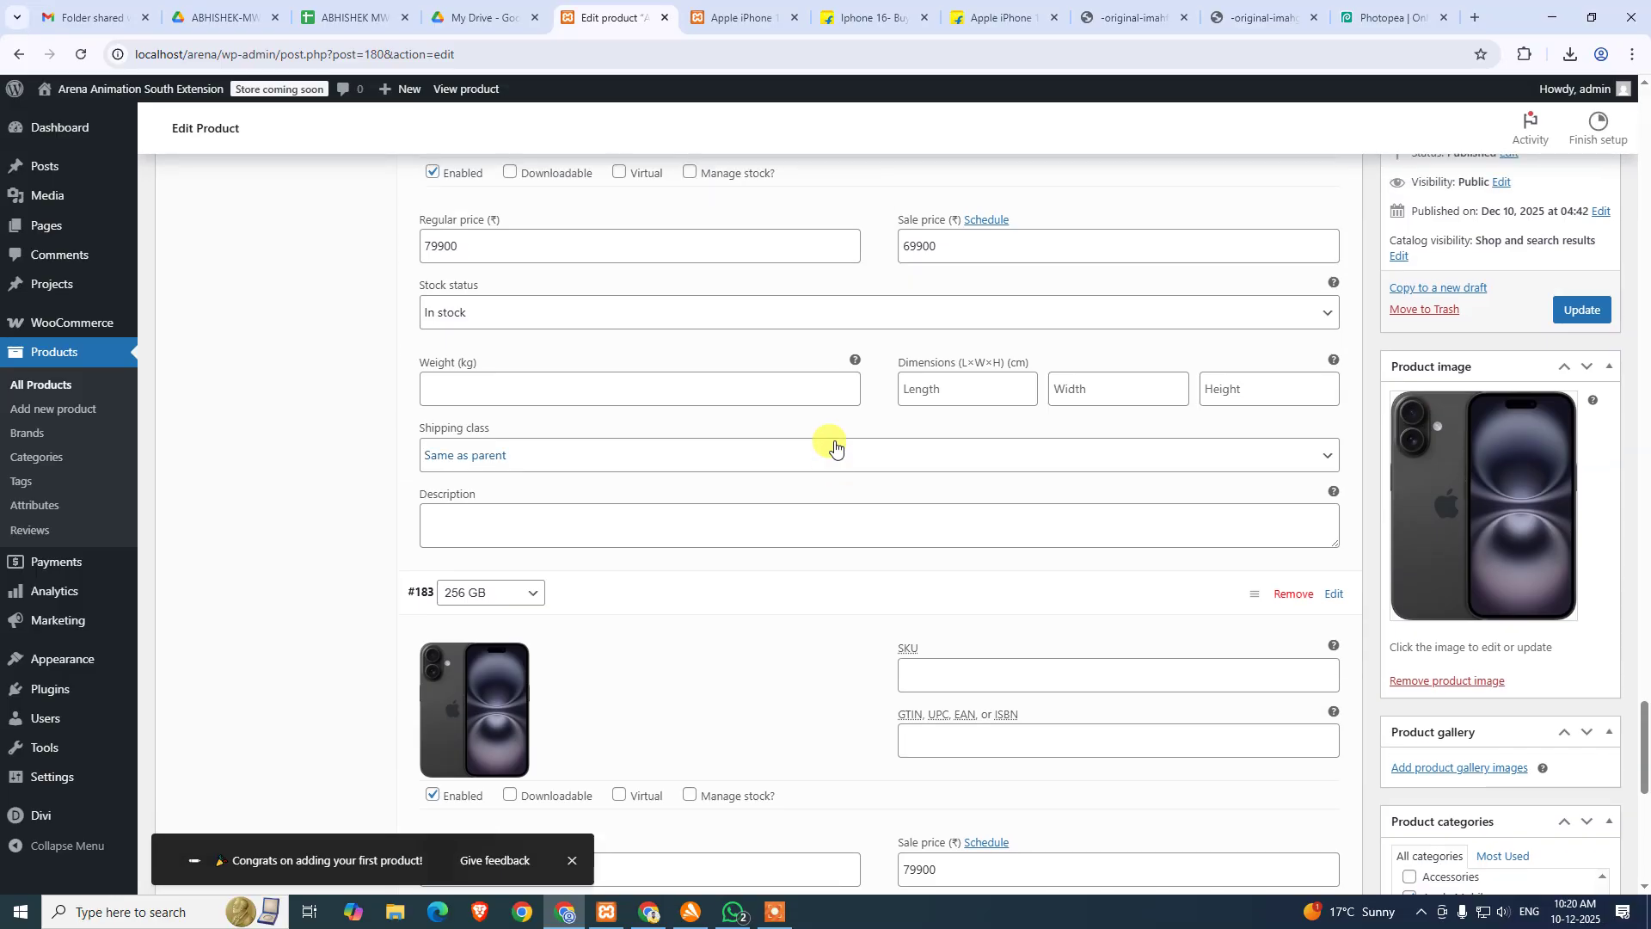
pyautogui.scroll(5, 839, 465)
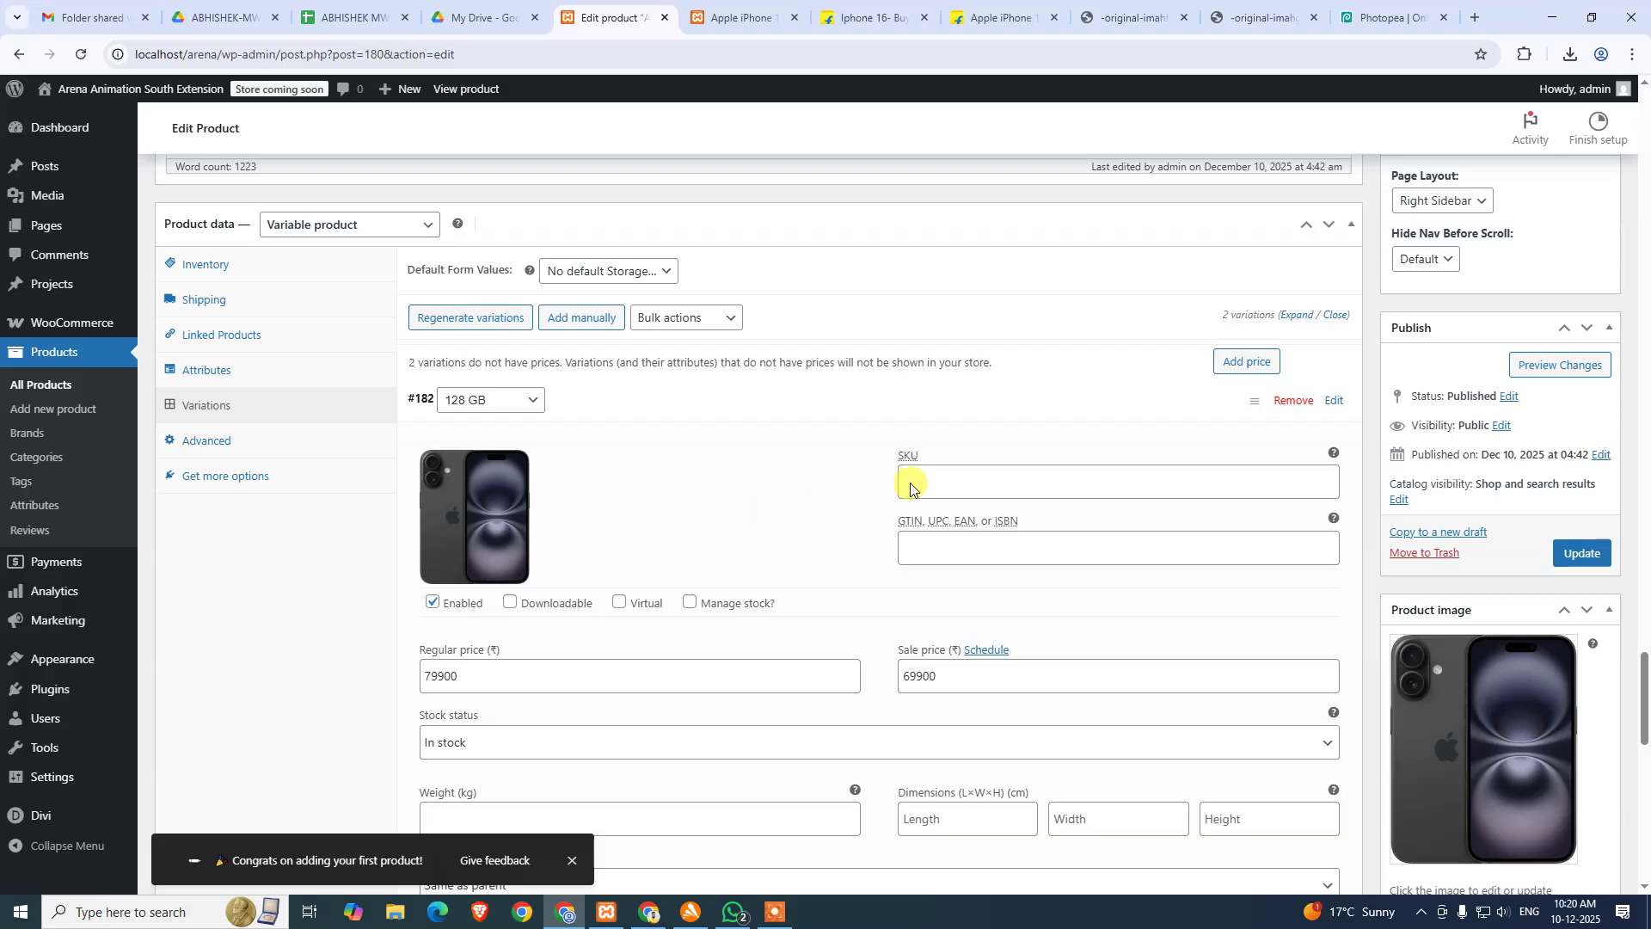
pyautogui.scroll(-14, 837, 619)
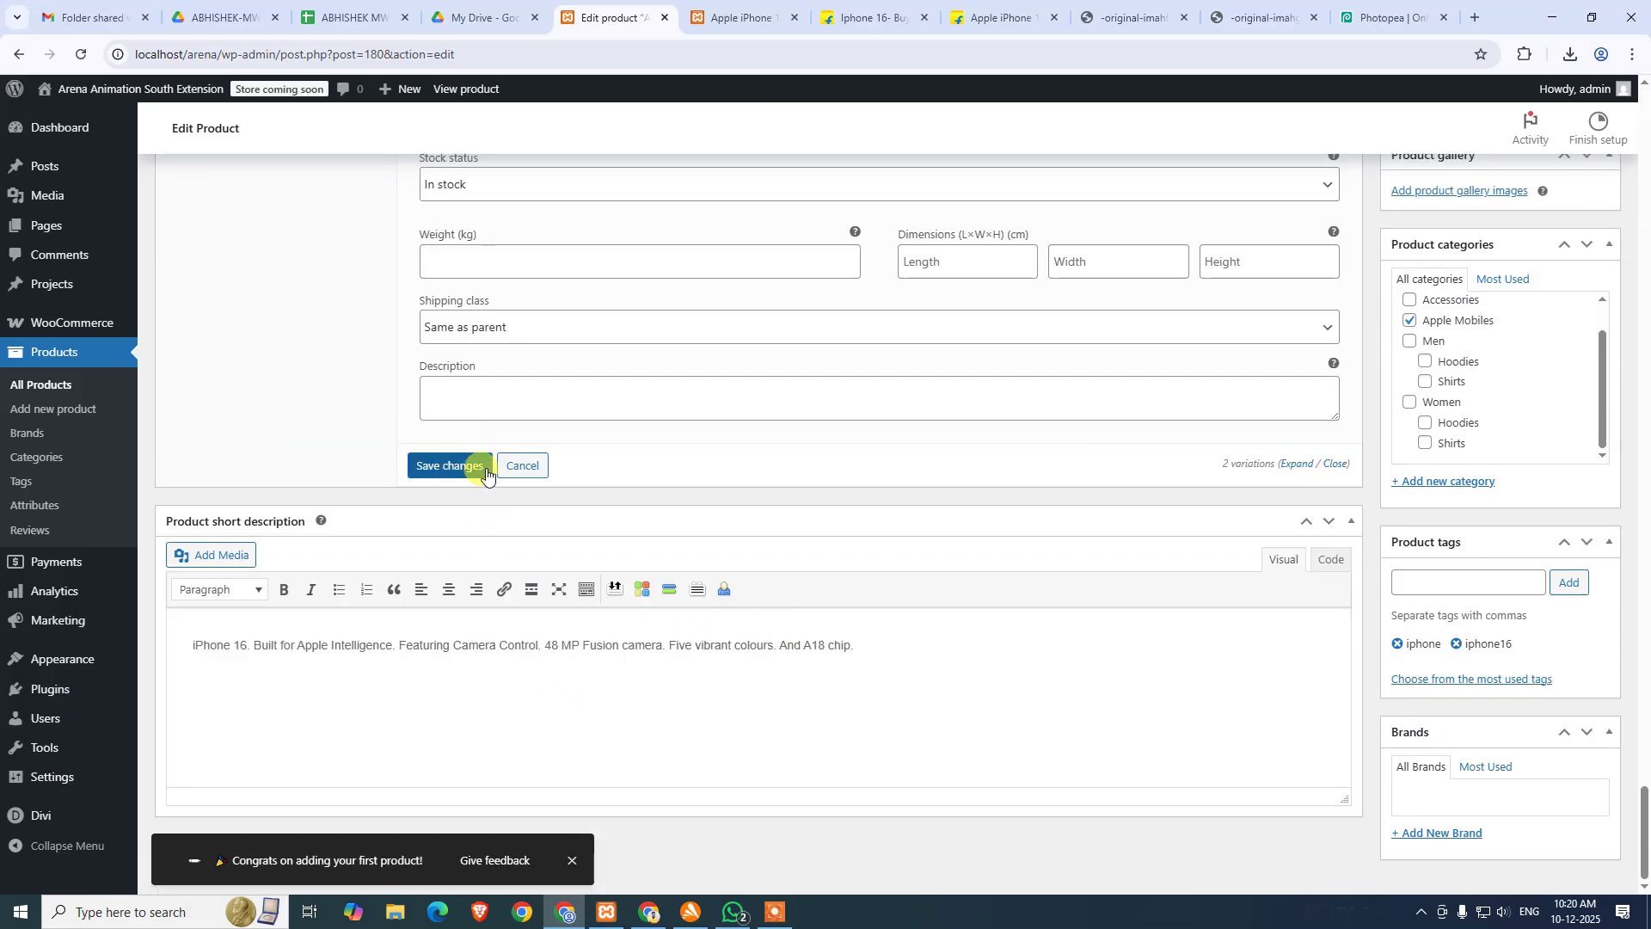
pyautogui.click(486, 472)
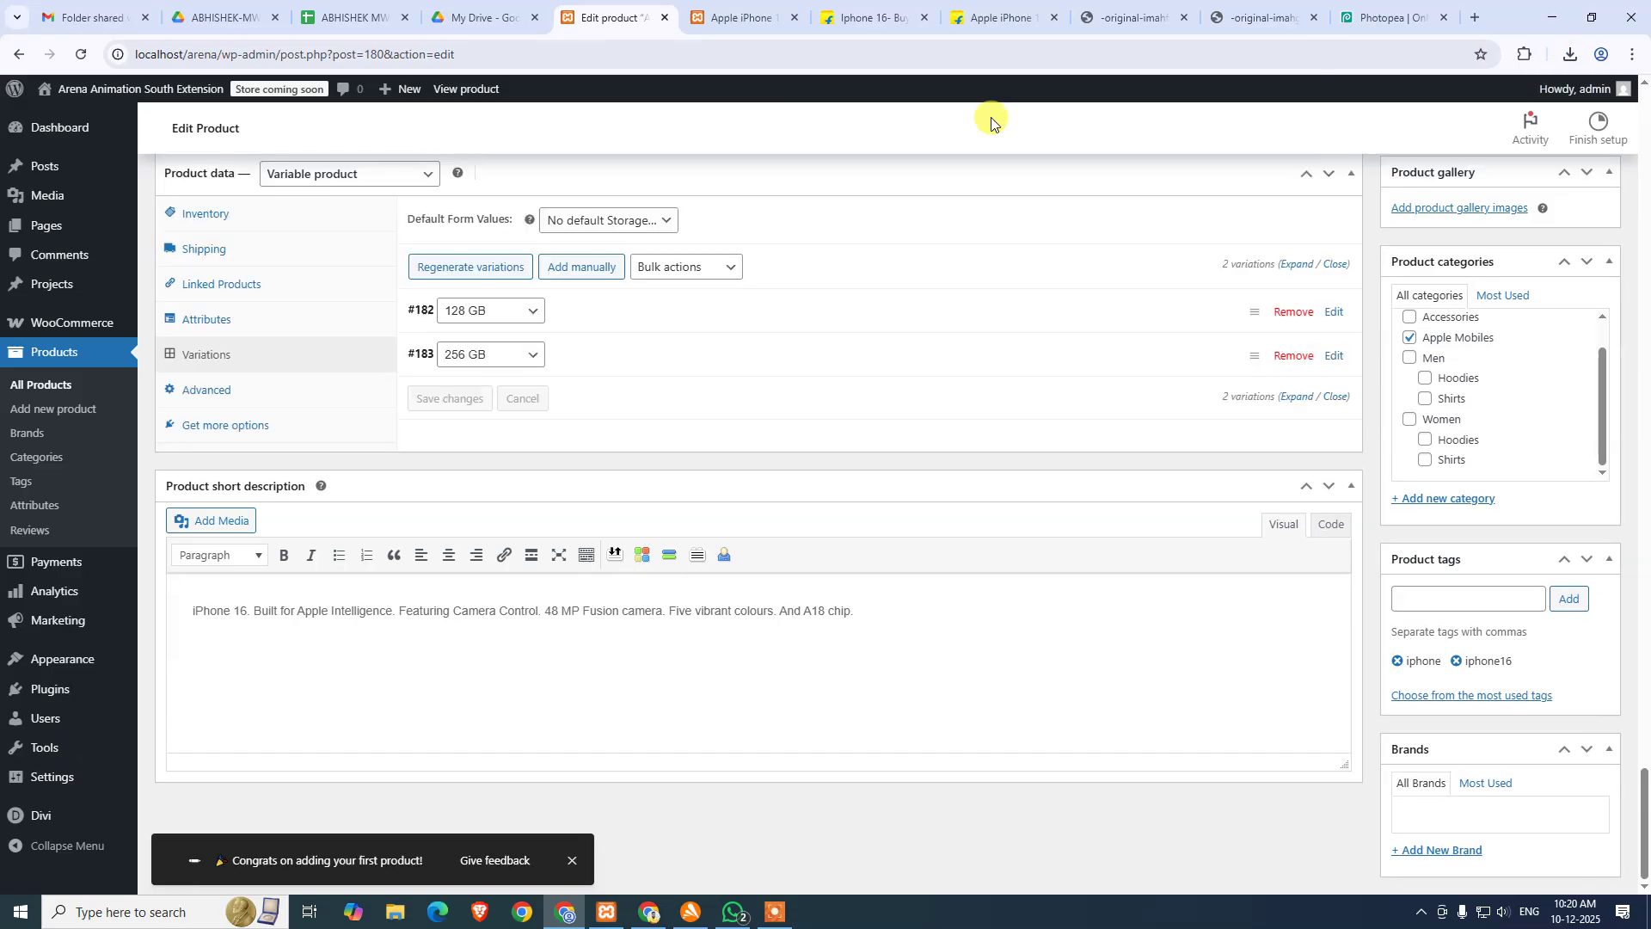
pyautogui.click(698, 21)
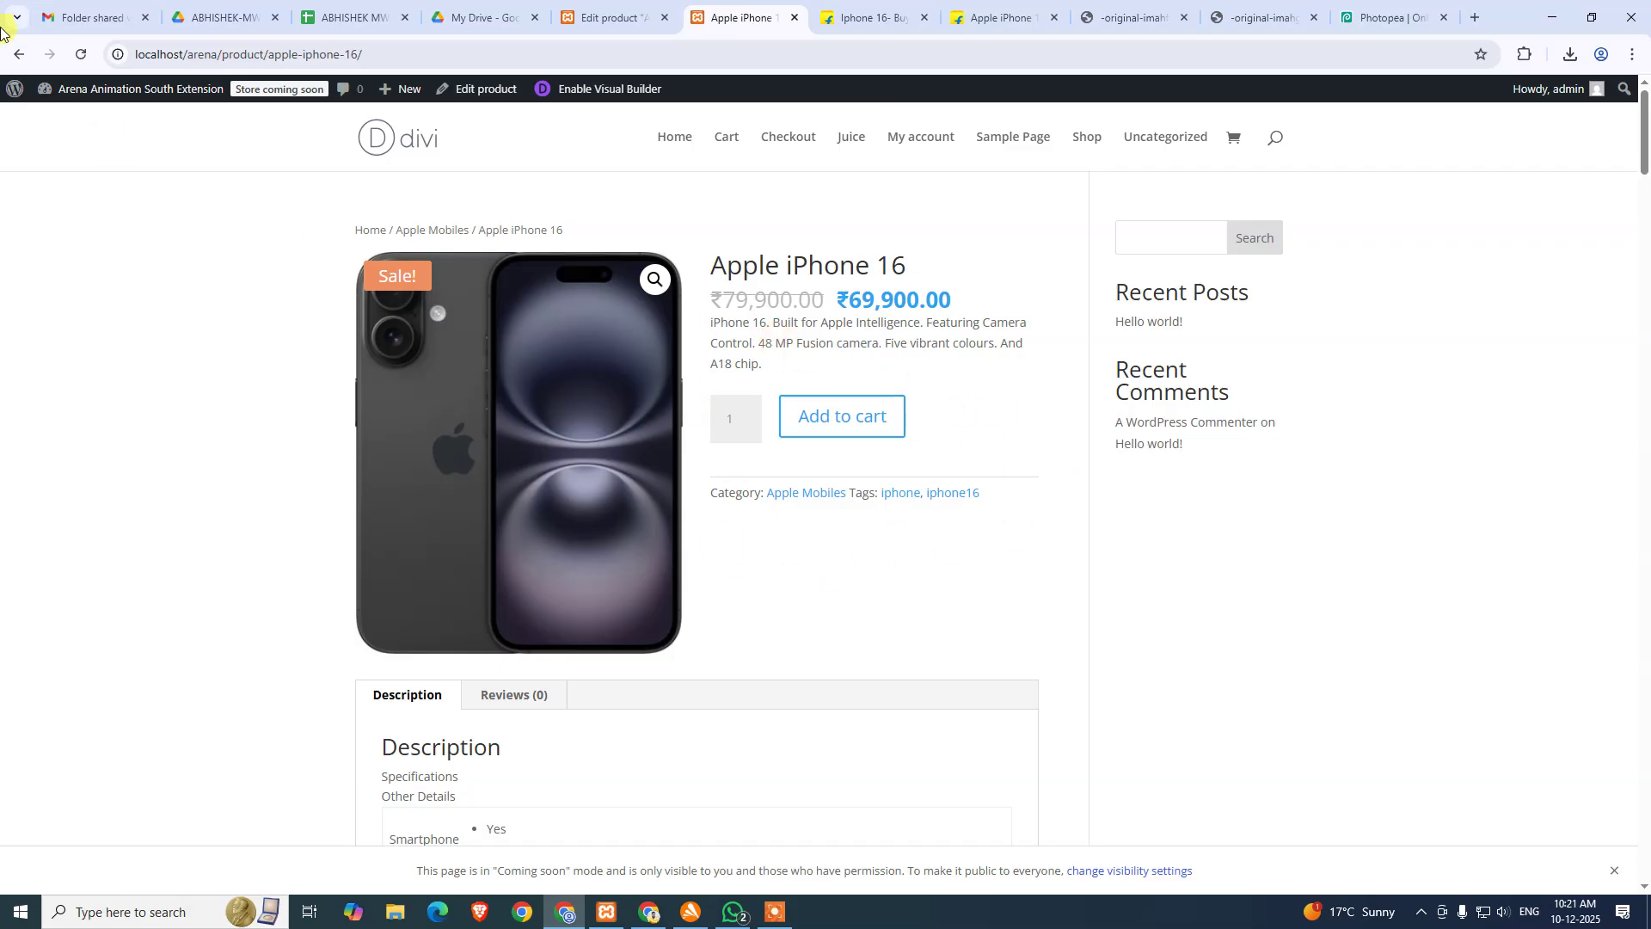
# - Reload the storefront and compare the 128 GB and 256 GB storage prices, then return to the editor
pyautogui.click(81, 57)
pyautogui.click(927, 416)
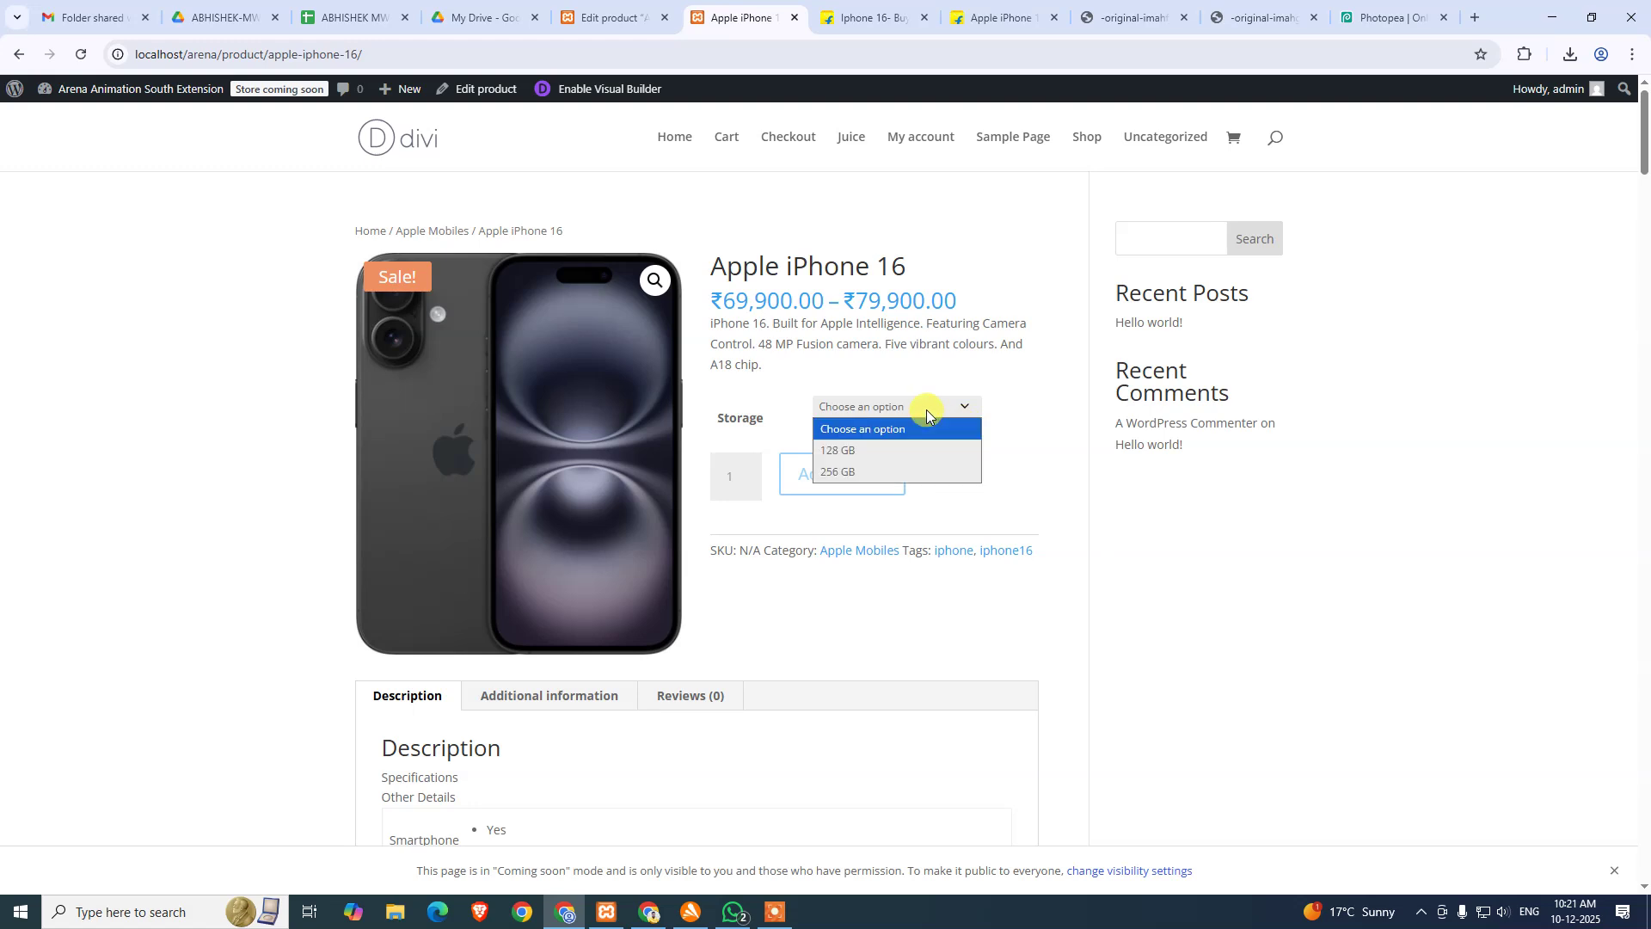
pyautogui.click(918, 452)
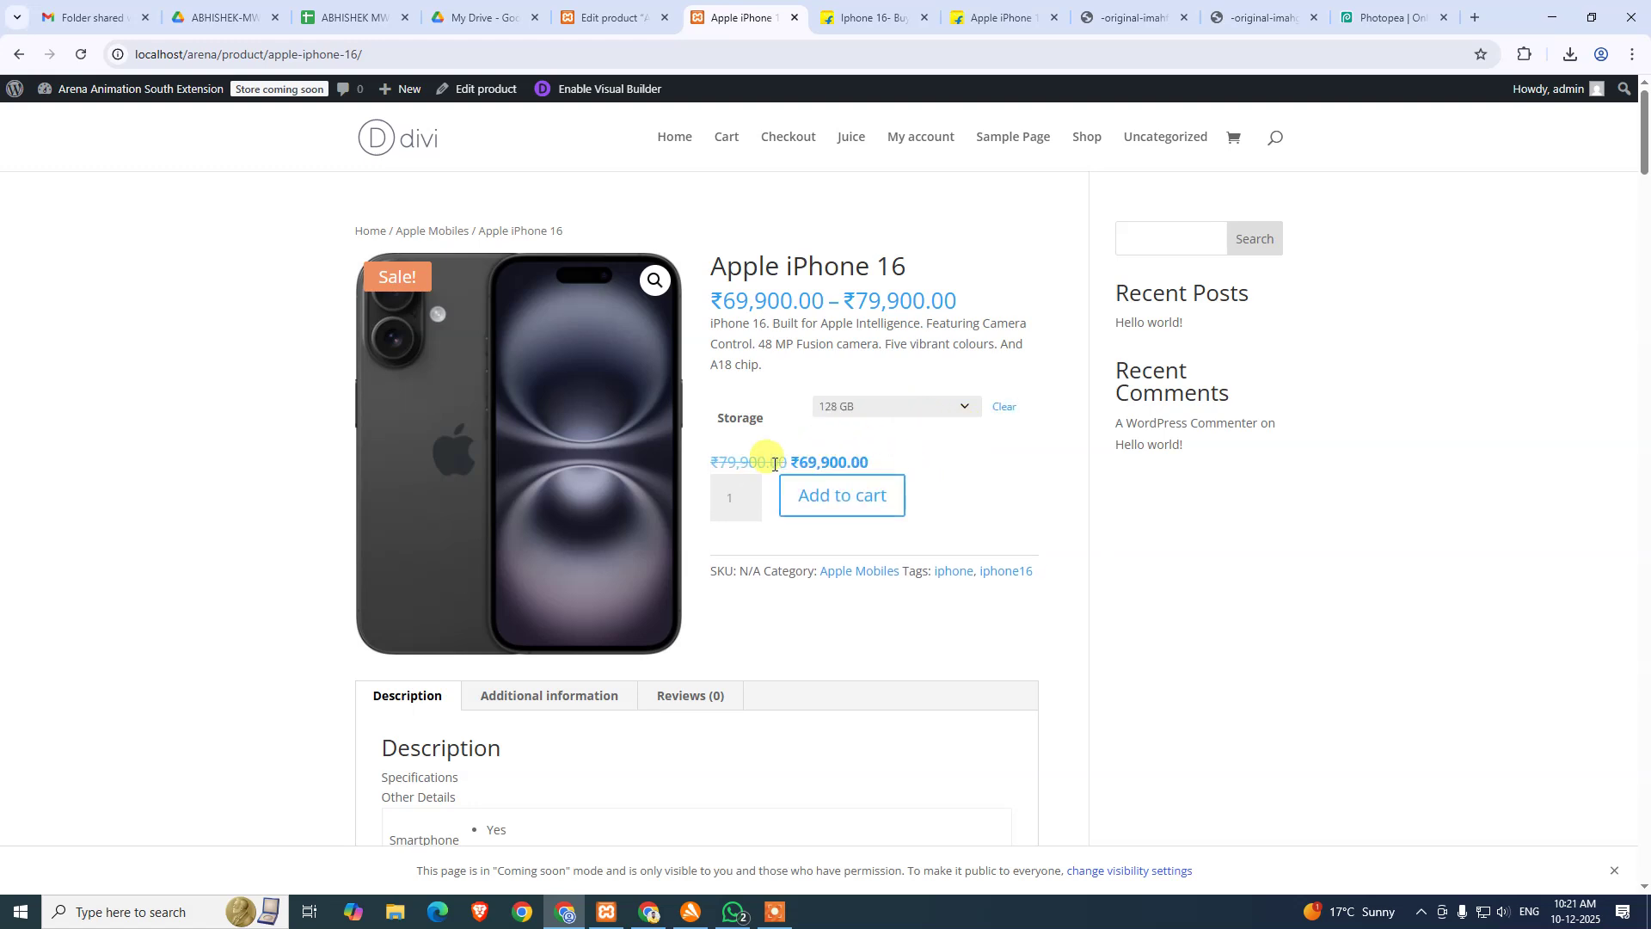
pyautogui.click(847, 408)
pyautogui.click(848, 469)
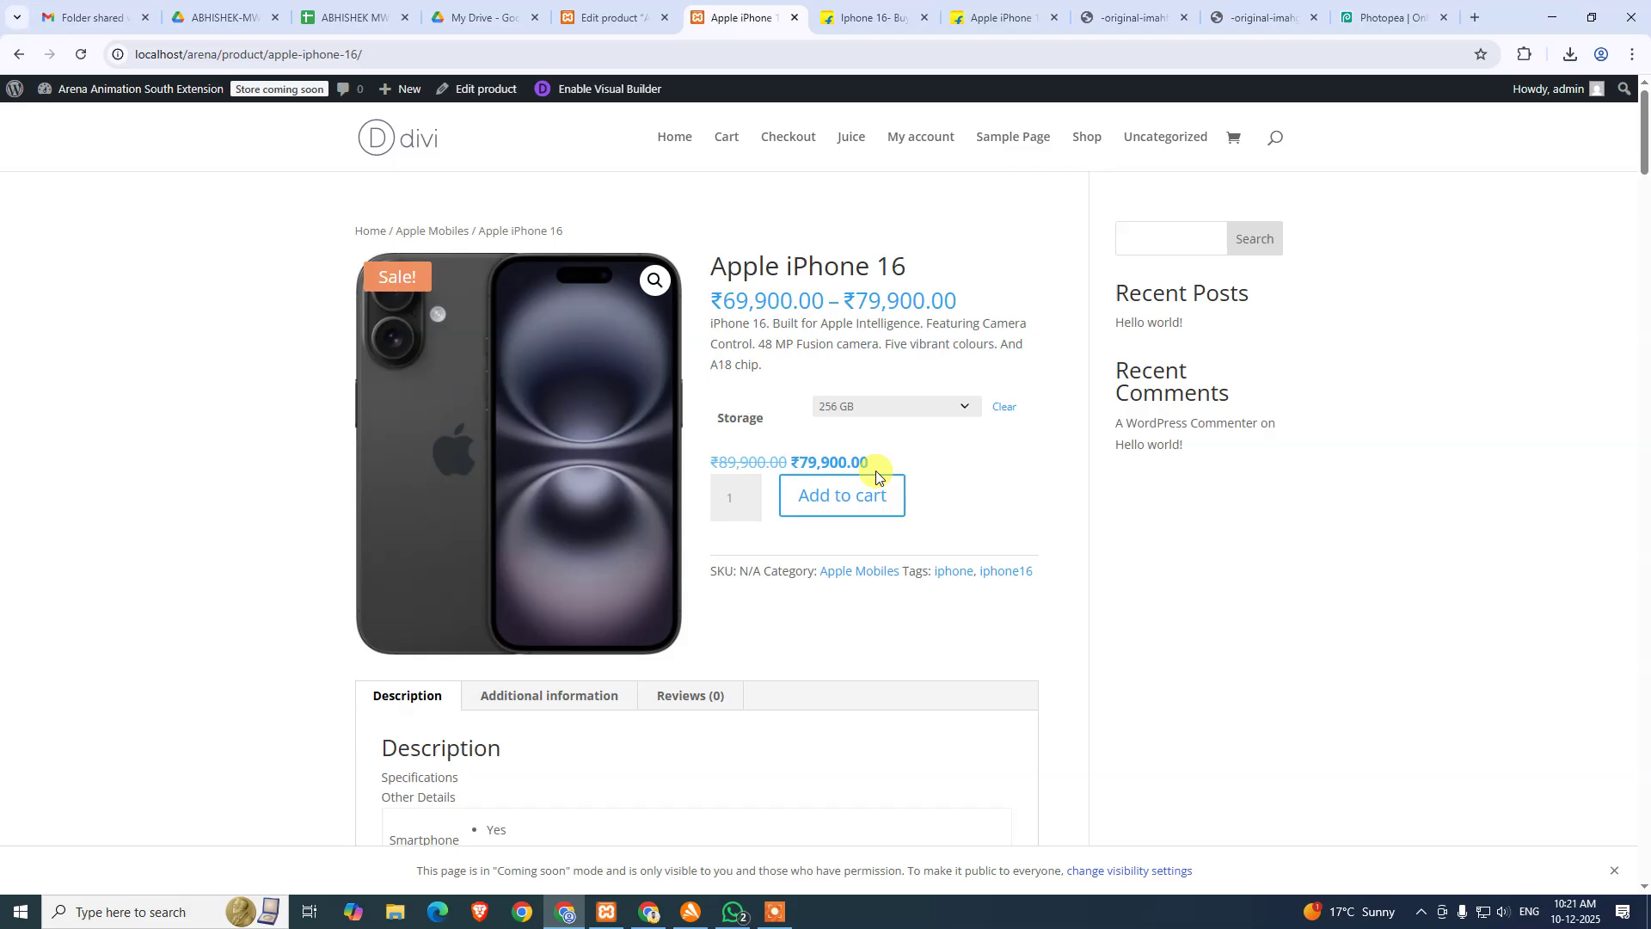
pyautogui.click(869, 408)
pyautogui.click(862, 453)
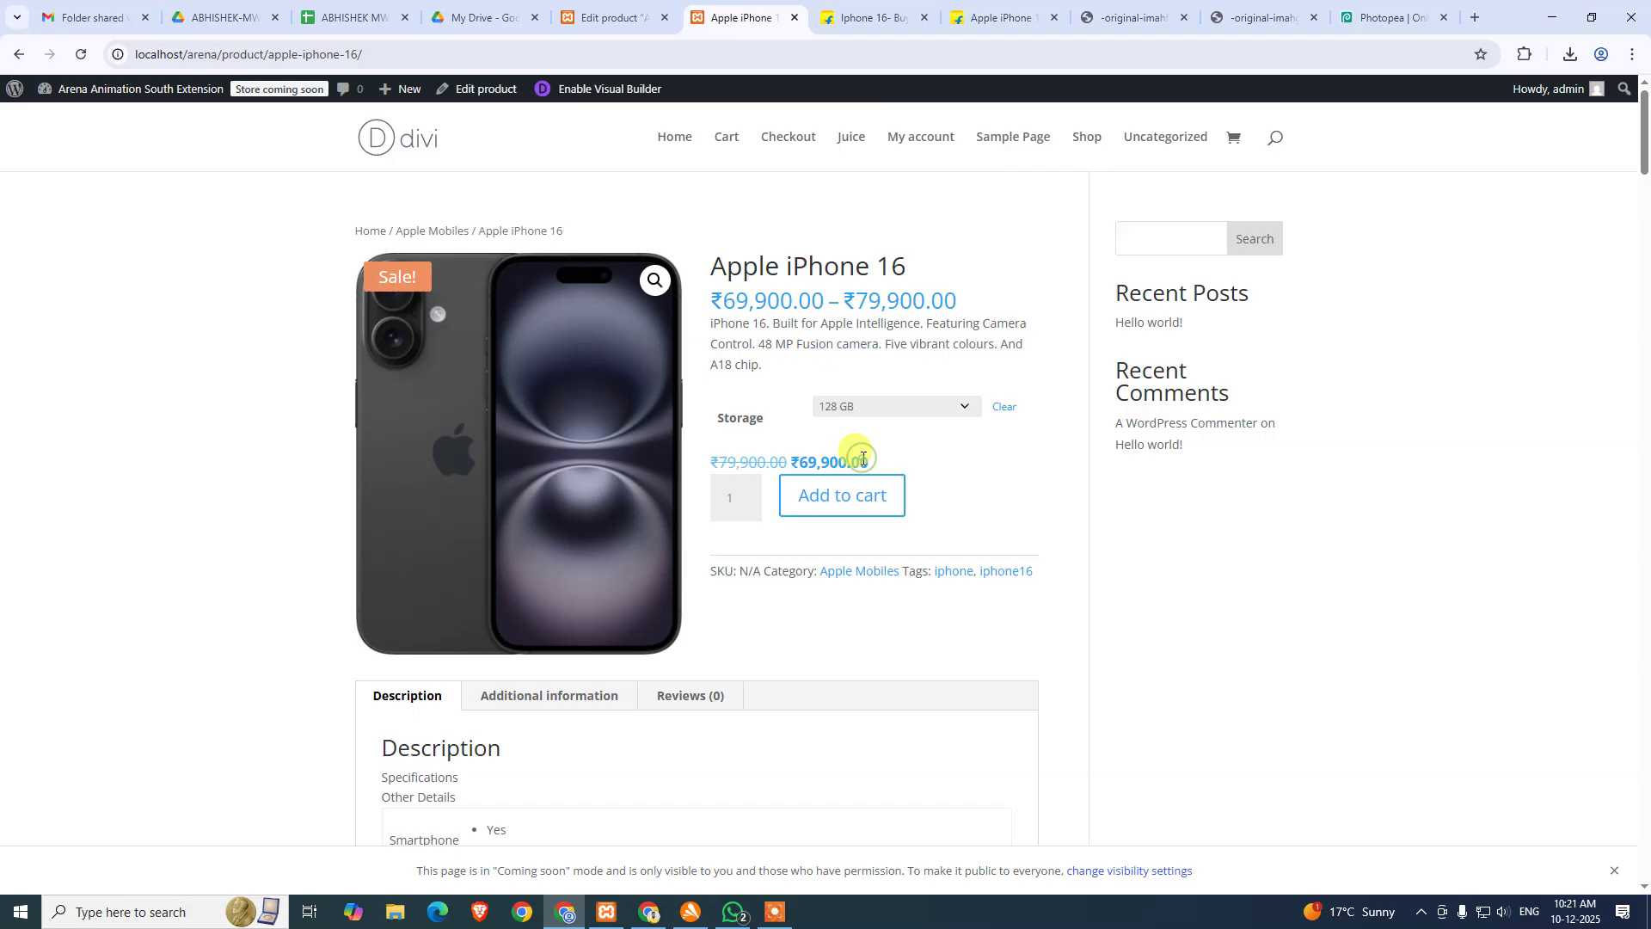
pyautogui.click(870, 409)
pyautogui.click(873, 468)
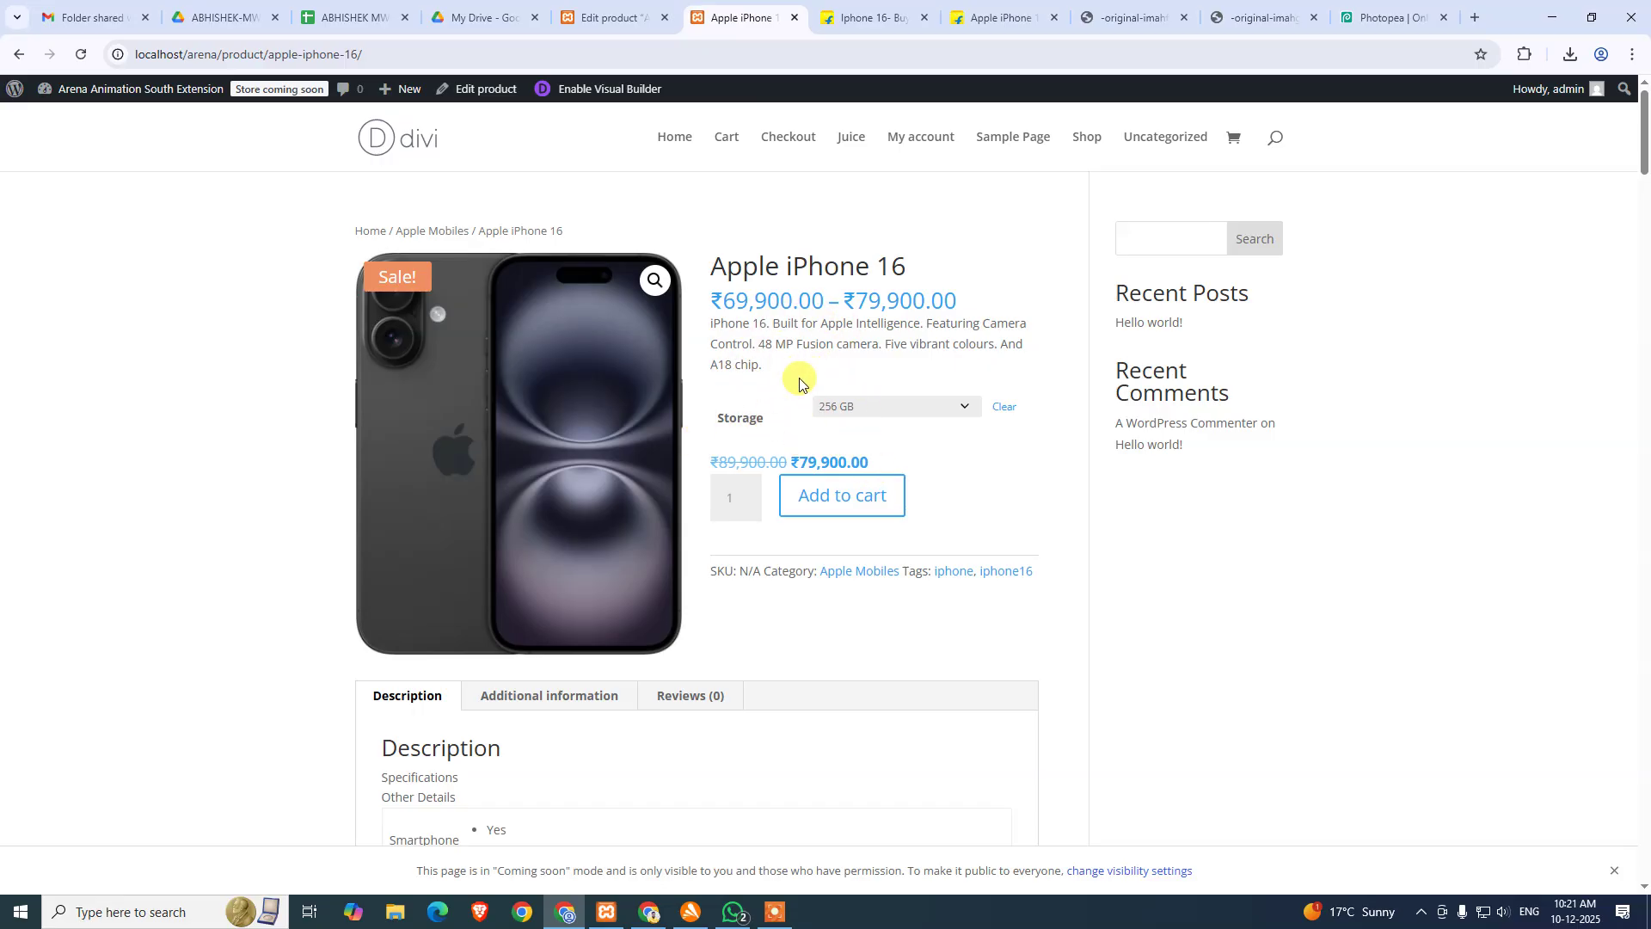
pyautogui.click(640, 19)
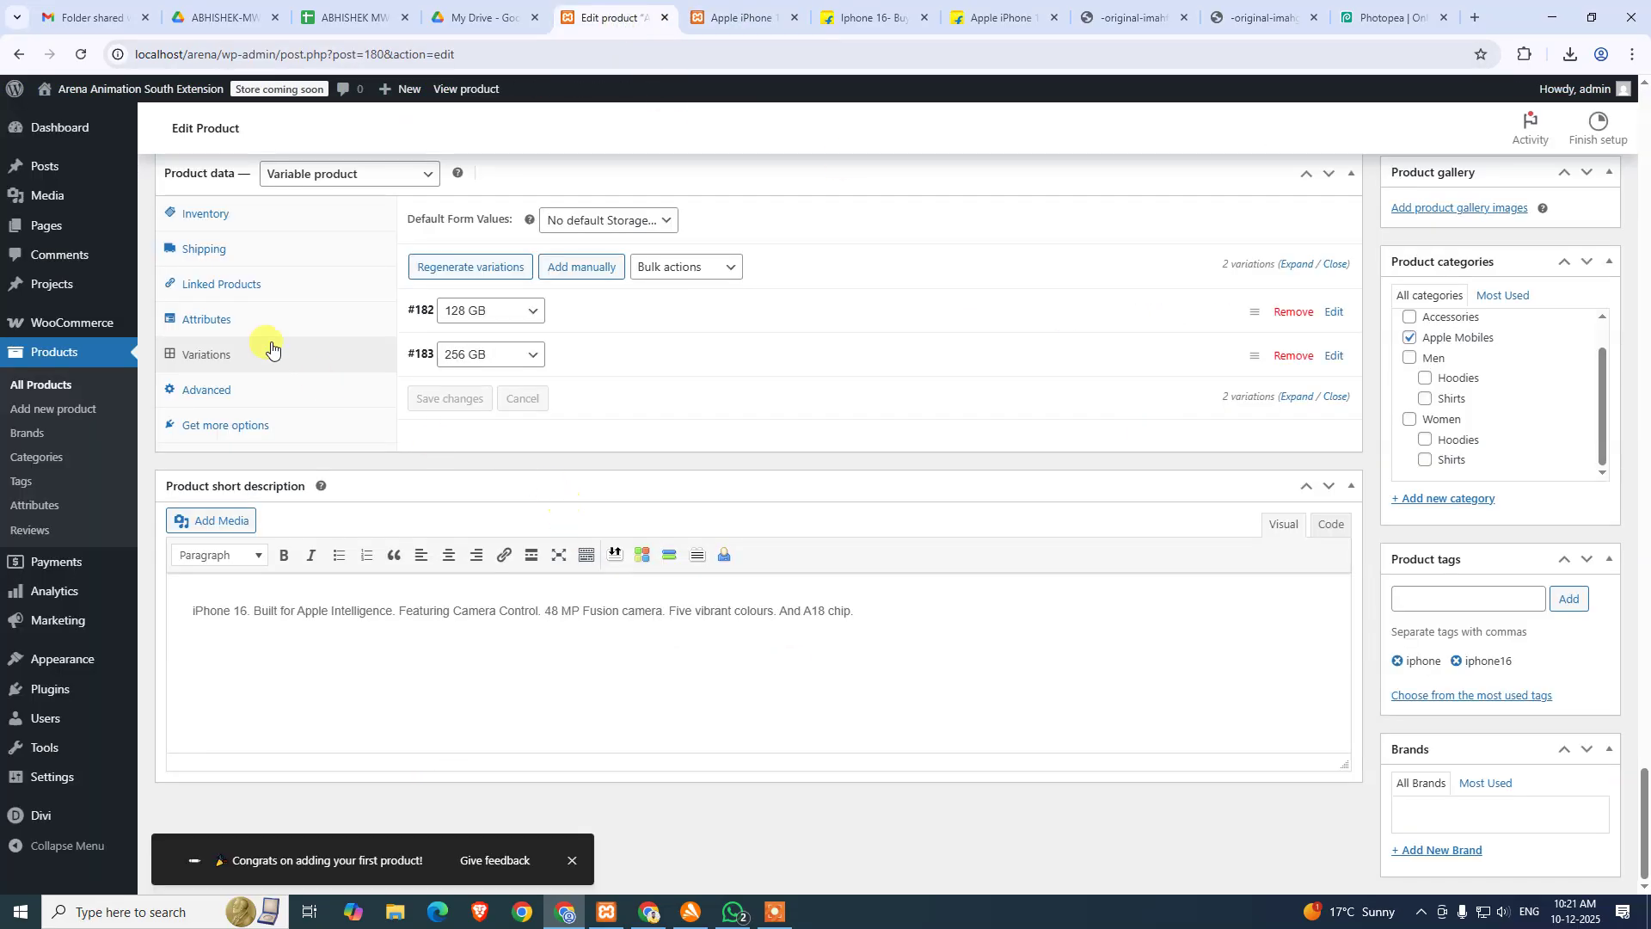
# - Add a second attribute named Color next to Storage, then go to the Flipkart tab
pyautogui.click(215, 322)
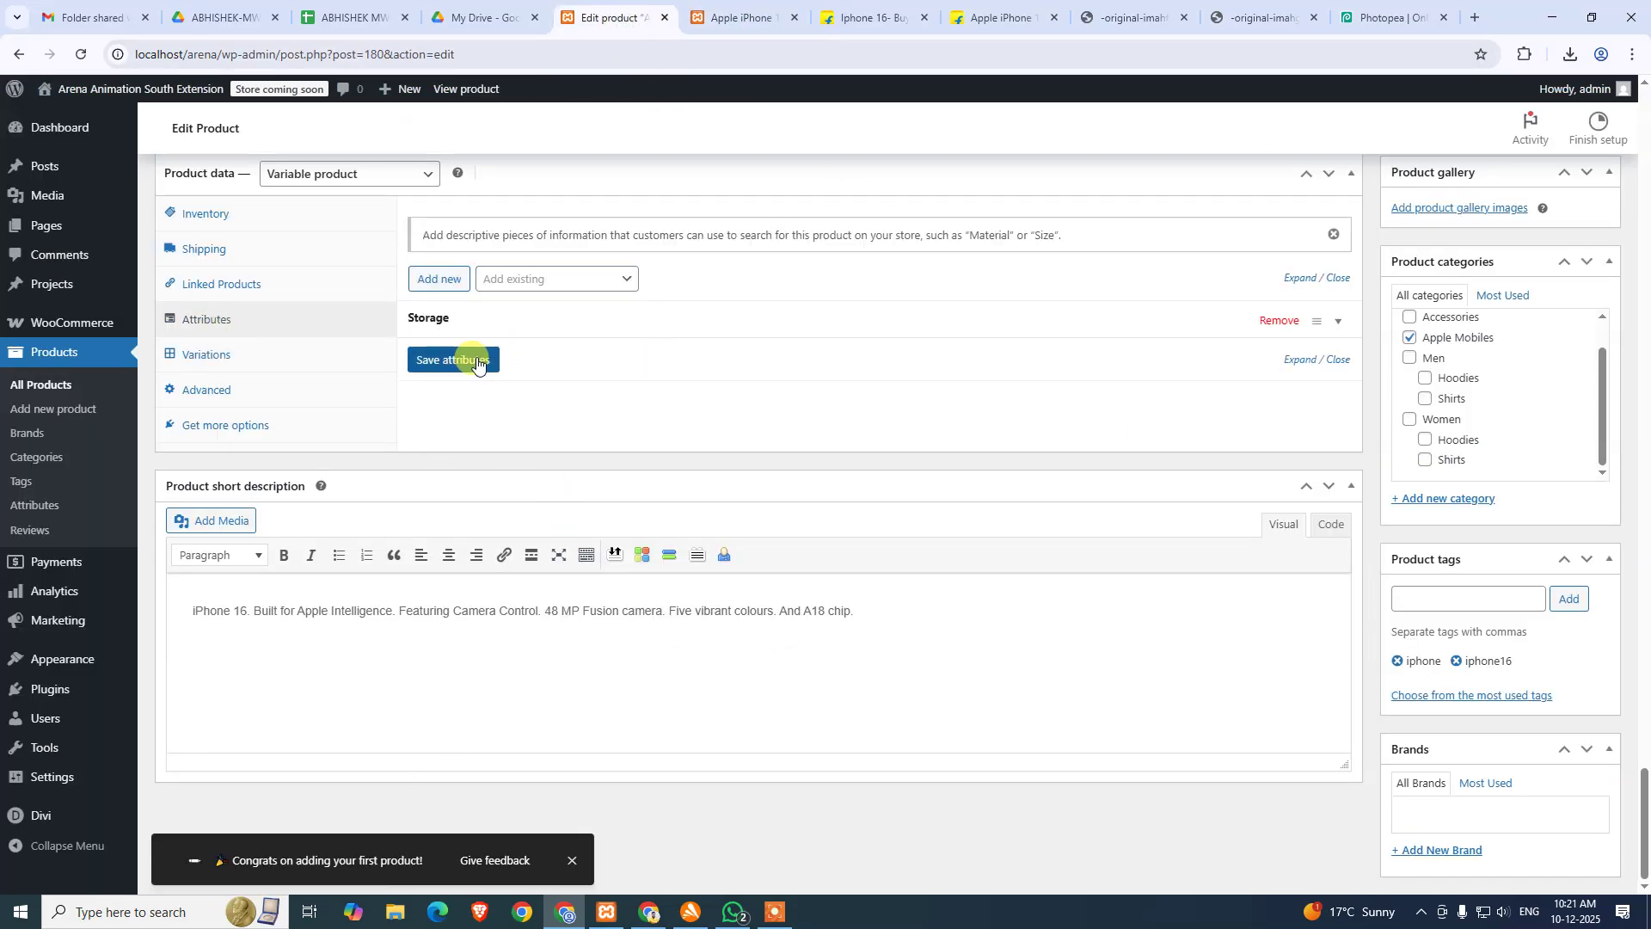
pyautogui.click(439, 280)
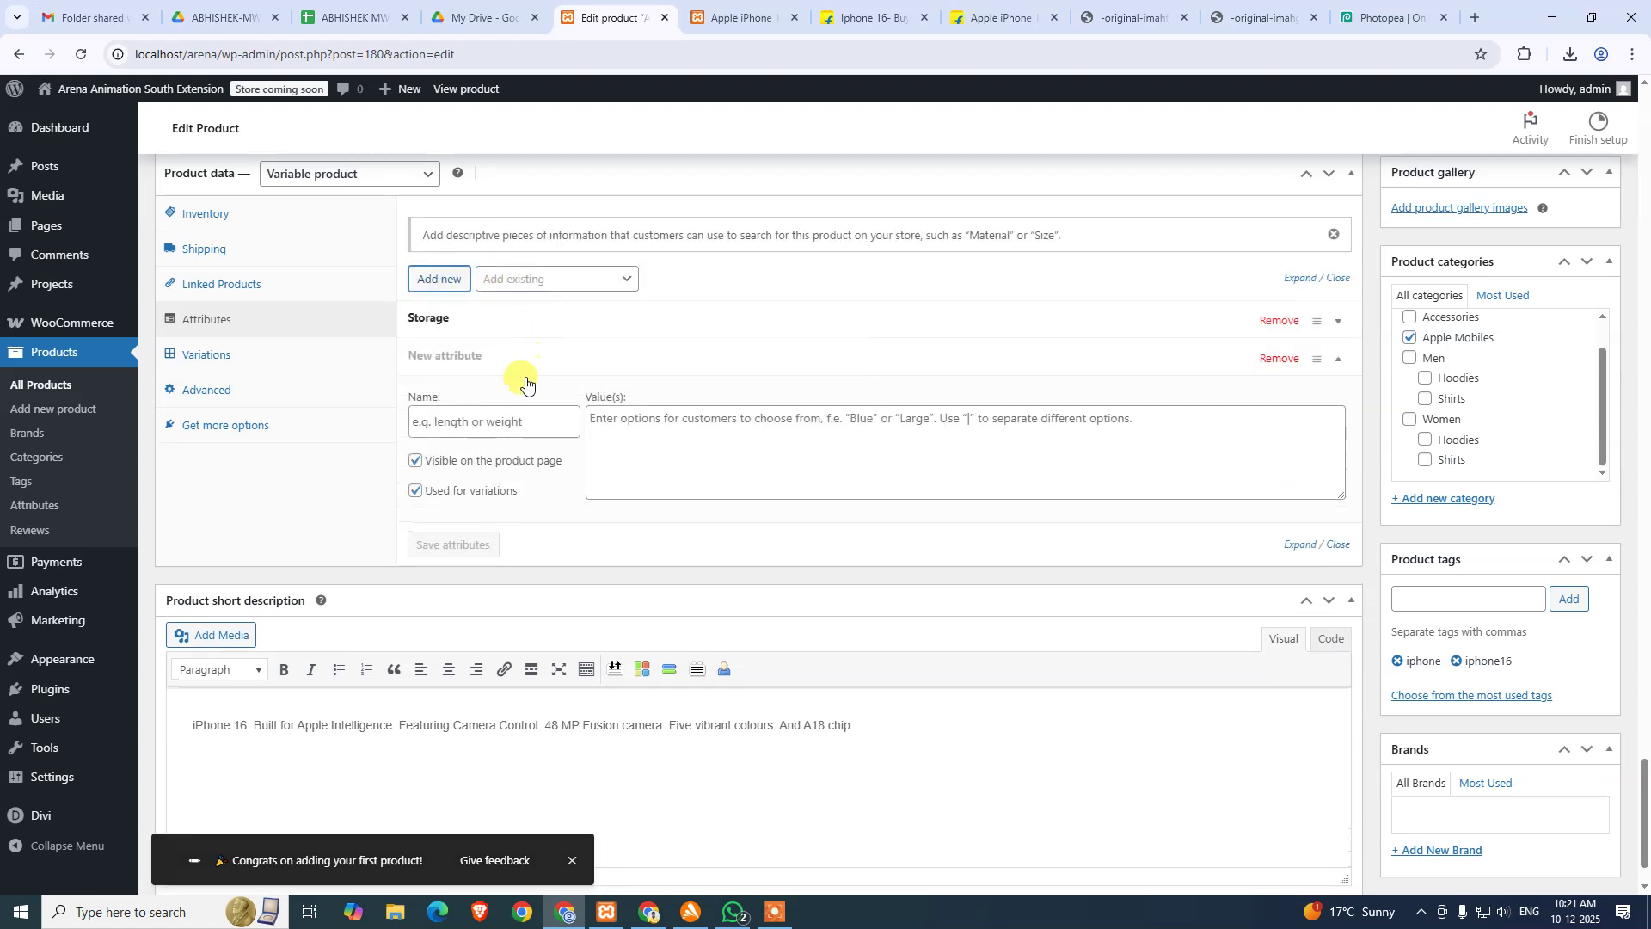
pyautogui.click(507, 424)
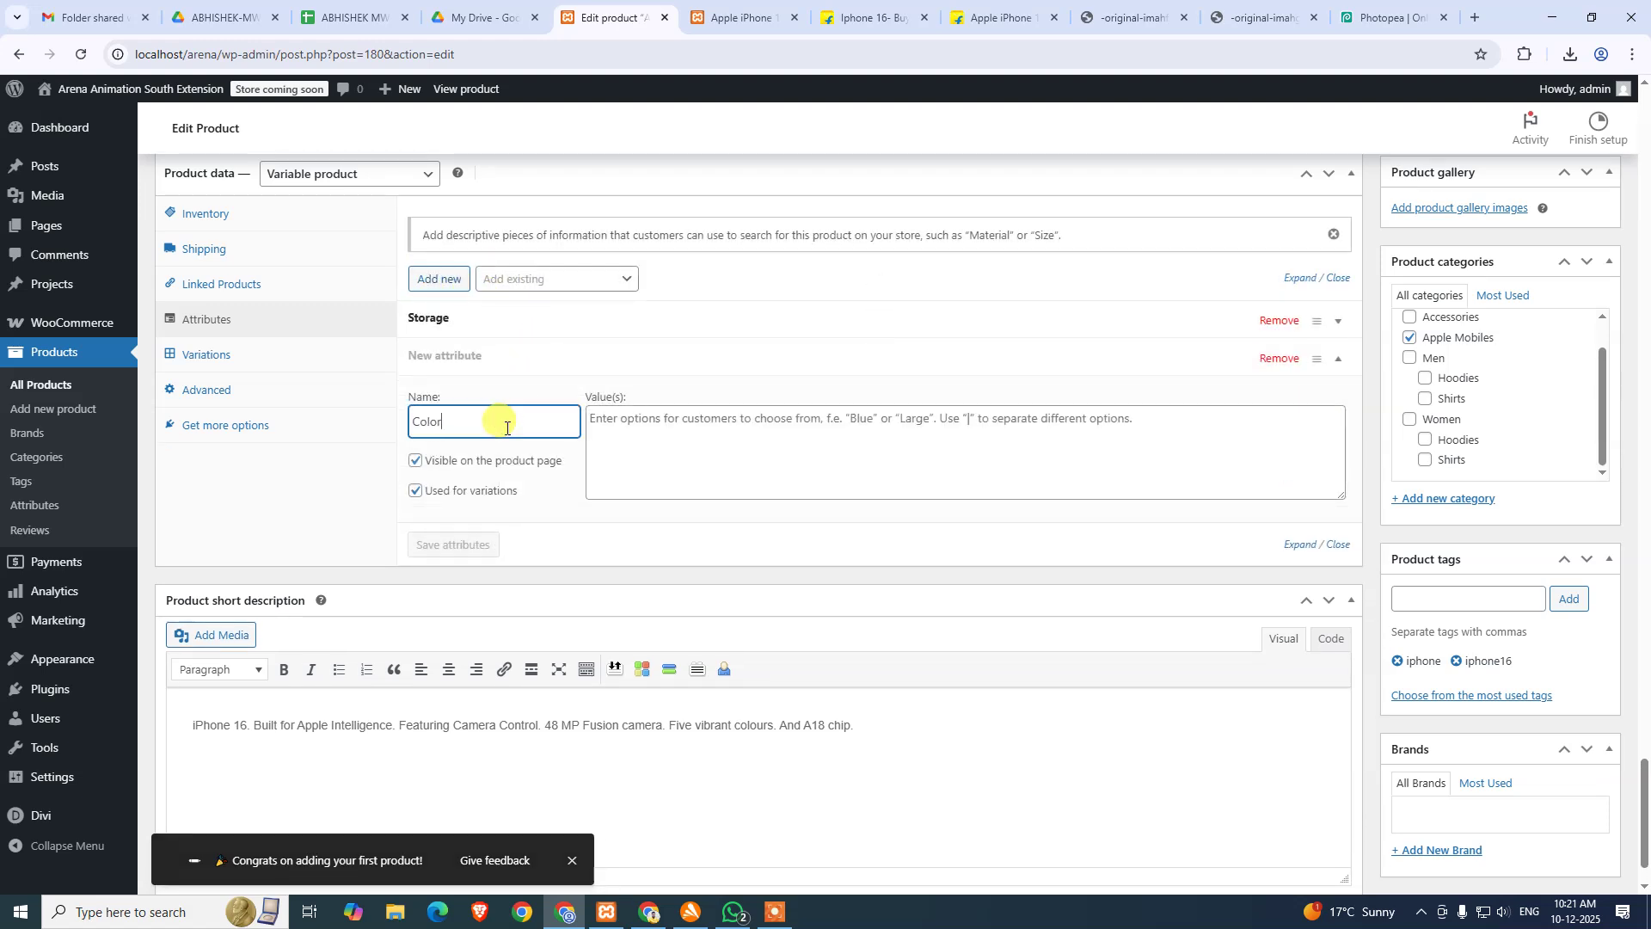
pyautogui.click(1002, 17)
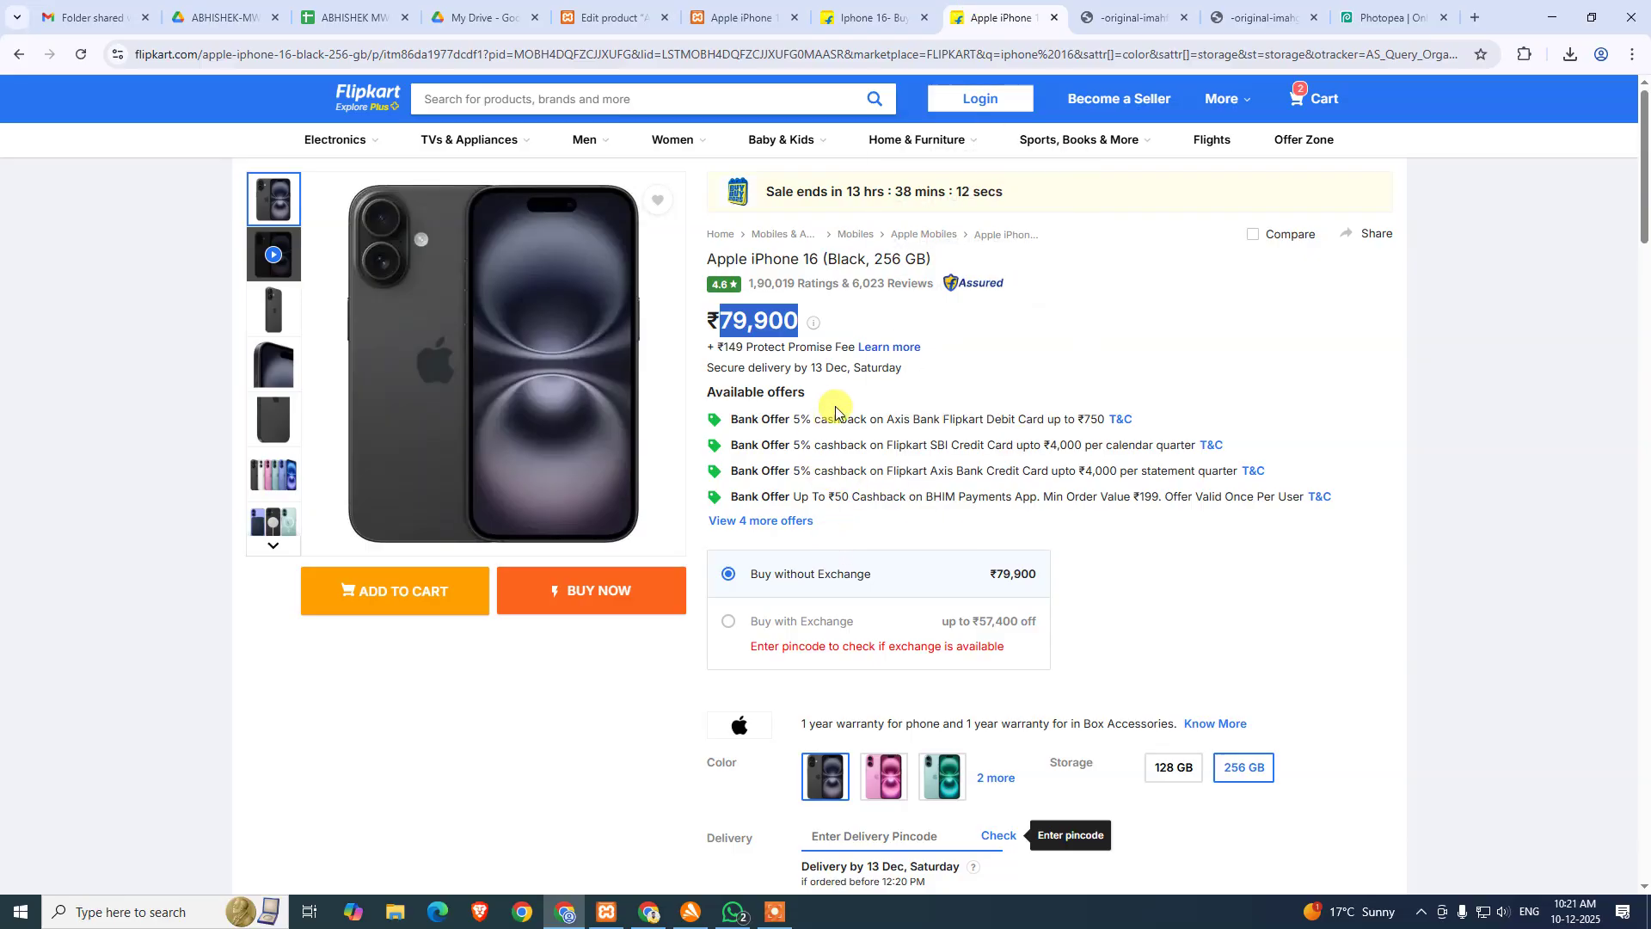
# - Expand Flipkart's Color row to show all five iPhone 16 colour swatches
pyautogui.scroll(-3, 850, 442)
pyautogui.click(995, 434)
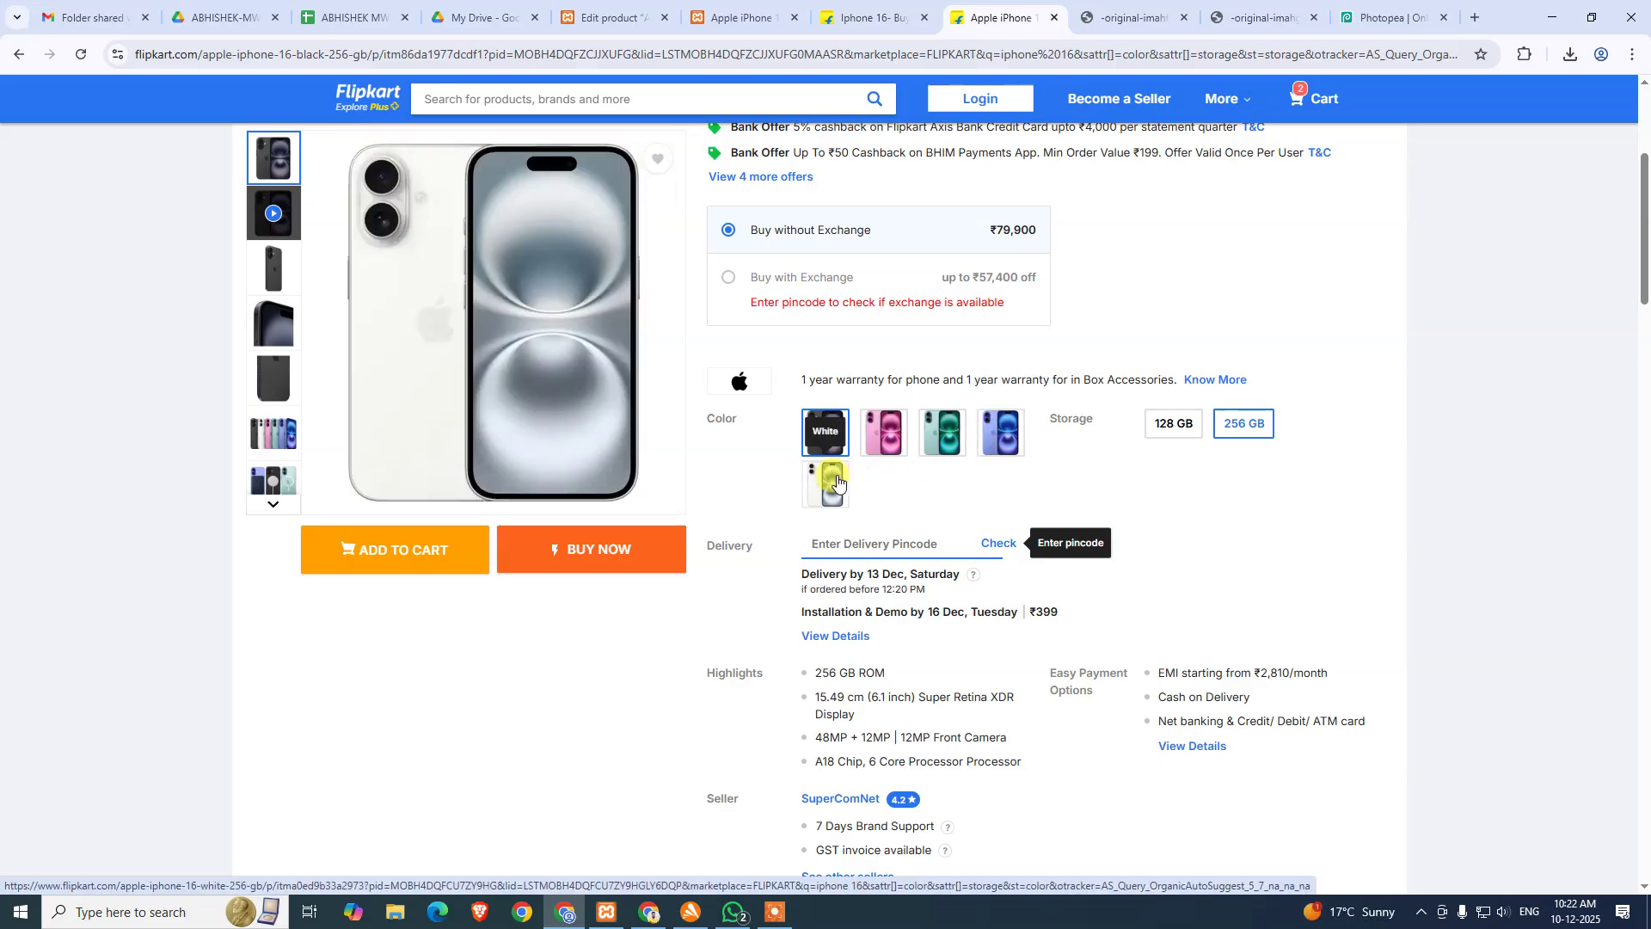
# - Give Color the values Black | Pink | Teal | Ultramarine | White, save, and open Variations
pyautogui.click(607, 17)
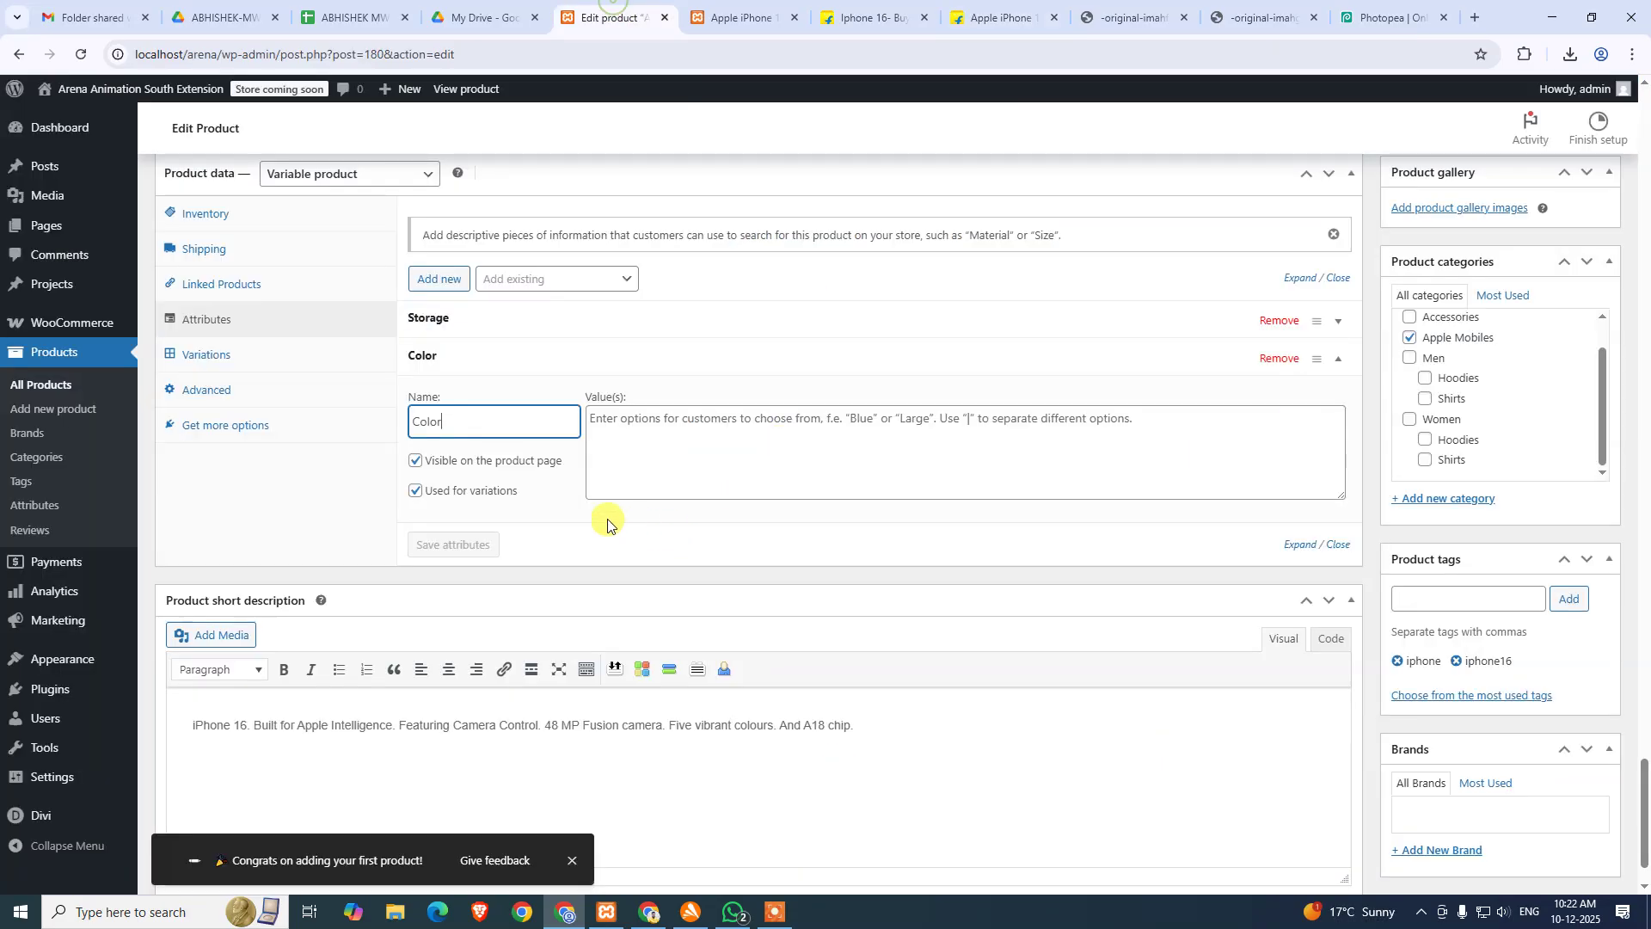
pyautogui.click(717, 453)
pyautogui.write('Bla')
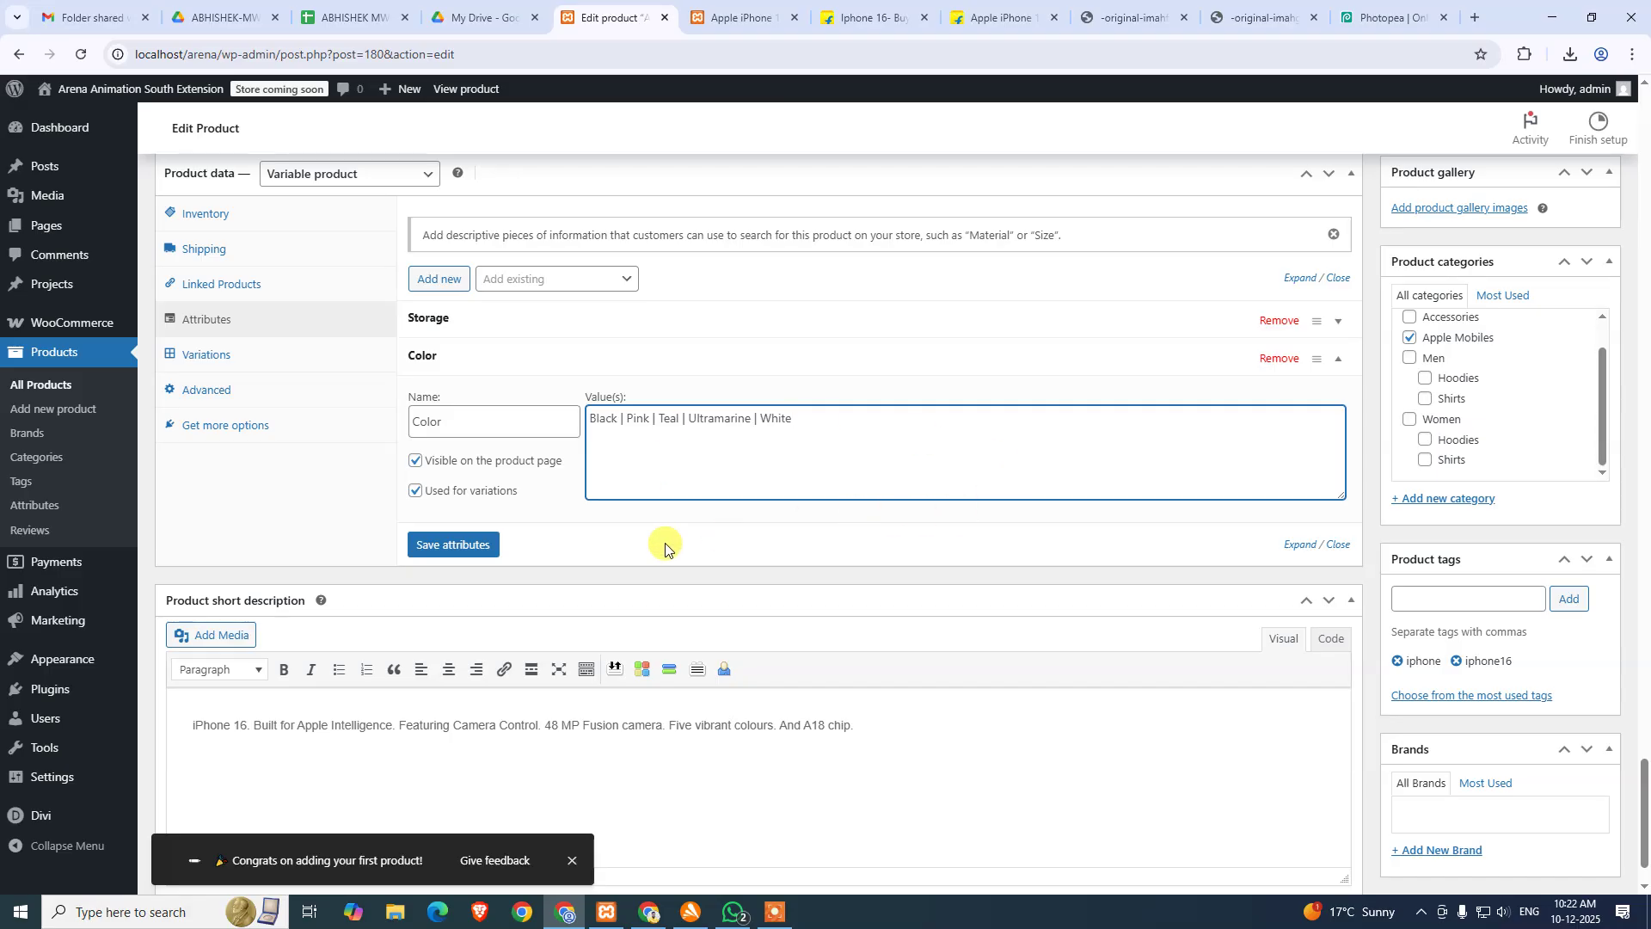
pyautogui.click(464, 544)
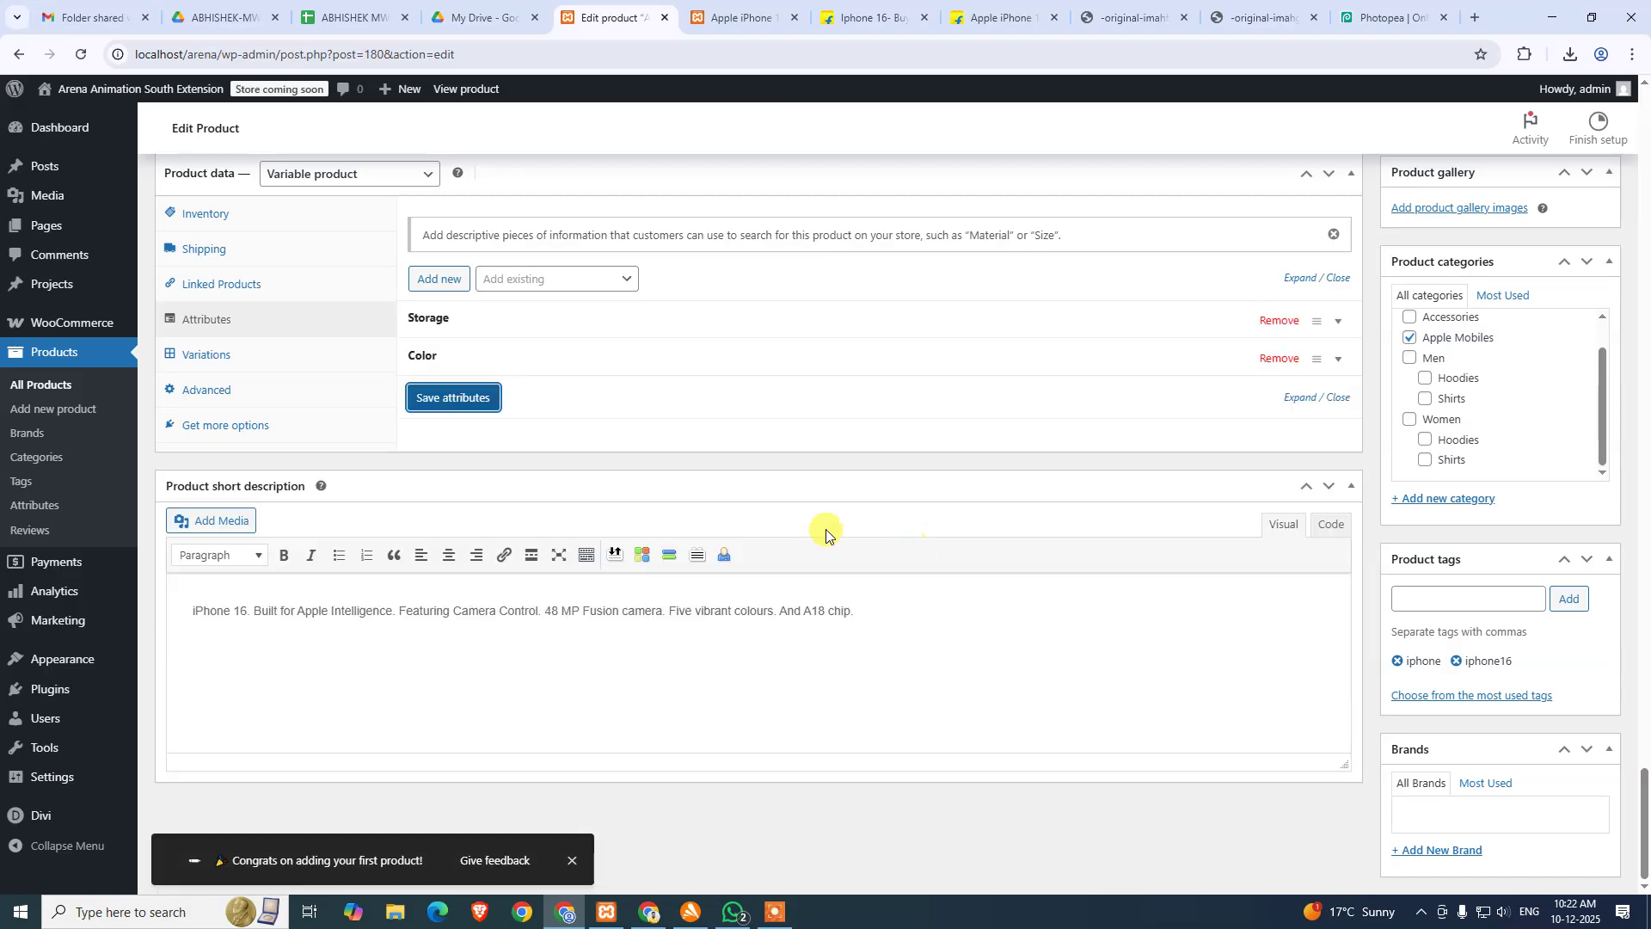
pyautogui.click(220, 365)
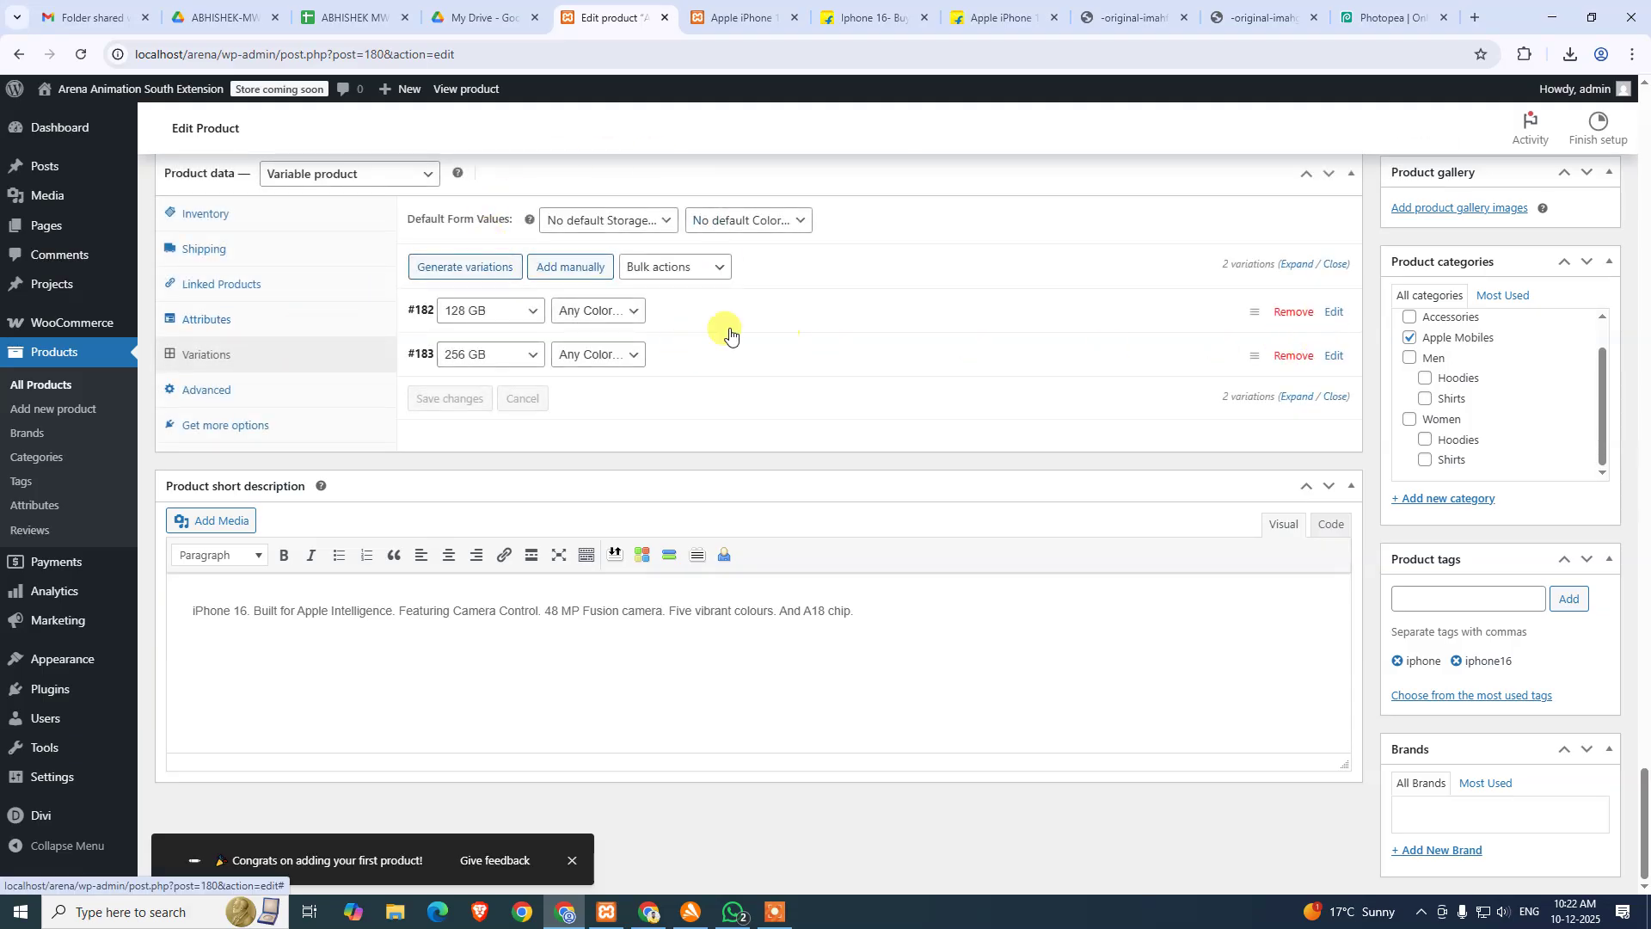
# - Set the colour of variations #182 and #183 to Black
pyautogui.click(641, 311)
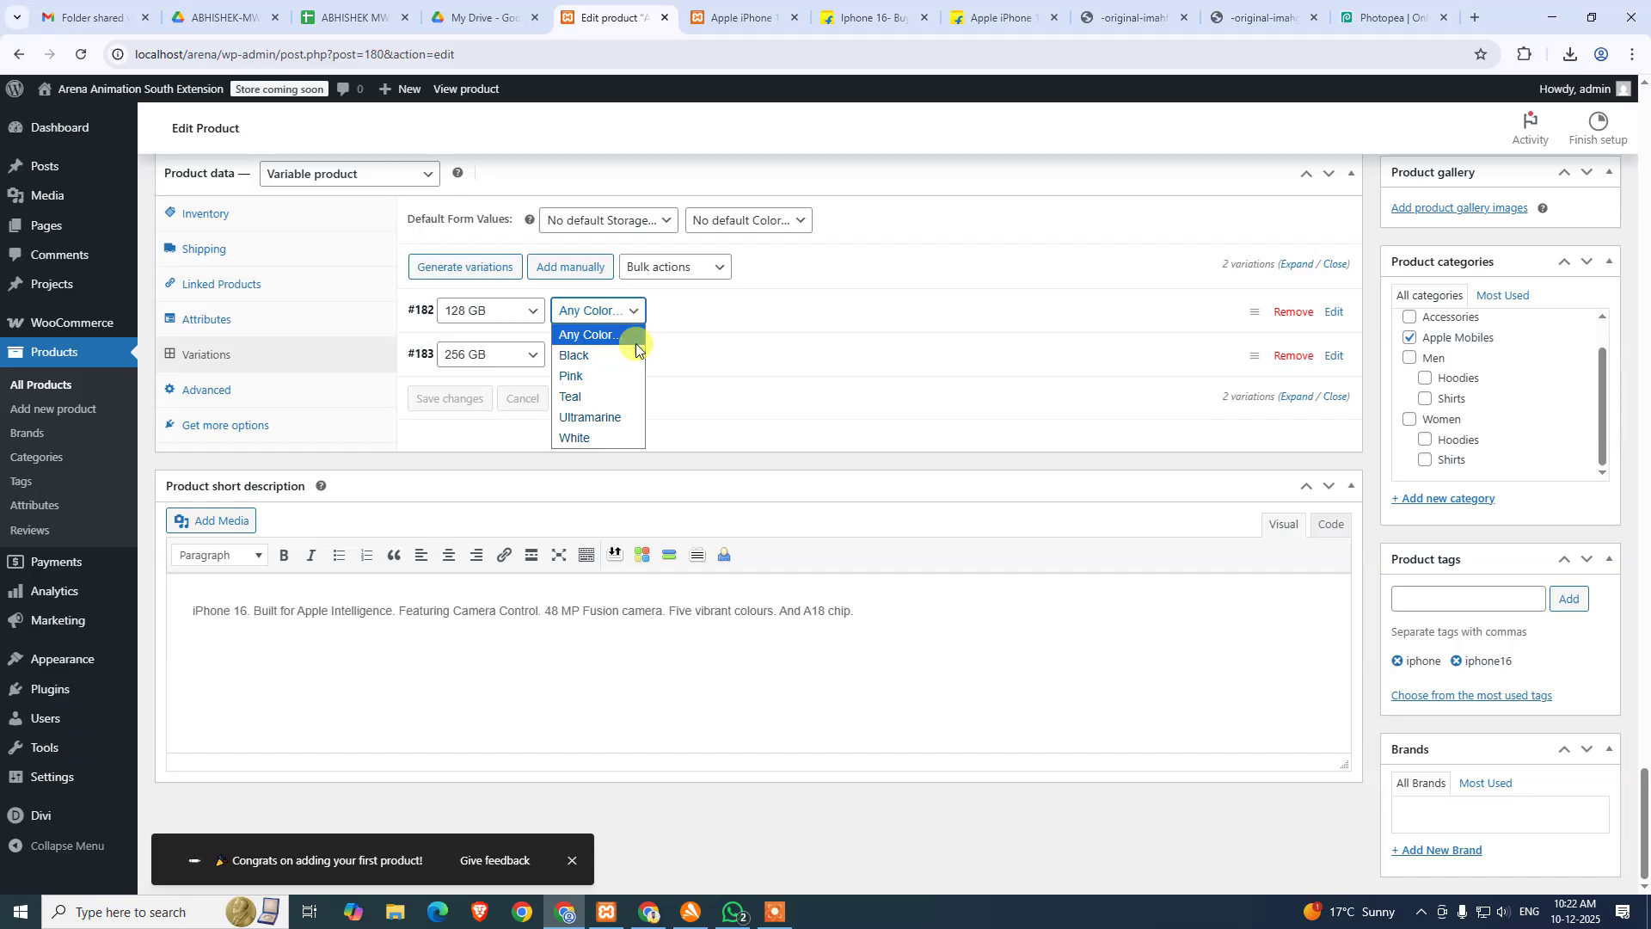
pyautogui.click(632, 357)
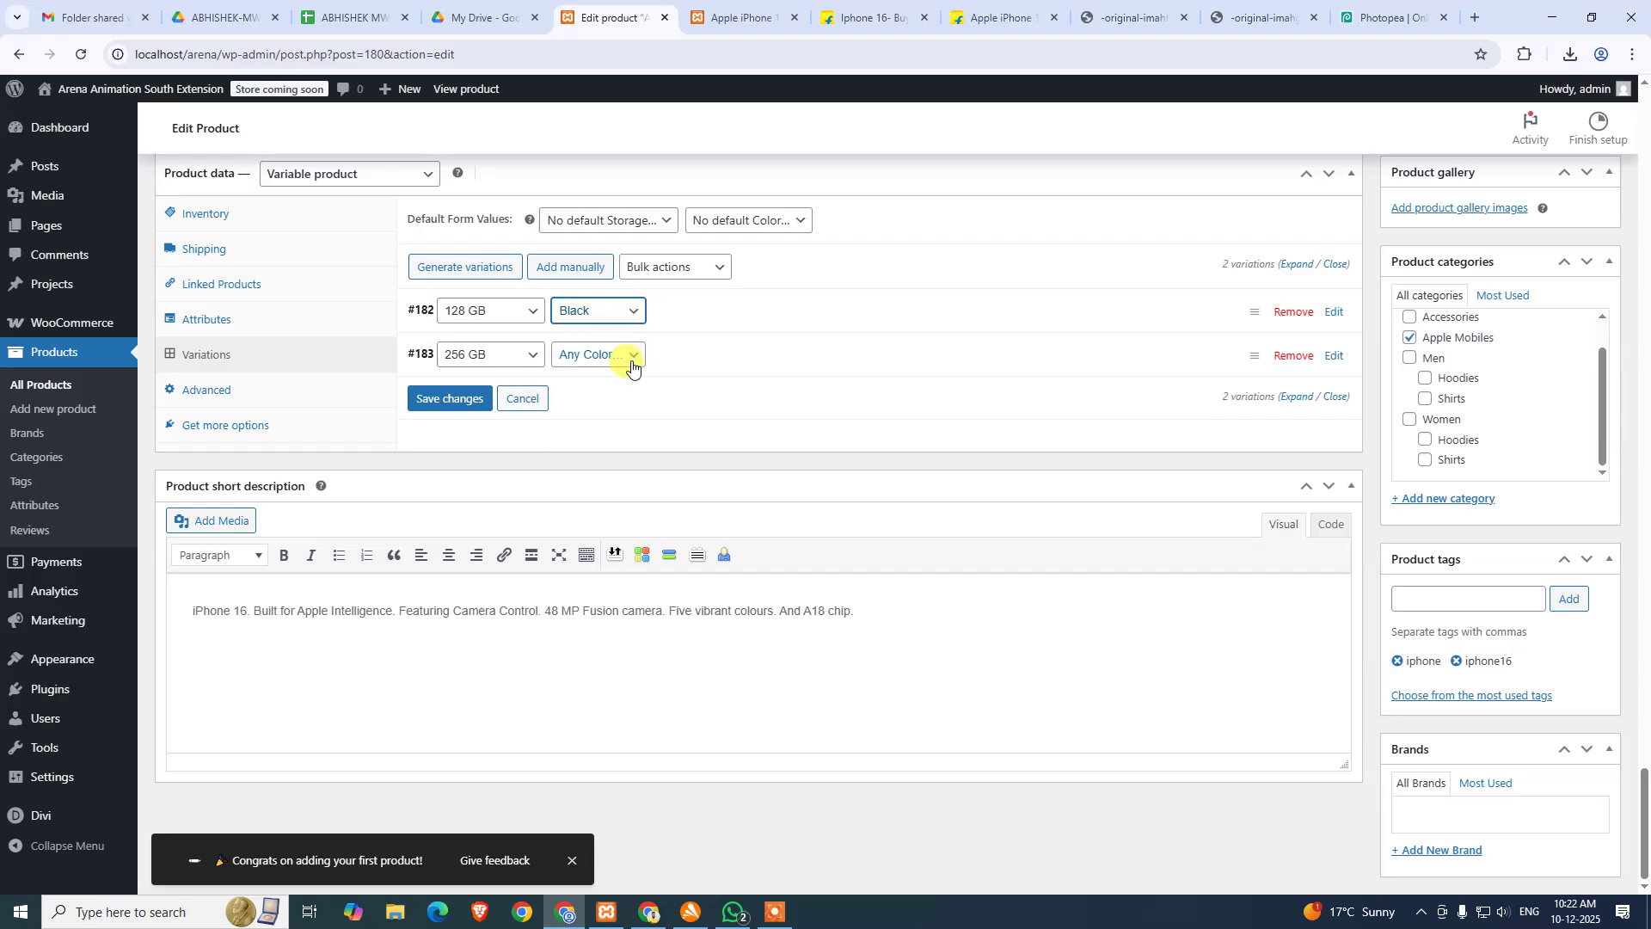
pyautogui.click(628, 356)
pyautogui.click(633, 401)
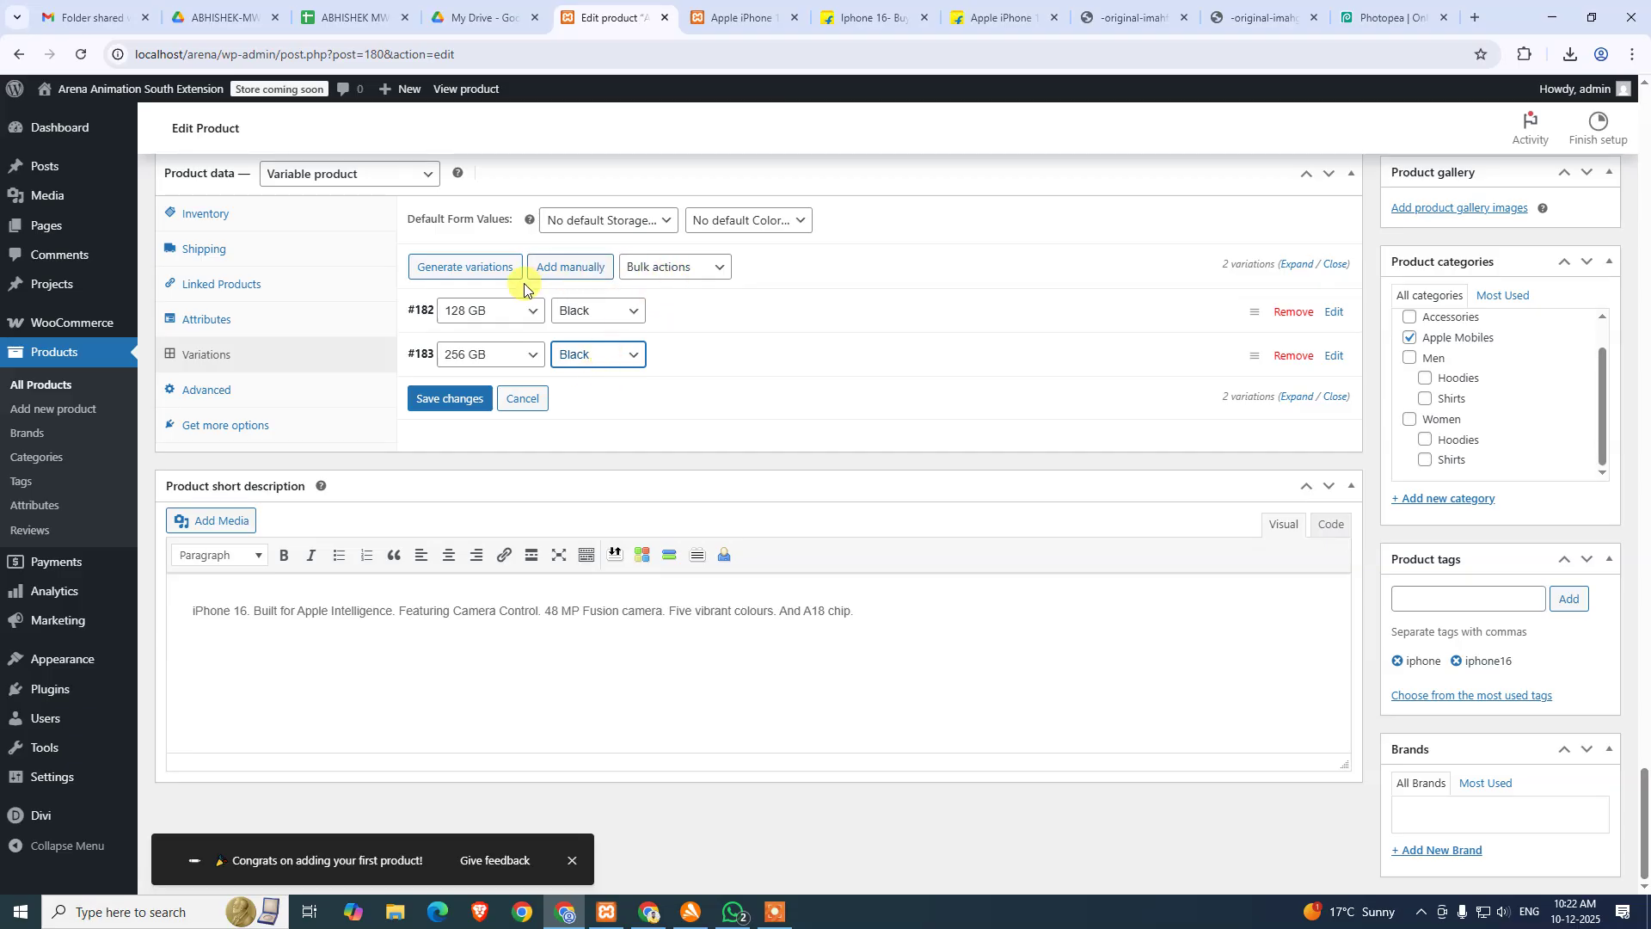
# - Generate every Storage/Color combination, confirming both prompts, for 10 variations total
pyautogui.click(495, 286)
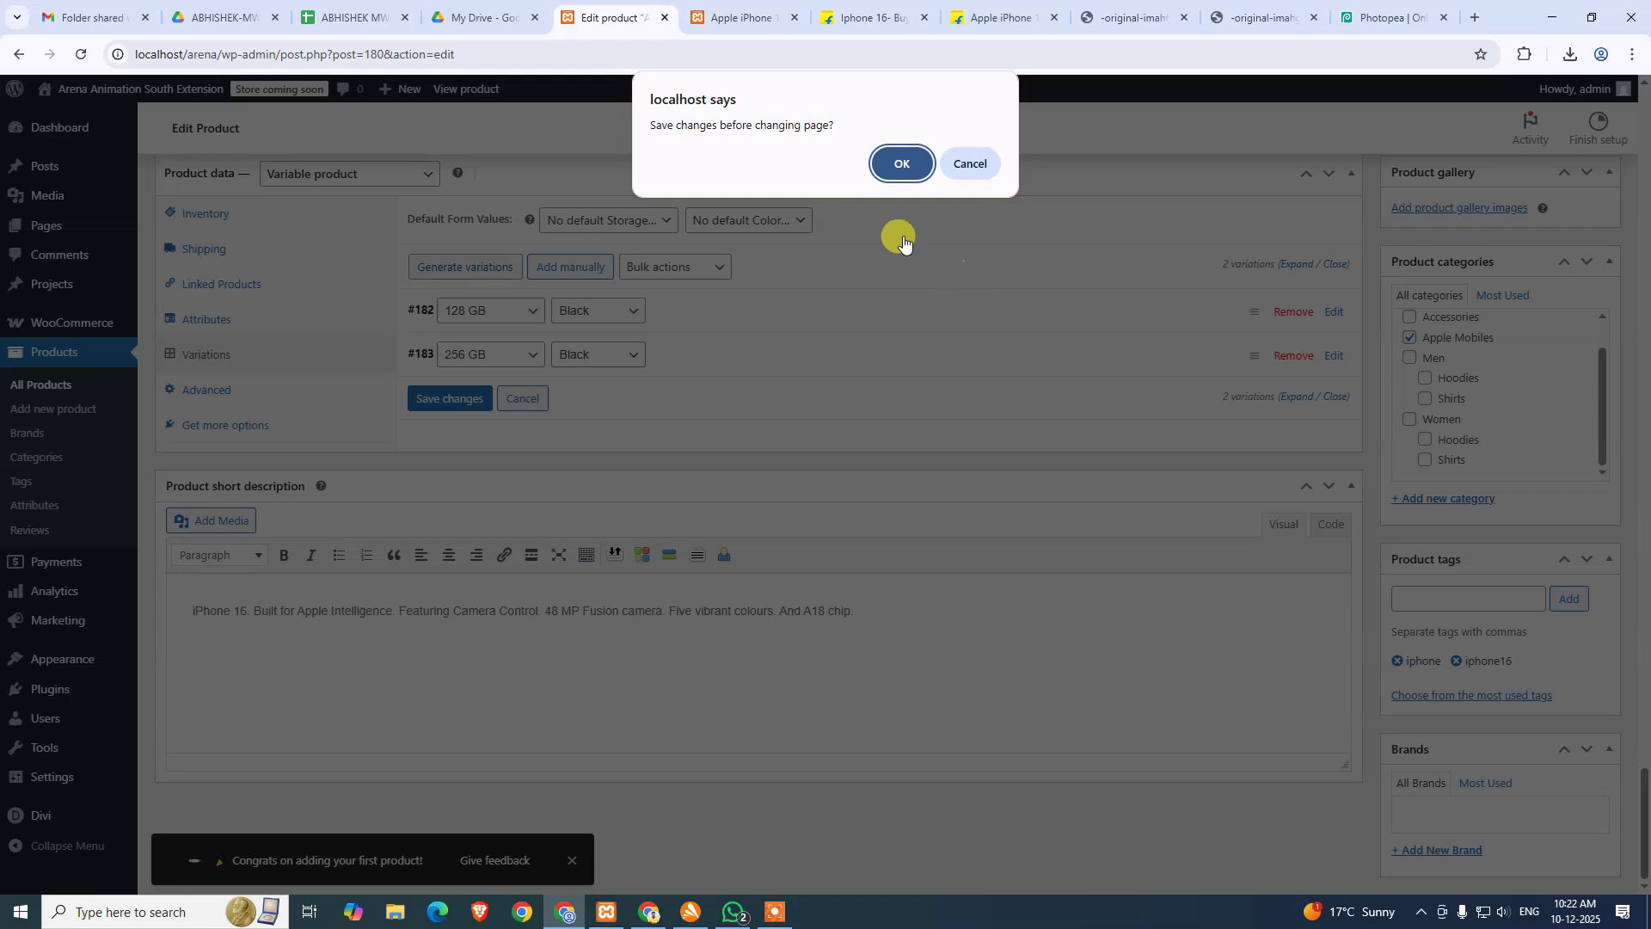
pyautogui.click(899, 168)
pyautogui.click(900, 193)
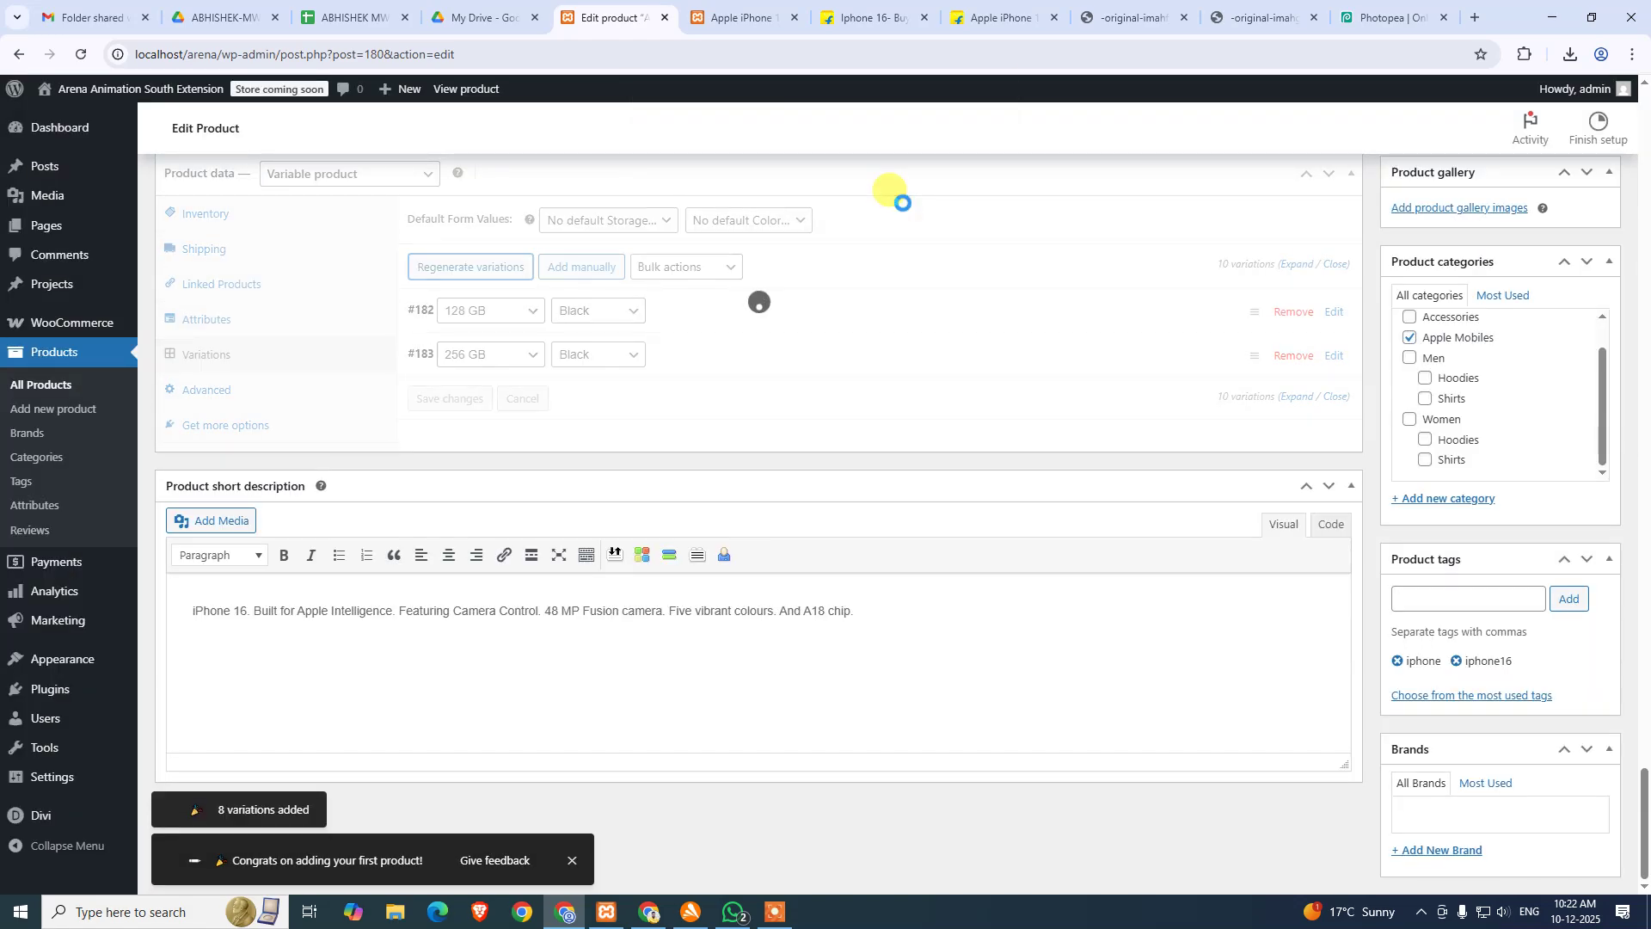
# - Drag 128 GB Black (#182) to the top and 256 GB Black (#183) to lead its group, then save
pyautogui.scroll(-2, 722, 332)
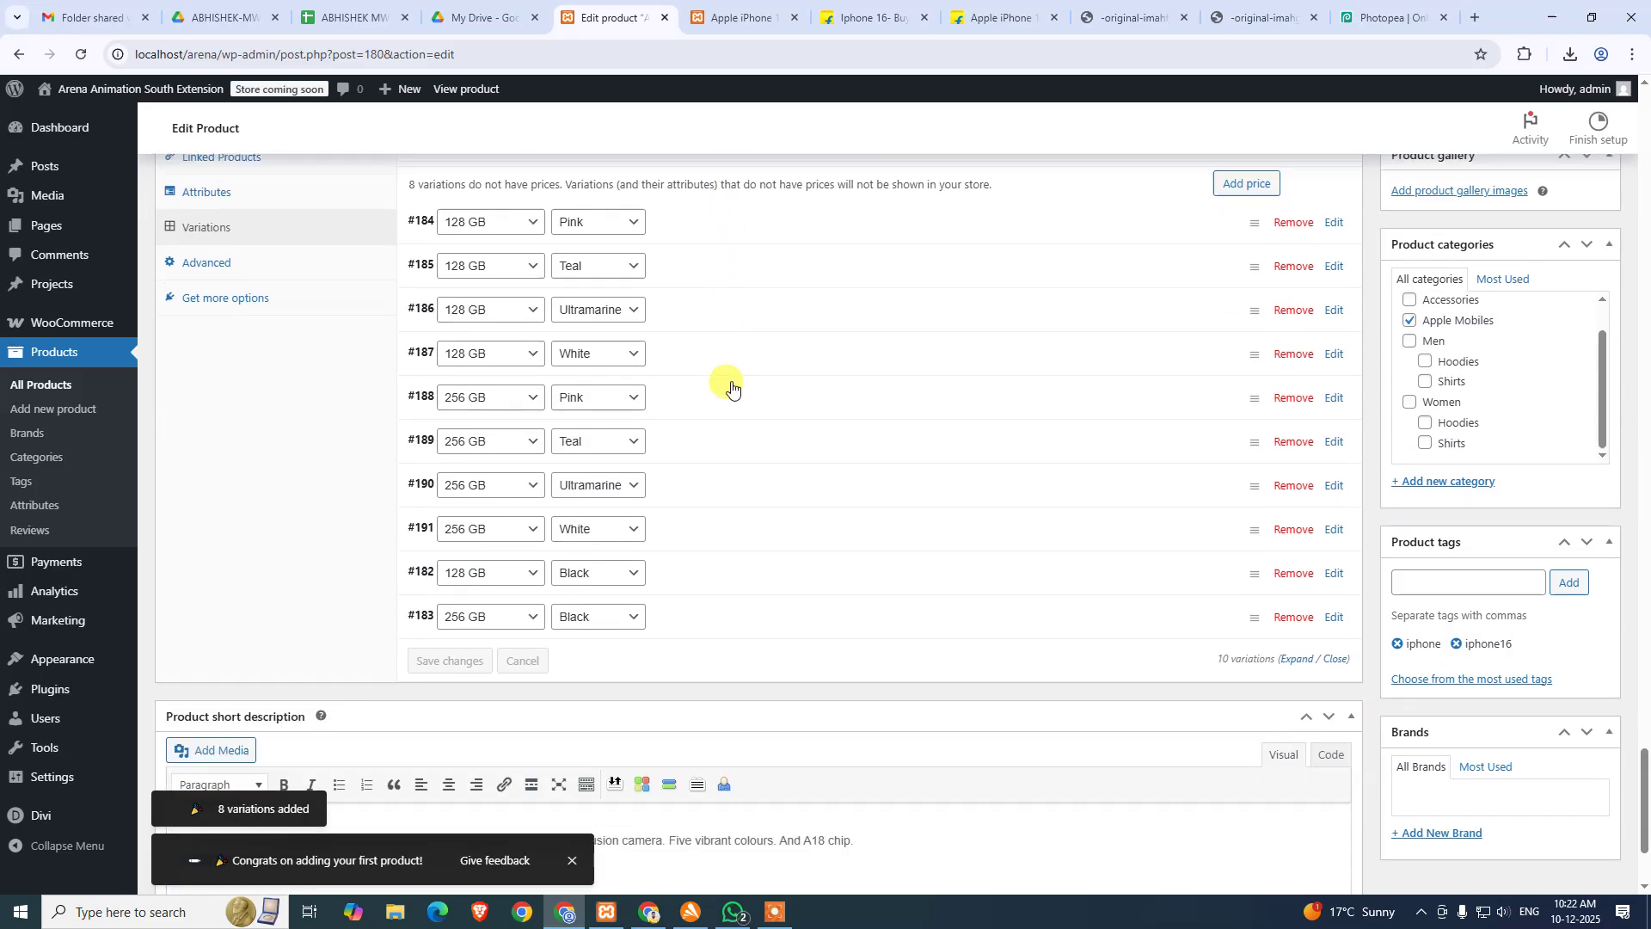
pyautogui.scroll(1, 567, 583)
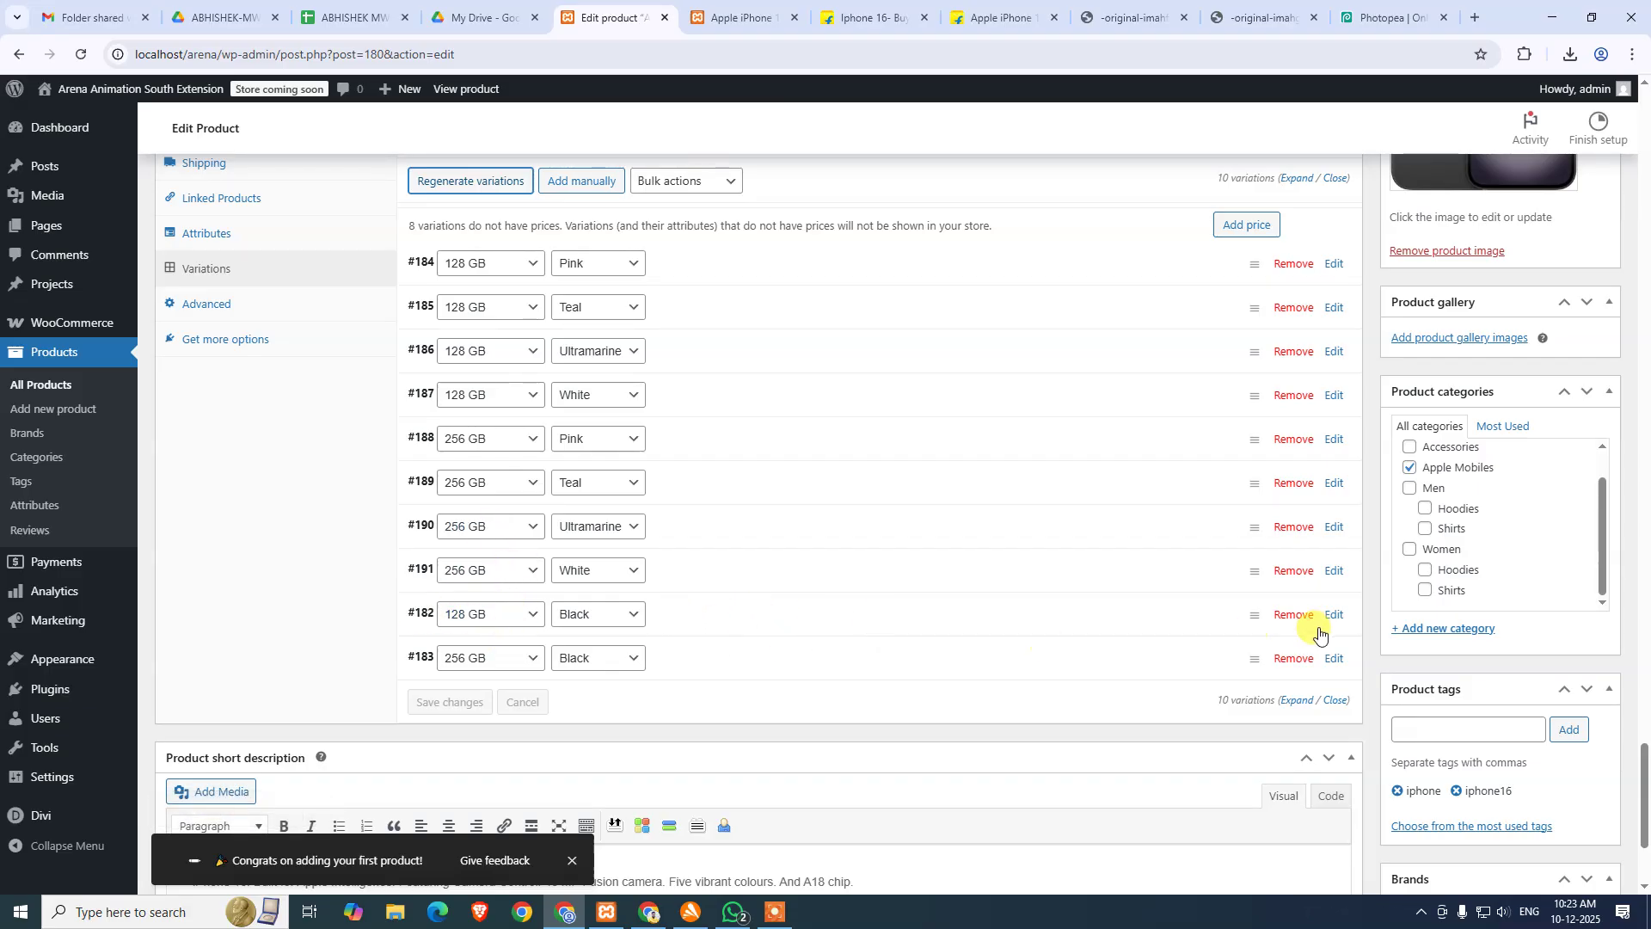
pyautogui.moveTo(1252, 616); pyautogui.dragTo(1250, 431)
pyautogui.moveTo(1250, 430); pyautogui.dragTo(1242, 221)
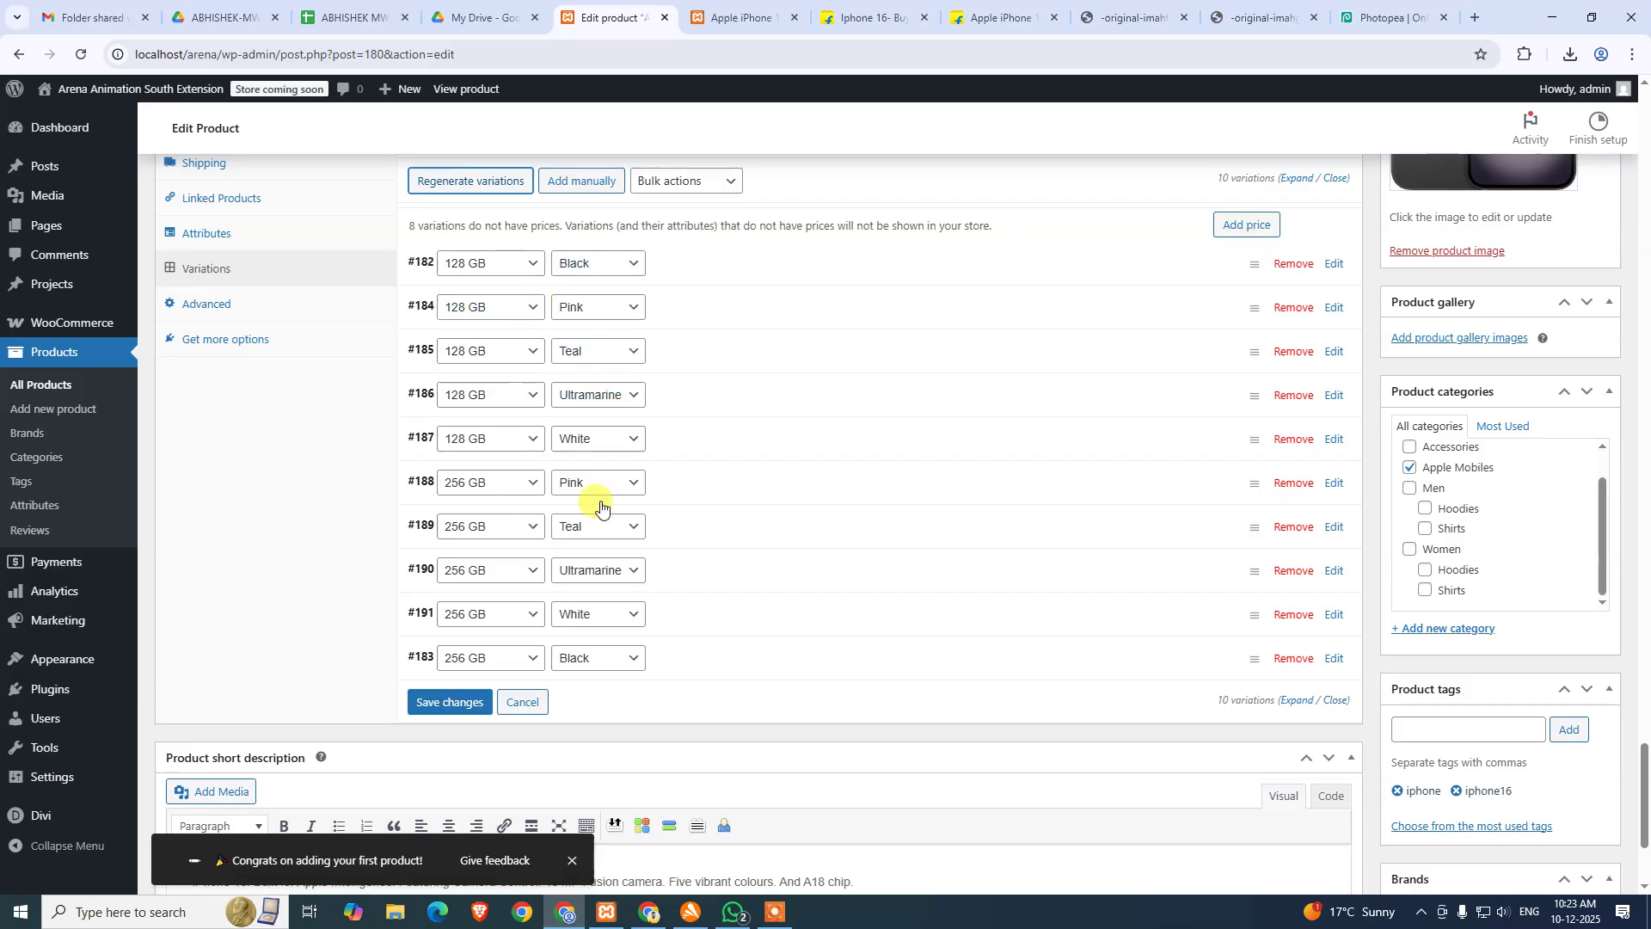
pyautogui.moveTo(1255, 659); pyautogui.dragTo(1265, 476)
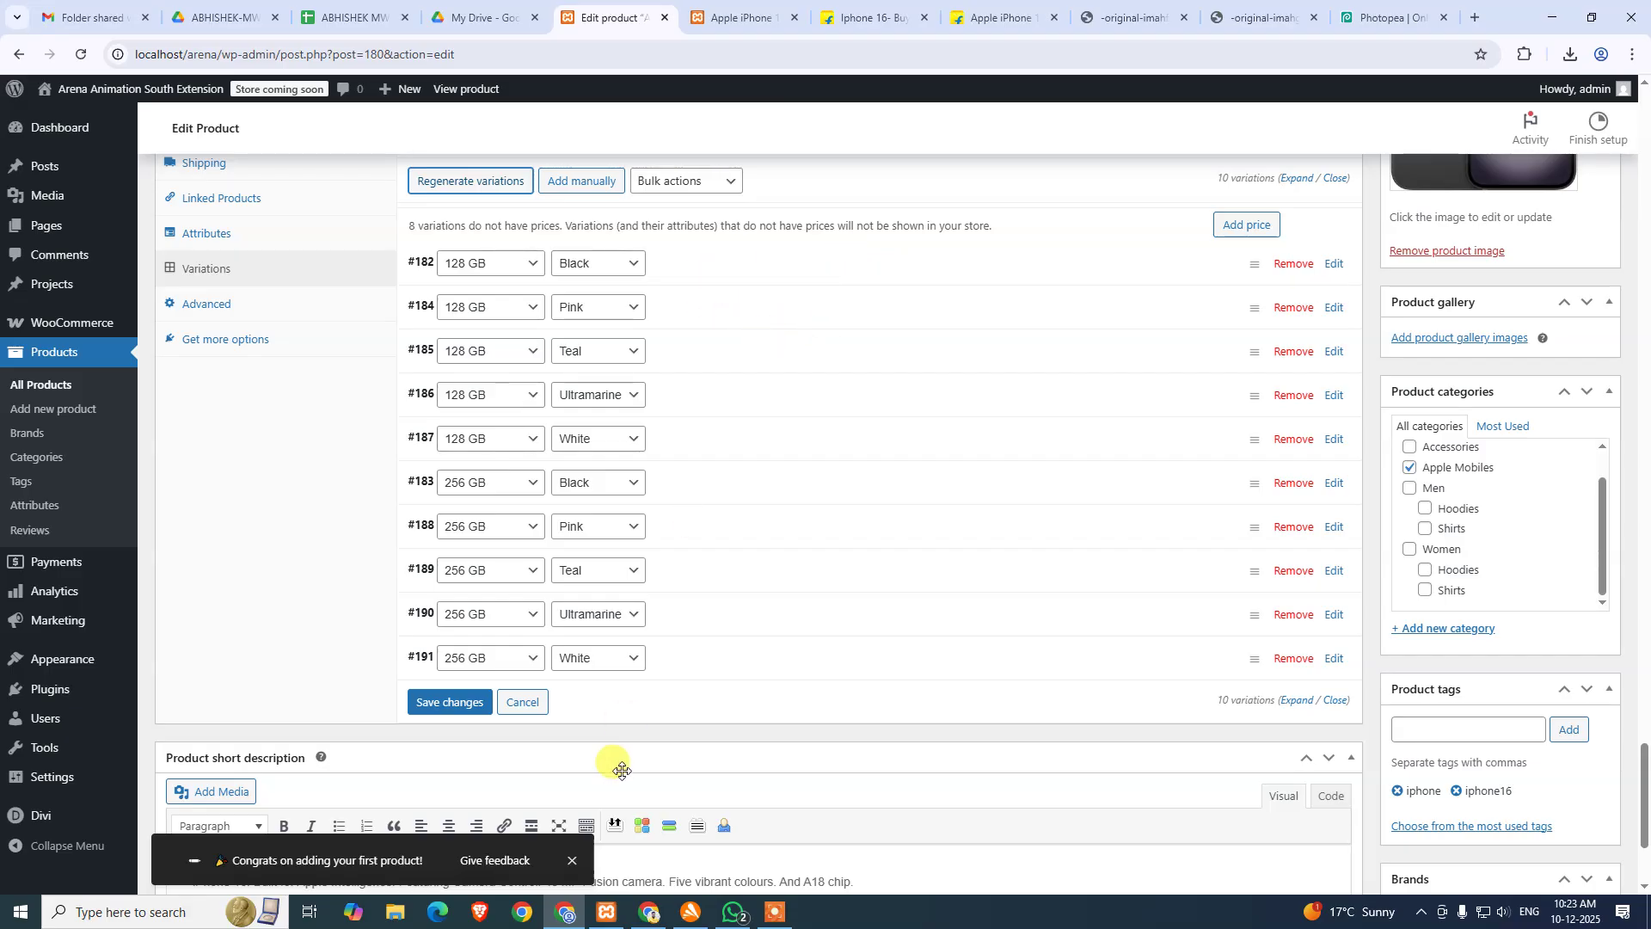
pyautogui.click(449, 700)
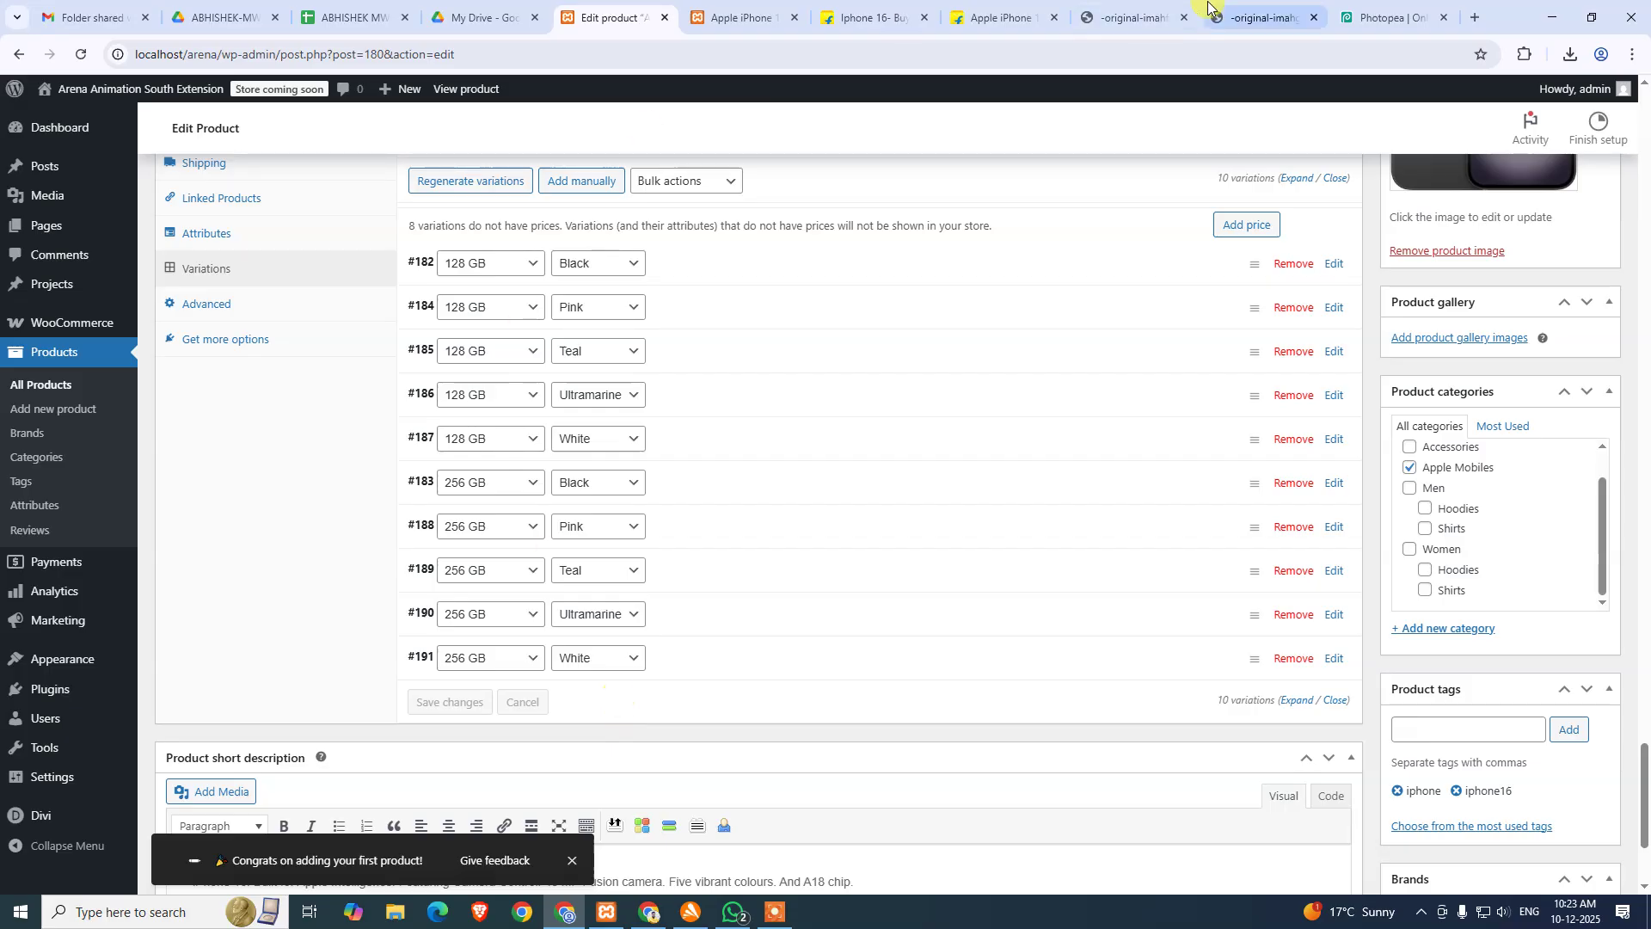
pyautogui.click(757, 32)
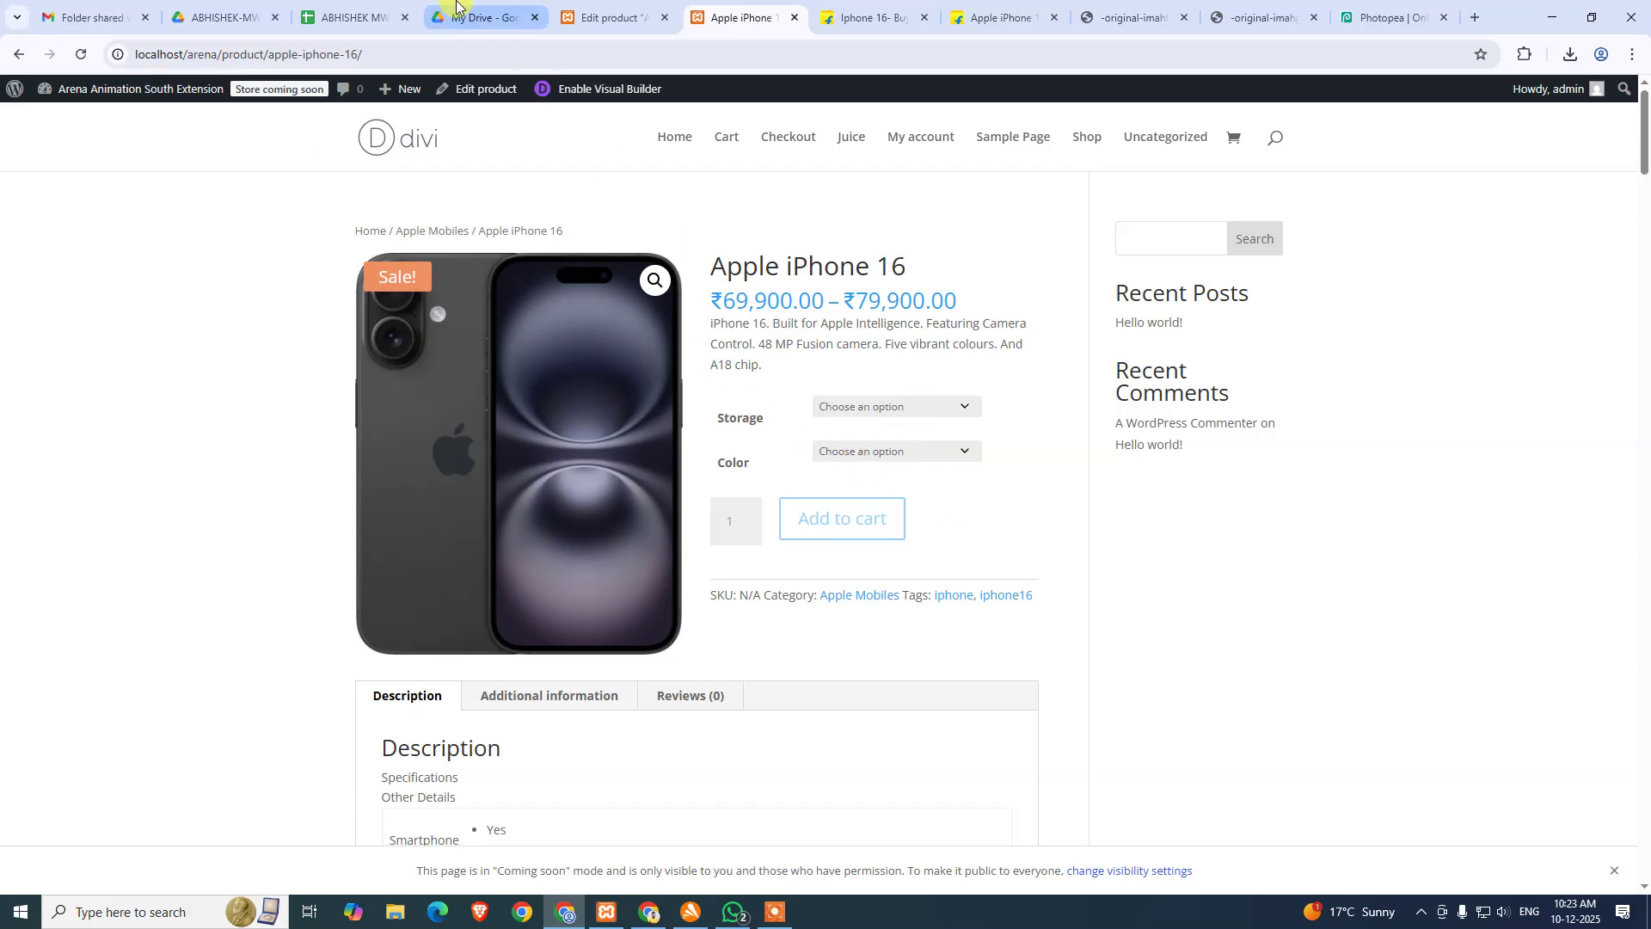
# - In the product's Attributes, drag Color above Storage and save the attributes
pyautogui.click(606, 17)
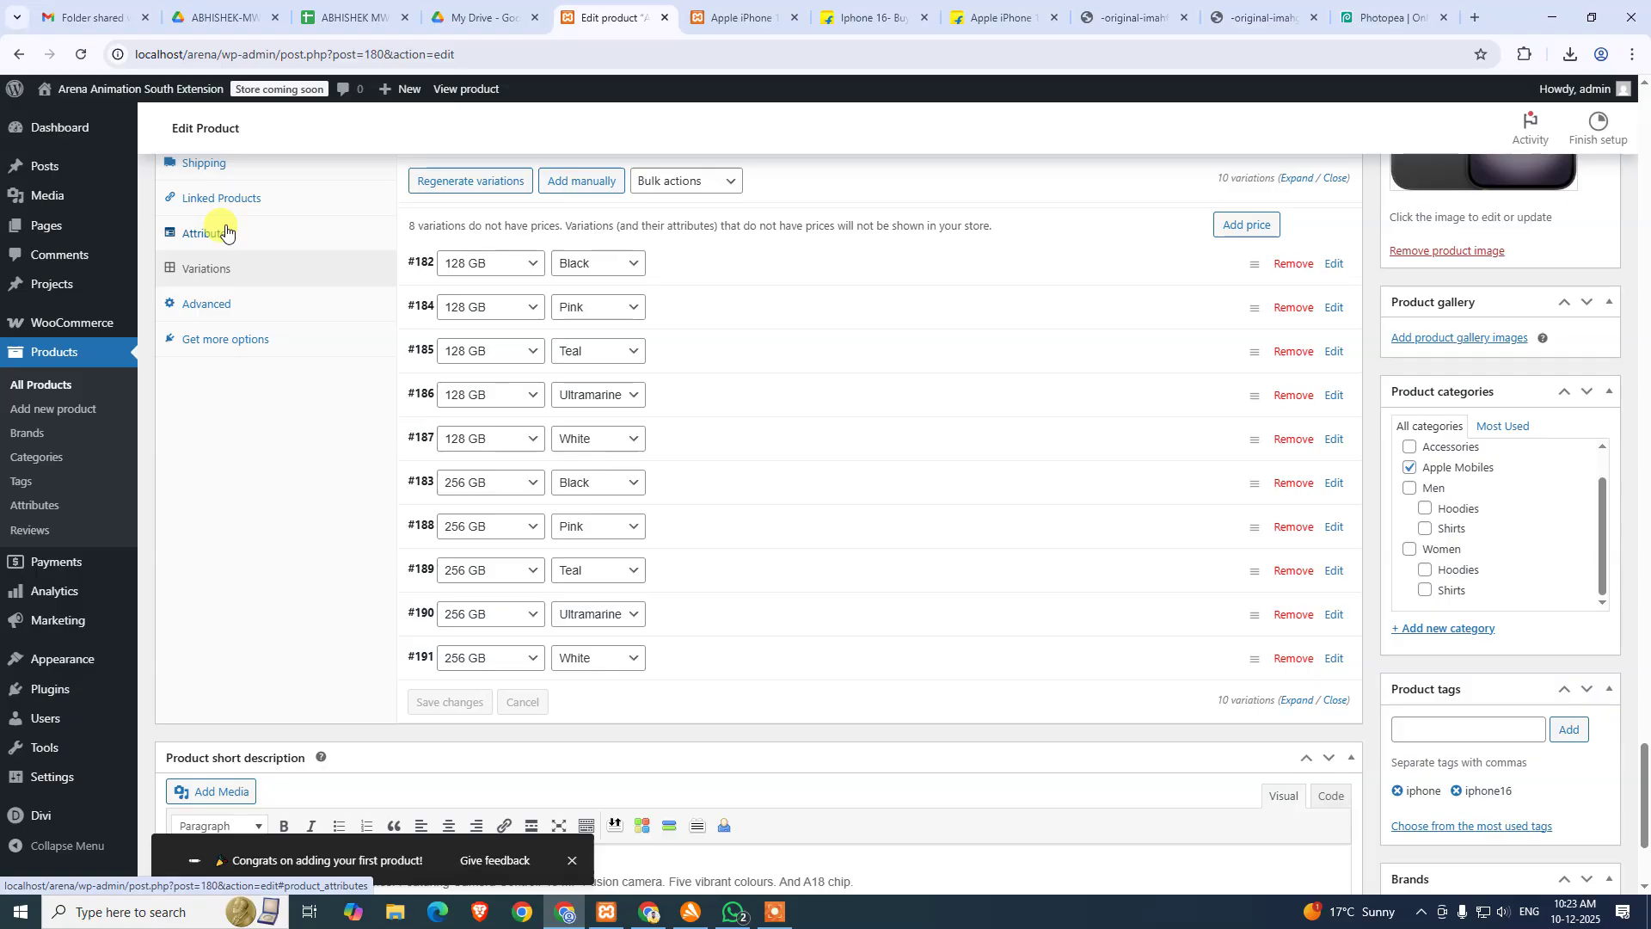
pyautogui.click(219, 233)
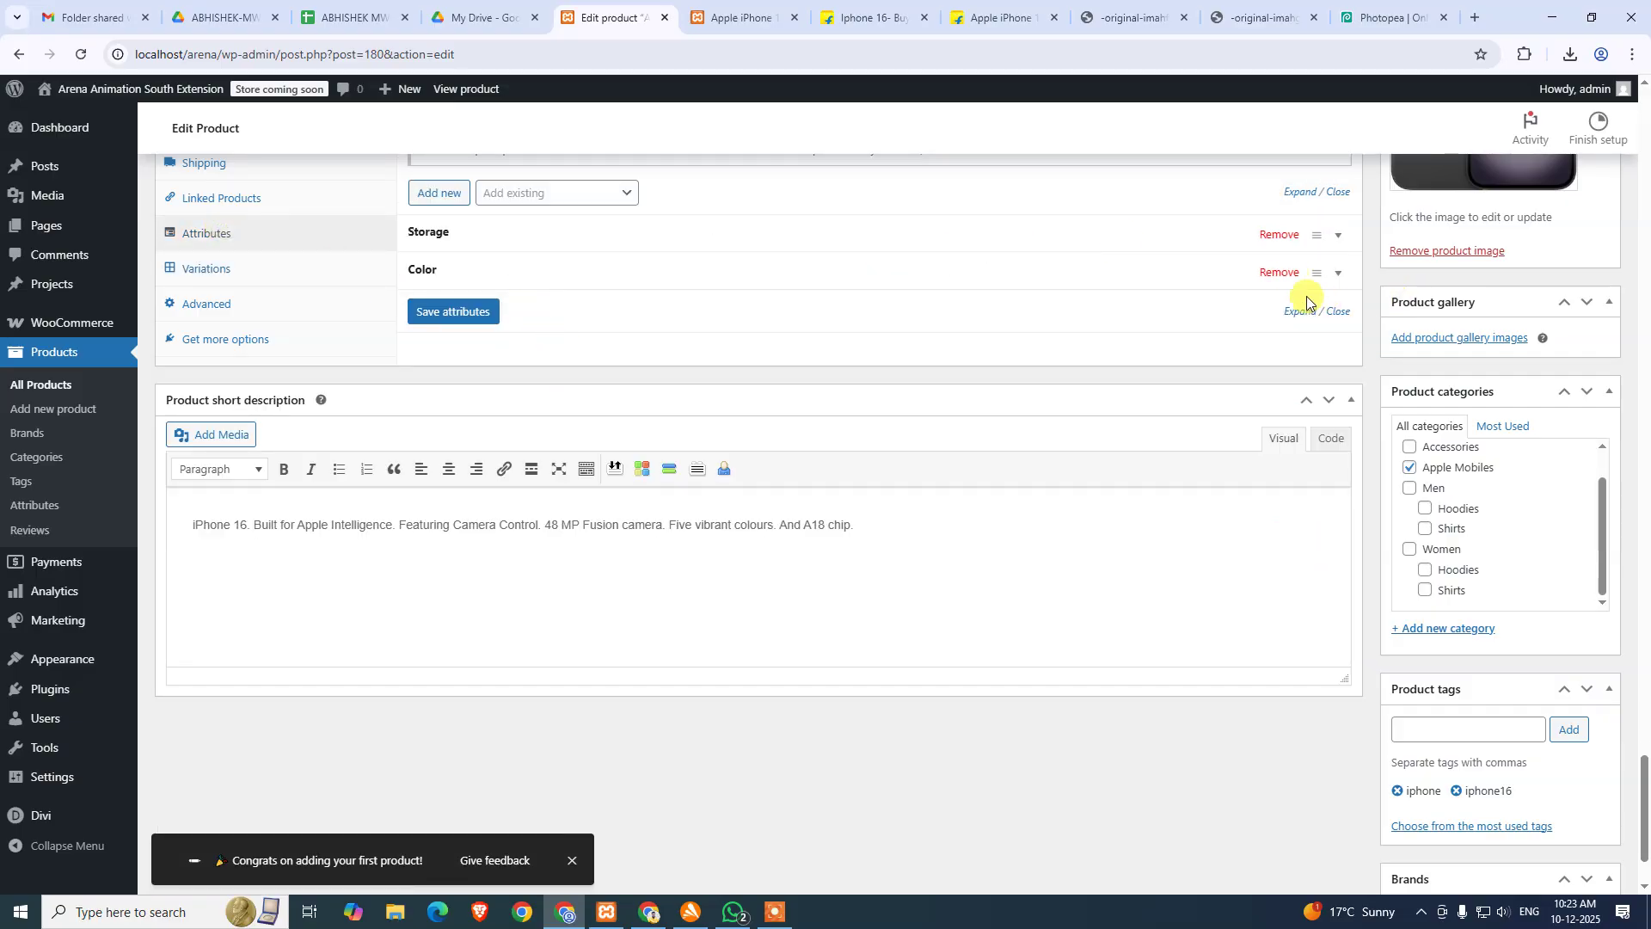
pyautogui.moveTo(1317, 273); pyautogui.dragTo(1316, 230)
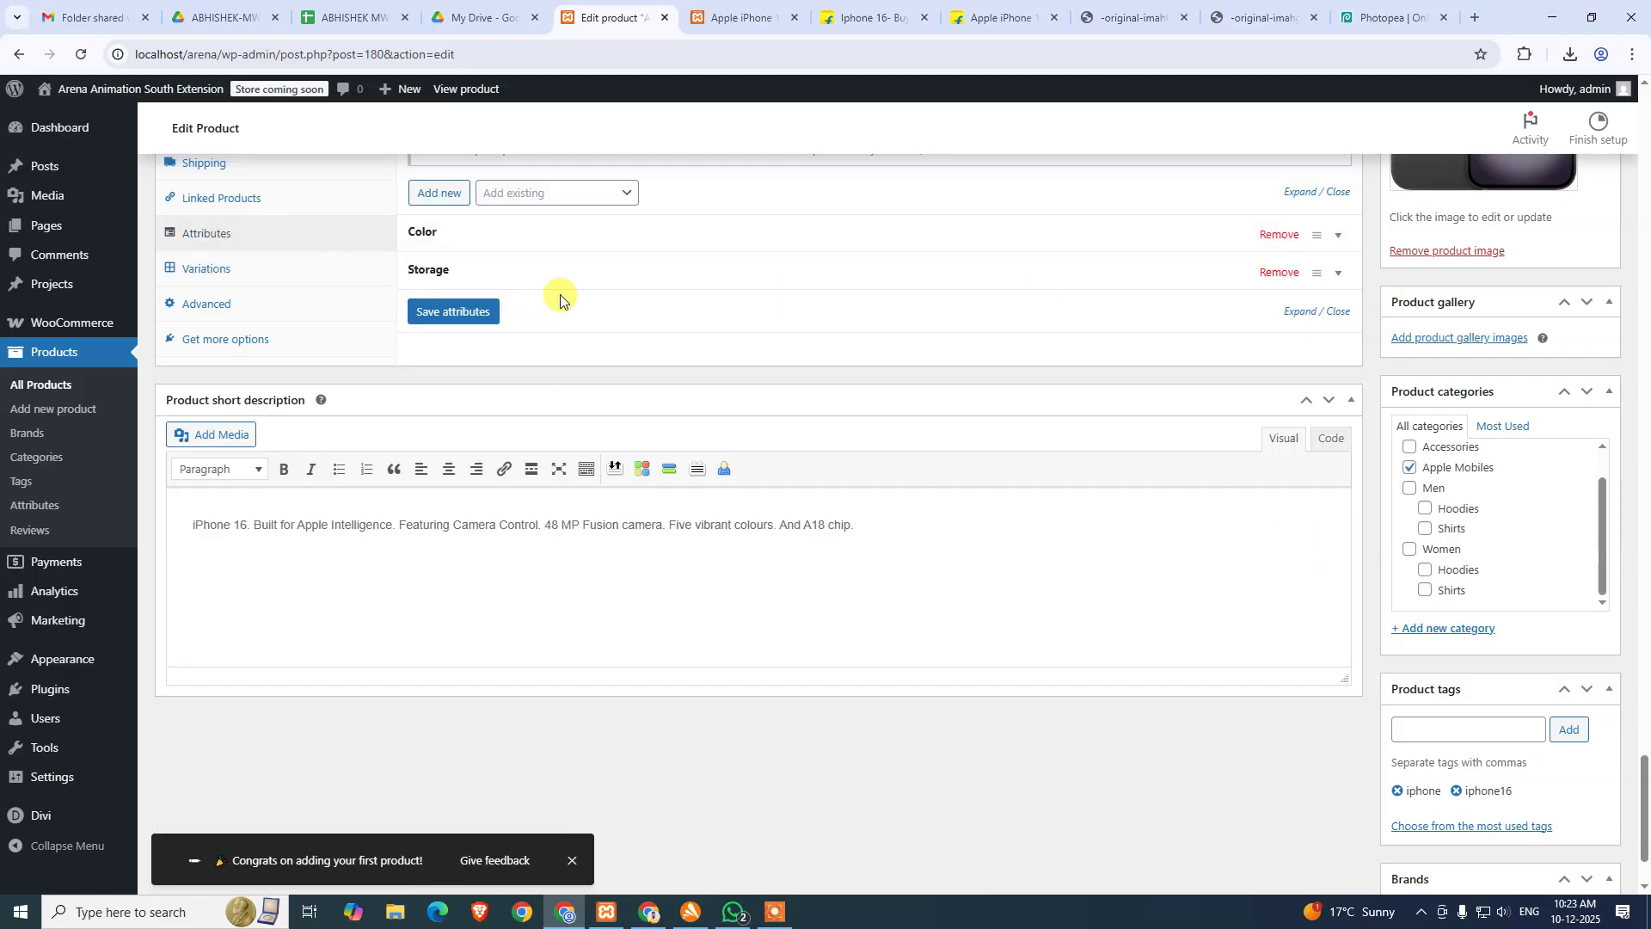
pyautogui.click(453, 312)
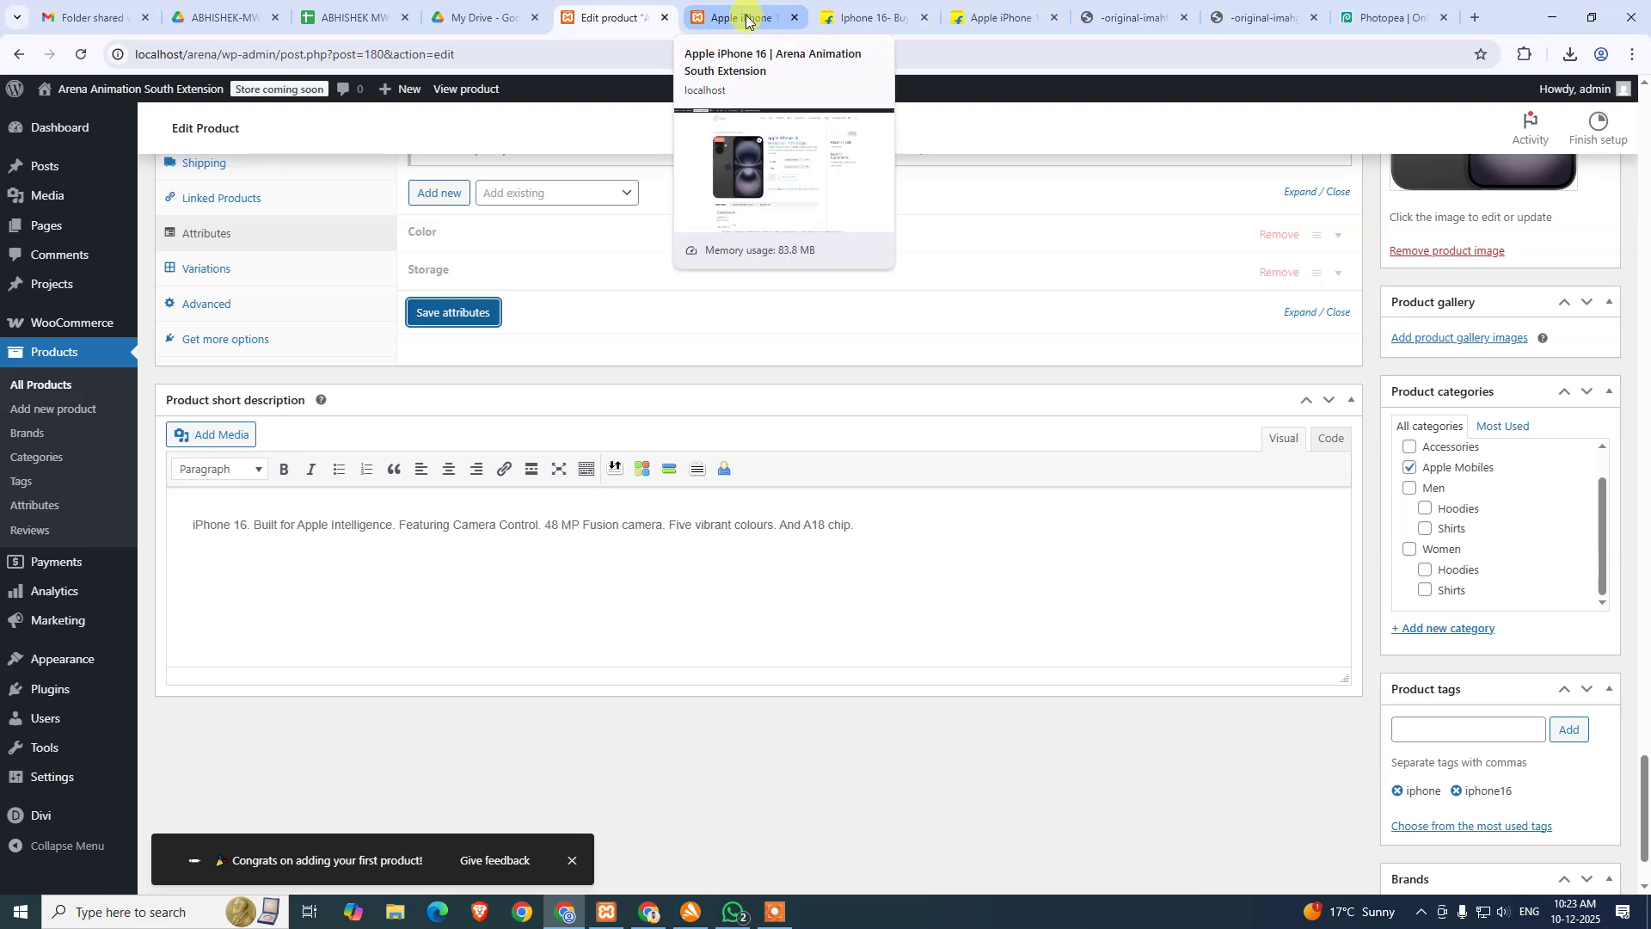
pyautogui.click(746, 18)
# - Reload the product page and select Black and 128 GB to see the ₹69,900.00 price
pyautogui.click(81, 54)
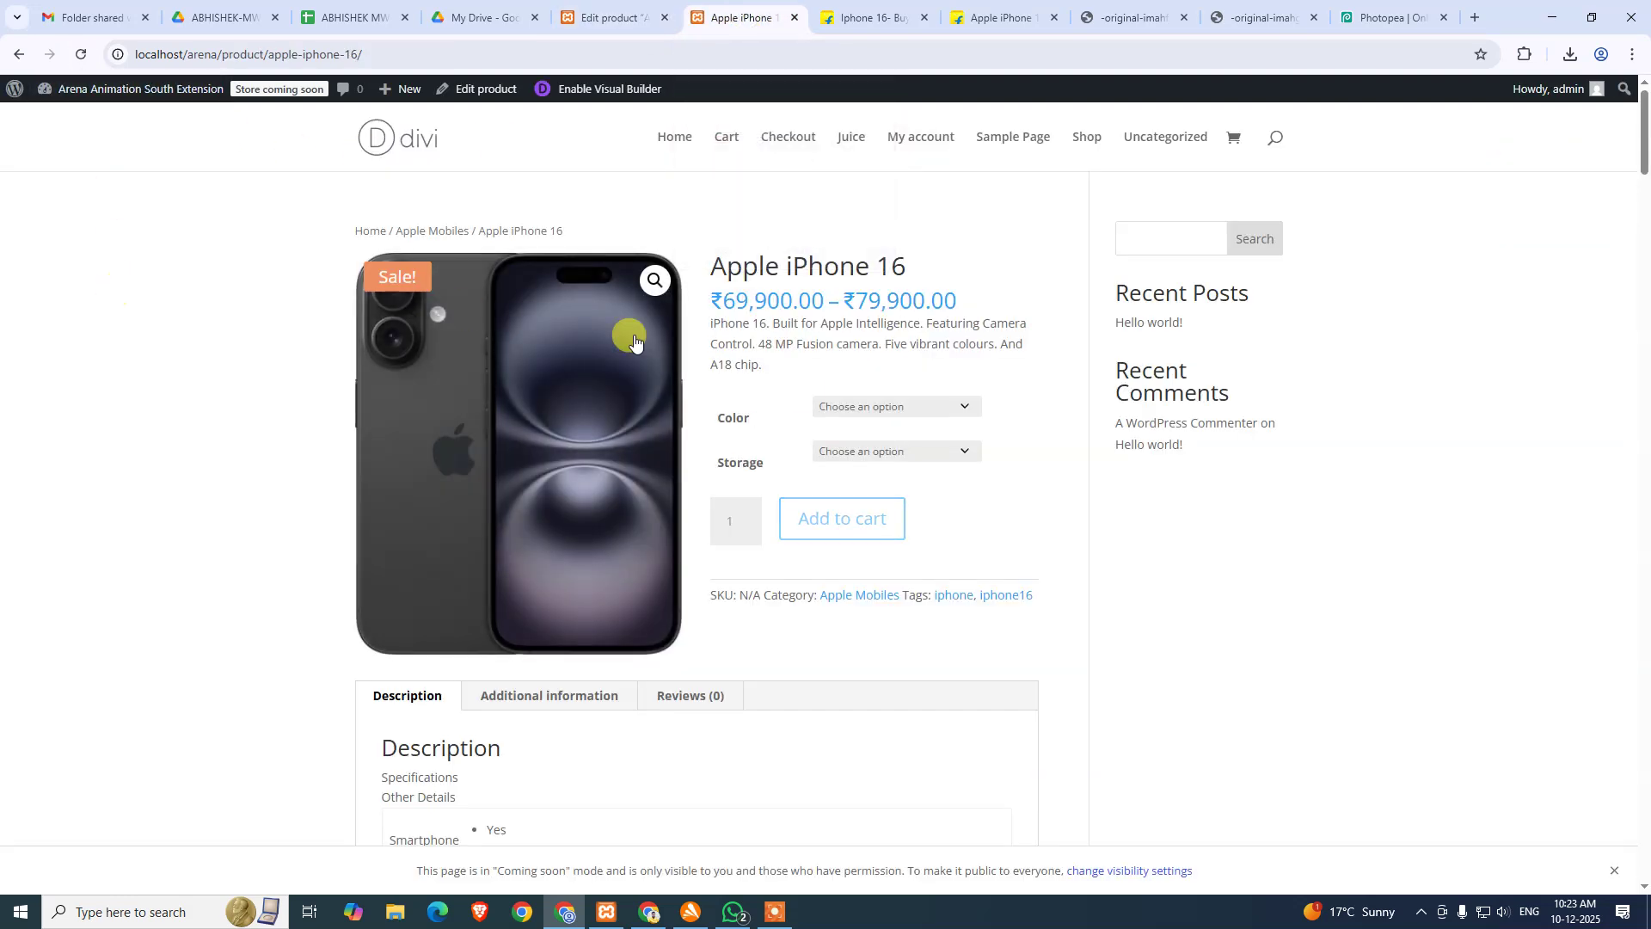
pyautogui.click(867, 408)
pyautogui.click(870, 448)
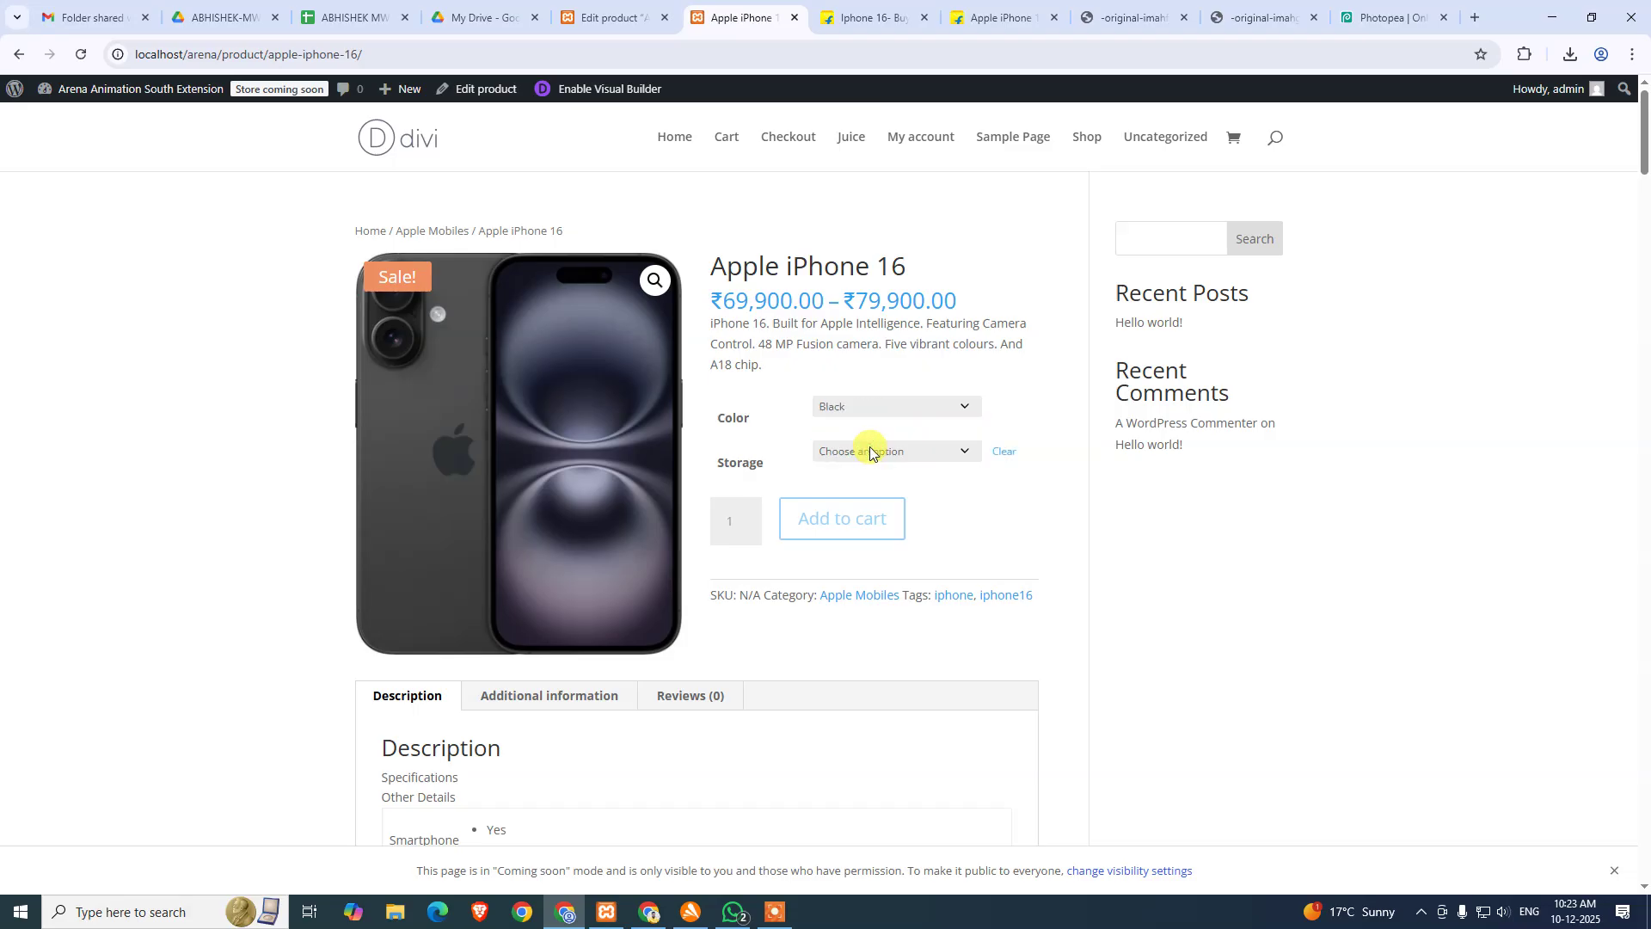
pyautogui.click(869, 451)
pyautogui.click(873, 497)
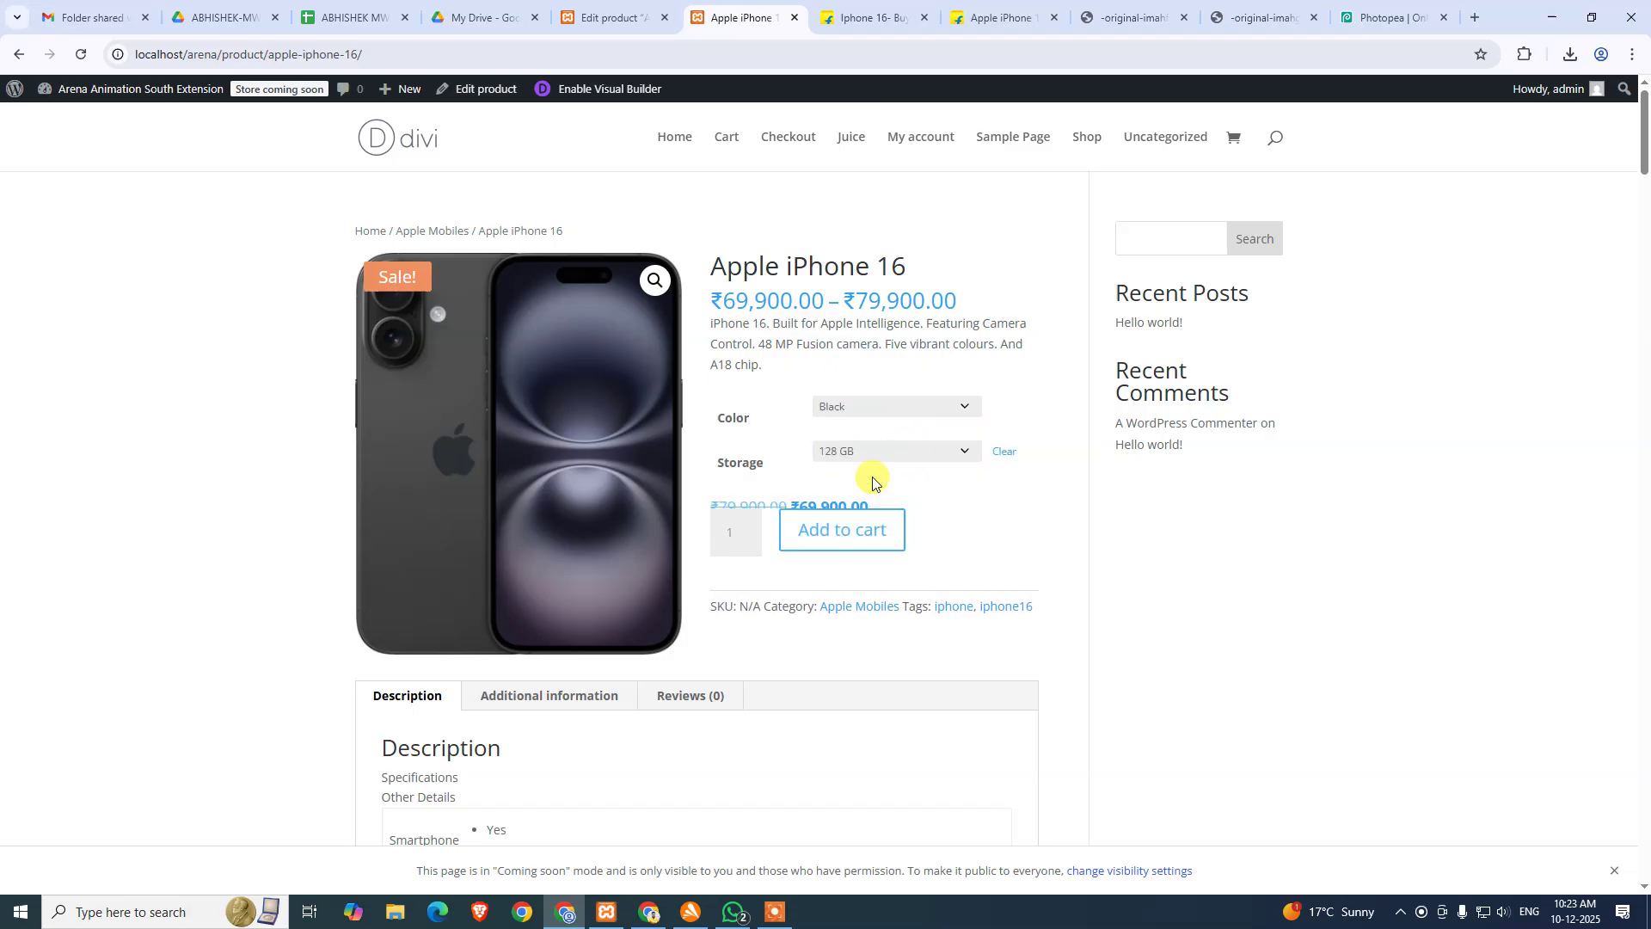
pyautogui.click(873, 409)
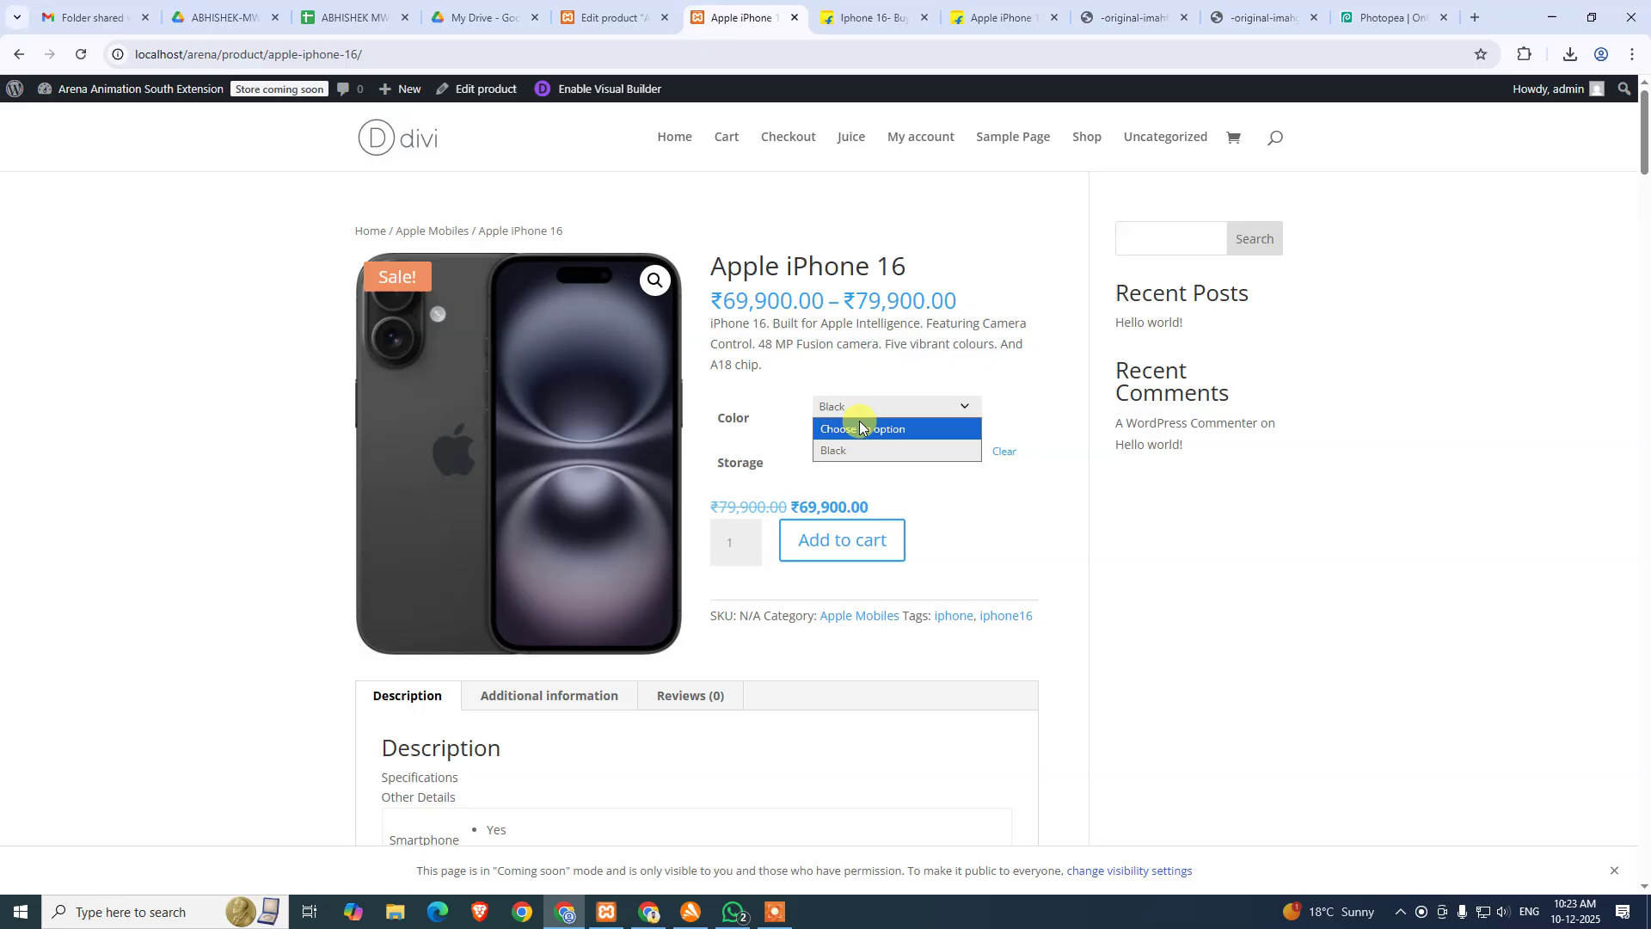
pyautogui.click(856, 405)
pyautogui.click(856, 409)
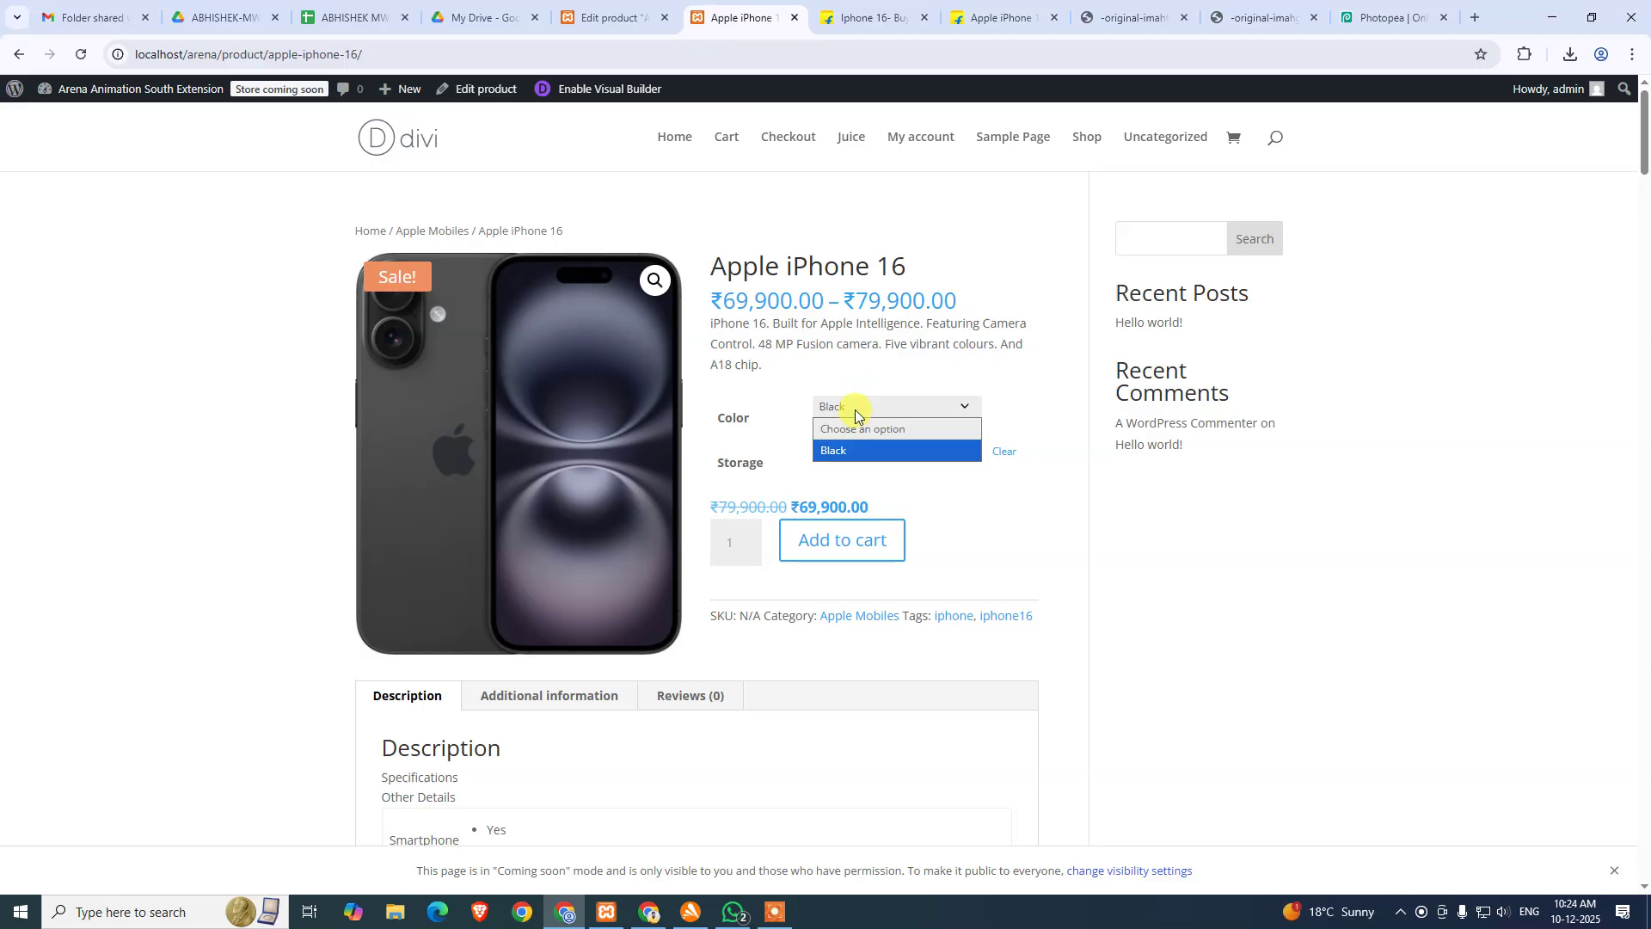
pyautogui.click(856, 411)
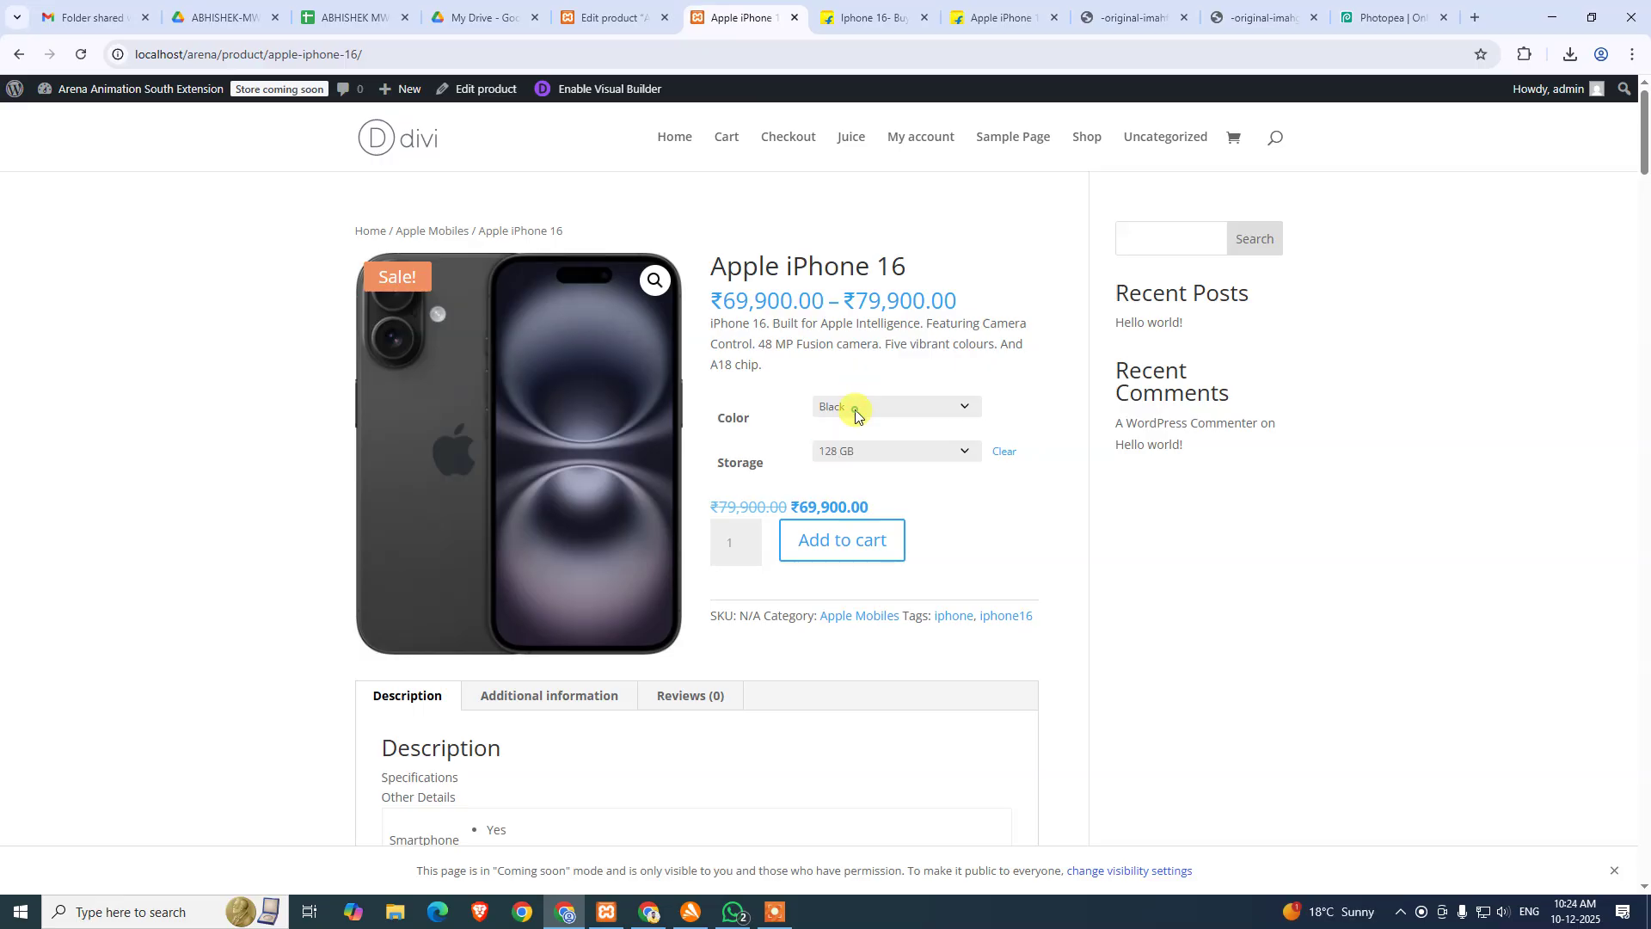
# - Check the Color attribute in the editor, recheck the storefront's options, then open the Variations list
pyautogui.click(588, 7)
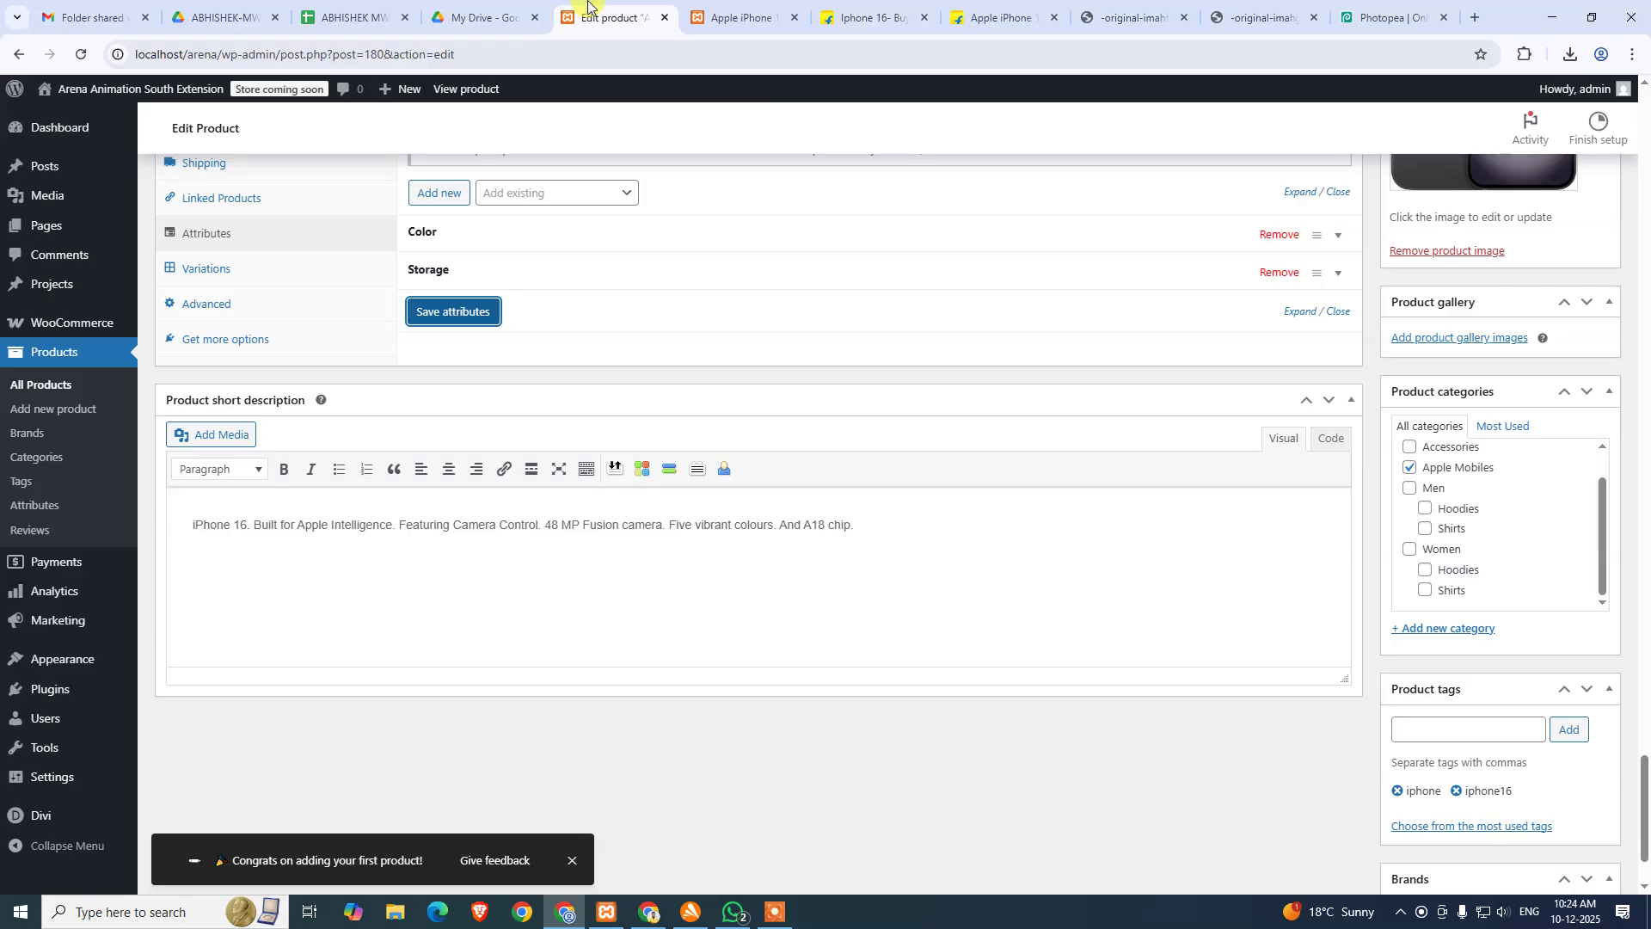
pyautogui.click(1338, 236)
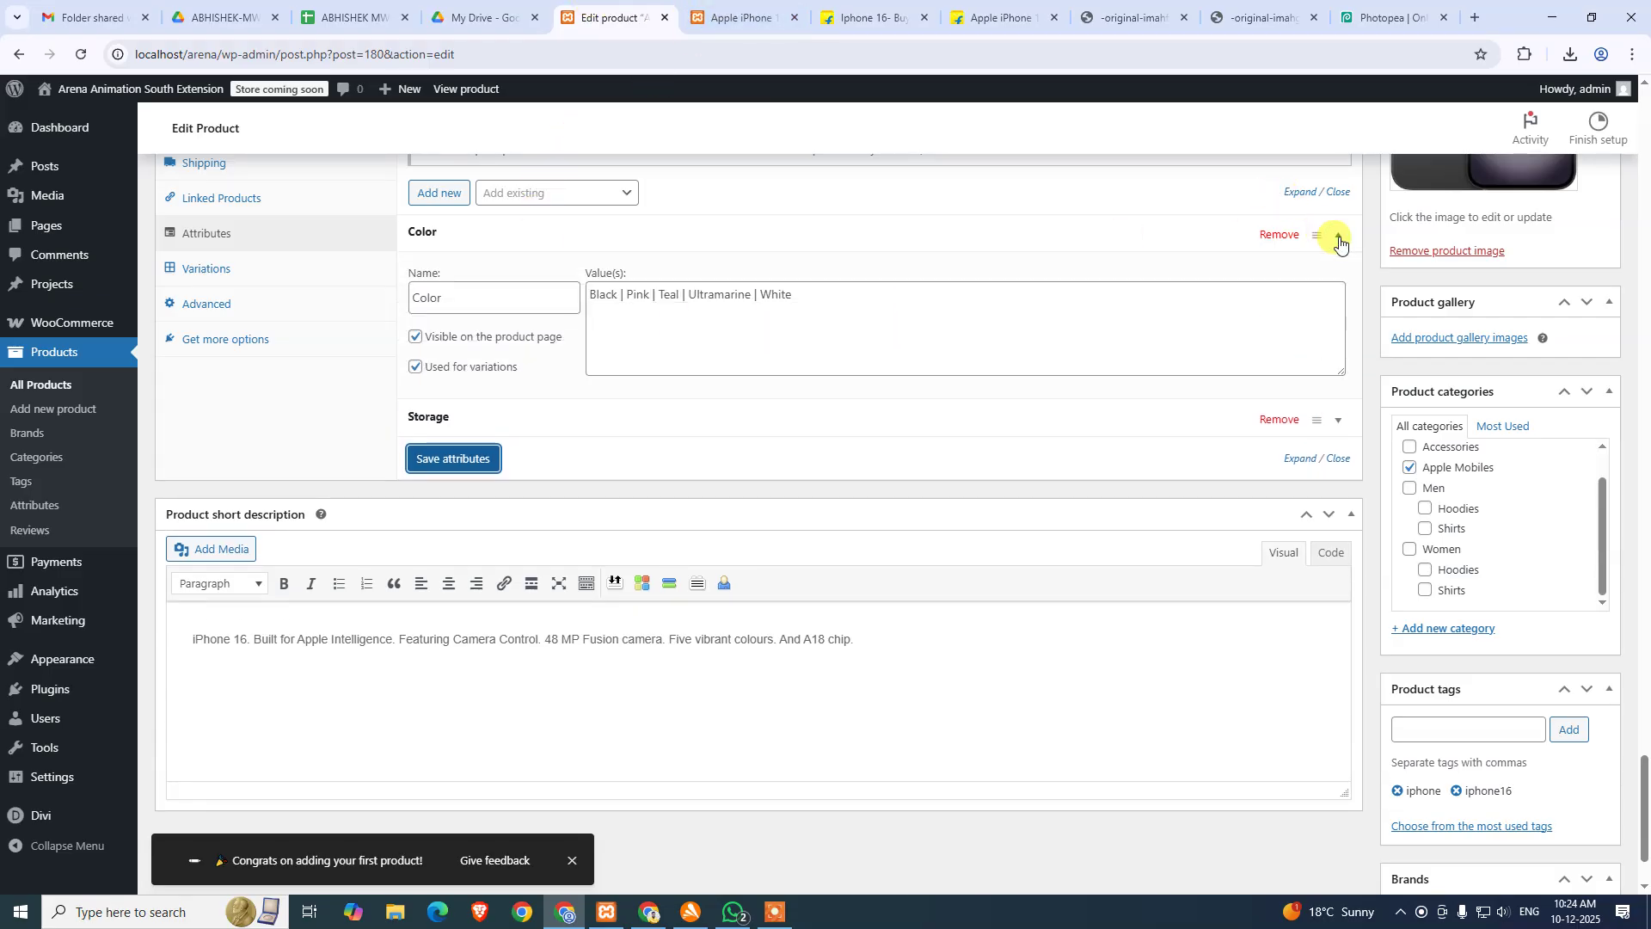
pyautogui.click(1338, 236)
pyautogui.click(748, 19)
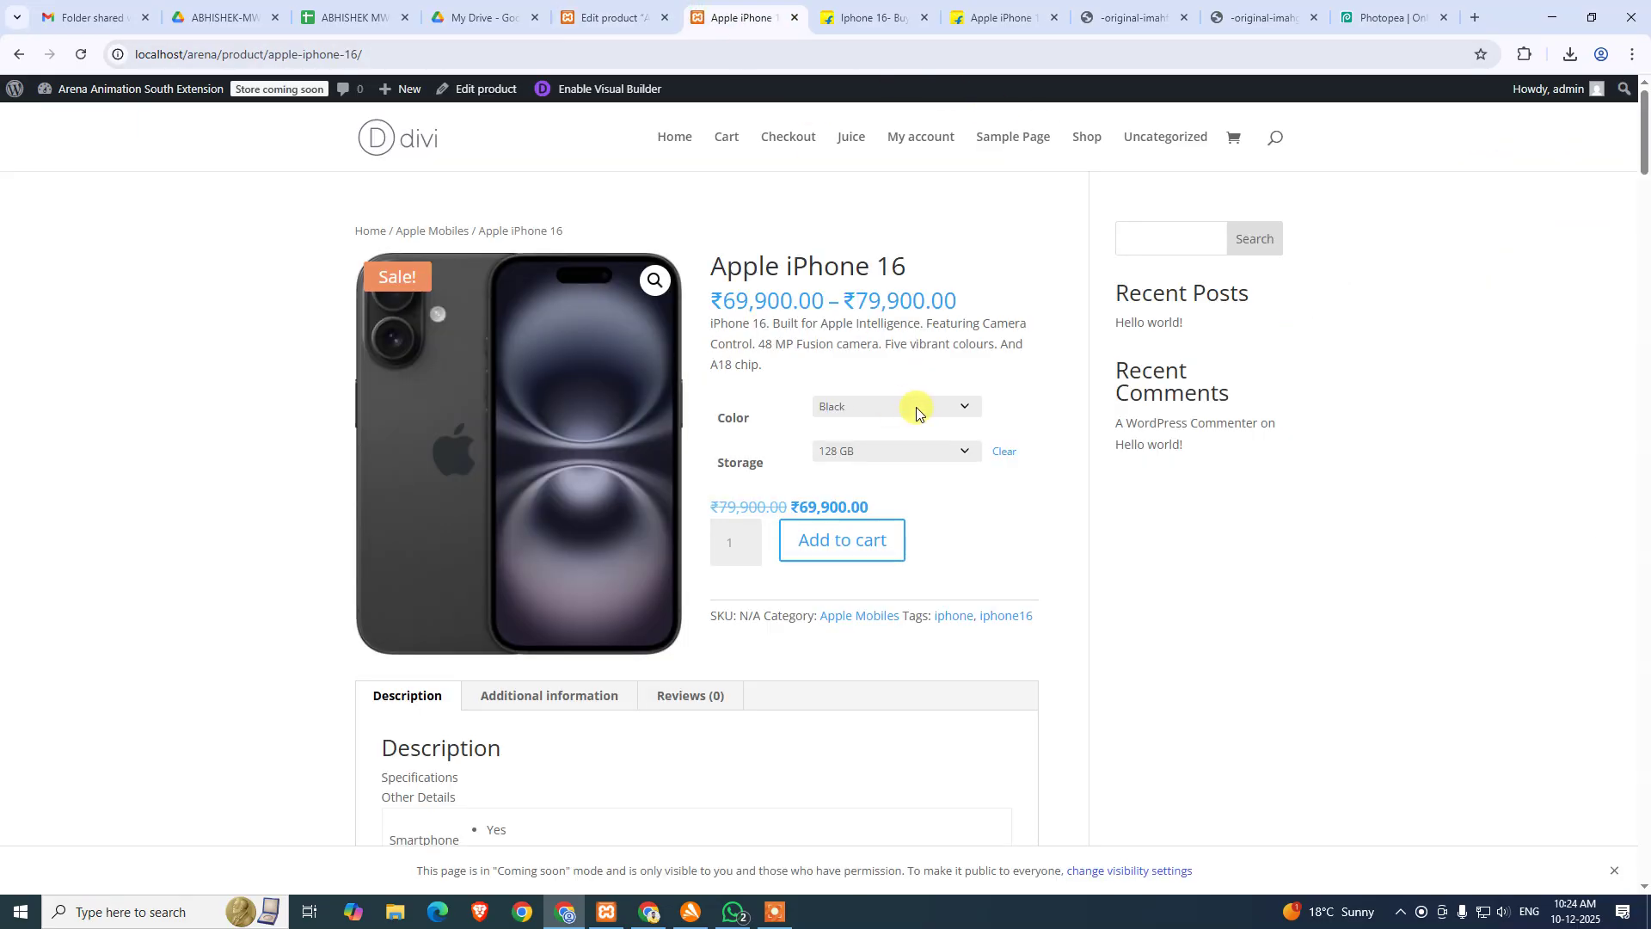
pyautogui.click(921, 445)
pyautogui.click(923, 443)
pyautogui.click(946, 404)
pyautogui.click(946, 403)
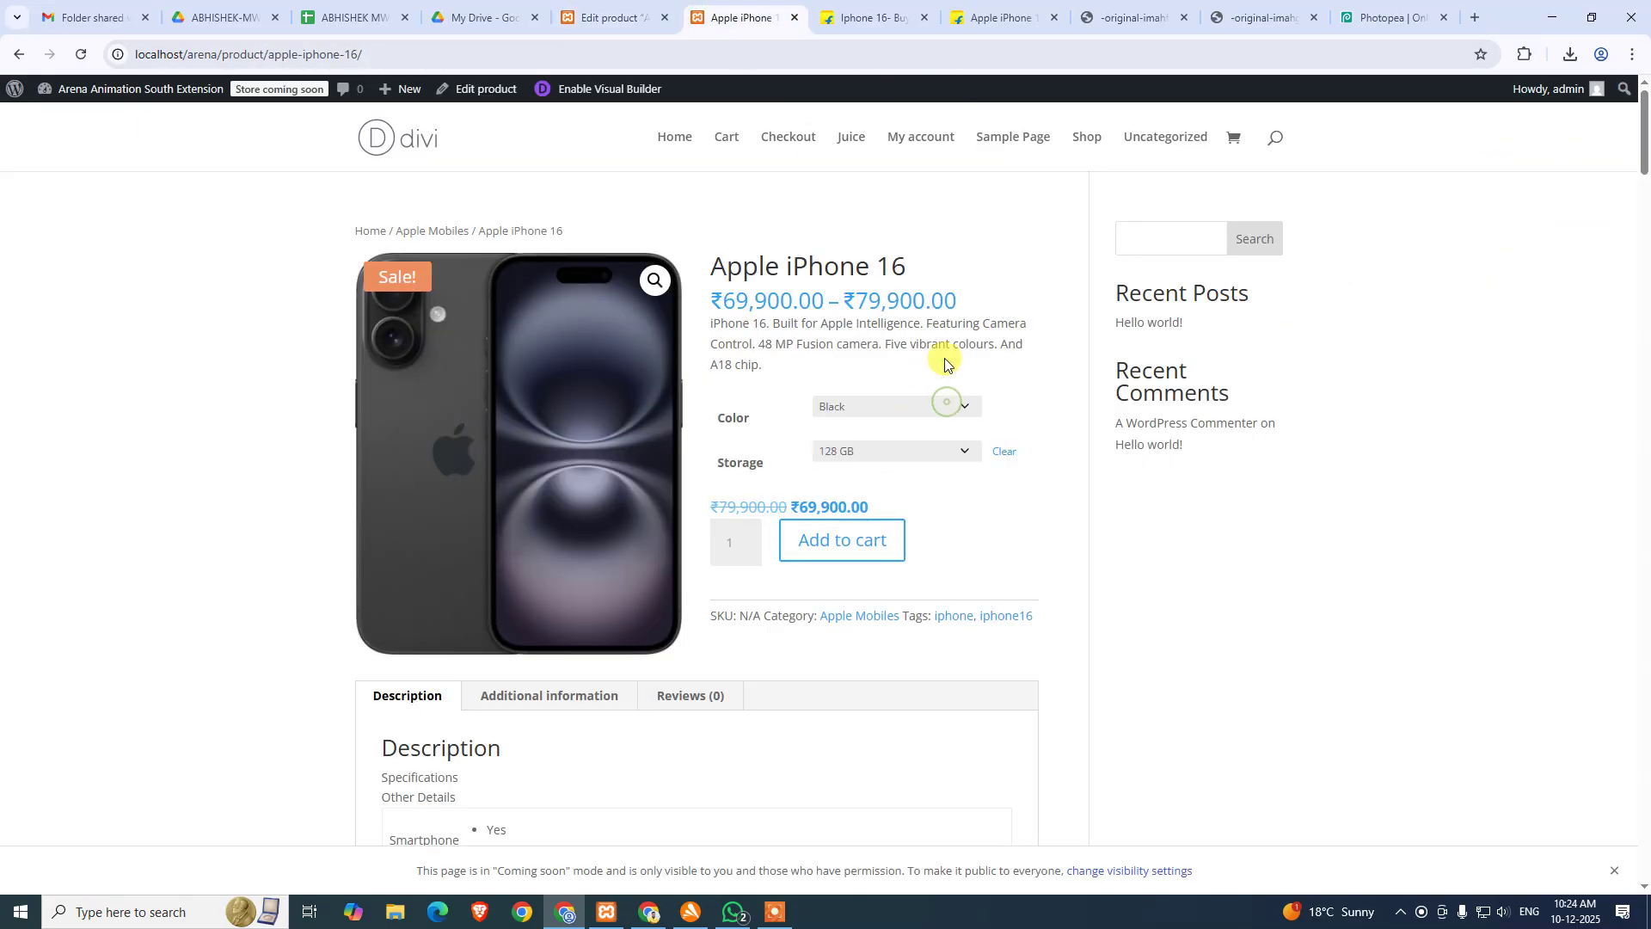
pyautogui.click(606, 17)
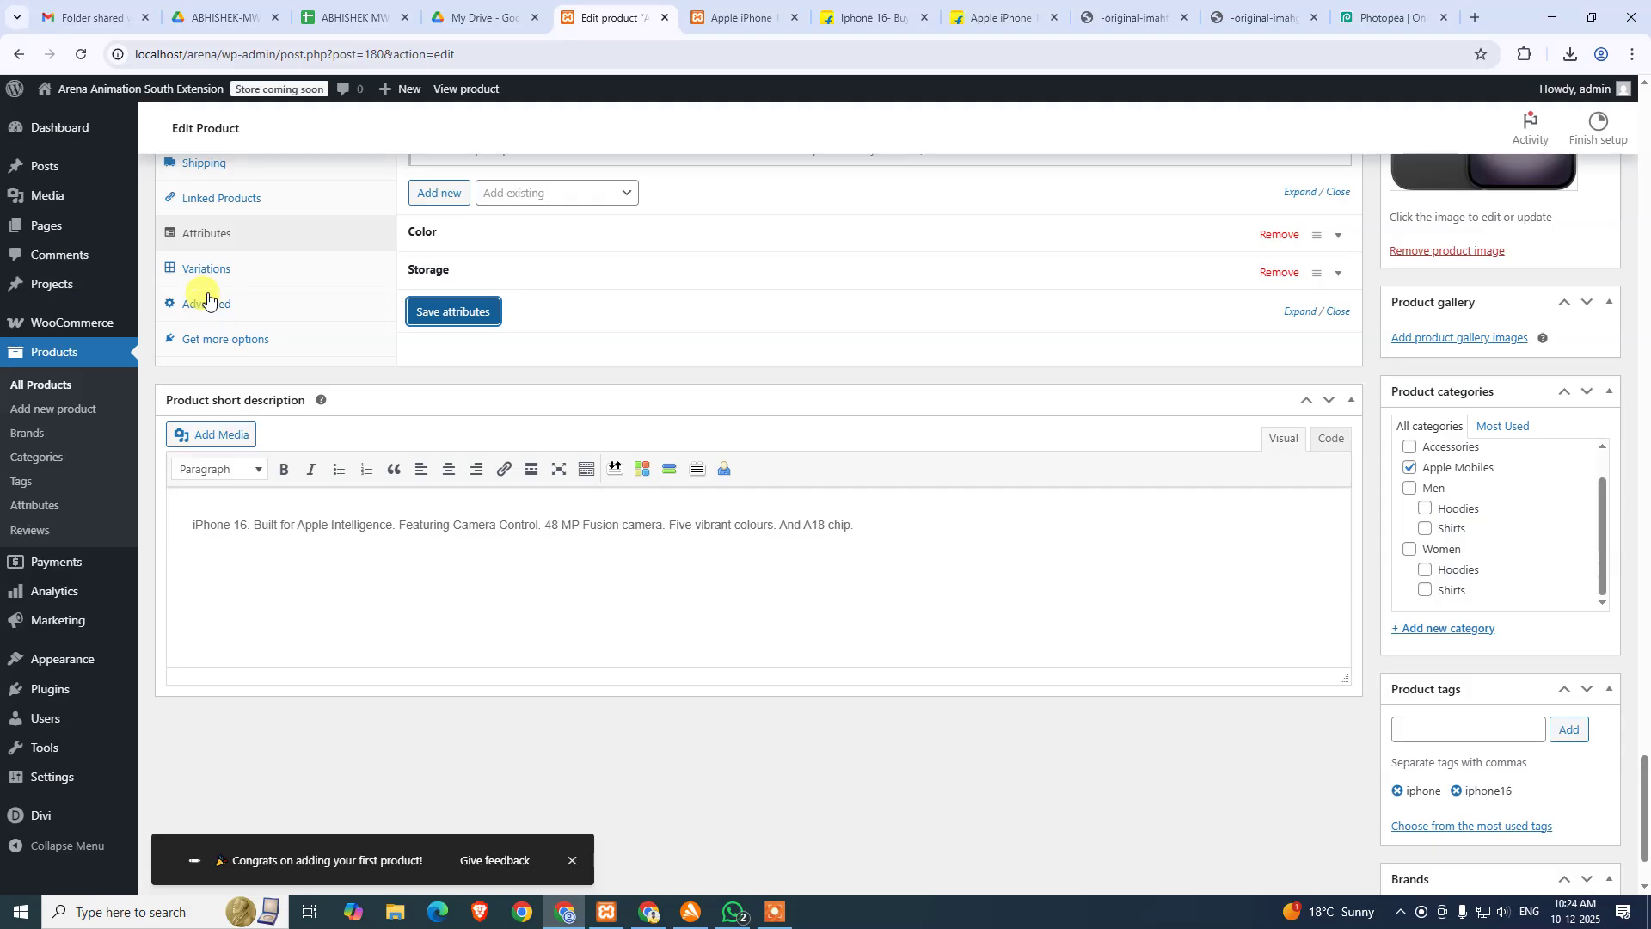
pyautogui.click(205, 271)
# - Start choosing an image for the Pink 128 GB variation, then load Flipkart's pink iPhone 16 page
pyautogui.click(808, 264)
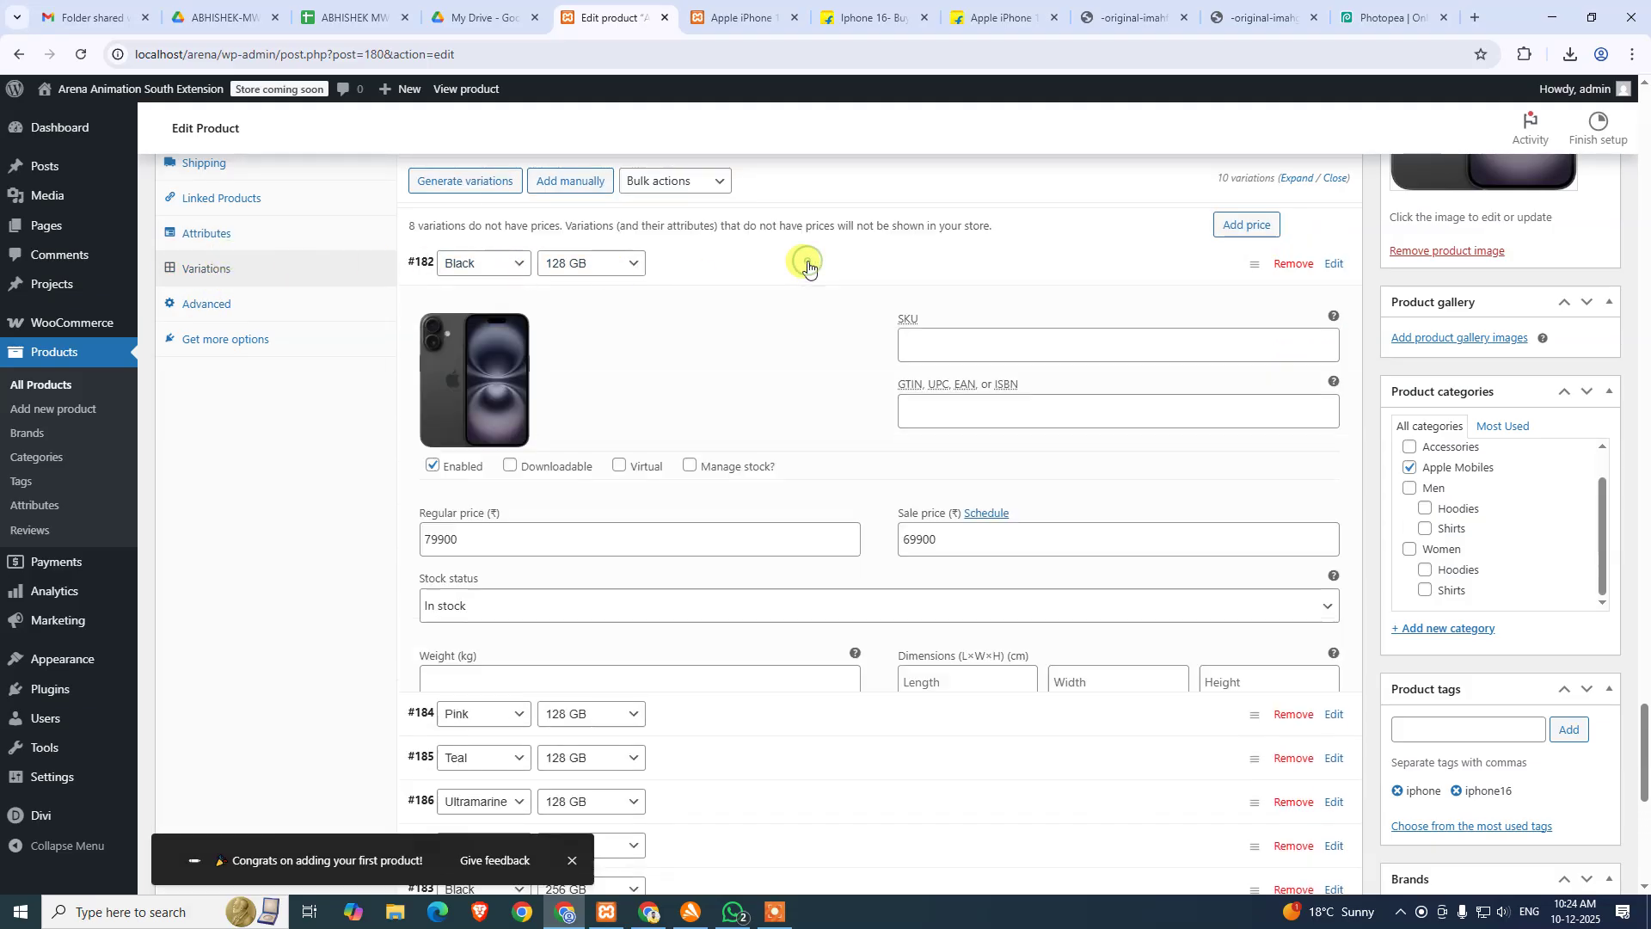
pyautogui.click(789, 265)
pyautogui.click(759, 313)
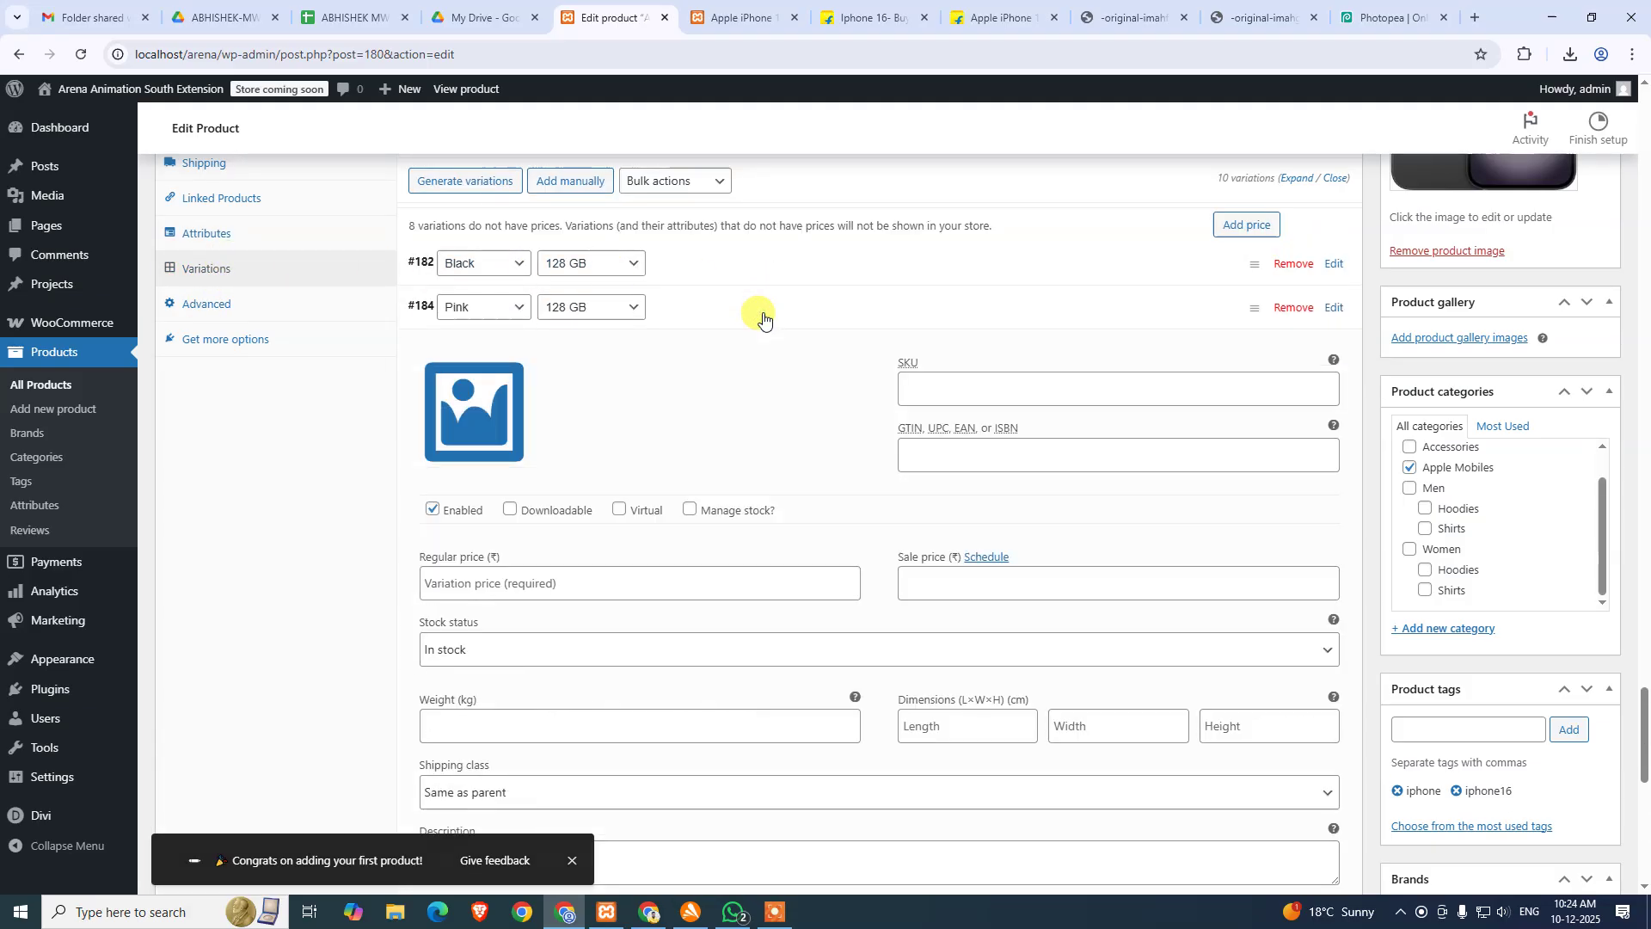
pyautogui.click(473, 412)
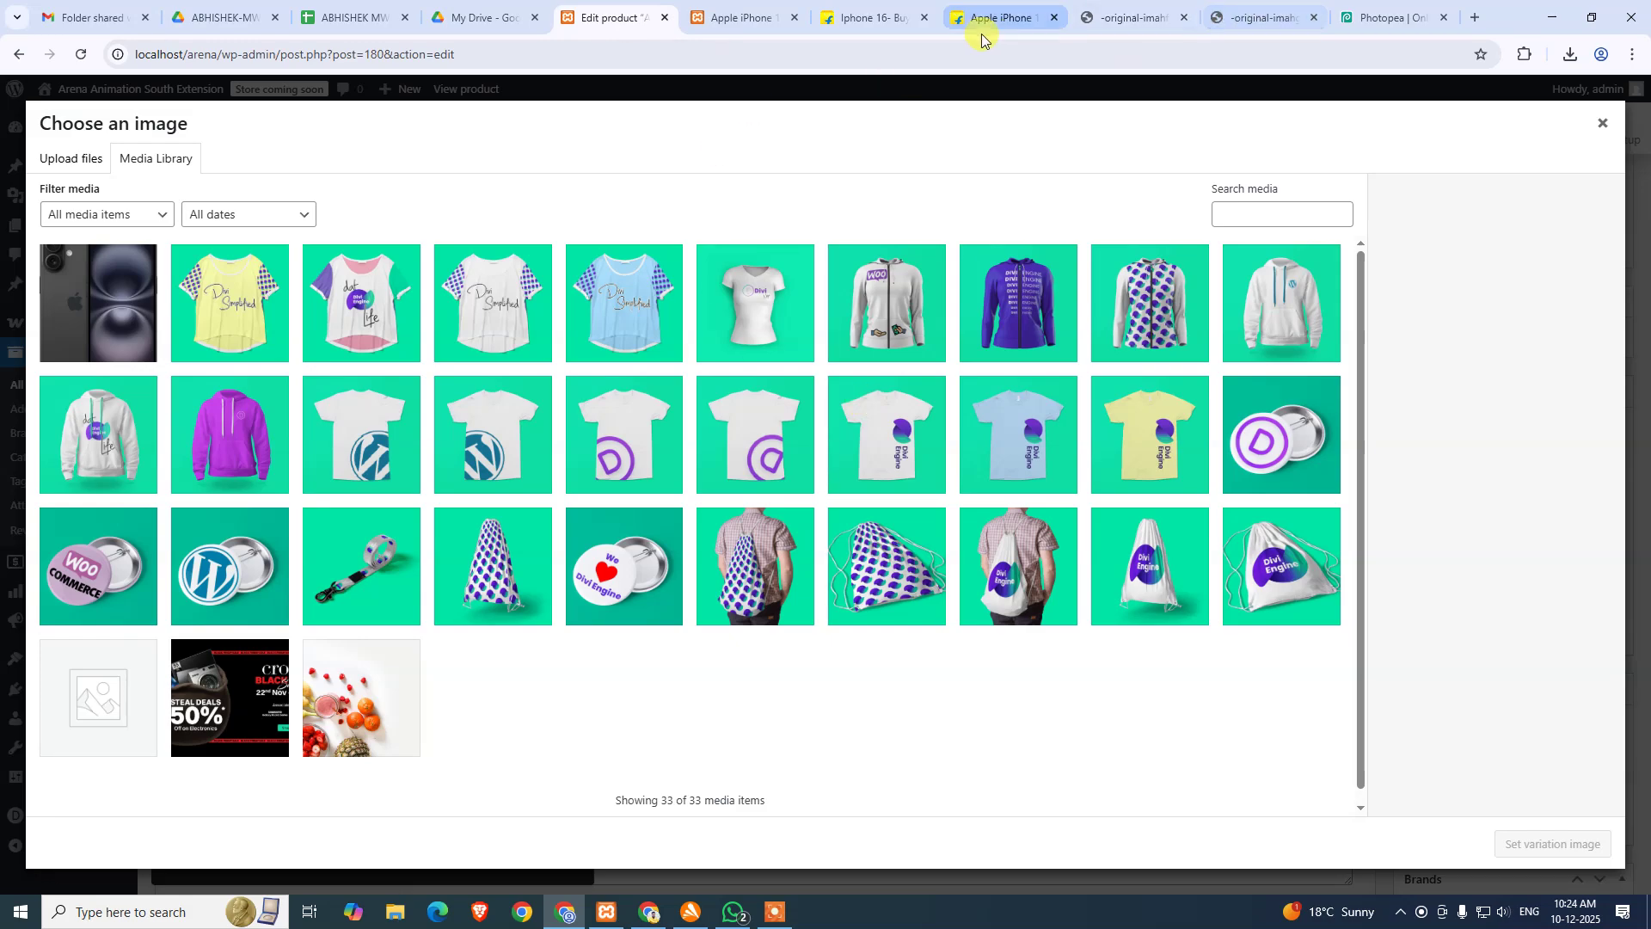
pyautogui.click(983, 19)
pyautogui.click(881, 435)
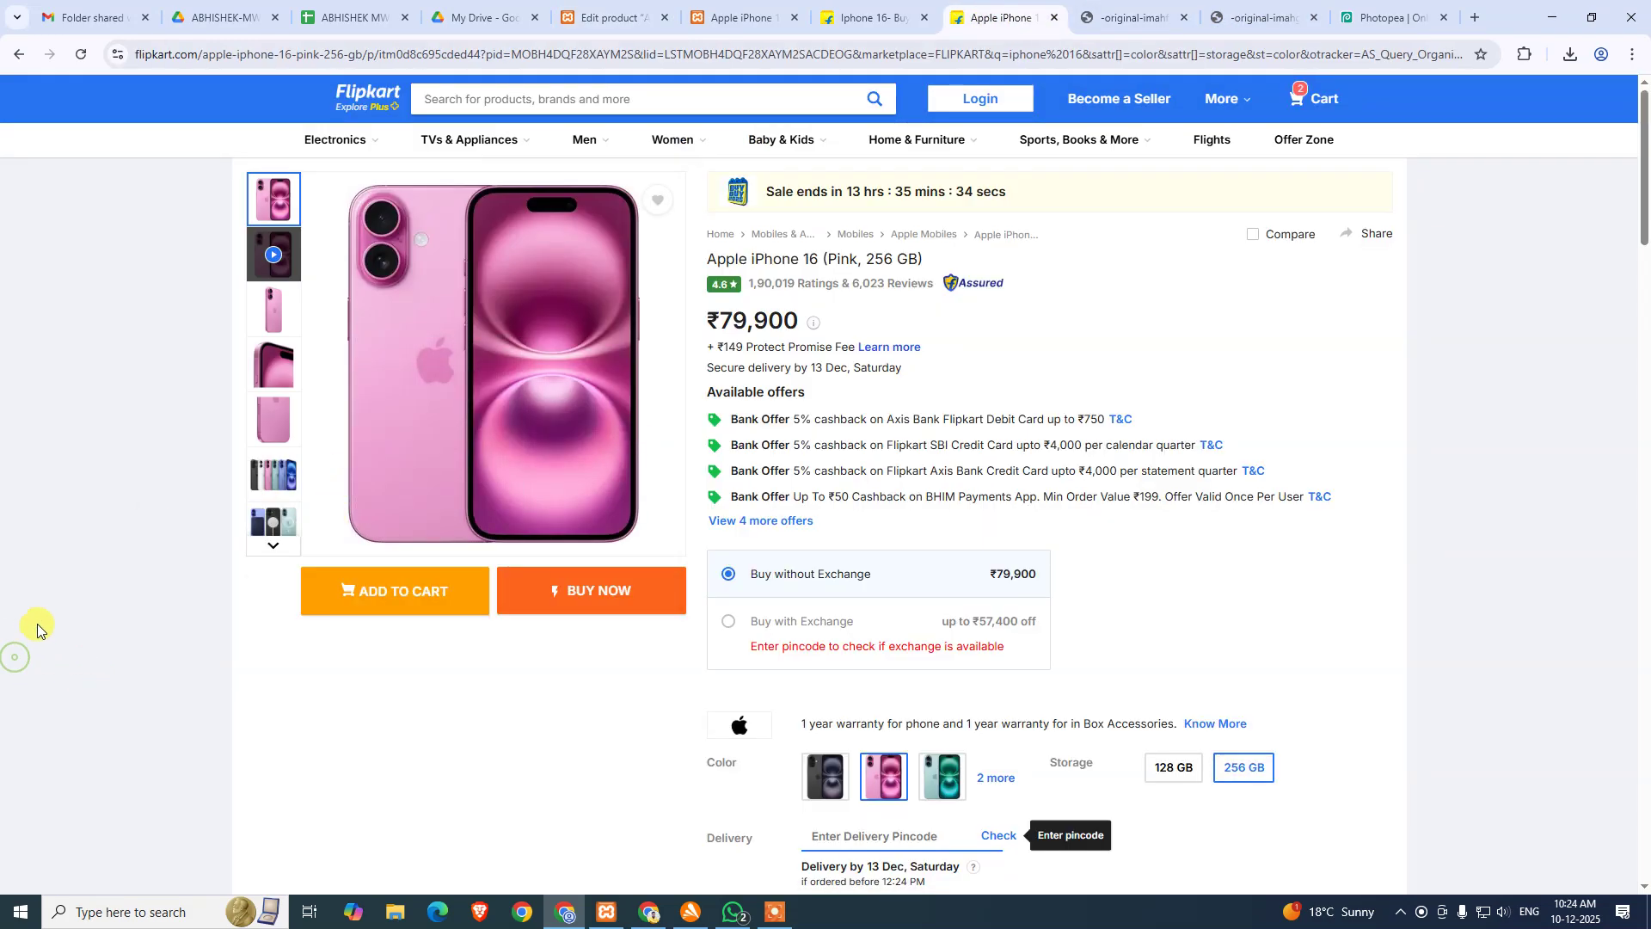
# - Inspect the pink phone image in DevTools, open its source, and copy the URL without ?q=70&crop=false
pyautogui.hotkey('ctrl', 'shift', 'i')
pyautogui.click(16, 651)
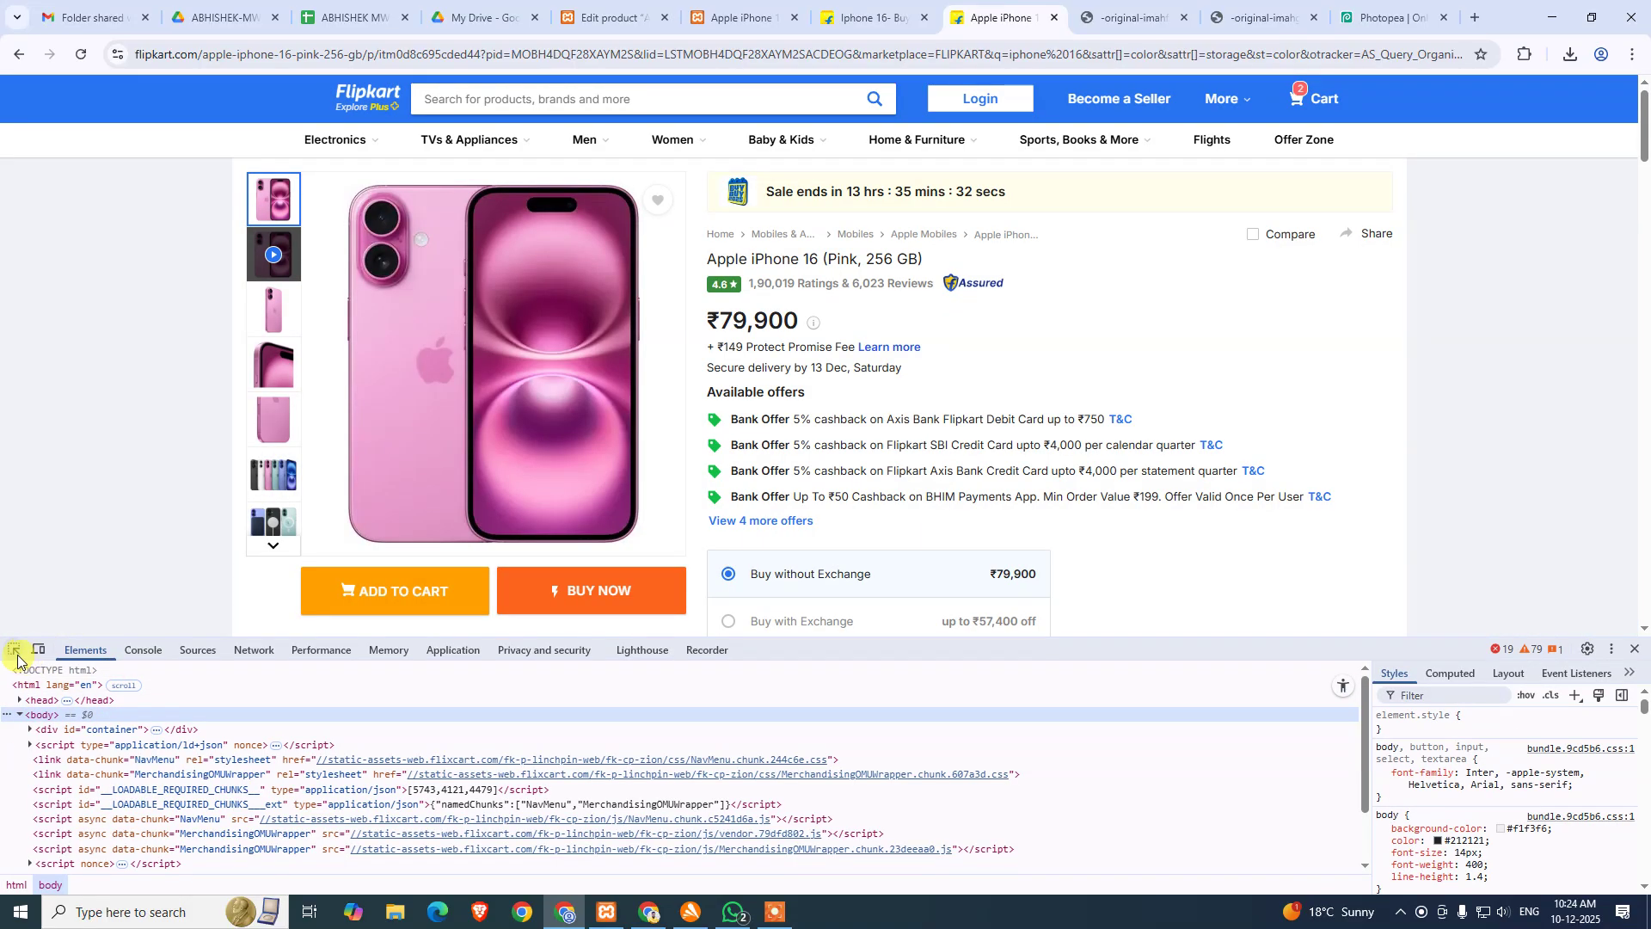
pyautogui.click(429, 432)
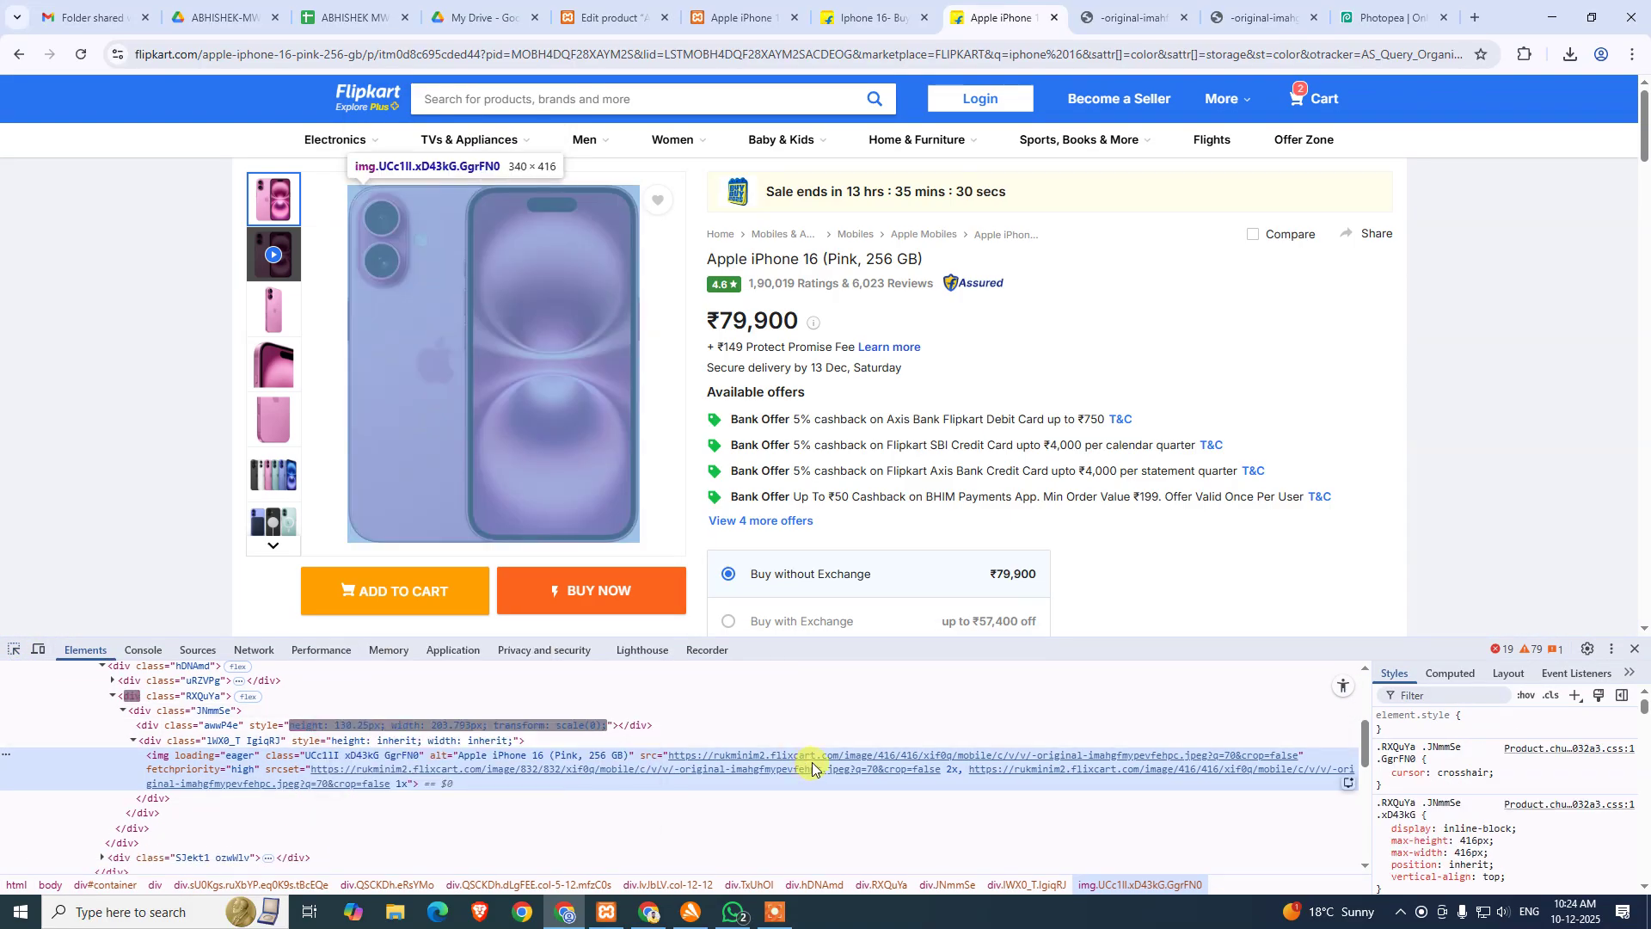
pyautogui.moveTo(777, 762)
pyautogui.click(824, 860)
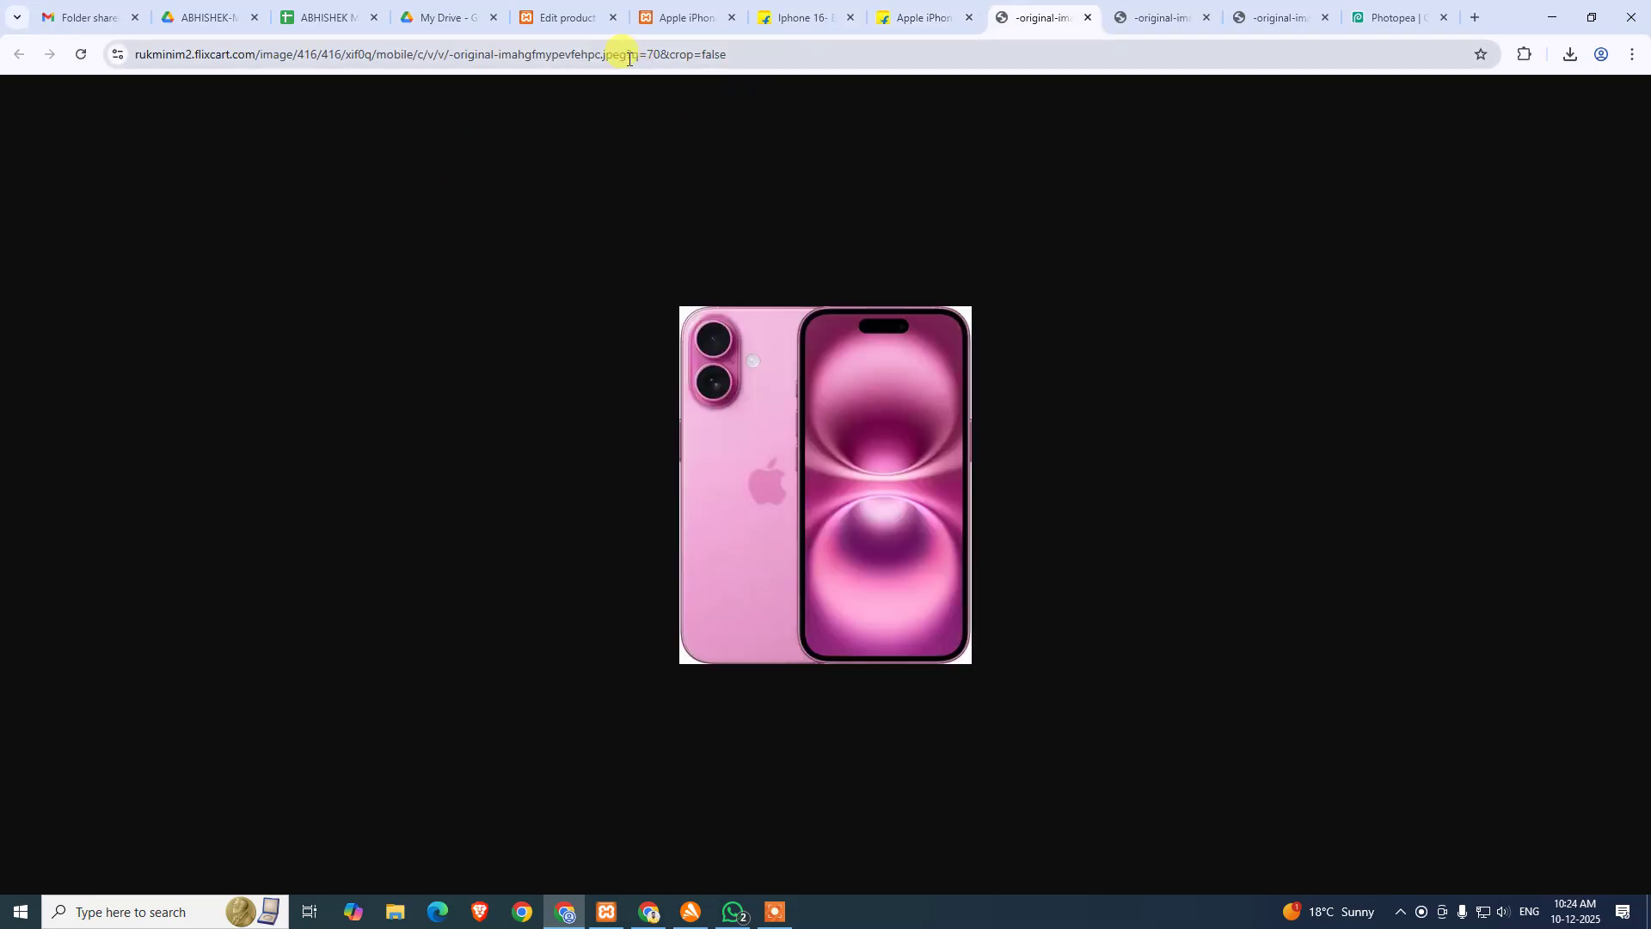
pyautogui.moveTo(630, 58); pyautogui.dragTo(944, 52)
pyautogui.press('BackSpace')
pyautogui.hotkey('ctrl', 'a')
pyautogui.hotkey('ctrl', 'c')
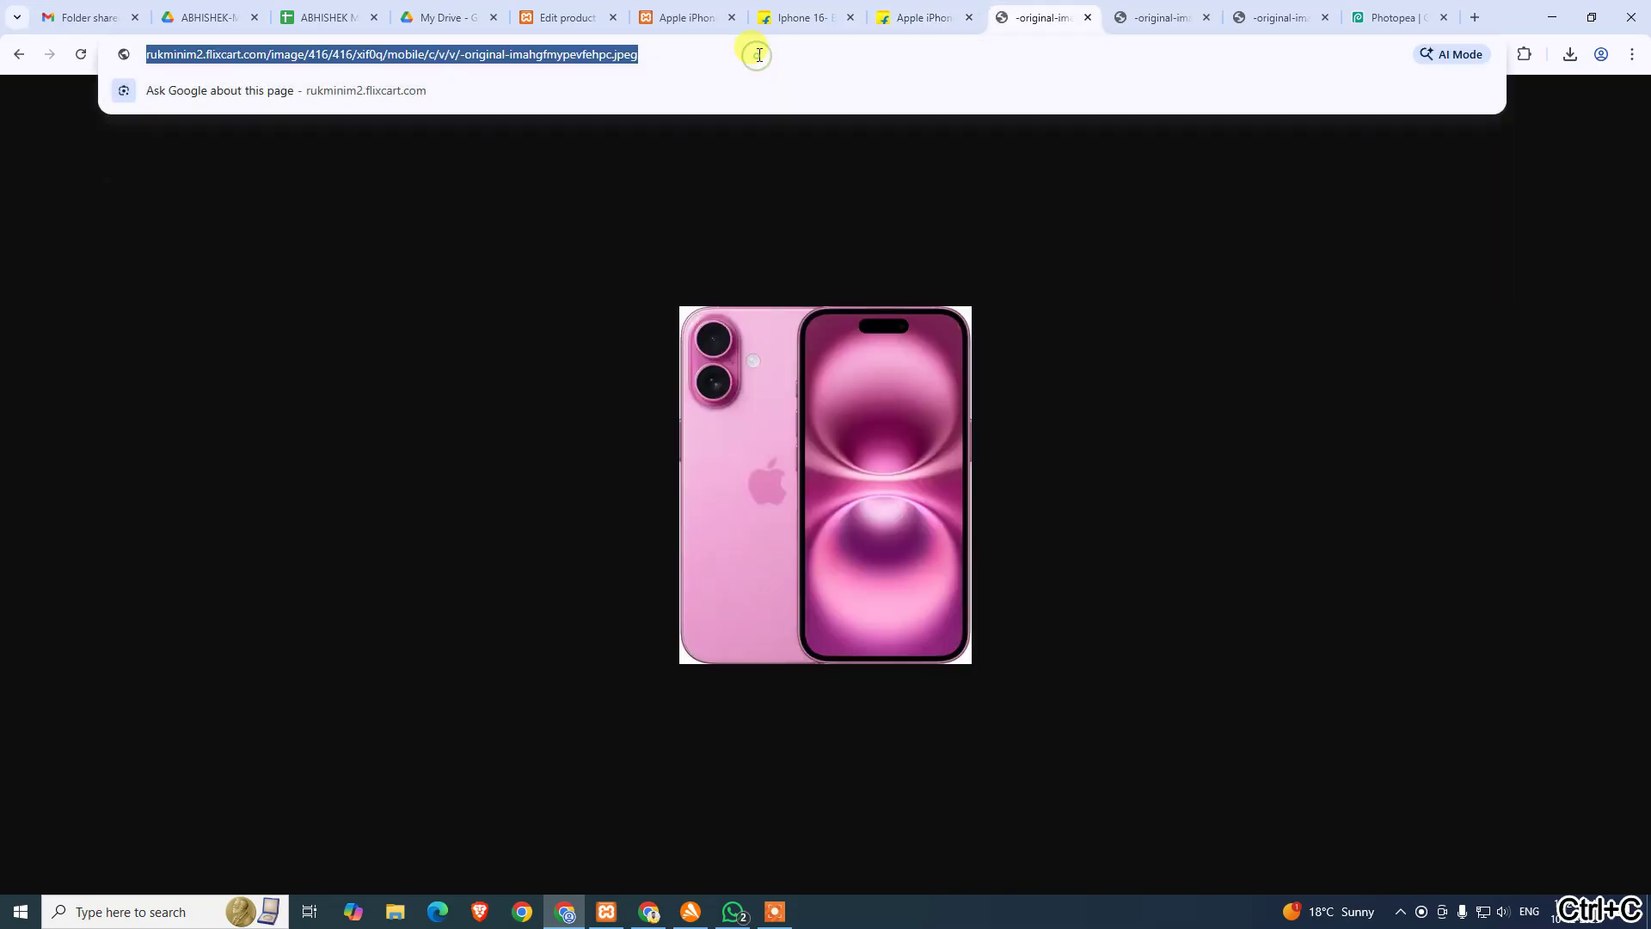
pyautogui.click(1380, 17)
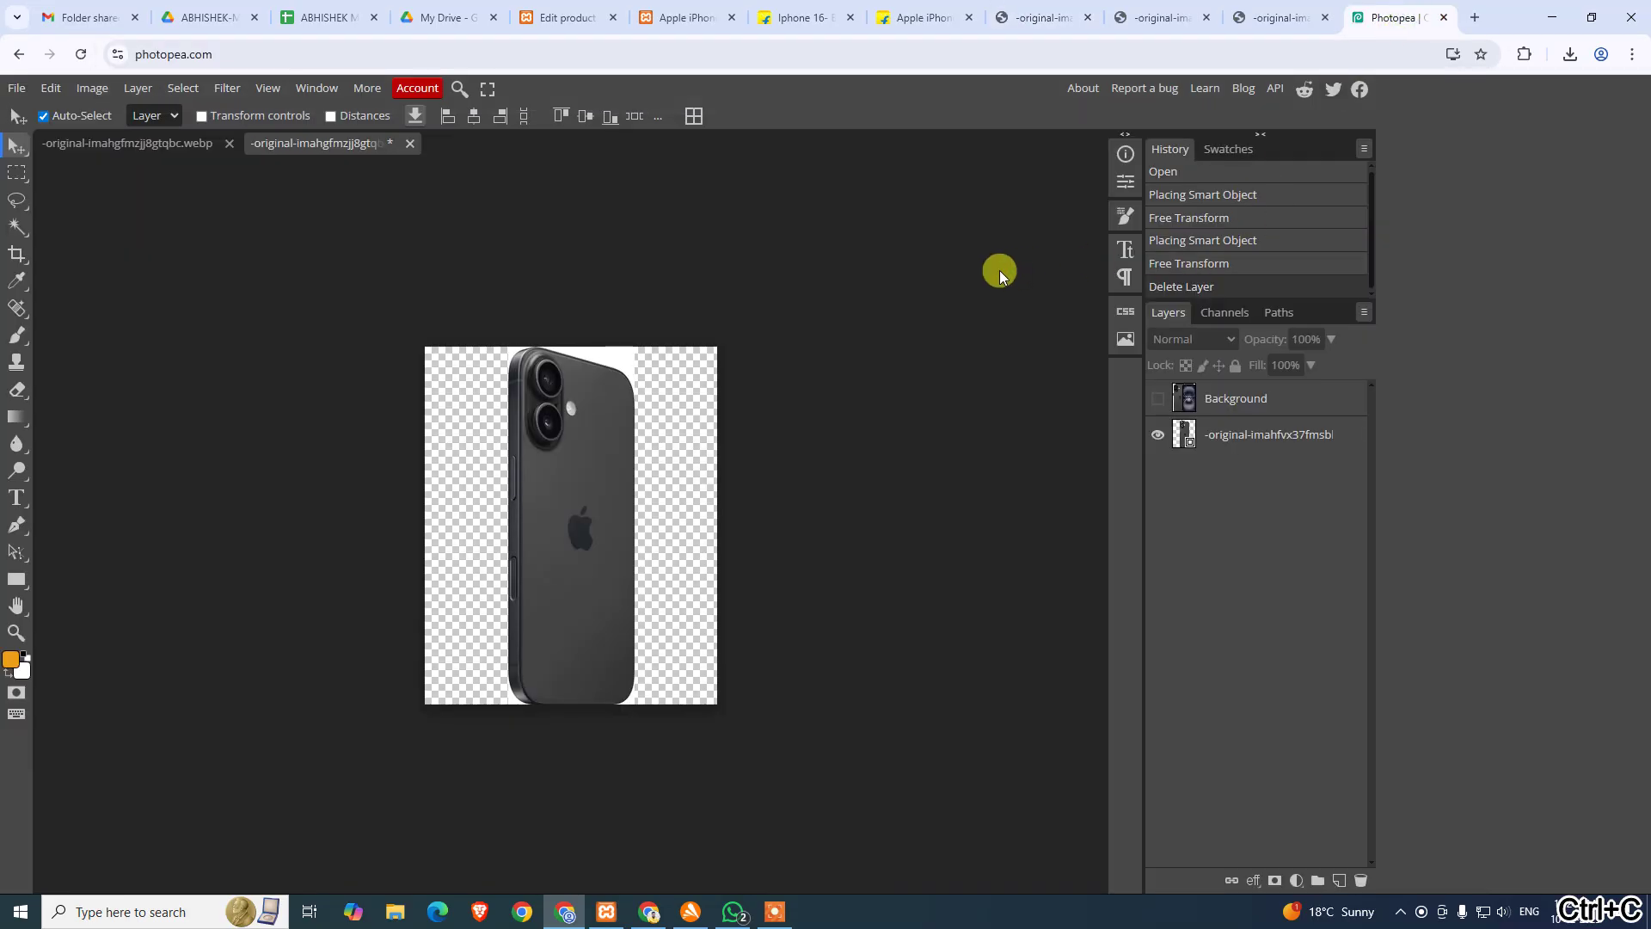
# - Open the pink iPhone image in Photopea from the pasted web address
pyautogui.hotkey('ctrl', 'o')
pyautogui.hotkey('ctrl', 'v')
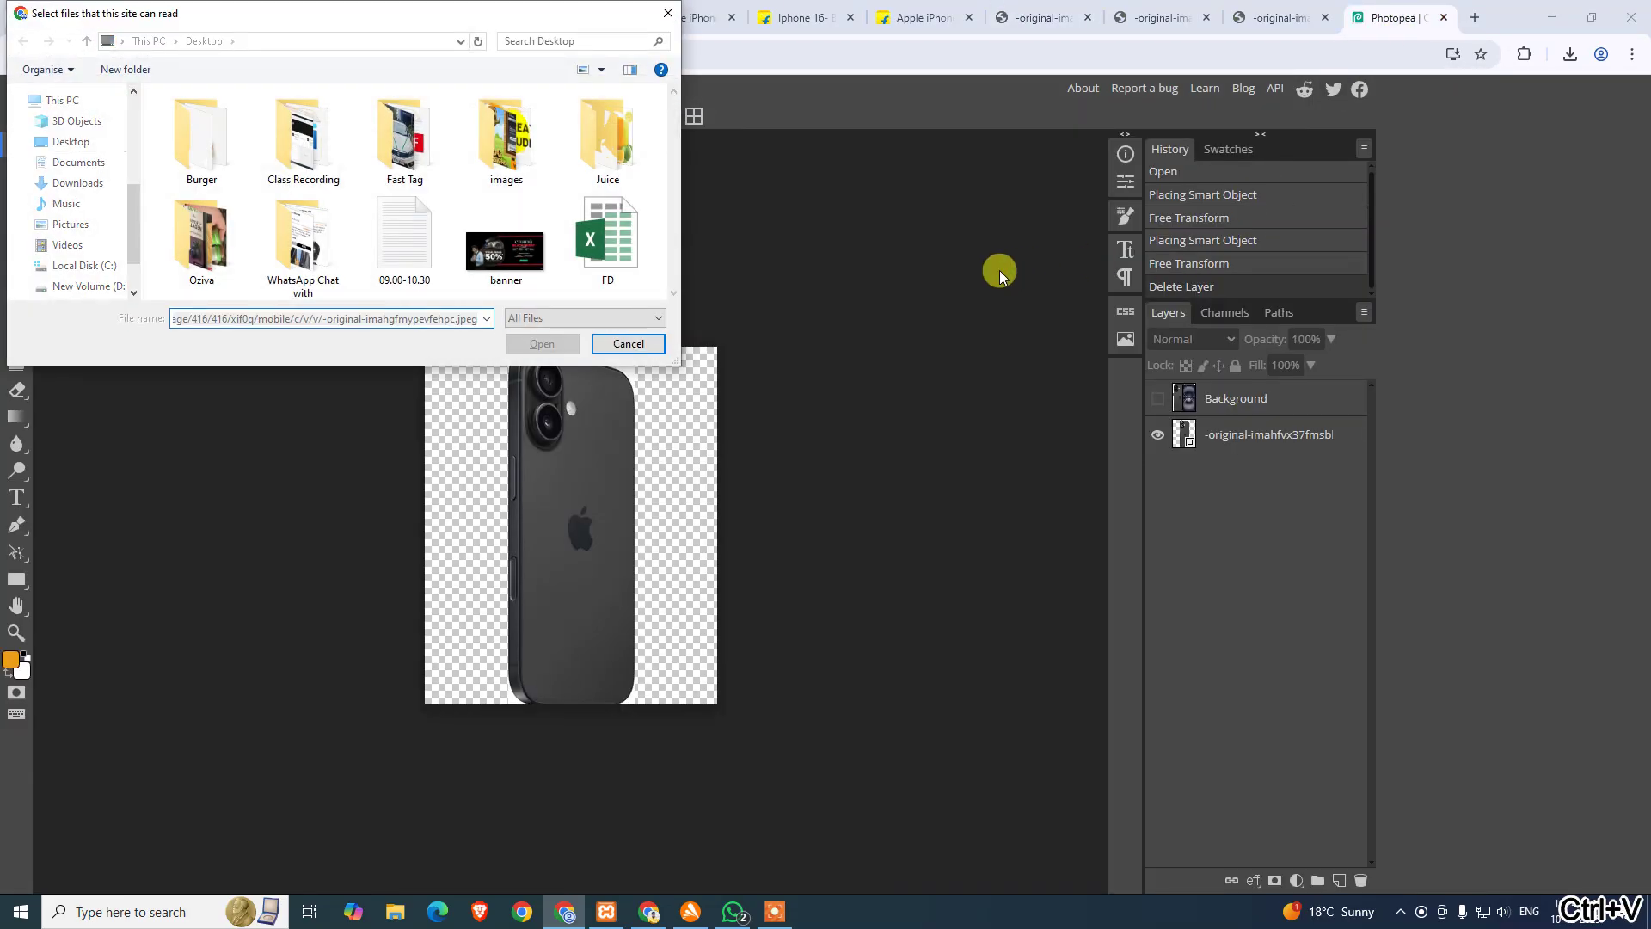
pyautogui.press('Return')
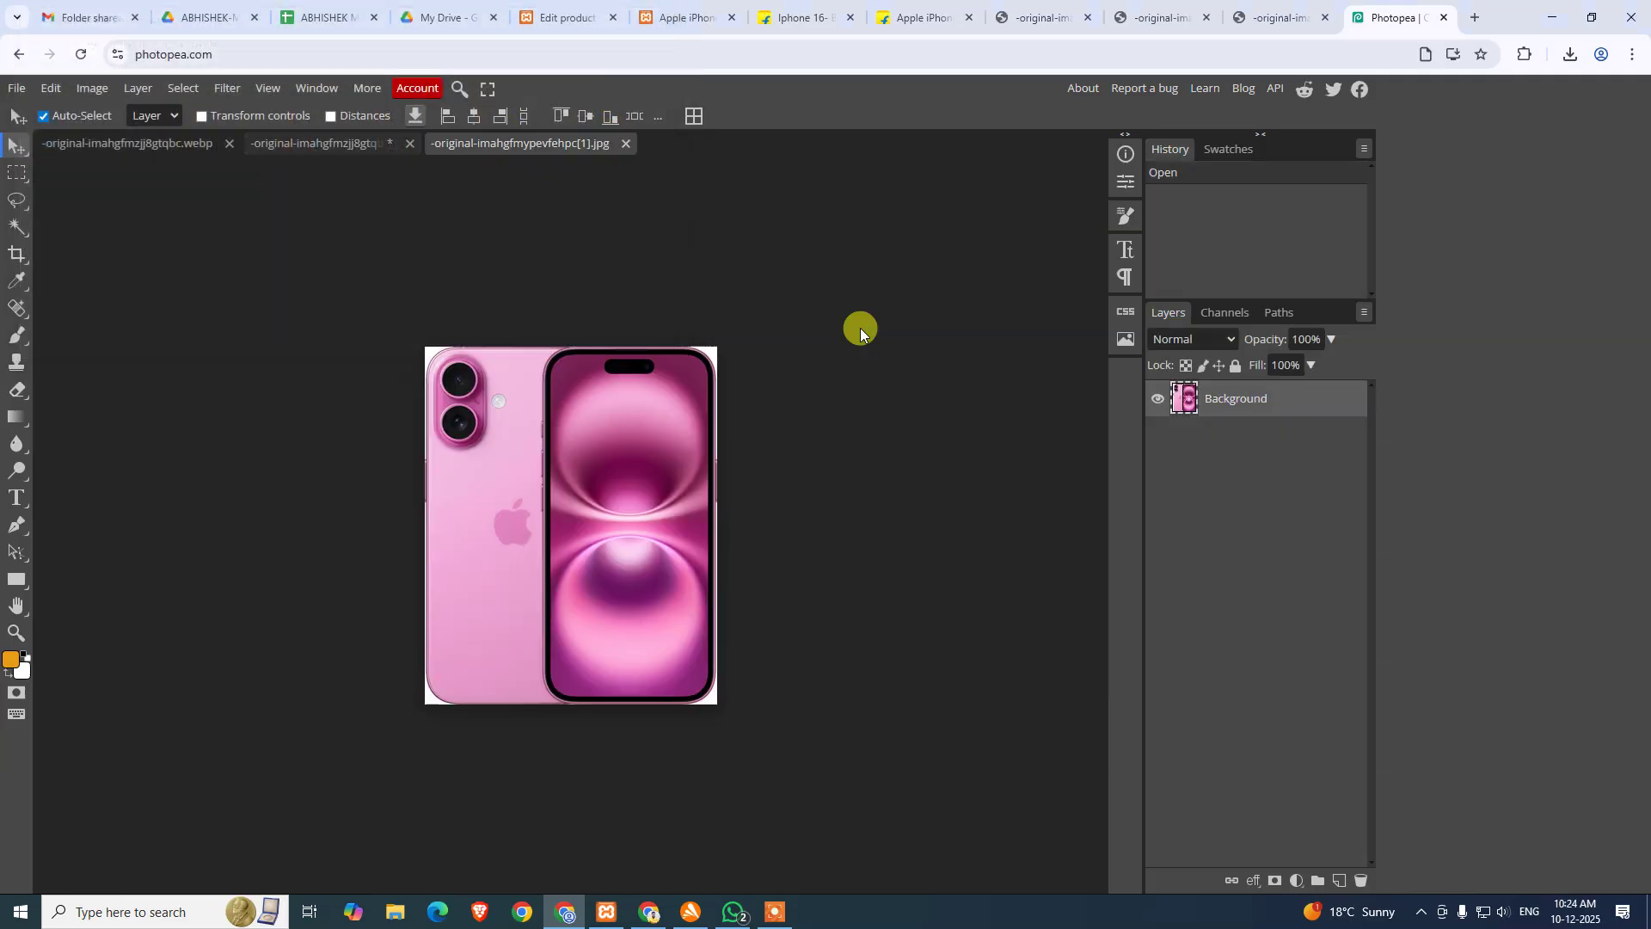
# - Export the image as a JPG named 'pink' and dismiss the download notice
pyautogui.click(16, 87)
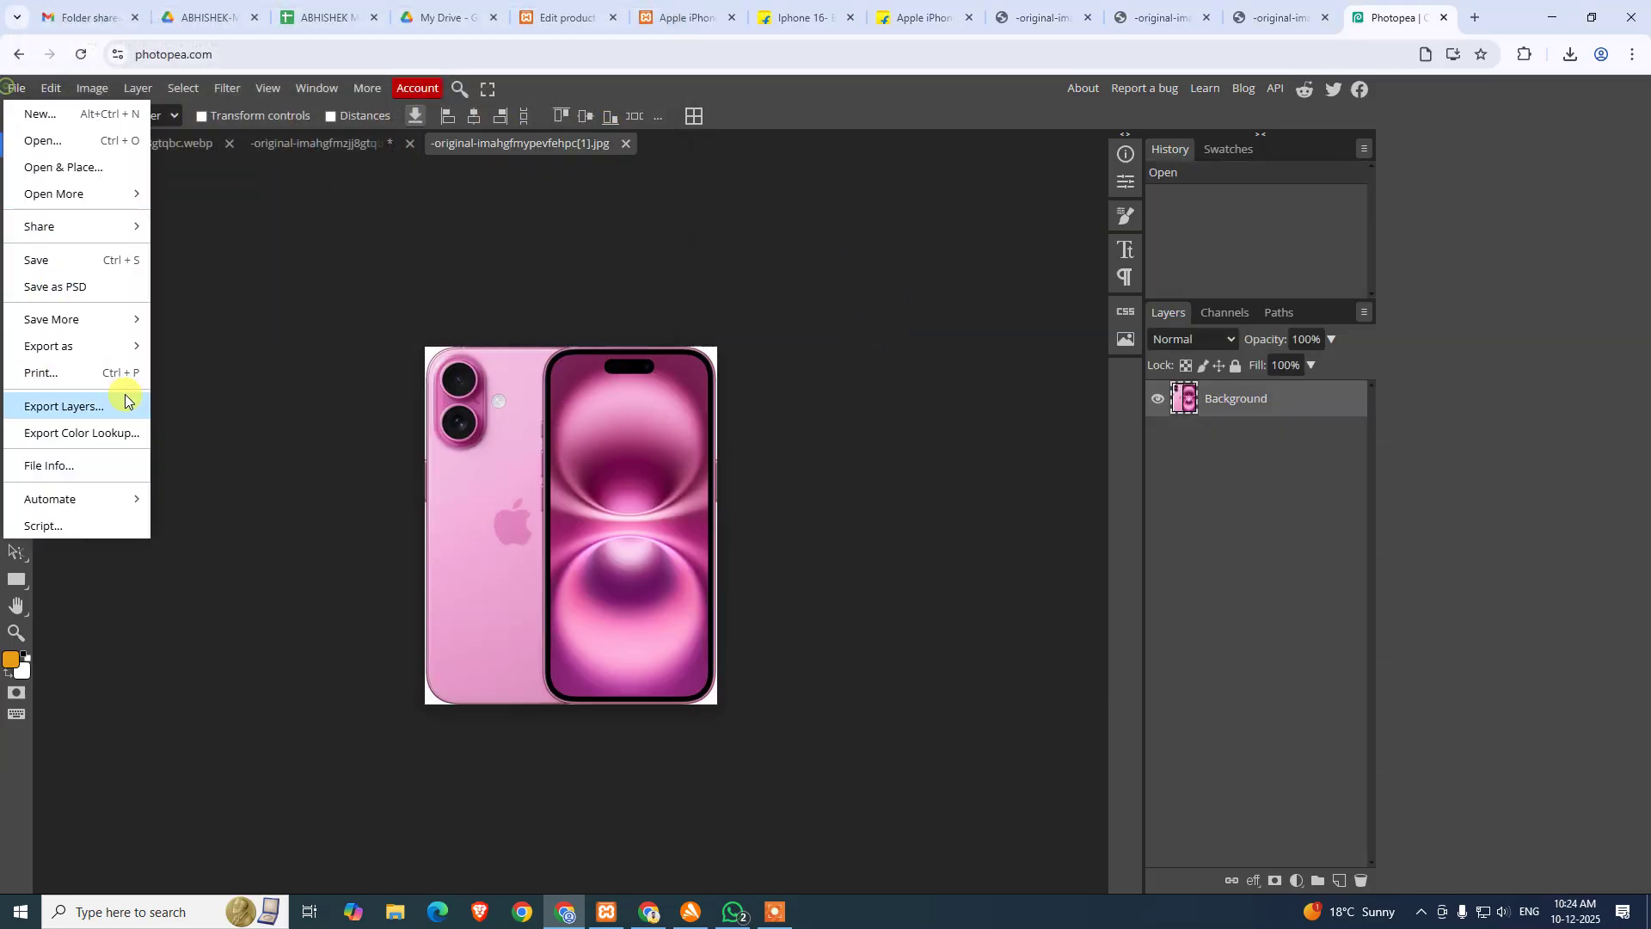
pyautogui.moveTo(129, 320)
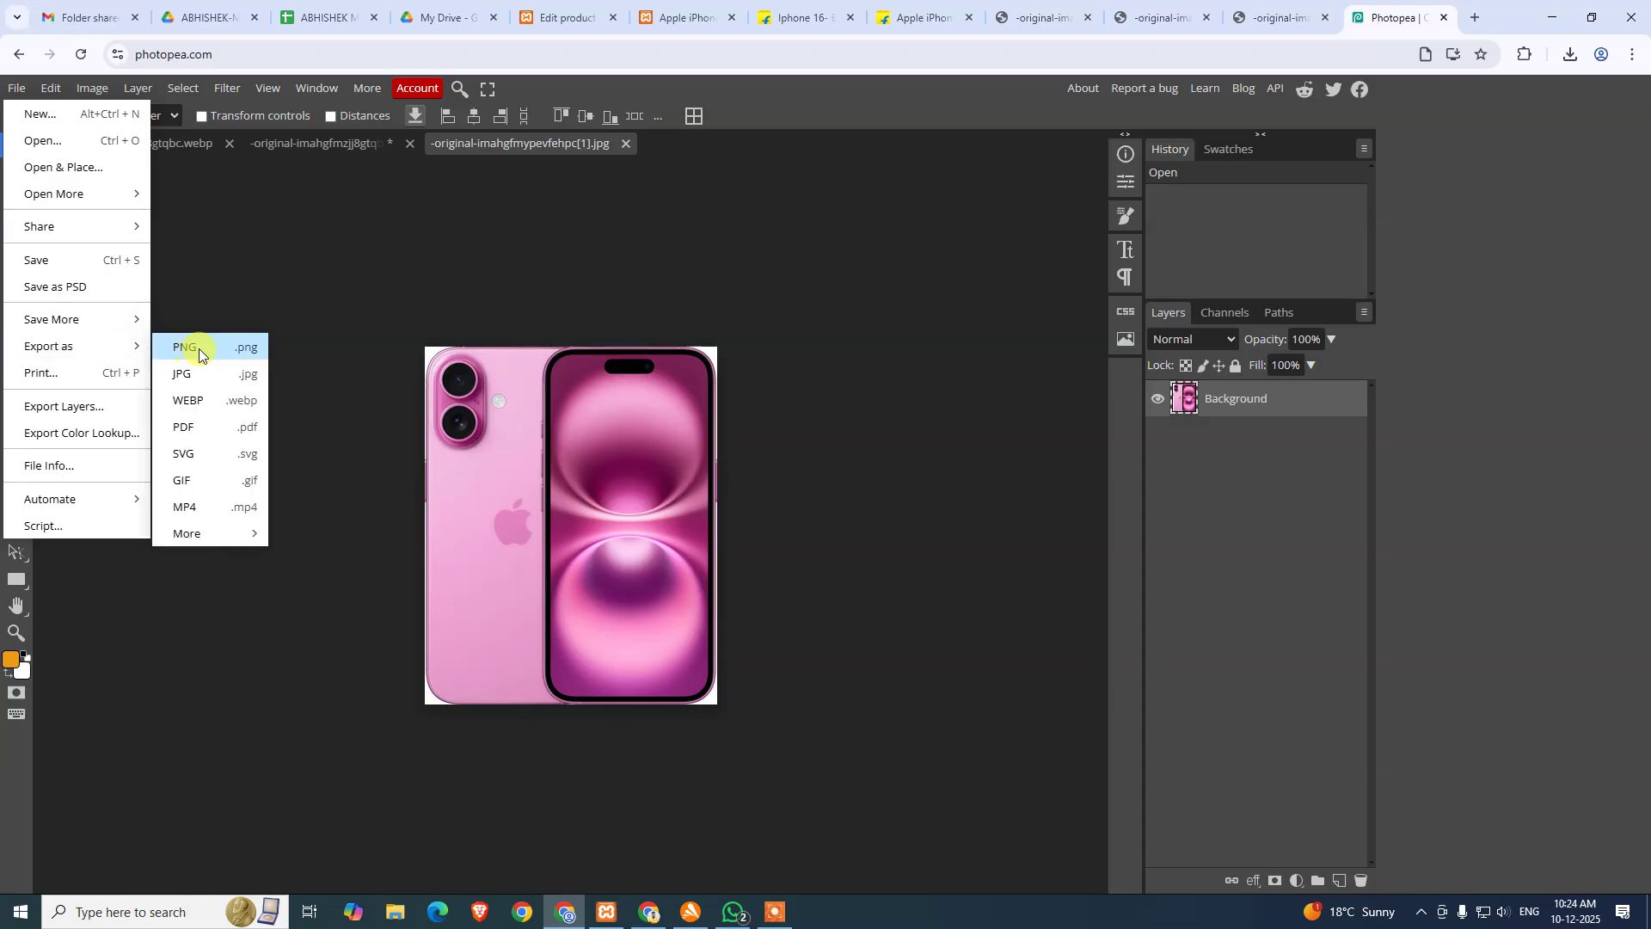
pyautogui.click(184, 371)
pyautogui.click(622, 263)
pyautogui.hotkey('ctrl', 'a')
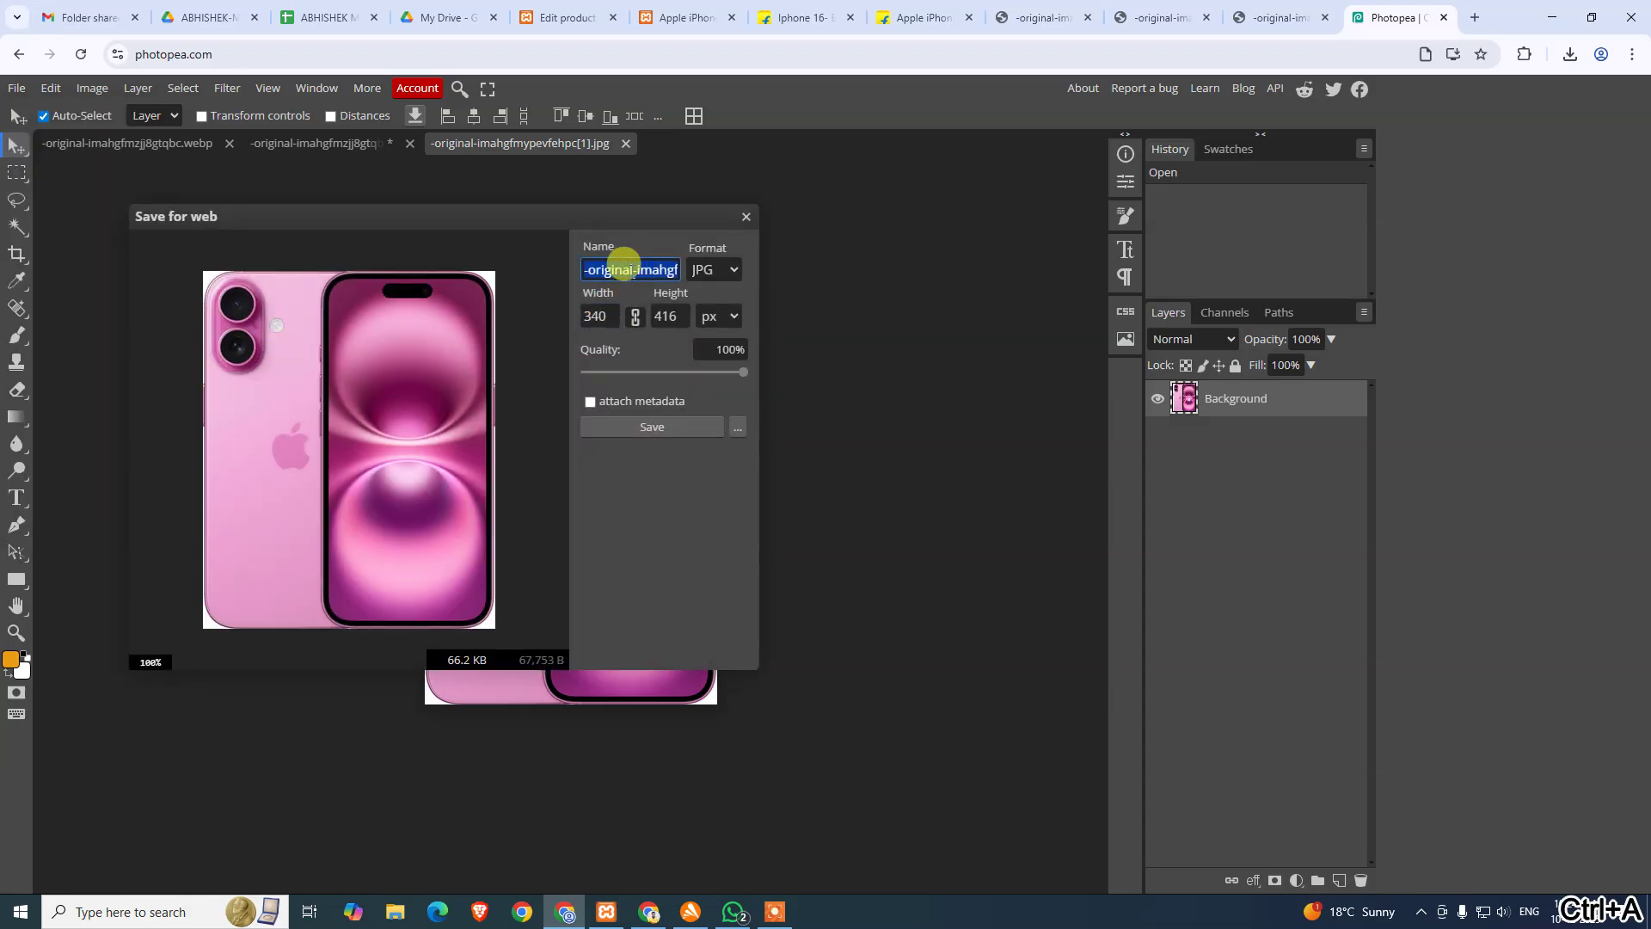
pyautogui.write('pink')
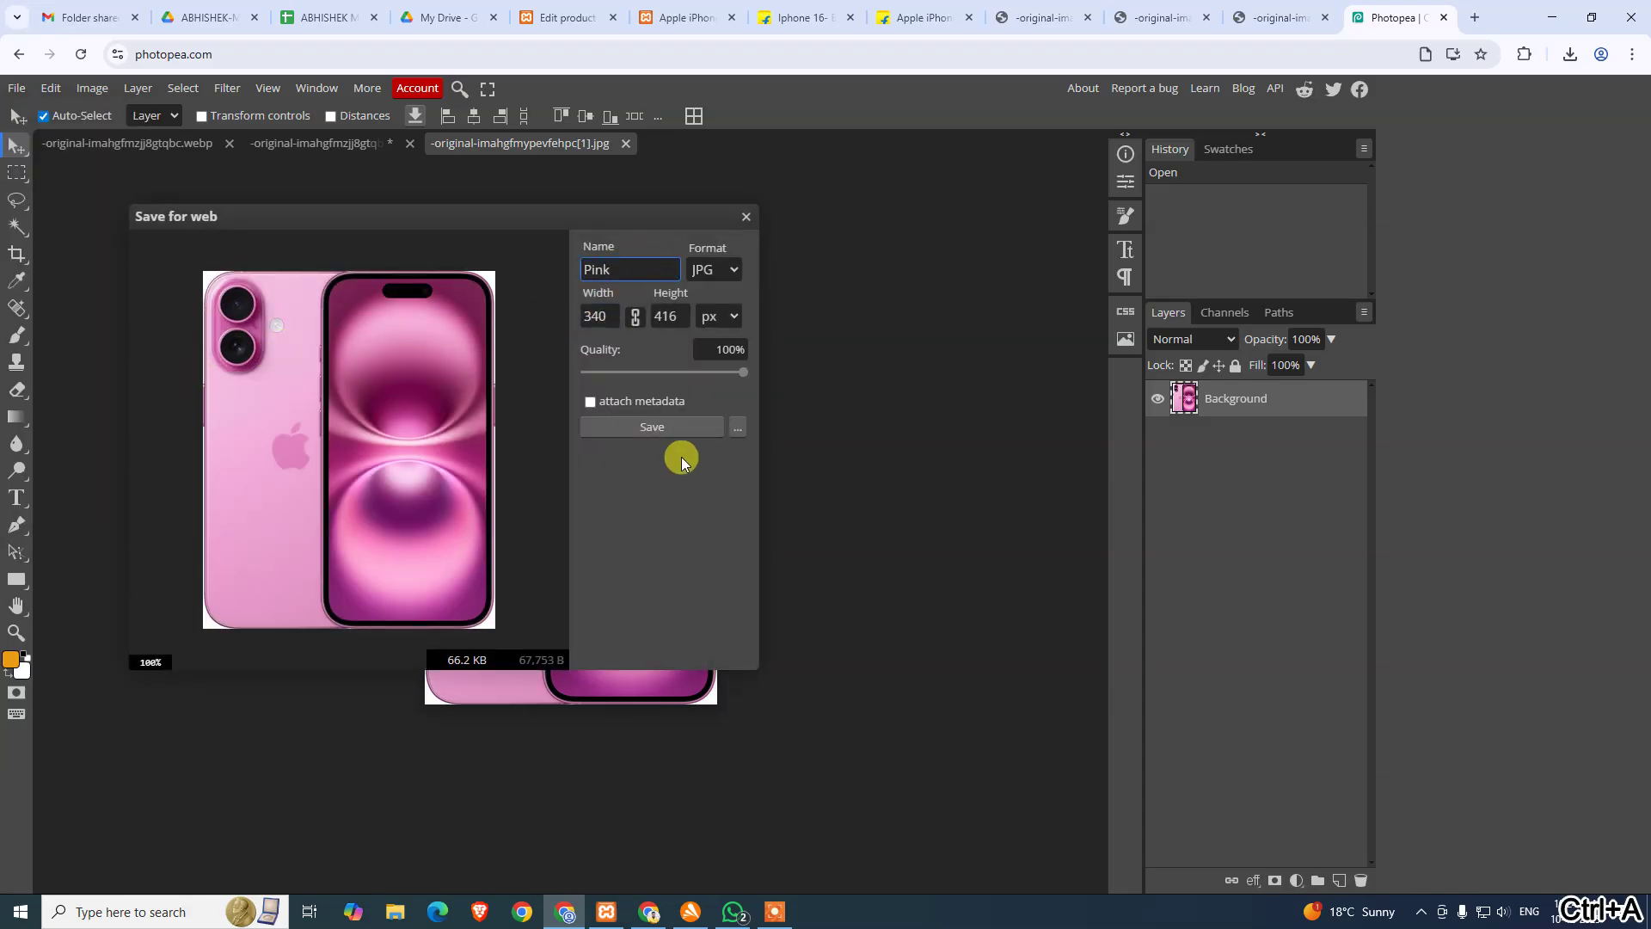
pyautogui.click(658, 428)
pyautogui.click(721, 242)
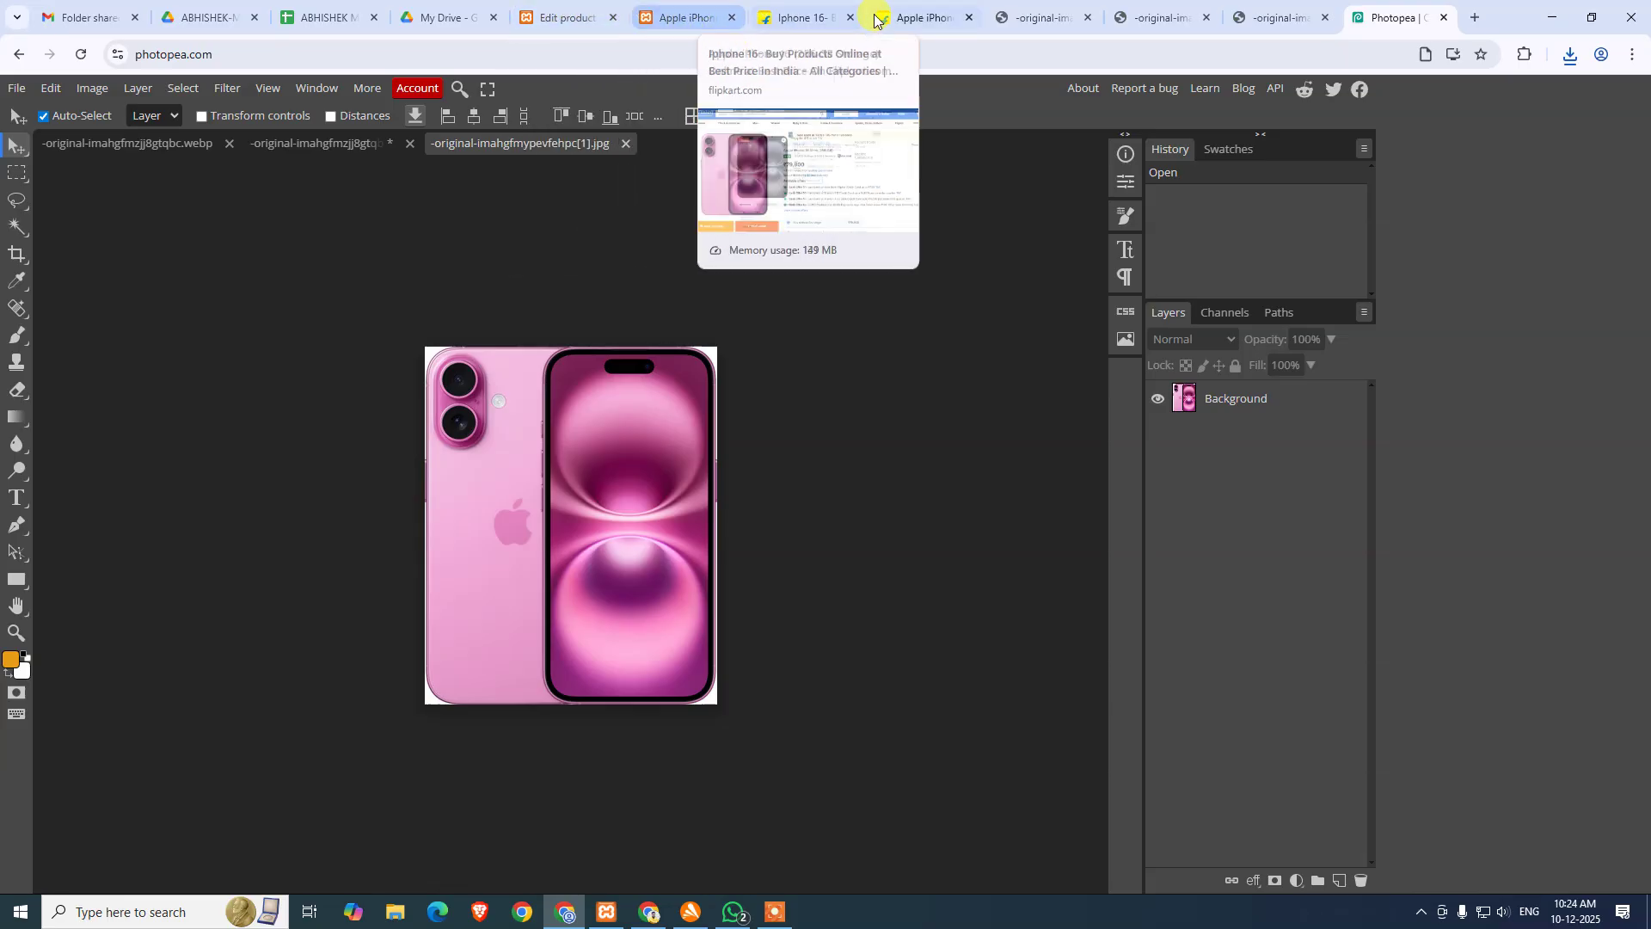
# - Load Flipkart's teal iPhone variant and inspect its main image with the DevTools element picker
pyautogui.click(910, 17)
pyautogui.scroll(-2, 830, 312)
pyautogui.scroll(-2, 830, 312)
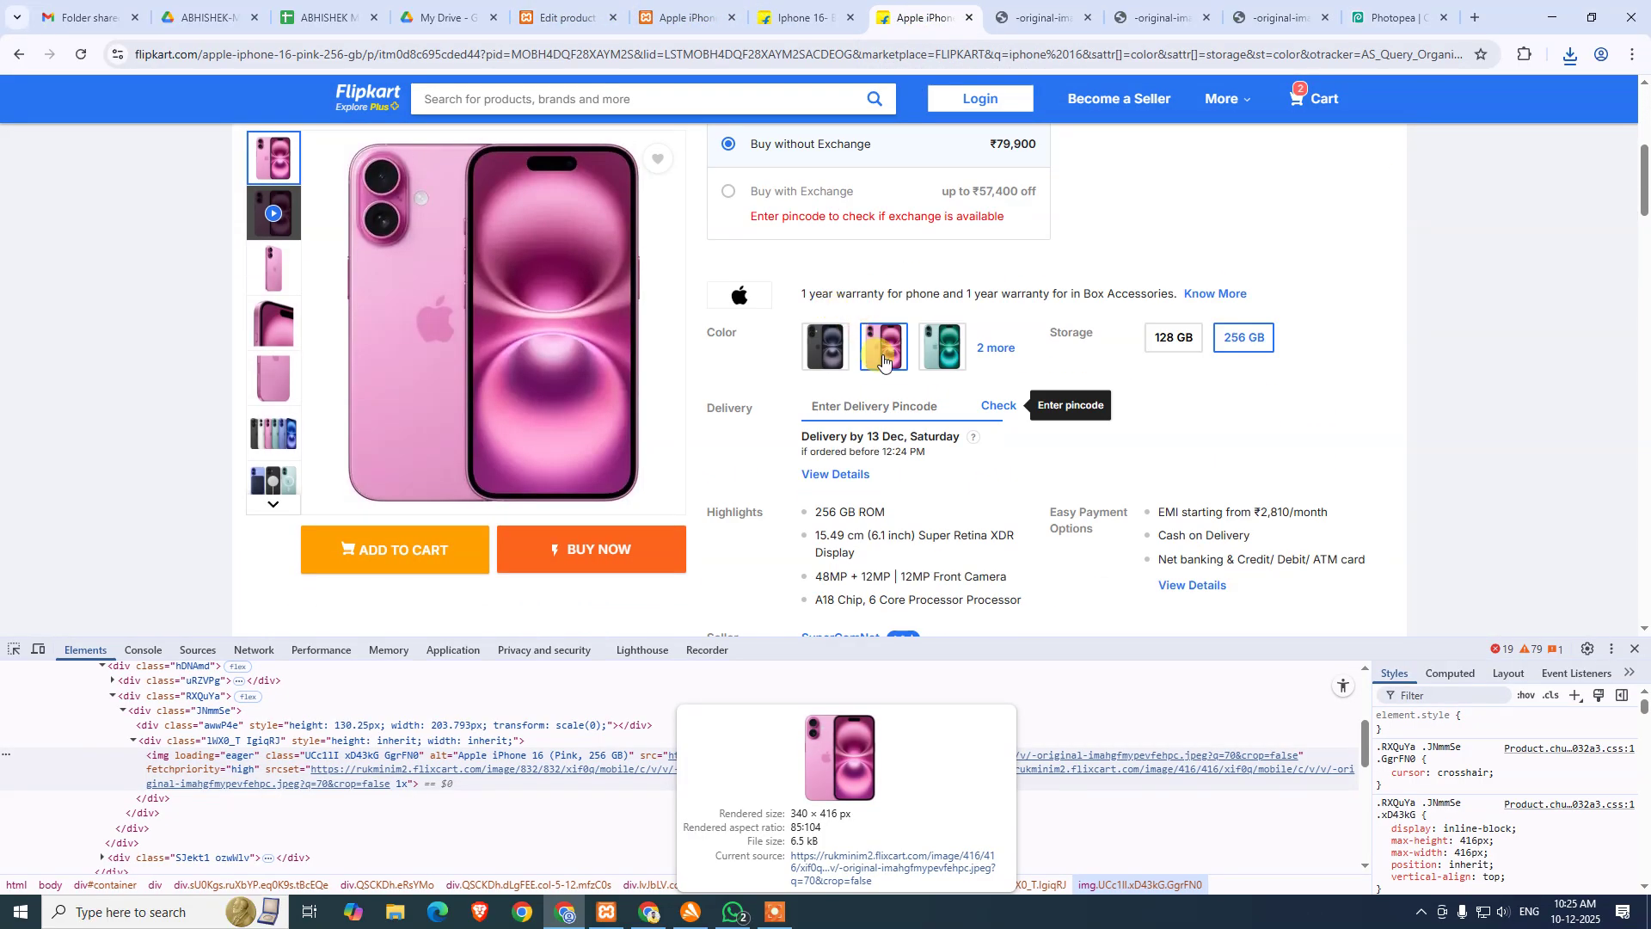
pyautogui.click(942, 351)
pyautogui.moveTo(916, 139)
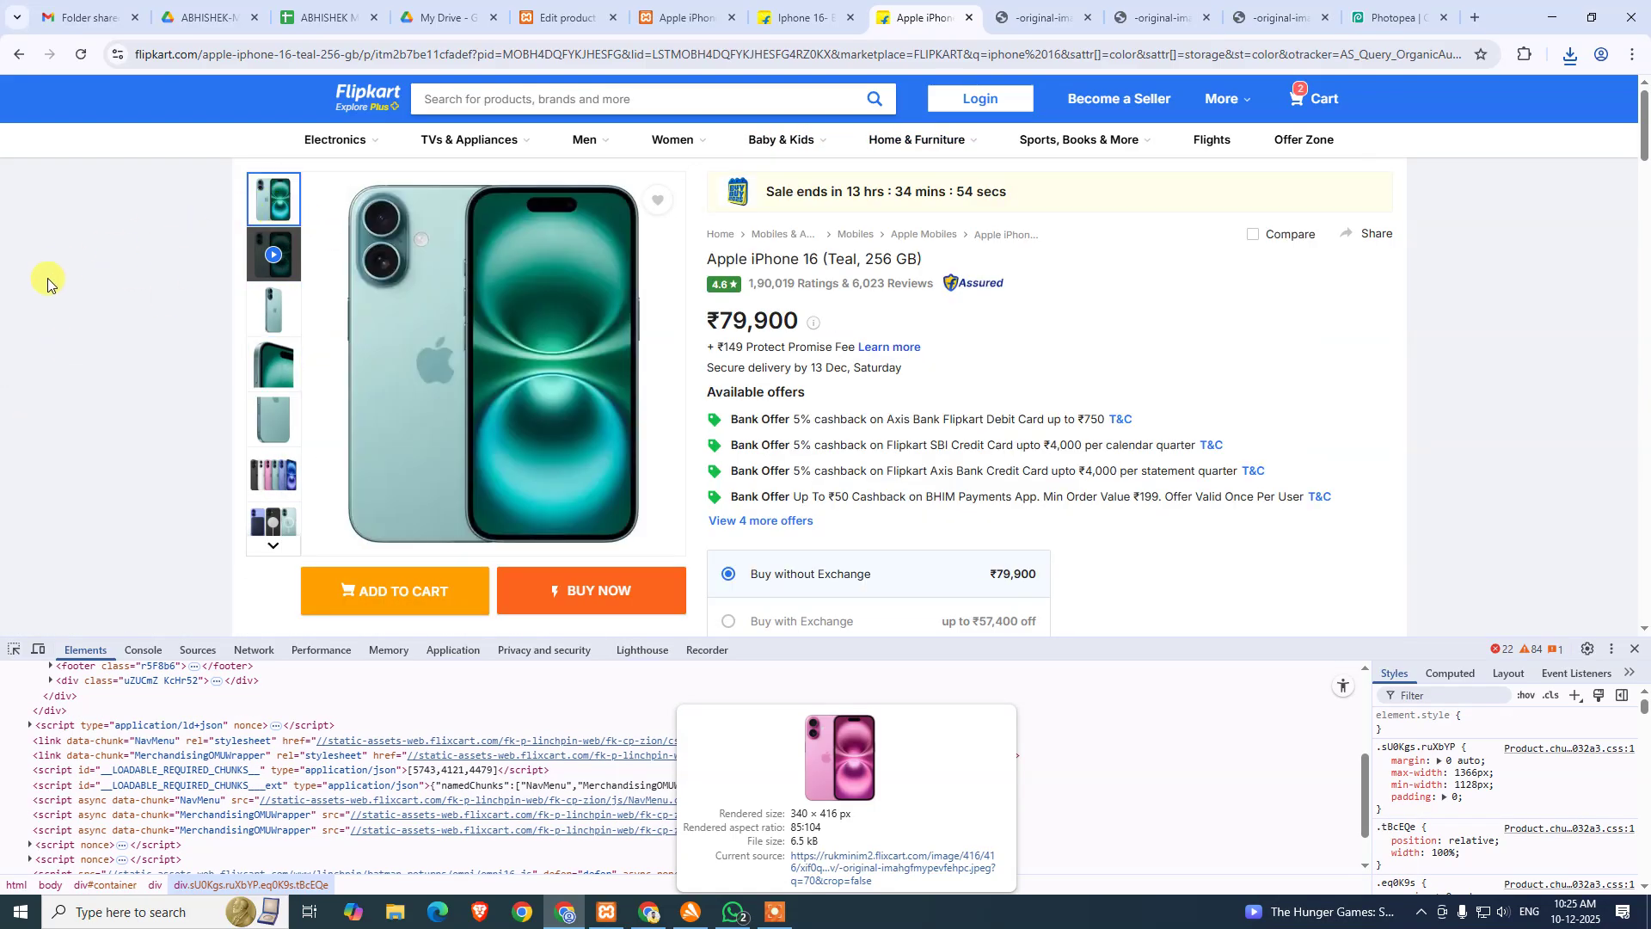
pyautogui.press('F12')
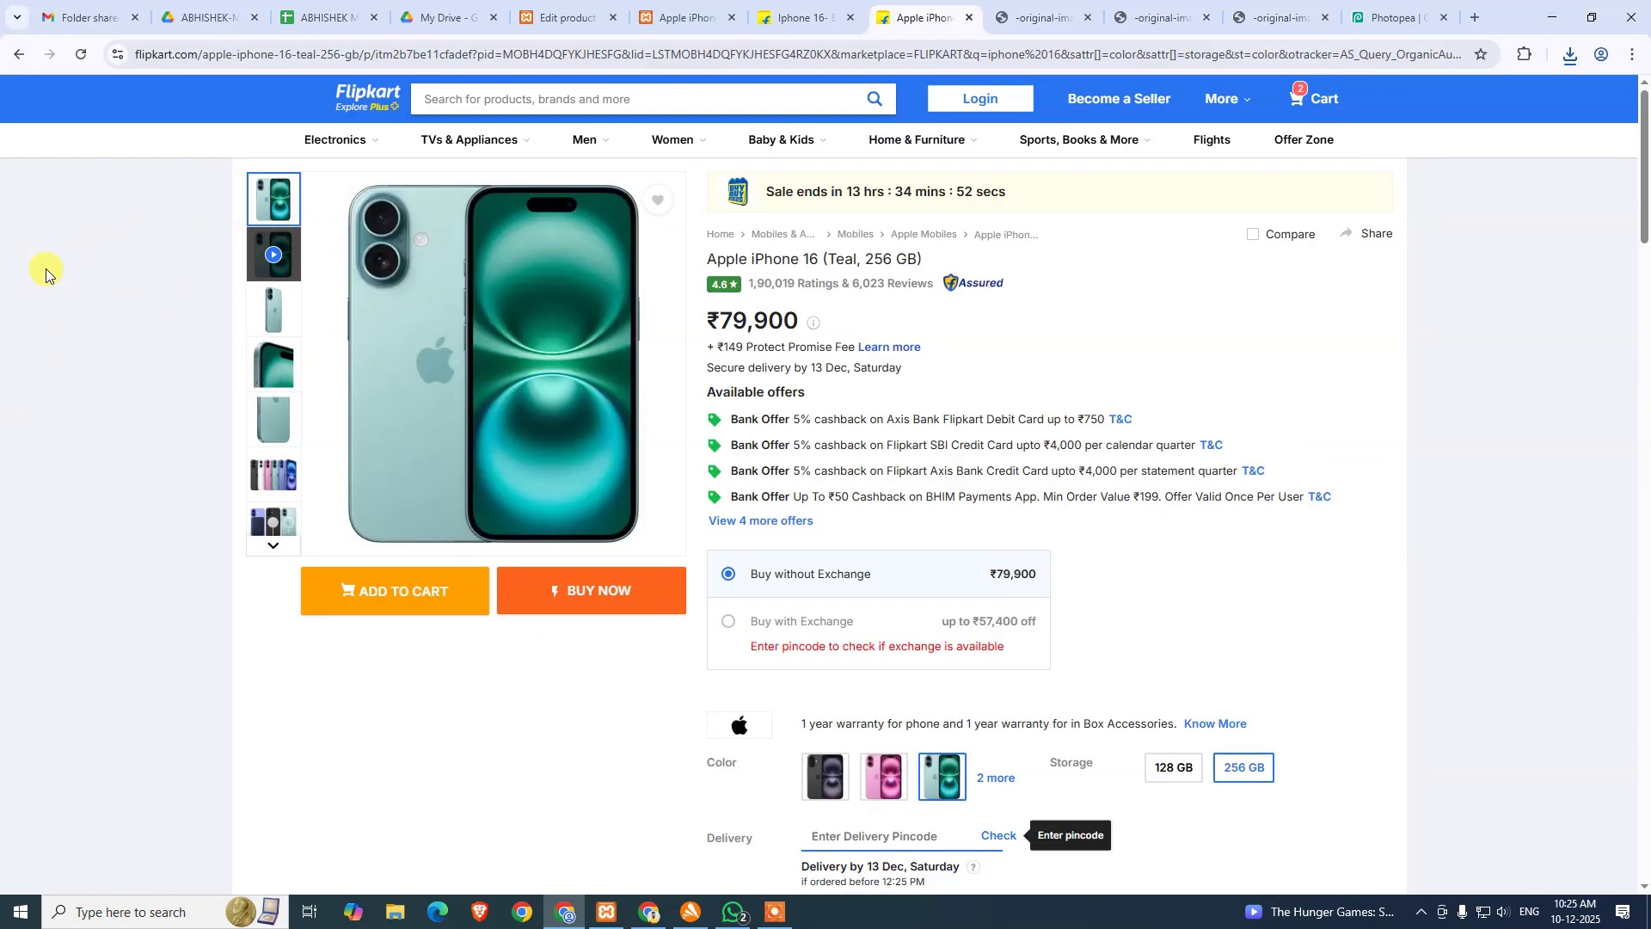
pyautogui.press('F11')
pyautogui.press('F12')
pyautogui.press('F12')
pyautogui.press('F11')
pyautogui.press('F12')
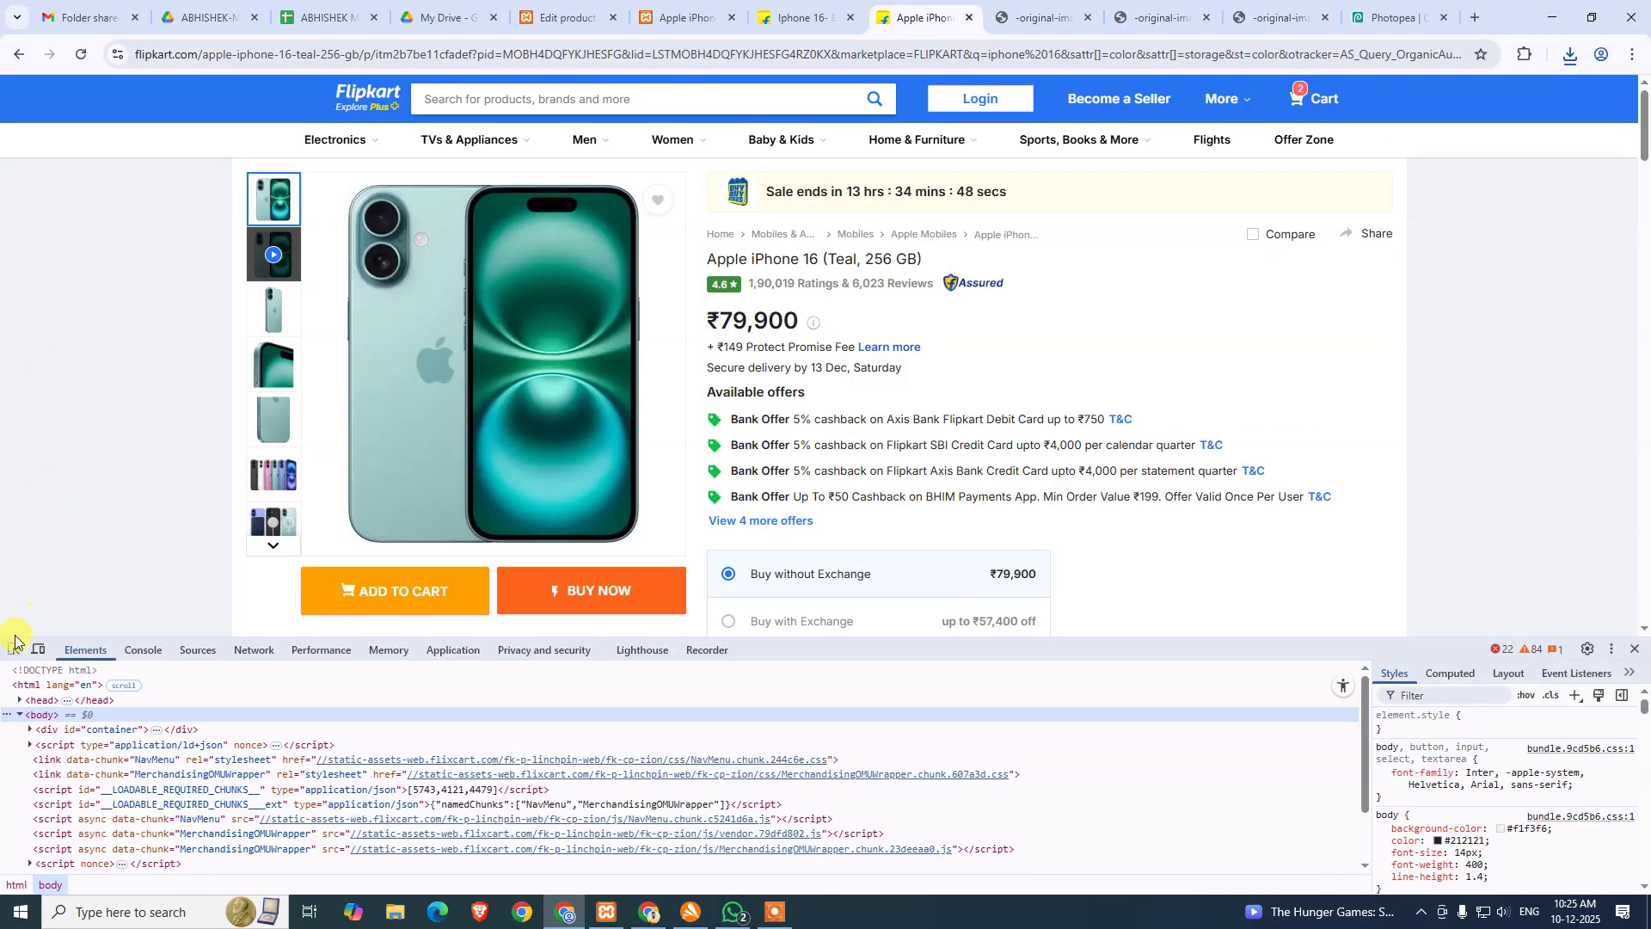
pyautogui.click(15, 646)
pyautogui.click(551, 348)
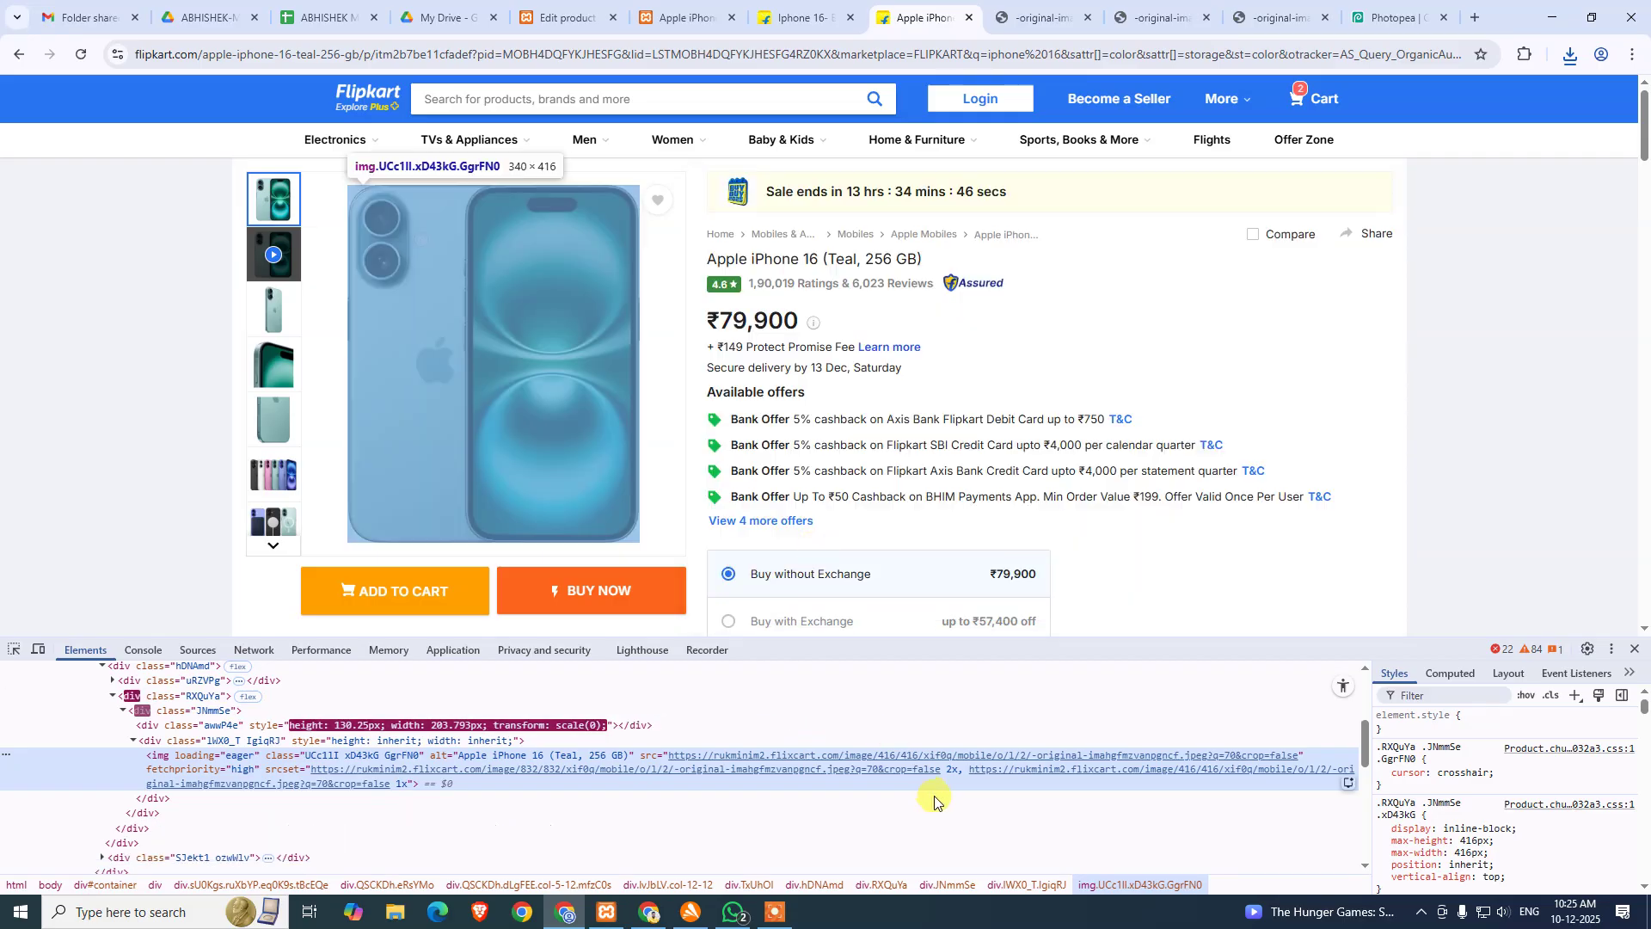
# - Open the teal image in a new tab, strip ?q=70&crop=false from the address, and copy it
pyautogui.moveTo(900, 770)
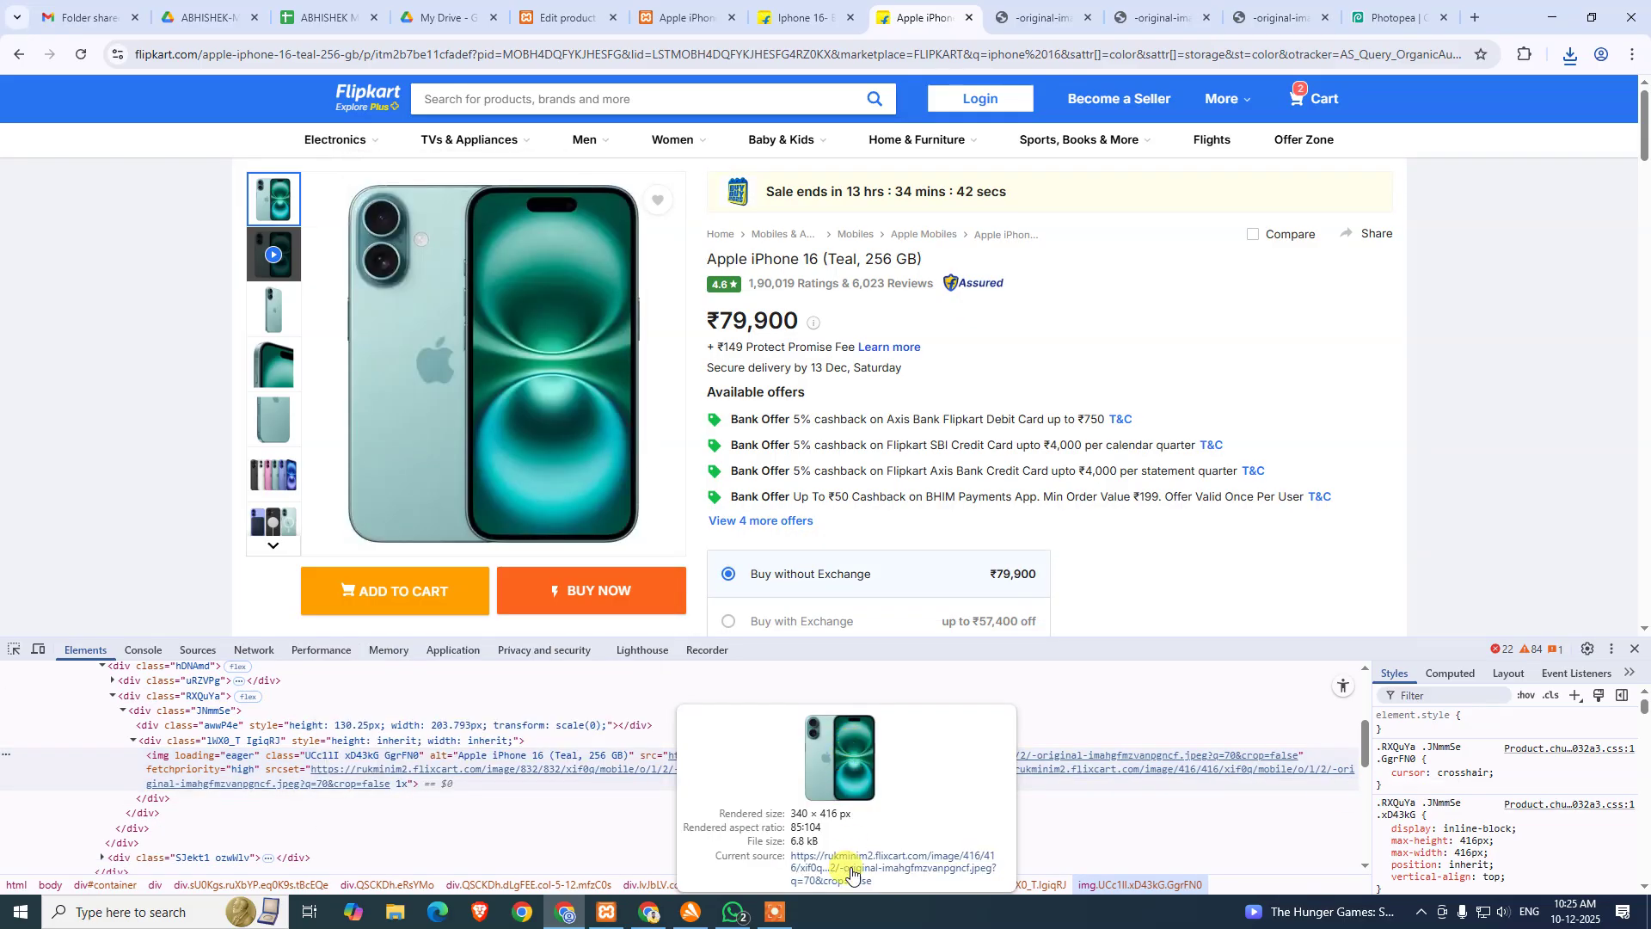
pyautogui.click(848, 869)
pyautogui.click(754, 57)
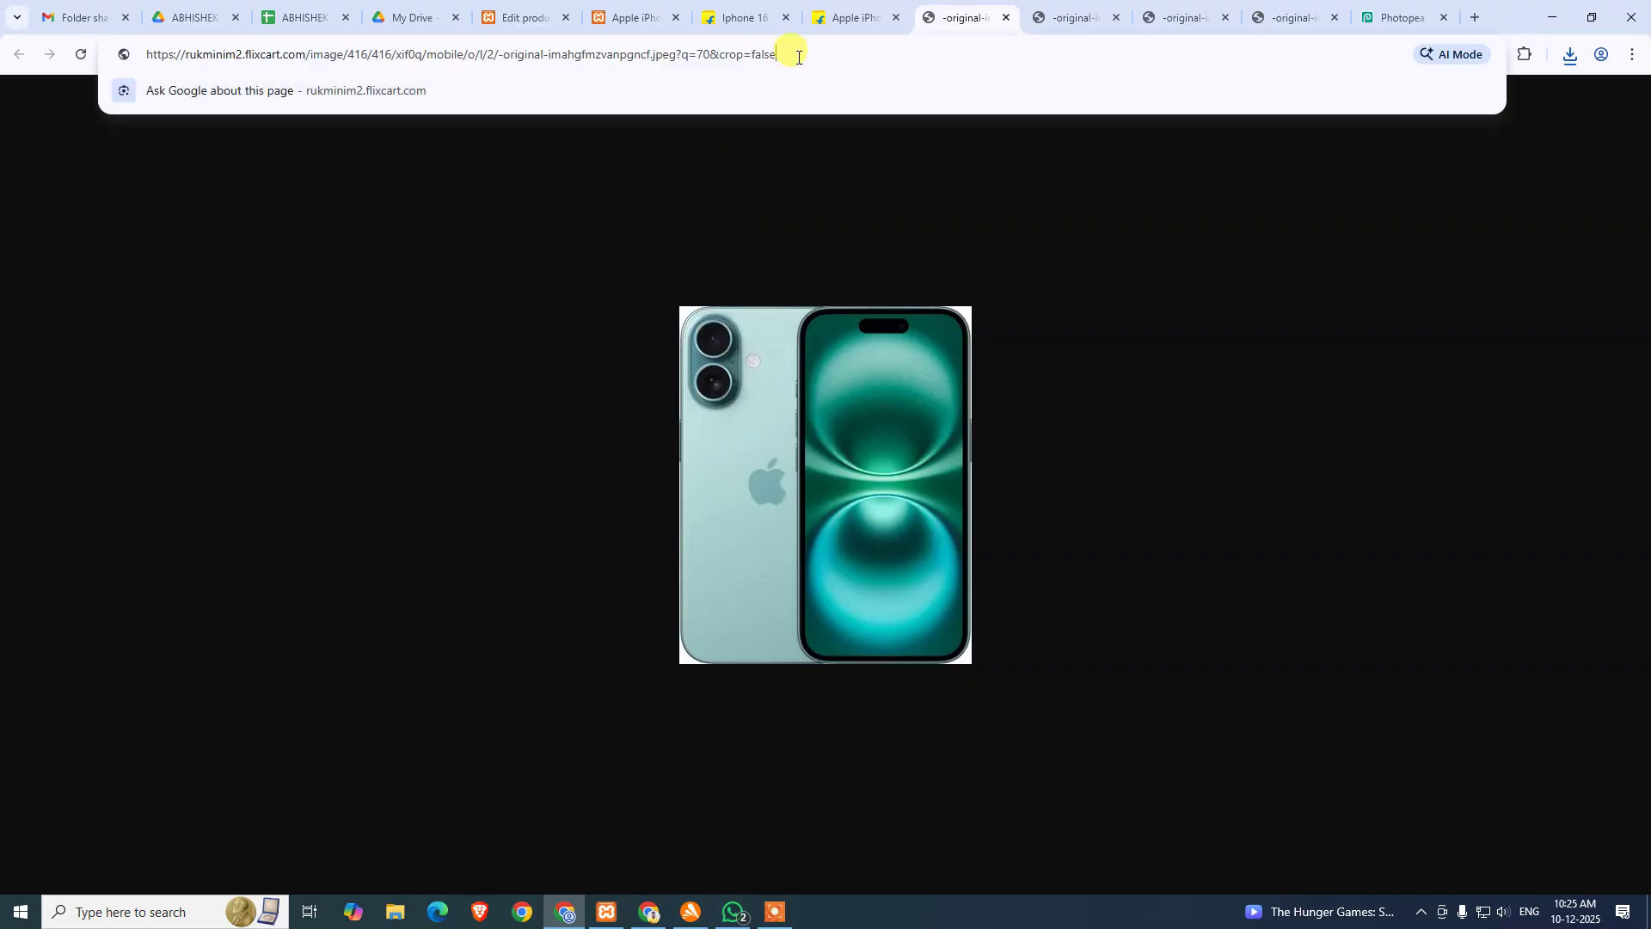
pyautogui.hotkey('ctrl', 'shift', 'Left')
pyautogui.hotkey('ctrl', 'shift', 'Left')
pyautogui.hotkey('ctrl', 'shift', 'Left')
pyautogui.press('BackSpace')
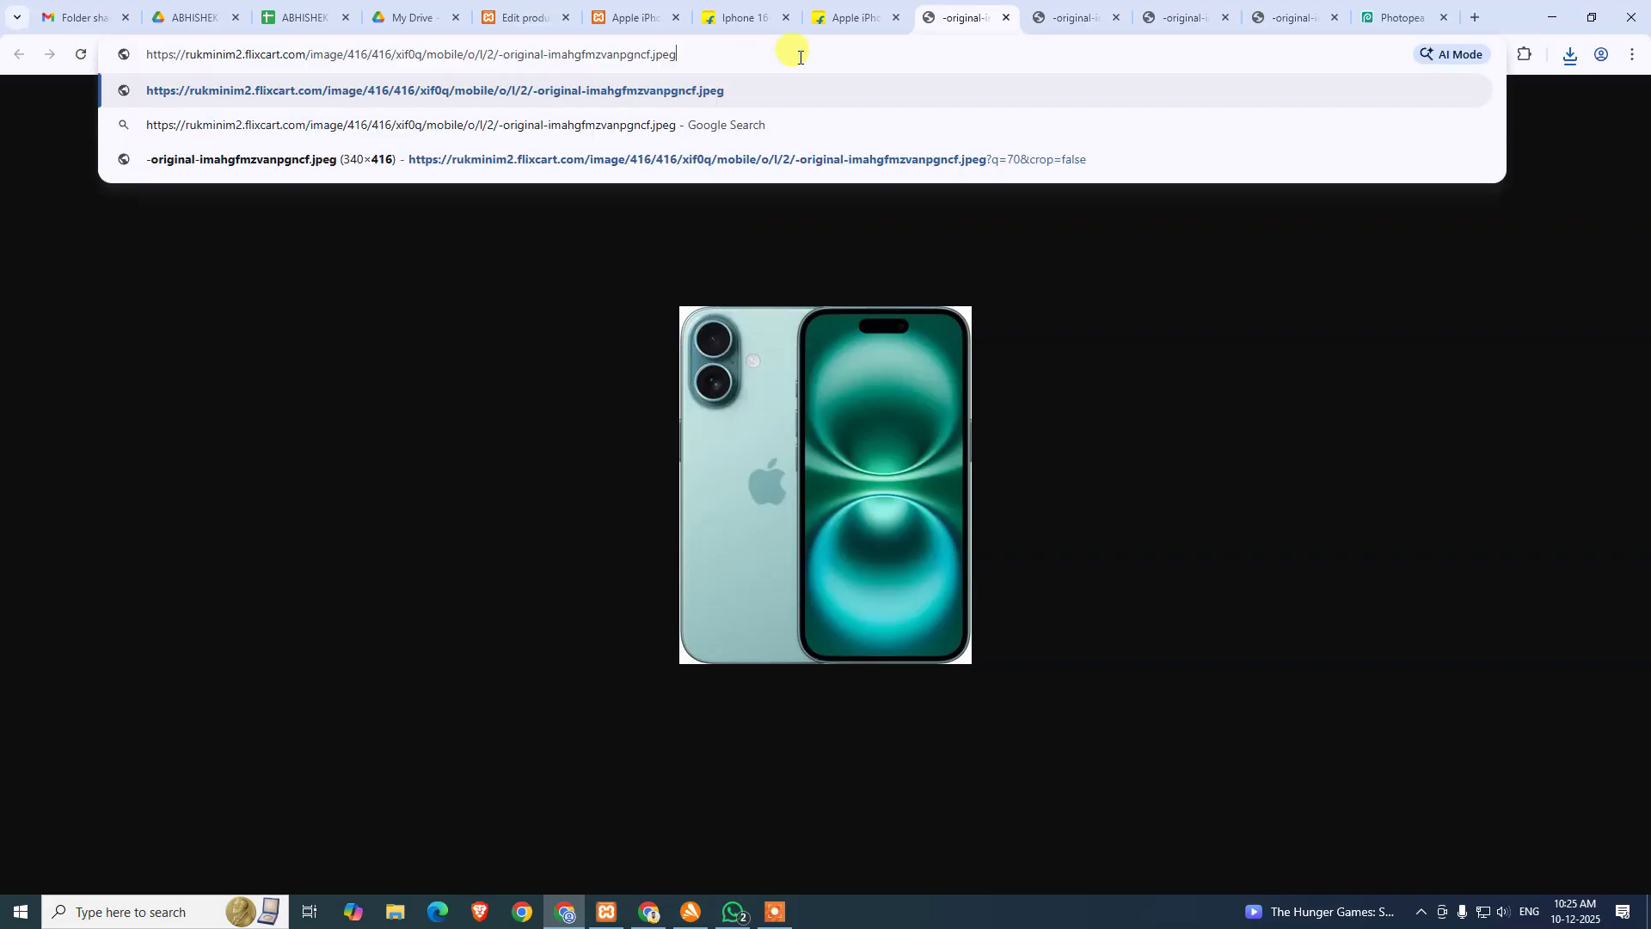
pyautogui.press('Return')
pyautogui.click(799, 56)
pyautogui.hotkey('ctrl', 'c')
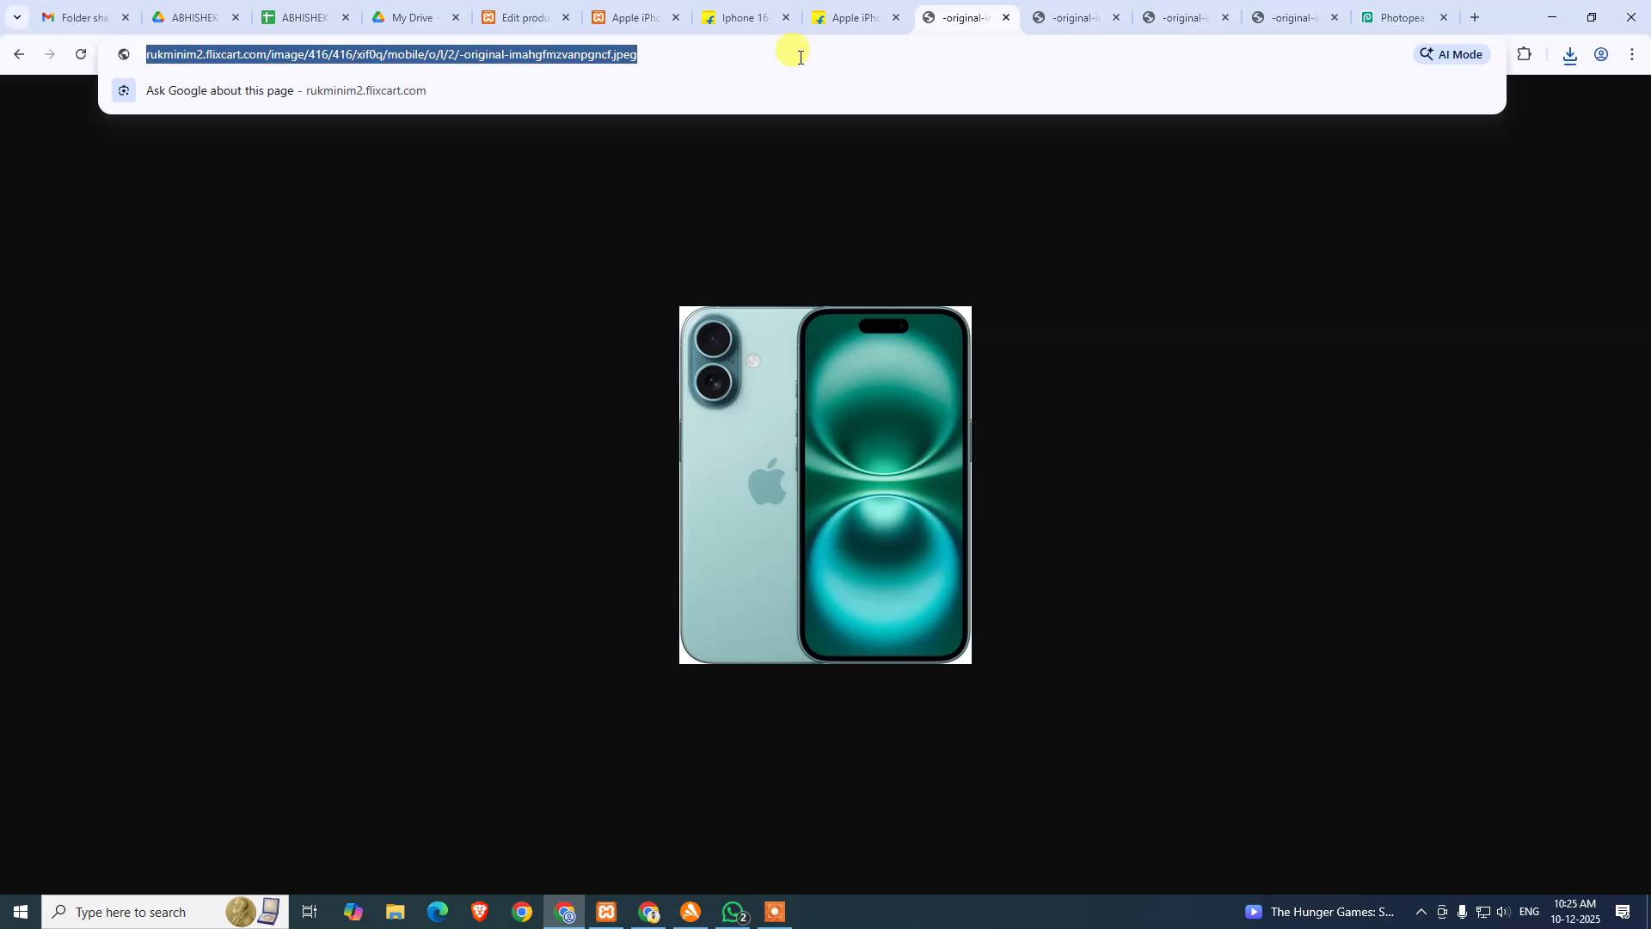
pyautogui.hotkey('ctrl', 'c')
pyautogui.hotkey('ctrl', 'c')
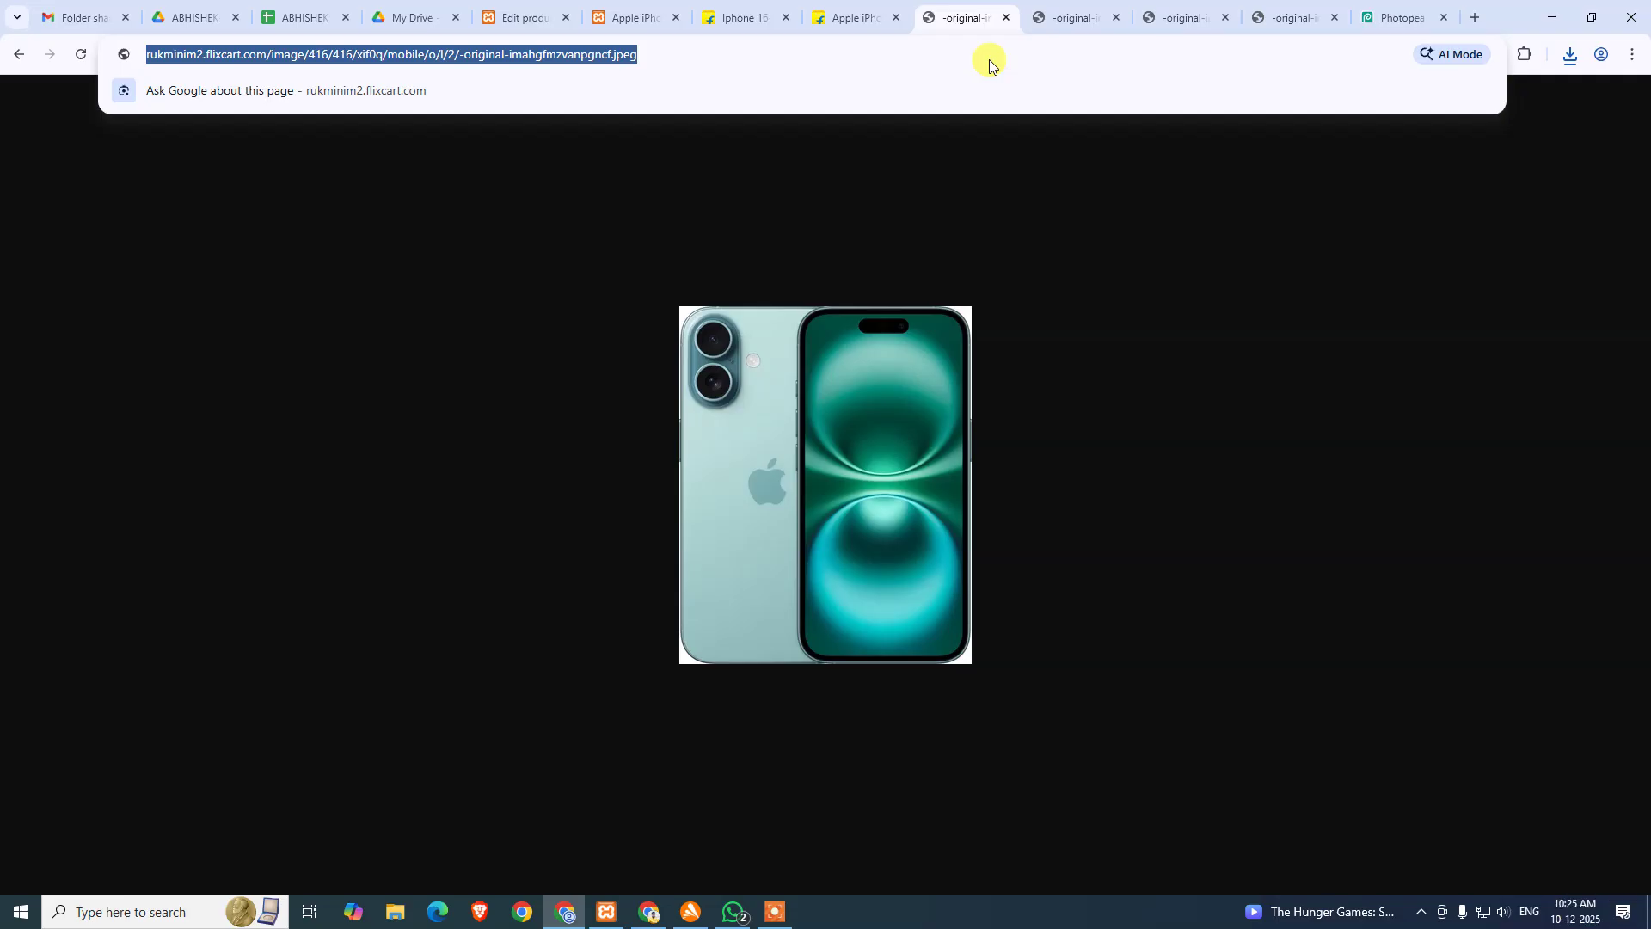
pyautogui.hotkey('ctrl', 'c')
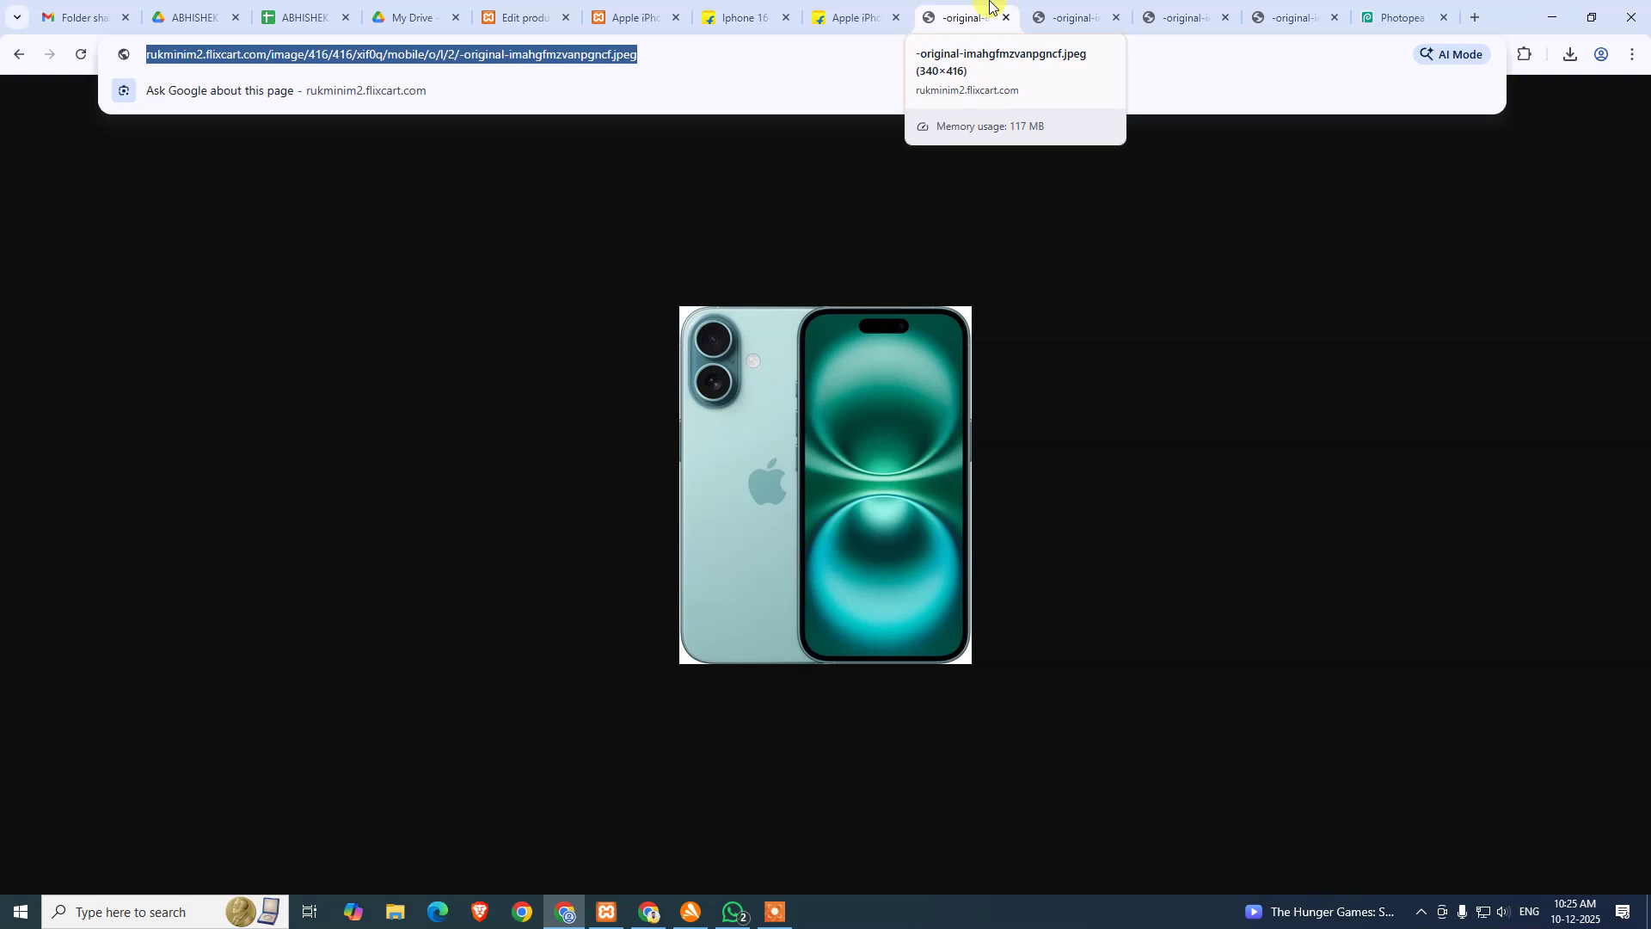
# - Search Google in a new tab for 'self healing ppf cost'
pyautogui.click(1473, 20)
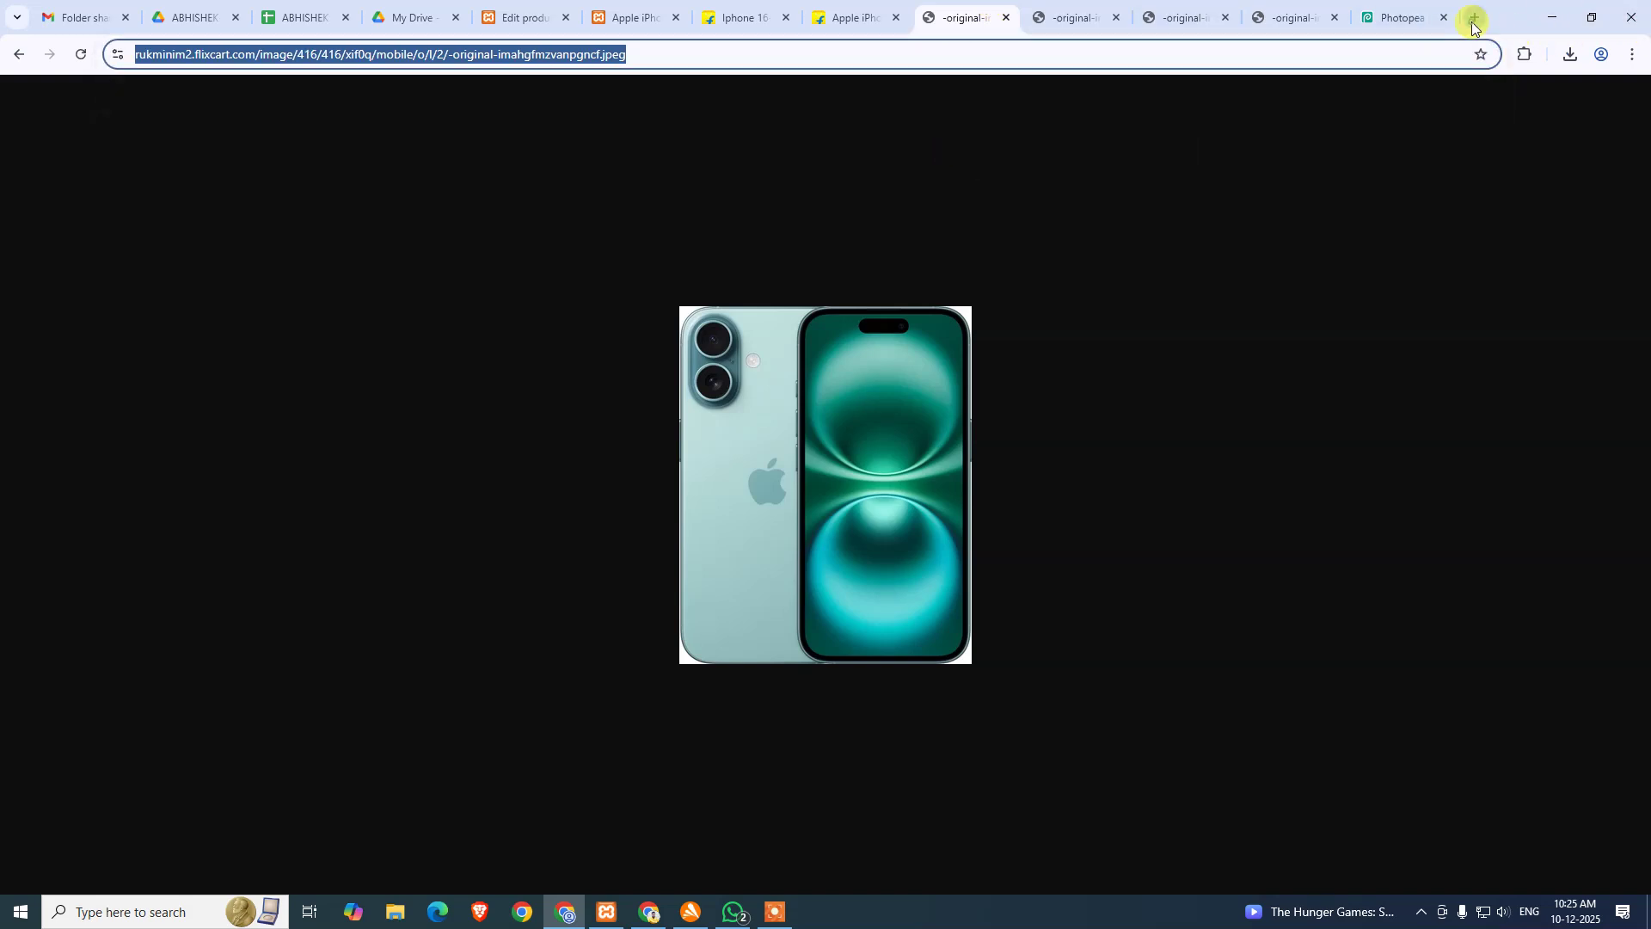
pyautogui.write('self healing ')
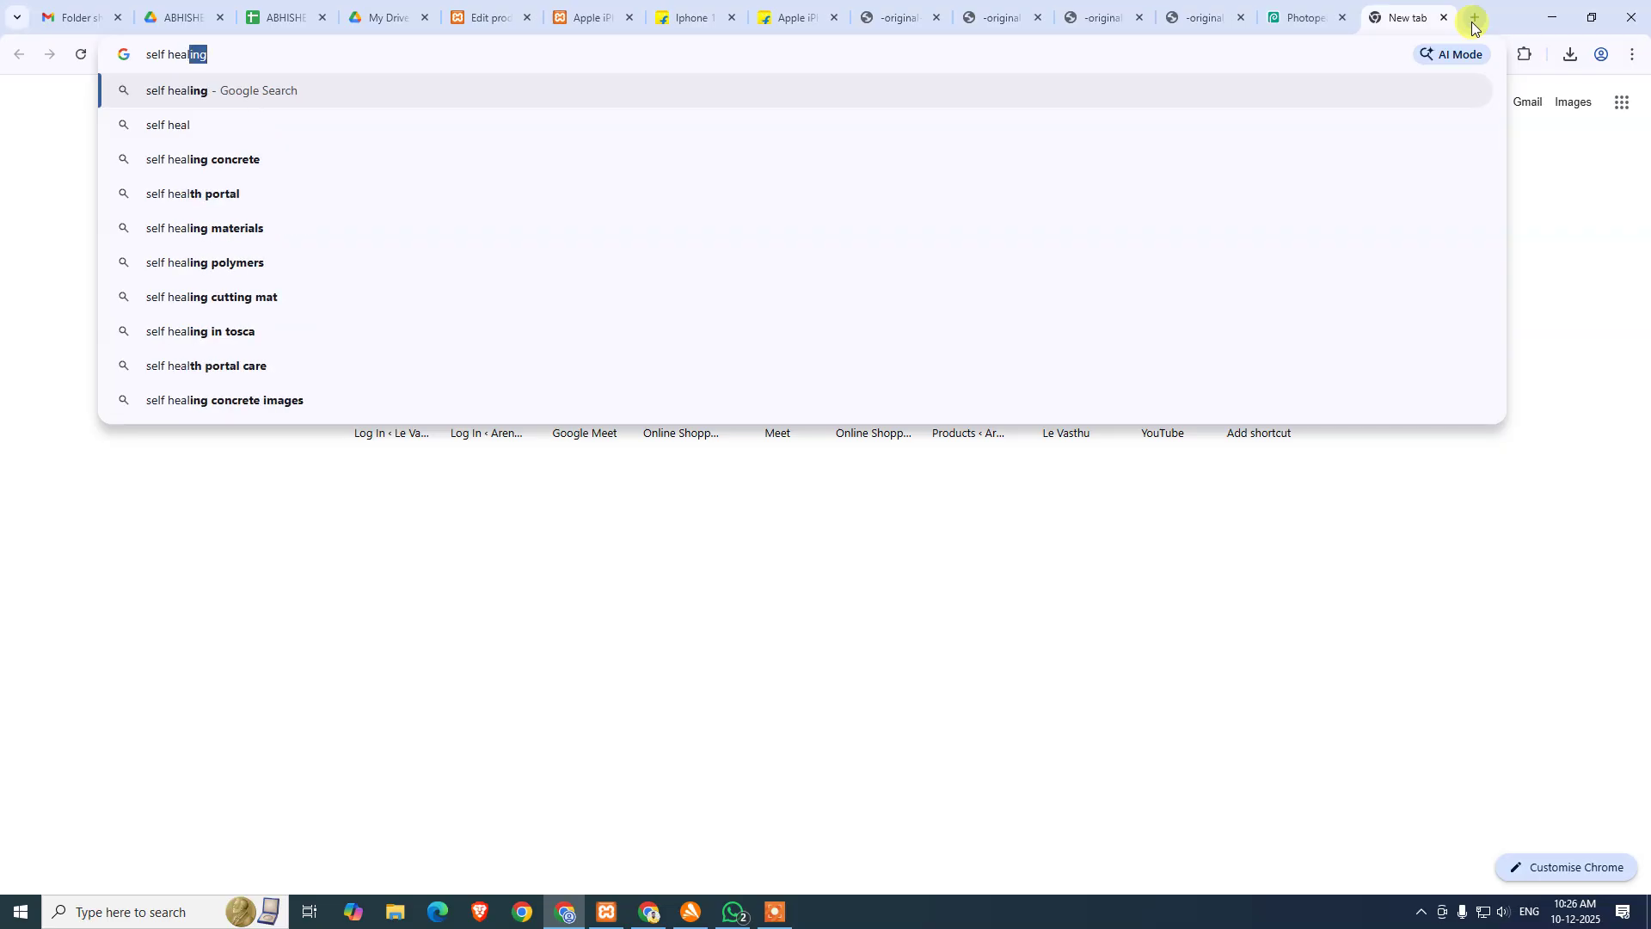
pyautogui.write('ppf')
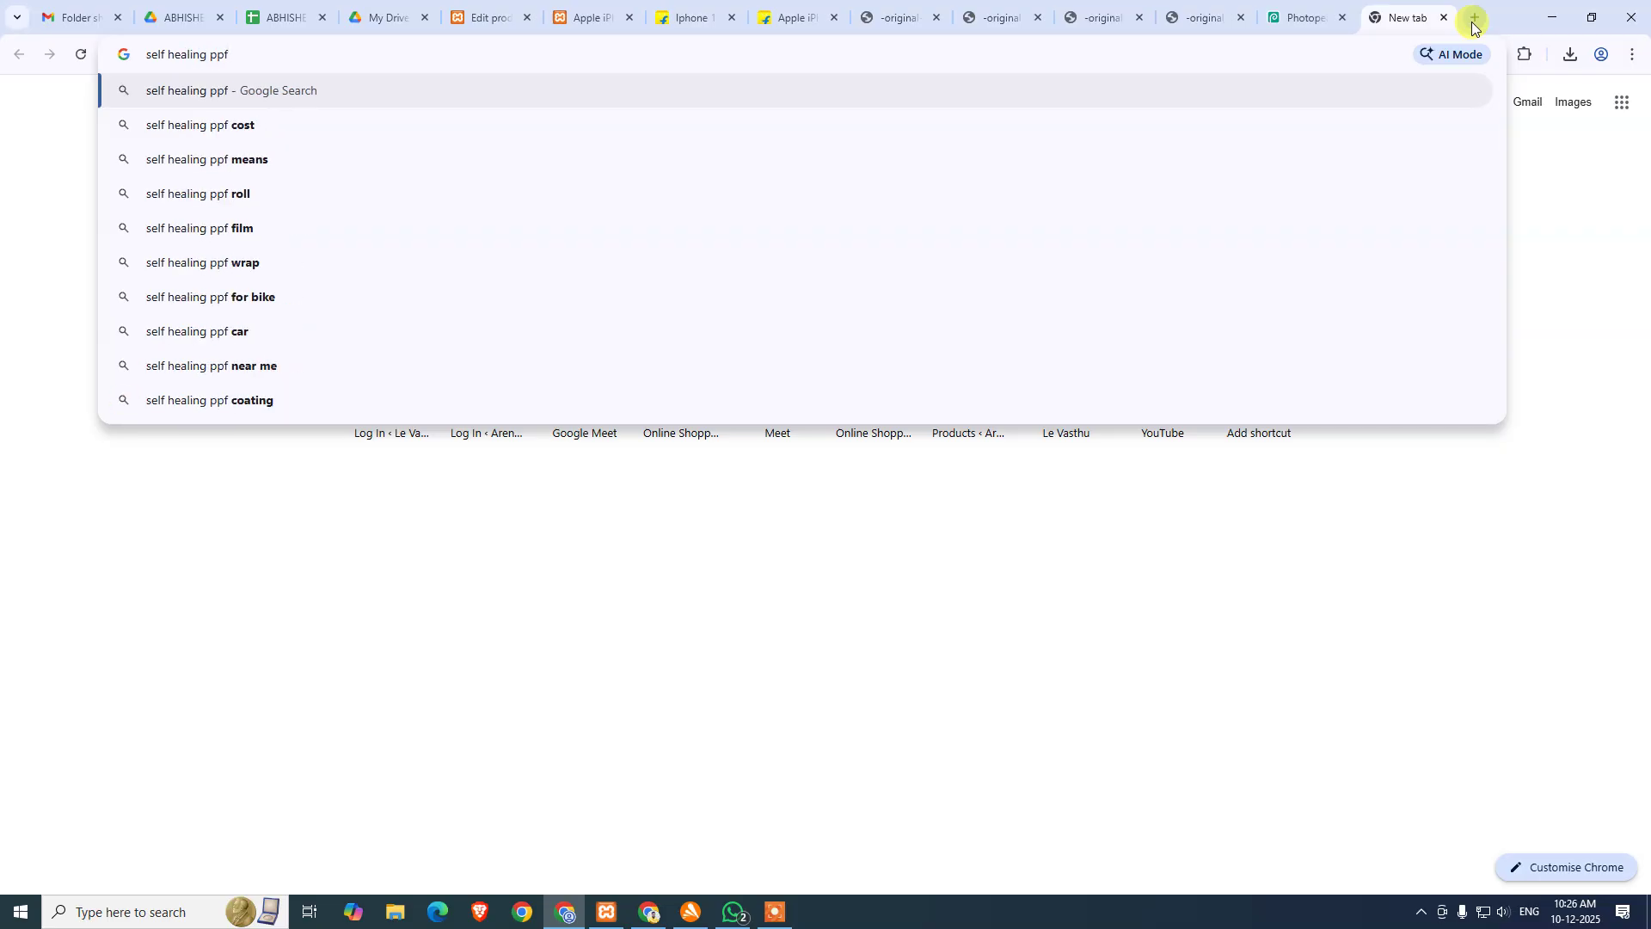
pyautogui.press('Down')
pyautogui.press('Return')
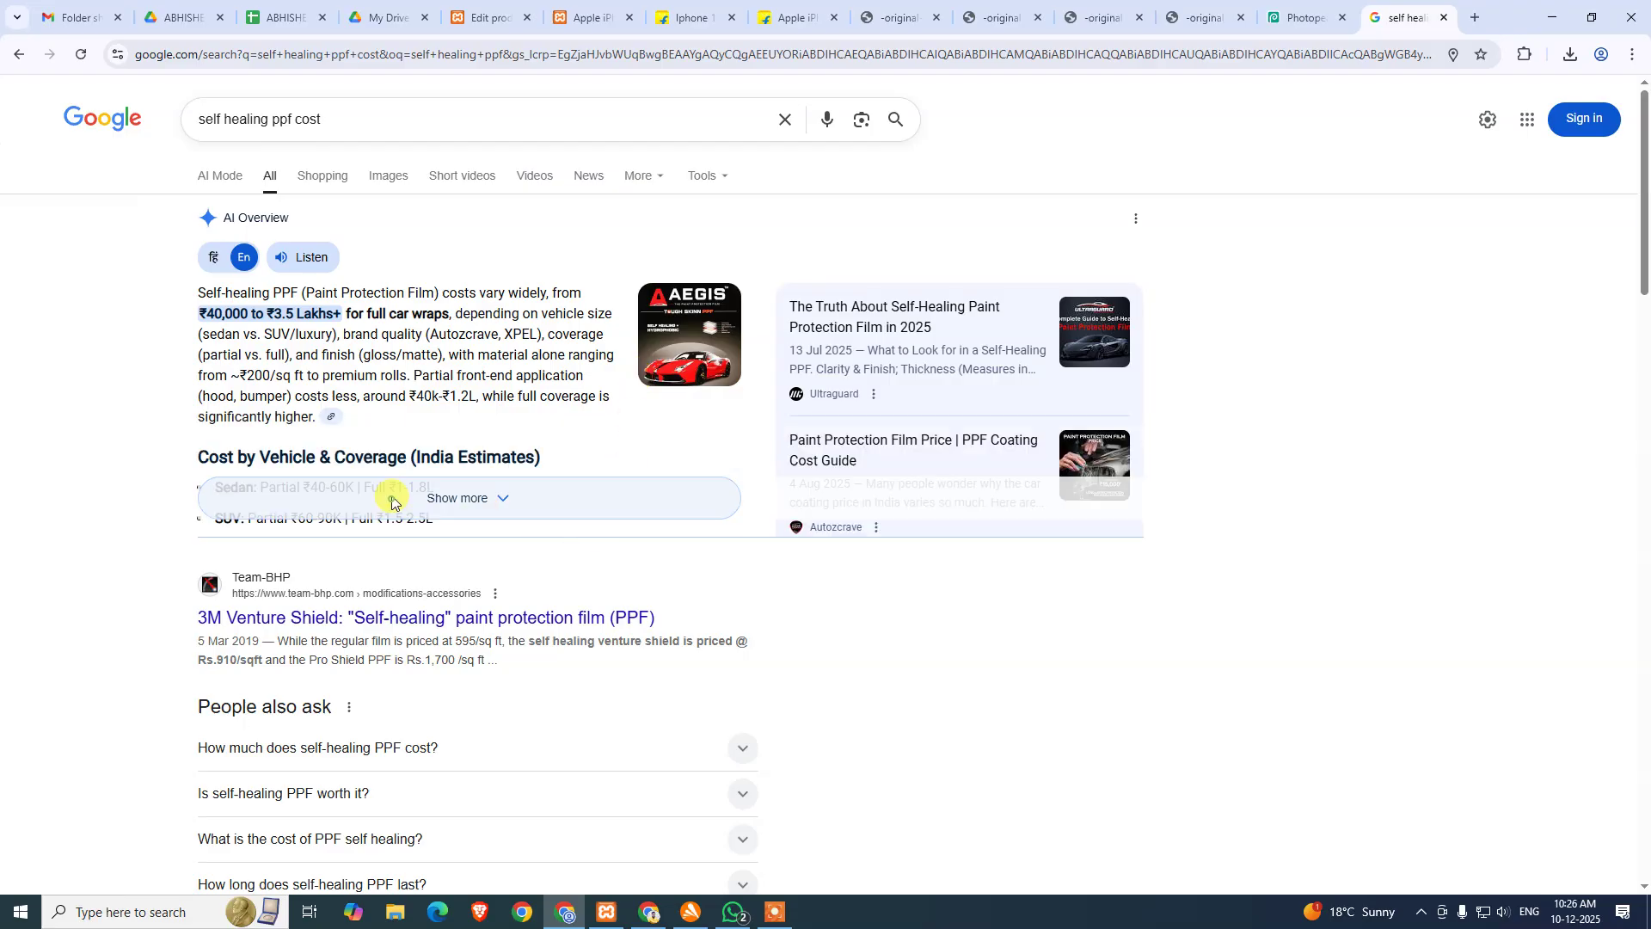
# - Expand the AI overview, check its price range, and scroll to material costs and Team-BHP
pyautogui.click(391, 502)
pyautogui.moveTo(220, 321); pyautogui.dragTo(520, 308)
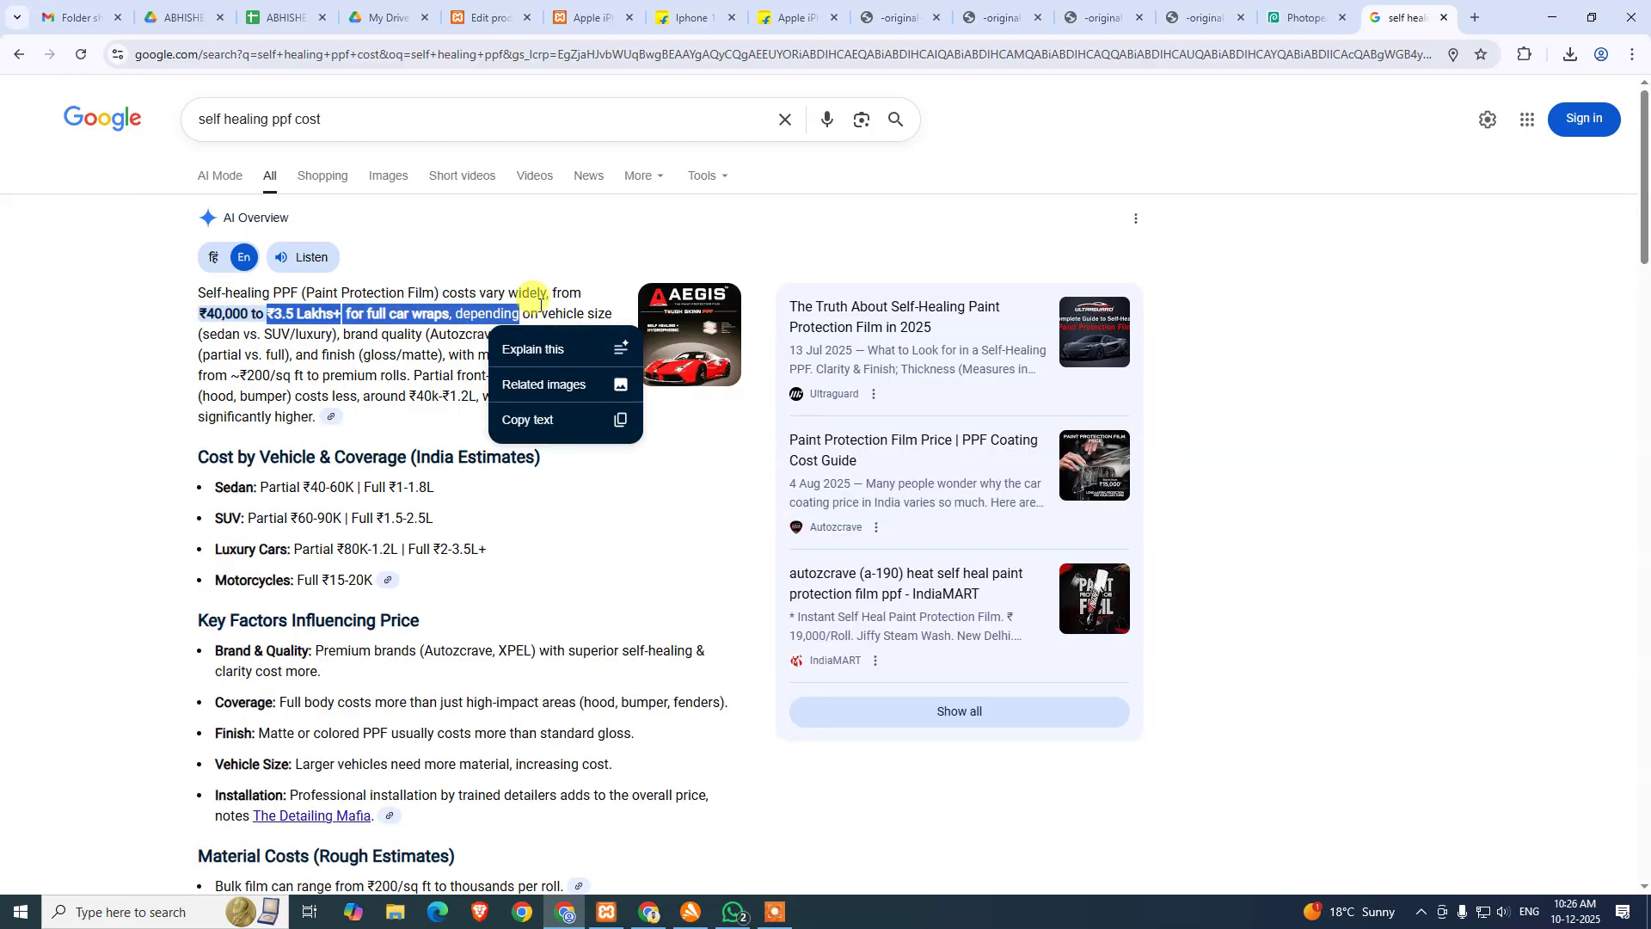
pyautogui.click(133, 448)
pyautogui.scroll(-2, 40, 533)
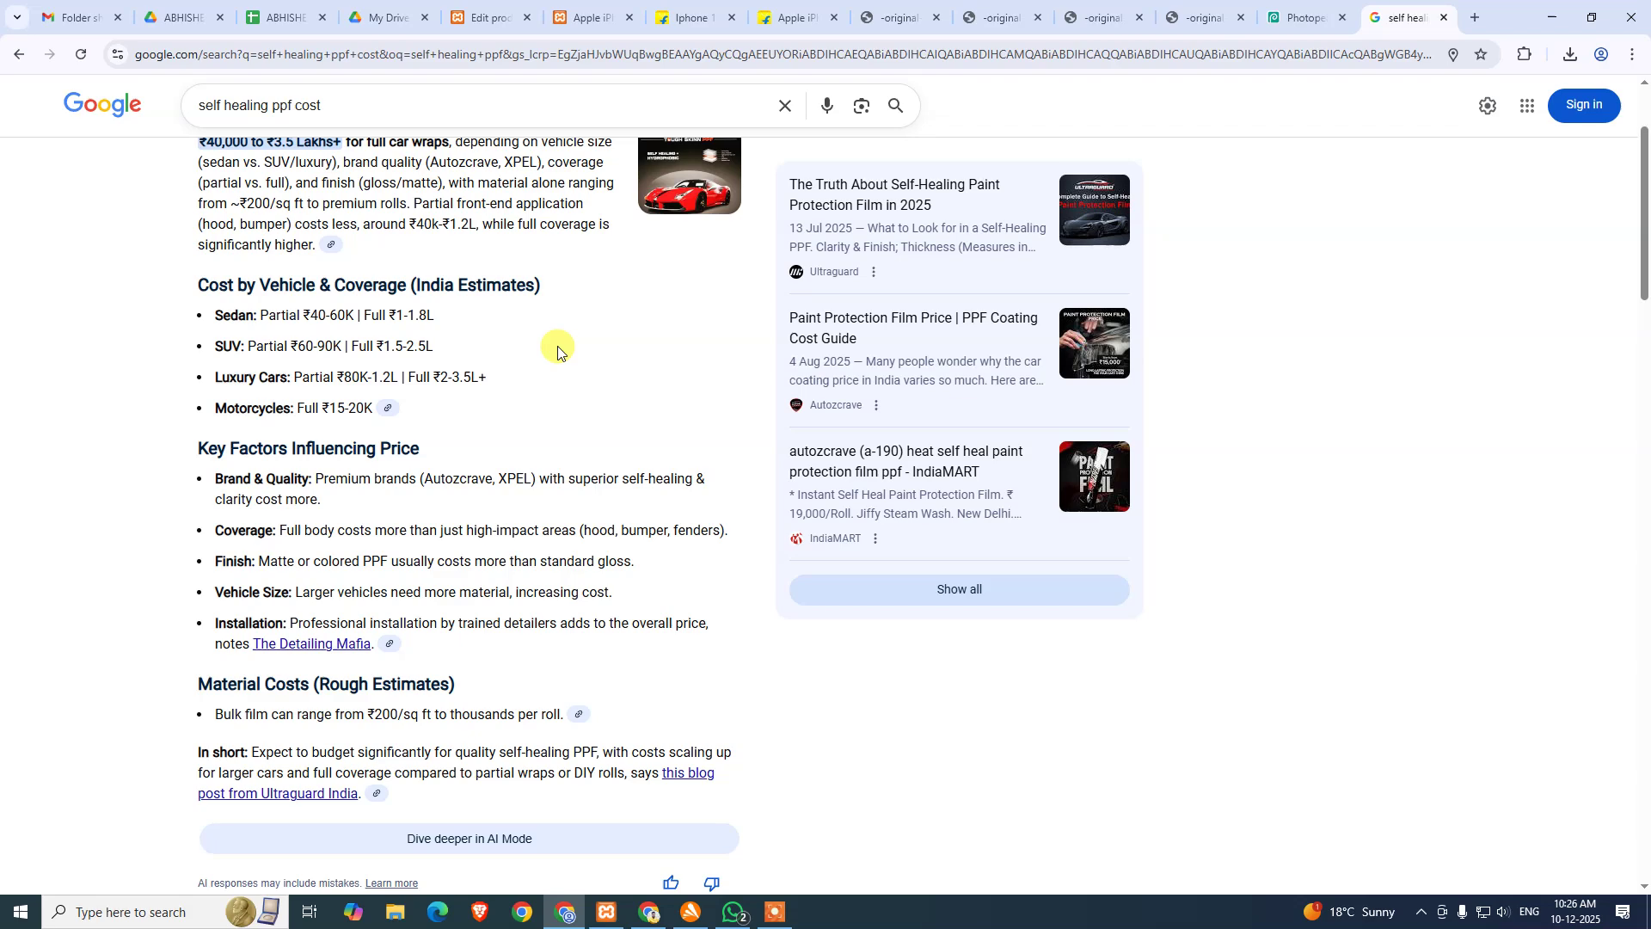
pyautogui.scroll(-8, 674, 313)
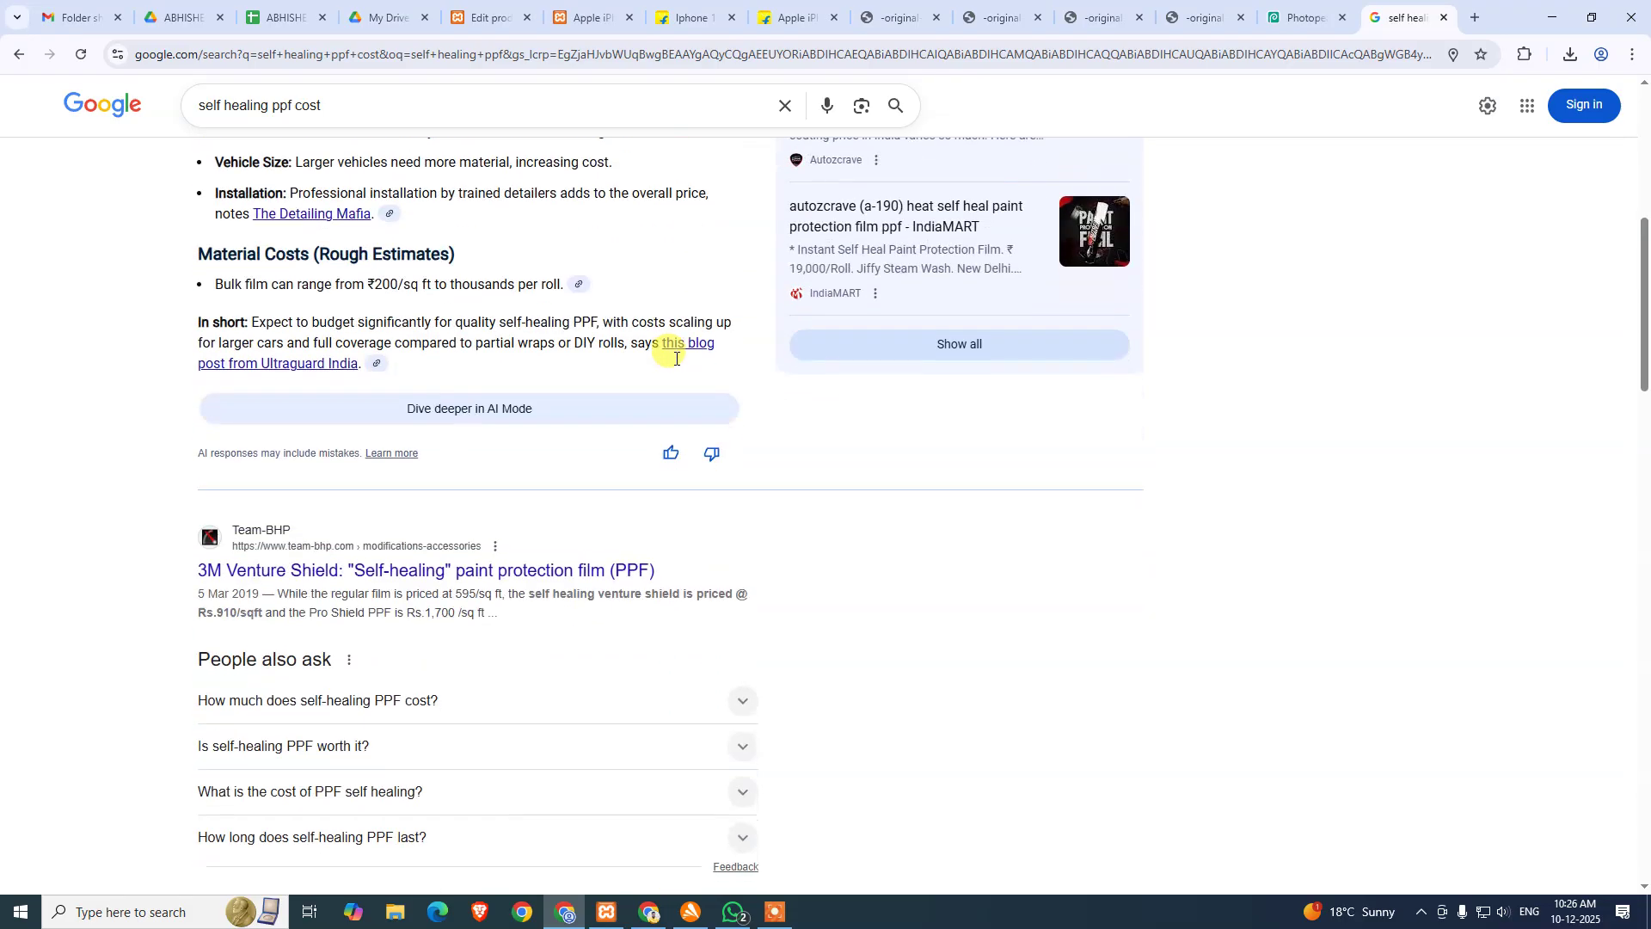
pyautogui.scroll(3, 674, 353)
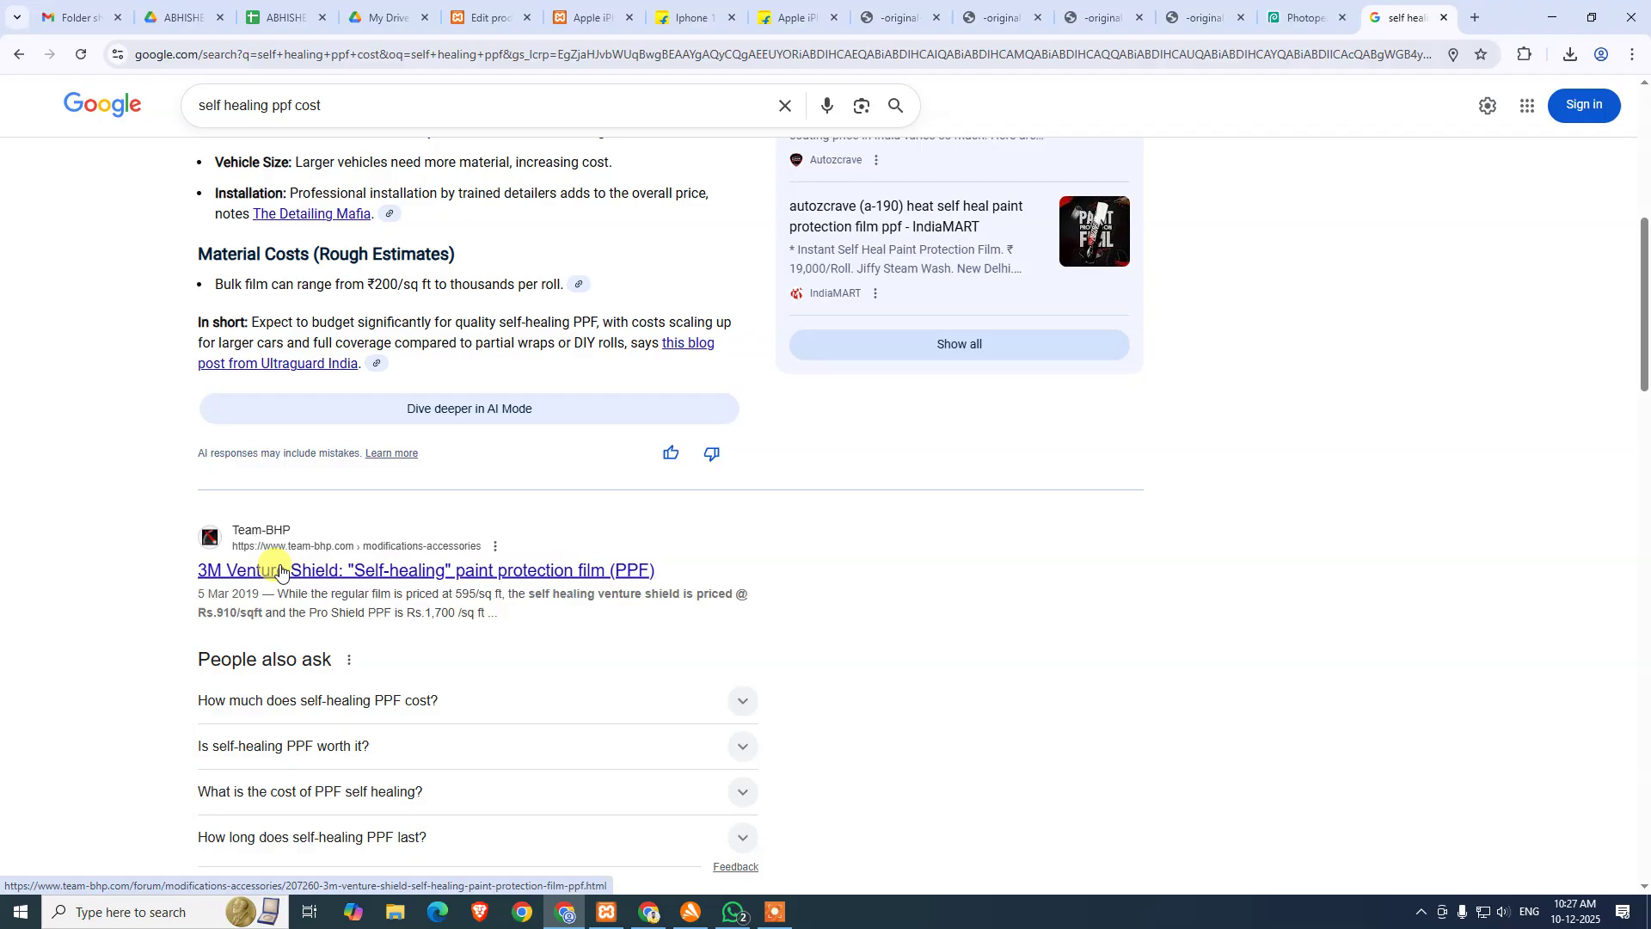
# - Replace the query with '3m heat protection film' and open 3M India's Window Films result
pyautogui.tripleClick(405, 103)
pyautogui.write('3')
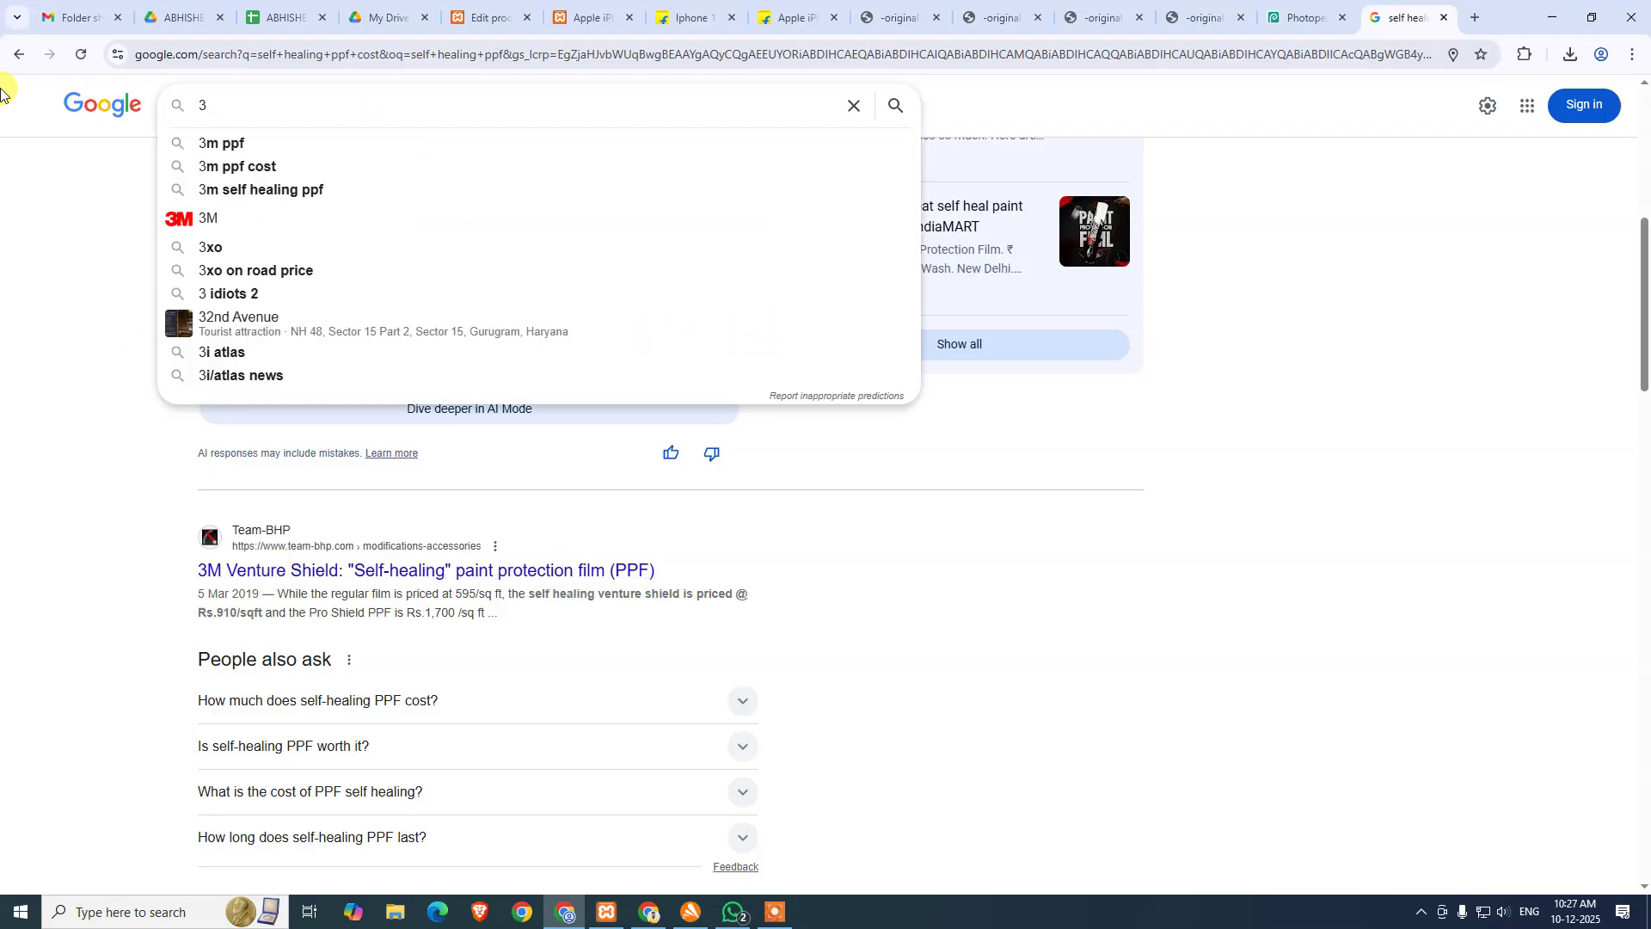
pyautogui.write('m ultr')
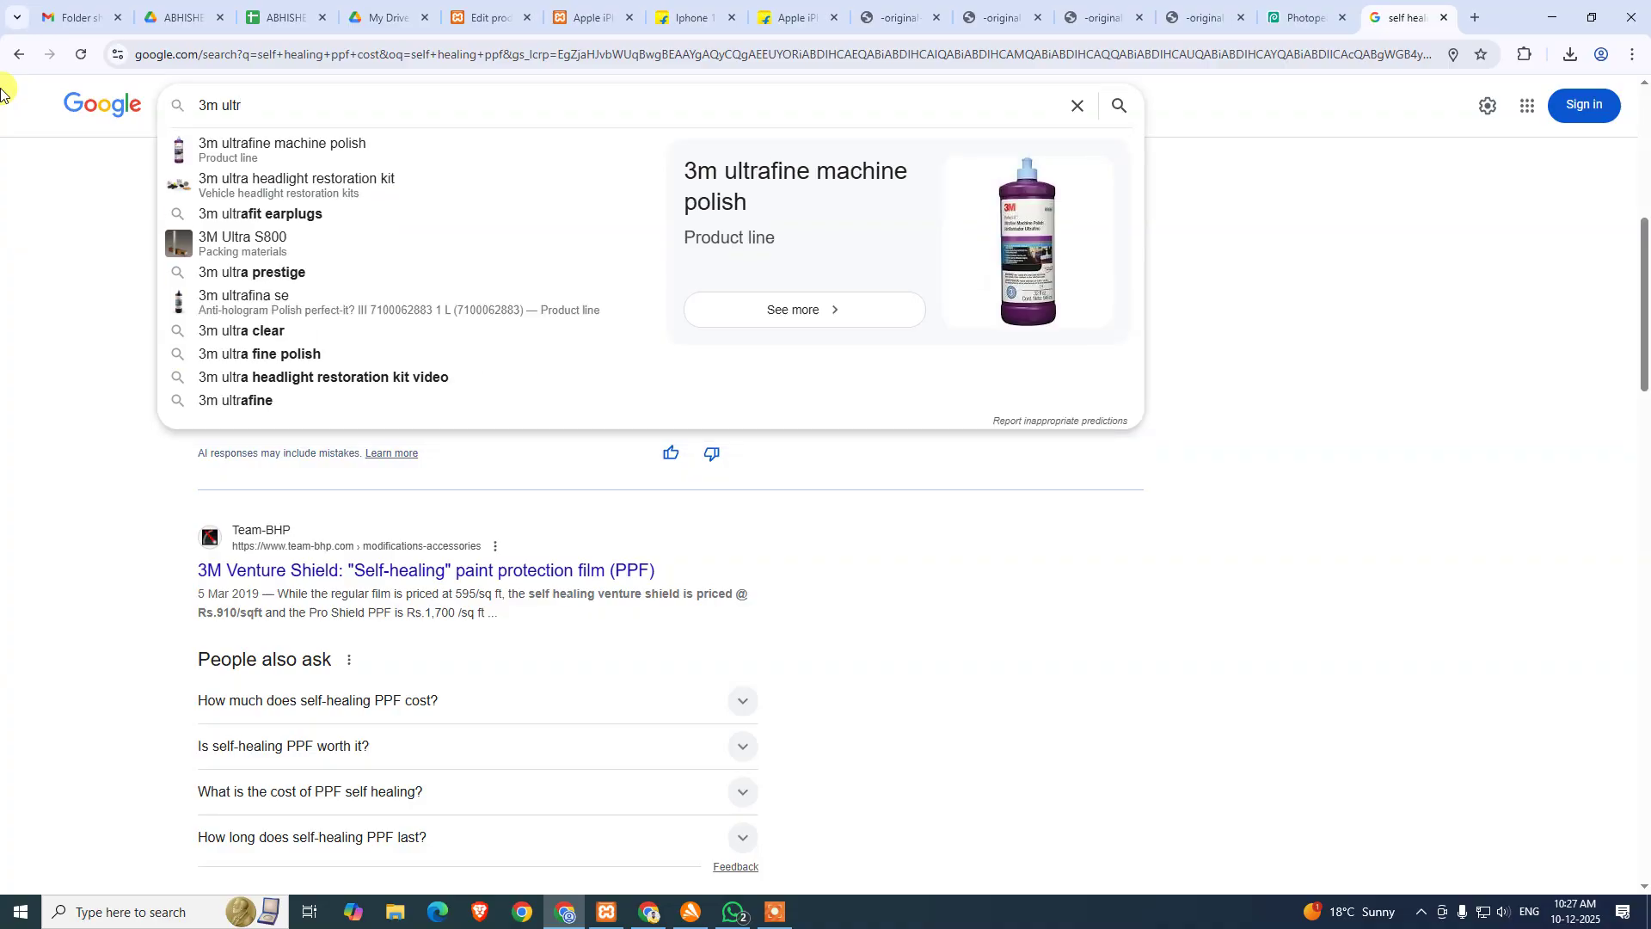
pyautogui.press('BackSpace')
pyautogui.press('BackSpace')
pyautogui.press('BackSpace')
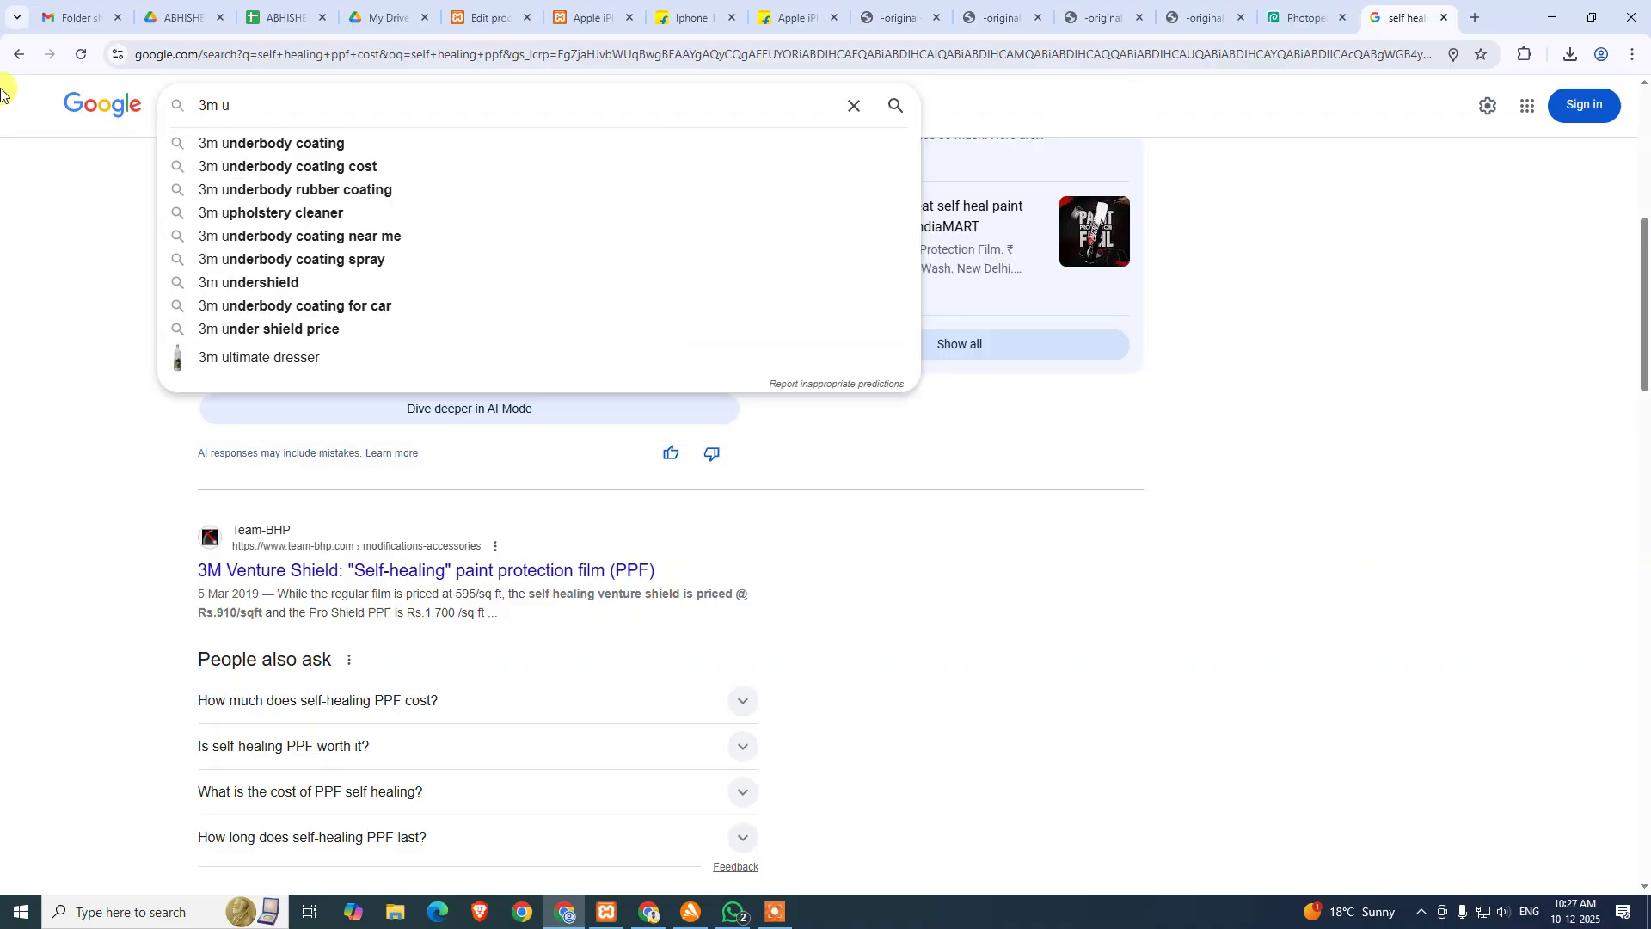
pyautogui.press('BackSpace')
pyautogui.press('BackSpace')
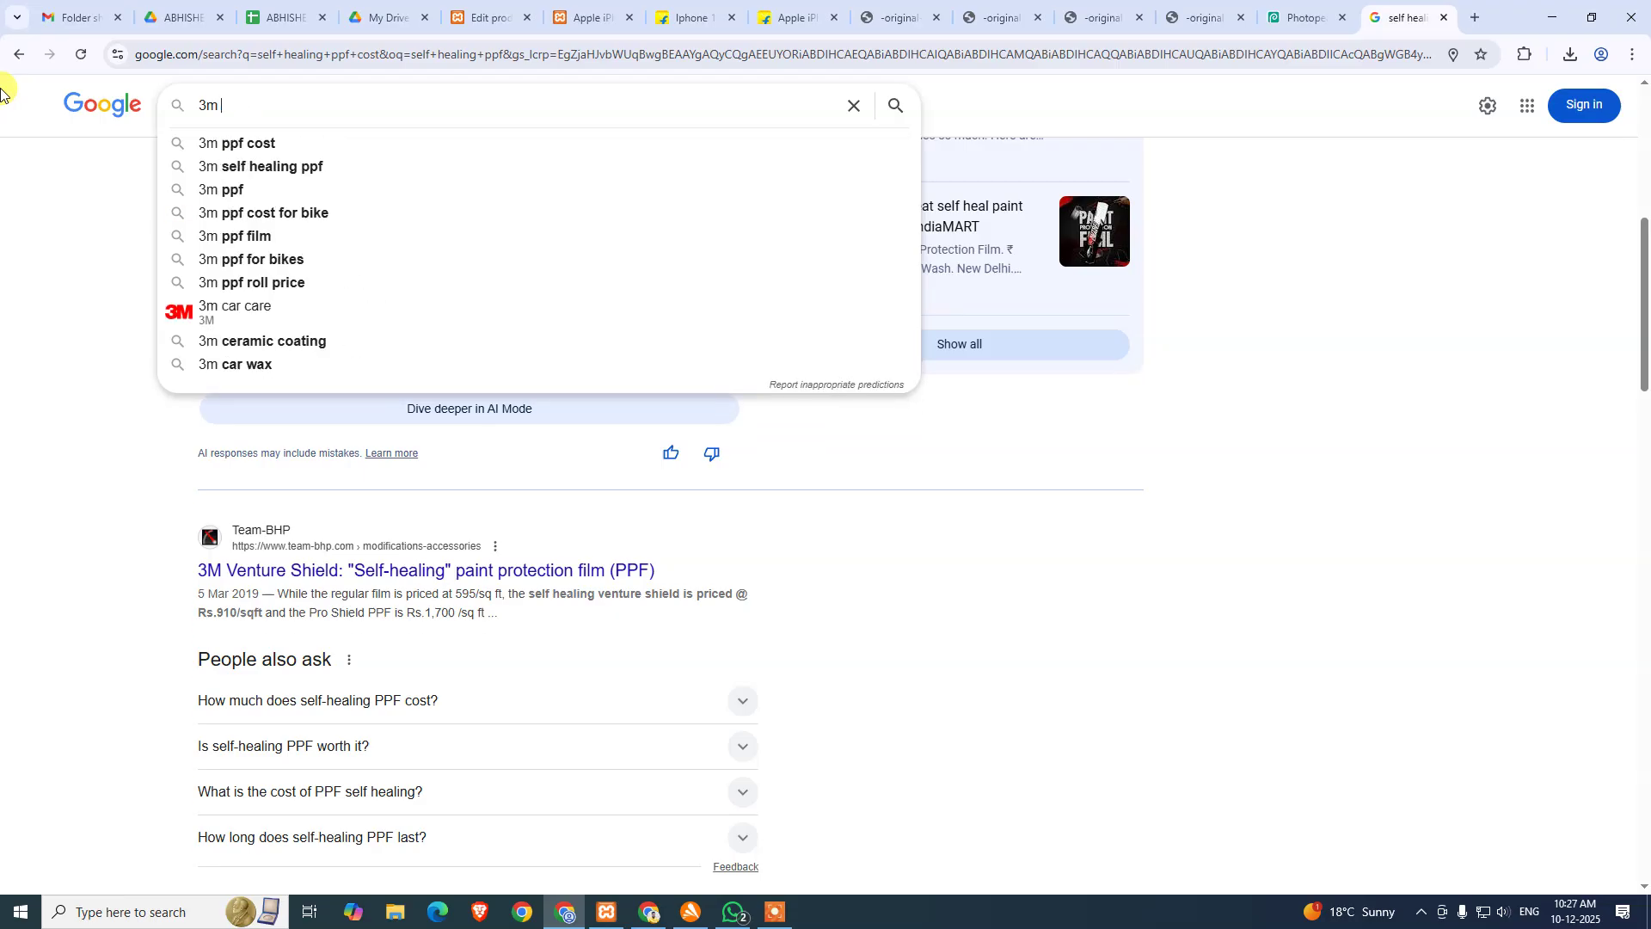
pyautogui.press('BackSpace')
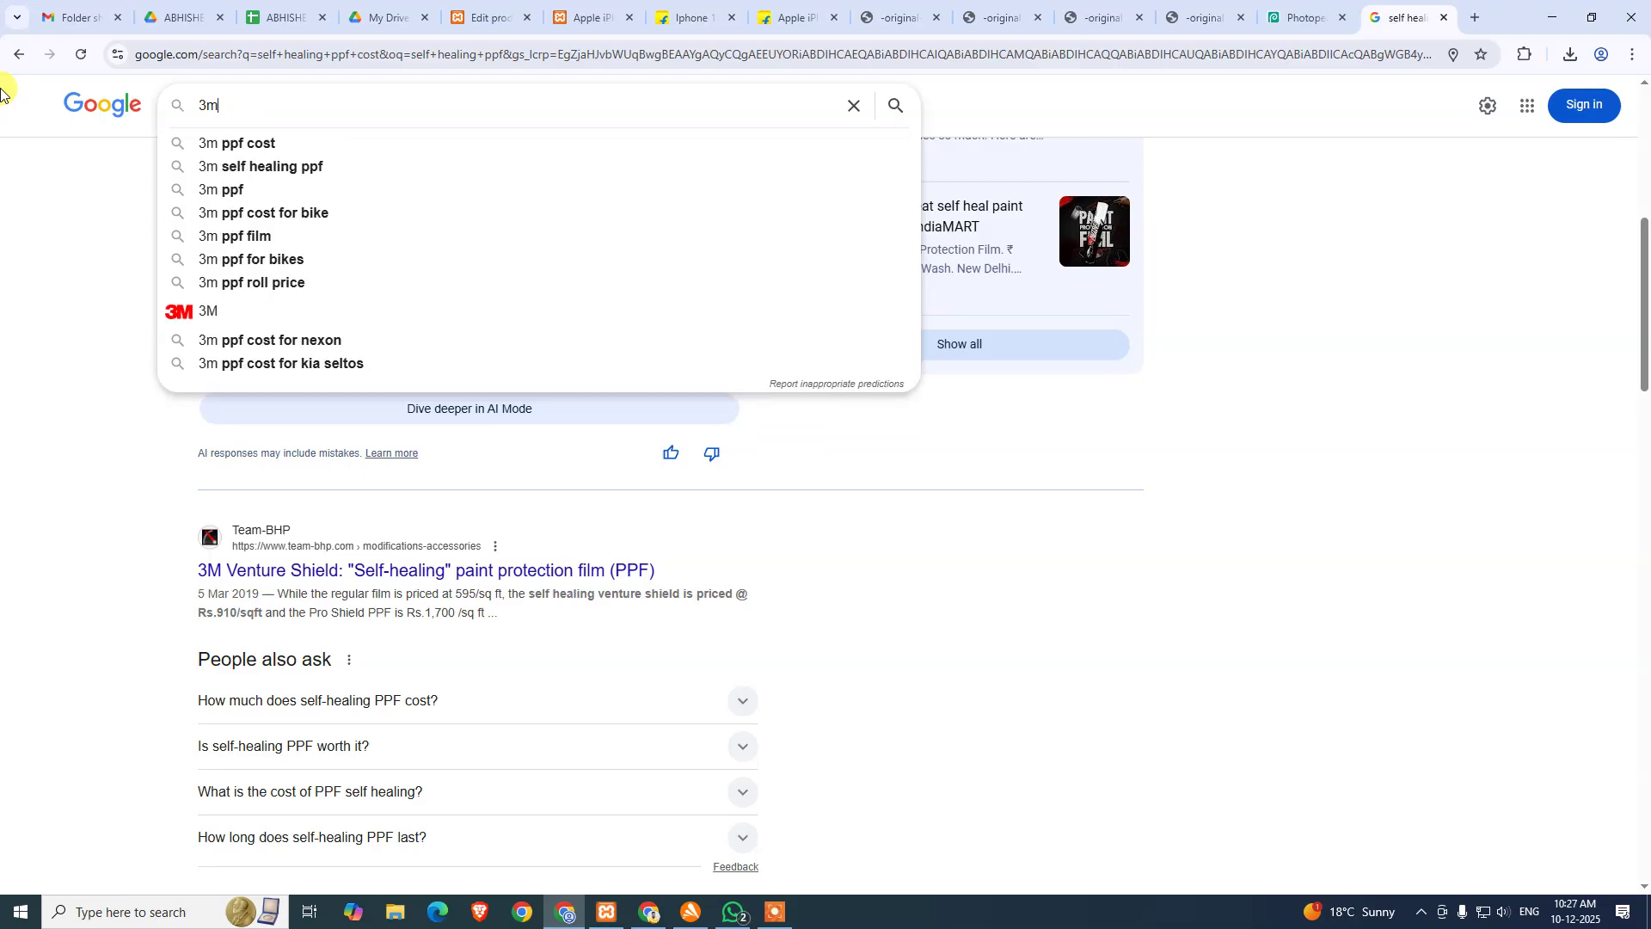
pyautogui.write('heat')
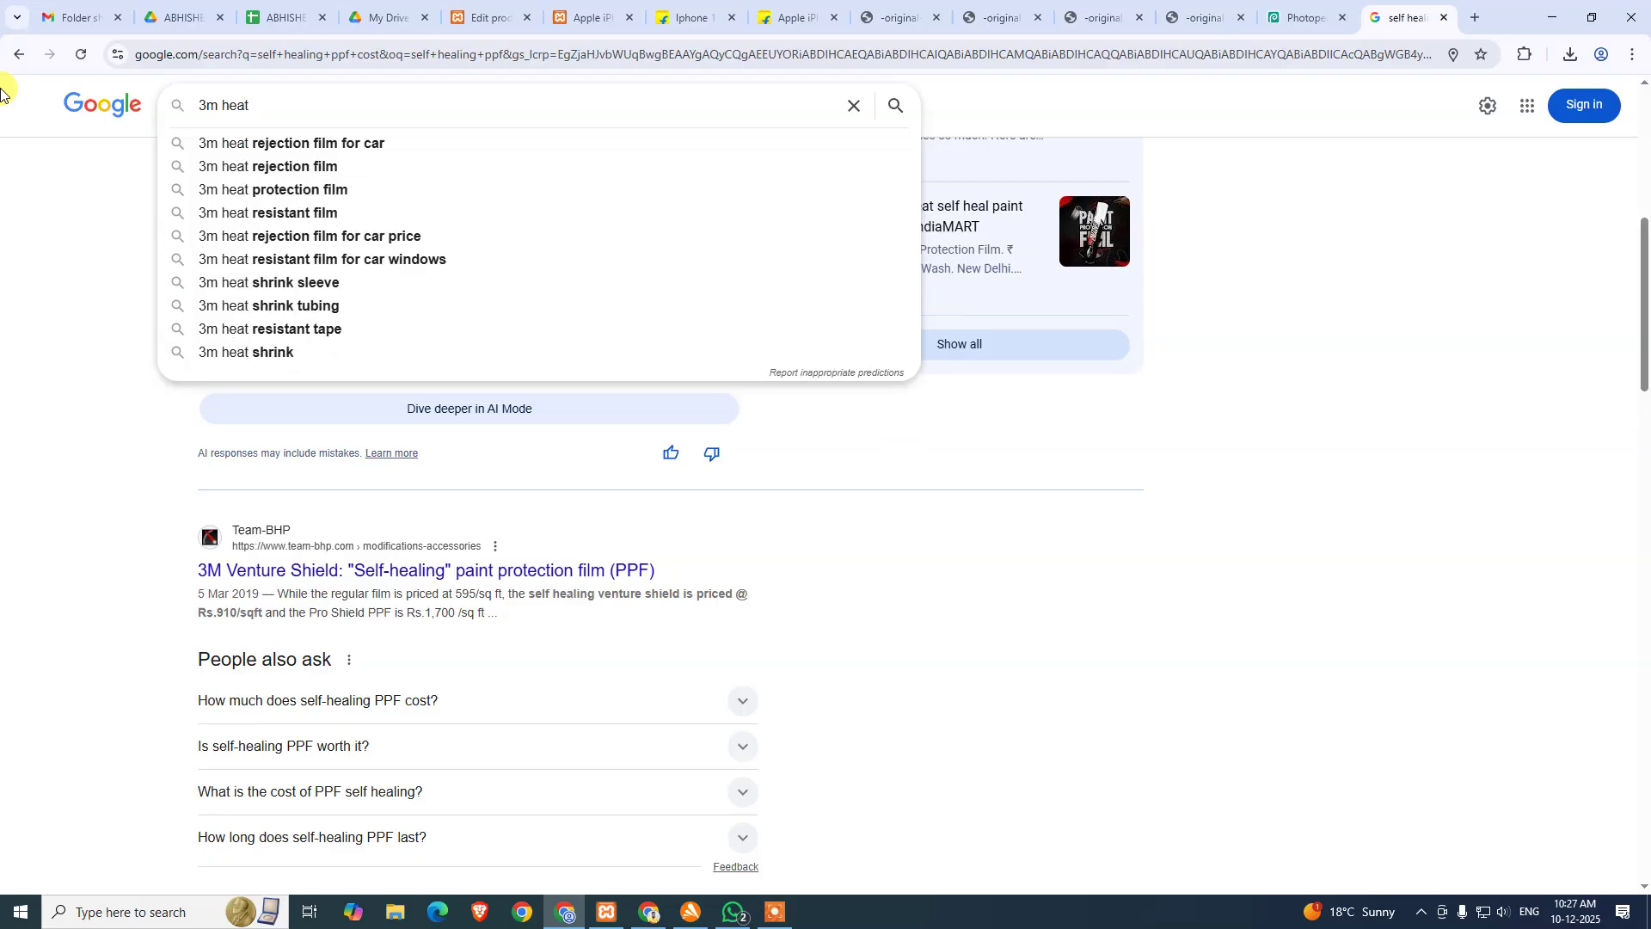
pyautogui.press('Down')
pyautogui.press('Down')
pyautogui.press('Down')
pyautogui.press('Return')
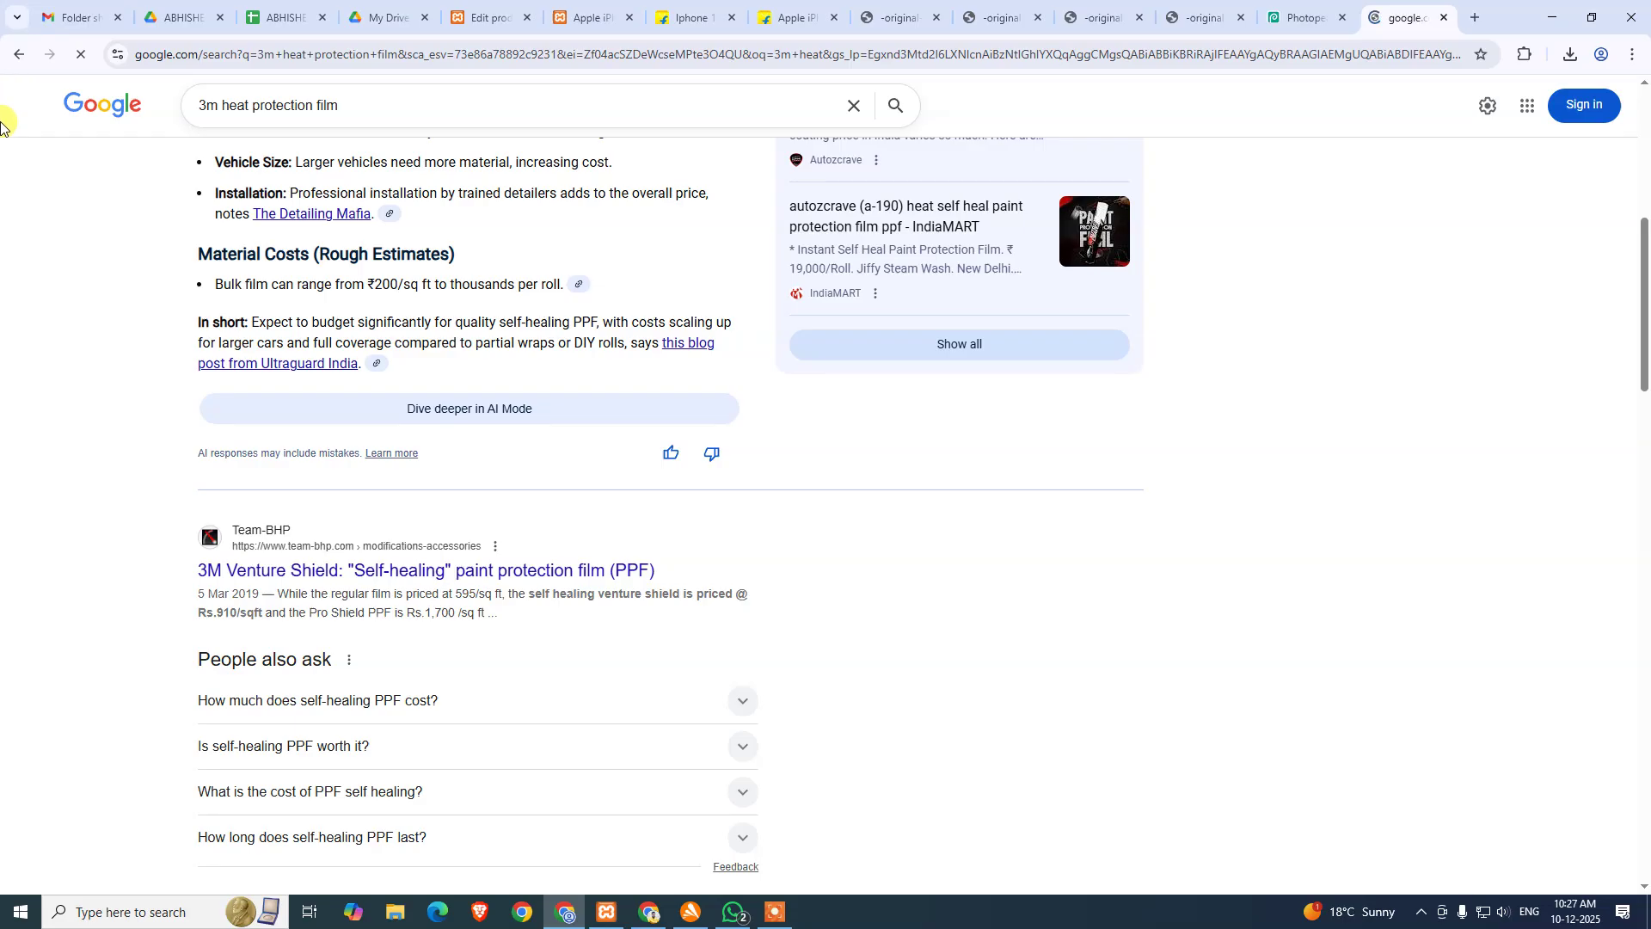
pyautogui.click(287, 308)
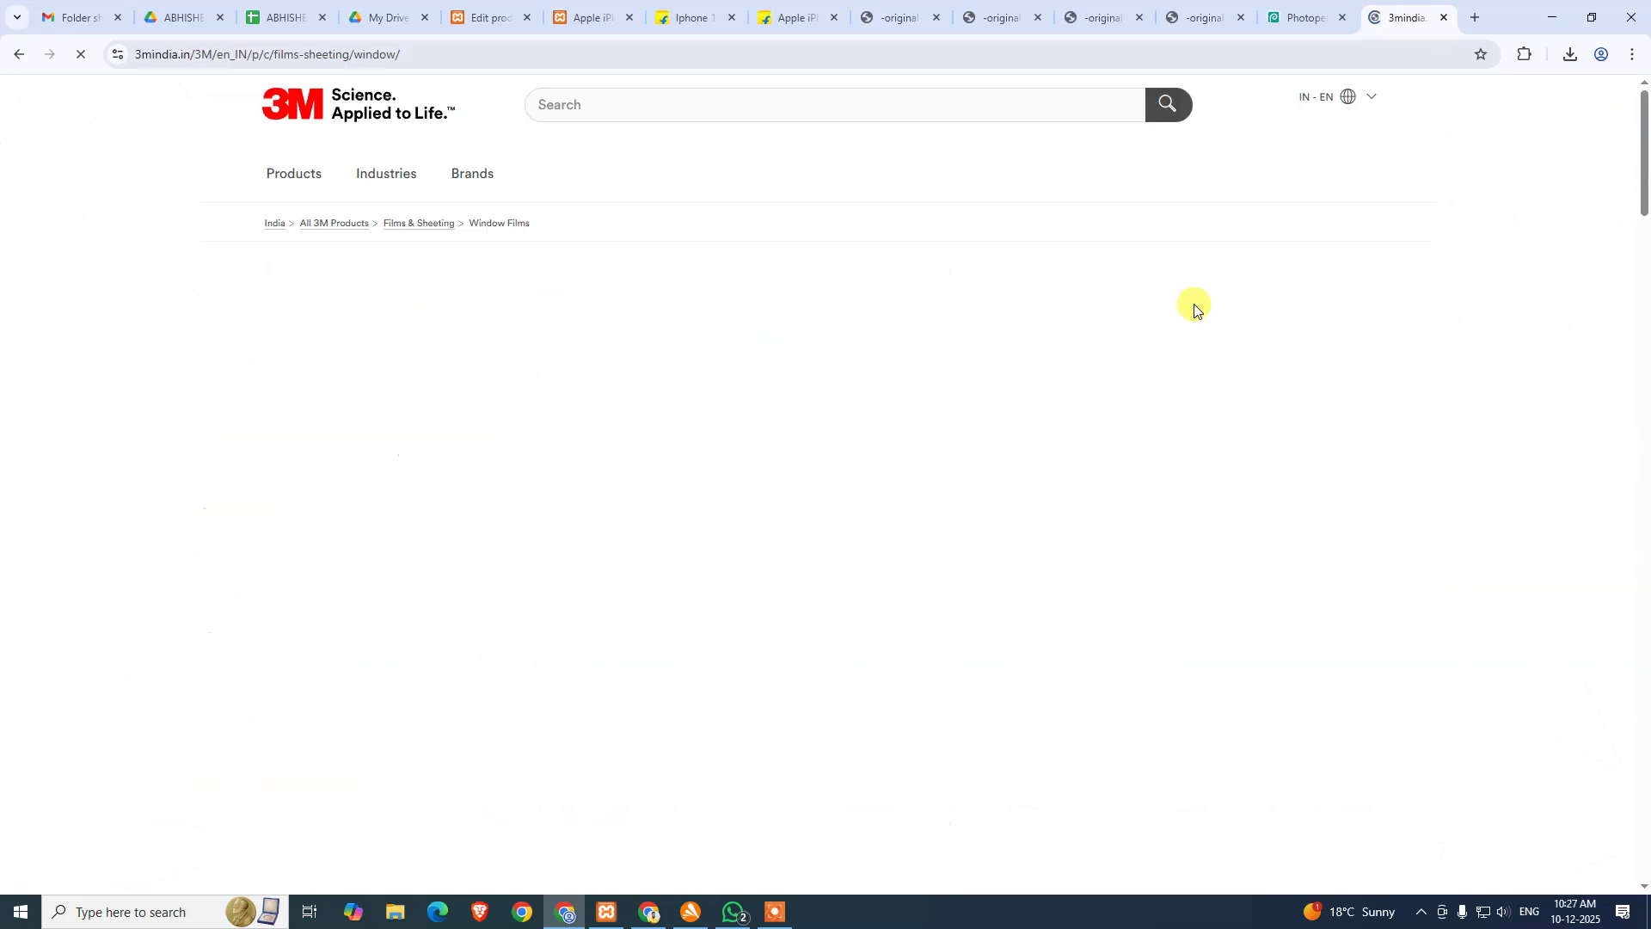
# - Browse 3M's 39 window film products, then type 'privicy film' into a new tab
pyautogui.scroll(-4, 937, 399)
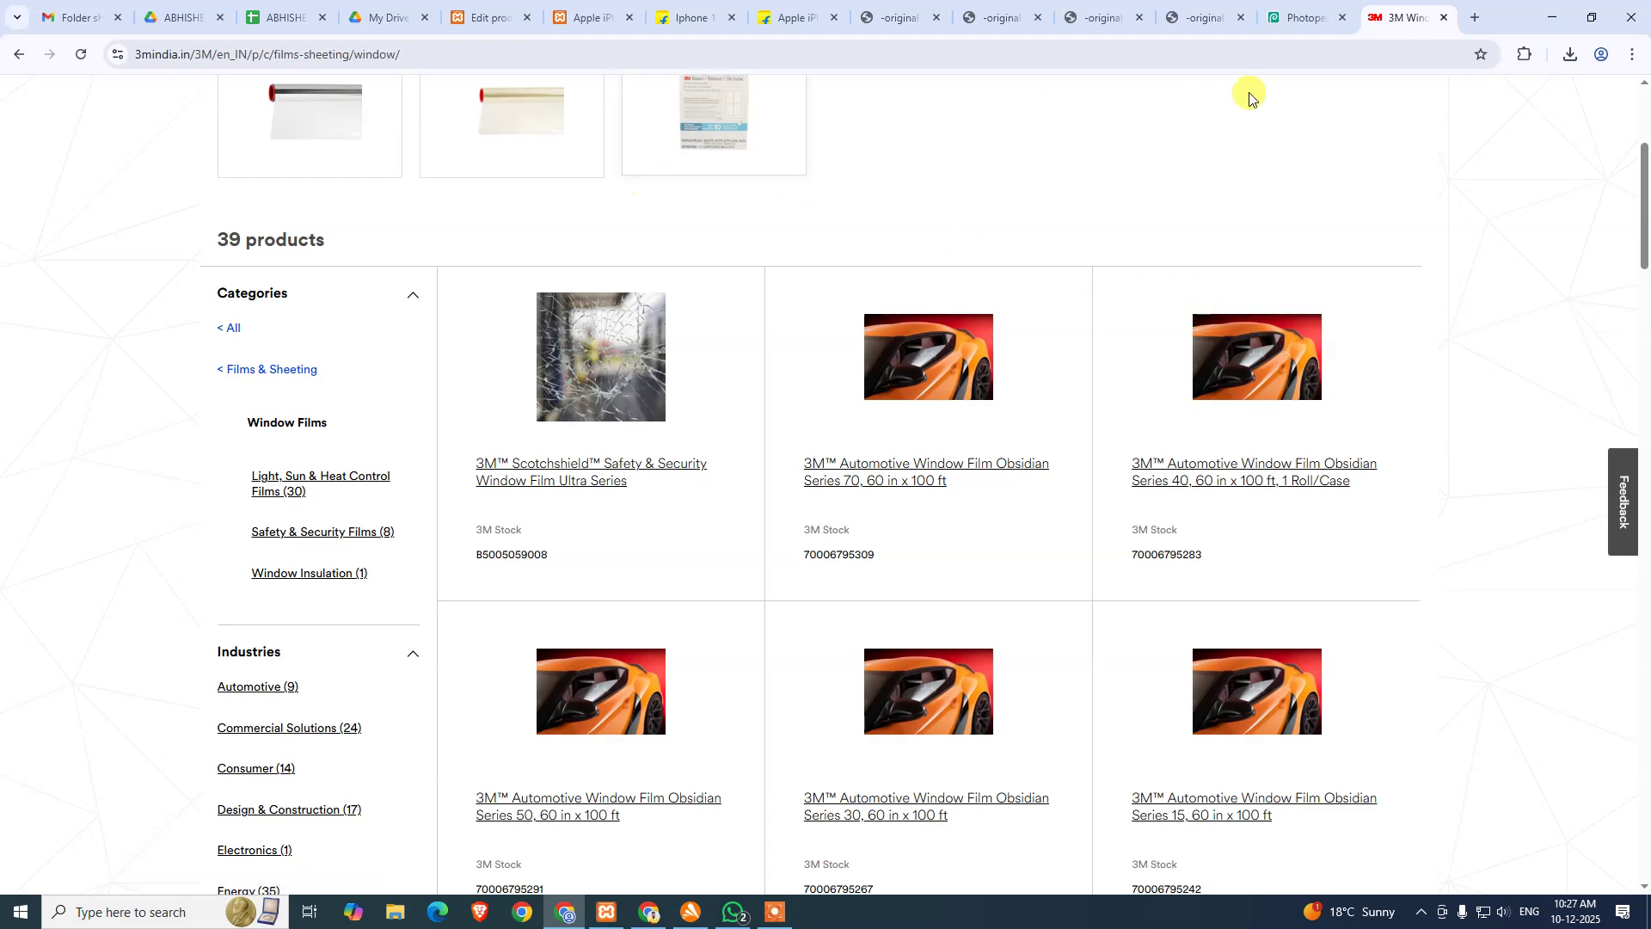
pyautogui.scroll(-1, 1257, 112)
pyautogui.scroll(-2, 929, 358)
pyautogui.scroll(-9, 1504, 147)
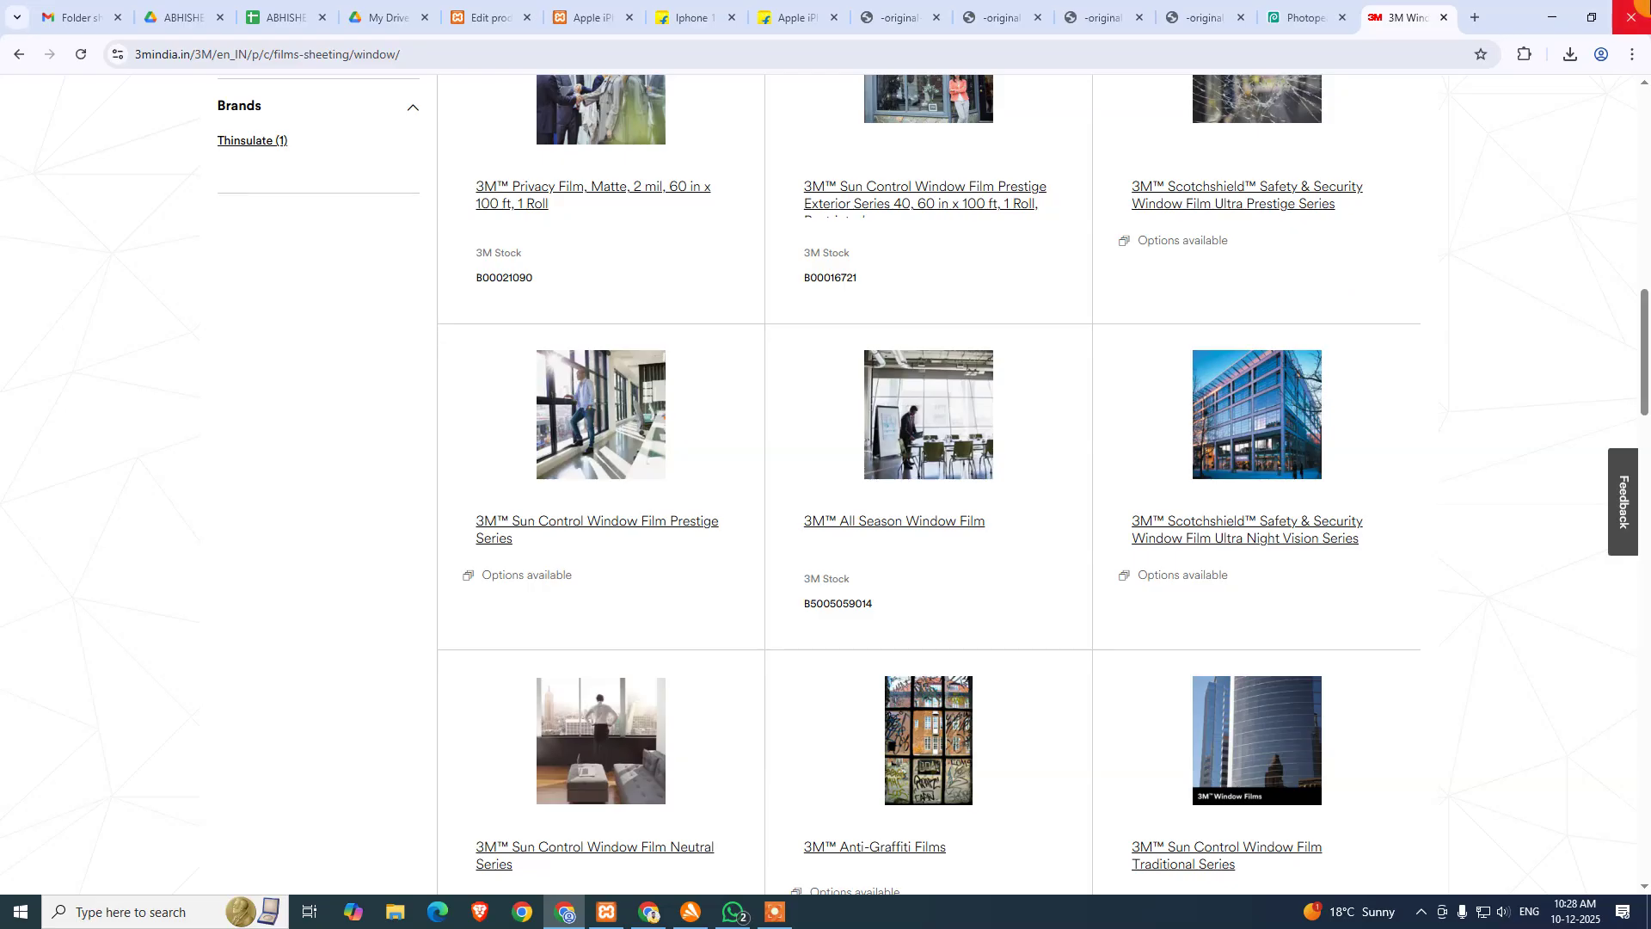
pyautogui.scroll(15, 826, 111)
pyautogui.click(1481, 18)
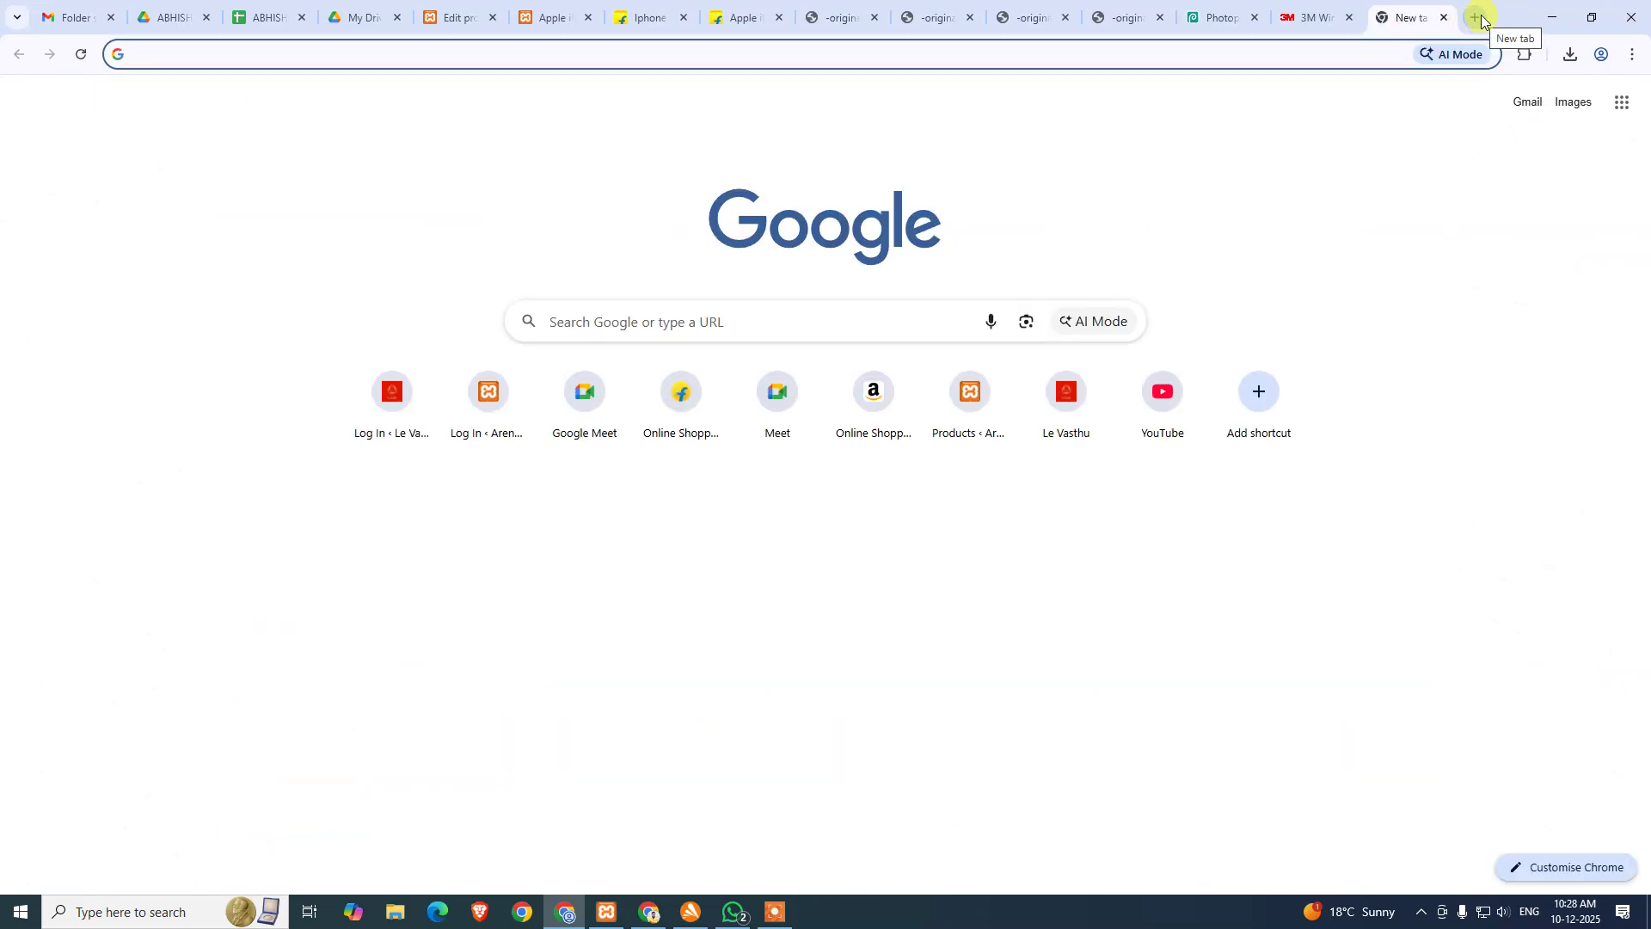
pyautogui.write('privicy fi')
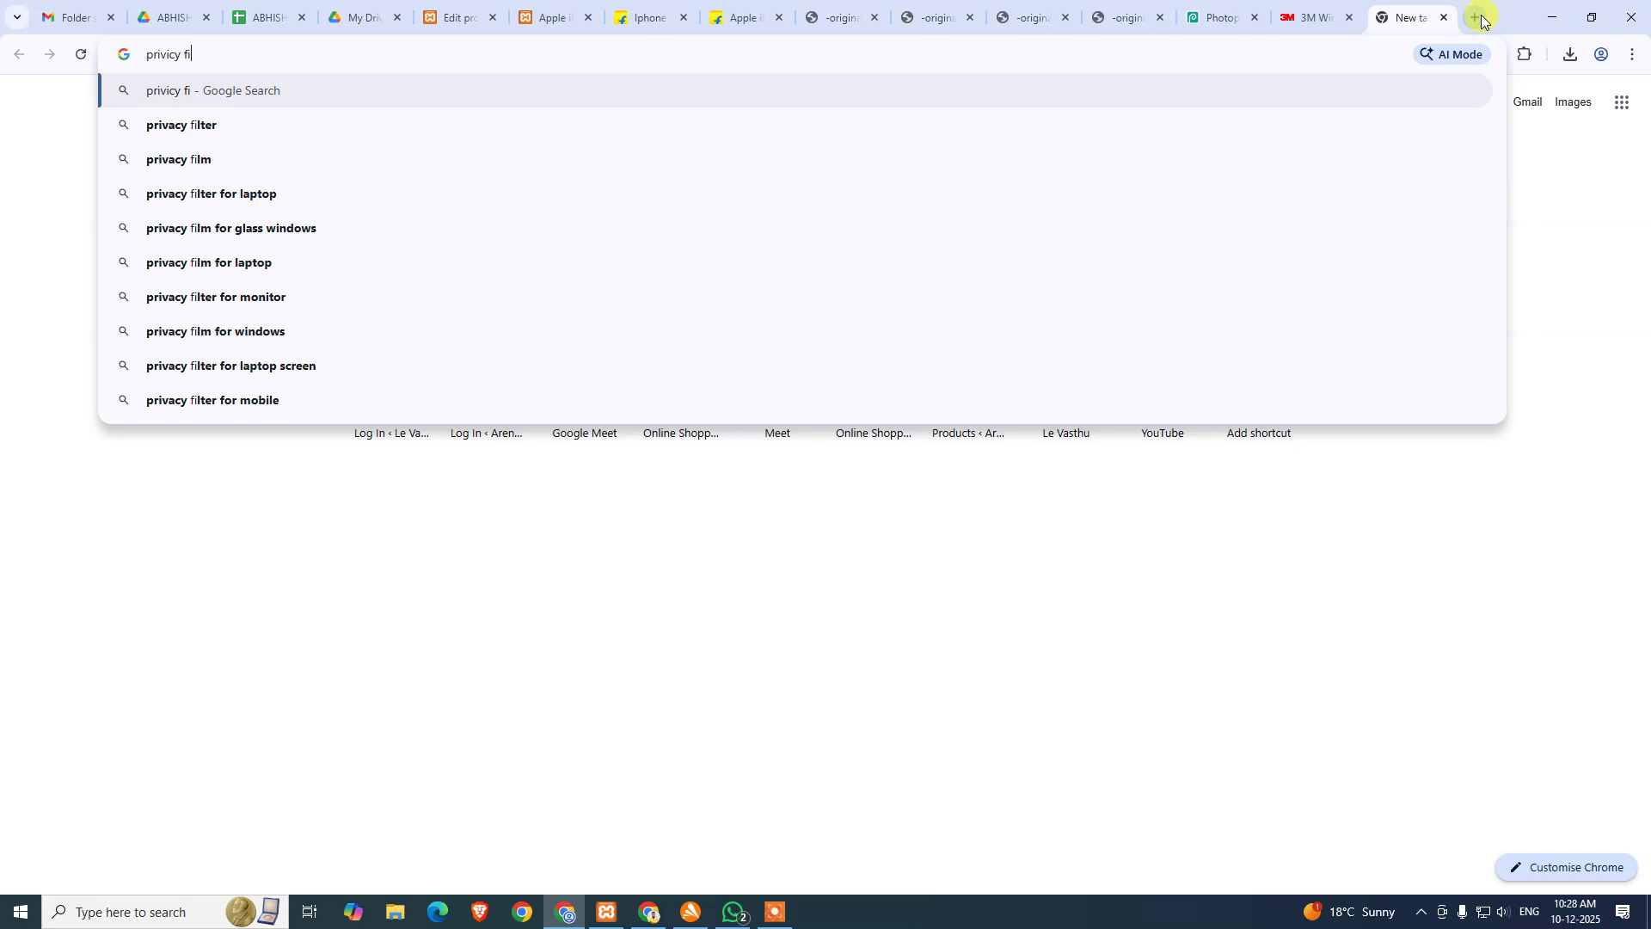
pyautogui.write('lm')
# - Refine the privacy film search to 'privacy film on car windows with electronics'
pyautogui.press('Return')
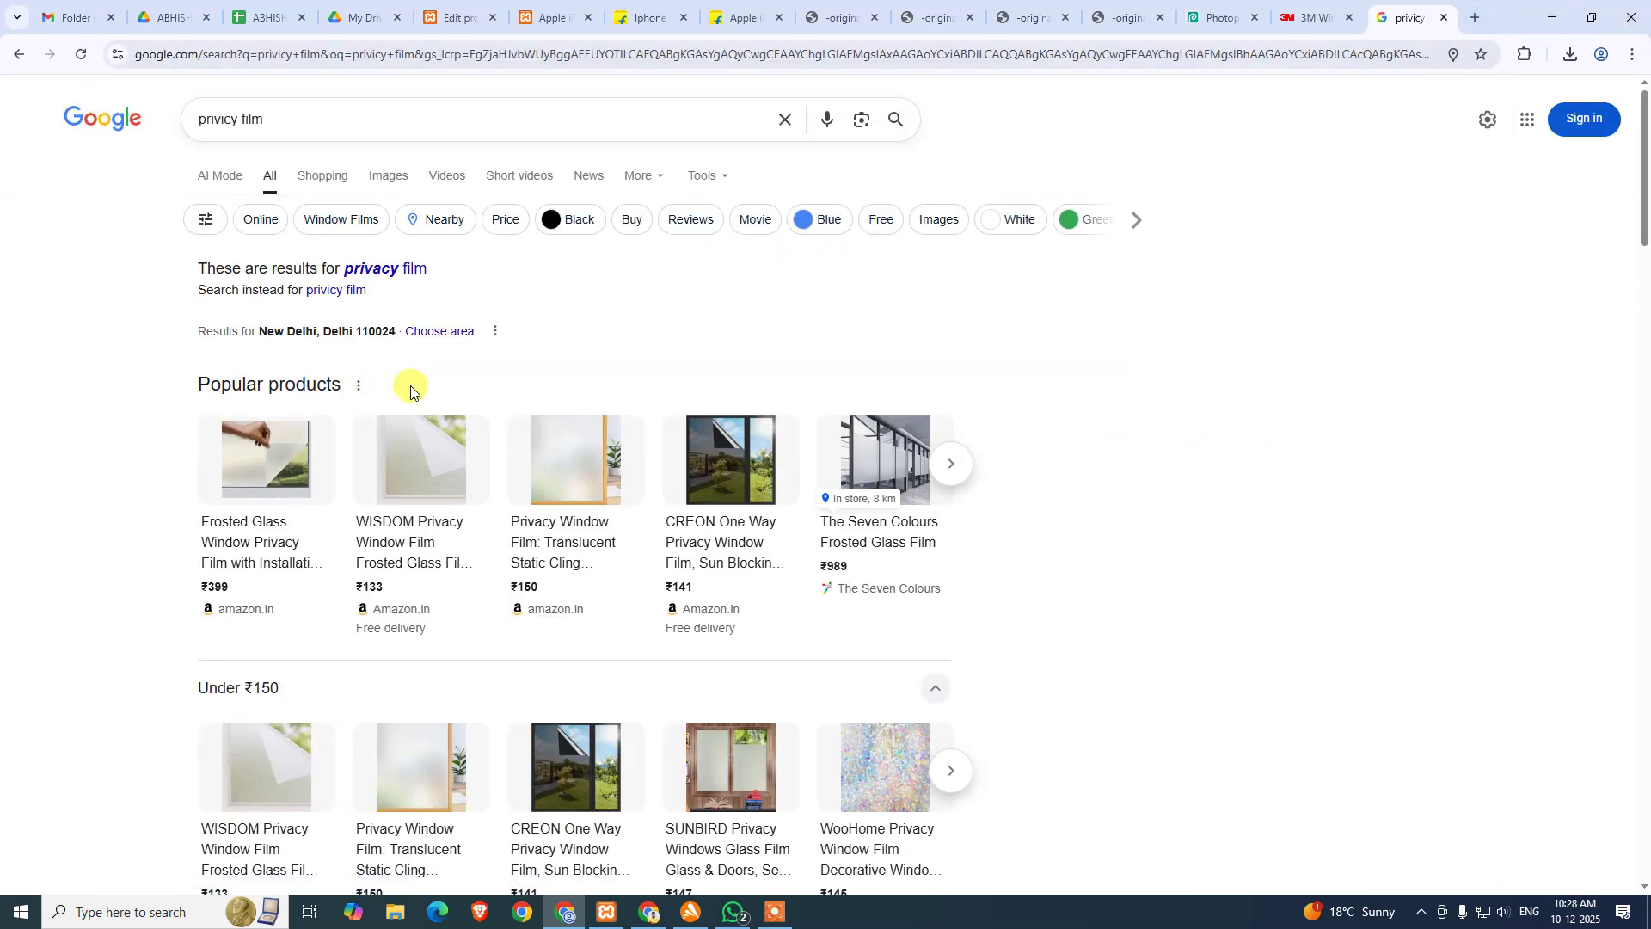
pyautogui.click(398, 122)
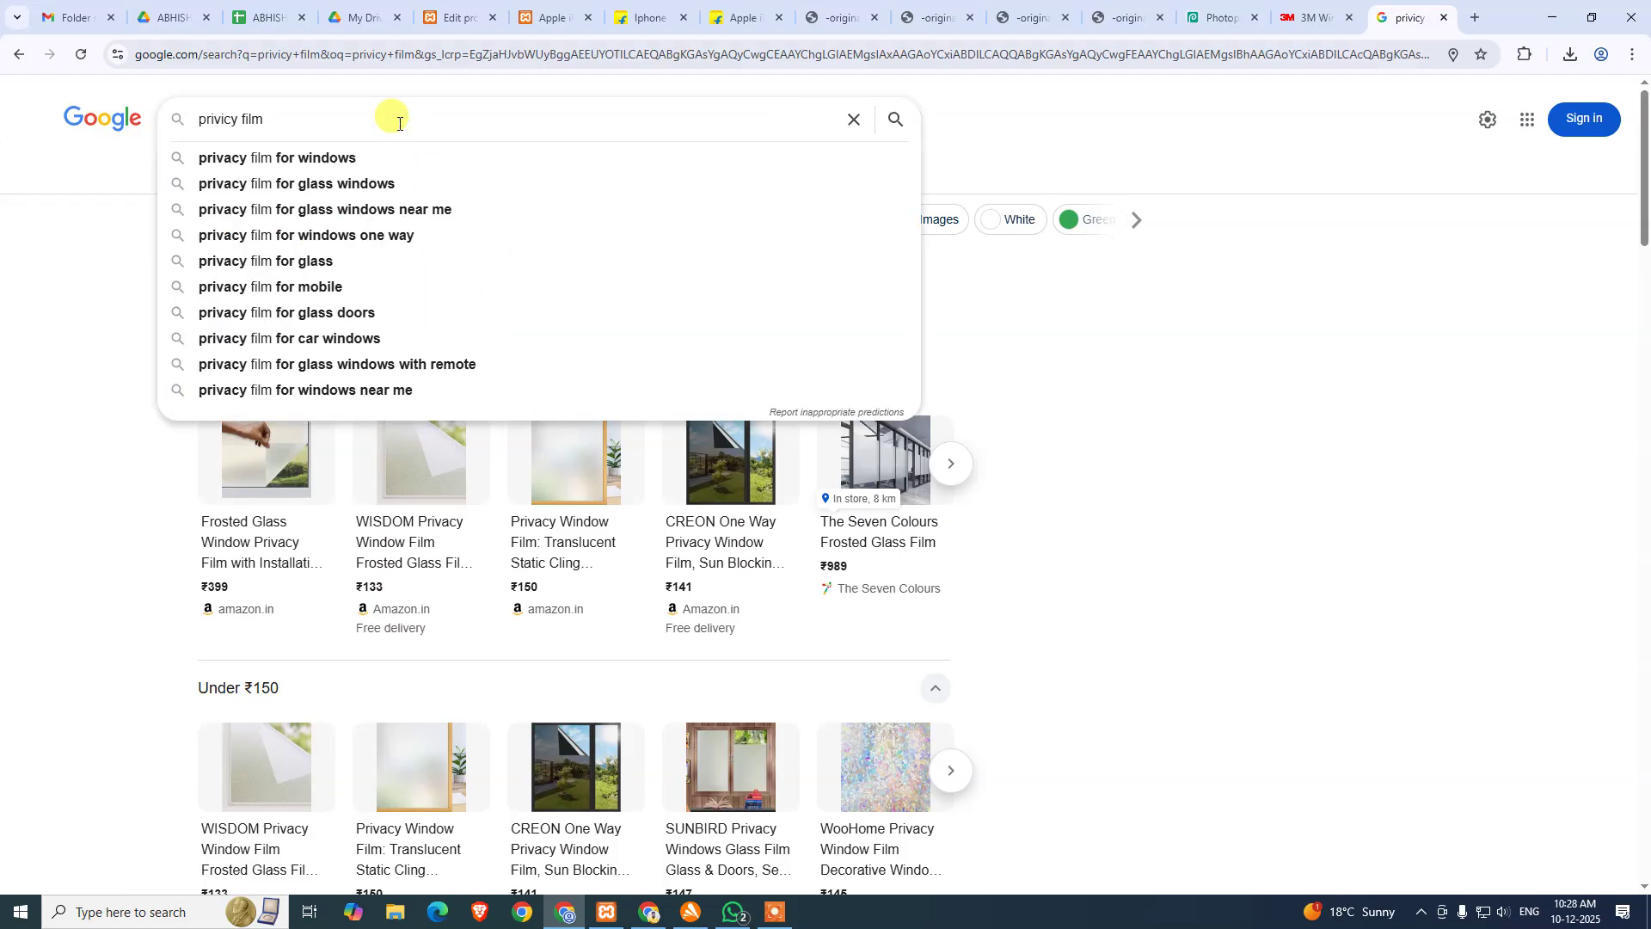
pyautogui.write('on')
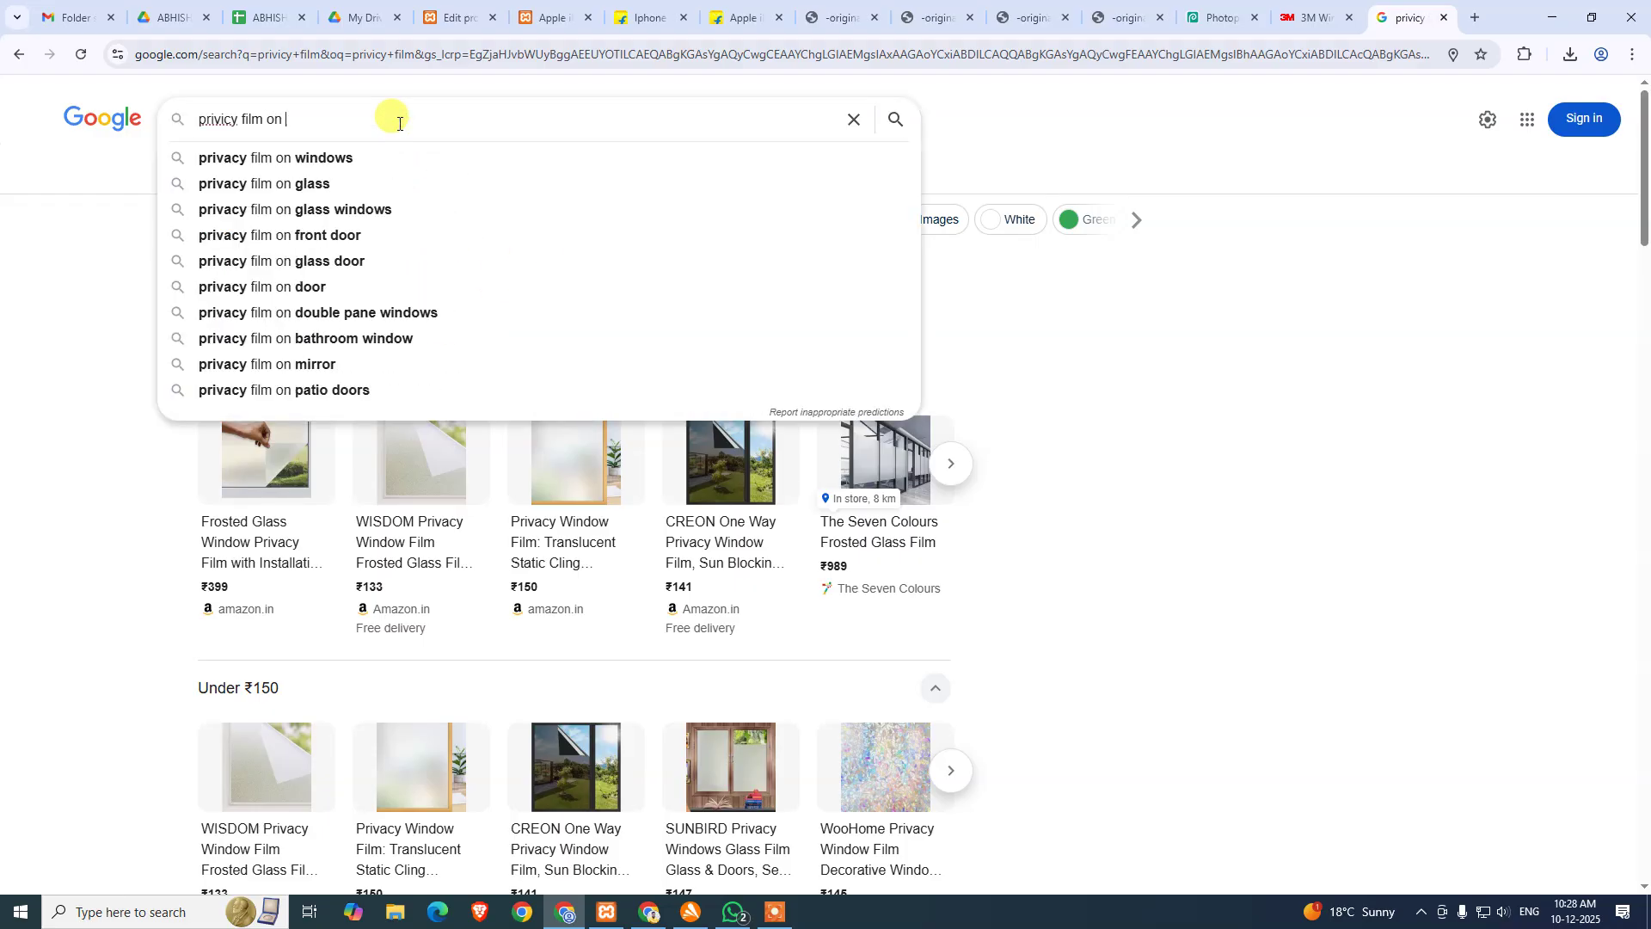
pyautogui.press('Down')
pyautogui.press('BackSpace')
pyautogui.press('BackSpace')
pyautogui.press('BackSpace')
pyautogui.press('BackSpace')
pyautogui.press('BackSpace')
pyautogui.press('BackSpace')
pyautogui.press('BackSpace')
pyautogui.press('BackSpace')
pyautogui.press('BackSpace')
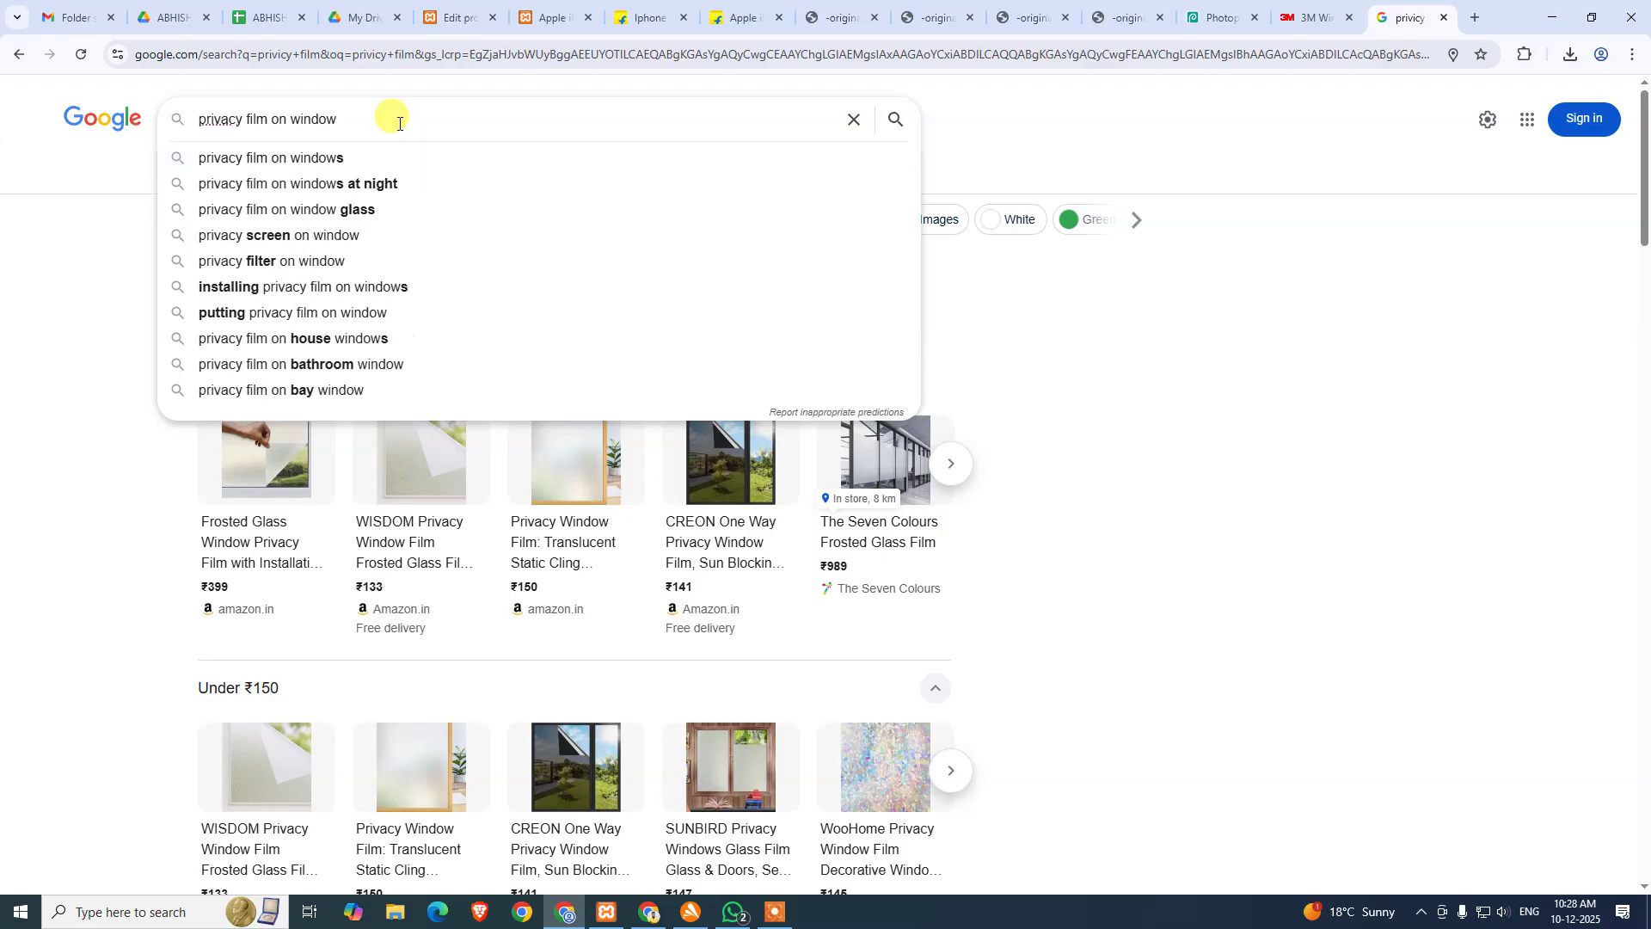
pyautogui.write('n c')
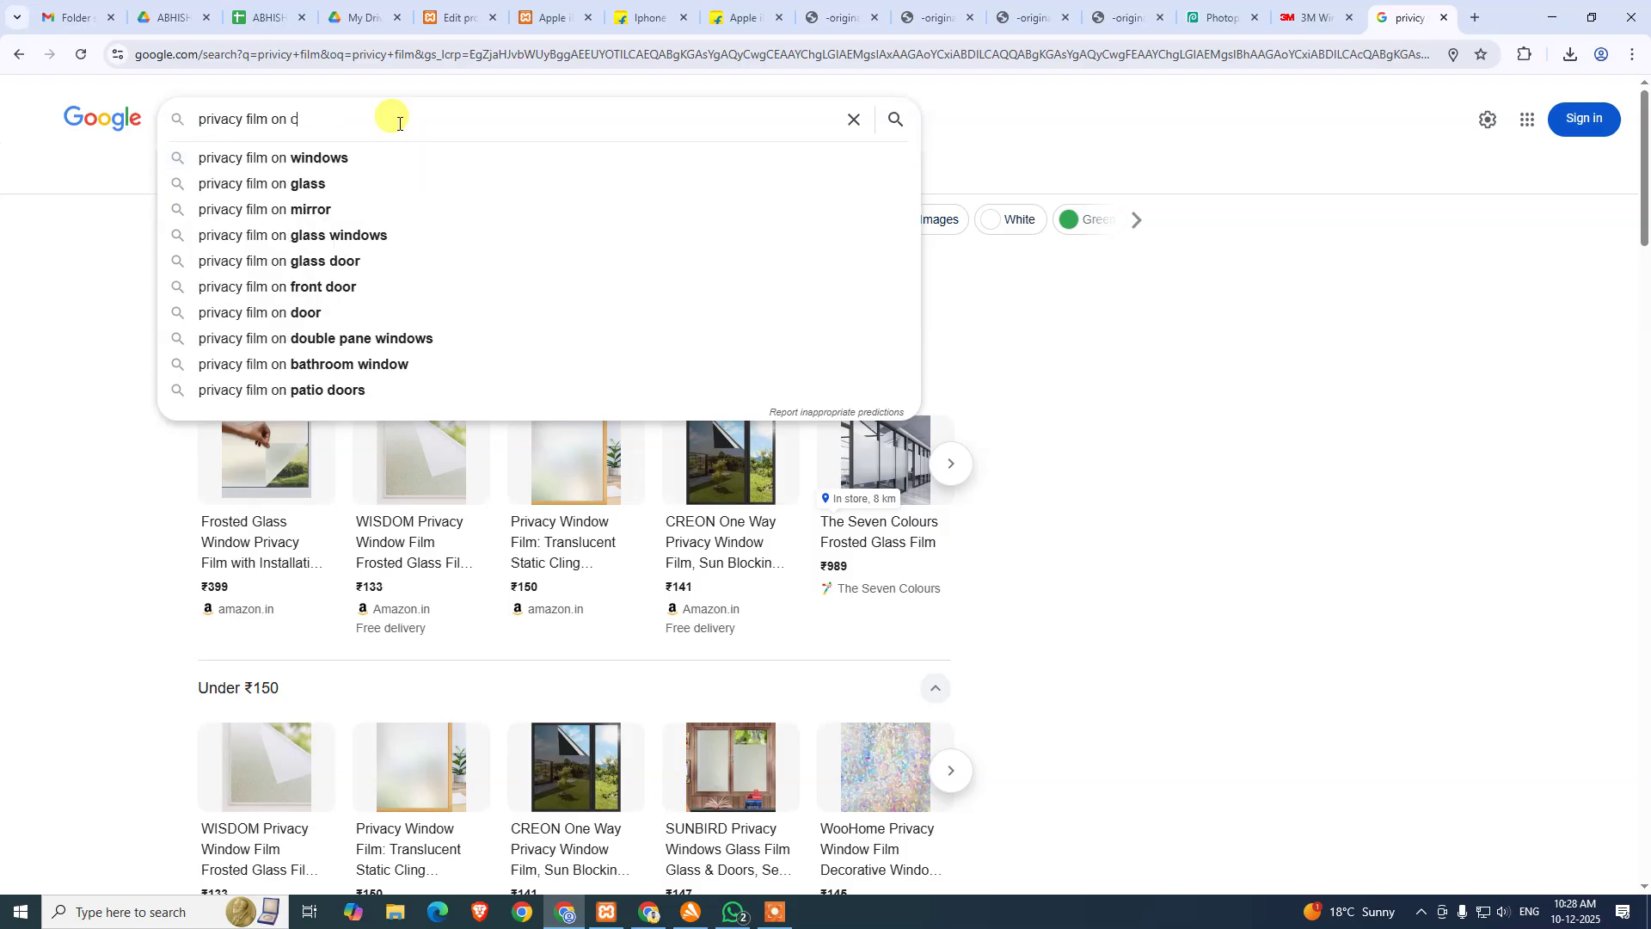
pyautogui.write('ar windows ')
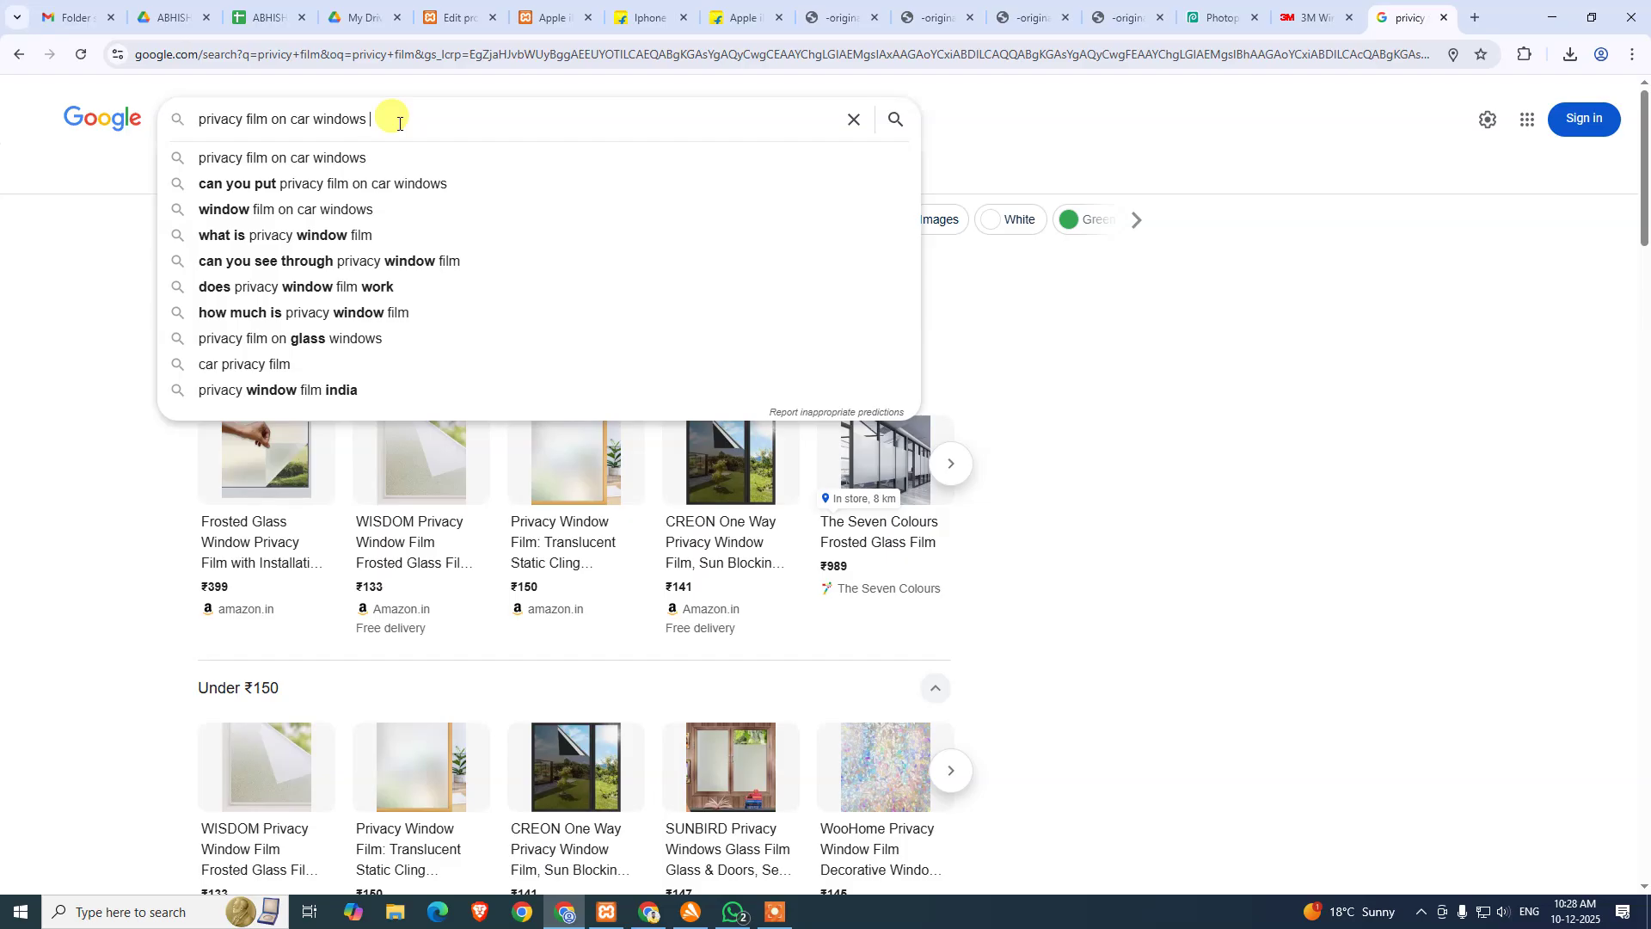
pyautogui.write('with ')
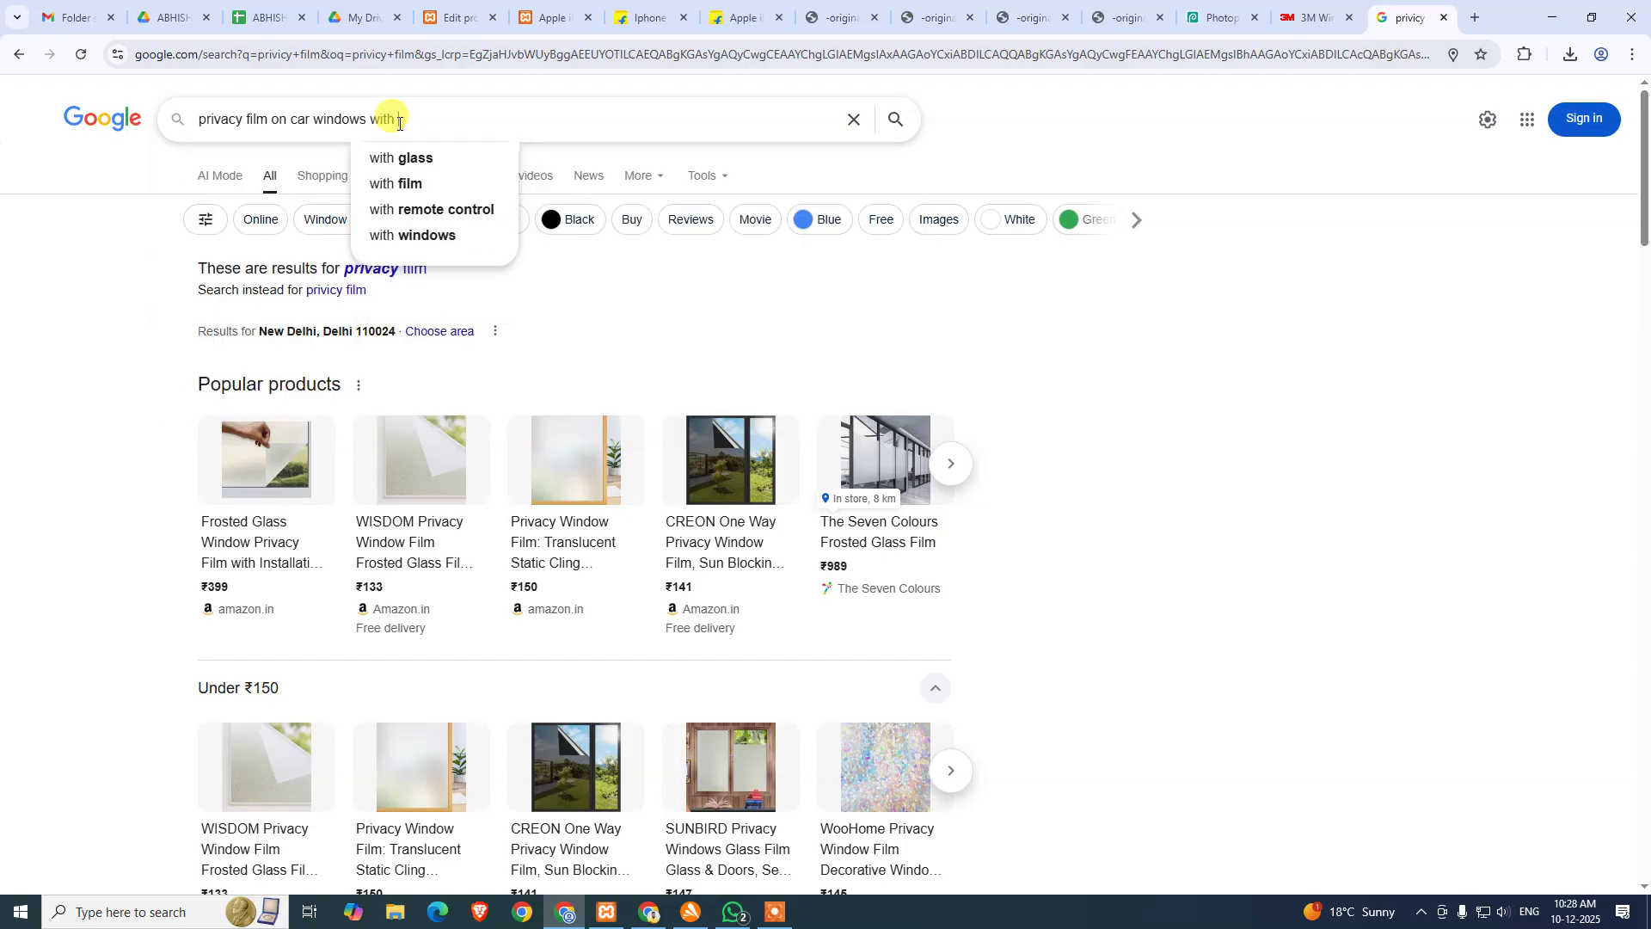
pyautogui.write('electronic')
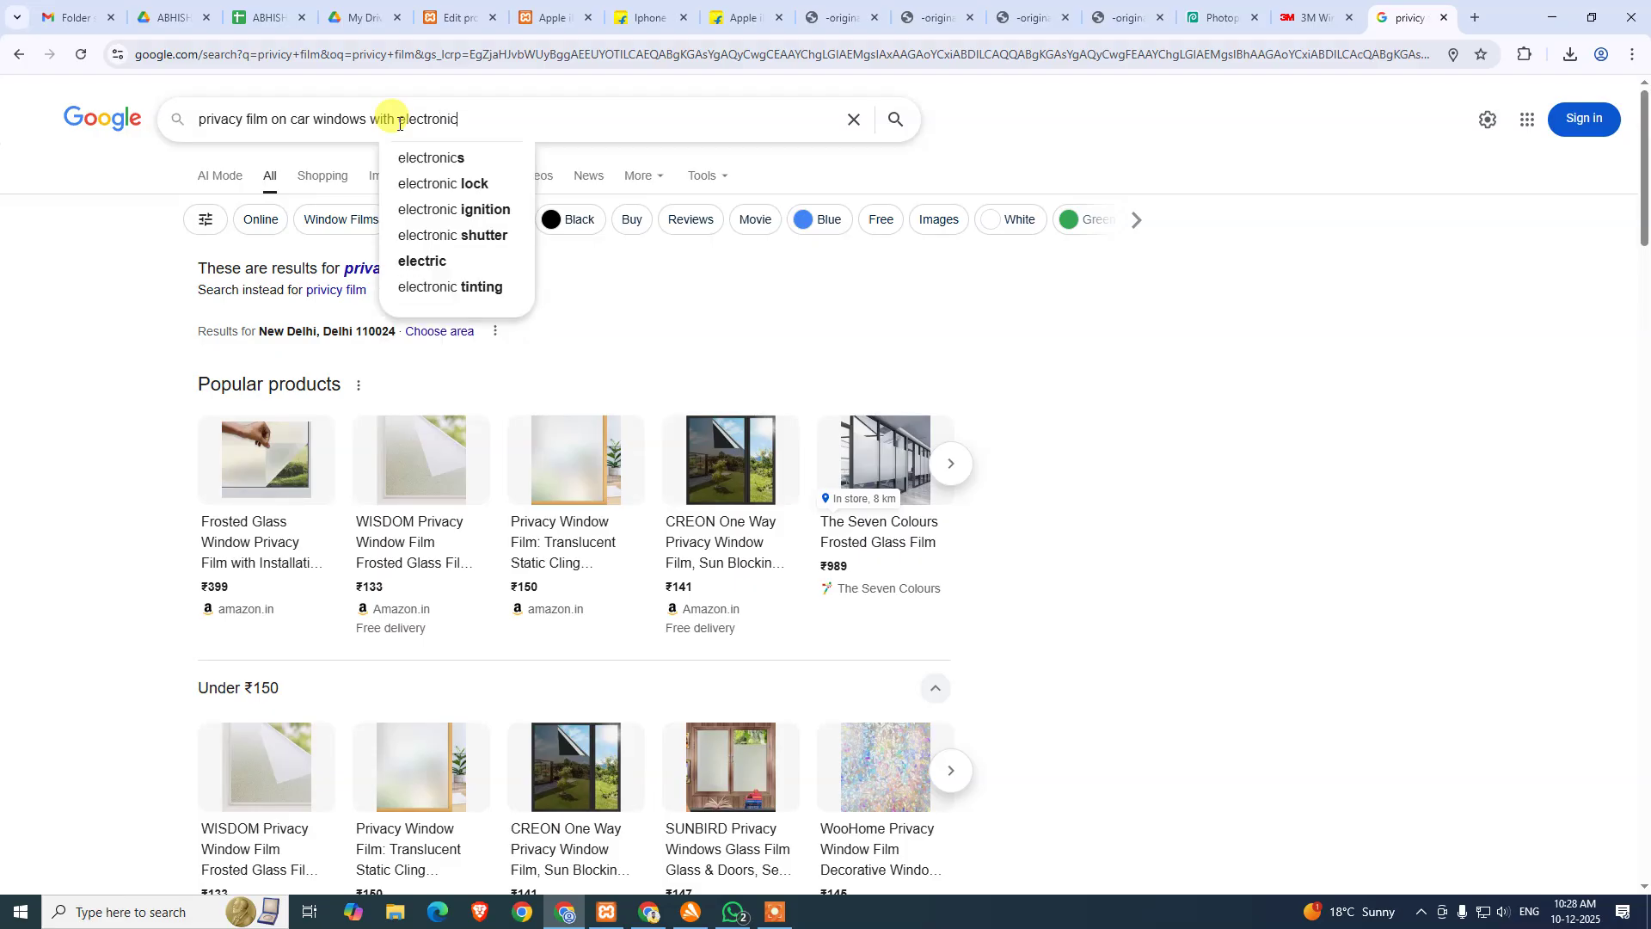
pyautogui.write('s')
# - Run the search, open the electric window tint video and pause it
pyautogui.press('Return')
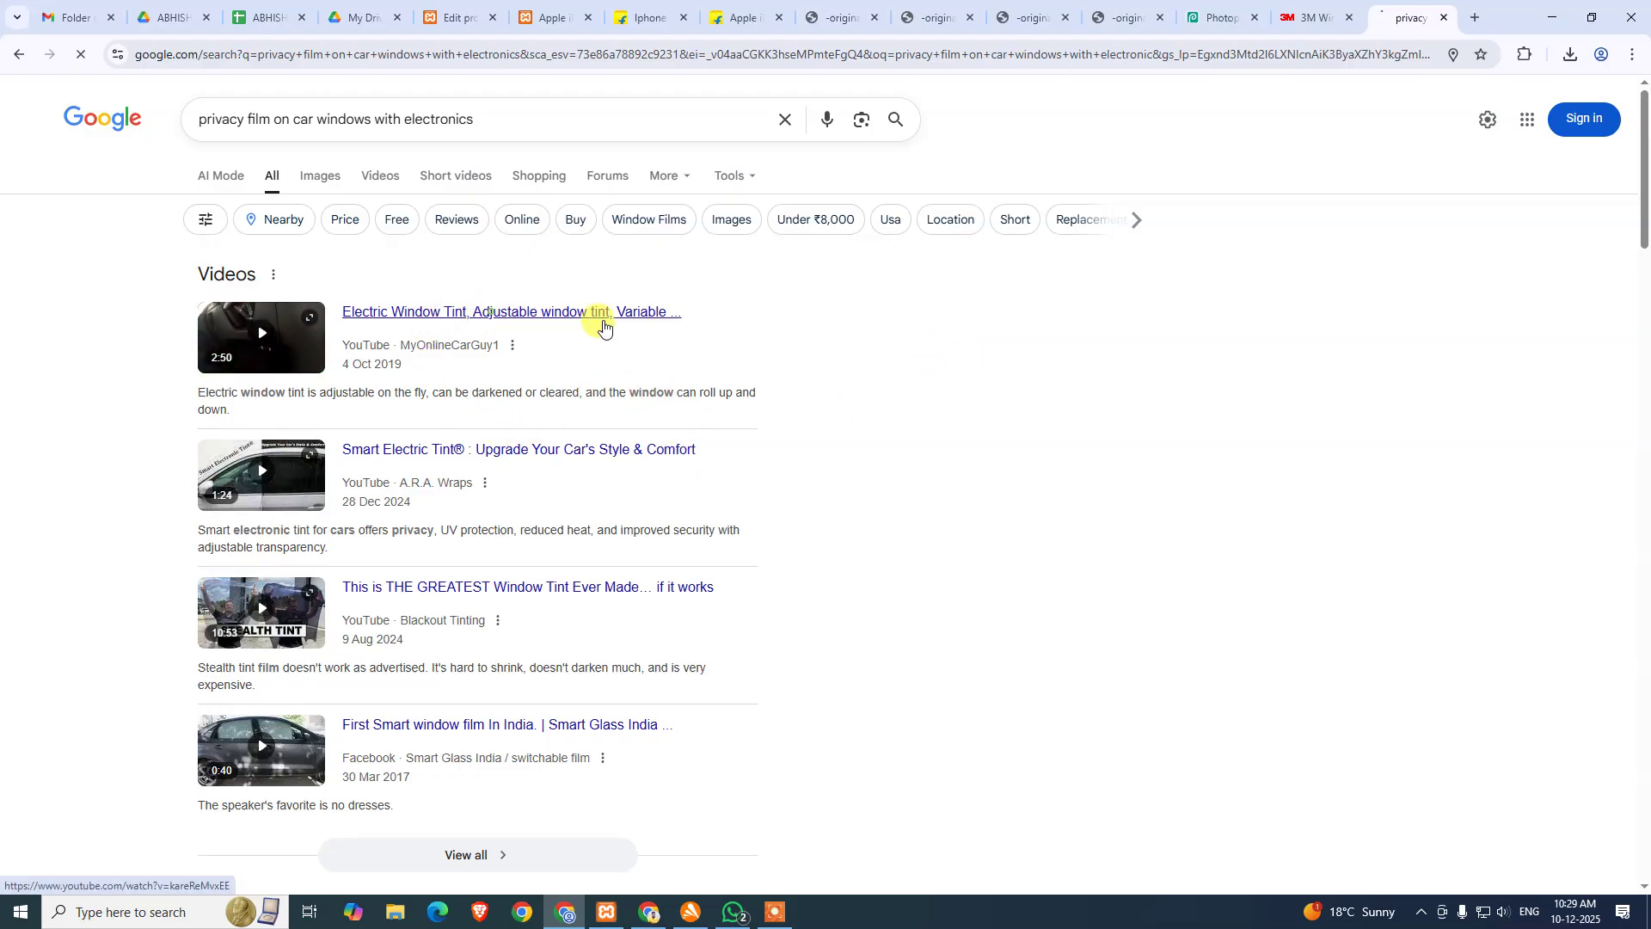
pyautogui.click(594, 313)
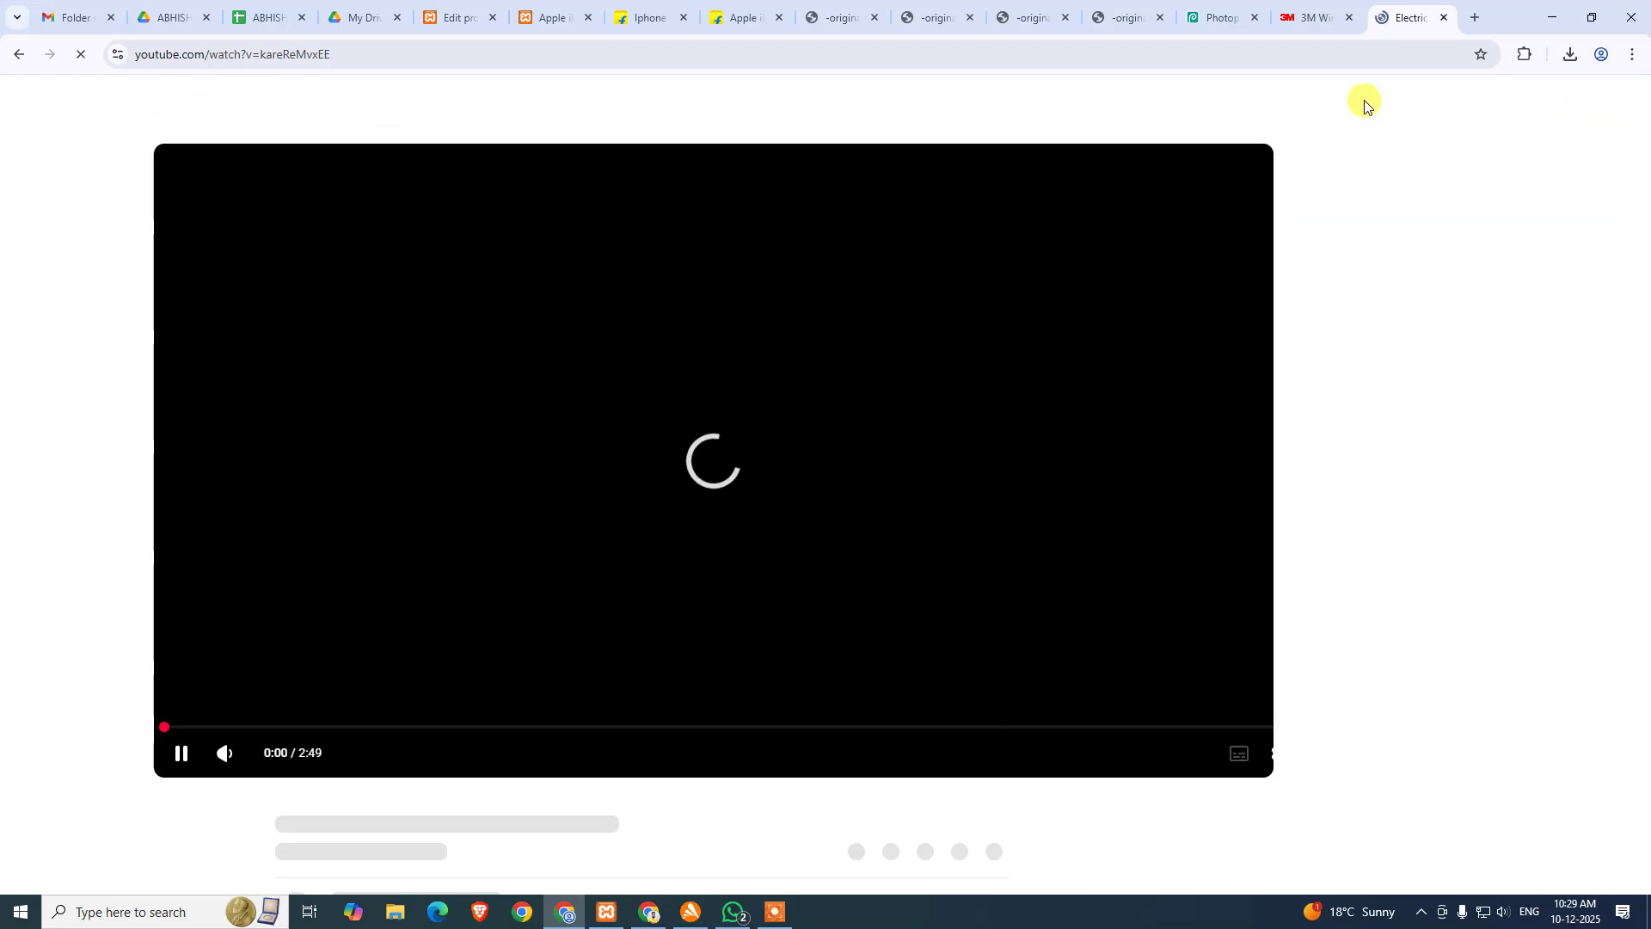
pyautogui.click(100, 754)
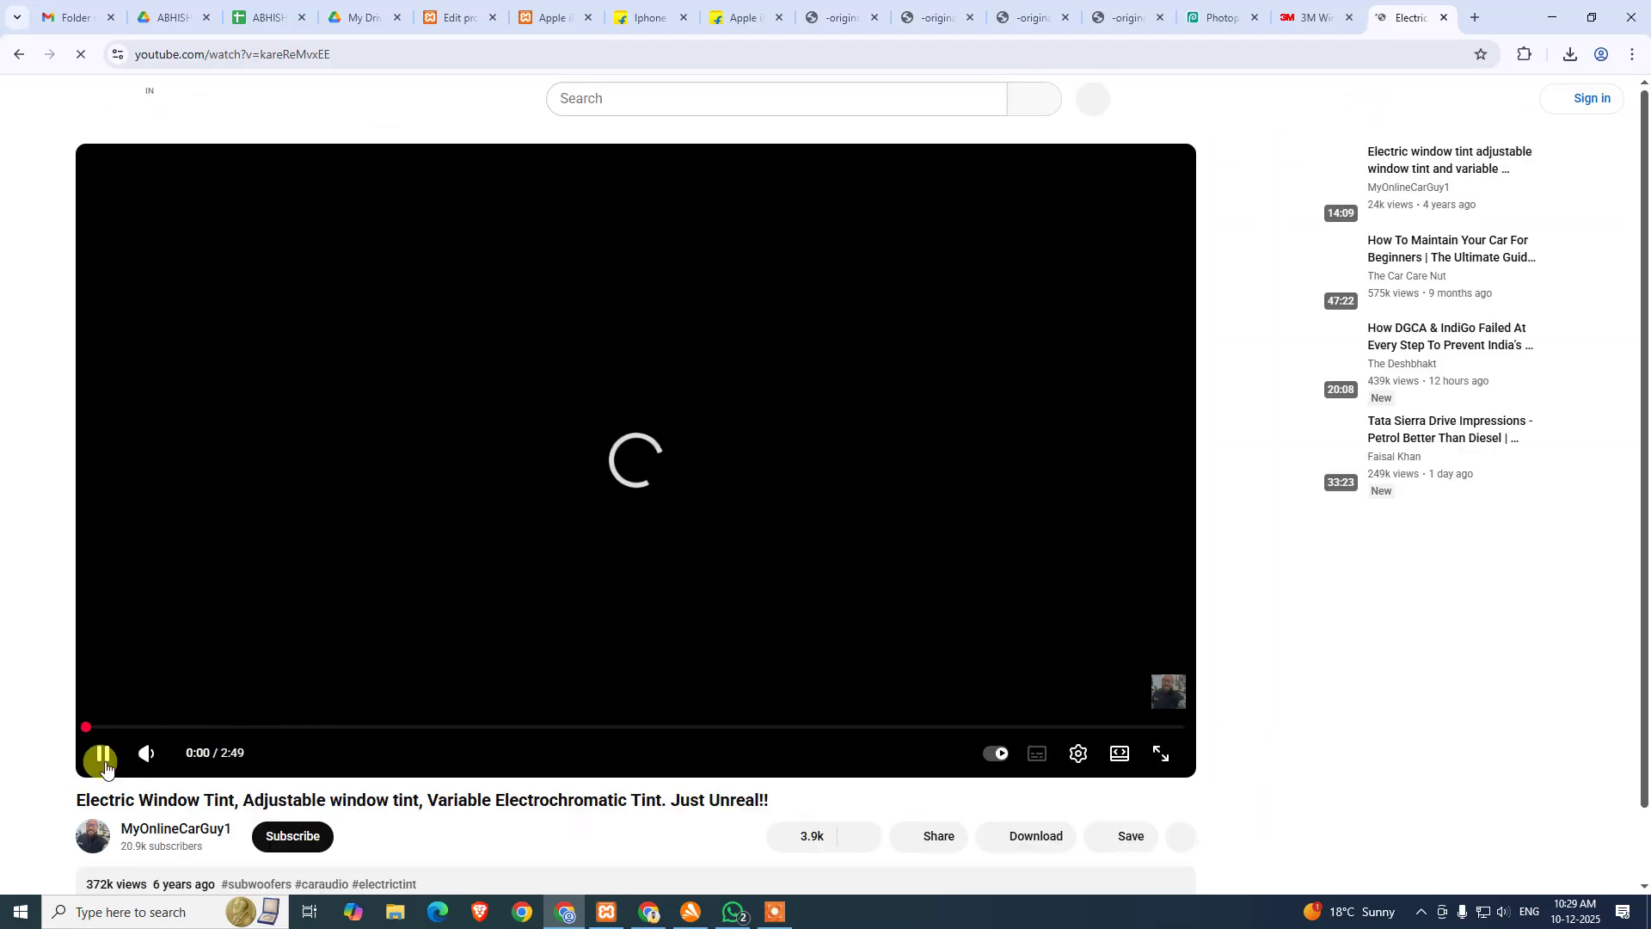
# - In a new tab, search for challan status and open the Parivahan Challan Details page
pyautogui.click(1476, 17)
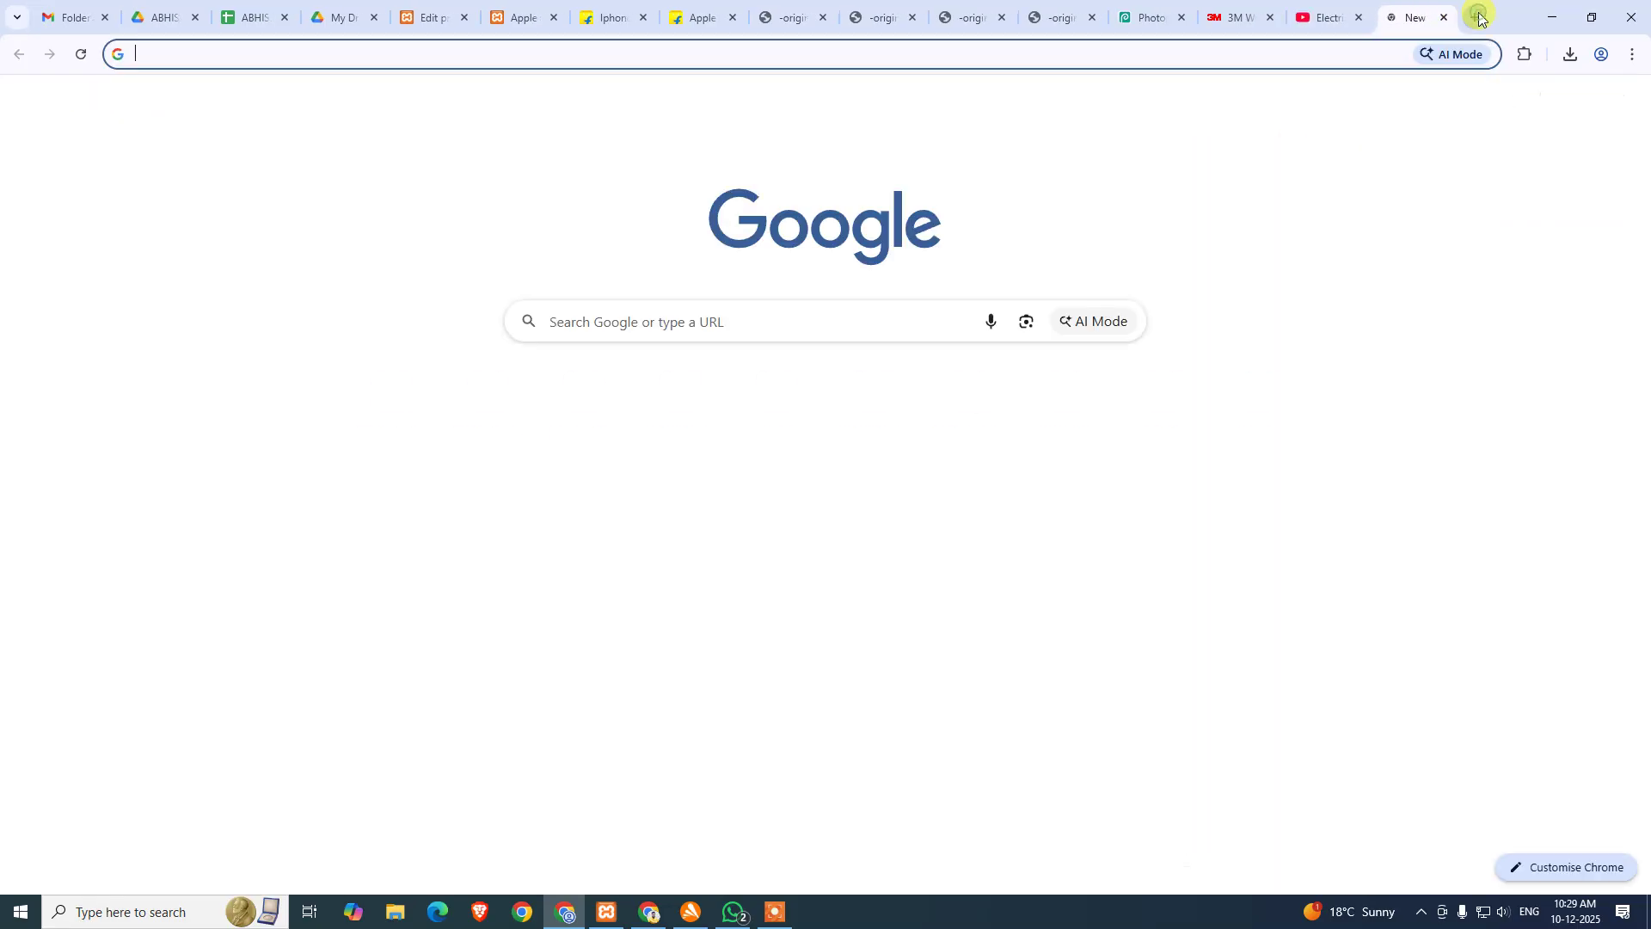
pyautogui.write('parivahan')
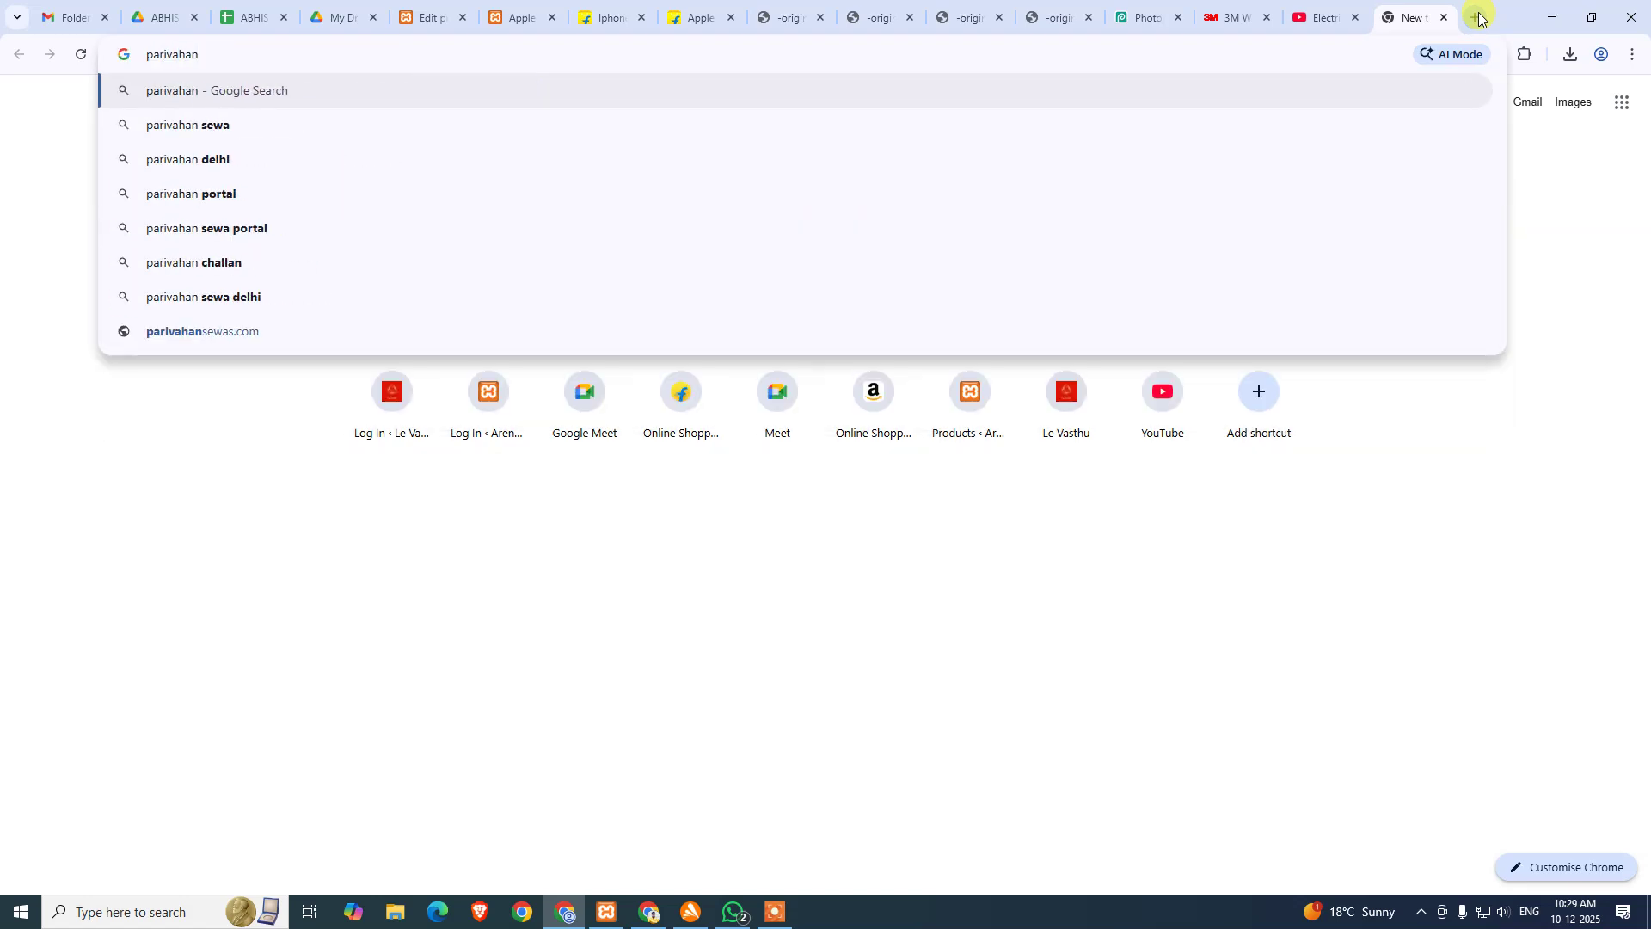
pyautogui.hotkey('ctrl', 'a')
pyautogui.press('BackSpace')
pyautogui.write('challlan')
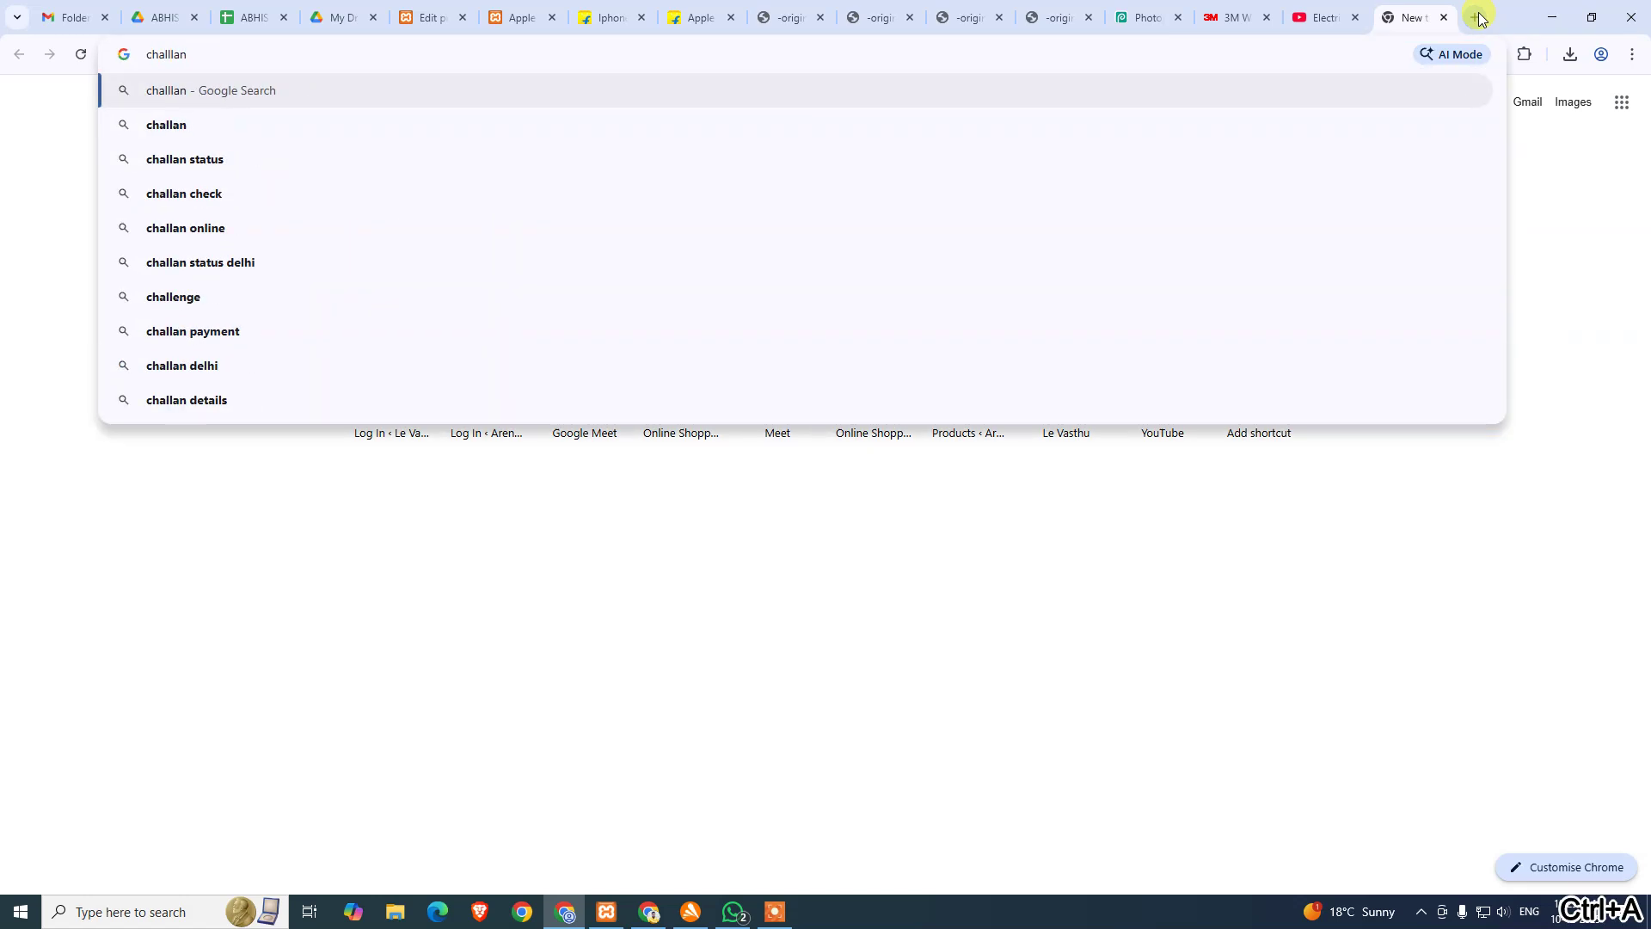
pyautogui.press('Down')
pyautogui.press('Down')
pyautogui.press('Return')
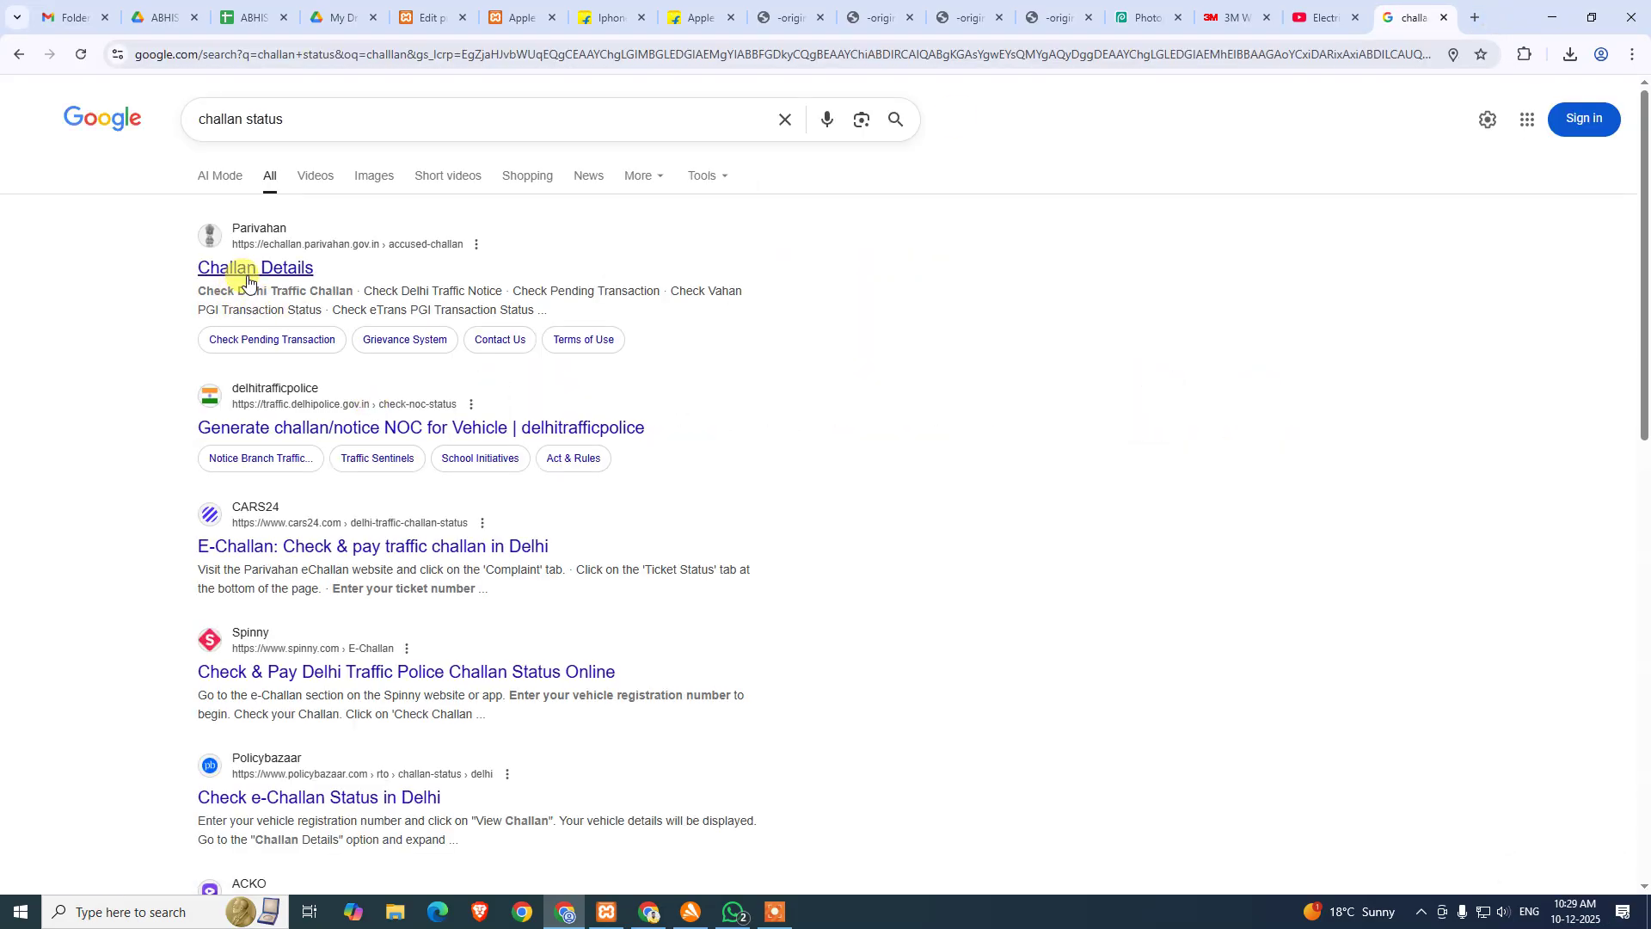
pyautogui.click(265, 270)
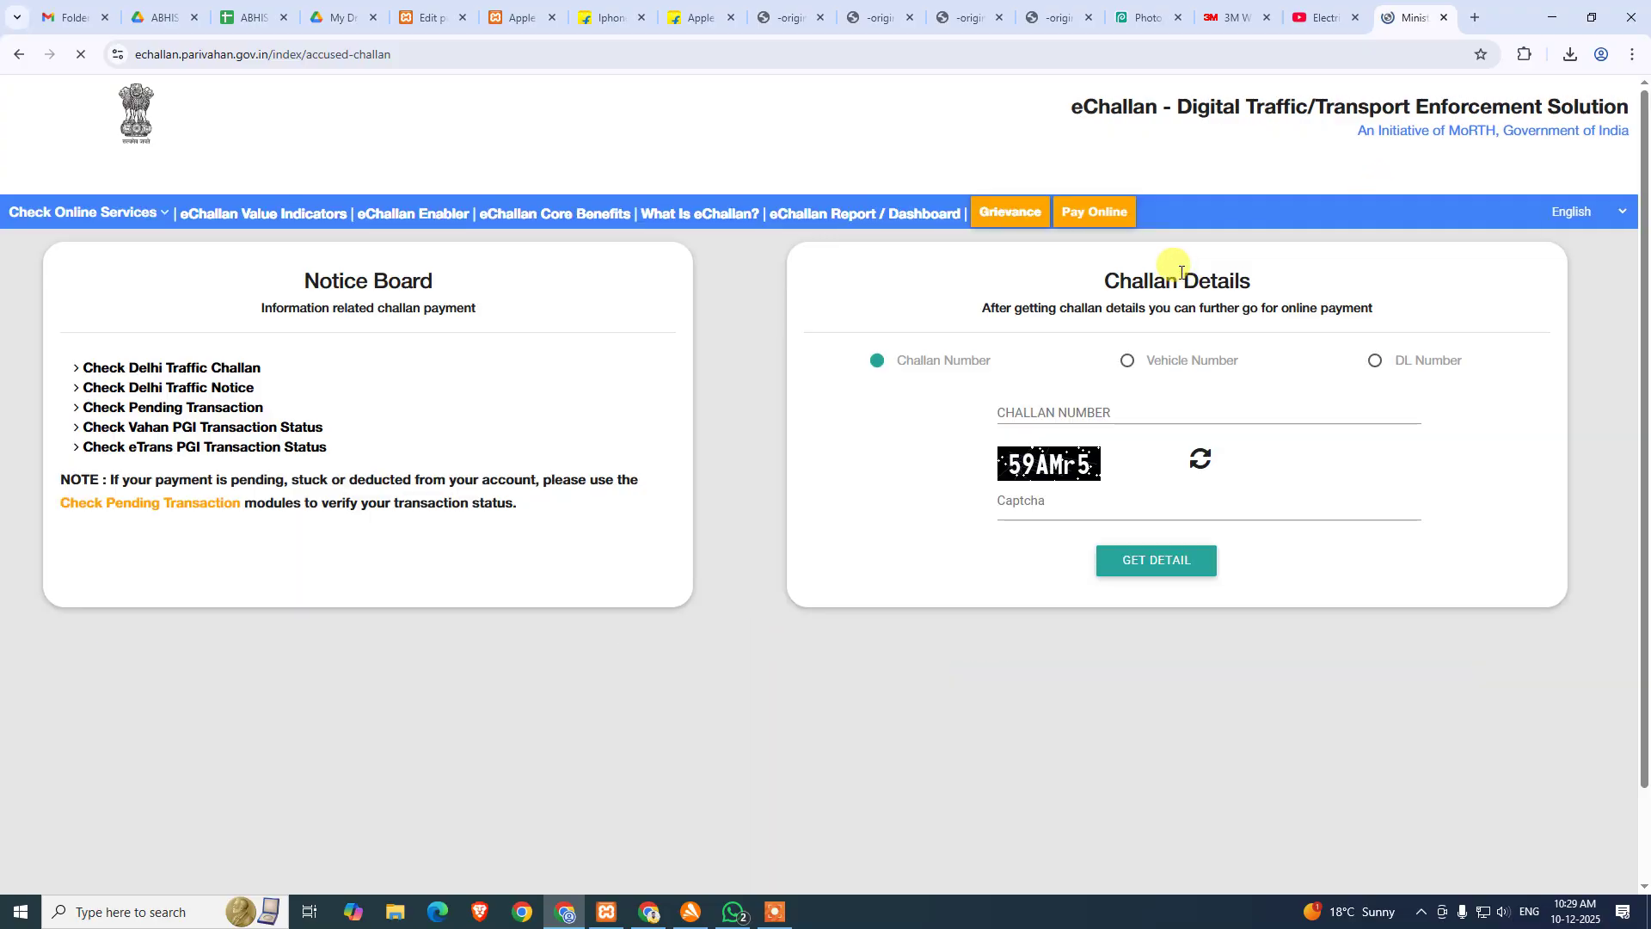
# - Request challan details by vehicle number, entering the registration number and captcha
pyautogui.click(1141, 372)
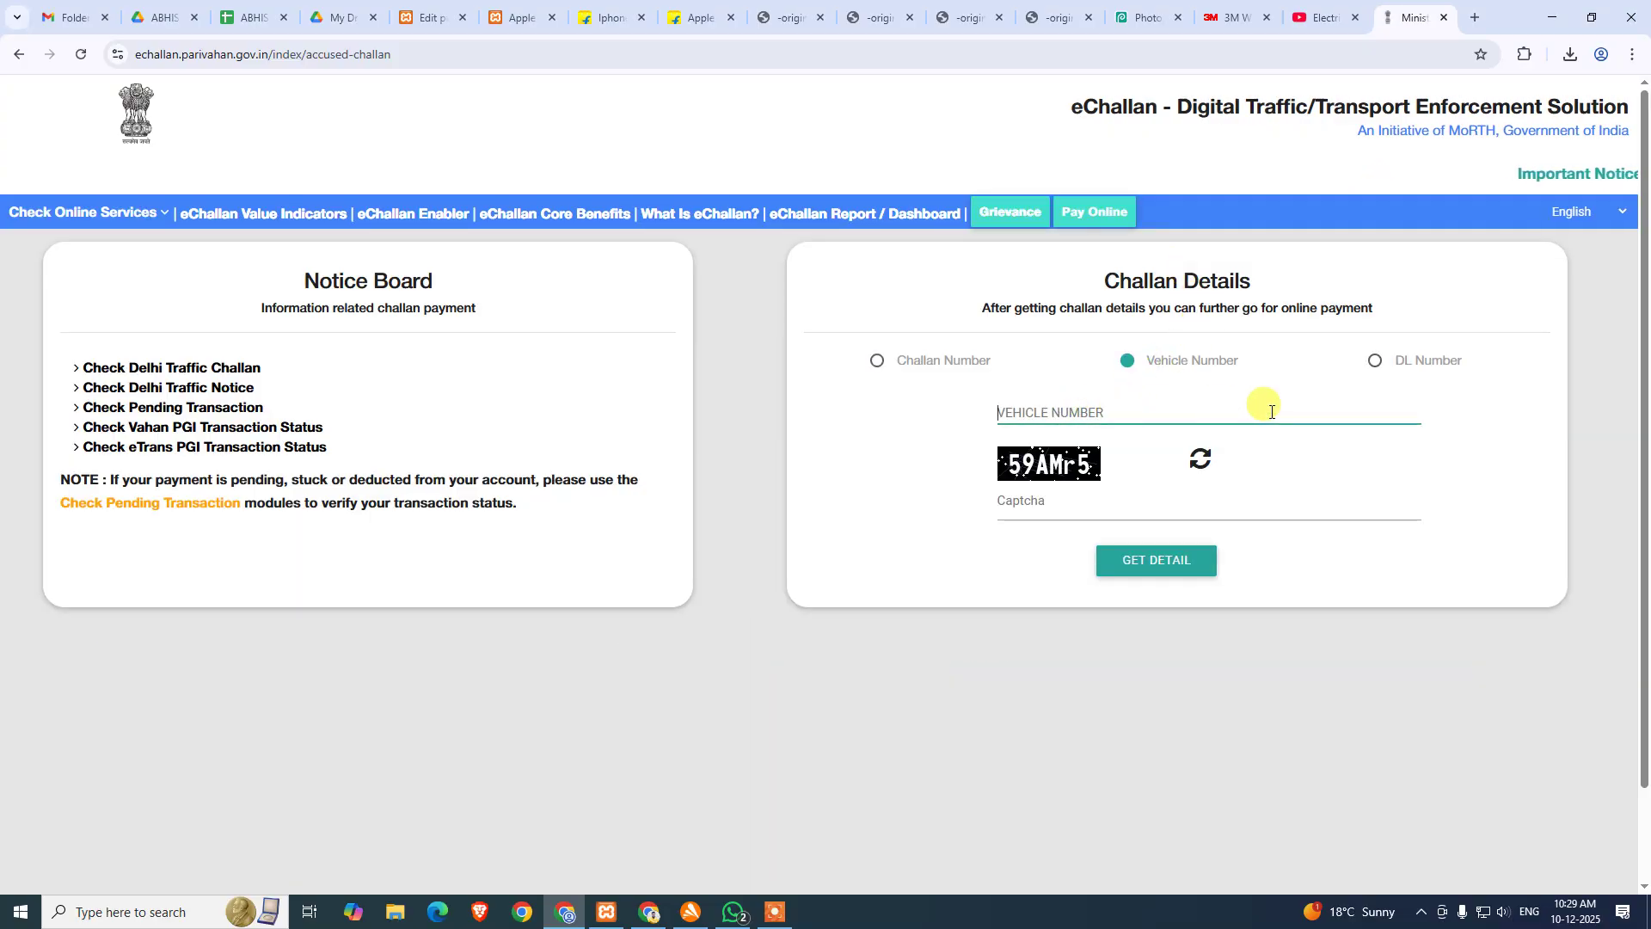
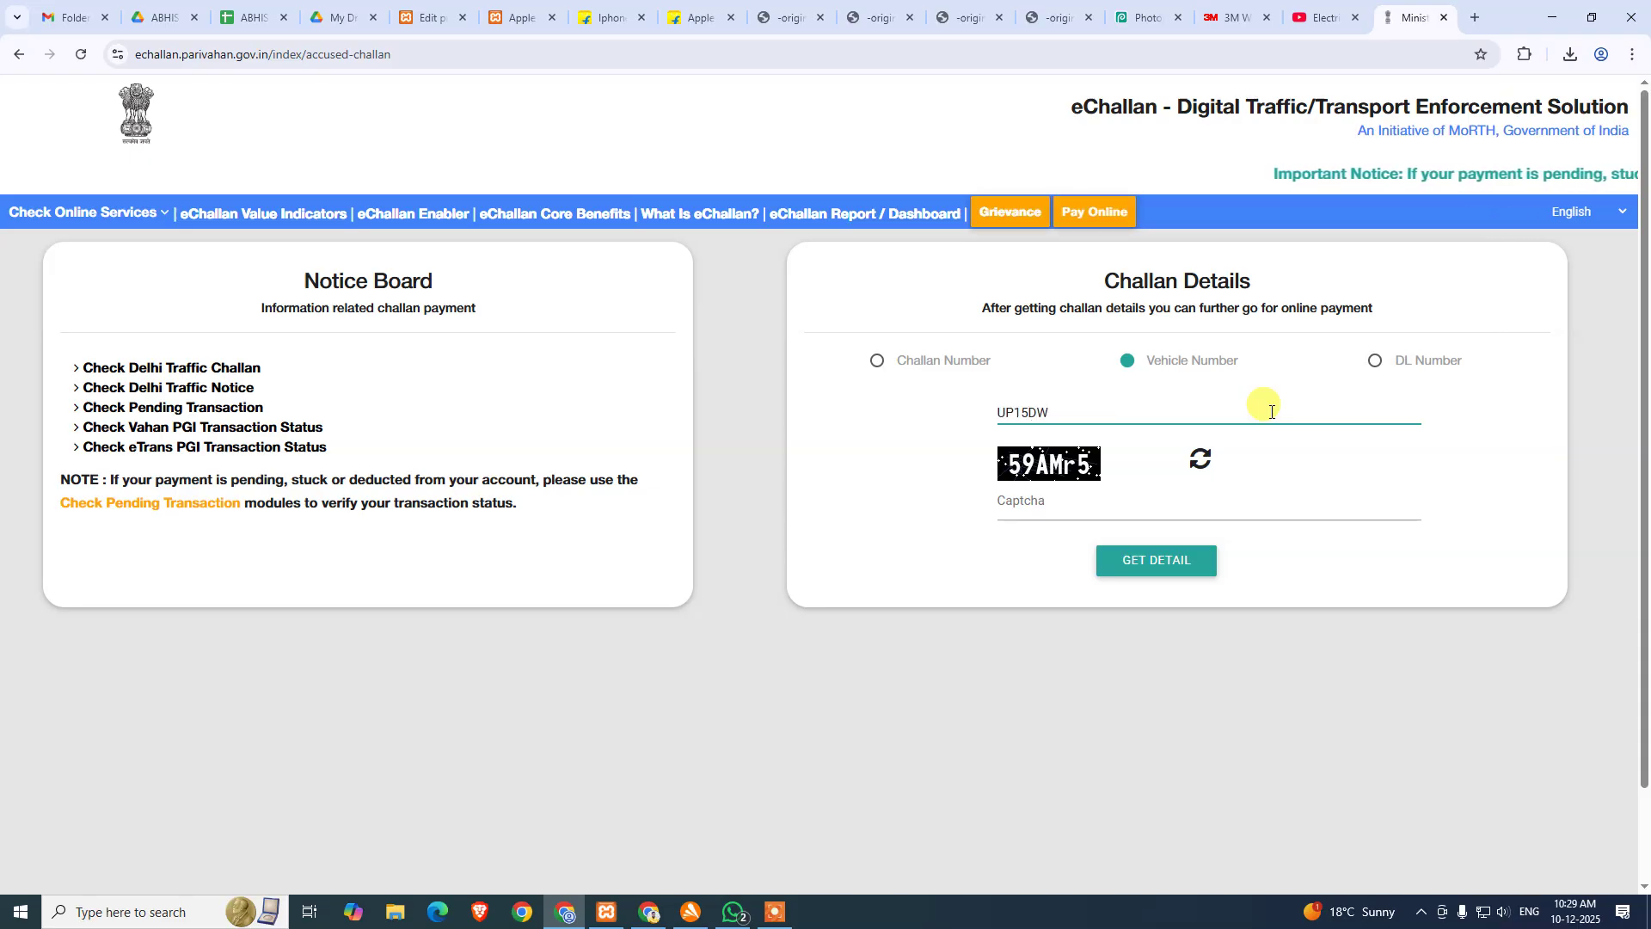
pyautogui.click(1099, 517)
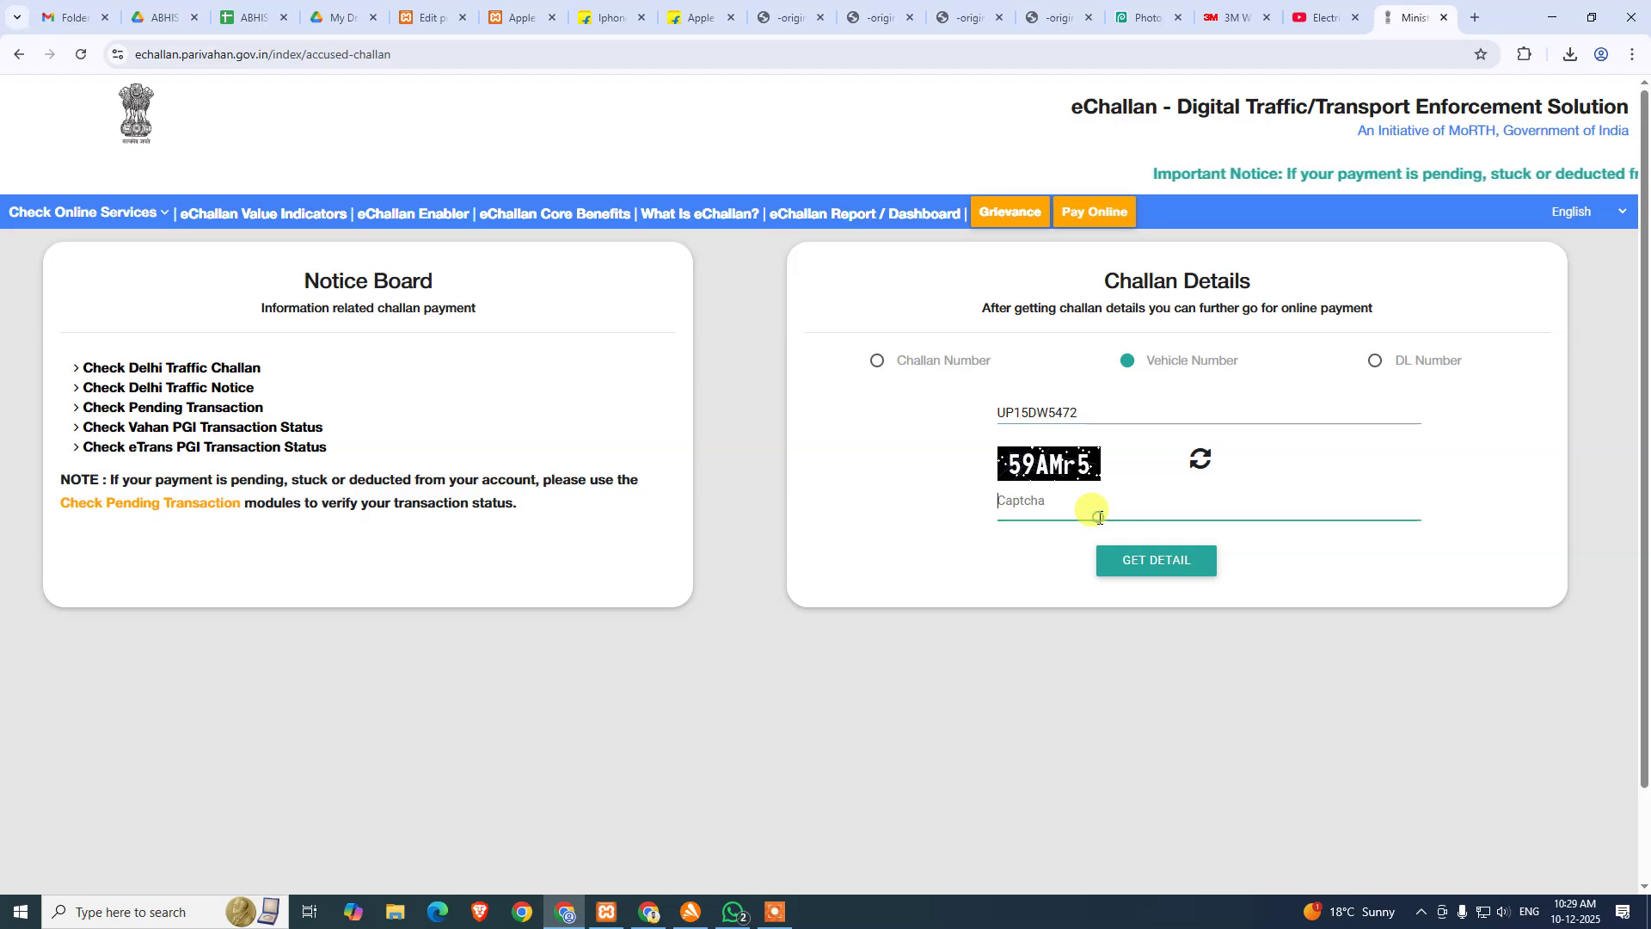
pyautogui.write('59A')
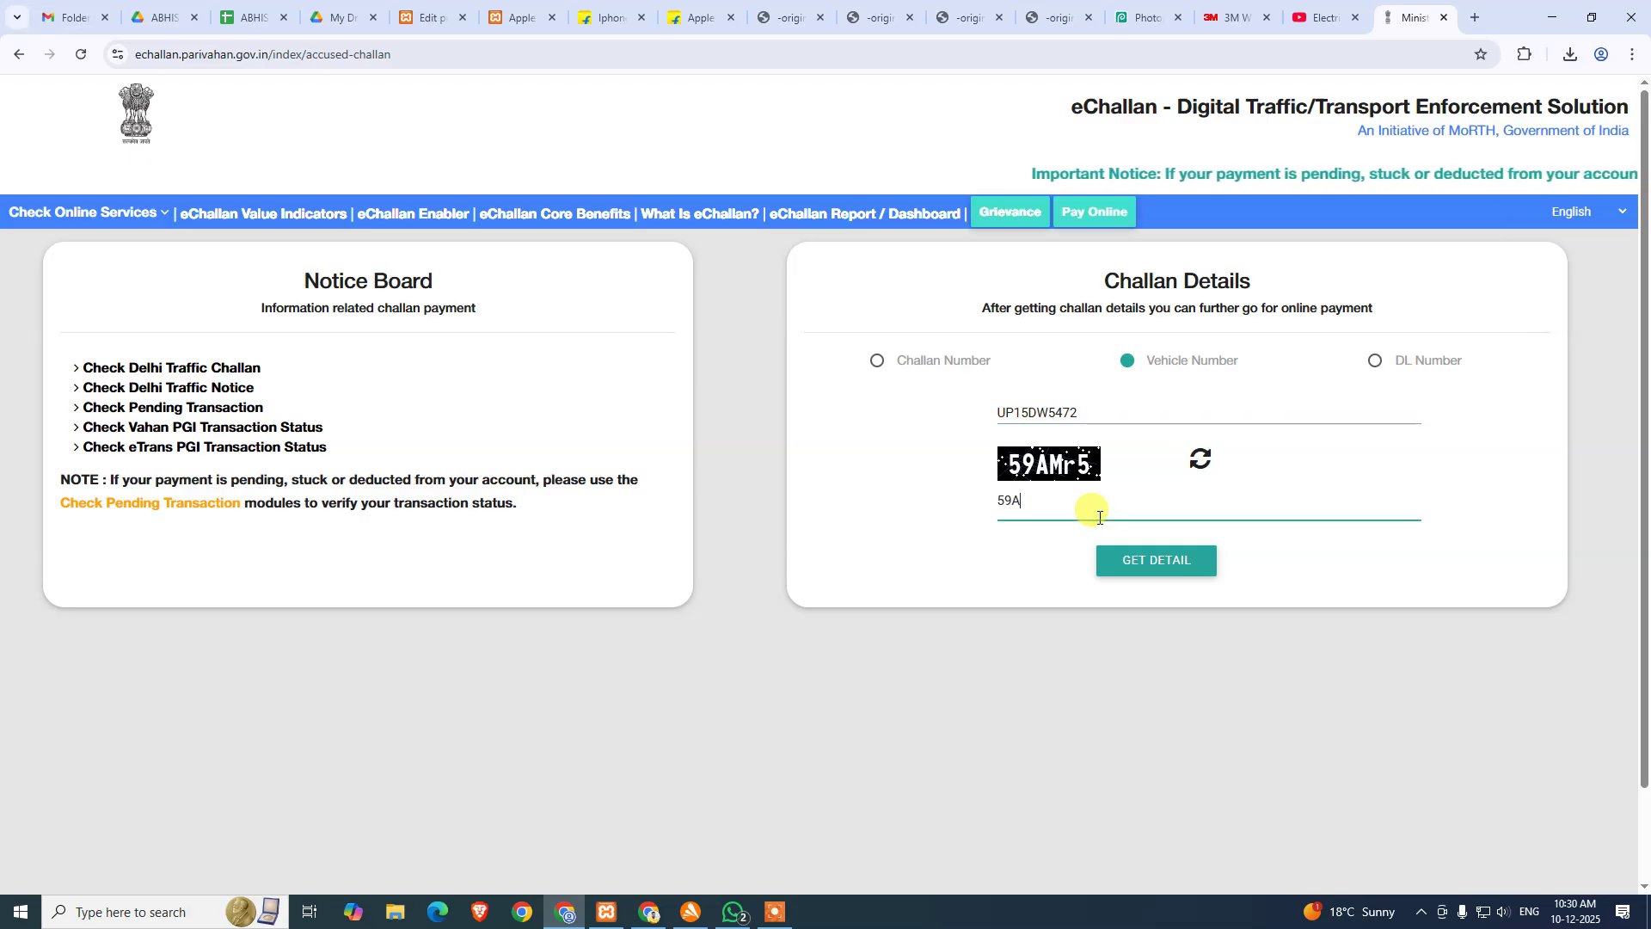
pyautogui.write('Mr')
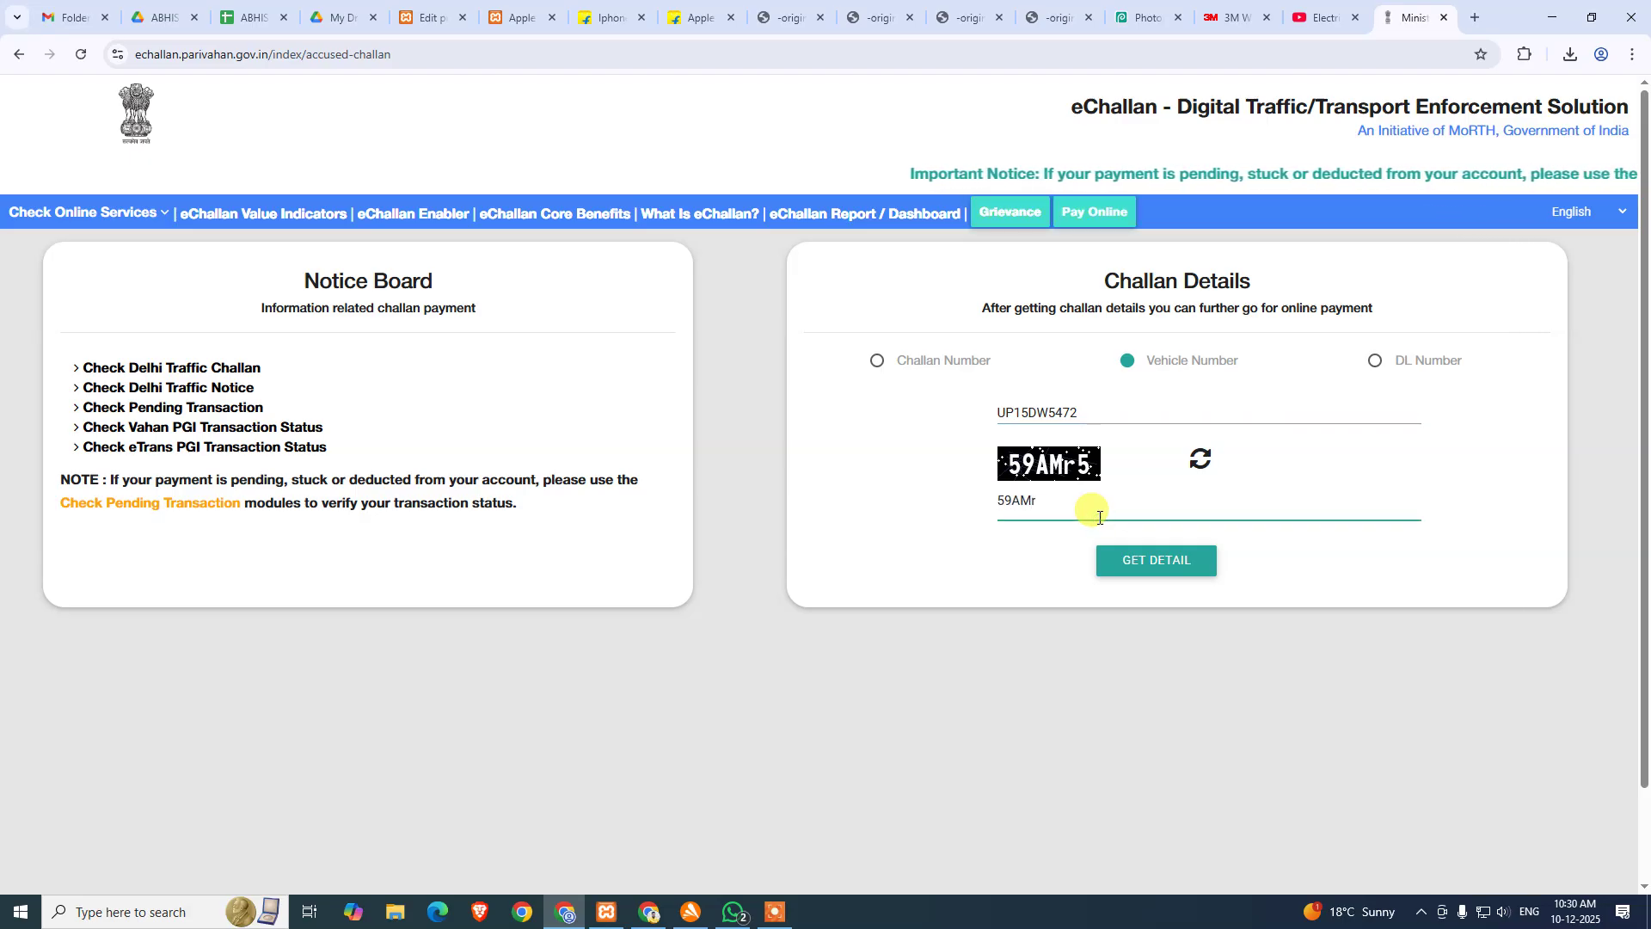
pyautogui.write('5')
pyautogui.click(1187, 560)
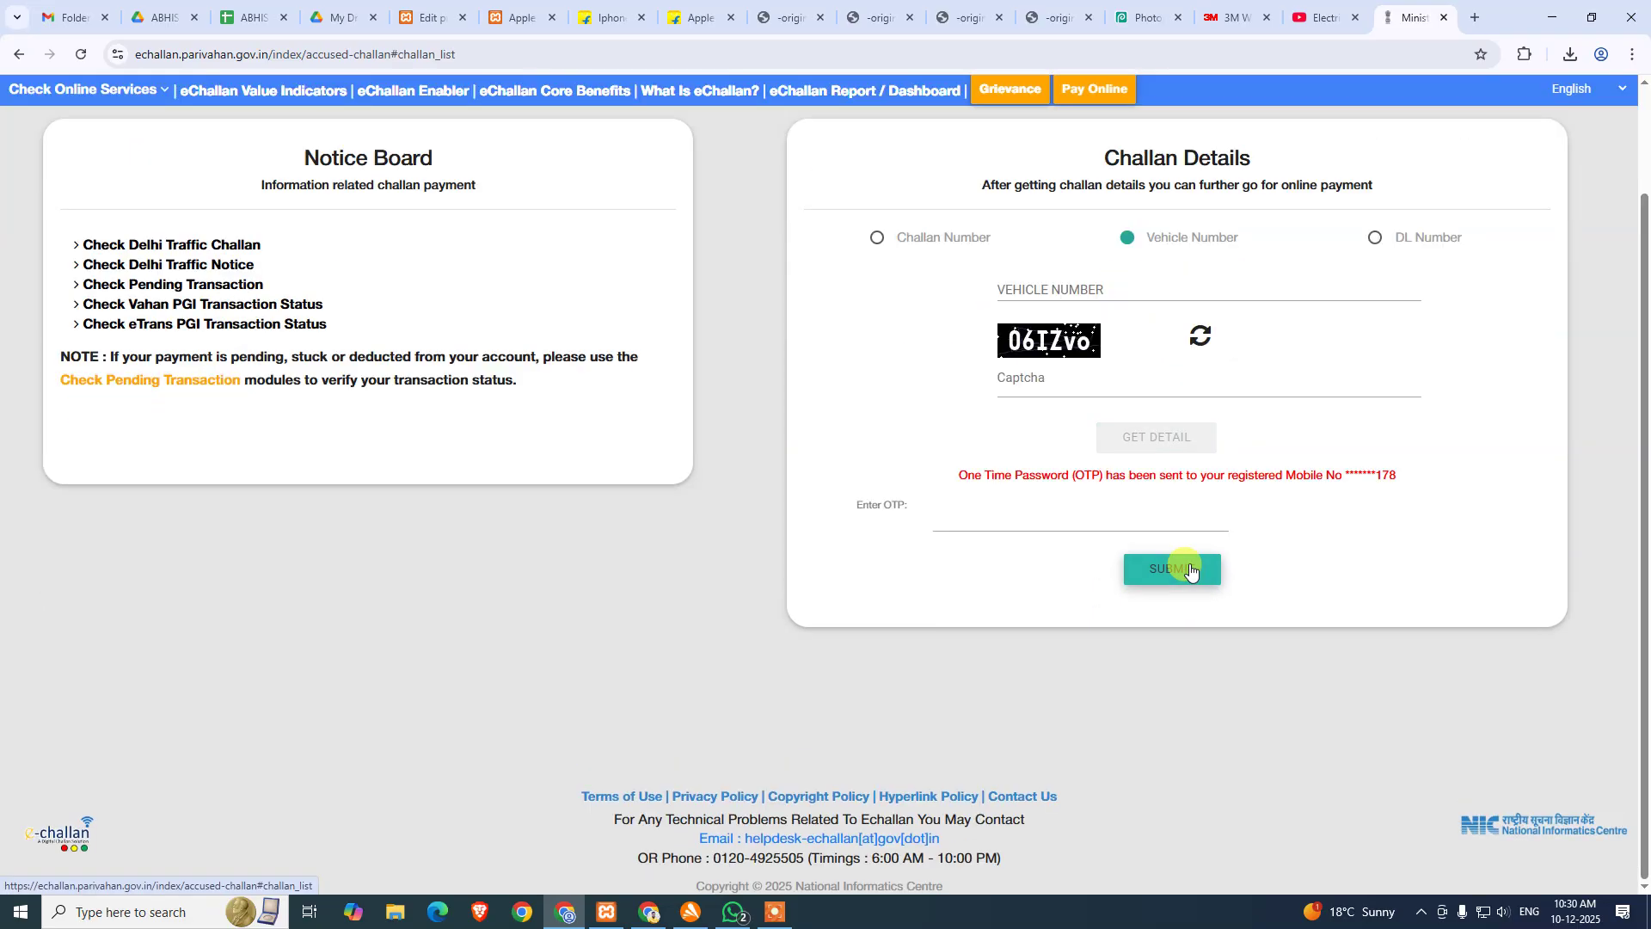
# - Submit the one-time password to list the disposed ₹1000 challan, then replace the site with a blank tab
pyautogui.click(998, 514)
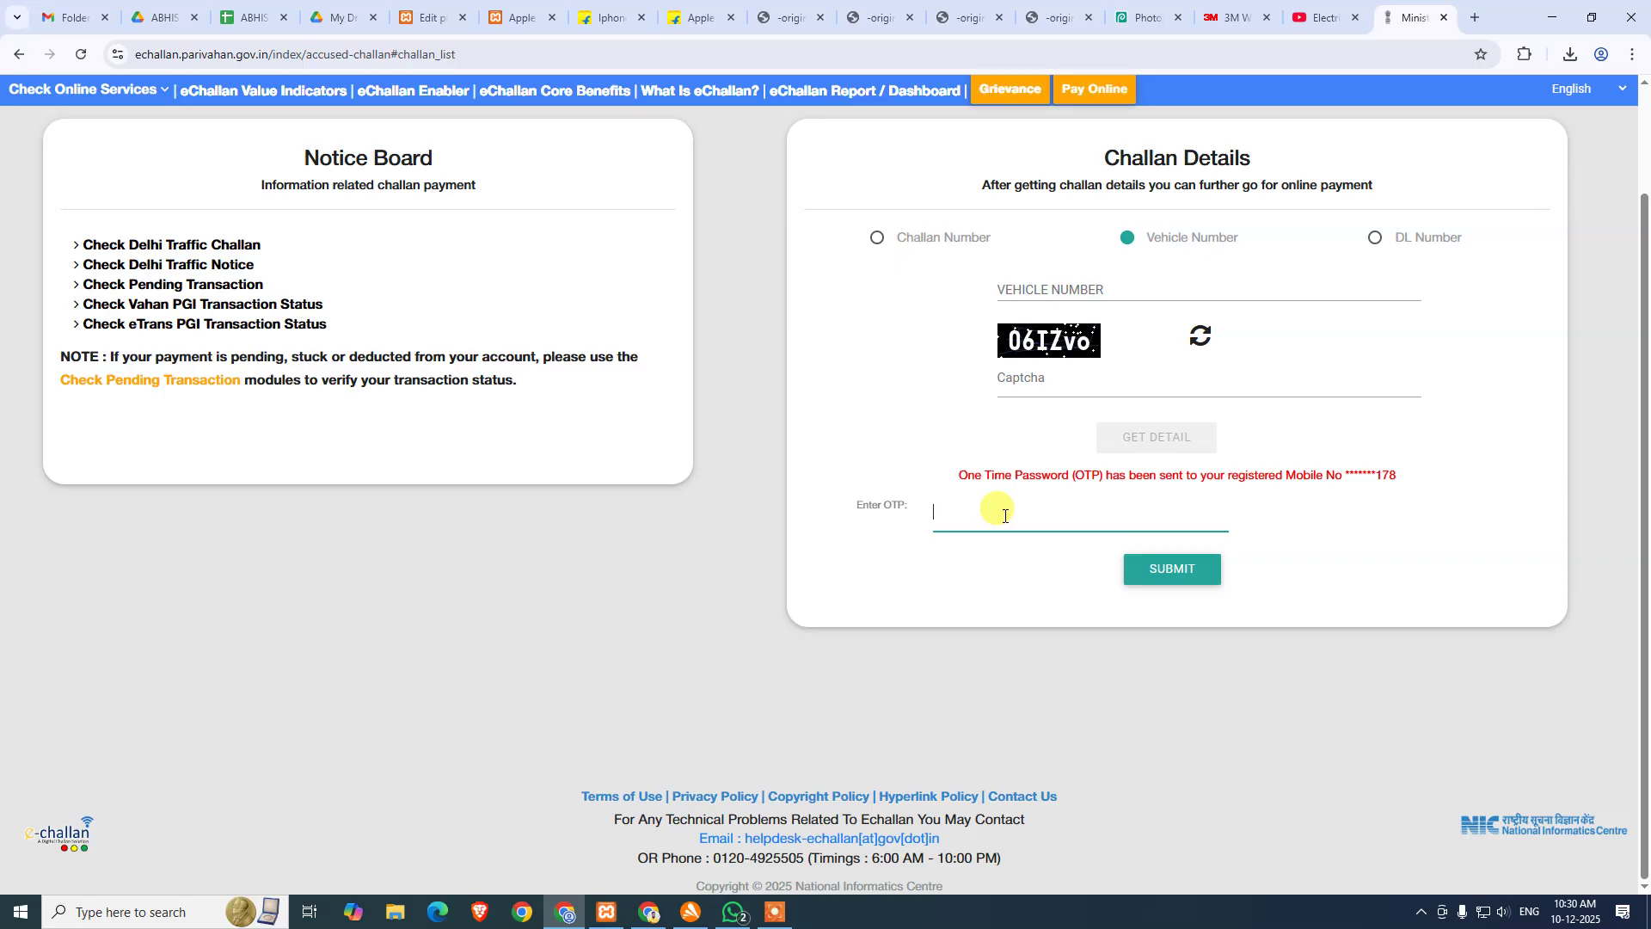
pyautogui.click(1173, 575)
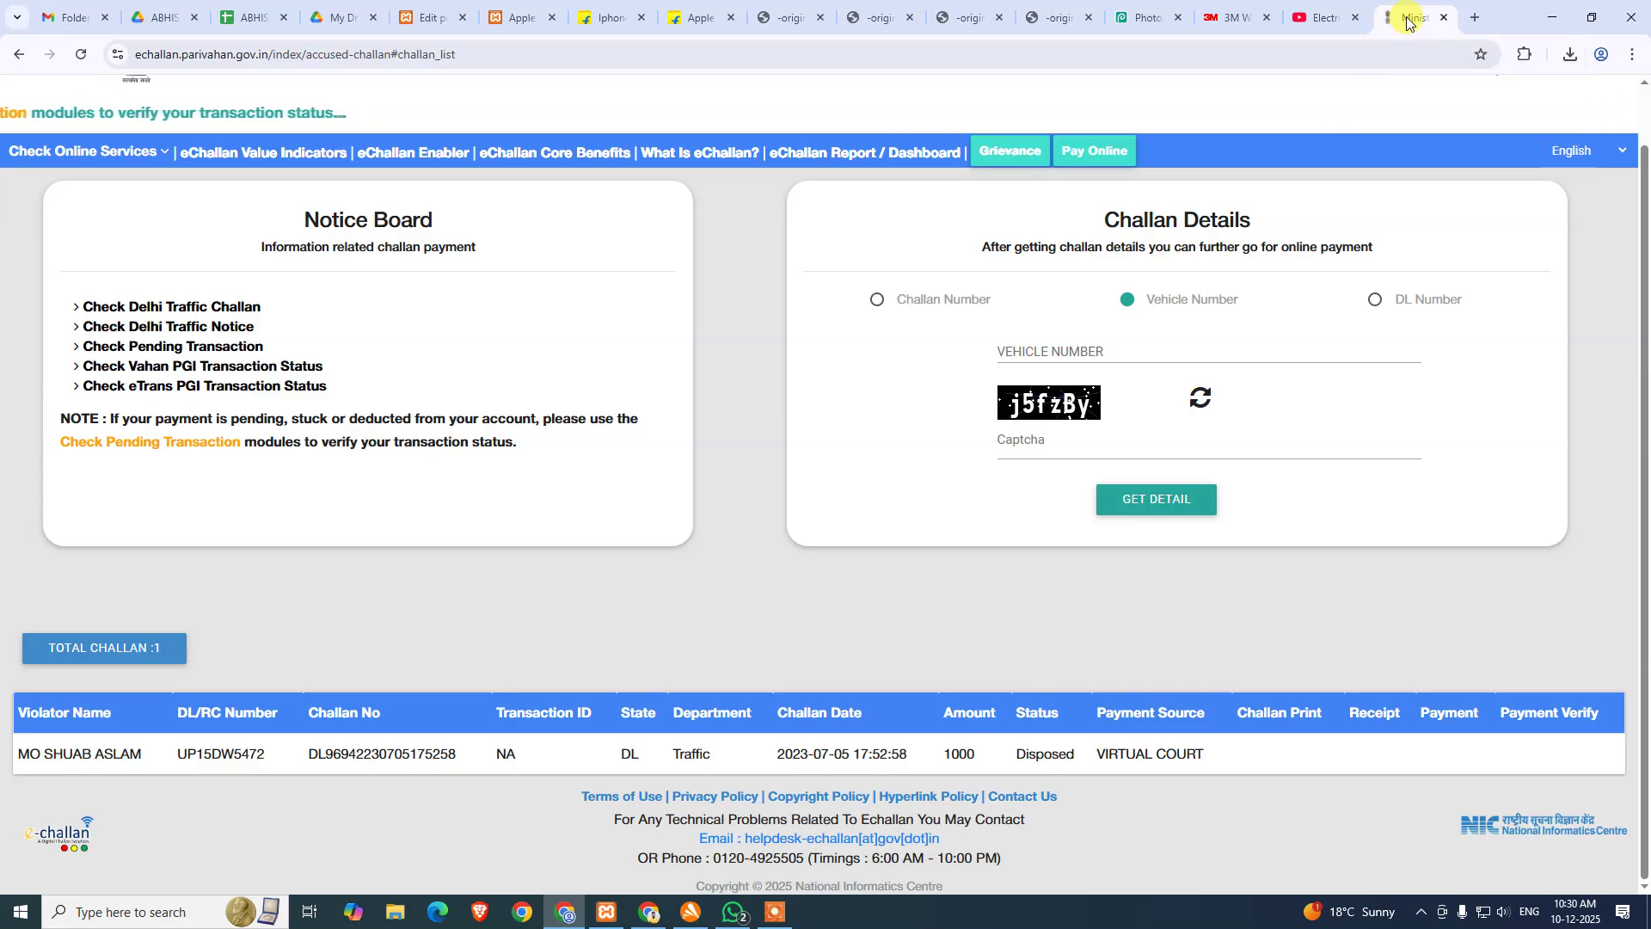
pyautogui.hotkey('ctrl', 'w')
pyautogui.click(1476, 24)
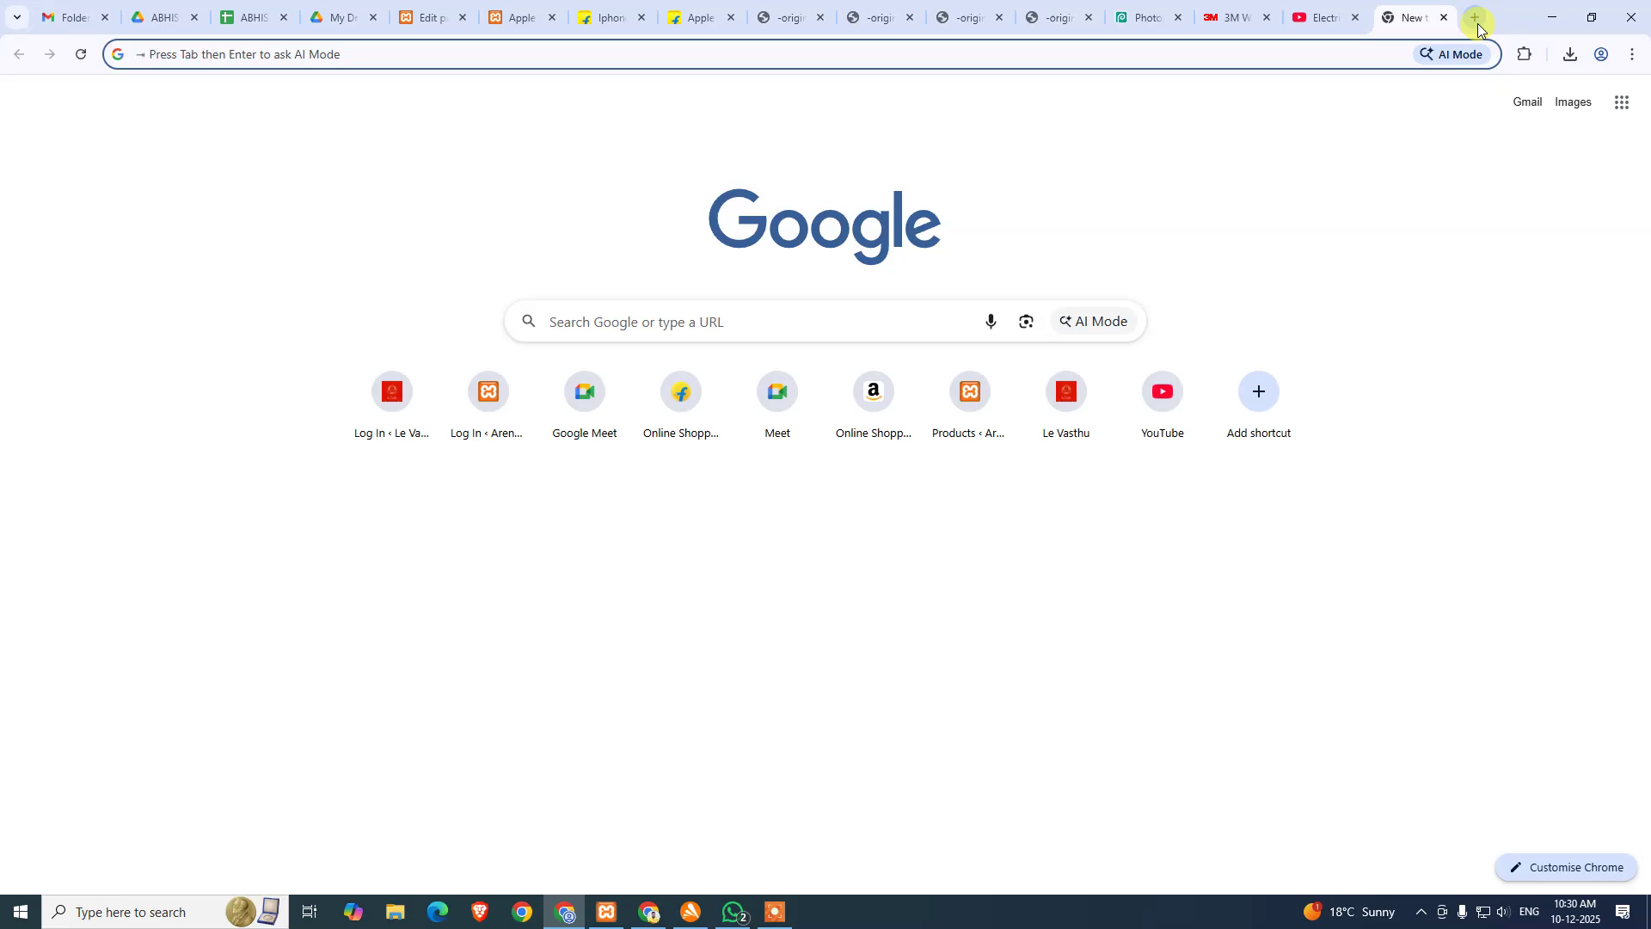
# - Search 'delhi traffic challan' and open the Delhi Traffic Police Pending Notices page in its own tab
pyautogui.write('dl')
pyautogui.press('BackSpace')
pyautogui.write('e')
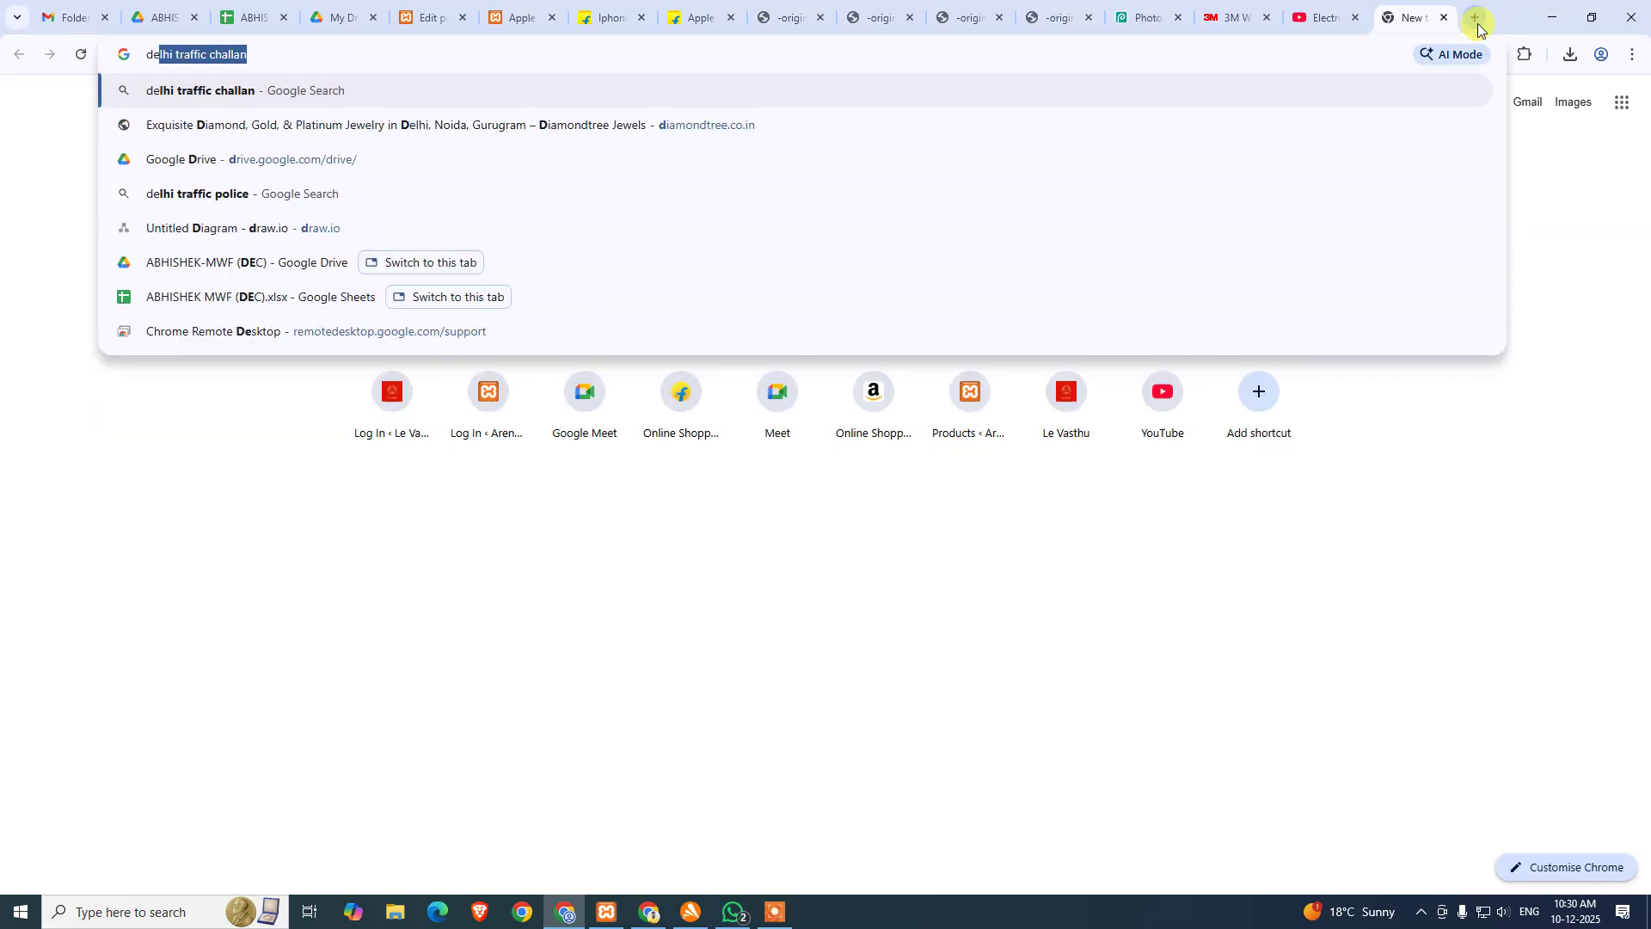
pyautogui.write('lh')
pyautogui.press('Down')
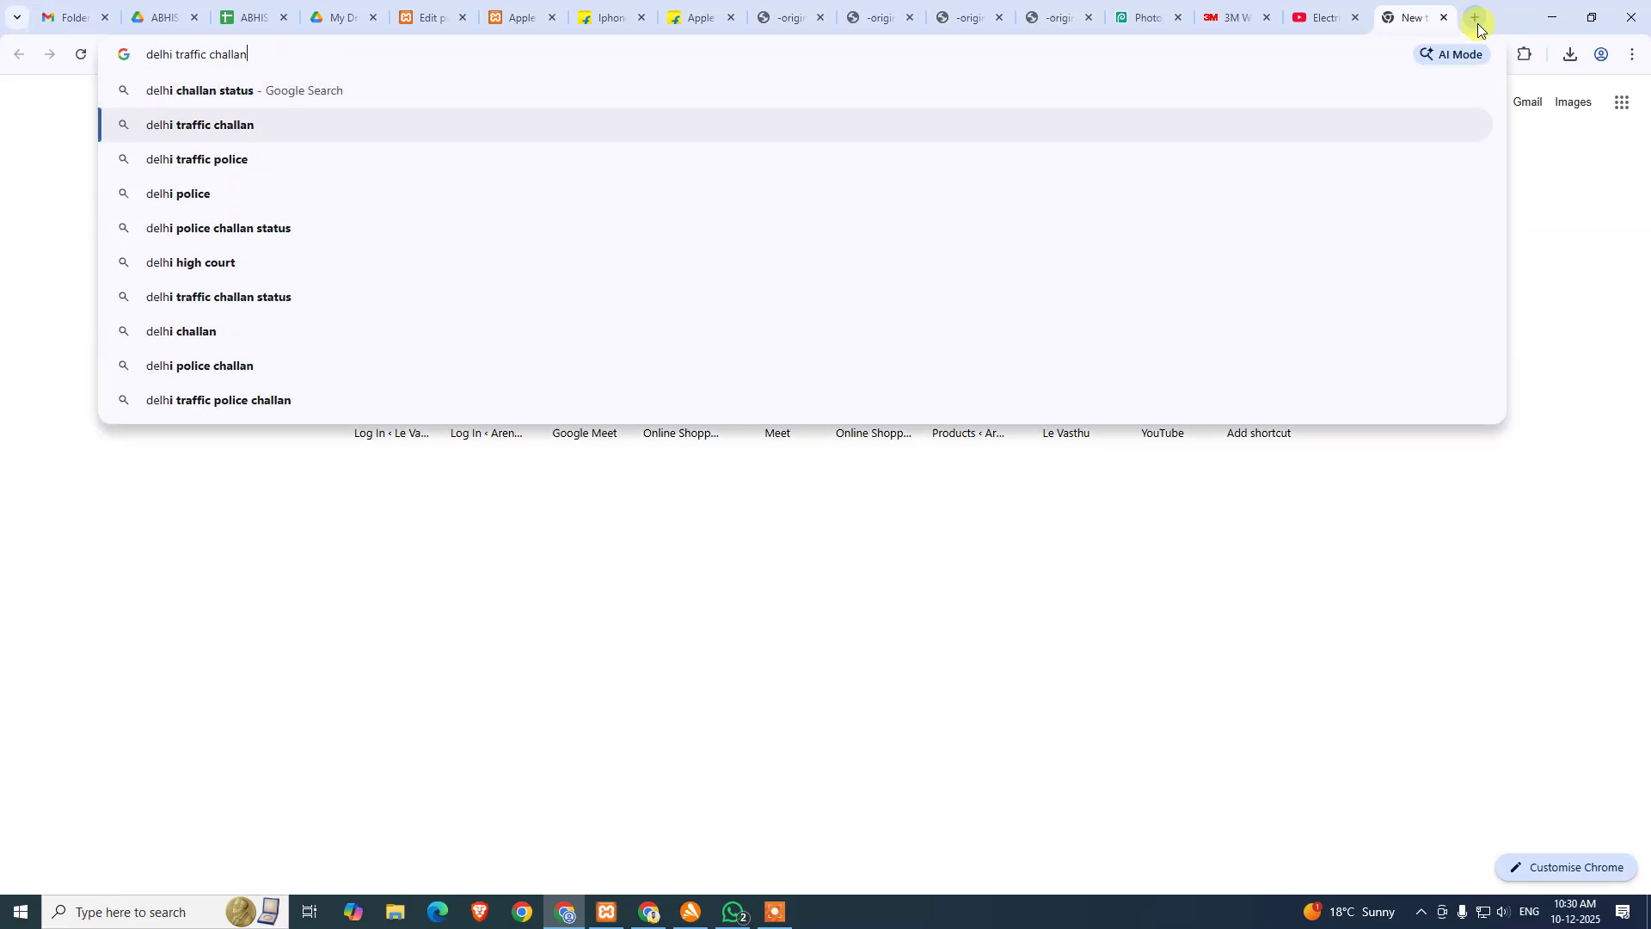
pyautogui.press('Return')
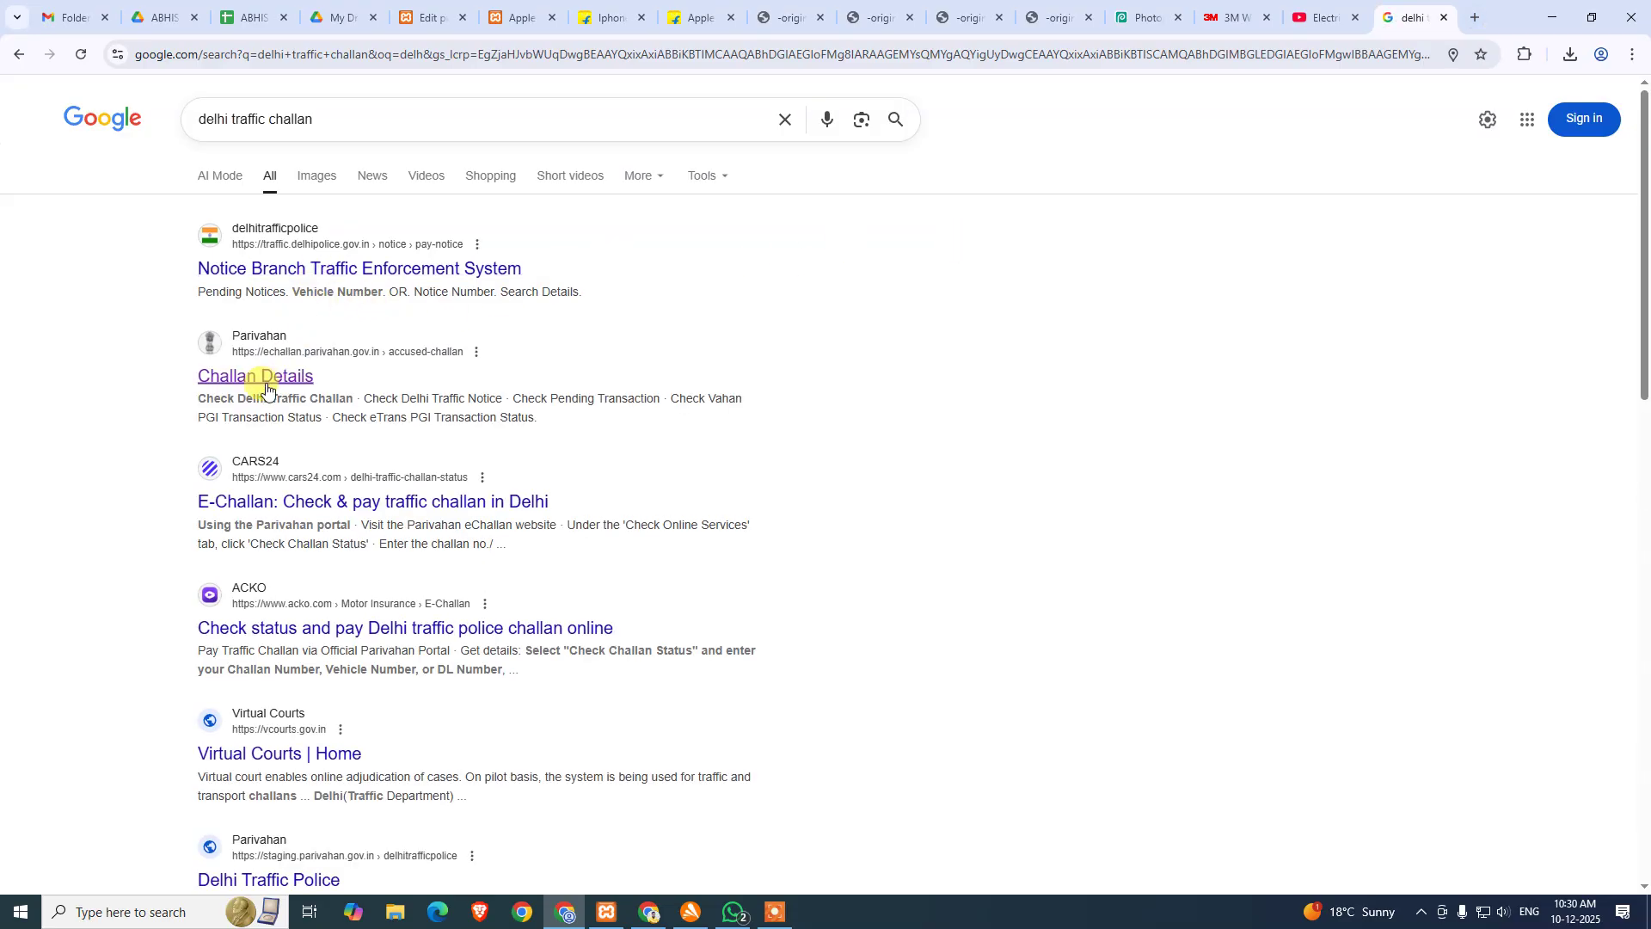
pyautogui.middleClick(317, 273)
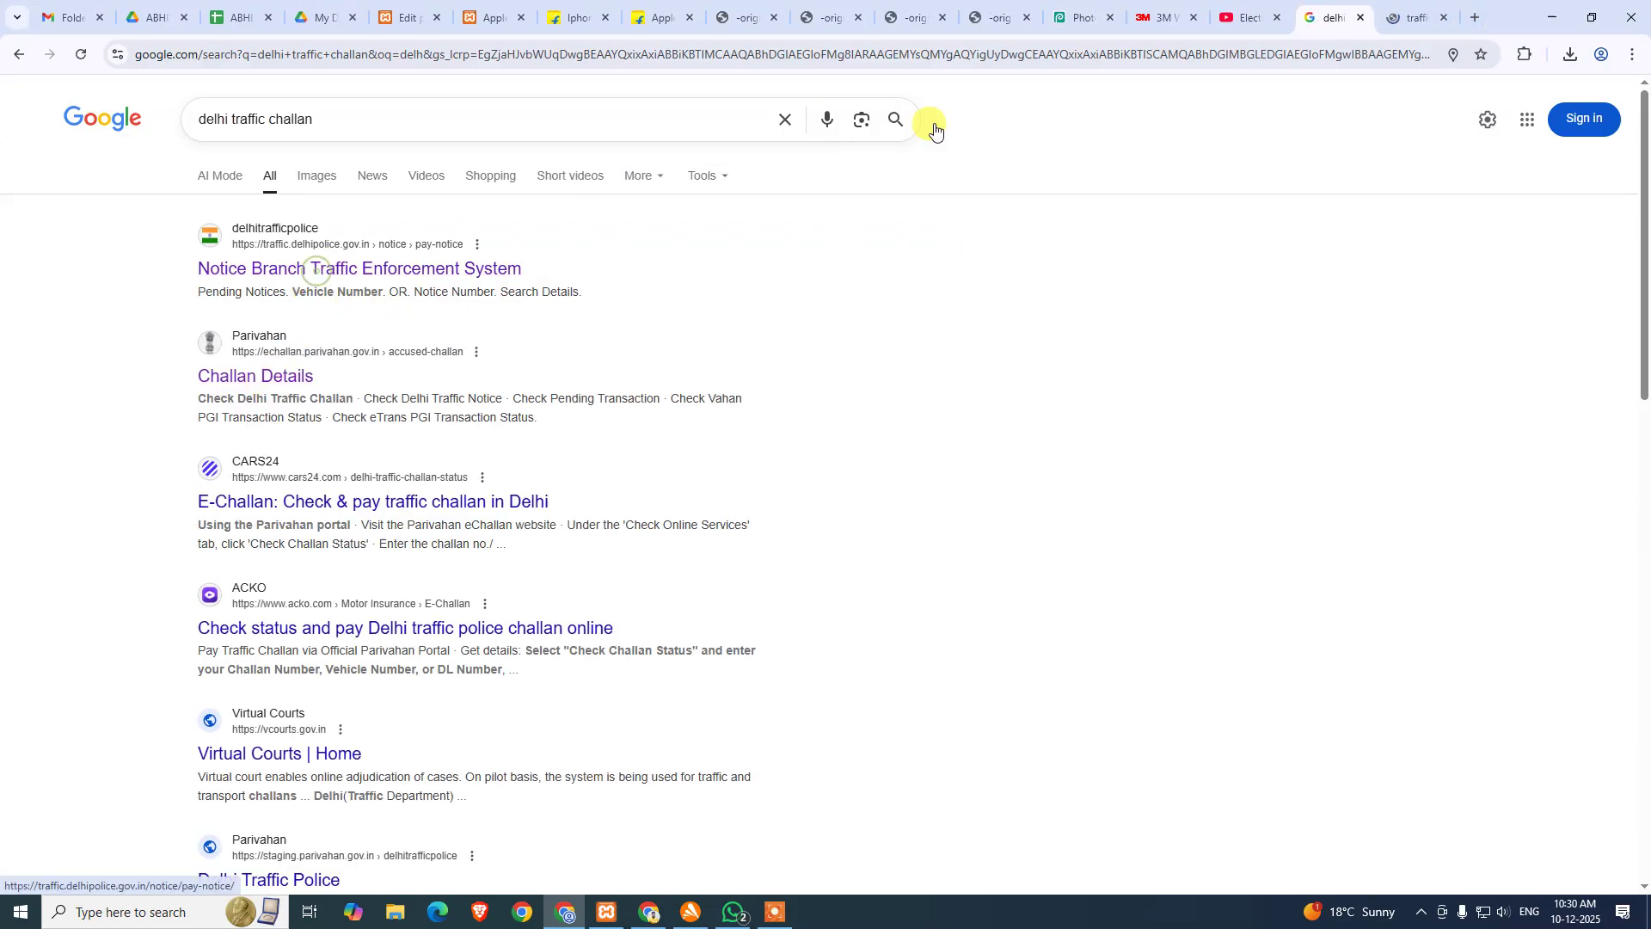
pyautogui.click(1414, 17)
pyautogui.click(870, 325)
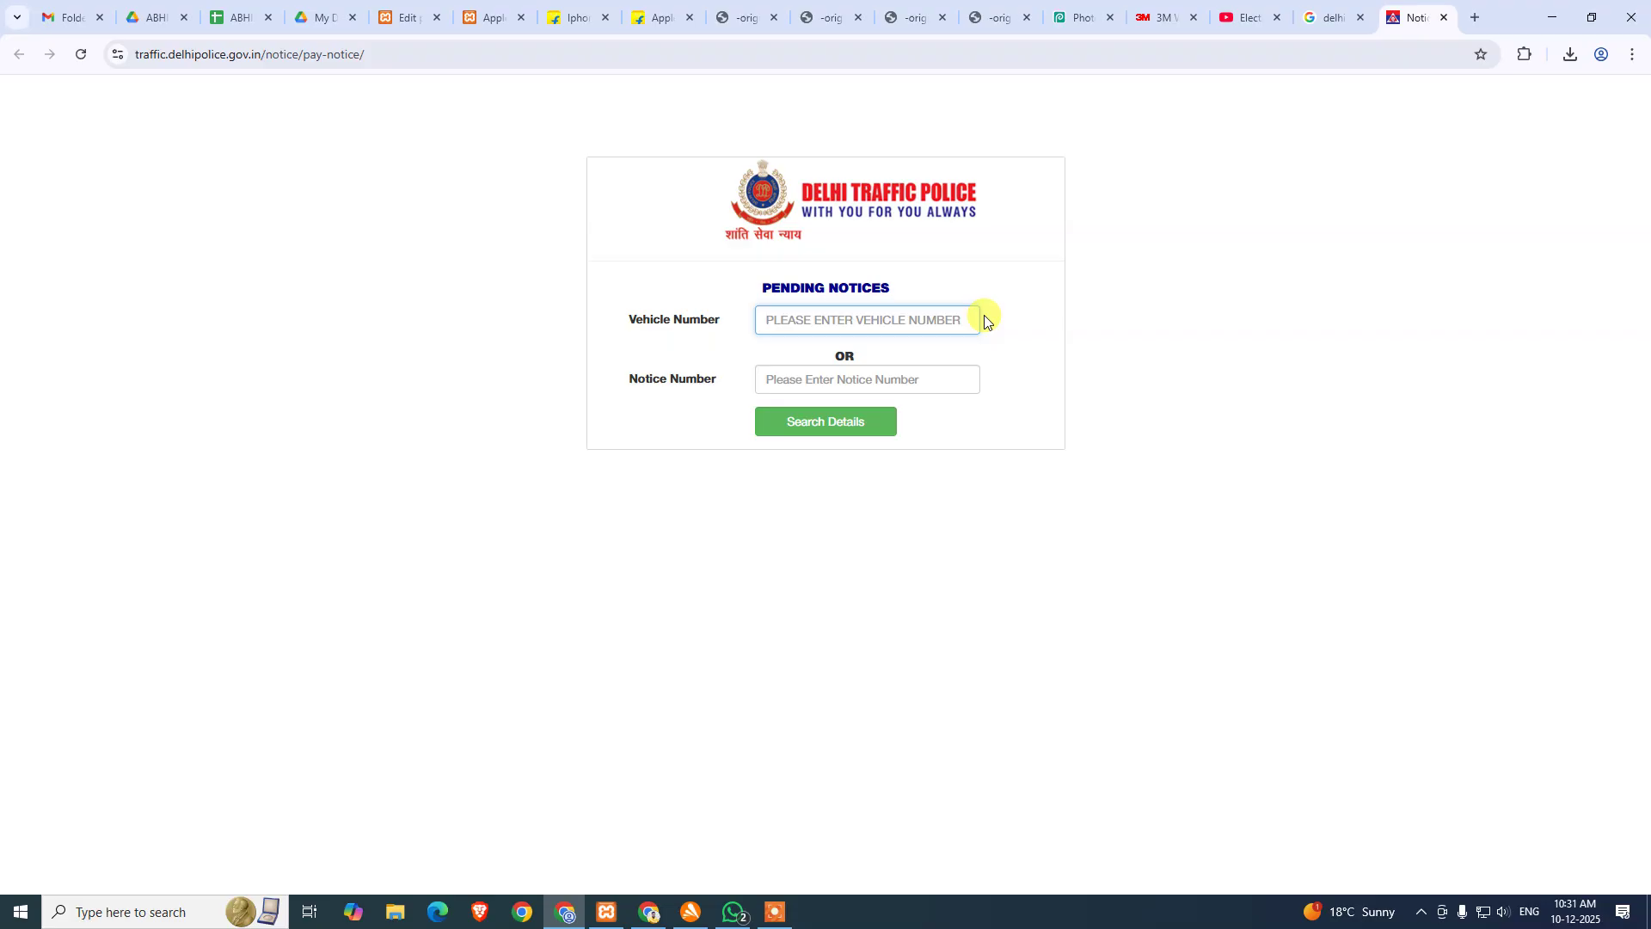
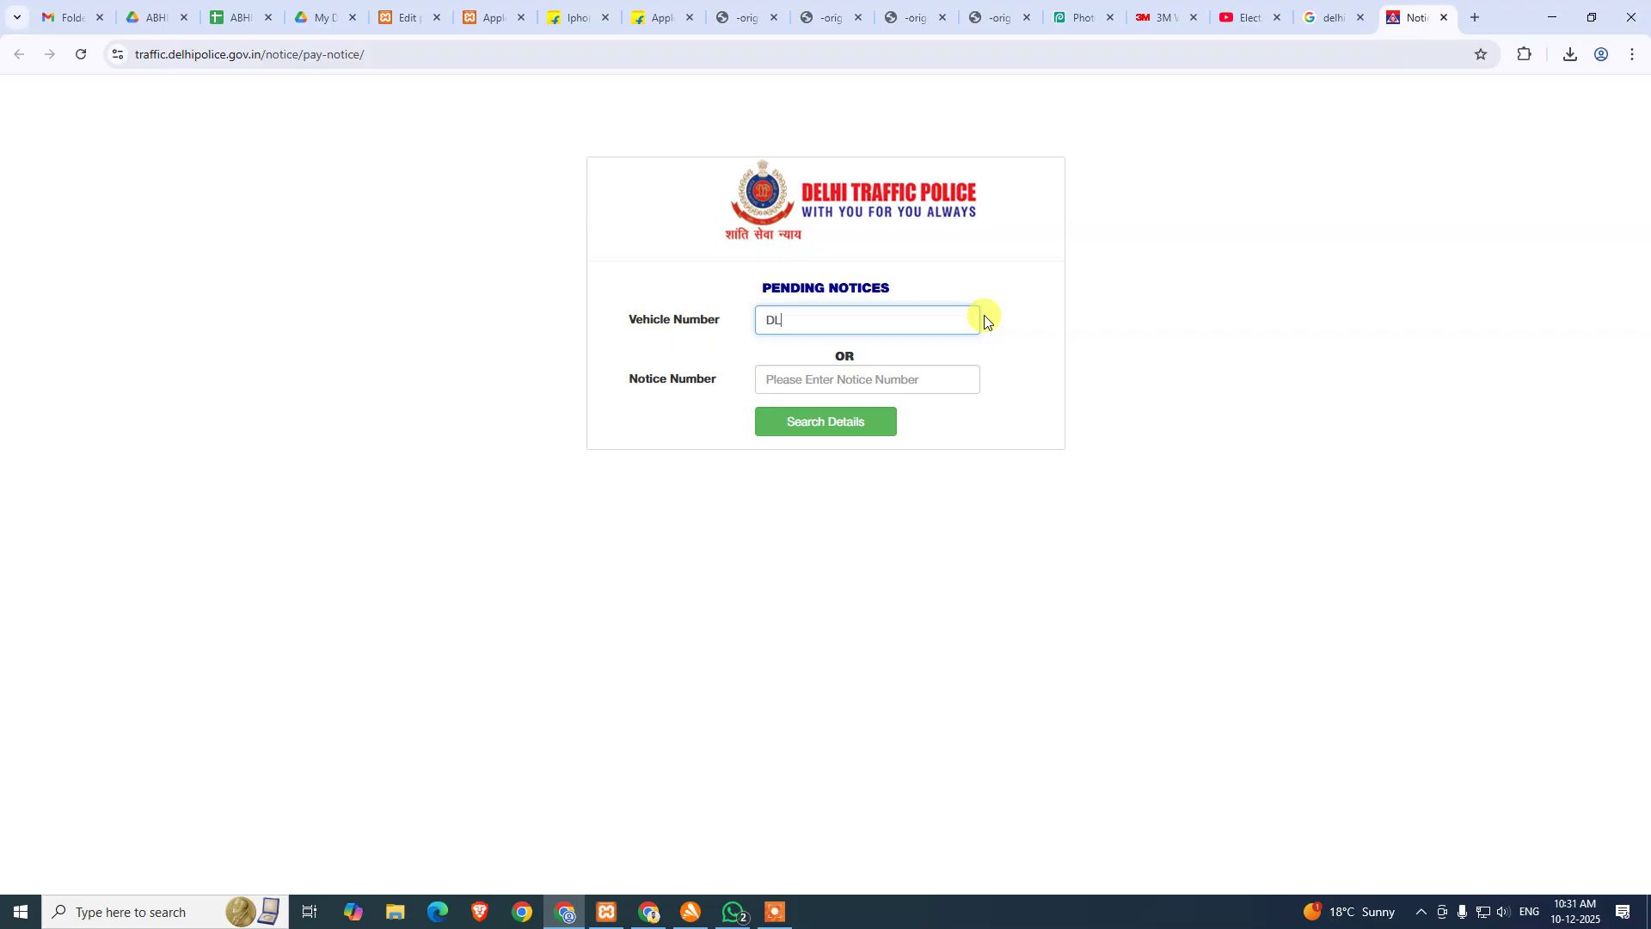
# - Search pending notices for the first vehicle number, which returns No Record Found
pyautogui.click(825, 426)
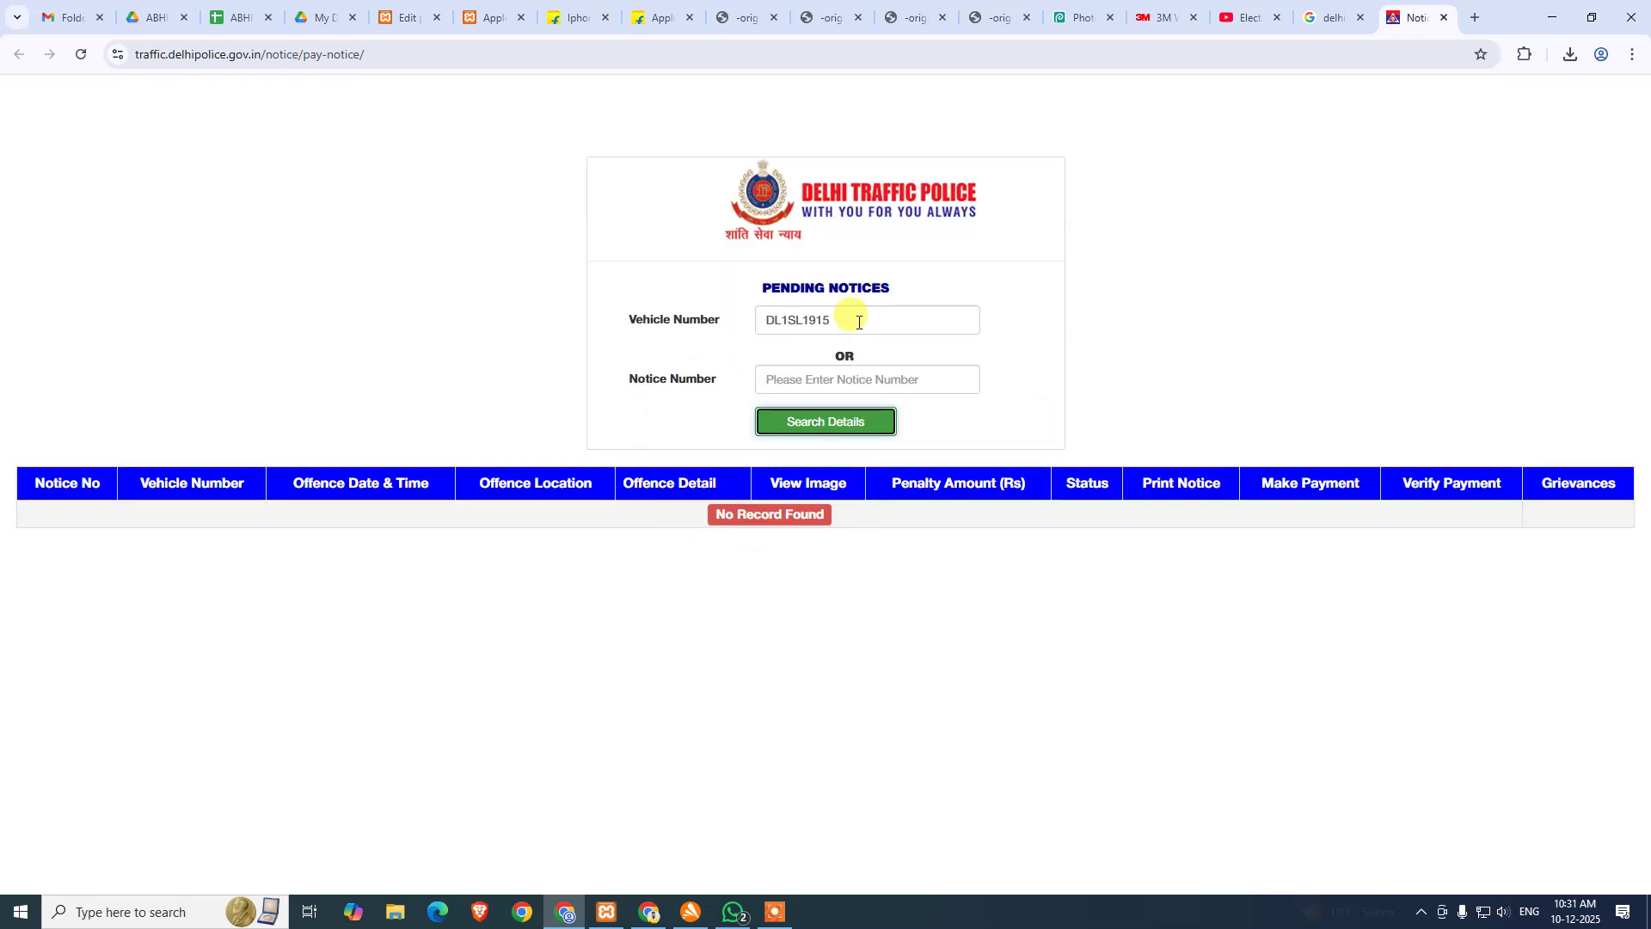
pyautogui.moveTo(859, 318); pyautogui.dragTo(661, 319)
pyautogui.click(877, 323)
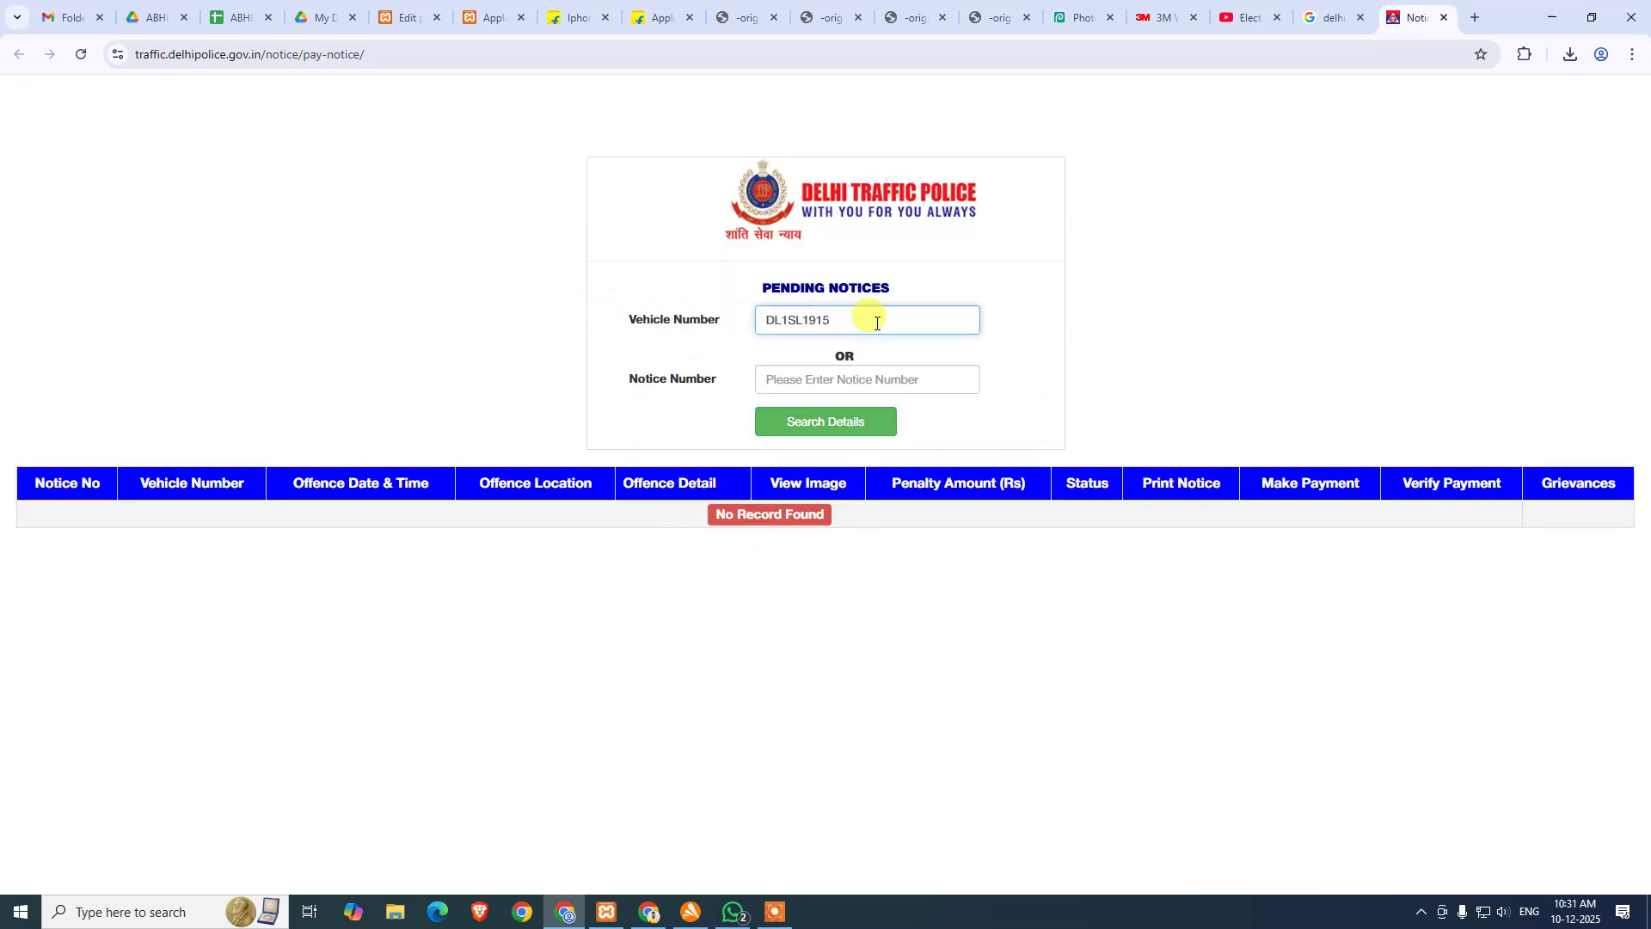
pyautogui.press('Left')
pyautogui.press('Left')
pyautogui.hotkey('ctrl', 'a')
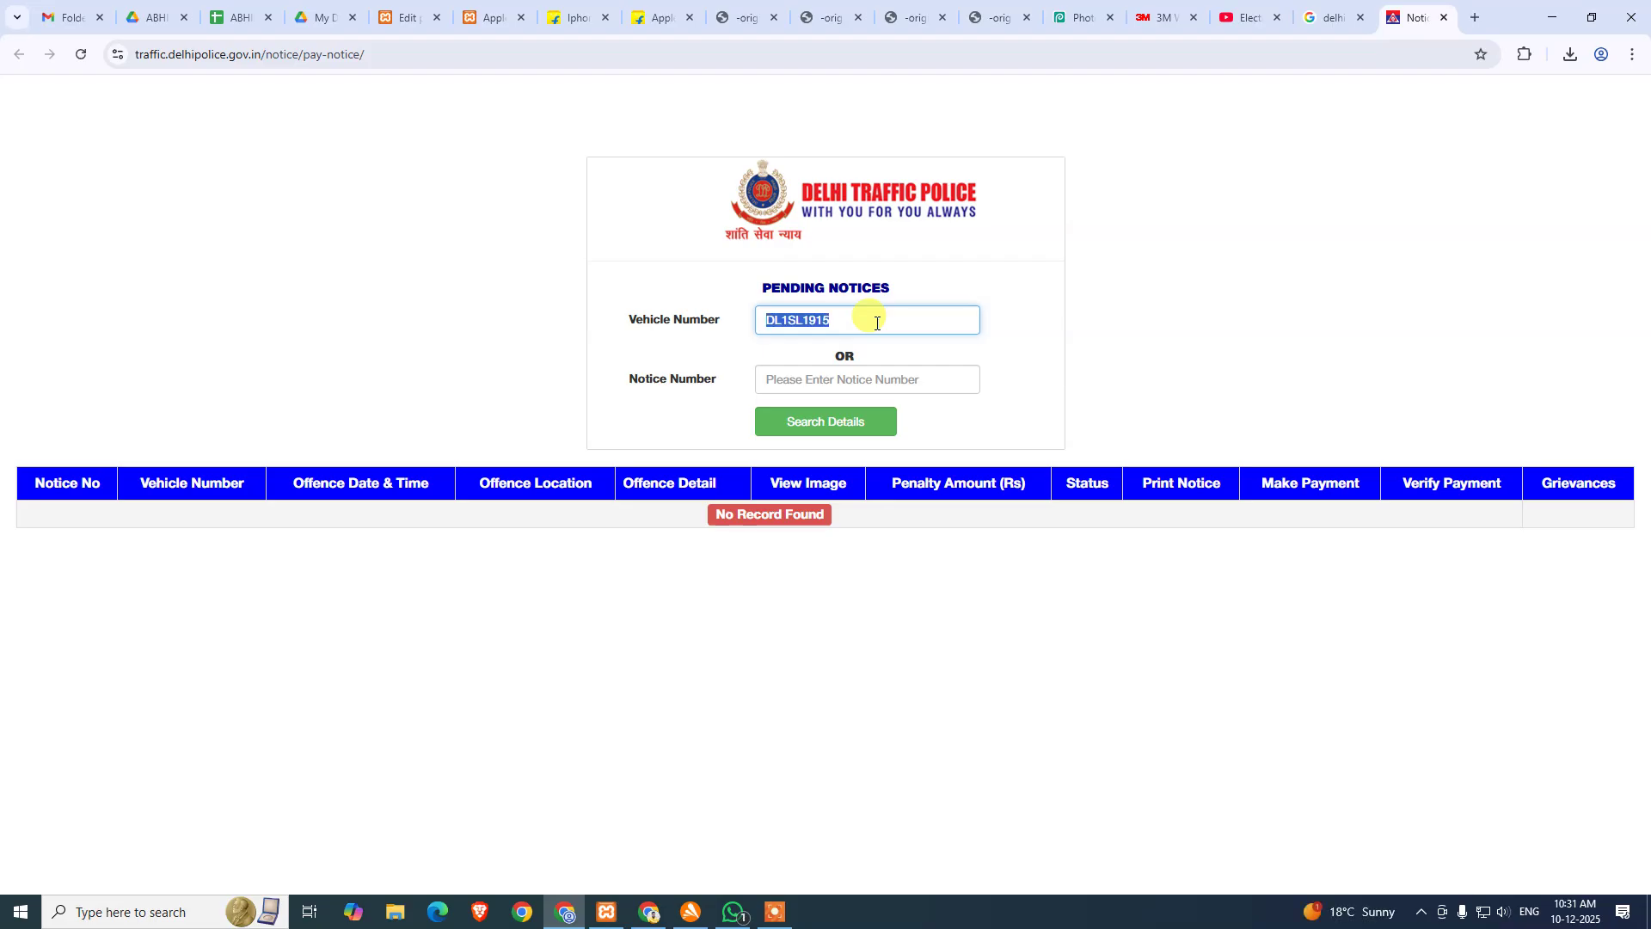
# - Search the second and third vehicle numbers, both No Record Found, then close the notices page
pyautogui.write('DL7CL6542')
pyautogui.click(842, 423)
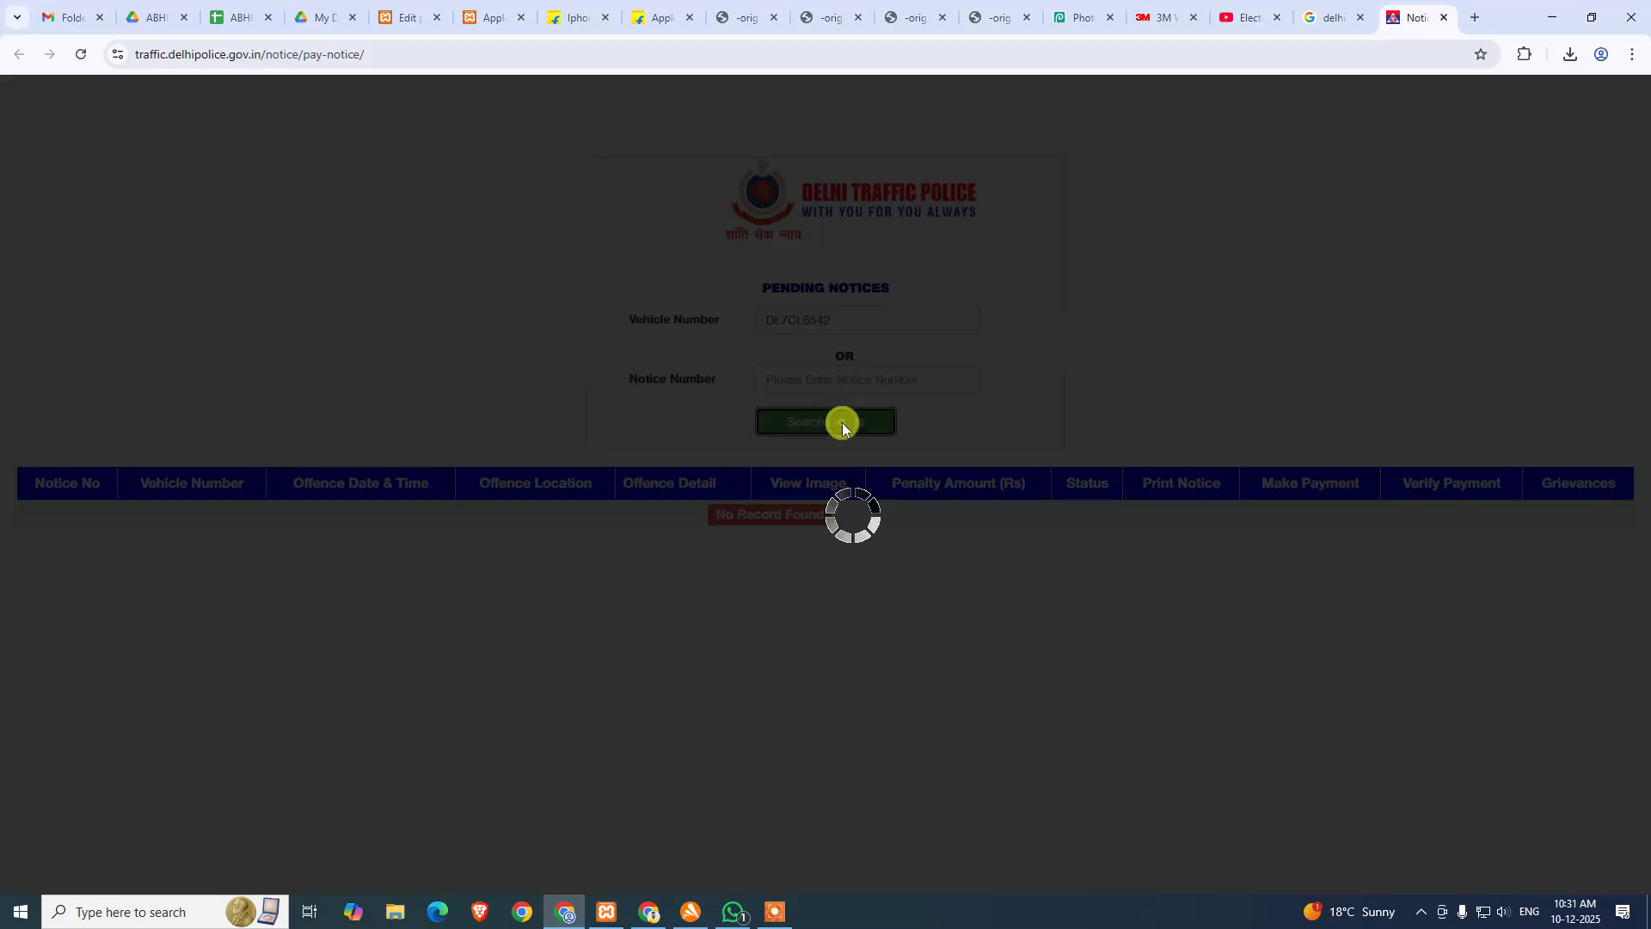
pyautogui.doubleClick(851, 320)
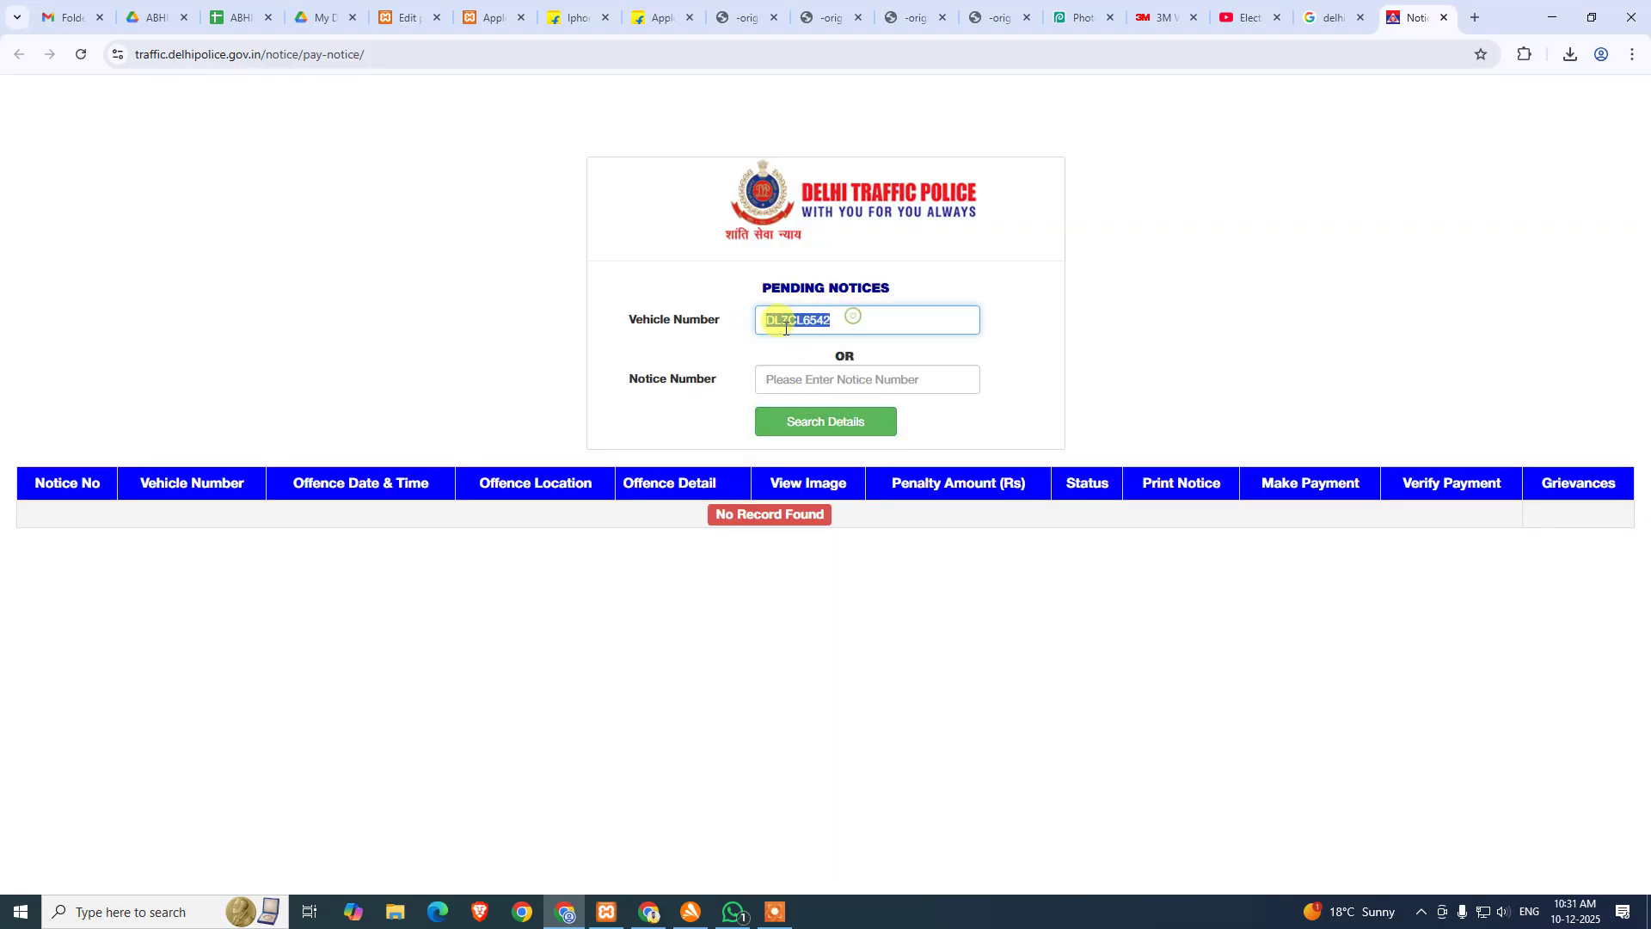
pyautogui.click(867, 335)
pyautogui.hotkey('shift', 'Left')
pyautogui.hotkey('shift', 'Left')
pyautogui.hotkey('shift', 'Left')
pyautogui.hotkey('shift', 'Left')
pyautogui.hotkey('shift', 'Left')
pyautogui.hotkey('shift', 'Left')
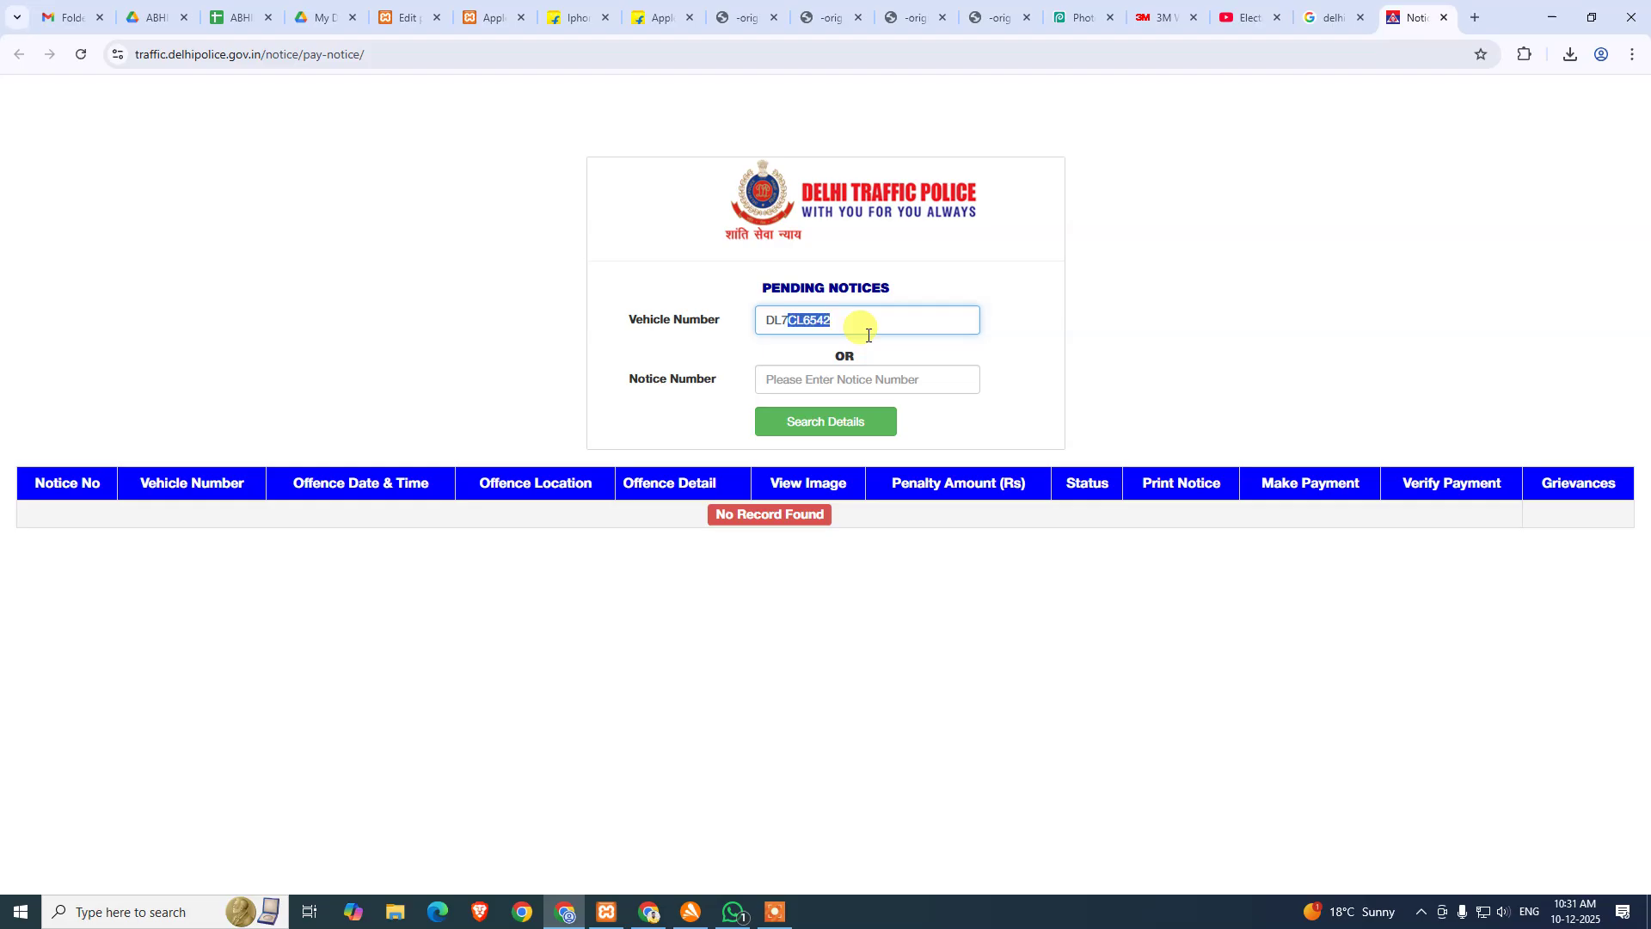
pyautogui.write('SBH6324')
pyautogui.click(798, 421)
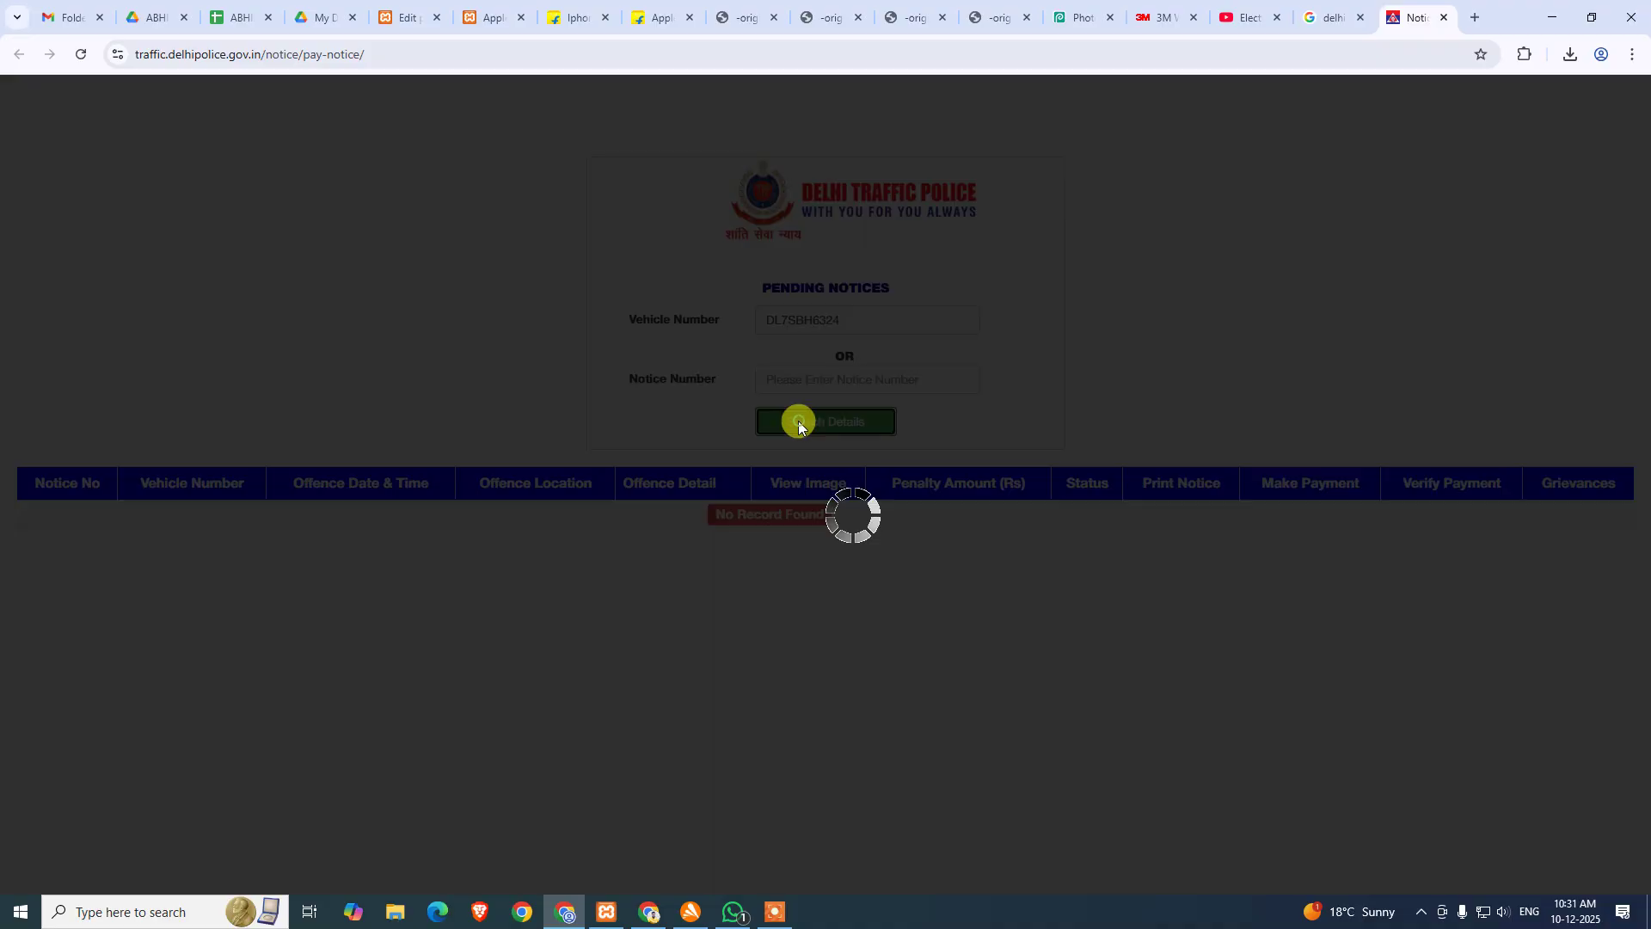
pyautogui.doubleClick(895, 312)
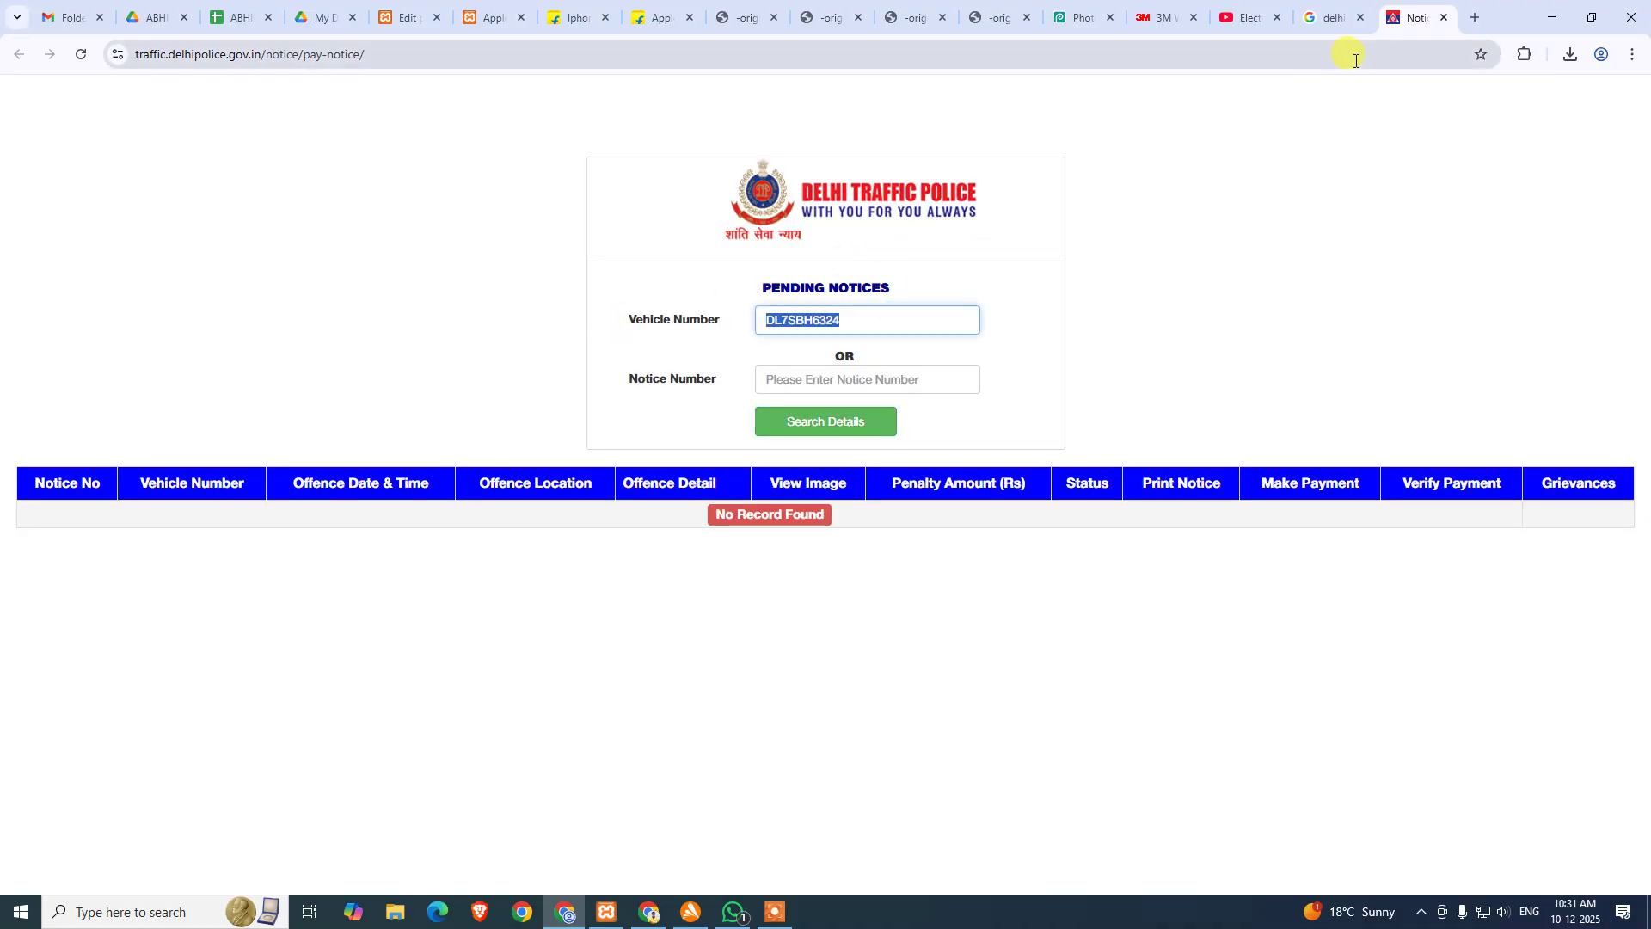
pyautogui.click(1444, 17)
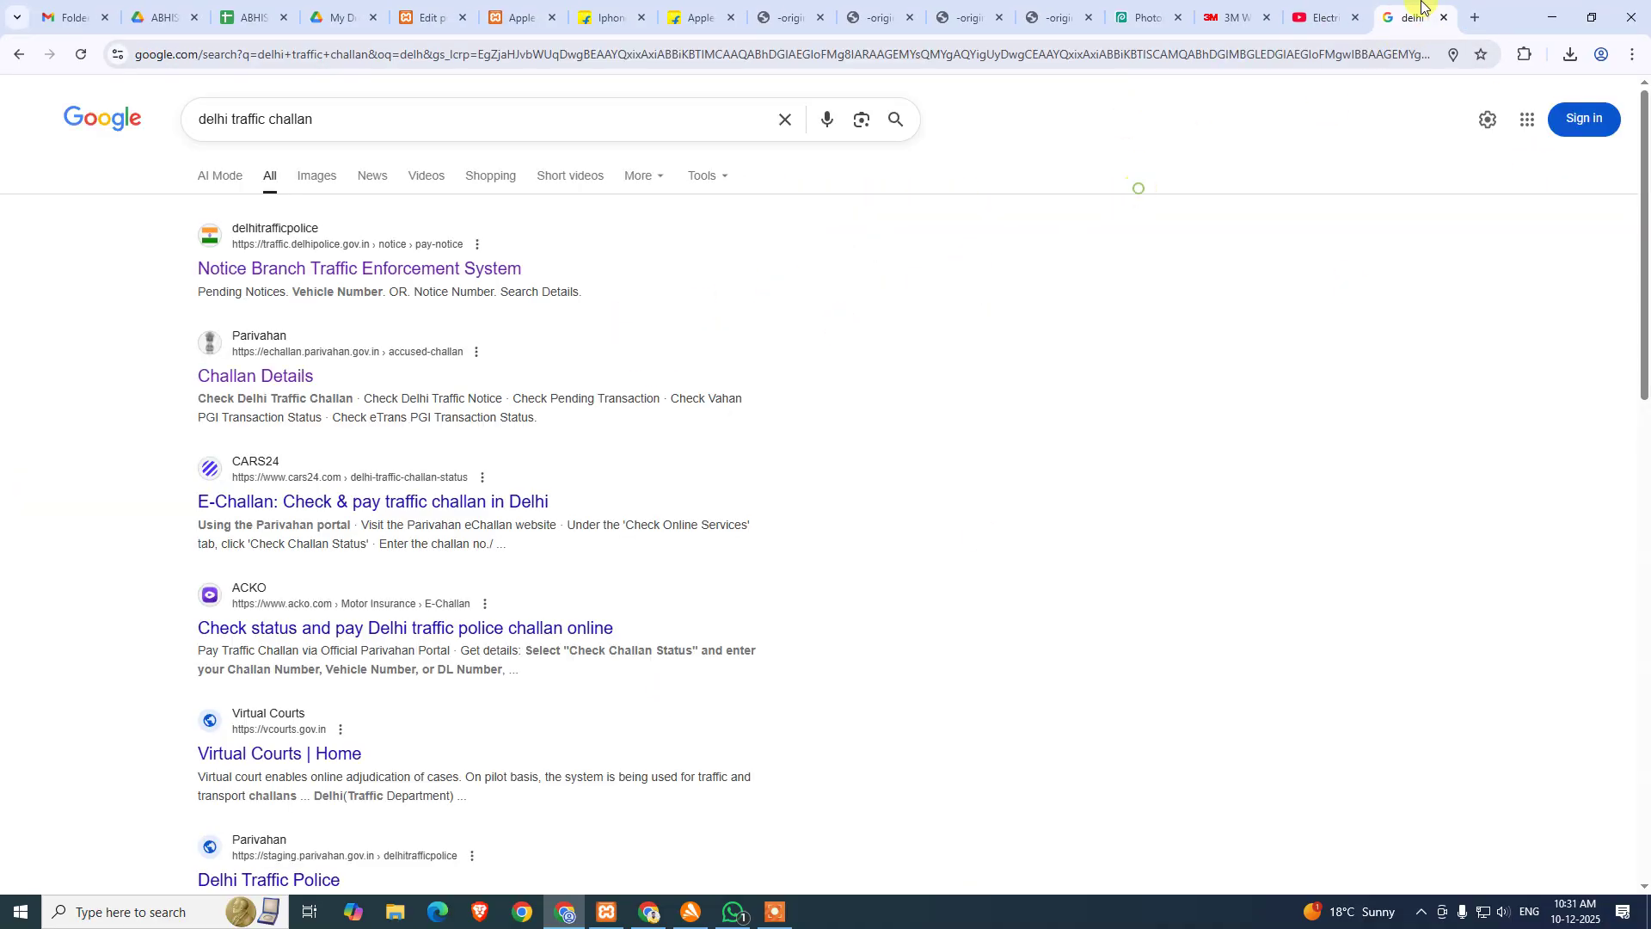
# - Close the Google results tab and return to the Apple iPhone 16 storefront page at ₹69,900.00
pyautogui.click(1443, 17)
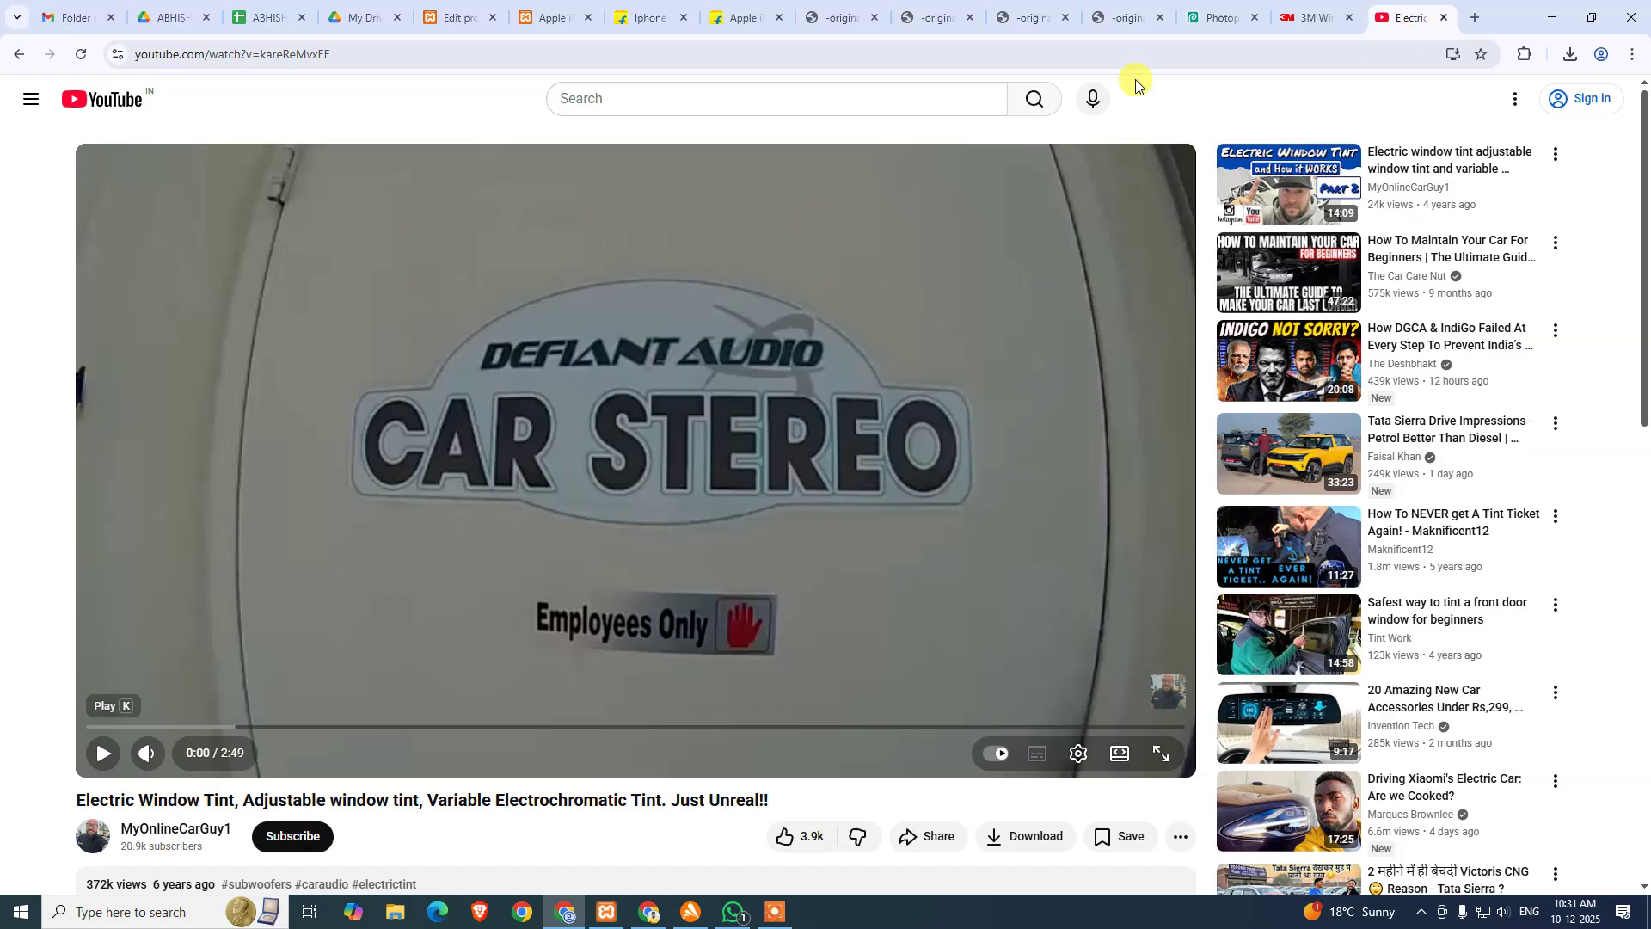
pyautogui.click(536, 18)
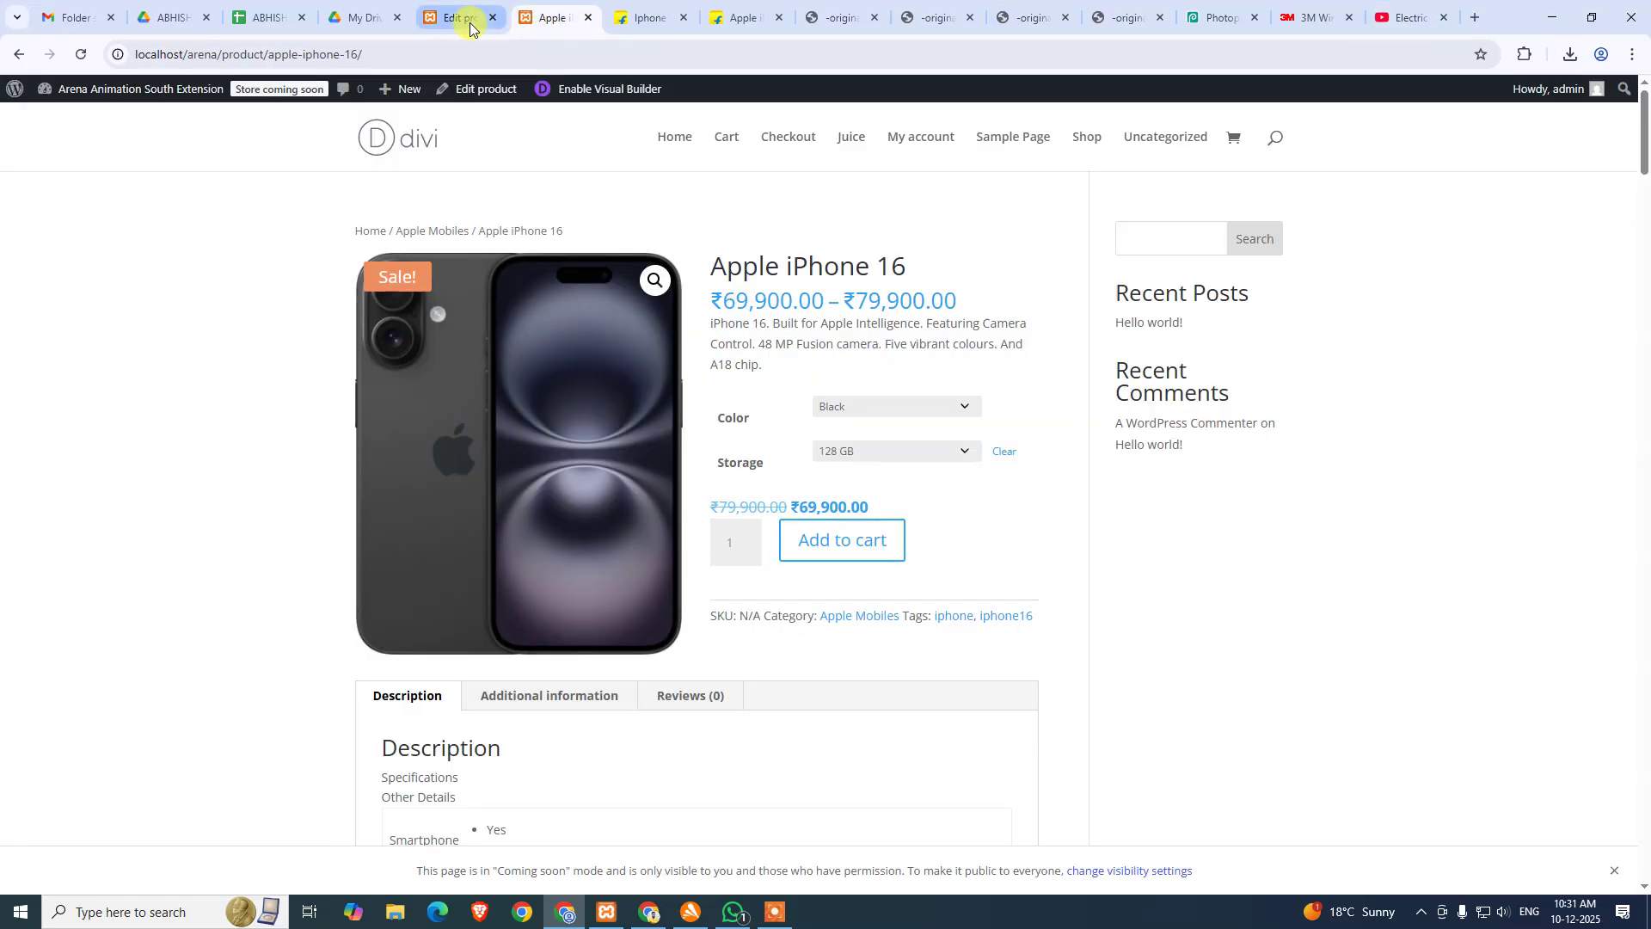
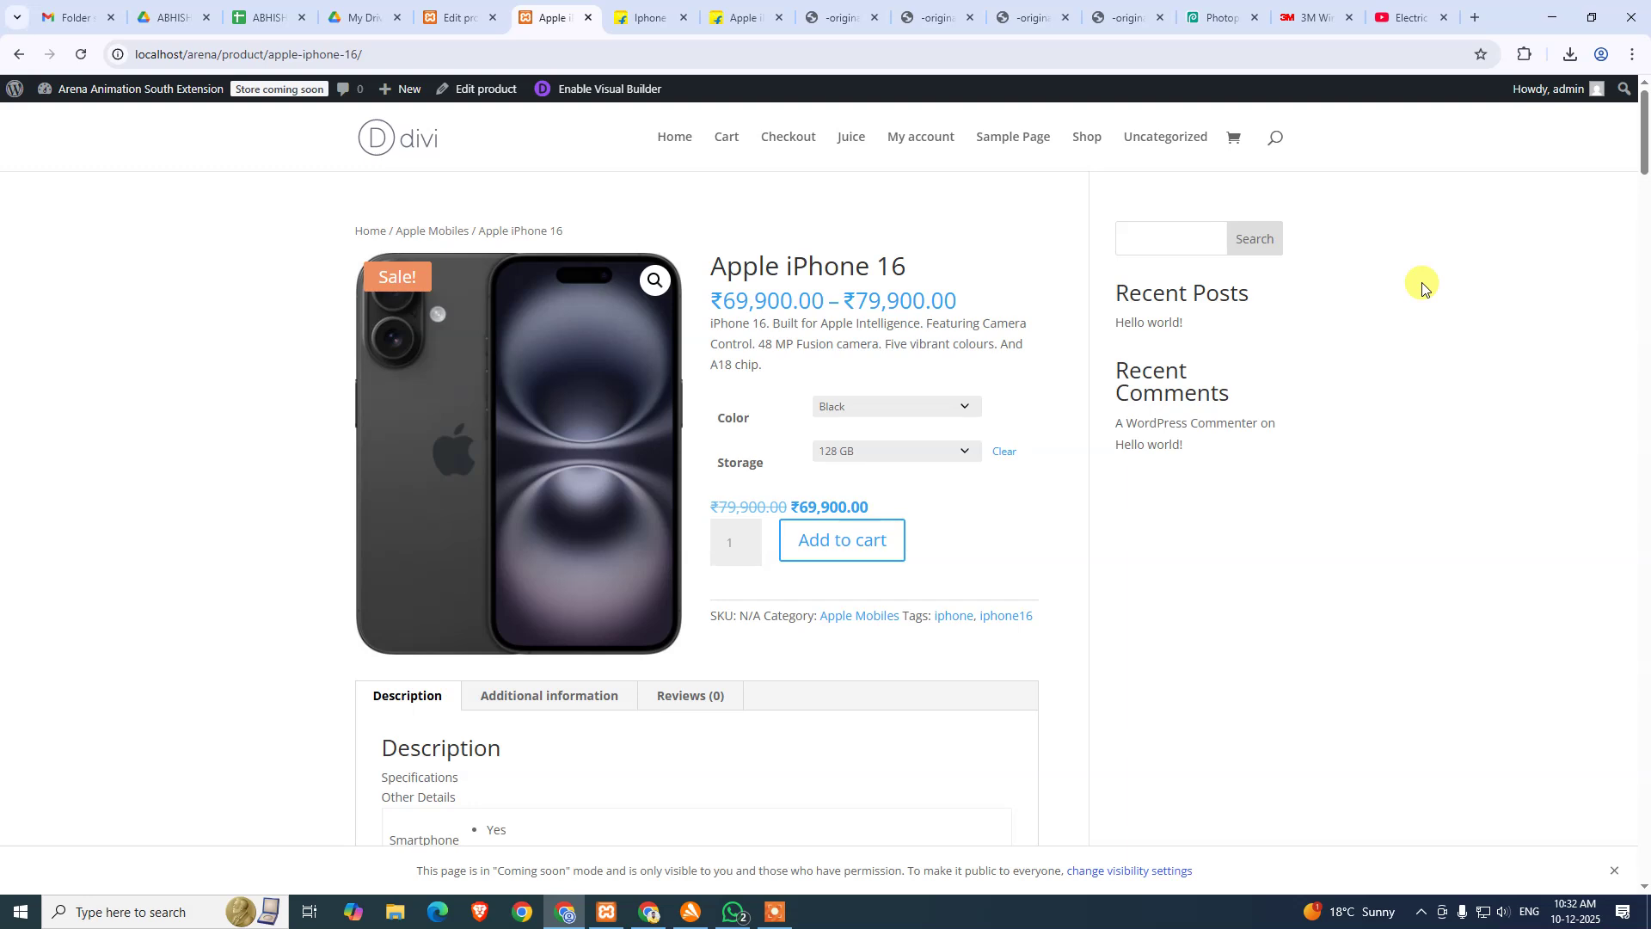
# - Open a new blank browser tab next to the Apple iPhone 16 product page
pyautogui.click(1476, 18)
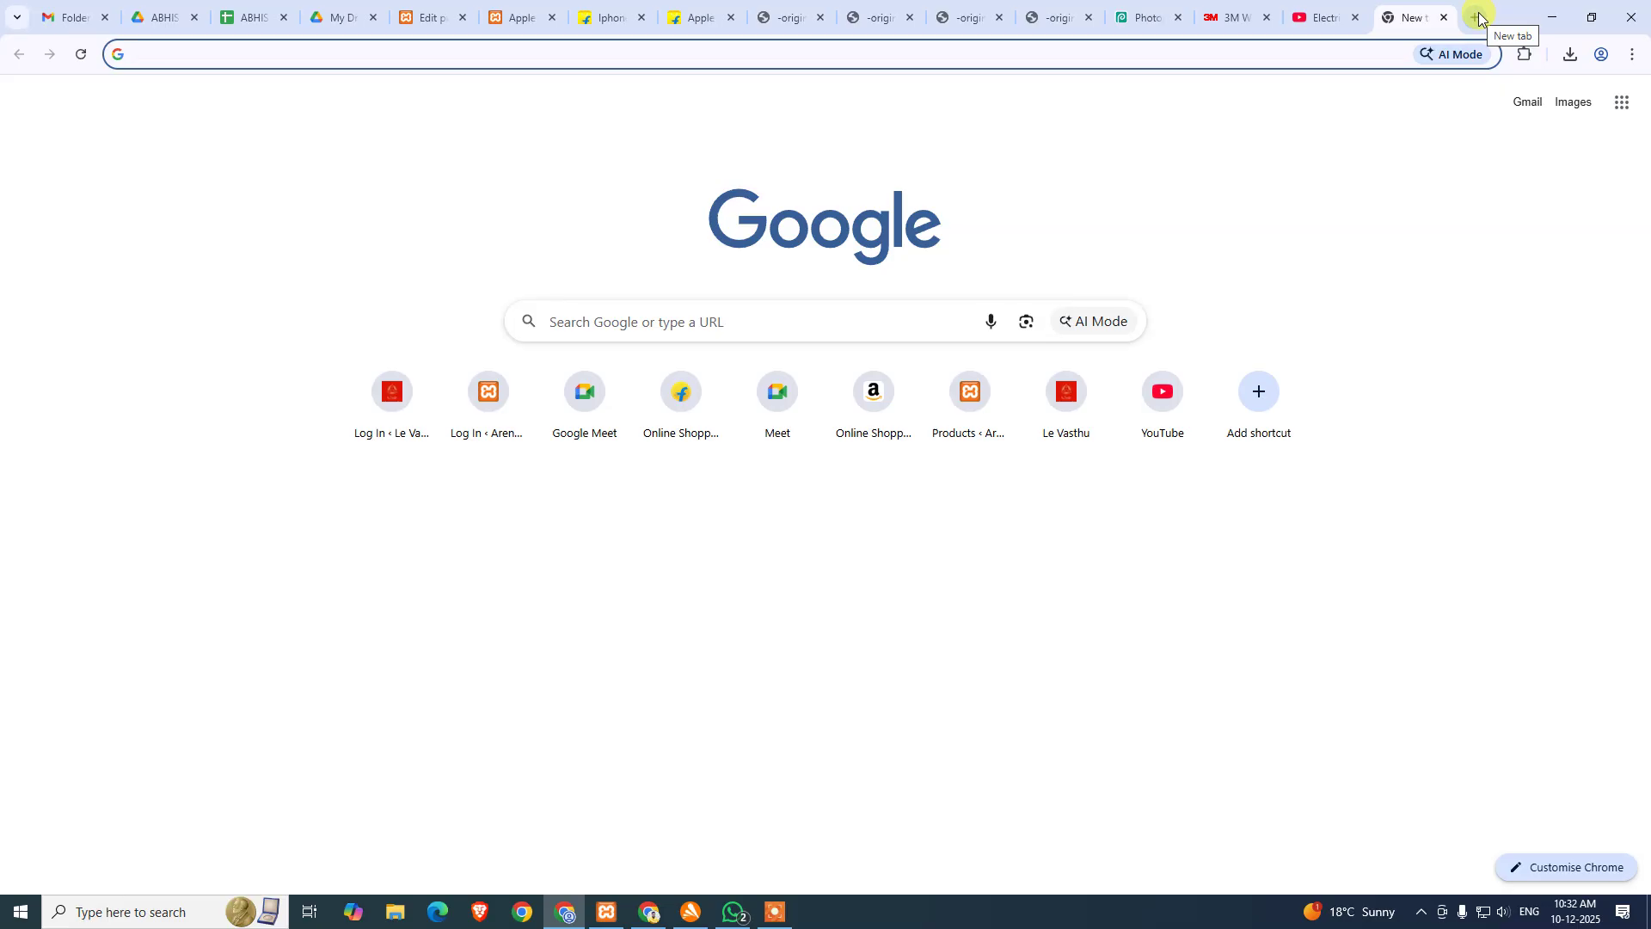
# - Search Google for 'evening court' and open the Delhi Traffic Police Evening Court appointment page
pyautogui.write('evening')
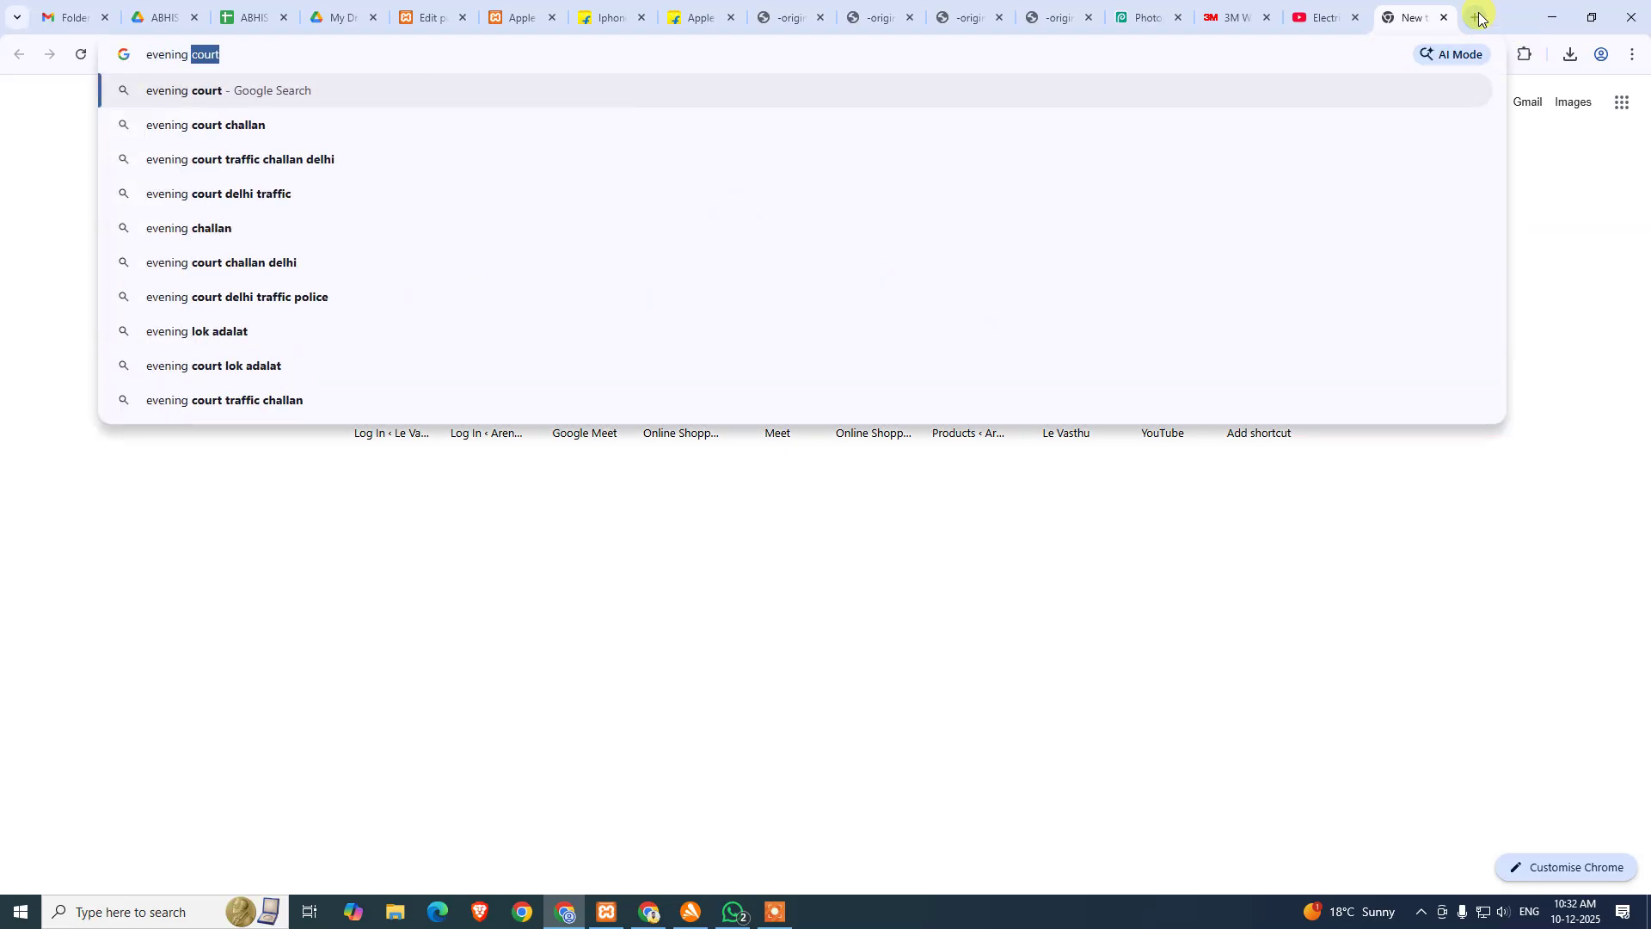
pyautogui.press('Return')
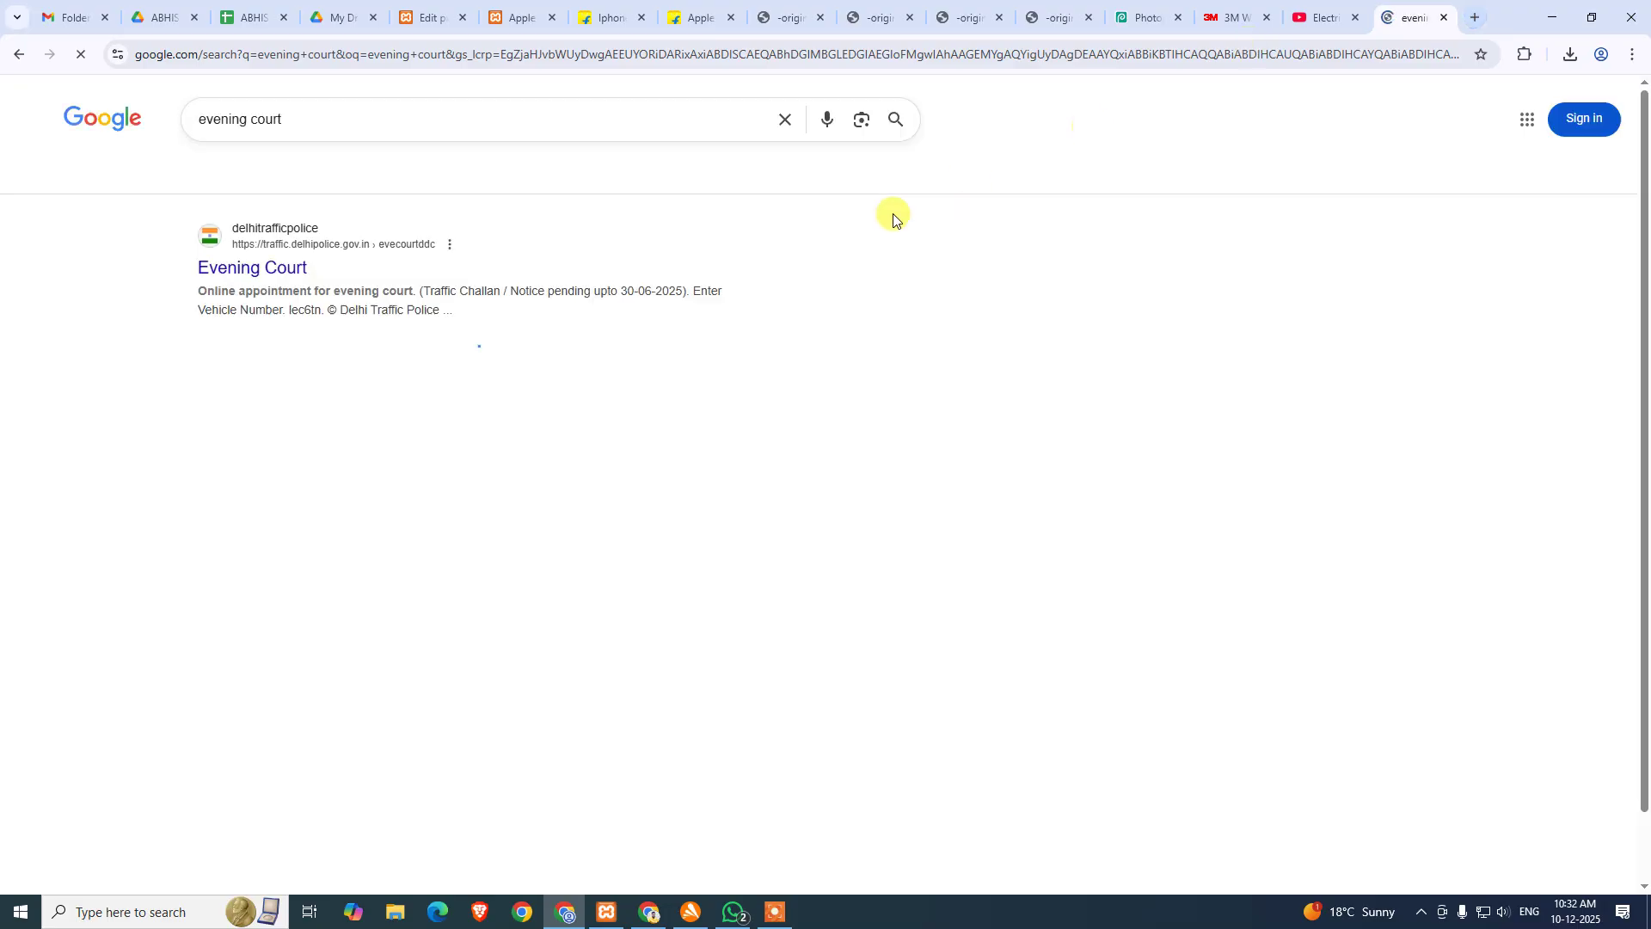
pyautogui.click(365, 277)
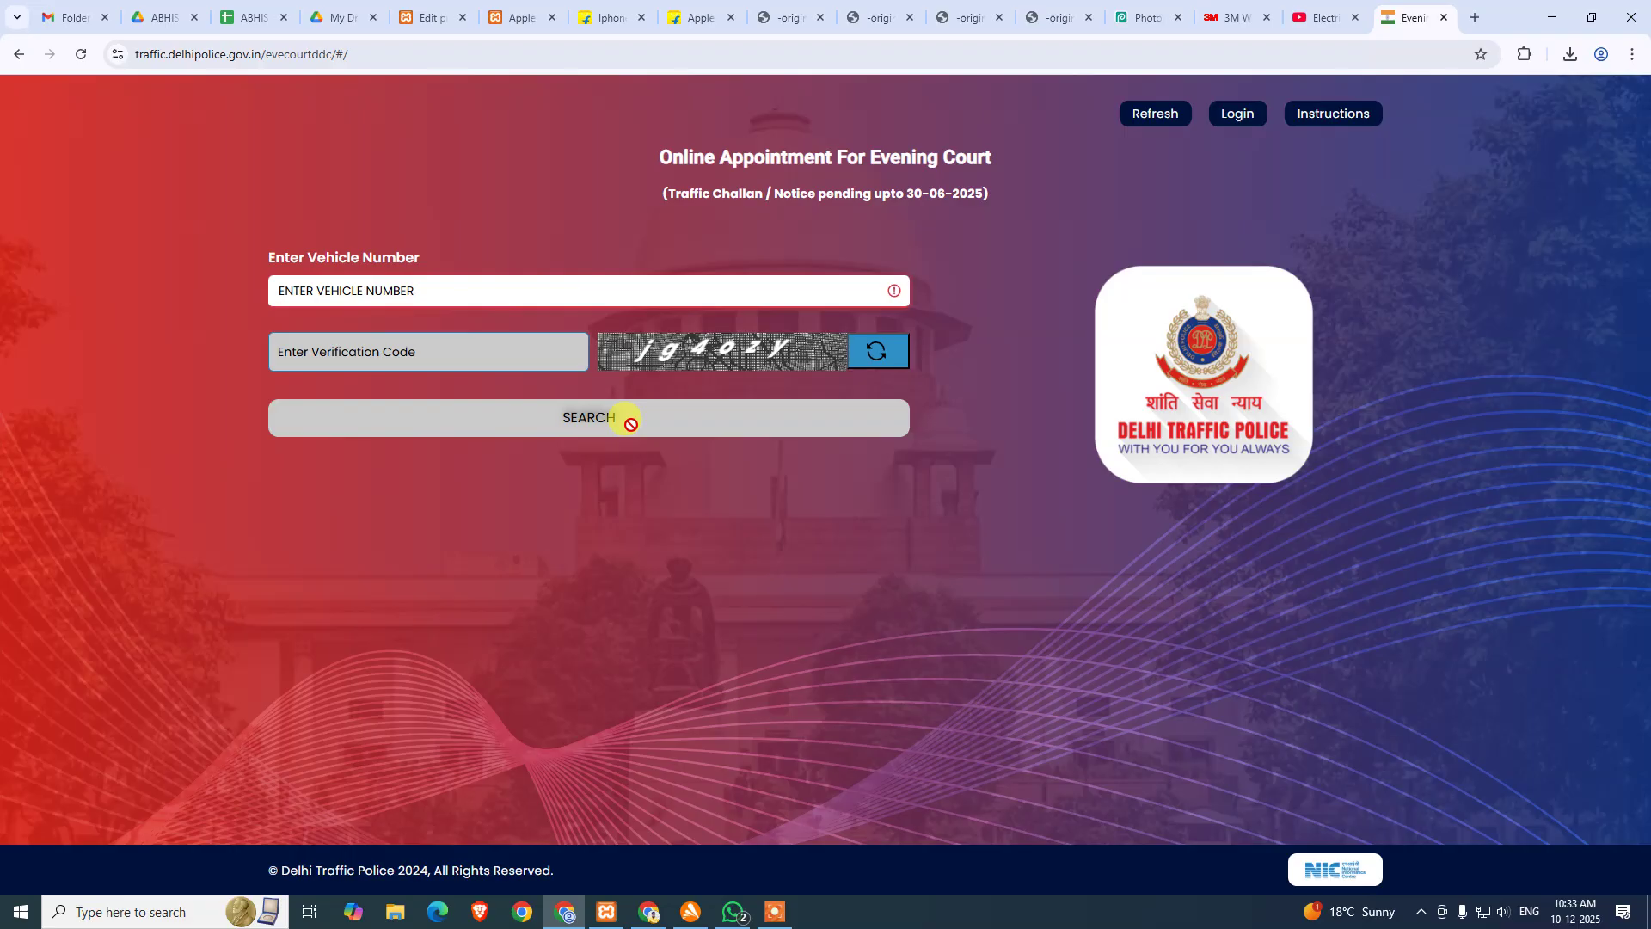
# - Enter the vehicle number, begin the verification code, then copy the vehicle number
pyautogui.write('DL')
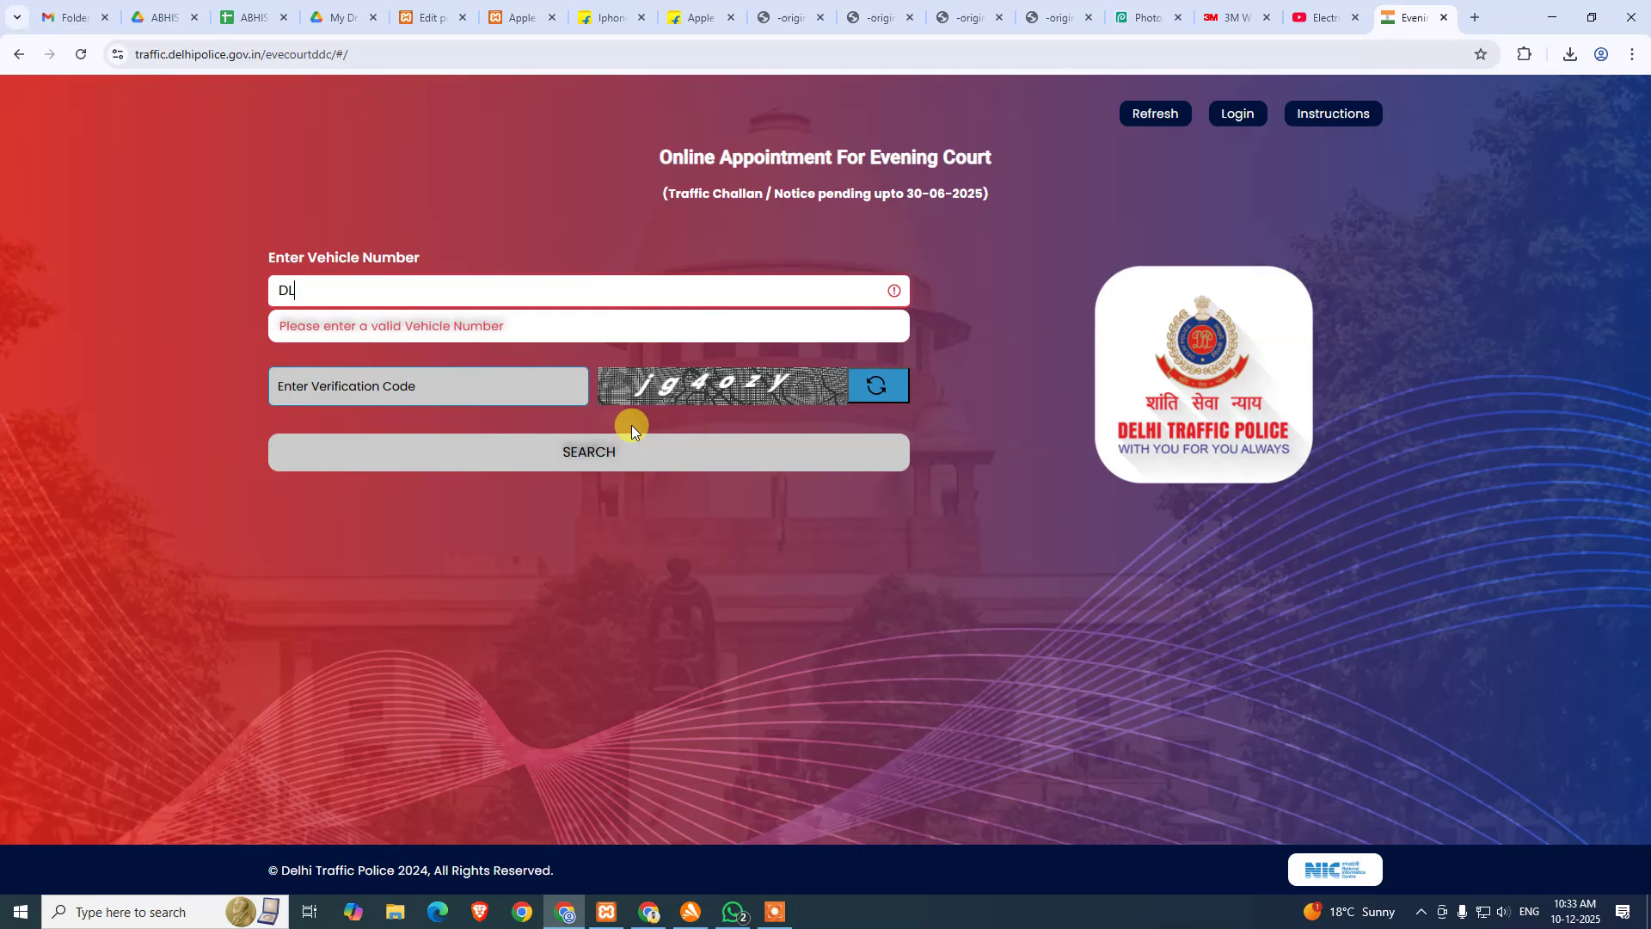
pyautogui.write('1SAL1915')
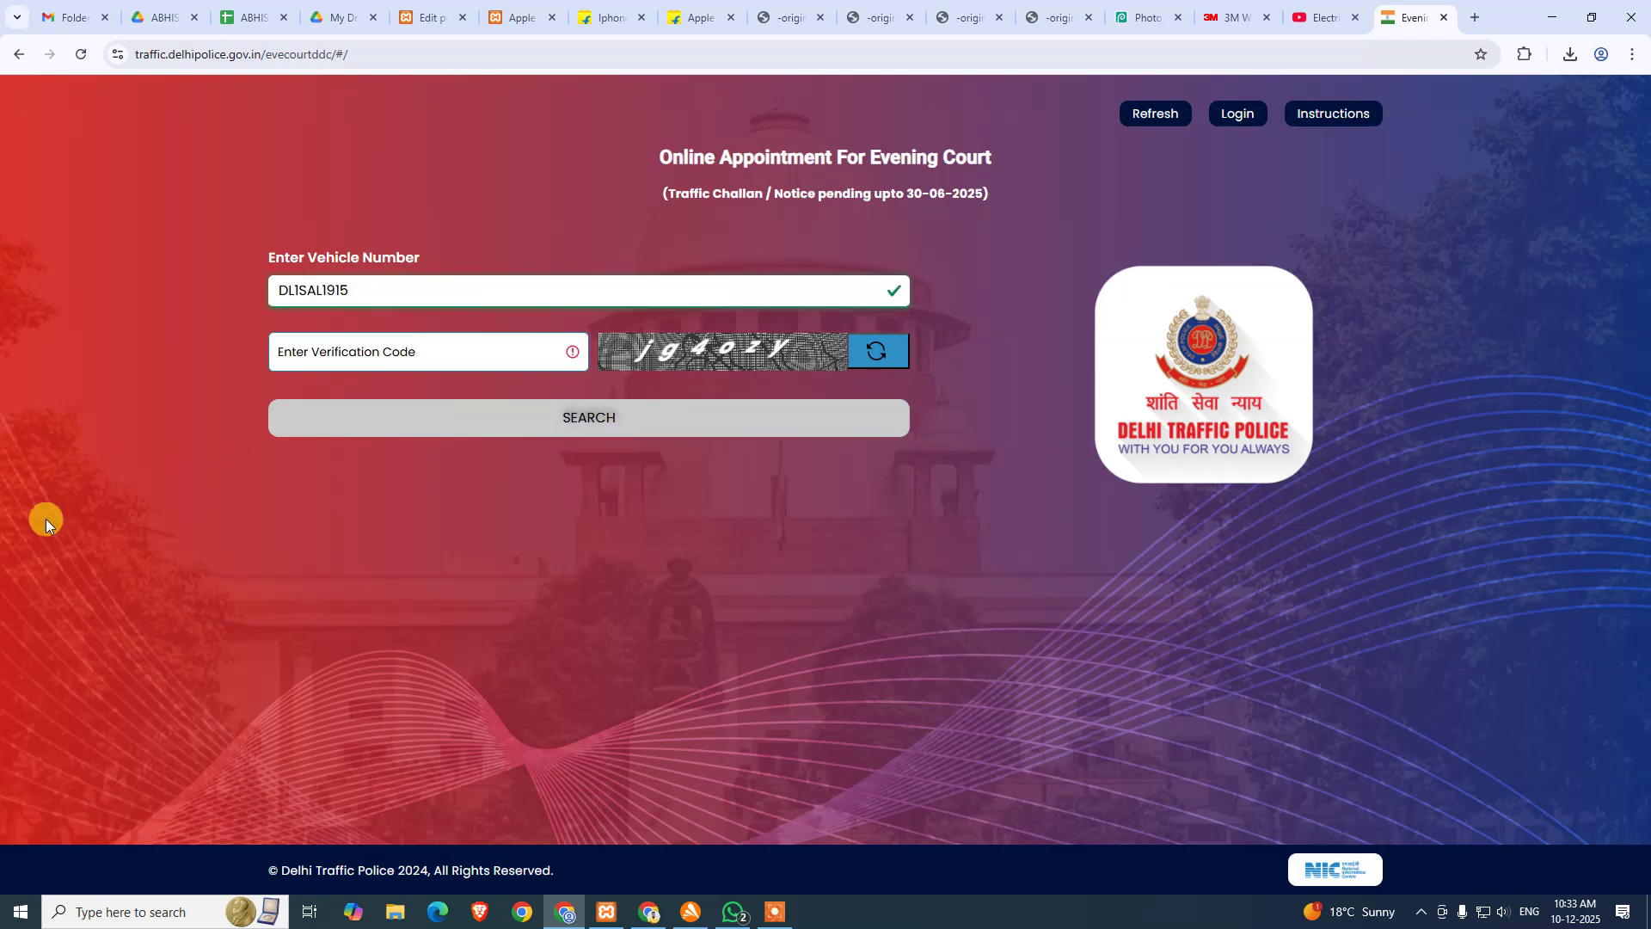
pyautogui.click(335, 354)
pyautogui.write('j')
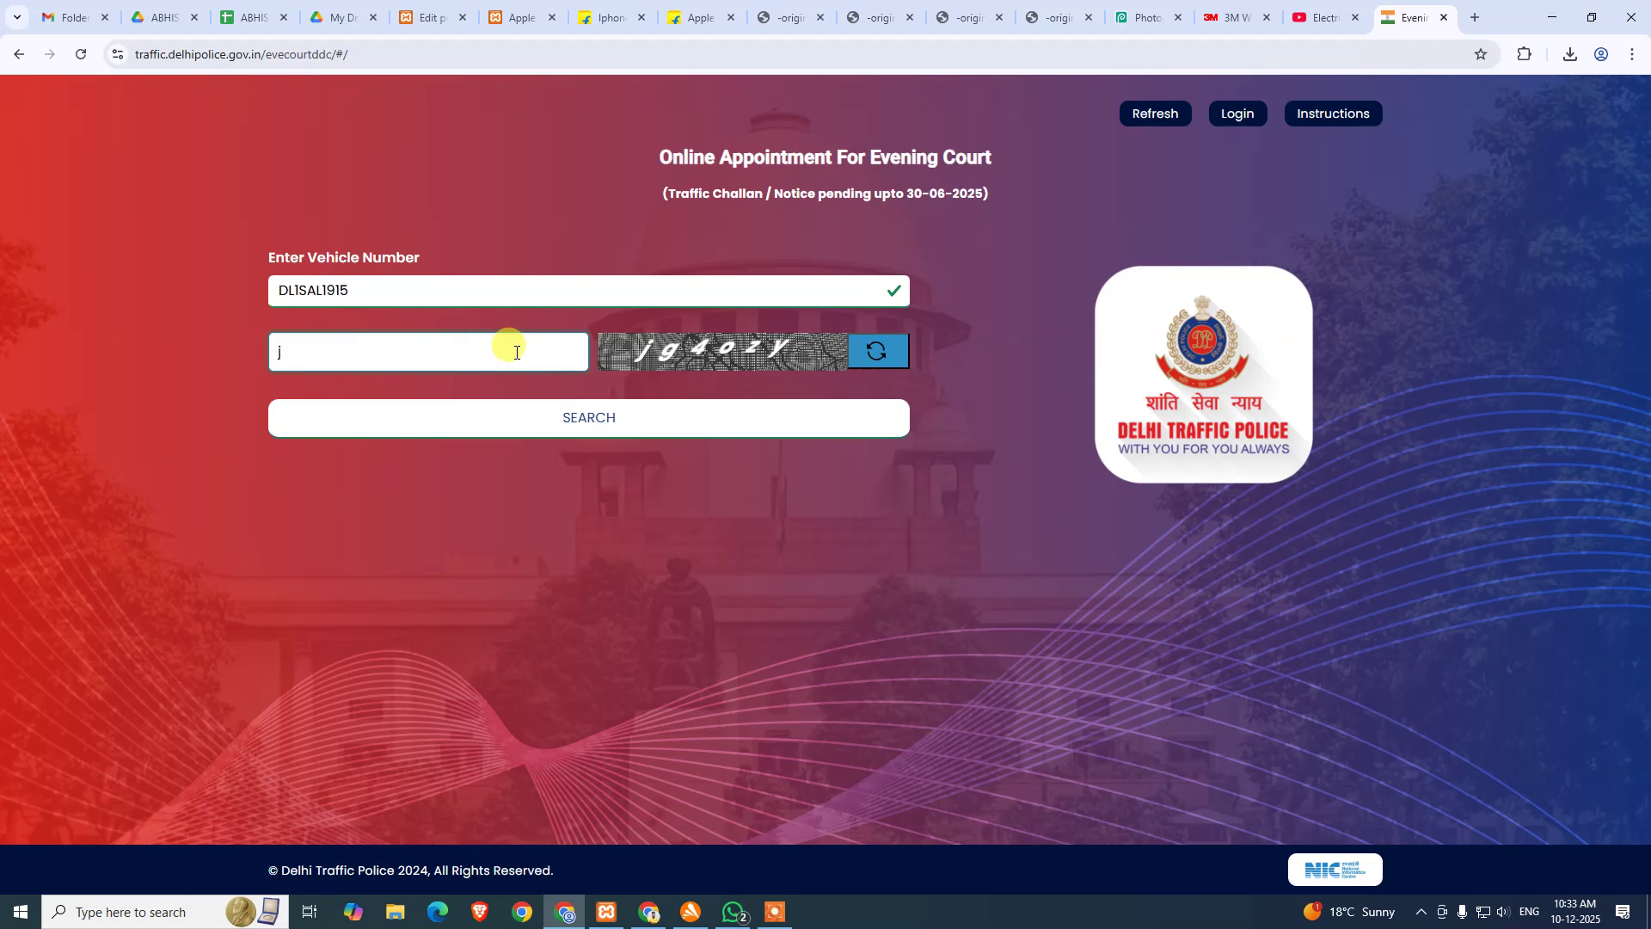
pyautogui.moveTo(387, 290); pyautogui.dragTo(100, 282)
pyautogui.hotkey('ctrl', 'c')
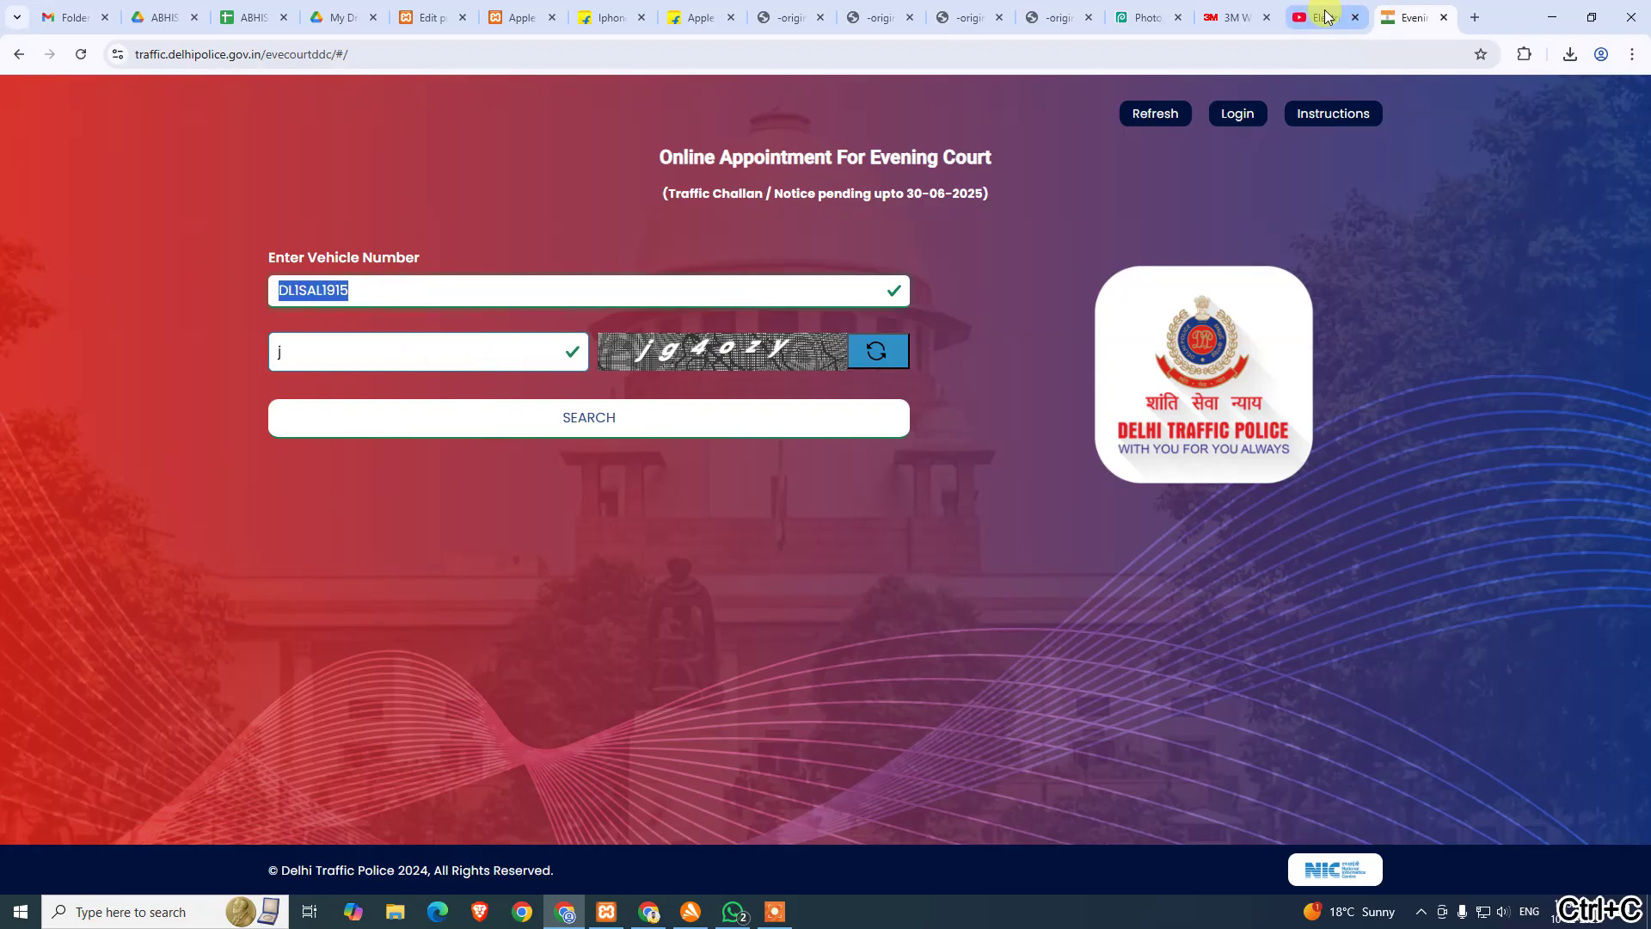
# - In a new tab, search 'delhi traffic challan', open Pending Notices and paste the vehicle number
pyautogui.click(1476, 18)
pyautogui.write('d')
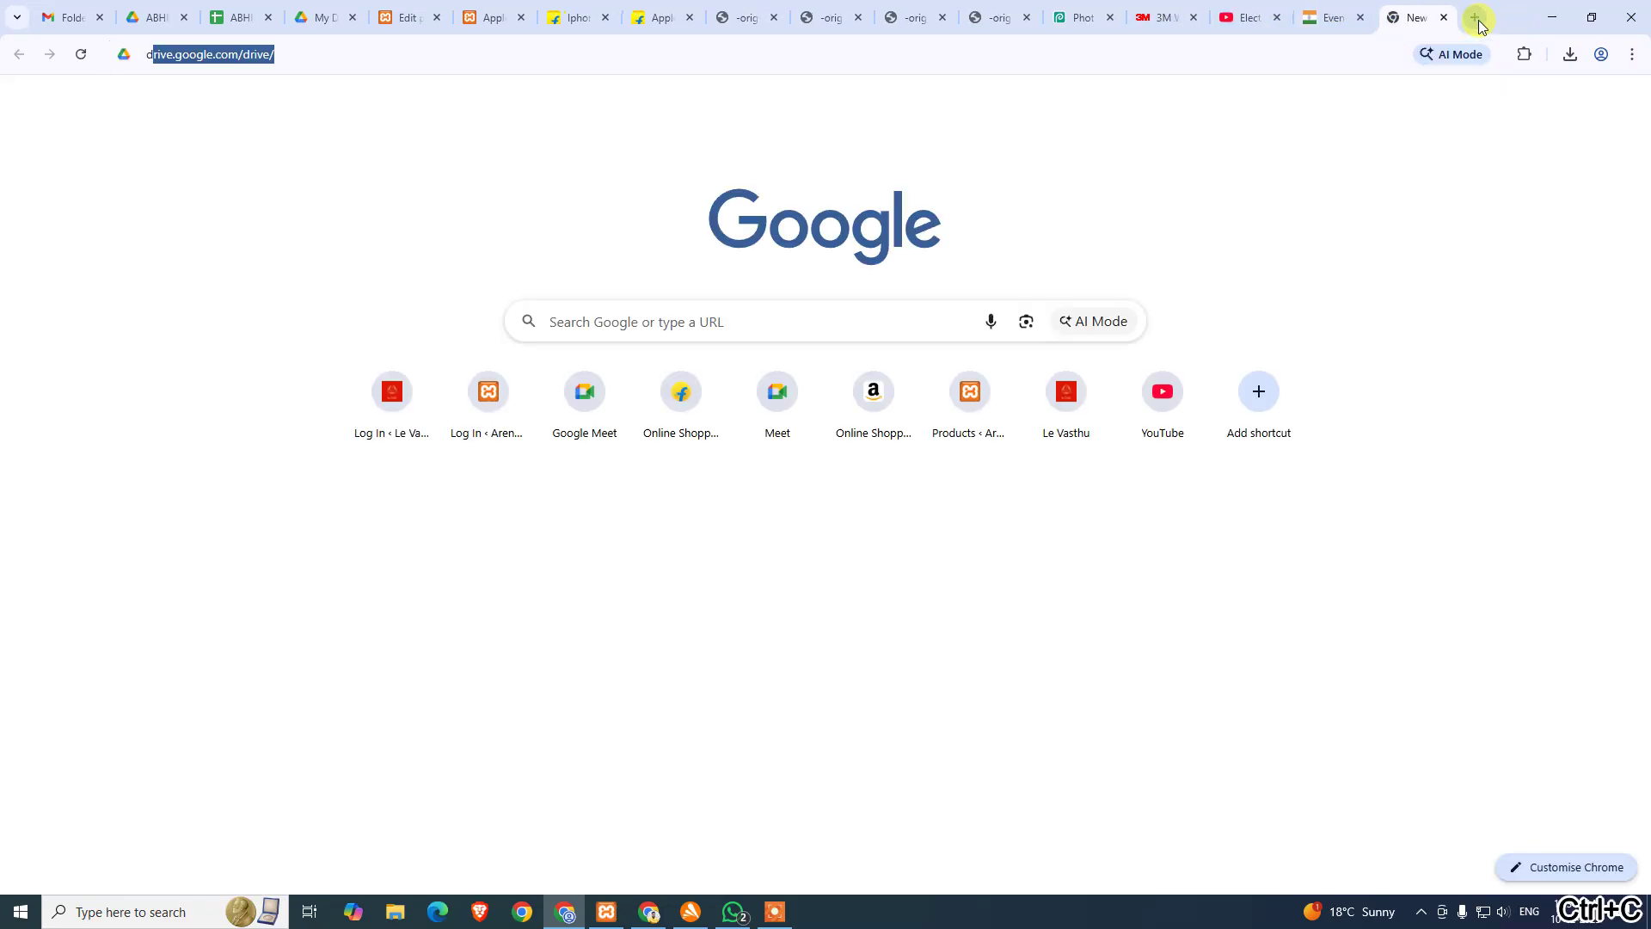
pyautogui.write('elhi')
pyautogui.press('Return')
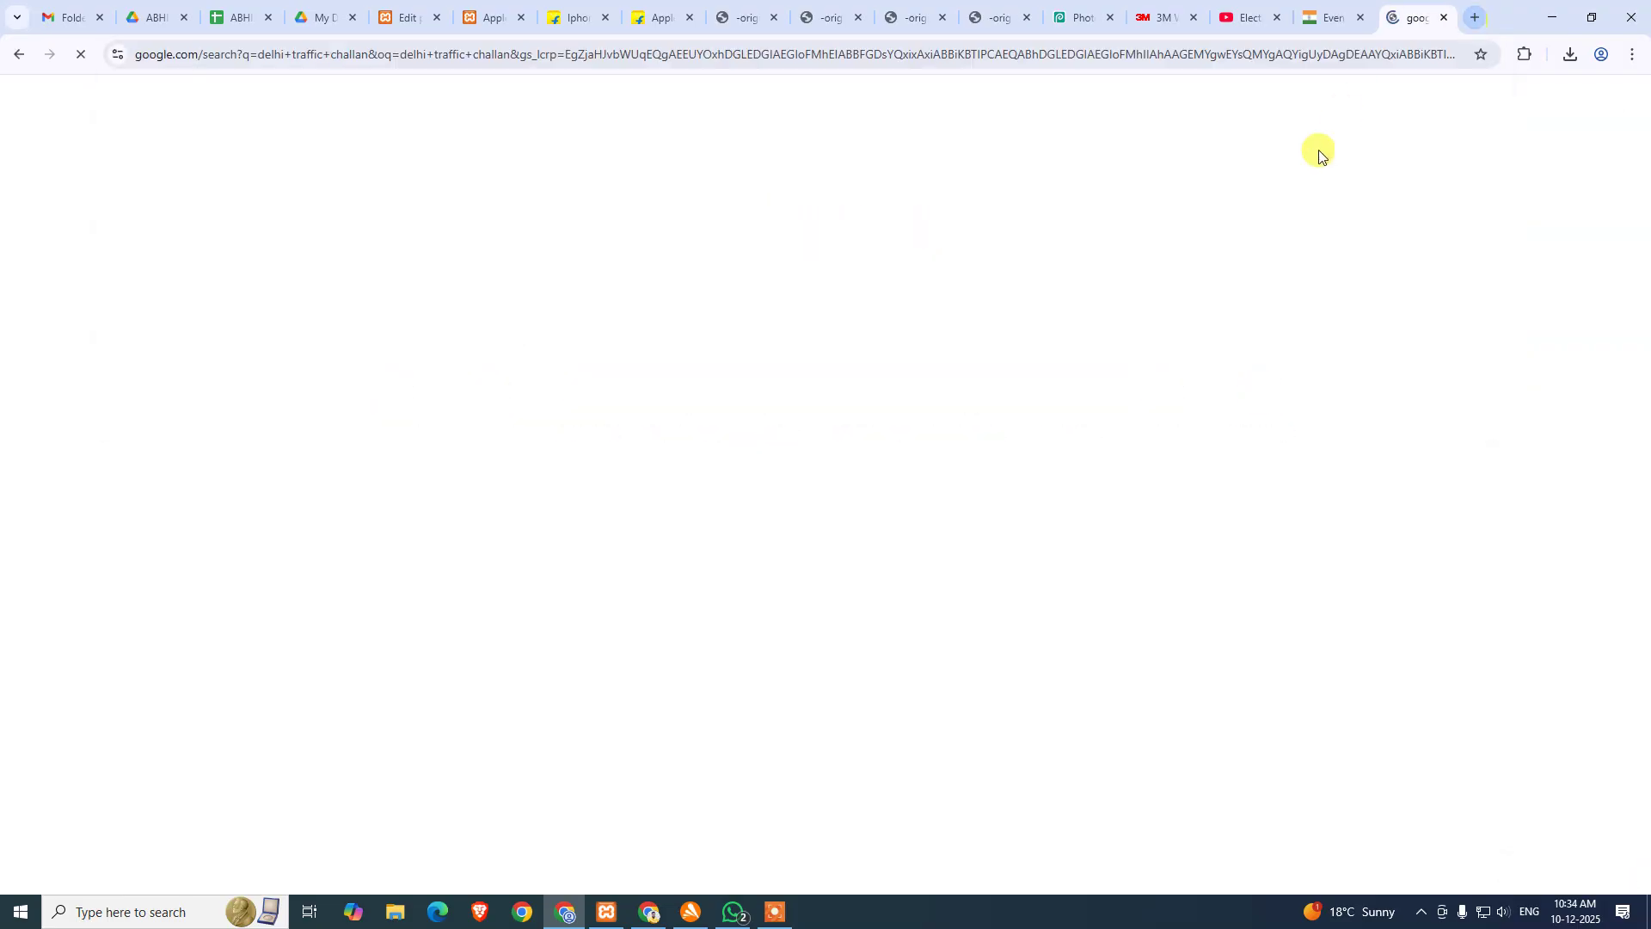
pyautogui.click(389, 272)
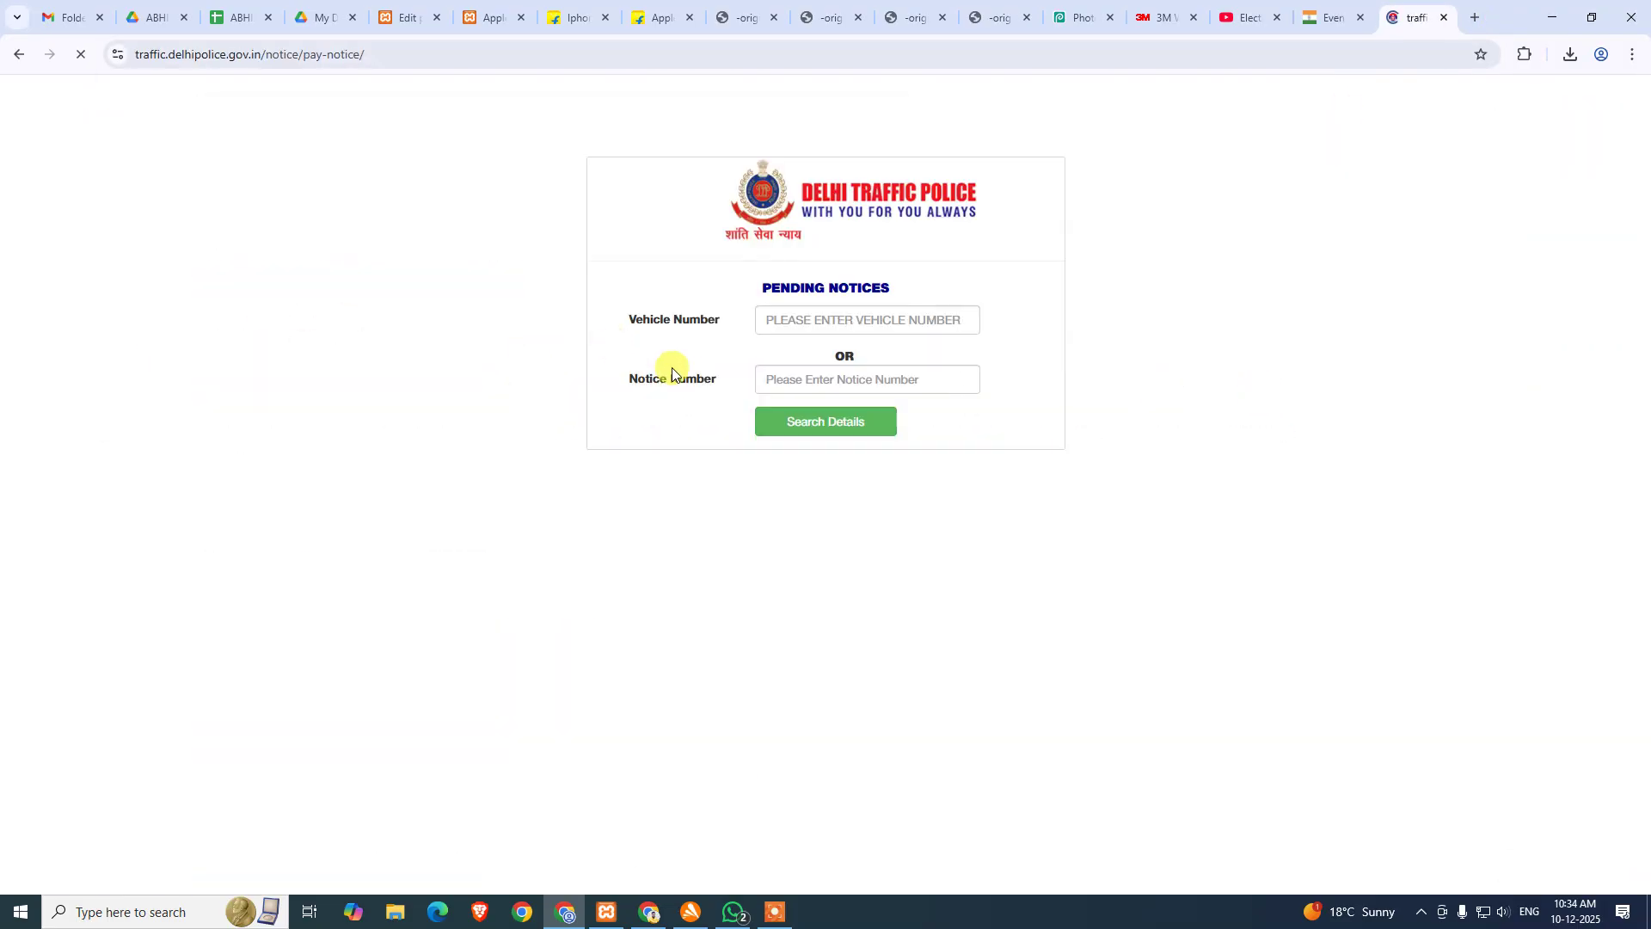
pyautogui.click(837, 320)
pyautogui.hotkey('ctrl', 'v')
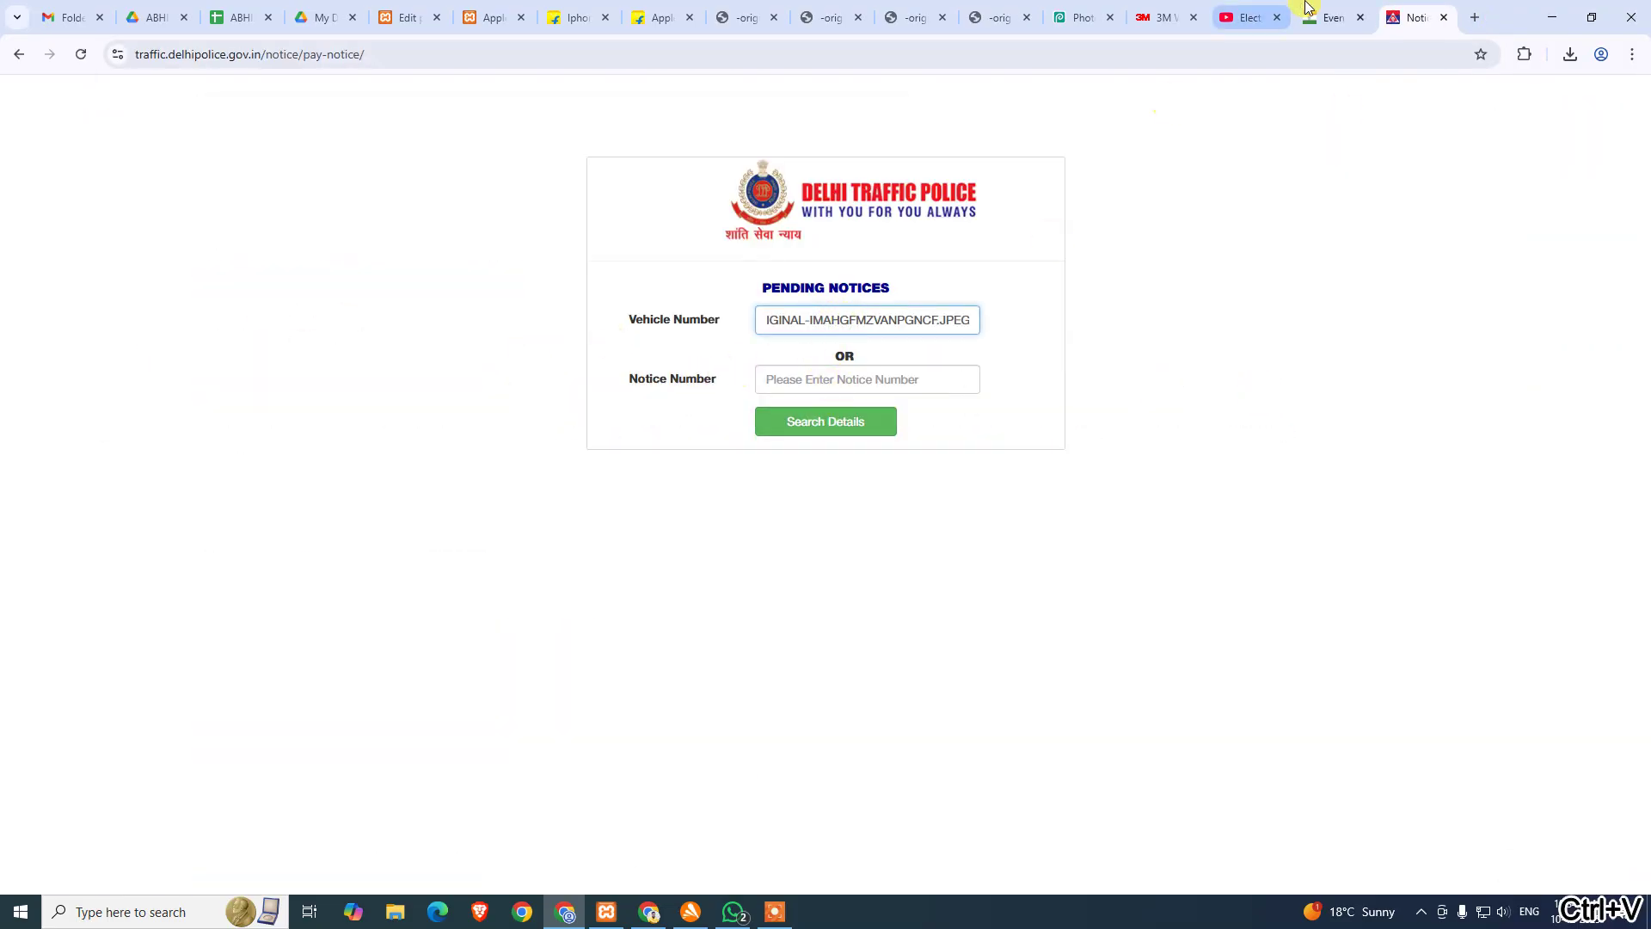
# - Recopy the vehicle number from Evening Court and redo the notices vehicle field entry
pyautogui.click(1333, 17)
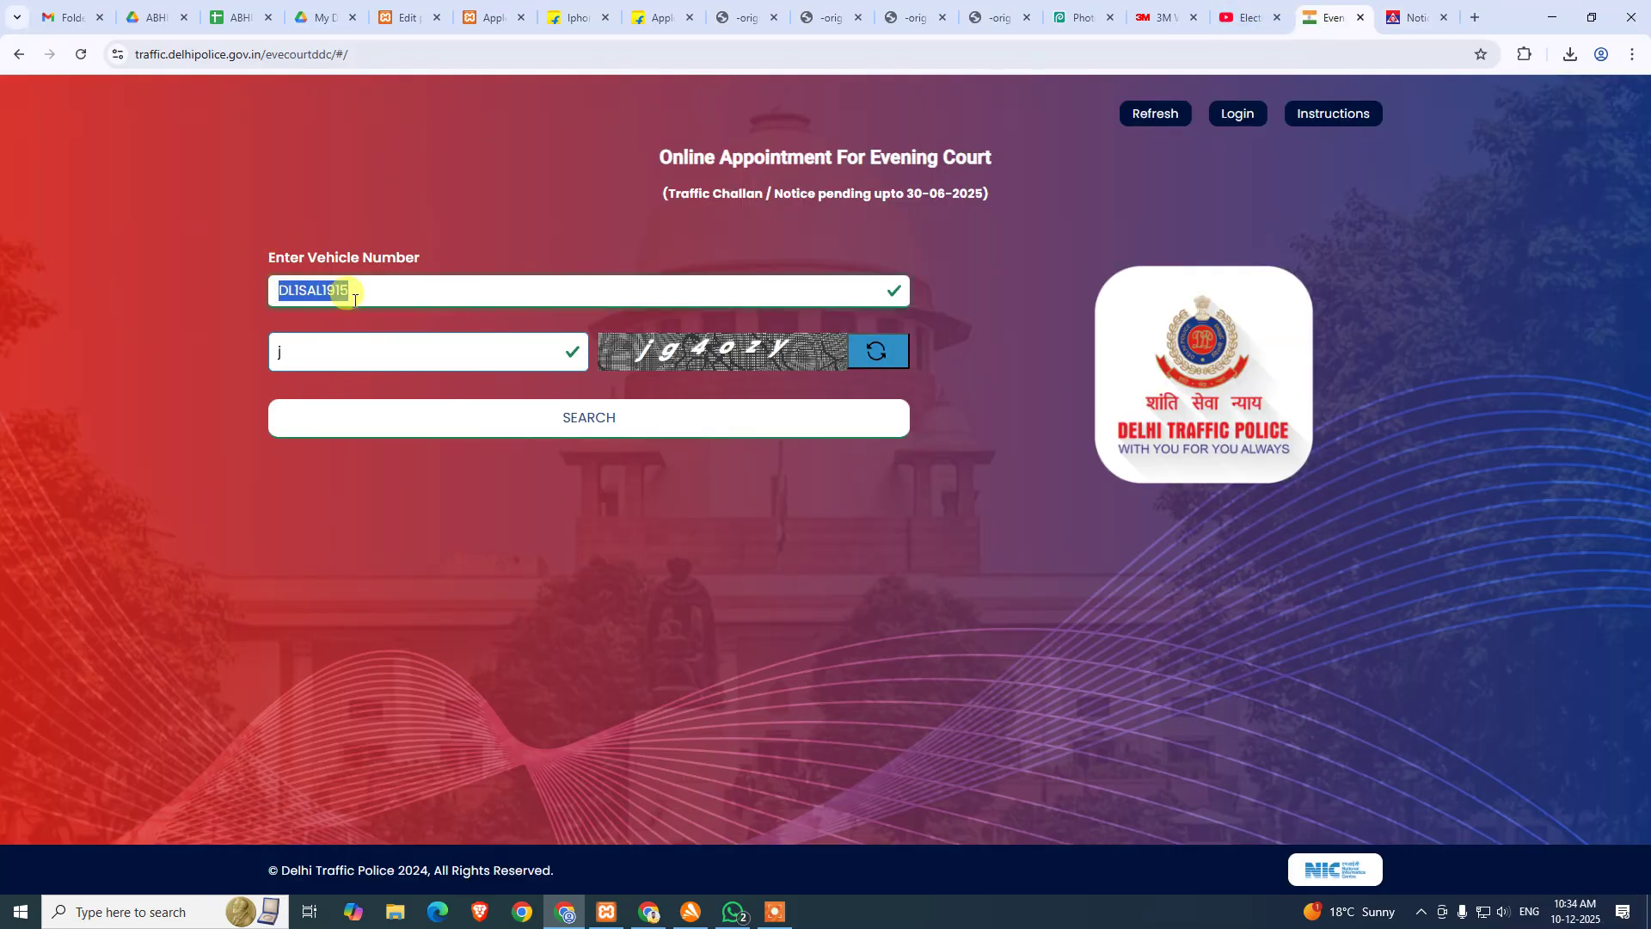
pyautogui.moveTo(395, 293); pyautogui.dragTo(249, 289)
pyautogui.hotkey('ctrl', 'c')
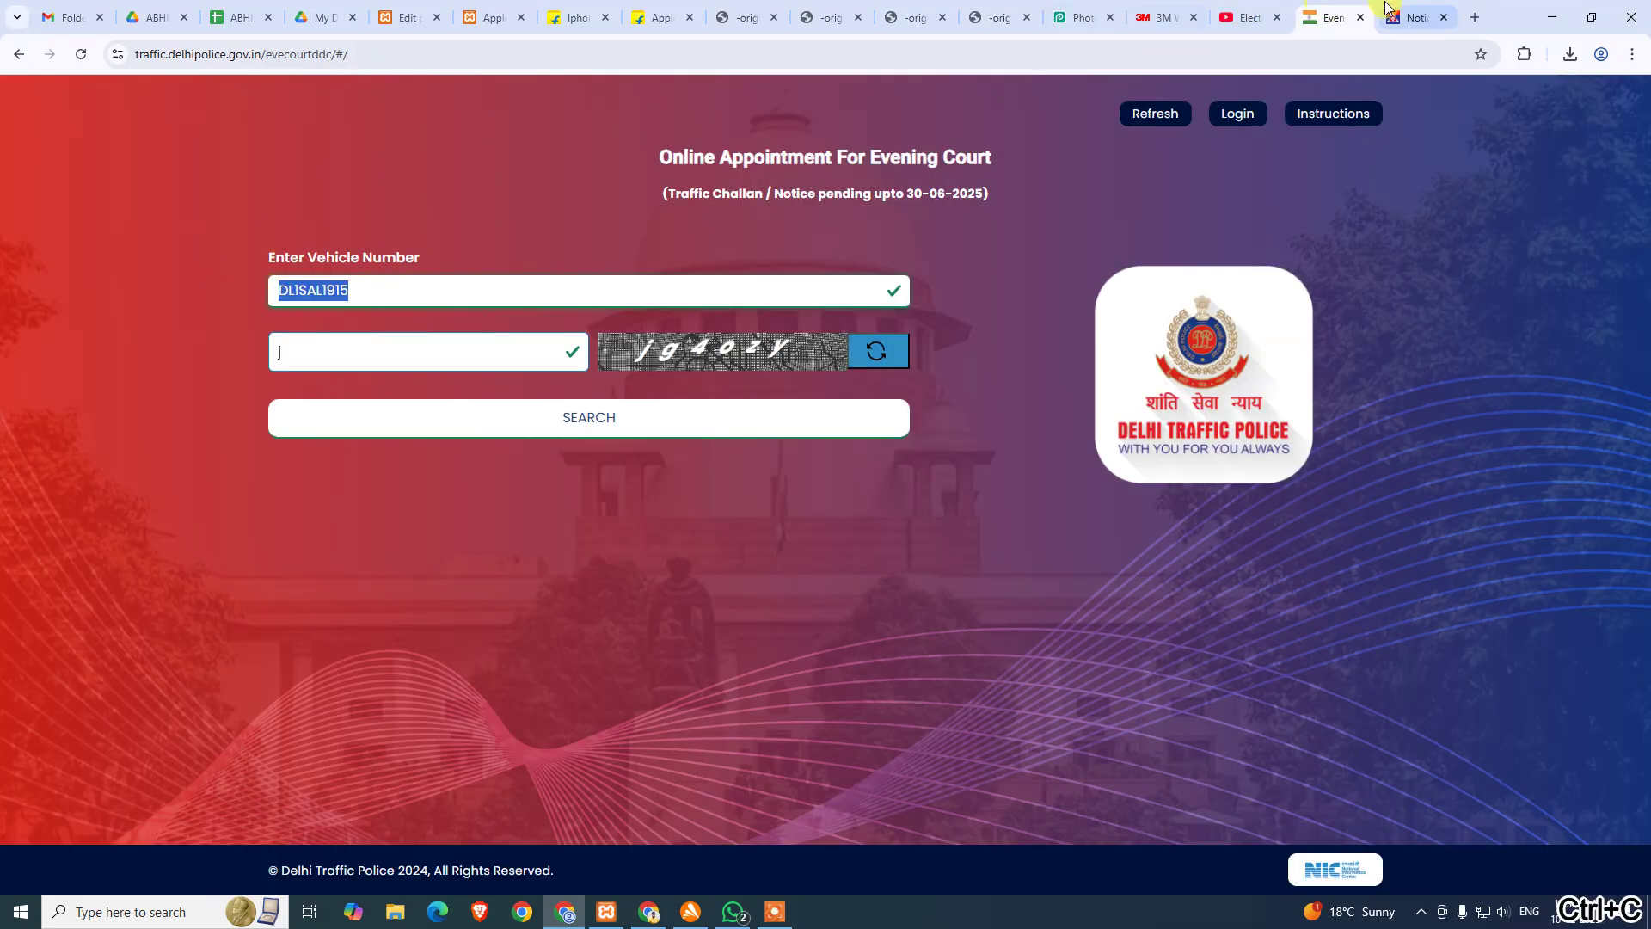
pyautogui.click(1386, 8)
pyautogui.hotkey('ctrl', 'a')
pyautogui.hotkey('ctrl', 'v')
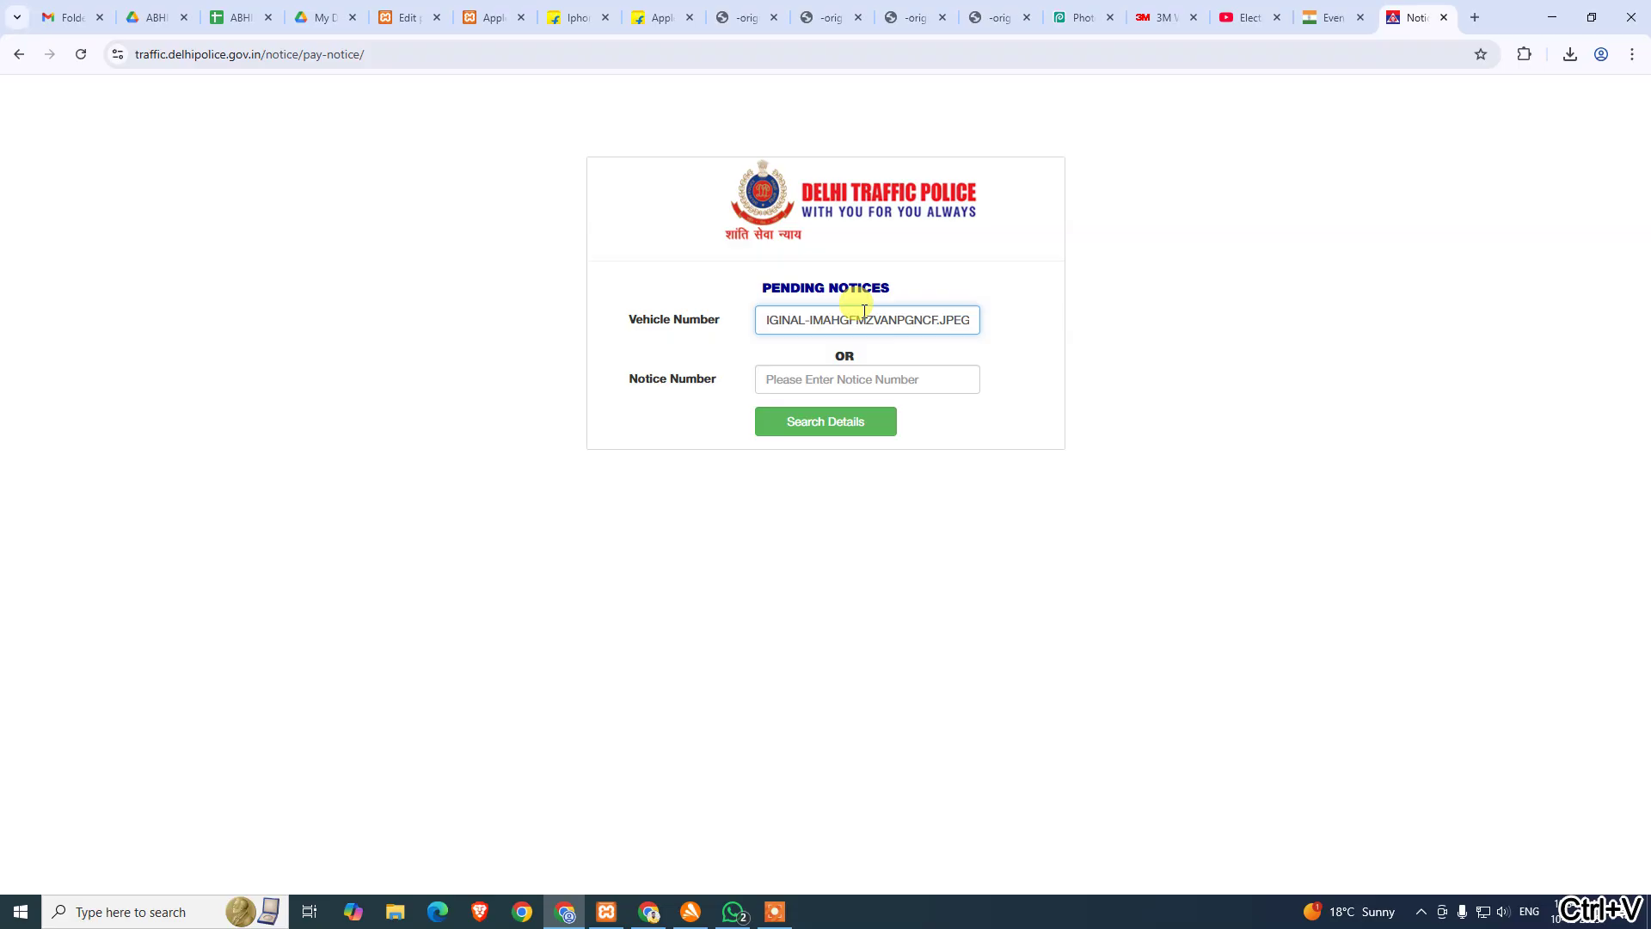
pyautogui.hotkey('ctrl', 'a')
pyautogui.press('BackSpace')
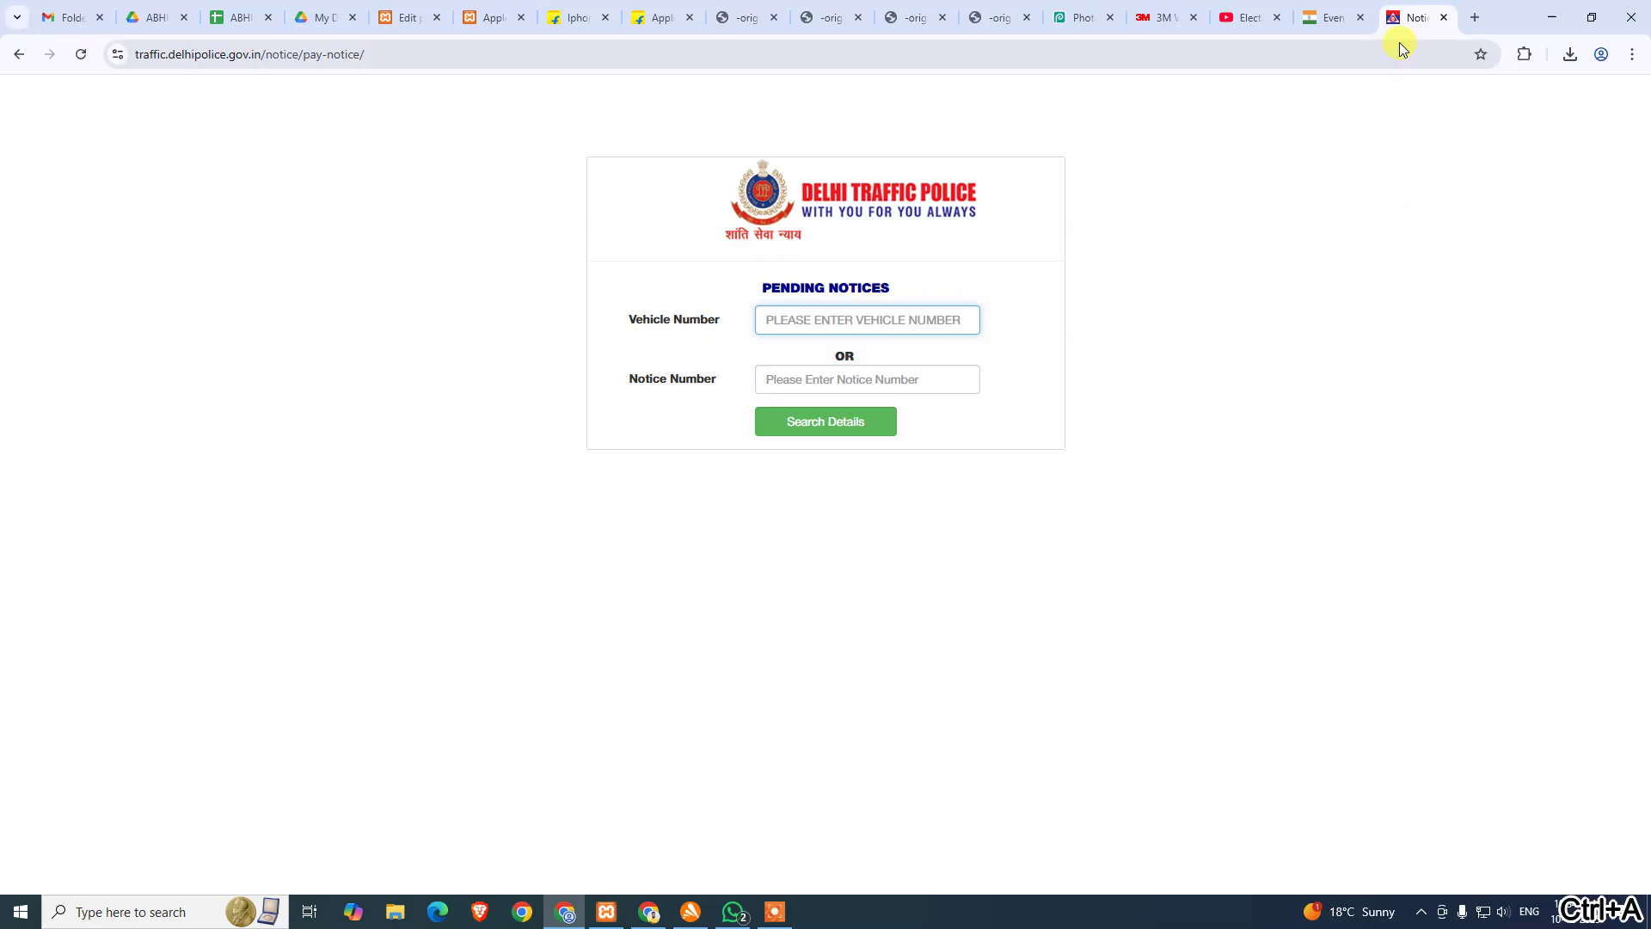
# - Detach the Pending Notices tab into its own window and move it left
pyautogui.moveTo(1400, 43); pyautogui.dragTo(1488, 167)
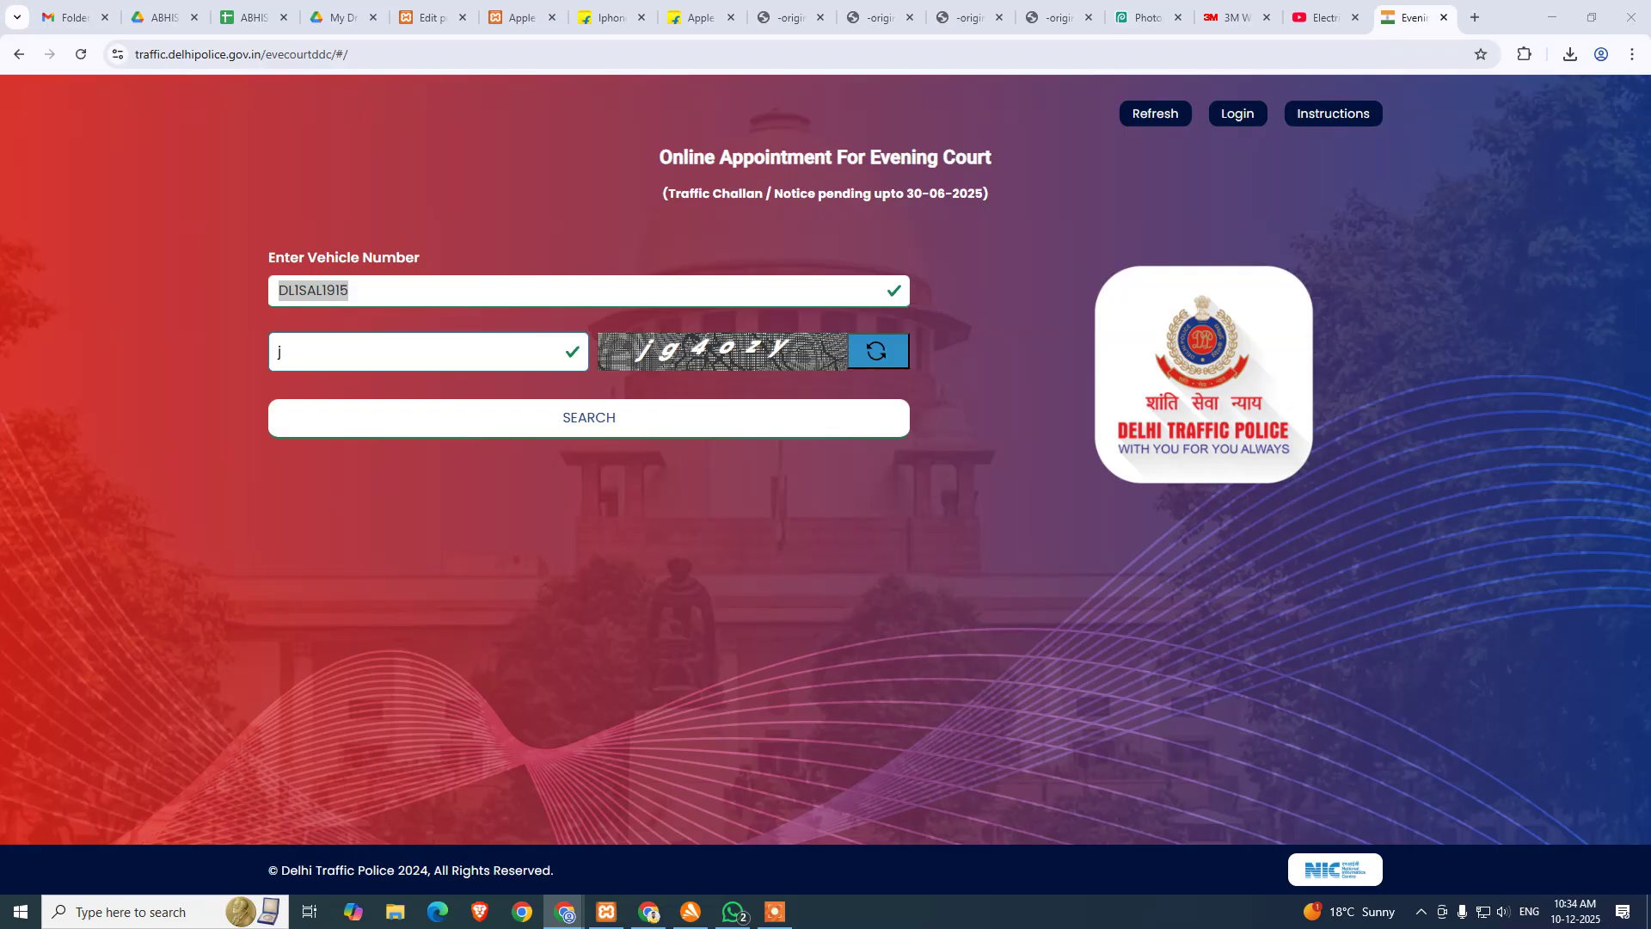
pyautogui.hotkey('alt', 'Tab')
pyautogui.moveTo(803, 136); pyautogui.dragTo(678, 136)
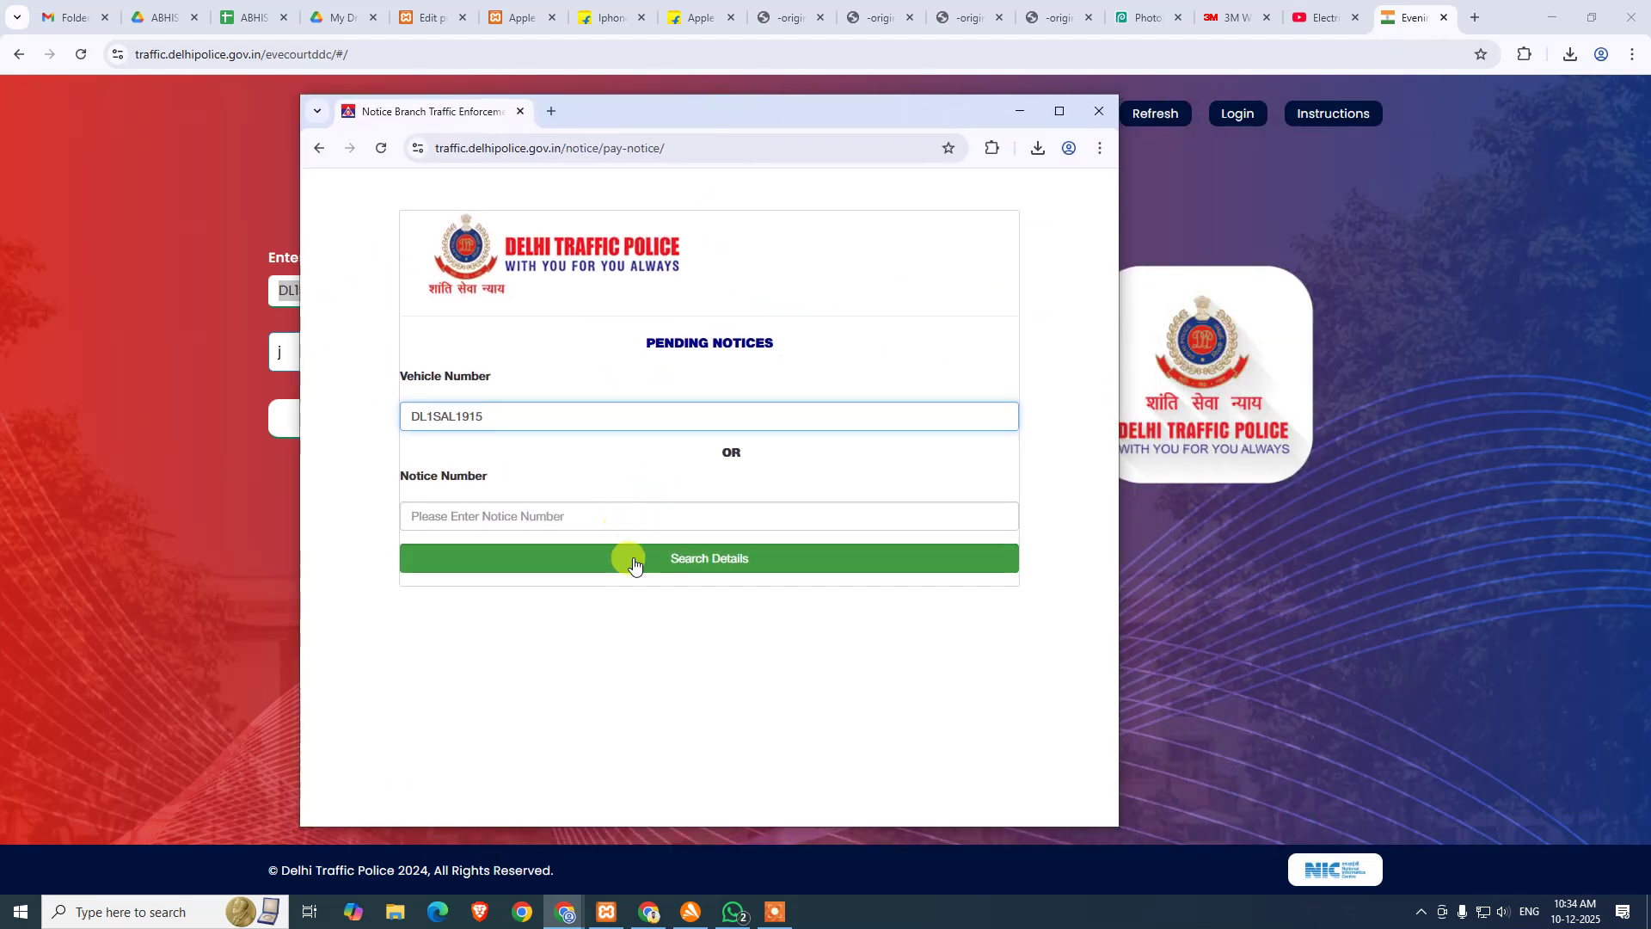
# - Search pending notices for the vehicle, get No Record Found, and close the window
pyautogui.click(634, 565)
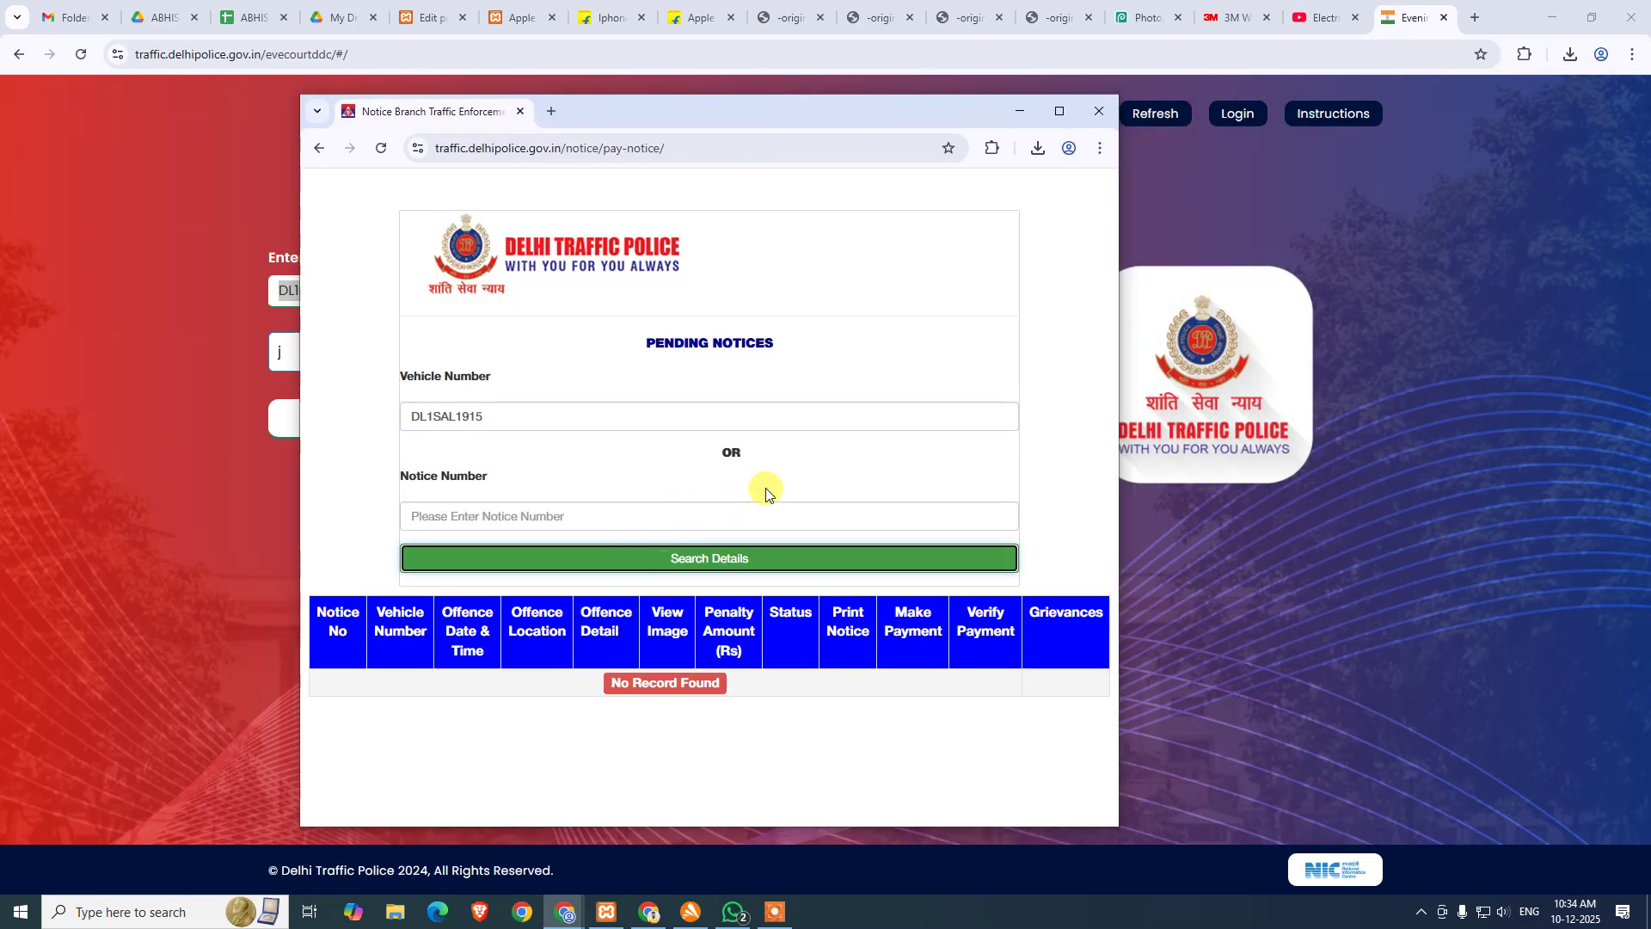
pyautogui.click(1098, 112)
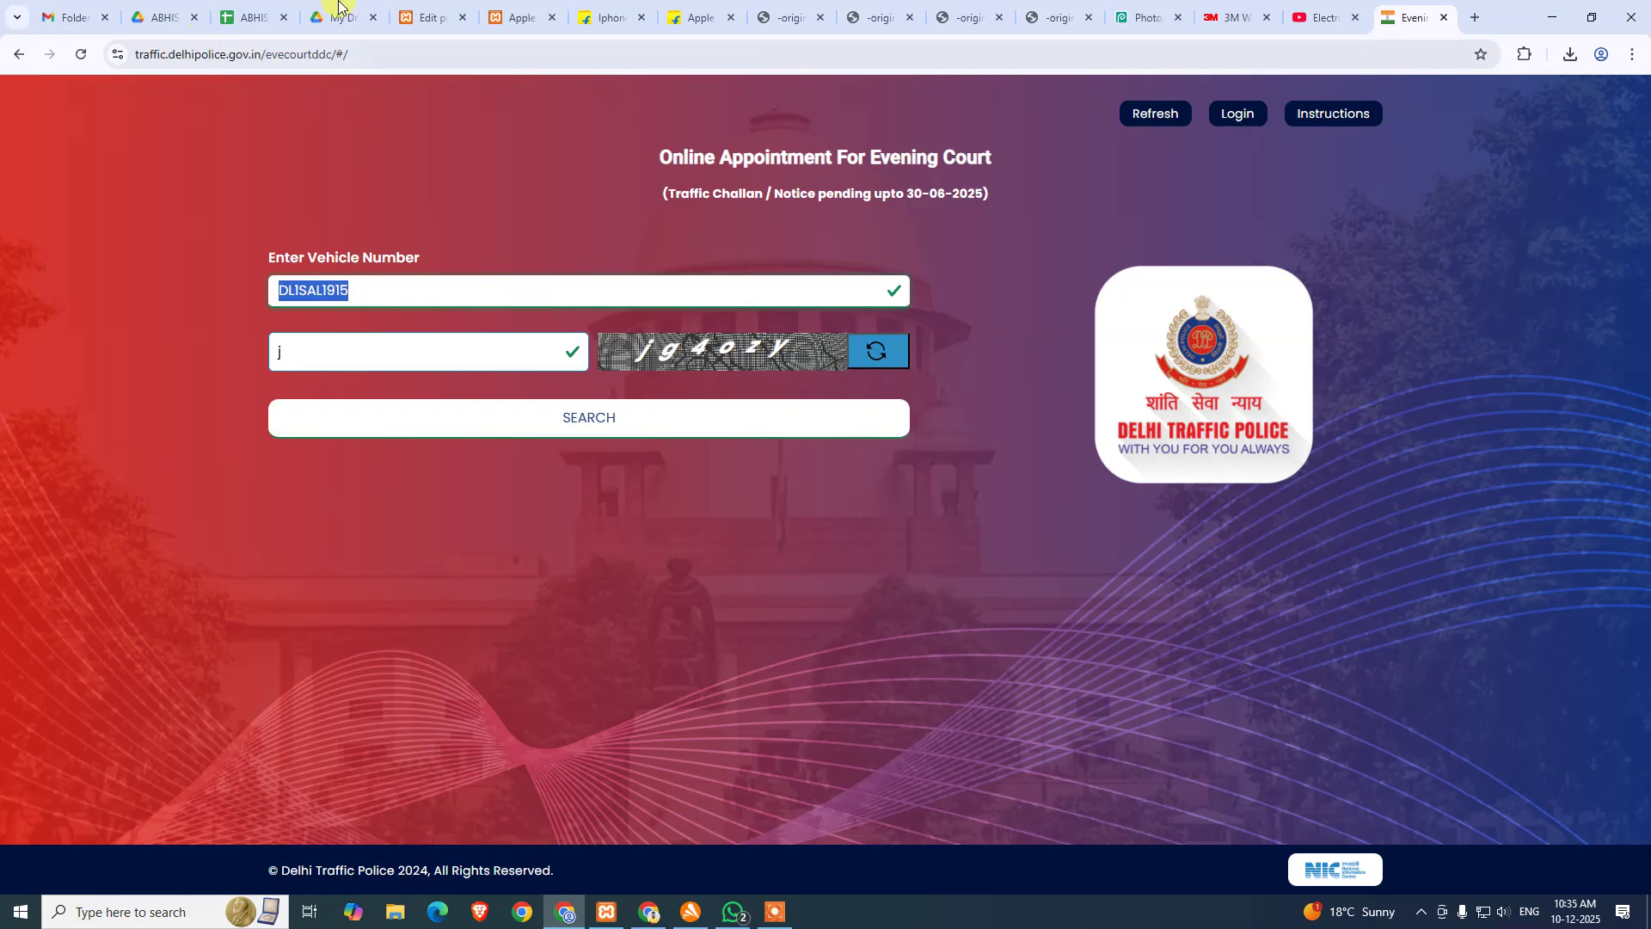
# - Reopen the Pending Notices window and search a vehicle number, reaching the OTP prompt
pyautogui.rightClick(1498, 17)
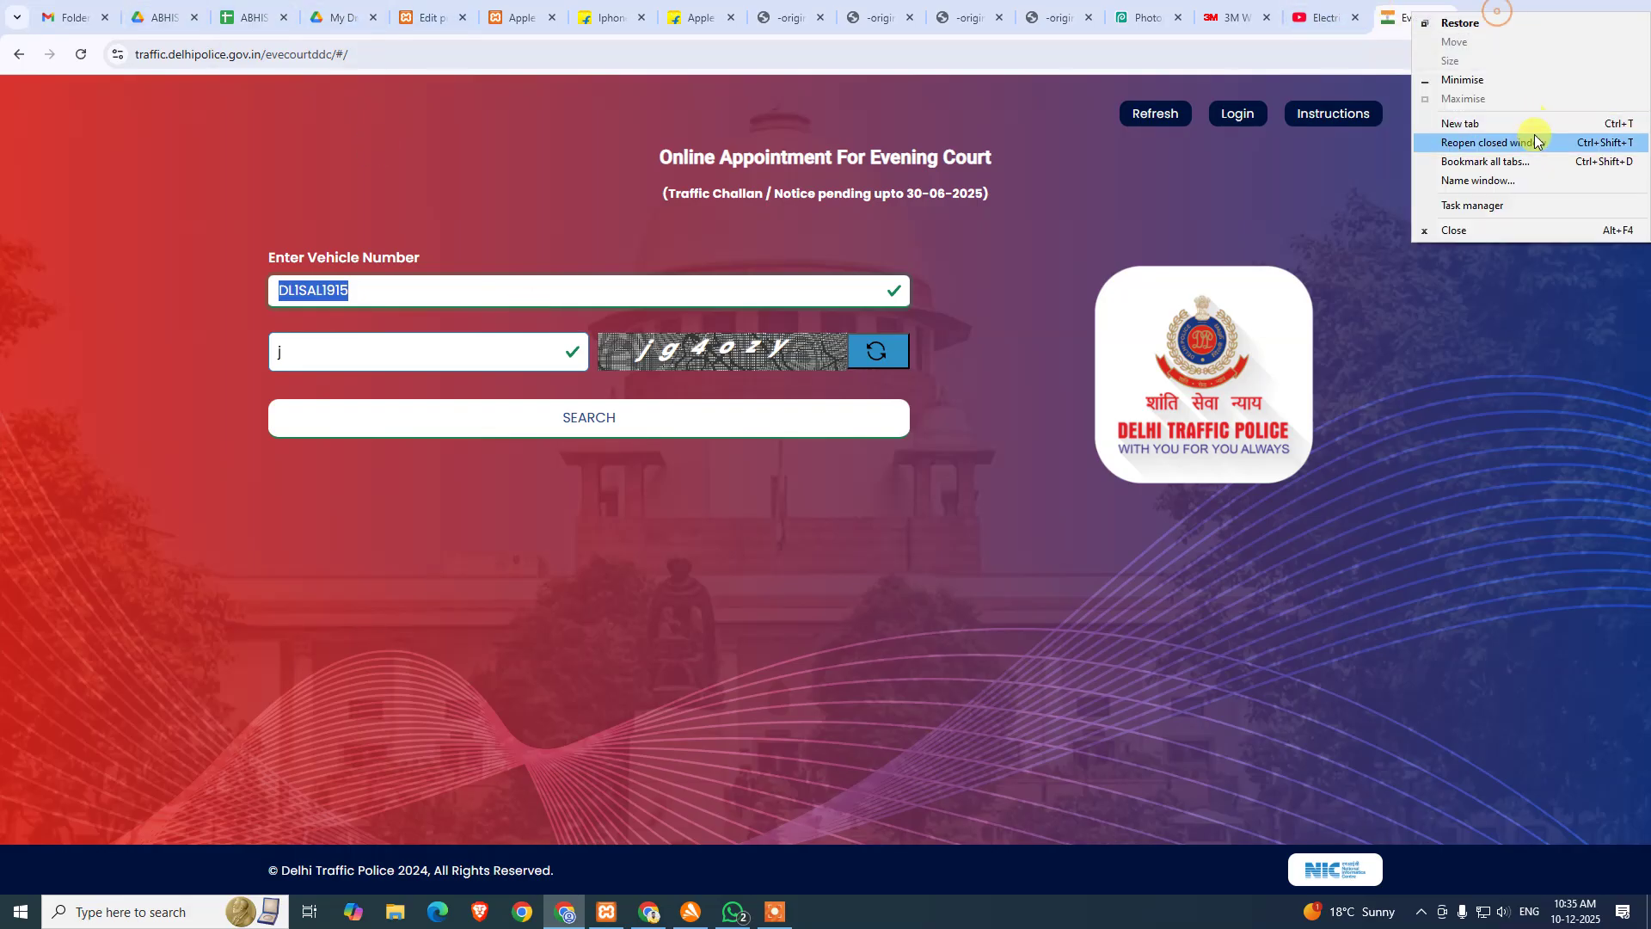
pyautogui.click(1531, 136)
pyautogui.click(570, 420)
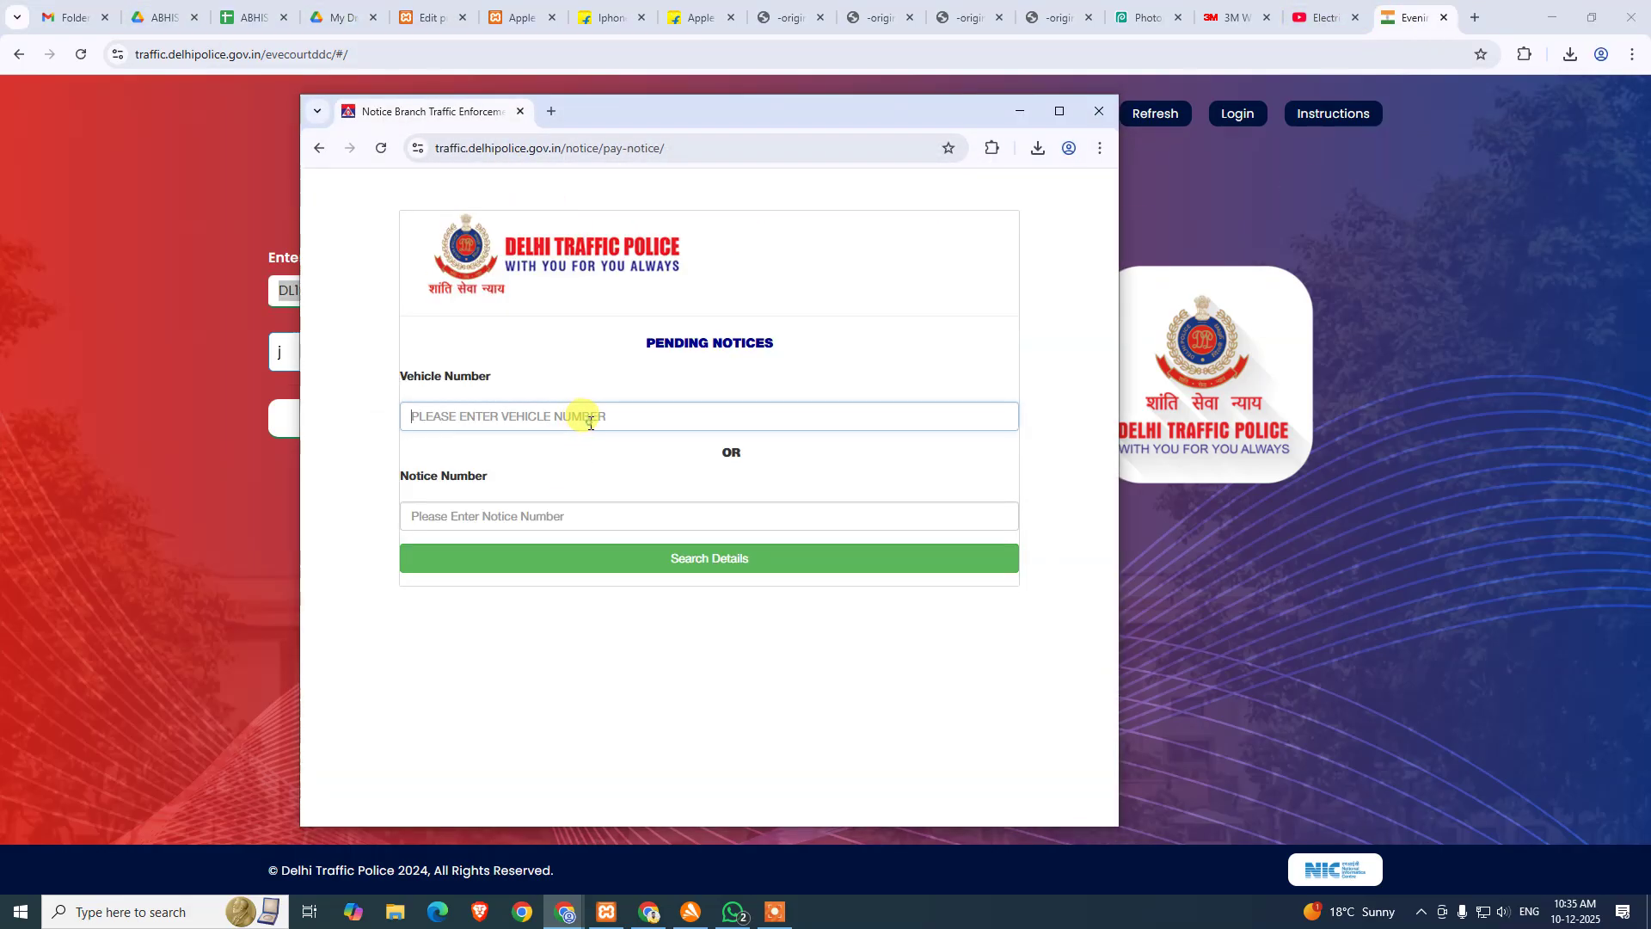
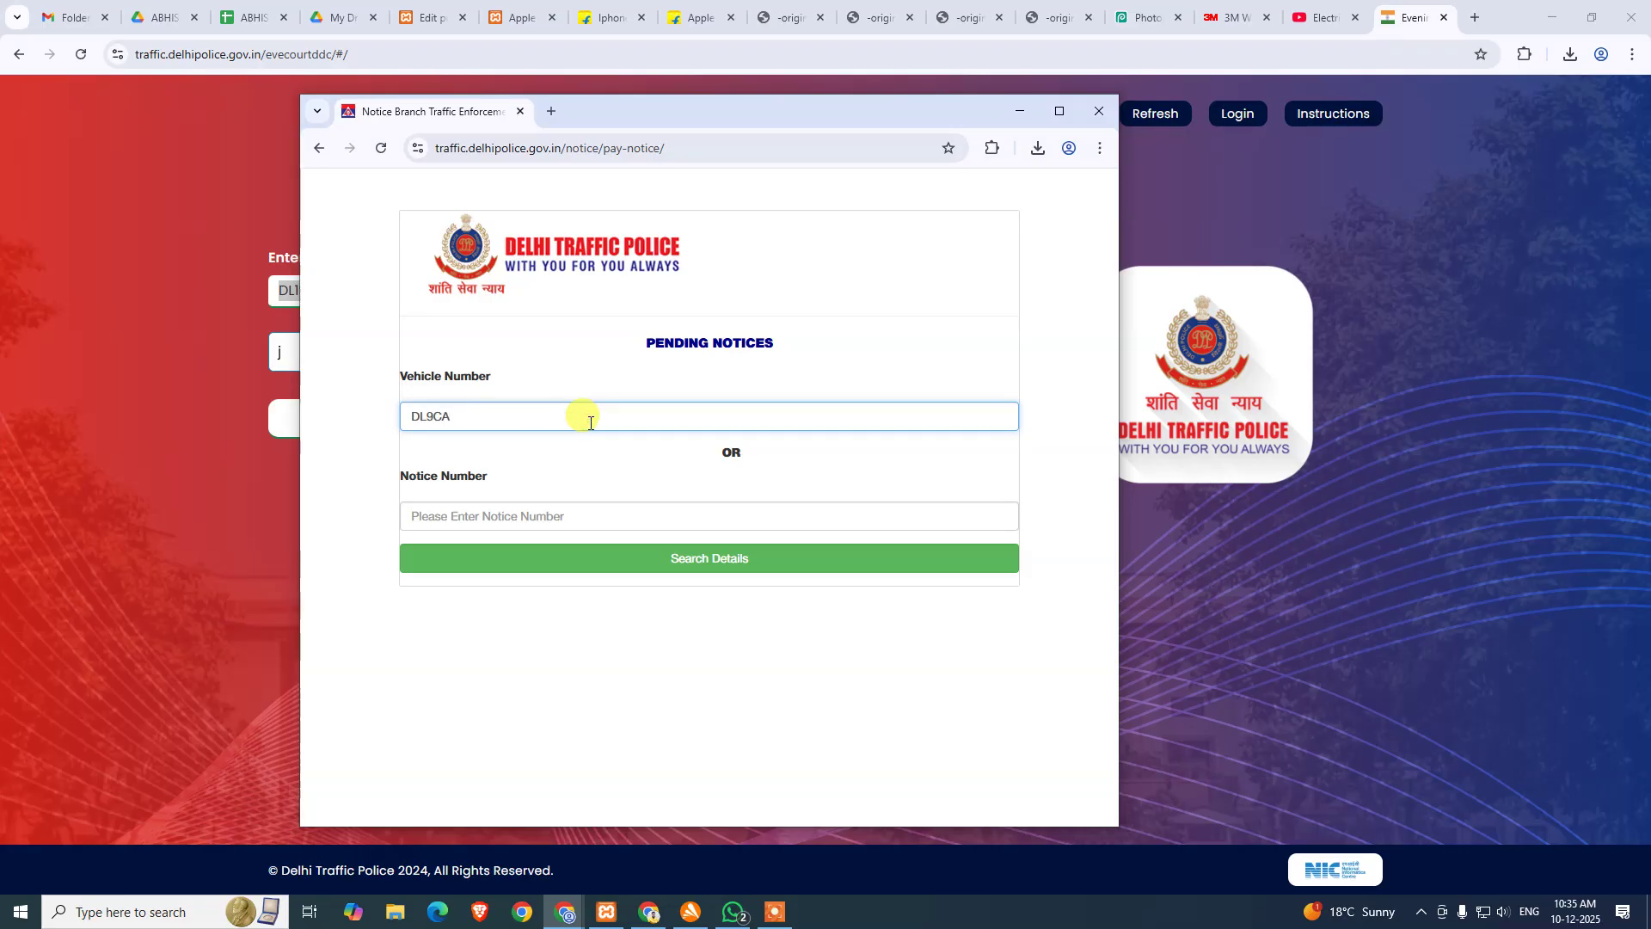
pyautogui.click(773, 560)
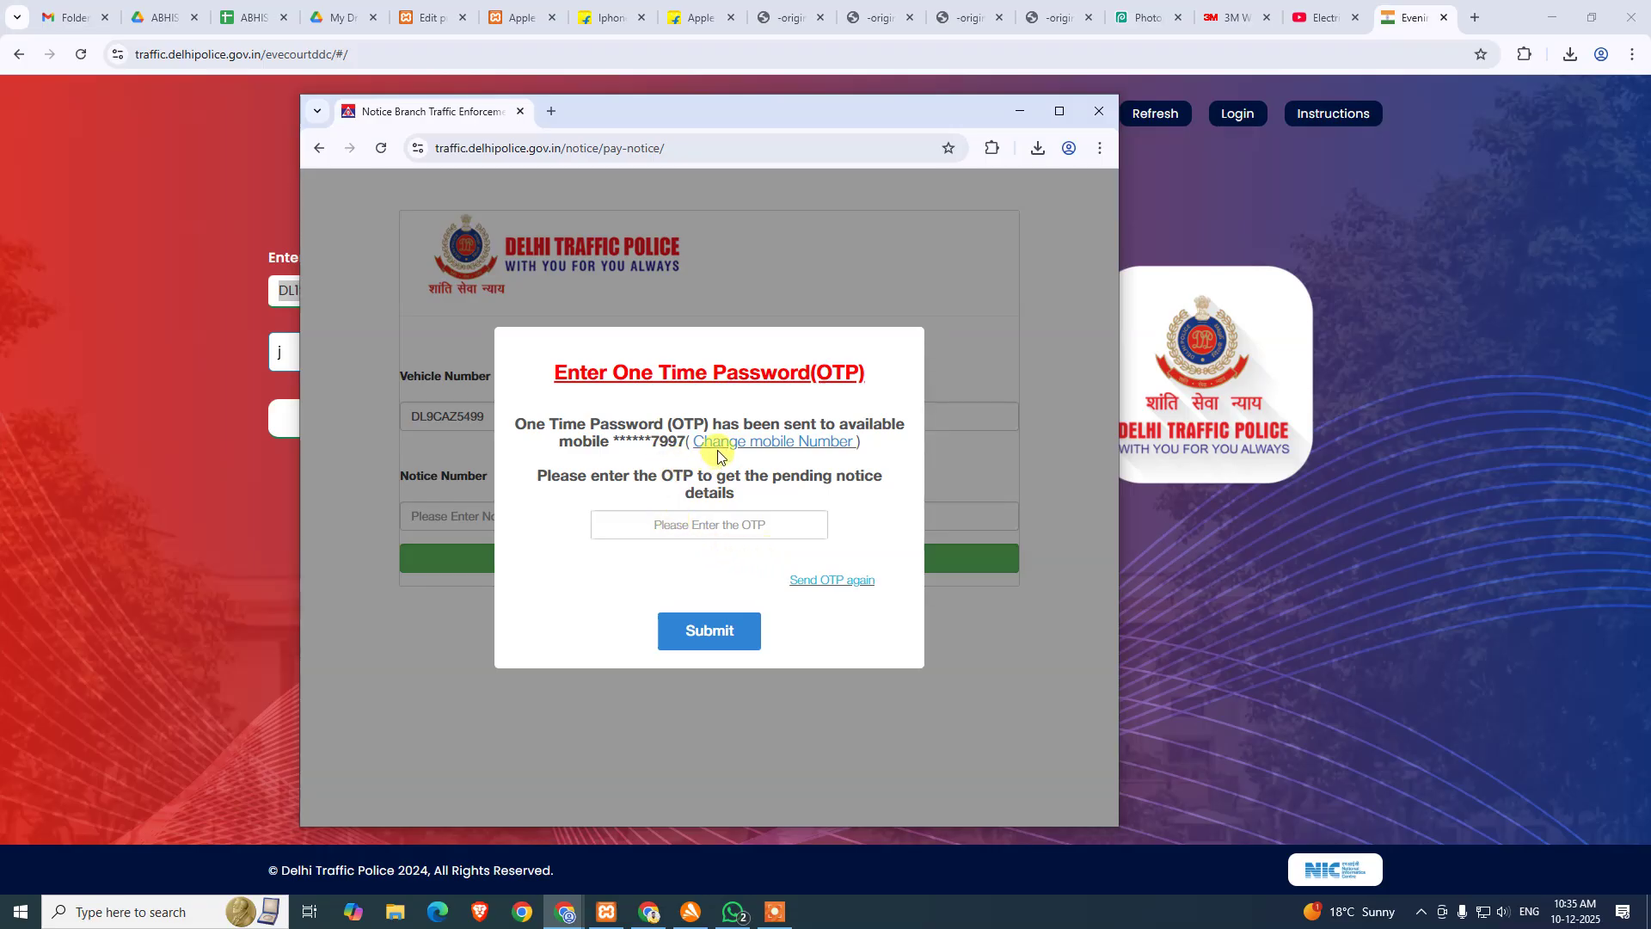
pyautogui.hotkey('alt', 'Tab')
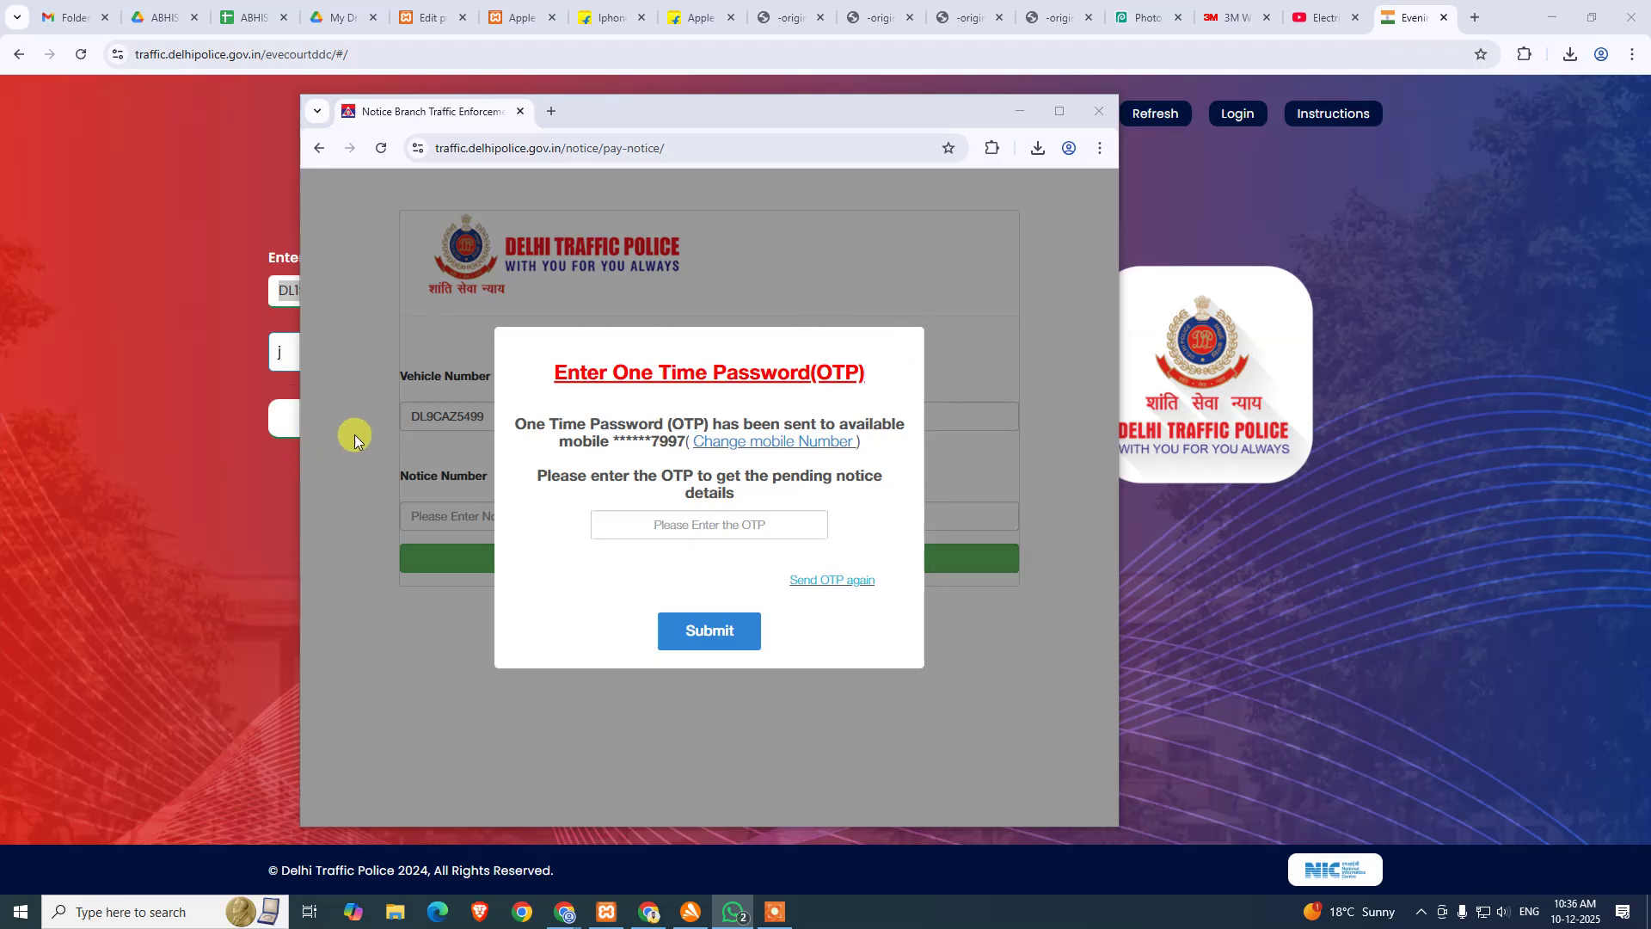
# - Close the notices window and correct the vehicle number on the Evening Court form
pyautogui.click(90, 453)
pyautogui.moveTo(521, 300); pyautogui.dragTo(173, 276)
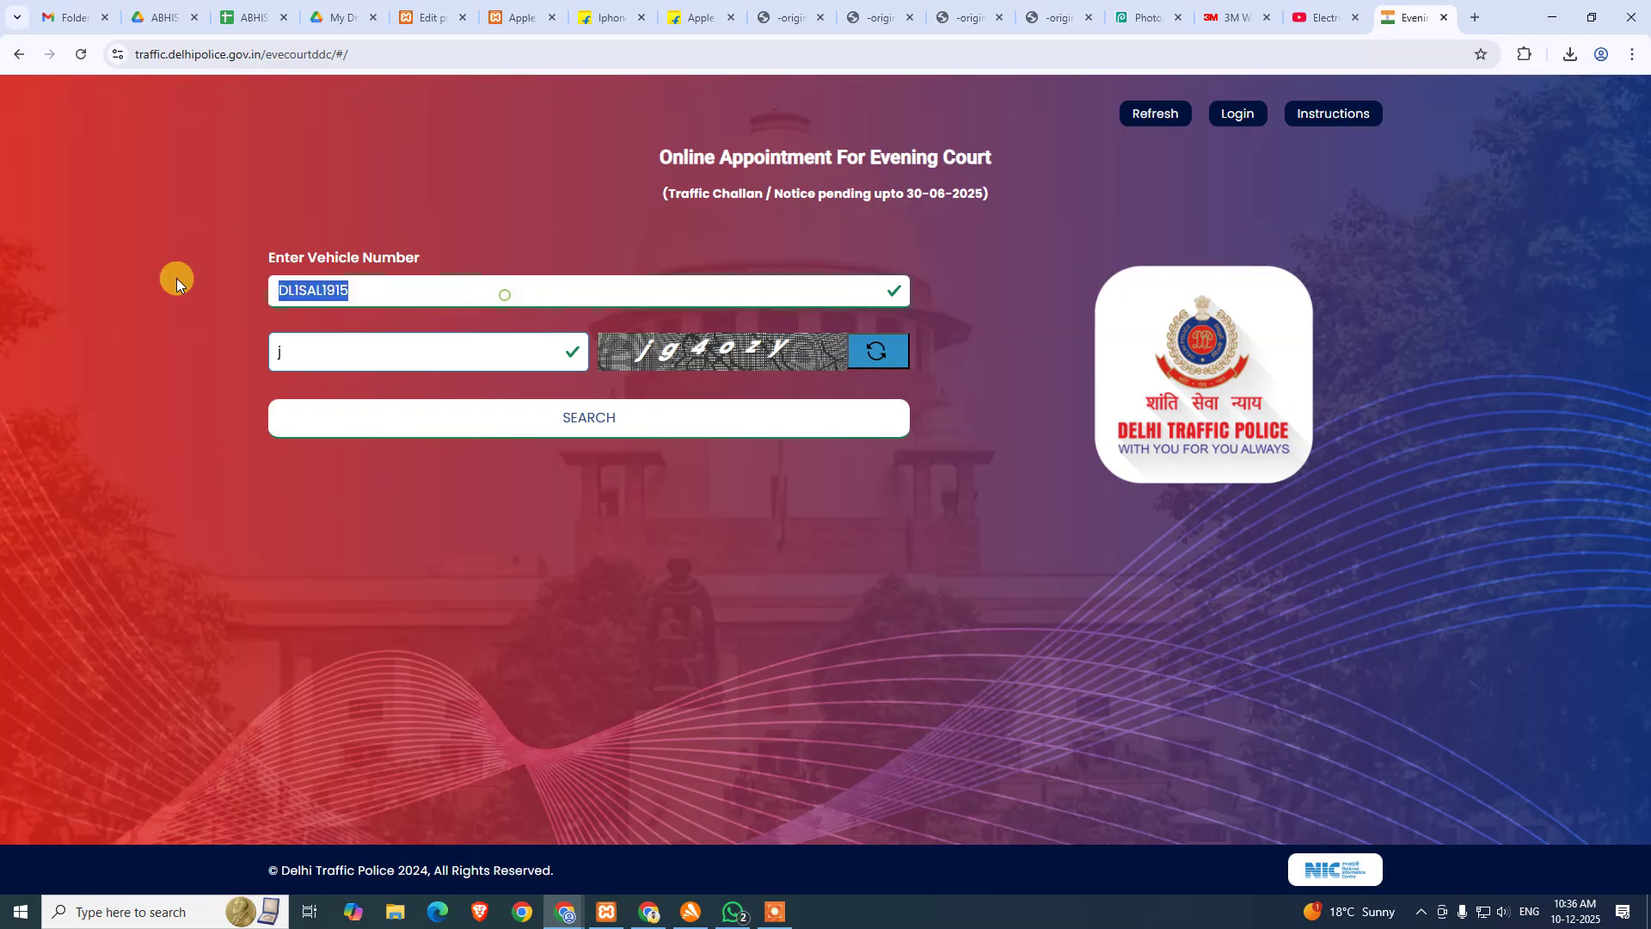
pyautogui.click(385, 298)
pyautogui.hotkey('shift', 'Left')
pyautogui.hotkey('shift', 'Left')
pyautogui.hotkey('shift', 'Left')
pyautogui.hotkey('shift', 'Left')
pyautogui.hotkey('shift', 'Left')
pyautogui.hotkey('shift', 'Left')
pyautogui.hotkey('shift', 'Left')
pyautogui.hotkey('shift', 'Left')
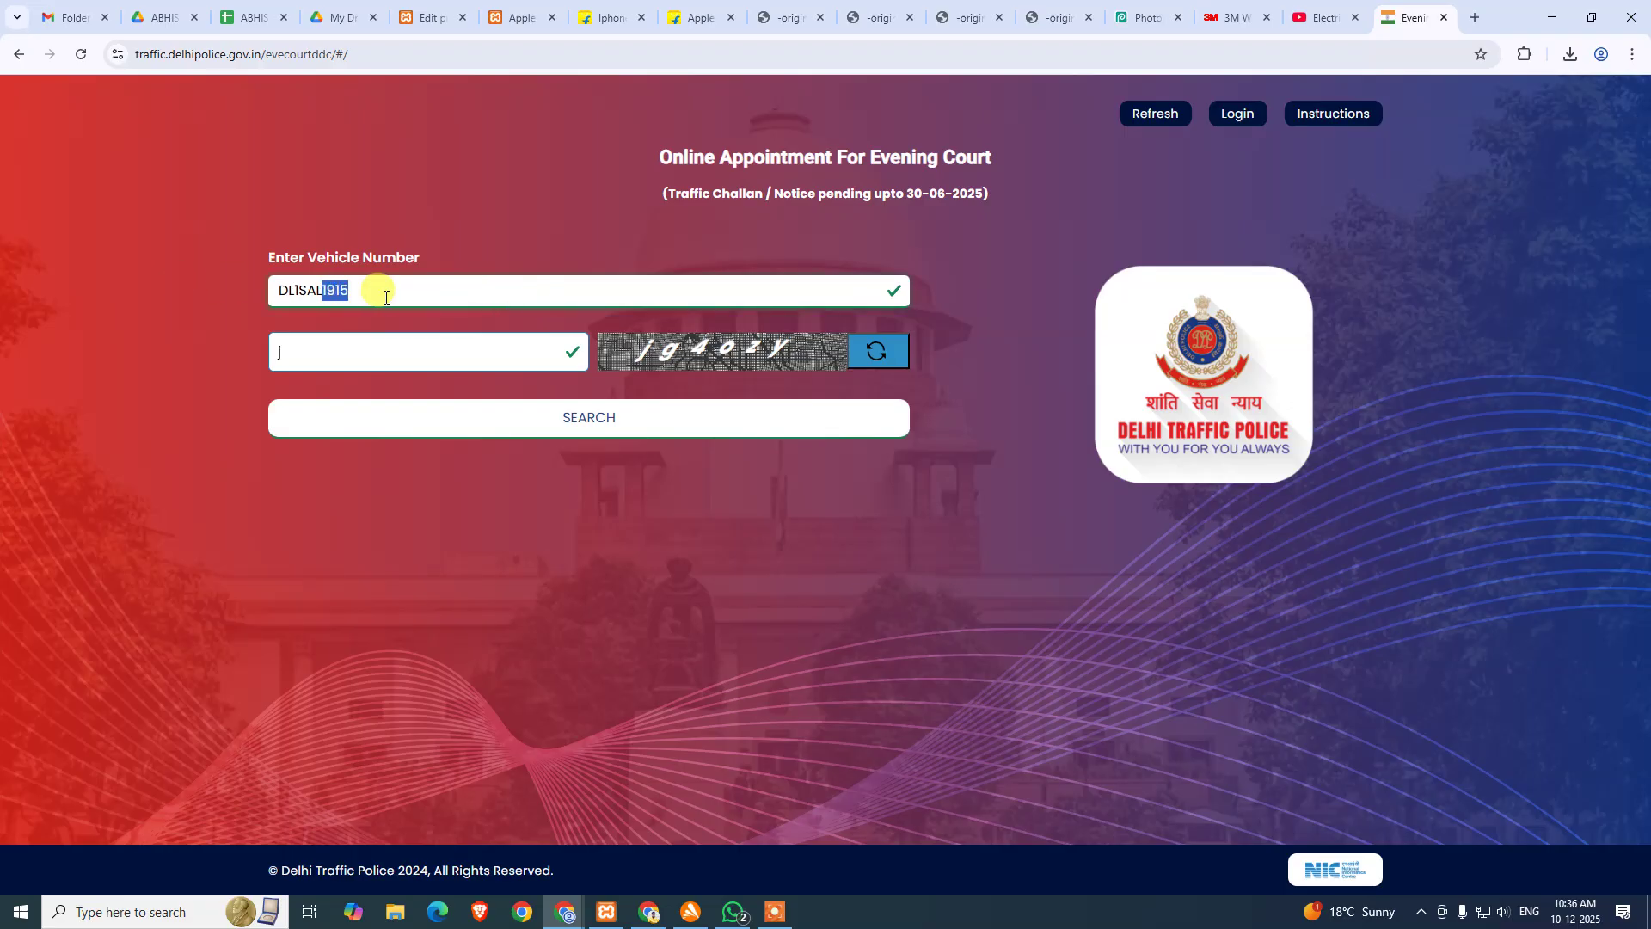
pyautogui.write('9CAQ')
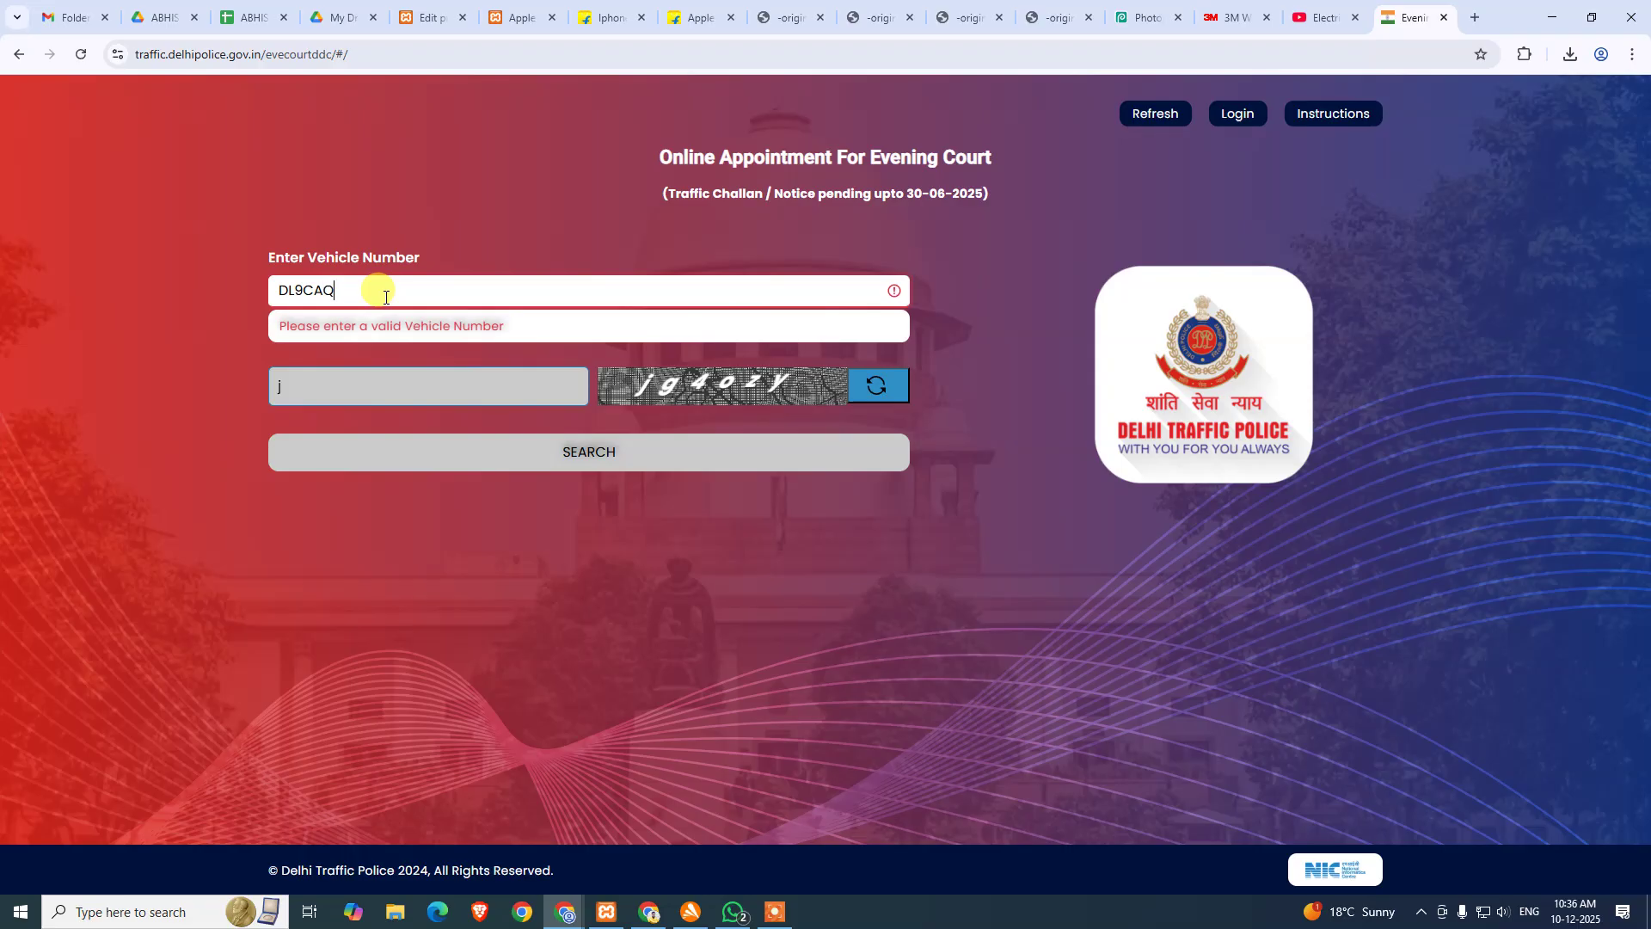
pyautogui.press('BackSpace')
pyautogui.write('W5472')
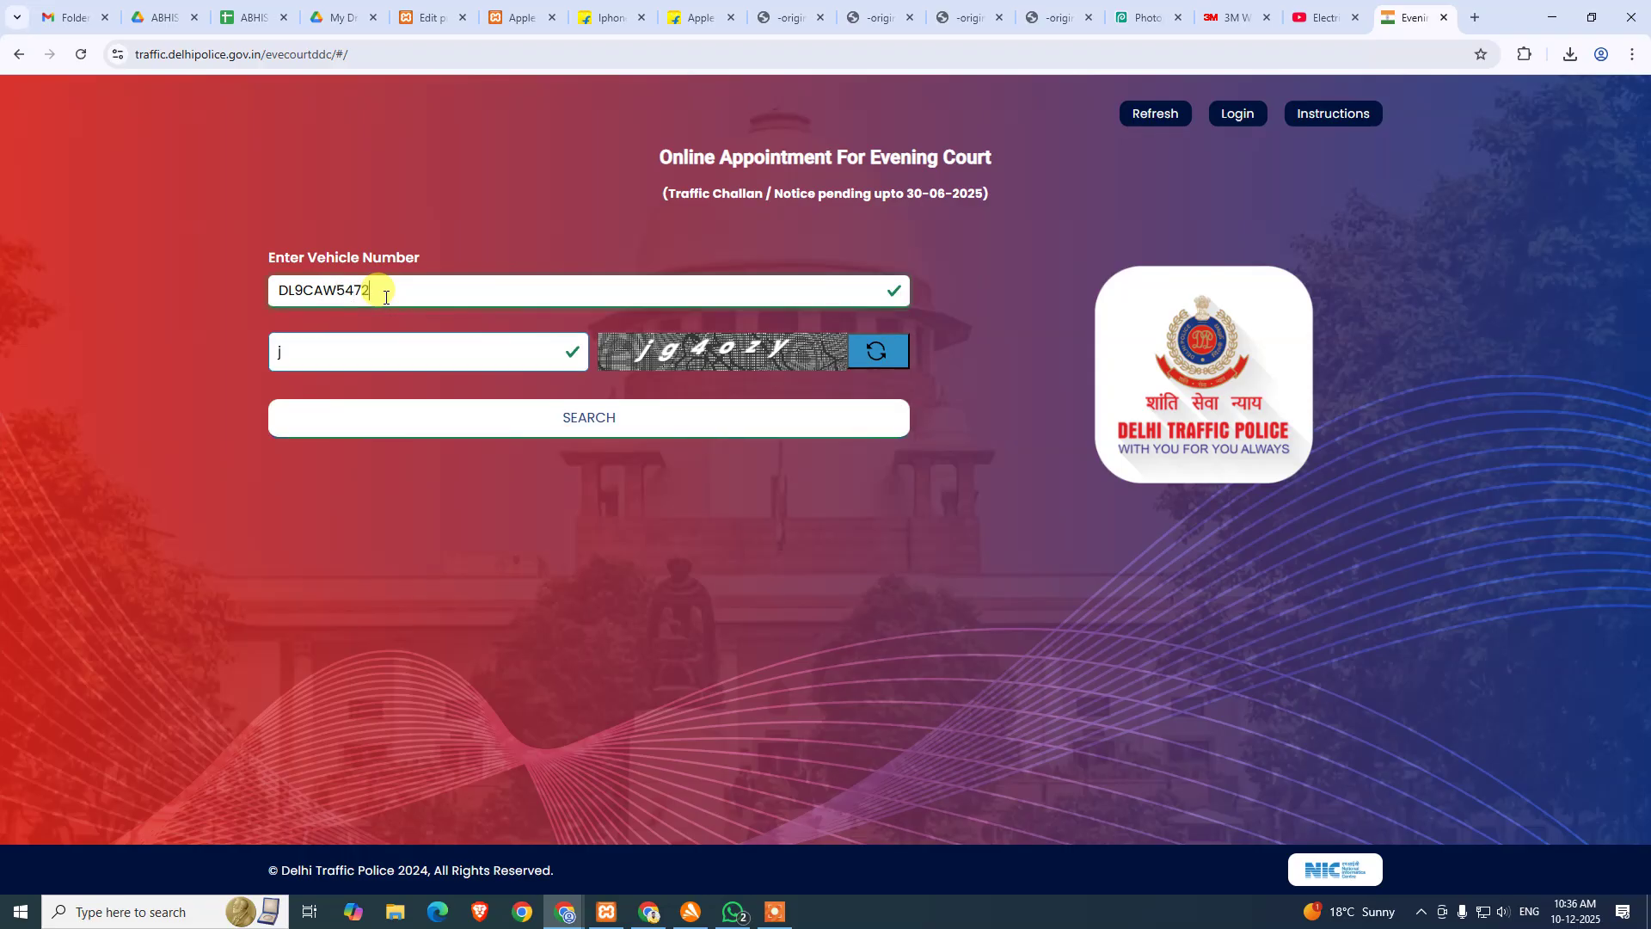
# - Enter the captcha and search, retrying after Invalid Captcha, then close the Evening Court page
pyautogui.press('Tab')
pyautogui.write('jg4')
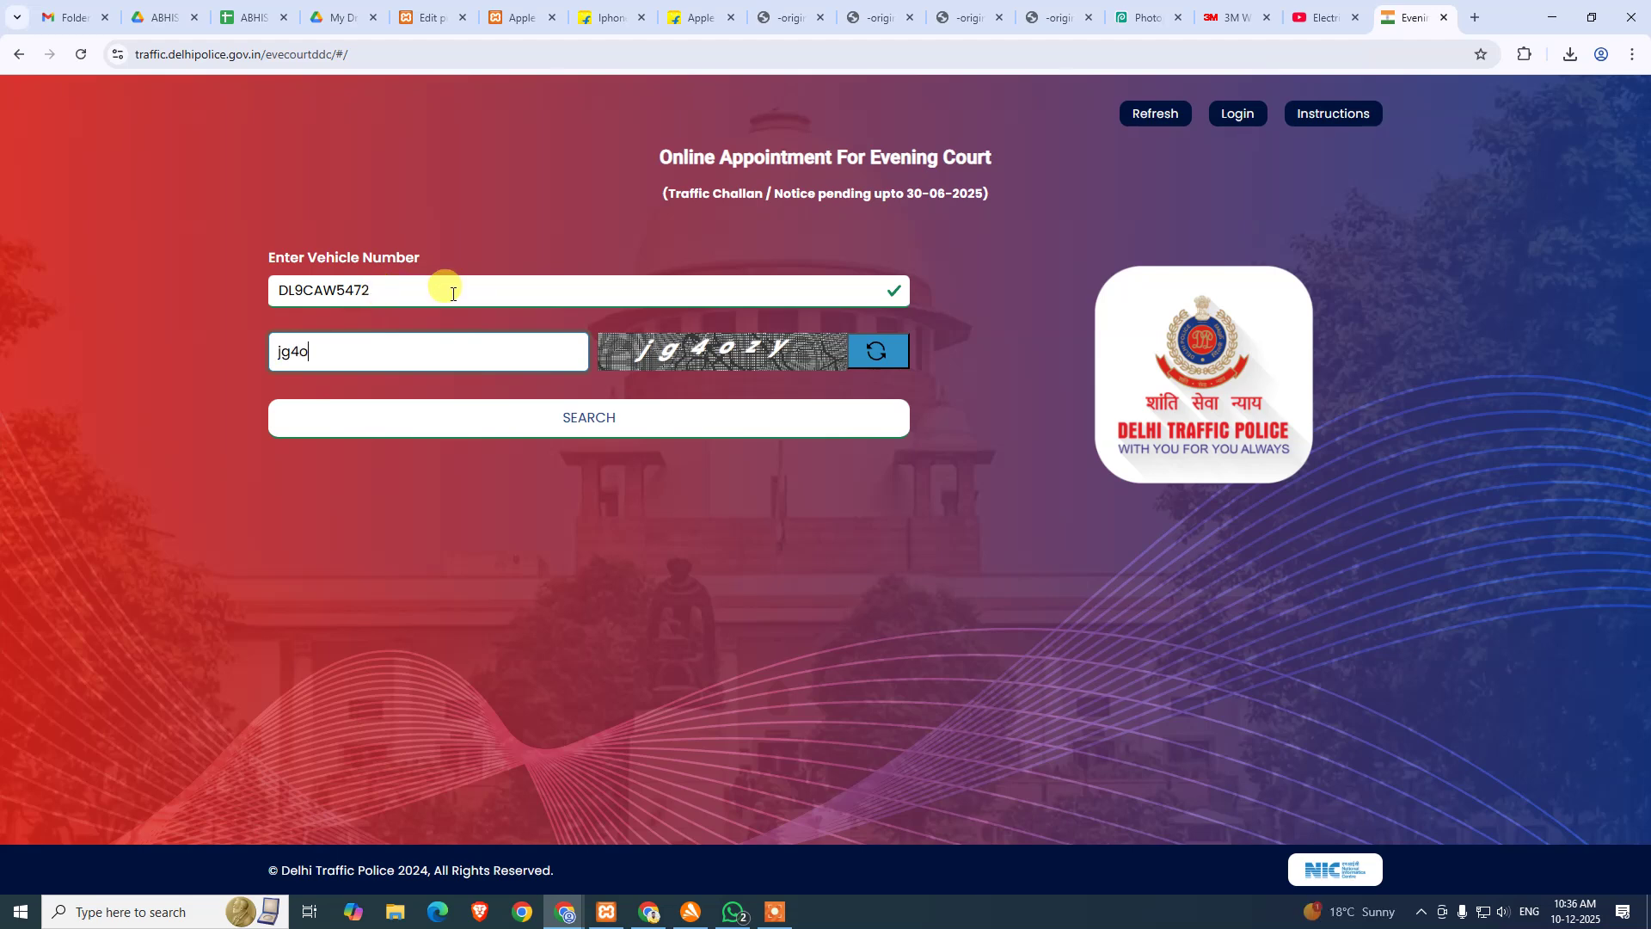
pyautogui.write('ozy')
pyautogui.press('Left')
pyautogui.press('Left')
pyautogui.press('BackSpace')
pyautogui.write('0')
pyautogui.click(730, 444)
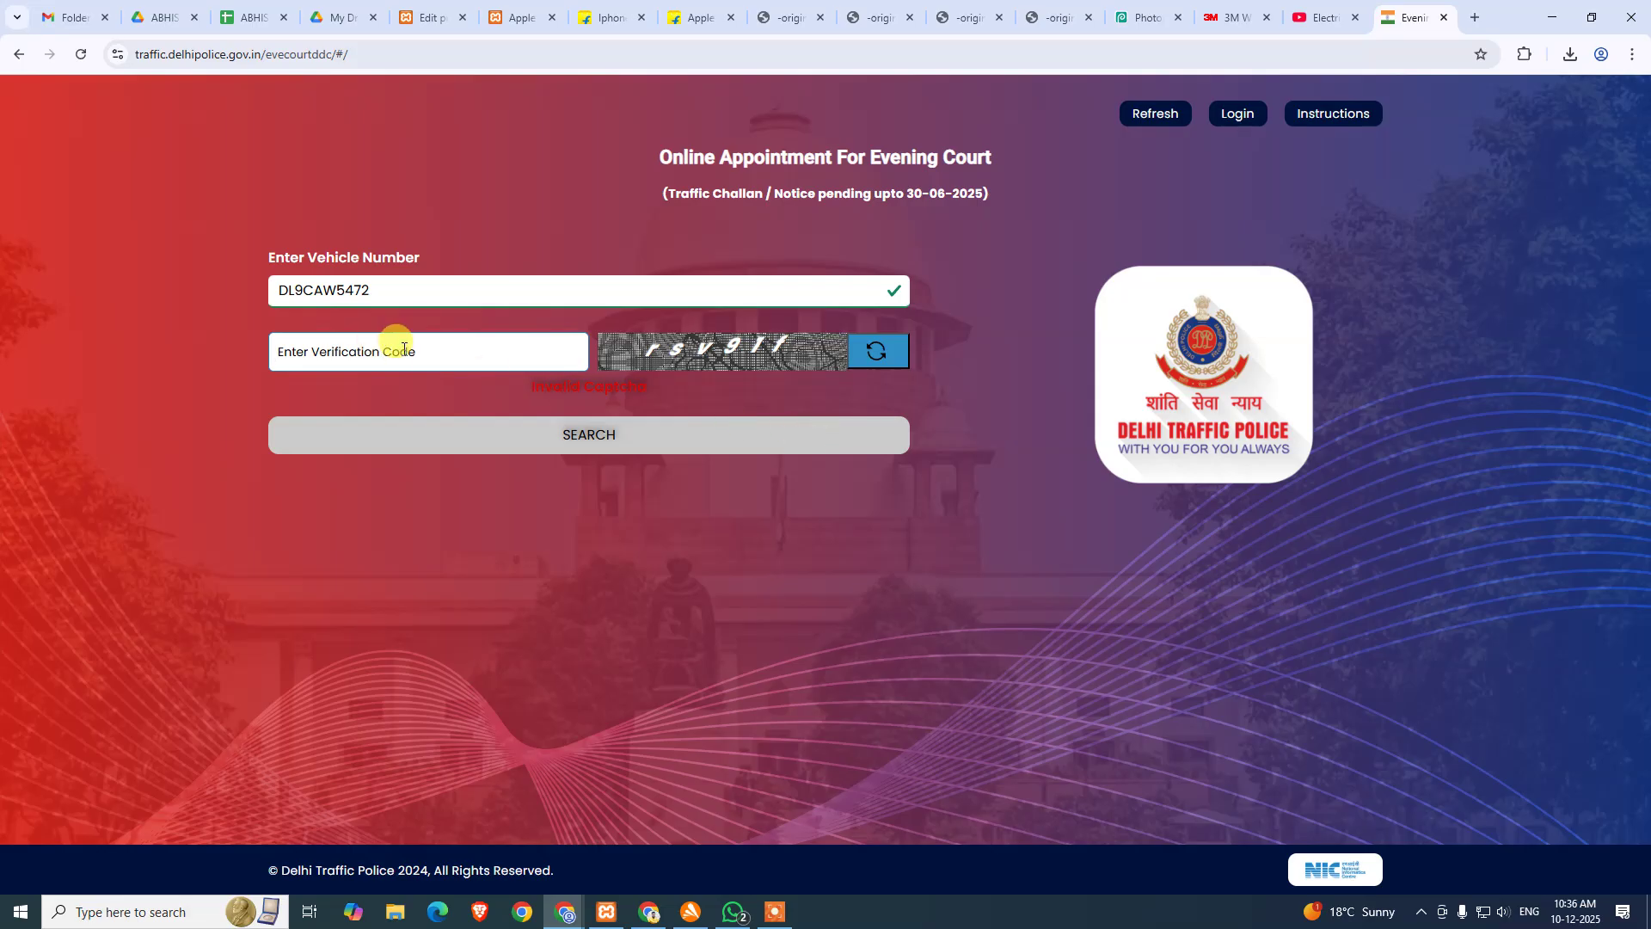
pyautogui.write('rsv')
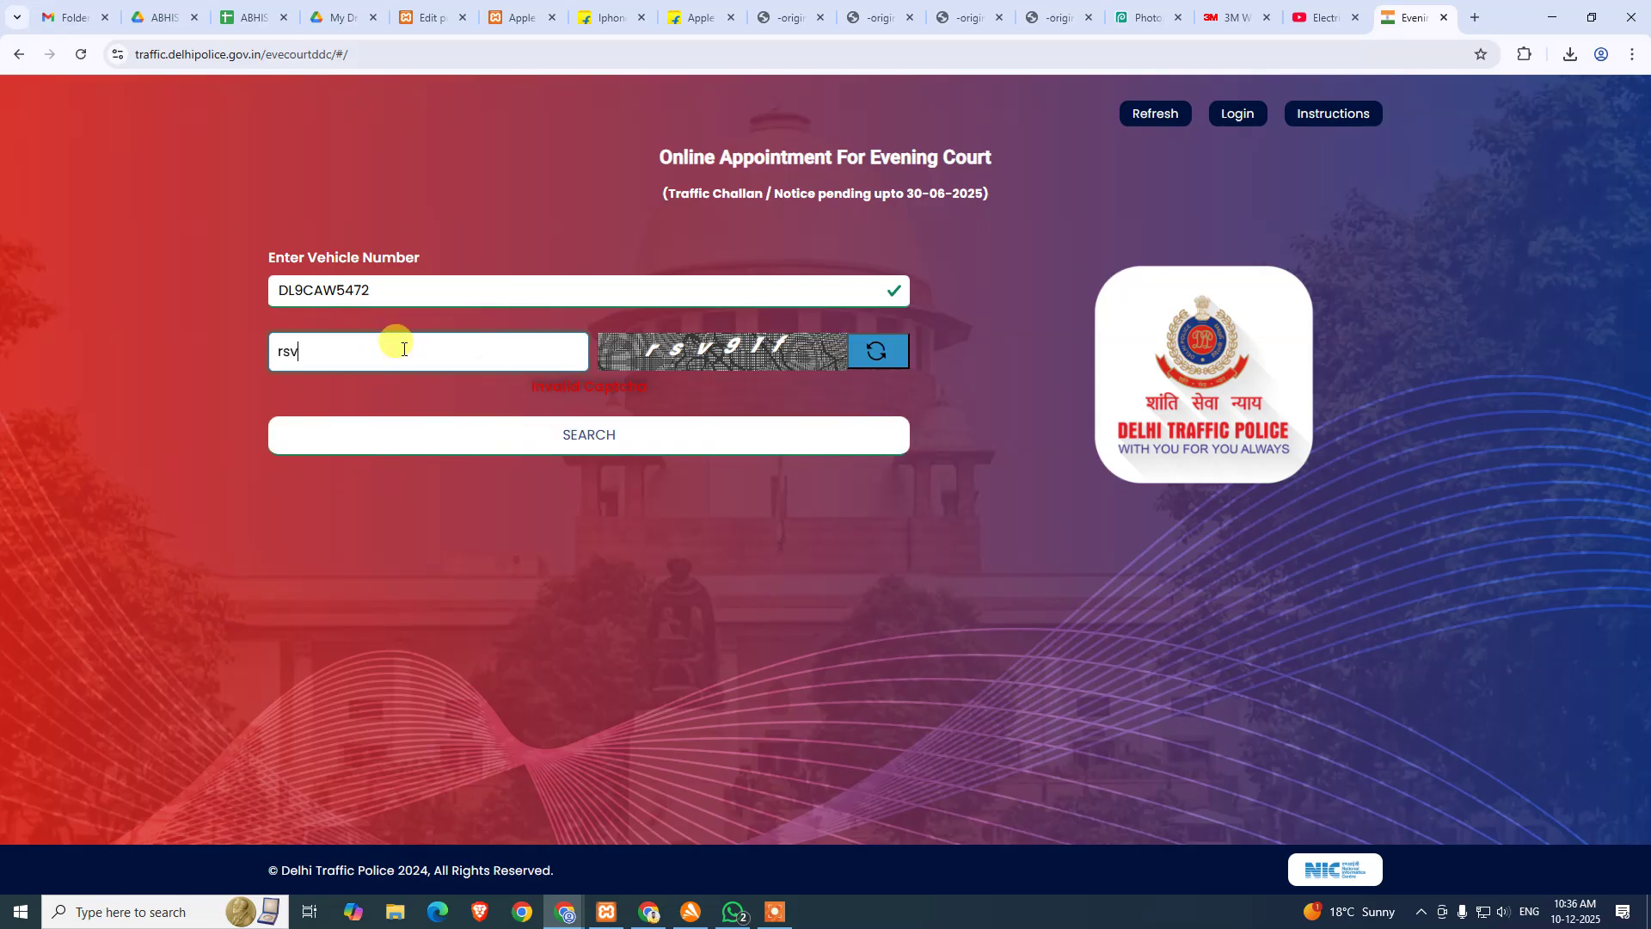
pyautogui.write('91f')
pyautogui.click(394, 434)
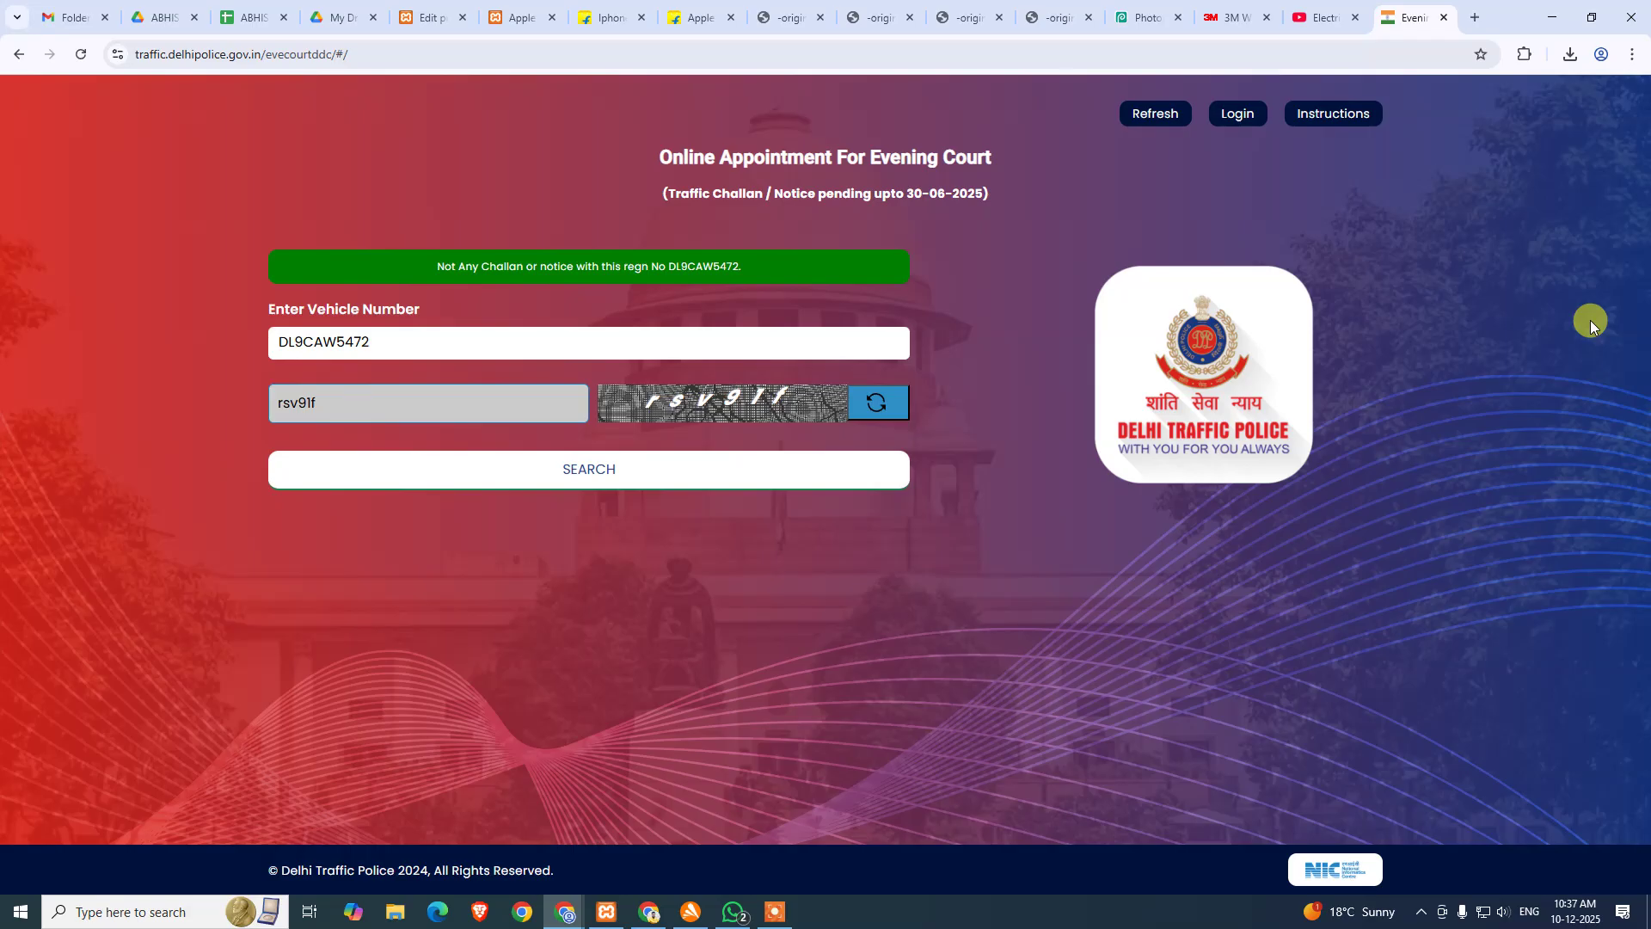
pyautogui.moveTo(1236, 4)
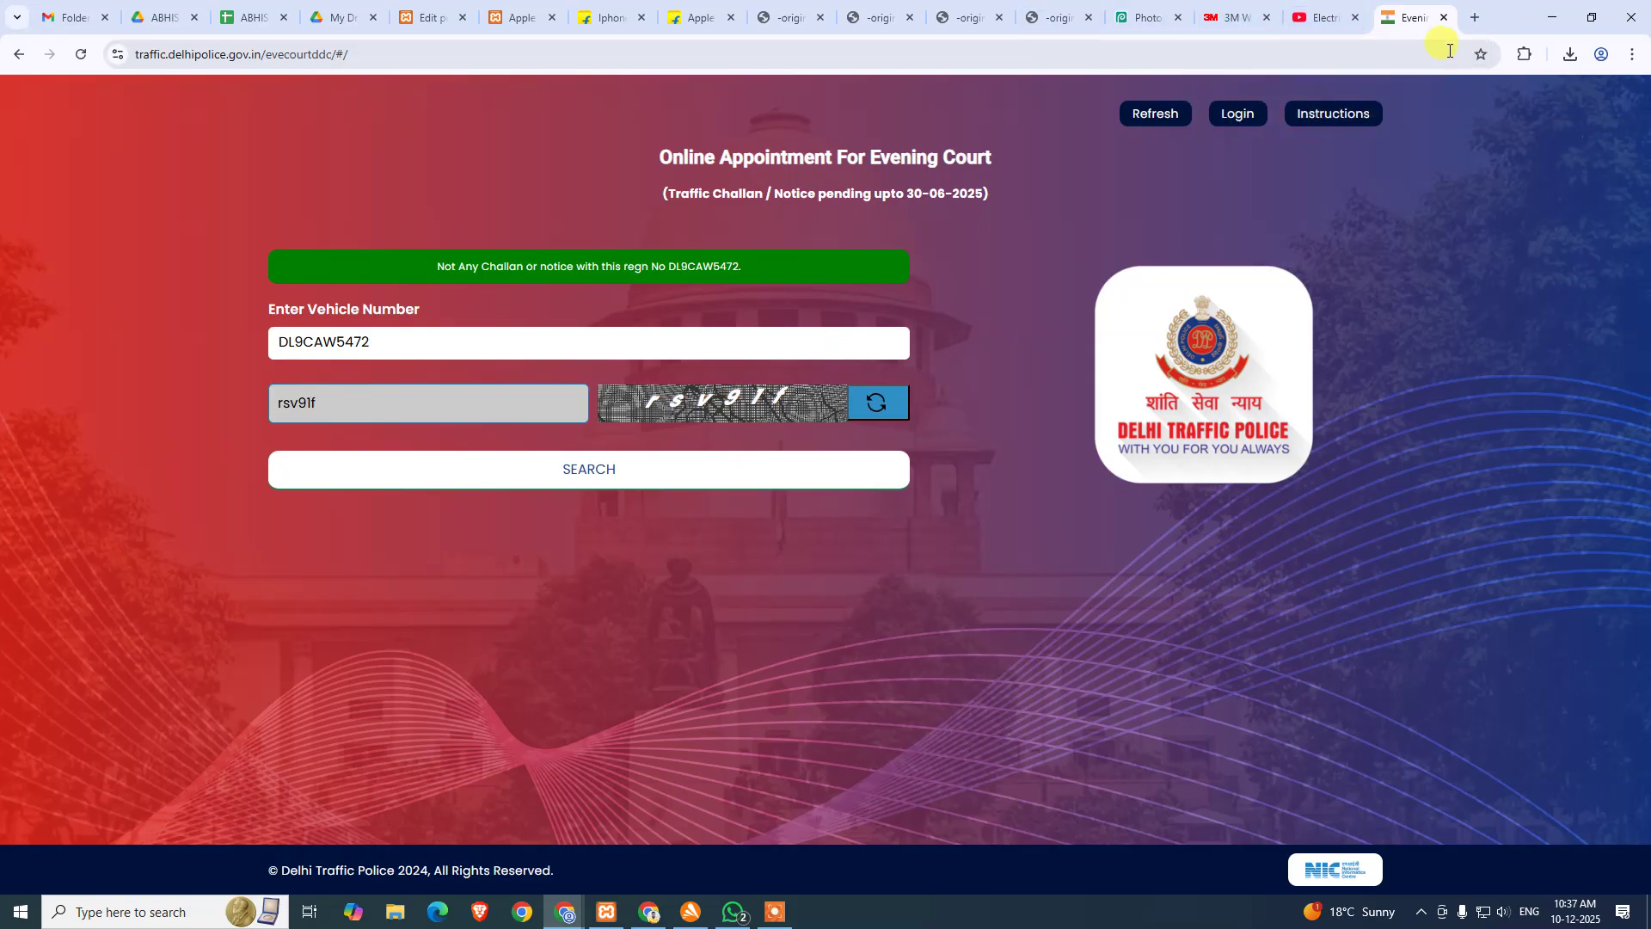
pyautogui.click(1444, 17)
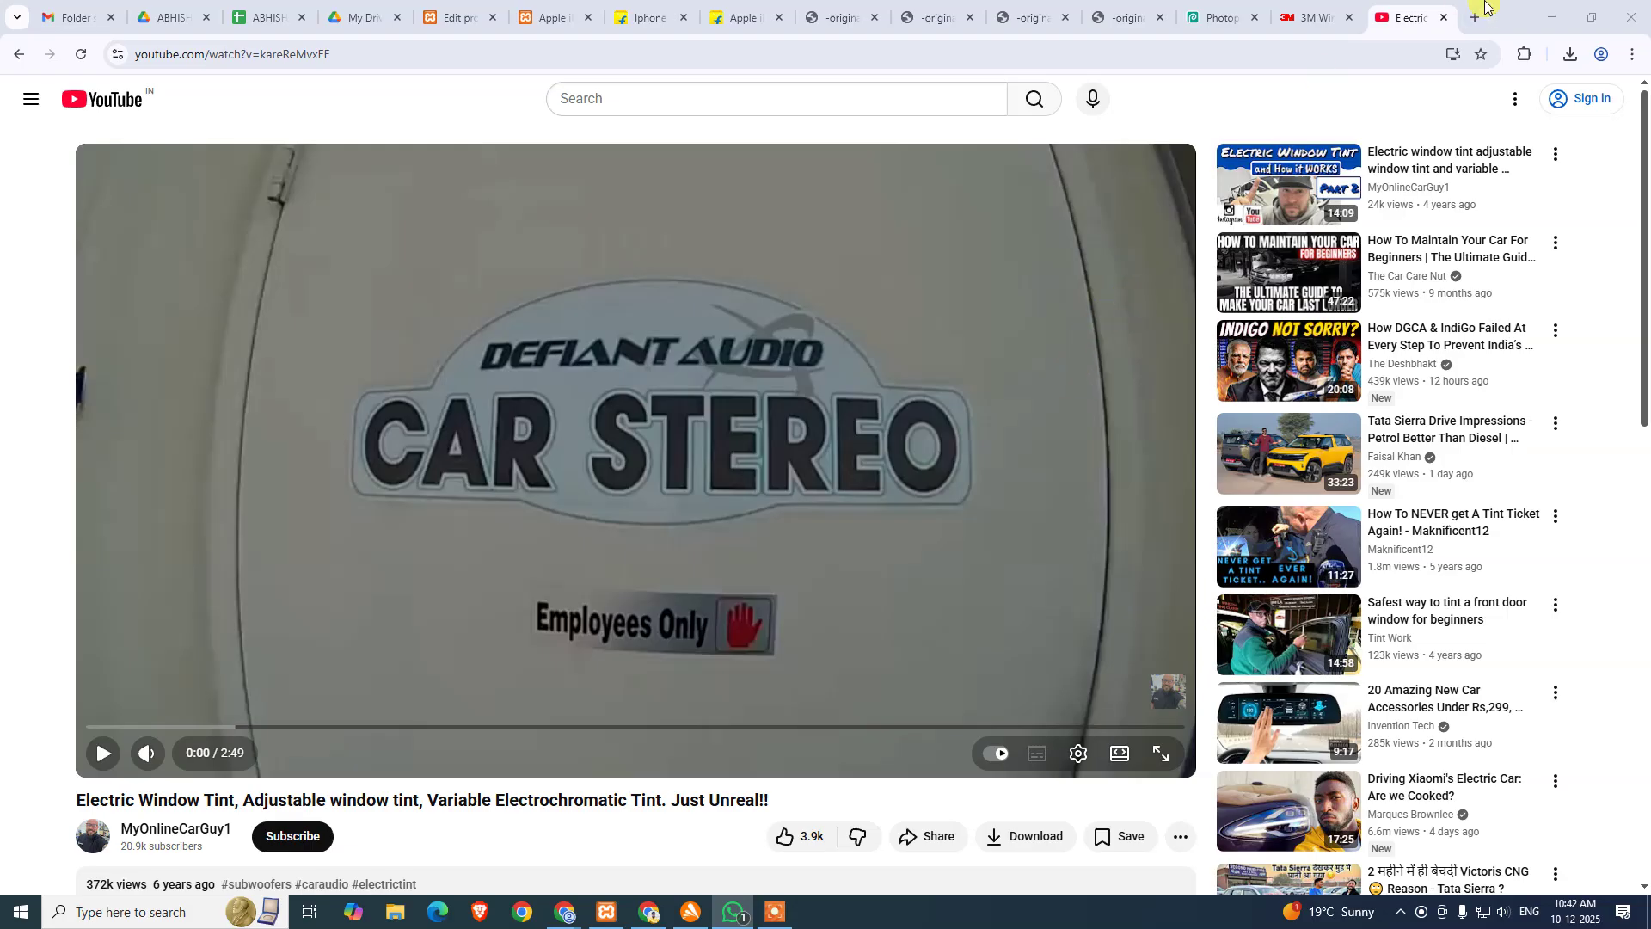
# - Search Google for 'udaipur' in a new tab and switch to image results
pyautogui.click(1475, 17)
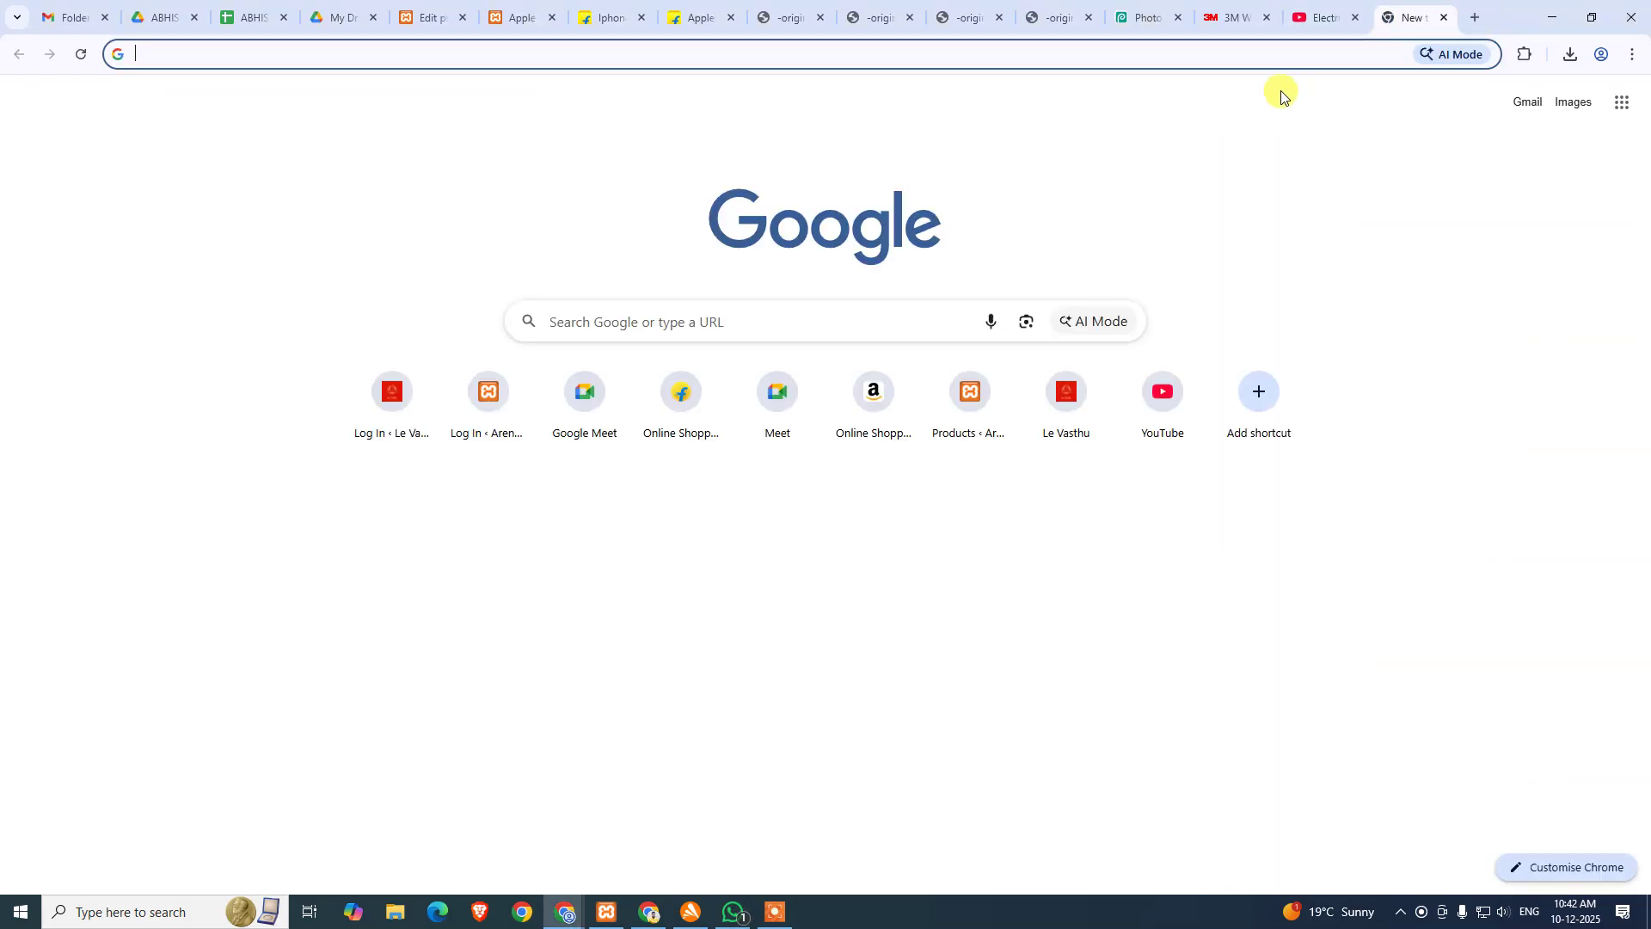
pyautogui.write('udaip')
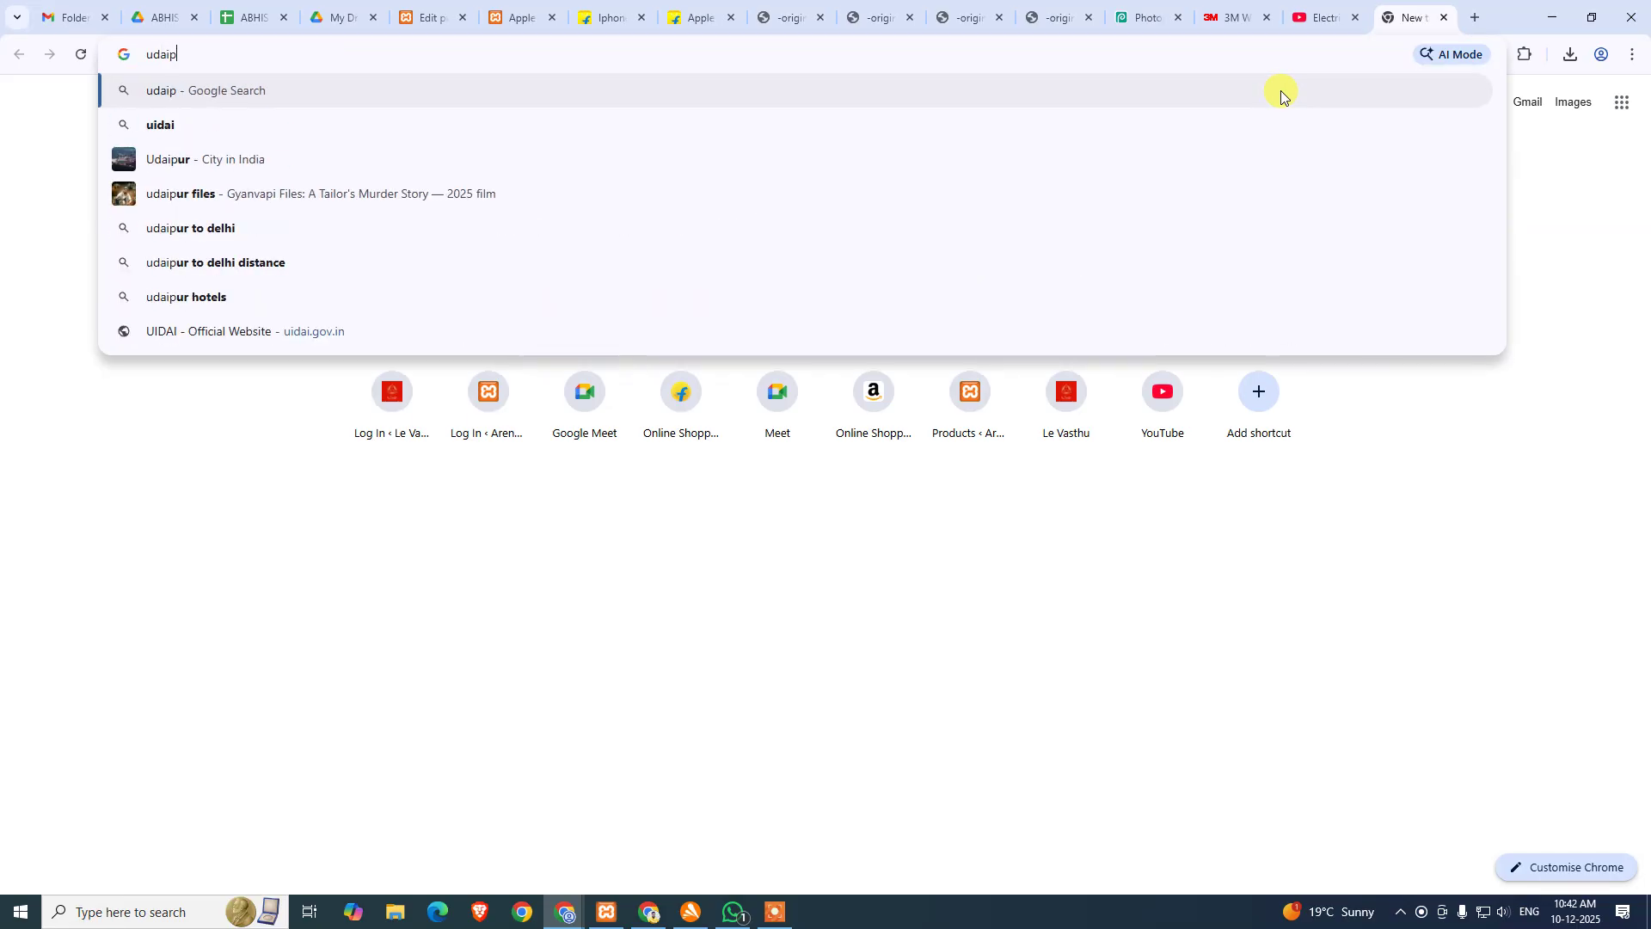
pyautogui.write('ur')
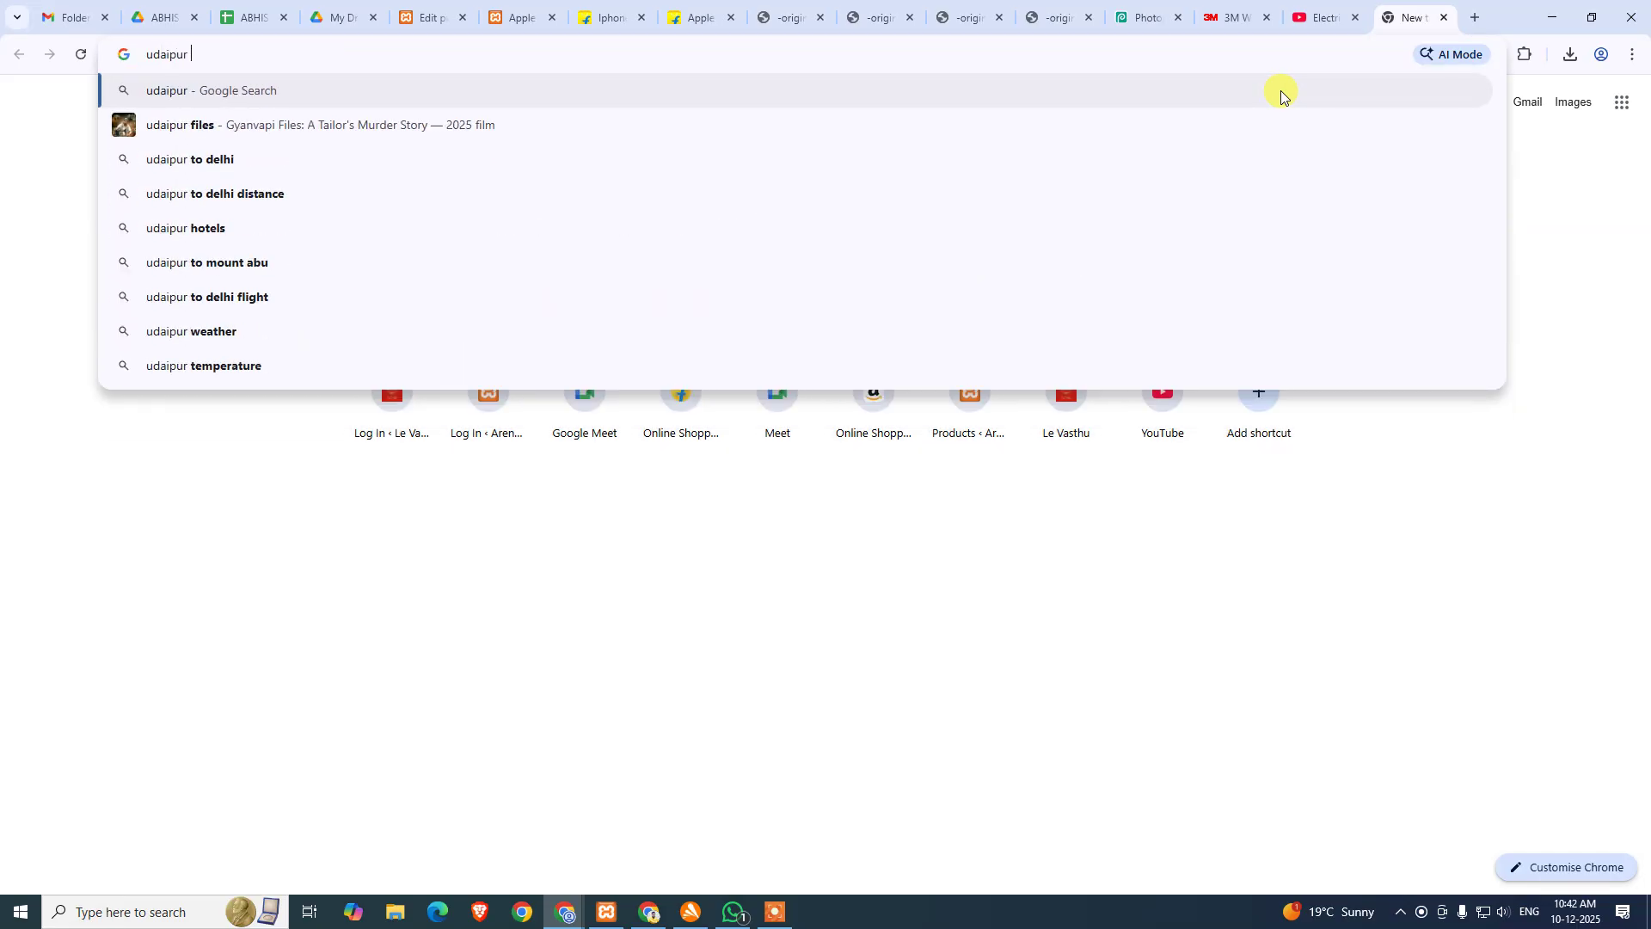
pyautogui.press('Return')
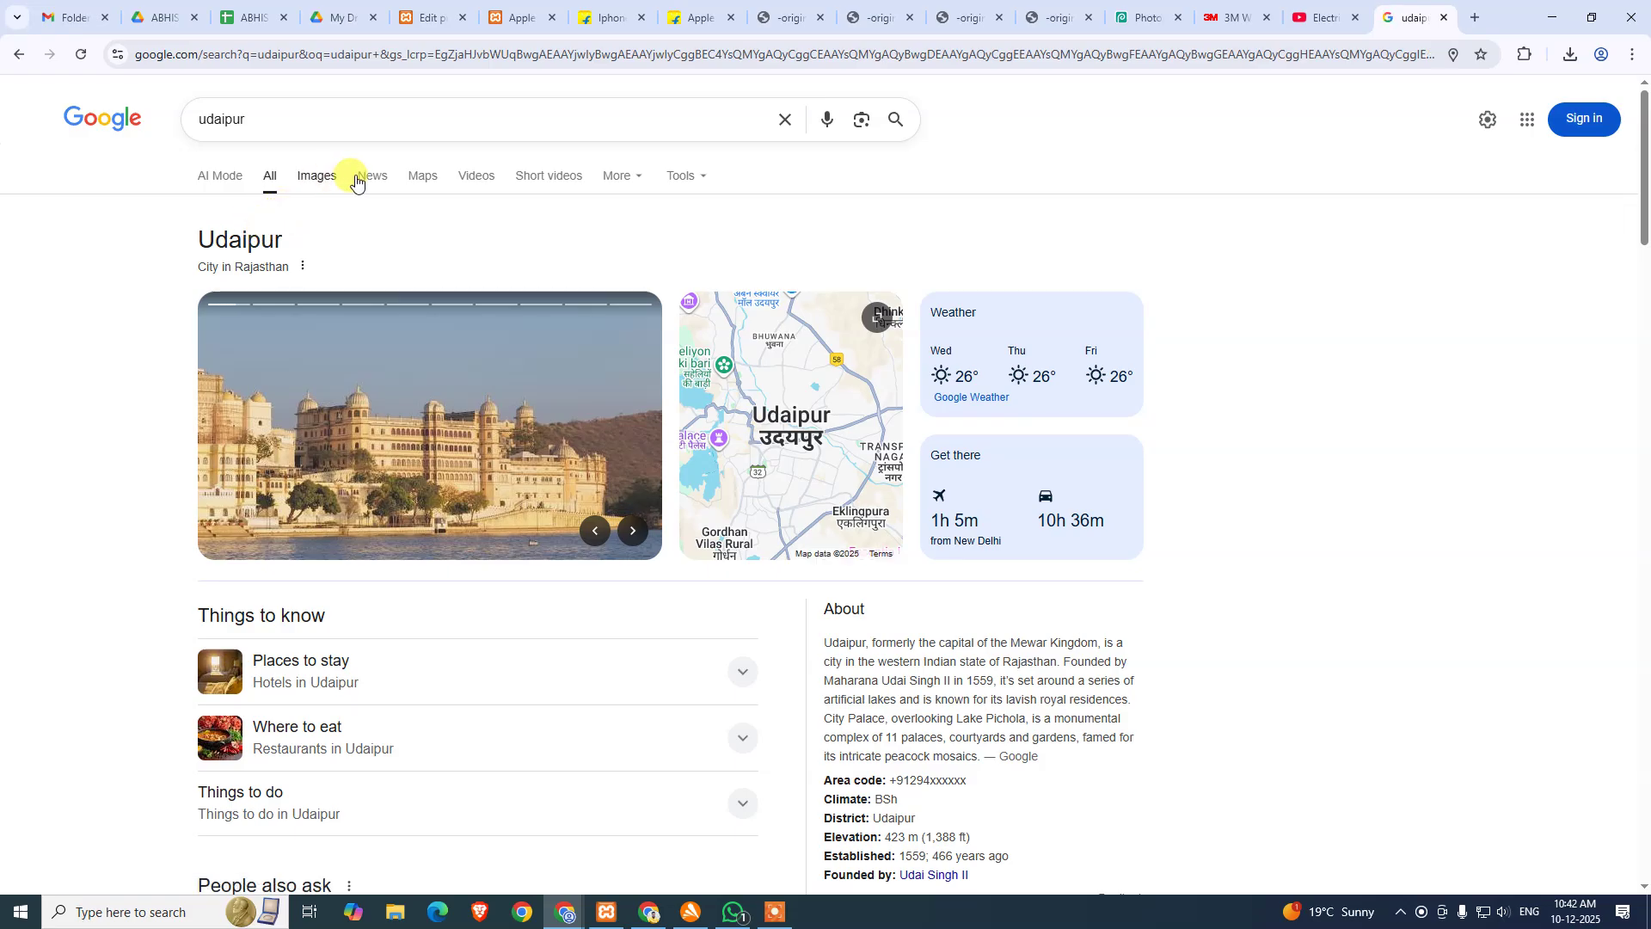
pyautogui.click(324, 176)
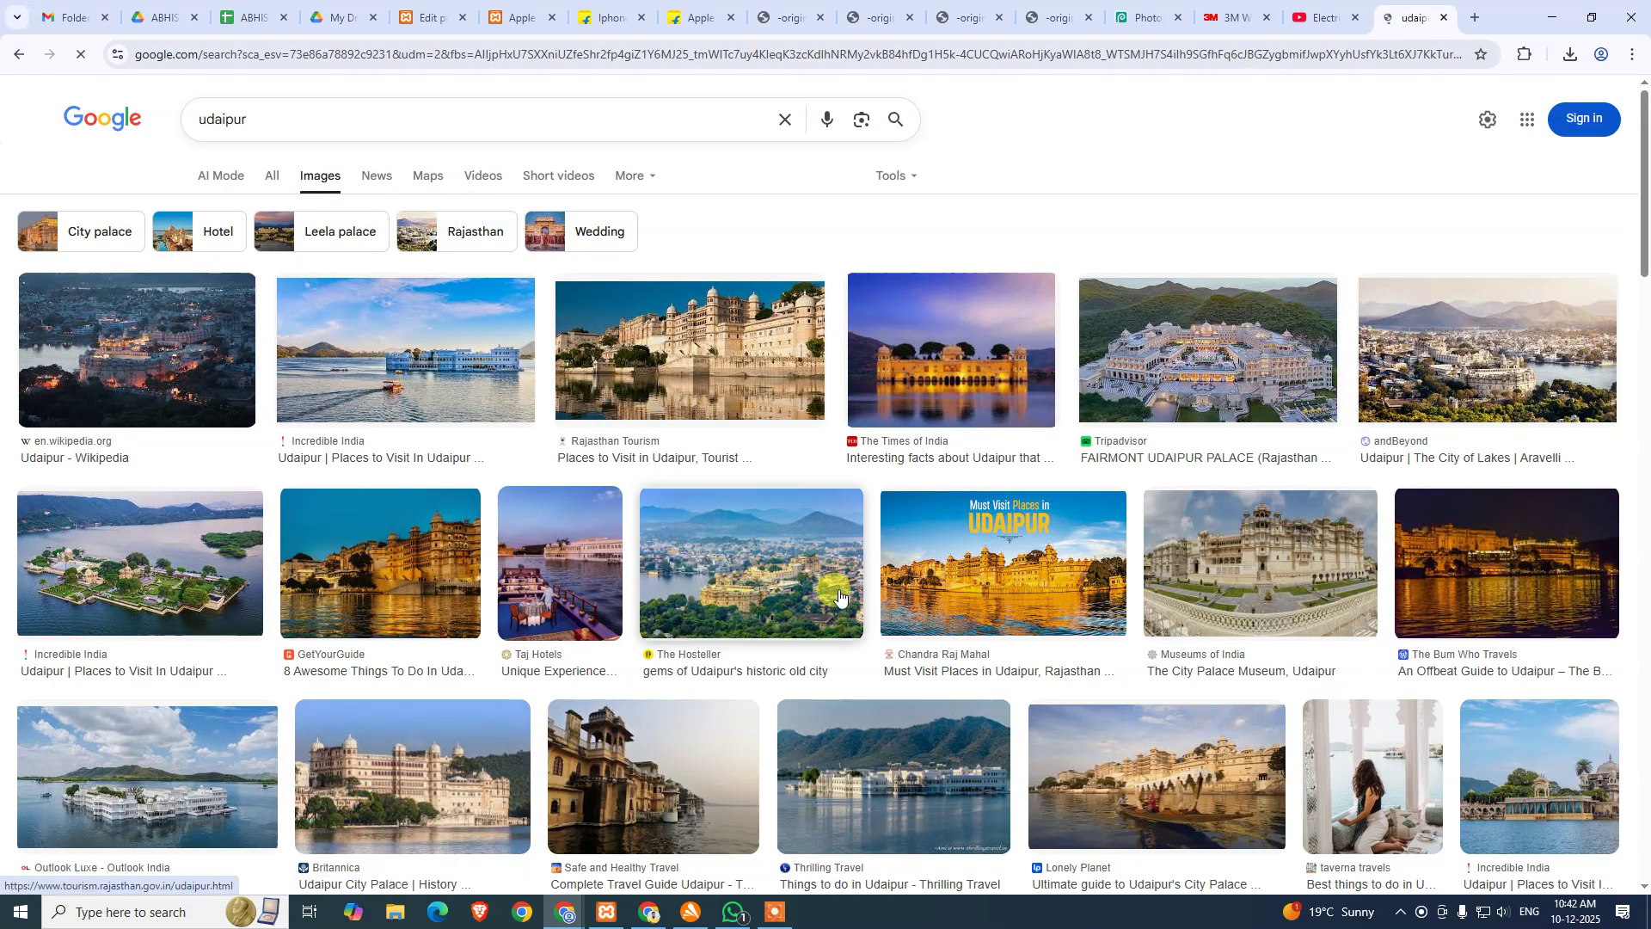
# - Compare the Incredible India lake palace and Times of India Jal Mahal image previews
pyautogui.click(445, 395)
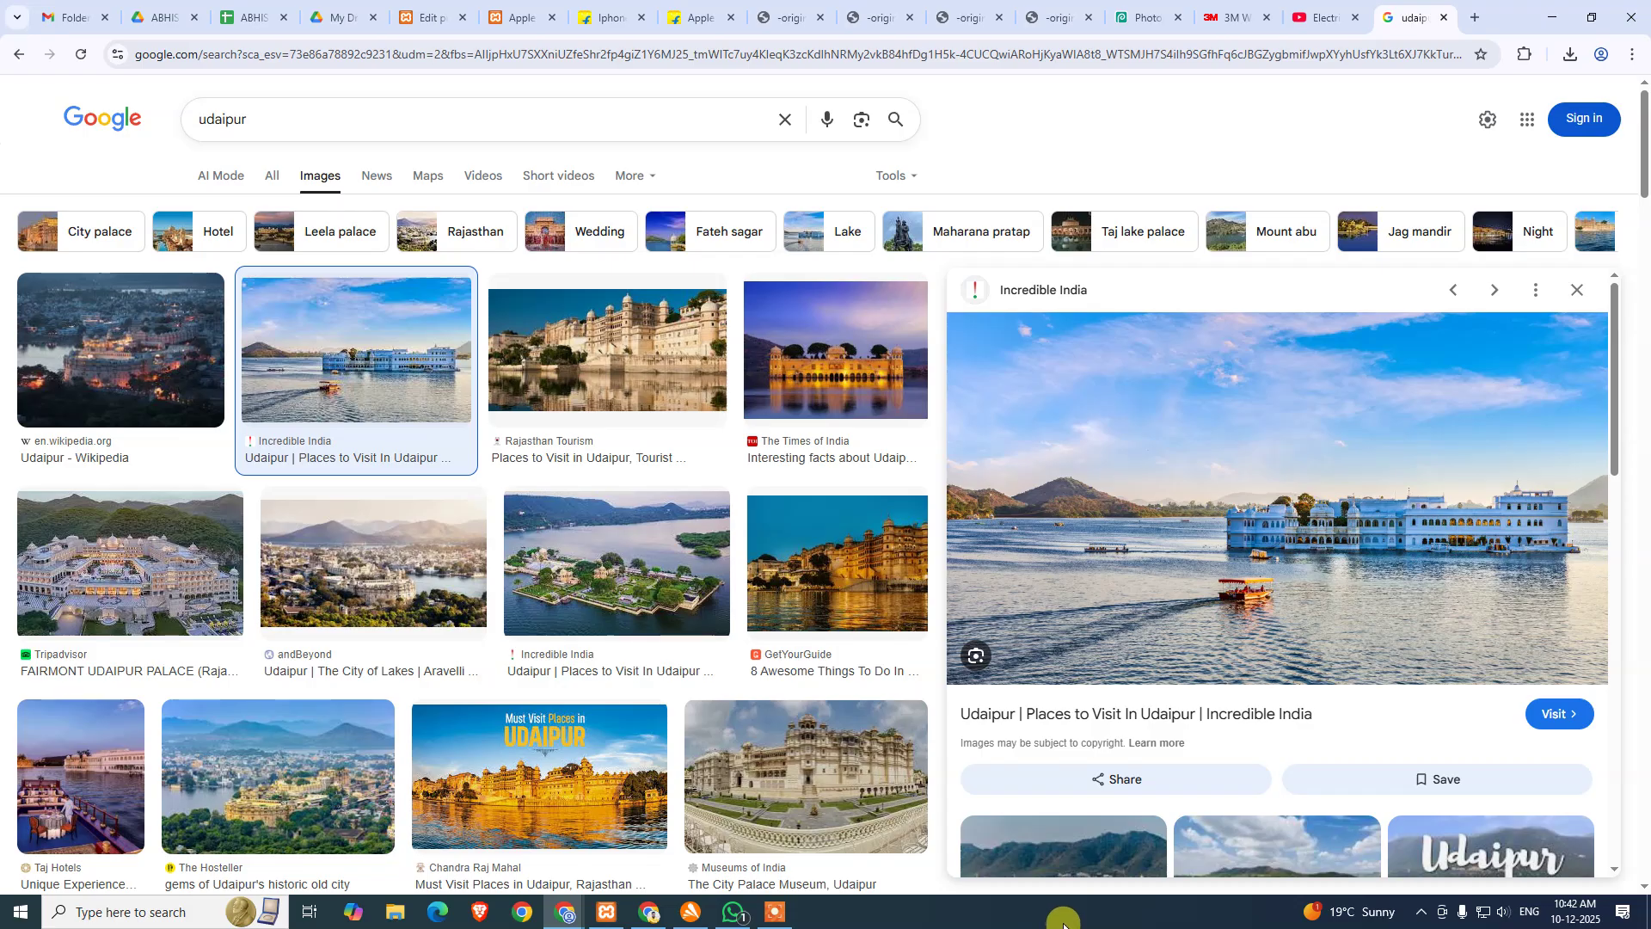
pyautogui.click(809, 370)
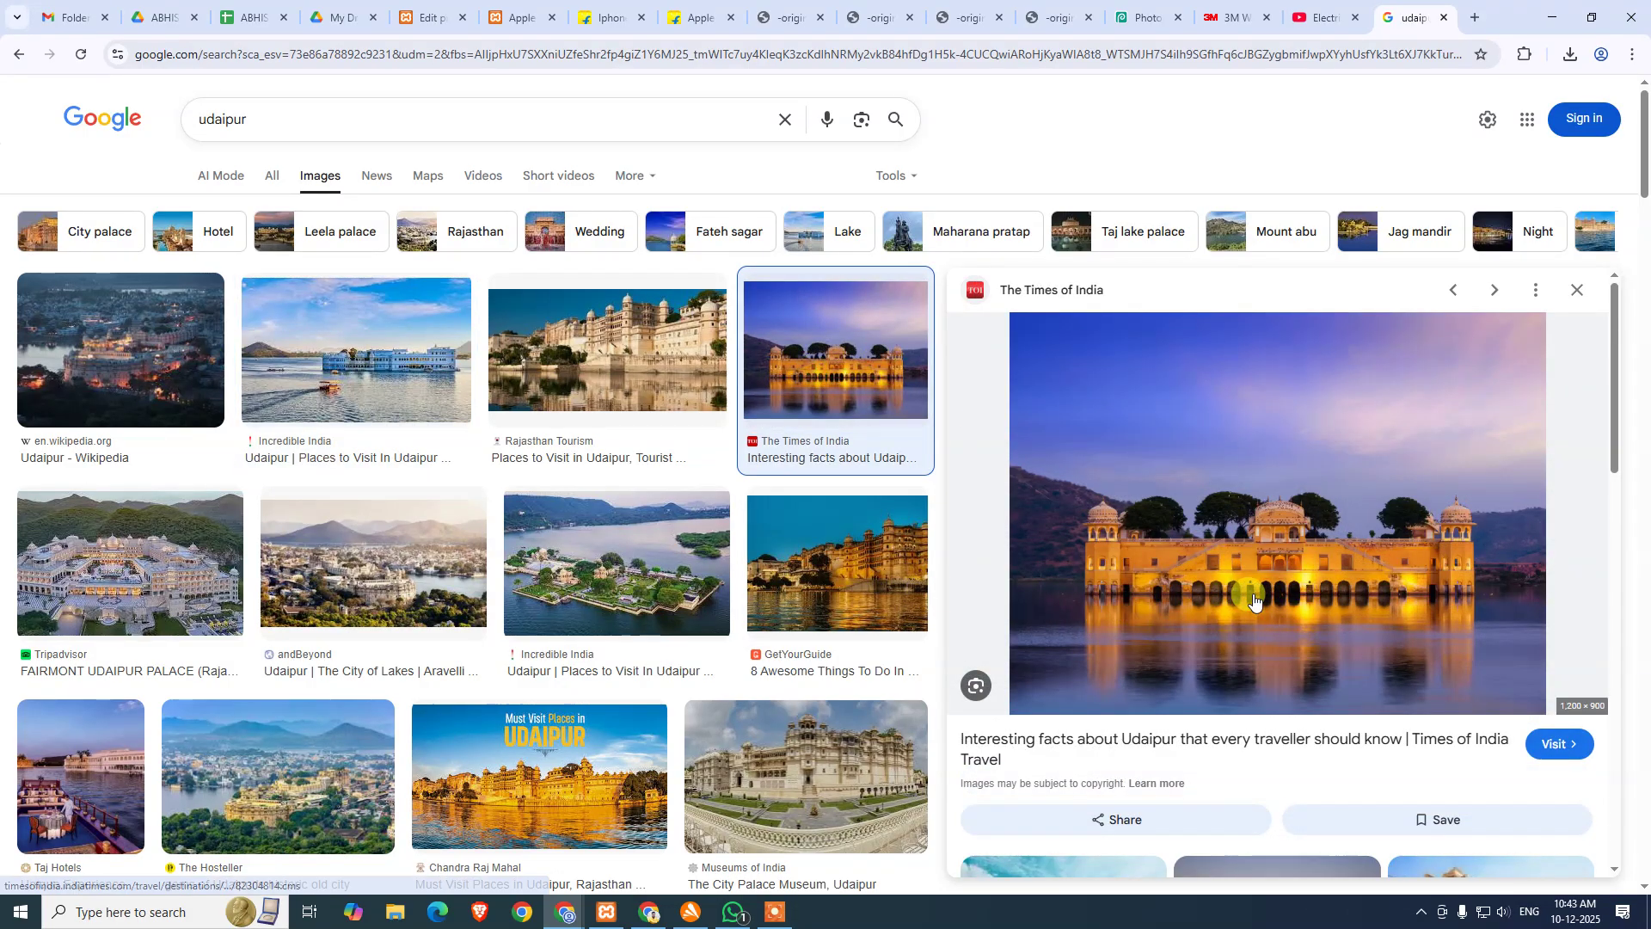
pyautogui.click(396, 353)
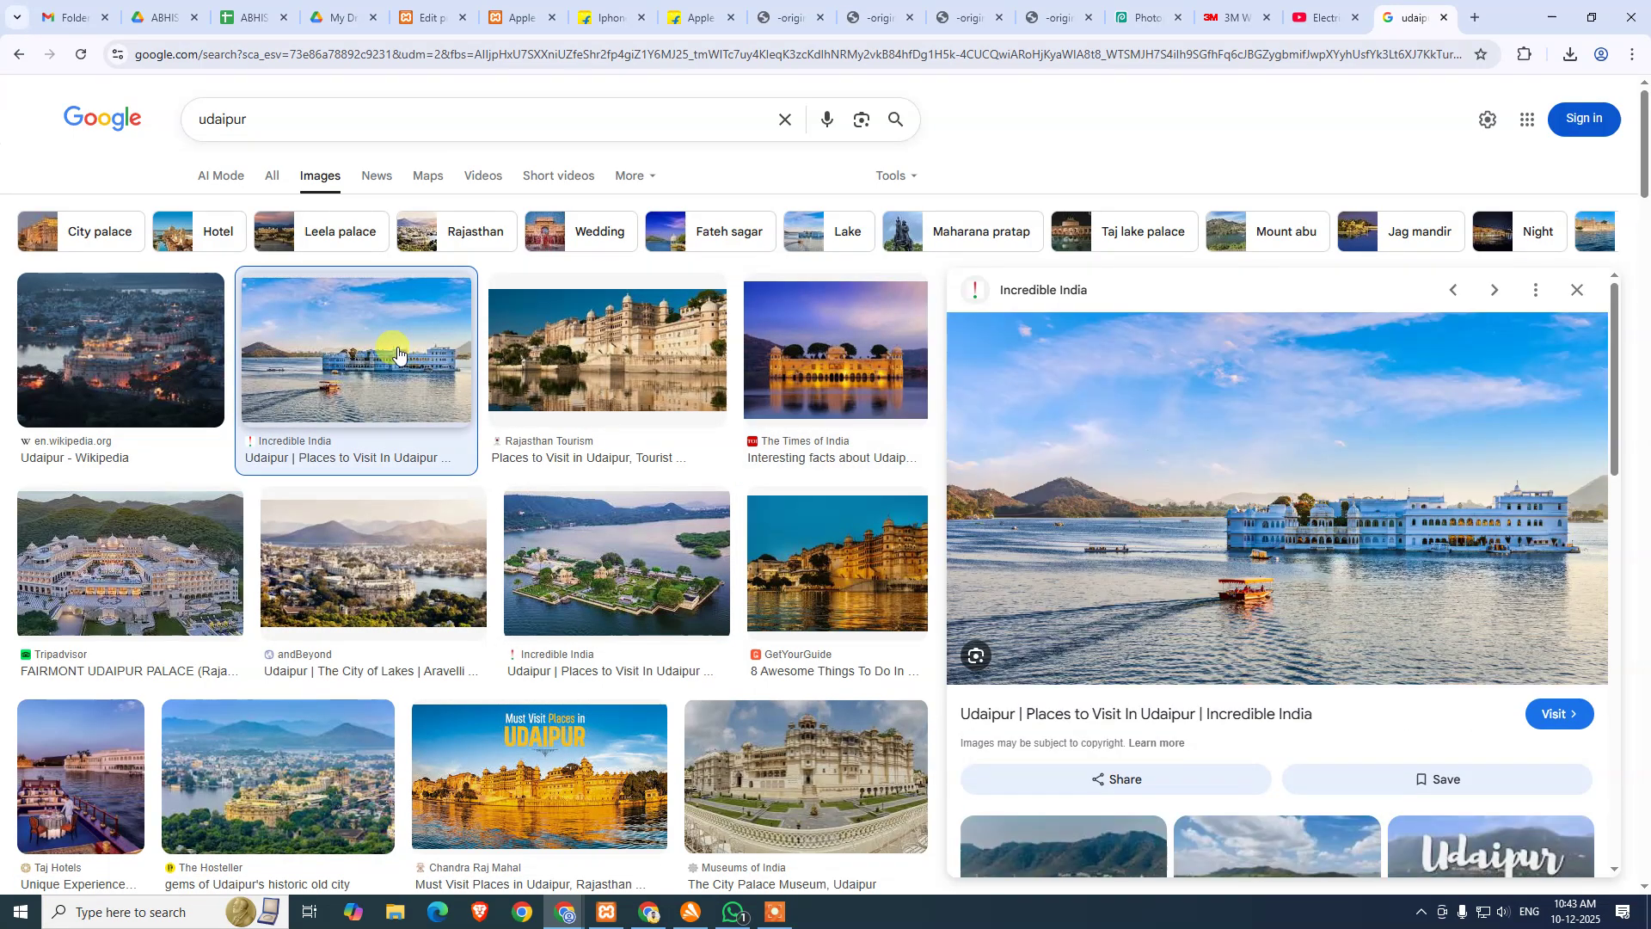
pyautogui.click(808, 396)
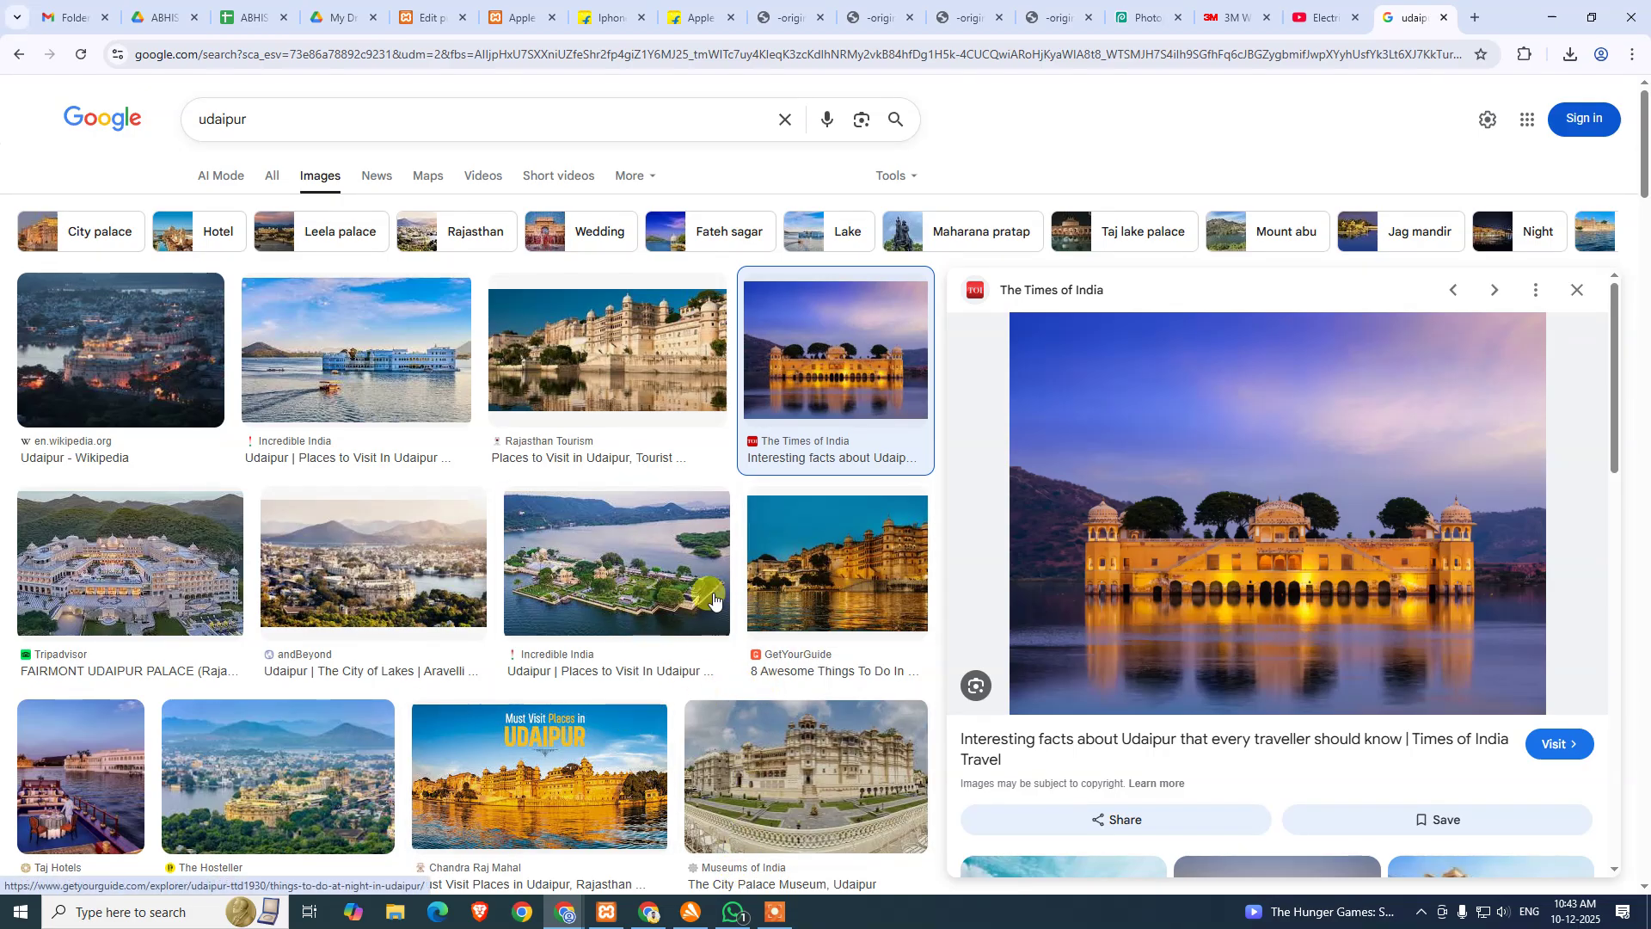
pyautogui.click(429, 359)
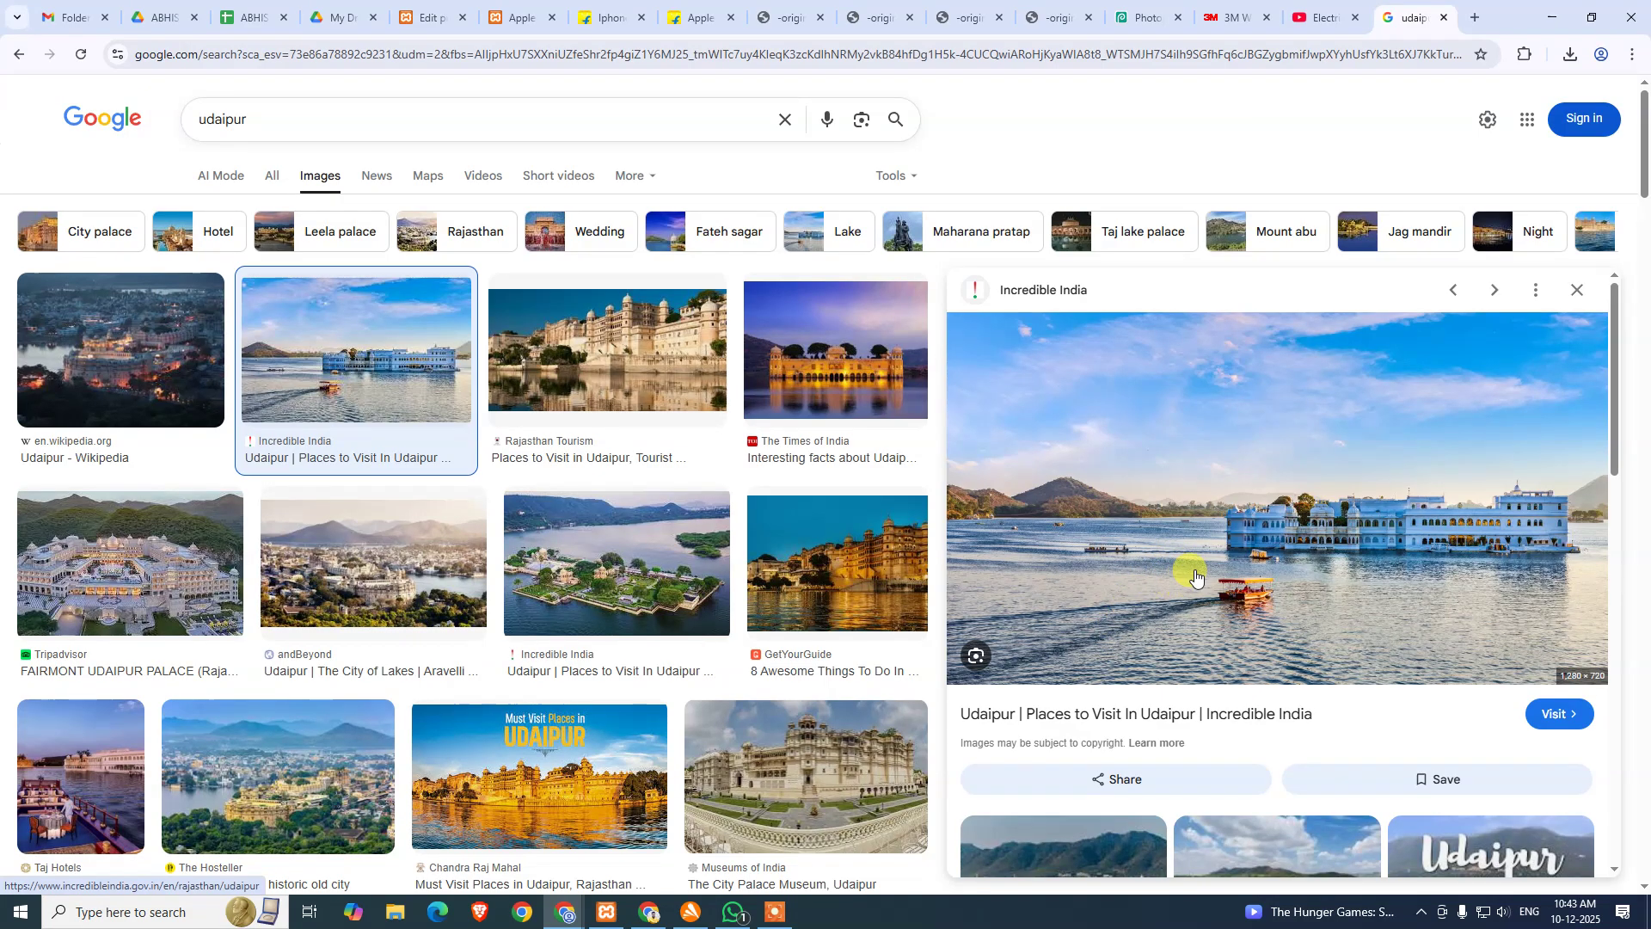
pyautogui.scroll(-3, 1195, 575)
pyautogui.scroll(-4, 615, 578)
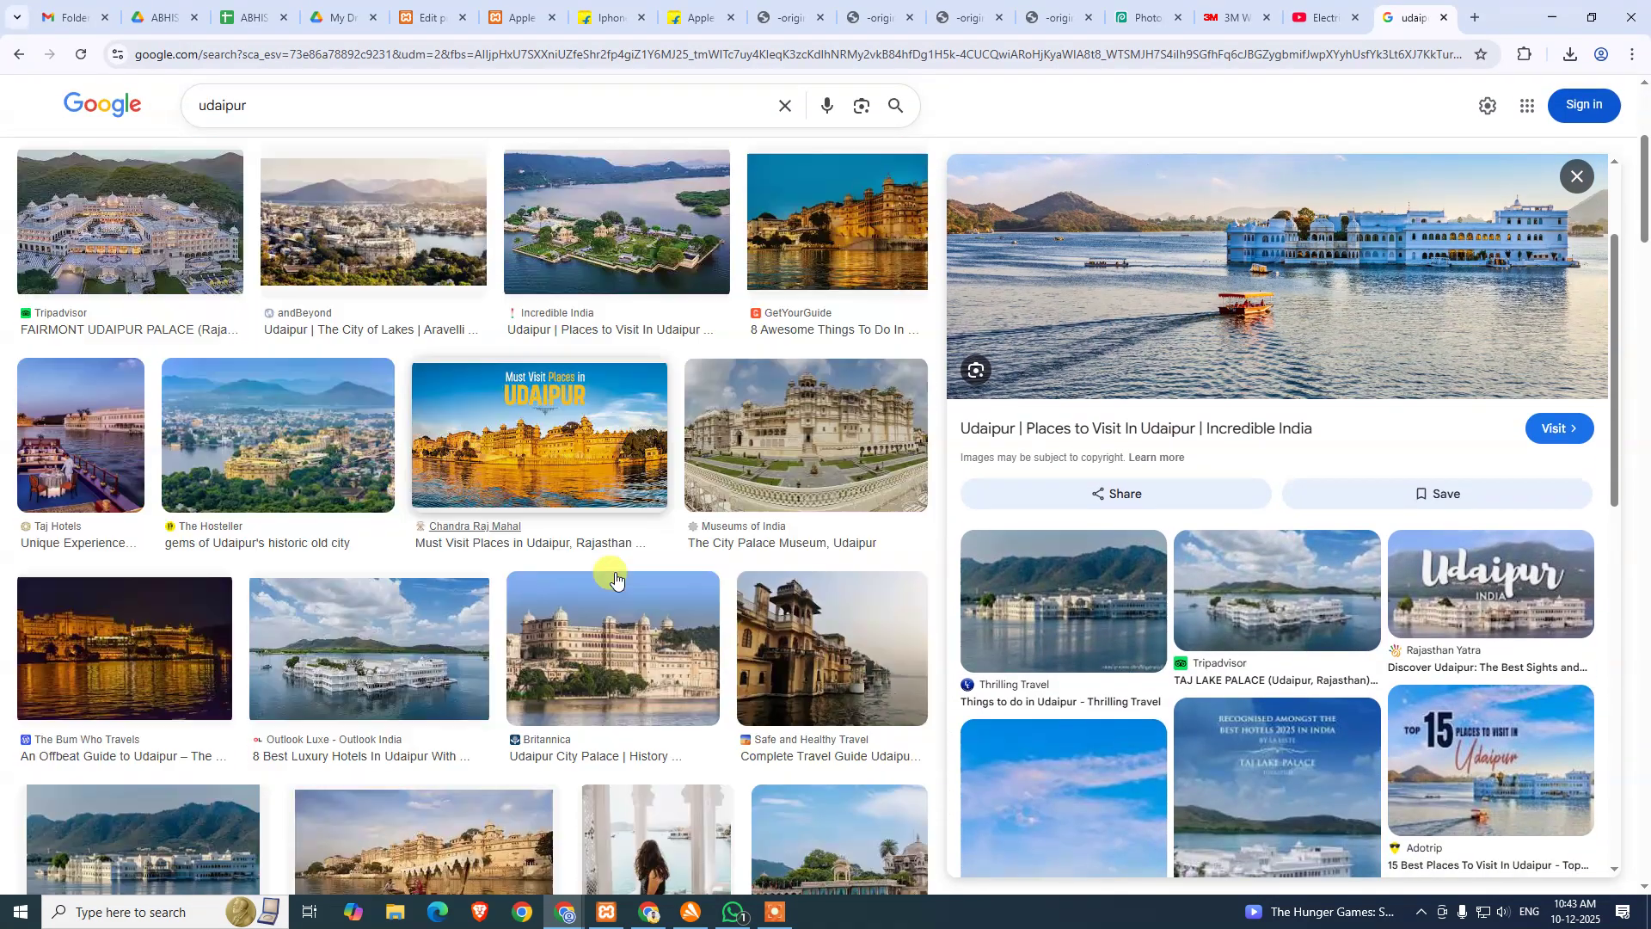
pyautogui.scroll(-3, 615, 578)
pyautogui.scroll(1, 903, 526)
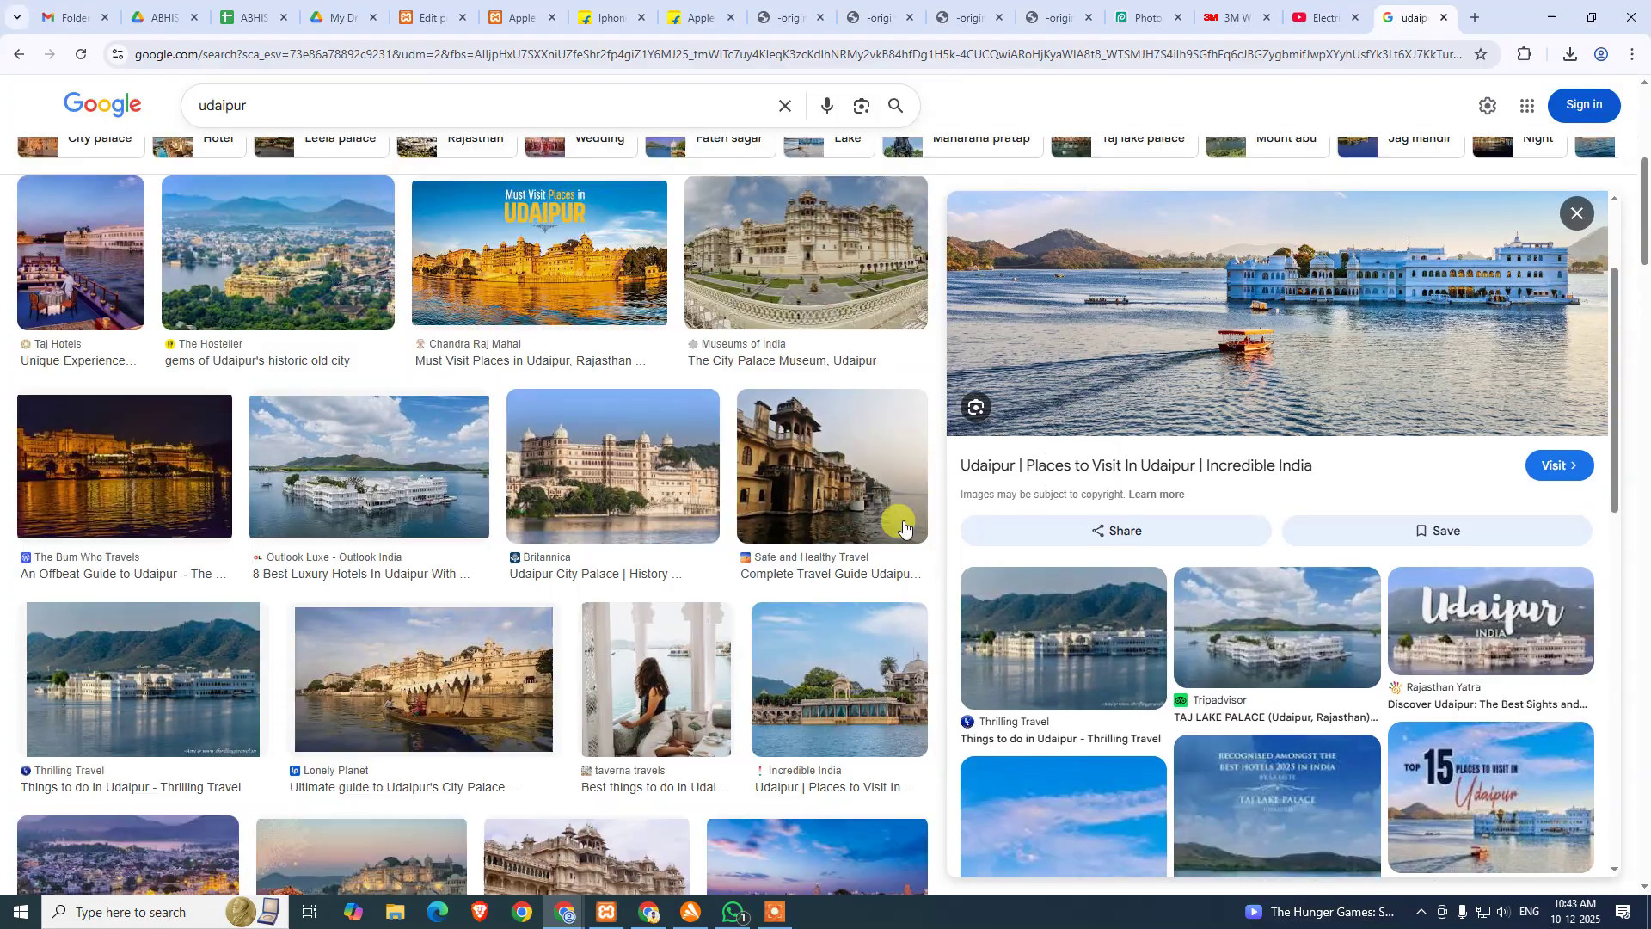
pyautogui.scroll(6, 807, 356)
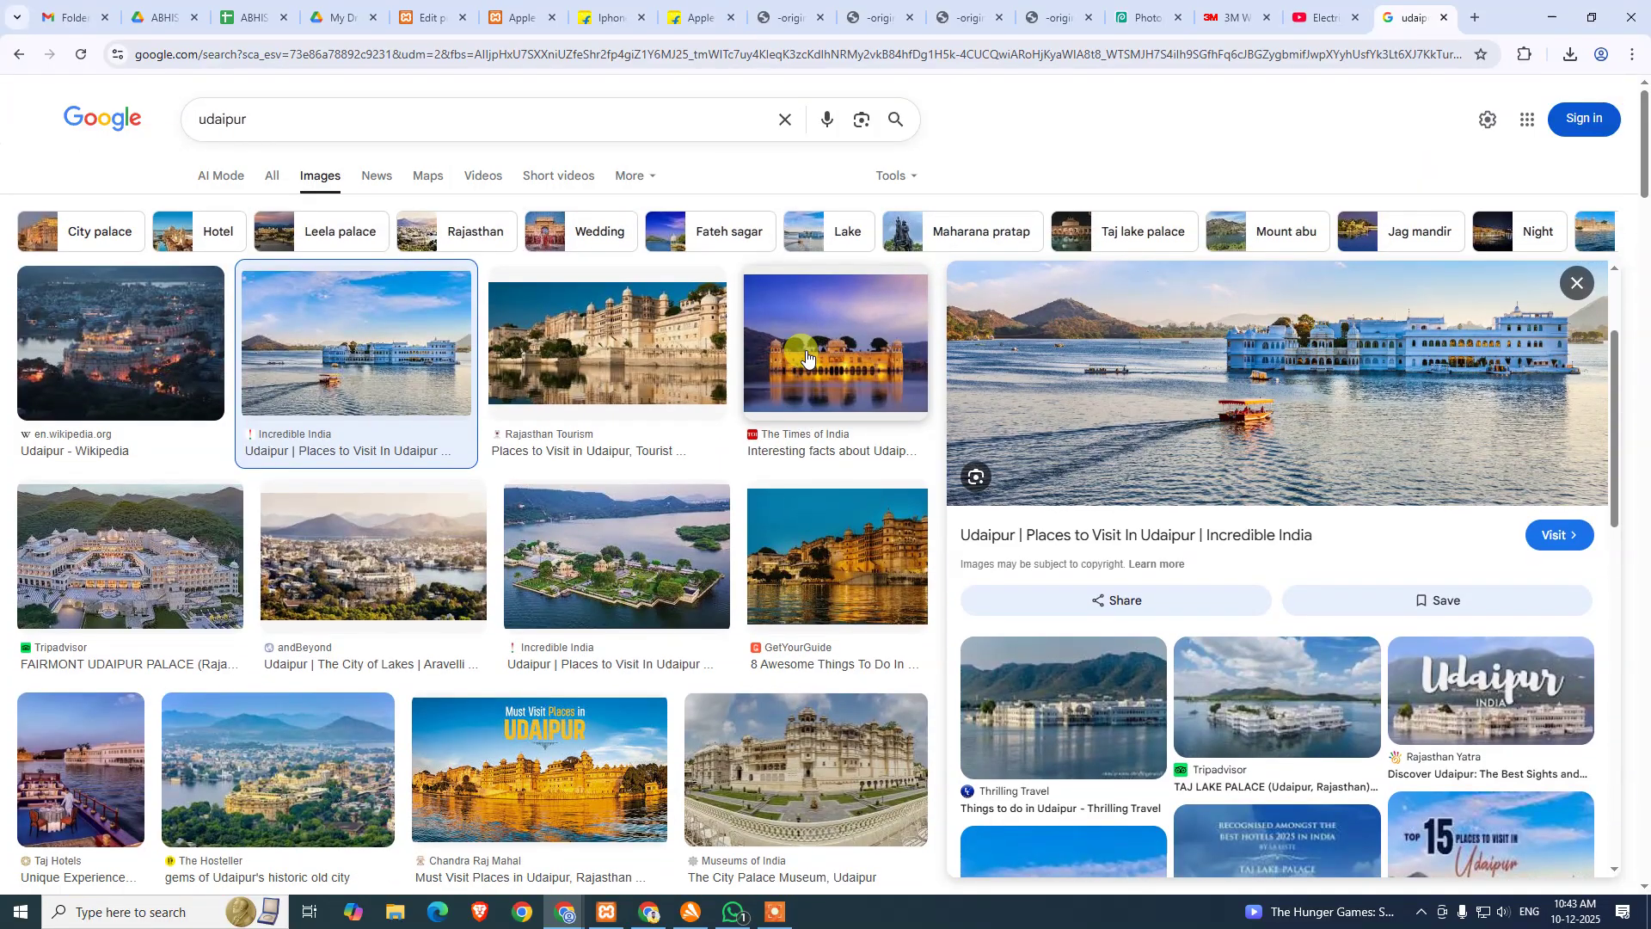
pyautogui.click(1476, 16)
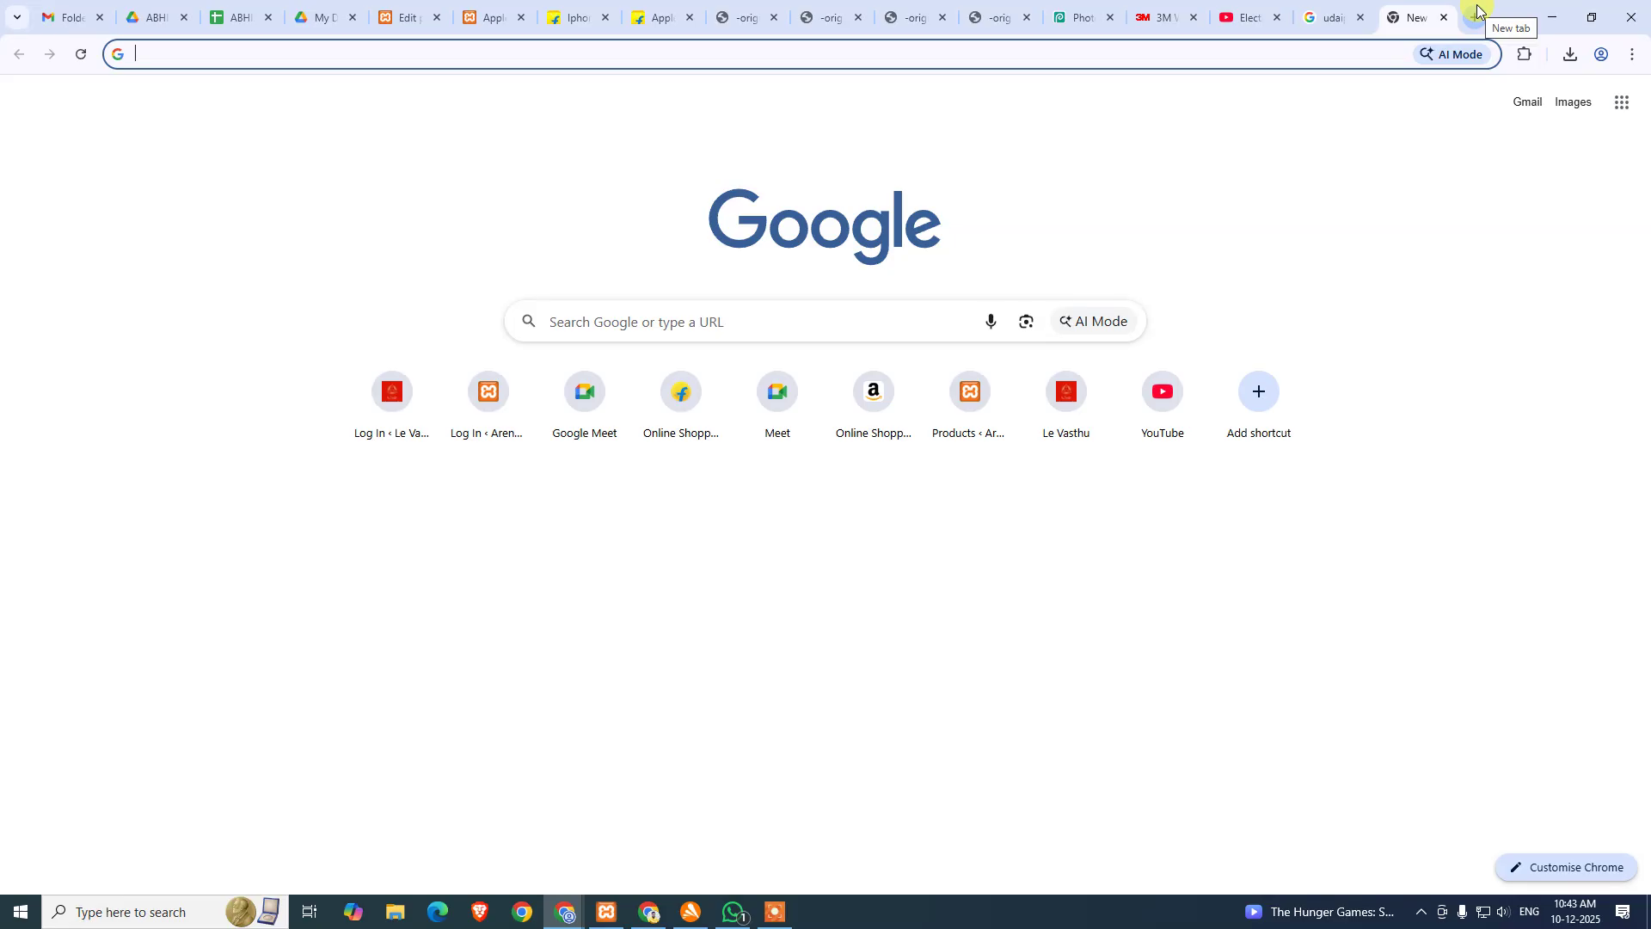
# - Search 'delhi to udaipur' and review the 11h 11m, 724 km drive and flights from ₹3,307
pyautogui.write('j')
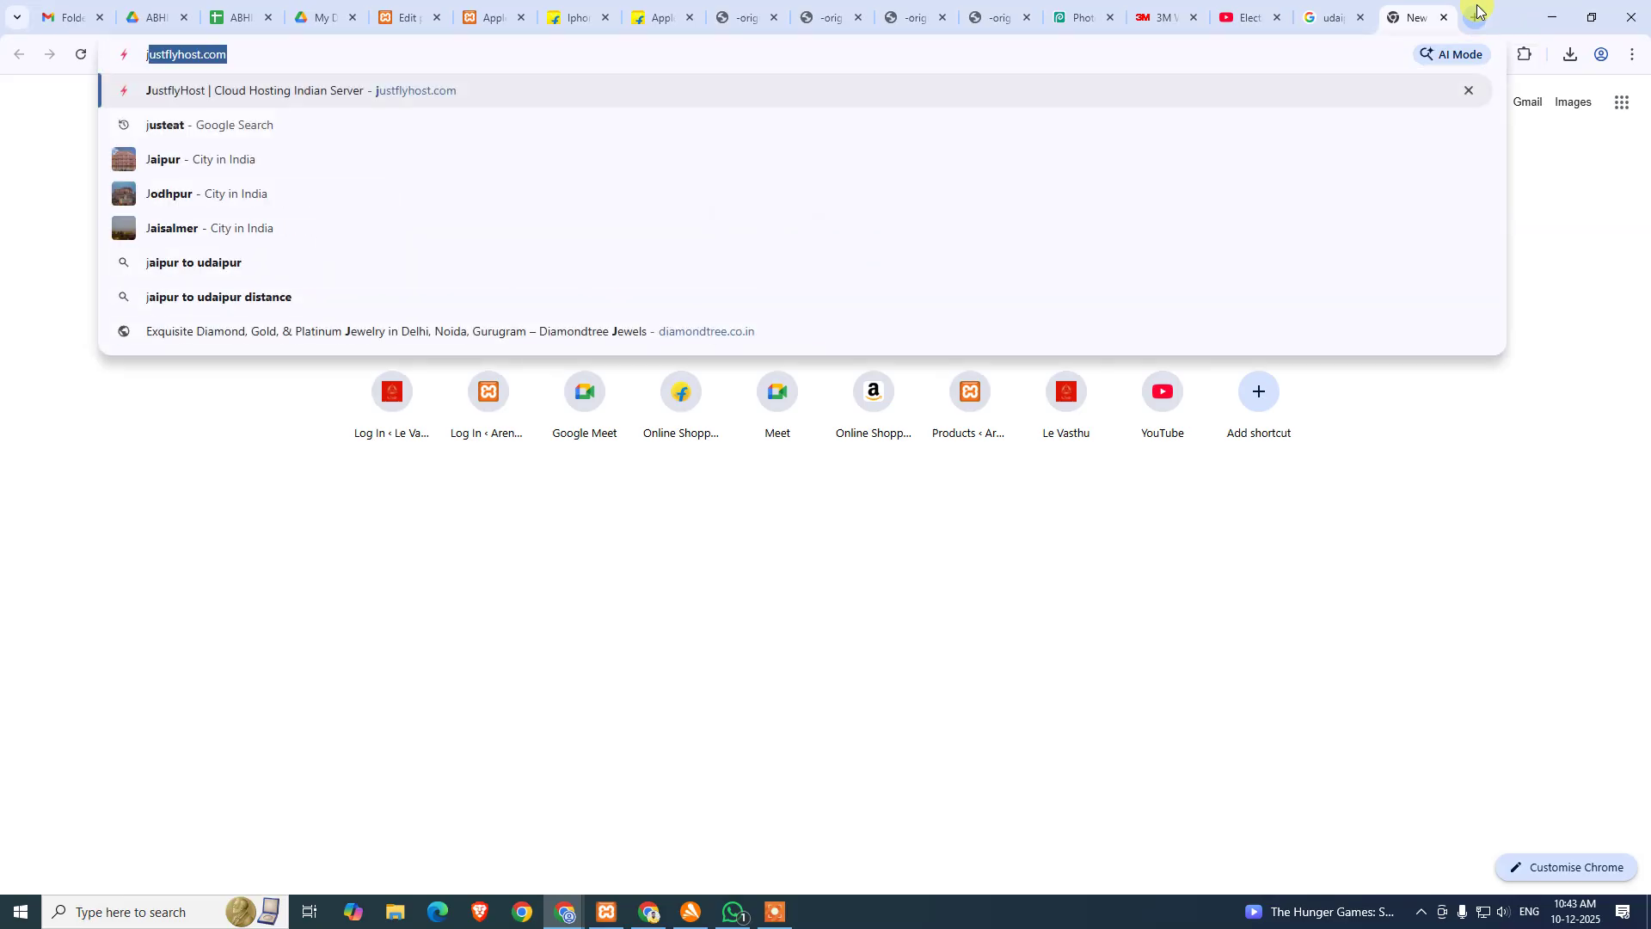
pyautogui.press('BackSpace')
pyautogui.press('BackSpace')
pyautogui.write('dl')
pyautogui.press('BackSpace')
pyautogui.write('elhi to udaipur')
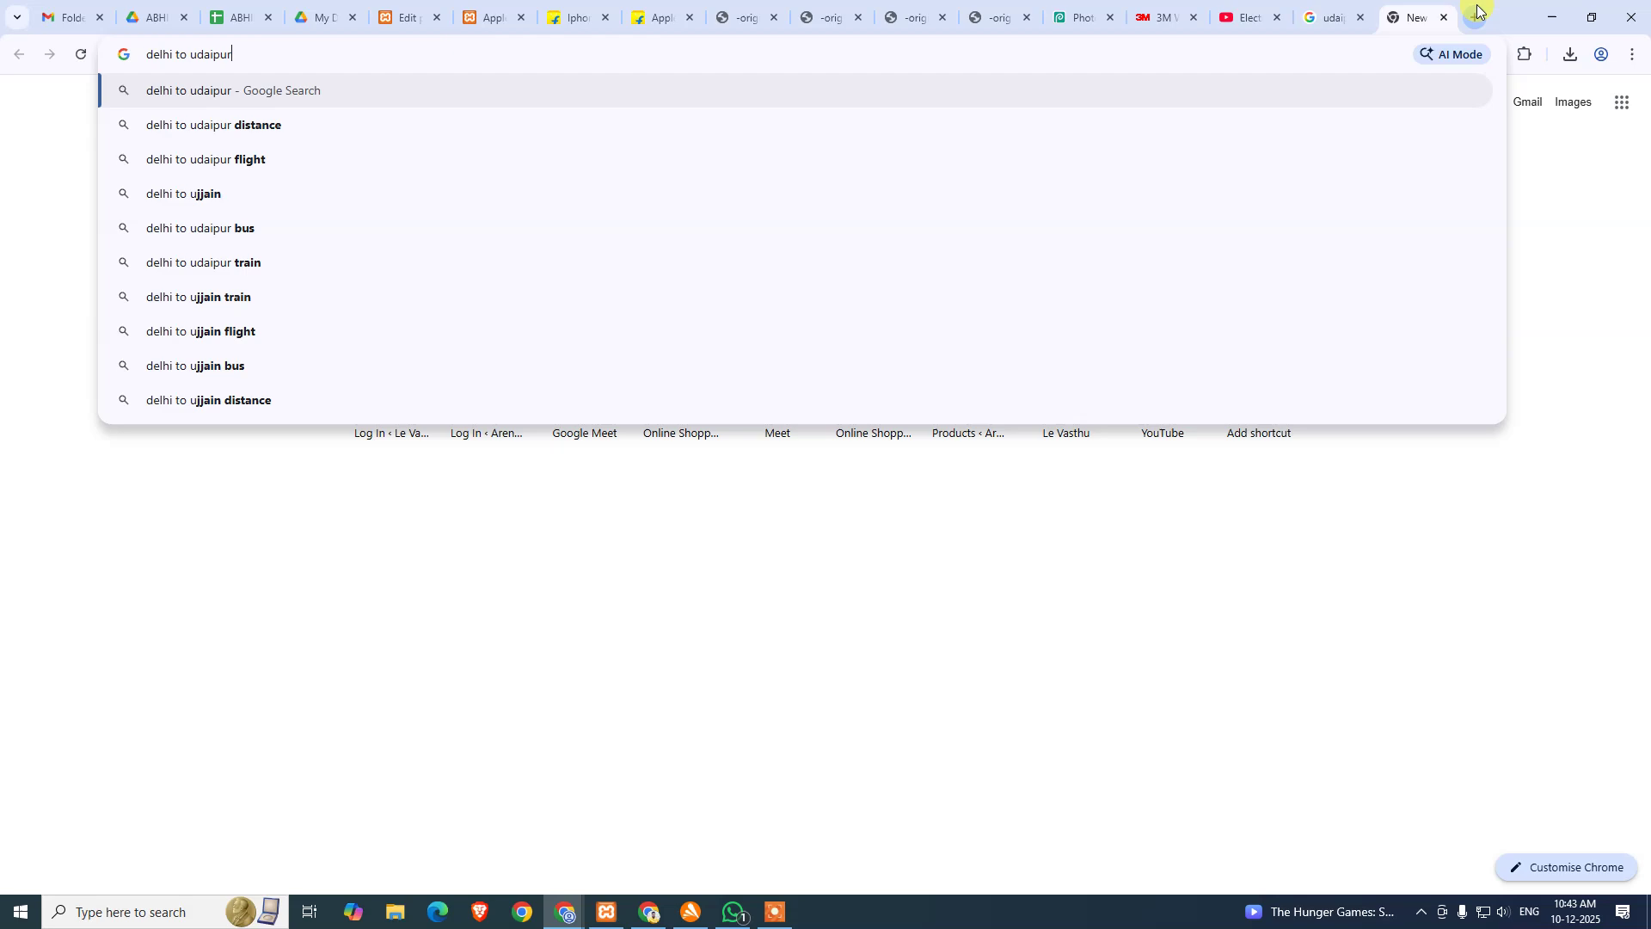
pyautogui.press('Return')
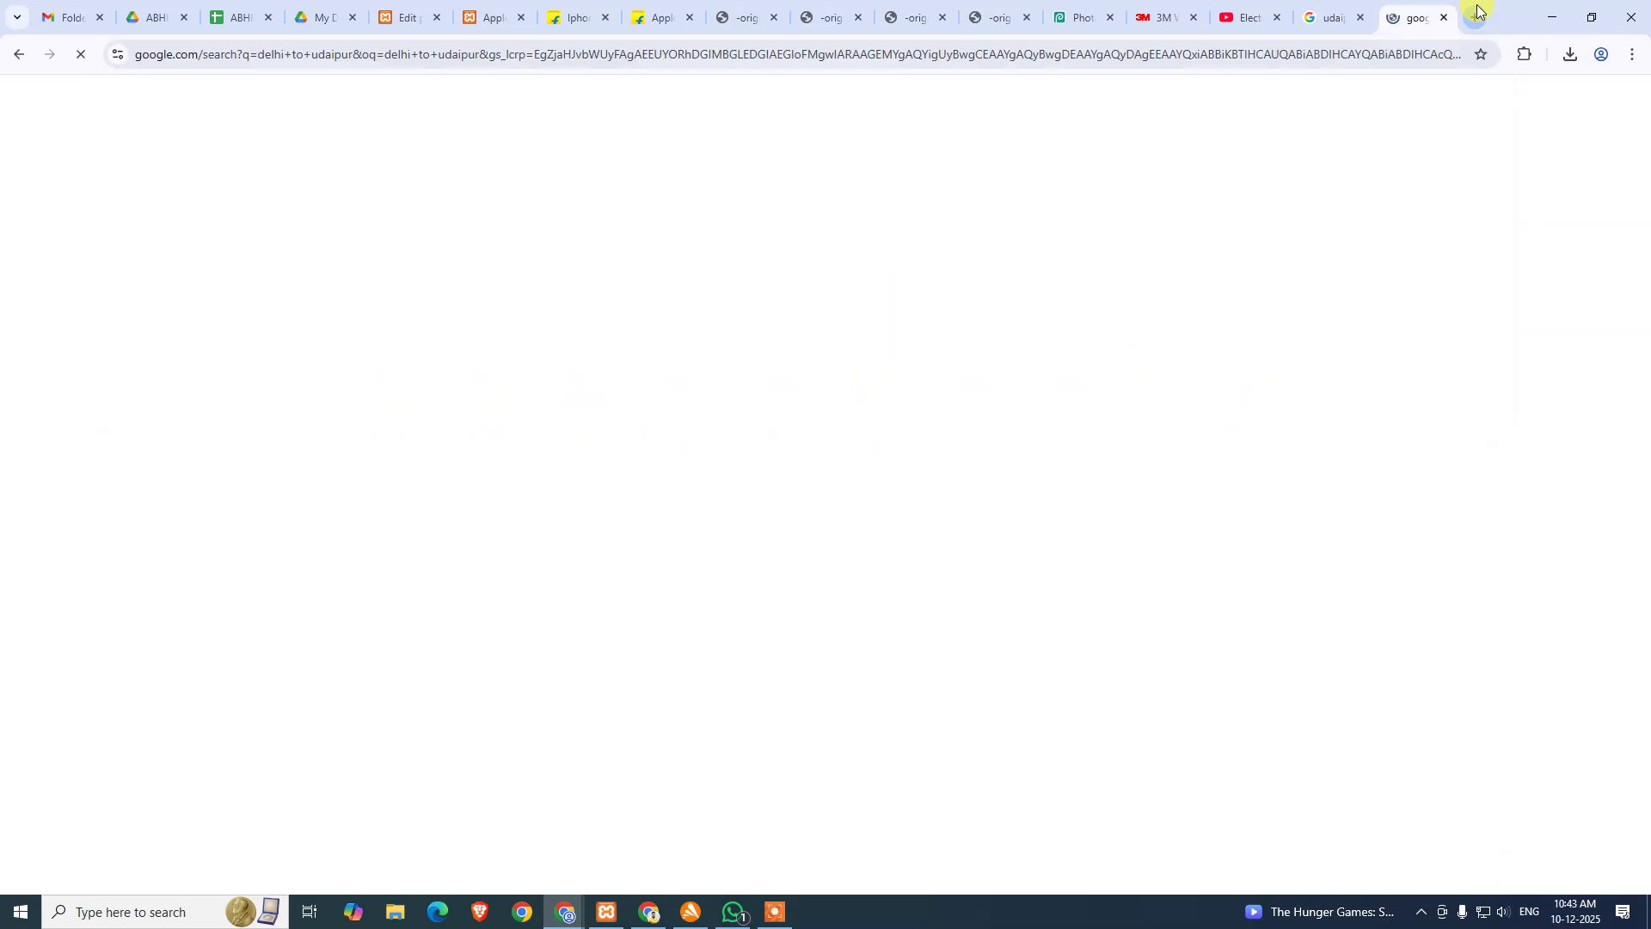
pyautogui.moveTo(281, 527); pyautogui.dragTo(344, 528)
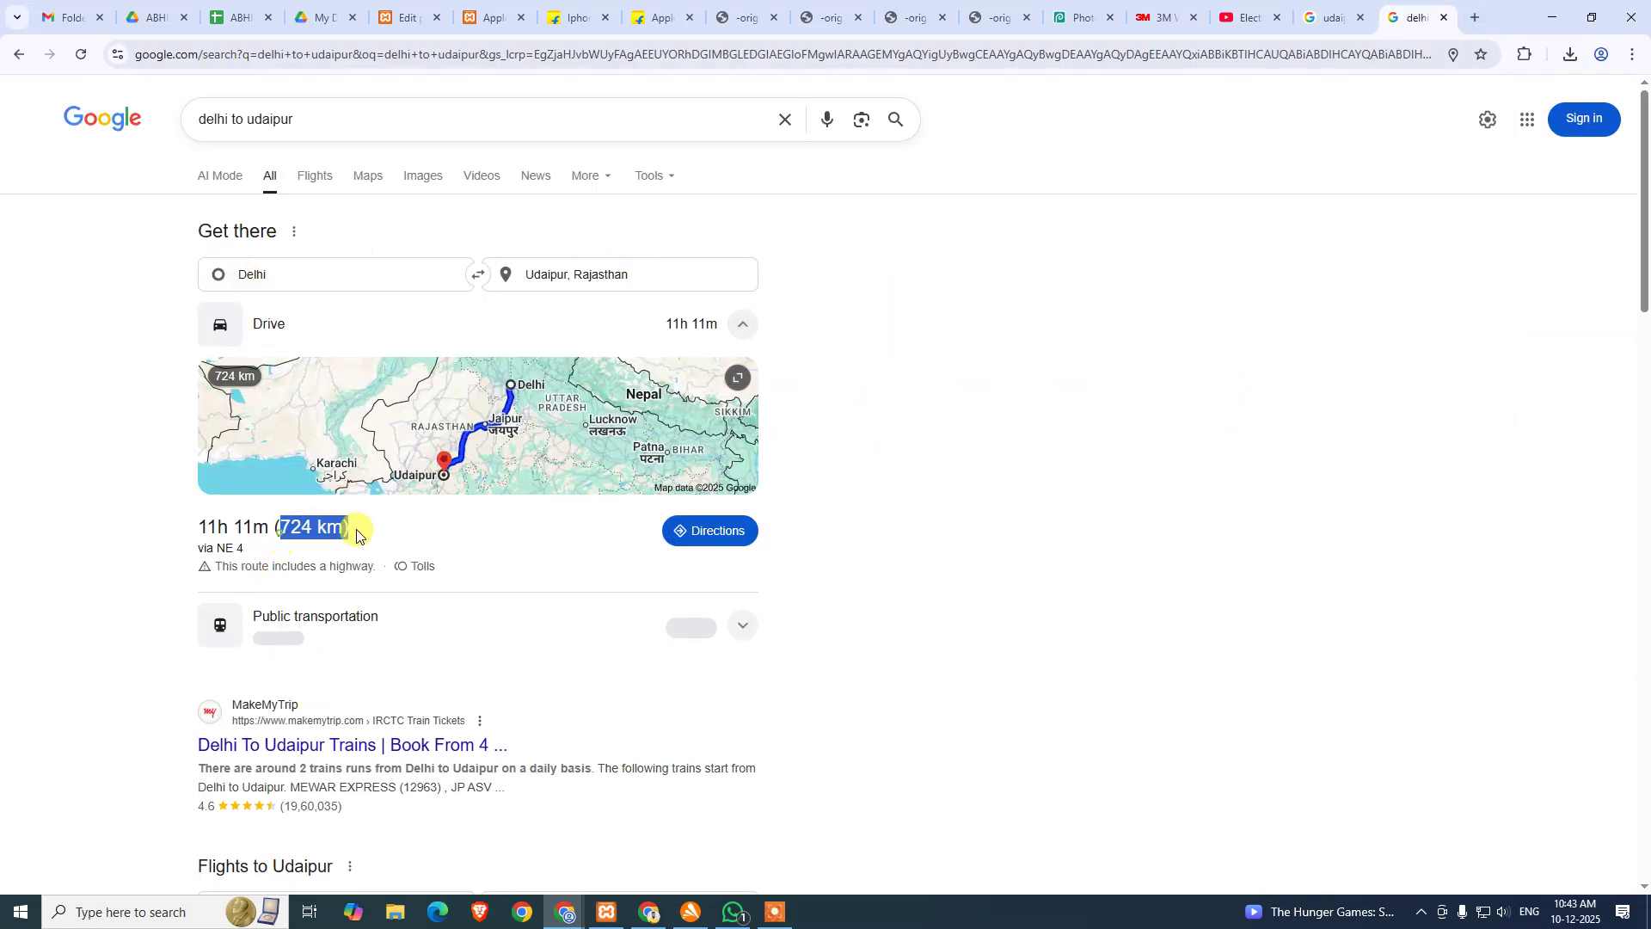
pyautogui.click(52, 550)
pyautogui.scroll(-4, 1095, 670)
pyautogui.scroll(4, 877, 593)
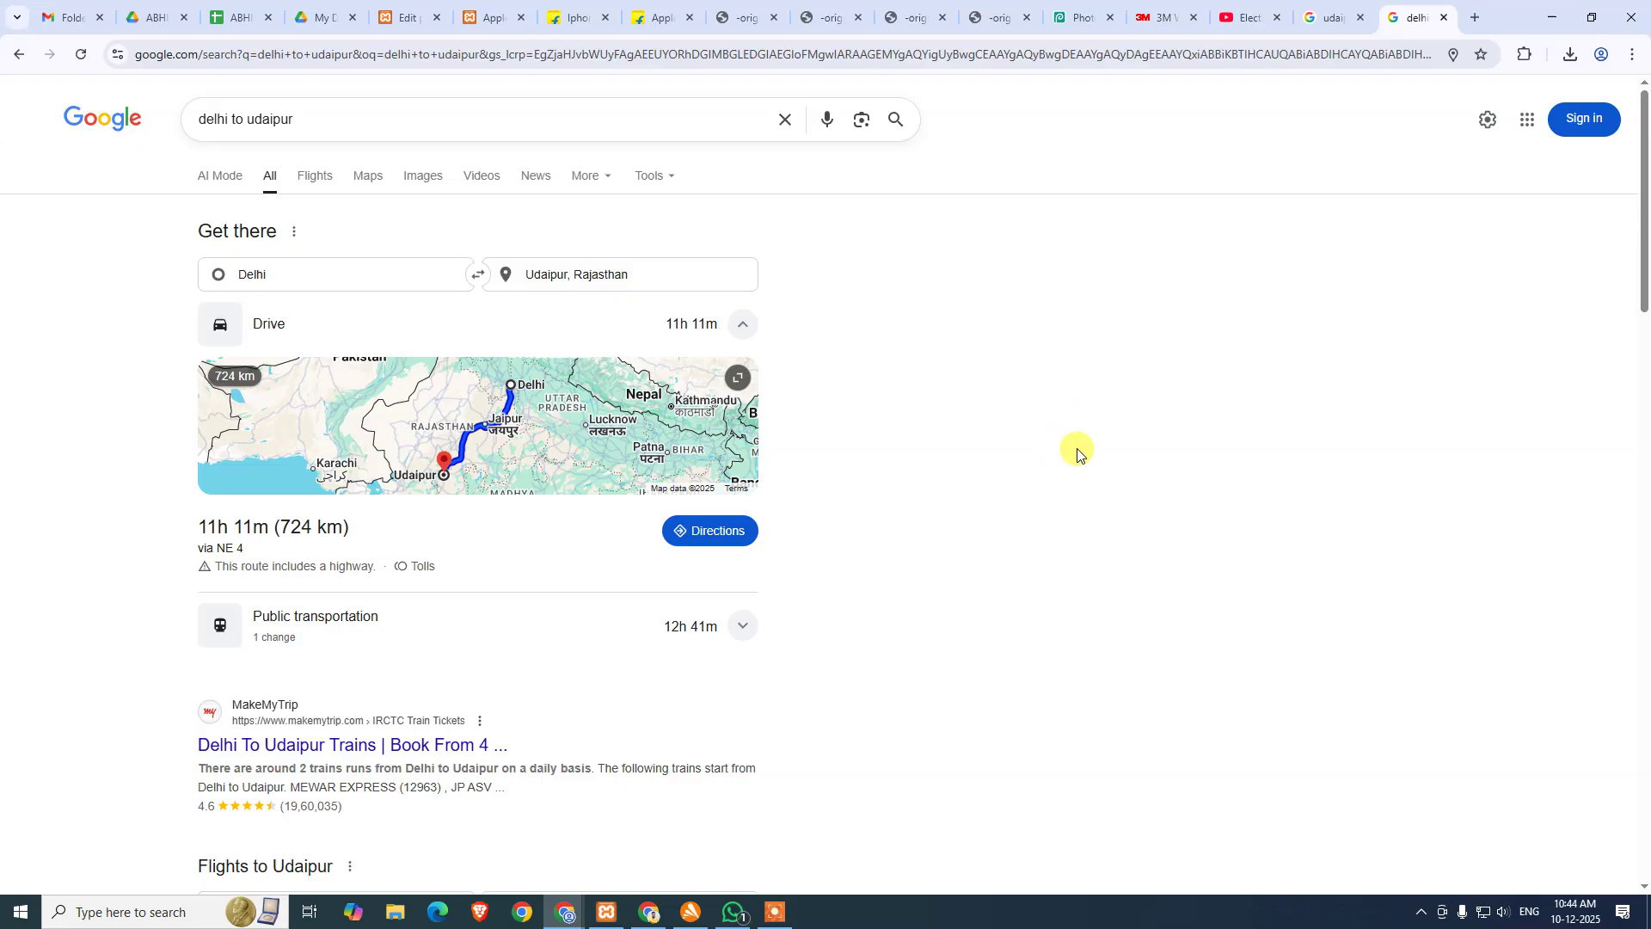
pyautogui.scroll(-3, 590, 675)
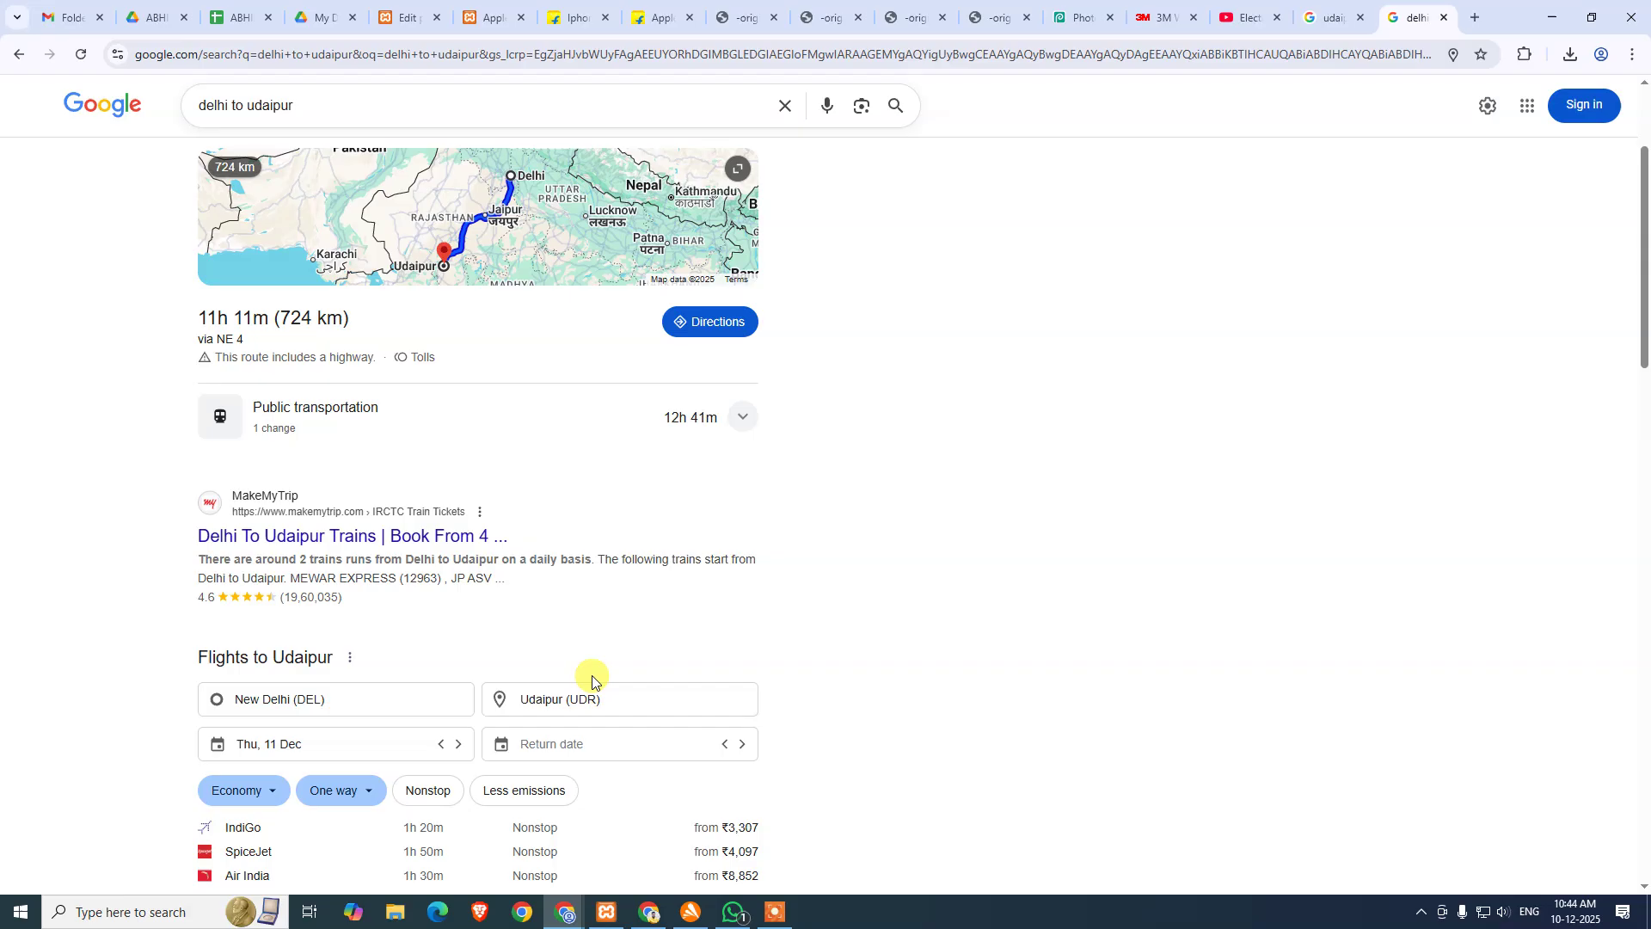
pyautogui.scroll(3, 586, 685)
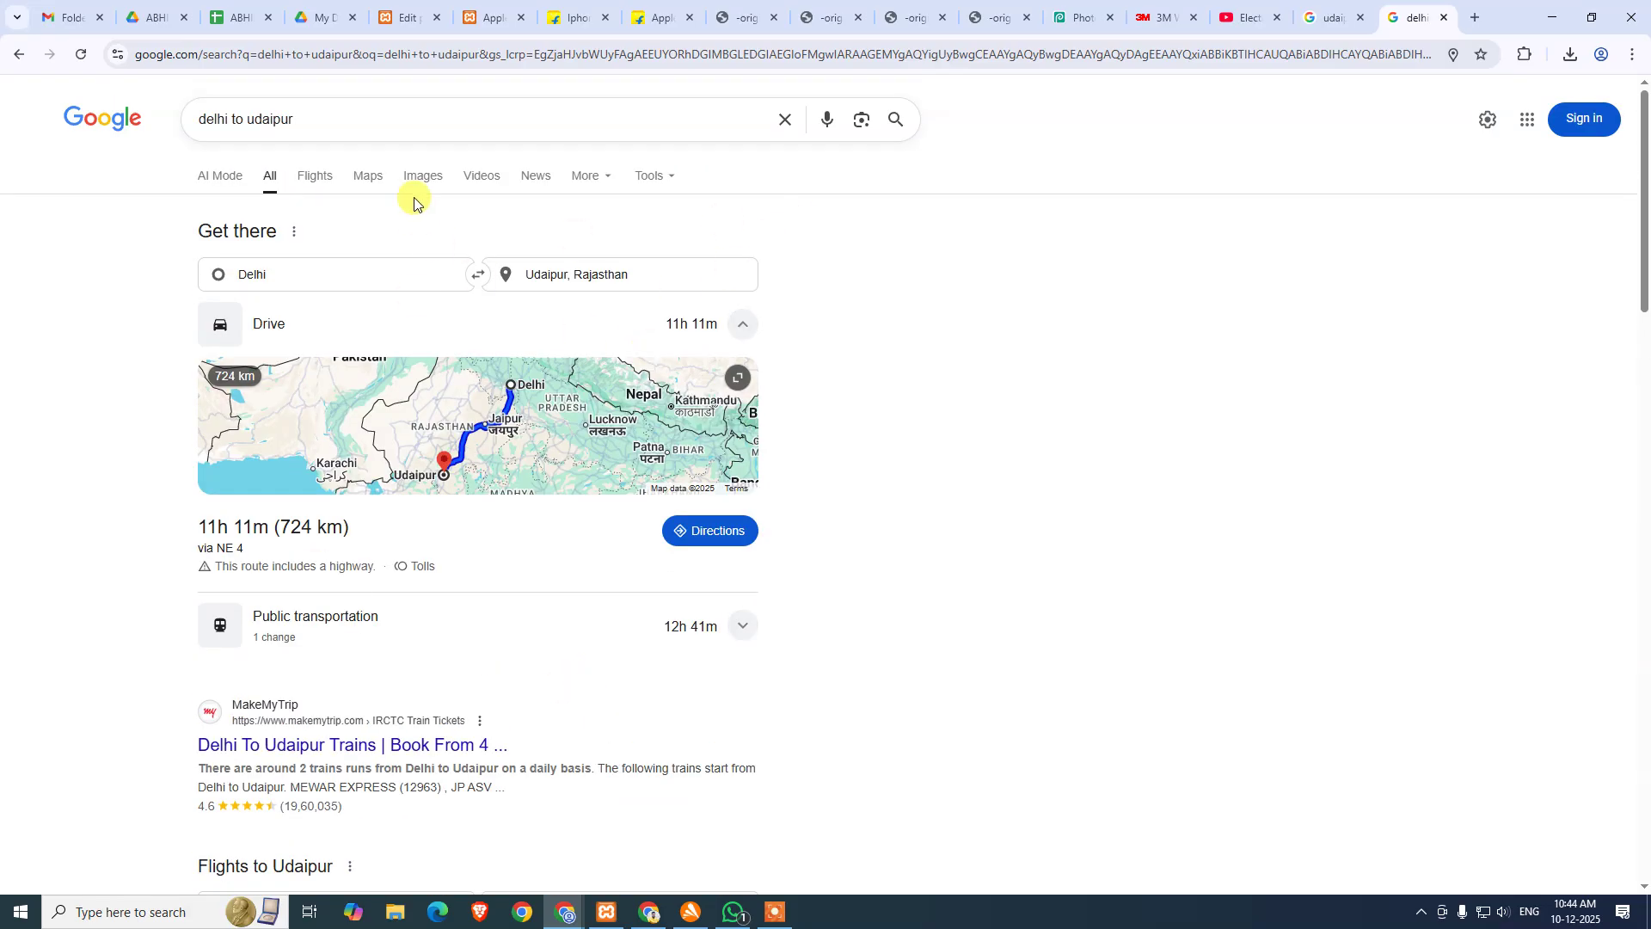
pyautogui.tripleClick(339, 122)
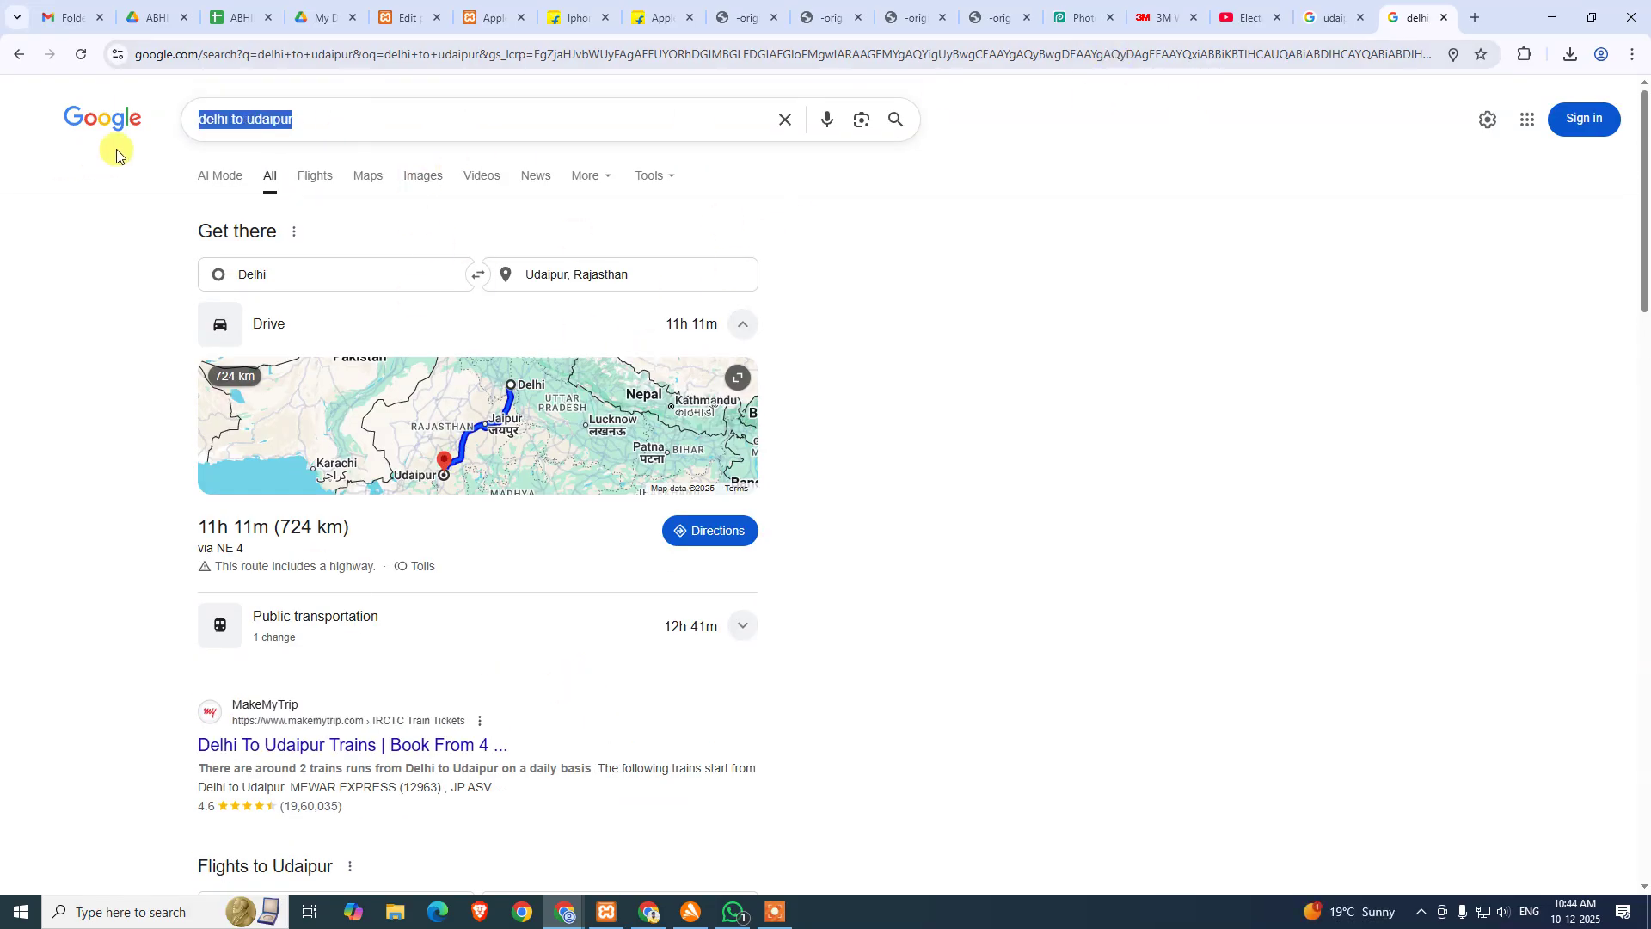
# - Search 'alwar lake' and page through the Siliserh Lake photos, then open the hidden tray icons
pyautogui.write('alwar ')
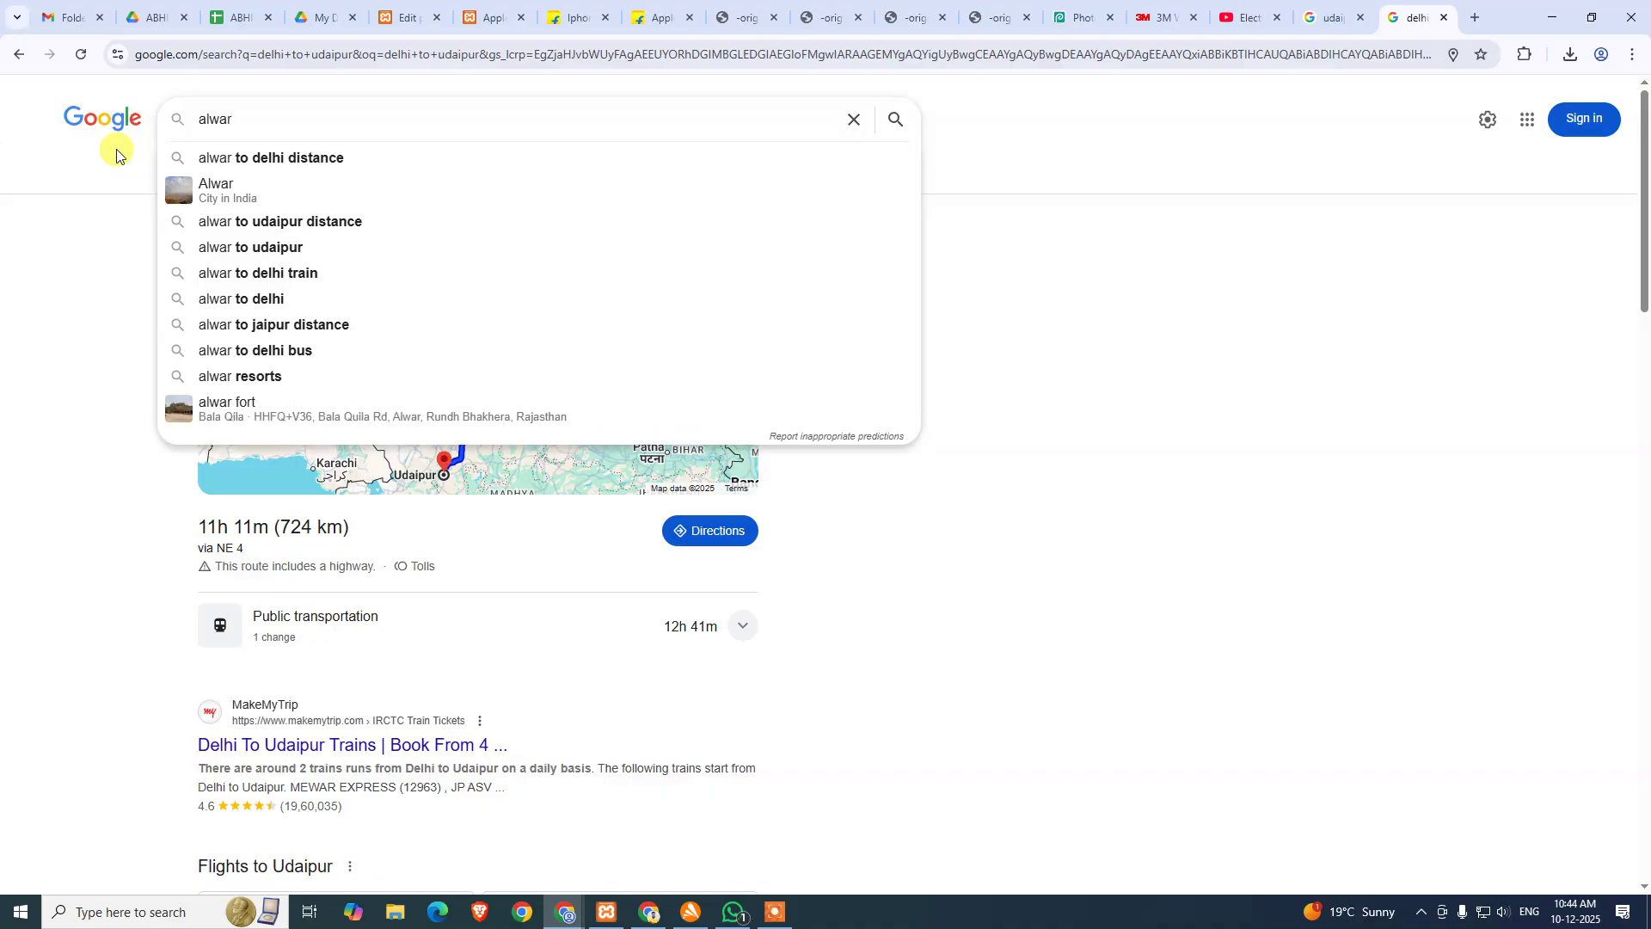
pyautogui.write('lake')
pyautogui.press('Return')
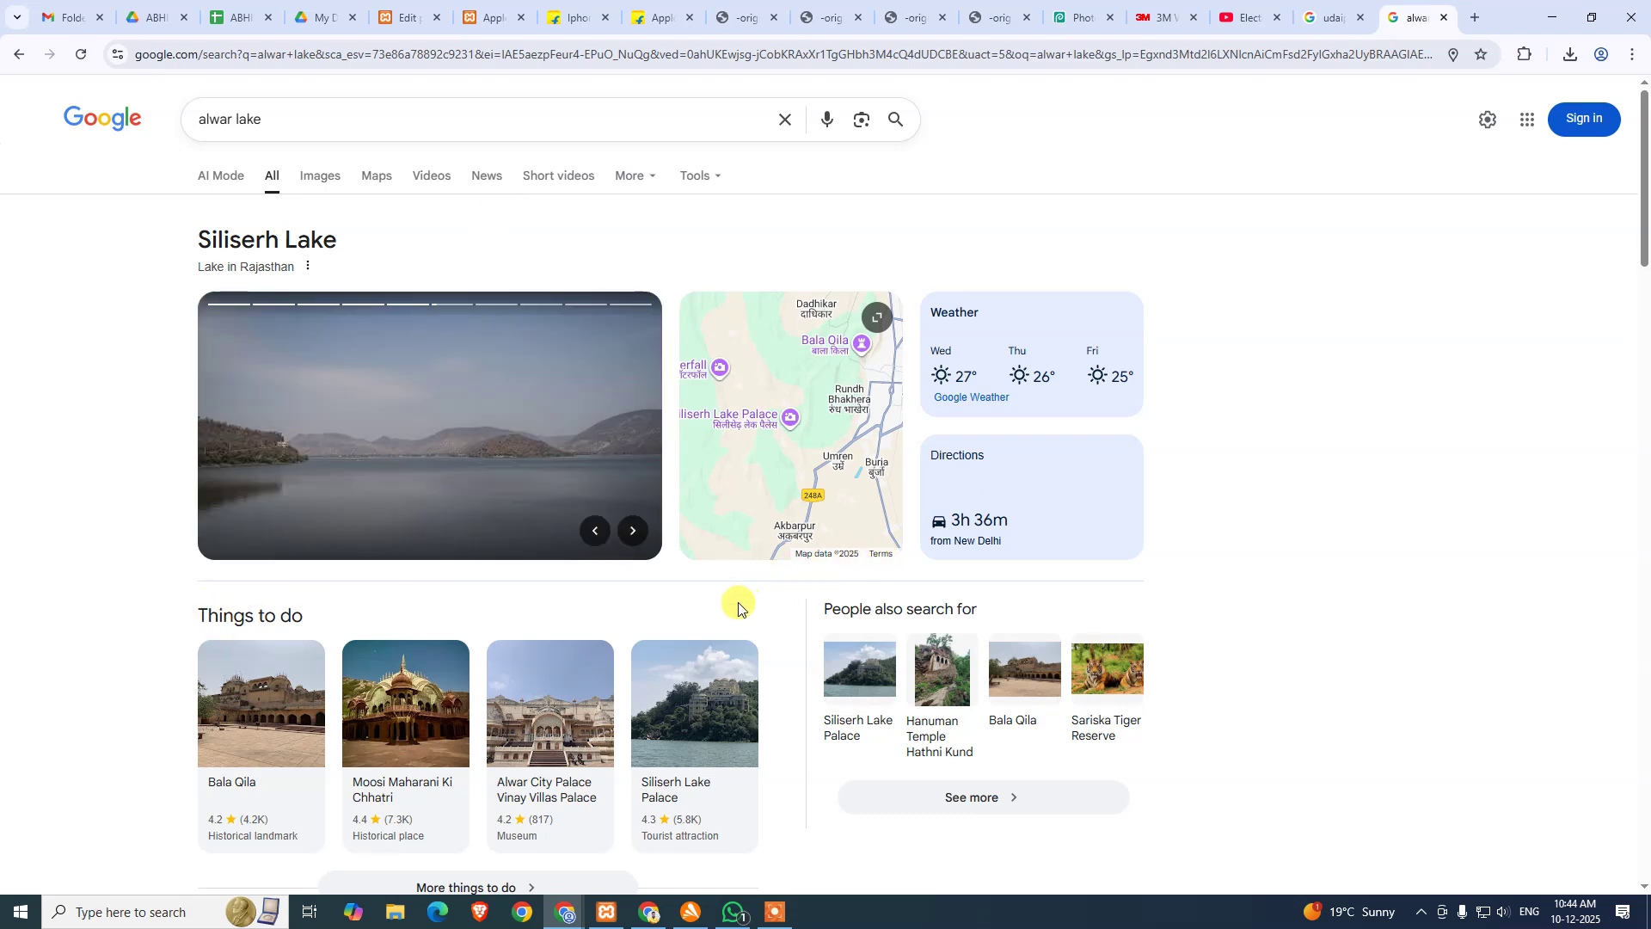
pyautogui.click(635, 529)
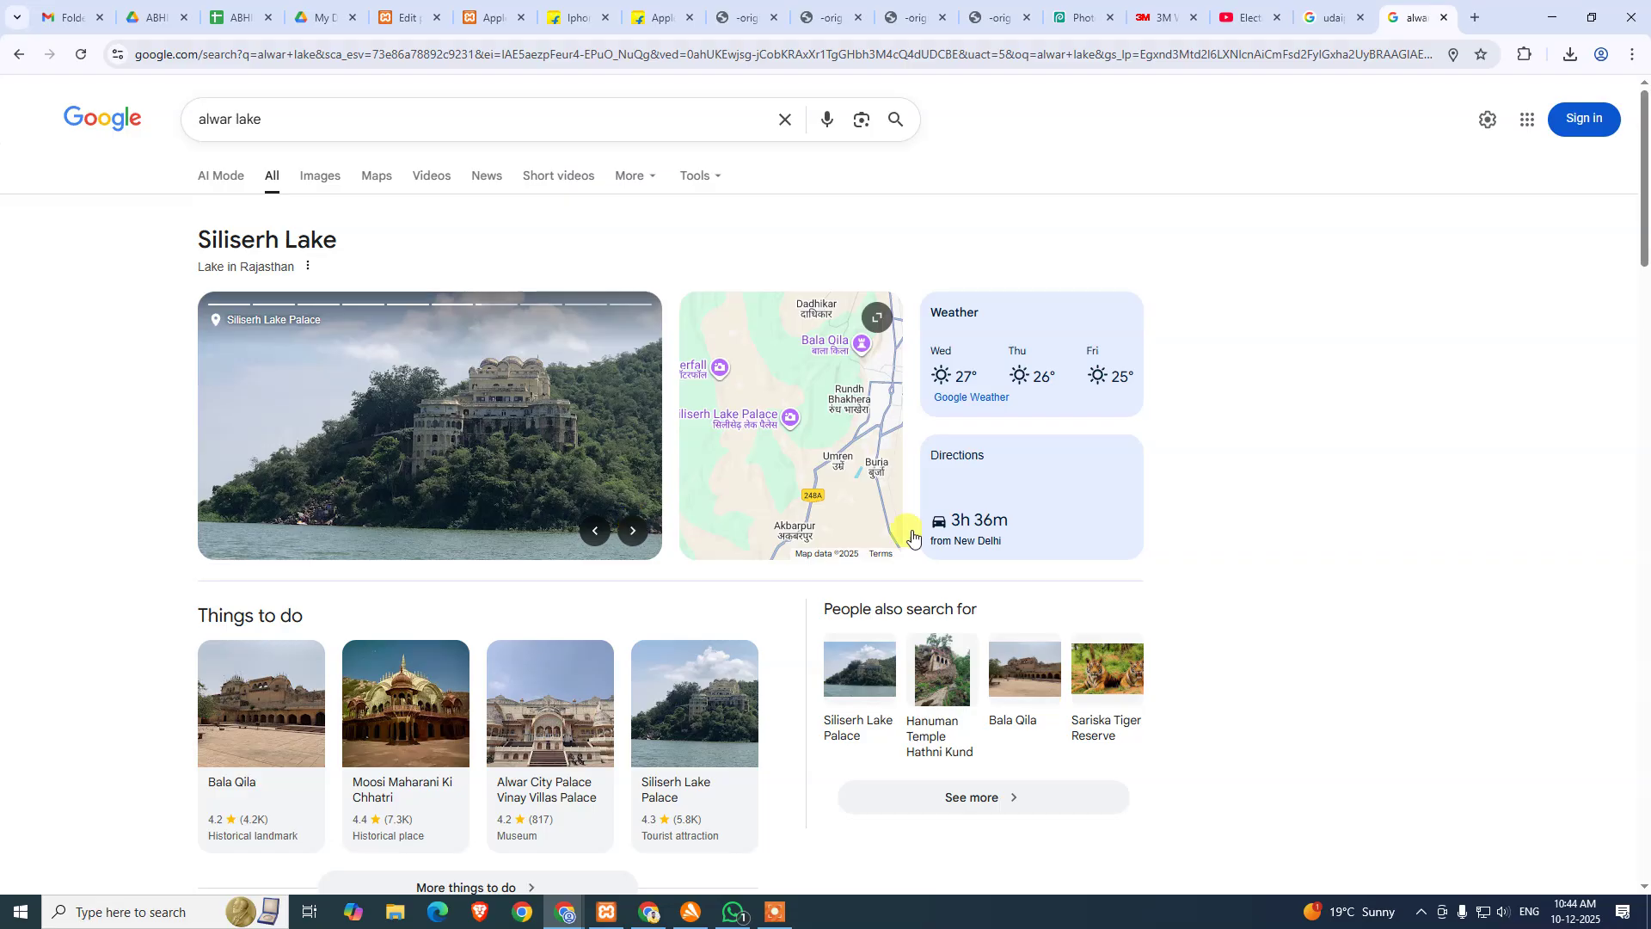
pyautogui.click(1419, 912)
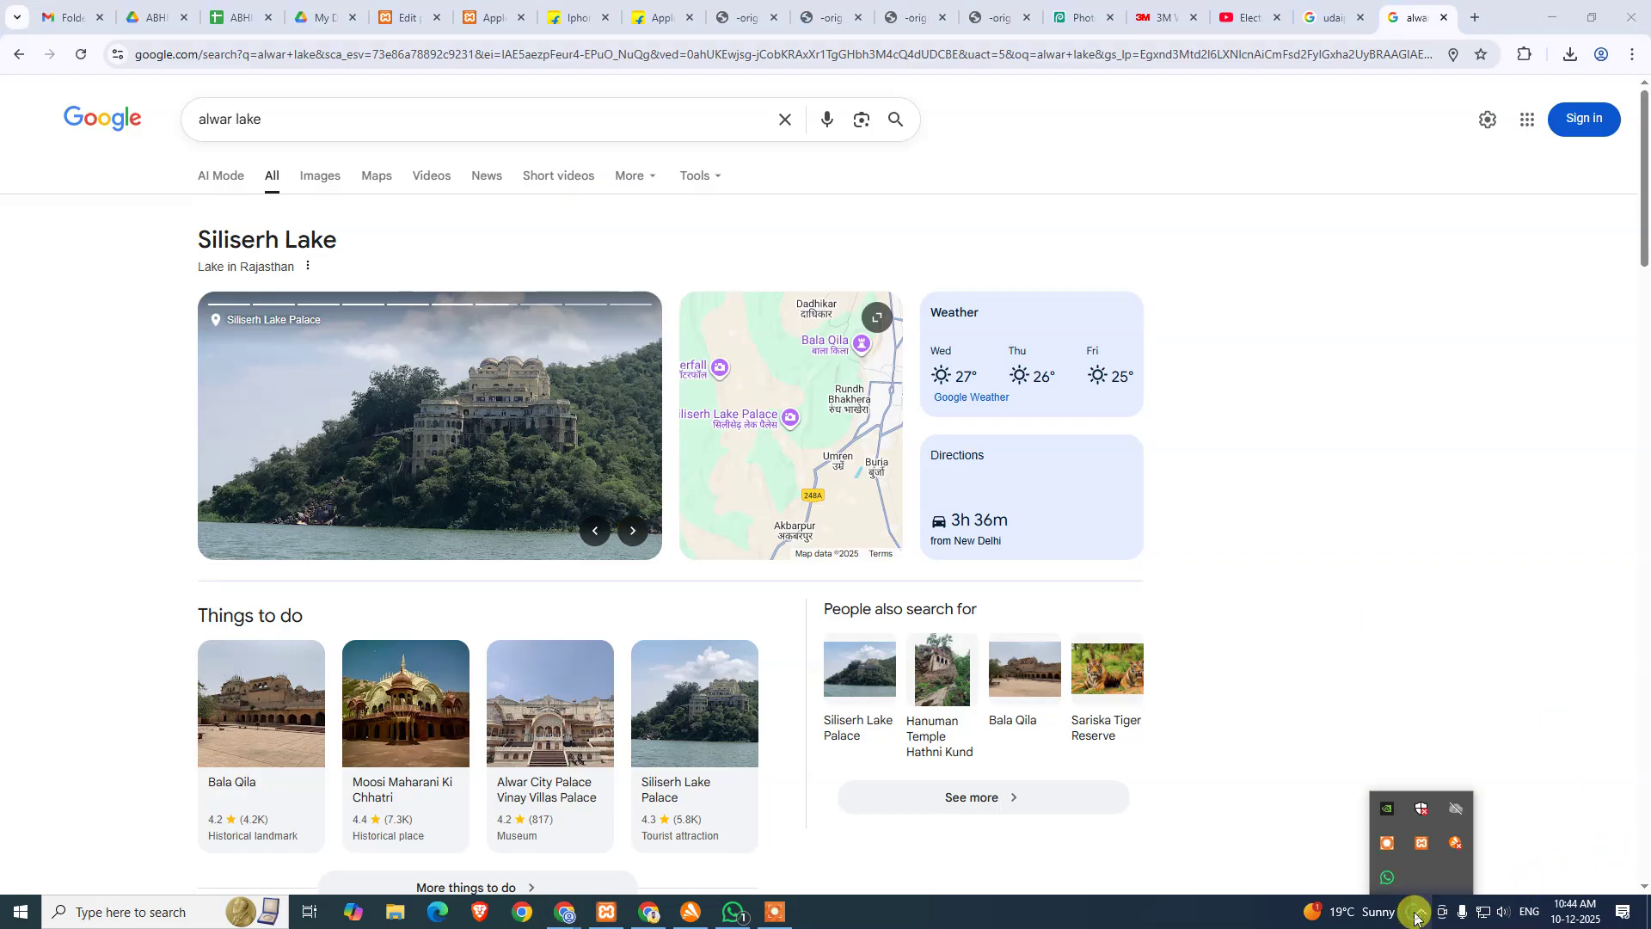
pyautogui.click(1426, 837)
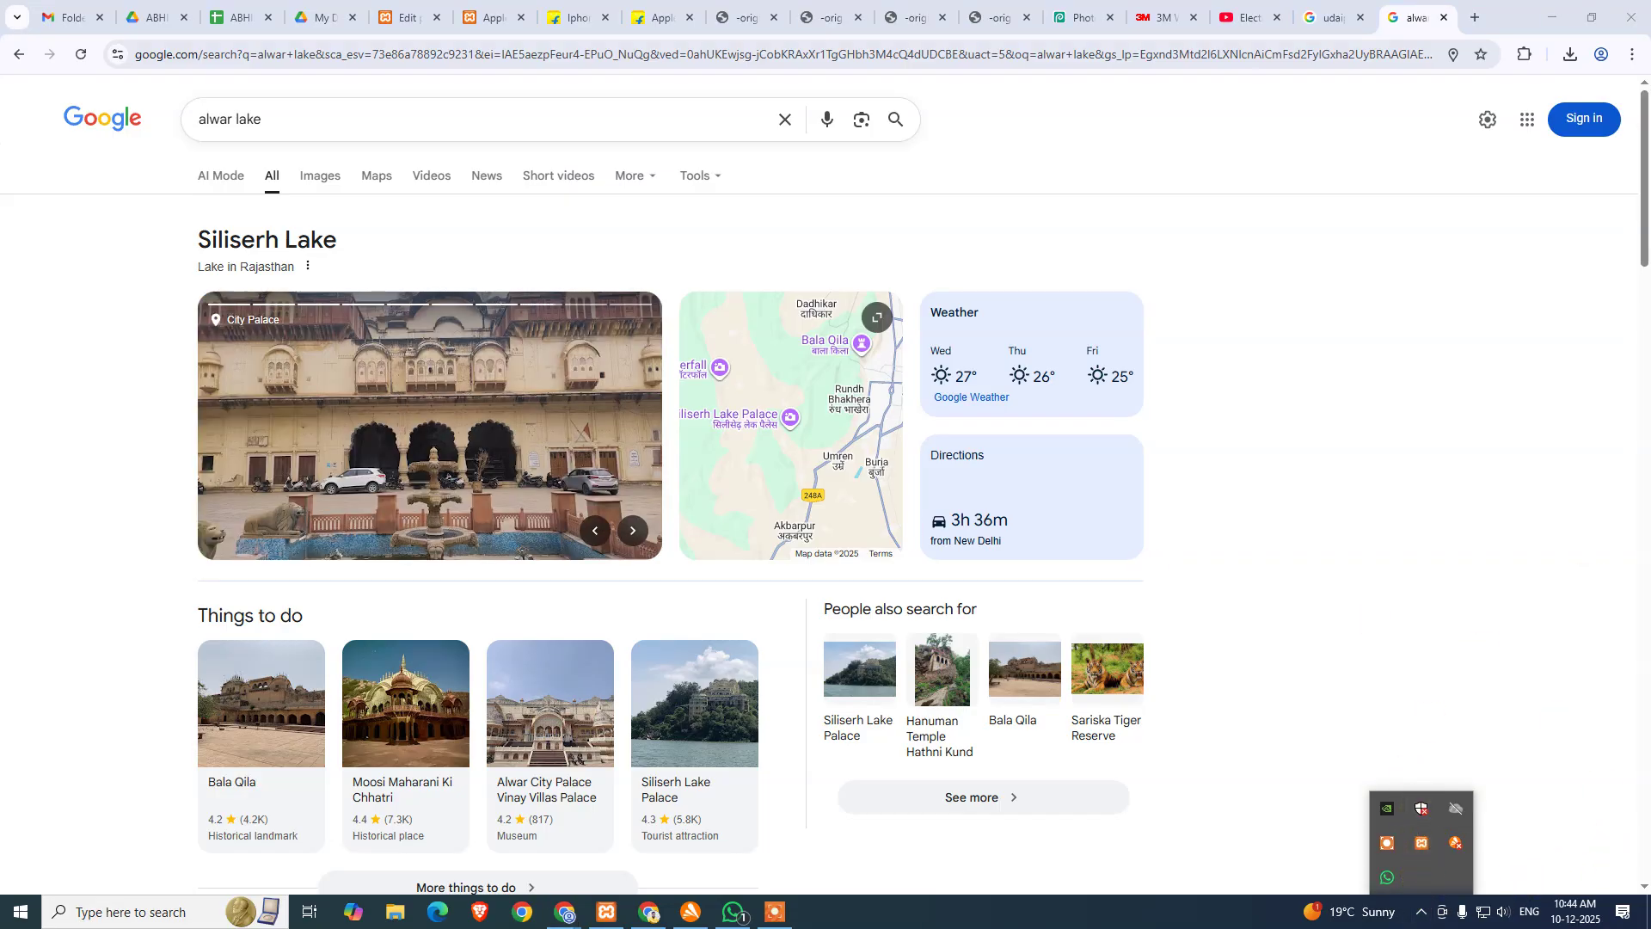